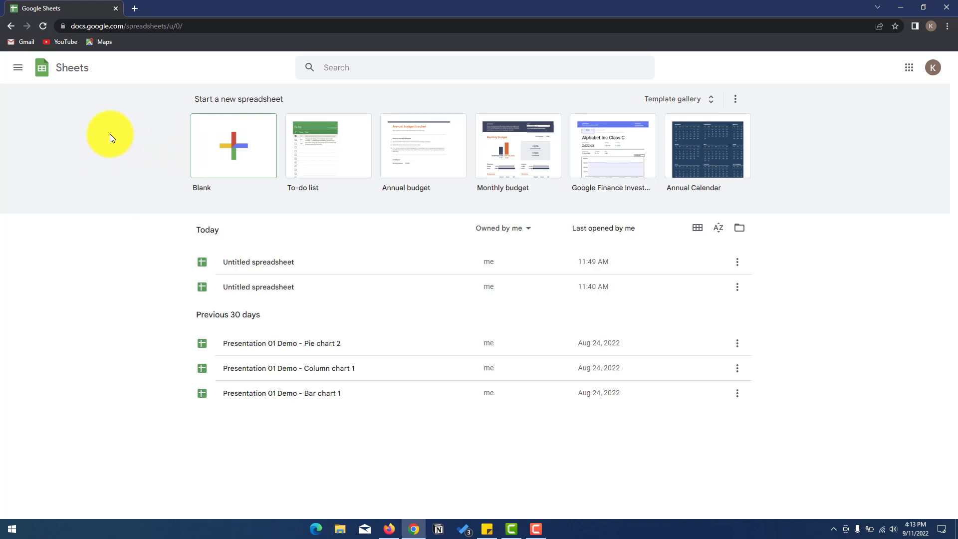
- Open a new browser tab and load the Google home page
{"action": "left_click", "coordinate": [133, 8]}
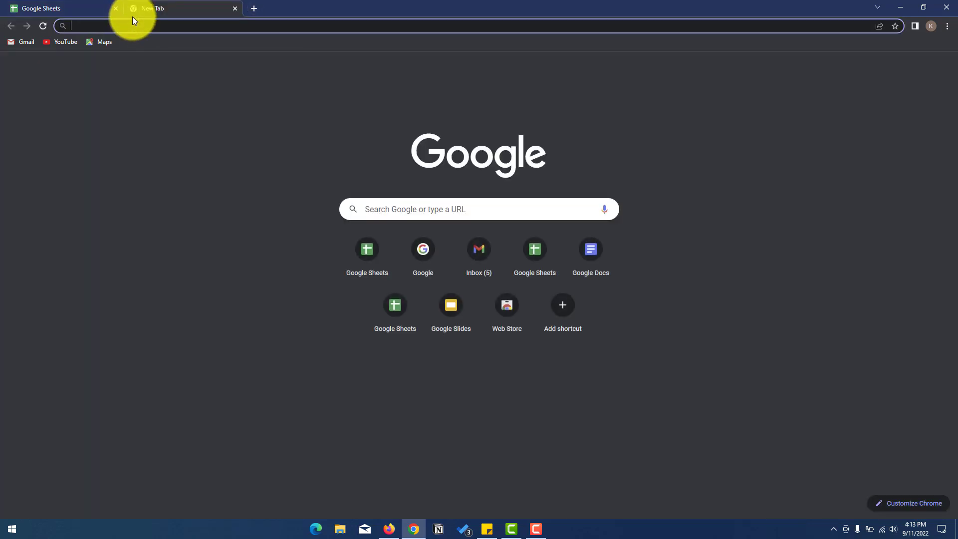
{"action": "type", "text": "google.com"}
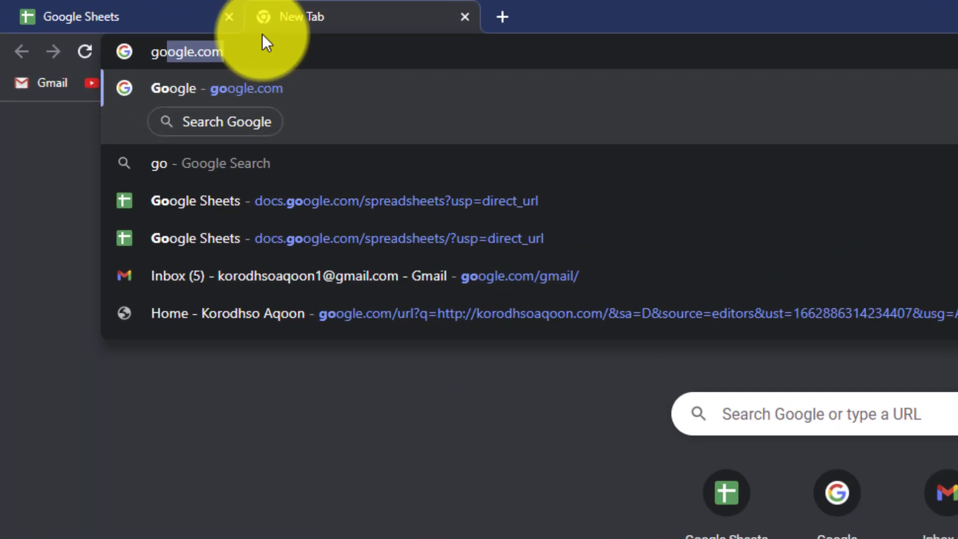
{"action": "key", "text": "Return"}
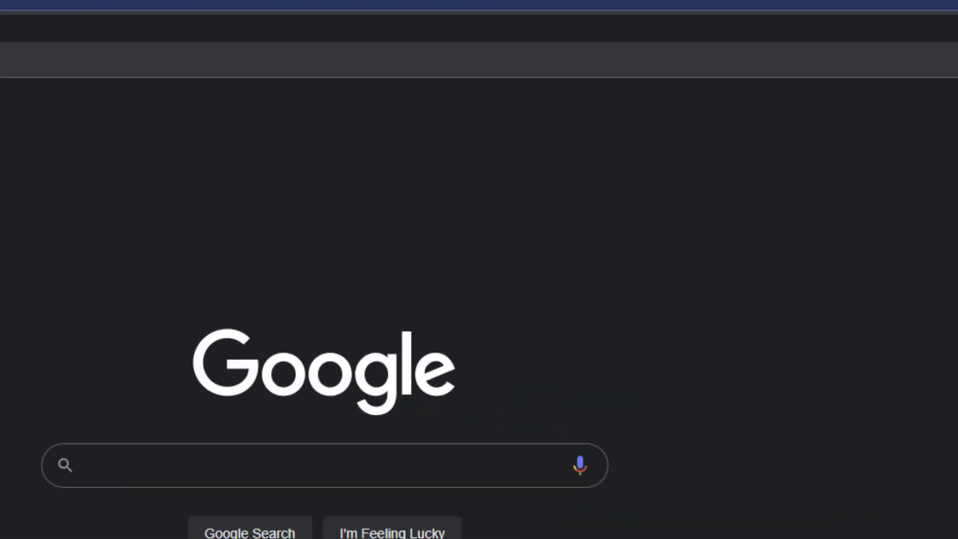
- Launch Google Sheets from the Google apps list, then open another empty tab
{"action": "left_click", "coordinate": [881, 96]}
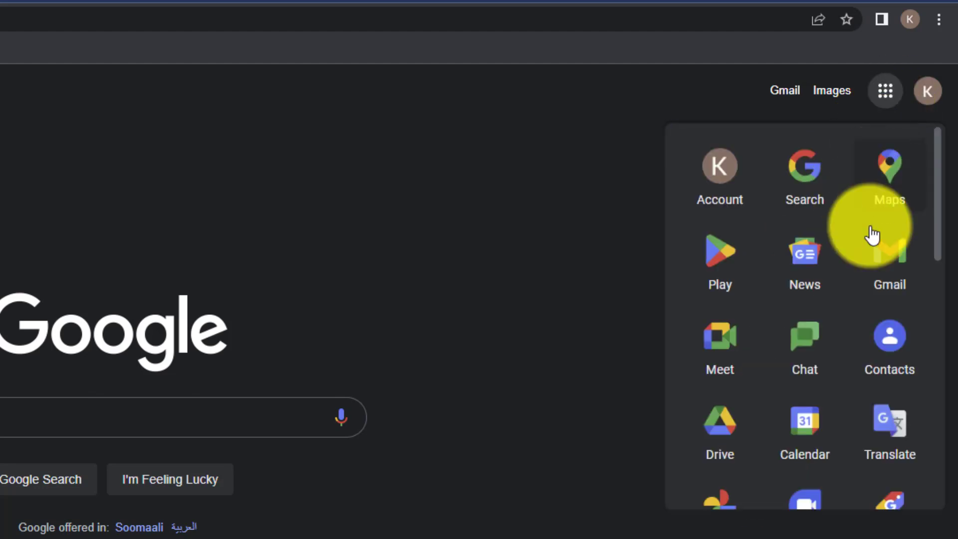
{"action": "scroll", "coordinate": [868, 280], "scroll_direction": "down", "scroll_amount": 2}
{"action": "scroll", "coordinate": [862, 327], "scroll_direction": "down", "scroll_amount": 3}
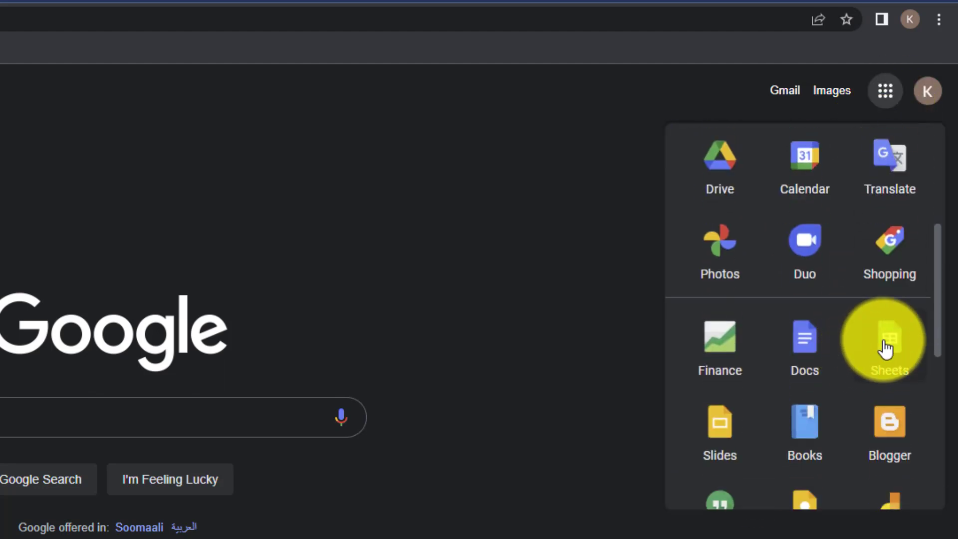
{"action": "left_click", "coordinate": [886, 347]}
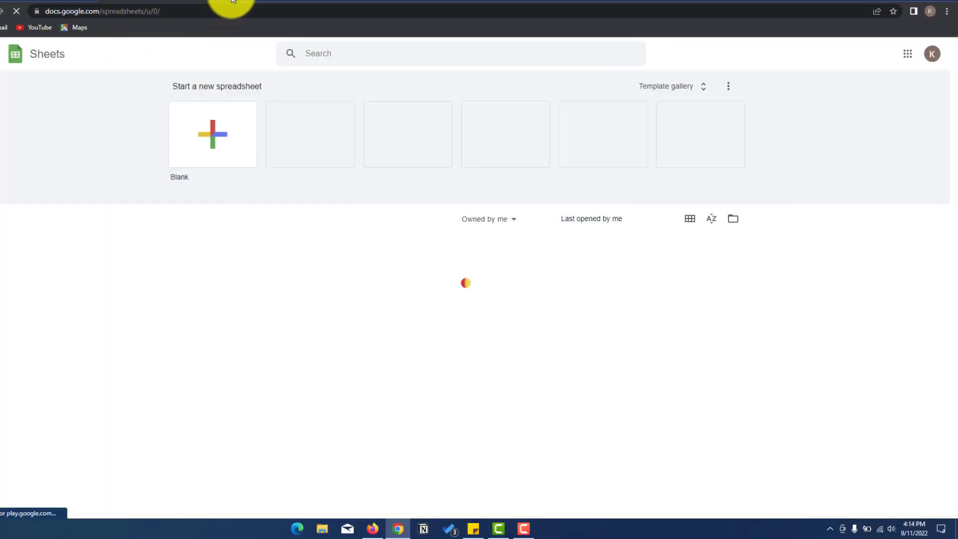
{"action": "left_click", "coordinate": [232, 2]}
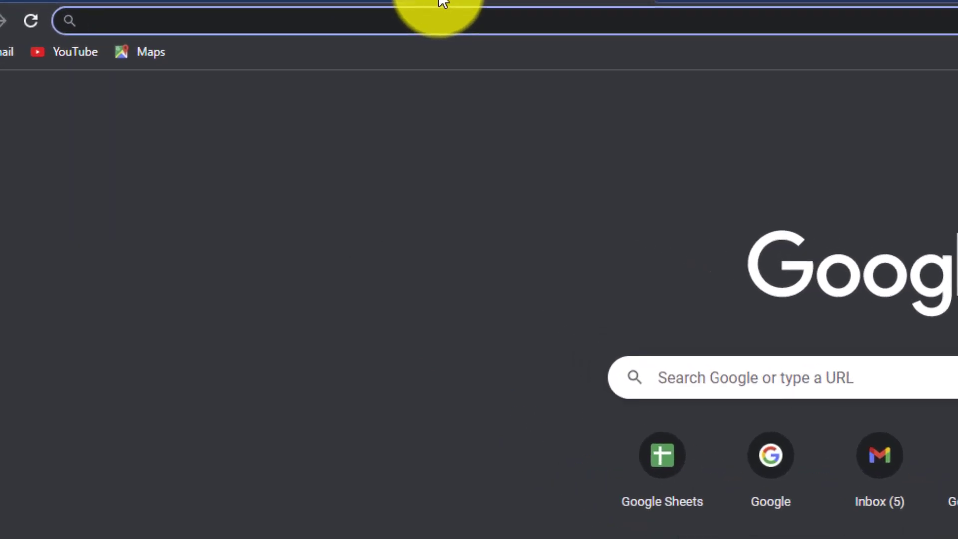
- Go to gmail.com and launch Sheets from Gmail's Google apps list
{"action": "type", "text": "gm"}
{"action": "key", "text": "Return"}
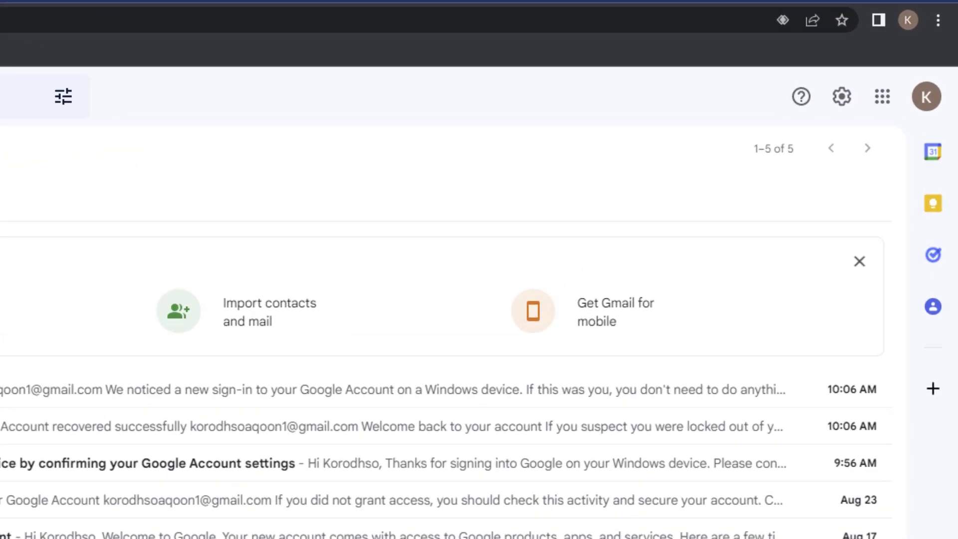
{"action": "left_click", "coordinate": [879, 103]}
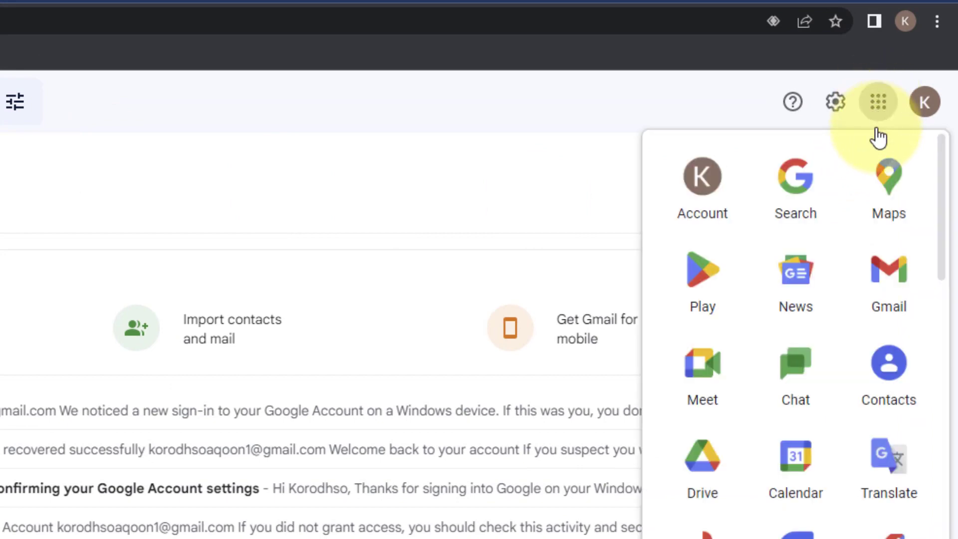
{"action": "scroll", "coordinate": [885, 349], "scroll_direction": "down", "scroll_amount": 4}
{"action": "left_click", "coordinate": [898, 464]}
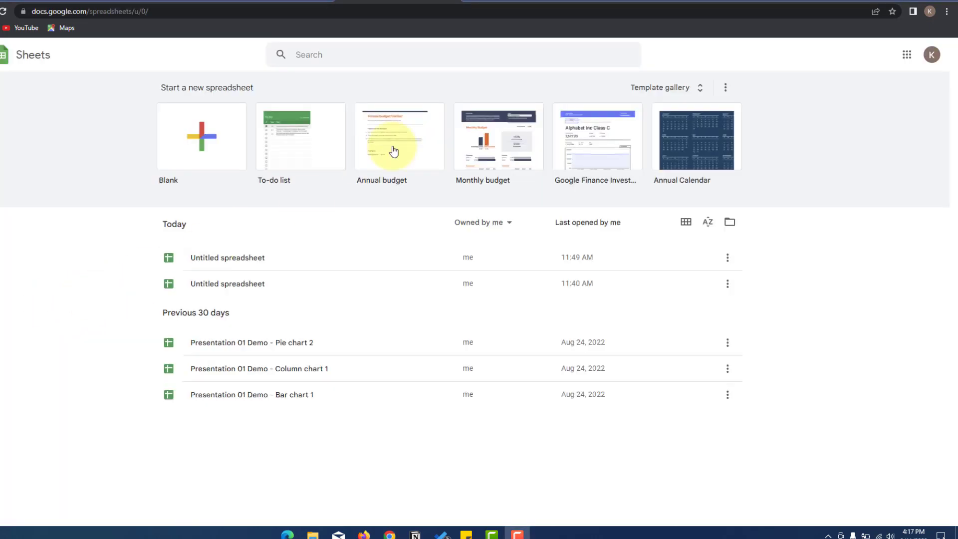
- Load sheets.google.com in a new tab
{"action": "left_click", "coordinate": [468, 1]}
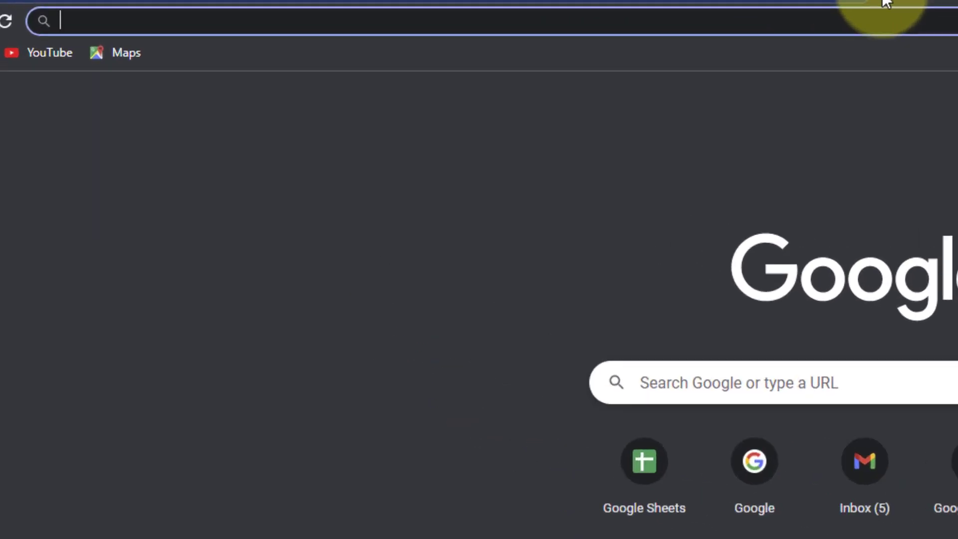
{"action": "type", "text": "s.google.com/spreadsheets/u/0/"}
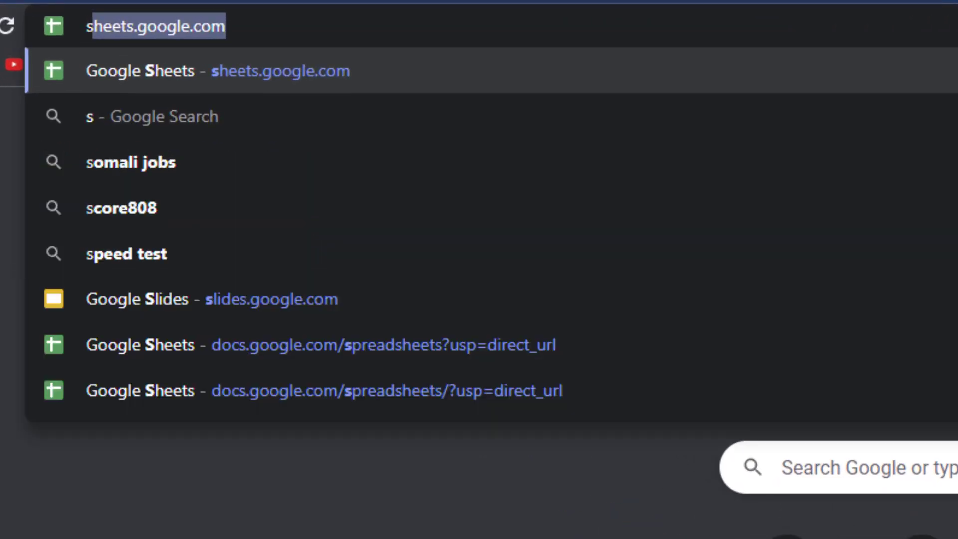
{"action": "key", "text": "Return"}
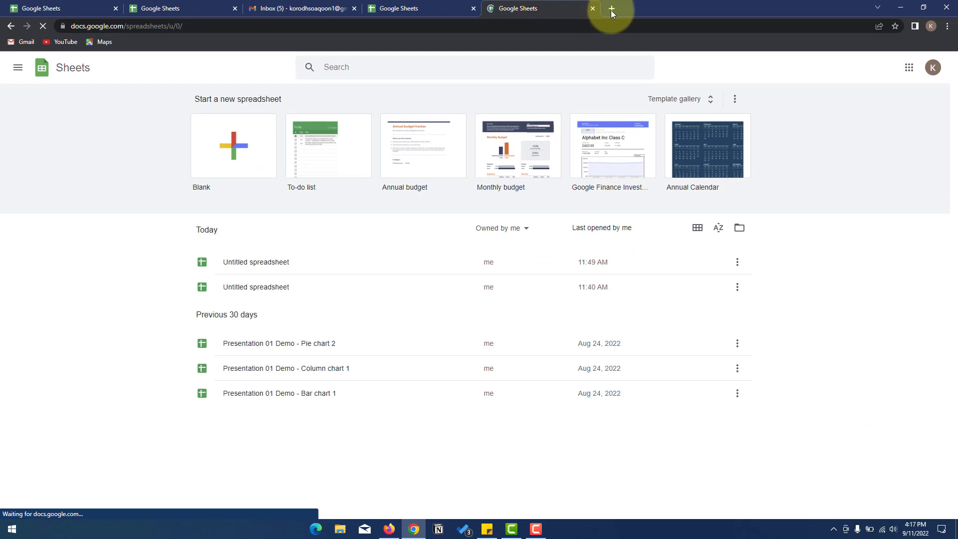
- Load docs.google.com/spreadsheets in another new tab
{"action": "left_click", "coordinate": [611, 10]}
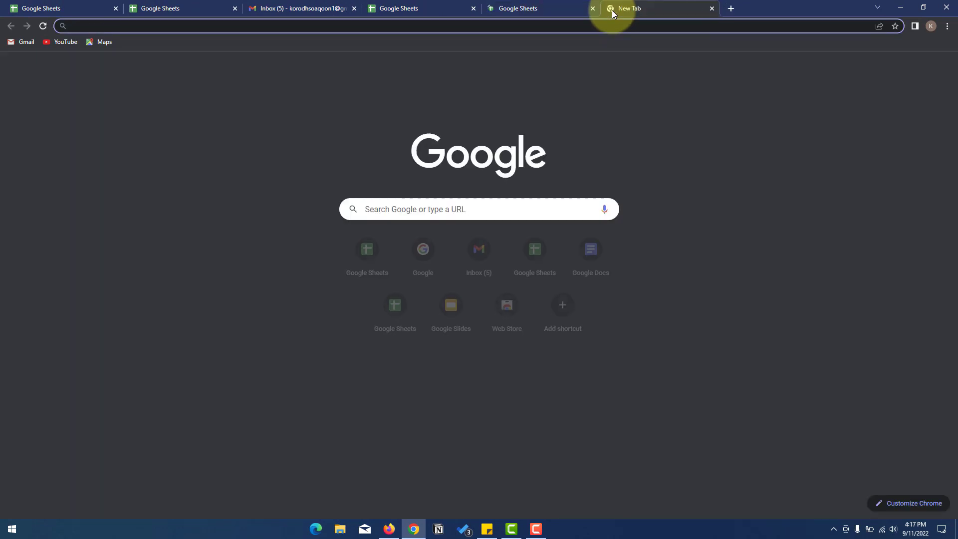
{"action": "type", "text": "docs.google.com/"}
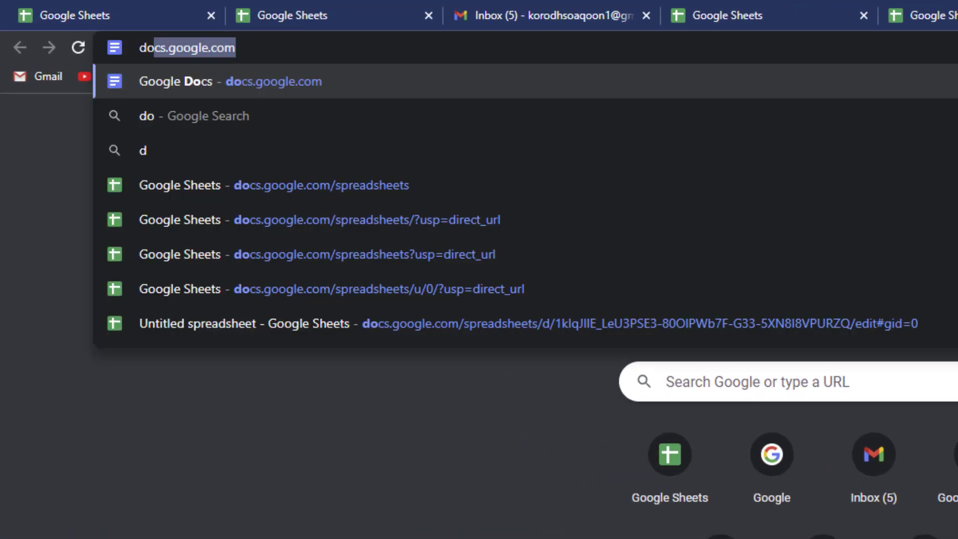
{"action": "key", "text": "BackSpace"}
{"action": "type", "text": "sp"}
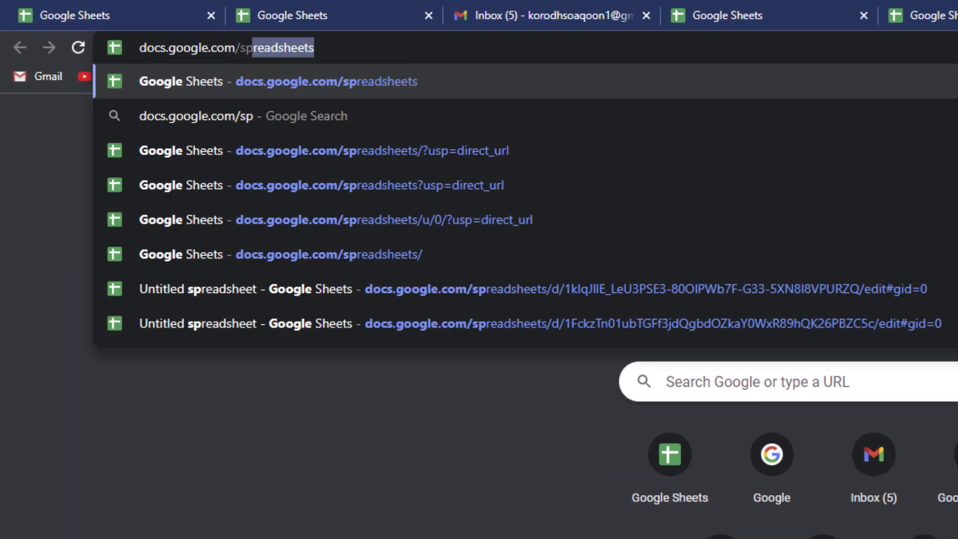
{"action": "key", "text": "Return"}
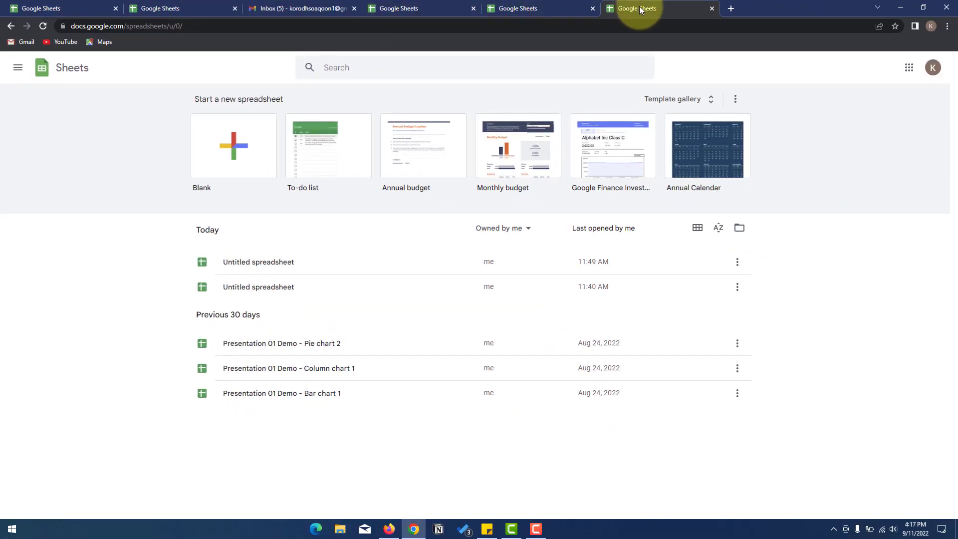
- Load docs.google.com in a new tab and switch to Sheets from the Docs side menu
{"action": "left_click", "coordinate": [731, 8]}
{"action": "type", "text": "d"}
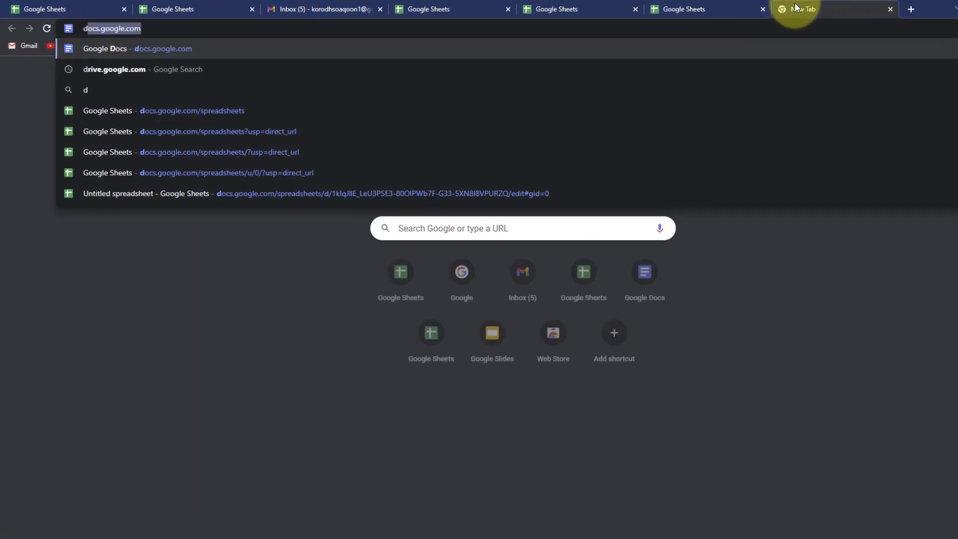
{"action": "key", "text": "Return"}
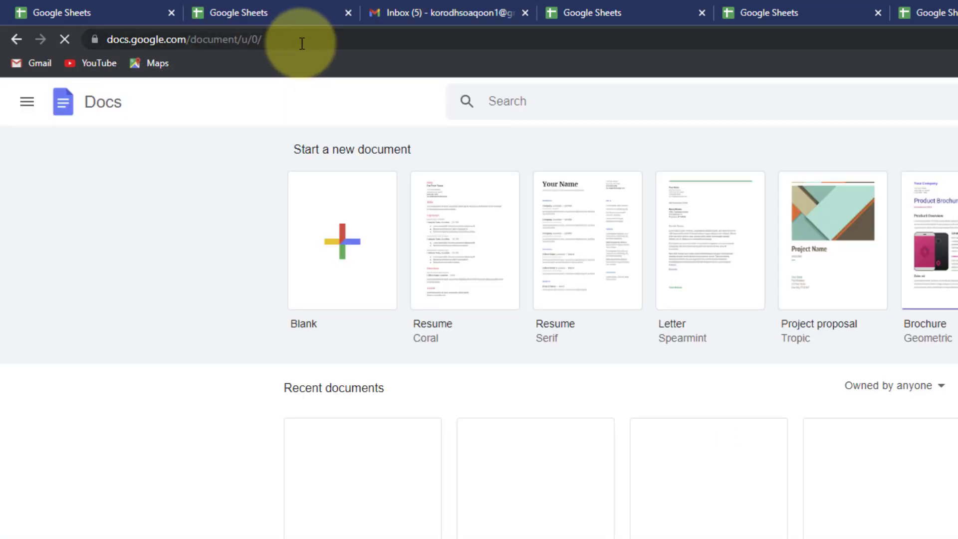
{"action": "left_click", "coordinate": [27, 107]}
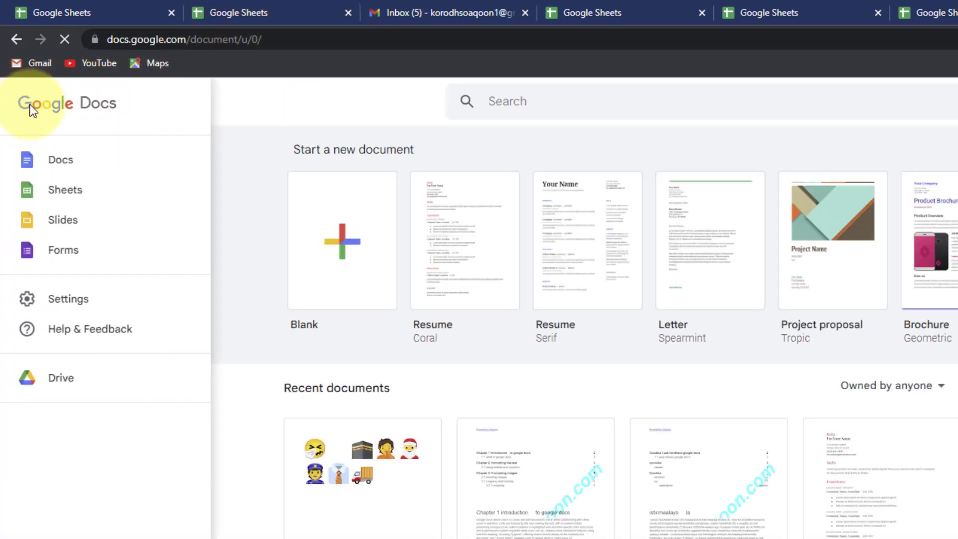
{"action": "left_click", "coordinate": [68, 202]}
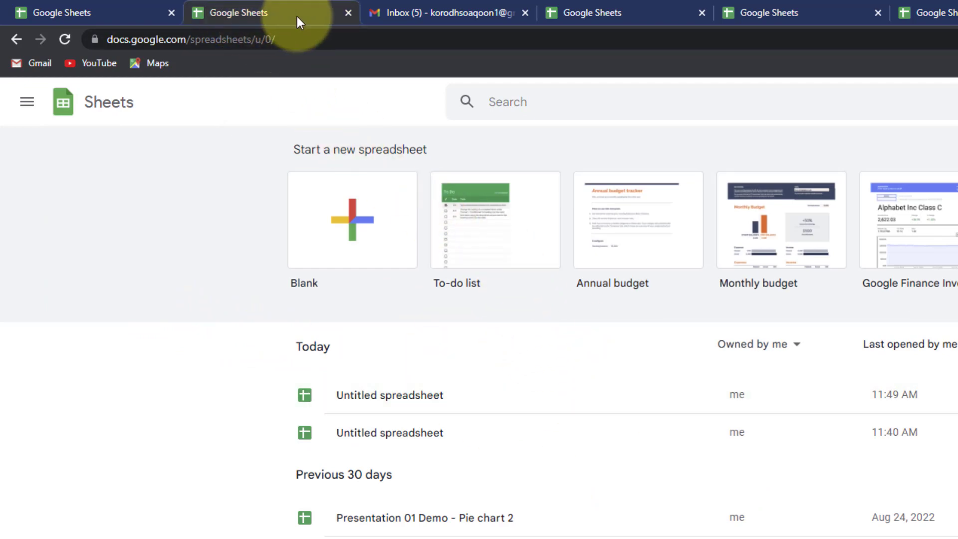
- Close all extra tabs, leaving one Sheets home tab, then open and dismiss the file picker
{"action": "left_click", "coordinate": [349, 14]}
{"action": "left_click", "coordinate": [348, 14]}
{"action": "left_click", "coordinate": [349, 14]}
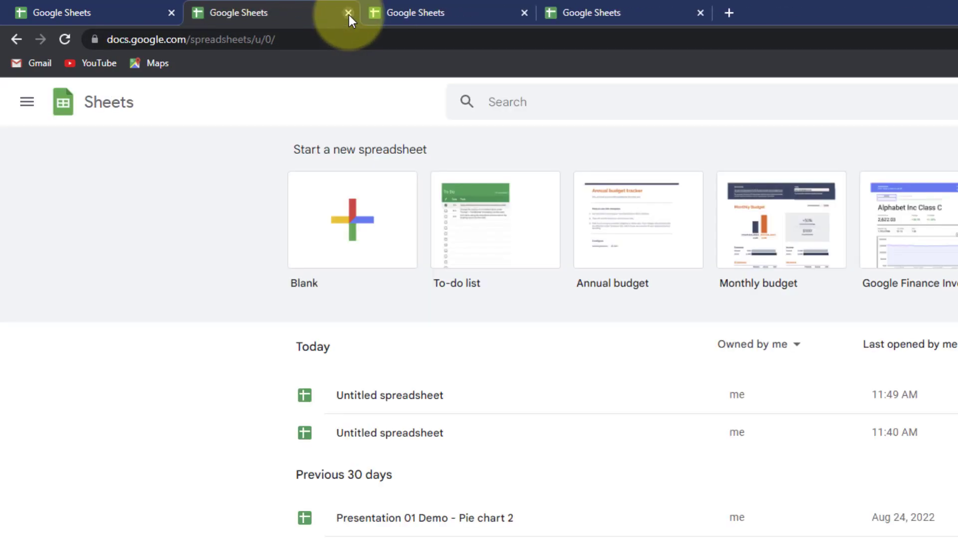
{"action": "left_click", "coordinate": [348, 14]}
{"action": "left_click", "coordinate": [349, 14]}
{"action": "left_click", "coordinate": [346, 14]}
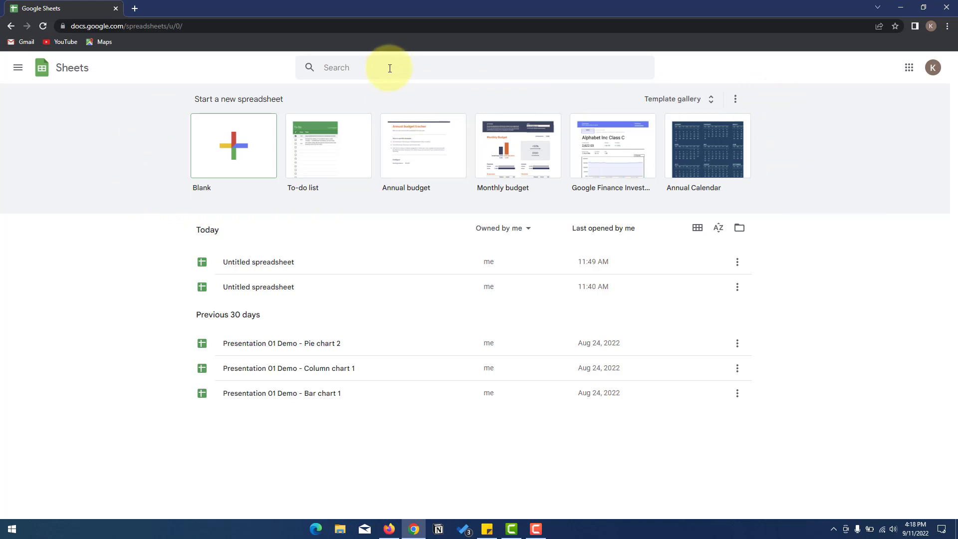
{"action": "left_click", "coordinate": [740, 230]}
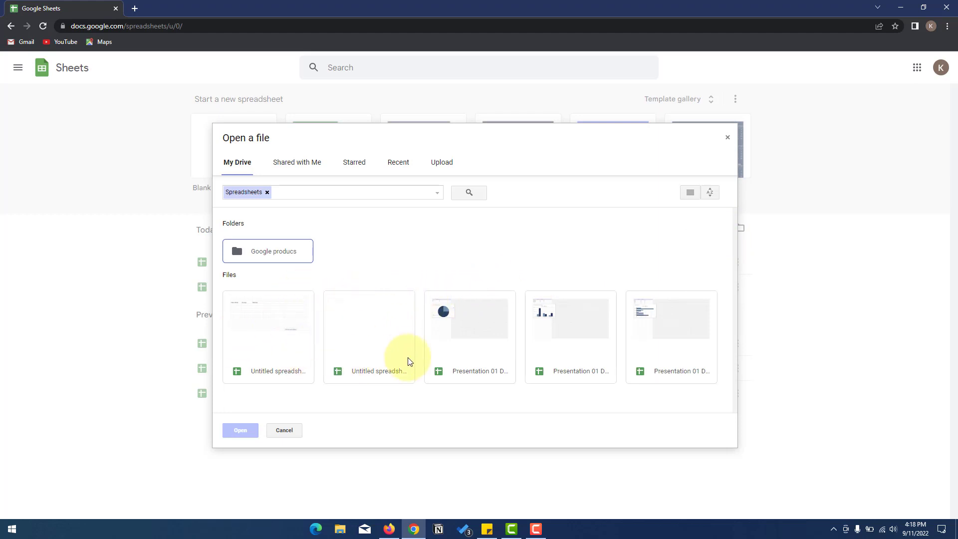
{"action": "left_click", "coordinate": [727, 137]}
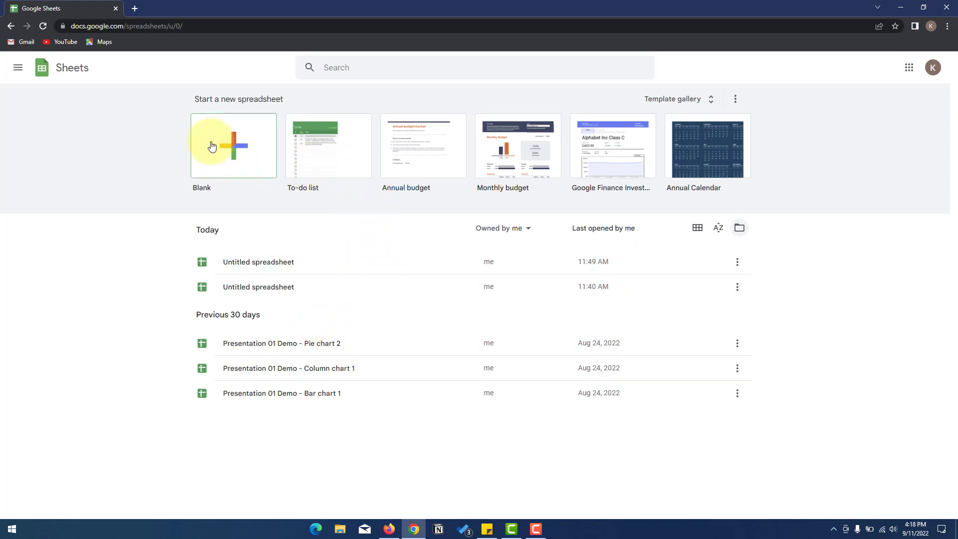
{"action": "left_click_drag", "start_coordinate": [190, 97], "coordinate": [288, 94]}
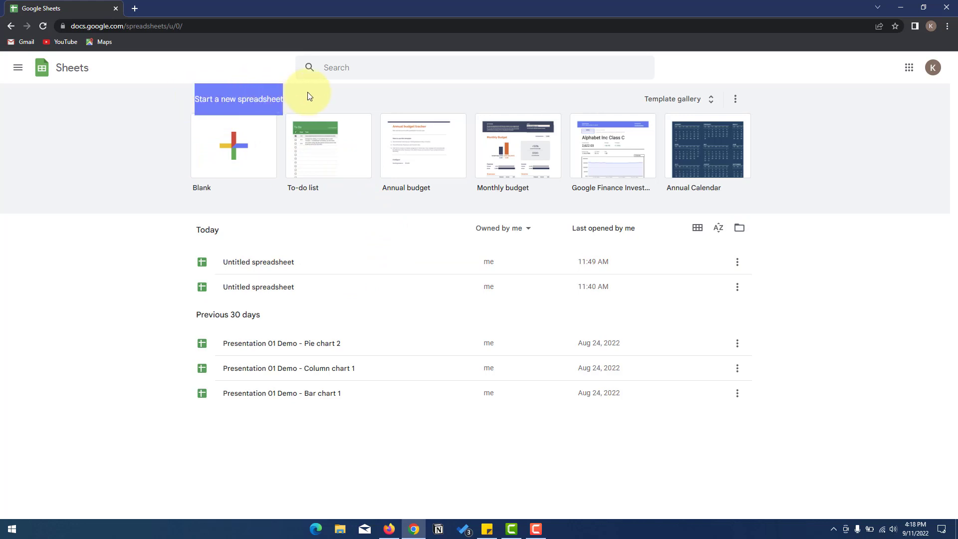
{"action": "left_click", "coordinate": [271, 99]}
{"action": "left_click_drag", "start_coordinate": [271, 97], "coordinate": [240, 98]}
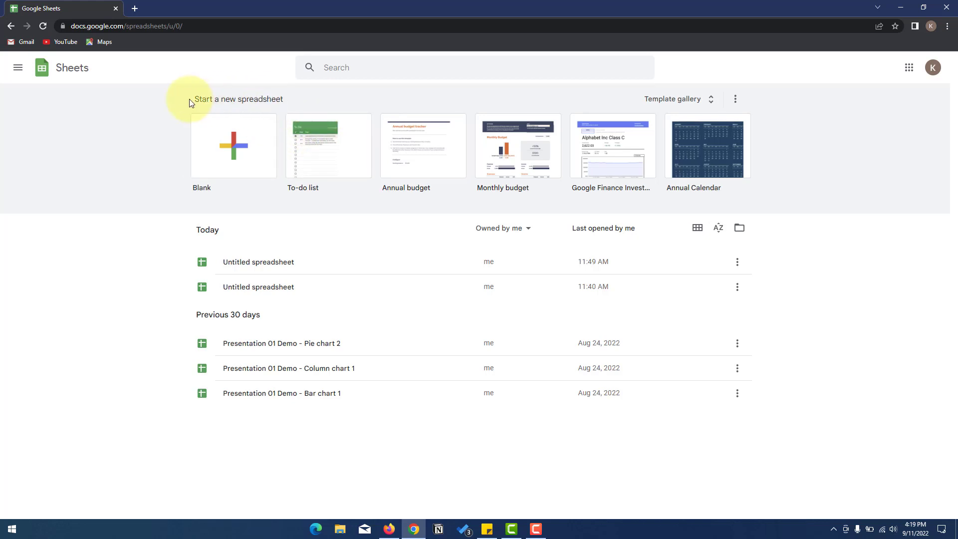
{"action": "left_click_drag", "start_coordinate": [190, 99], "coordinate": [295, 103]}
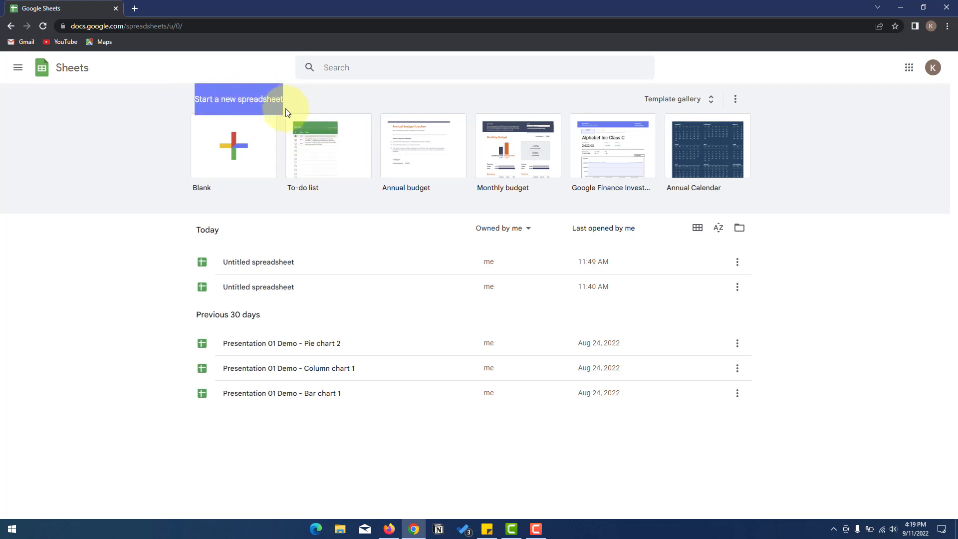
{"action": "left_click", "coordinate": [222, 171]}
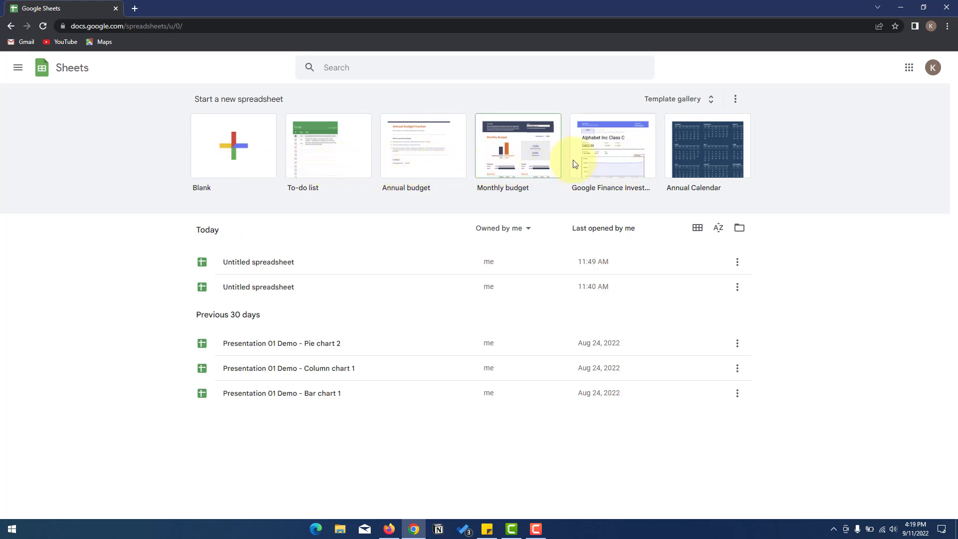
- Create a new spreadsheet from the To-do list template in the template gallery
{"action": "left_click", "coordinate": [677, 100]}
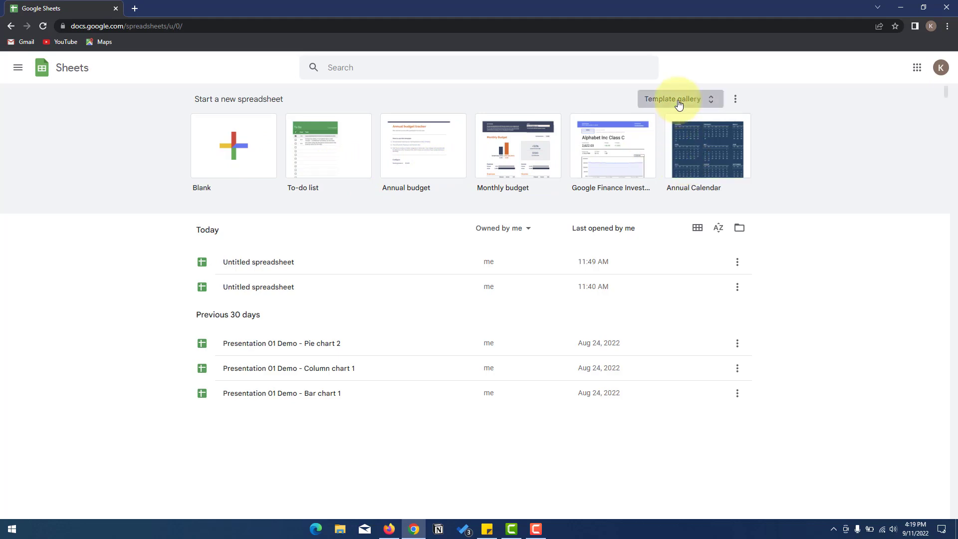
{"action": "scroll", "coordinate": [580, 409], "scroll_direction": "down", "scroll_amount": 10}
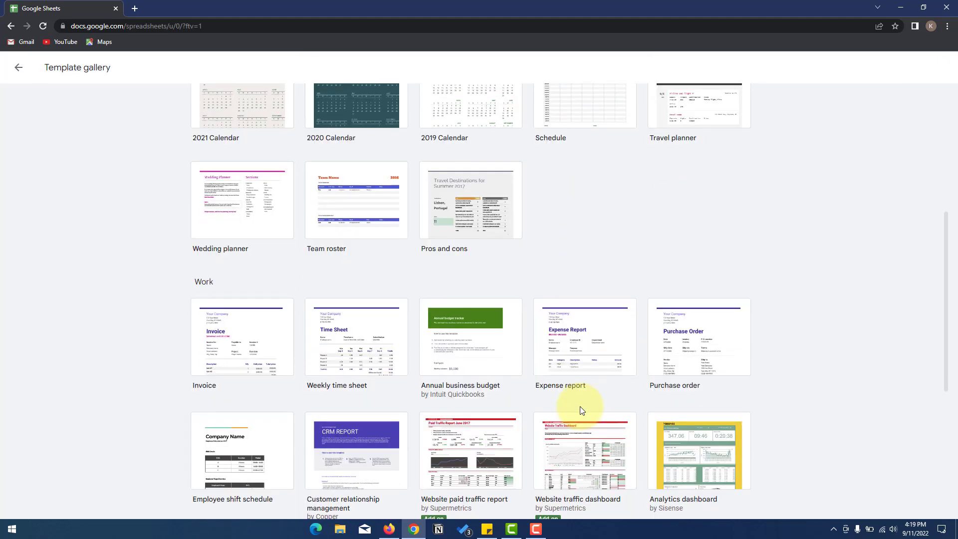
{"action": "scroll", "coordinate": [579, 409], "scroll_direction": "up", "scroll_amount": 8}
{"action": "scroll", "coordinate": [566, 410], "scroll_direction": "up", "scroll_amount": 2}
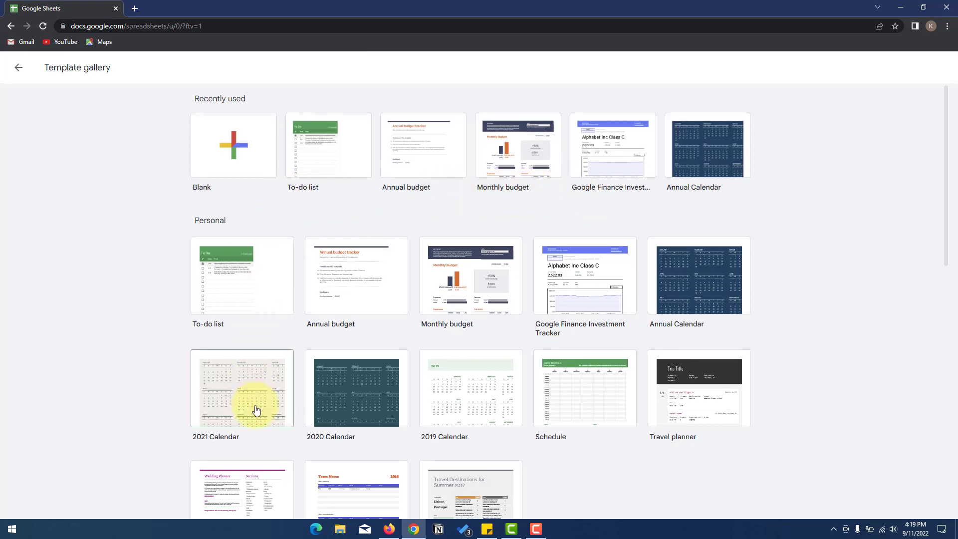
{"action": "scroll", "coordinate": [254, 406], "scroll_direction": "down", "scroll_amount": 4}
{"action": "scroll", "coordinate": [256, 406], "scroll_direction": "up", "scroll_amount": 4}
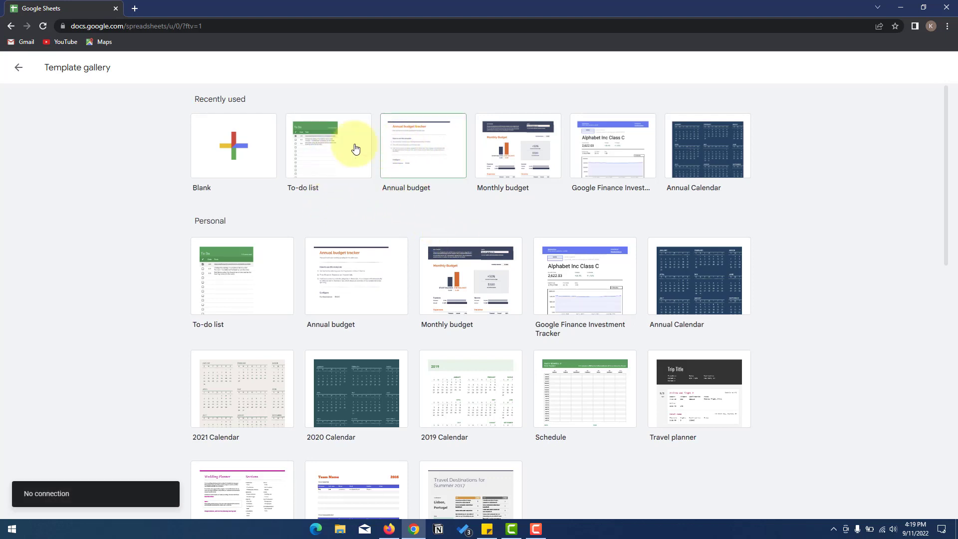
{"action": "left_click", "coordinate": [325, 149]}
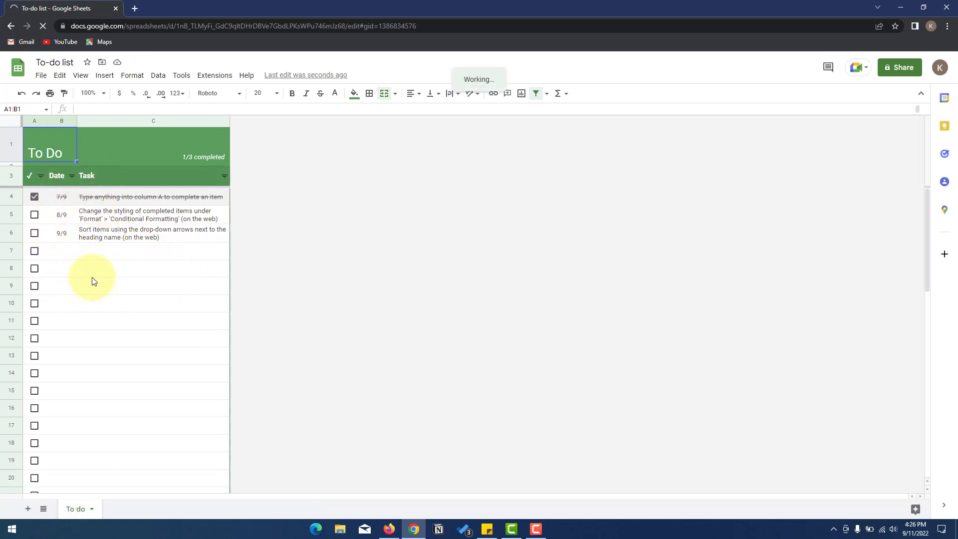
- Tick the checkboxes for rows 7, 6 and 5, bringing the counter to 4/3 completed
{"action": "left_click", "coordinate": [35, 252]}
{"action": "left_click", "coordinate": [34, 232]}
{"action": "left_click", "coordinate": [34, 214]}
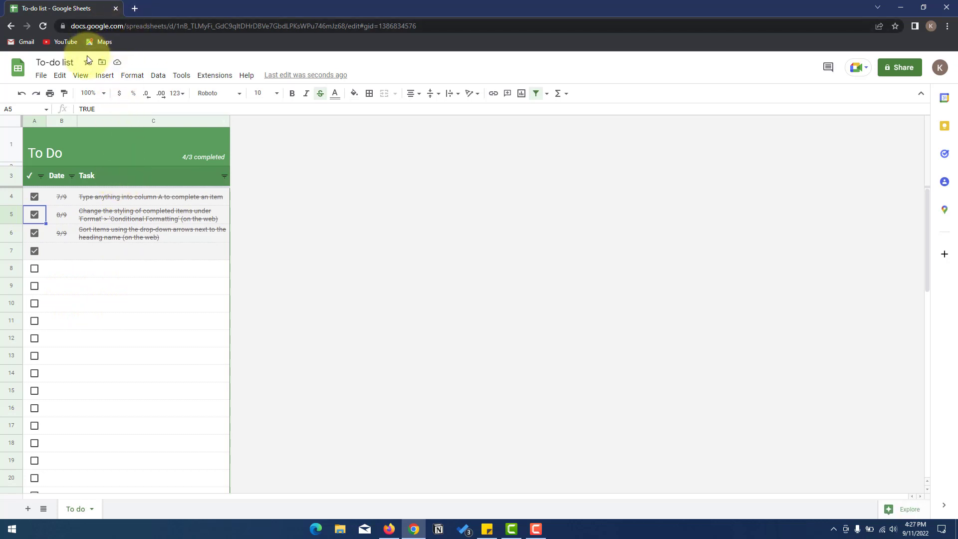
- Return to Sheets home, start a blank spreadsheet, and open Windows search
{"action": "left_click", "coordinate": [19, 69]}
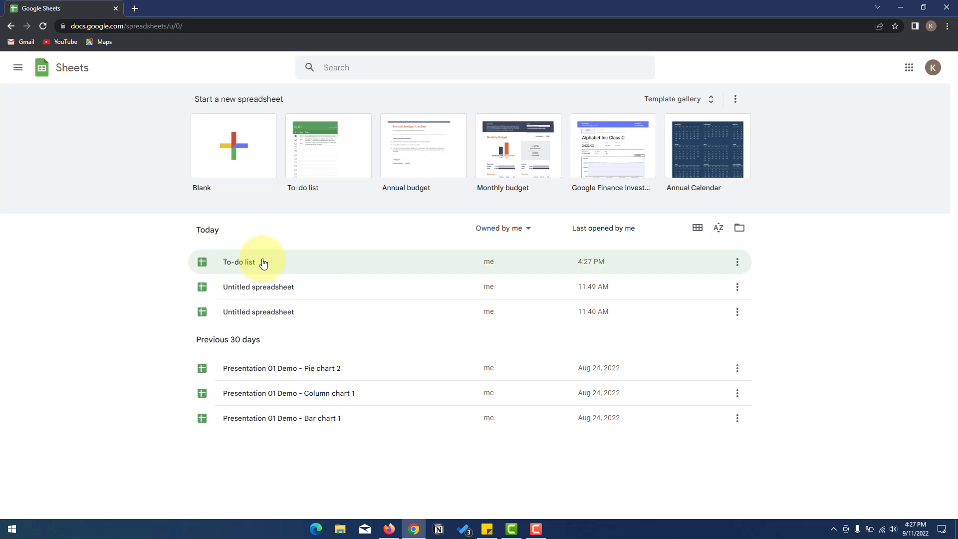
{"action": "left_click", "coordinate": [210, 156]}
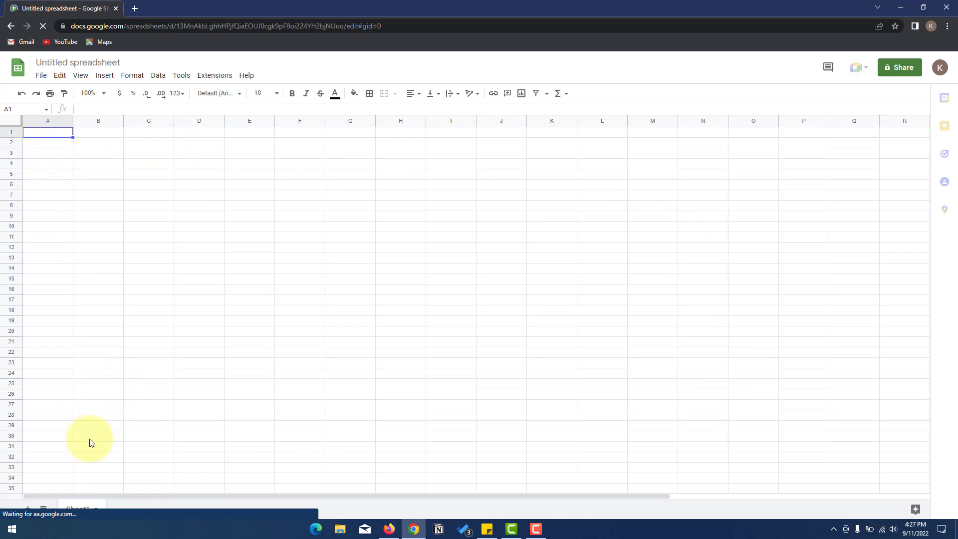
{"action": "left_click", "coordinate": [13, 528]}
{"action": "type", "text": "ex"}
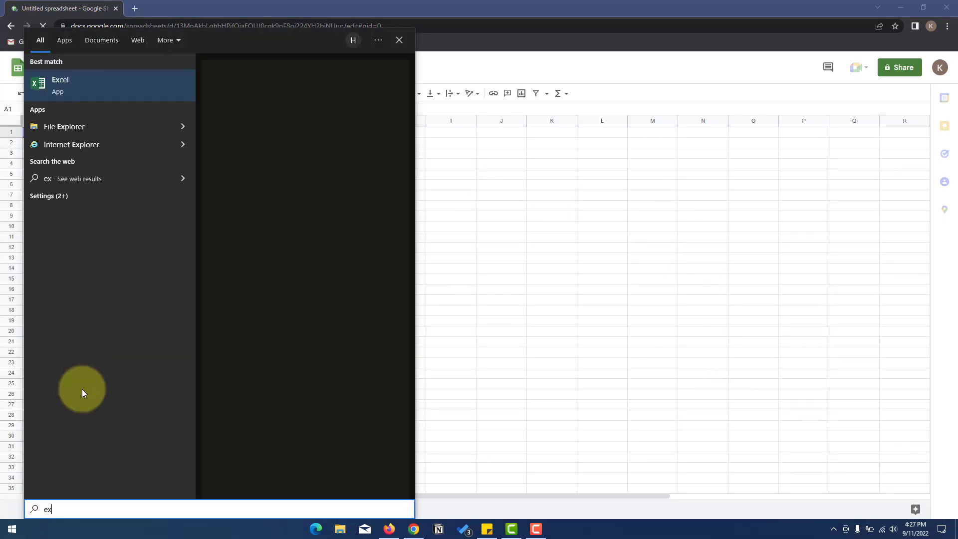
{"action": "left_click", "coordinate": [122, 90]}
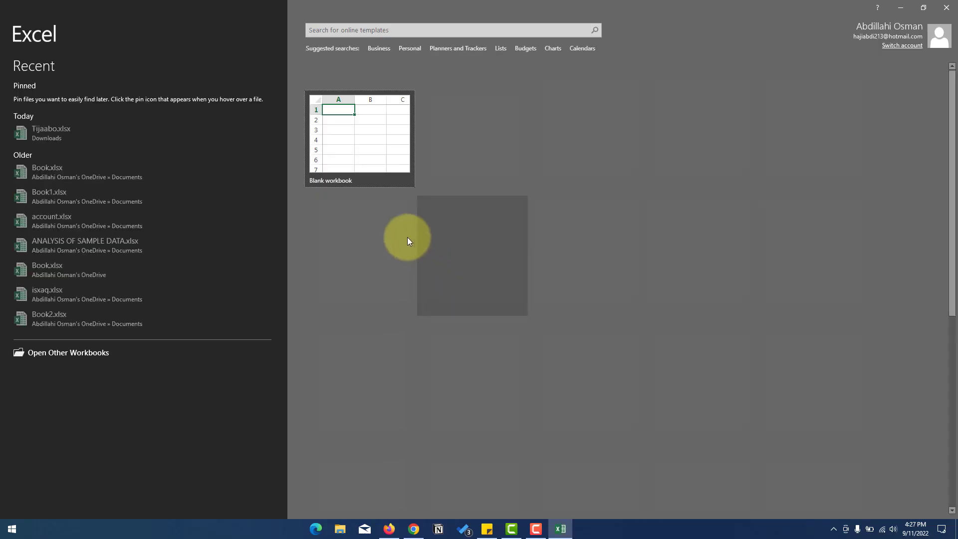
{"action": "left_click", "coordinate": [382, 143]}
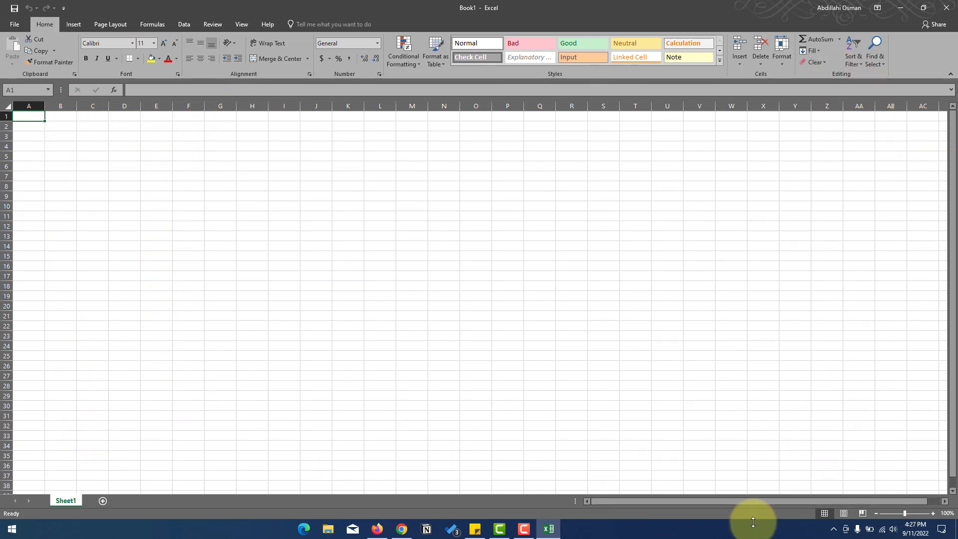
{"action": "left_click", "coordinate": [944, 7]}
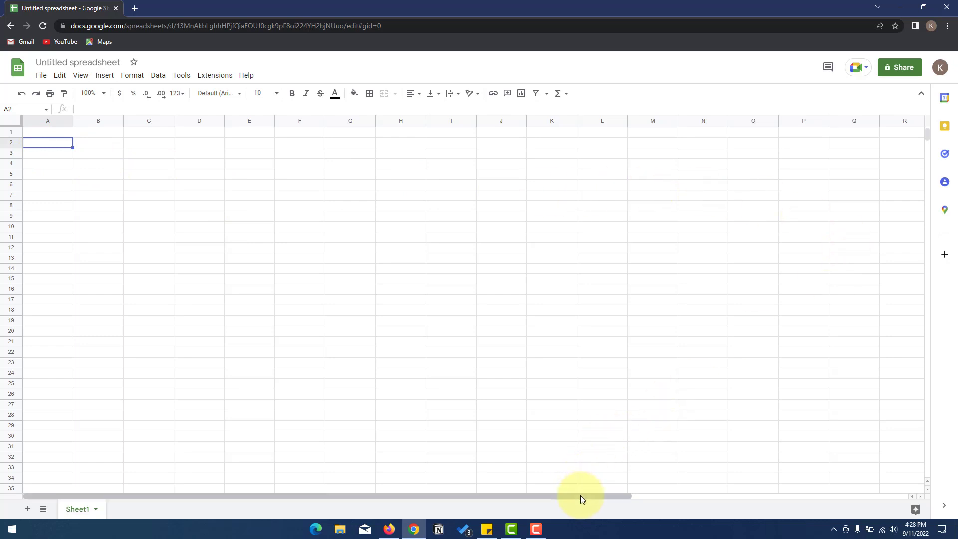
{"action": "left_click_drag", "start_coordinate": [580, 496], "coordinate": [464, 495]}
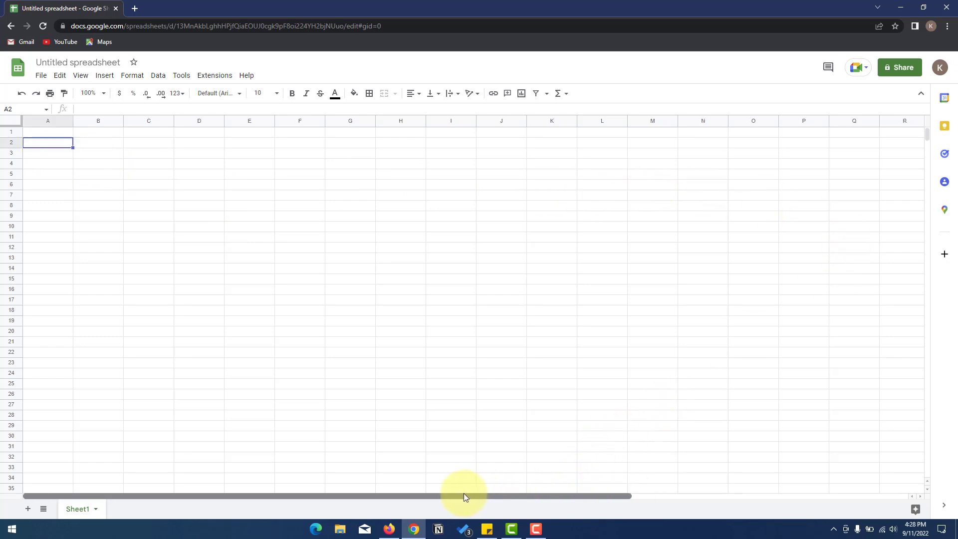
{"action": "left_click", "coordinate": [56, 132]}
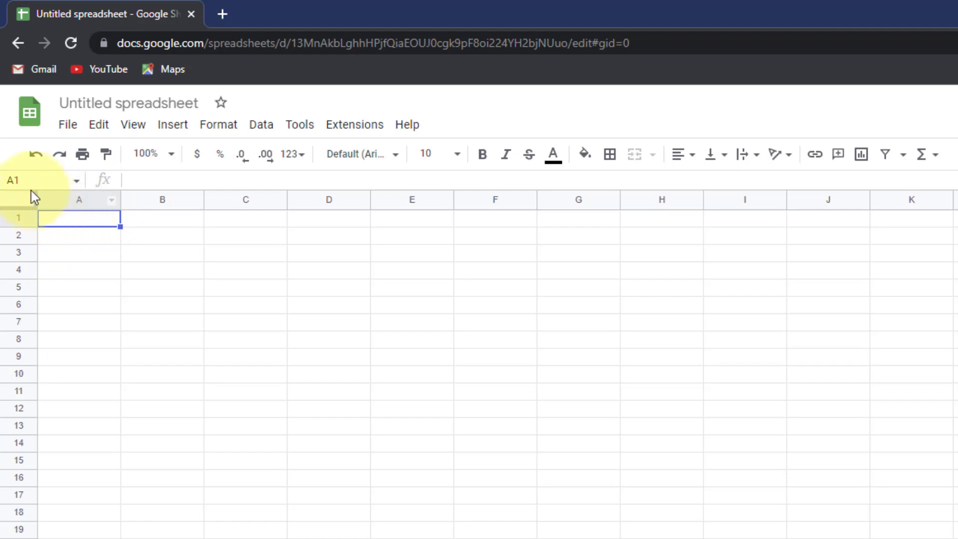
{"action": "left_click", "coordinate": [157, 218]}
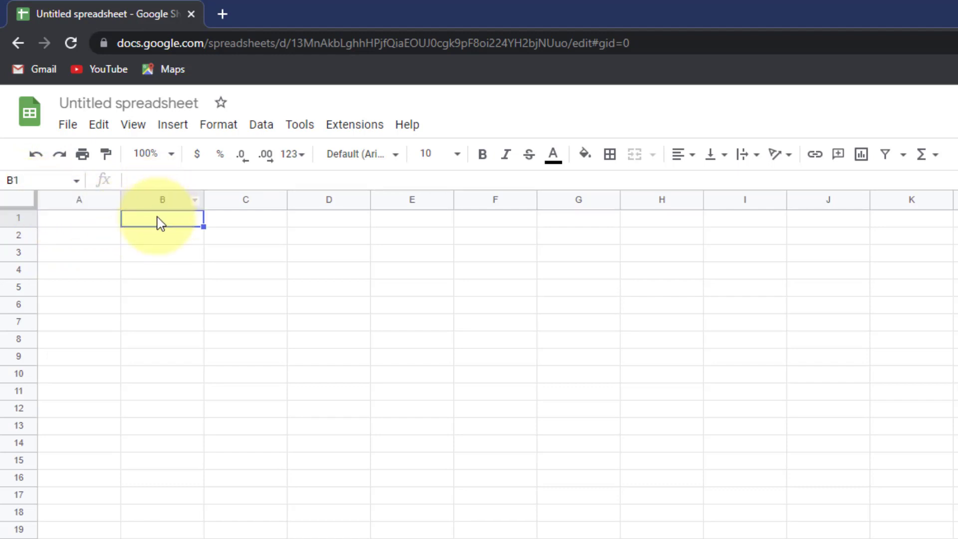
{"action": "left_click", "coordinate": [144, 233]}
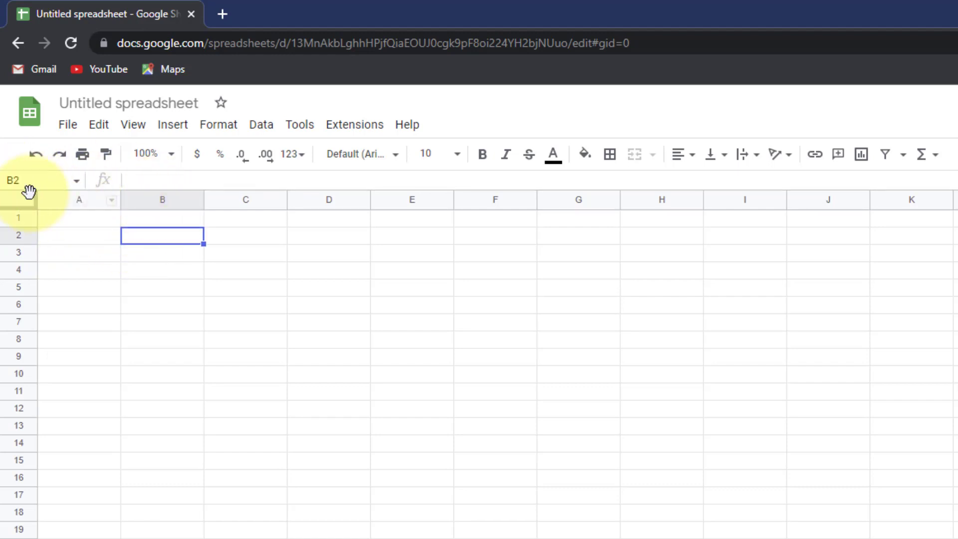
{"action": "left_click", "coordinate": [305, 360]}
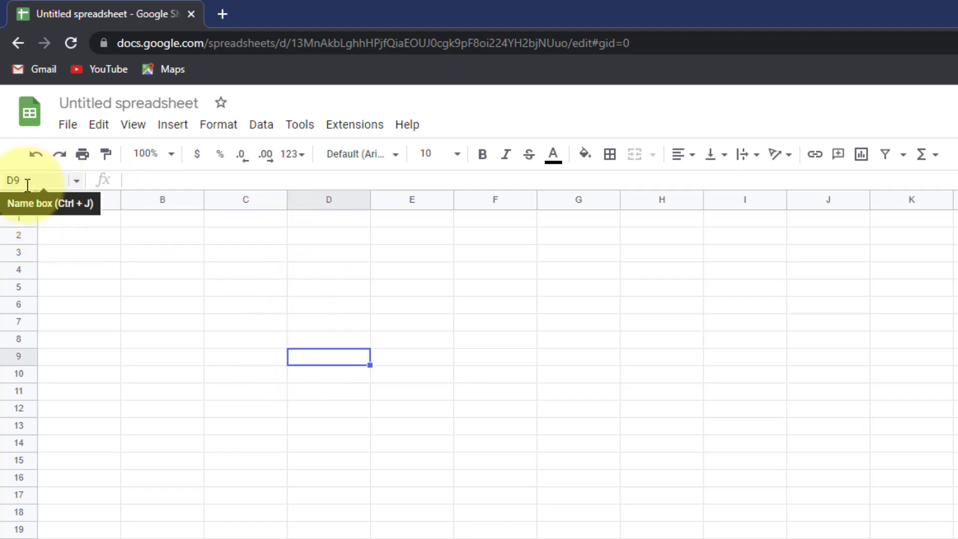
{"action": "left_click", "coordinate": [2, 179]}
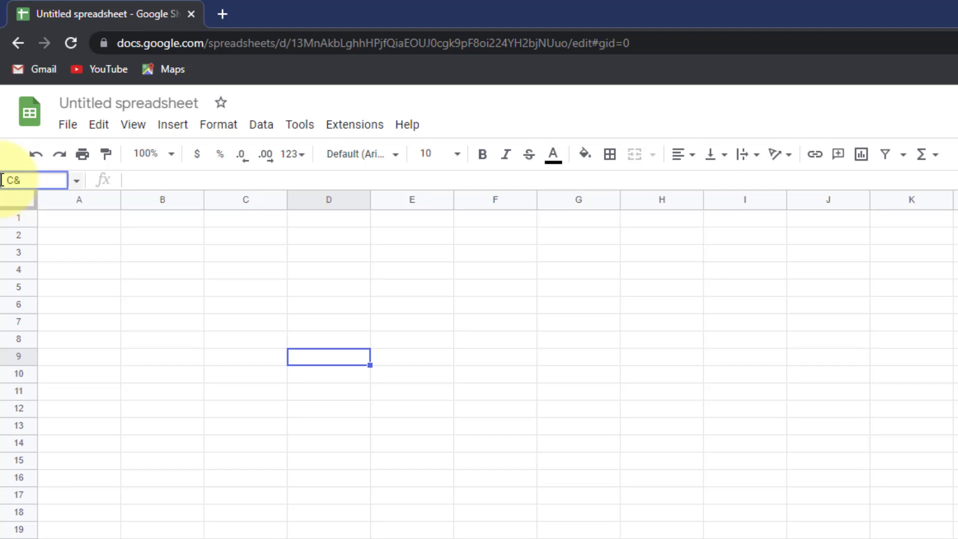
{"action": "key", "text": "Return"}
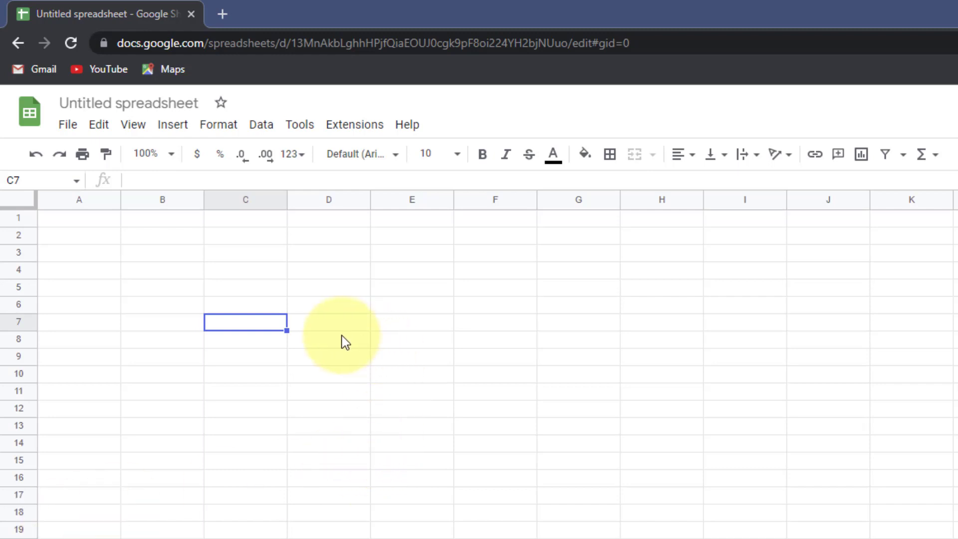
{"action": "left_click", "coordinate": [238, 315]}
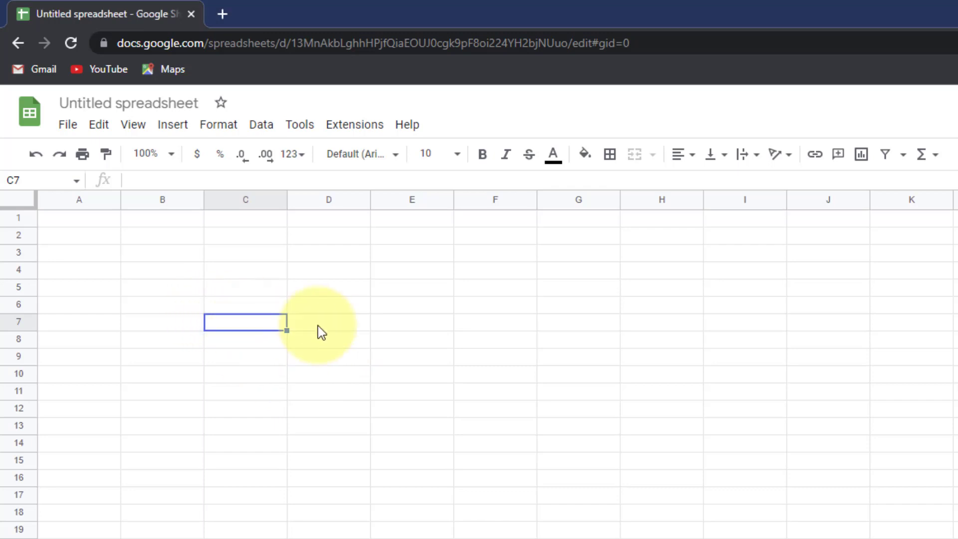
{"action": "left_click", "coordinate": [318, 324]}
{"action": "left_click", "coordinate": [315, 299]}
{"action": "left_click", "coordinate": [310, 272]}
{"action": "left_click", "coordinate": [262, 272]}
{"action": "left_click", "coordinate": [219, 320]}
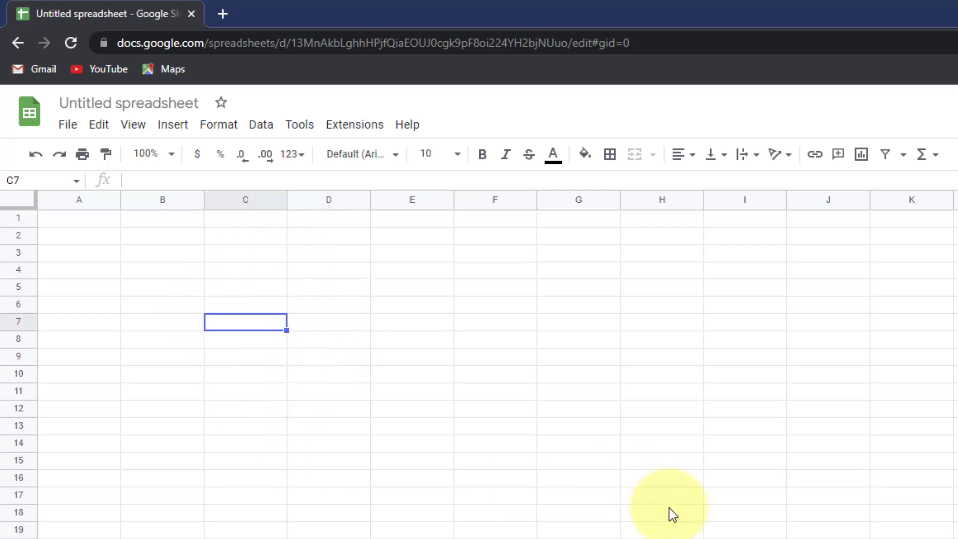
{"action": "left_click", "coordinate": [809, 538]}
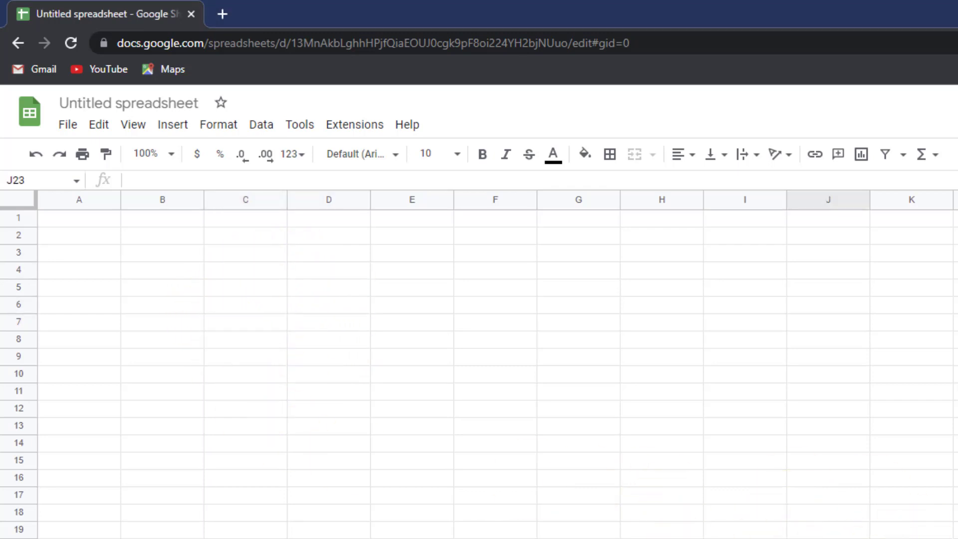
{"action": "left_click", "coordinate": [499, 538]}
{"action": "left_click", "coordinate": [486, 532]}
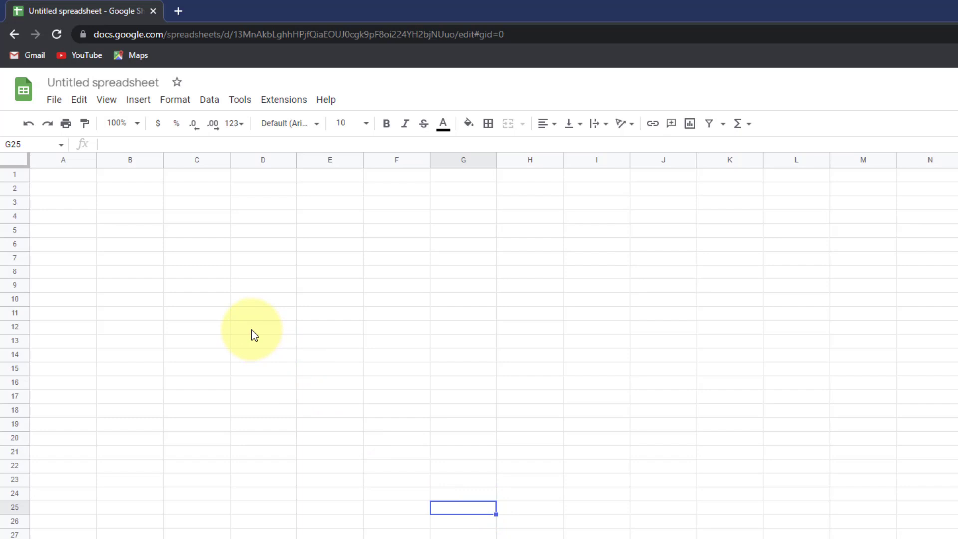
{"action": "left_click", "coordinate": [57, 176]}
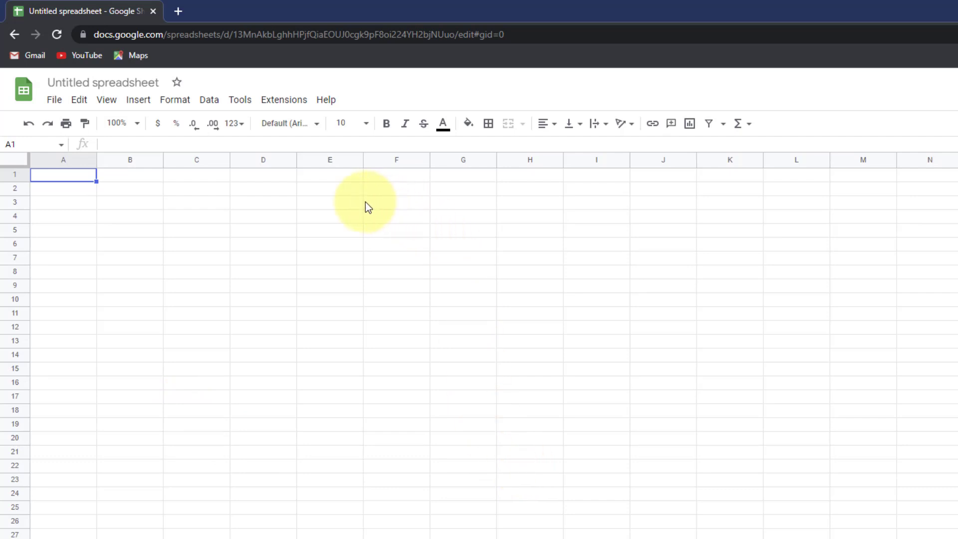
{"action": "left_click", "coordinate": [65, 188]}
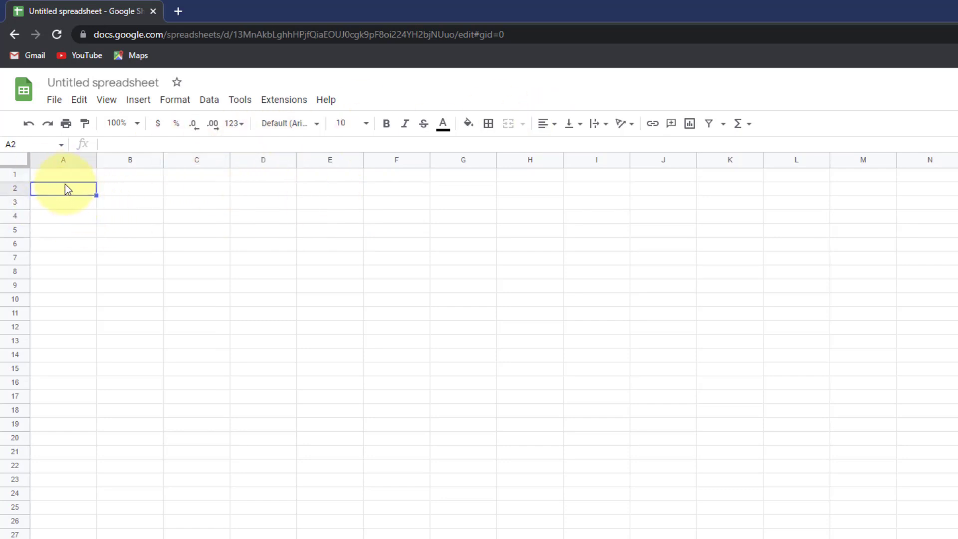
{"action": "left_click", "coordinate": [61, 175]}
{"action": "left_click", "coordinate": [80, 191]}
{"action": "left_click_drag", "start_coordinate": [117, 183], "coordinate": [123, 179]}
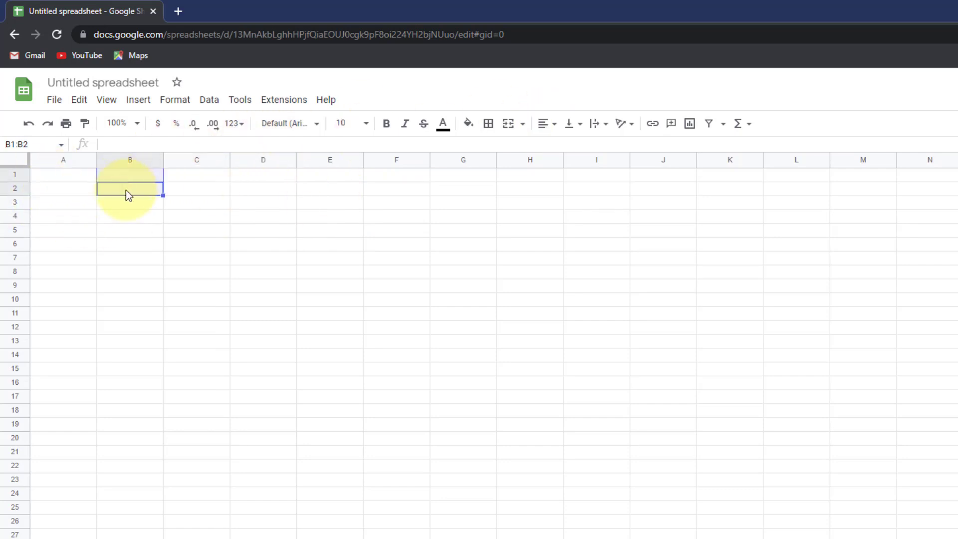
{"action": "left_click", "coordinate": [187, 196]}
{"action": "left_click", "coordinate": [77, 192]}
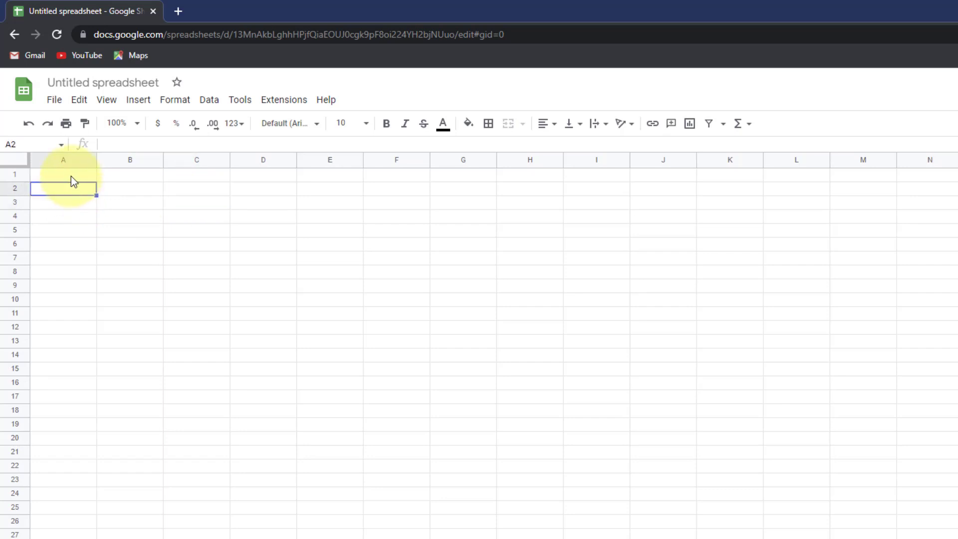
{"action": "left_click", "coordinate": [71, 175]}
{"action": "key", "text": "Right"}
{"action": "key", "text": "Right"}
{"action": "key", "text": "Down"}
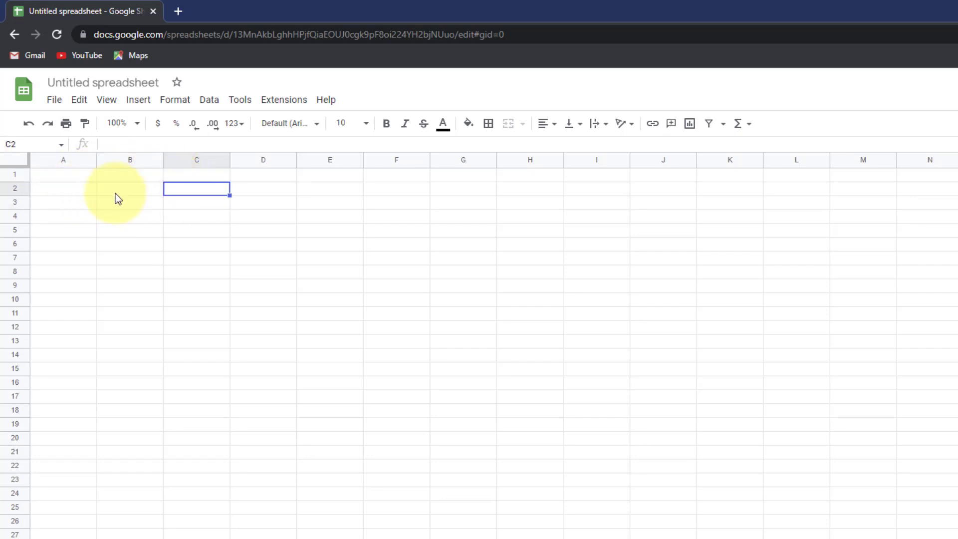
{"action": "key", "text": "Left"}
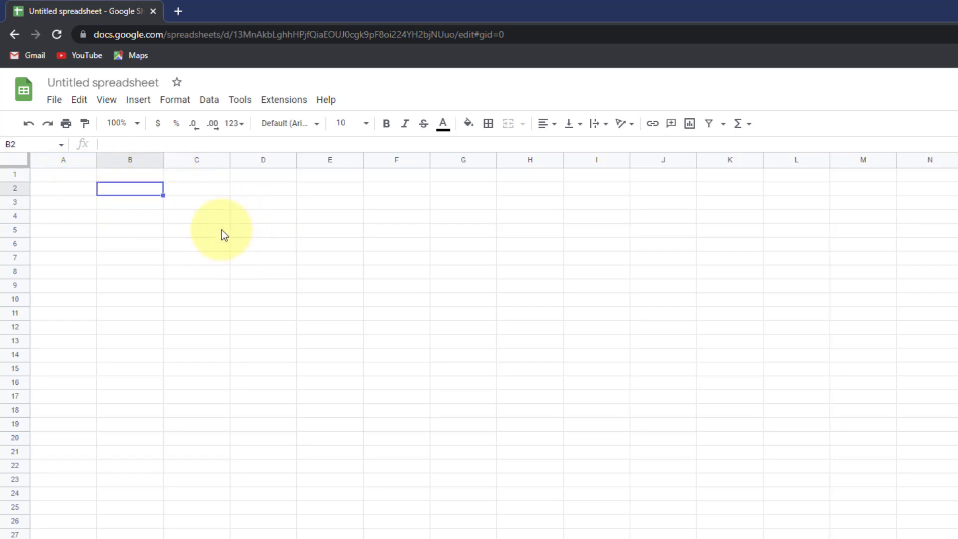
- Enter 'Kani waa qoraal tijaabo ah' in cell E5
{"action": "left_click", "coordinate": [307, 230]}
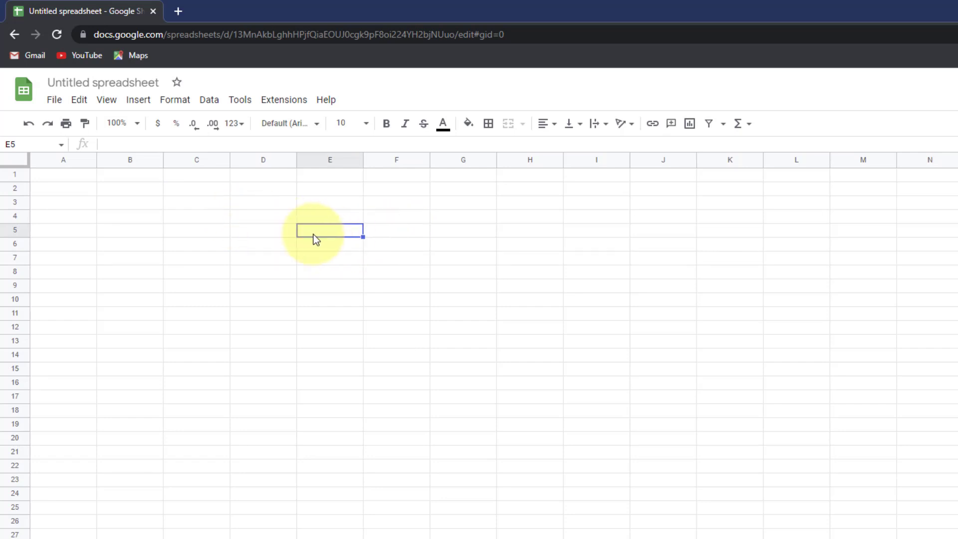
{"action": "type", "text": "Kani waa qora"}
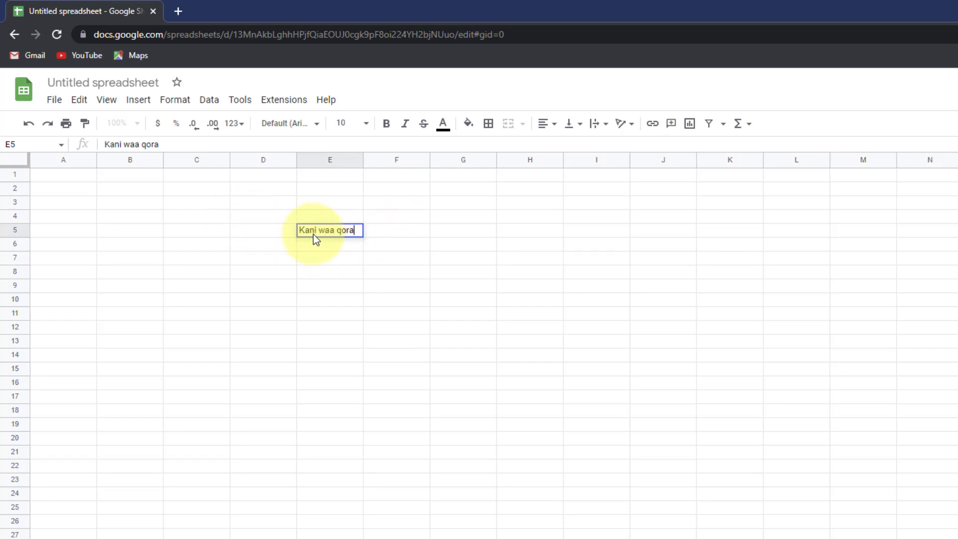
{"action": "type", "text": "al tijaabo ah"}
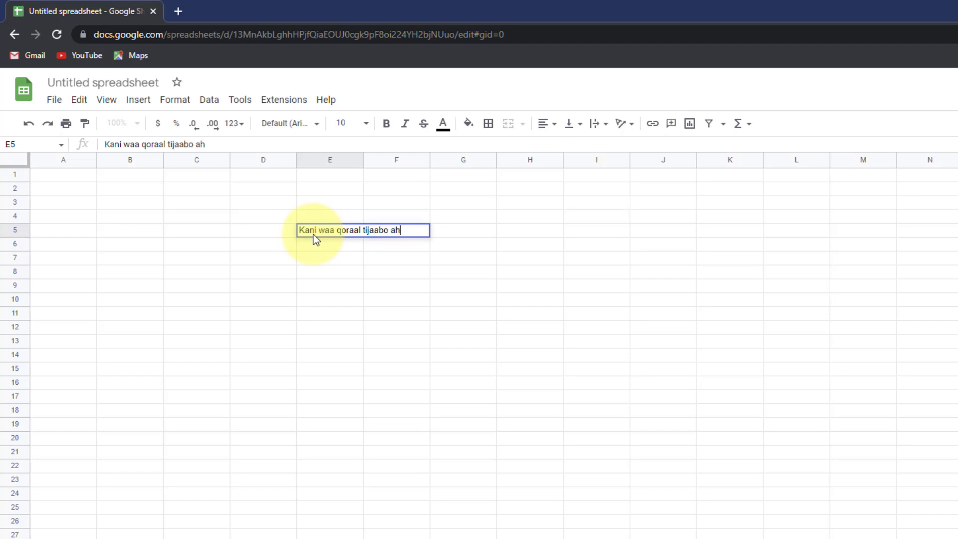
{"action": "left_click", "coordinate": [397, 355]}
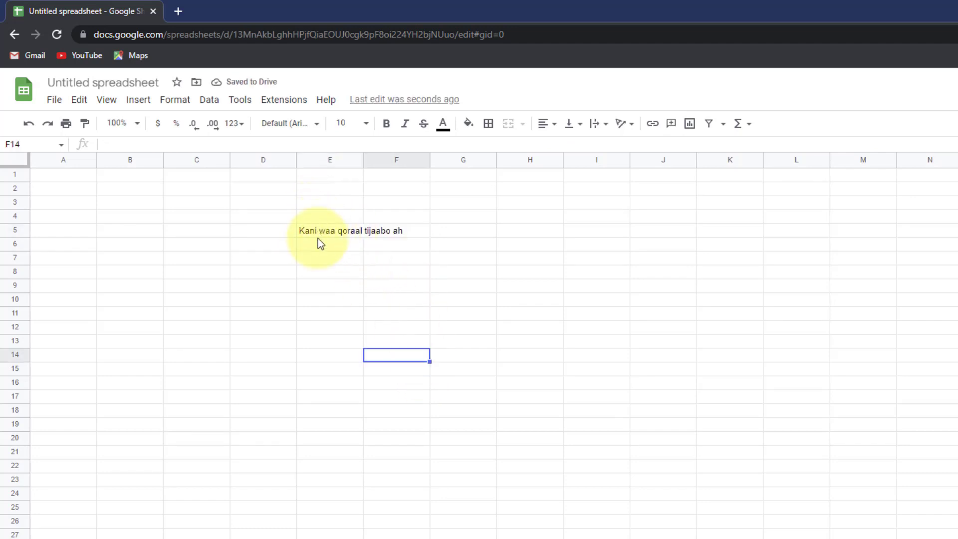
- Replace E5's sentence with 'TIjaabo'
{"action": "left_click", "coordinate": [319, 233]}
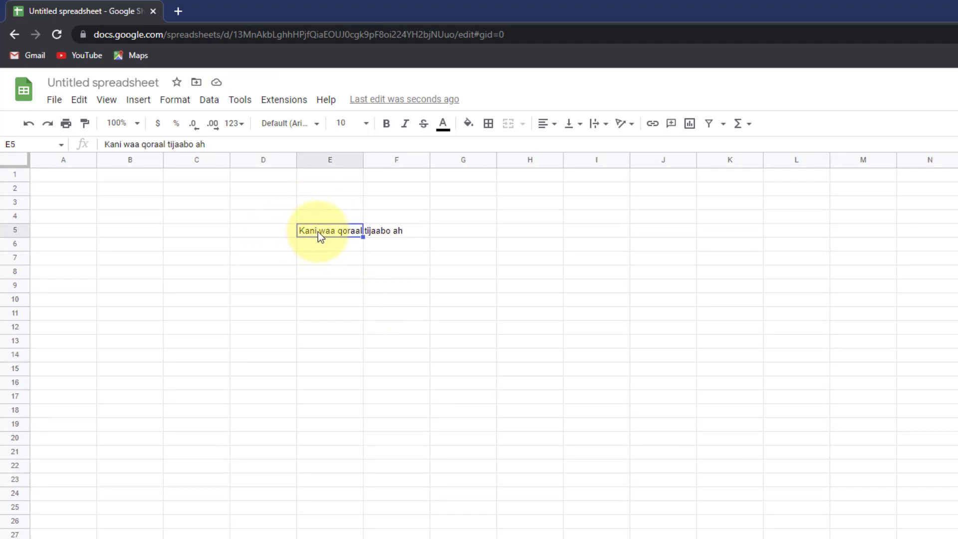
{"action": "left_click_drag", "start_coordinate": [205, 144], "coordinate": [99, 147]}
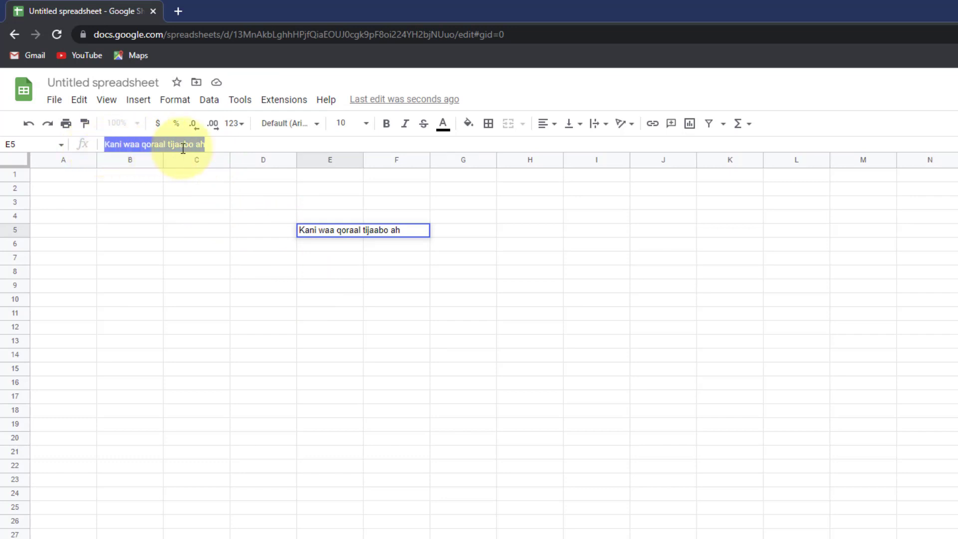
{"action": "left_click", "coordinate": [222, 145]}
{"action": "left_click_drag", "start_coordinate": [241, 144], "coordinate": [104, 146]}
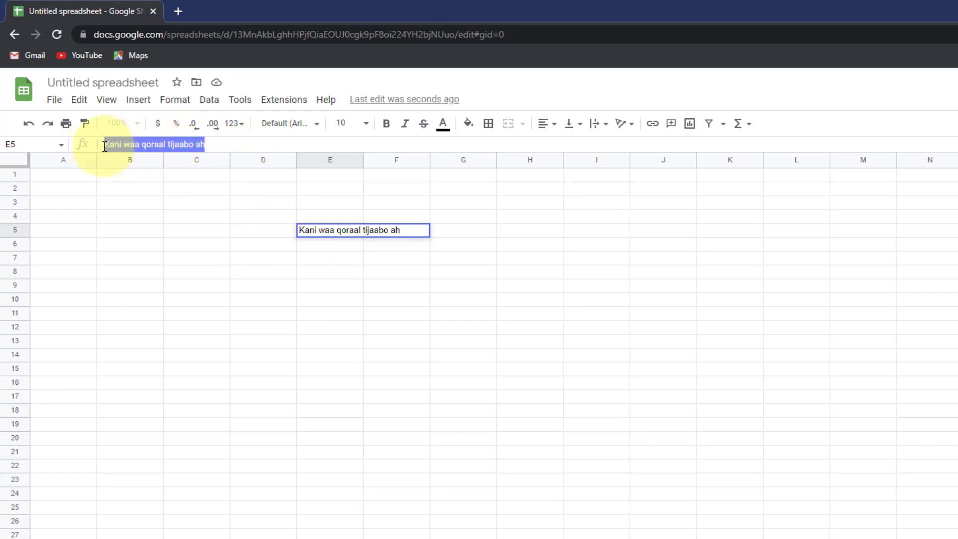
{"action": "left_click", "coordinate": [222, 144]}
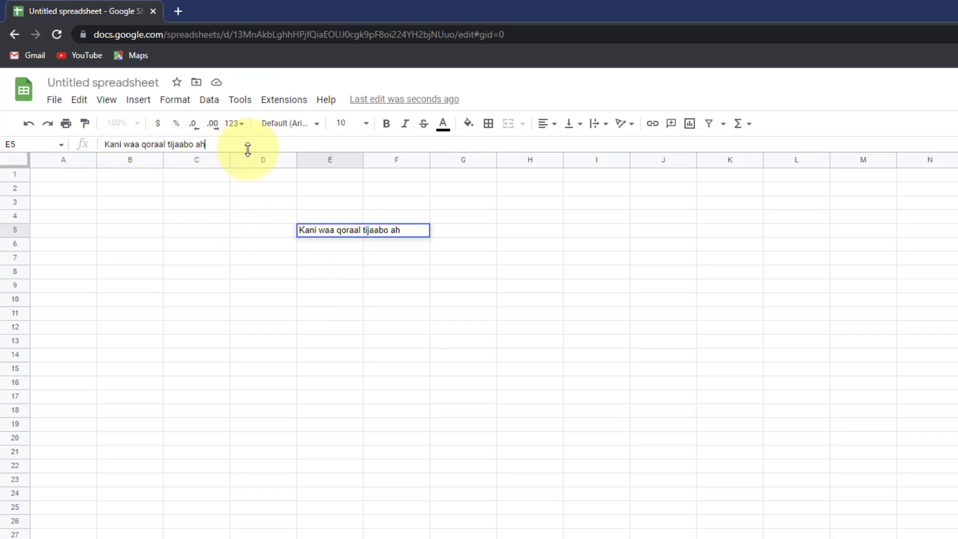
{"action": "left_click_drag", "start_coordinate": [224, 145], "coordinate": [25, 145]}
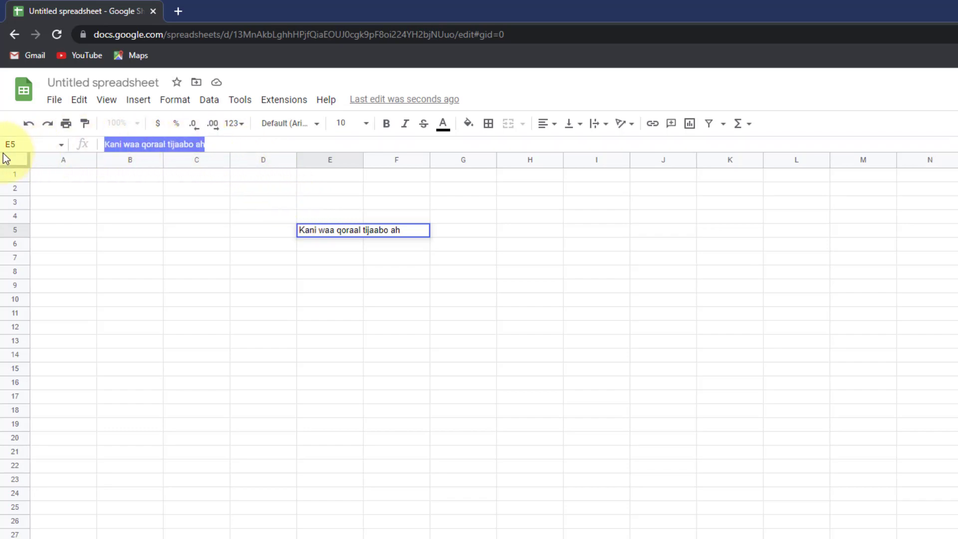
{"action": "type", "text": "TIjaabo"}
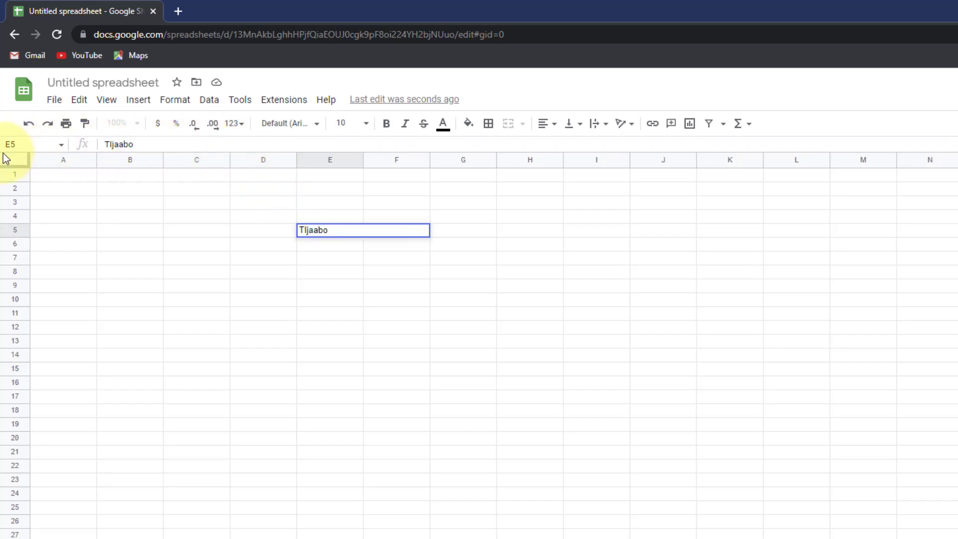
{"action": "key", "text": "Return"}
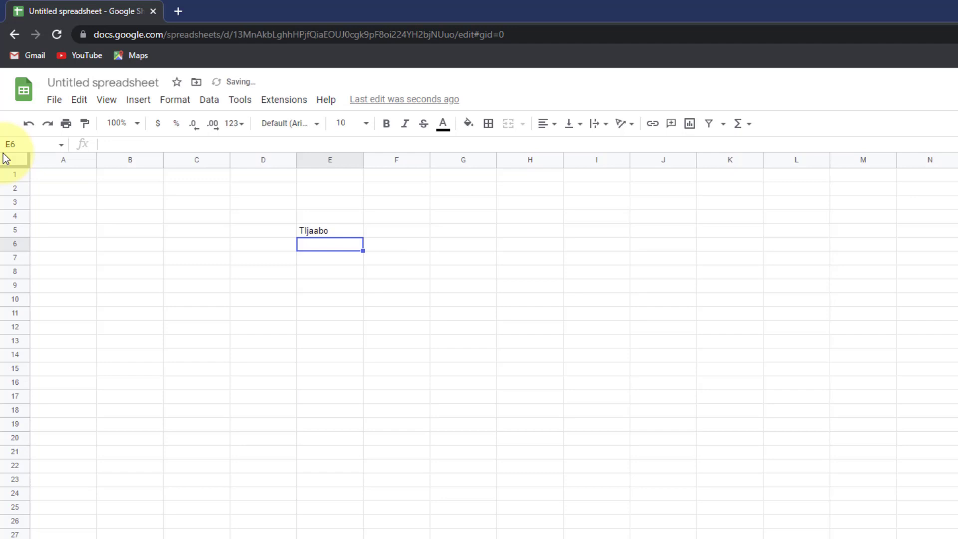
- Overwrite E5 with the word 'kani'
{"action": "left_click", "coordinate": [334, 230]}
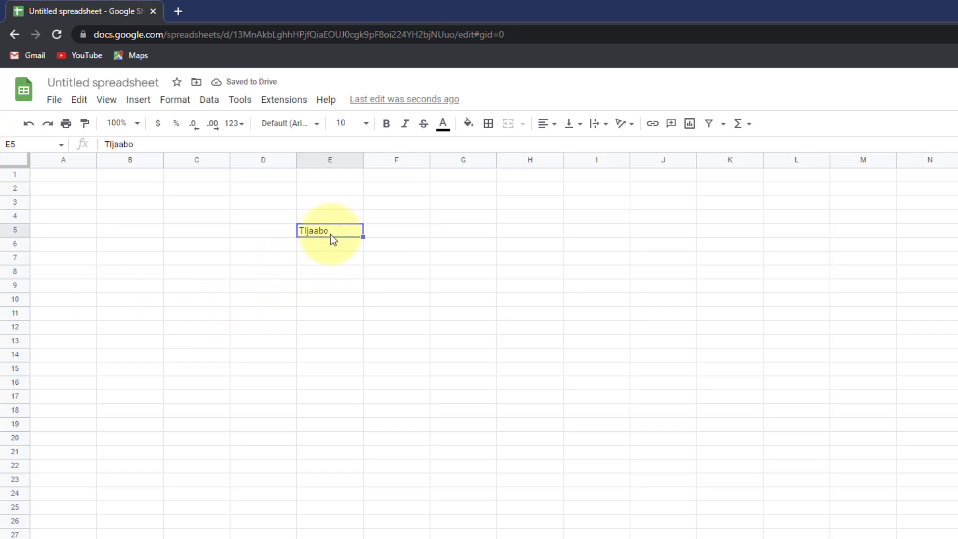
{"action": "type", "text": "kani"}
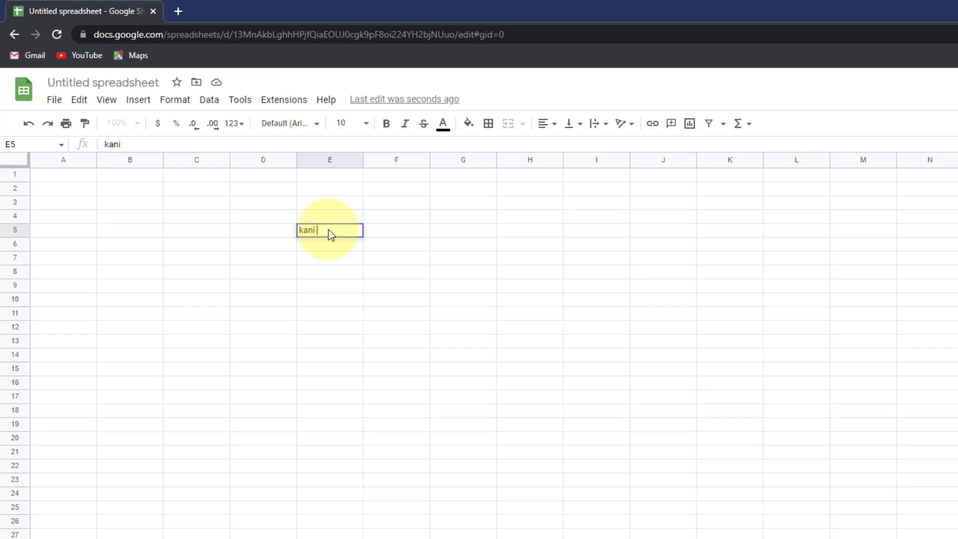
{"action": "left_click", "coordinate": [338, 275]}
{"action": "left_click", "coordinate": [307, 232]}
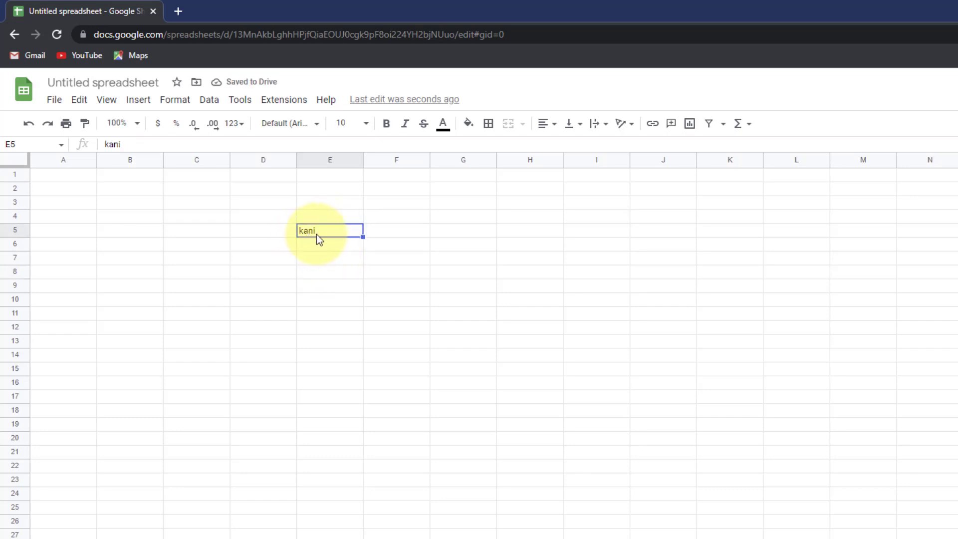
{"action": "double_click", "coordinate": [322, 229]}
{"action": "left_click_drag", "start_coordinate": [319, 230], "coordinate": [291, 235]}
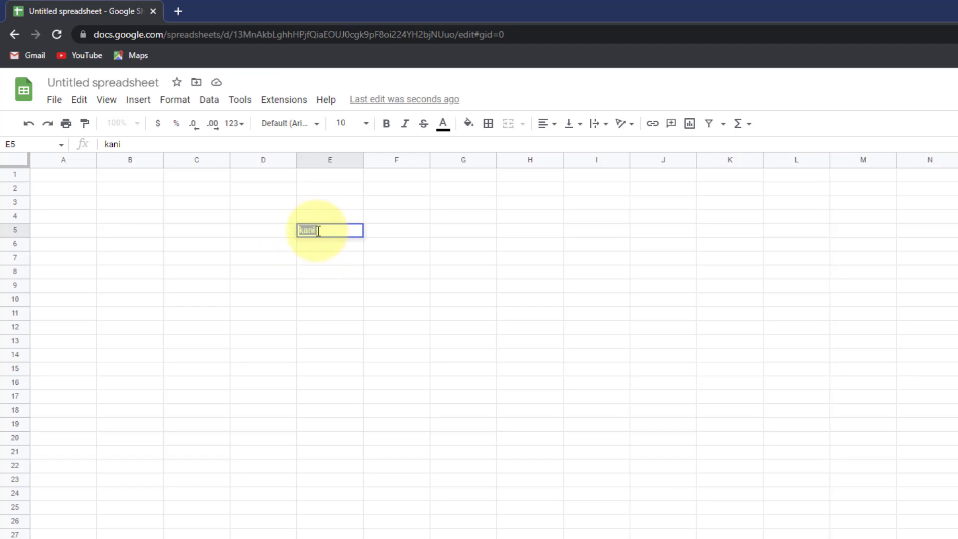
{"action": "left_click", "coordinate": [326, 244]}
- Replace E5's content with 'jaaamacad' and move to cell B1
{"action": "left_click", "coordinate": [324, 232]}
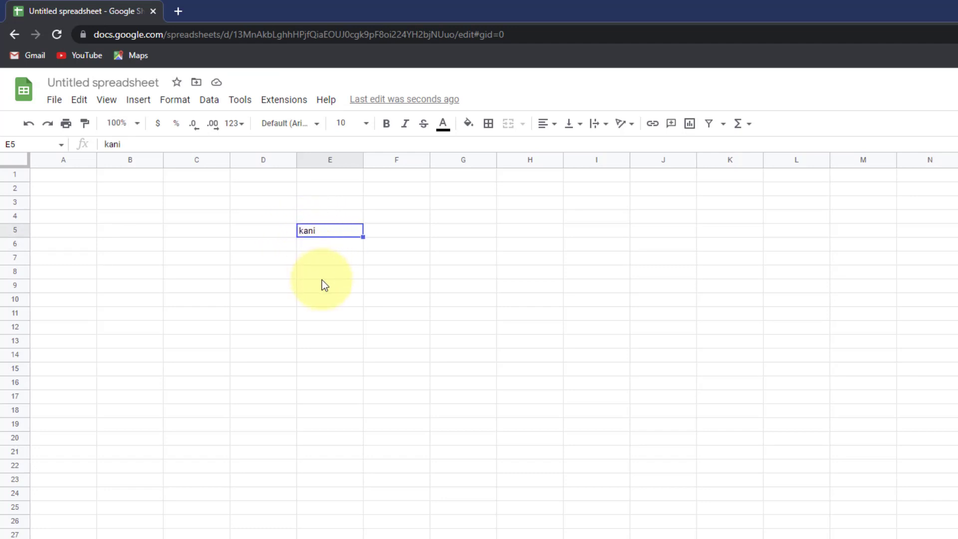
{"action": "type", "text": "jaa"}
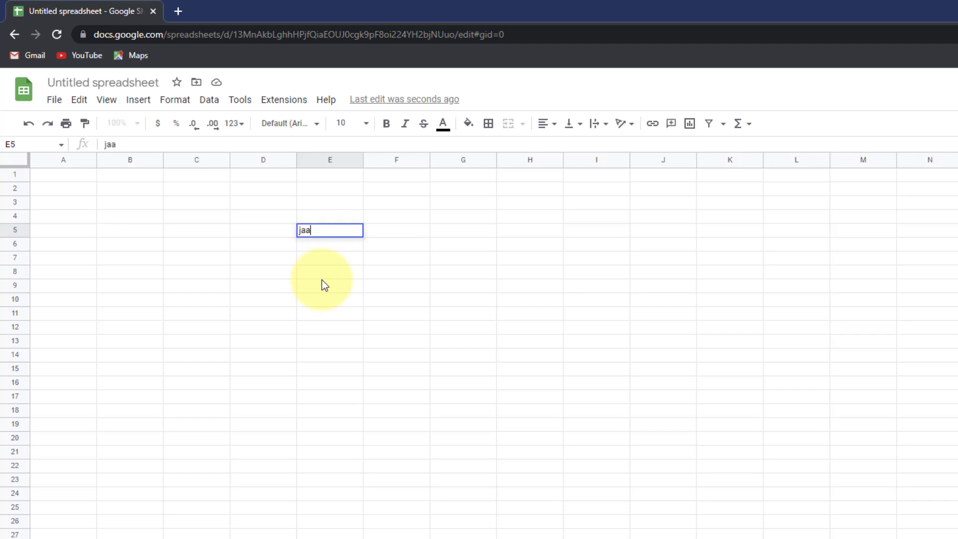
{"action": "type", "text": "amacad"}
{"action": "left_click", "coordinate": [382, 297]}
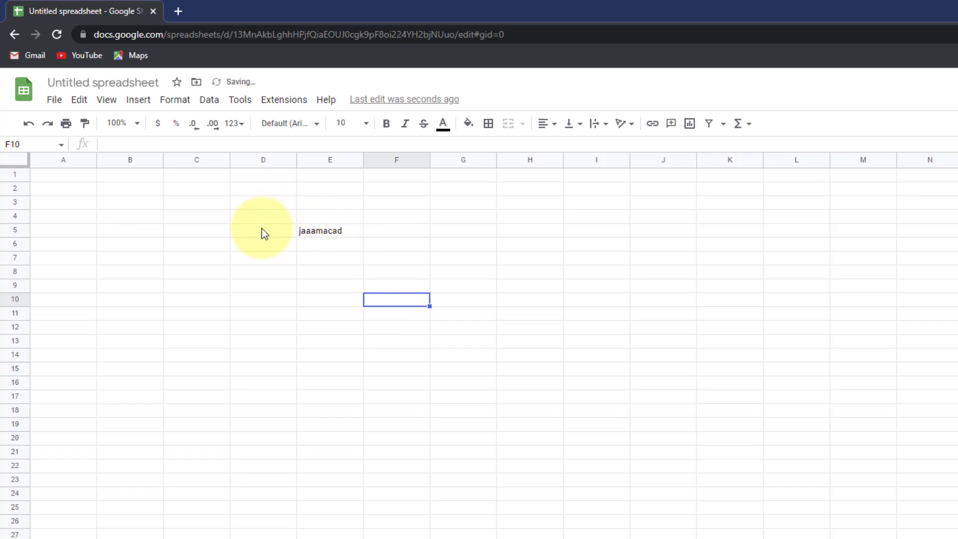
{"action": "left_click", "coordinate": [128, 177]}
{"action": "left_click", "coordinate": [189, 178]}
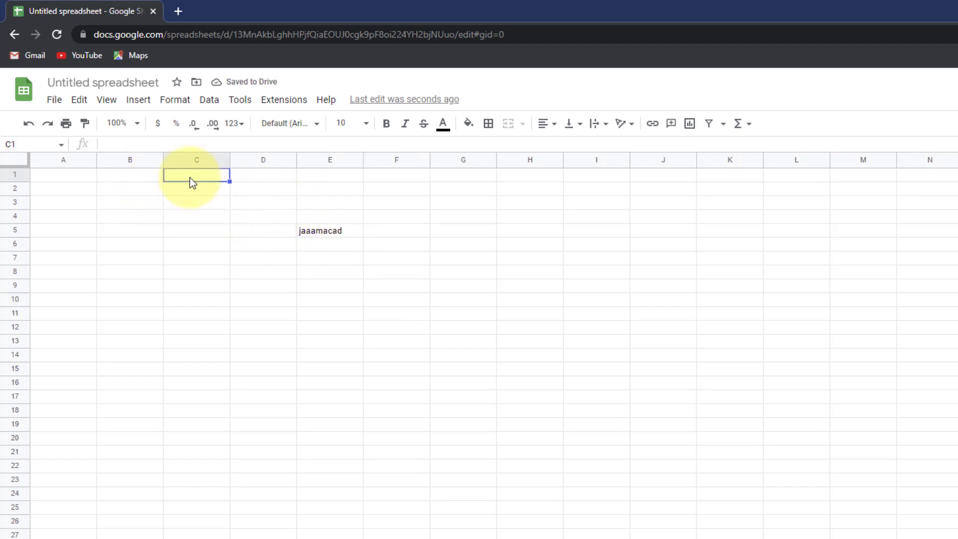
{"action": "left_click", "coordinate": [121, 180]}
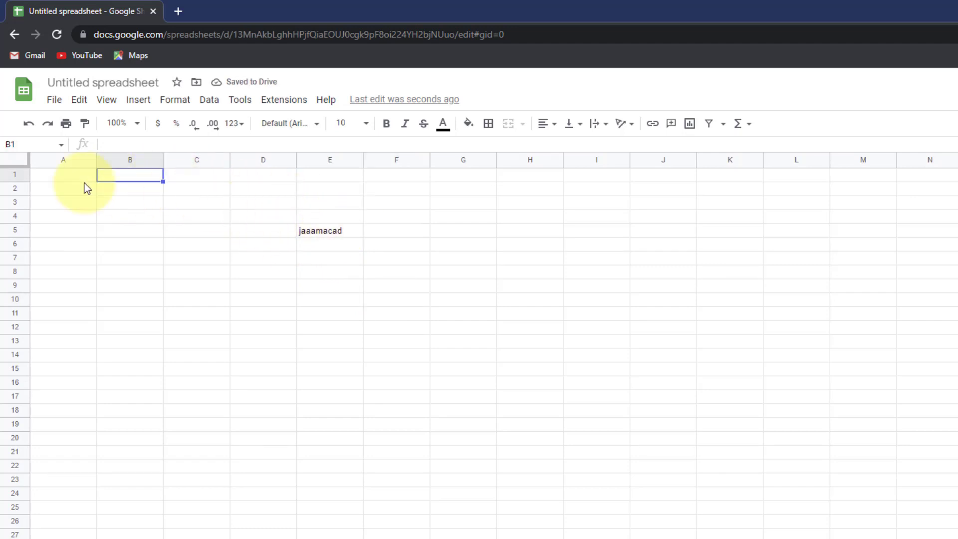
{"action": "key", "text": "Down"}
{"action": "key", "text": "Right"}
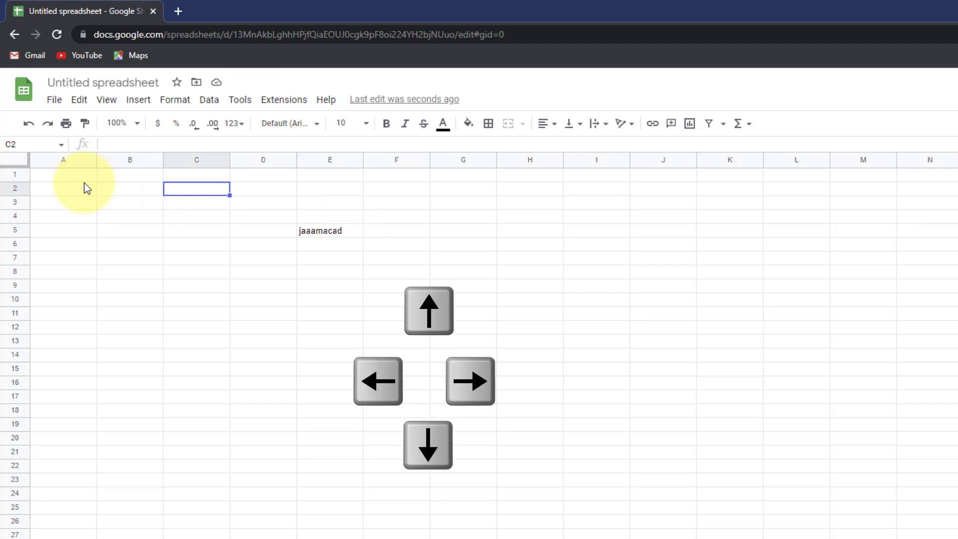
{"action": "key", "text": "Down"}
{"action": "key", "text": "Left"}
{"action": "key", "text": "Left"}
{"action": "key", "text": "Up"}
{"action": "key", "text": "Up"}
{"action": "key", "text": "Right"}
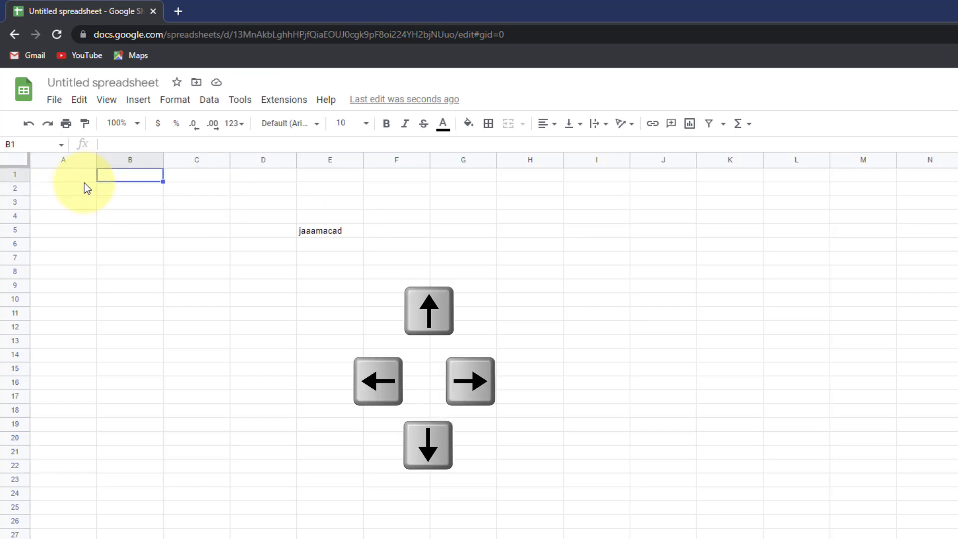
{"action": "key", "text": "Down"}
{"action": "key", "text": "Down"}
{"action": "key", "text": "Down"}
{"action": "key", "text": "Down"}
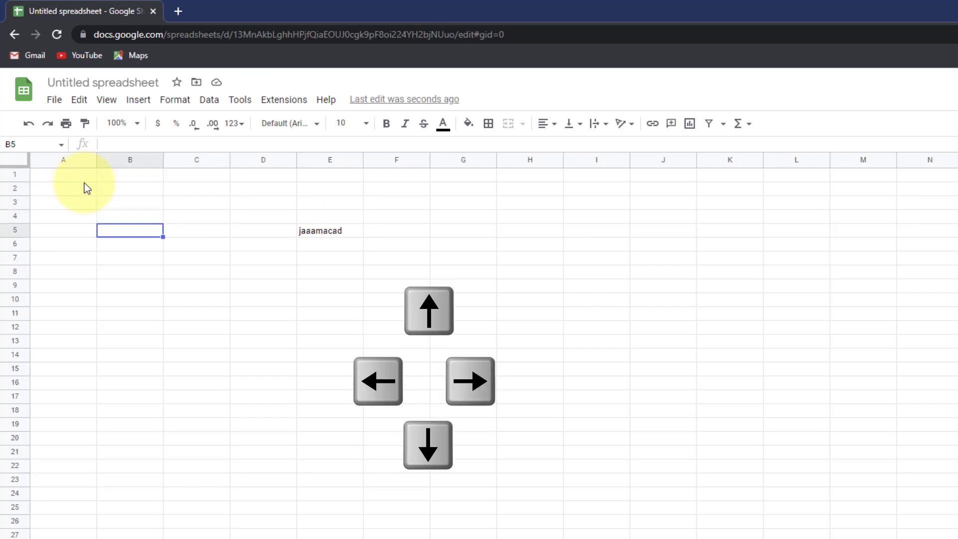
{"action": "key", "text": "Right"}
{"action": "key", "text": "Right"}
{"action": "key", "text": "Right"}
{"action": "key", "text": "Left"}
{"action": "key", "text": "Left"}
{"action": "key", "text": "Left"}
{"action": "key", "text": "Left"}
{"action": "key", "text": "Down"}
{"action": "key", "text": "Down"}
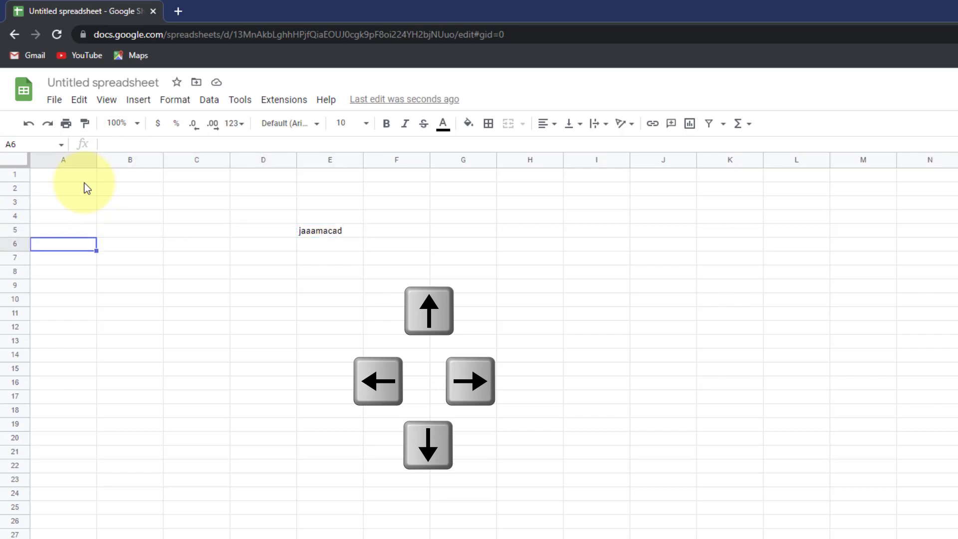
{"action": "key", "text": "Right"}
{"action": "key", "text": "Right"}
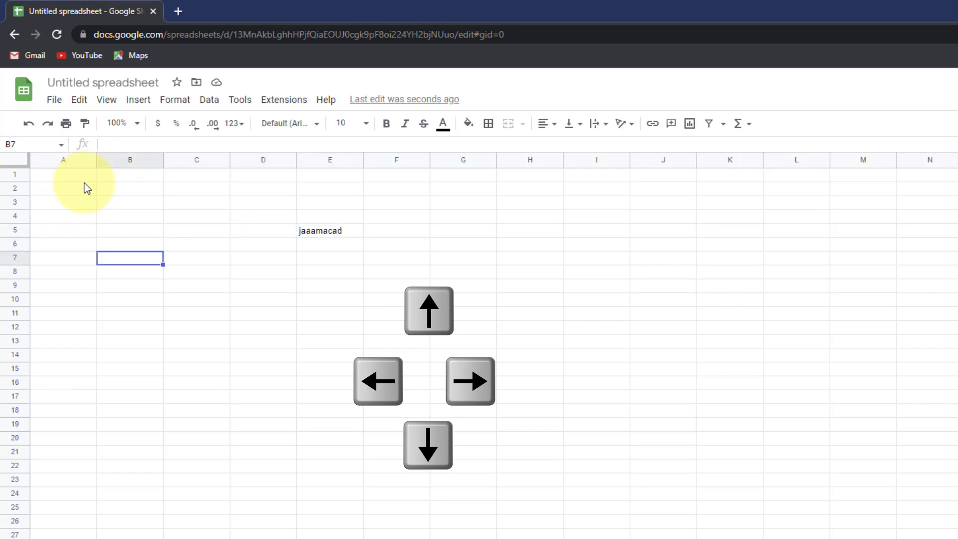
{"action": "key", "text": "Home"}
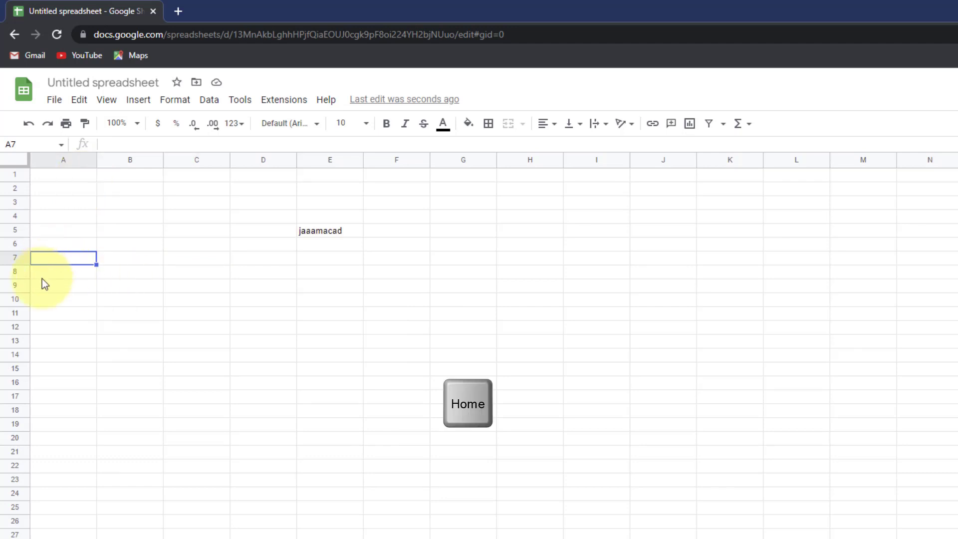
{"action": "left_click", "coordinate": [547, 290]}
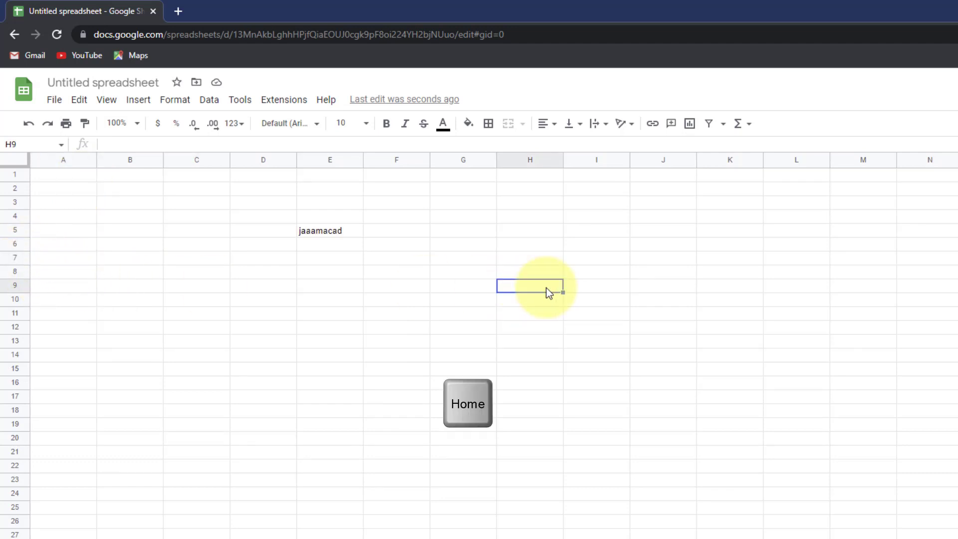
{"action": "key", "text": "Home"}
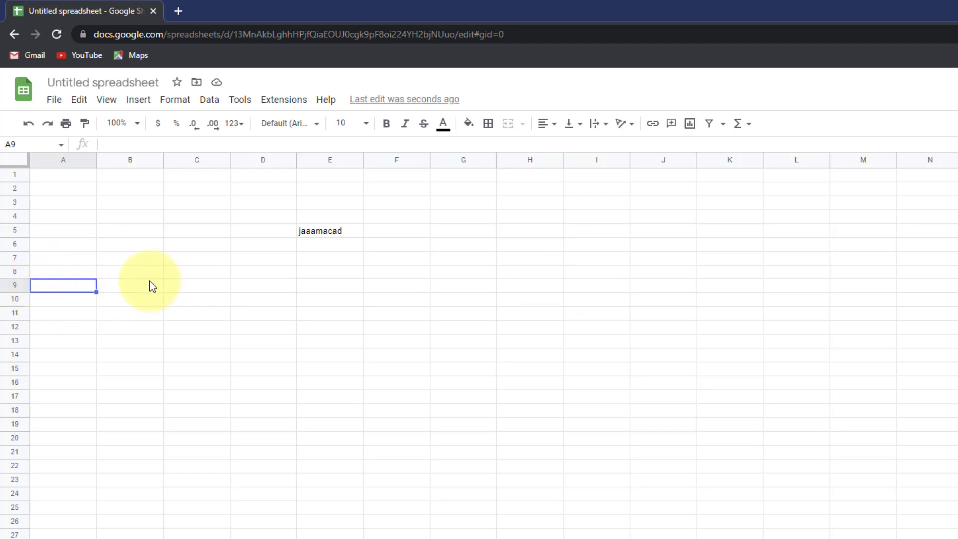
{"action": "key", "text": "ctrl+Home"}
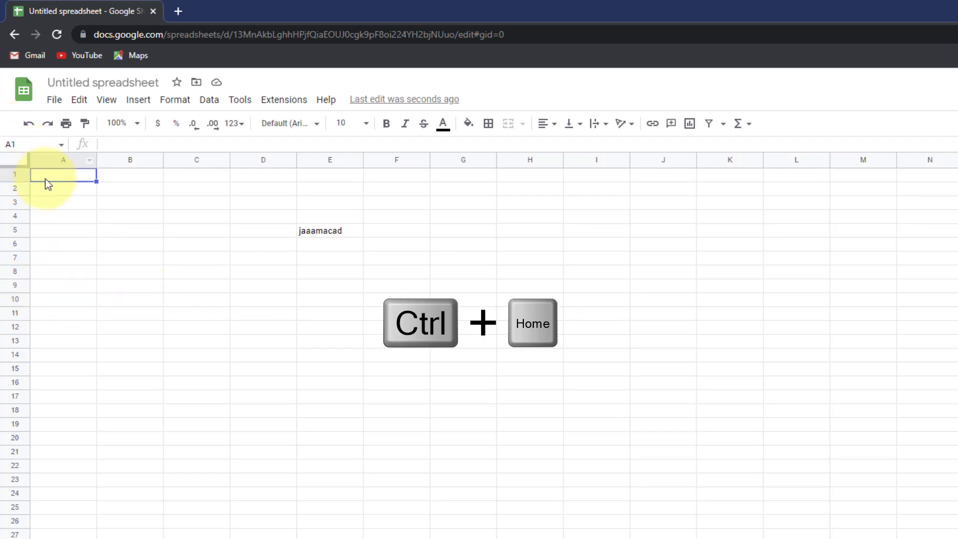
{"action": "left_click", "coordinate": [462, 422]}
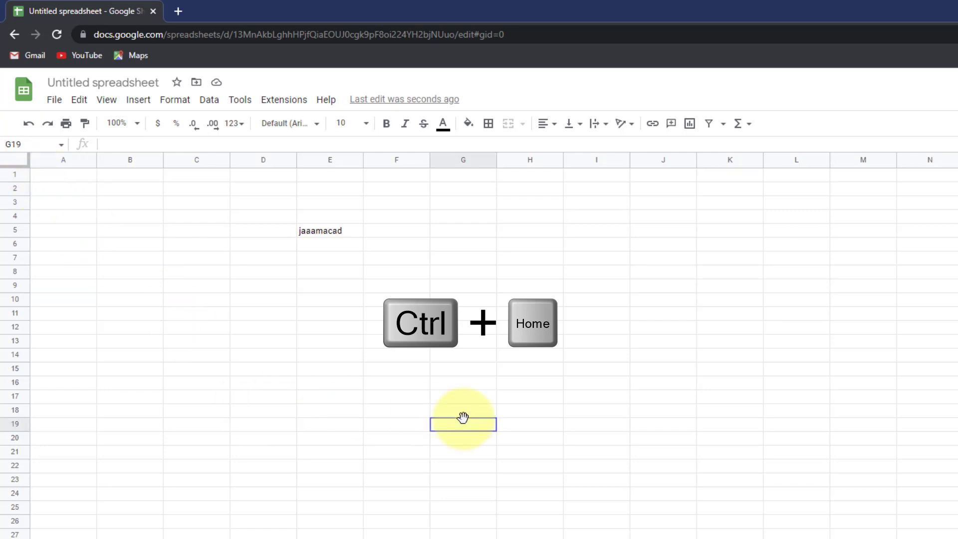
{"action": "key", "text": "ctrl+Home"}
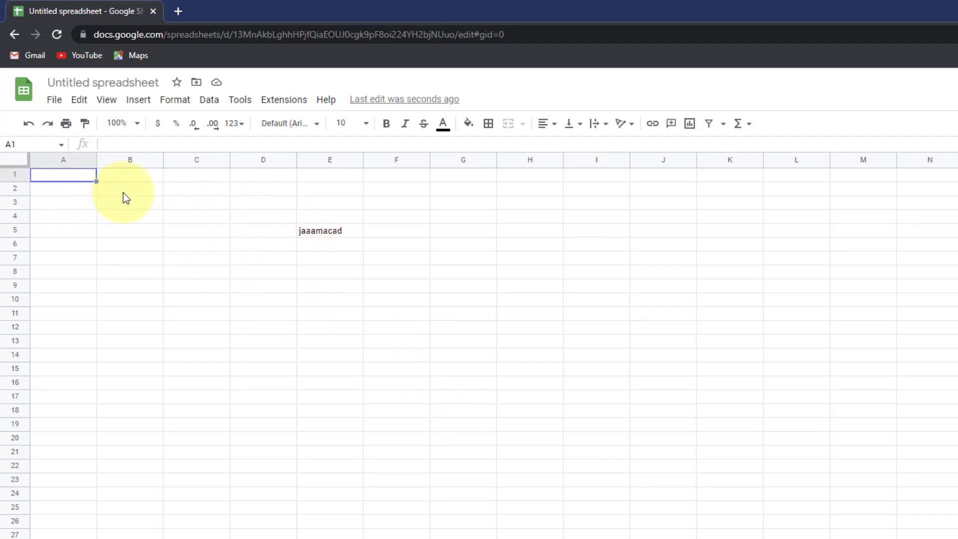
- Enter Saturday, Sunday and Monday in cells A1, B1 and C1
{"action": "mouse_move", "coordinate": [63, 178]}
{"action": "left_mouse_down"}
{"action": "mouse_move", "coordinate": [169, 233]}
{"action": "mouse_move", "coordinate": [71, 194]}
{"action": "mouse_move", "coordinate": [59, 181]}
{"action": "left_mouse_up"}
{"action": "type", "text": "Sa"}
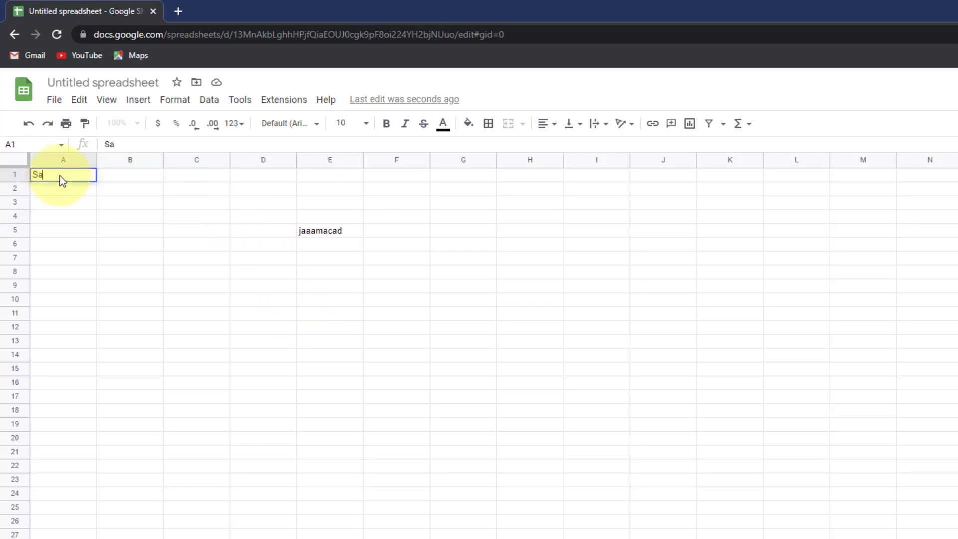
{"action": "type", "text": "turday"}
{"action": "key", "text": "Tab"}
{"action": "type", "text": "Sunday"}
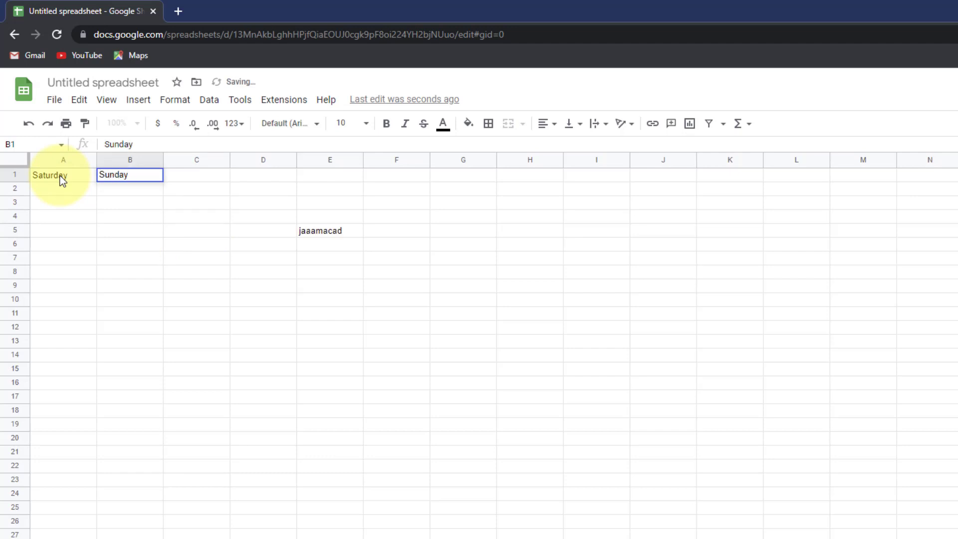
{"action": "key", "text": "Return"}
{"action": "left_click", "coordinate": [184, 175]}
{"action": "type", "text": "Mo"}
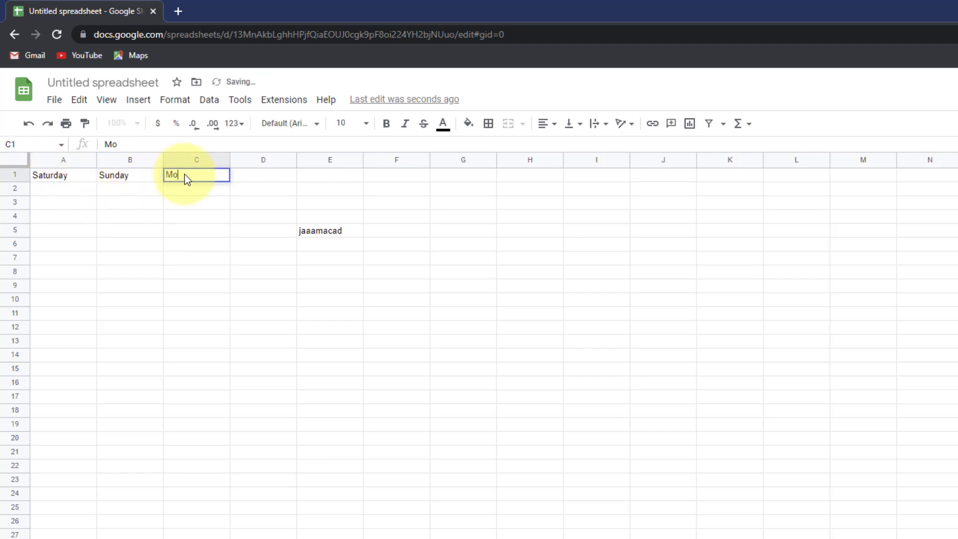
{"action": "type", "text": "nday"}
{"action": "left_click", "coordinate": [194, 204]}
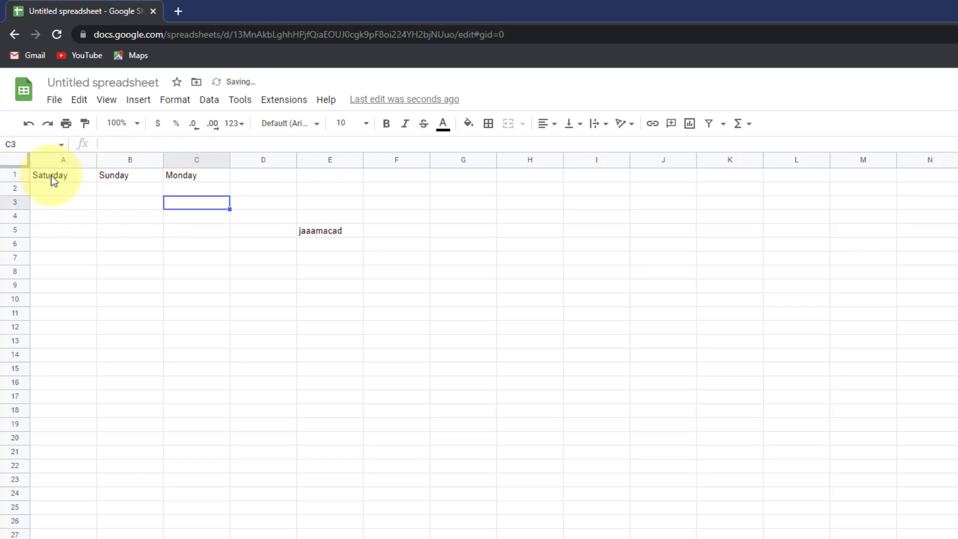
- Select the Saturday–Monday headers in A1:C1 and autofill the weekdays through Friday in G1
{"action": "left_click_drag", "start_coordinate": [51, 175], "coordinate": [182, 181]}
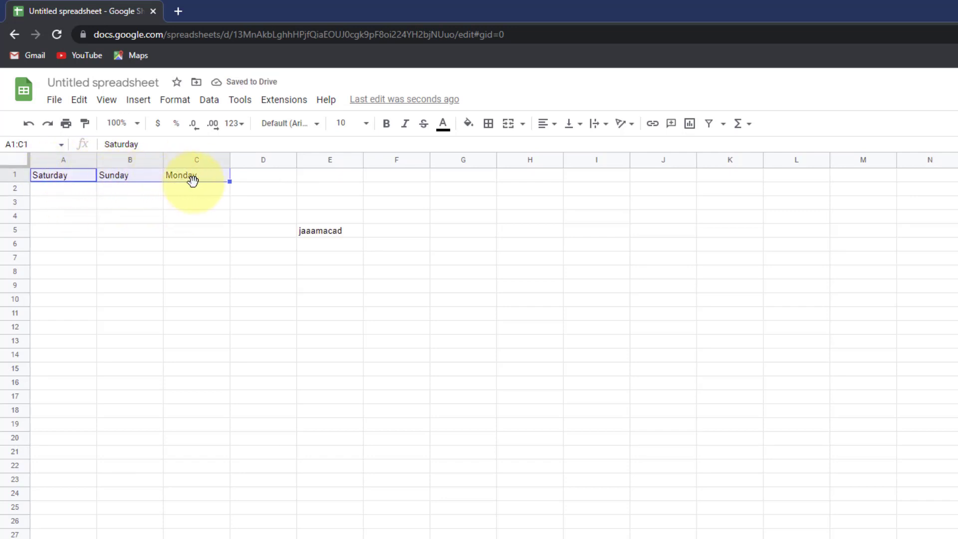
{"action": "left_click", "coordinate": [63, 216]}
{"action": "left_click_drag", "start_coordinate": [50, 175], "coordinate": [199, 179]}
{"action": "left_click", "coordinate": [139, 216]}
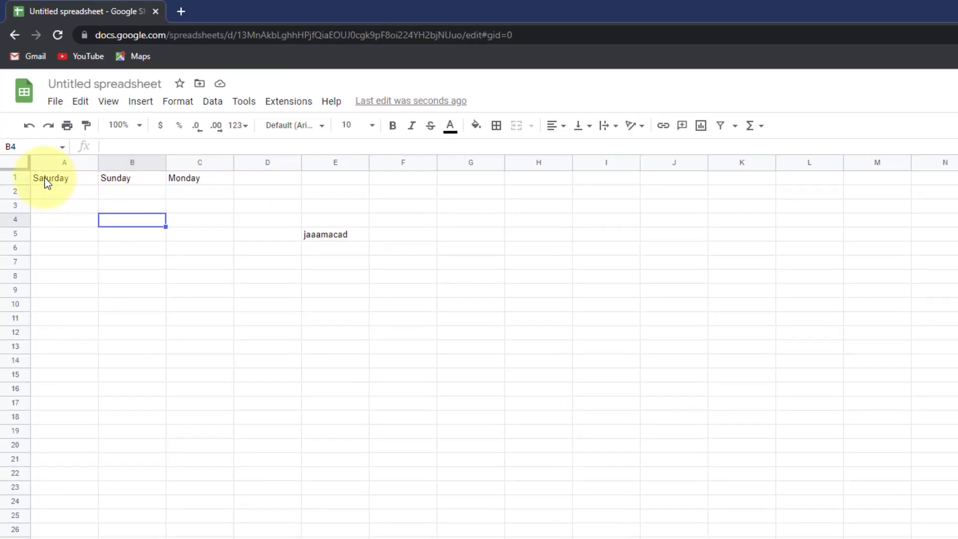
{"action": "left_click", "coordinate": [49, 175]}
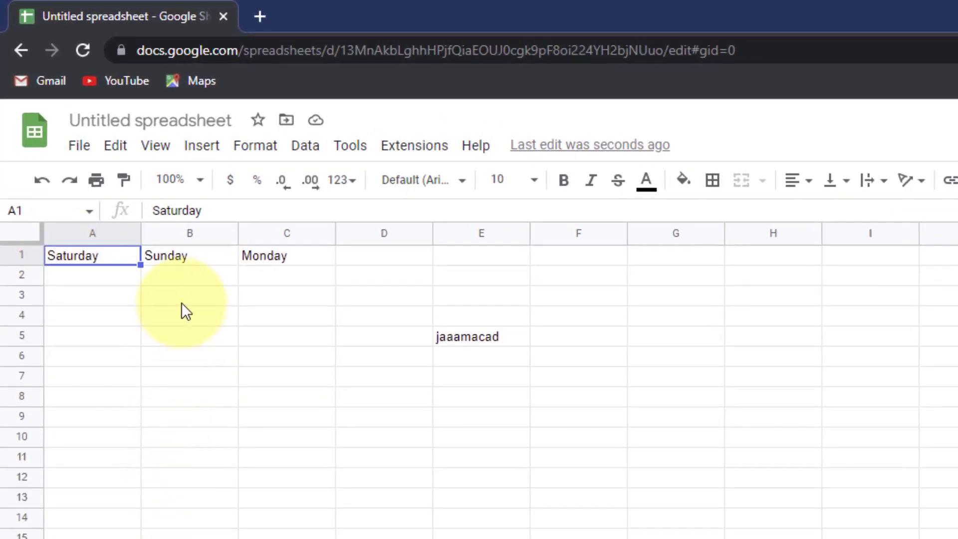
{"action": "left_click", "coordinate": [200, 258], "text": "shift"}
{"action": "left_click", "coordinate": [253, 256], "text": "shift"}
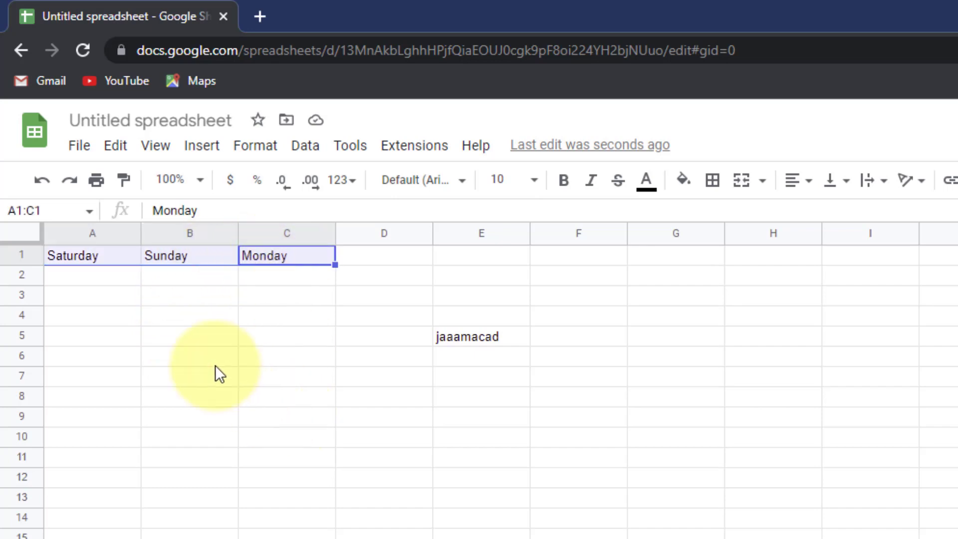
{"action": "left_click", "coordinate": [125, 312]}
{"action": "left_click", "coordinate": [77, 253]}
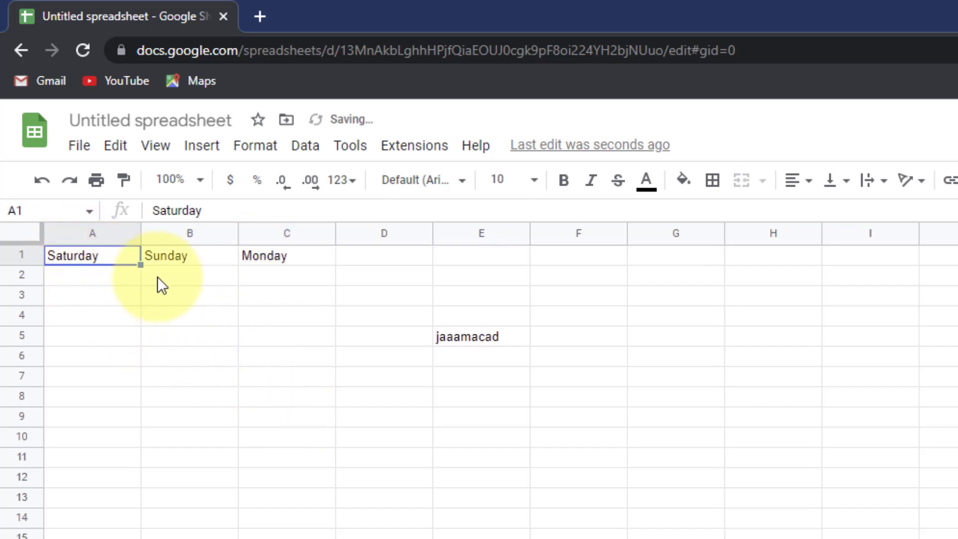
{"action": "left_click", "coordinate": [315, 253], "text": "shift"}
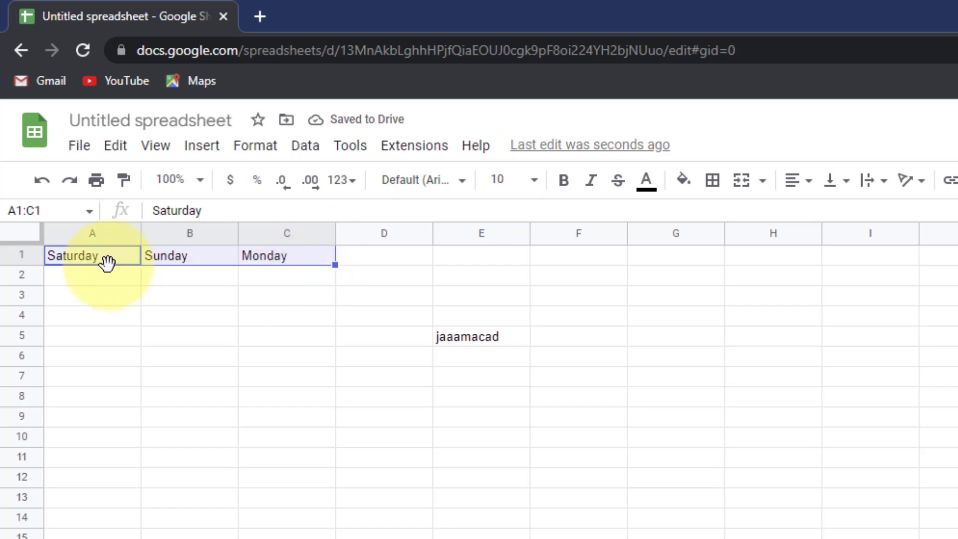
{"action": "left_click", "coordinate": [125, 276]}
{"action": "left_click", "coordinate": [83, 256]}
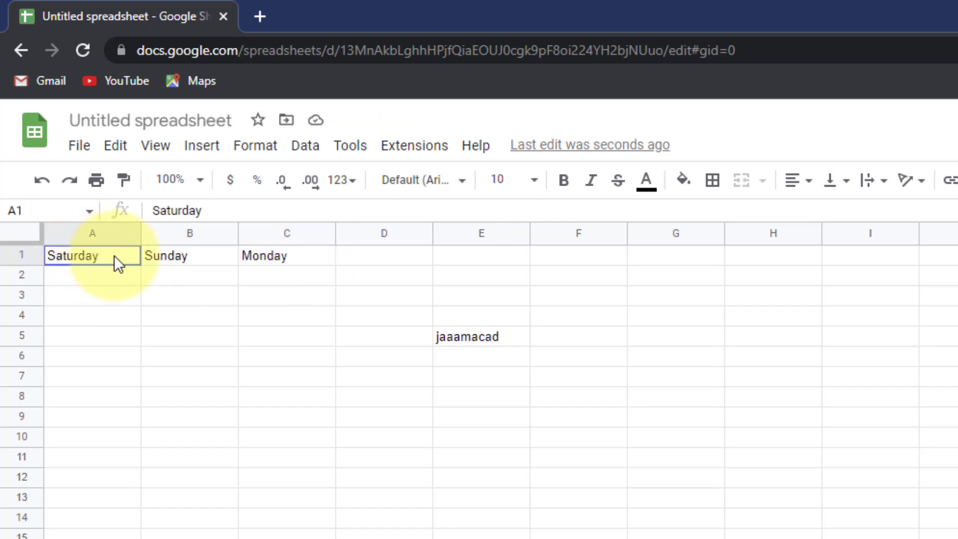
{"action": "left_click_drag", "start_coordinate": [113, 257], "coordinate": [288, 259]}
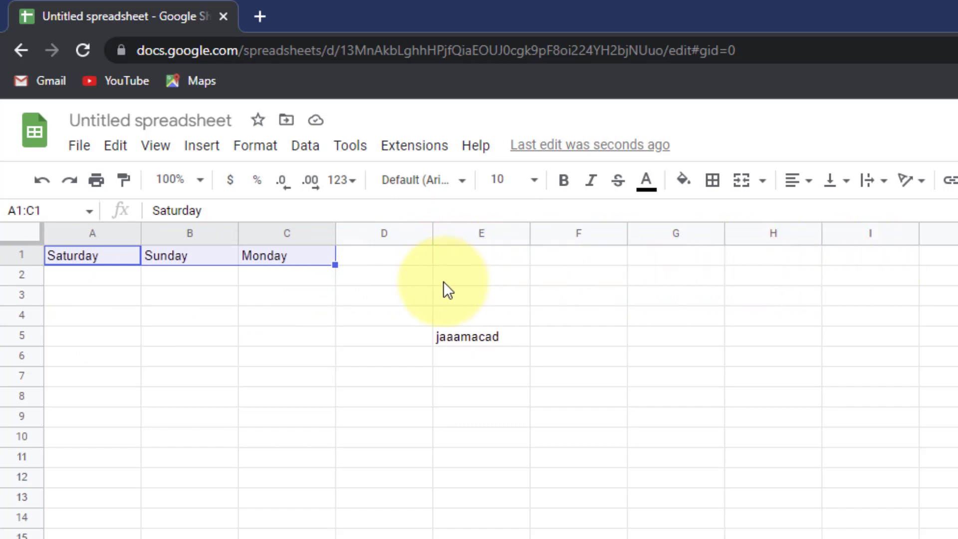
{"action": "left_click_drag", "start_coordinate": [334, 265], "coordinate": [654, 259]}
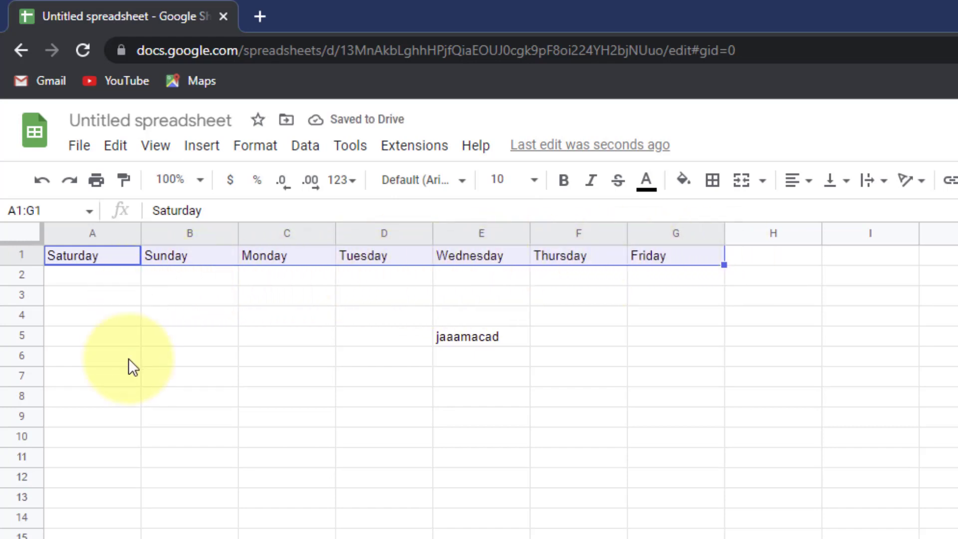
{"action": "left_click", "coordinate": [113, 299]}
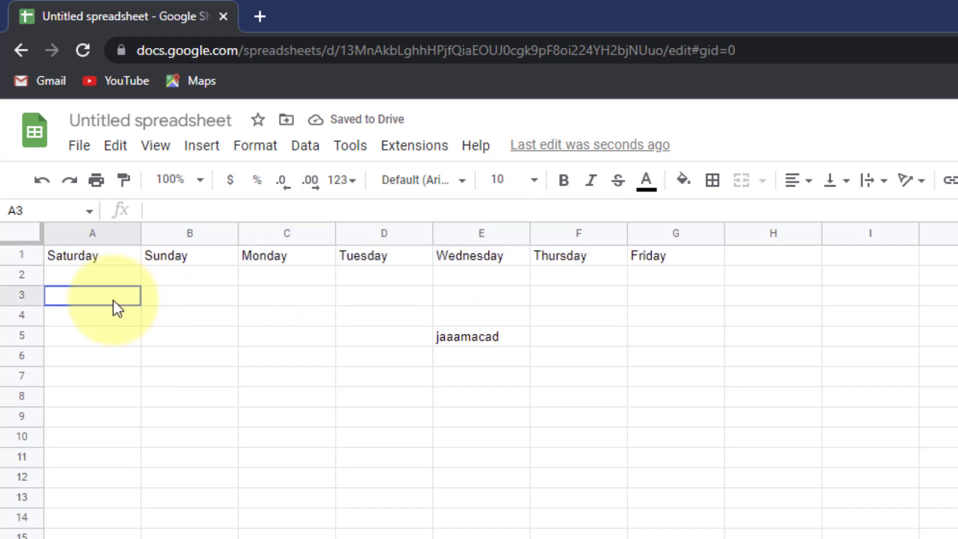
{"action": "left_click", "coordinate": [88, 258]}
{"action": "left_click", "coordinate": [160, 252]}
{"action": "left_click", "coordinate": [271, 257]}
{"action": "left_click", "coordinate": [422, 255]}
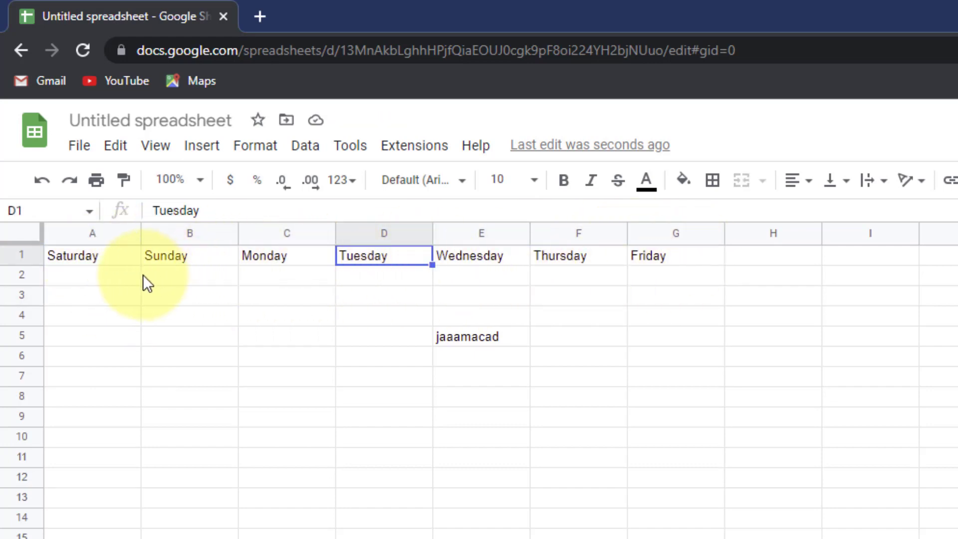
{"action": "left_click_drag", "start_coordinate": [79, 257], "coordinate": [660, 277]}
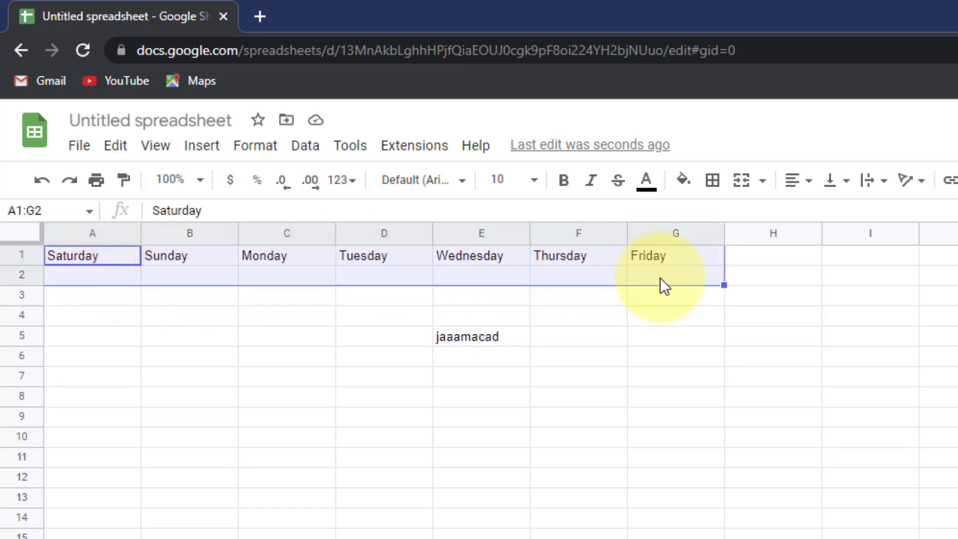
{"action": "key", "text": "Delete"}
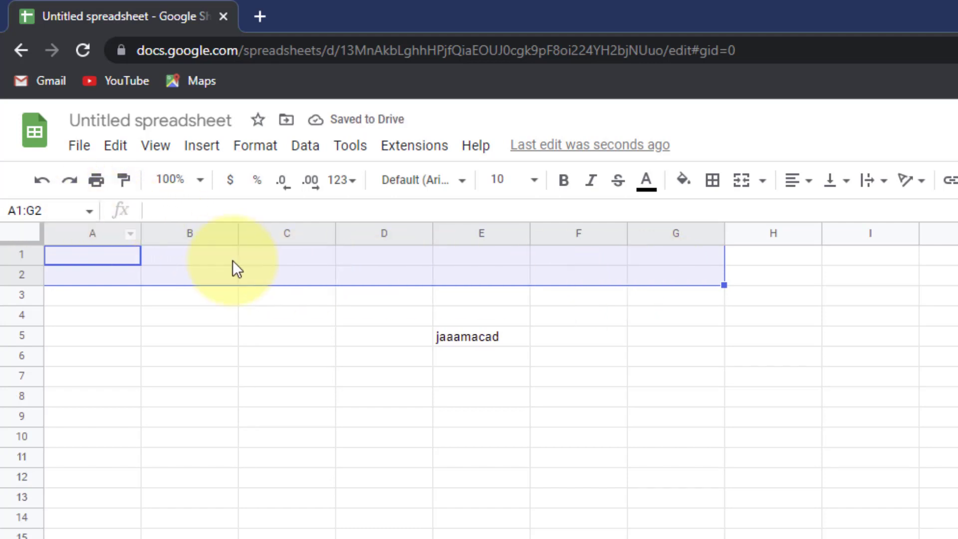
{"action": "left_click", "coordinate": [42, 180]}
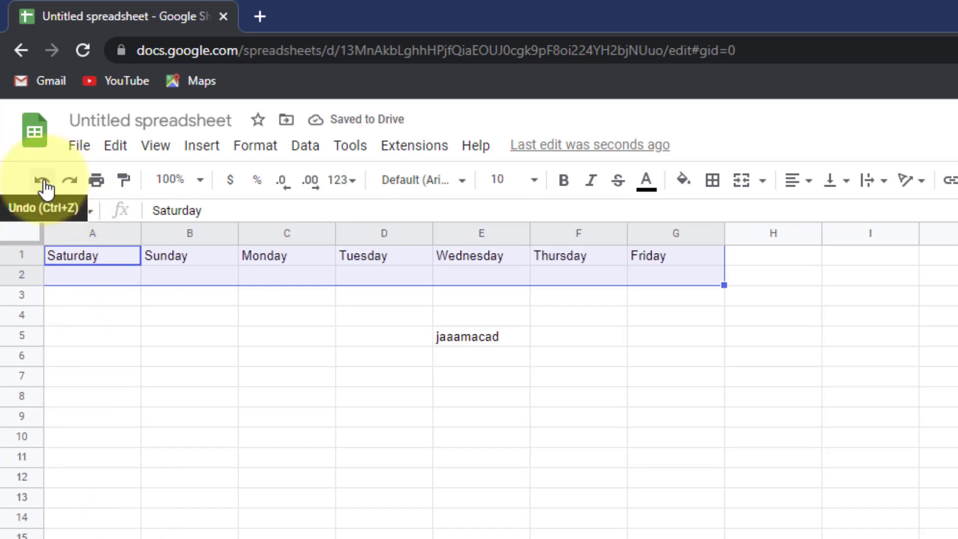
{"action": "left_click", "coordinate": [70, 191]}
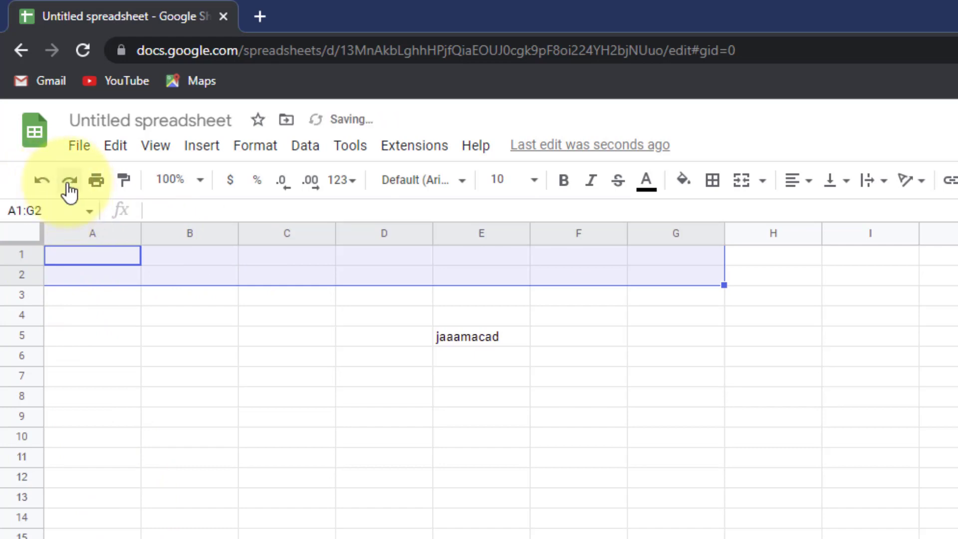
{"action": "left_click", "coordinate": [43, 184]}
{"action": "left_click", "coordinate": [69, 188]}
{"action": "left_click", "coordinate": [43, 191]}
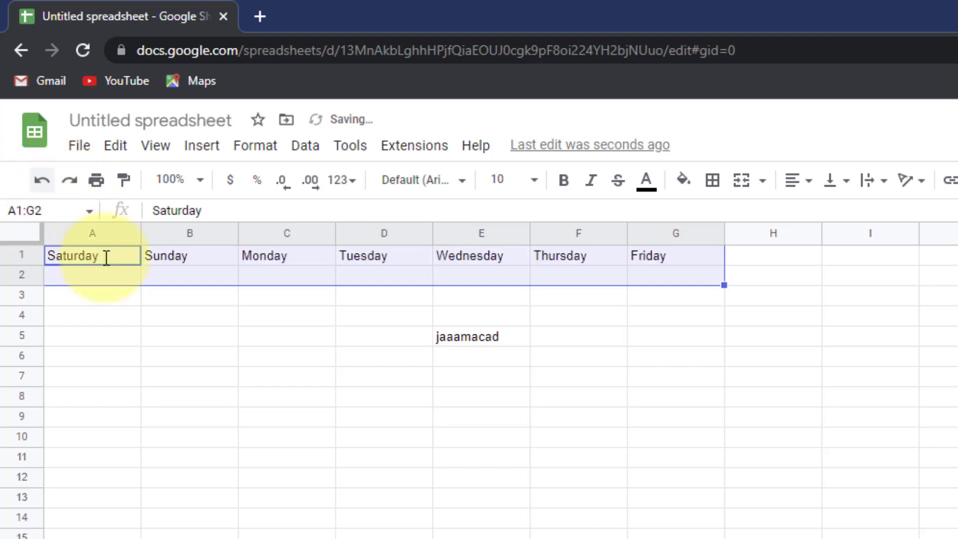
{"action": "left_click", "coordinate": [103, 187]}
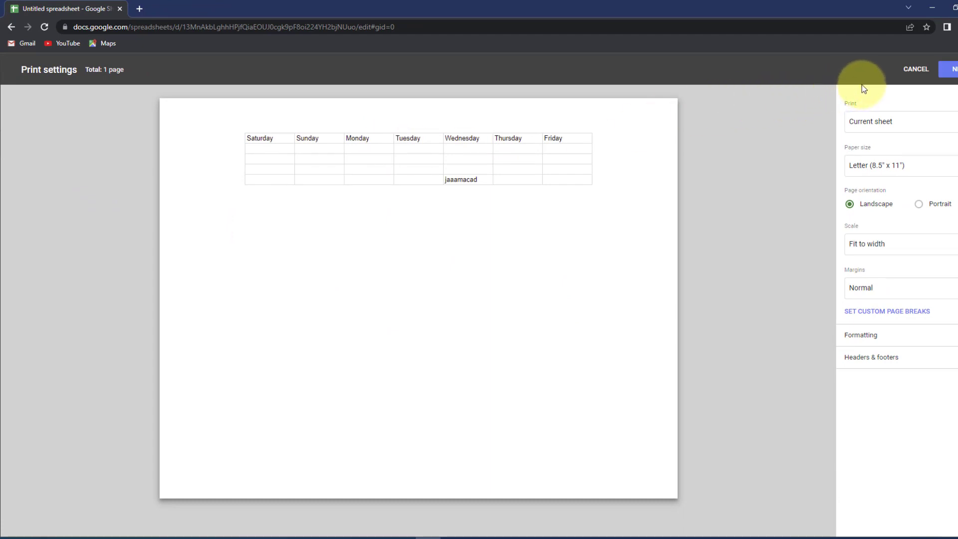
{"action": "left_click", "coordinate": [898, 70]}
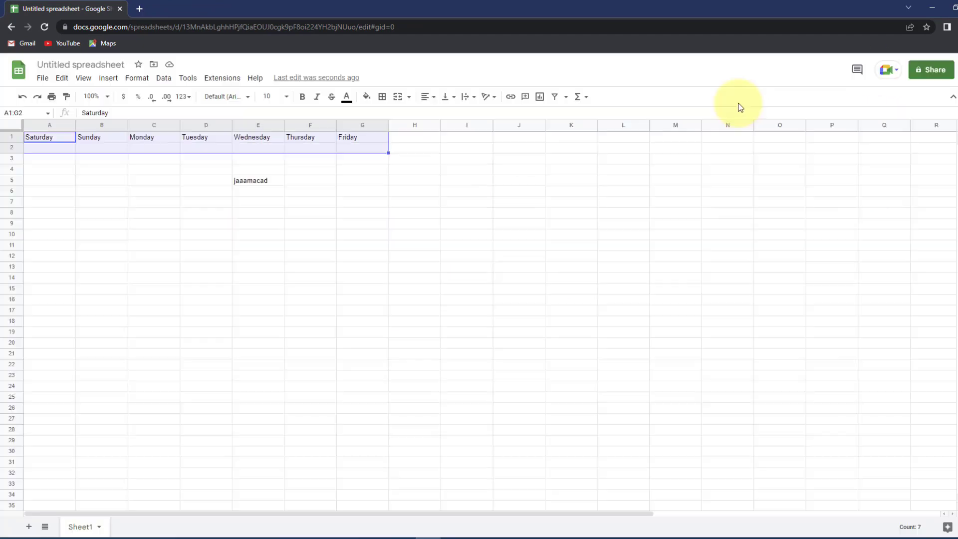
{"action": "left_click_drag", "start_coordinate": [414, 223], "coordinate": [726, 461]}
{"action": "left_click", "coordinate": [452, 213]}
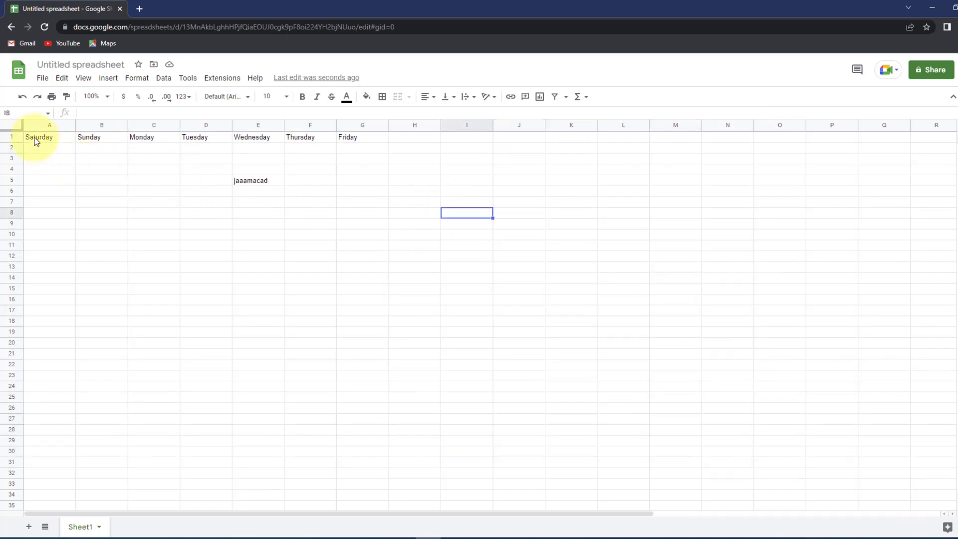
{"action": "mouse_move", "coordinate": [36, 141]}
{"action": "left_mouse_down"}
{"action": "mouse_move", "coordinate": [267, 203]}
{"action": "mouse_move", "coordinate": [370, 219]}
{"action": "left_mouse_up"}
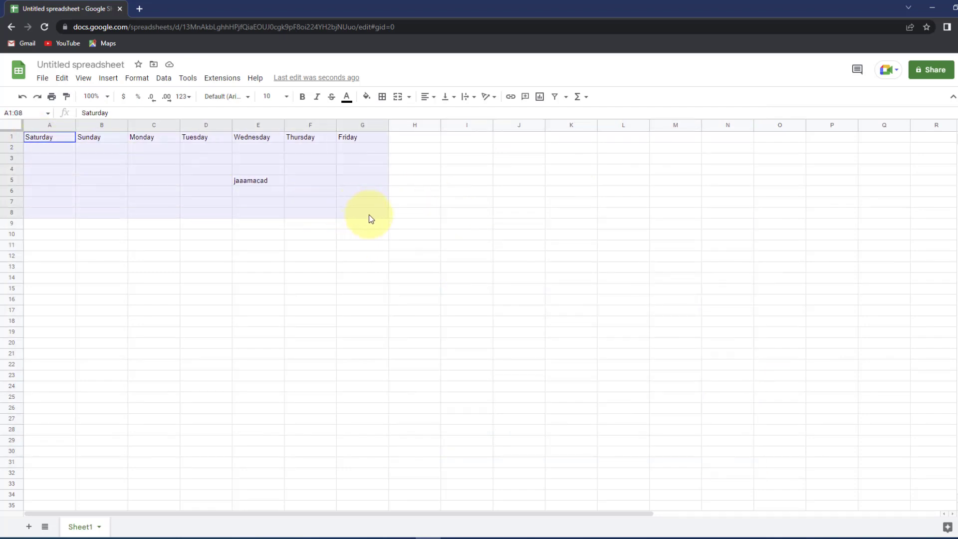
{"action": "left_click", "coordinate": [52, 99]}
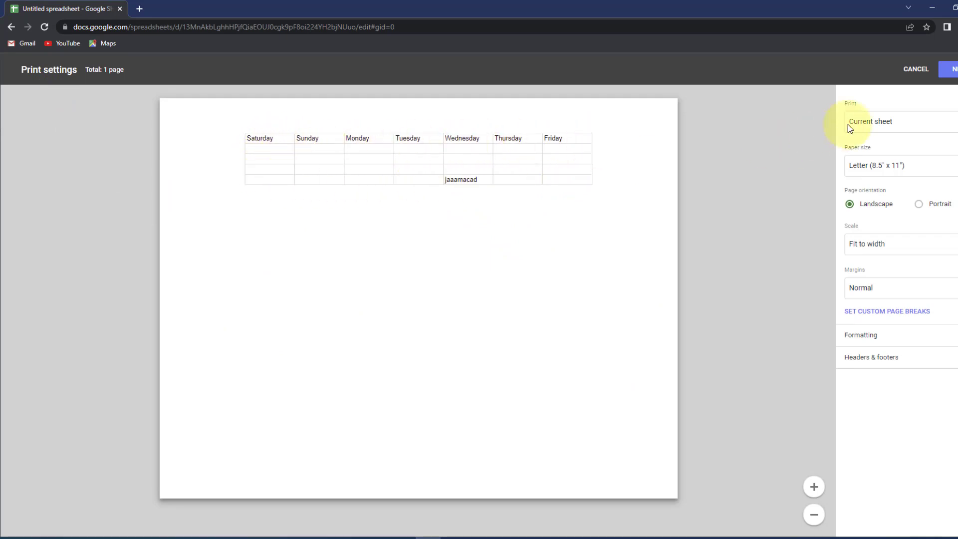
{"action": "left_click", "coordinate": [906, 79]}
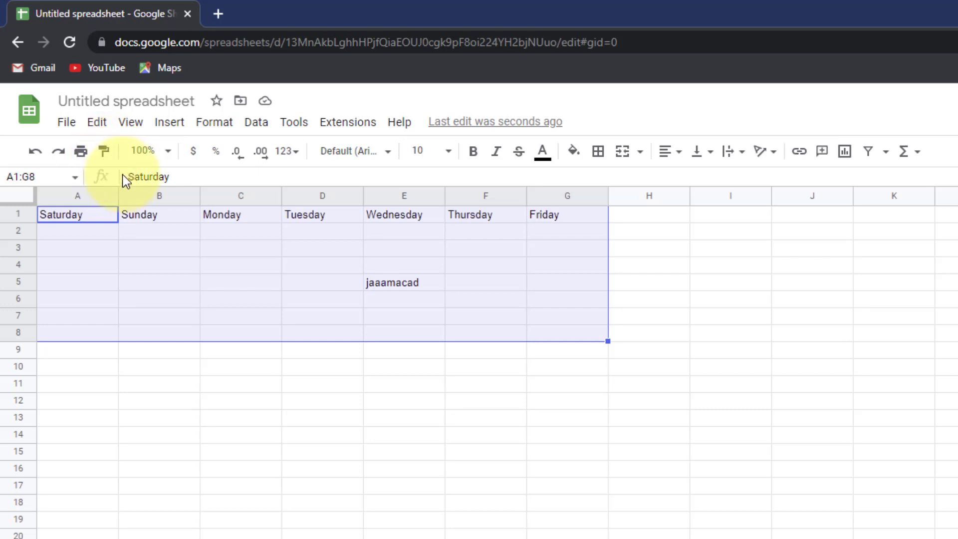
- Give the Friday header in G1 an orange background fill
{"action": "left_click", "coordinate": [556, 359]}
{"action": "left_click", "coordinate": [538, 215]}
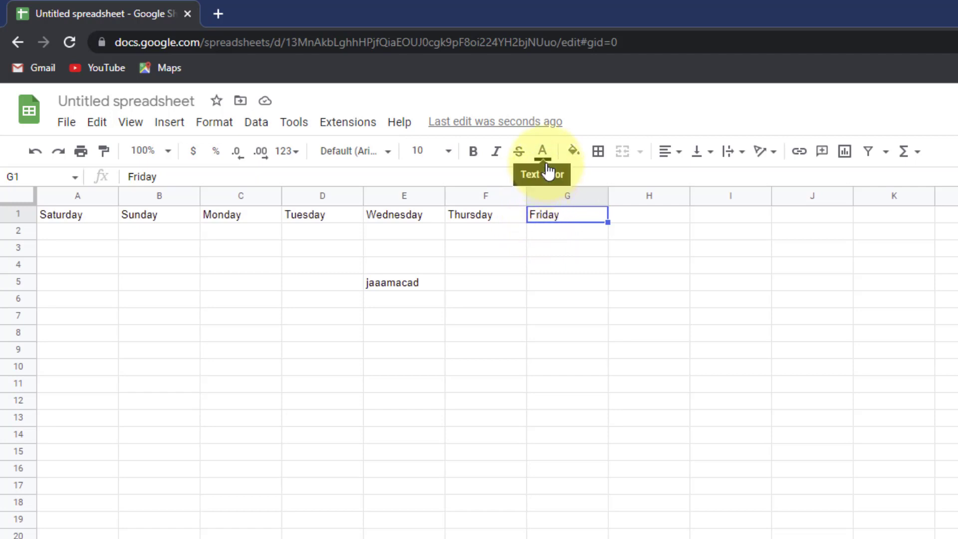
{"action": "left_click", "coordinate": [573, 151]}
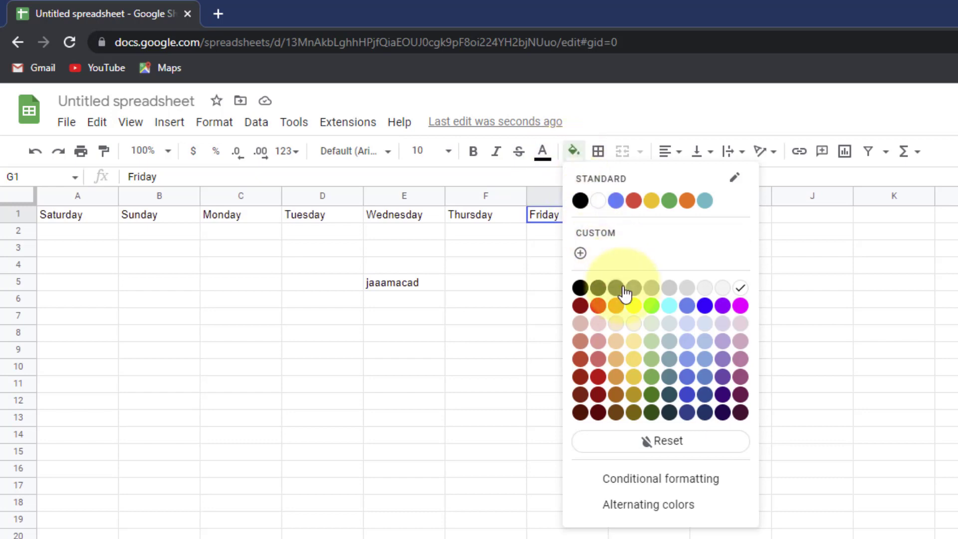
{"action": "left_click", "coordinate": [616, 373]}
{"action": "left_click", "coordinate": [433, 384]}
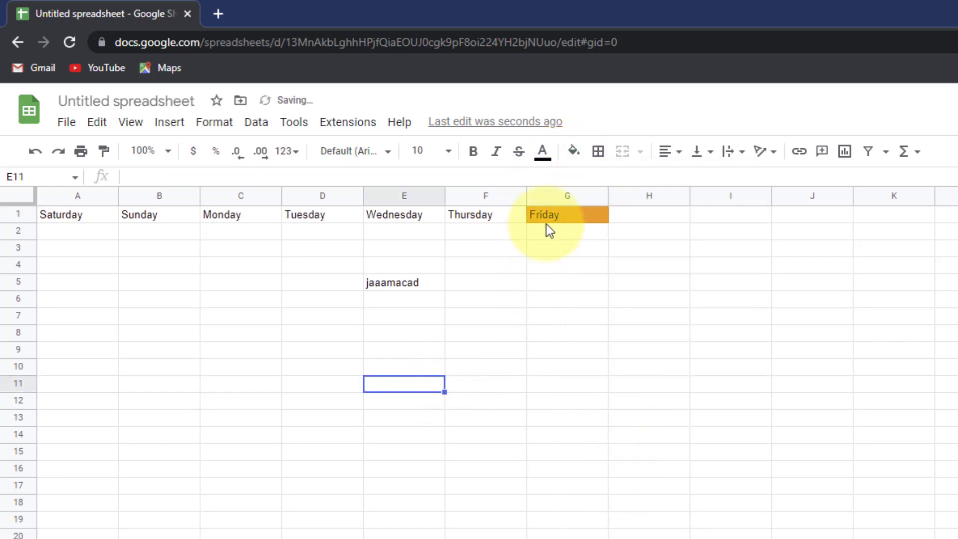
- Copy G1's orange fill onto the Saturday header in A1 with Paint format
{"action": "left_click", "coordinate": [579, 214]}
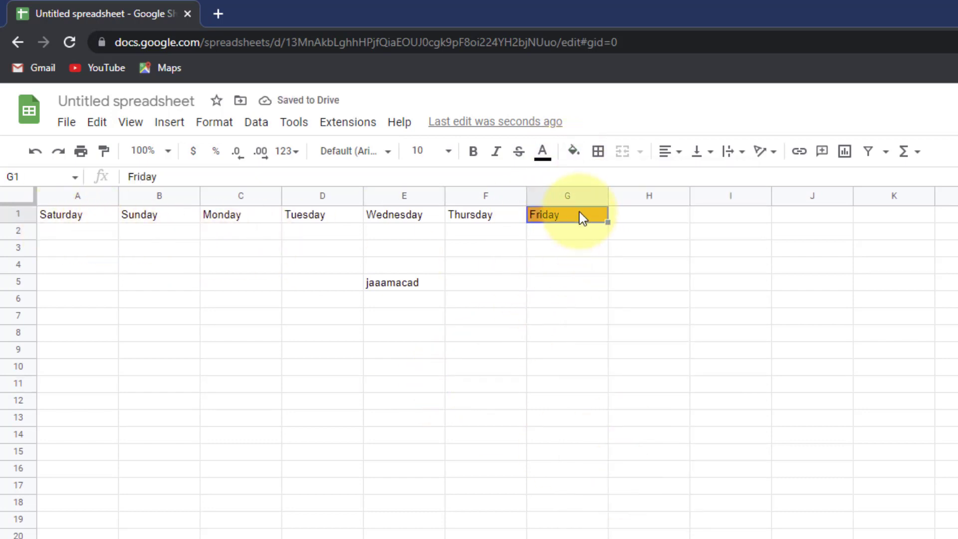
{"action": "left_click", "coordinate": [104, 151]}
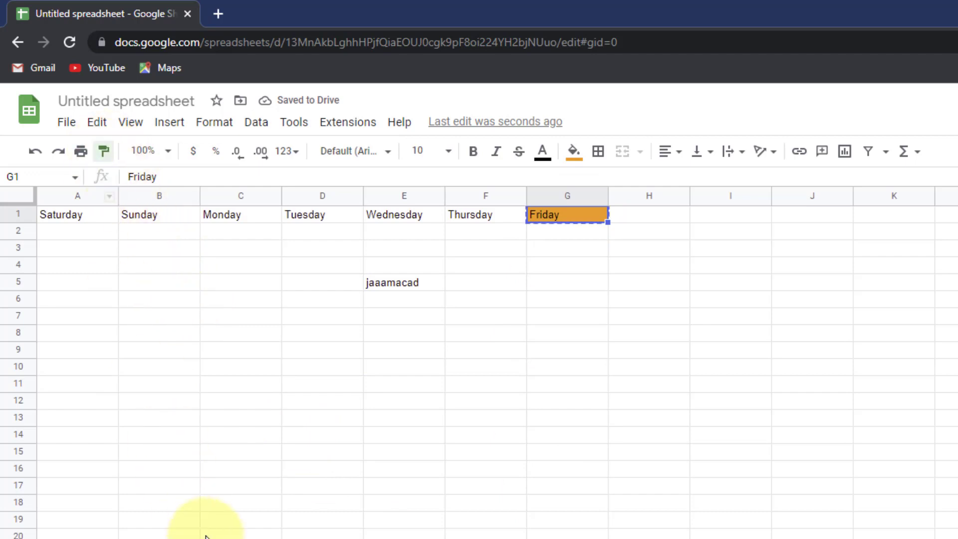
{"action": "left_click", "coordinate": [86, 219]}
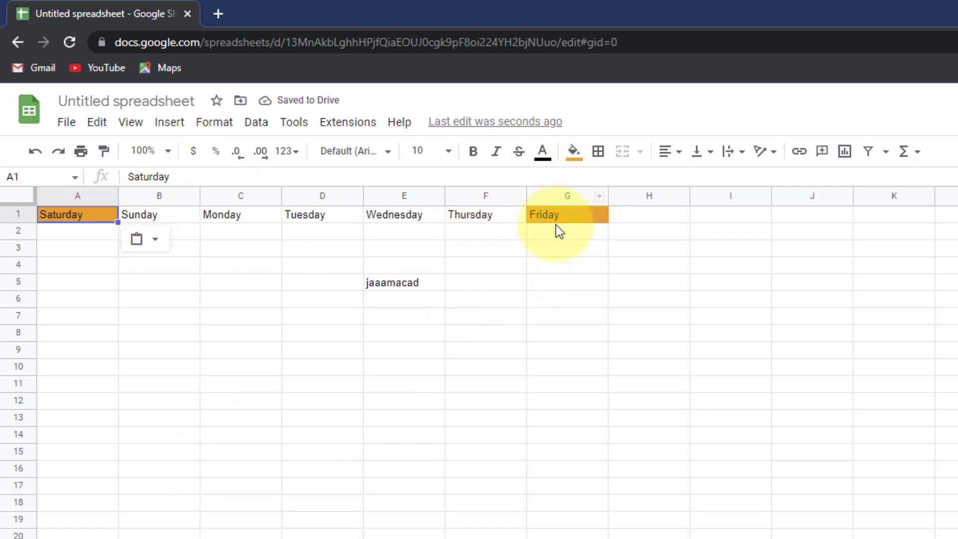
{"action": "left_click", "coordinate": [403, 451]}
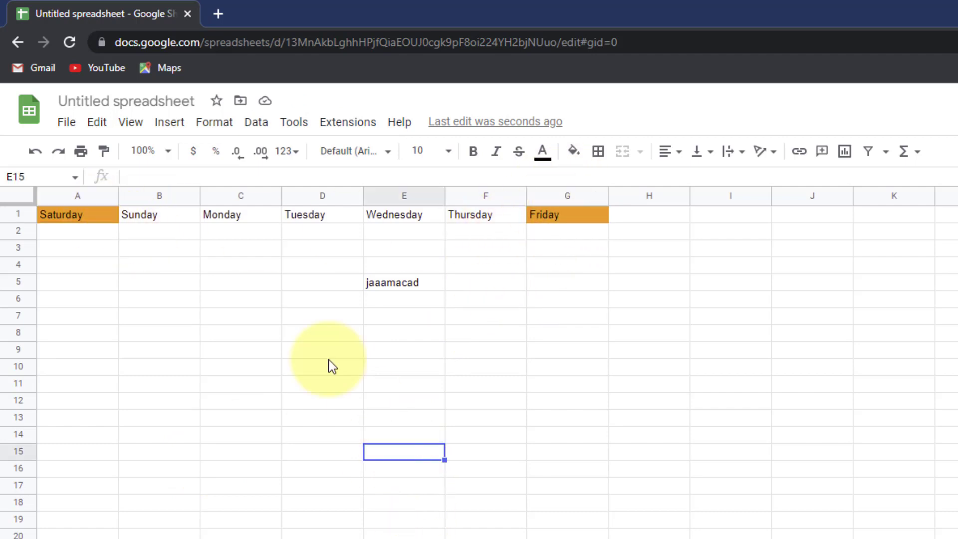
{"action": "left_click", "coordinate": [167, 151]}
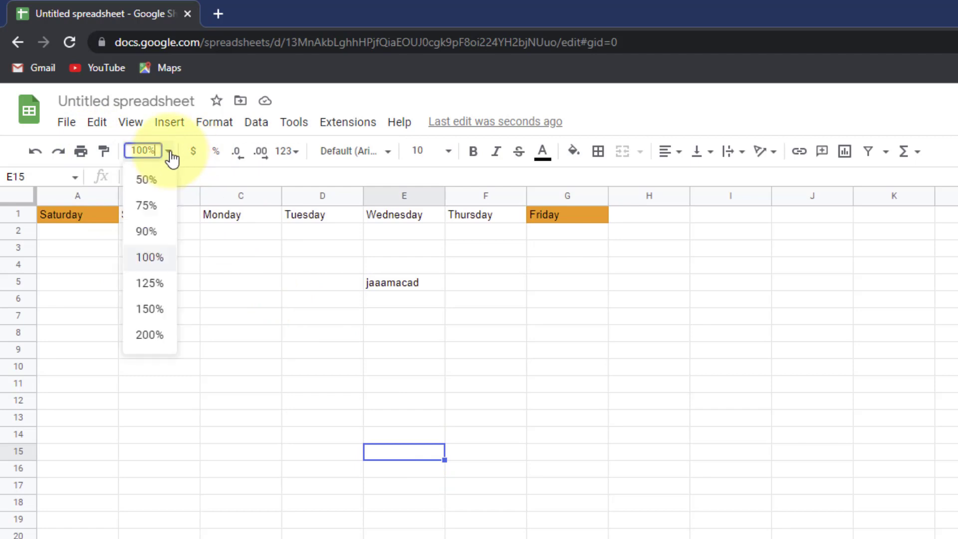
{"action": "left_click", "coordinate": [149, 282]}
{"action": "left_click", "coordinate": [167, 153]}
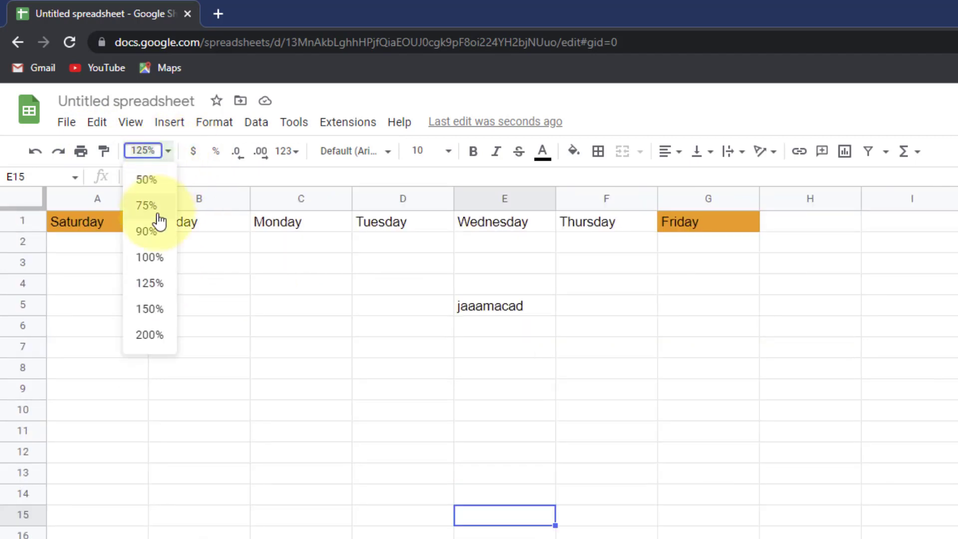
{"action": "left_click", "coordinate": [152, 309]}
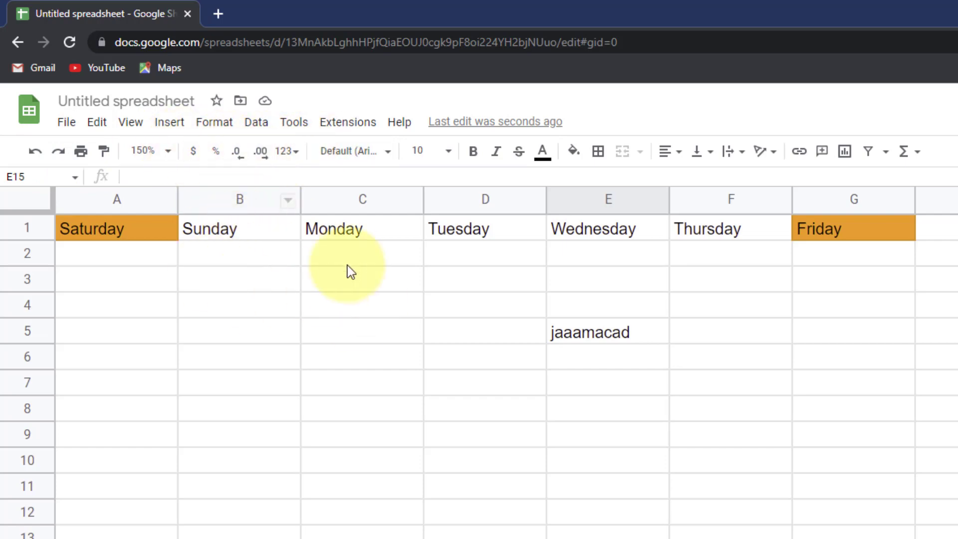
- Enter the number 100 in cell A4
{"action": "left_click", "coordinate": [242, 355]}
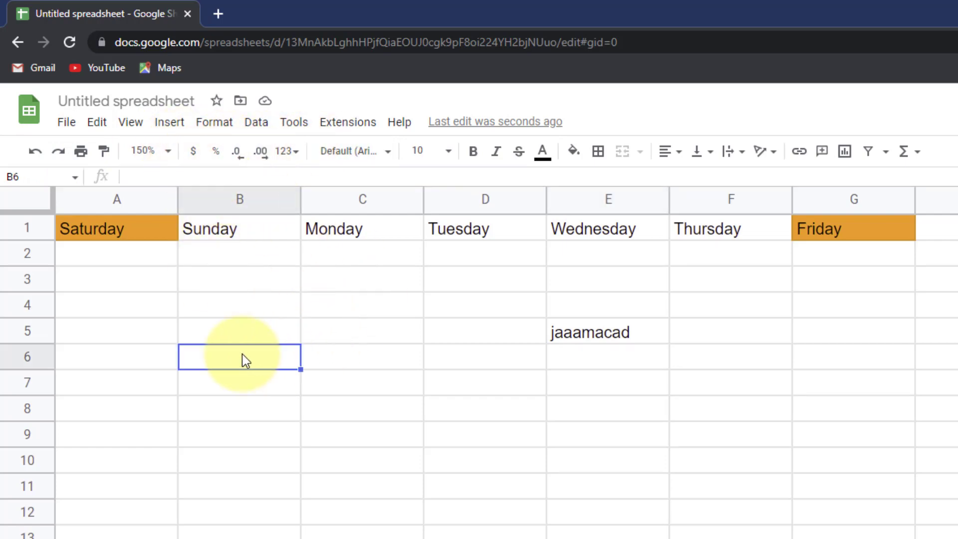
{"action": "left_click", "coordinate": [121, 304]}
{"action": "type", "text": "100"}
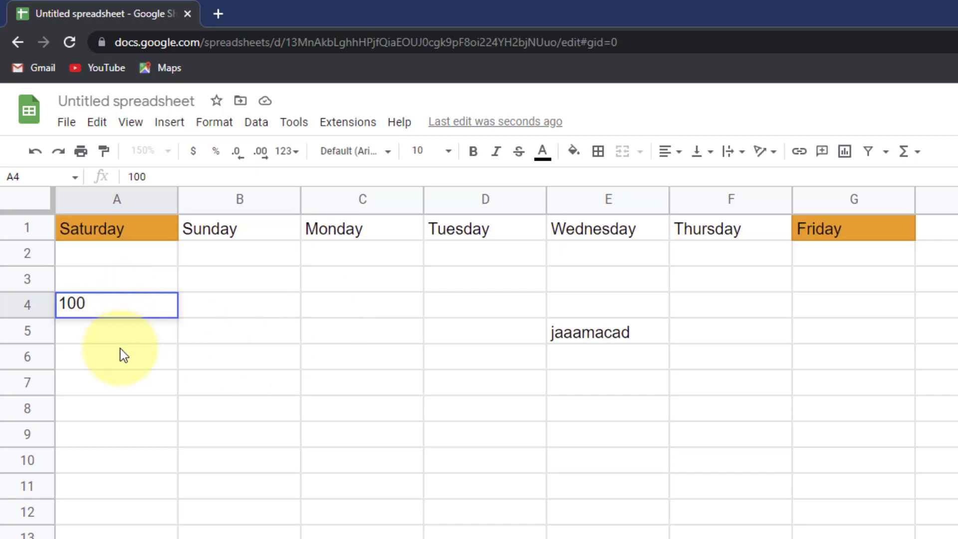
{"action": "left_click_drag", "start_coordinate": [130, 339], "coordinate": [129, 313]}
{"action": "key", "text": "Right"}
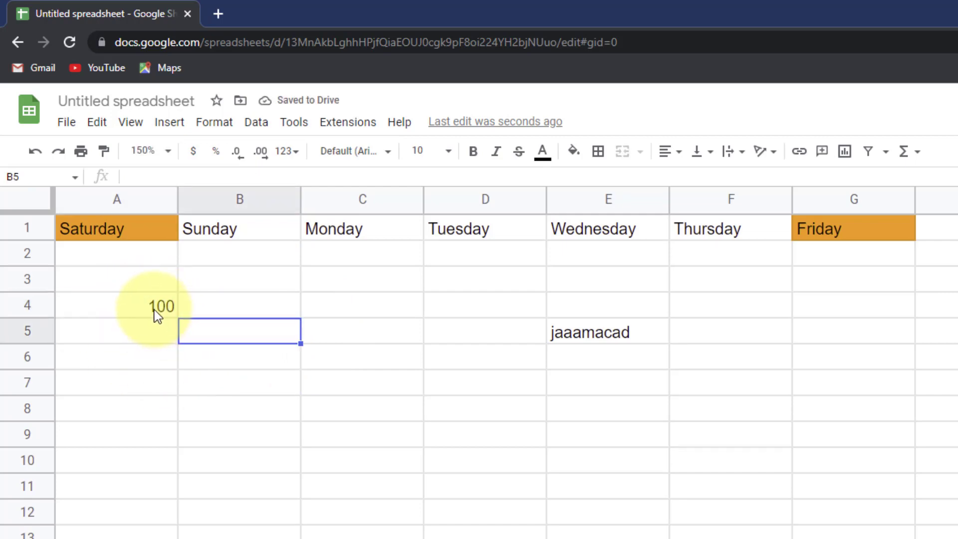
- Enter the label tijaabo in cell A3
{"action": "left_click", "coordinate": [217, 301]}
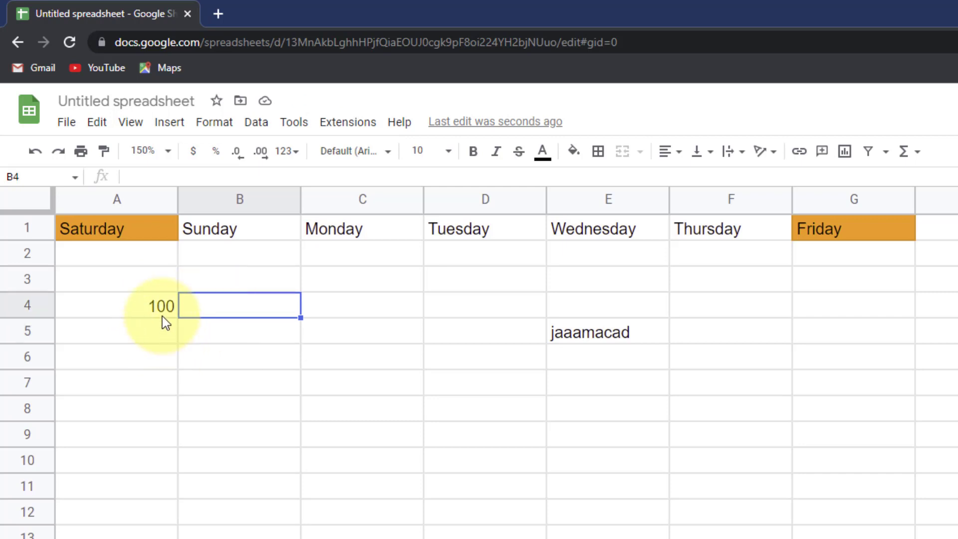
{"action": "left_click", "coordinate": [145, 283]}
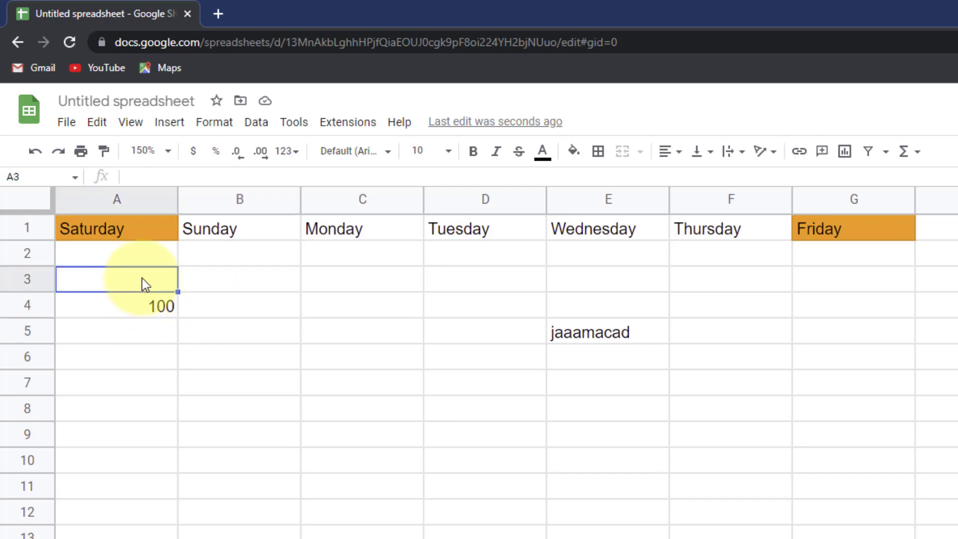
{"action": "type", "text": "tija"}
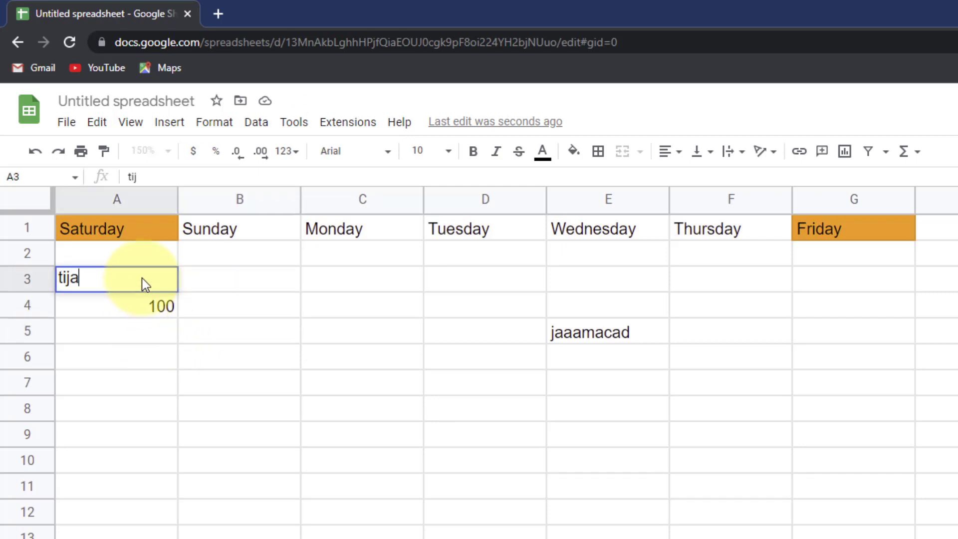
{"action": "type", "text": "abo"}
{"action": "left_click", "coordinate": [126, 405]}
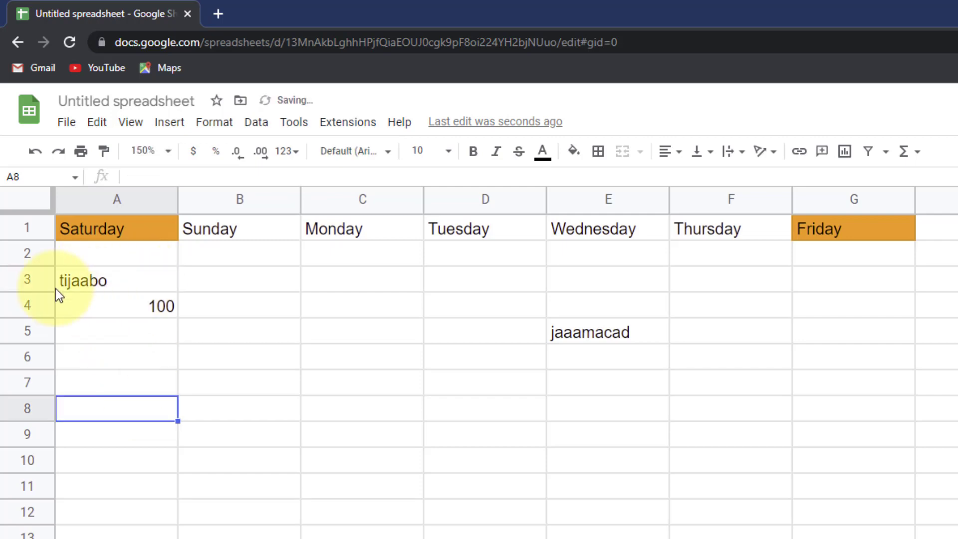
- Format the 100 in A4 as currency, showing $100.00
{"action": "left_click", "coordinate": [103, 302]}
{"action": "left_click", "coordinate": [98, 278]}
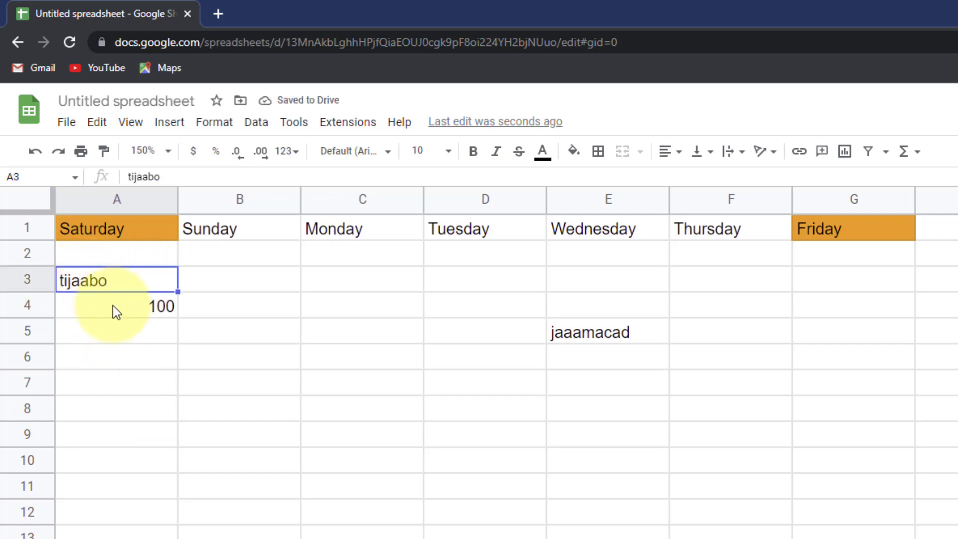
{"action": "left_click", "coordinate": [113, 306]}
{"action": "left_click", "coordinate": [103, 287]}
{"action": "left_click", "coordinate": [114, 315]}
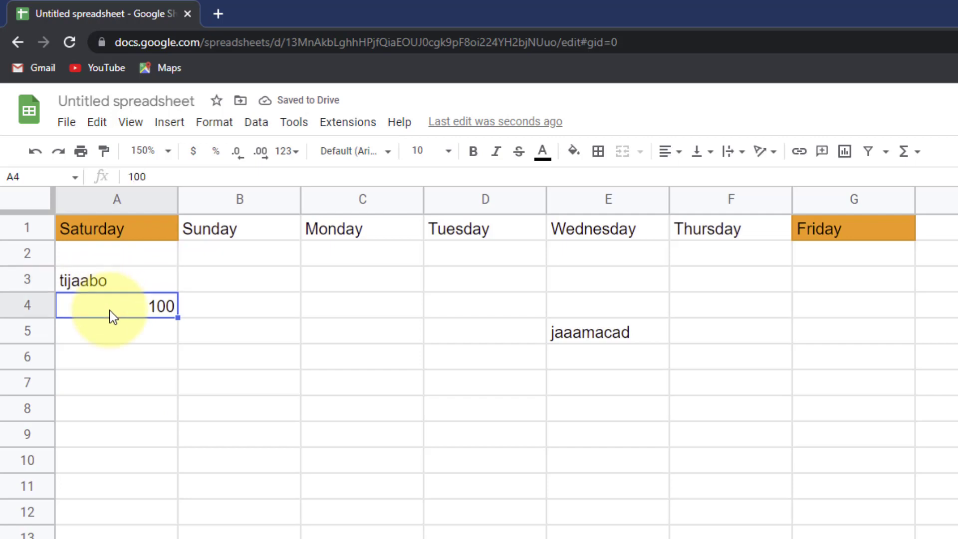
{"action": "left_click", "coordinate": [118, 283]}
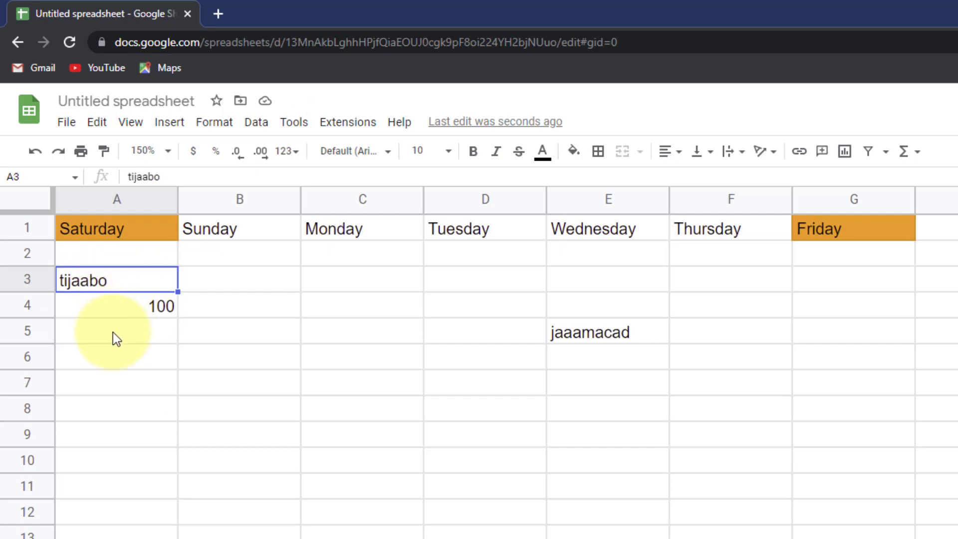
{"action": "left_click", "coordinate": [132, 312]}
{"action": "left_click", "coordinate": [111, 284]}
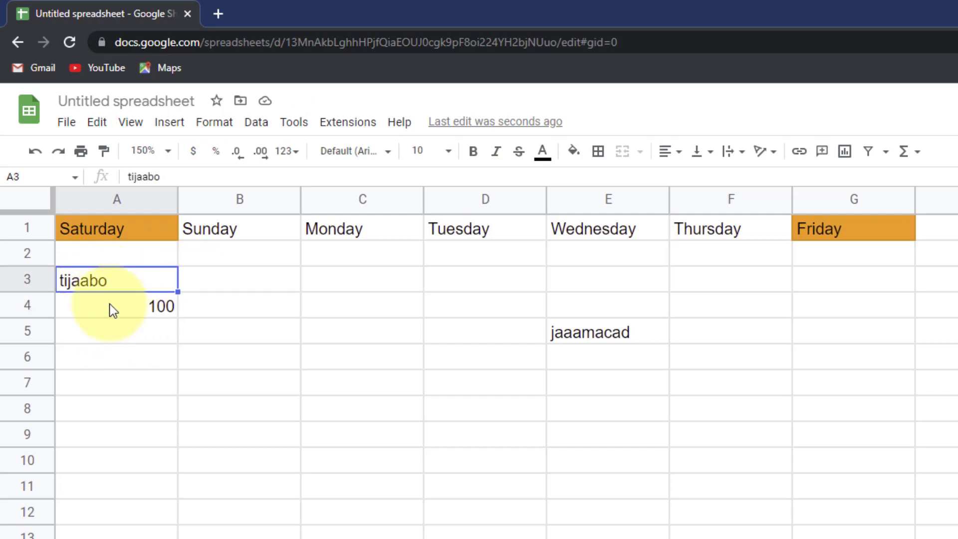
{"action": "left_click", "coordinate": [116, 316]}
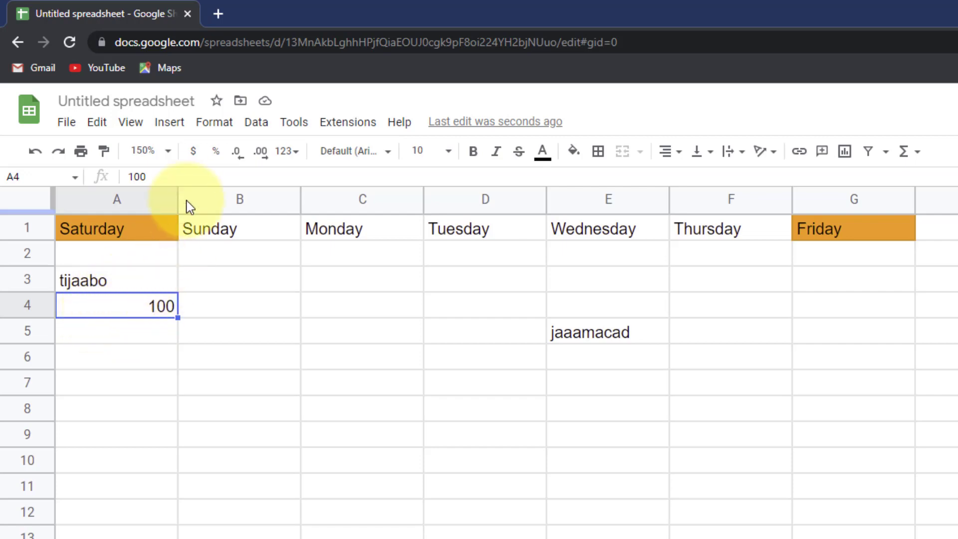
{"action": "left_click", "coordinate": [194, 155]}
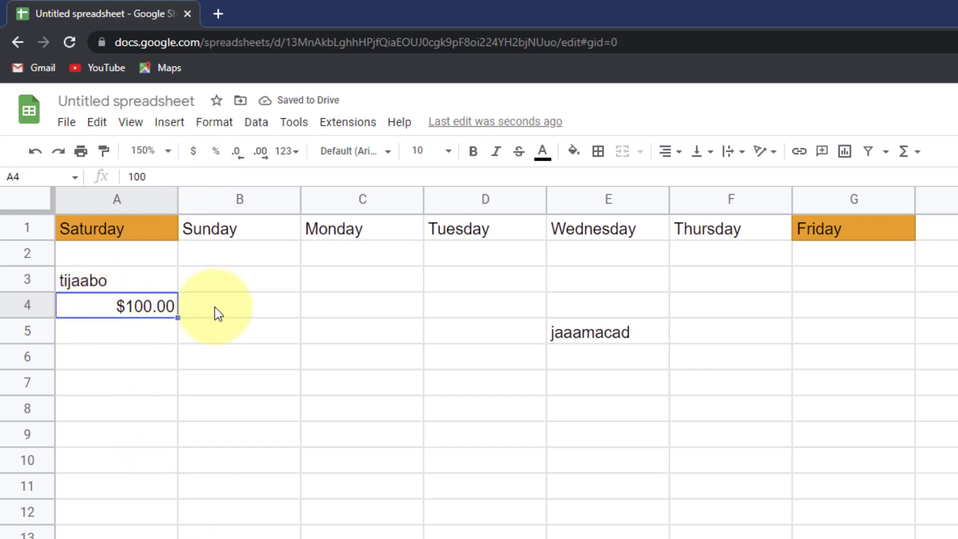
{"action": "left_click", "coordinate": [137, 341]}
- Enter 100 in A5 and format it as a percentage, 10000%
{"action": "type", "text": "1"}
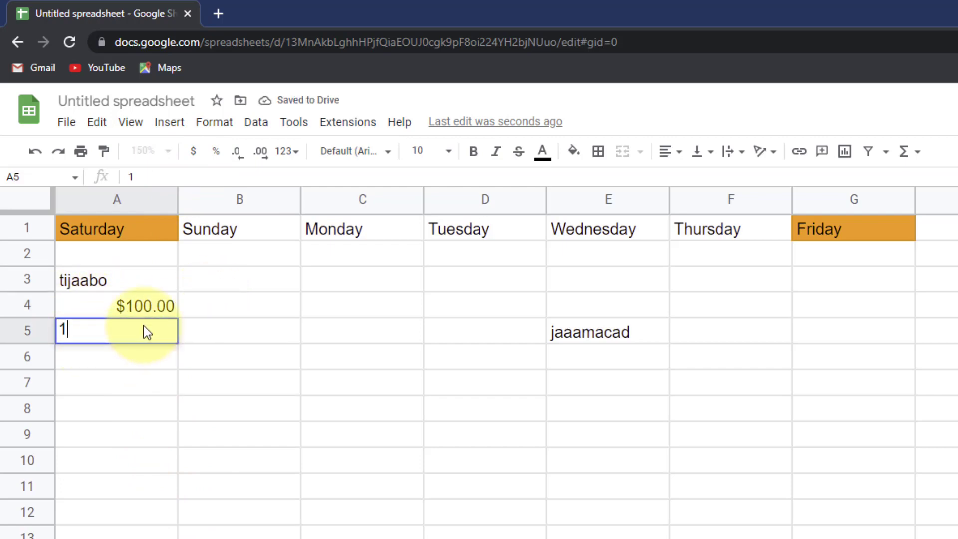
{"action": "type", "text": "00"}
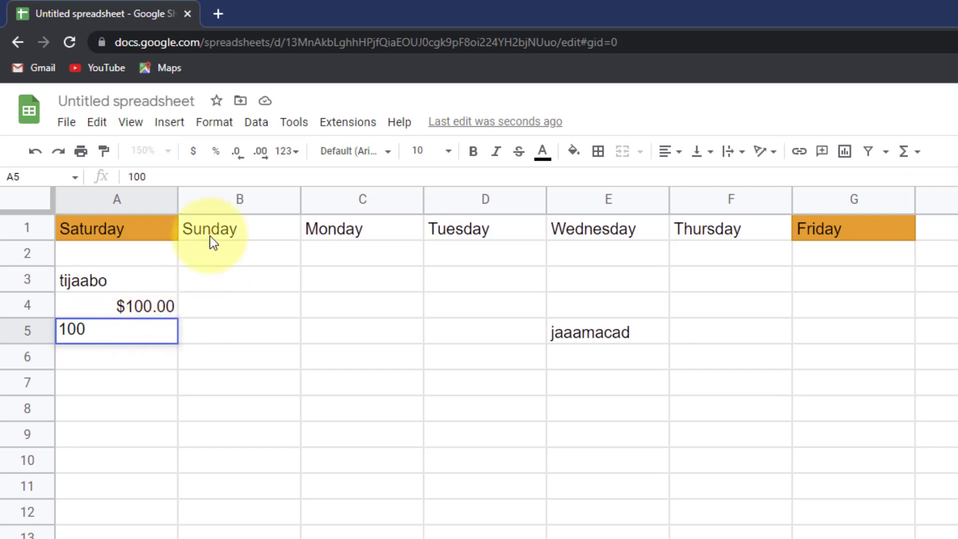
{"action": "left_click", "coordinate": [205, 335]}
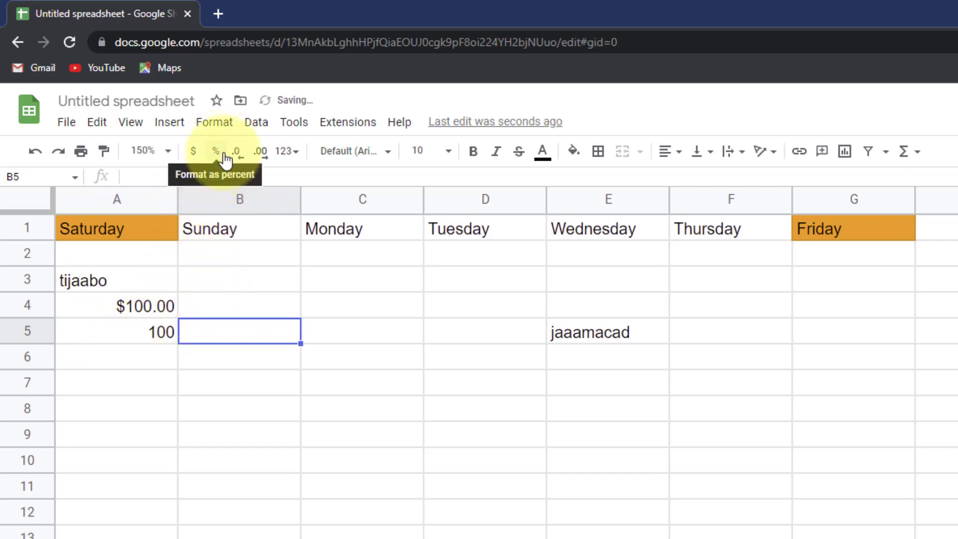
{"action": "left_click", "coordinate": [155, 322]}
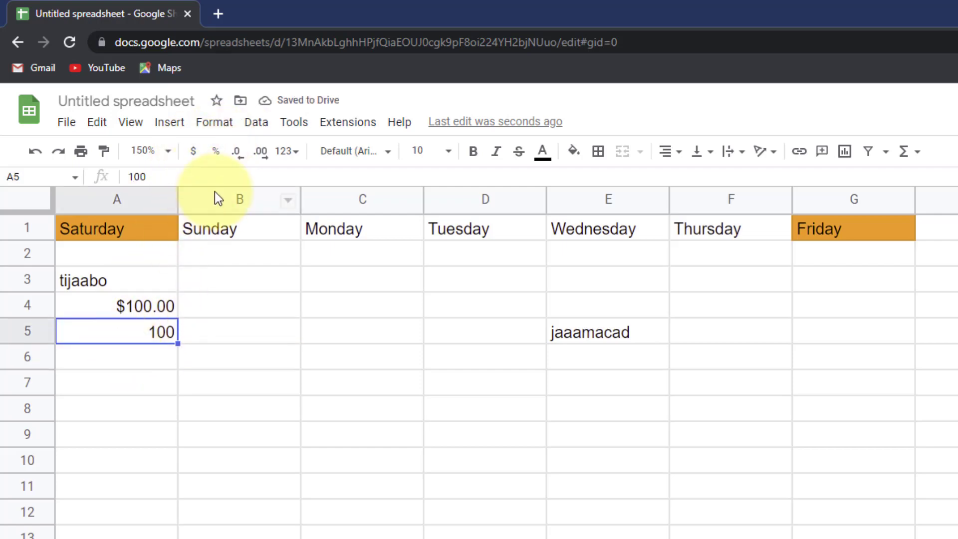
{"action": "left_click", "coordinate": [218, 152]}
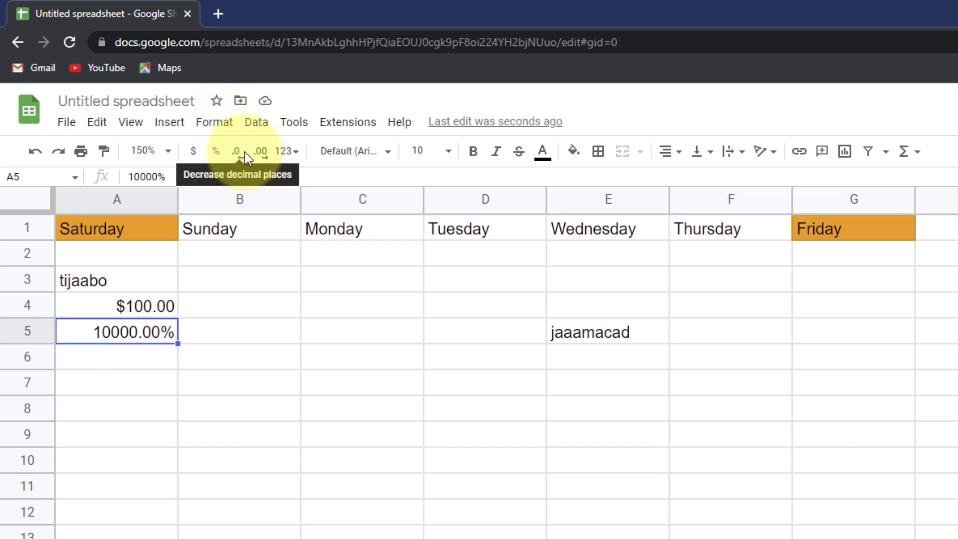
- Decrease decimal places so A4 shows $100 and A5 shows 10000%
{"action": "left_click", "coordinate": [163, 310]}
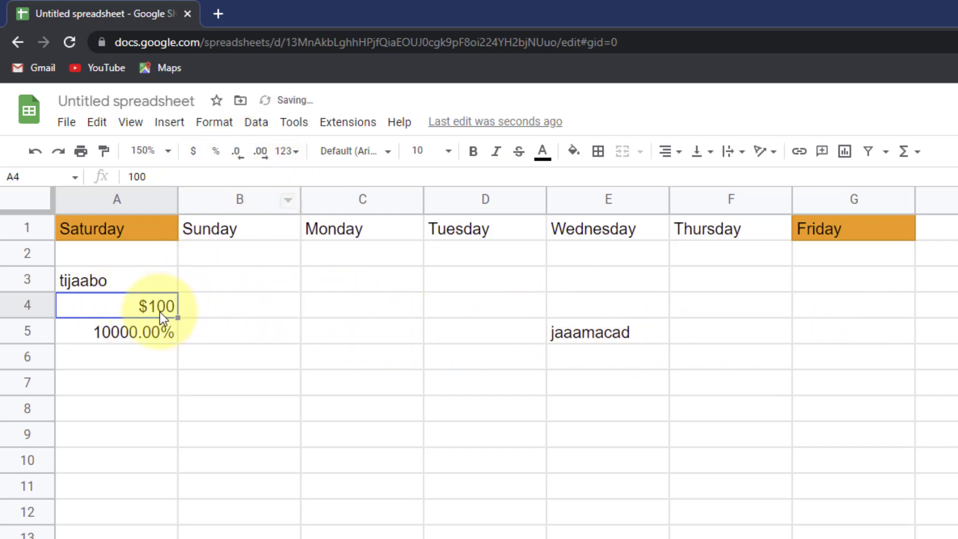
{"action": "left_click", "coordinate": [165, 333]}
{"action": "double_click", "coordinate": [249, 164]}
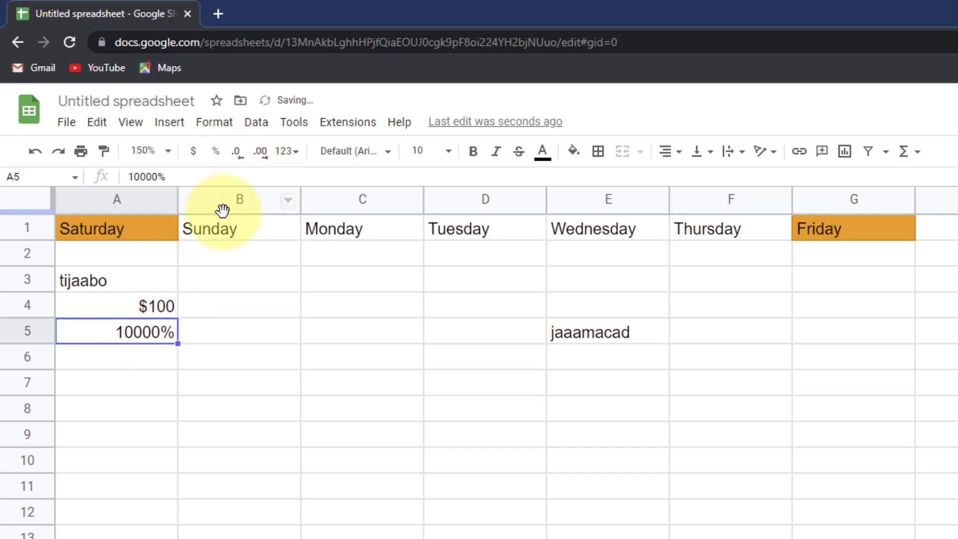
{"action": "left_click", "coordinate": [239, 157]}
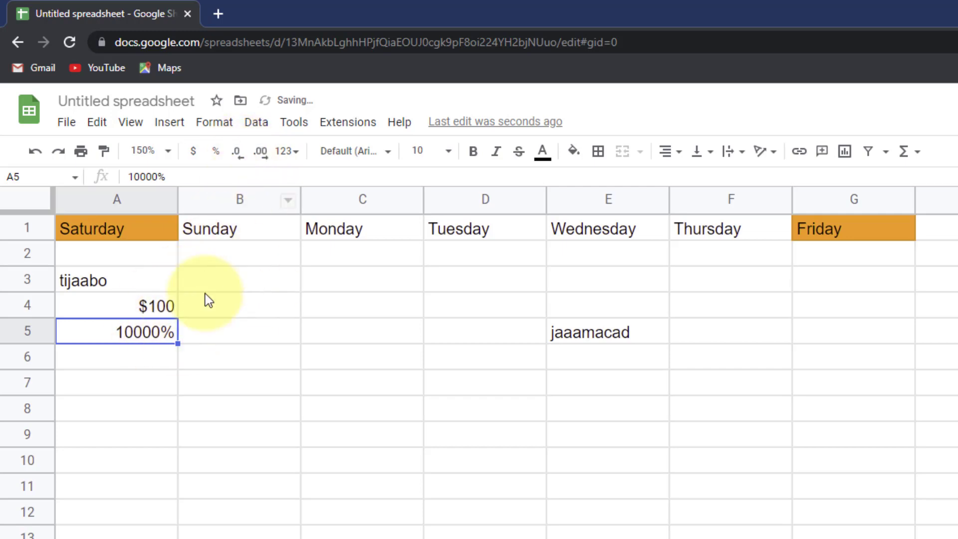
- Browse the 123 More formats list of number formats
{"action": "left_click", "coordinate": [294, 158]}
{"action": "left_click", "coordinate": [294, 157]}
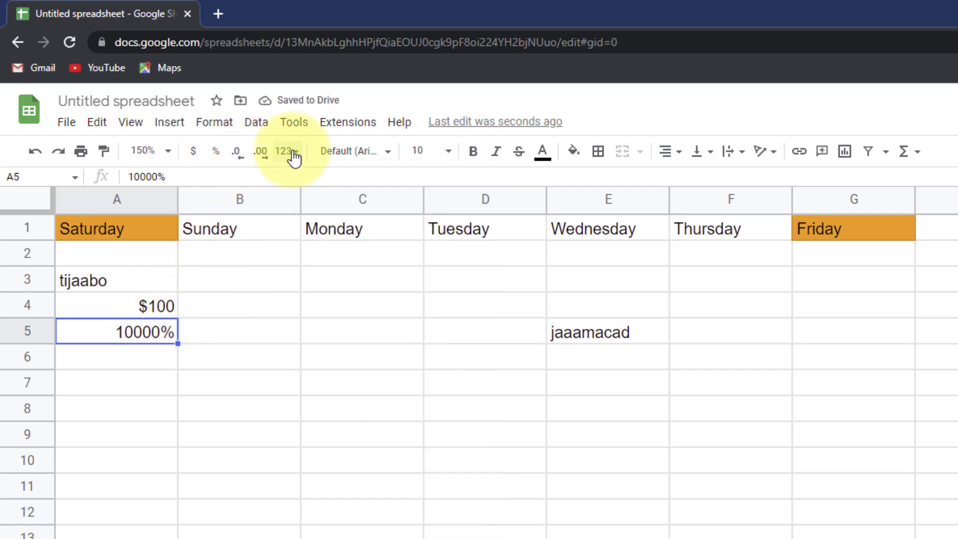
{"action": "left_click", "coordinate": [294, 159]}
{"action": "left_click", "coordinate": [294, 157]}
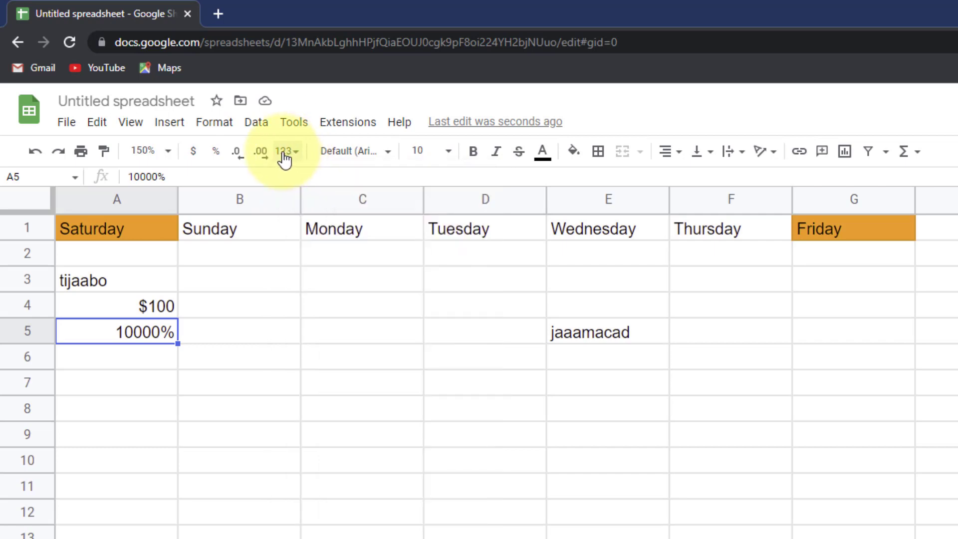
{"action": "left_click", "coordinate": [290, 152]}
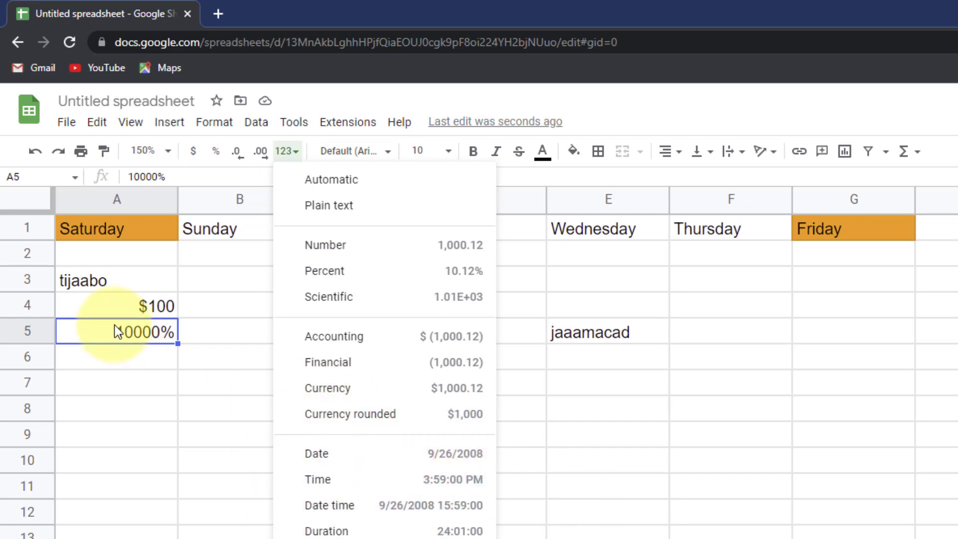
- Reset A4's $100 to Automatic number formatting
{"action": "left_click", "coordinate": [212, 337]}
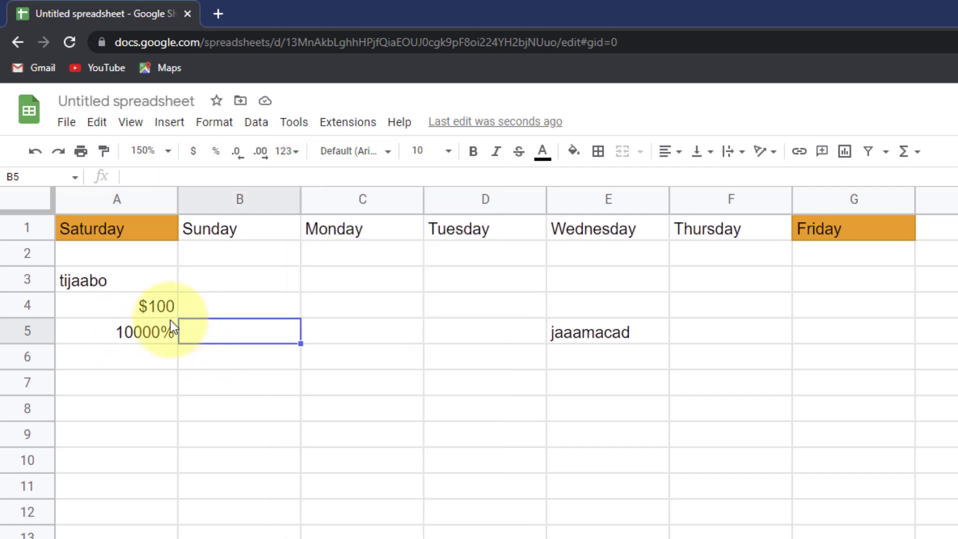
{"action": "left_click", "coordinate": [188, 367]}
{"action": "left_click", "coordinate": [111, 368]}
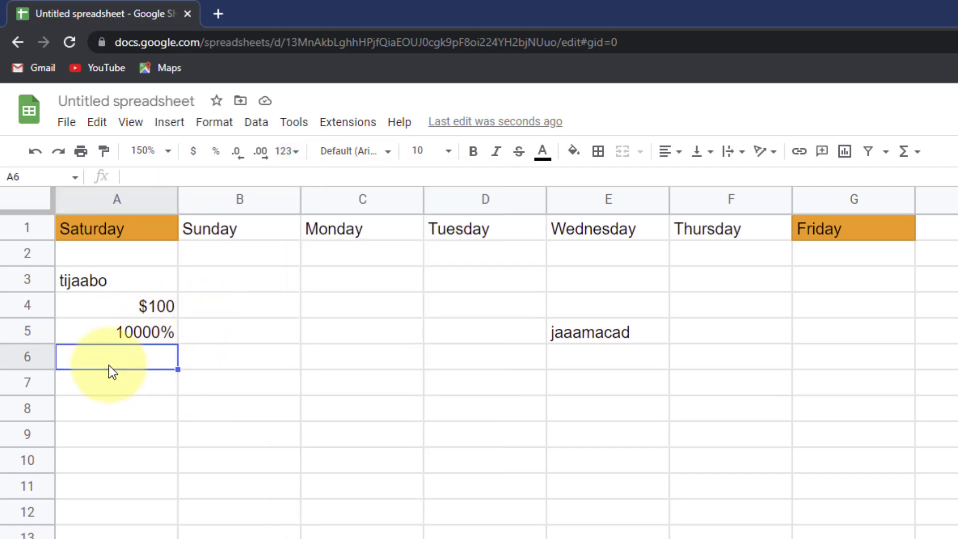
{"action": "left_click", "coordinate": [148, 312]}
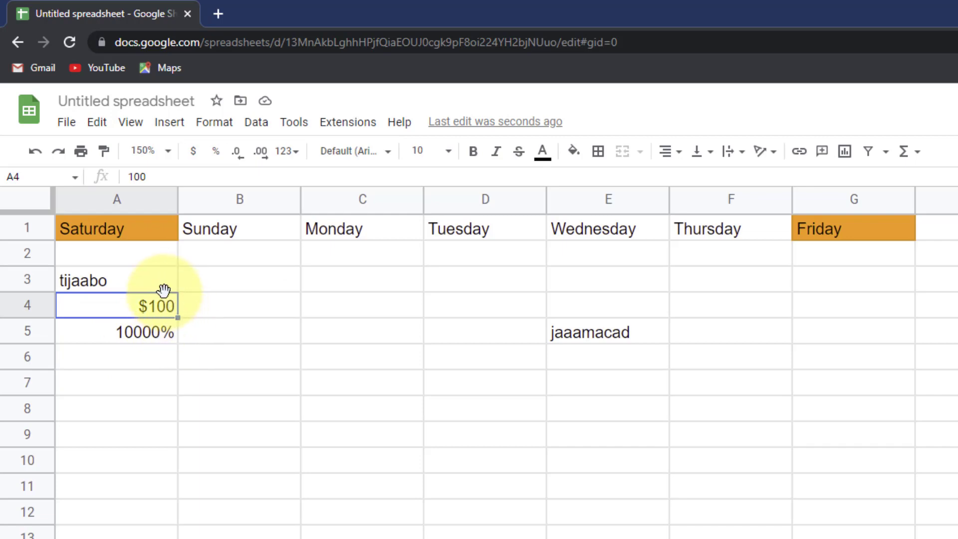
{"action": "left_click", "coordinate": [287, 151]}
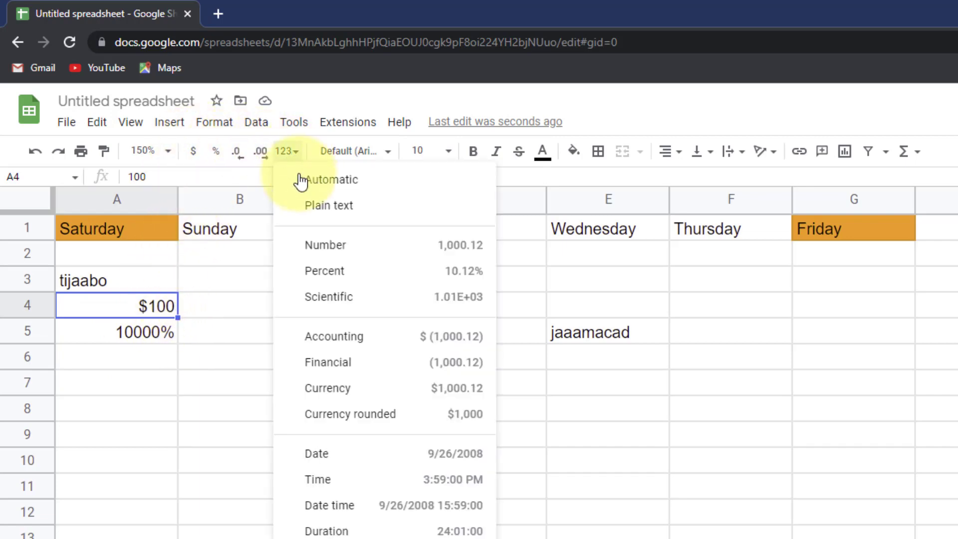
{"action": "left_click", "coordinate": [332, 182]}
- Enter 100 in A8 and format it as Plain text, left-aligned
{"action": "left_click", "coordinate": [100, 417]}
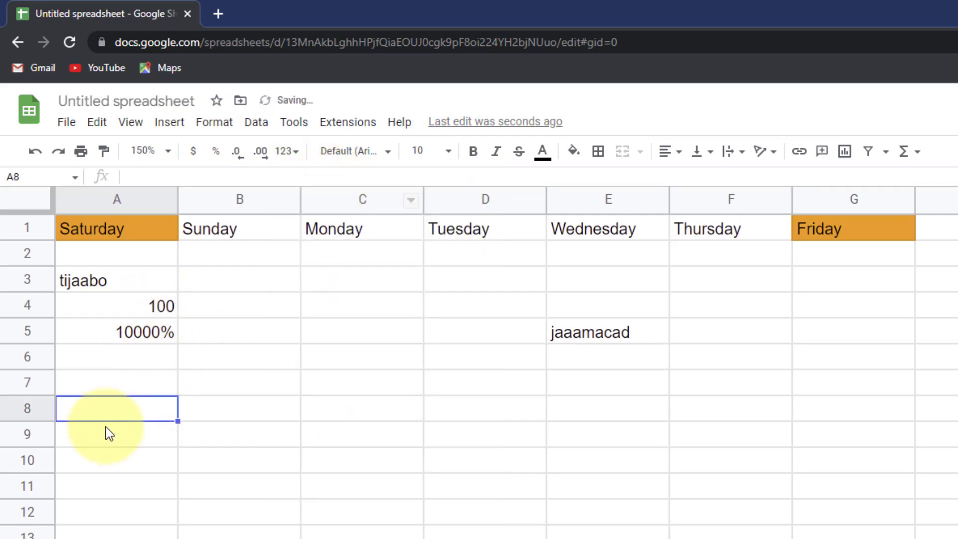
{"action": "type", "text": "100"}
{"action": "left_click", "coordinate": [97, 538]}
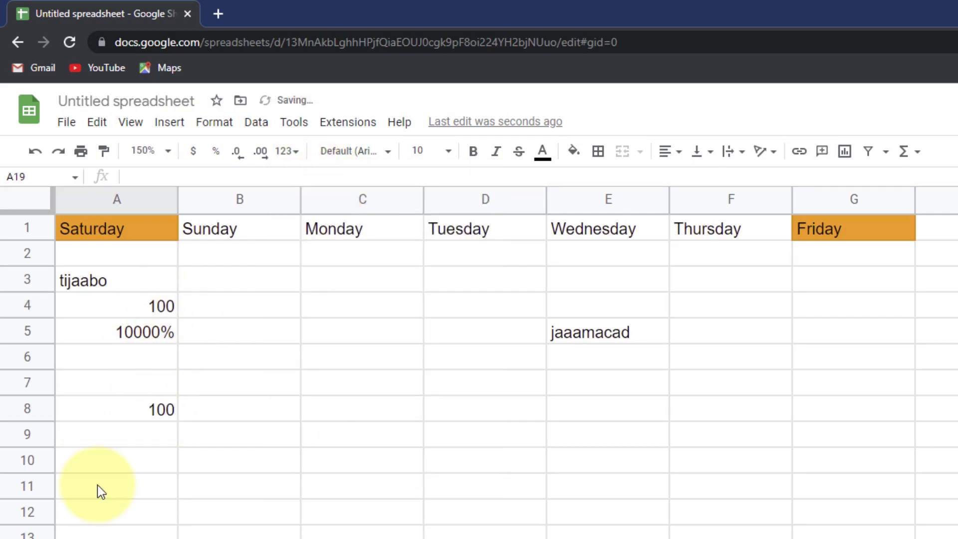
{"action": "left_click", "coordinate": [103, 407]}
{"action": "left_click", "coordinate": [293, 151]}
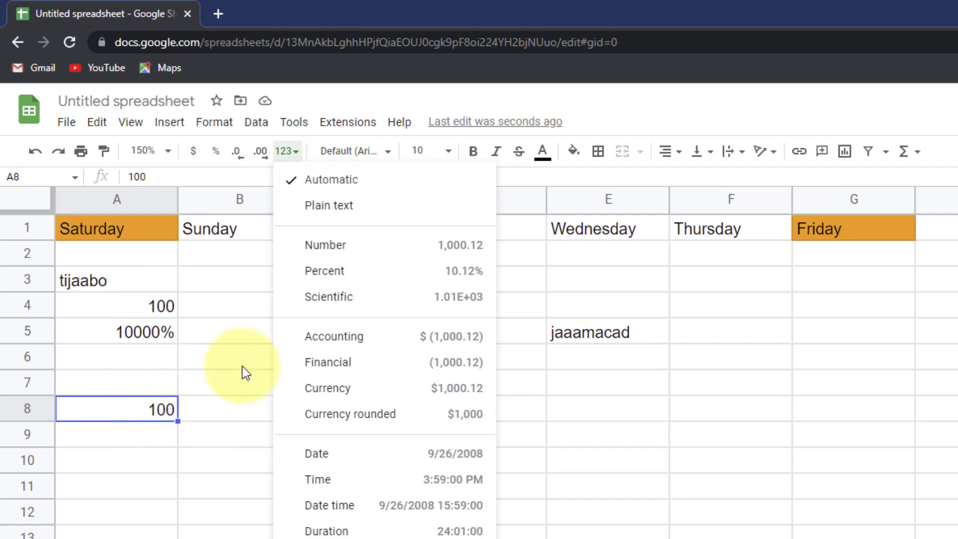
{"action": "left_click", "coordinate": [329, 206]}
{"action": "left_click", "coordinate": [147, 473]}
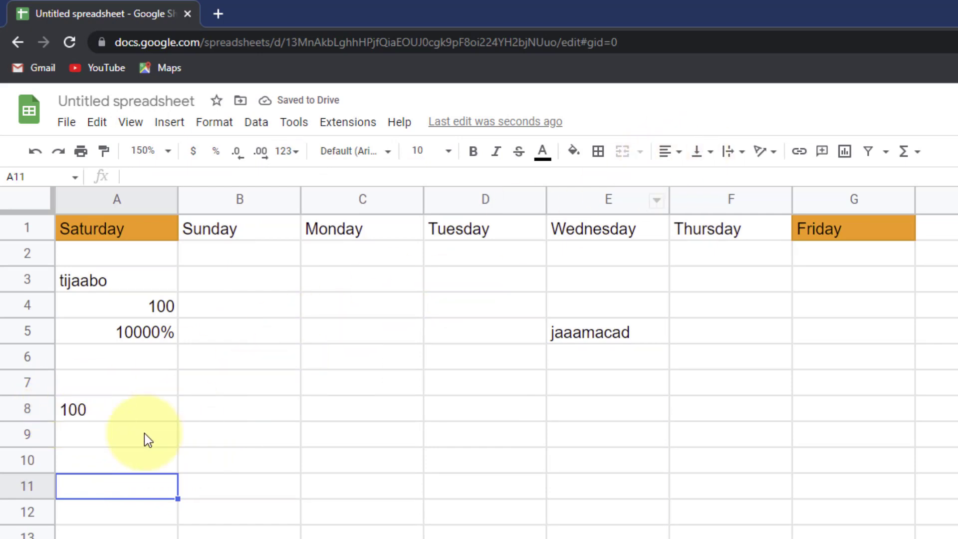
- Apply the Number format to the 100 in A8
{"action": "left_click", "coordinate": [86, 416]}
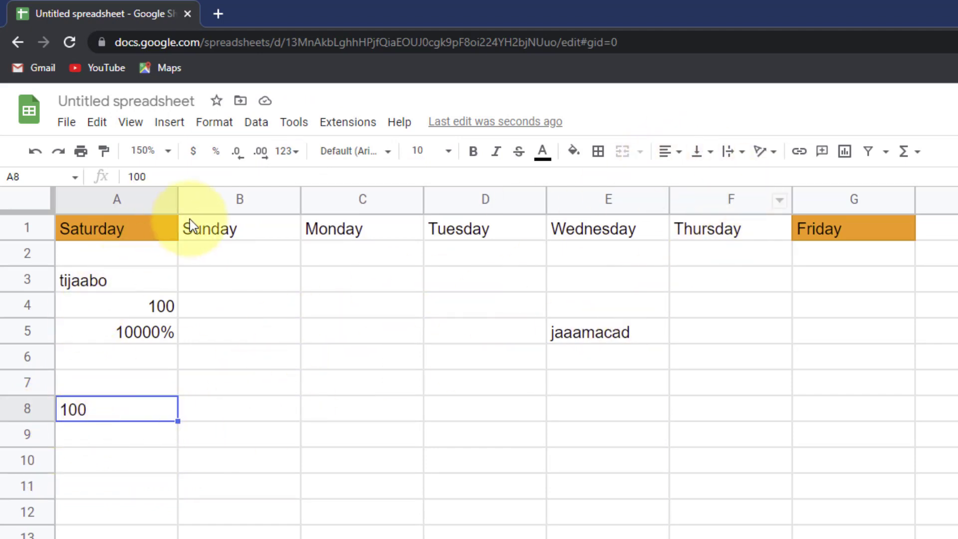
{"action": "left_click", "coordinate": [283, 151]}
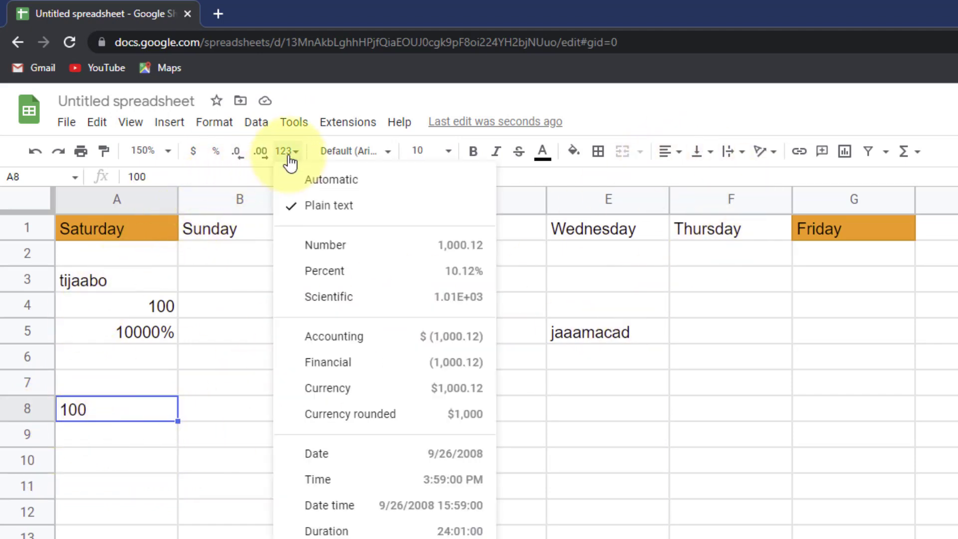
{"action": "left_click", "coordinate": [325, 245]}
{"action": "left_click_drag", "start_coordinate": [205, 423], "coordinate": [205, 414]}
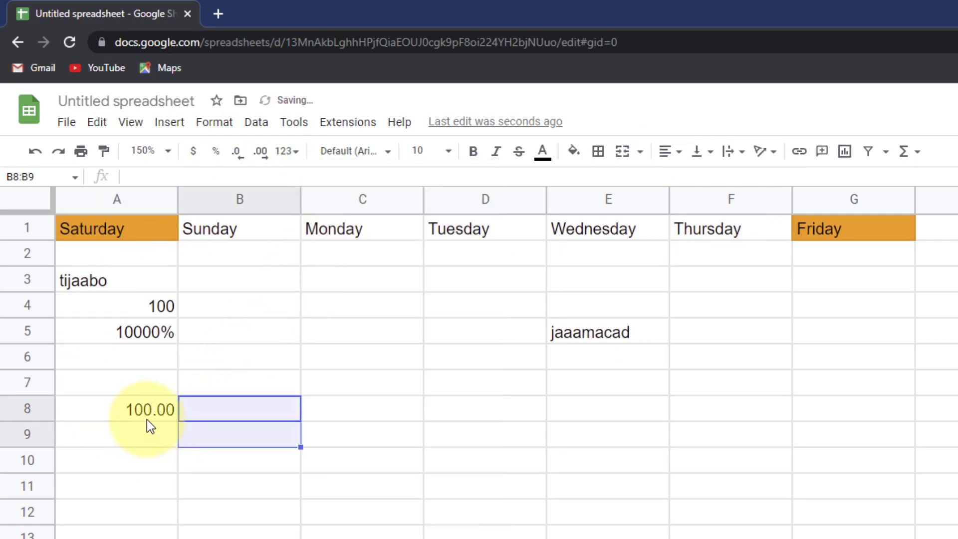
{"action": "left_click", "coordinate": [149, 418]}
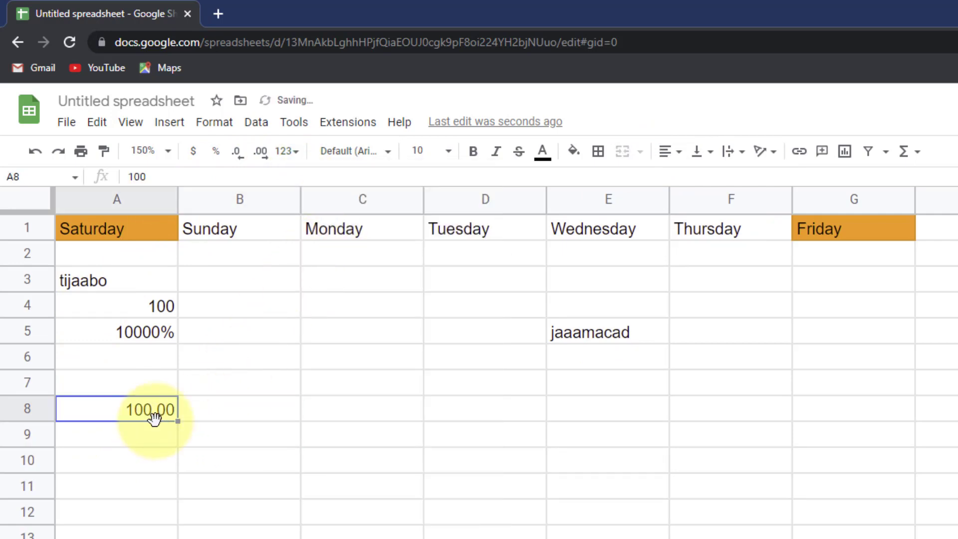
{"action": "left_click", "coordinate": [292, 159]}
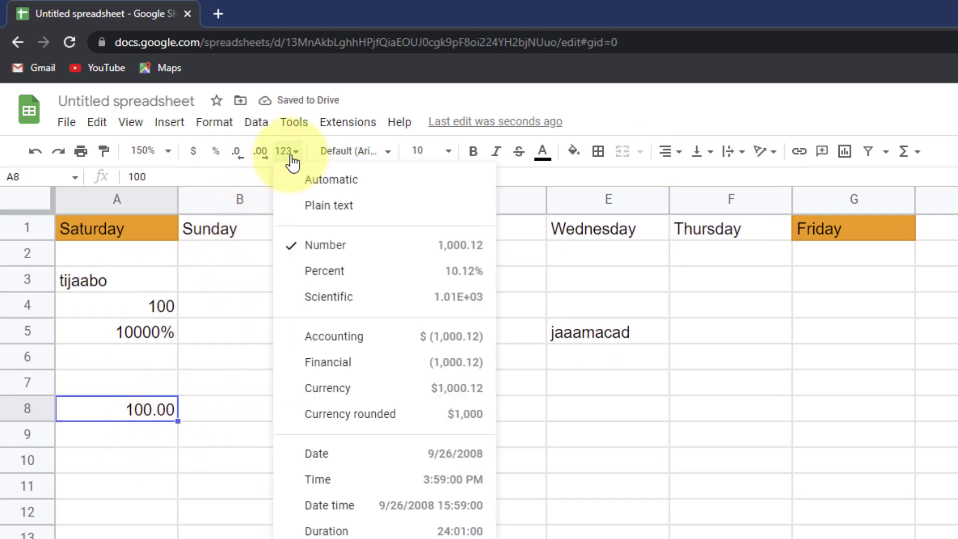
{"action": "left_click", "coordinate": [107, 288]}
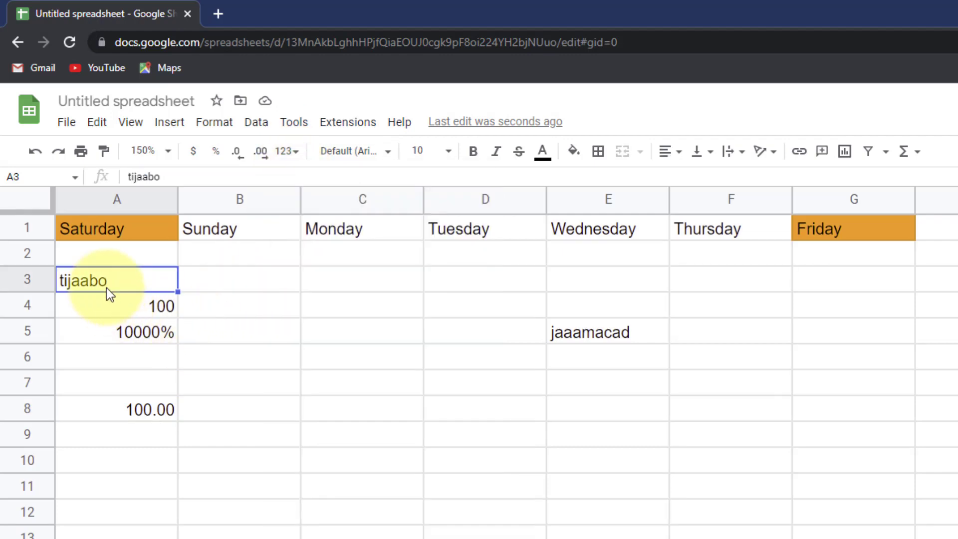
- Switch A8 to Percent, then to Scientific, showing 1.00E+02
{"action": "left_click", "coordinate": [148, 408]}
{"action": "left_click", "coordinate": [292, 153]}
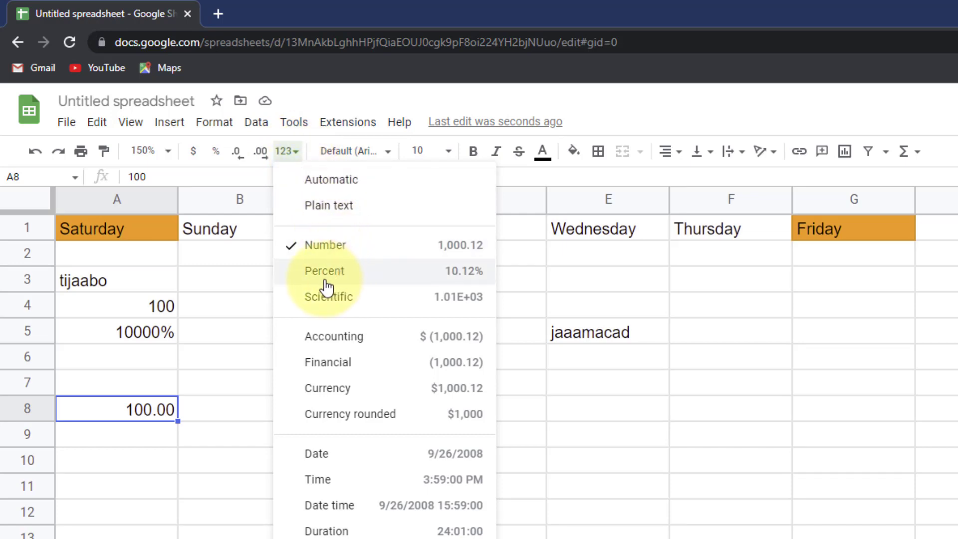
{"action": "left_click", "coordinate": [369, 273]}
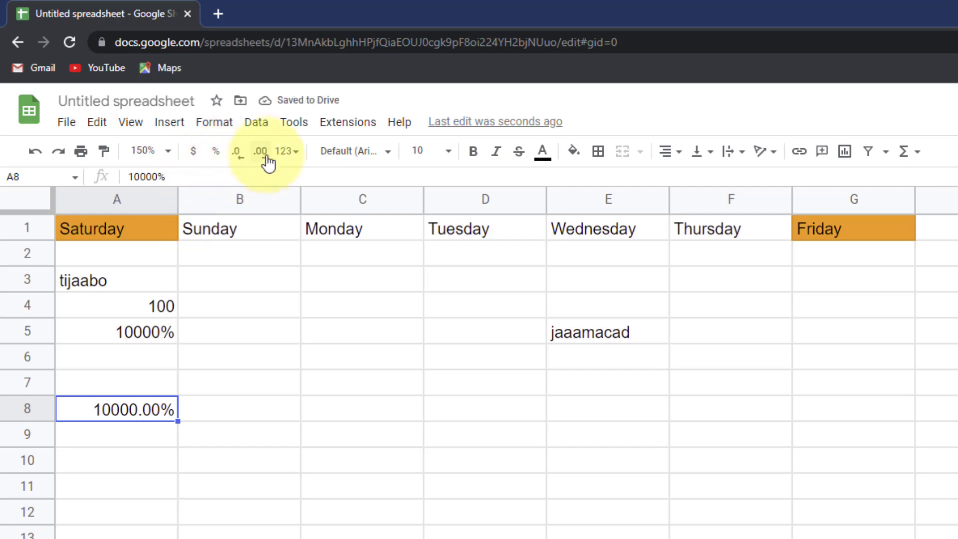
{"action": "left_click", "coordinate": [285, 150]}
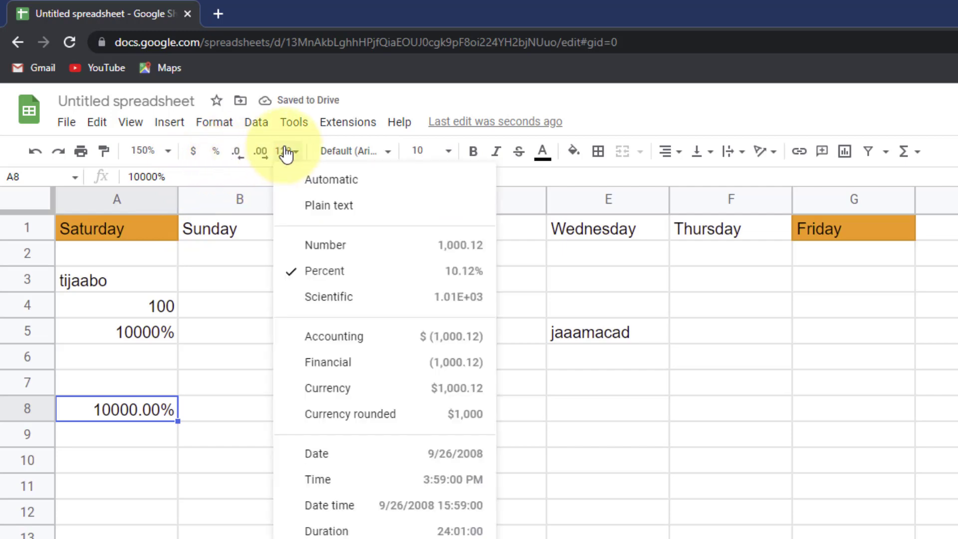
{"action": "left_click", "coordinate": [344, 297]}
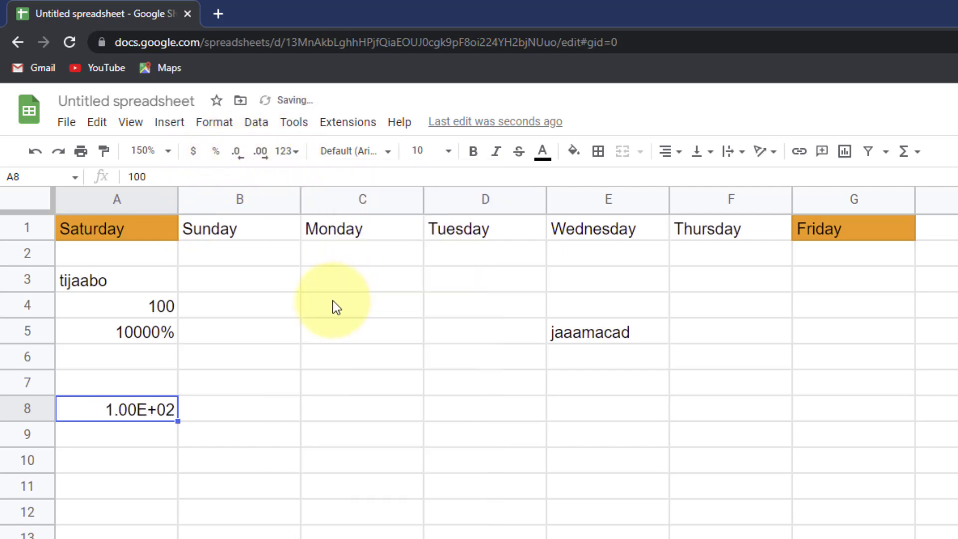
{"action": "left_click", "coordinate": [145, 430]}
{"action": "left_click", "coordinate": [145, 415]}
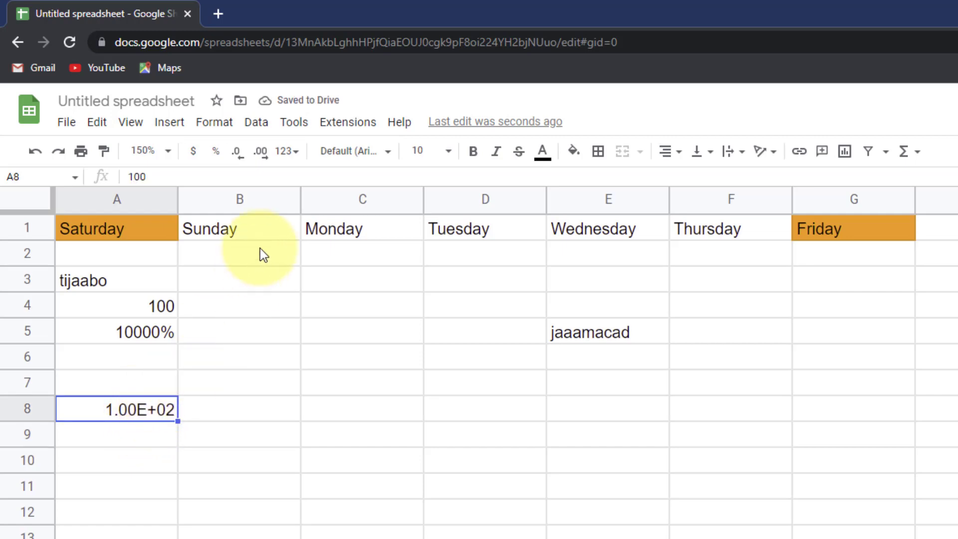
{"action": "left_click", "coordinate": [286, 152]}
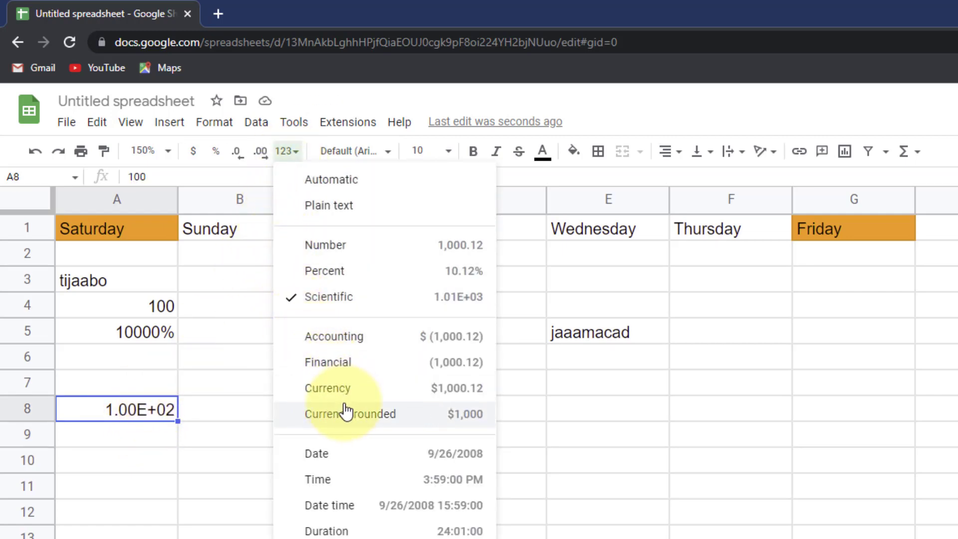
{"action": "left_click", "coordinate": [164, 432]}
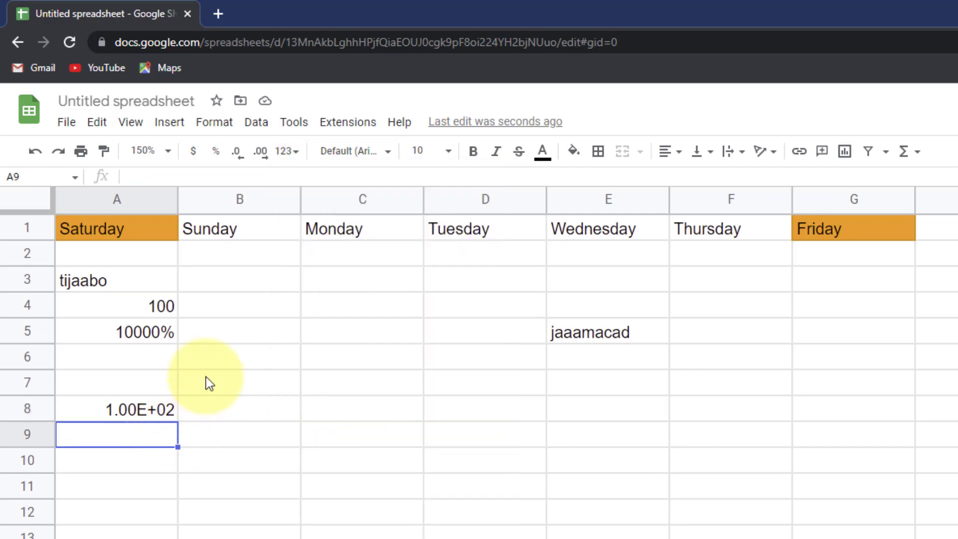
- Enter 105.5 in A9 and format it as Currency rounded, $106
{"action": "type", "text": "105.5"}
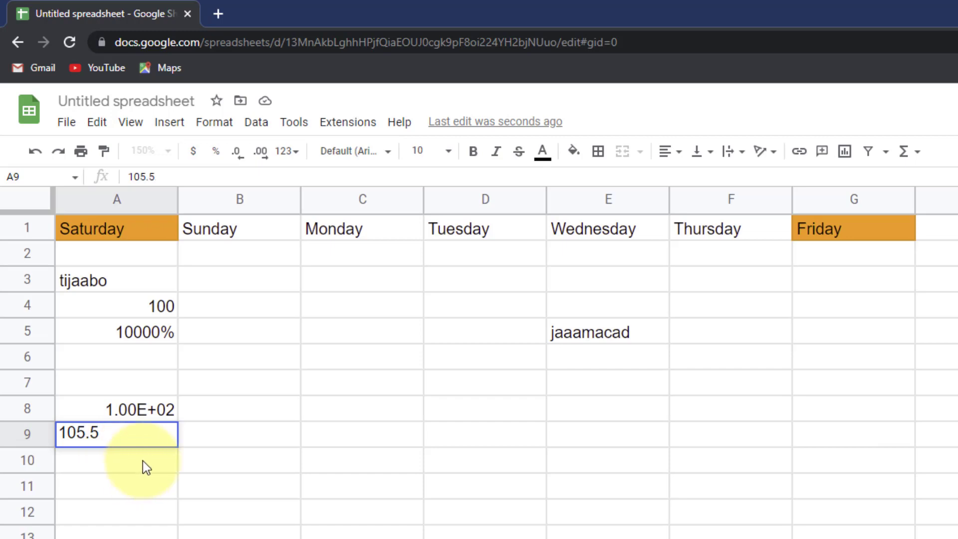
{"action": "key", "text": "Return"}
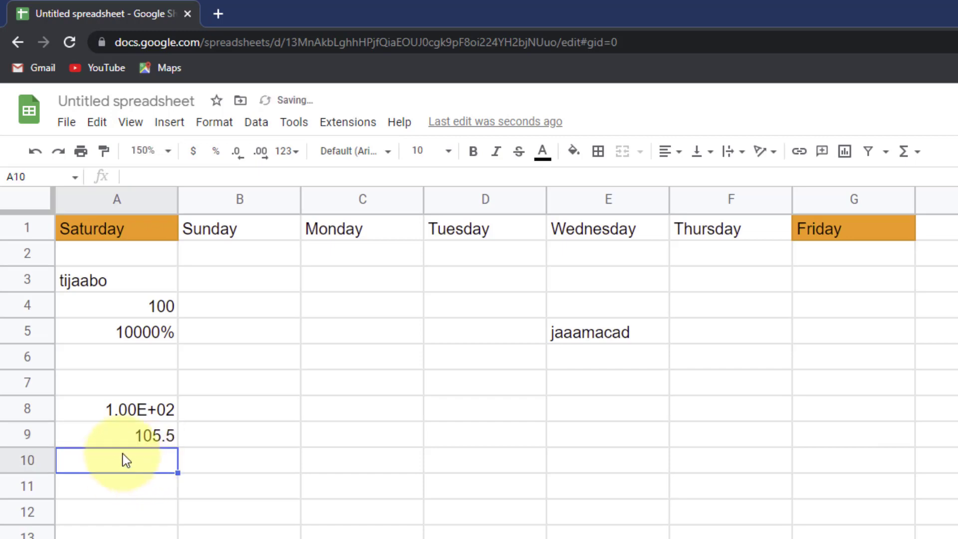
{"action": "left_click", "coordinate": [133, 443]}
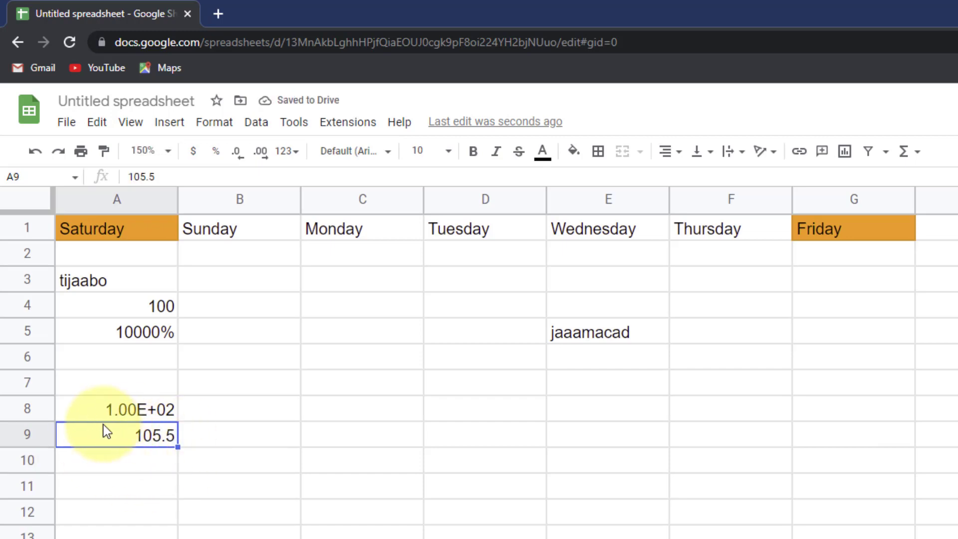
{"action": "left_click", "coordinate": [295, 163]}
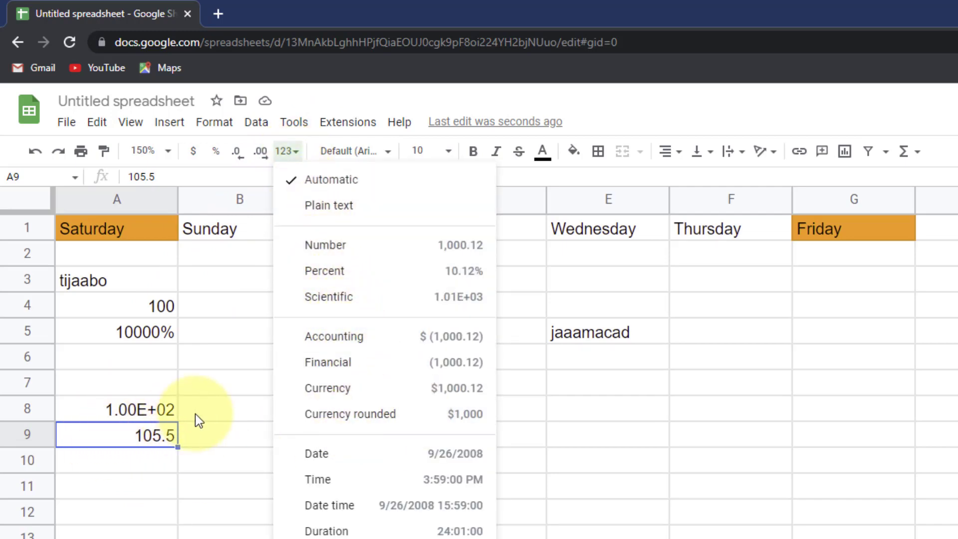
{"action": "left_click", "coordinate": [387, 422]}
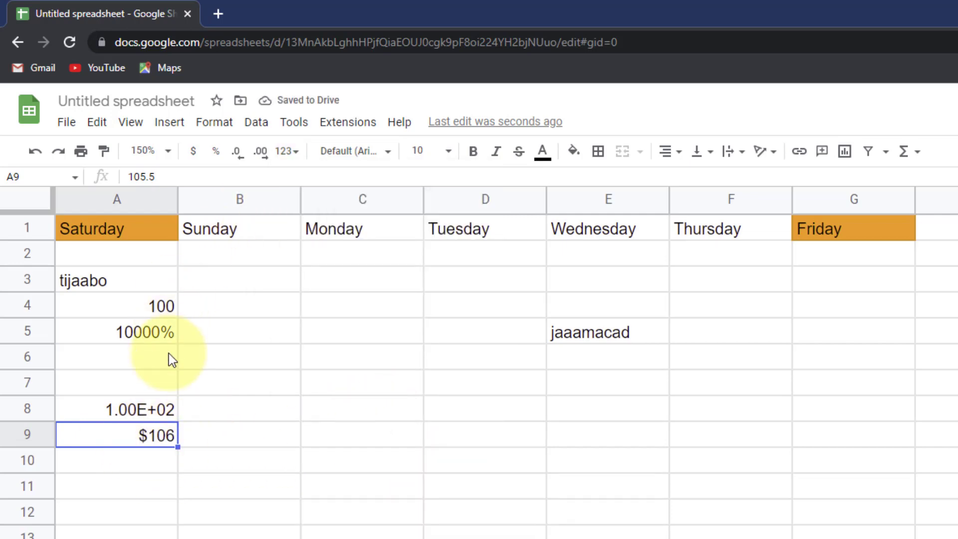
- Enter 105.4 in cell A10
{"action": "left_click", "coordinate": [135, 471]}
{"action": "type", "text": "10"}
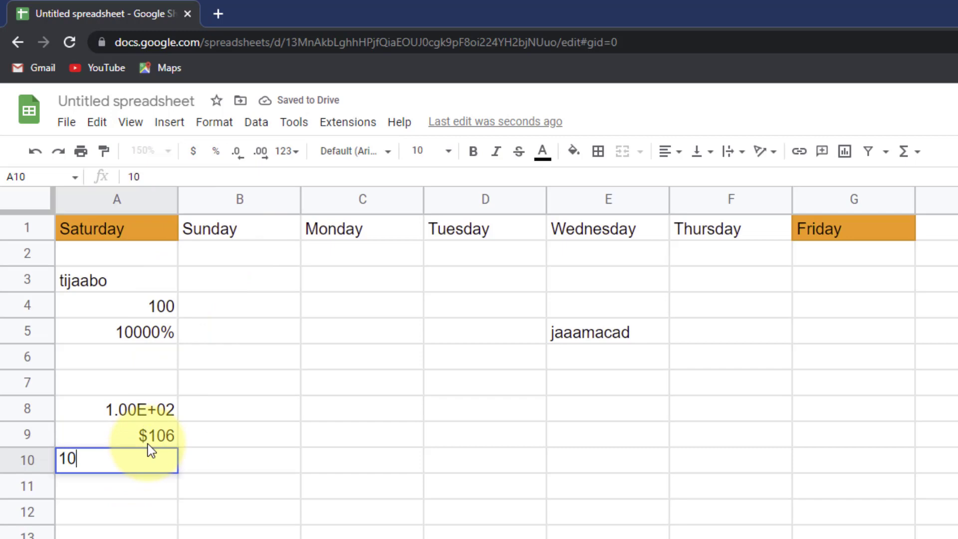
{"action": "type", "text": "5.4"}
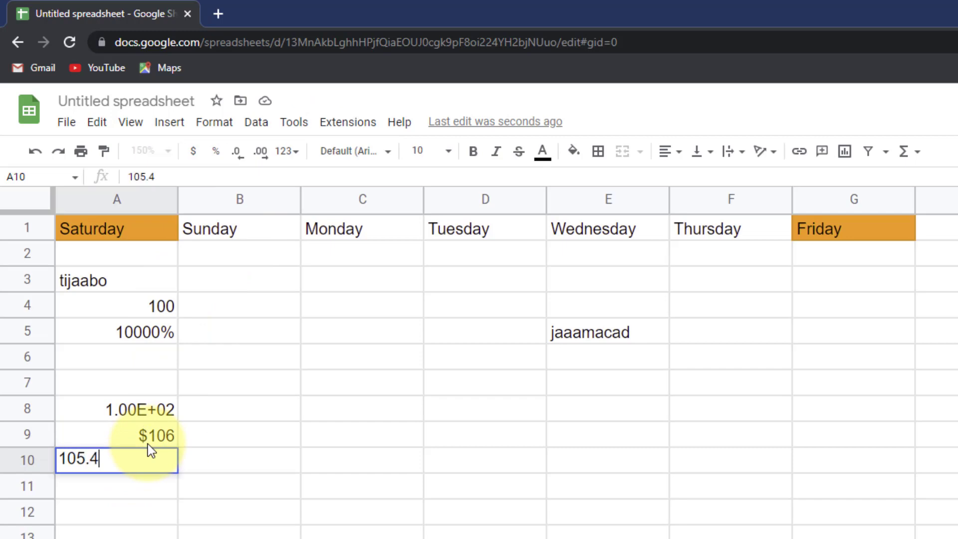
{"action": "left_click", "coordinate": [180, 493]}
{"action": "left_click", "coordinate": [165, 462]}
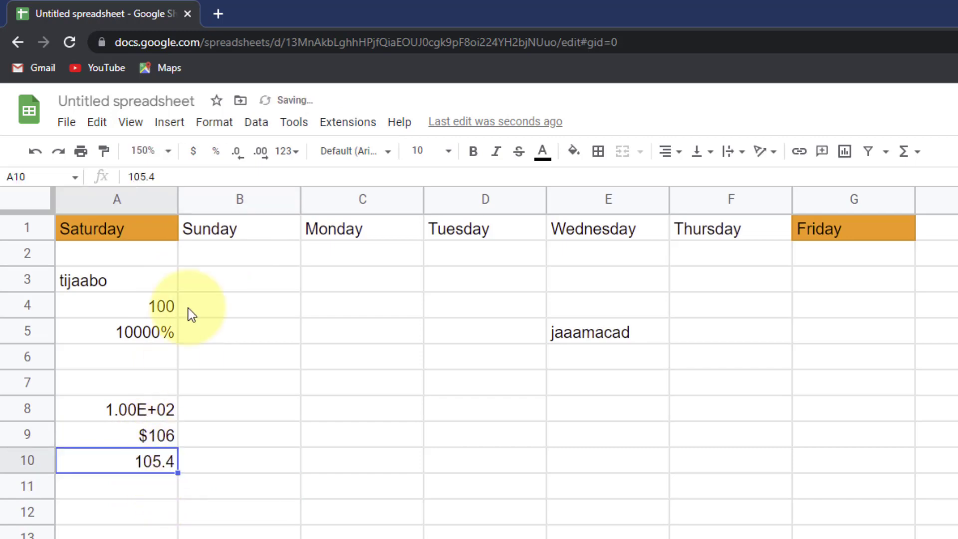
{"action": "left_click", "coordinate": [286, 151]}
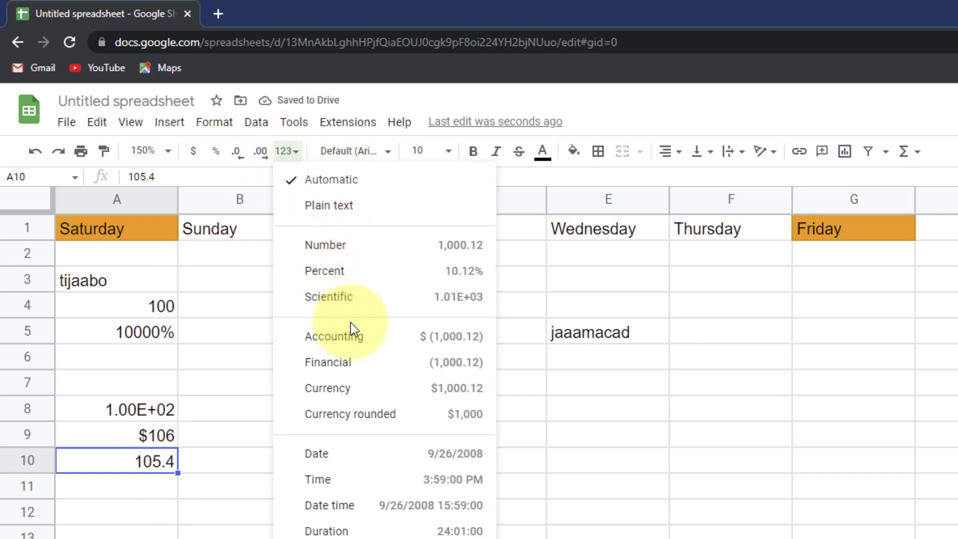
- Format A10's 105.4 as Currency rounded ($105) and check A9 and A10's underlying values
{"action": "left_click", "coordinate": [365, 419]}
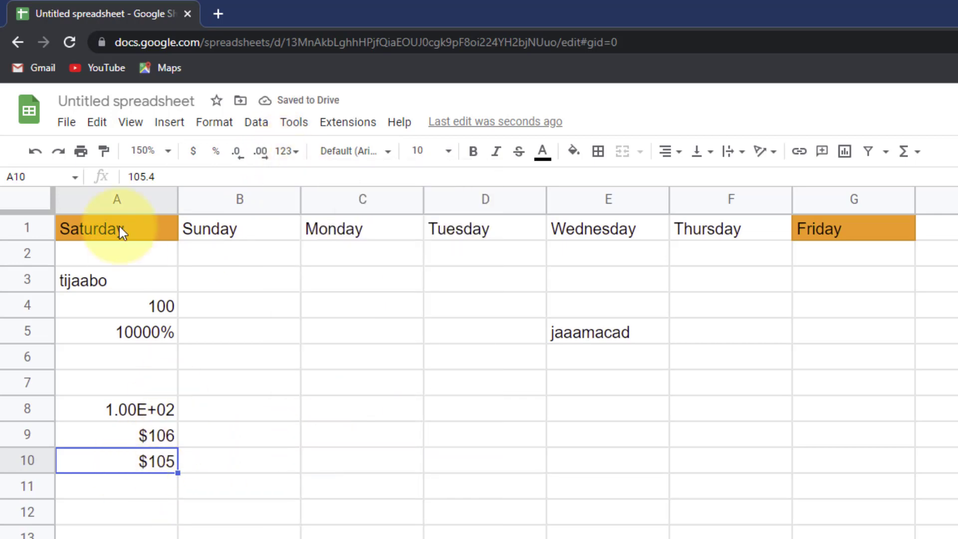
{"action": "left_click_drag", "start_coordinate": [156, 176], "coordinate": [118, 175]}
{"action": "left_click", "coordinate": [154, 427]}
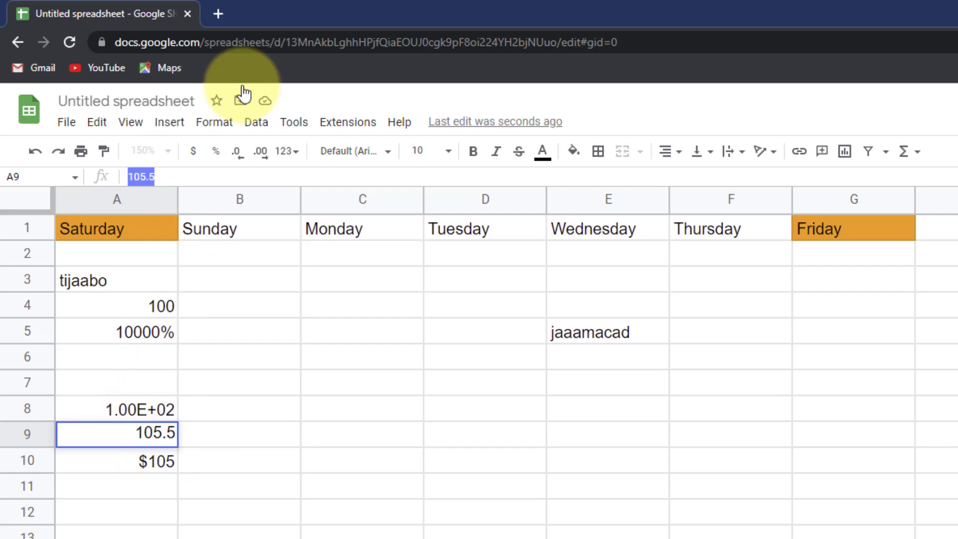
{"action": "key", "text": "Return"}
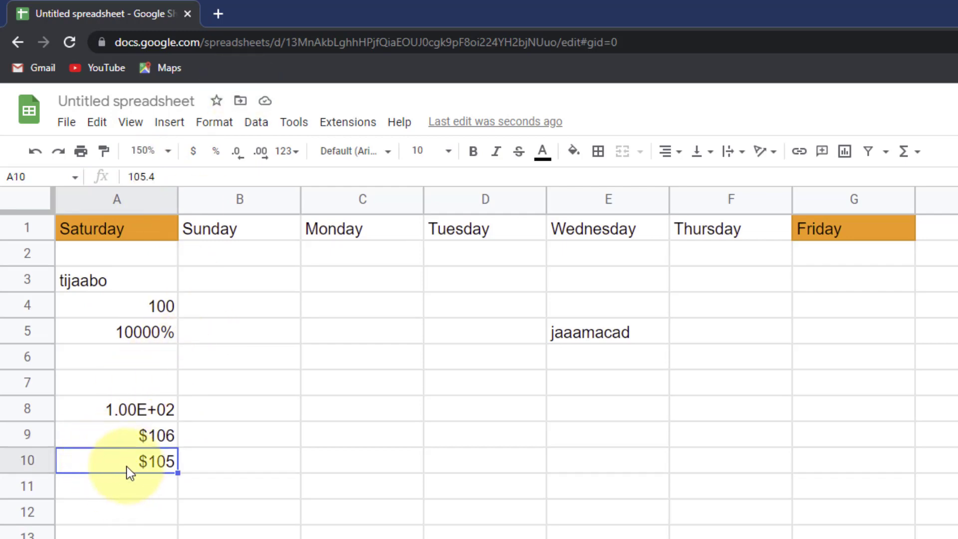
{"action": "left_click", "coordinate": [287, 151]}
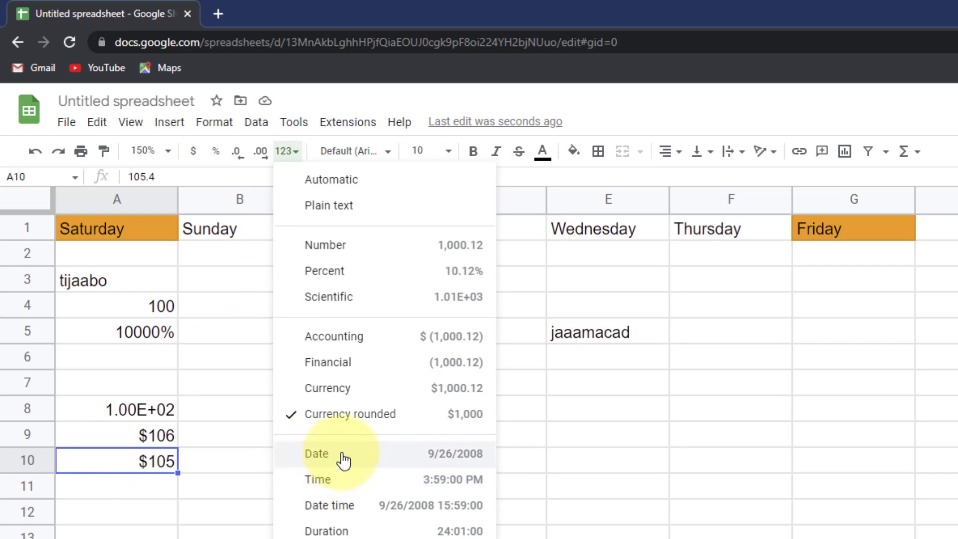
{"action": "left_click", "coordinate": [202, 506]}
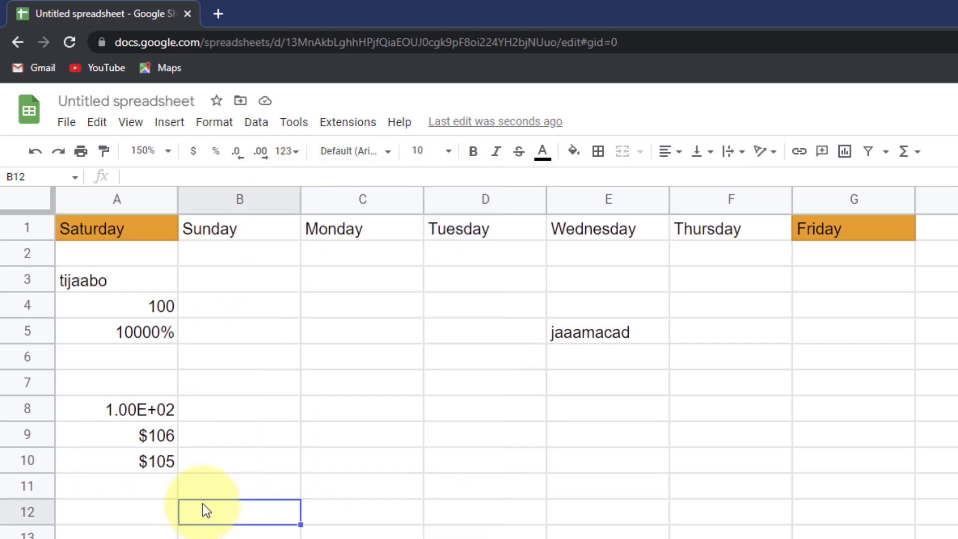
- Enter 1 Jan 2022 in B12 and apply the Date format, 1/1/2022
{"action": "type", "text": "1 jan"}
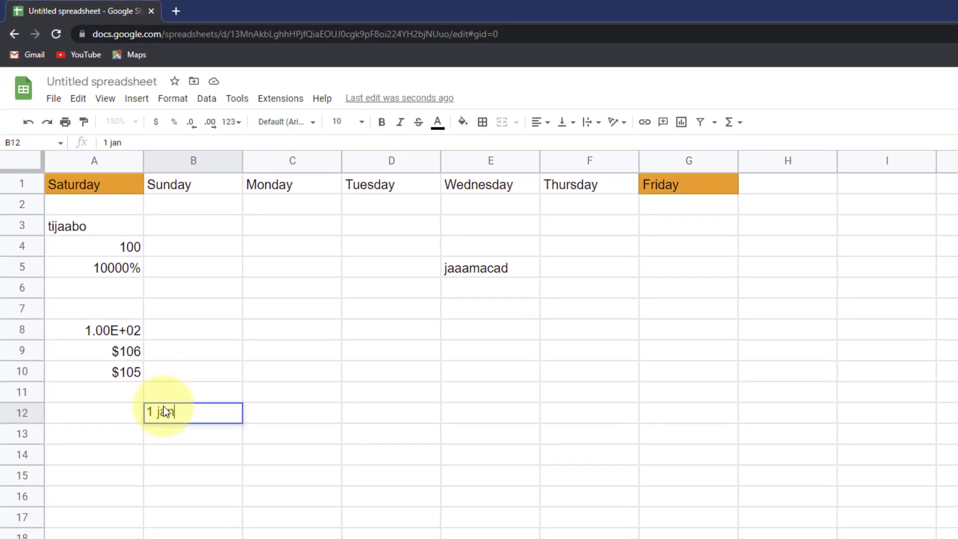
{"action": "type", "text": " 2020"}
{"action": "key", "text": "BackSpace"}
{"action": "type", "text": "22"}
{"action": "key", "text": "BackSpace"}
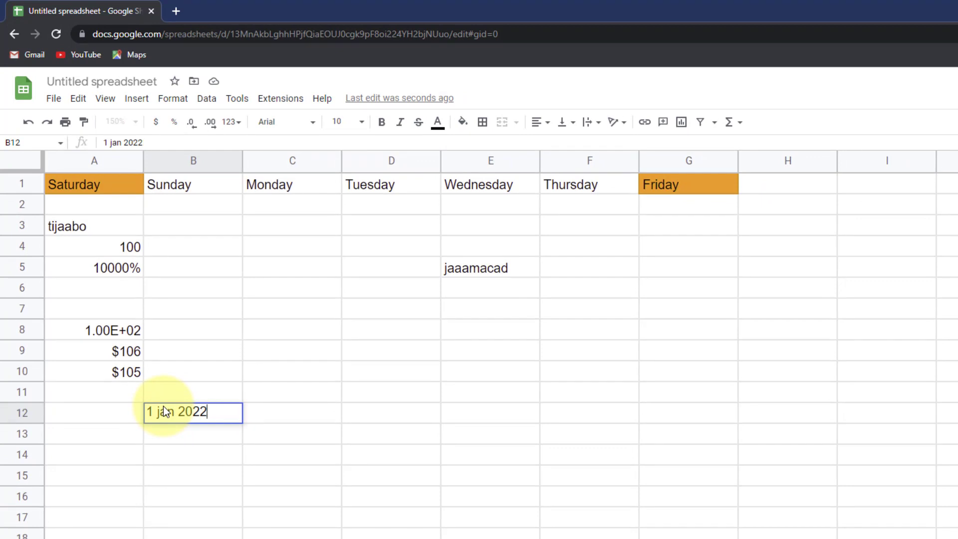
{"action": "key", "text": "Return"}
{"action": "left_click", "coordinate": [190, 411]}
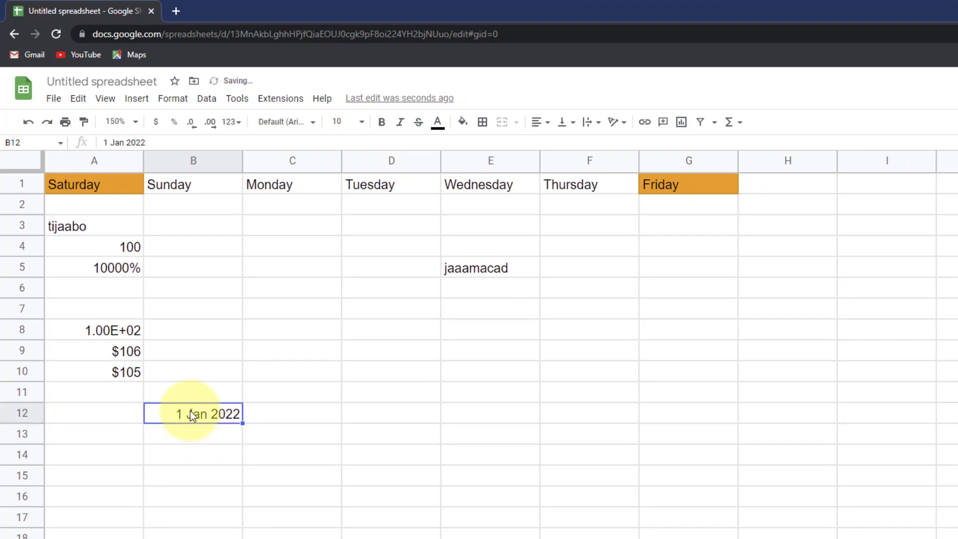
{"action": "left_click", "coordinate": [231, 122]}
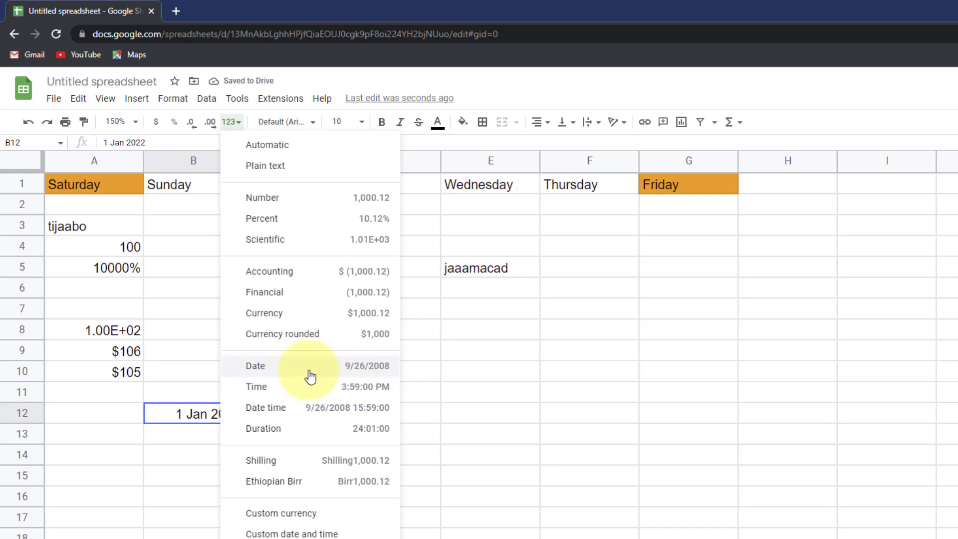
{"action": "left_click", "coordinate": [345, 367]}
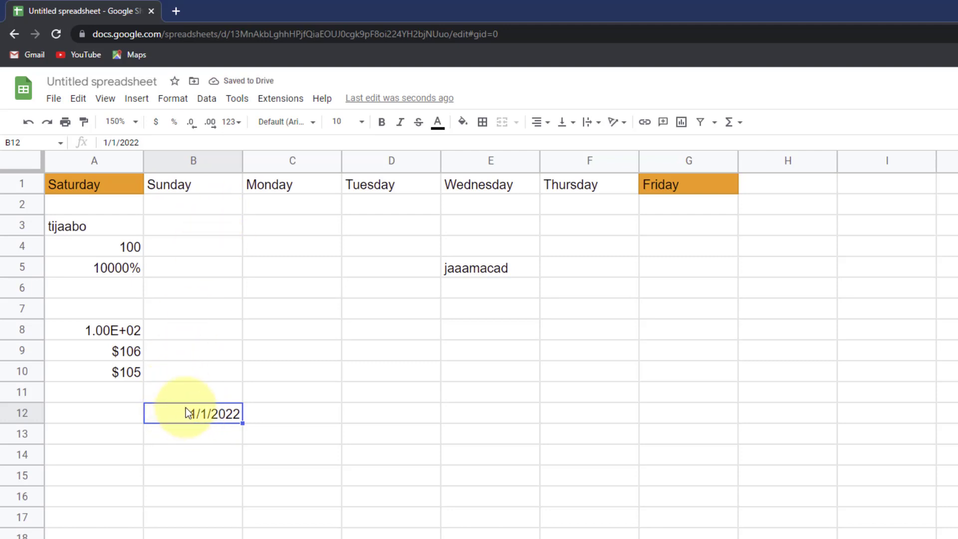
- Enter 12 April 2022 in B13 and apply the Date format, 4/12/2022
{"action": "left_click", "coordinate": [196, 435]}
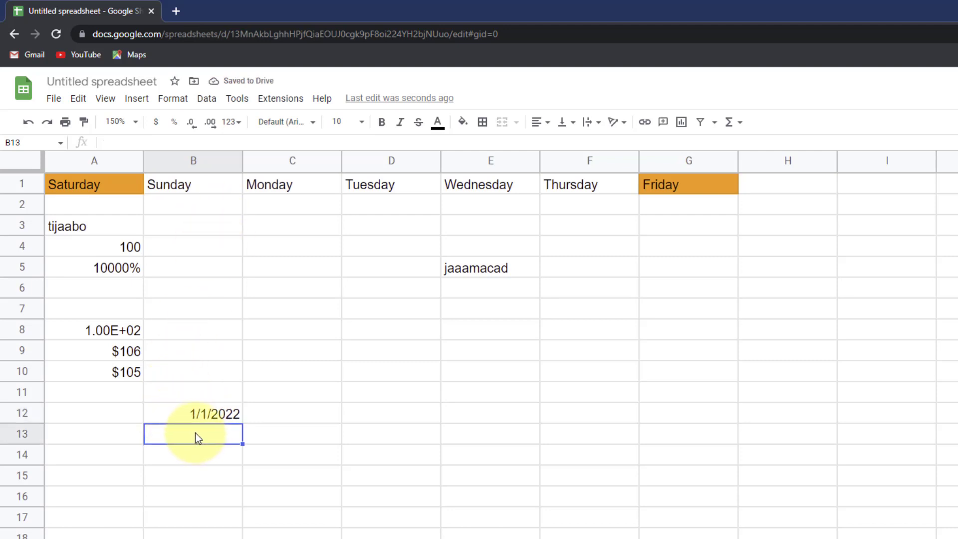
{"action": "type", "text": "12 april 2022"}
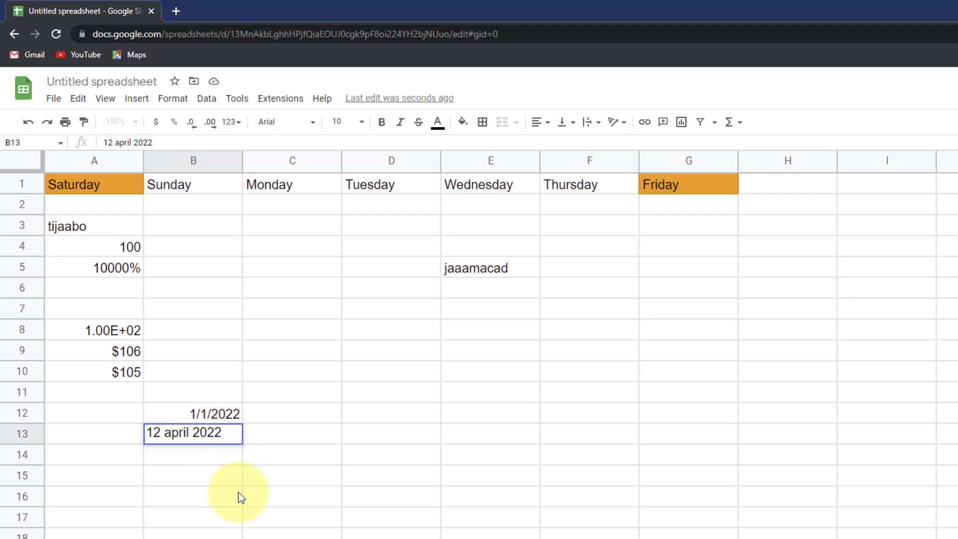
{"action": "left_click", "coordinate": [235, 497]}
{"action": "left_click", "coordinate": [216, 432]}
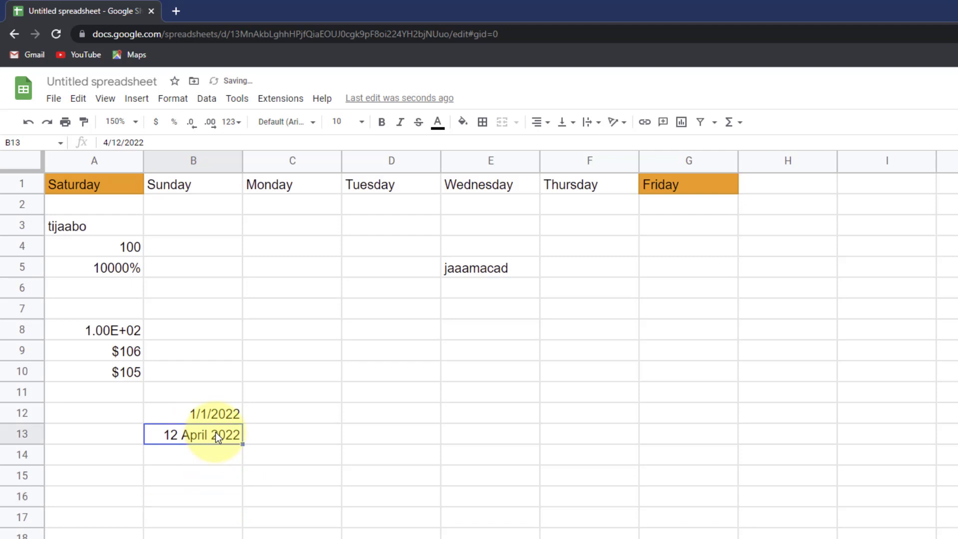
{"action": "left_click", "coordinate": [231, 122]}
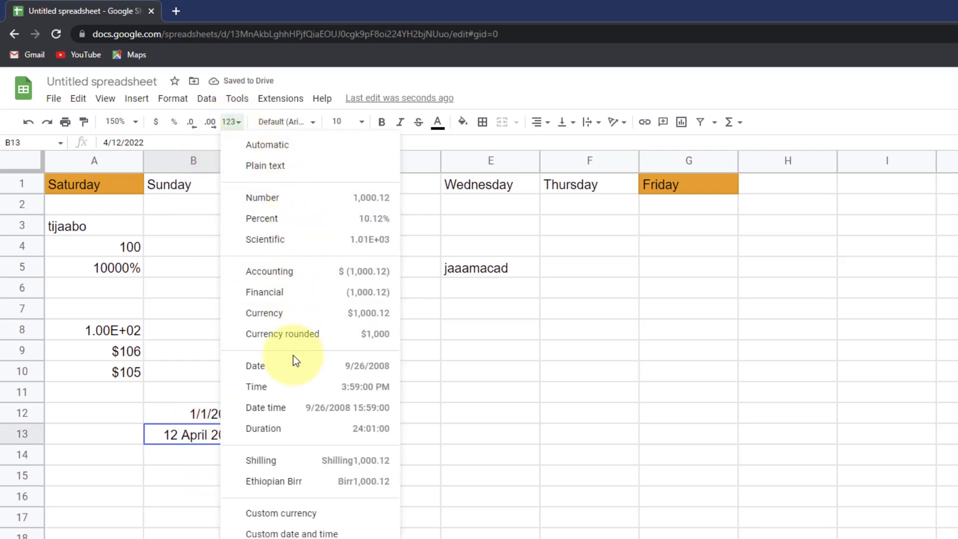
{"action": "left_click", "coordinate": [283, 369]}
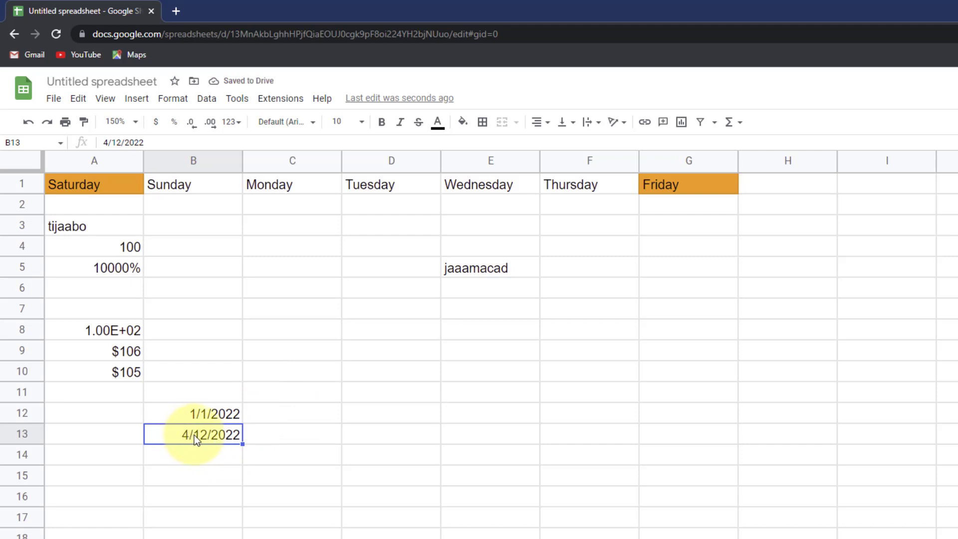
{"action": "left_click", "coordinate": [204, 446]}
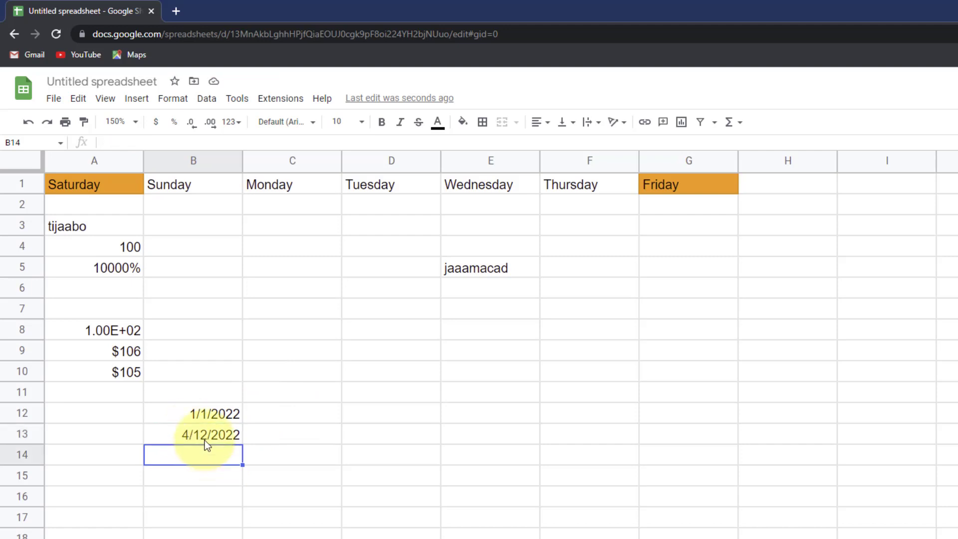
- Enter 3:30 in B14 and apply the Time format, showing 3:30:00 AM
{"action": "left_click", "coordinate": [232, 121]}
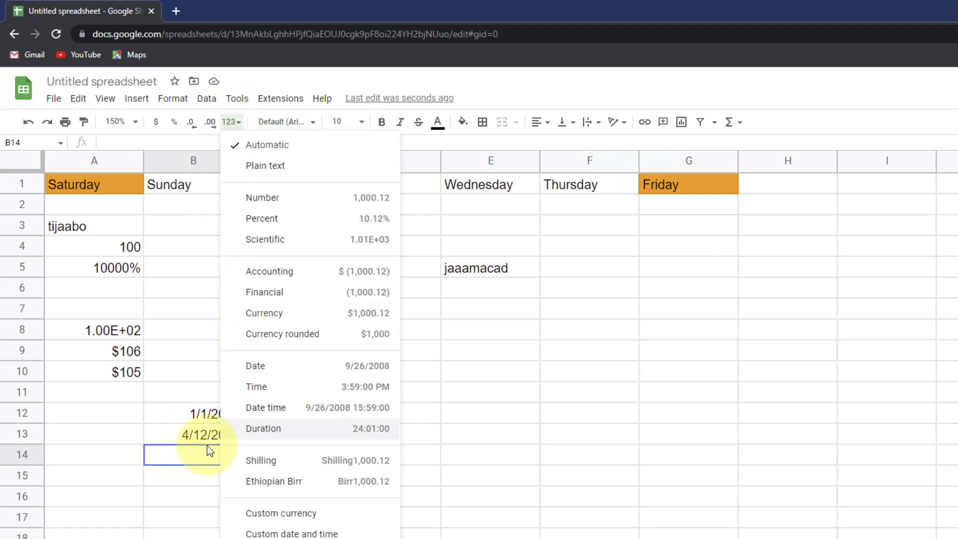
{"action": "left_click", "coordinate": [184, 450]}
{"action": "type", "text": "3:30"}
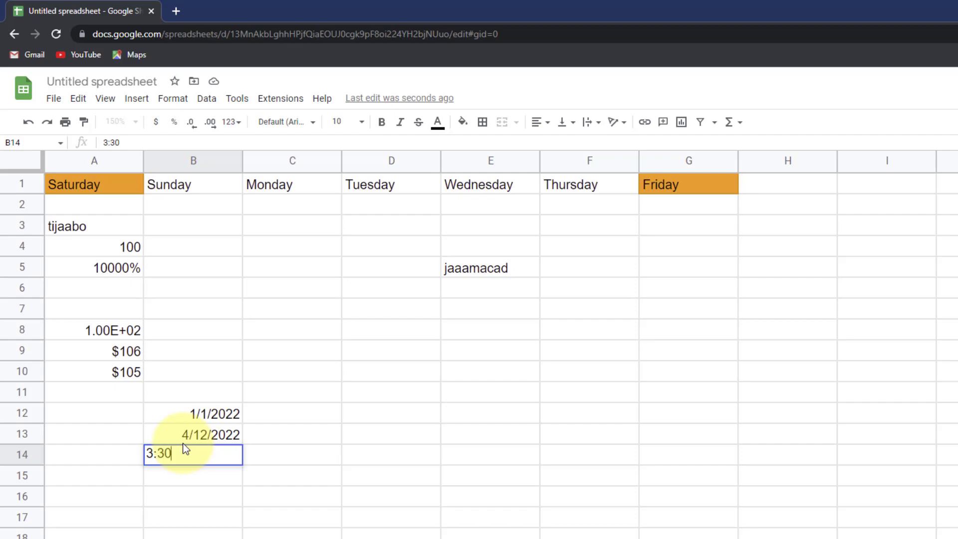
{"action": "left_click", "coordinate": [310, 521]}
{"action": "left_click", "coordinate": [220, 451]}
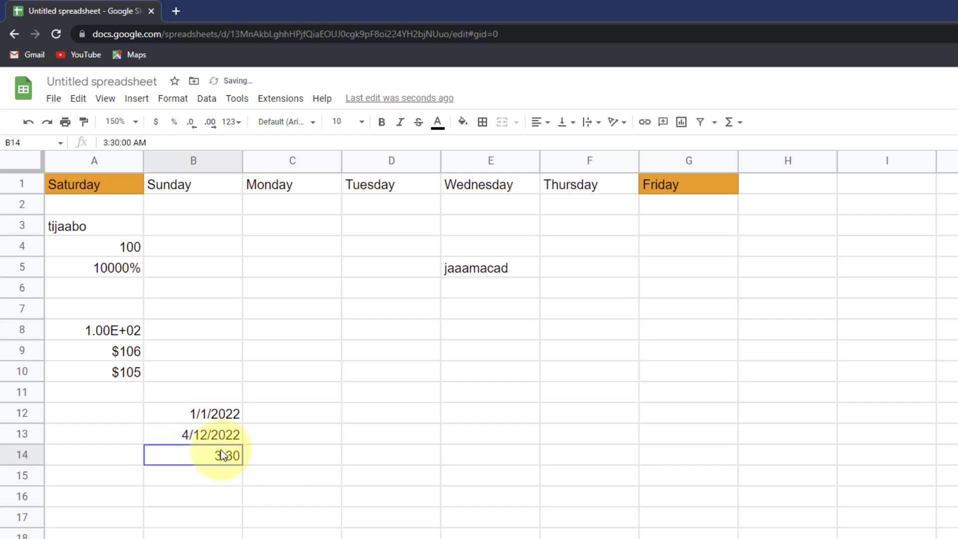
{"action": "left_click", "coordinate": [233, 125]}
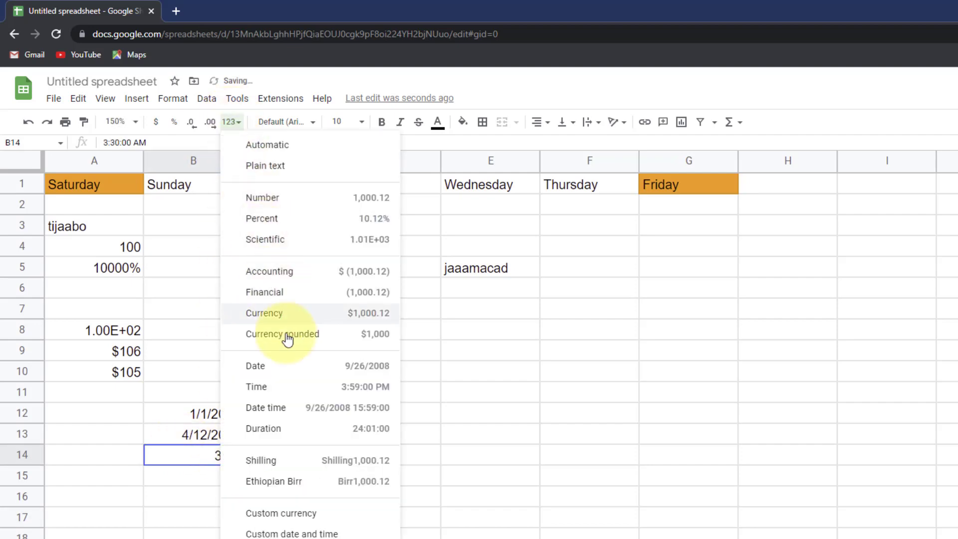
{"action": "left_click", "coordinate": [297, 386]}
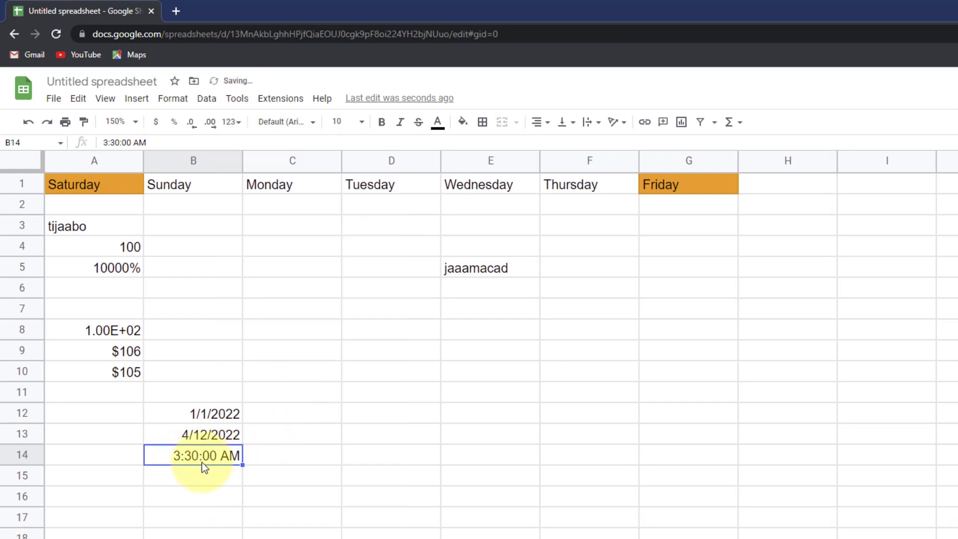
- Try the Date time format on B14, then undo it to keep Time
{"action": "left_click", "coordinate": [238, 125]}
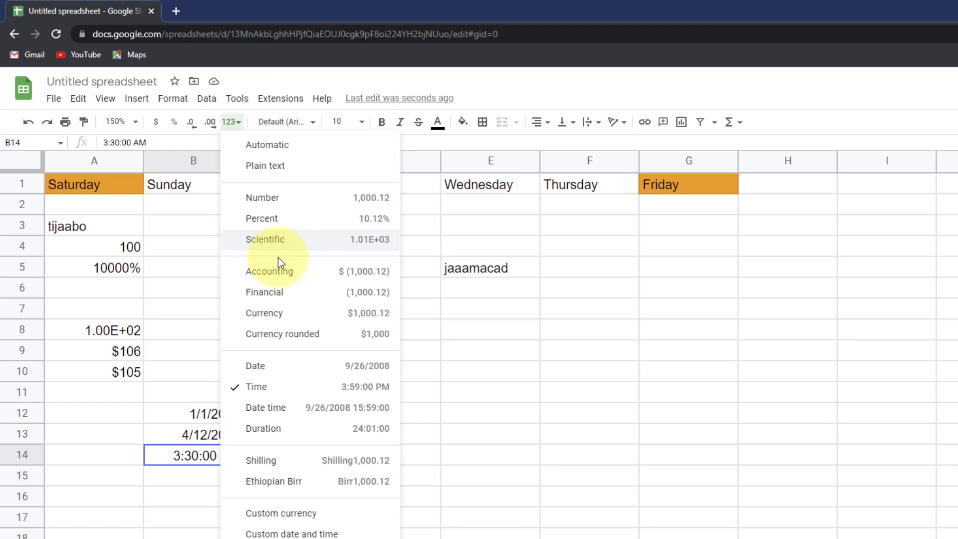
{"action": "left_click", "coordinate": [285, 412]}
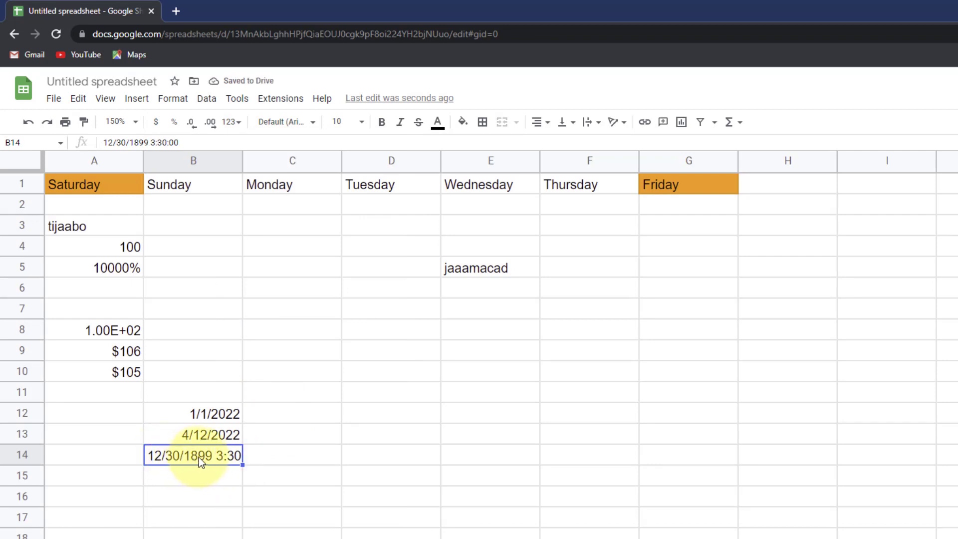
{"action": "key", "text": "ctrl+z"}
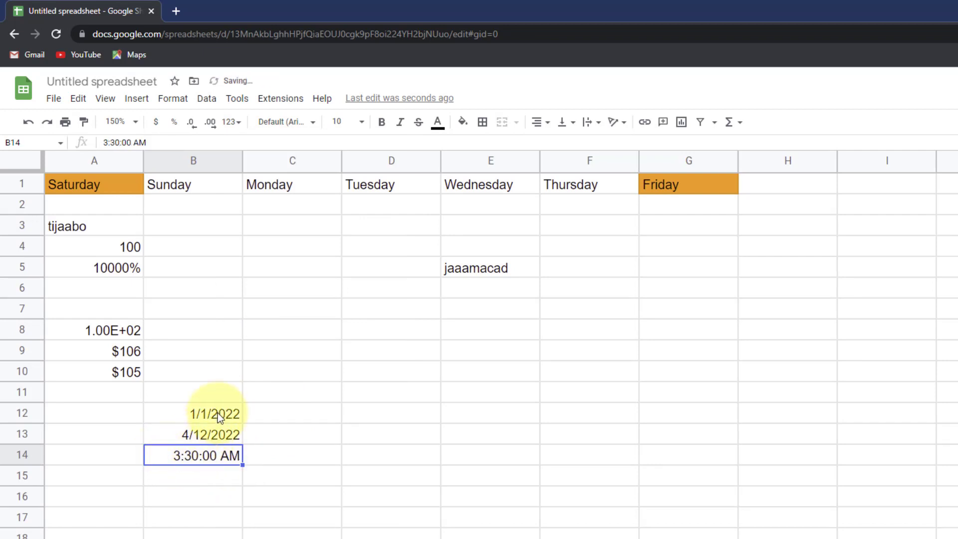
{"action": "left_click", "coordinate": [221, 474]}
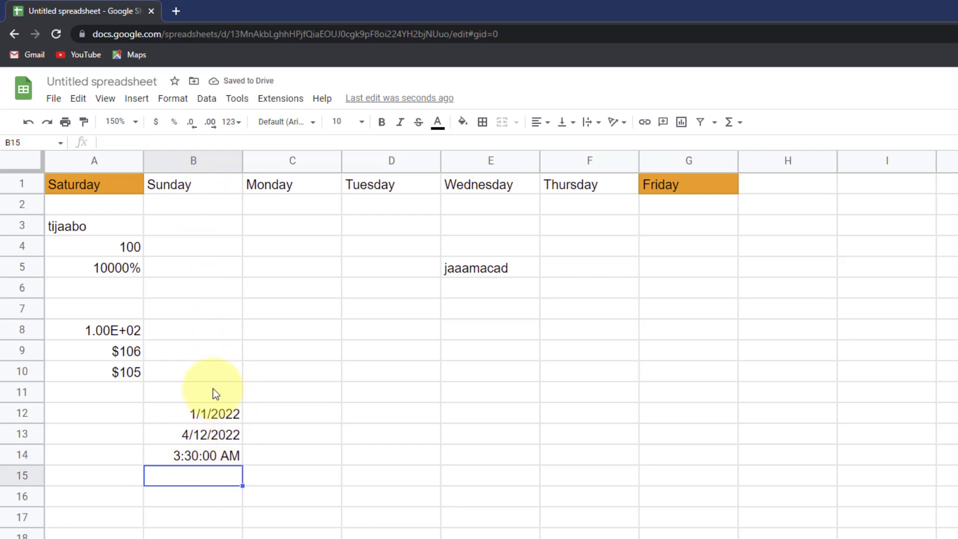
{"action": "left_click", "coordinate": [234, 123]}
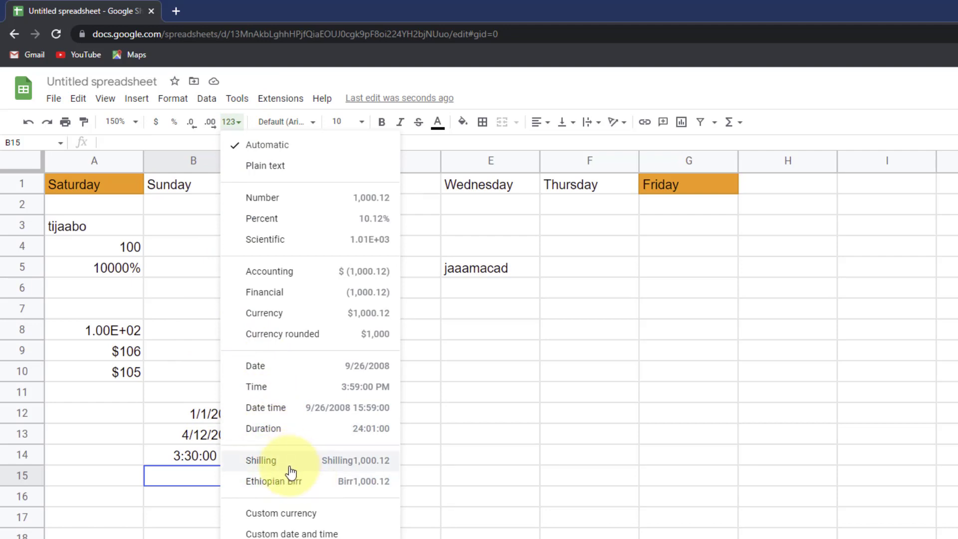
- Enter 100 in B15 and 200 in C11
{"action": "left_click", "coordinate": [302, 515]}
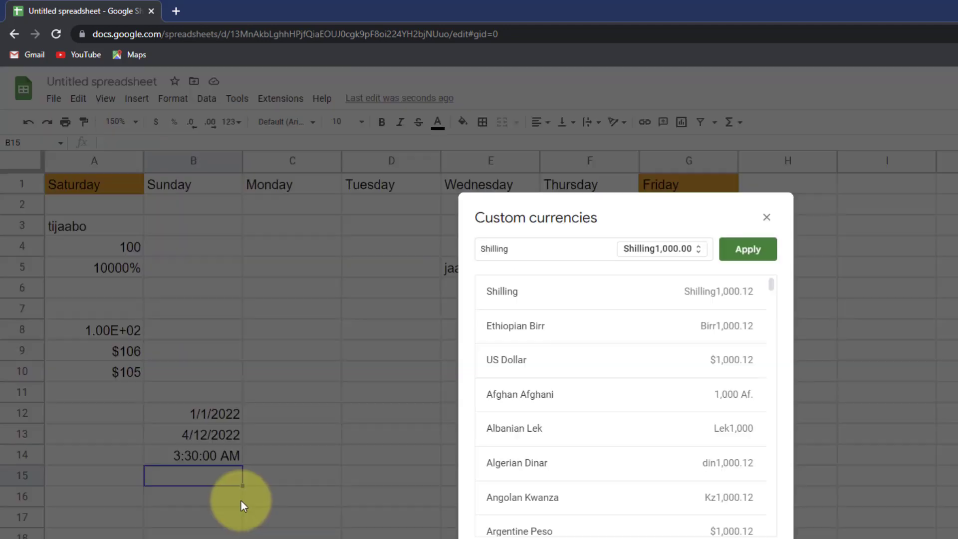
{"action": "left_click", "coordinate": [766, 216]}
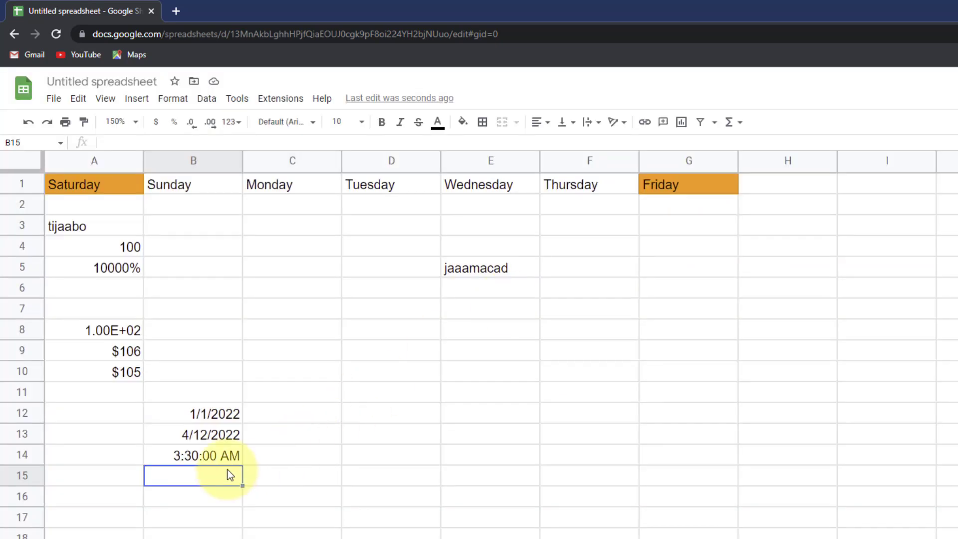
{"action": "type", "text": "100"}
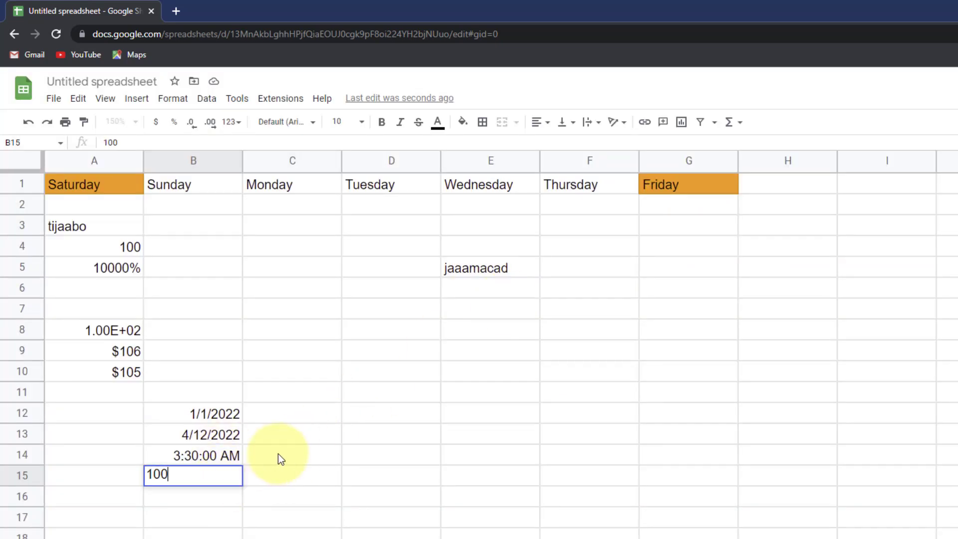
{"action": "left_click", "coordinate": [330, 389]}
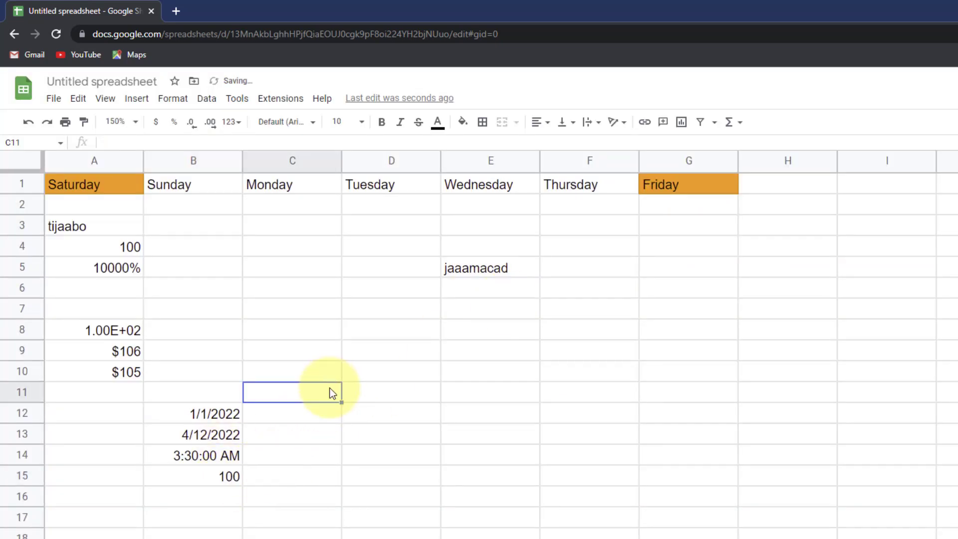
{"action": "type", "text": "200"}
{"action": "left_click", "coordinate": [339, 412]}
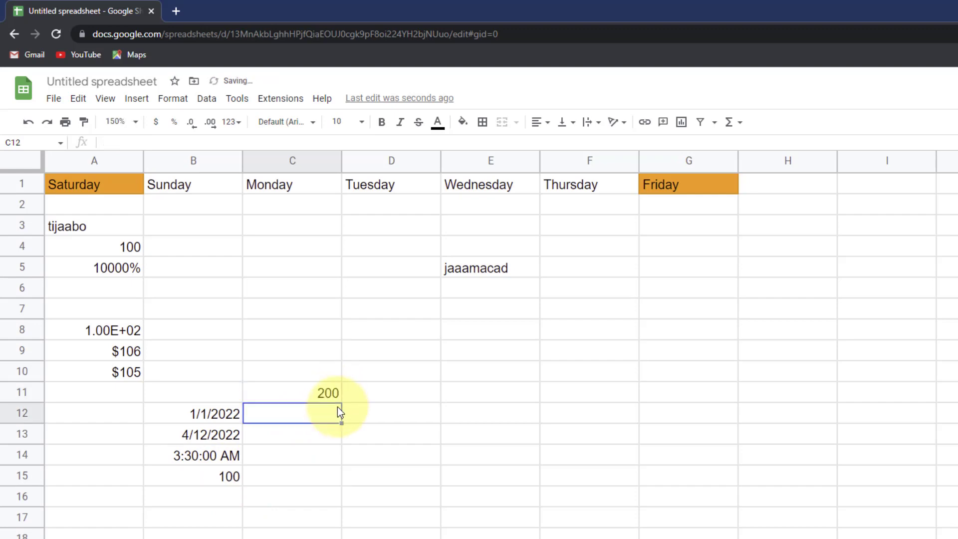
{"action": "left_click", "coordinate": [316, 389]}
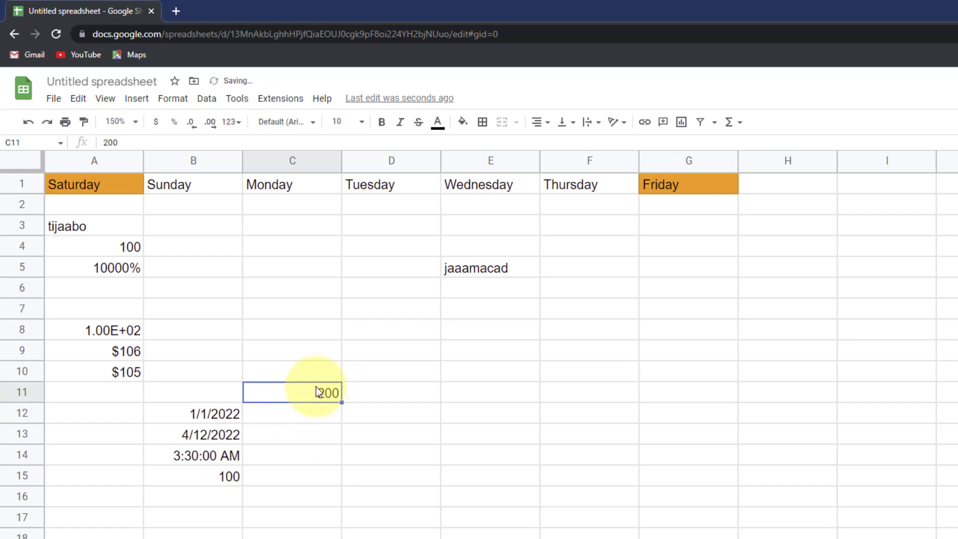
- Apply the custom Ethiopian Birr currency format to C11 so it reads Birr200.00
{"action": "left_click", "coordinate": [231, 121]}
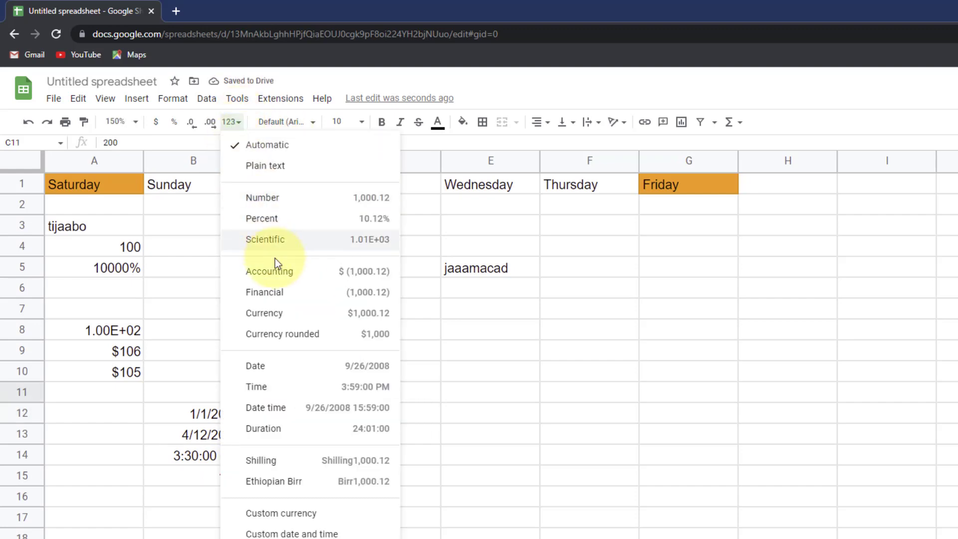
{"action": "left_click", "coordinate": [306, 513]}
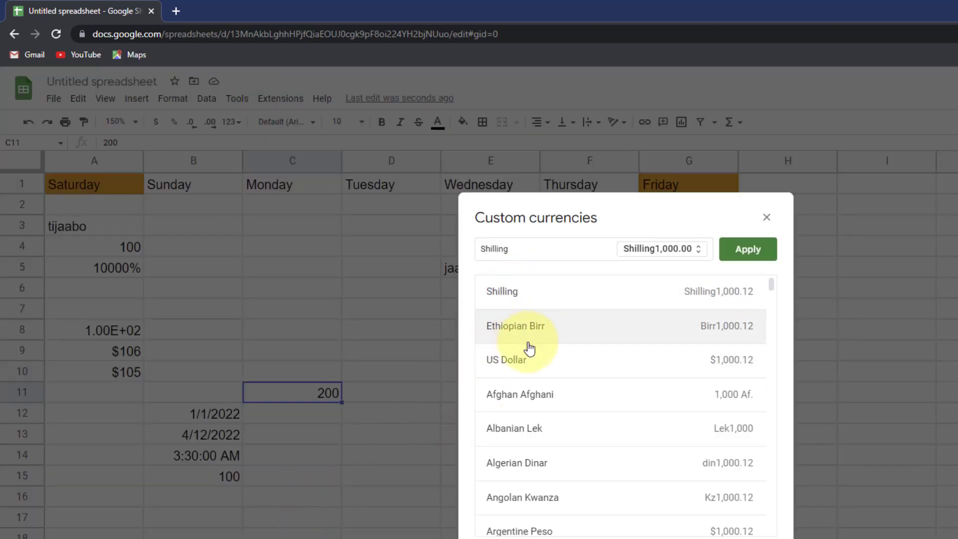
{"action": "scroll", "coordinate": [528, 346], "scroll_direction": "down", "scroll_amount": 9}
{"action": "scroll", "coordinate": [529, 324], "scroll_direction": "up", "scroll_amount": 10}
{"action": "left_click_drag", "start_coordinate": [550, 248], "coordinate": [439, 254]}
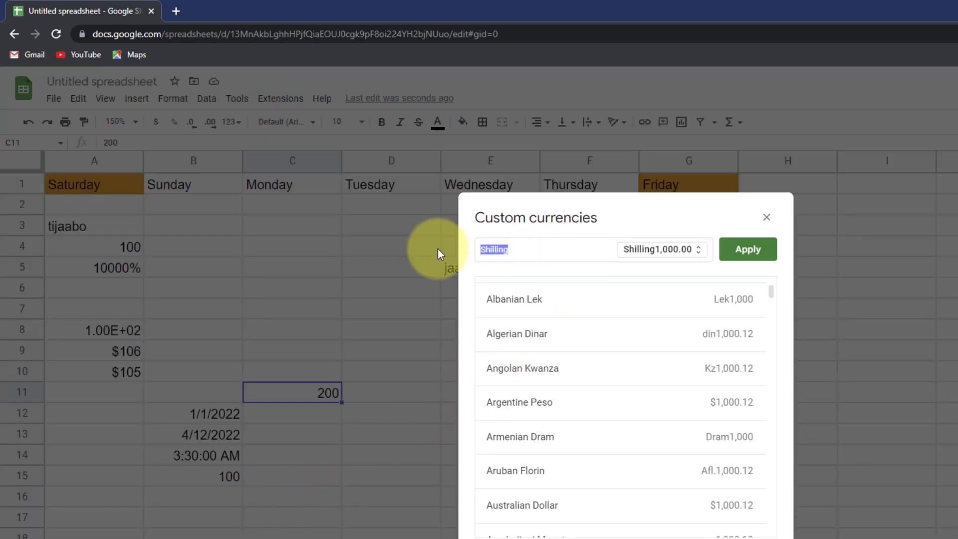
{"action": "key", "text": "BackSpace"}
{"action": "scroll", "coordinate": [547, 299], "scroll_direction": "up", "scroll_amount": 3}
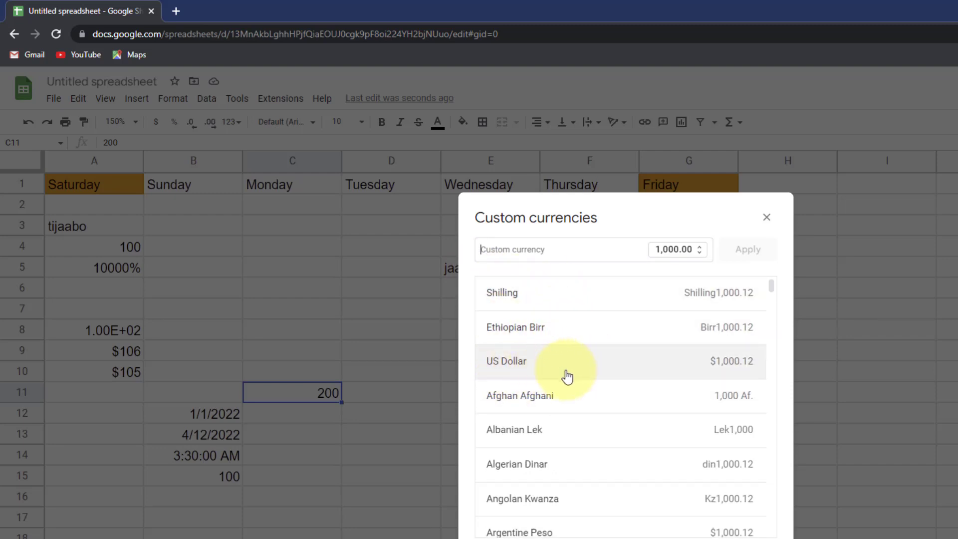
{"action": "scroll", "coordinate": [548, 419], "scroll_direction": "down", "scroll_amount": 2}
{"action": "scroll", "coordinate": [523, 414], "scroll_direction": "up", "scroll_amount": 2}
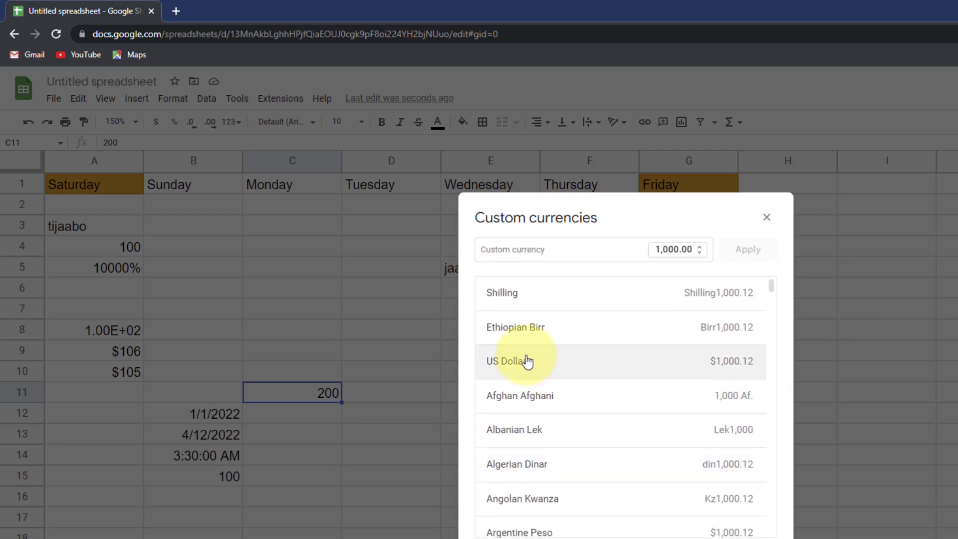
{"action": "left_click", "coordinate": [520, 323]}
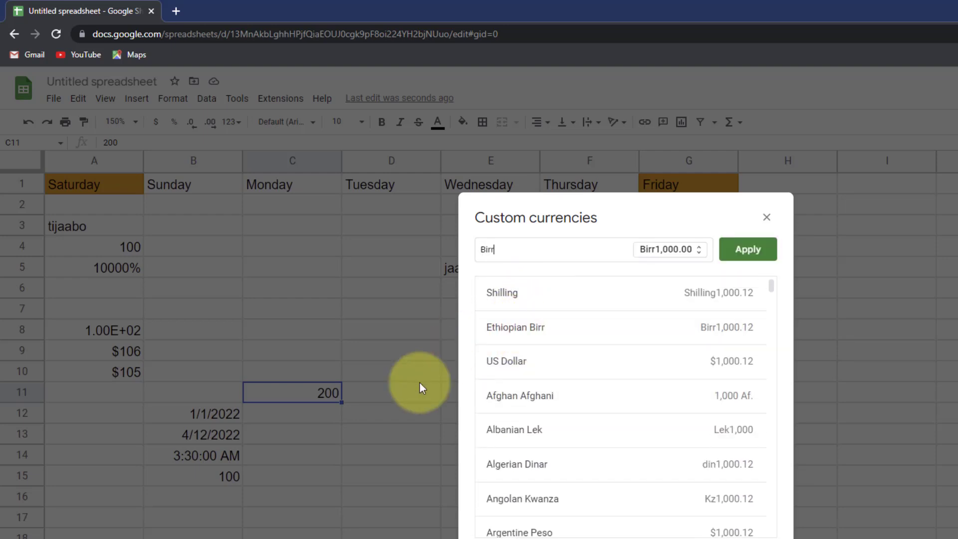
{"action": "left_click", "coordinate": [732, 249]}
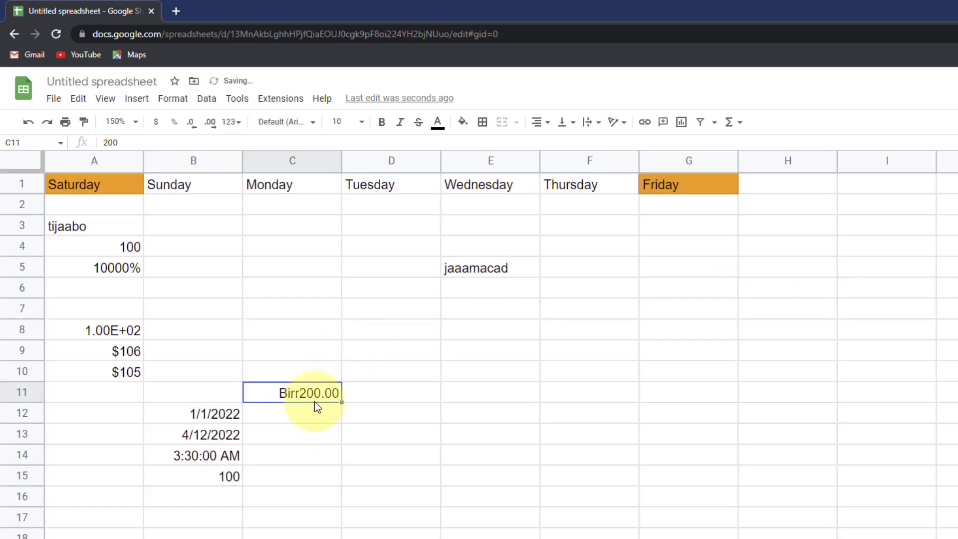
- Enter 300 in C12 and paint C11's Birr format onto it, showing Birr300.00
{"action": "left_click", "coordinate": [300, 414]}
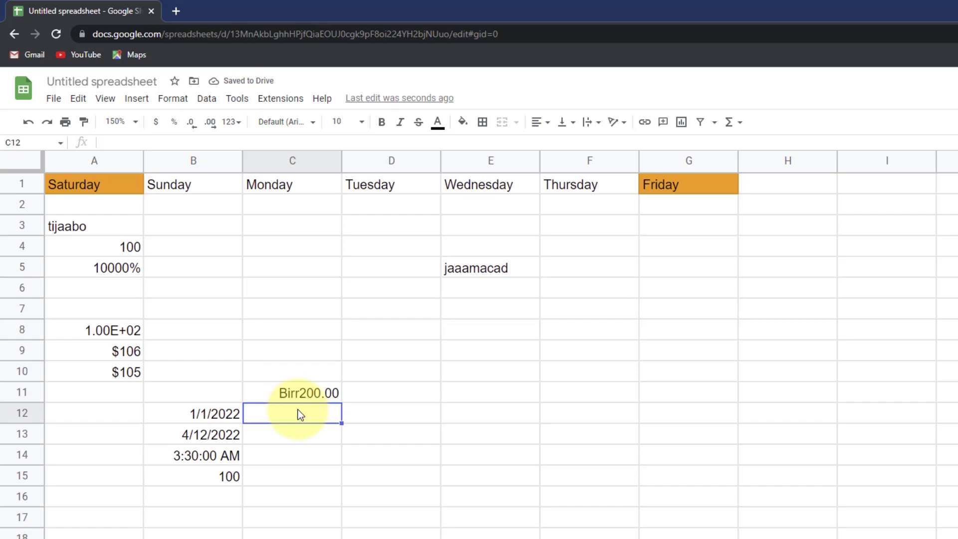
{"action": "type", "text": "300"}
{"action": "key", "text": "Return"}
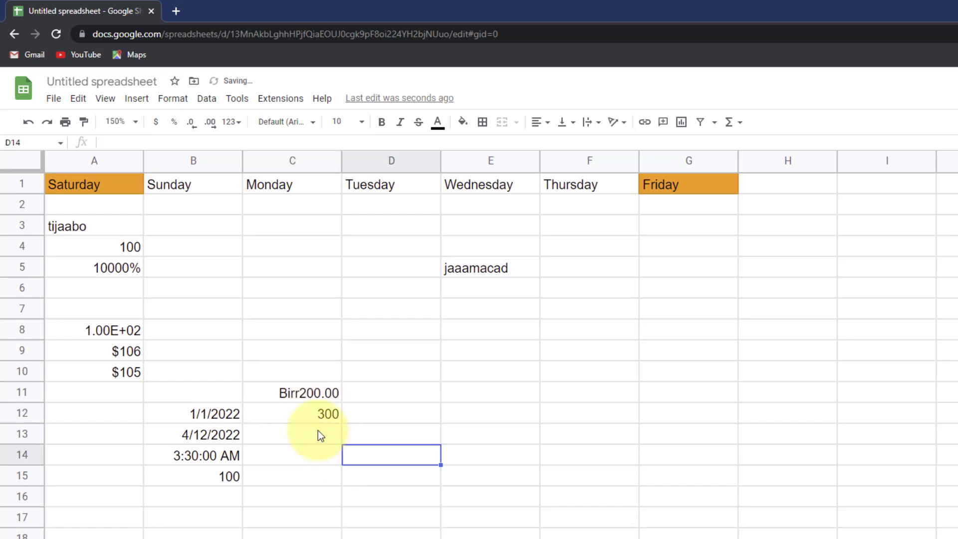
{"action": "left_click", "coordinate": [309, 394]}
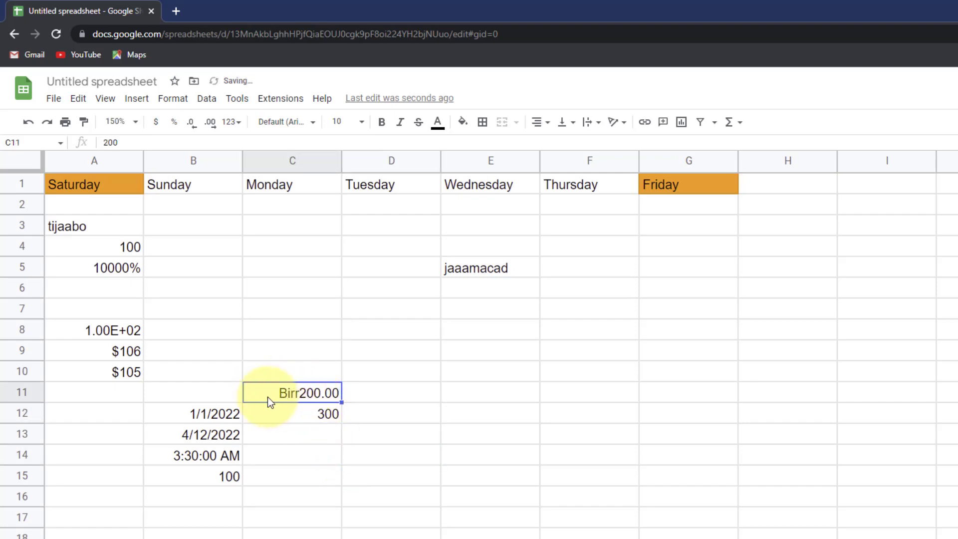
{"action": "left_click", "coordinate": [85, 125]}
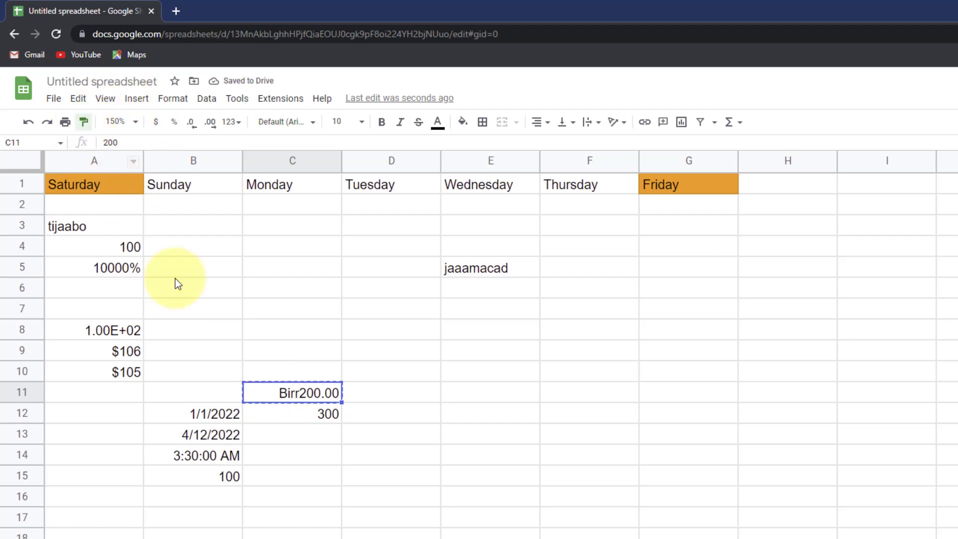
{"action": "left_click", "coordinate": [306, 414]}
{"action": "left_click", "coordinate": [295, 395]}
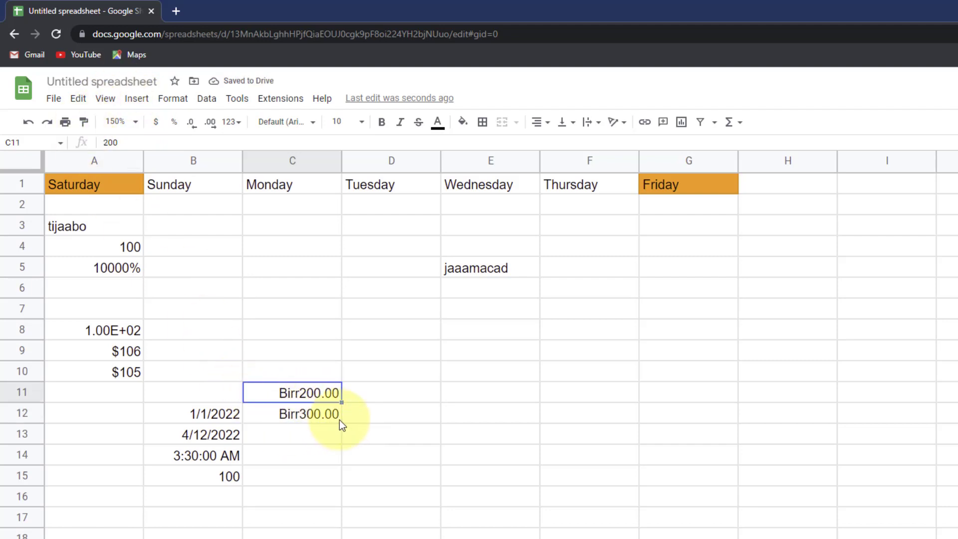
- Type the text Birr200.00 in D11 and Birr300.00 in D12
{"action": "left_click", "coordinate": [364, 389]}
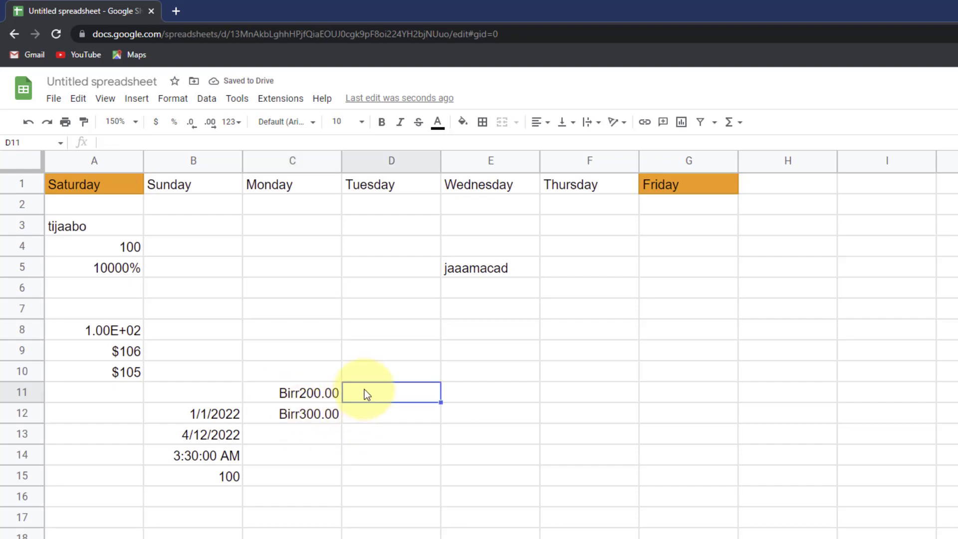
{"action": "type", "text": "Birr"}
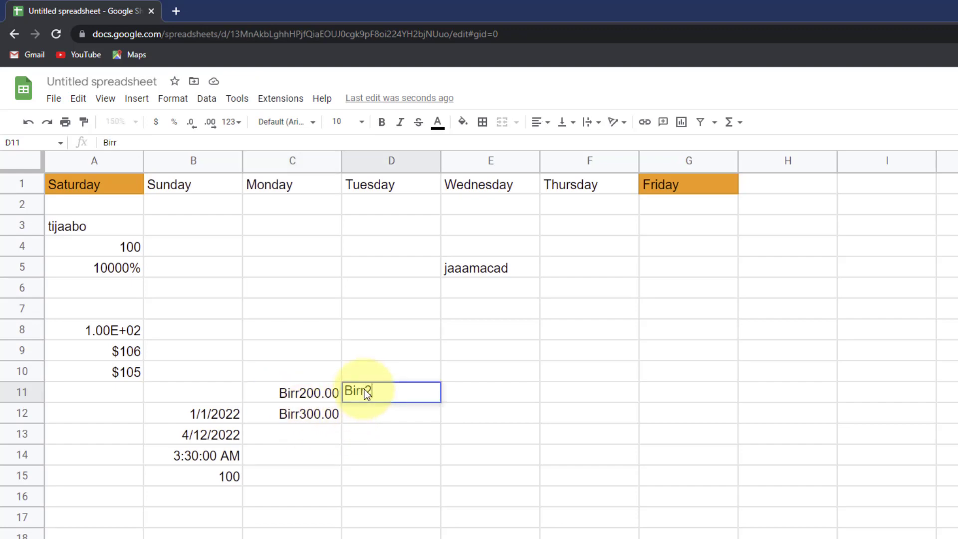
{"action": "type", "text": "200.00"}
{"action": "key", "text": "Return"}
{"action": "type", "text": "Bur"}
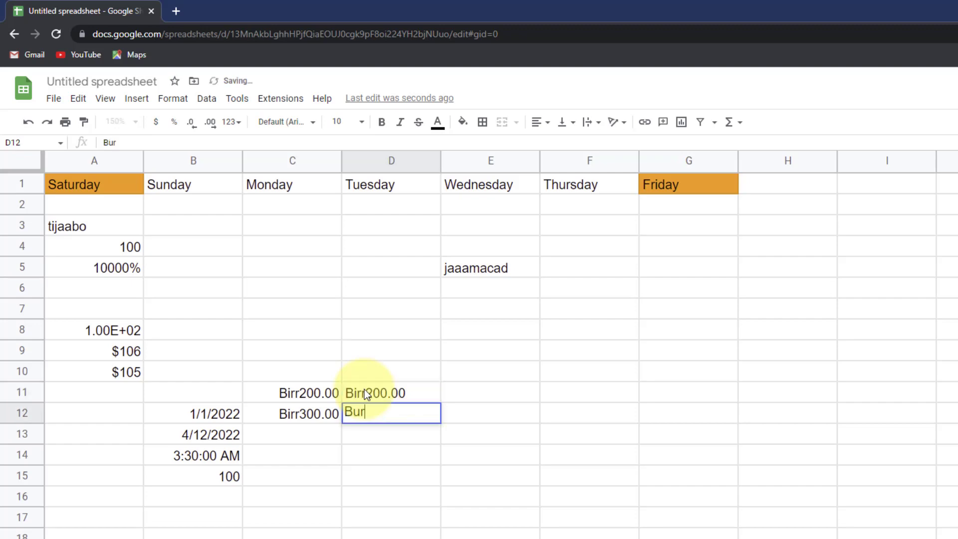
{"action": "key", "text": "BackSpace"}
{"action": "key", "text": "BackSpace"}
{"action": "type", "text": "ir40"}
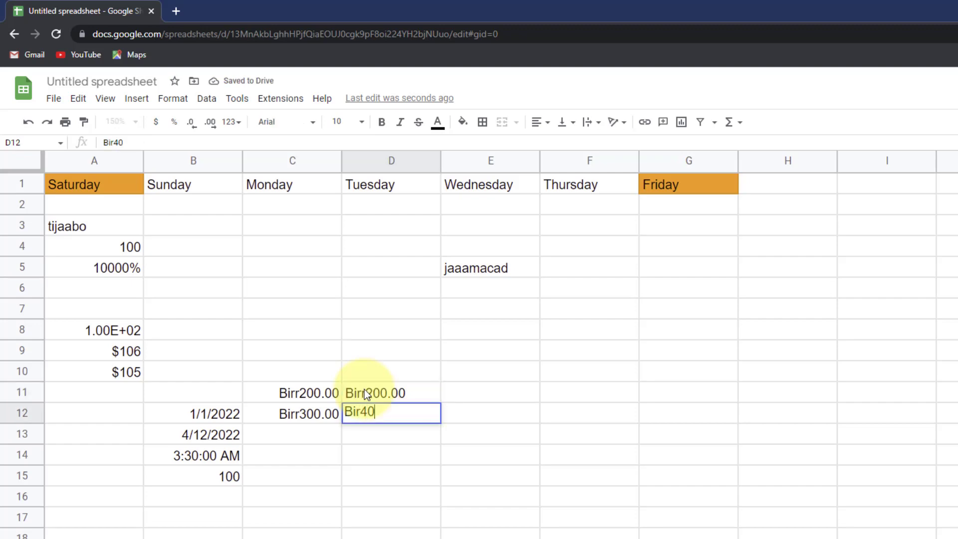
{"action": "key", "text": "BackSpace"}
{"action": "key", "text": "BackSpace"}
{"action": "type", "text": "r300.00"}
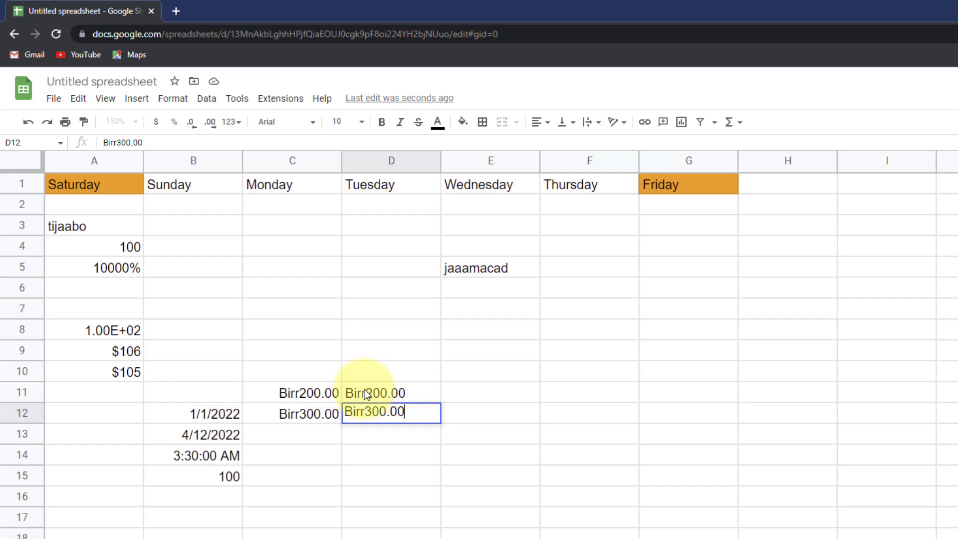
{"action": "left_click", "coordinate": [407, 475]}
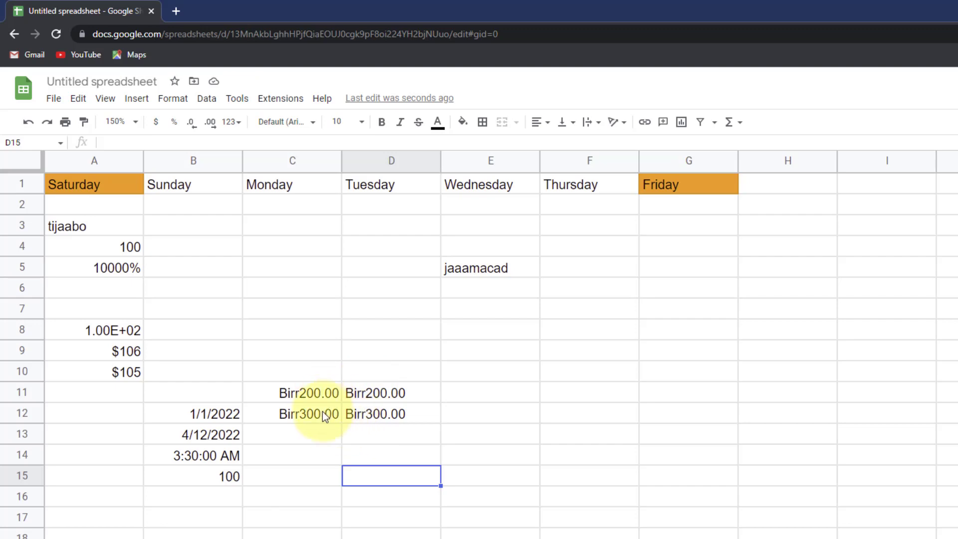
{"action": "left_click", "coordinate": [364, 394]}
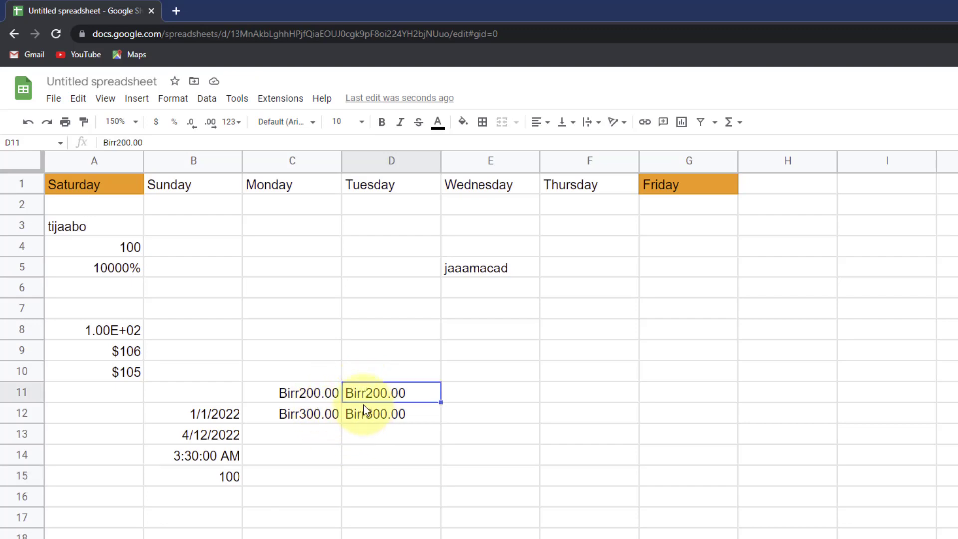
{"action": "left_click", "coordinate": [310, 391]}
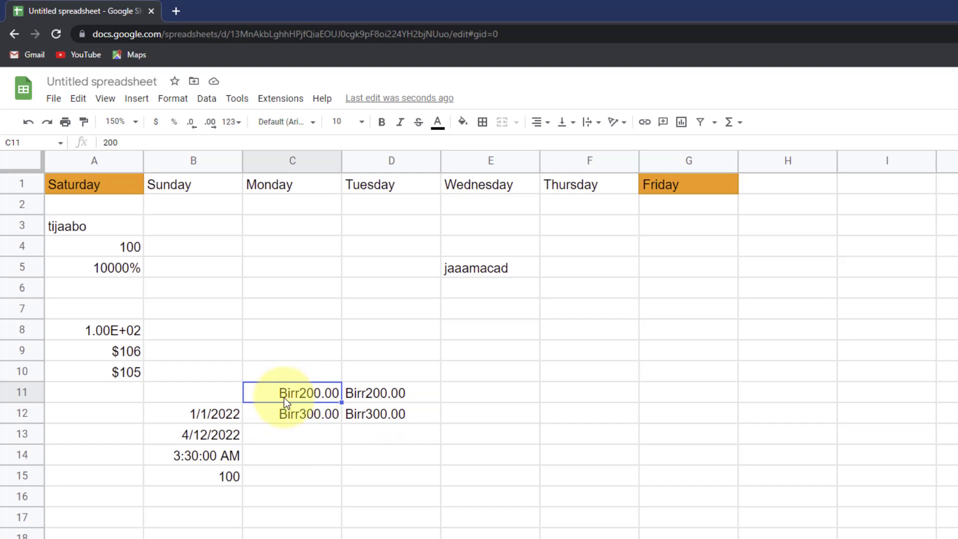
{"action": "left_click", "coordinate": [322, 436]}
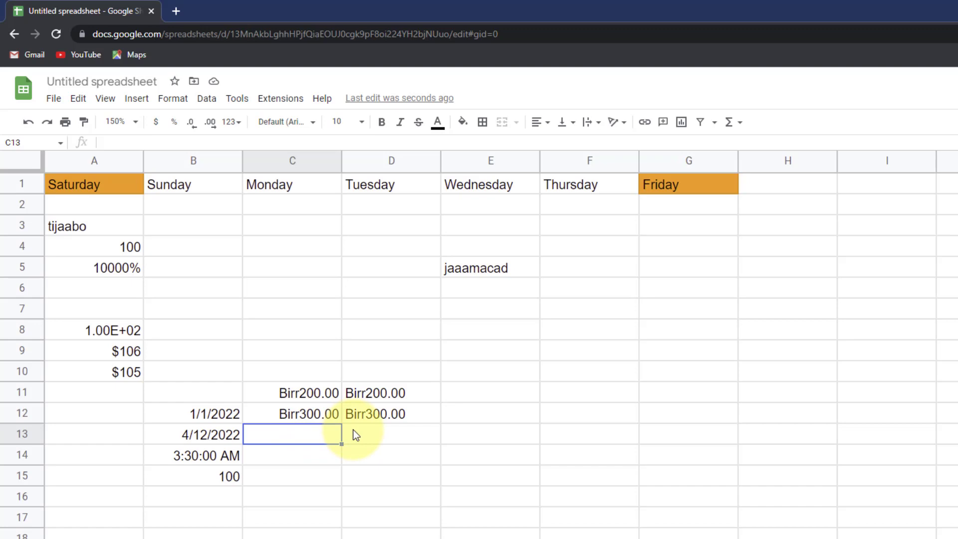
- Sum the Monday values in C13 with =C11+C12, giving Birr500.00
{"action": "type", "text": "="}
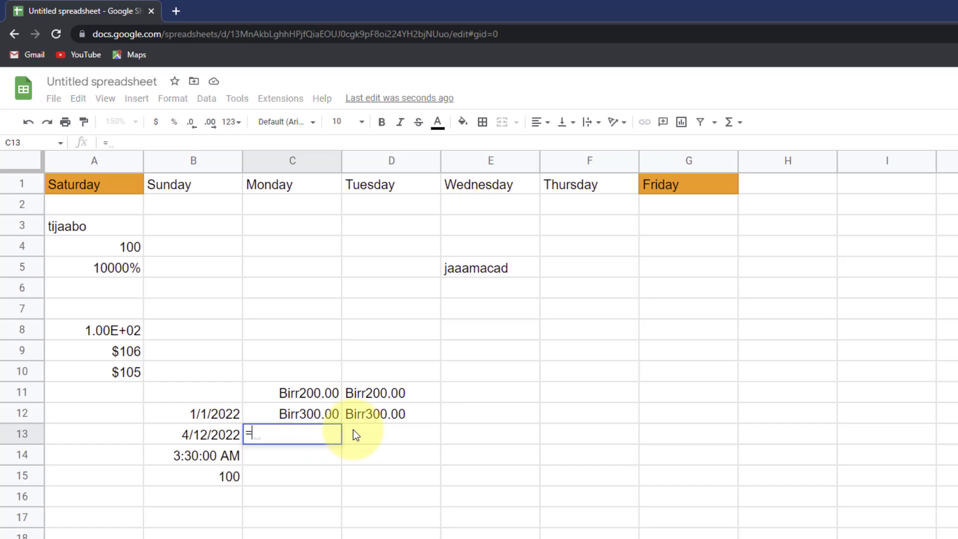
{"action": "left_click", "coordinate": [312, 394]}
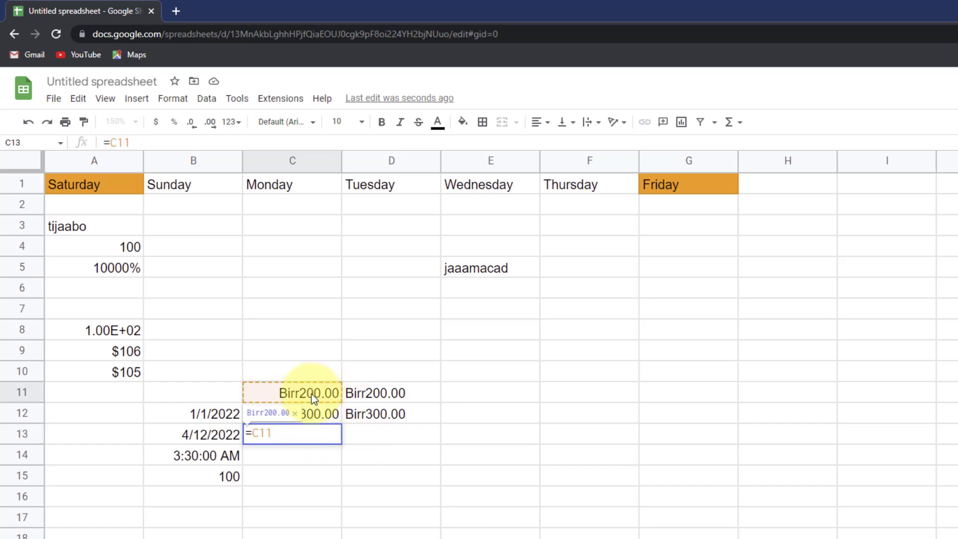
{"action": "left_click", "coordinate": [313, 431]}
{"action": "type", "text": "+"}
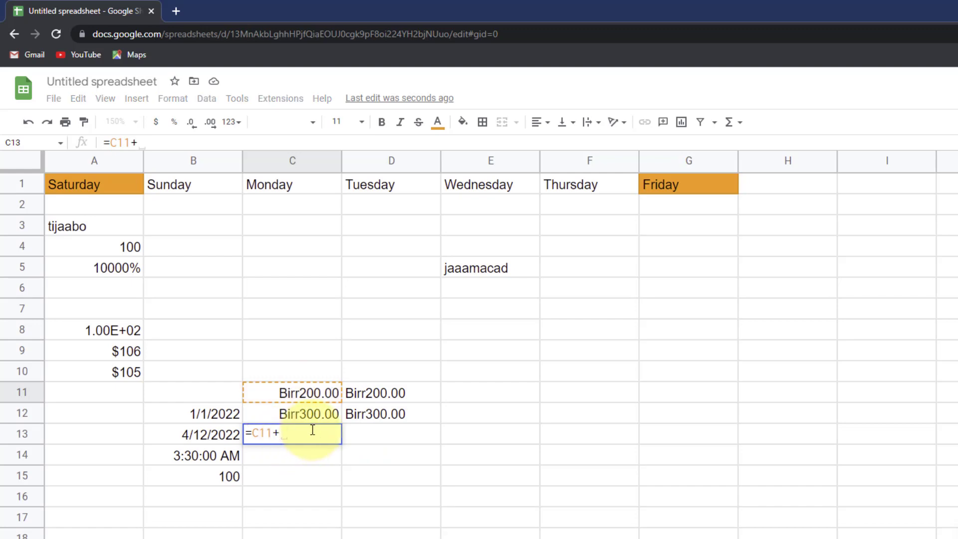
{"action": "left_click", "coordinate": [307, 412]}
{"action": "key", "text": "Return"}
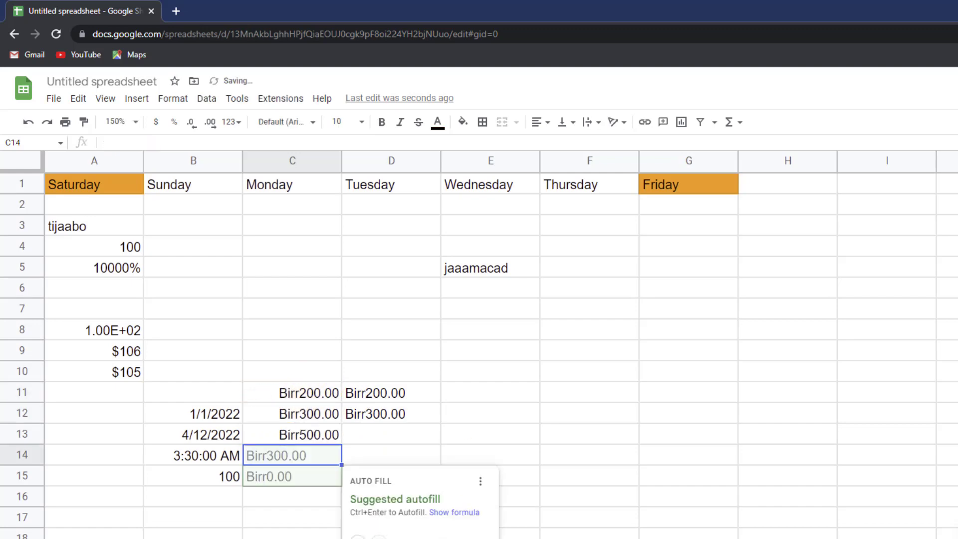
{"action": "left_click", "coordinate": [417, 412]}
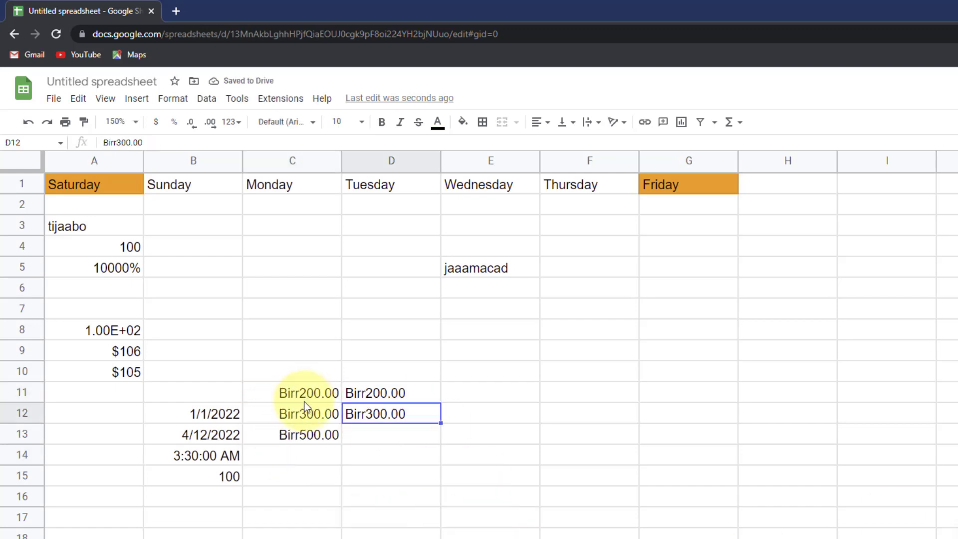
- Enter =D11+D12 in D13 for the Tuesday total, which returns #VALUE!
{"action": "left_click", "coordinate": [356, 435]}
{"action": "type", "text": "="}
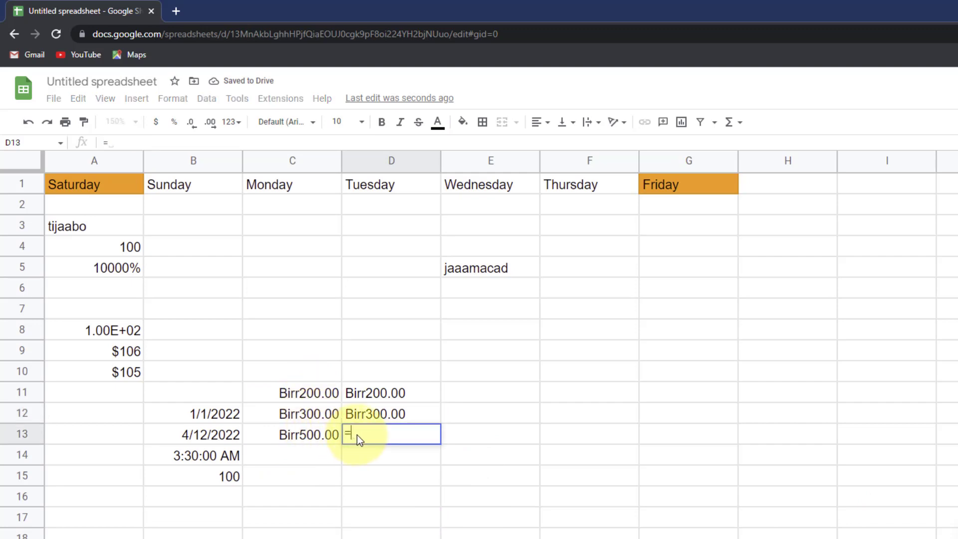
{"action": "left_click", "coordinate": [353, 397]}
{"action": "type", "text": "+"}
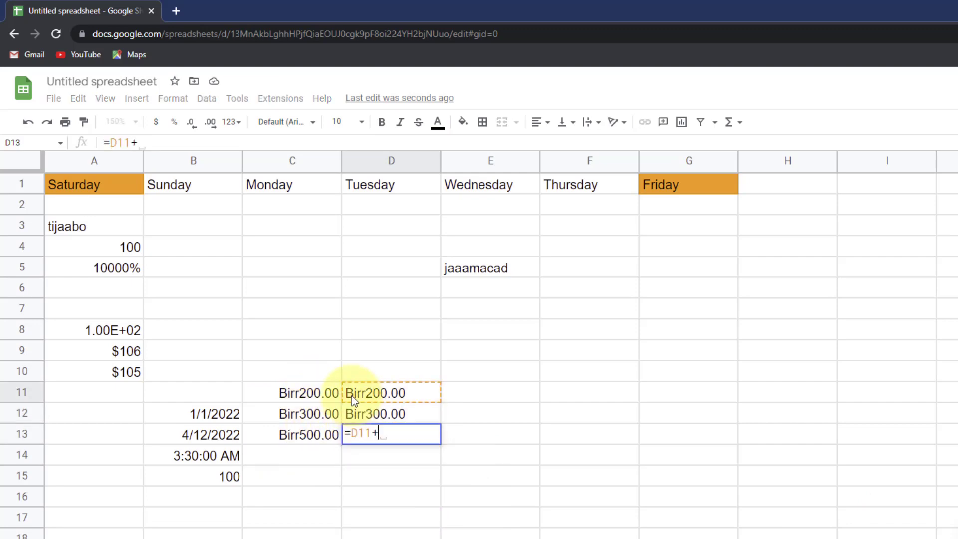
{"action": "left_click", "coordinate": [412, 410]}
{"action": "key", "text": "Return"}
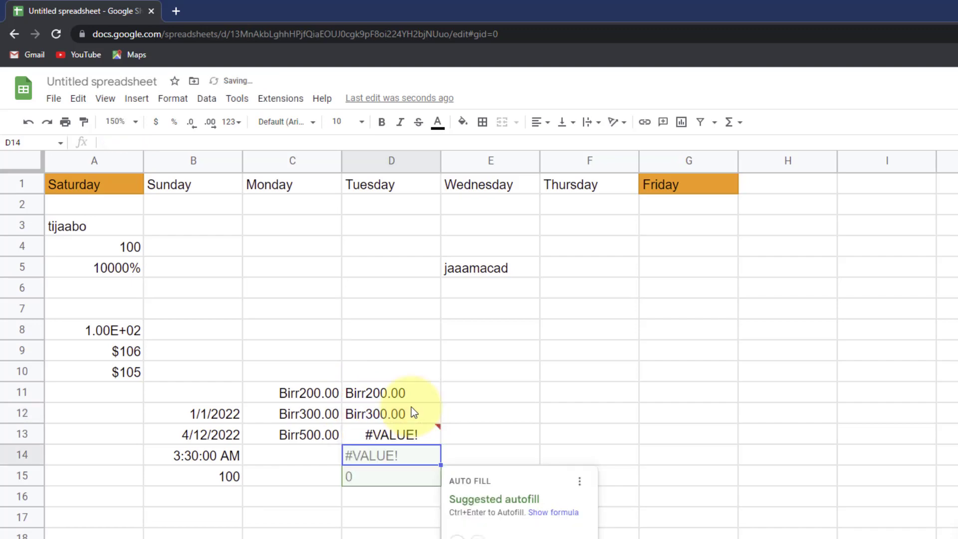
{"action": "left_click", "coordinate": [318, 477]}
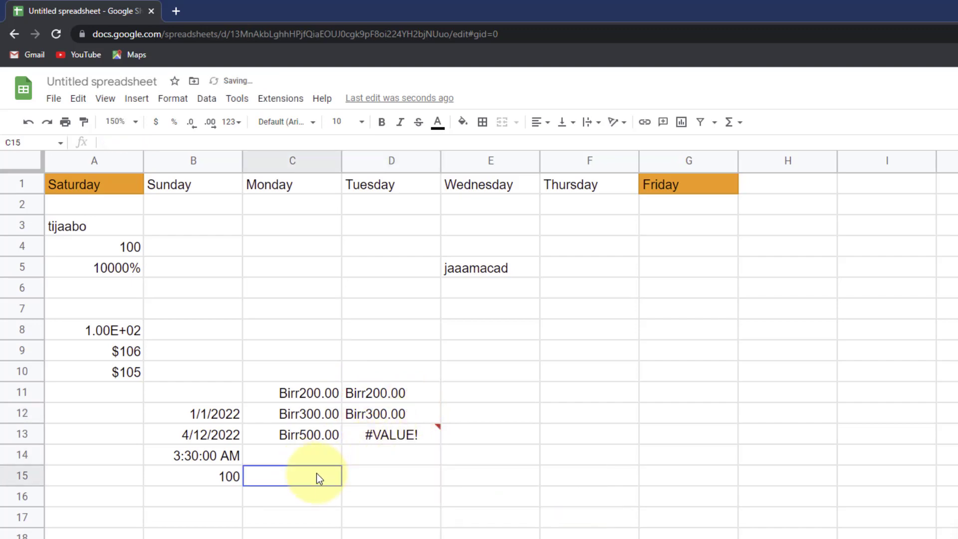
- Inspect the #VALUE! error and compare D11:D12's text with C11:C12's numbers
{"action": "left_click", "coordinate": [403, 433]}
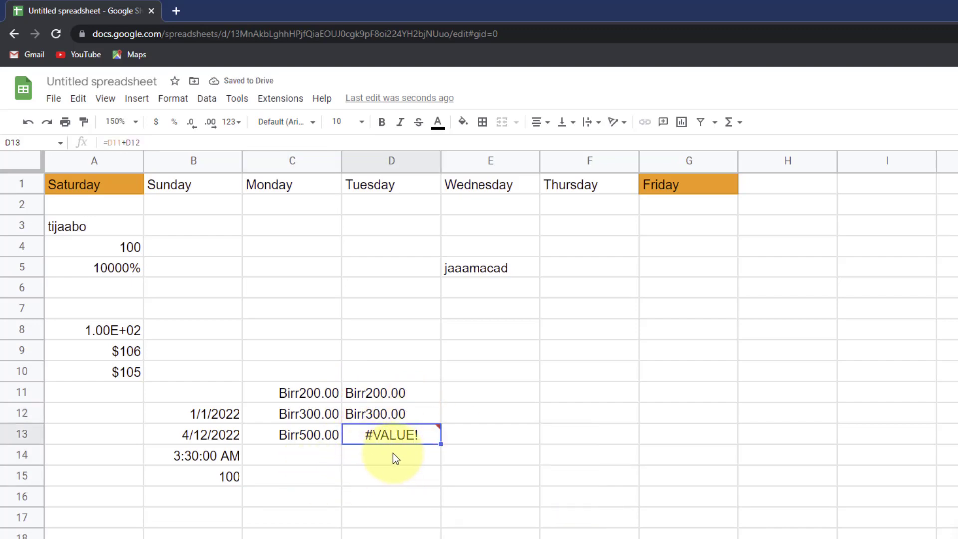
{"action": "left_click", "coordinate": [382, 377]}
{"action": "left_click", "coordinate": [379, 395]}
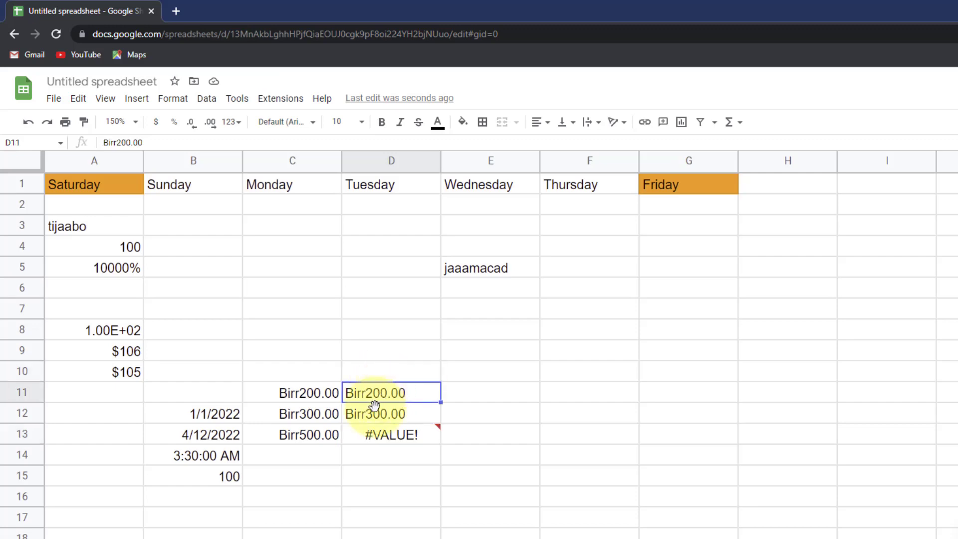
{"action": "left_click", "coordinate": [377, 414]}
{"action": "left_click", "coordinate": [313, 394]}
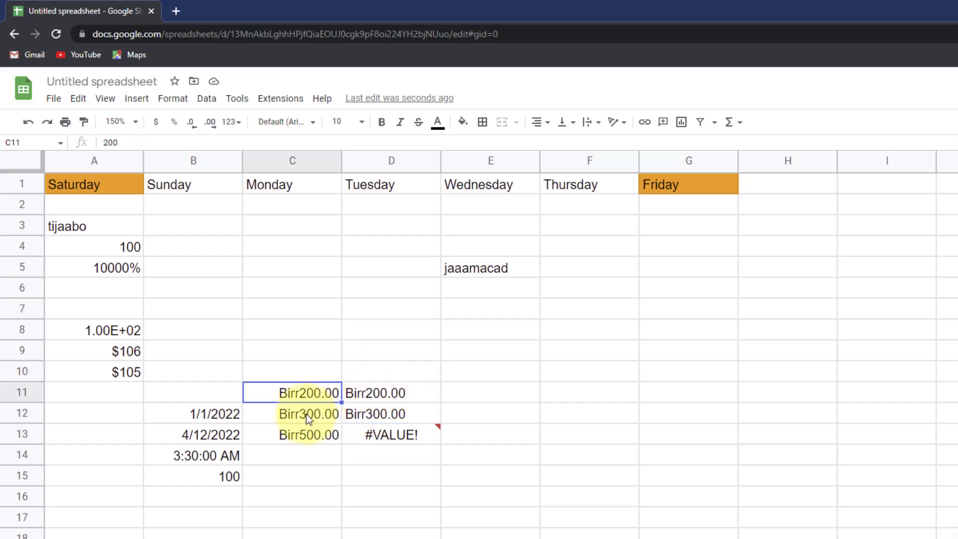
{"action": "left_click", "coordinate": [305, 413]}
{"action": "left_click", "coordinate": [284, 398]}
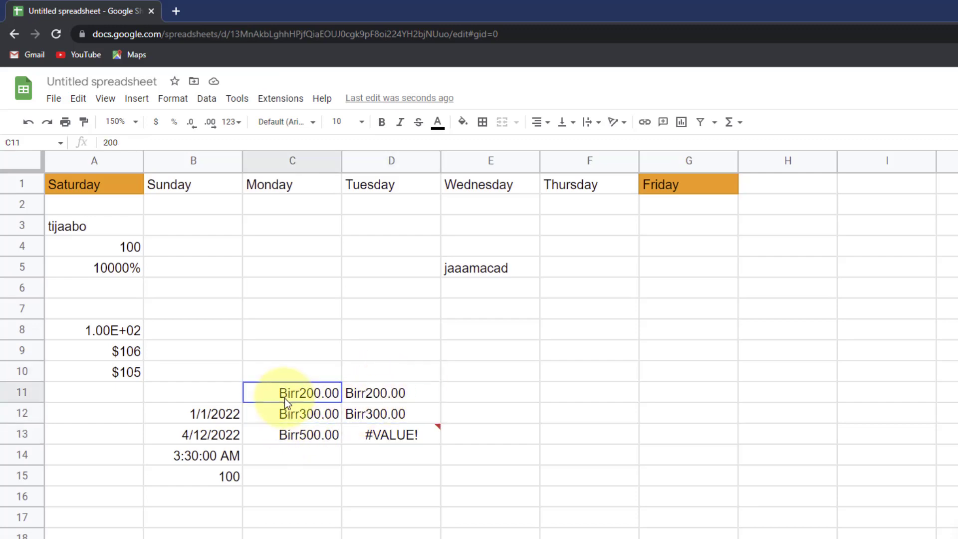
{"action": "left_click", "coordinate": [514, 336]}
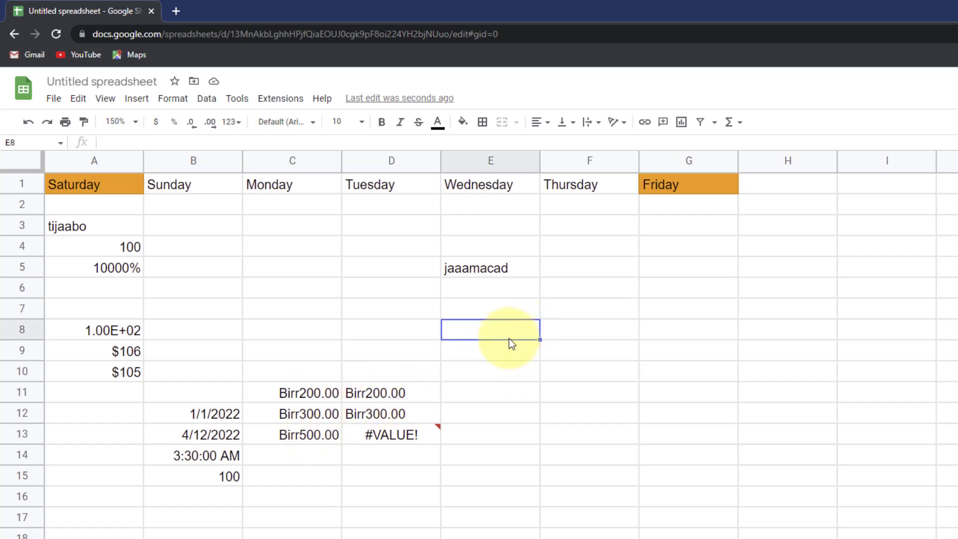
- Enter 100 in E8 and 200 in E9
{"action": "type", "text": "100"}
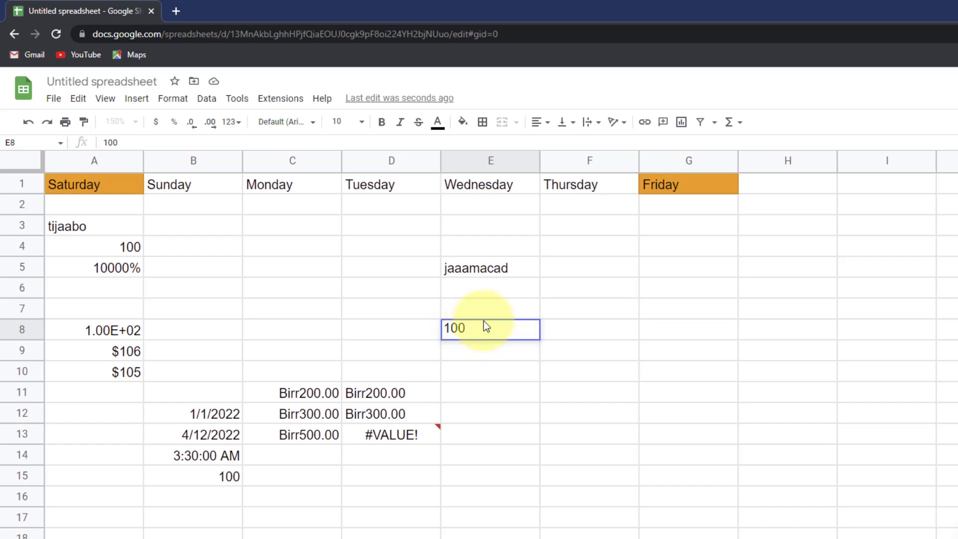
{"action": "key", "text": "Return"}
{"action": "type", "text": "200"}
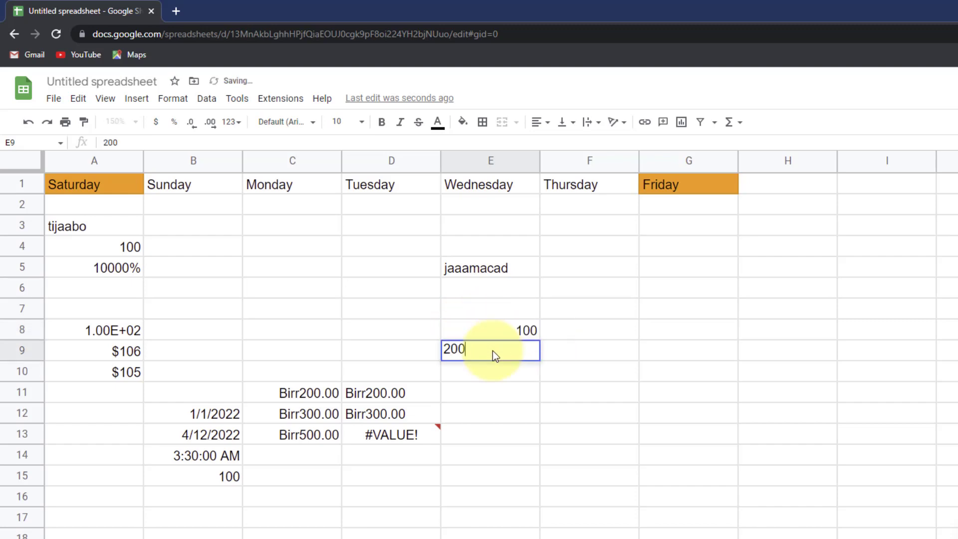
{"action": "left_click", "coordinate": [537, 333]}
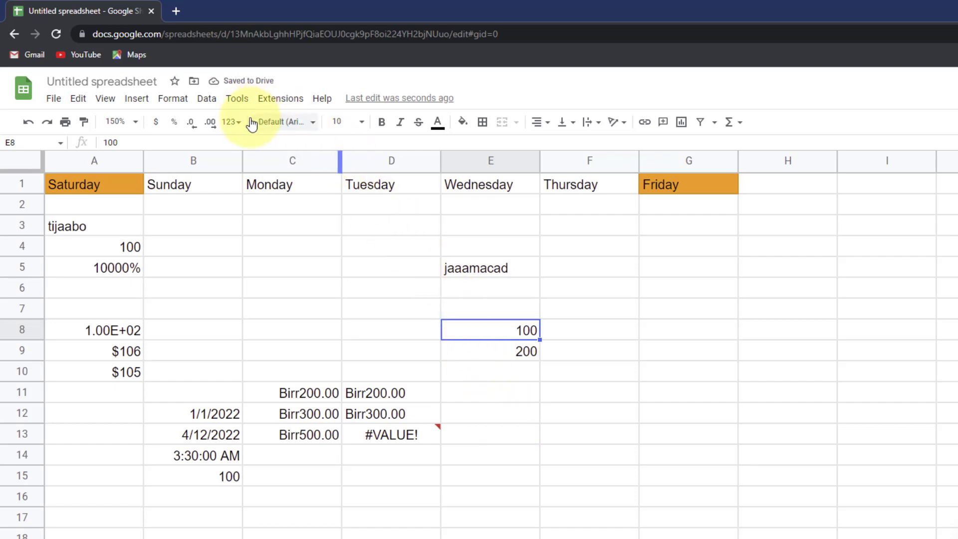
- Apply a custom Shillings currency format to E8
{"action": "left_click", "coordinate": [231, 122]}
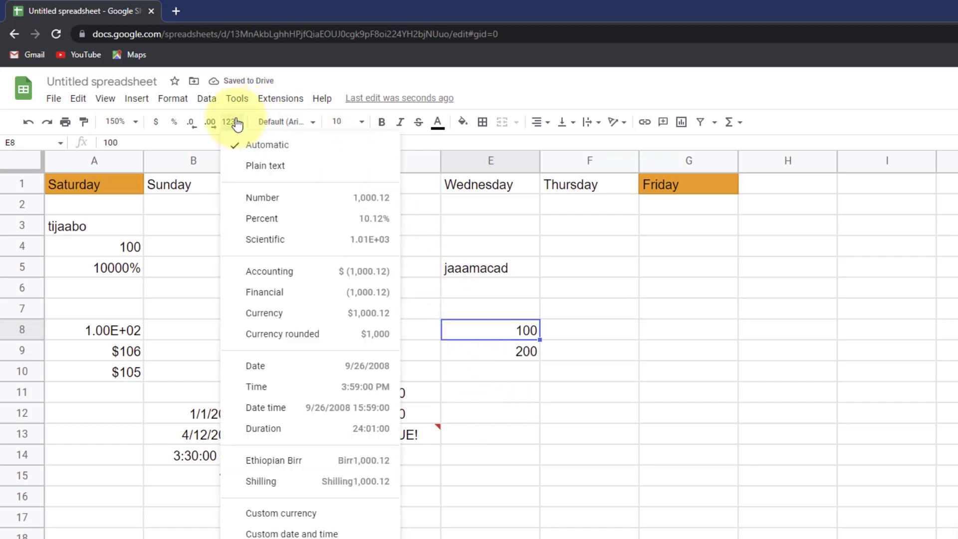
{"action": "left_click", "coordinate": [309, 514]}
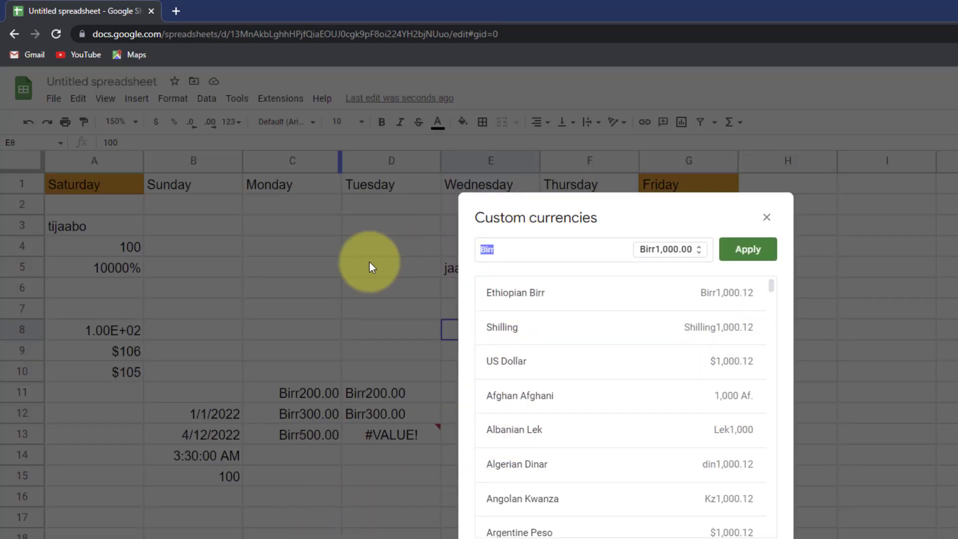
{"action": "type", "text": "Shilling"}
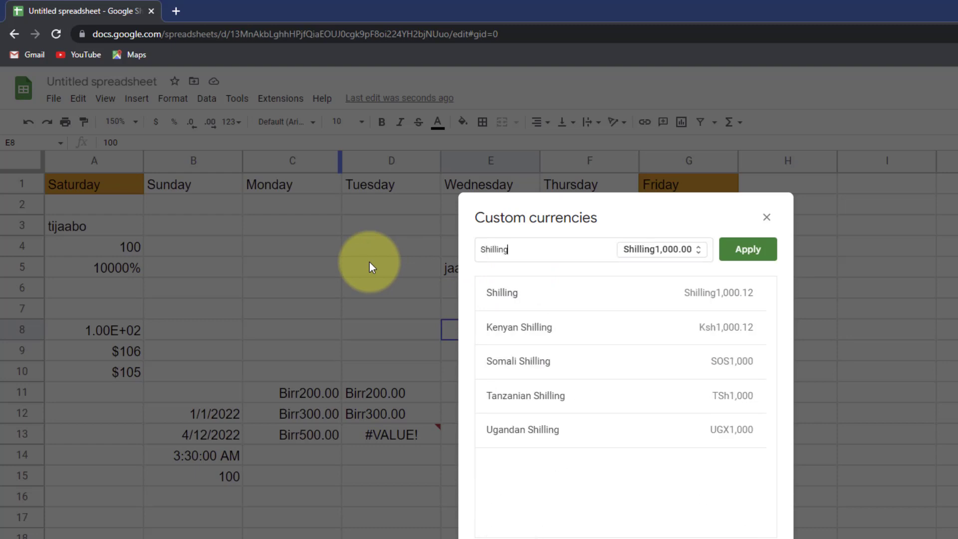
{"action": "type", "text": "s"}
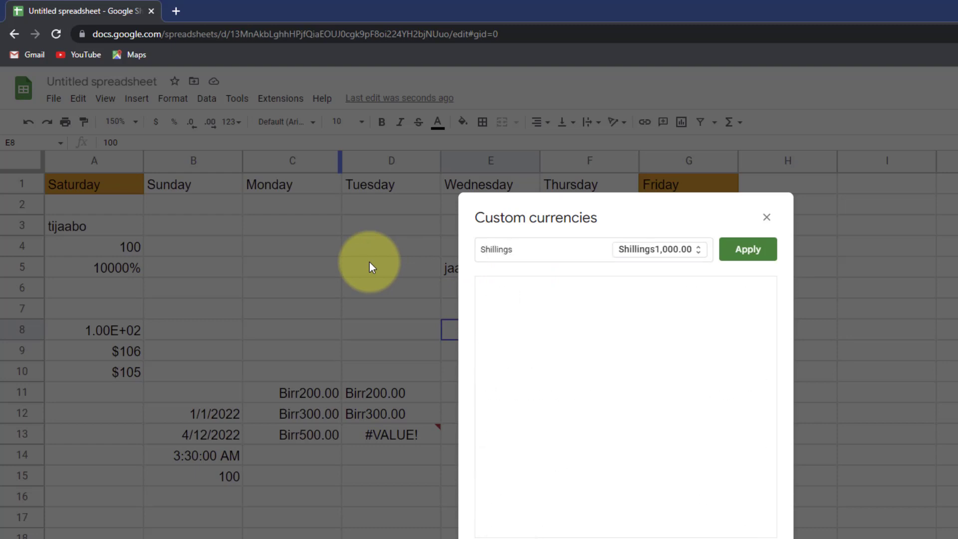
{"action": "left_click", "coordinate": [739, 251]}
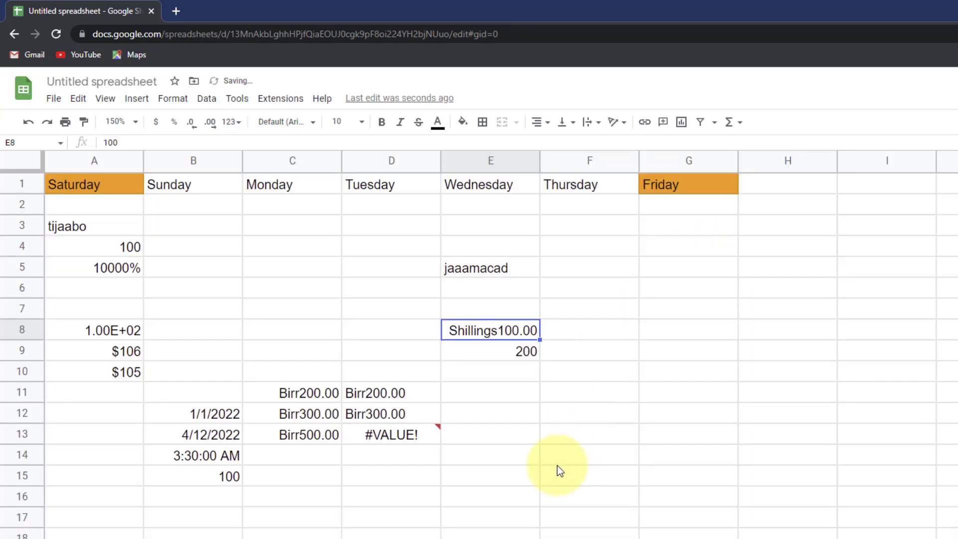
- Paint E8's Shillings format onto E9 so it shows Shillings200.00
{"action": "left_click", "coordinate": [534, 352]}
{"action": "left_click", "coordinate": [484, 332]}
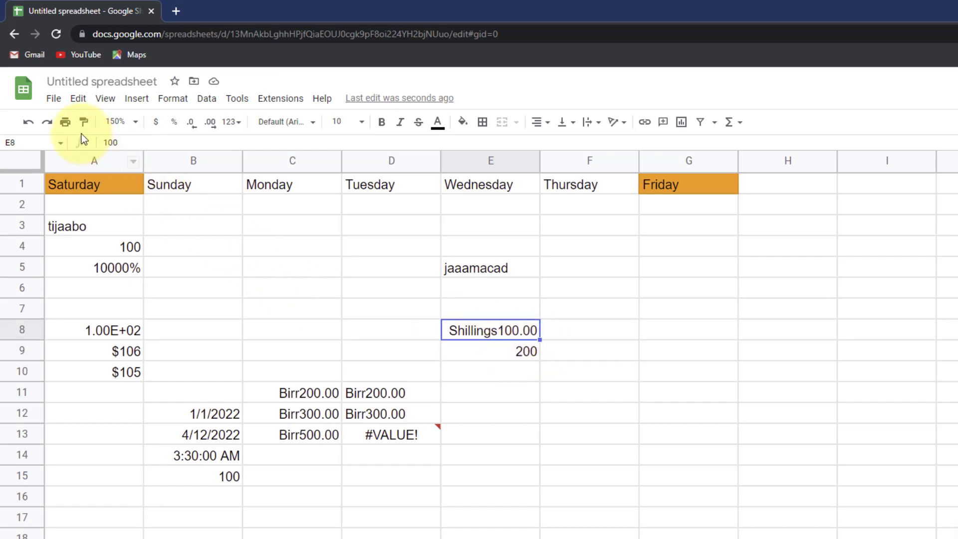
{"action": "left_click", "coordinate": [84, 122]}
{"action": "left_click", "coordinate": [486, 351]}
{"action": "left_click", "coordinate": [496, 379]}
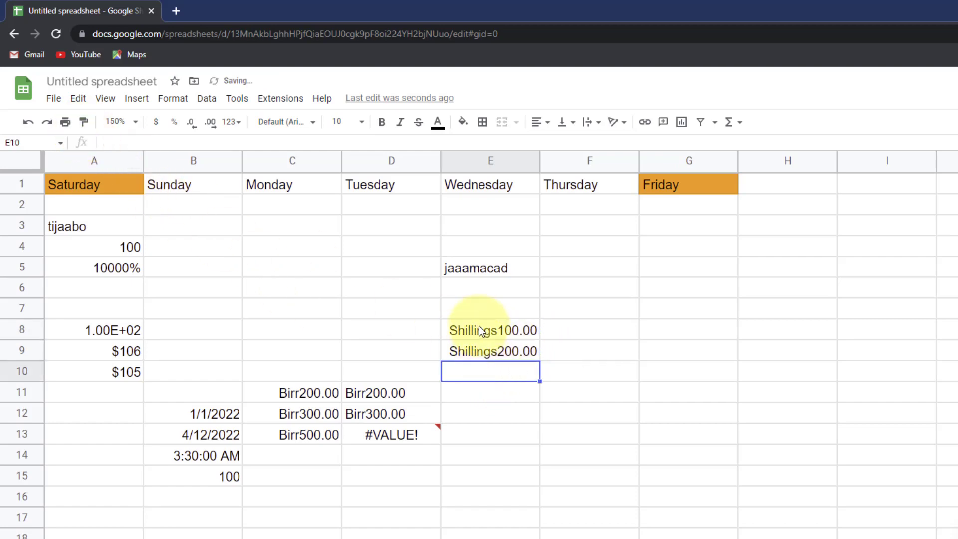
{"action": "left_click_drag", "start_coordinate": [479, 325], "coordinate": [488, 371]}
{"action": "left_click", "coordinate": [486, 350]}
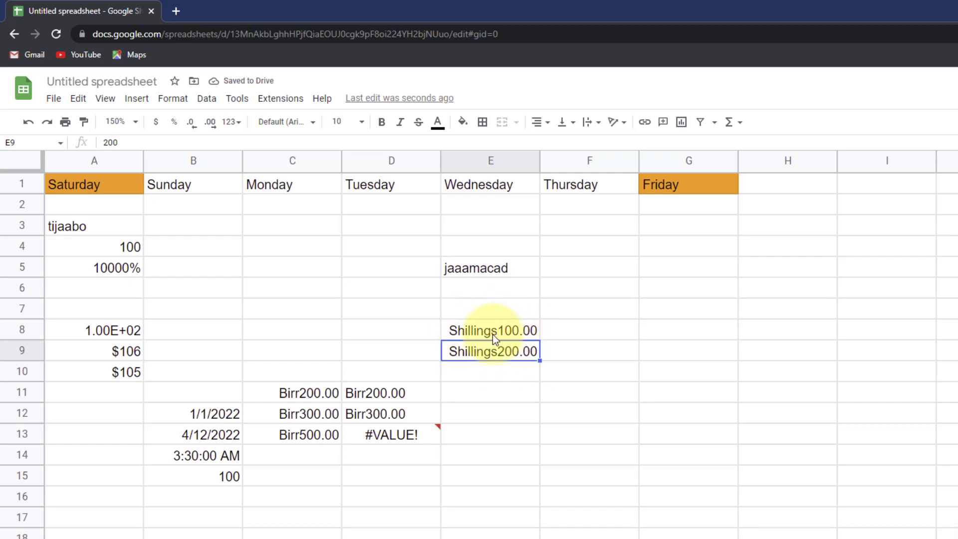
{"action": "left_click", "coordinate": [478, 328]}
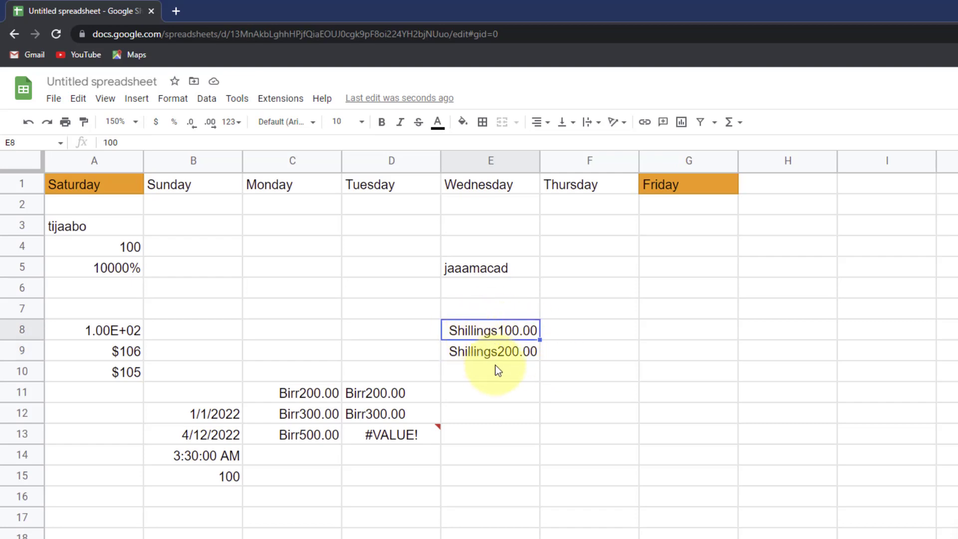
{"action": "left_click", "coordinate": [489, 349]}
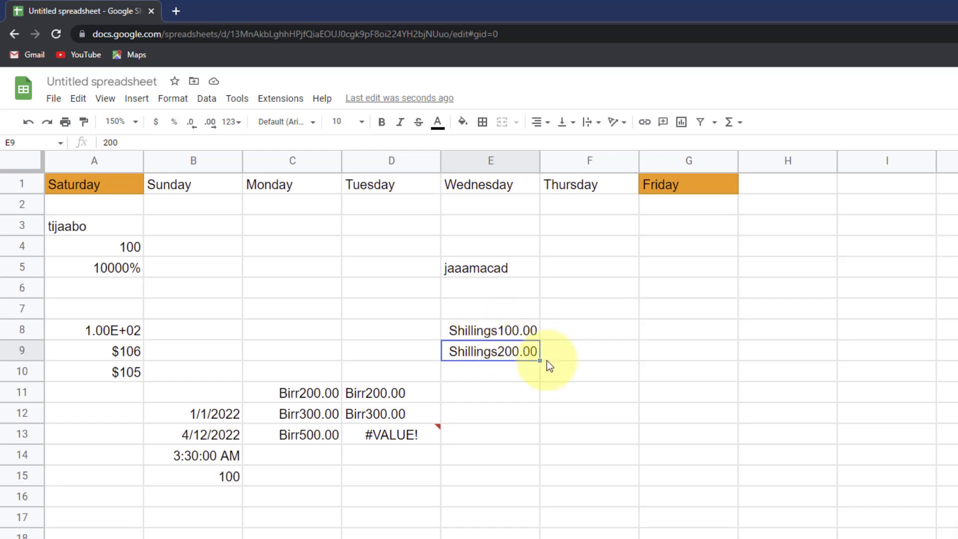
{"action": "left_click", "coordinate": [481, 331]}
{"action": "left_click", "coordinate": [230, 123]}
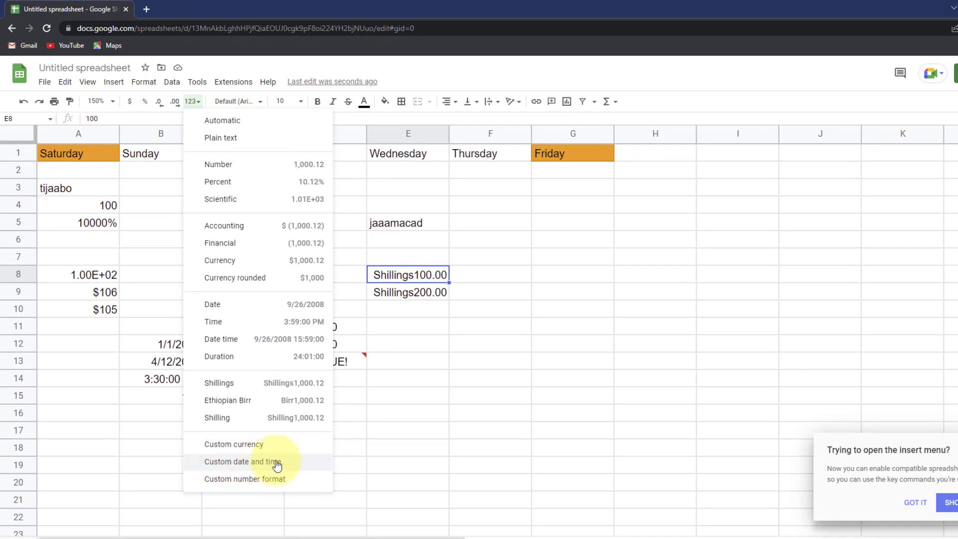
- Enter the date 1 July 2022 in B18
{"action": "left_click", "coordinate": [286, 466]}
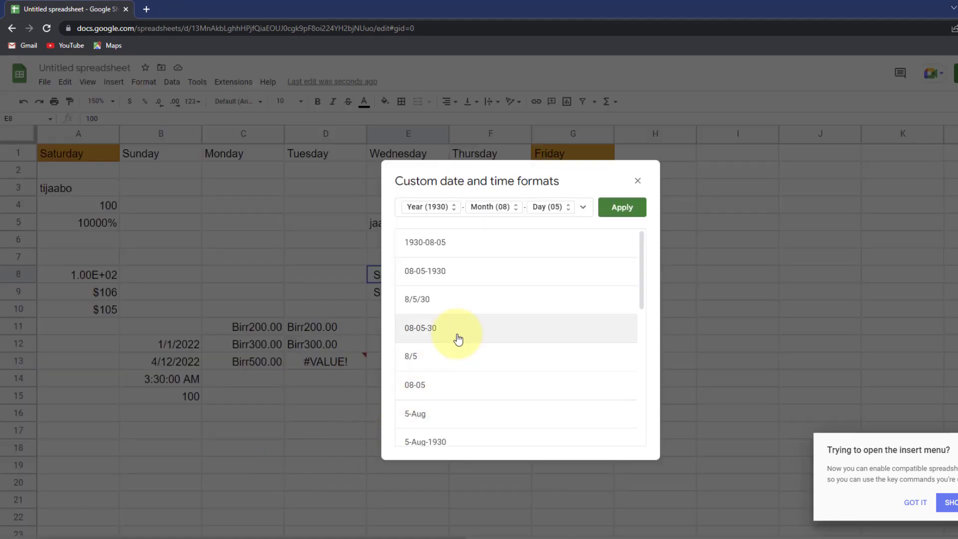
{"action": "scroll", "coordinate": [469, 282], "scroll_direction": "down", "scroll_amount": 1}
{"action": "scroll", "coordinate": [462, 297], "scroll_direction": "down", "scroll_amount": 2}
{"action": "scroll", "coordinate": [452, 338], "scroll_direction": "up", "scroll_amount": 1}
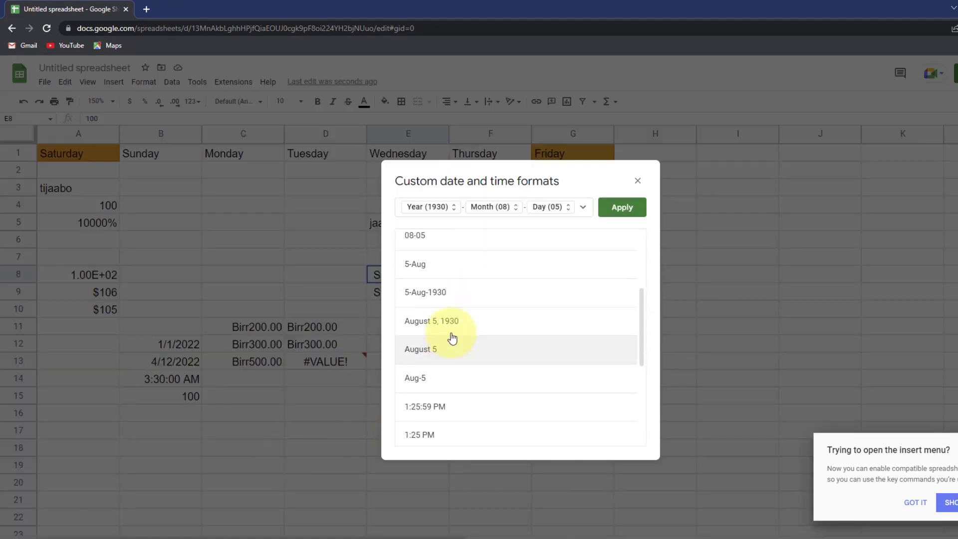
{"action": "left_click", "coordinate": [640, 181]}
{"action": "left_click", "coordinate": [148, 445]}
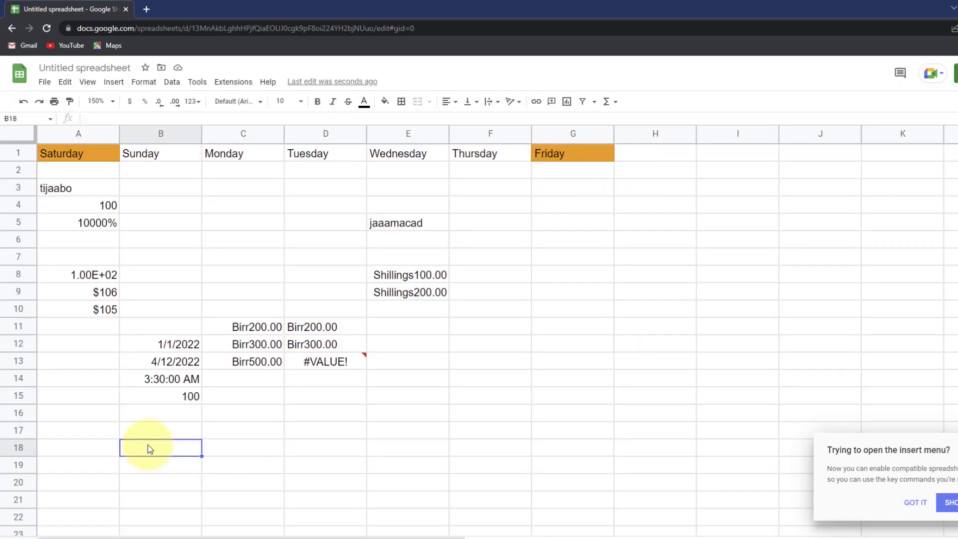
{"action": "type", "text": "1 july 2022"}
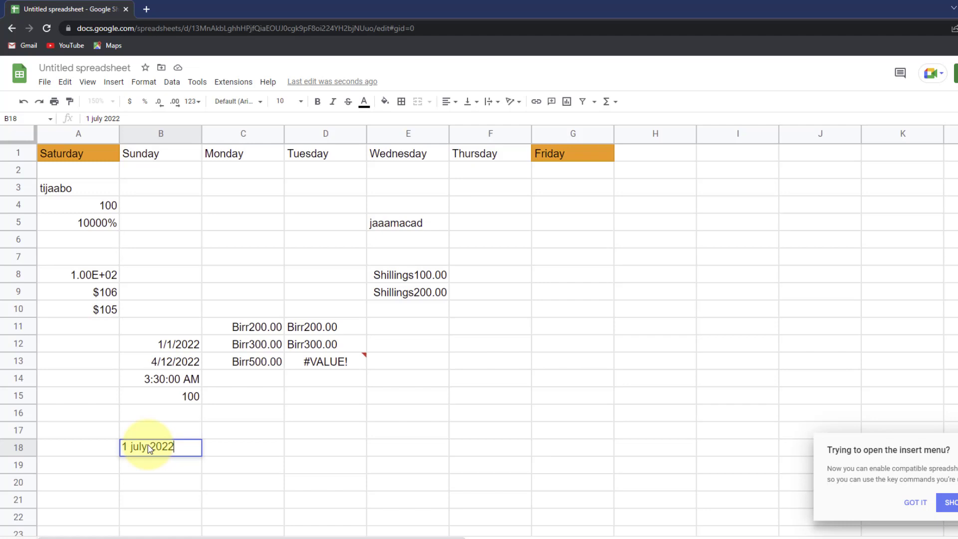
{"action": "left_click", "coordinate": [160, 482]}
- Format B18 as a date, then in the long custom format Friday, July 1, 2022
{"action": "left_click", "coordinate": [156, 450]}
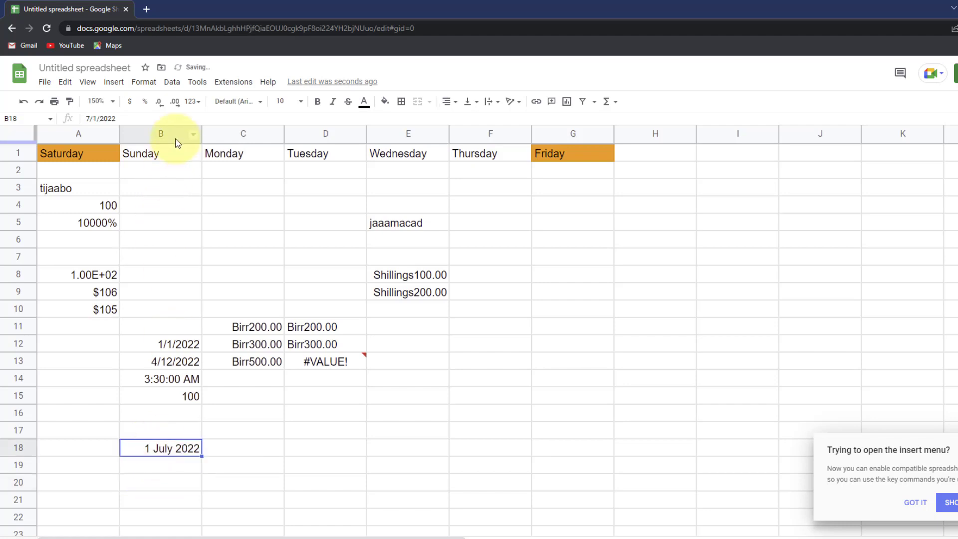
{"action": "left_click", "coordinate": [193, 101]}
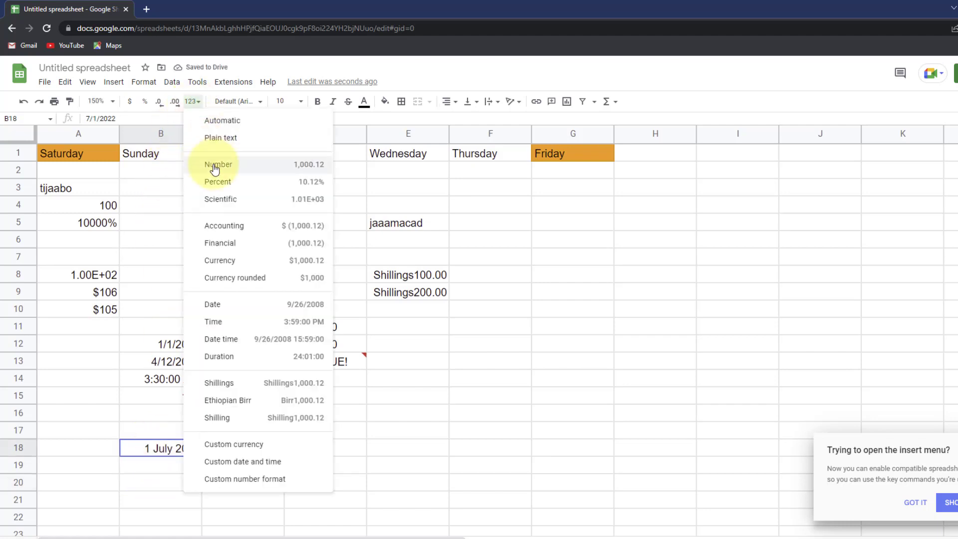
{"action": "left_click", "coordinate": [236, 306]}
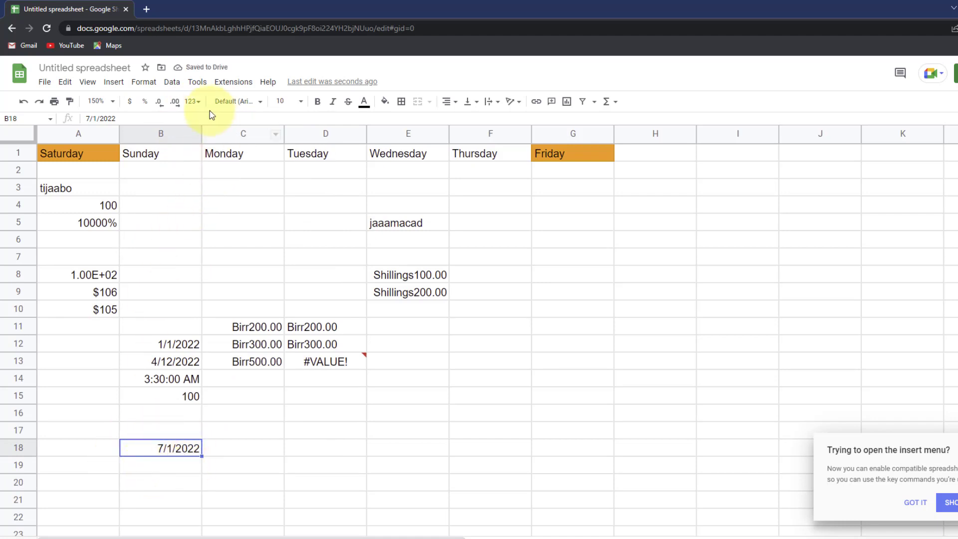
{"action": "left_click", "coordinate": [193, 102]}
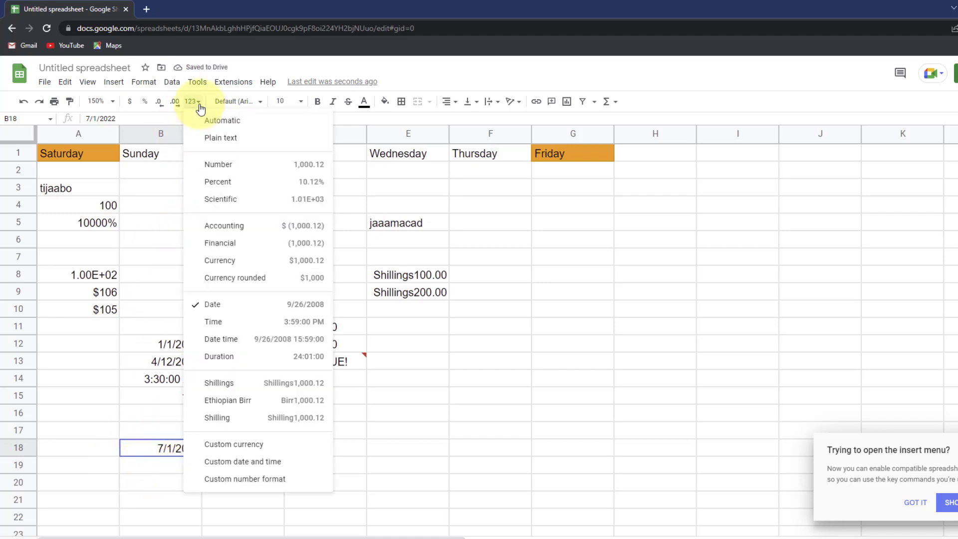
{"action": "left_click", "coordinate": [268, 461]}
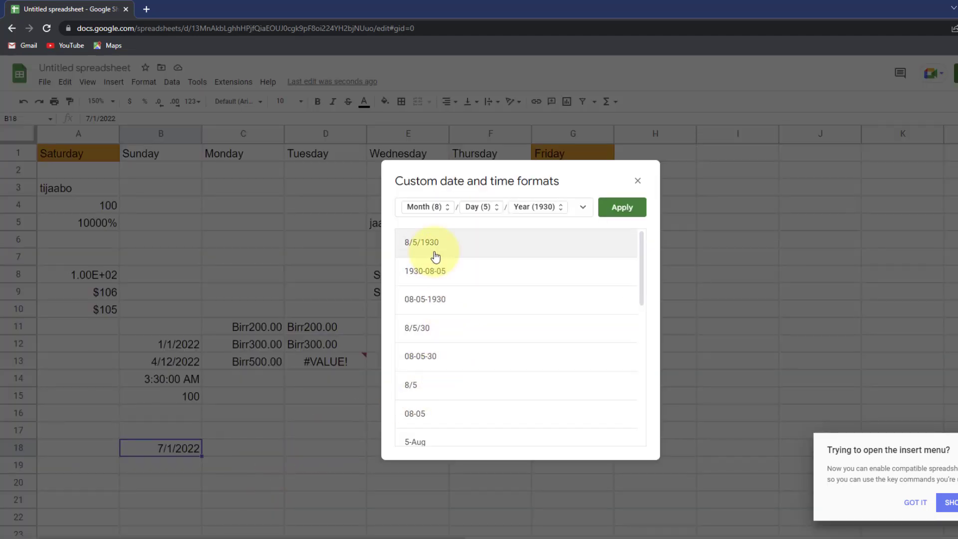
{"action": "scroll", "coordinate": [435, 265], "scroll_direction": "down", "scroll_amount": 5}
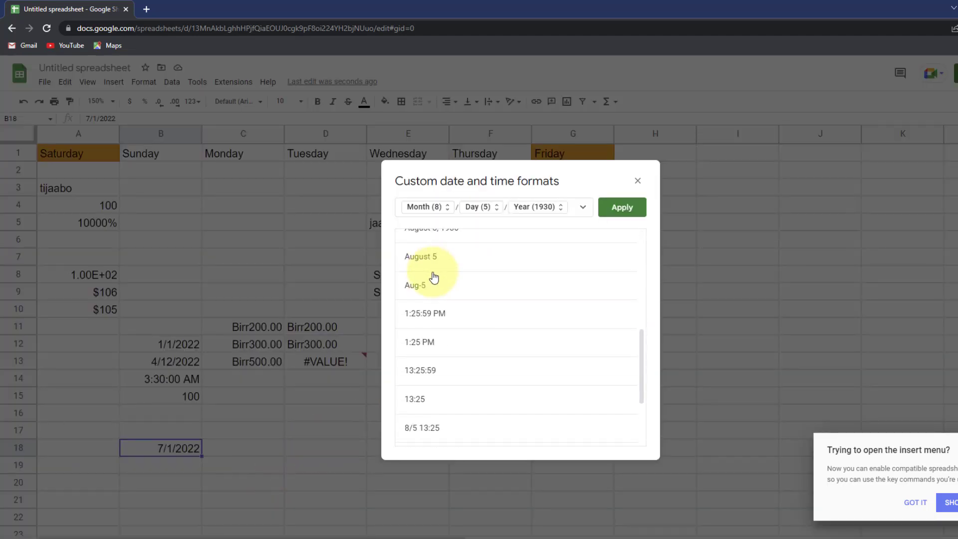
{"action": "scroll", "coordinate": [434, 277], "scroll_direction": "down", "scroll_amount": 3}
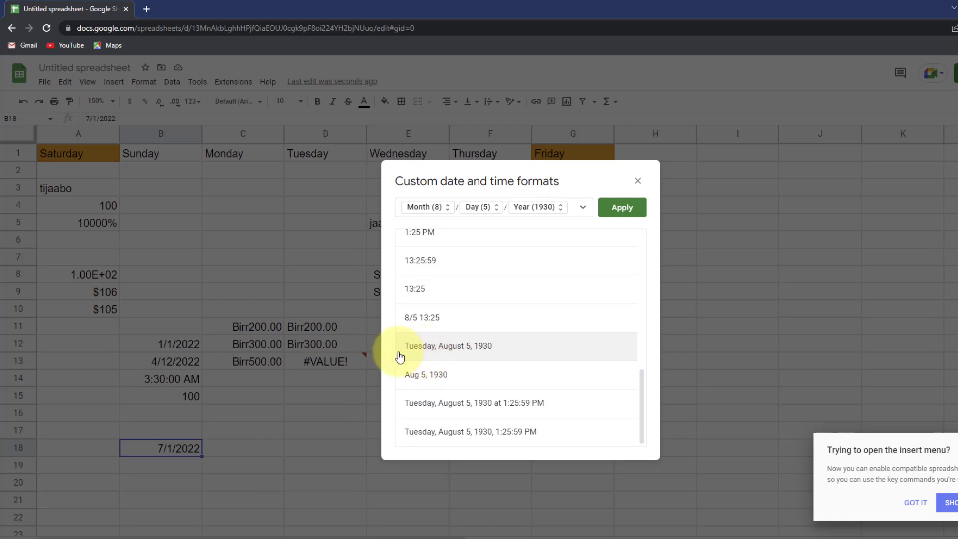
{"action": "left_click", "coordinate": [465, 352]}
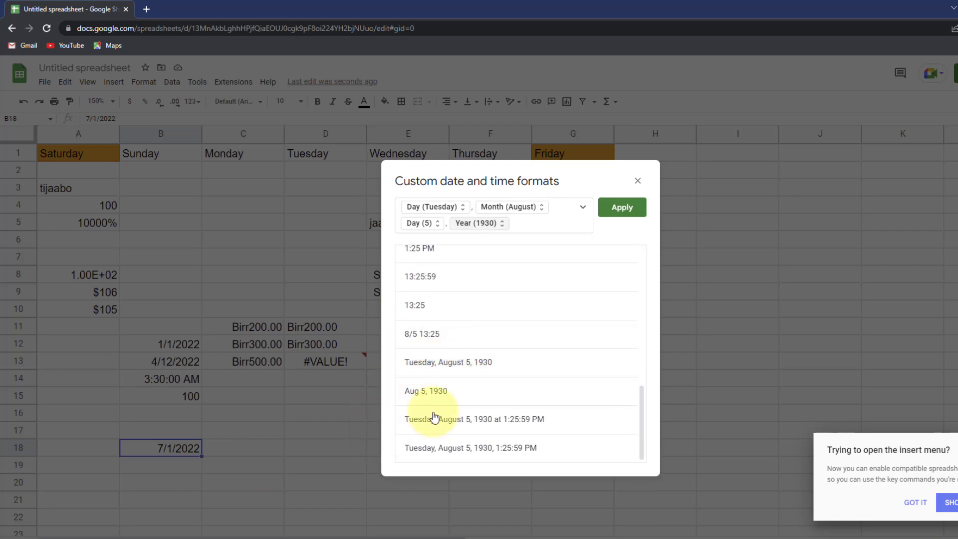
{"action": "left_click", "coordinate": [621, 207]}
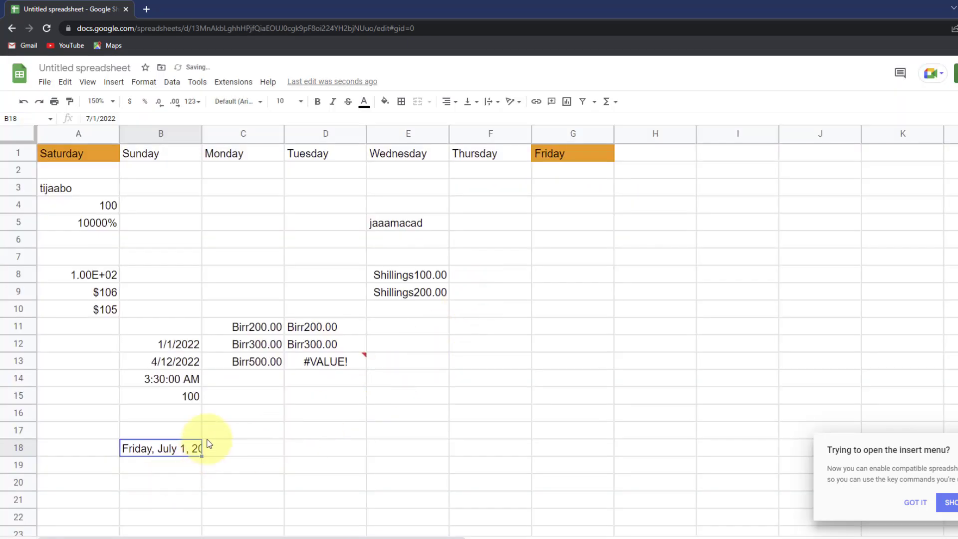
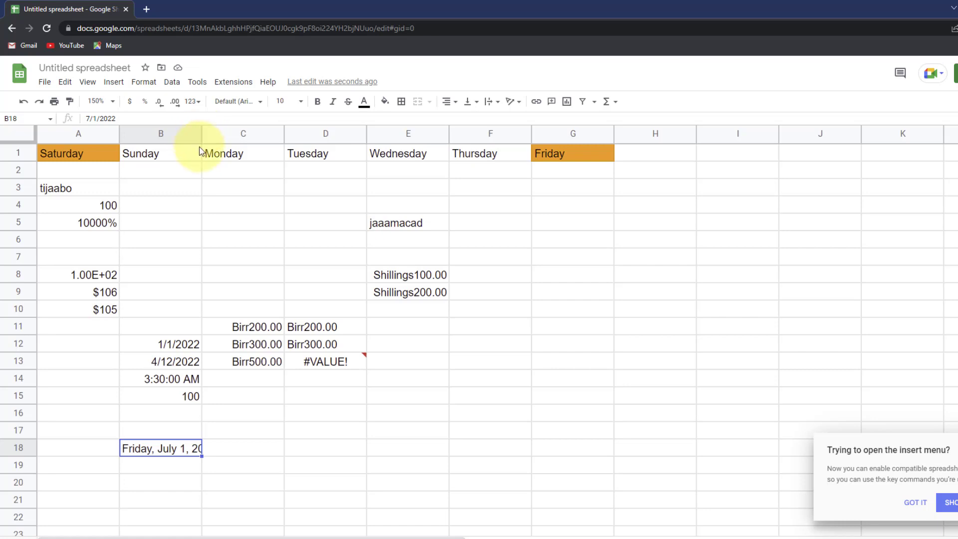
- Widen column B so Friday, July 1, 2022 in B18 displays fully, then select B19
{"action": "left_click_drag", "start_coordinate": [201, 135], "coordinate": [220, 135]}
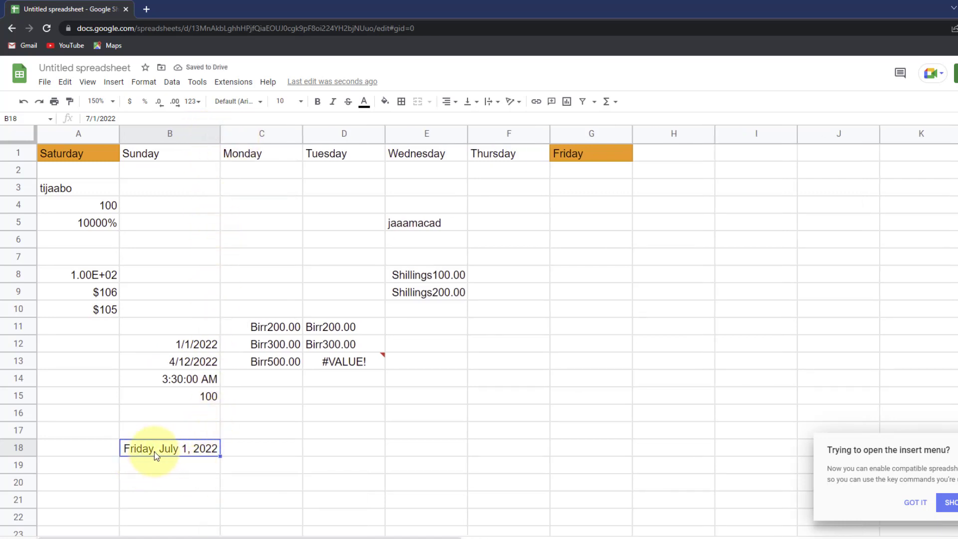
{"action": "key", "text": "Down"}
{"action": "left_click", "coordinate": [170, 451]}
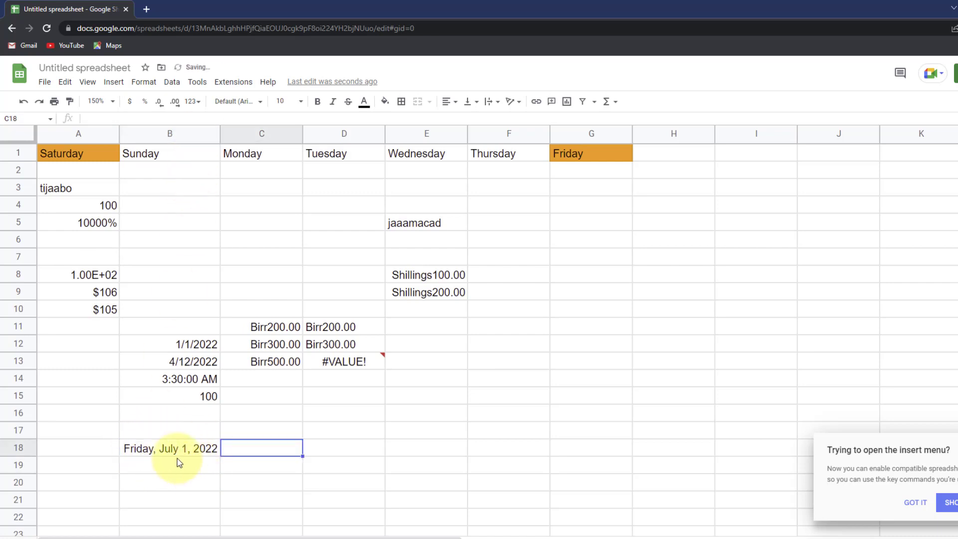
{"action": "left_click", "coordinate": [177, 454]}
- Enter the date 9/11 2022 into cell B19
{"action": "left_click", "coordinate": [179, 465]}
{"action": "type", "text": "11/"}
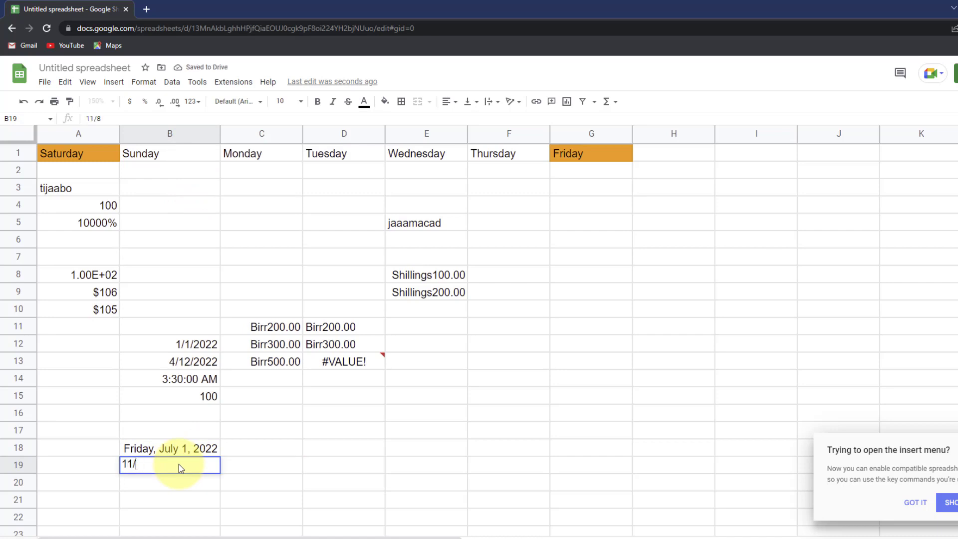
{"action": "key", "text": "BackSpace"}
{"action": "key", "text": "BackSpace"}
{"action": "key", "text": "BackSpace"}
{"action": "type", "text": "9"}
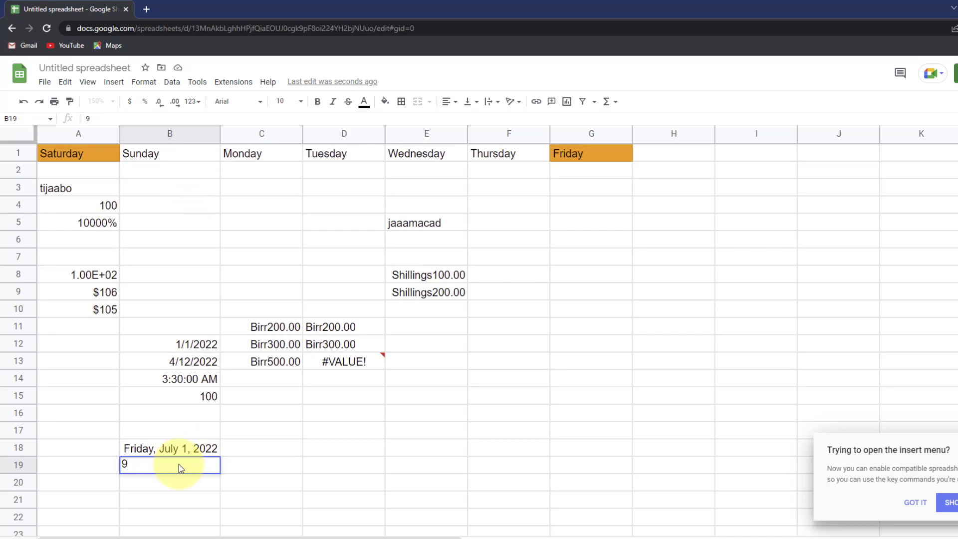
{"action": "type", "text": "/11 2022"}
{"action": "key", "text": "Return"}
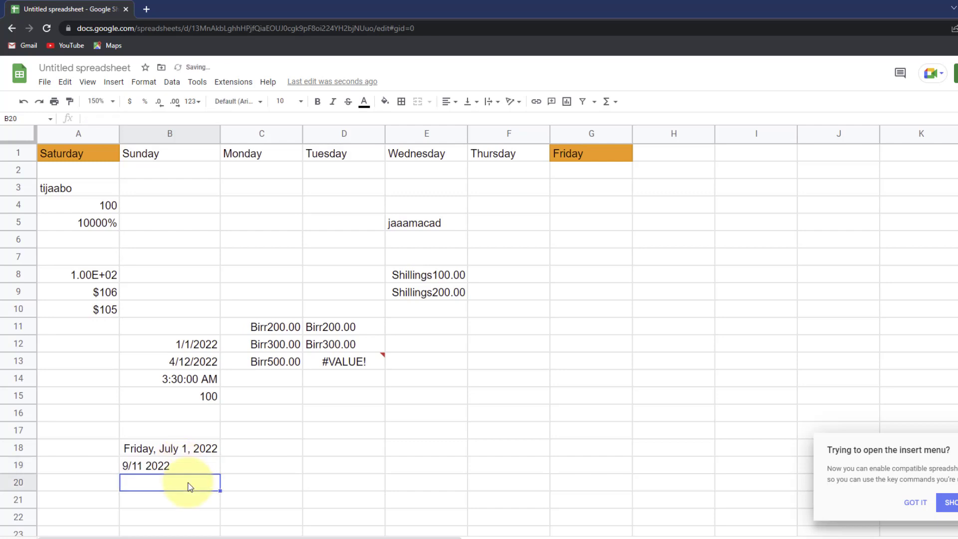
- Give B19 a custom date format: abbreviated weekday, full month name, zero-padded day, year
{"action": "left_click", "coordinate": [184, 465]}
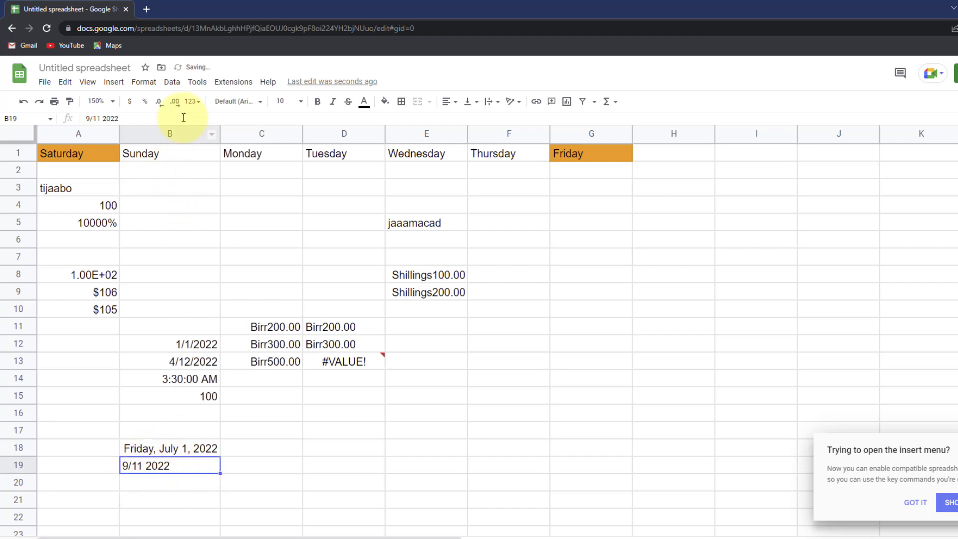
{"action": "left_click", "coordinate": [193, 101]}
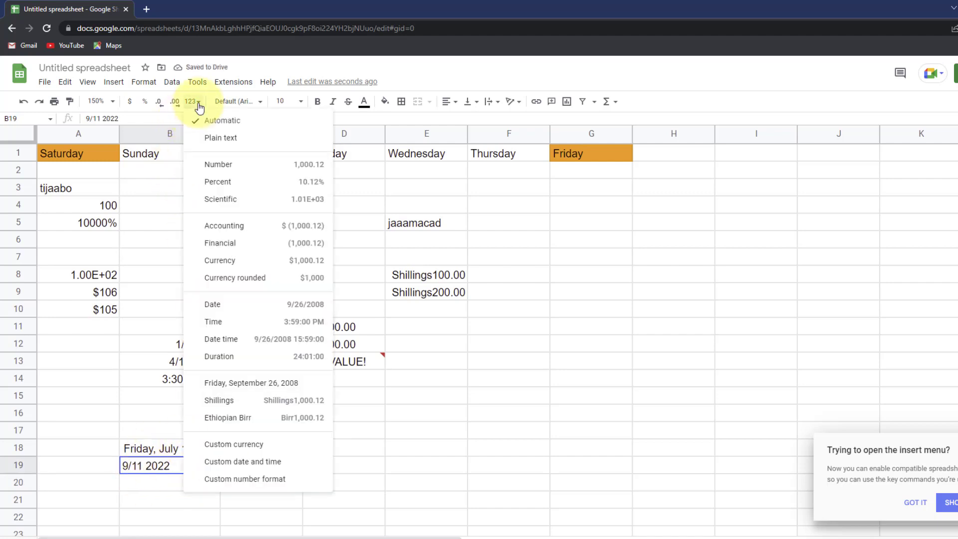
{"action": "left_click", "coordinate": [260, 447]}
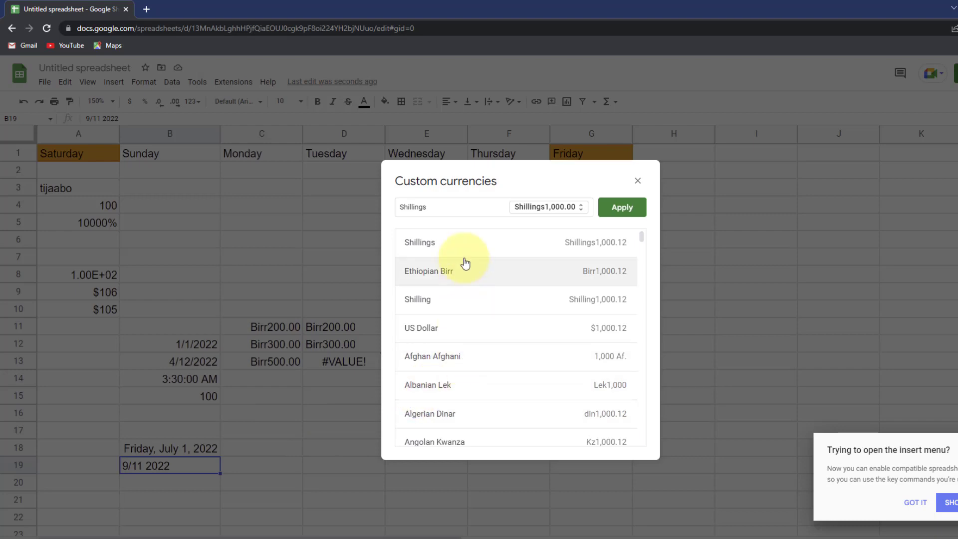
{"action": "left_click", "coordinate": [637, 181]}
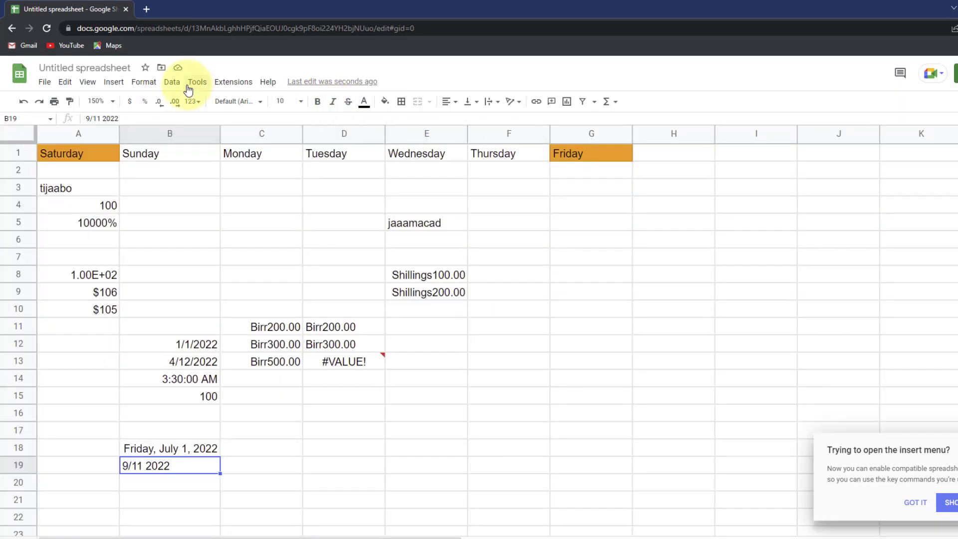
{"action": "left_click", "coordinate": [192, 102]}
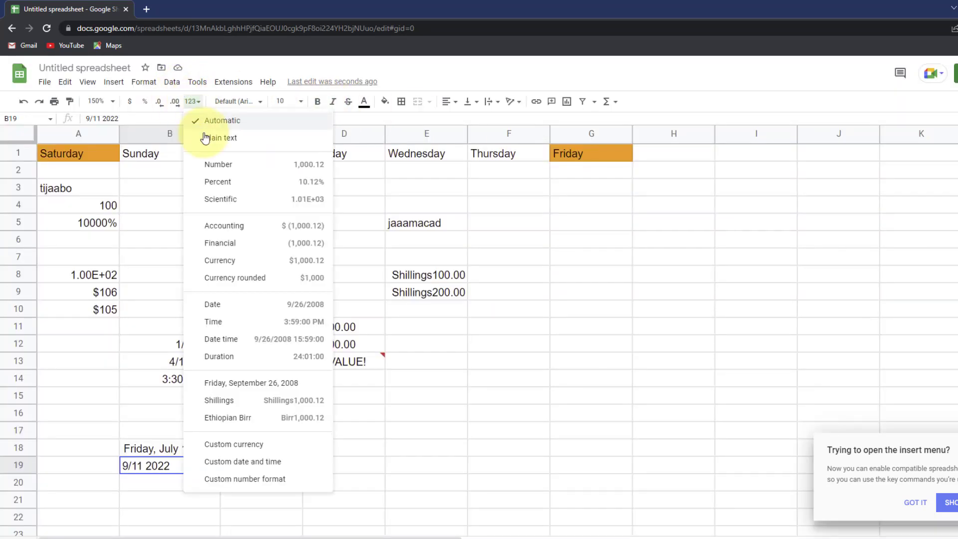
{"action": "left_click", "coordinate": [263, 462]}
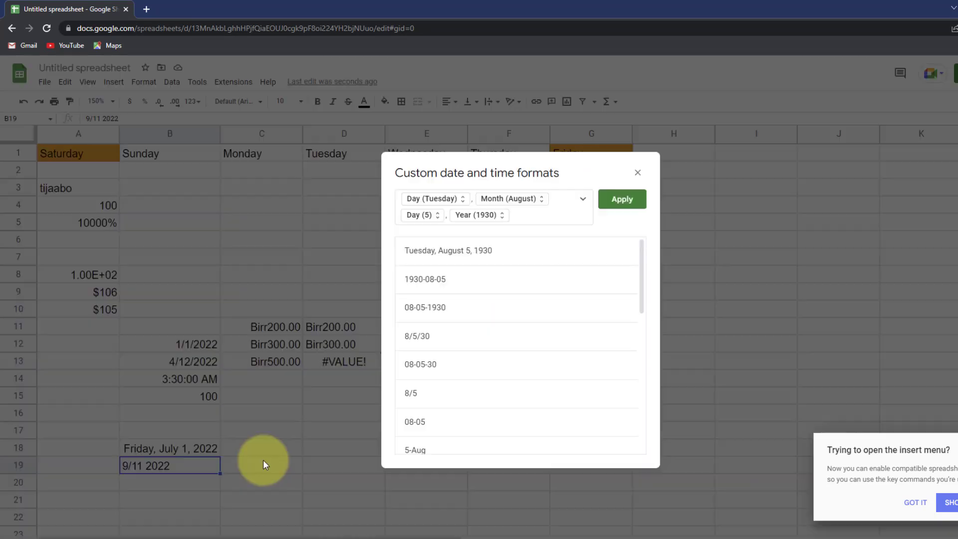
{"action": "left_click", "coordinate": [462, 202]}
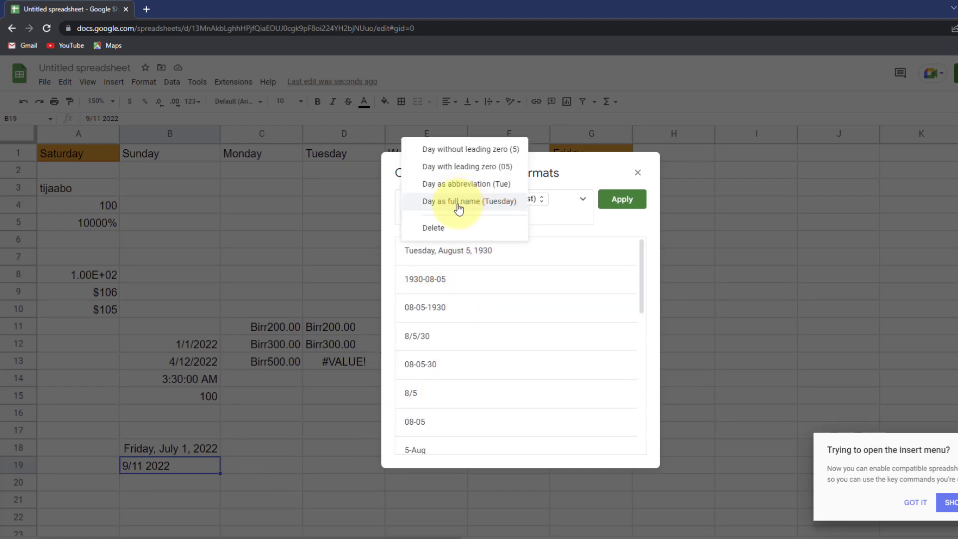
{"action": "left_click", "coordinate": [456, 183]}
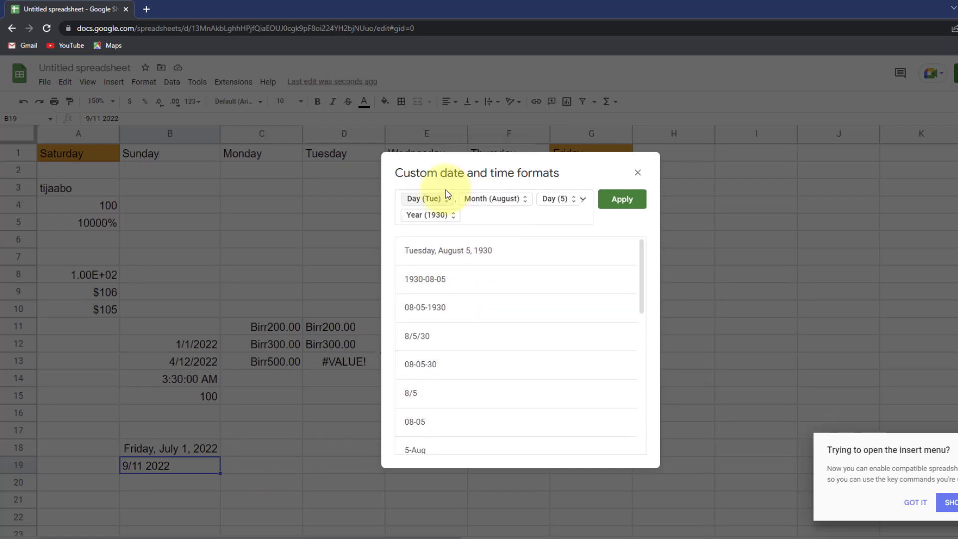
{"action": "left_click", "coordinate": [507, 203]}
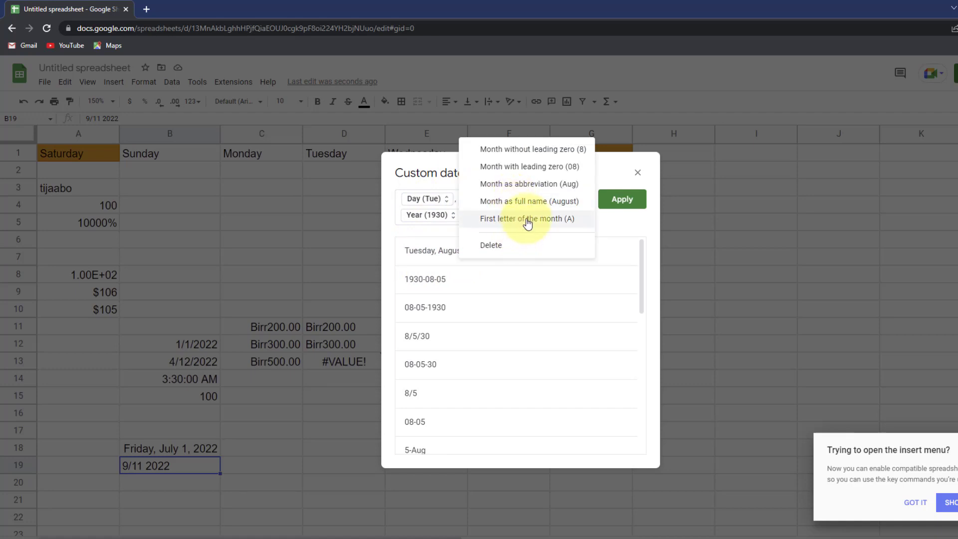
{"action": "left_click", "coordinate": [540, 202]}
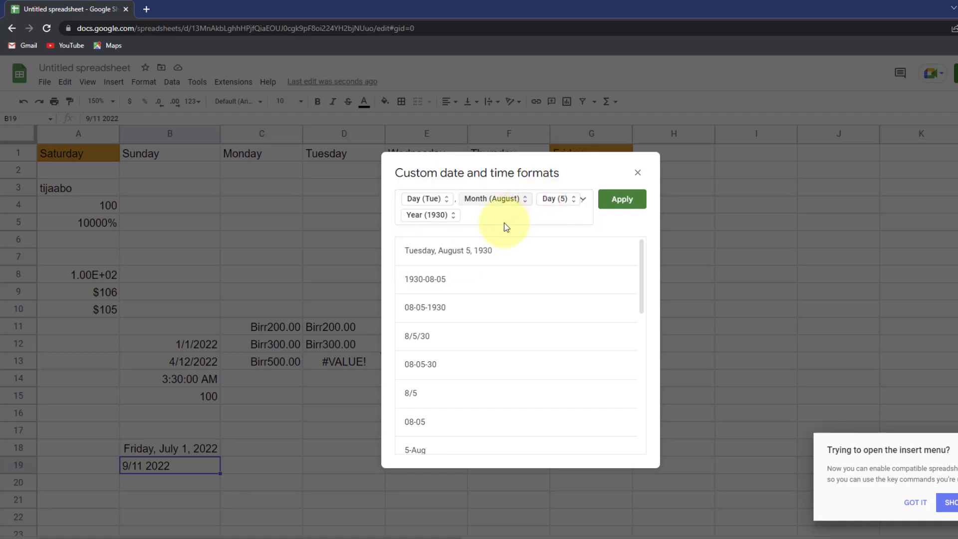
{"action": "left_click", "coordinate": [559, 204]}
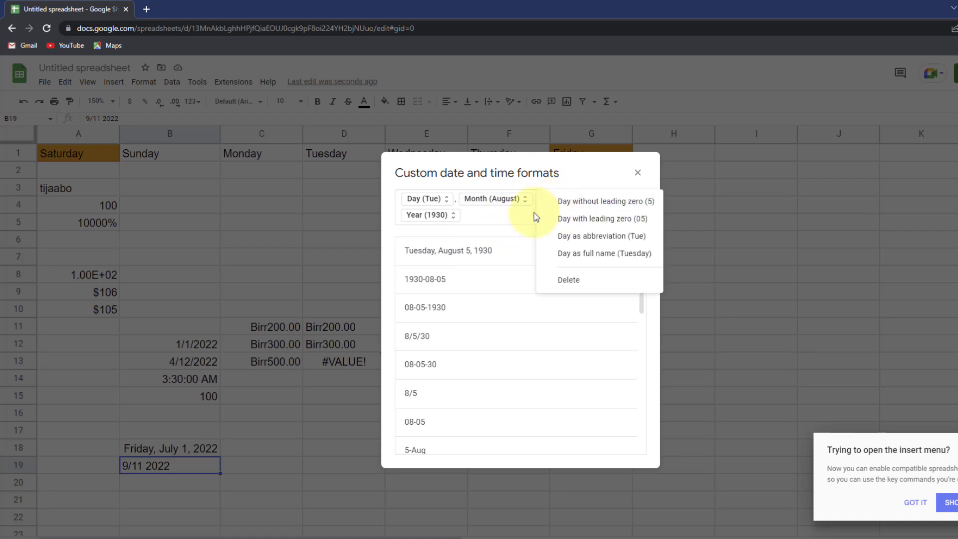
{"action": "left_click", "coordinate": [534, 213]}
{"action": "left_click", "coordinate": [551, 200]}
{"action": "left_click", "coordinate": [565, 222]}
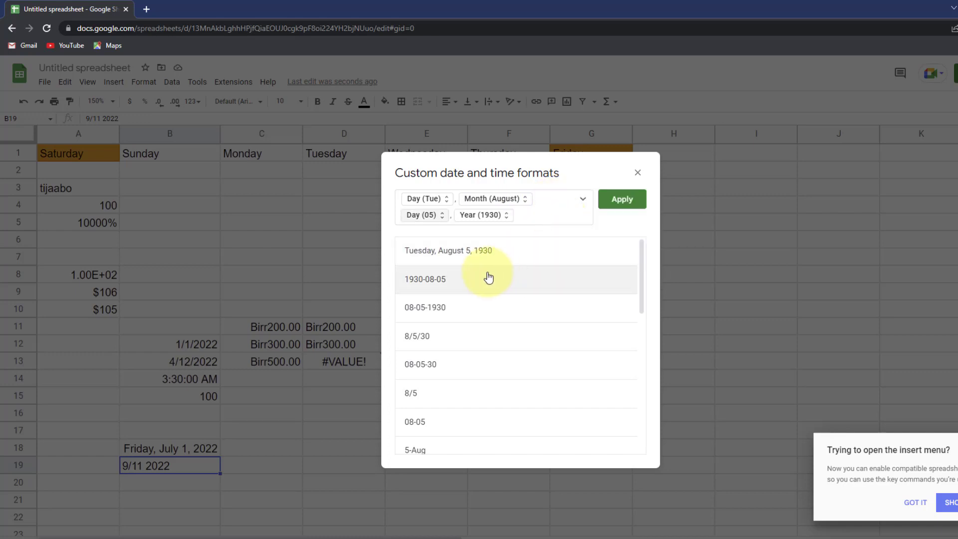
{"action": "left_click", "coordinate": [622, 199]}
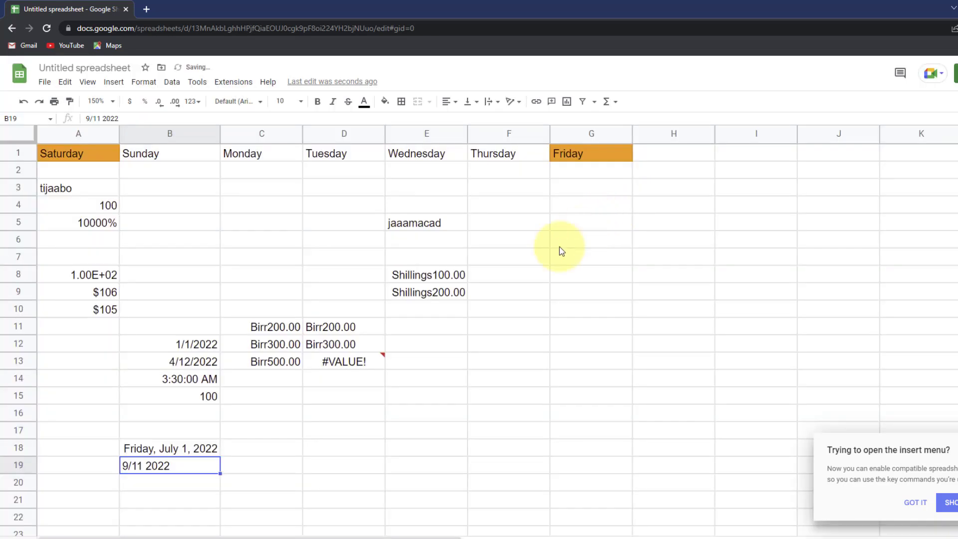
- Correct B19's entry to 9/11/2022 by replacing the space with a slash
{"action": "left_click", "coordinate": [195, 480]}
{"action": "left_click", "coordinate": [184, 466]}
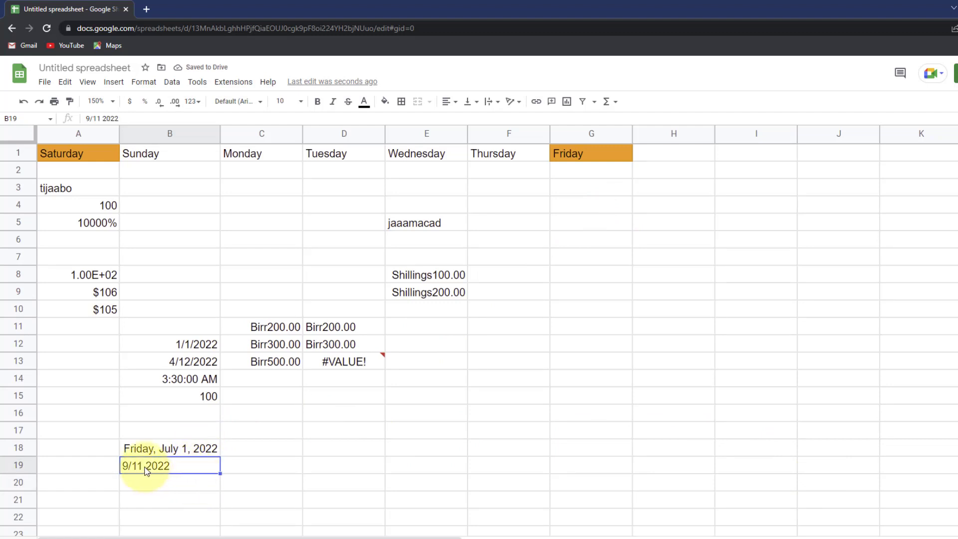
{"action": "left_click", "coordinate": [99, 118]}
{"action": "key", "text": "BackSpace"}
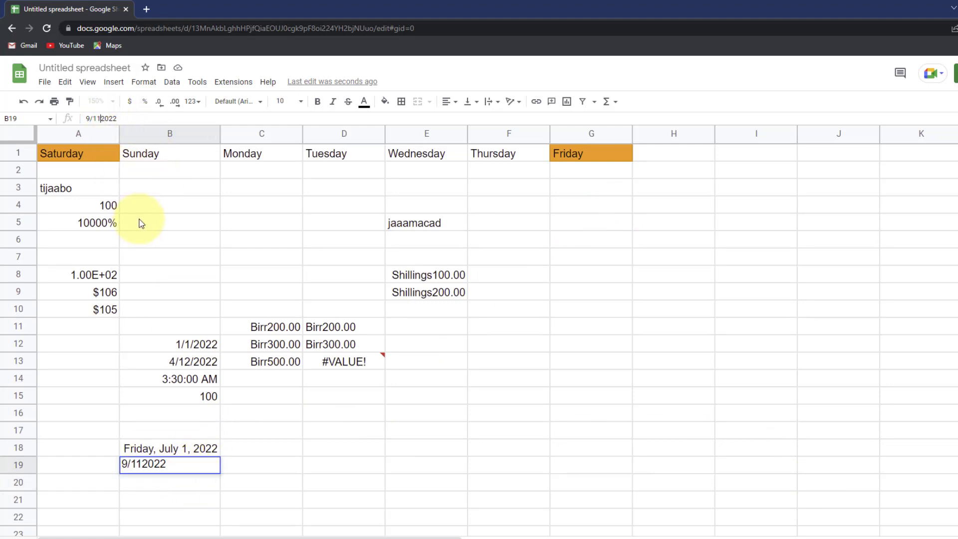
{"action": "type", "text": "/"}
{"action": "key", "text": "Return"}
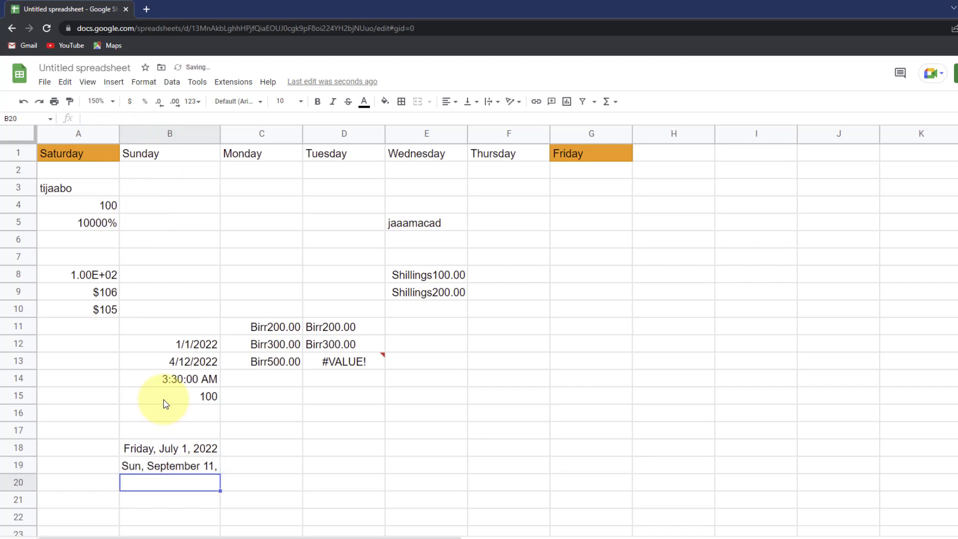
{"action": "left_click", "coordinate": [161, 466]}
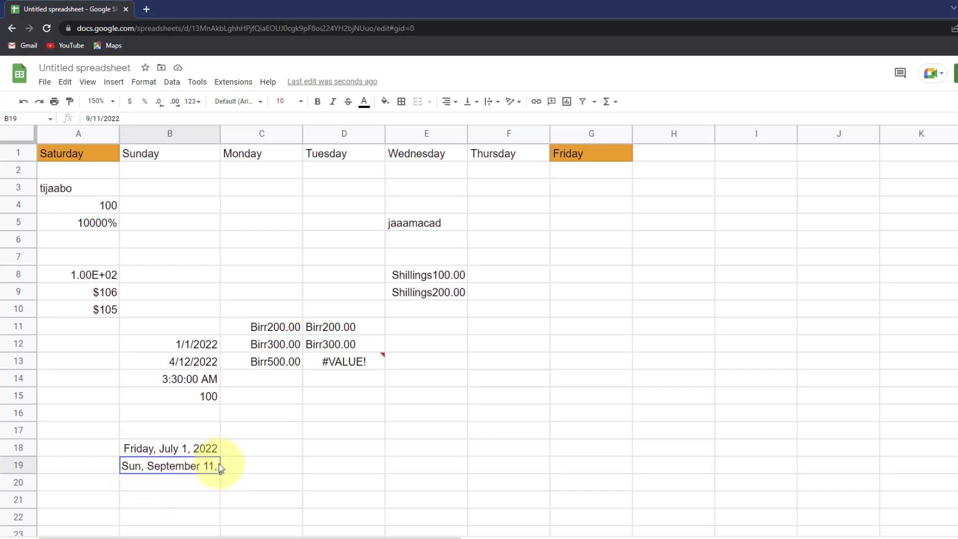
- Widen column B further so B19 shows Sun, September 11, 2022 in full
{"action": "left_click_drag", "start_coordinate": [220, 134], "coordinate": [249, 134]}
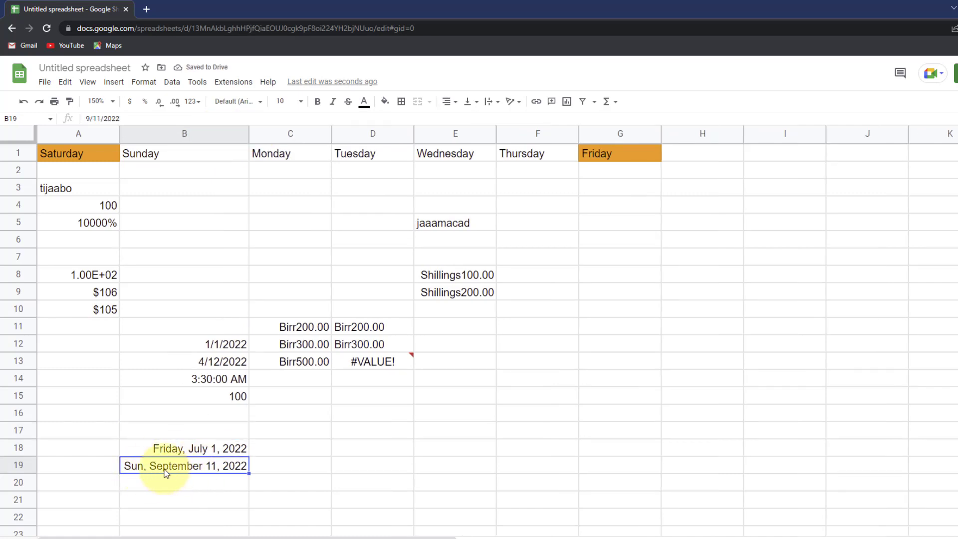
{"action": "left_click", "coordinate": [192, 102]}
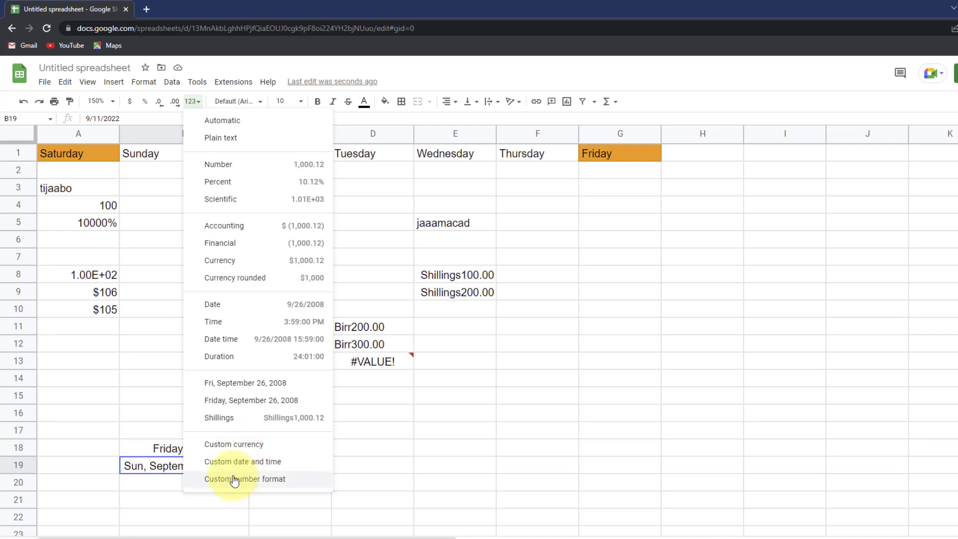
{"action": "left_click", "coordinate": [415, 355]}
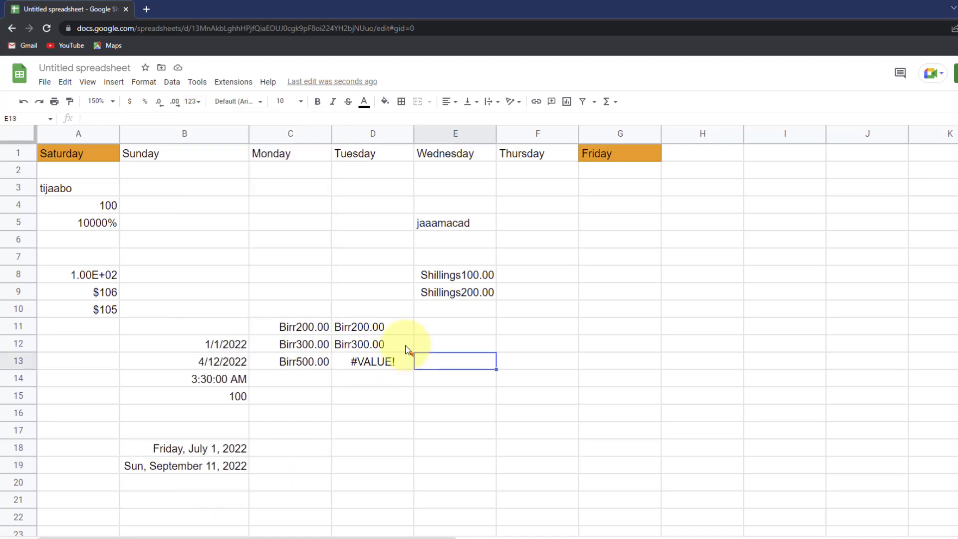
{"action": "left_click", "coordinate": [305, 396]}
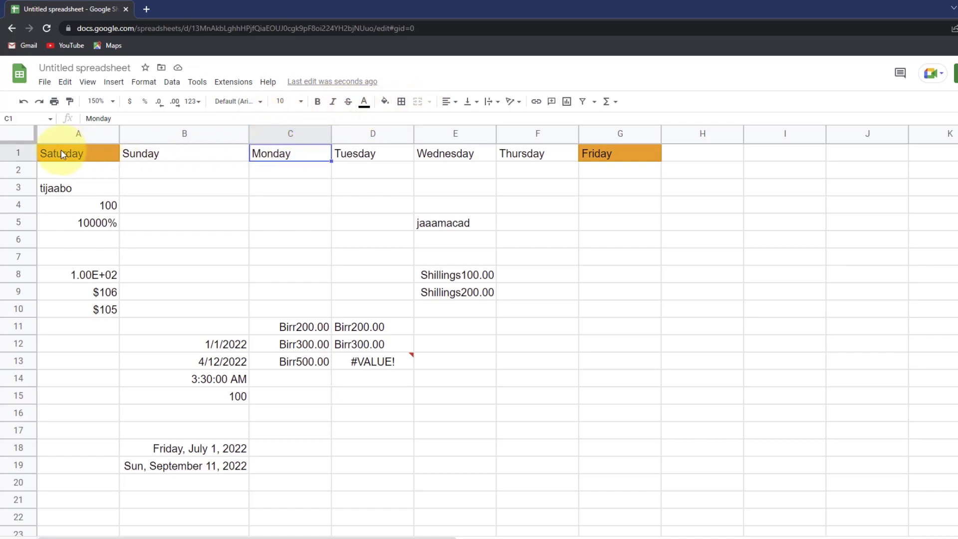
- Set the table's font to Pacifico
{"action": "left_click_drag", "start_coordinate": [64, 153], "coordinate": [615, 495]}
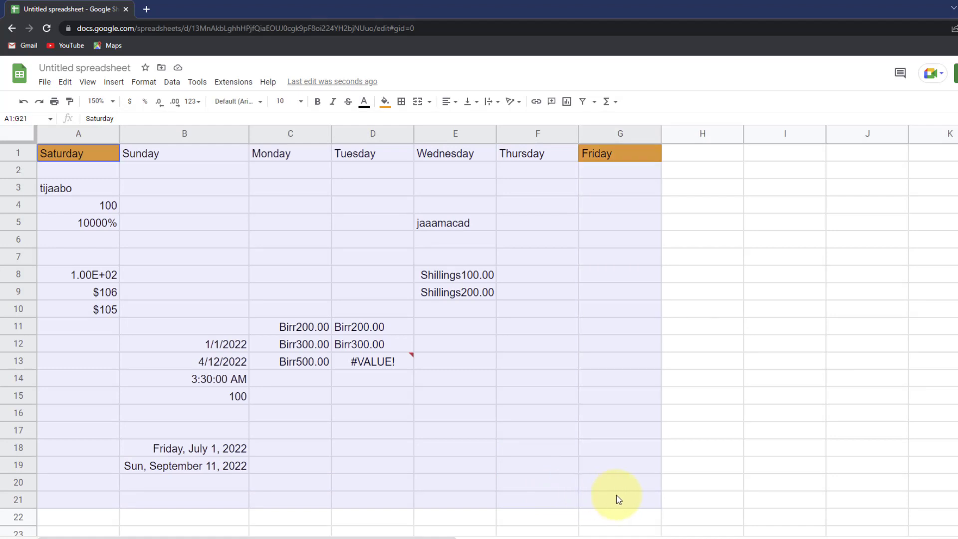
{"action": "left_click", "coordinate": [260, 102]}
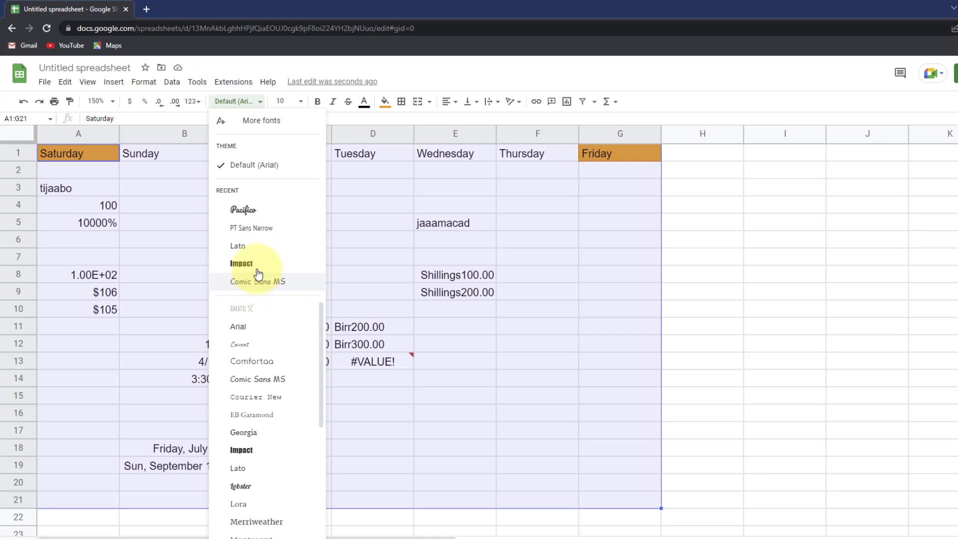
{"action": "left_click", "coordinate": [249, 210]}
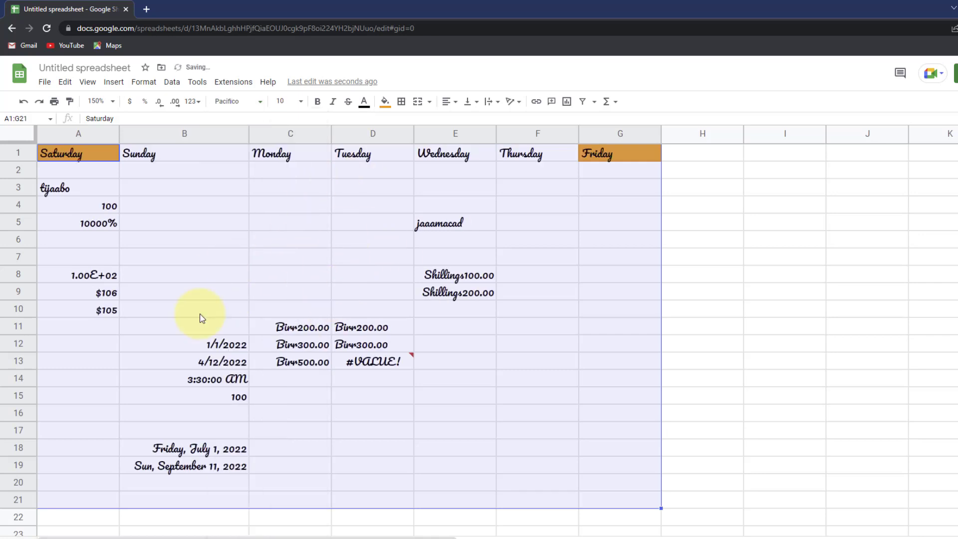
{"action": "left_click", "coordinate": [339, 391]}
- Switch the table text starting at A1 back to the Lato font
{"action": "left_click_drag", "start_coordinate": [40, 157], "coordinate": [588, 466]}
{"action": "left_click", "coordinate": [234, 273]}
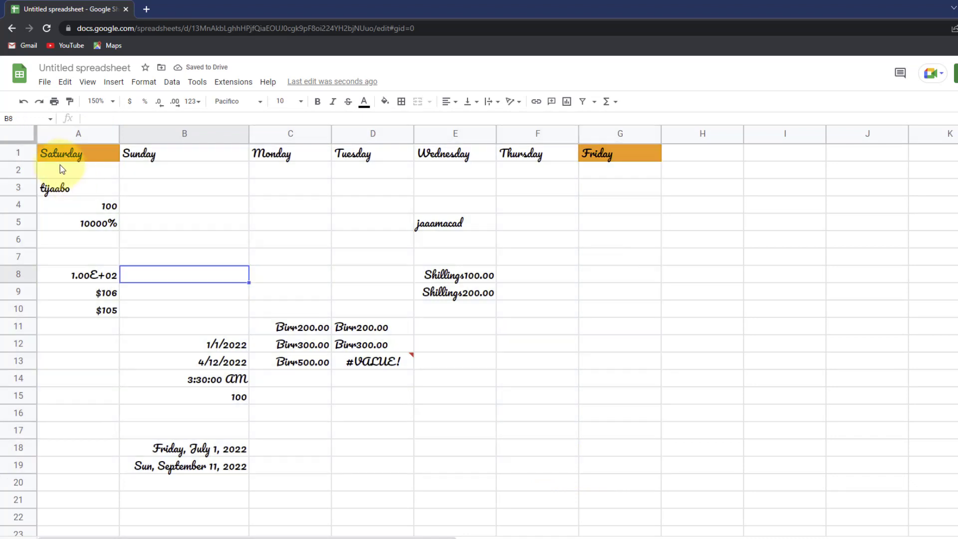
{"action": "left_click", "coordinate": [71, 158]}
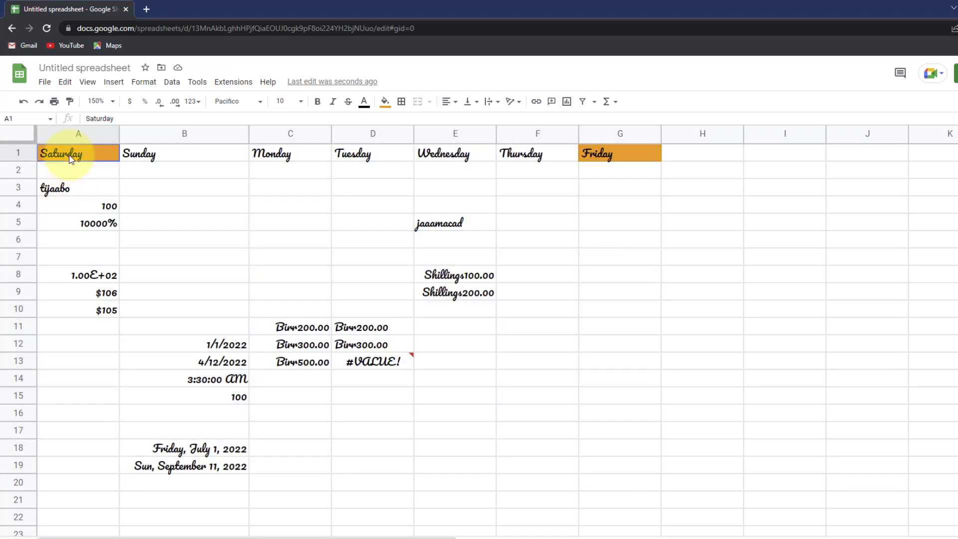
{"action": "left_click_drag", "start_coordinate": [71, 158], "coordinate": [643, 483]}
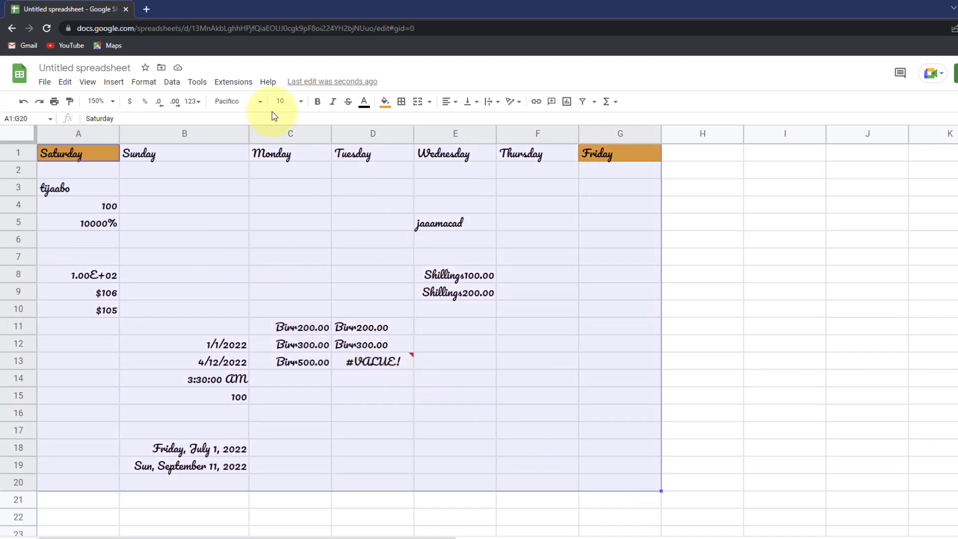
{"action": "left_click", "coordinate": [234, 103]}
{"action": "left_click", "coordinate": [254, 247]}
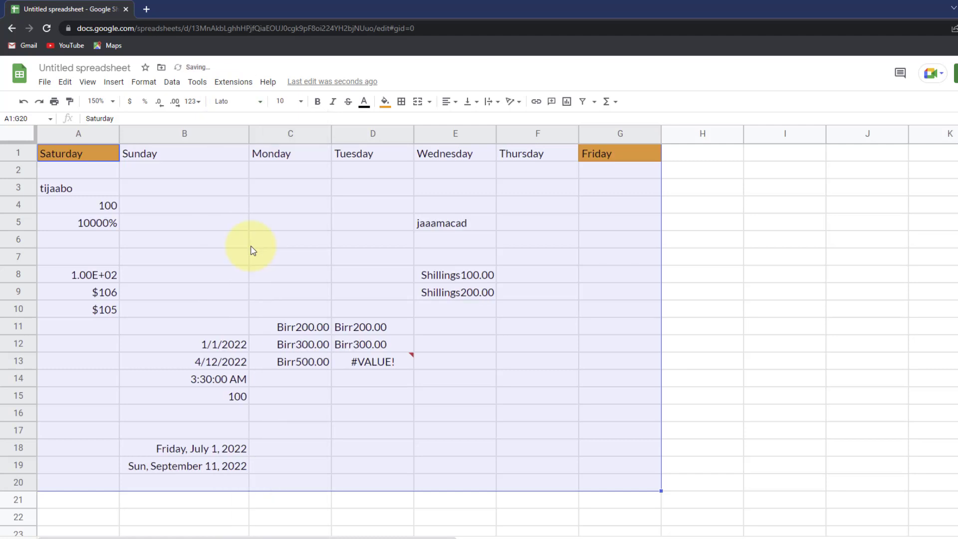
- Try 24 pt then settle on 11 pt, leaving bold, italic and strikethrough off
{"action": "left_click", "coordinate": [301, 106]}
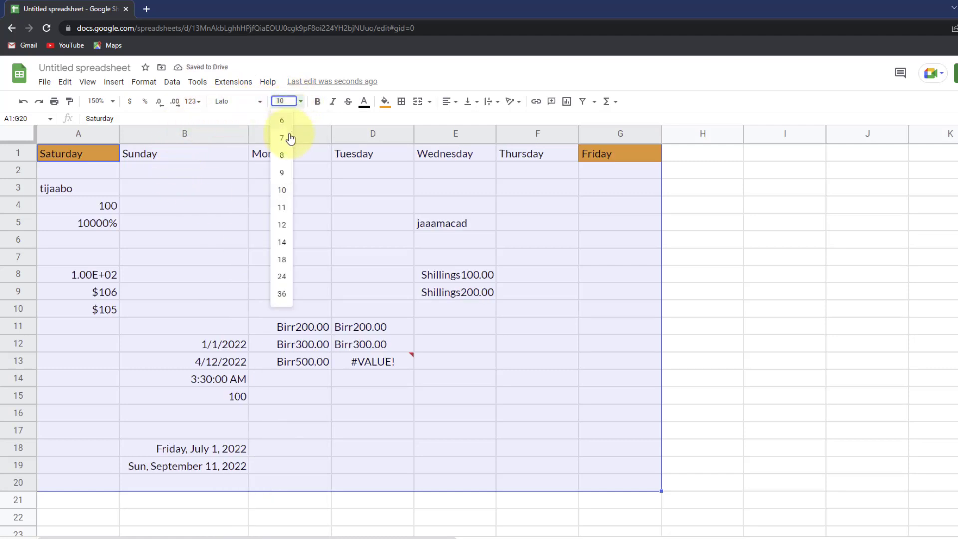
{"action": "left_click", "coordinate": [281, 276]}
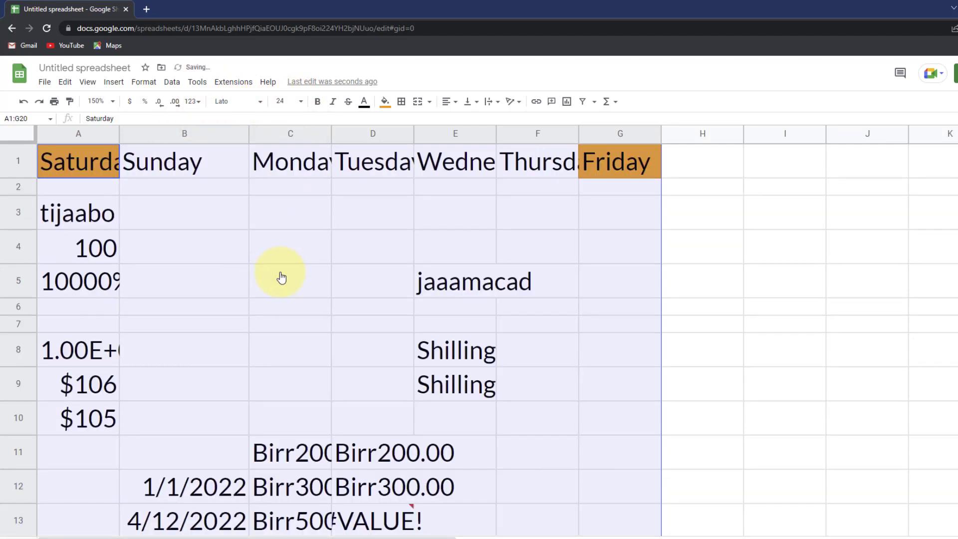
{"action": "left_click", "coordinate": [300, 102]}
{"action": "left_click", "coordinate": [282, 215]}
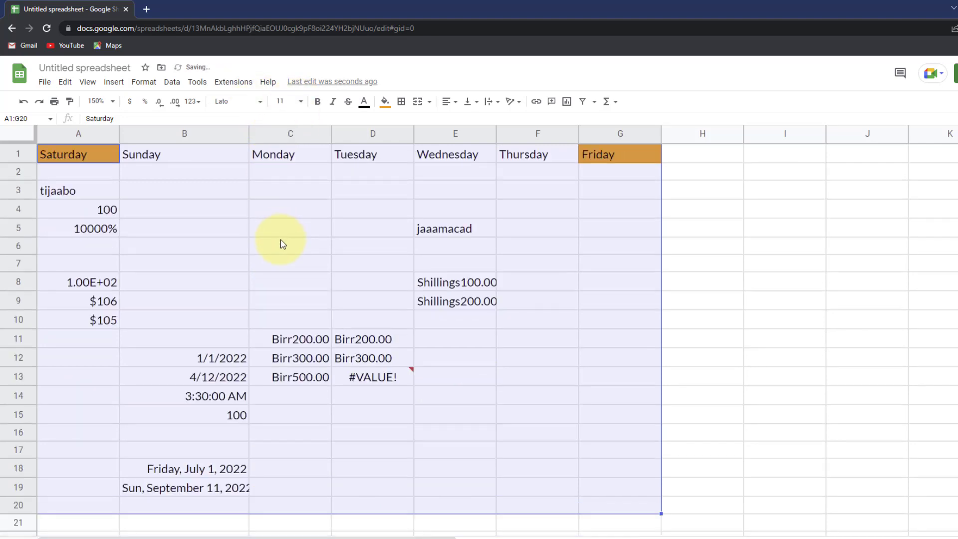
{"action": "left_click", "coordinate": [316, 103]}
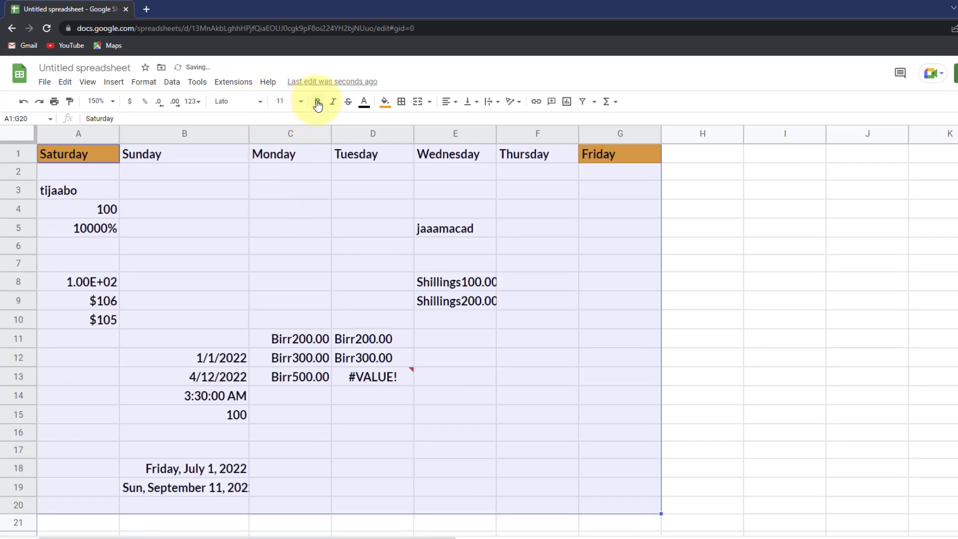
{"action": "left_click", "coordinate": [317, 103]}
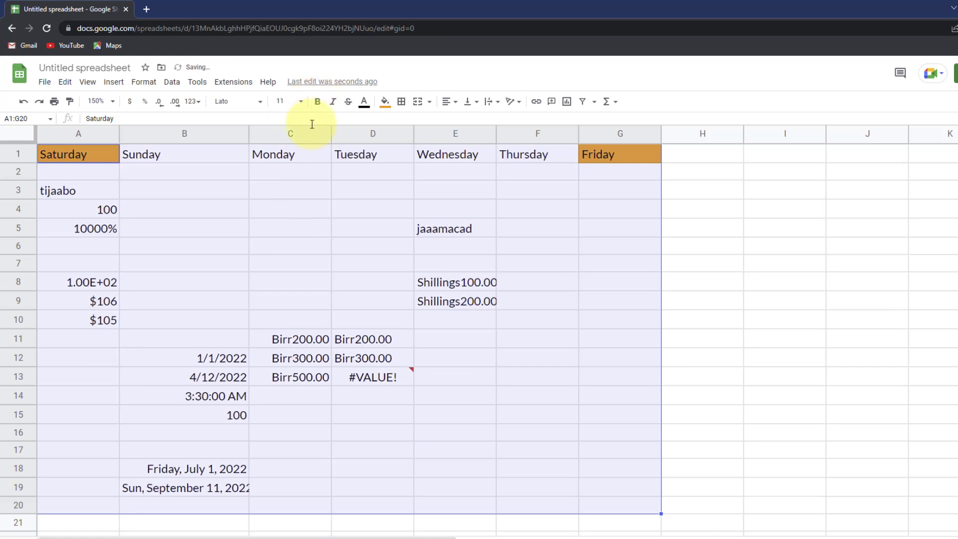
{"action": "left_click", "coordinate": [332, 104]}
{"action": "left_click", "coordinate": [332, 105]}
{"action": "left_click", "coordinate": [348, 102]}
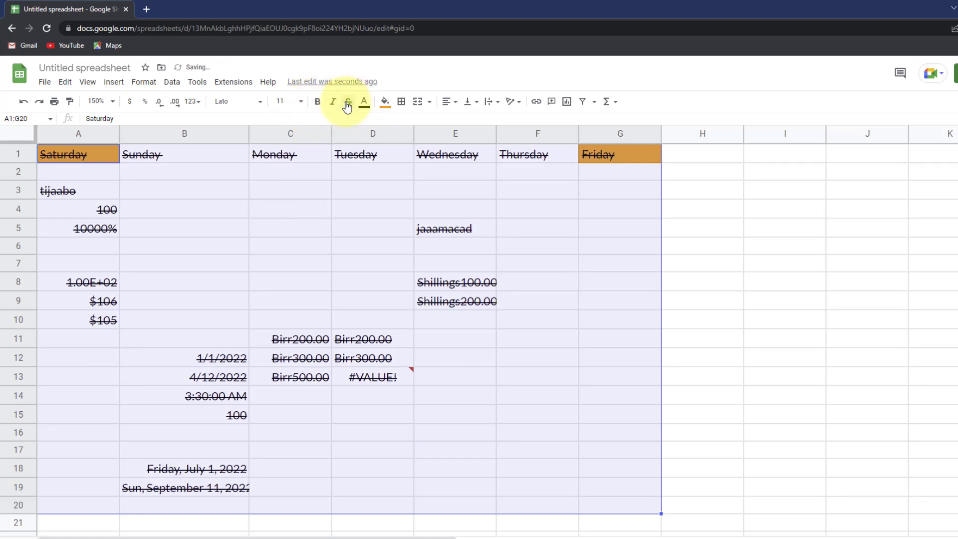
{"action": "left_click", "coordinate": [348, 101]}
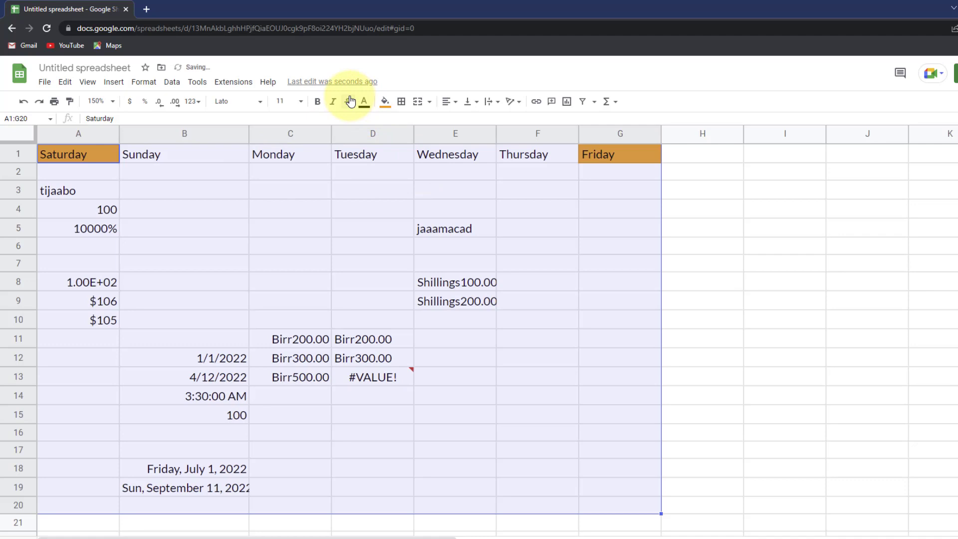
- Strike through only the Birr200.00 value in D11, then select the table
{"action": "left_click", "coordinate": [343, 209]}
{"action": "left_click", "coordinate": [302, 158]}
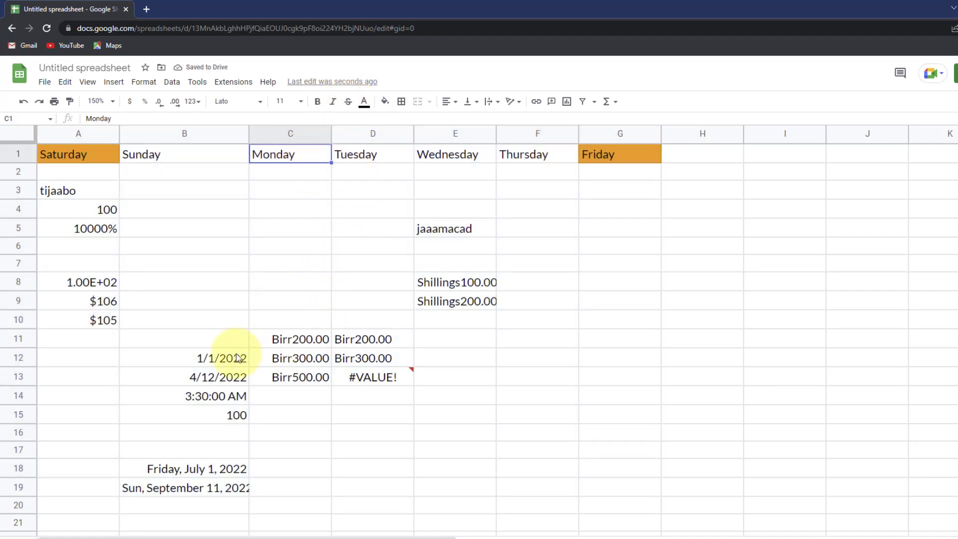
{"action": "left_click", "coordinate": [343, 341]}
{"action": "left_click", "coordinate": [348, 101]}
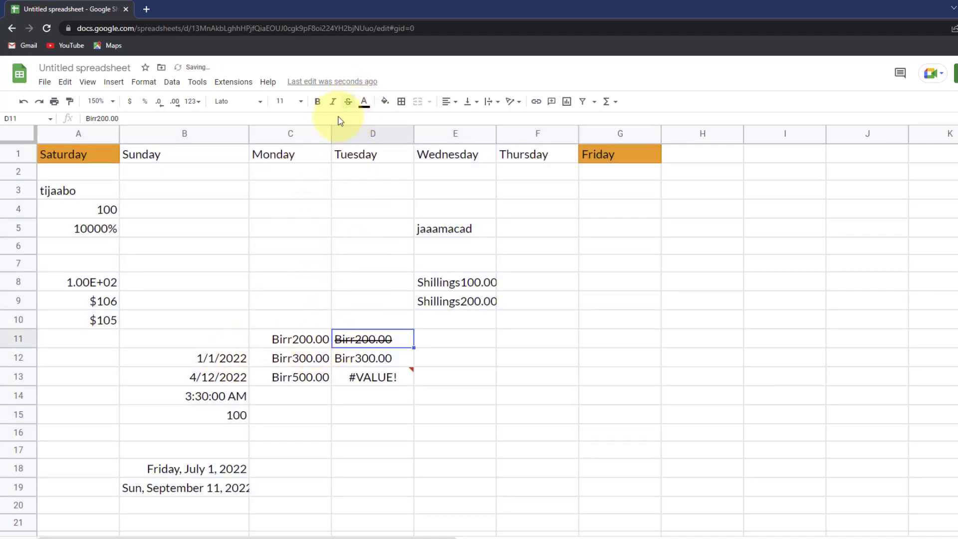
{"action": "left_click_drag", "start_coordinate": [352, 261], "coordinate": [348, 250]}
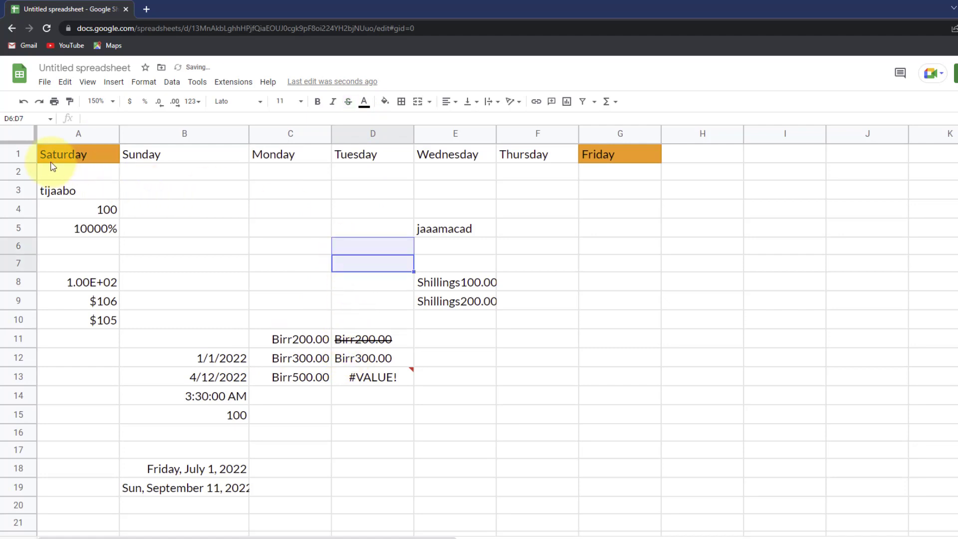
{"action": "left_click_drag", "start_coordinate": [51, 159], "coordinate": [620, 488]}
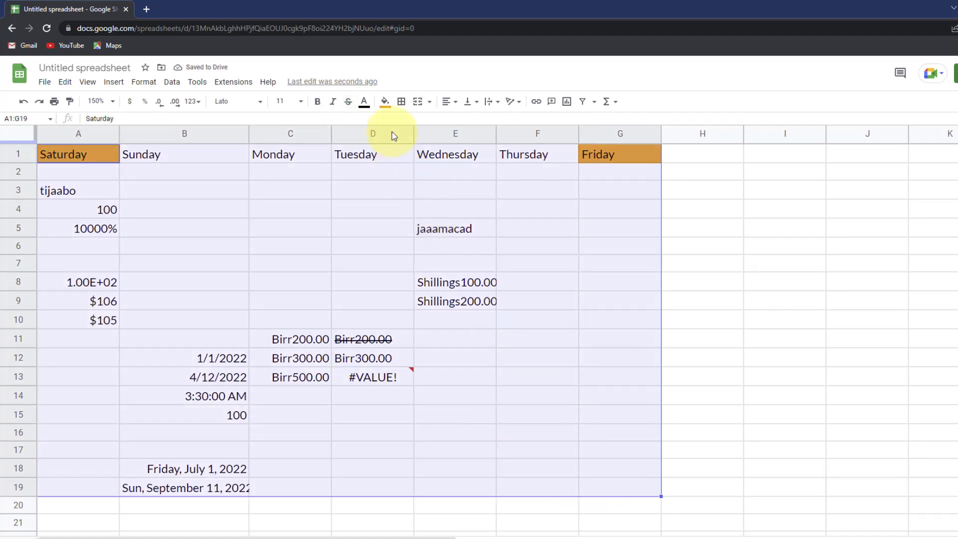
- Colour the A1:G19 table text dark red, after first trying dark magenta
{"action": "left_click", "coordinate": [364, 103]}
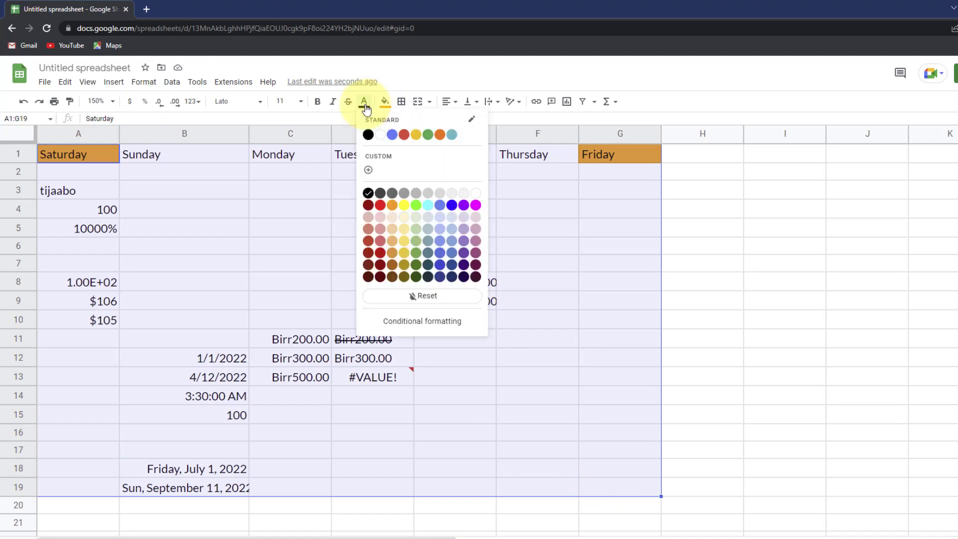
{"action": "left_click", "coordinate": [474, 277]}
{"action": "left_click", "coordinate": [377, 502]}
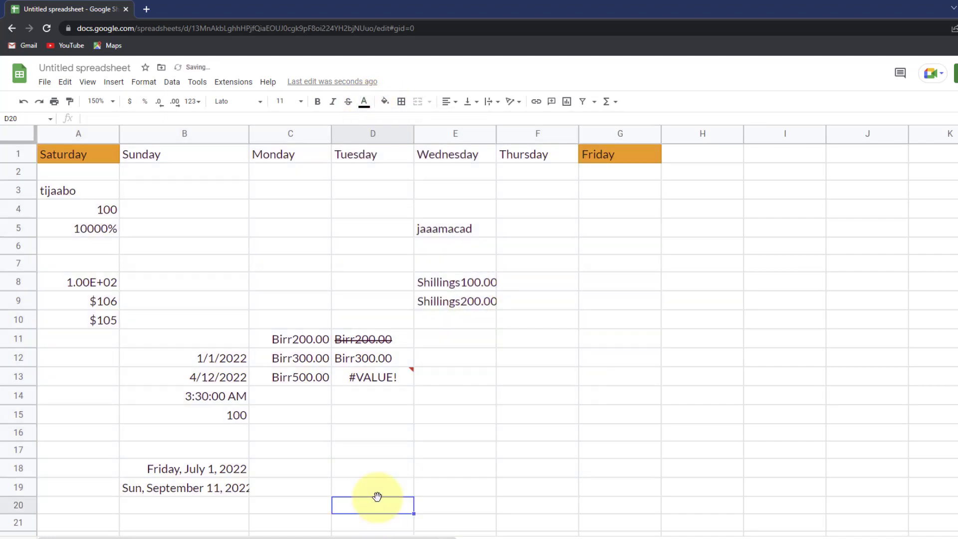
{"action": "left_click_drag", "start_coordinate": [86, 155], "coordinate": [623, 486]}
{"action": "left_click", "coordinate": [364, 102]}
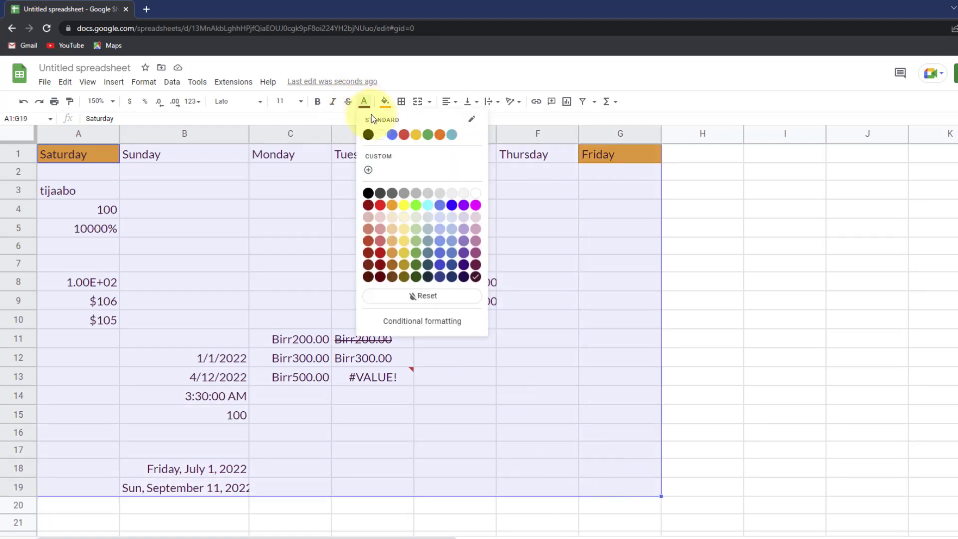
{"action": "left_click", "coordinate": [370, 206]}
{"action": "left_click", "coordinate": [620, 282]}
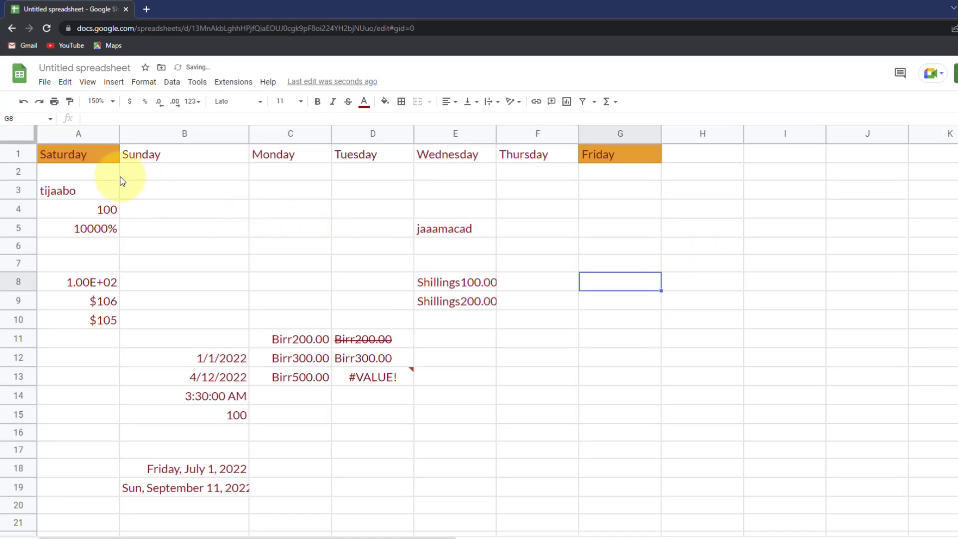
- Fill the A1:G19 table cells with a light pink background
{"action": "left_click_drag", "start_coordinate": [107, 155], "coordinate": [611, 491]}
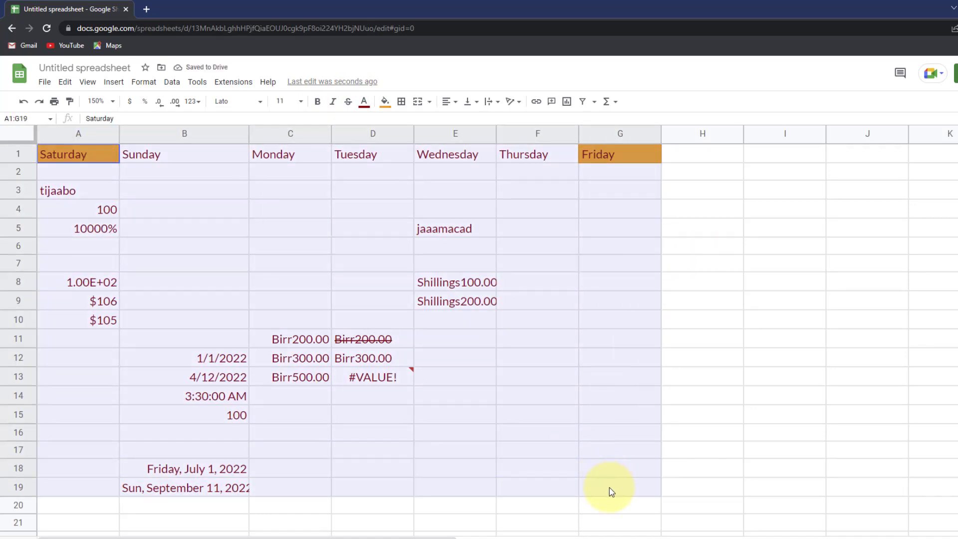
{"action": "left_click", "coordinate": [384, 102]}
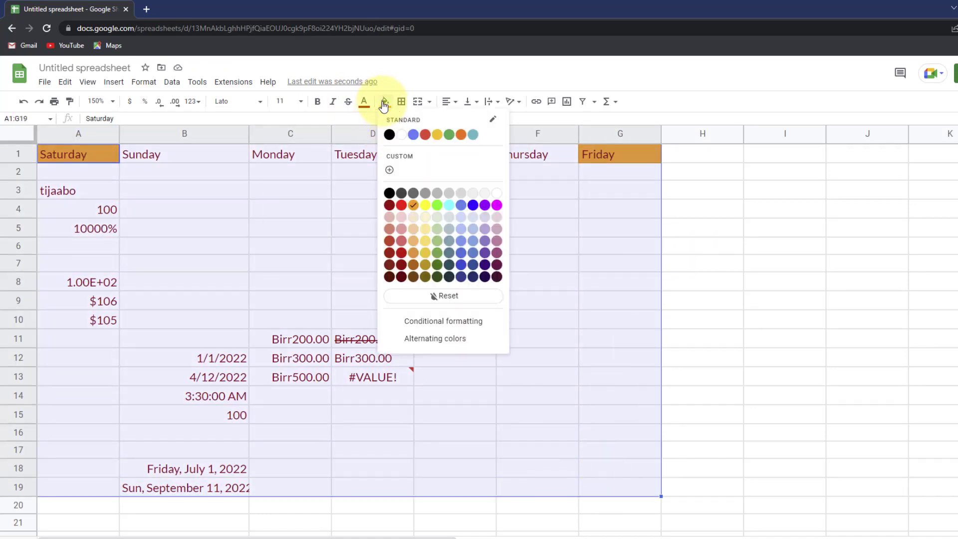
{"action": "left_click", "coordinate": [402, 227]}
{"action": "left_click", "coordinate": [667, 247]}
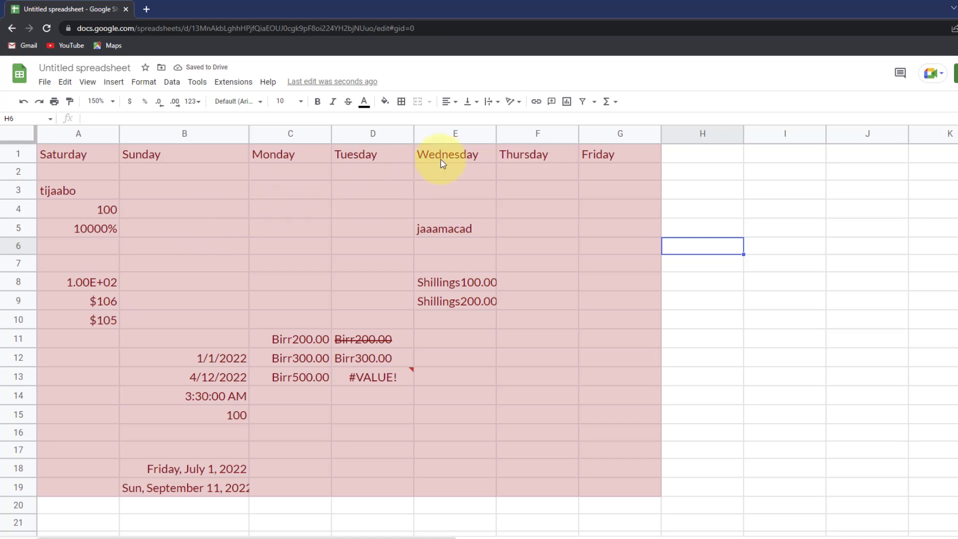
{"action": "left_click_drag", "start_coordinate": [76, 154], "coordinate": [607, 488]}
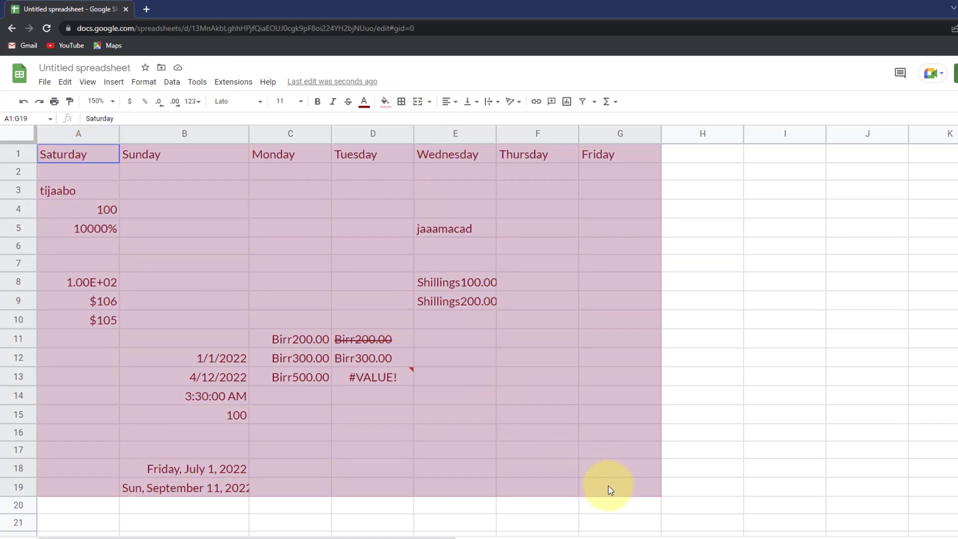
- Put borders around every cell in A1:G19
{"action": "left_click", "coordinate": [401, 102]}
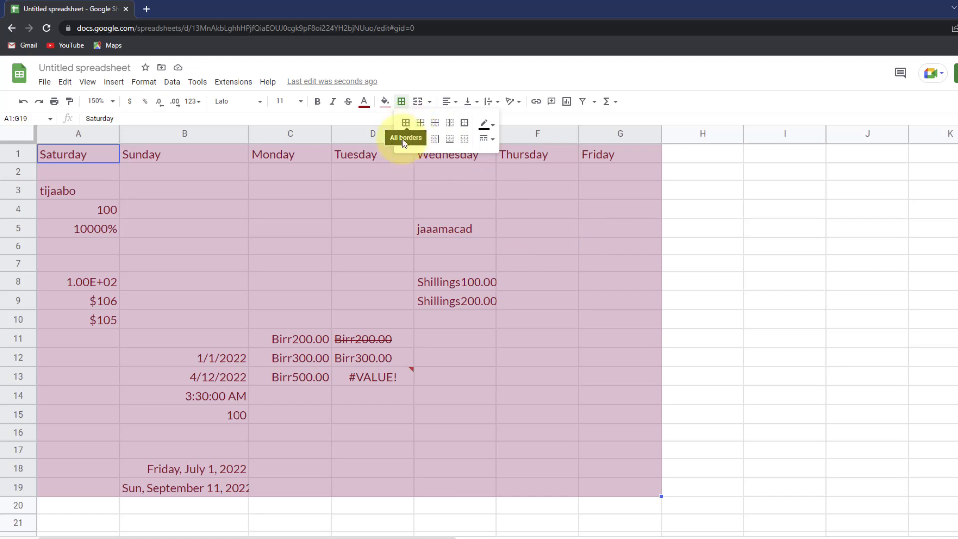
{"action": "left_click", "coordinate": [437, 142]}
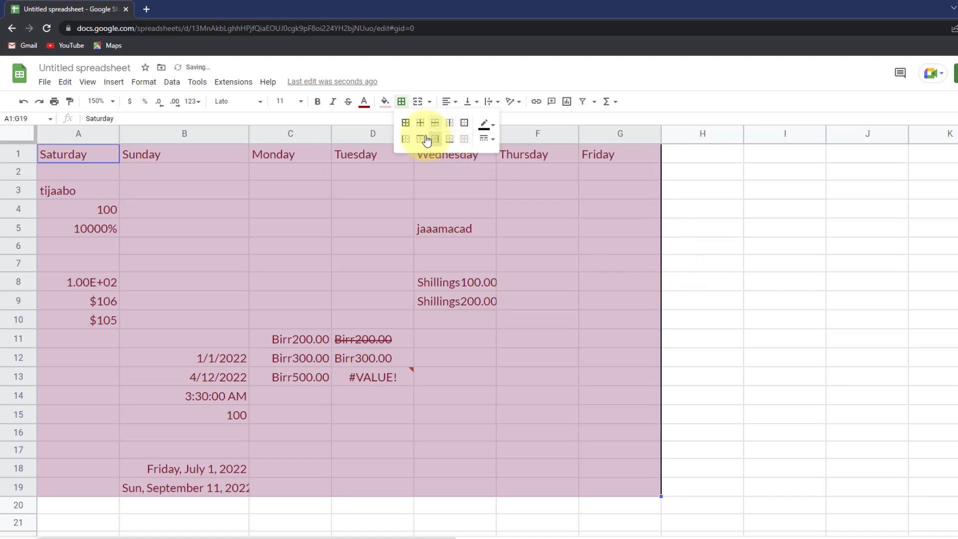
{"action": "left_click", "coordinate": [406, 139]}
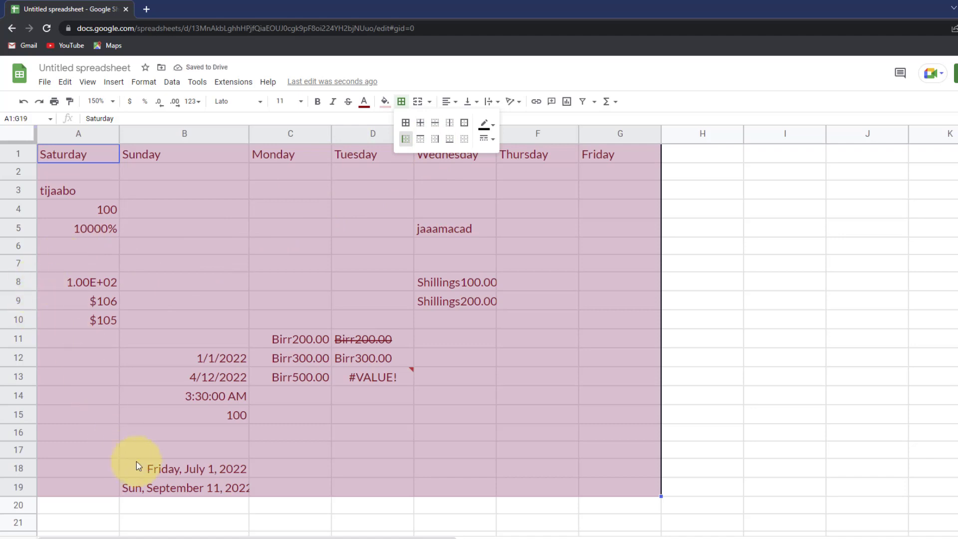
{"action": "left_click", "coordinate": [449, 140]}
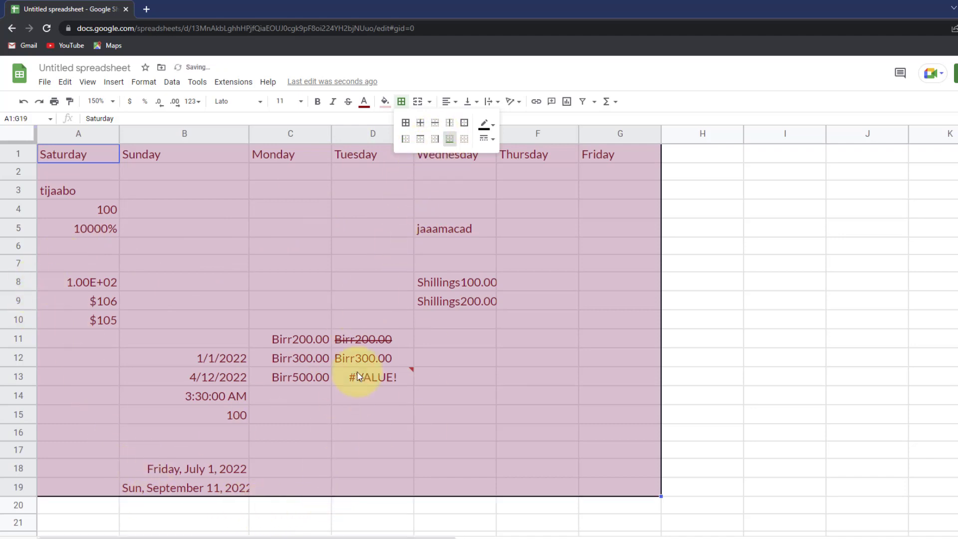
{"action": "left_click", "coordinate": [410, 126]}
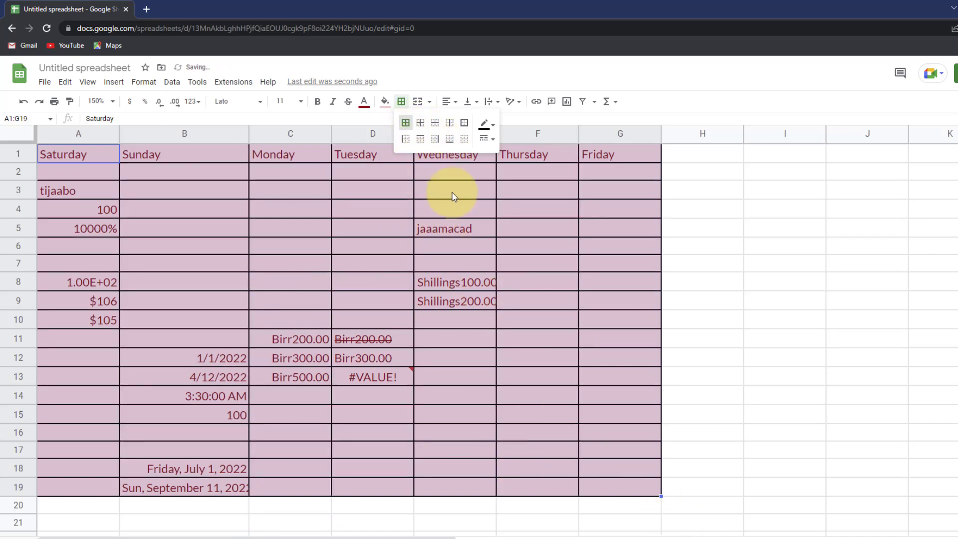
- Make the table borders dark red and thick
{"action": "left_click", "coordinate": [486, 124]}
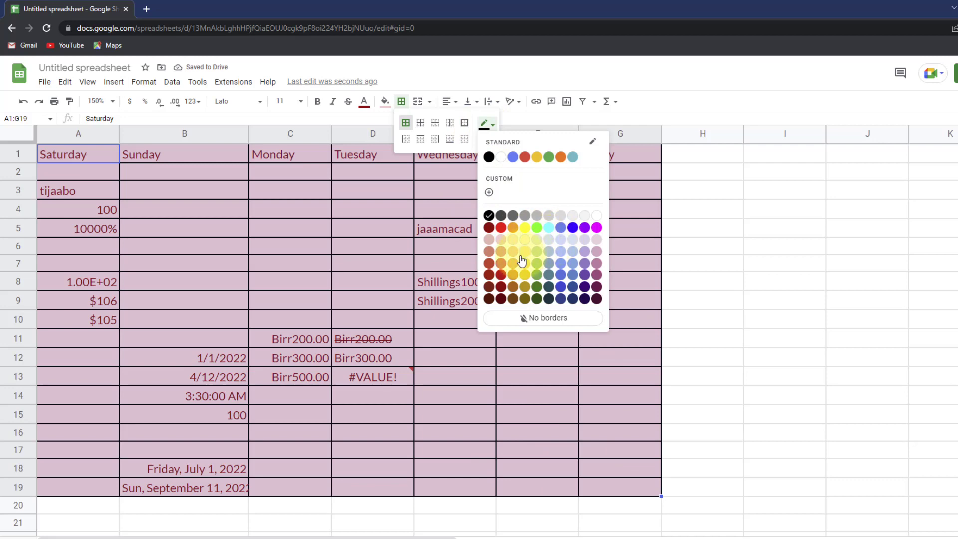
{"action": "left_click", "coordinate": [489, 228]}
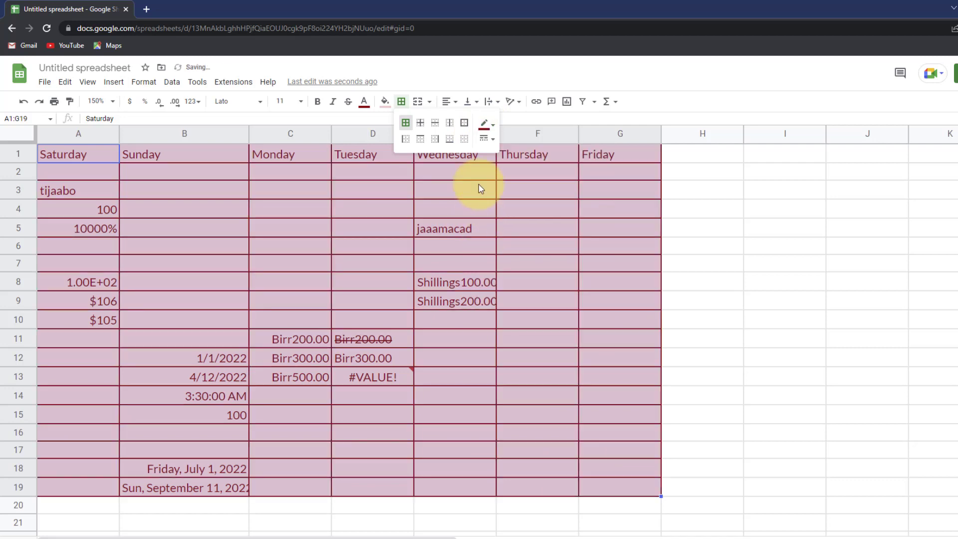
{"action": "left_click", "coordinate": [489, 141]}
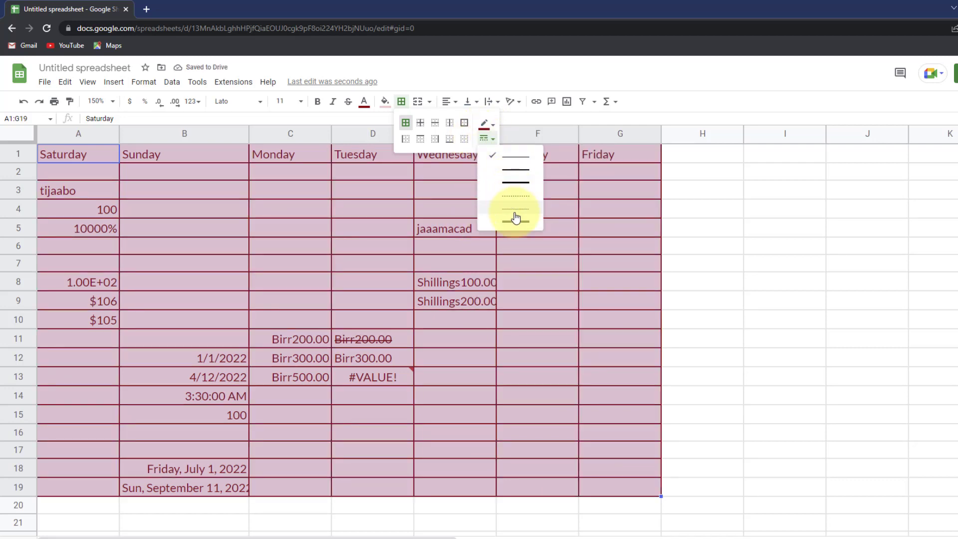
{"action": "left_click", "coordinate": [514, 183]}
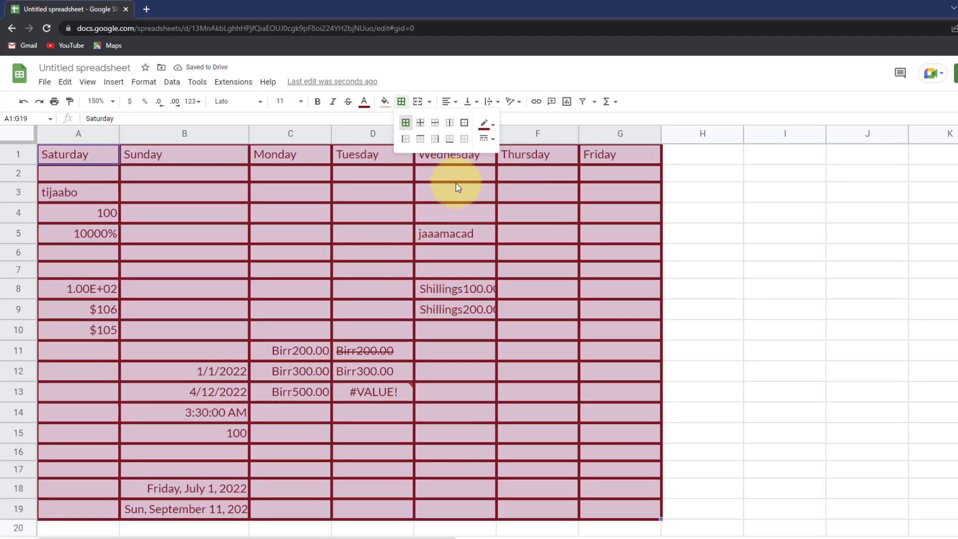
{"action": "scroll", "coordinate": [606, 359], "scroll_direction": "down", "scroll_amount": 2}
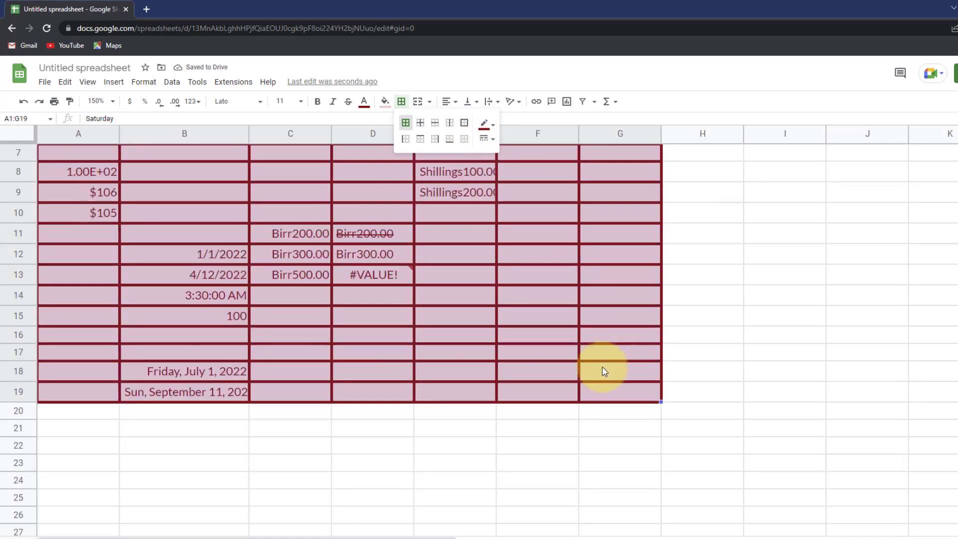
{"action": "scroll", "coordinate": [603, 370], "scroll_direction": "up", "scroll_amount": 2}
{"action": "left_click", "coordinate": [732, 310]}
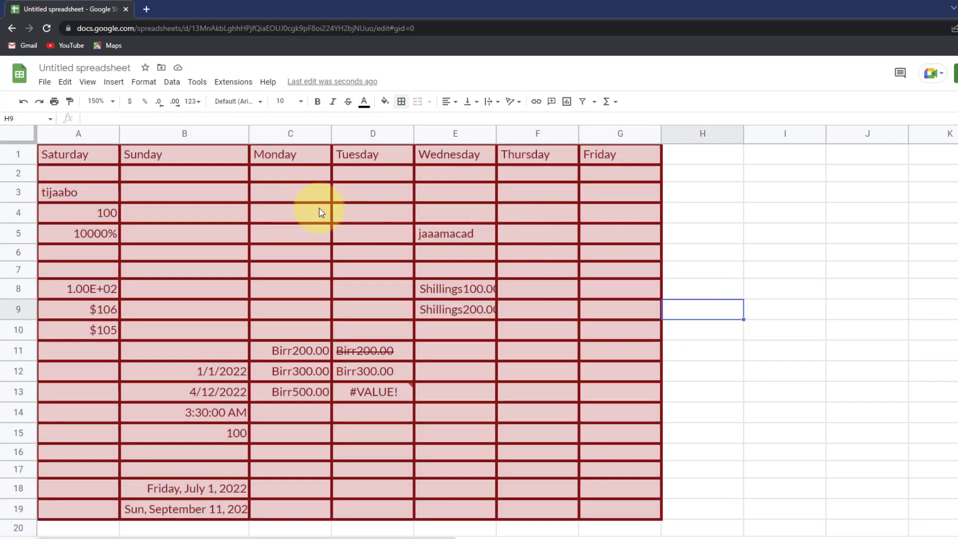
{"action": "left_click", "coordinate": [600, 234]}
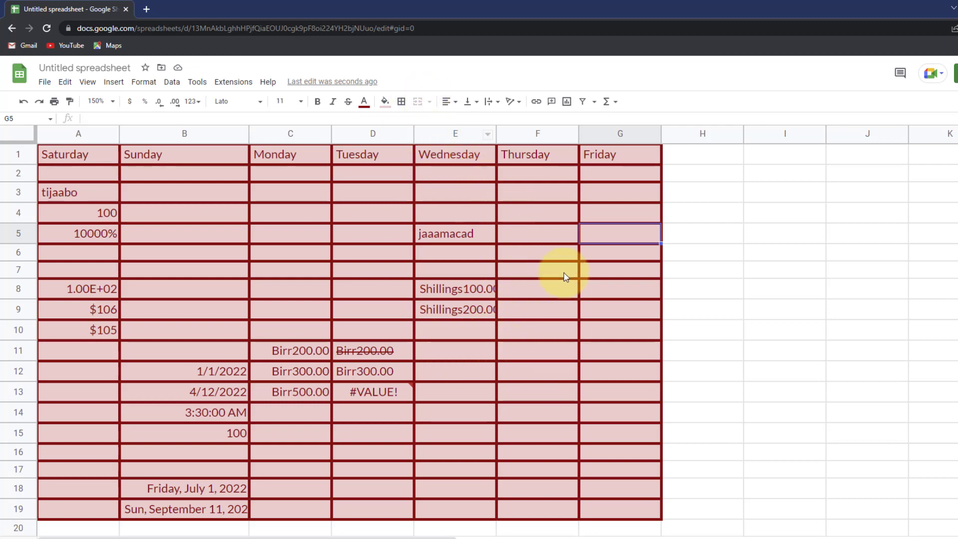
- Merge G2:G9 into one cell and G10:G19 into another
{"action": "left_click_drag", "start_coordinate": [595, 176], "coordinate": [589, 498]}
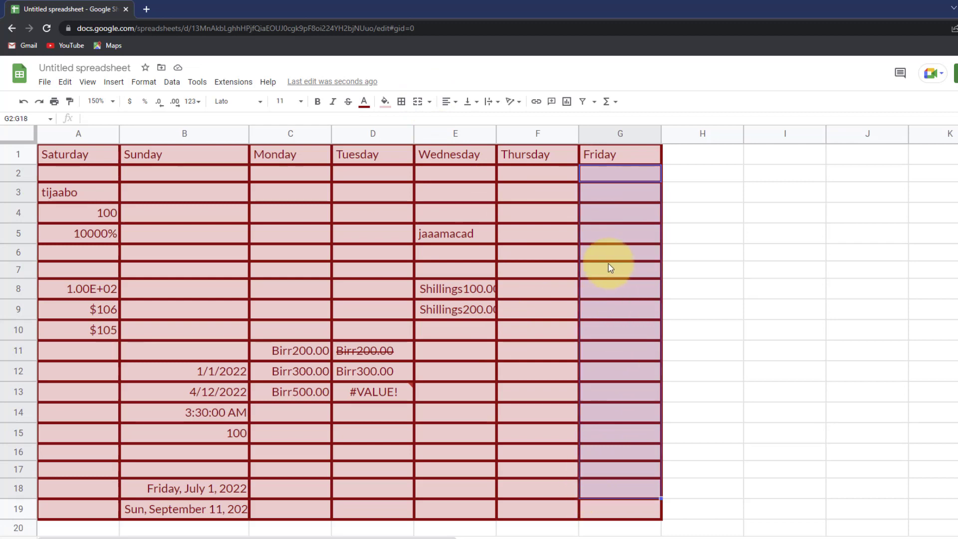
{"action": "left_click", "coordinate": [608, 179]}
{"action": "left_click_drag", "start_coordinate": [608, 179], "coordinate": [603, 316]}
{"action": "left_click", "coordinate": [417, 103]}
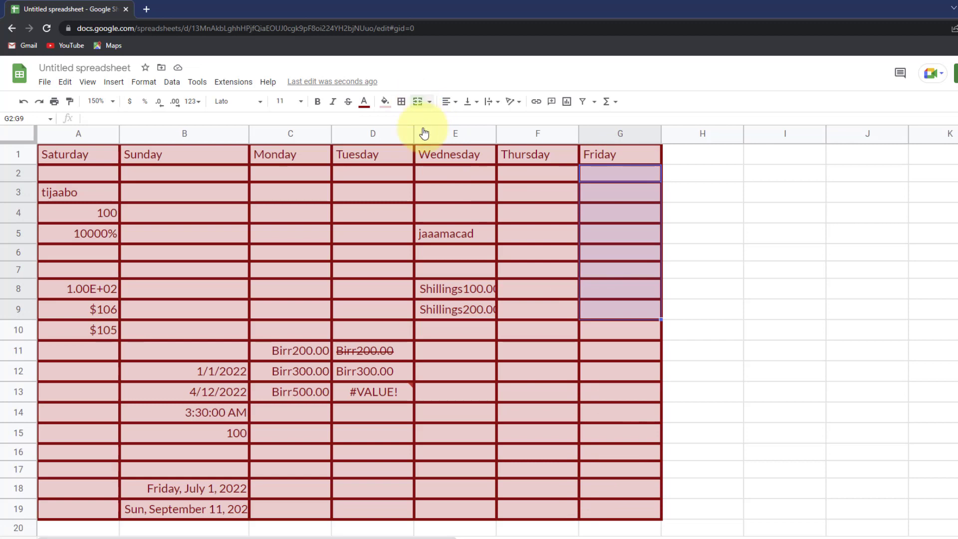
{"action": "left_click", "coordinate": [666, 267]}
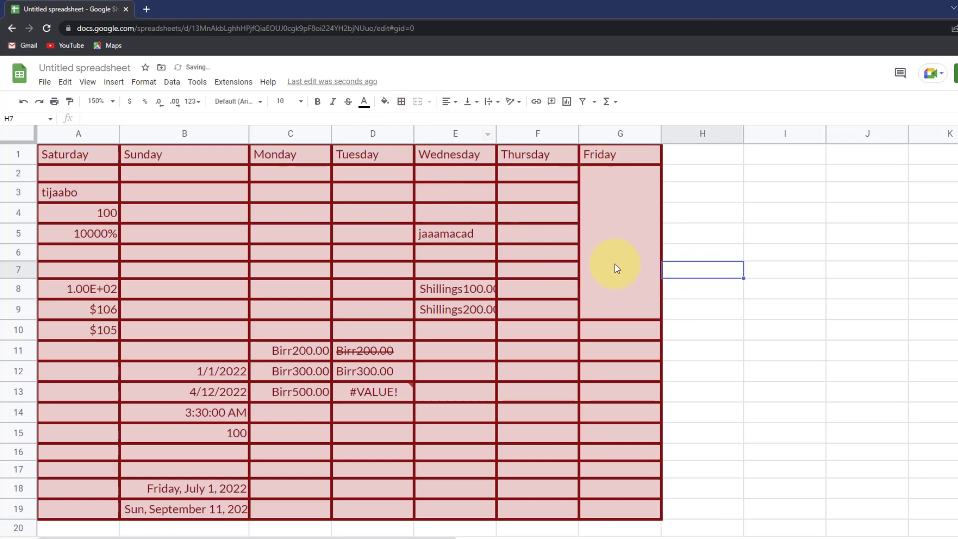
{"action": "left_click_drag", "start_coordinate": [621, 337], "coordinate": [620, 509]}
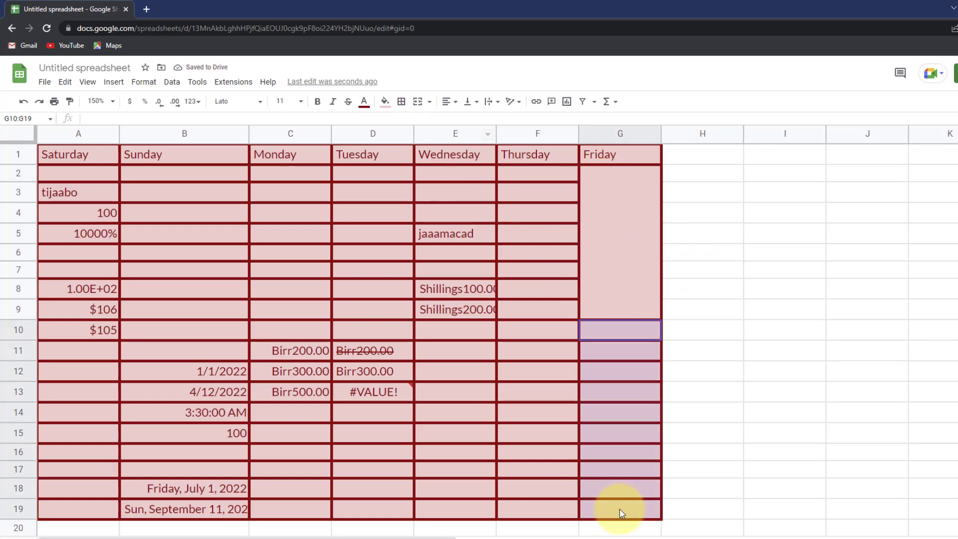
{"action": "left_click", "coordinate": [423, 106]}
{"action": "left_click", "coordinate": [555, 365]}
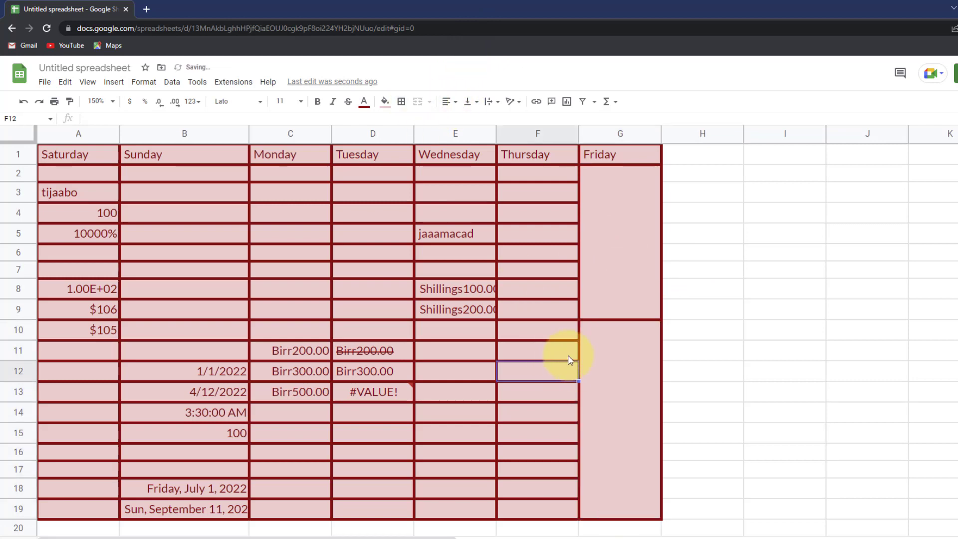
- Merge E11:F19 vertically into two tall column cells
{"action": "left_click_drag", "start_coordinate": [581, 354], "coordinate": [468, 367]}
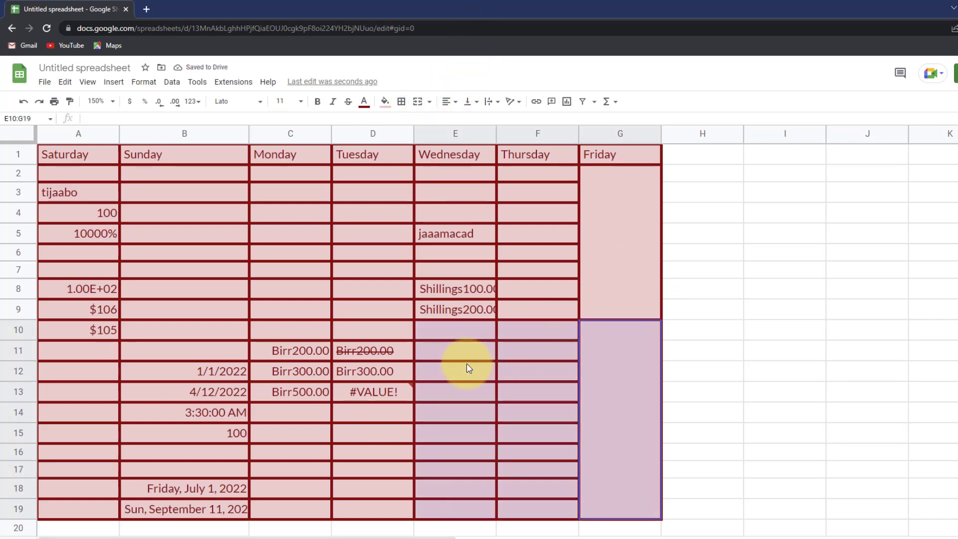
{"action": "left_click", "coordinate": [533, 355]}
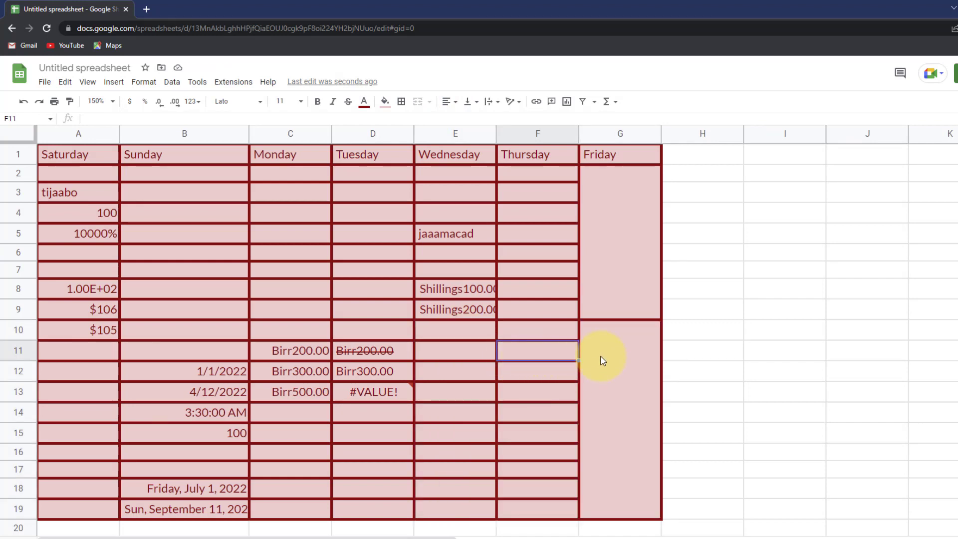
{"action": "left_click_drag", "start_coordinate": [501, 355], "coordinate": [540, 503]}
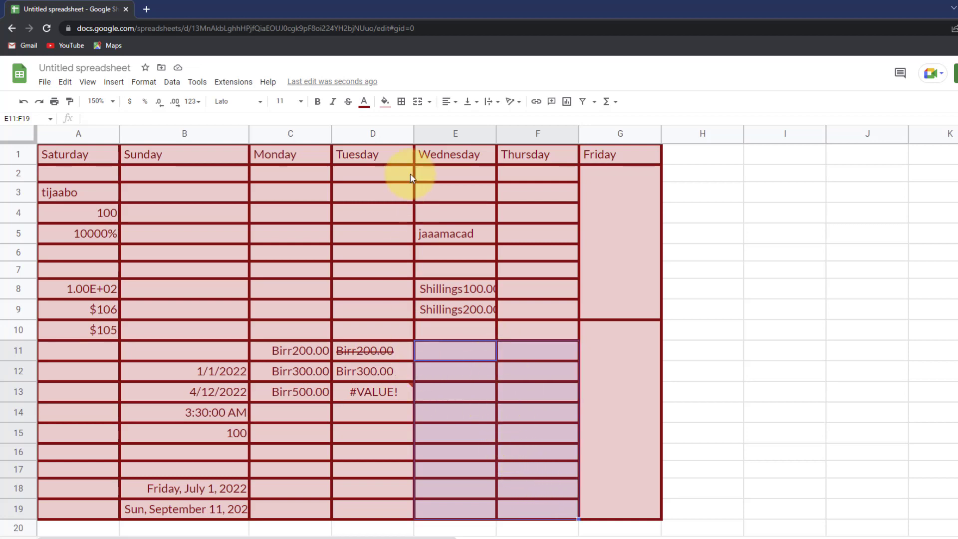
{"action": "left_click", "coordinate": [429, 104]}
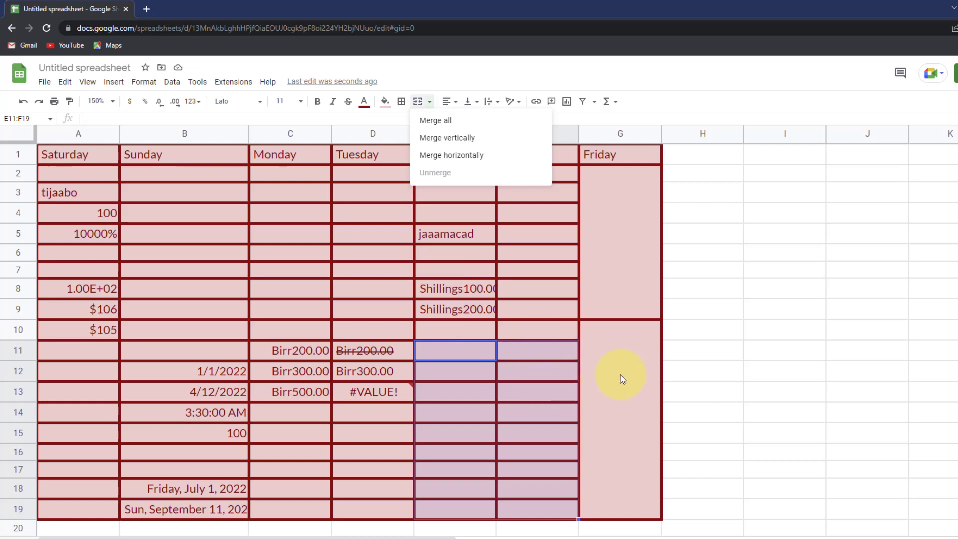
{"action": "left_click", "coordinate": [477, 138]}
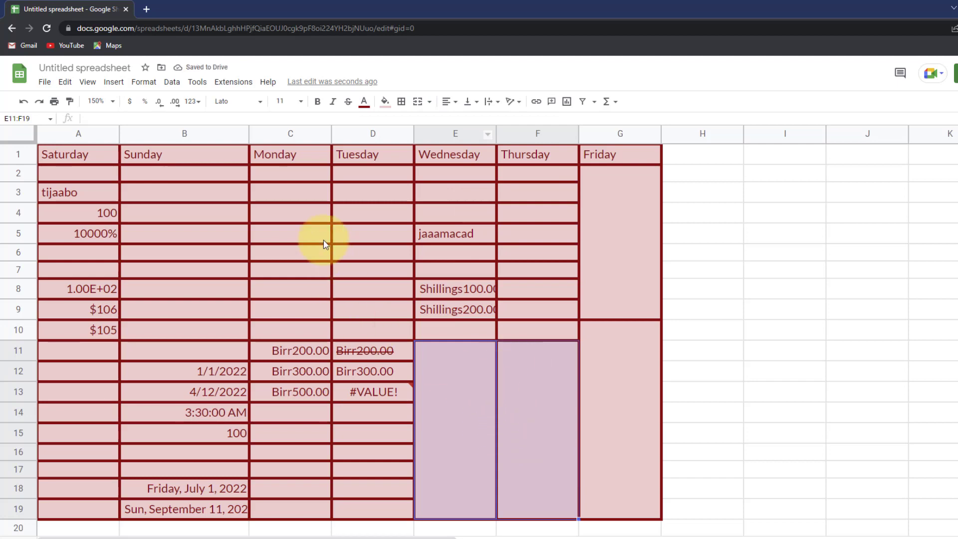
{"action": "left_click_drag", "start_coordinate": [294, 213], "coordinate": [374, 306]}
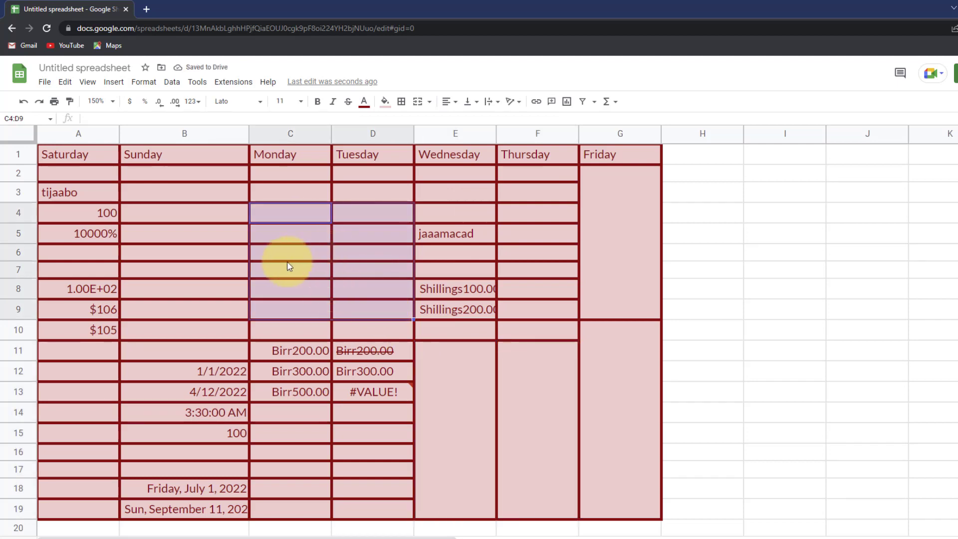
- Merge B4:D9 horizontally, row by row
{"action": "left_click_drag", "start_coordinate": [204, 220], "coordinate": [391, 312]}
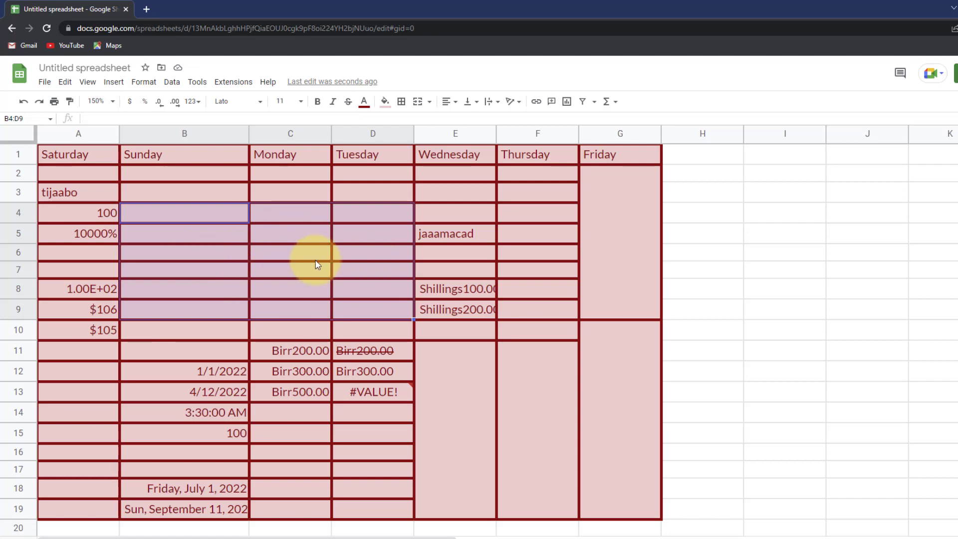
{"action": "left_click", "coordinate": [430, 103]}
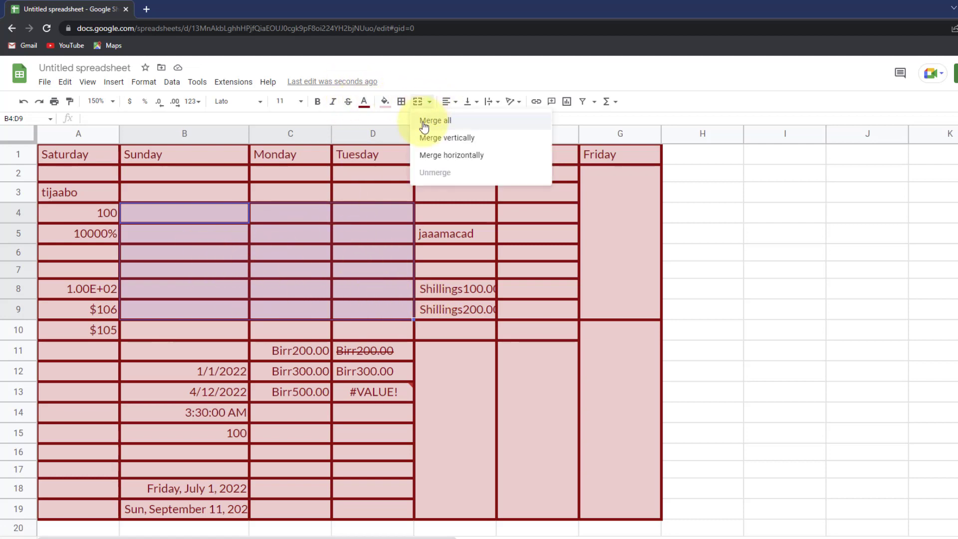
{"action": "left_click", "coordinate": [445, 157]}
{"action": "left_click", "coordinate": [282, 349]}
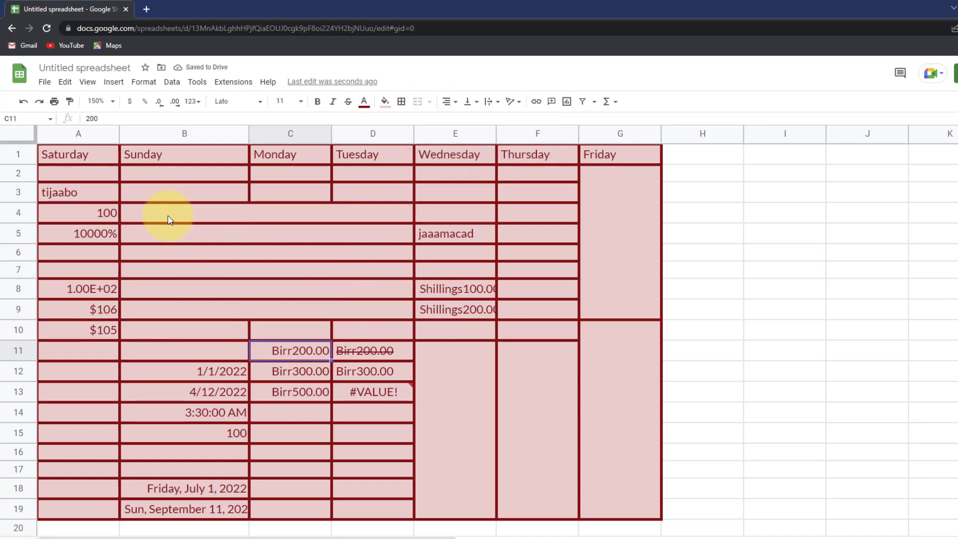
- Unmerge B4:D9 back into separate cells
{"action": "left_click_drag", "start_coordinate": [167, 215], "coordinate": [328, 313]}
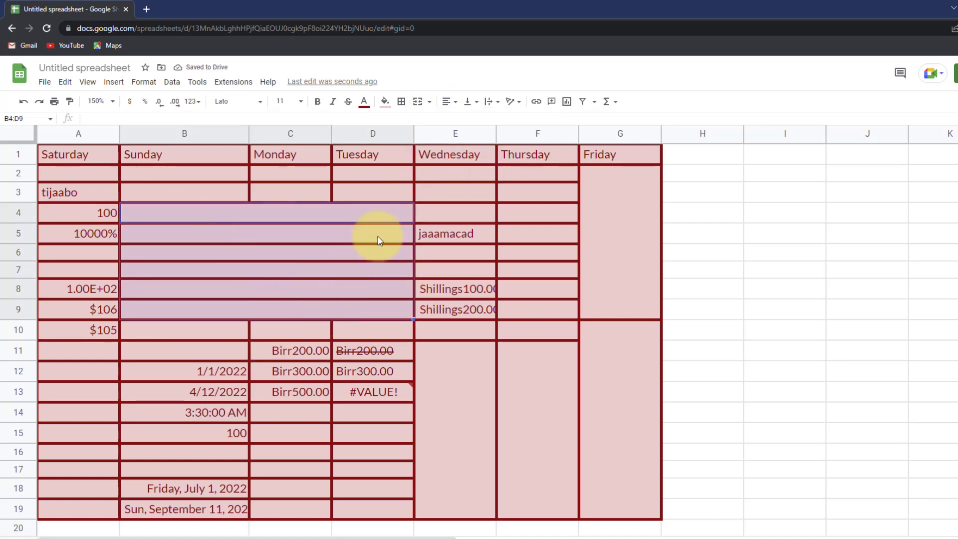
{"action": "left_click", "coordinate": [429, 101]}
{"action": "left_click", "coordinate": [452, 178]}
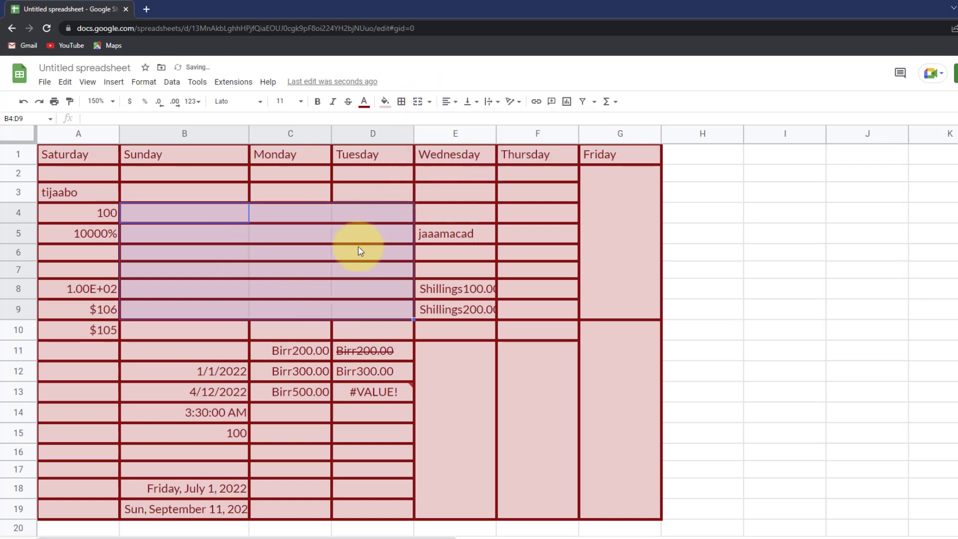
{"action": "left_click", "coordinate": [374, 371]}
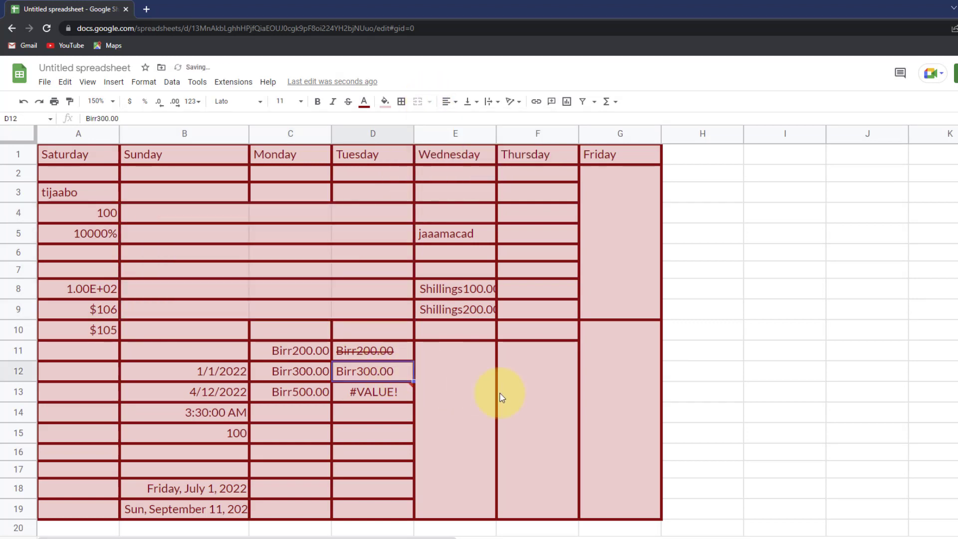
{"action": "left_click_drag", "start_coordinate": [499, 394], "coordinate": [607, 453]}
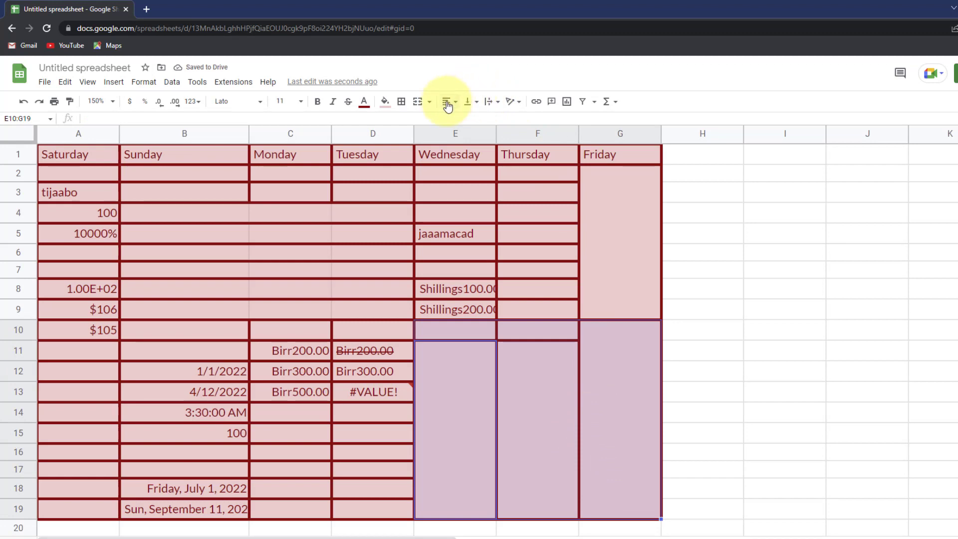
- Unmerge all the merged blocks in E10:G19 into separate cells
{"action": "left_click", "coordinate": [429, 102]}
{"action": "left_click", "coordinate": [442, 171]}
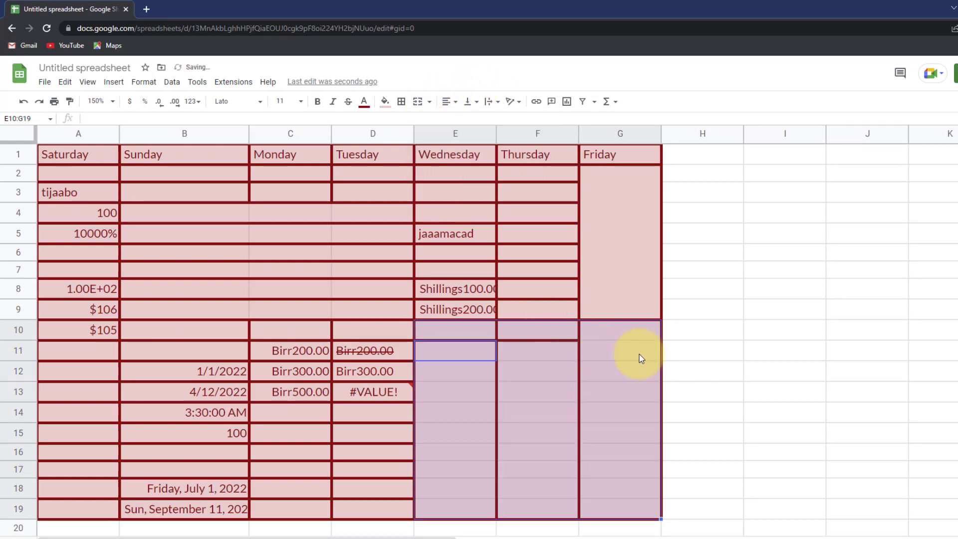
{"action": "left_click", "coordinate": [641, 358]}
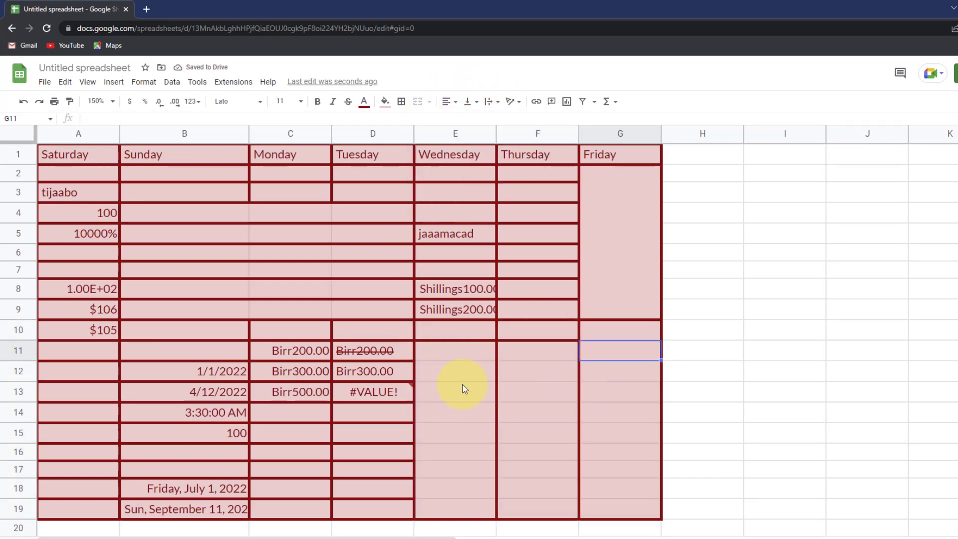
{"action": "mouse_move", "coordinate": [451, 354]}
{"action": "left_mouse_down"}
{"action": "mouse_move", "coordinate": [487, 389]}
{"action": "mouse_move", "coordinate": [529, 409]}
{"action": "mouse_move", "coordinate": [603, 408]}
{"action": "left_mouse_up"}
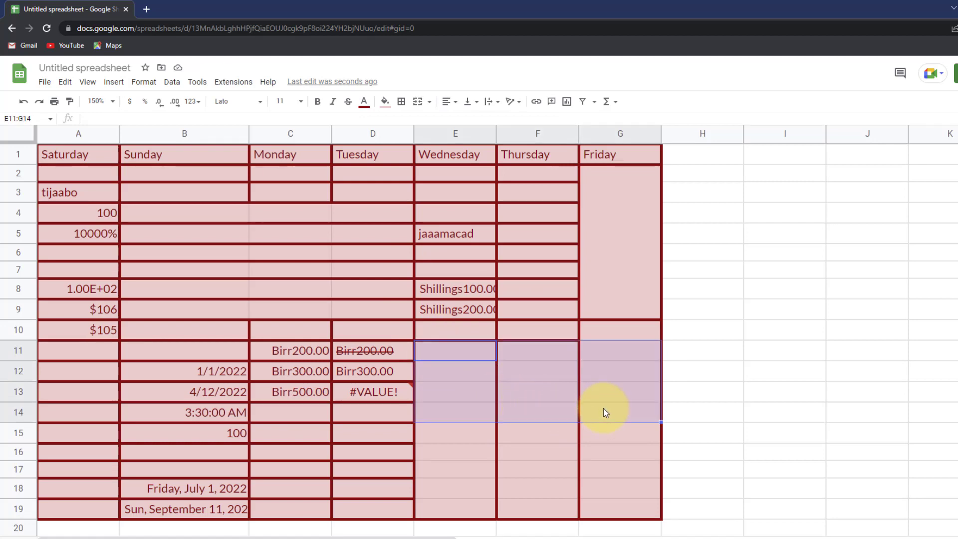
{"action": "left_click", "coordinate": [458, 358]}
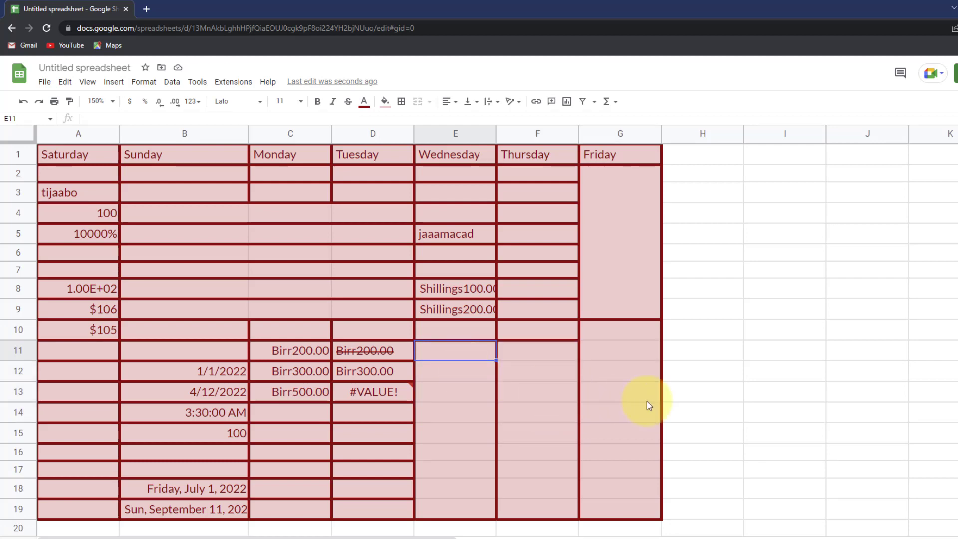
- Paint D14's thick dark-red borders and pink fill onto E11:G19
{"action": "left_click", "coordinate": [355, 312]}
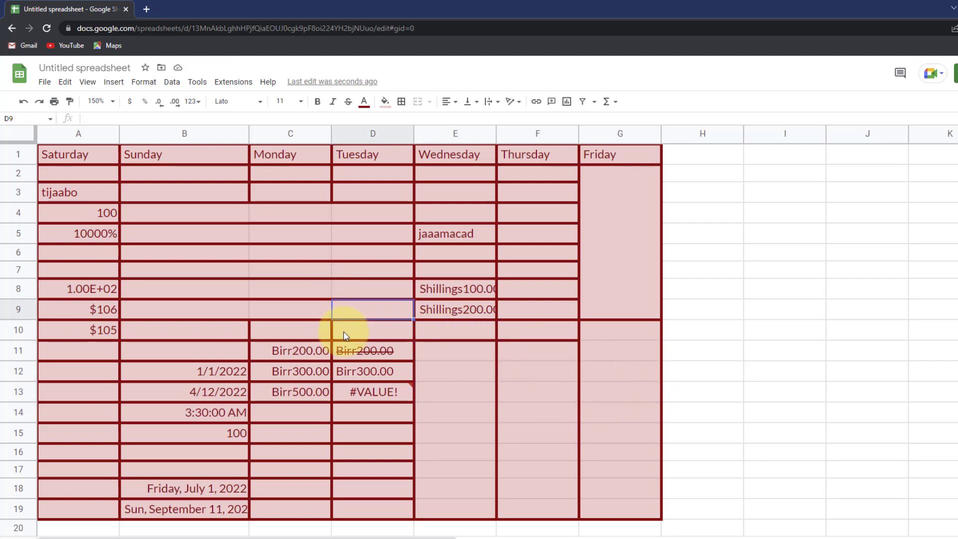
{"action": "left_click", "coordinate": [360, 416]}
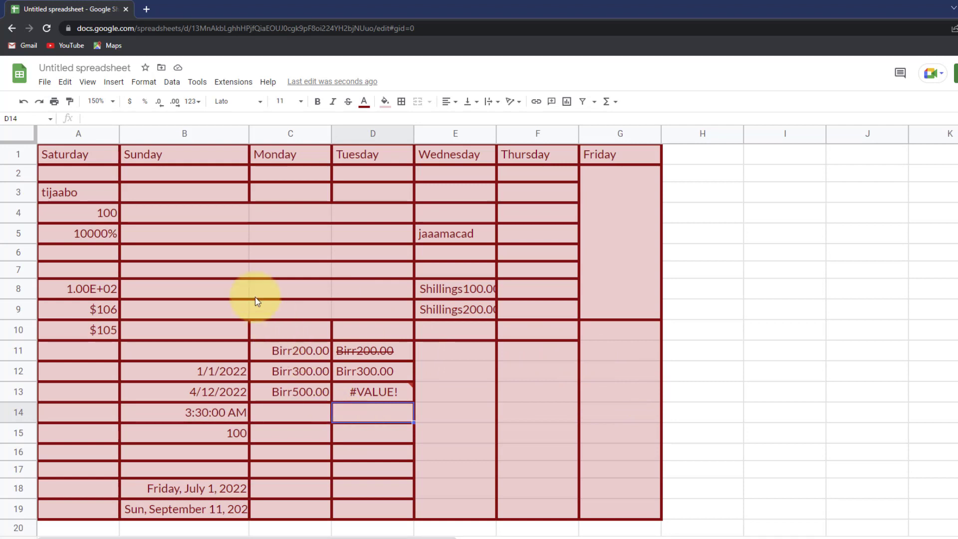
{"action": "left_click", "coordinate": [69, 103]}
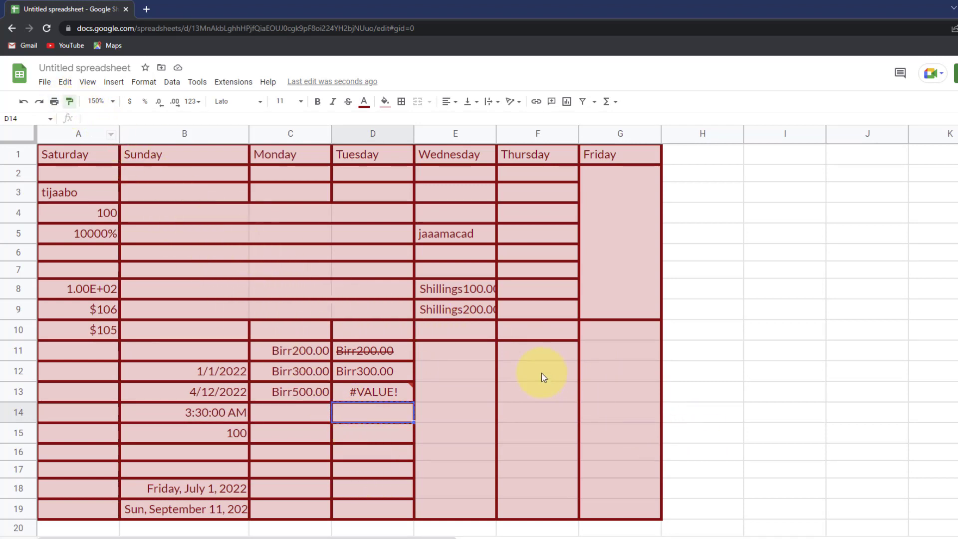
{"action": "left_click_drag", "start_coordinate": [464, 356], "coordinate": [636, 505]}
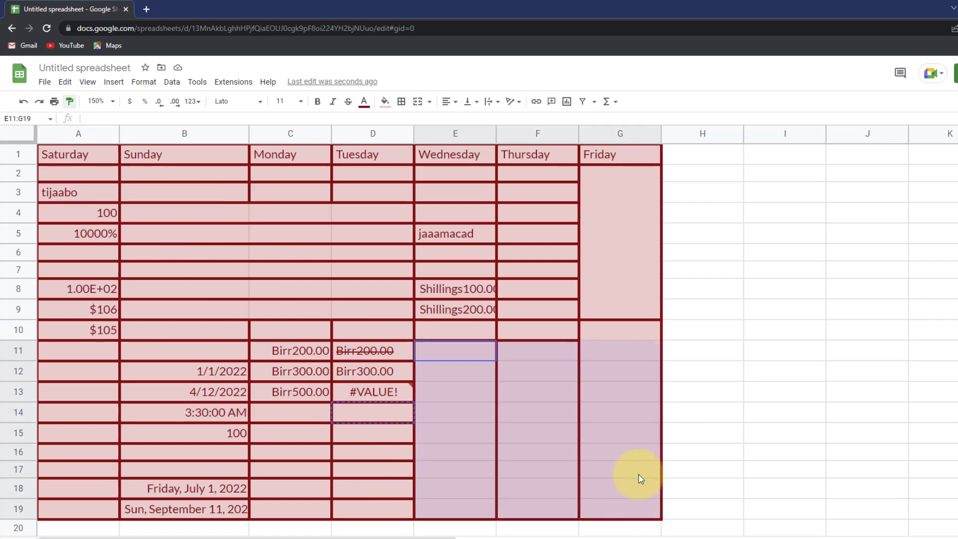
{"action": "left_click", "coordinate": [617, 300]}
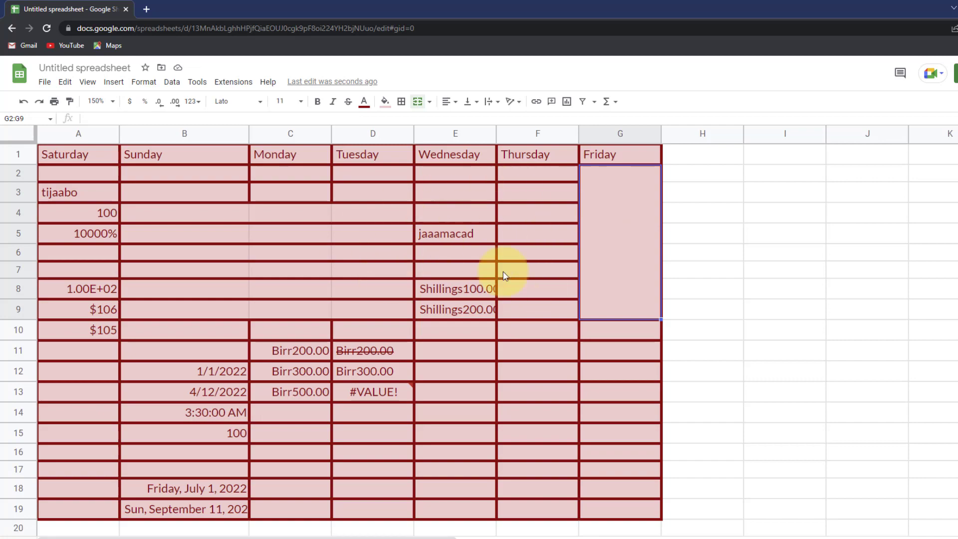
{"action": "left_click", "coordinate": [96, 313]}
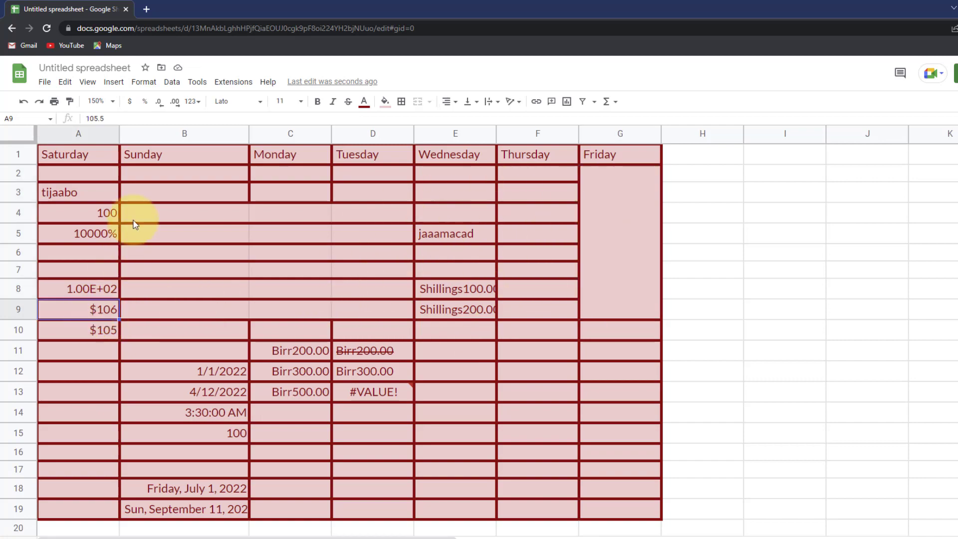
{"action": "left_click", "coordinate": [142, 154]}
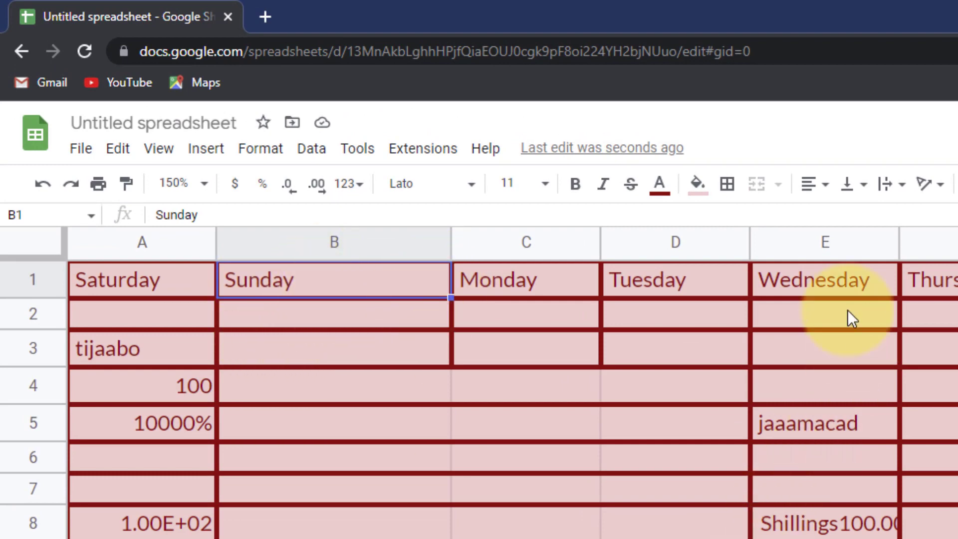
- Left-align the Sunday heading in B1, after briefly trying centre and right alignment
{"action": "left_click", "coordinate": [818, 188]}
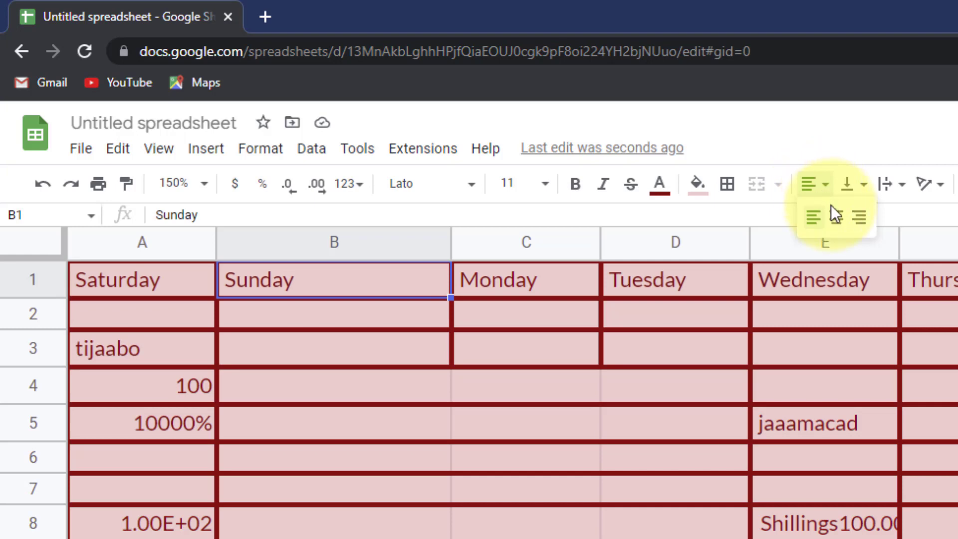
{"action": "left_click", "coordinate": [838, 220]}
{"action": "left_click", "coordinate": [814, 185]}
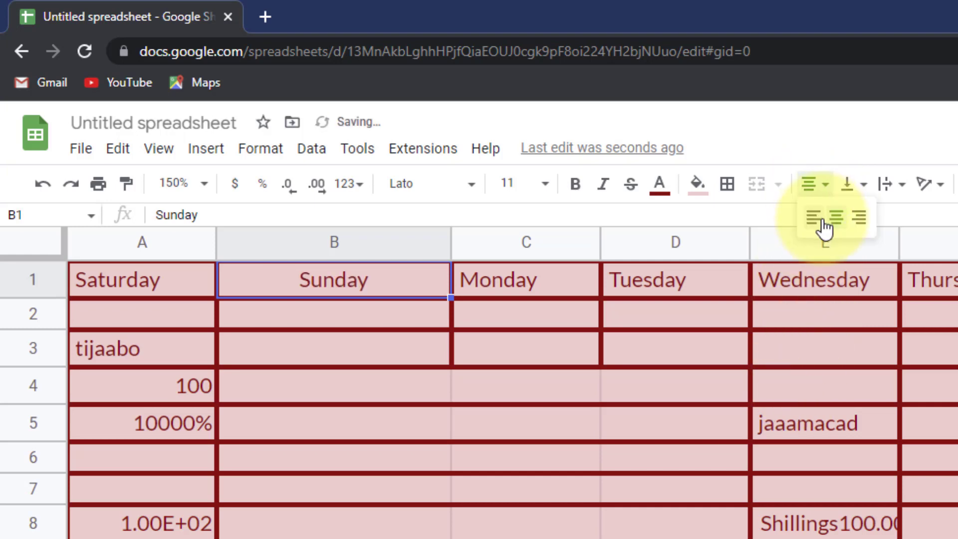
{"action": "left_click", "coordinate": [858, 219]}
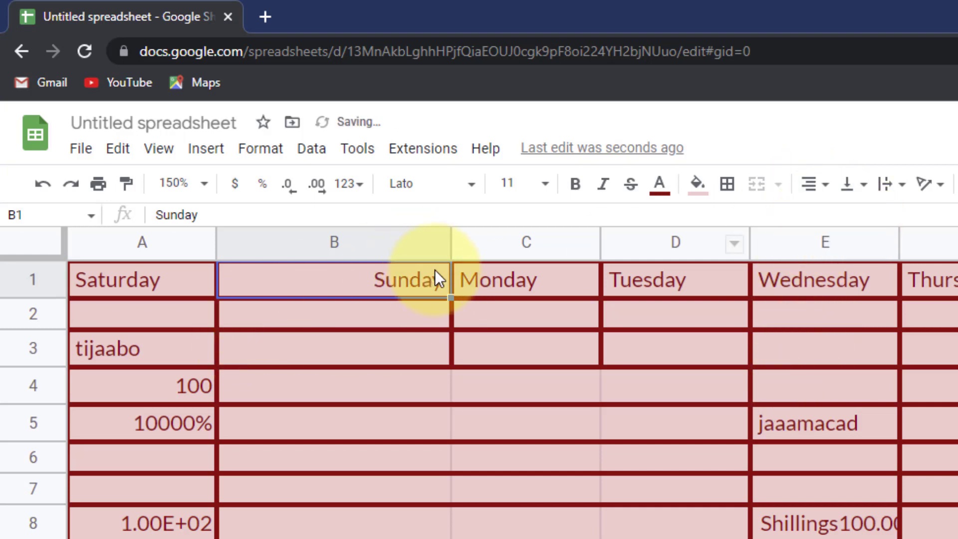
{"action": "left_click", "coordinate": [814, 185]}
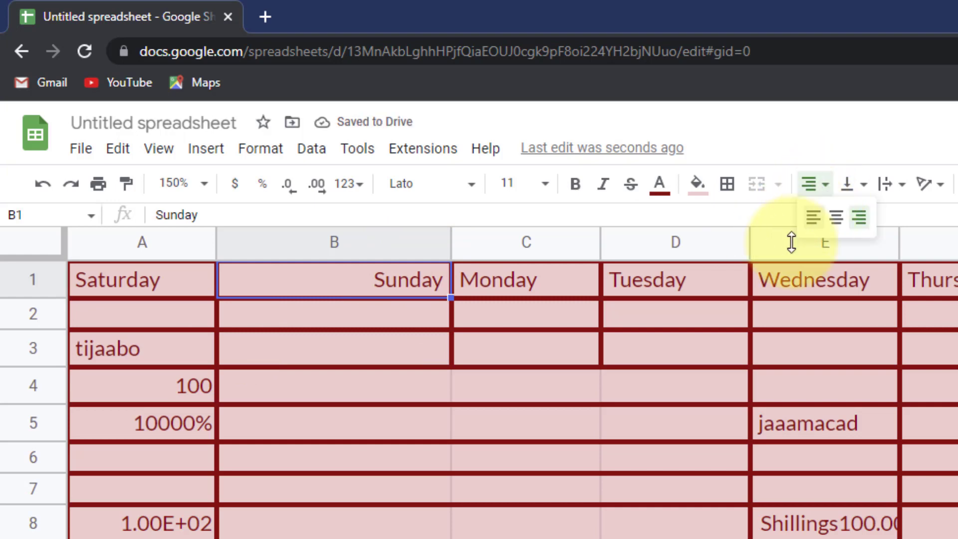
{"action": "left_click", "coordinate": [817, 218]}
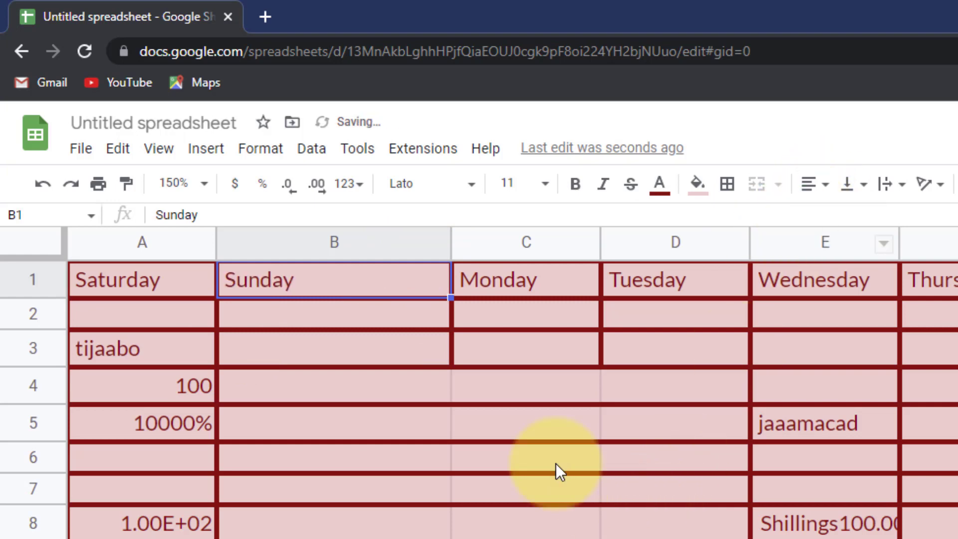
{"action": "left_click", "coordinate": [182, 387]}
{"action": "left_click", "coordinate": [814, 185]}
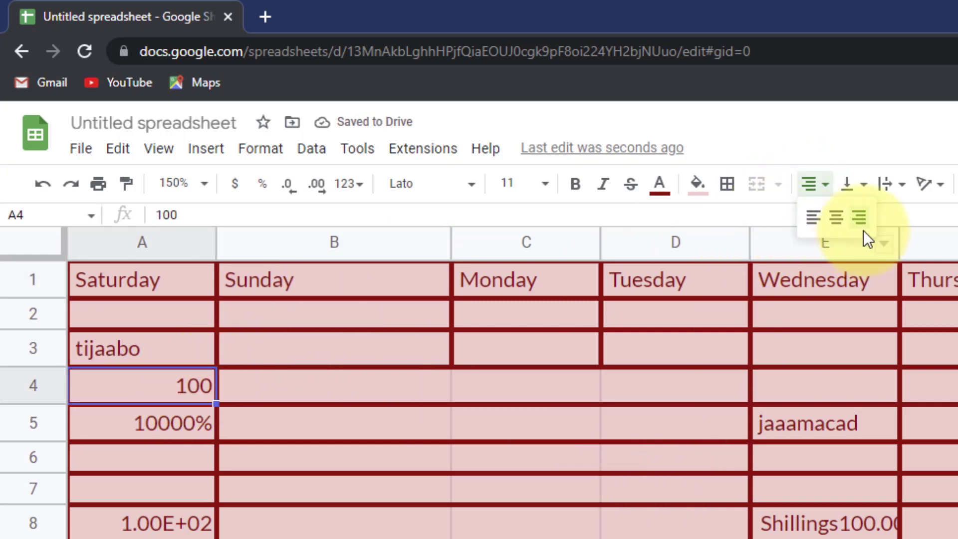
{"action": "left_click", "coordinate": [370, 384]}
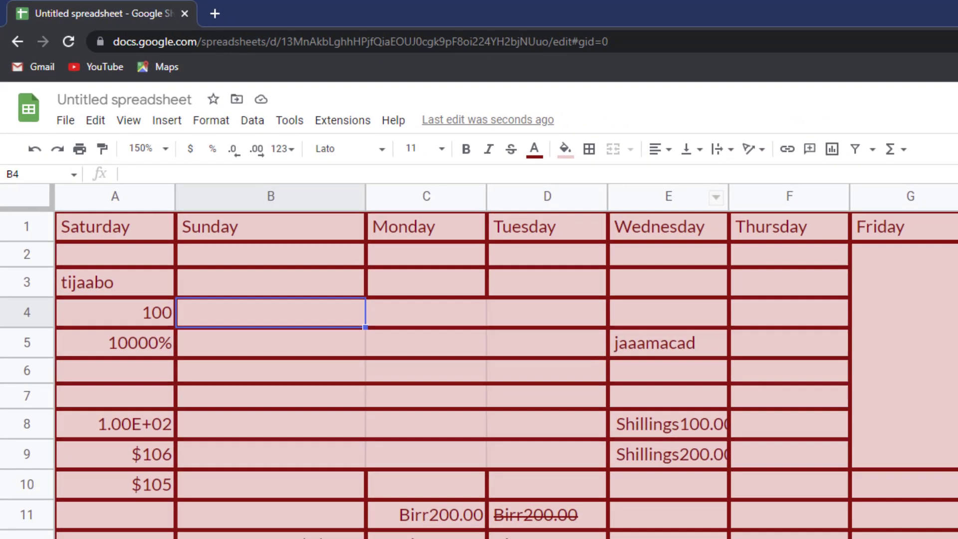
- Enter 'Tijaabo' into the merged Friday cell G2:G9, correcting the typos
{"action": "left_click", "coordinate": [893, 359]}
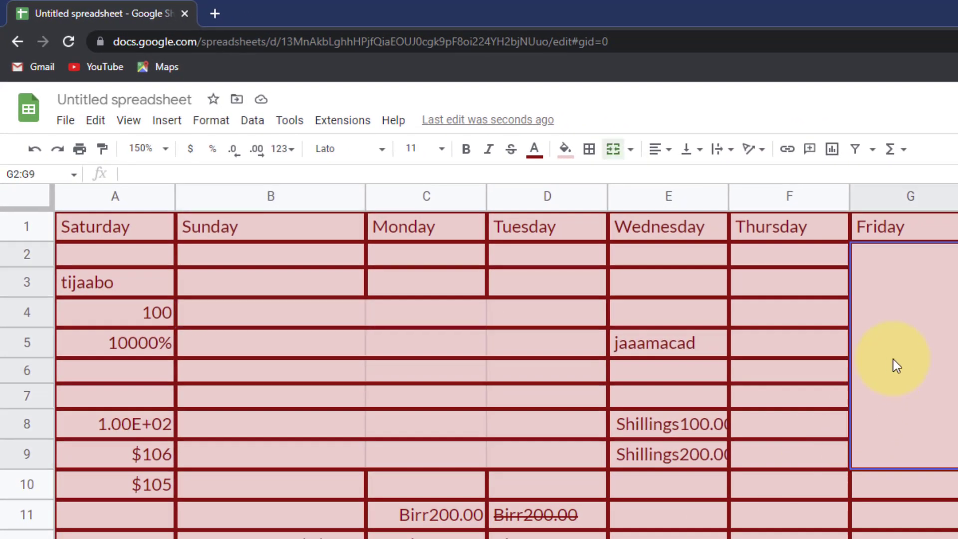
{"action": "type", "text": "dfaa"}
{"action": "key", "text": "BackSpace"}
{"action": "key", "text": "BackSpace"}
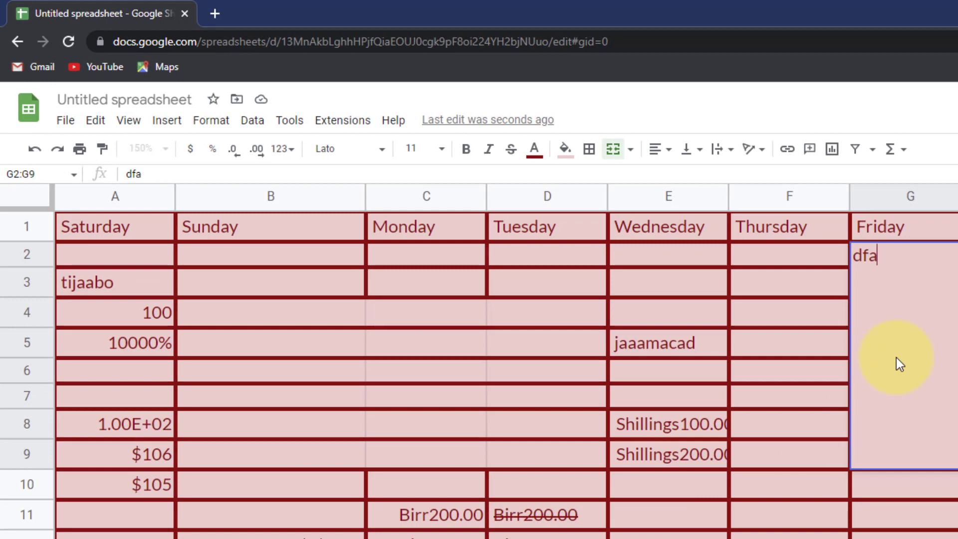
{"action": "key", "text": "BackSpace"}
{"action": "key", "text": "BackSpace"}
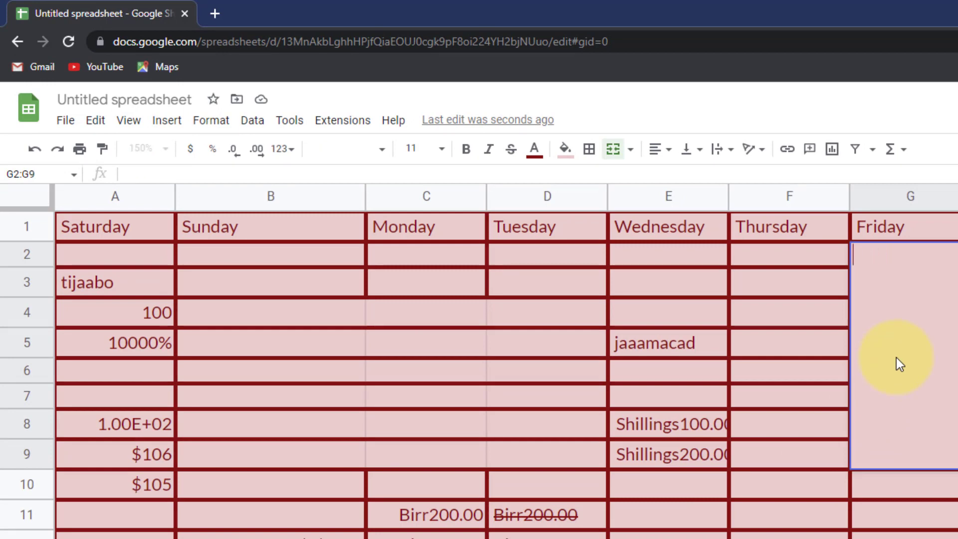
{"action": "type", "text": "J"}
{"action": "key", "text": "BackSpace"}
{"action": "type", "text": "Tijaabo"}
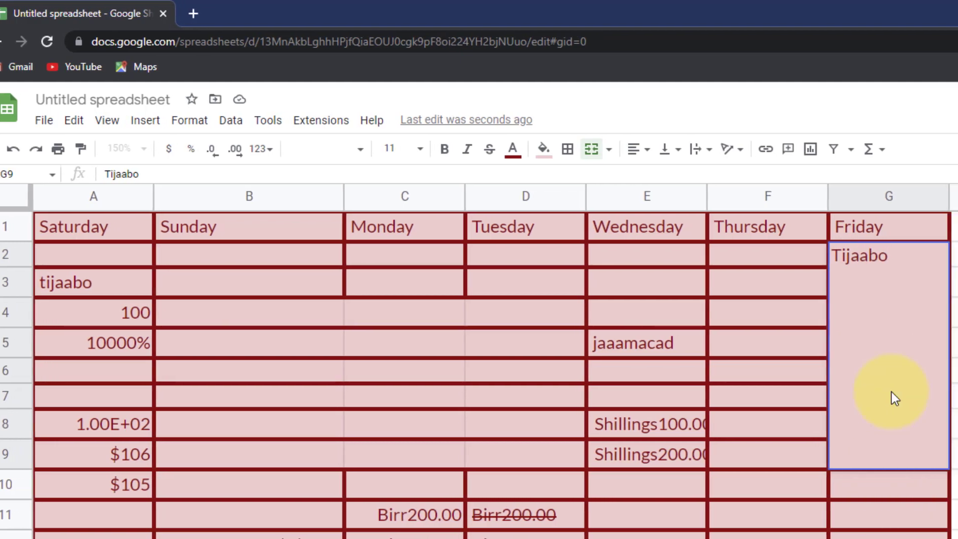
{"action": "key", "text": "Return"}
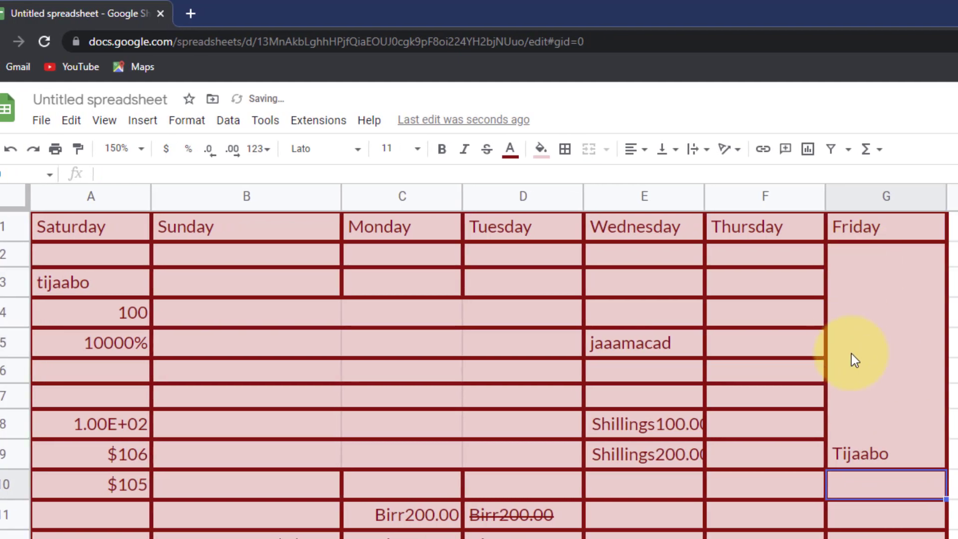
{"action": "left_click", "coordinate": [874, 452]}
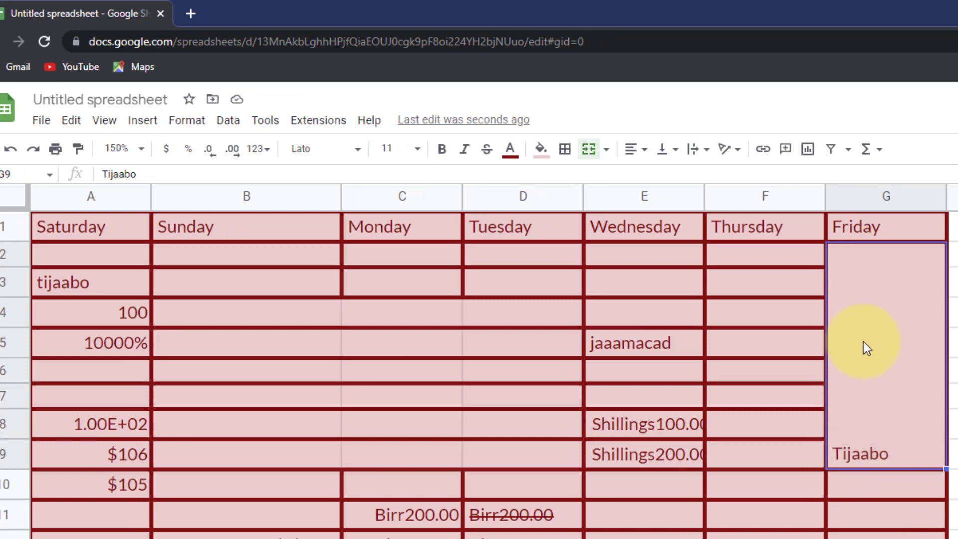
- Set Tijaabo in G2:G9 to Middle vertical and Center horizontal alignment
{"action": "left_click", "coordinate": [674, 151]}
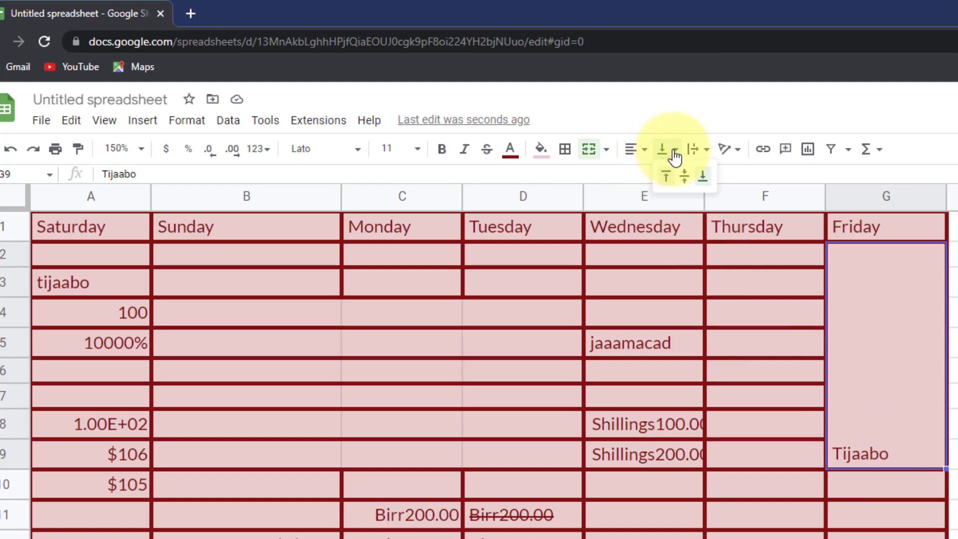
{"action": "left_click", "coordinate": [683, 185]}
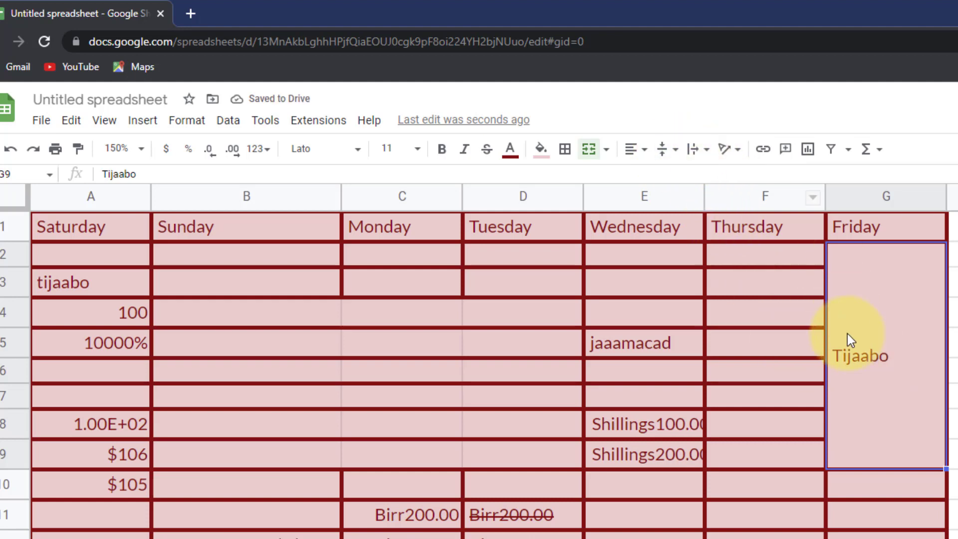
{"action": "left_click", "coordinate": [642, 150]}
{"action": "left_click", "coordinate": [657, 177]}
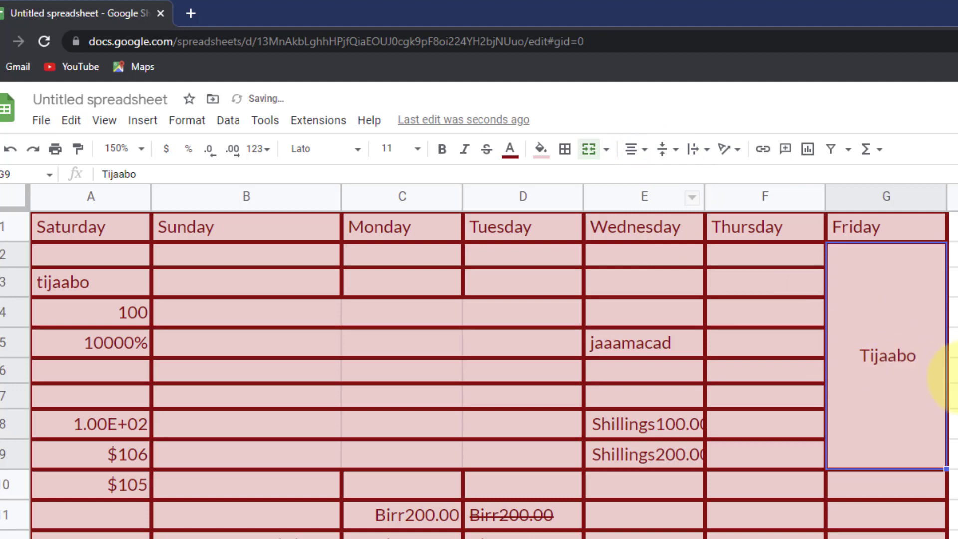
{"action": "left_click", "coordinate": [952, 370]}
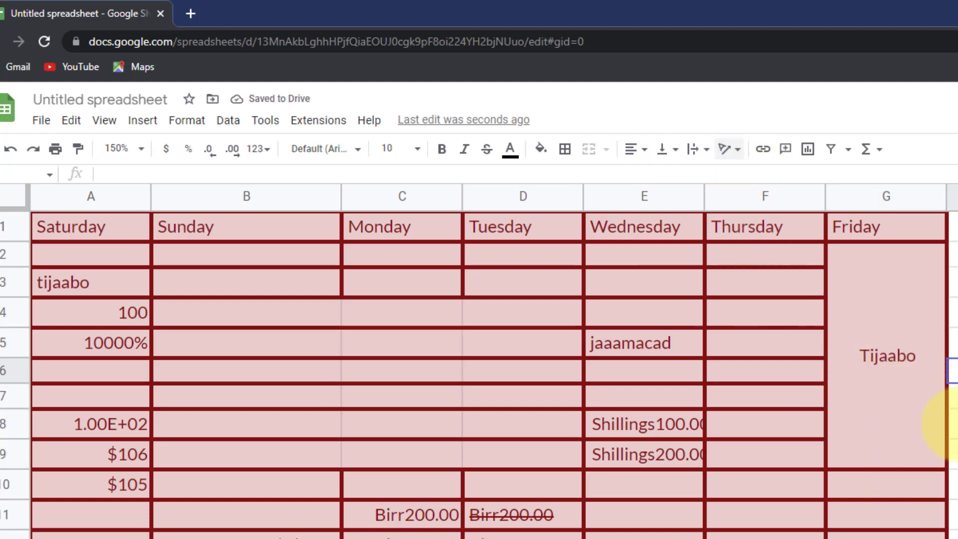
{"action": "left_click", "coordinate": [867, 370]}
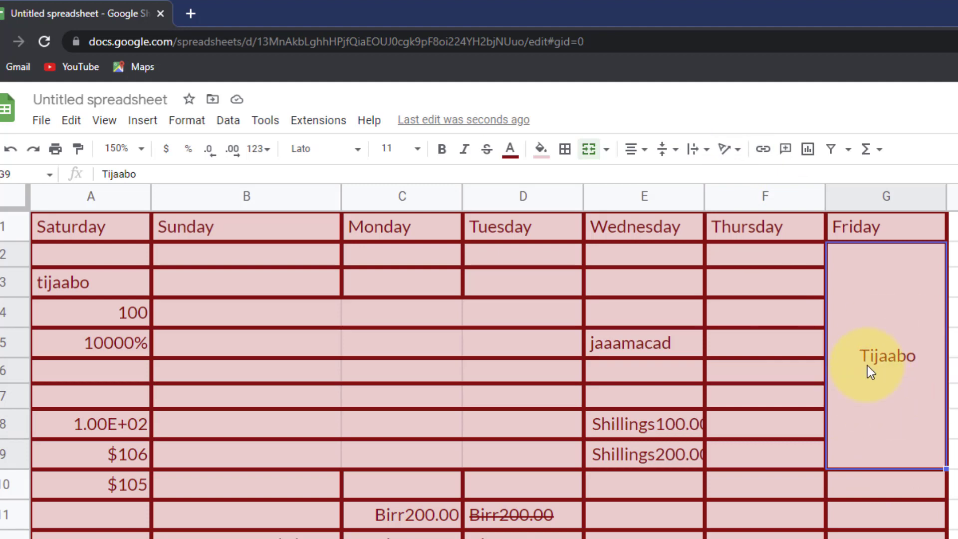
- Try Tilt up, Tilt down, Stack vertically, Rotate up and Rotate down on Tijaabo
{"action": "left_click", "coordinate": [729, 149]}
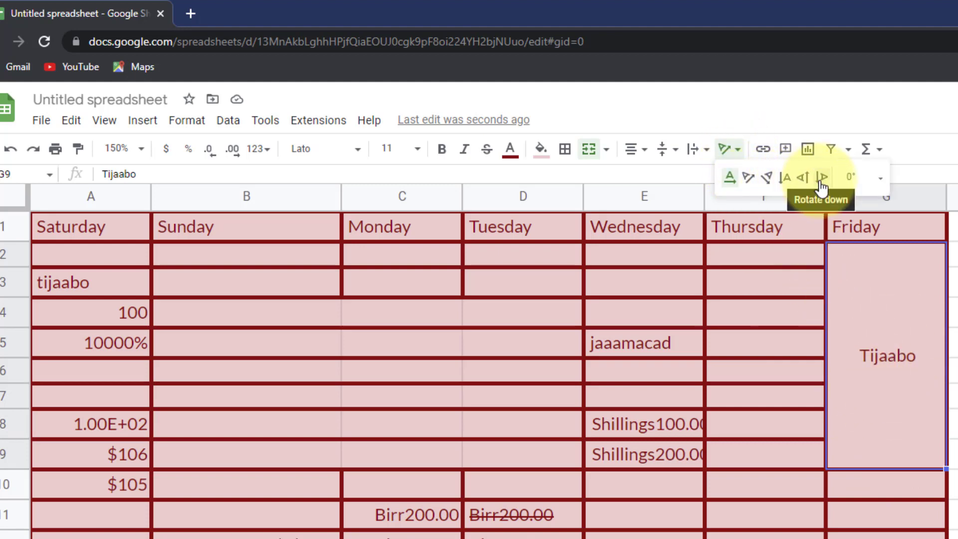
{"action": "left_click", "coordinate": [750, 178]}
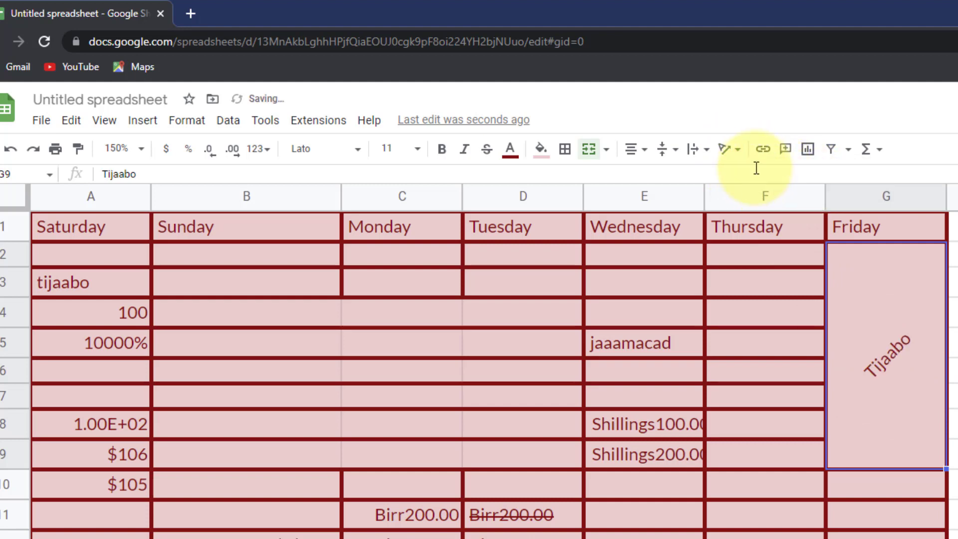
{"action": "left_click", "coordinate": [735, 160]}
{"action": "left_click", "coordinate": [768, 178]}
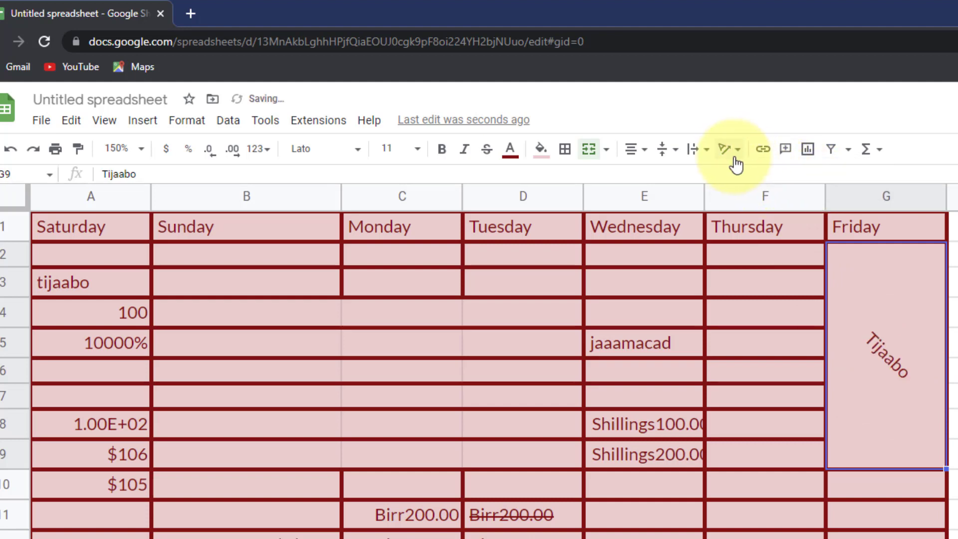
{"action": "left_click", "coordinate": [737, 159]}
{"action": "left_click", "coordinate": [785, 178]}
{"action": "left_click", "coordinate": [737, 154]}
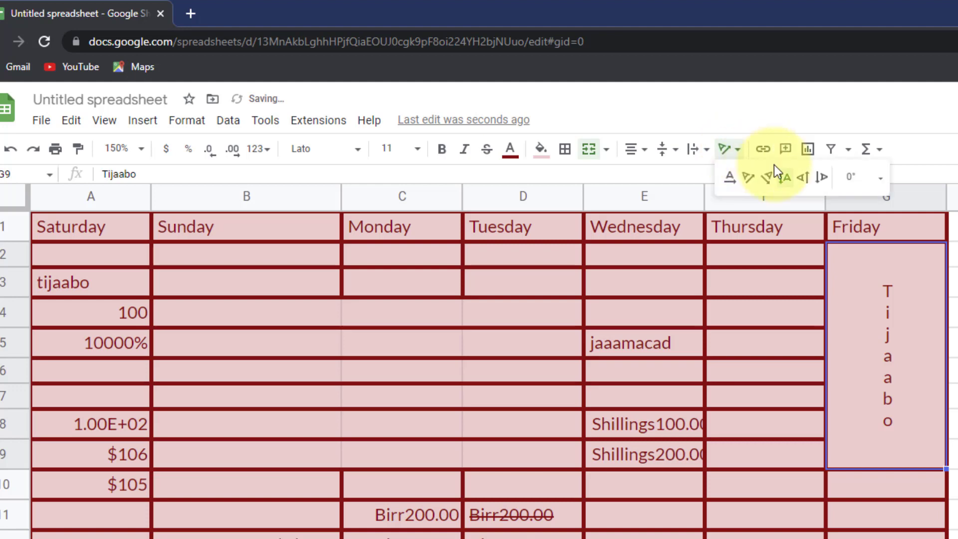
{"action": "left_click", "coordinate": [803, 180]}
{"action": "left_click", "coordinate": [738, 152]}
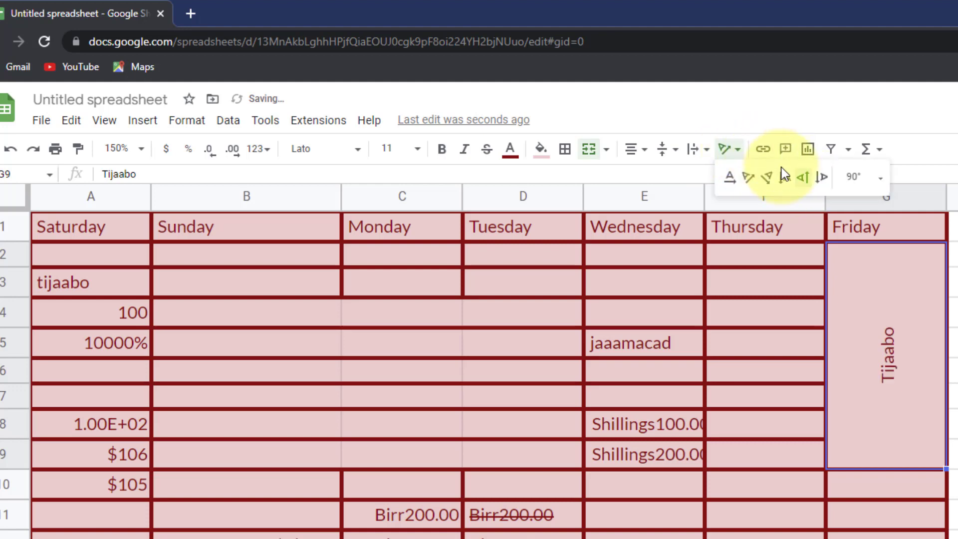
{"action": "left_click", "coordinate": [822, 178]}
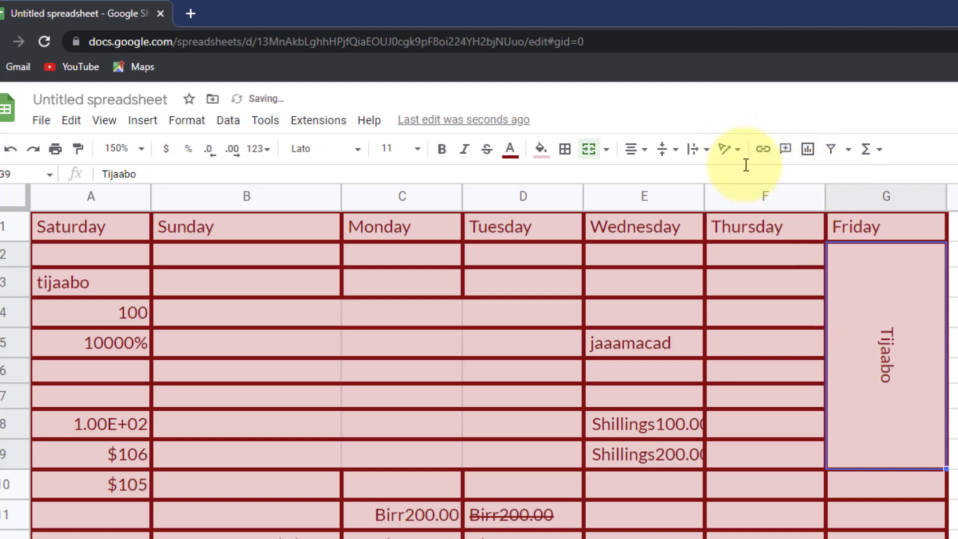
- Rotate Tijaabo to 15°, then 45°, and finally a custom 10° angle
{"action": "left_click", "coordinate": [730, 157]}
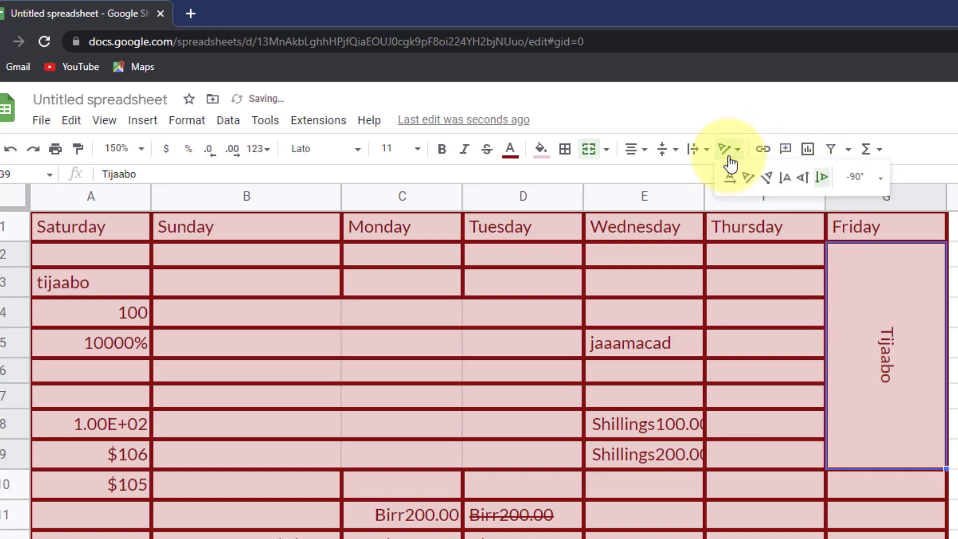
{"action": "left_click", "coordinate": [882, 178]}
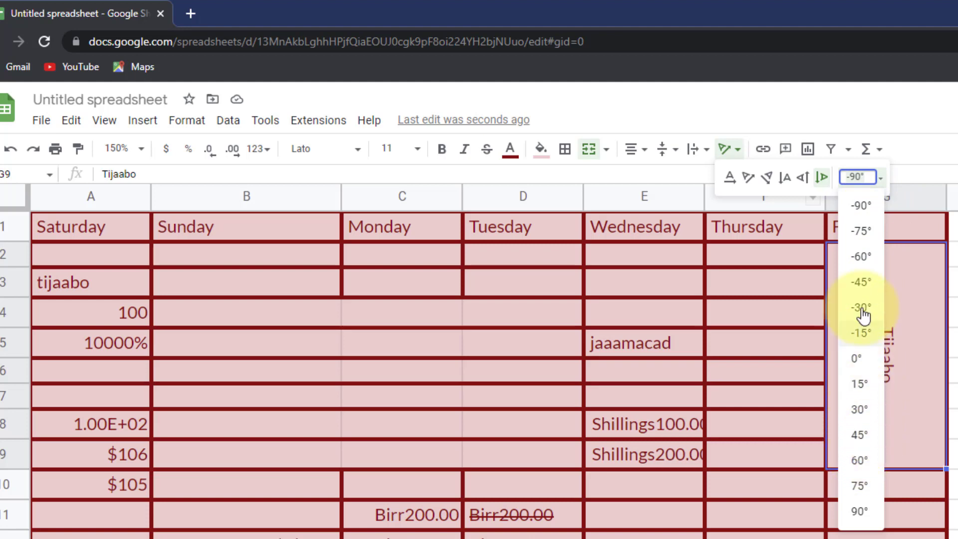
{"action": "left_click", "coordinate": [862, 386]}
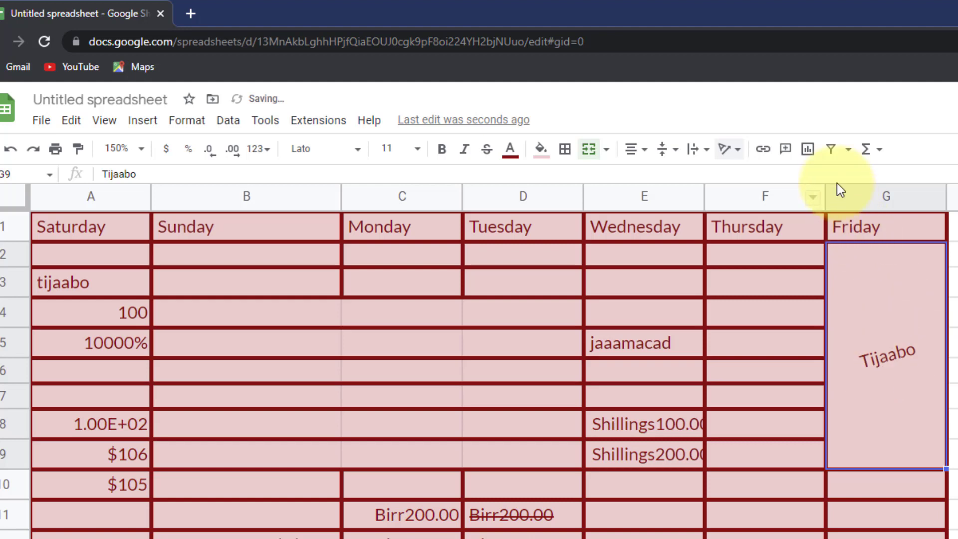
{"action": "left_click", "coordinate": [732, 149]}
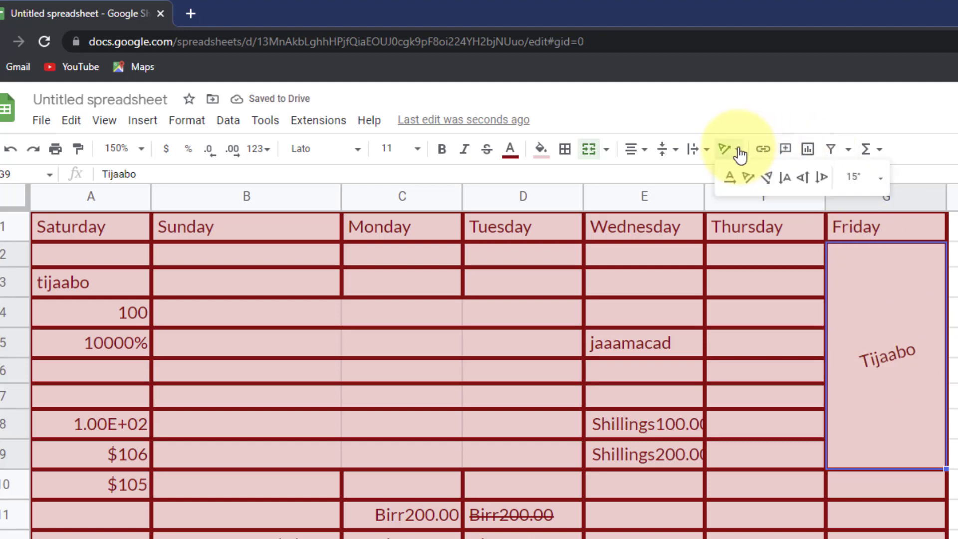
{"action": "left_click", "coordinate": [848, 179]}
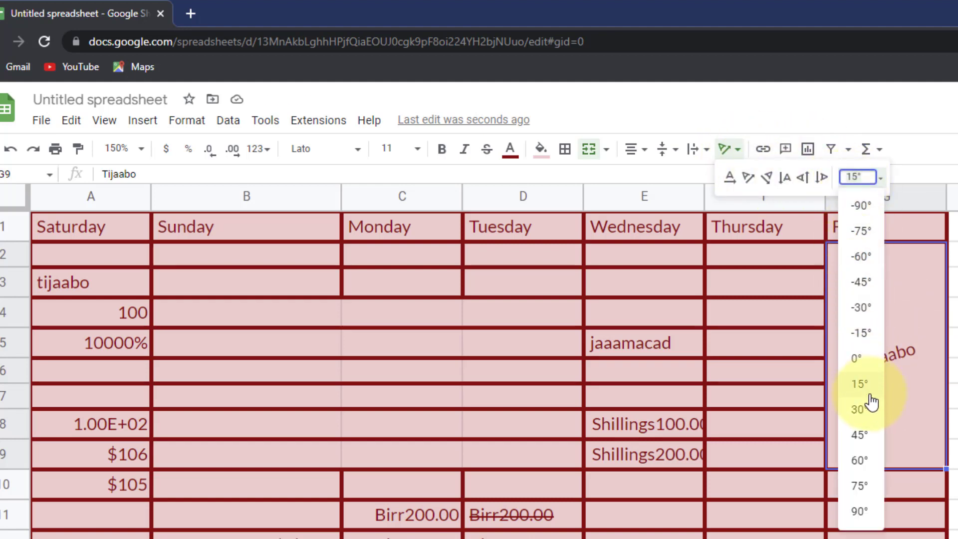
{"action": "left_click", "coordinate": [860, 435]}
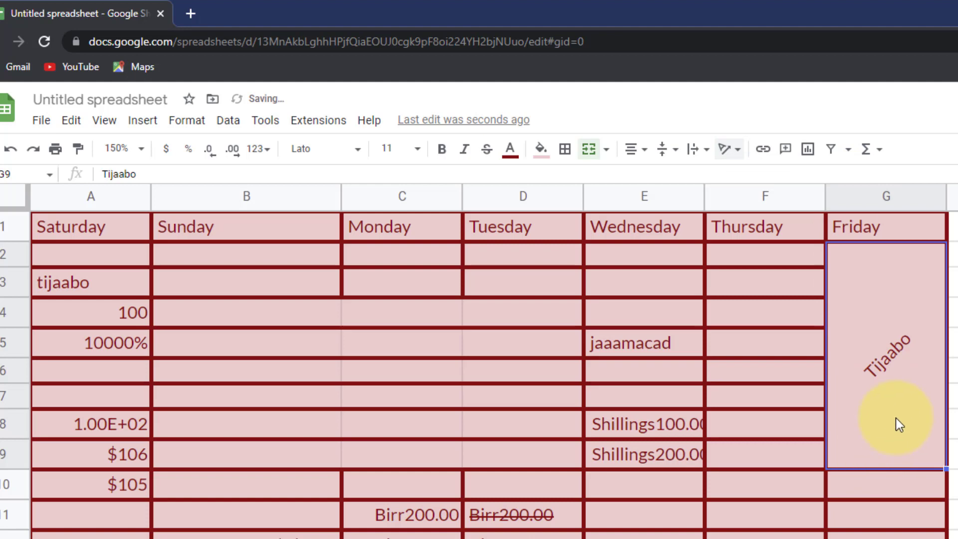
{"action": "left_click", "coordinate": [733, 150]}
{"action": "left_click", "coordinate": [848, 176]}
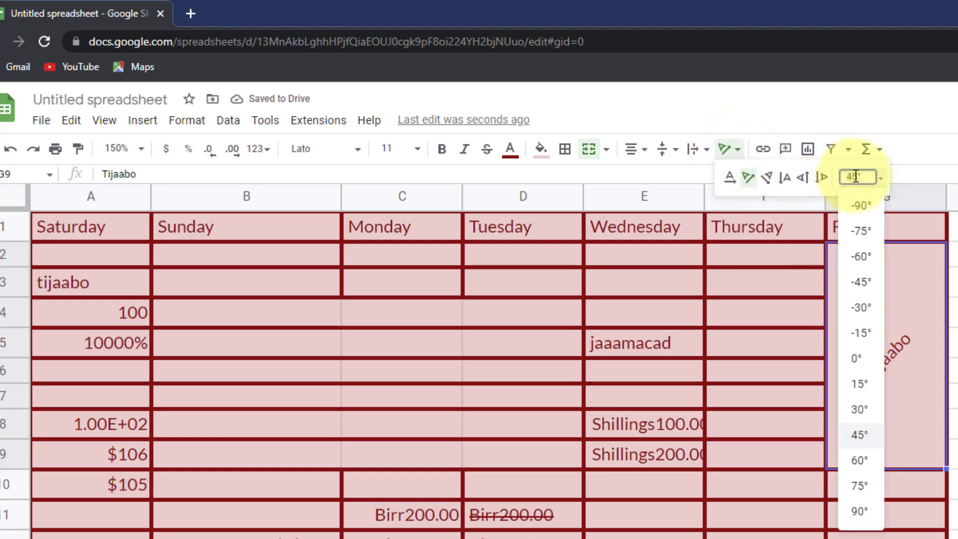
{"action": "type", "text": "10"}
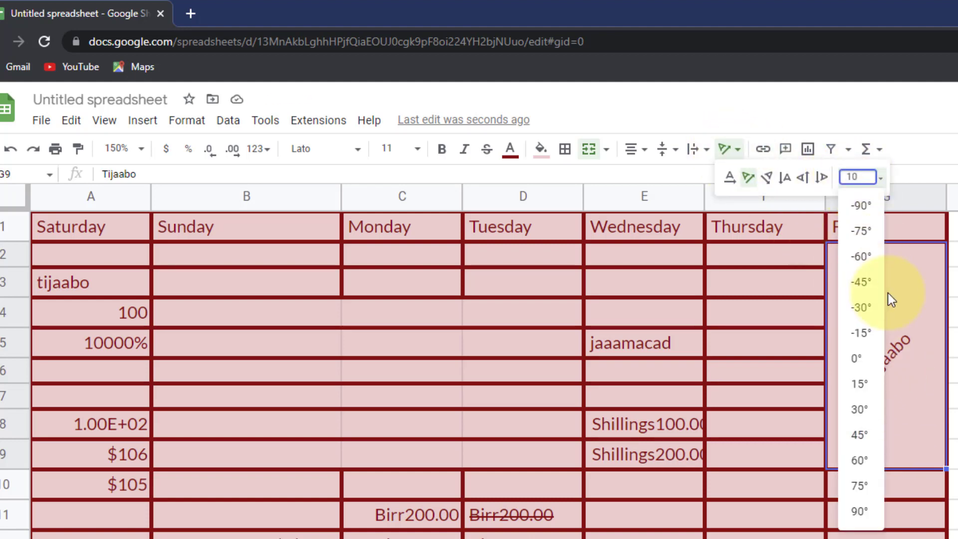
{"action": "key", "text": "Return"}
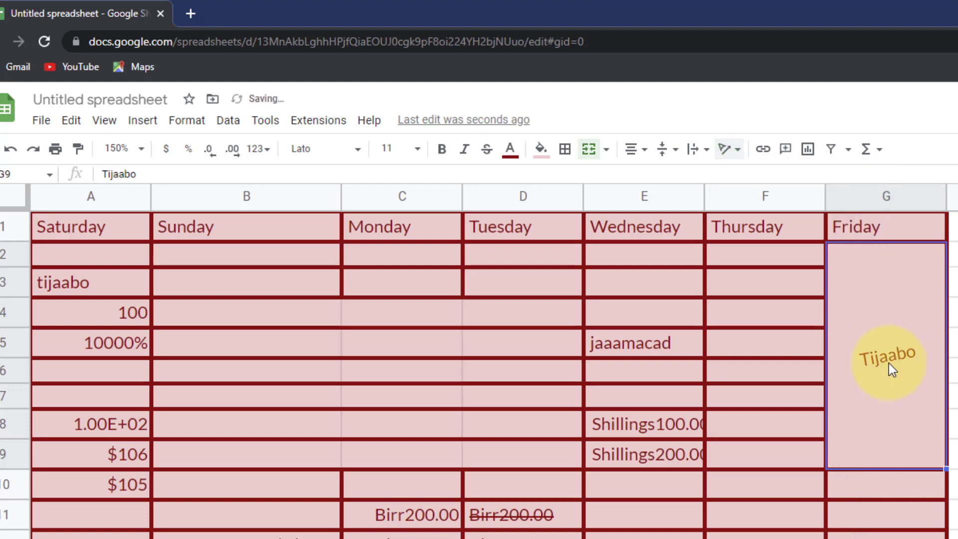
{"action": "left_click", "coordinate": [730, 149]}
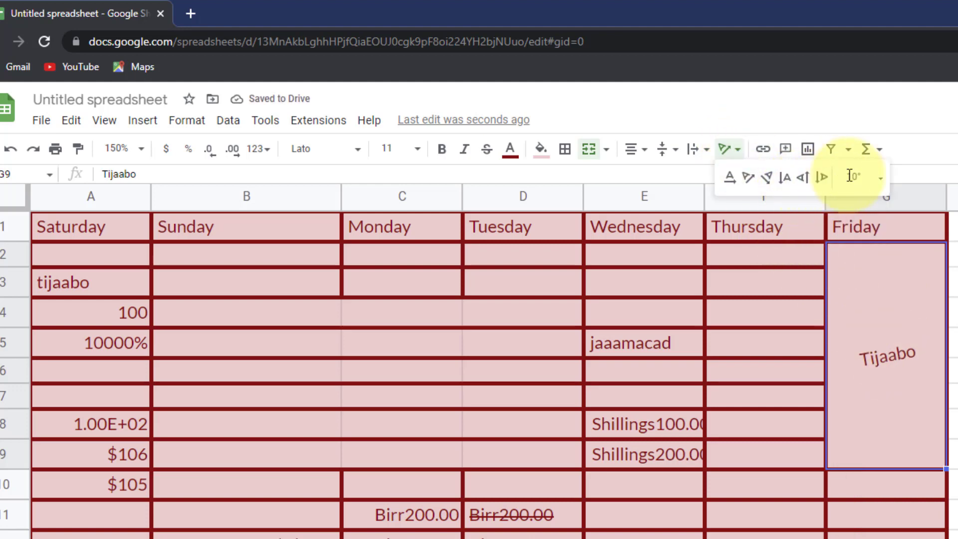
{"action": "left_click", "coordinate": [951, 421]}
{"action": "left_click", "coordinate": [873, 355]}
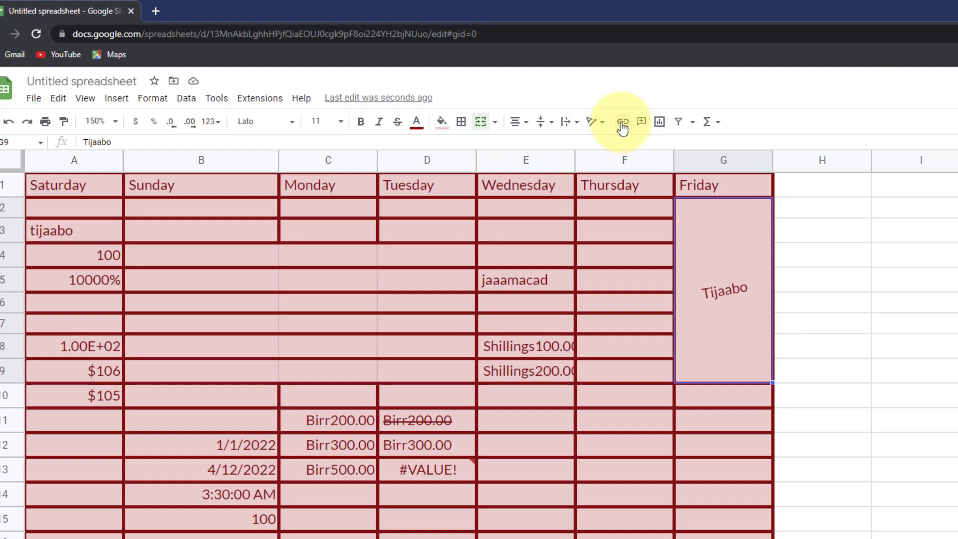
- Enter 'korodhso aqoon' in cell H8
{"action": "left_click", "coordinate": [858, 354]}
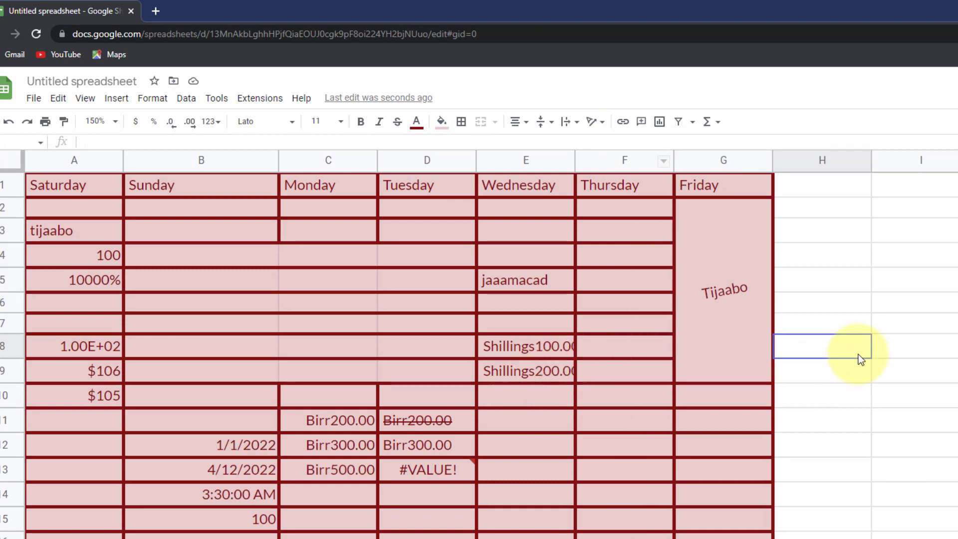
{"action": "type", "text": "korodhso aqoon"}
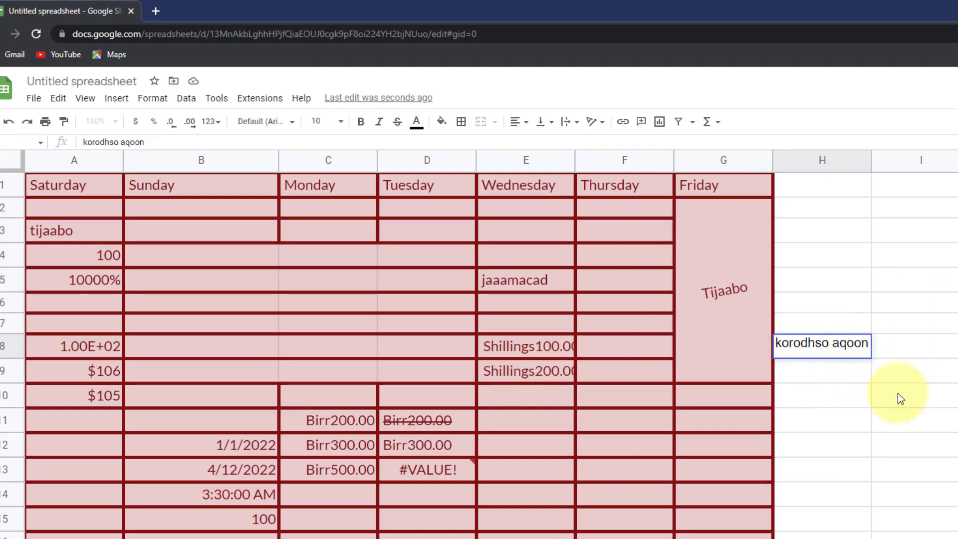
{"action": "left_click", "coordinate": [901, 419]}
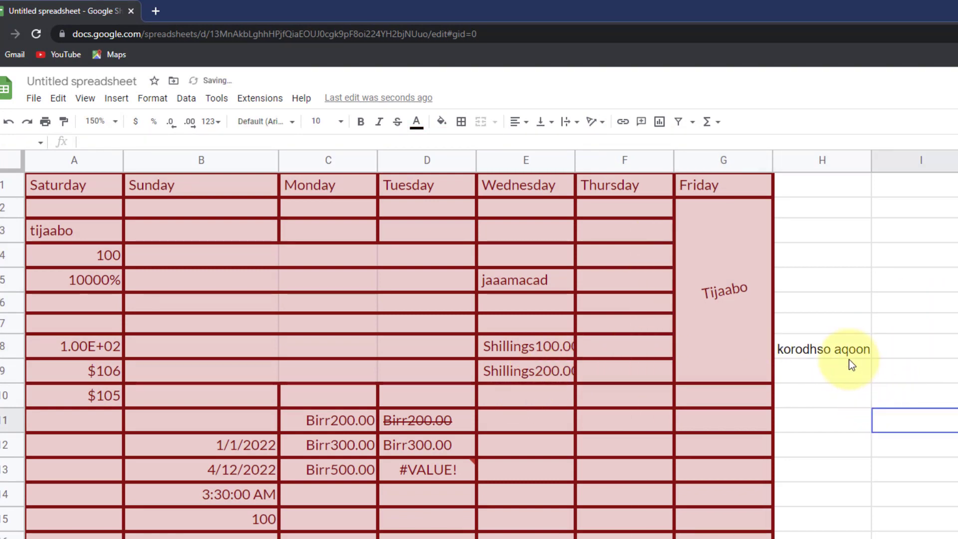
{"action": "left_click", "coordinate": [847, 343]}
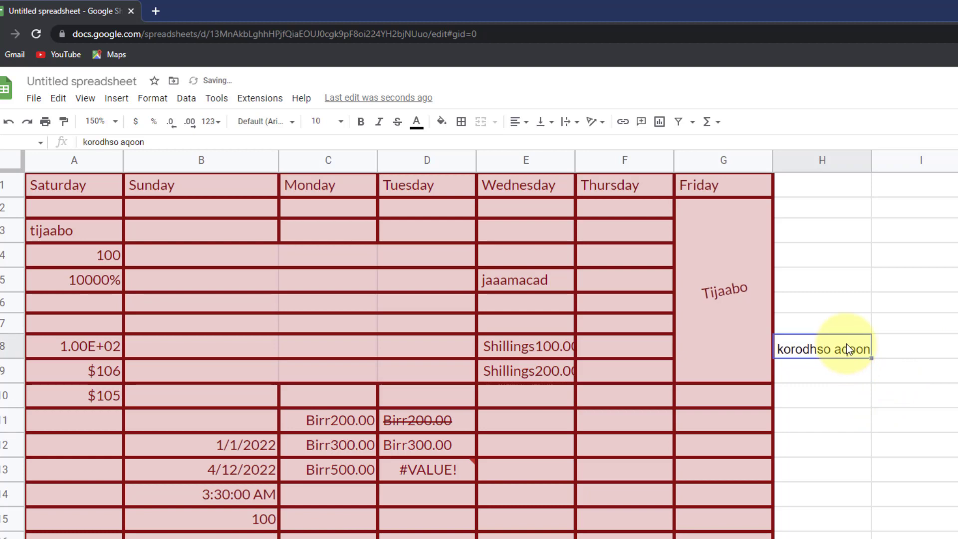
- Link the H8 text to korodhsoaqoon.com
{"action": "left_click", "coordinate": [622, 122]}
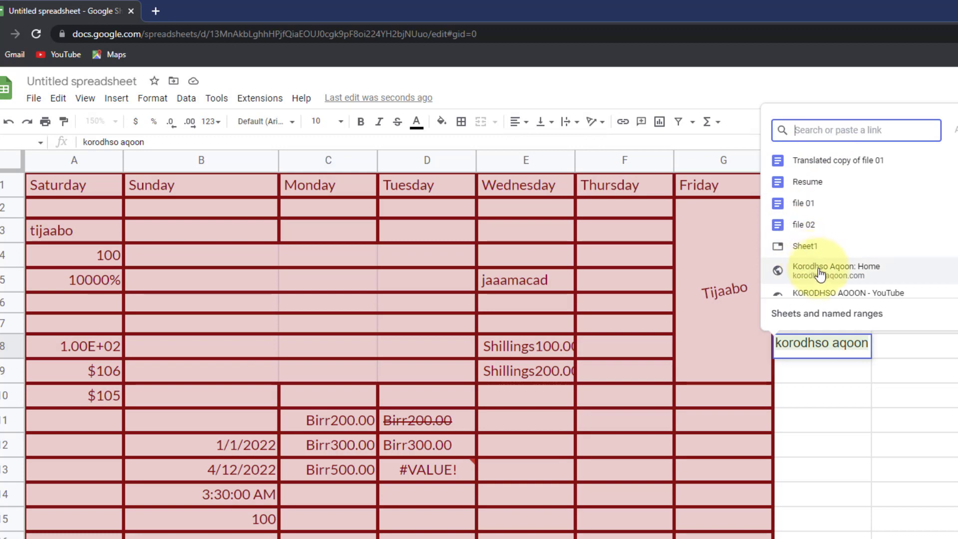
{"action": "scroll", "coordinate": [824, 281], "scroll_direction": "down", "scroll_amount": 1}
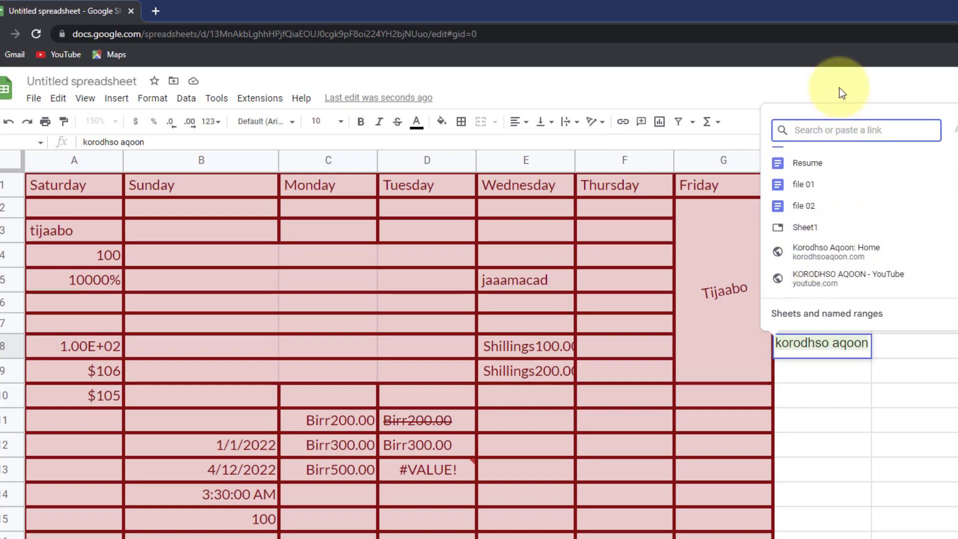
{"action": "type", "text": "korodhsoaqoon.com"}
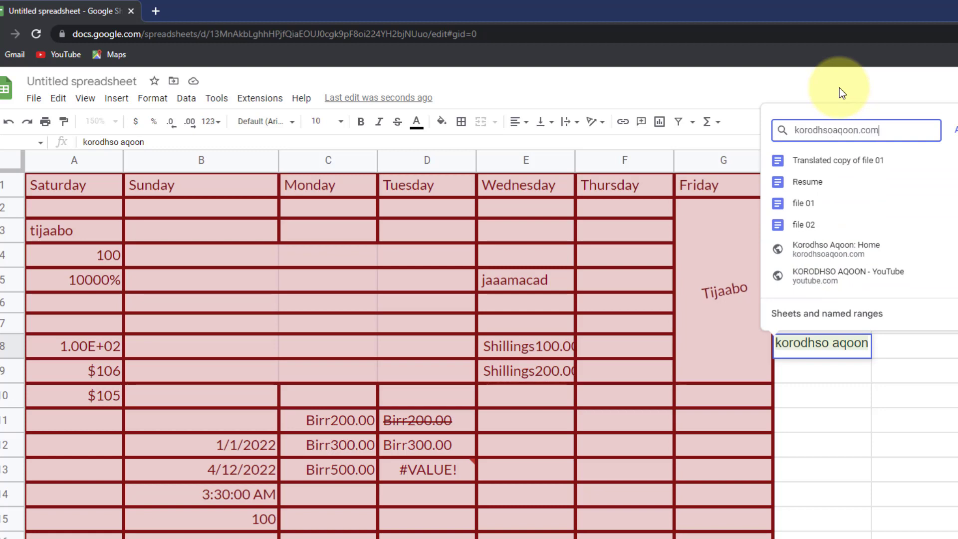
{"action": "key", "text": "Return"}
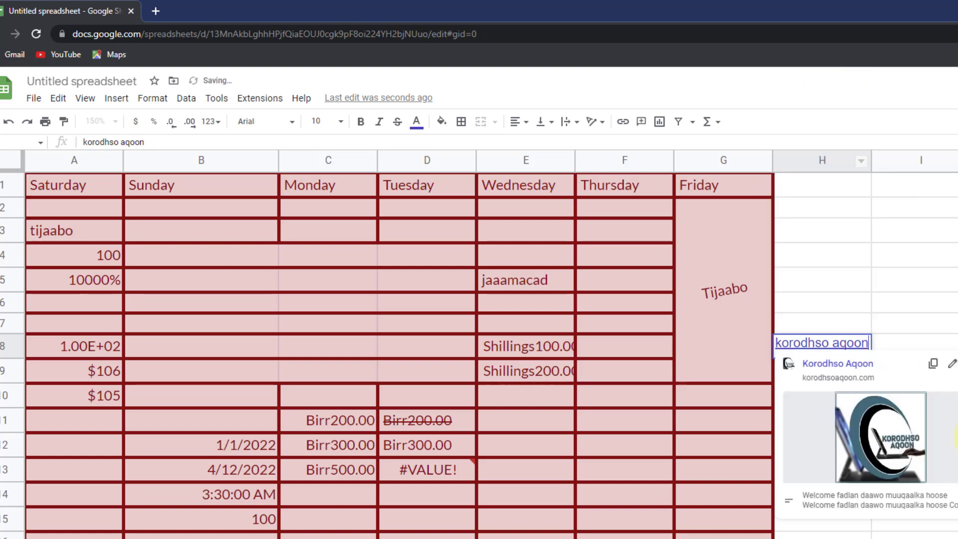
{"action": "left_click", "coordinate": [947, 305]}
{"action": "mouse_move", "coordinate": [840, 352]}
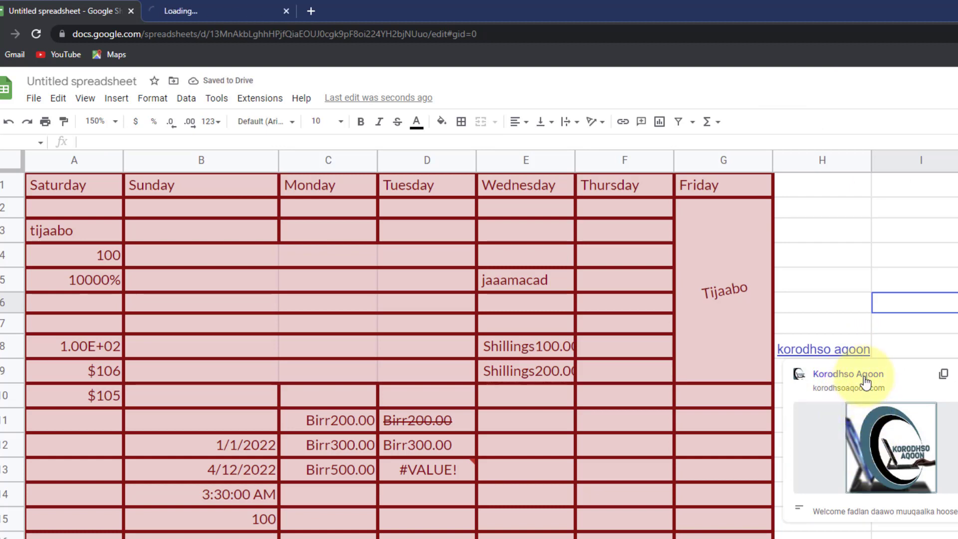
- View the Korodhso Aqoon site opened from the H8 link, then close its tab
{"action": "left_click", "coordinate": [218, 9]}
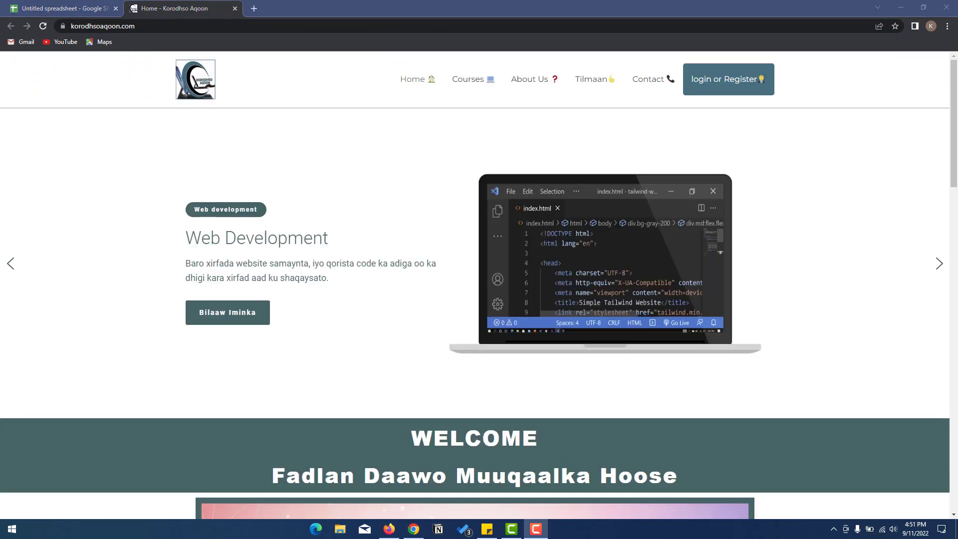
{"action": "left_click", "coordinate": [232, 9]}
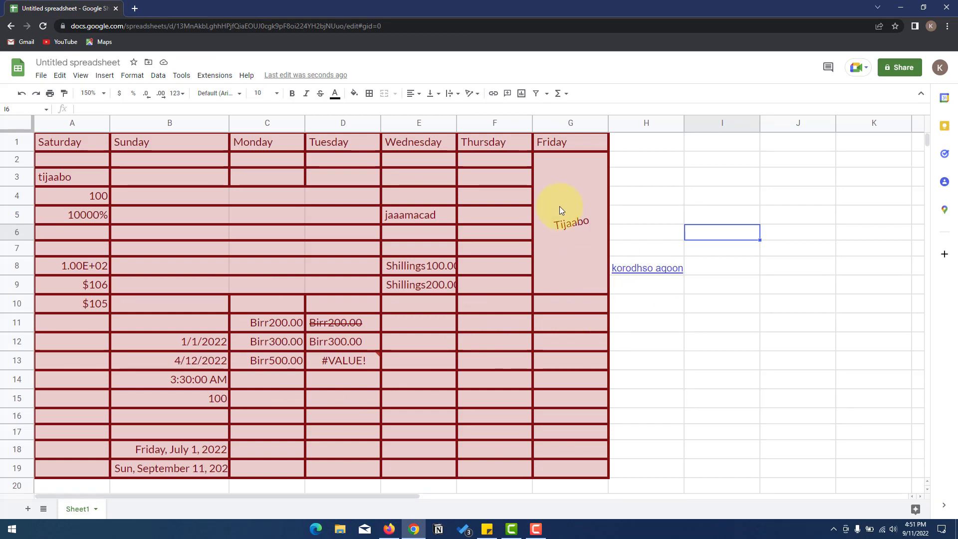
{"action": "left_click", "coordinate": [509, 94]}
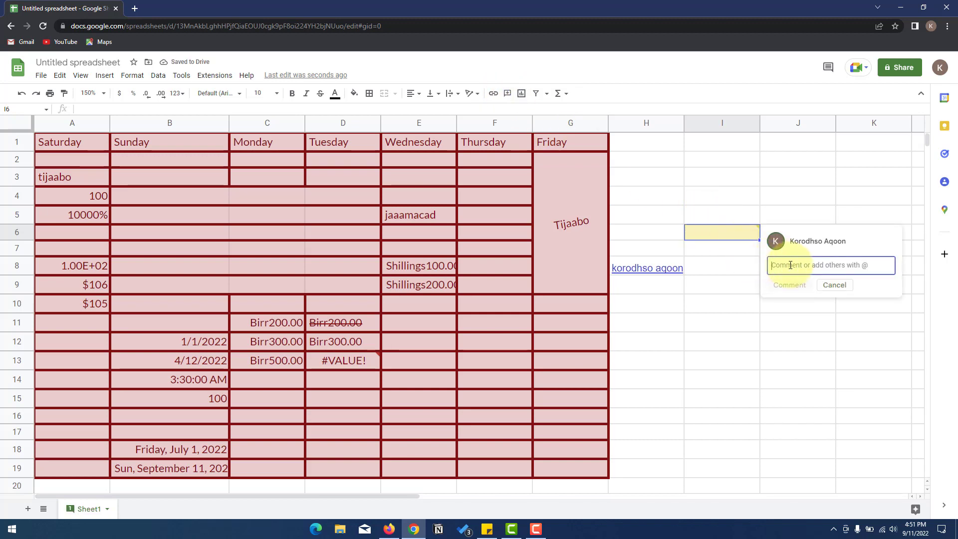
{"action": "type", "text": "@"}
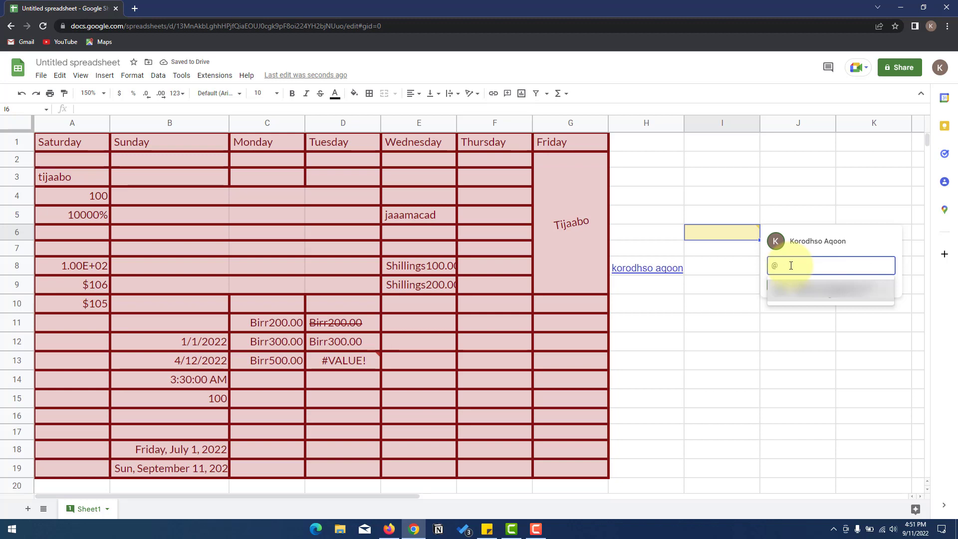
{"action": "left_click", "coordinate": [797, 322]}
{"action": "left_click_drag", "start_coordinate": [789, 263], "coordinate": [767, 265]}
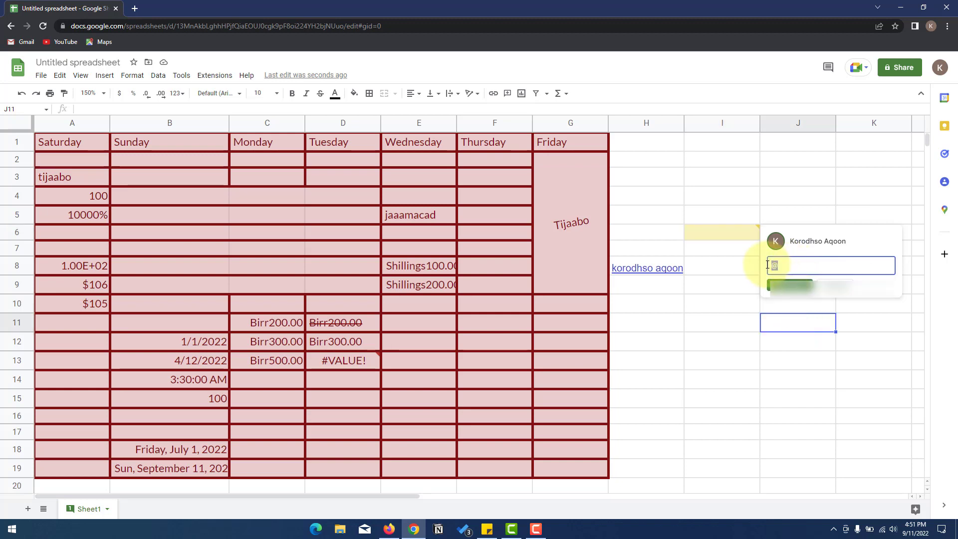
{"action": "key", "text": "BackSpace"}
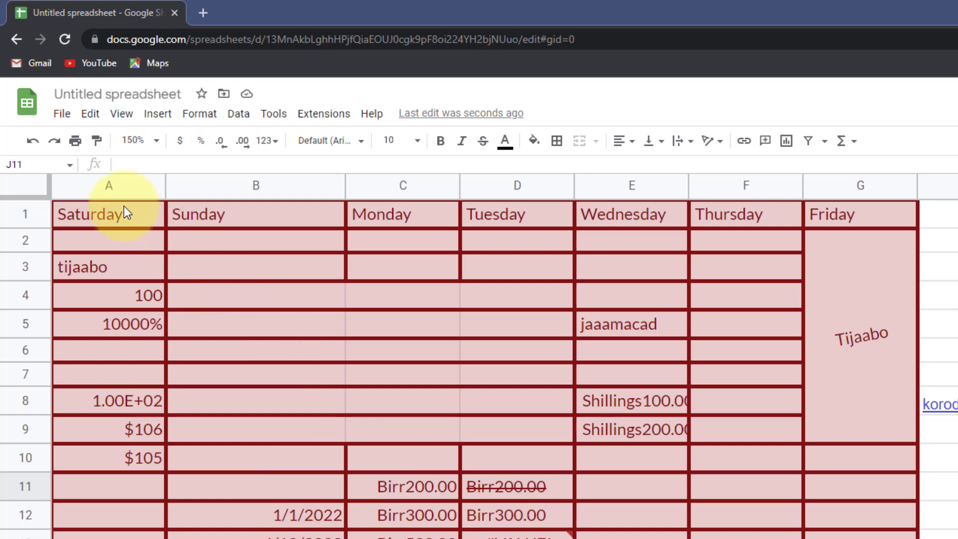
{"action": "left_click_drag", "start_coordinate": [109, 214], "coordinate": [956, 538]}
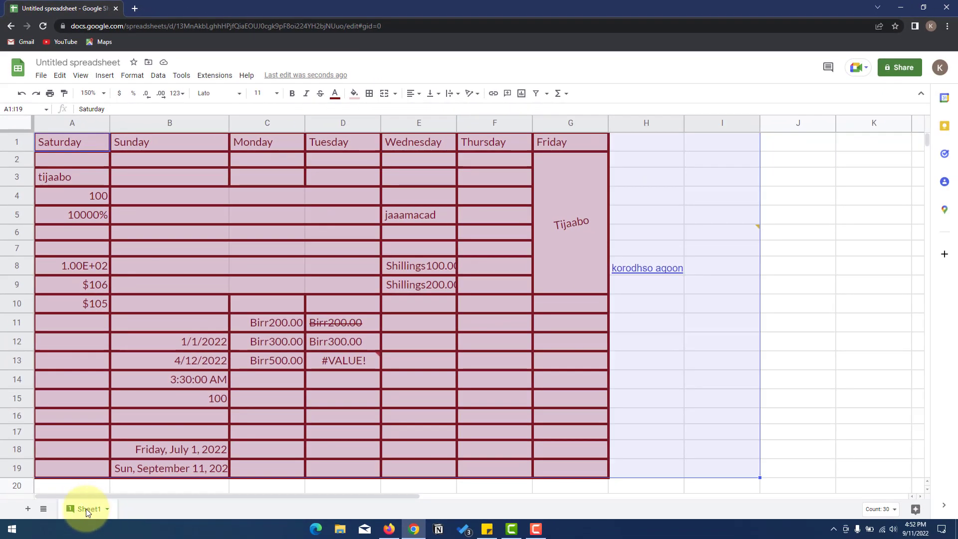
{"action": "left_click", "coordinate": [86, 508]}
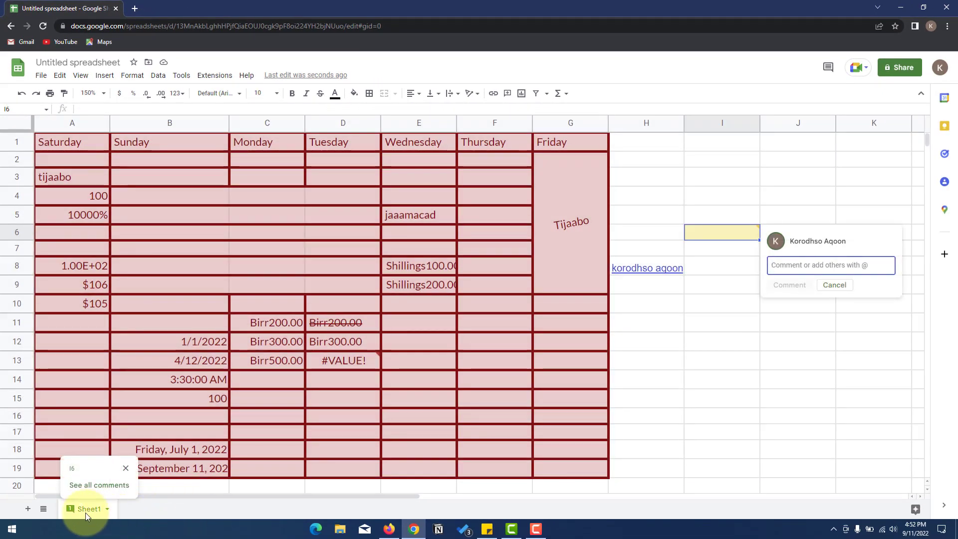
{"action": "left_click", "coordinate": [126, 468]}
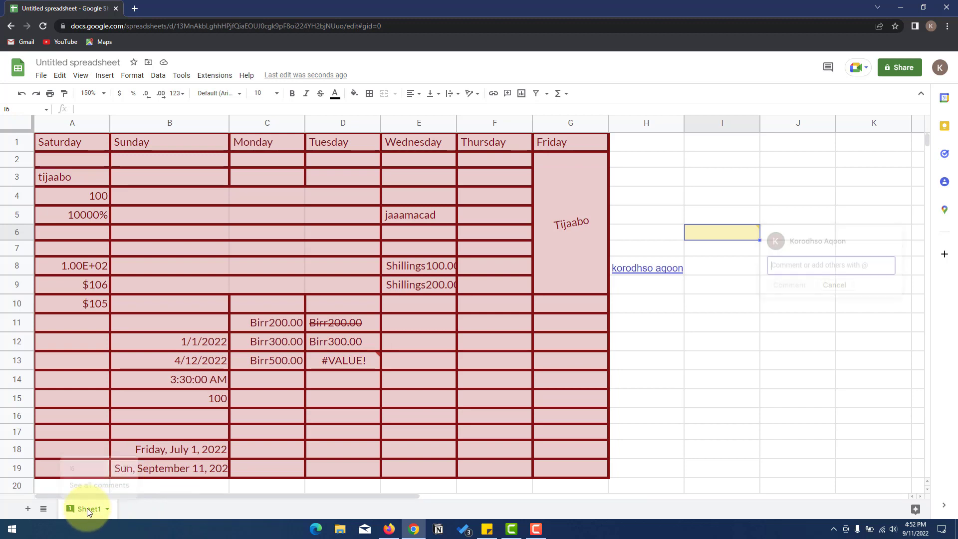
{"action": "left_click", "coordinate": [832, 286]}
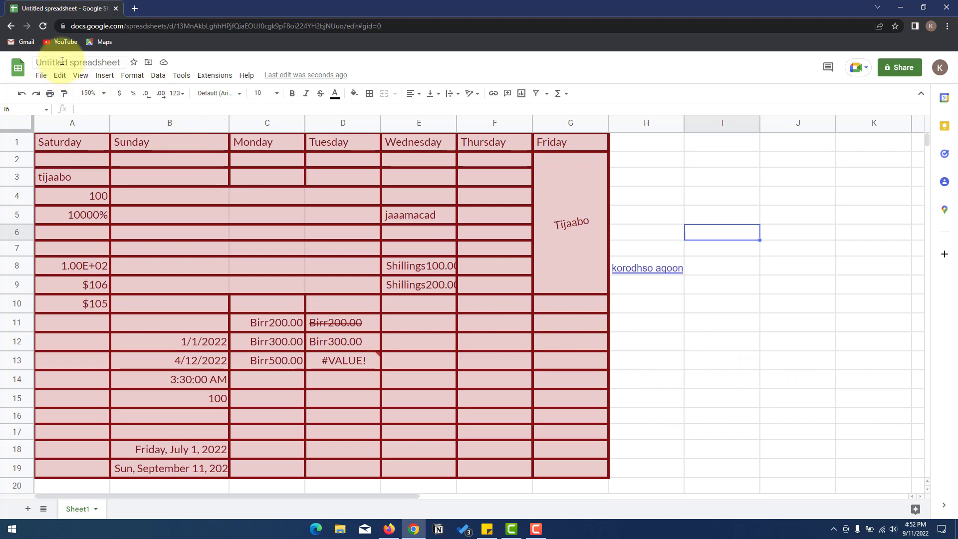
- Rename the spreadsheet from Untitled spreadsheet to 'Google sheets 01'
{"action": "left_click", "coordinate": [41, 62]}
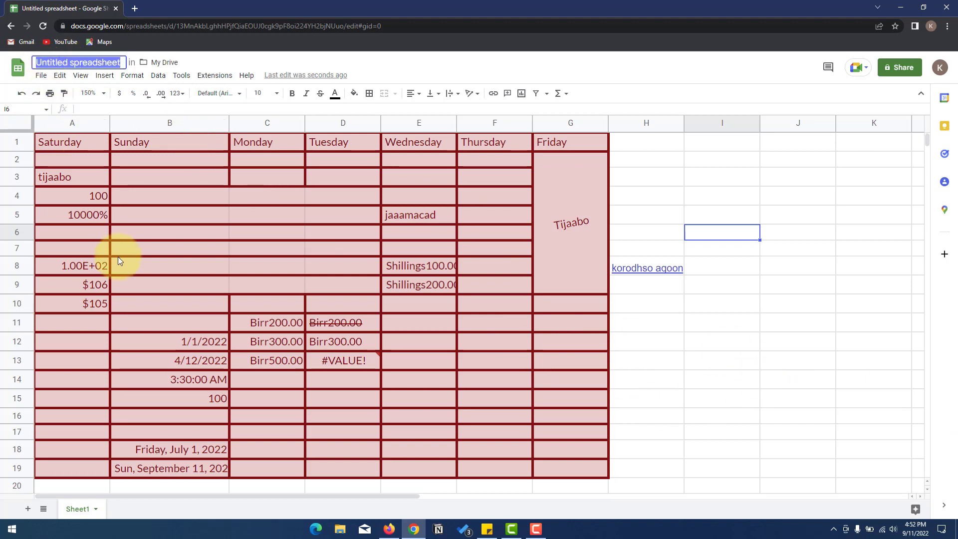
{"action": "type", "text": "Tijaabo"}
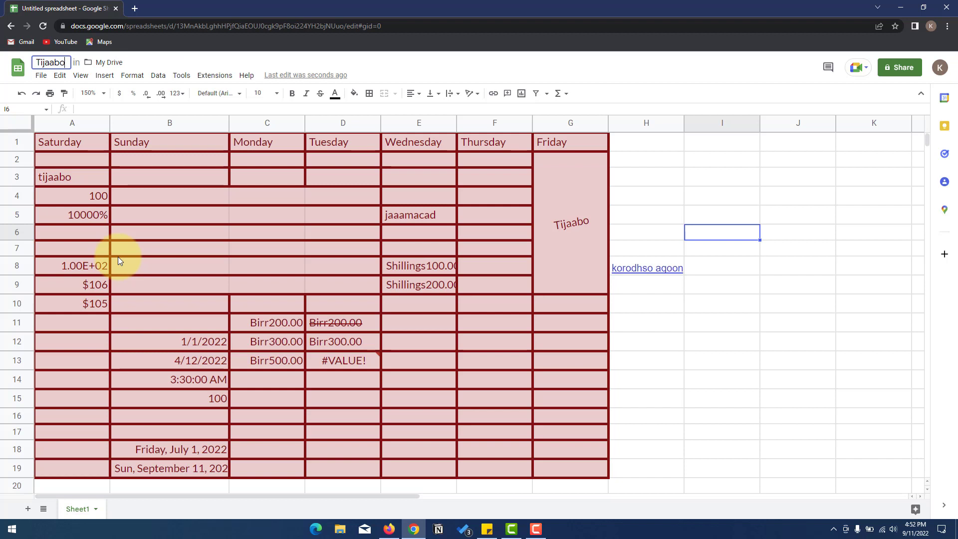
{"action": "key", "text": "ctrl+a"}
{"action": "type", "text": "GOogle"}
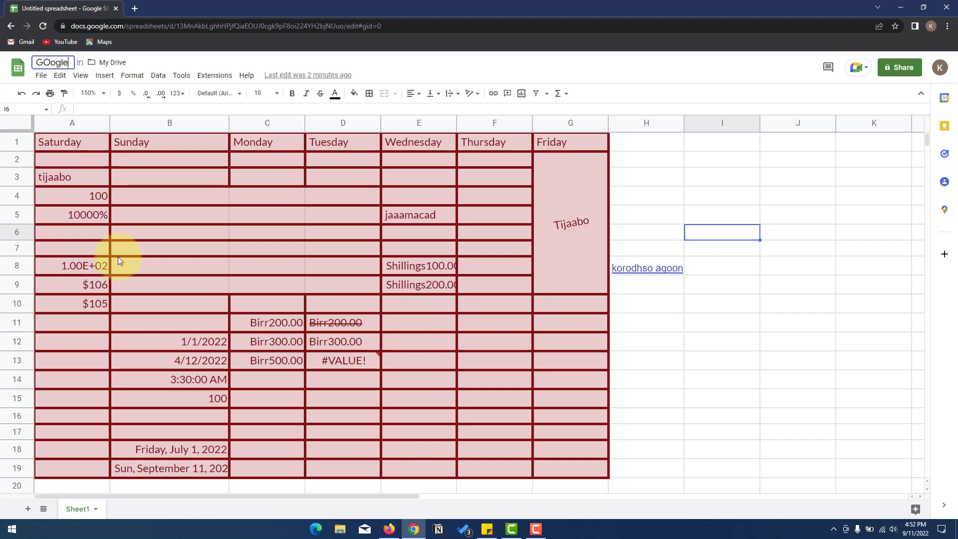
{"action": "key", "text": "BackSpace"}
{"action": "key", "text": "BackSpace"}
{"action": "key", "text": "BackSpace"}
{"action": "key", "text": "BackSpace"}
{"action": "key", "text": "BackSpace"}
{"action": "type", "text": "oog"}
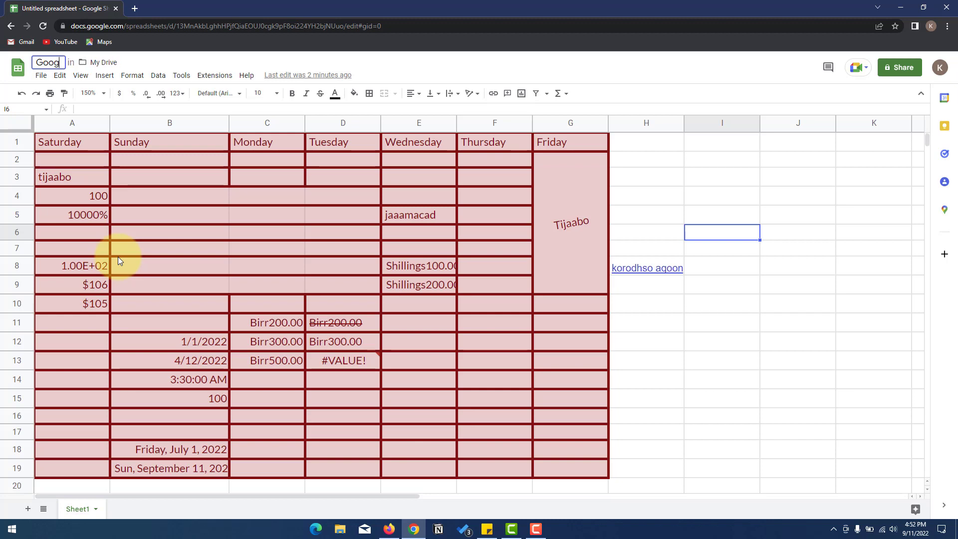
{"action": "type", "text": "le sheets "}
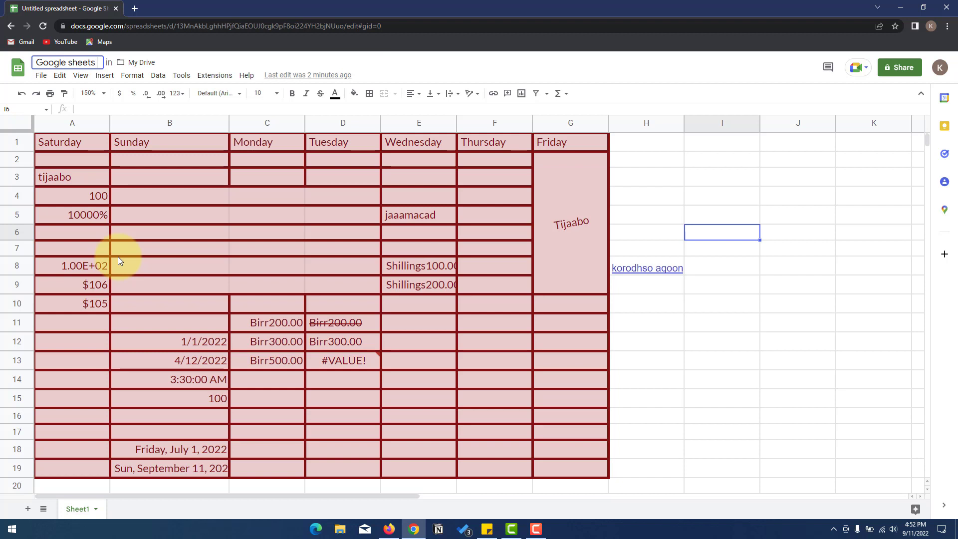
{"action": "type", "text": "01"}
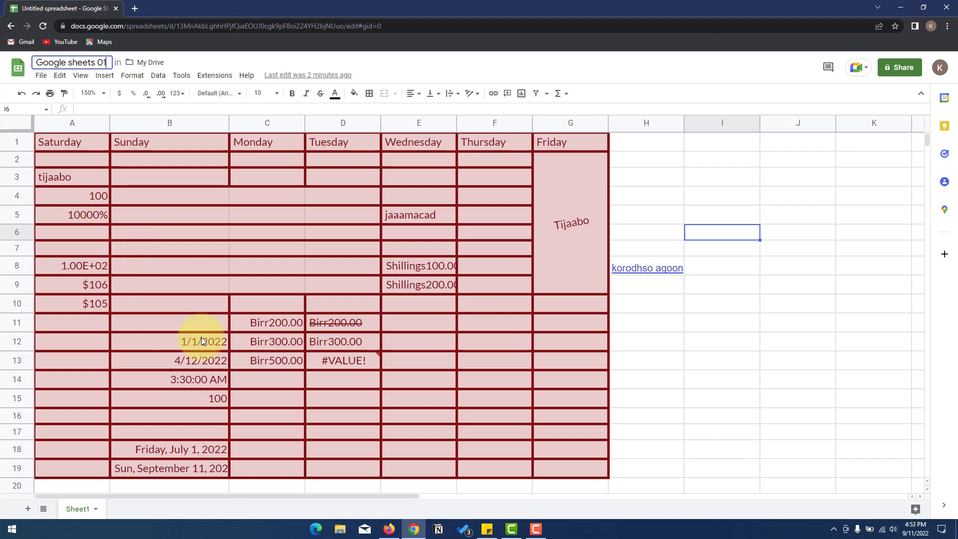
{"action": "left_click", "coordinate": [202, 175]}
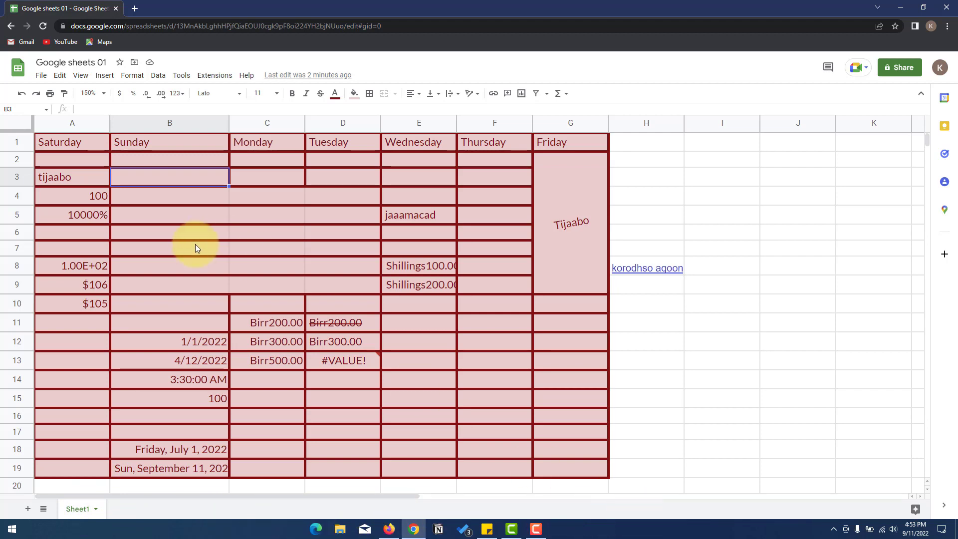
- Add a new sheet, rename Sheet1 to 'Basics' and name the new sheet 'Results'
{"action": "left_click", "coordinate": [26, 509]}
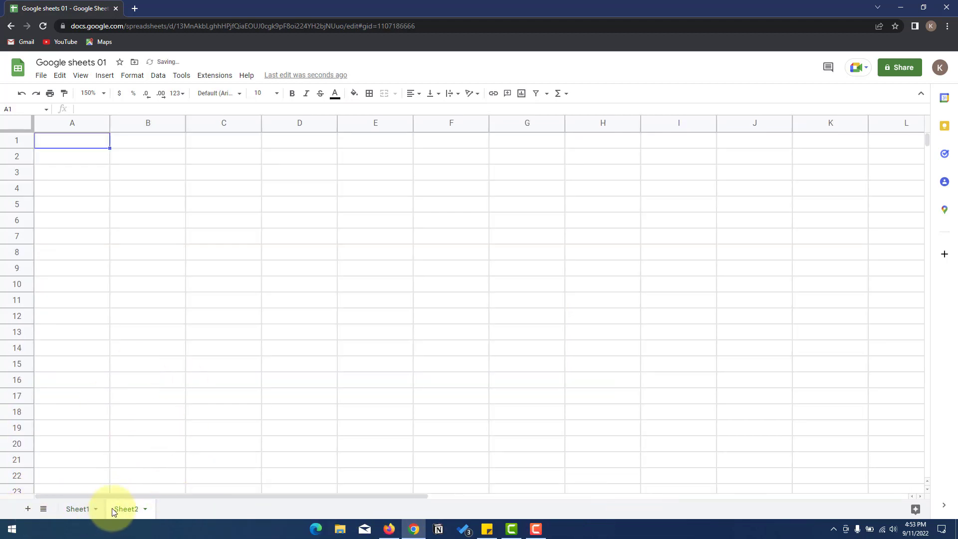
{"action": "left_click", "coordinate": [82, 510]}
{"action": "double_click", "coordinate": [84, 510]}
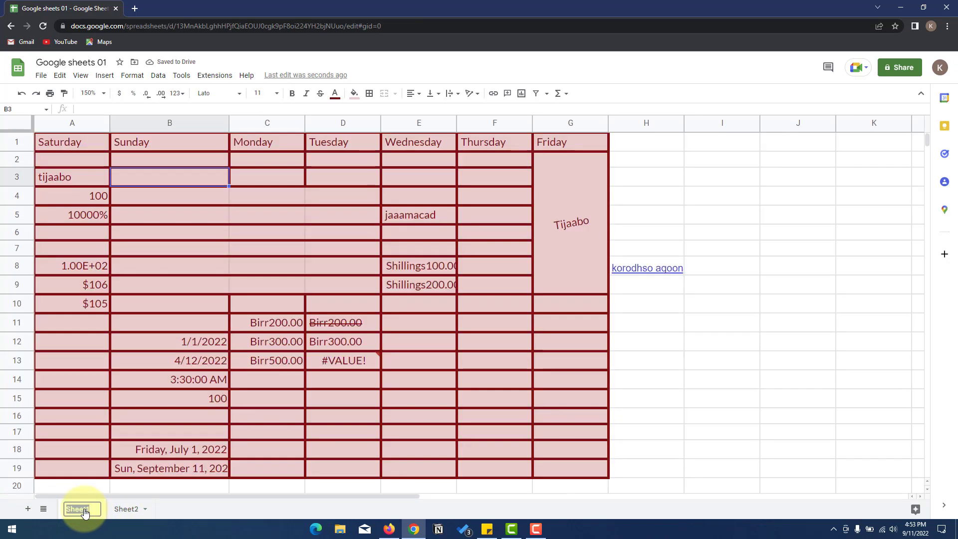
{"action": "type", "text": "Basics of"}
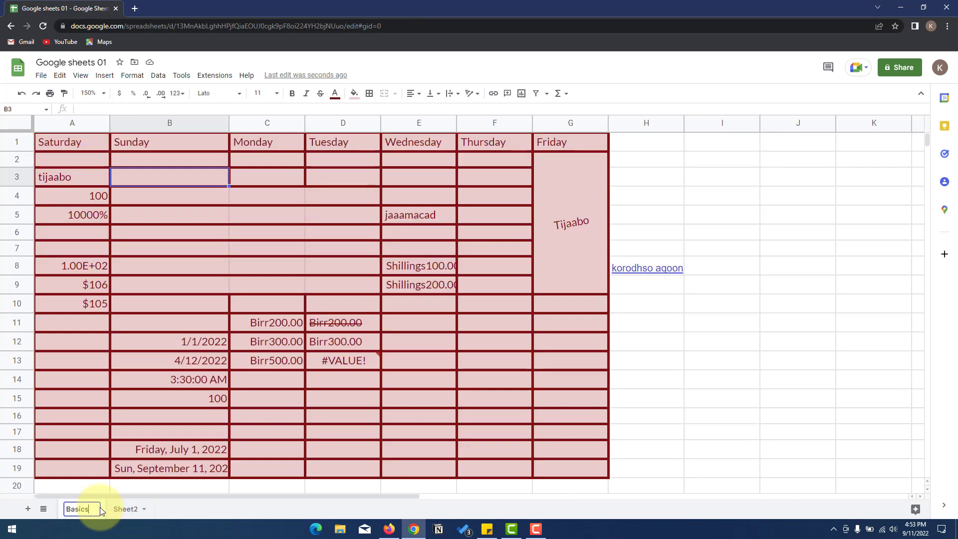
{"action": "key", "text": "BackSpace"}
{"action": "key", "text": "BackSpace"}
{"action": "key", "text": "BackSpace"}
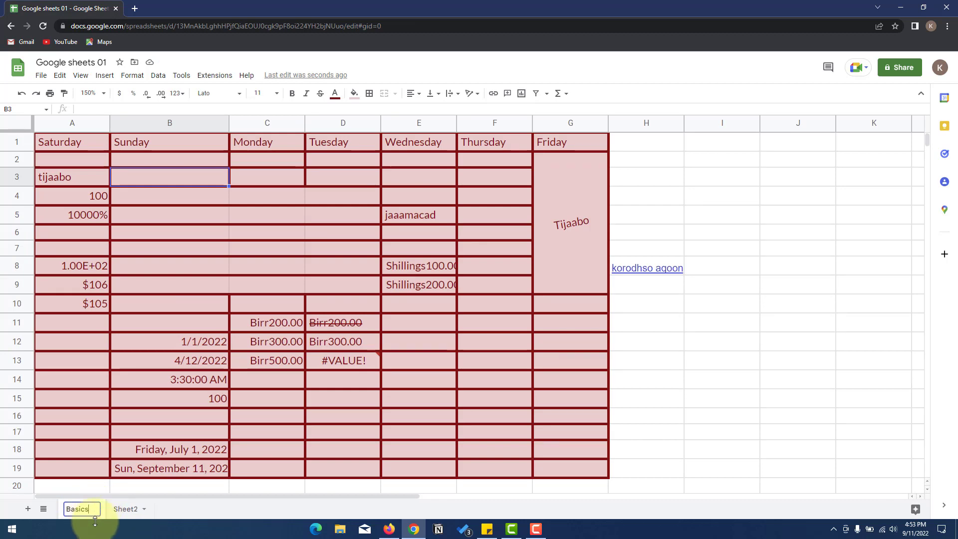
{"action": "left_click", "coordinate": [127, 509]}
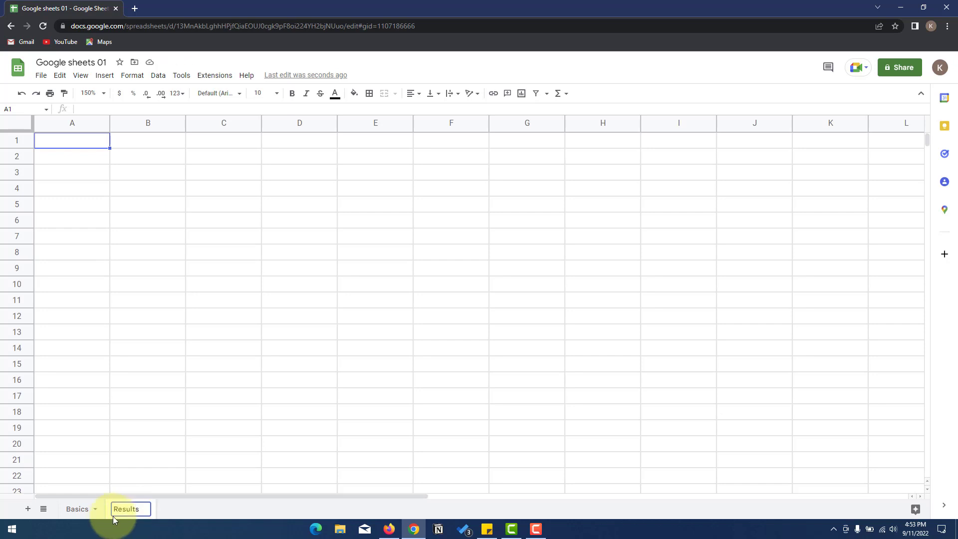
{"action": "key", "text": "Return"}
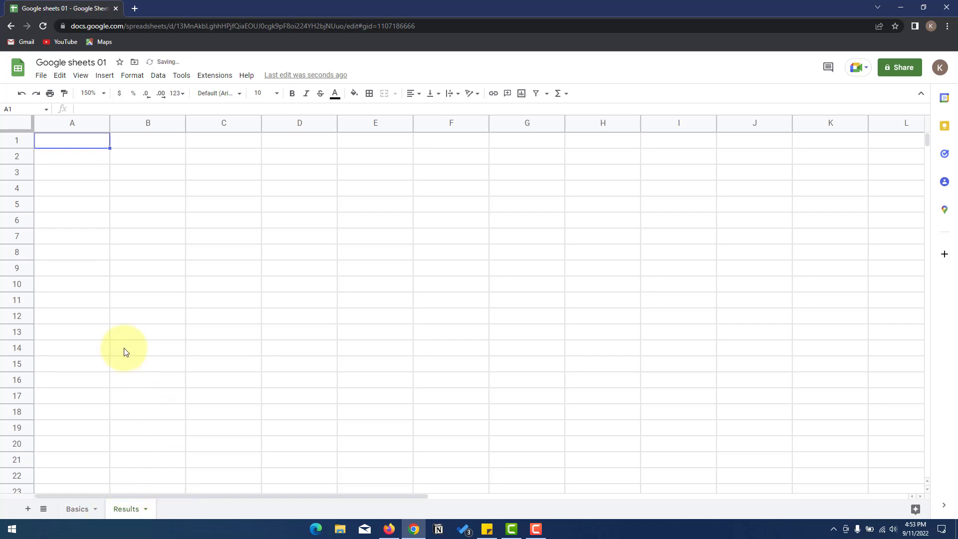
- Give the Results sheet tab a colour
{"action": "left_click", "coordinate": [146, 511]}
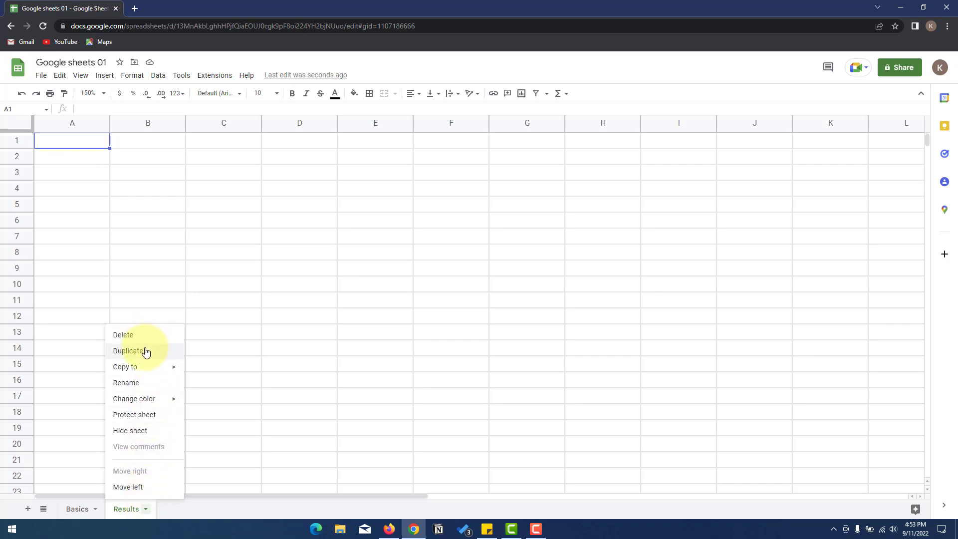
{"action": "mouse_move", "coordinate": [139, 367]}
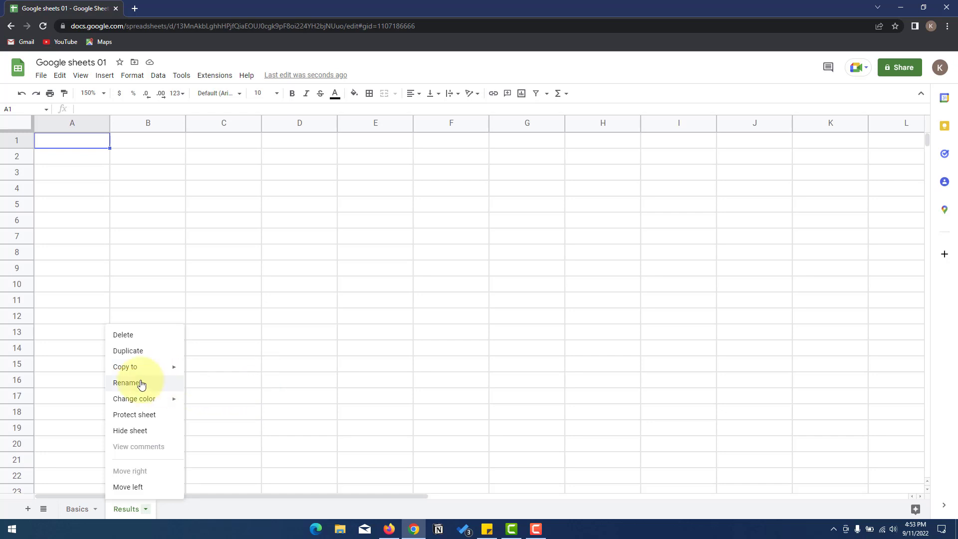
{"action": "mouse_move", "coordinate": [149, 397]}
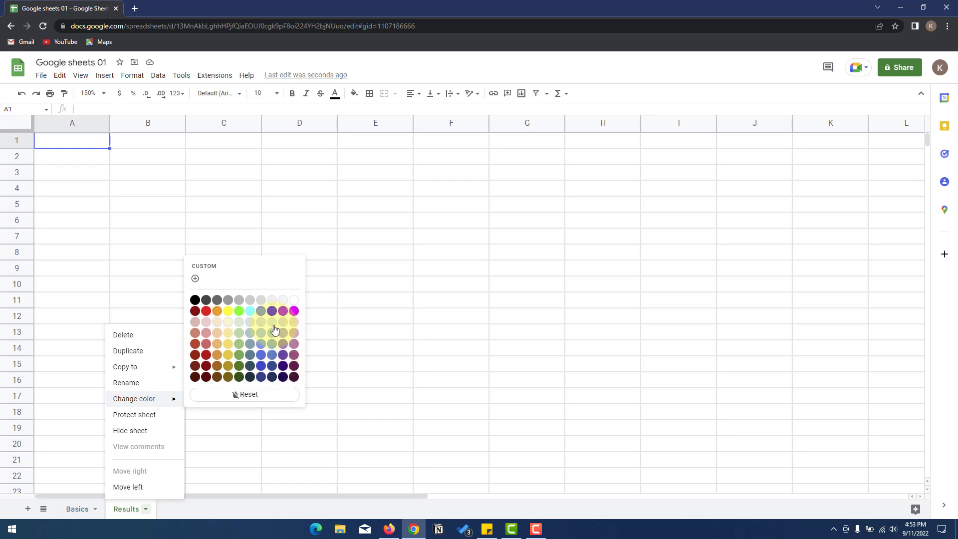
{"action": "left_click", "coordinate": [239, 366]}
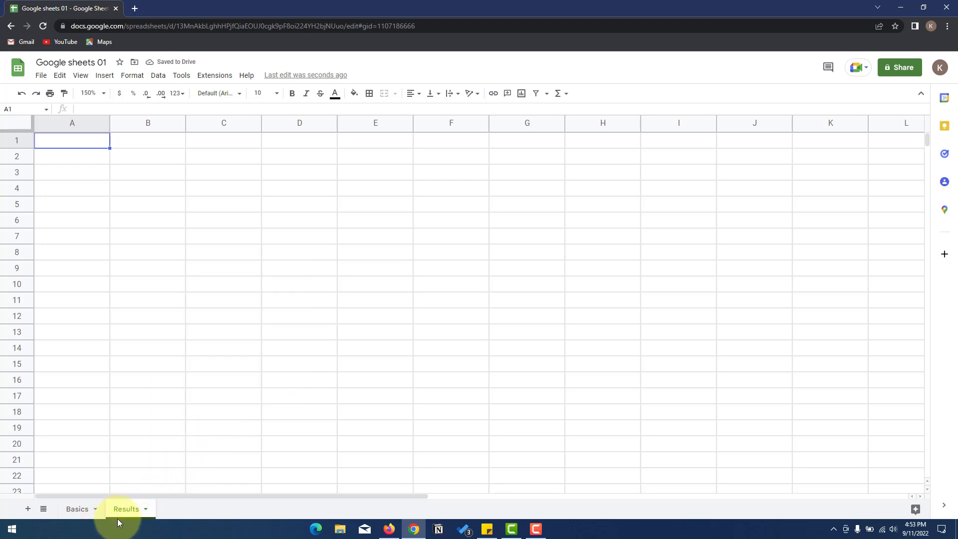
- Move the Results sheet to the first position, ahead of Basics
{"action": "left_click", "coordinate": [146, 509]}
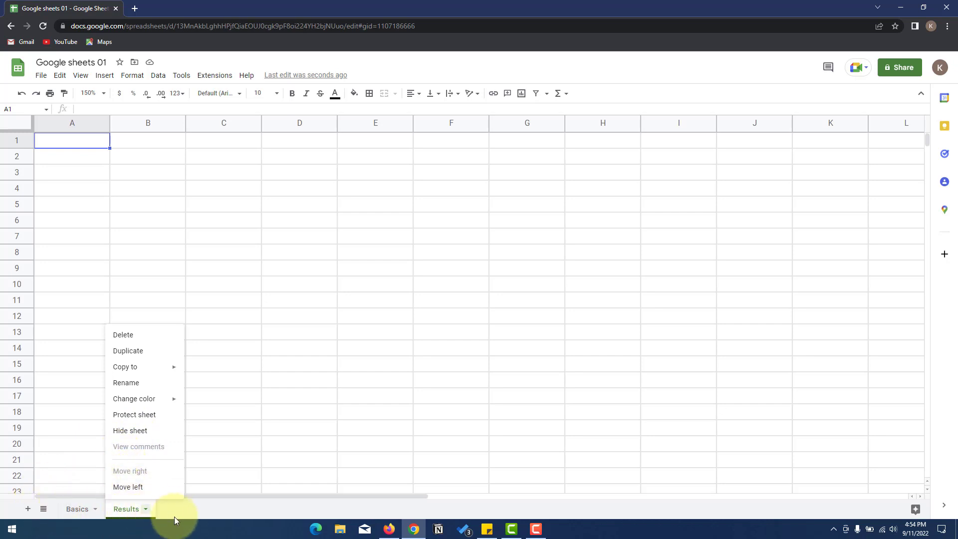
{"action": "left_click", "coordinate": [126, 491]}
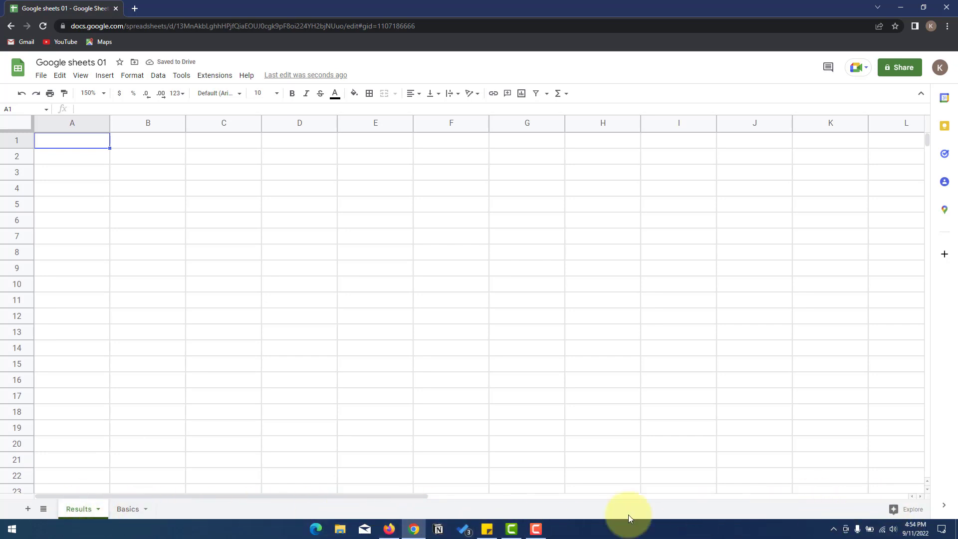
{"action": "left_click", "coordinate": [98, 508]}
{"action": "left_click", "coordinate": [89, 471]}
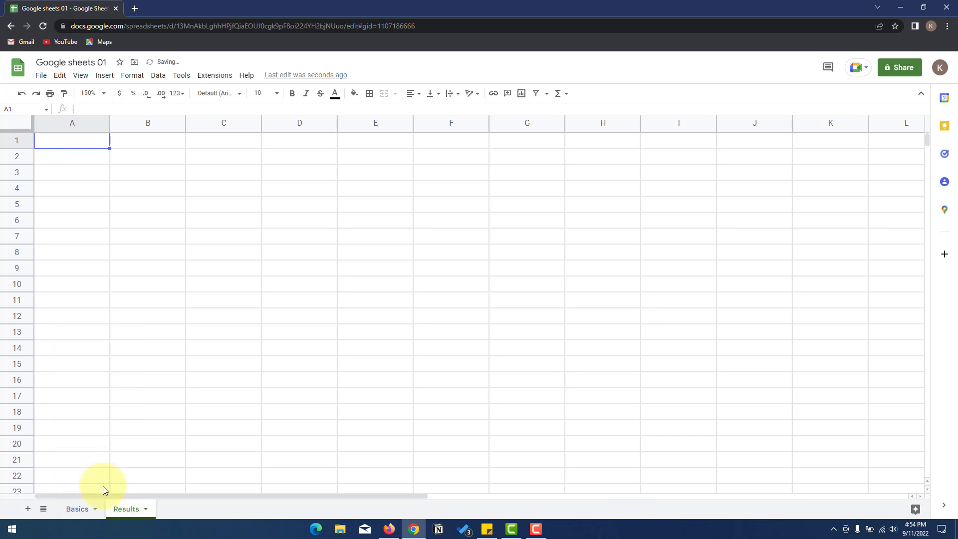
{"action": "left_click", "coordinate": [148, 509]}
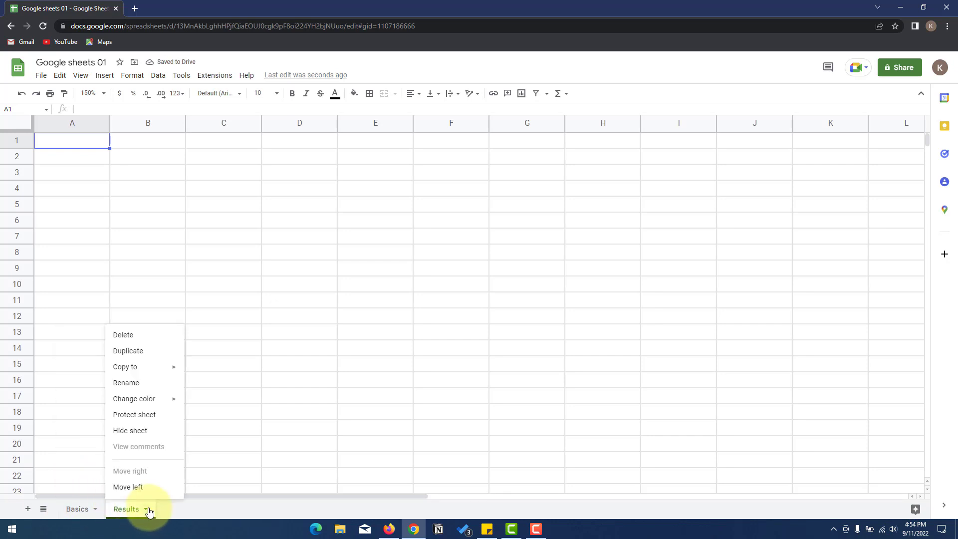
{"action": "left_click", "coordinate": [144, 484]}
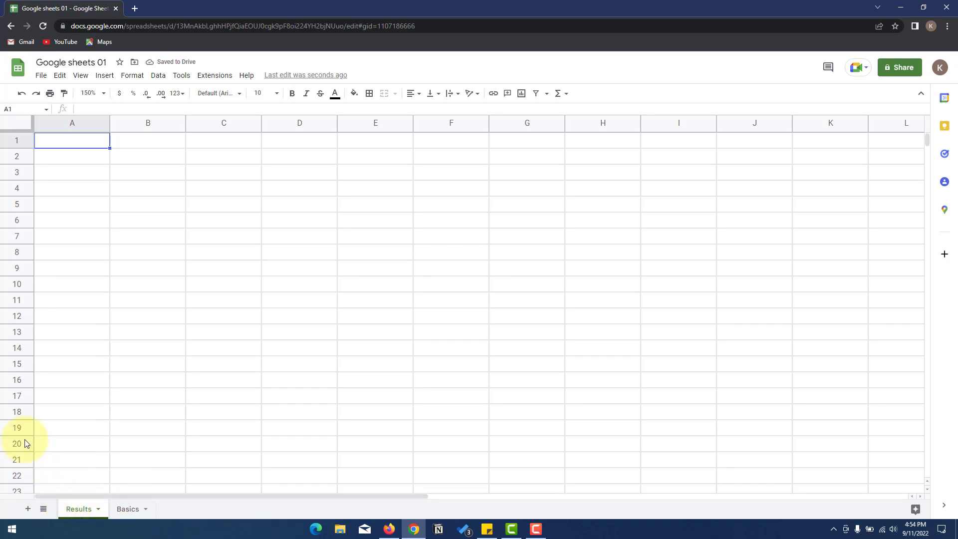
{"action": "left_click", "coordinate": [108, 173]}
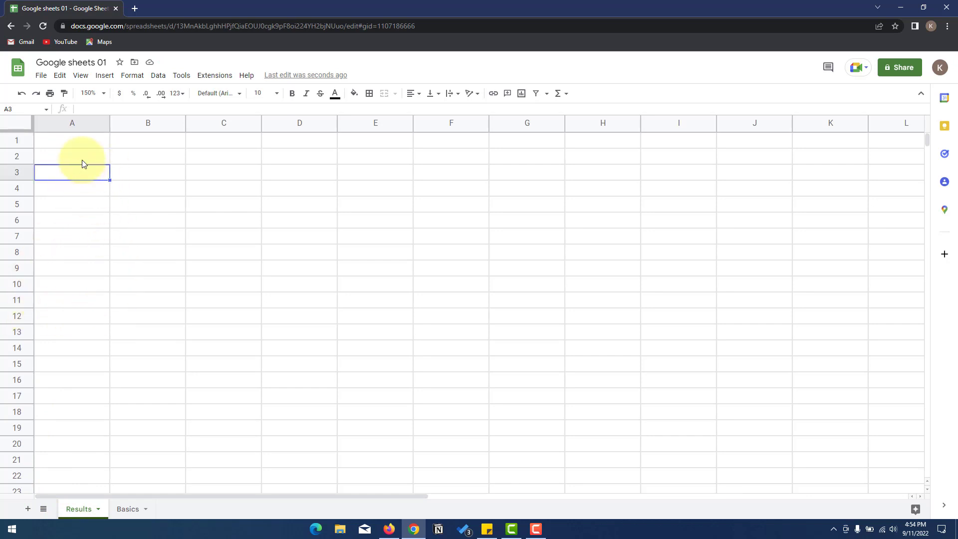
- Enter headers ID, Student Name, Introduction of ICT, Islamic Study, English, Pre-calculas, Total in A1:G1
{"action": "left_click", "coordinate": [77, 145]}
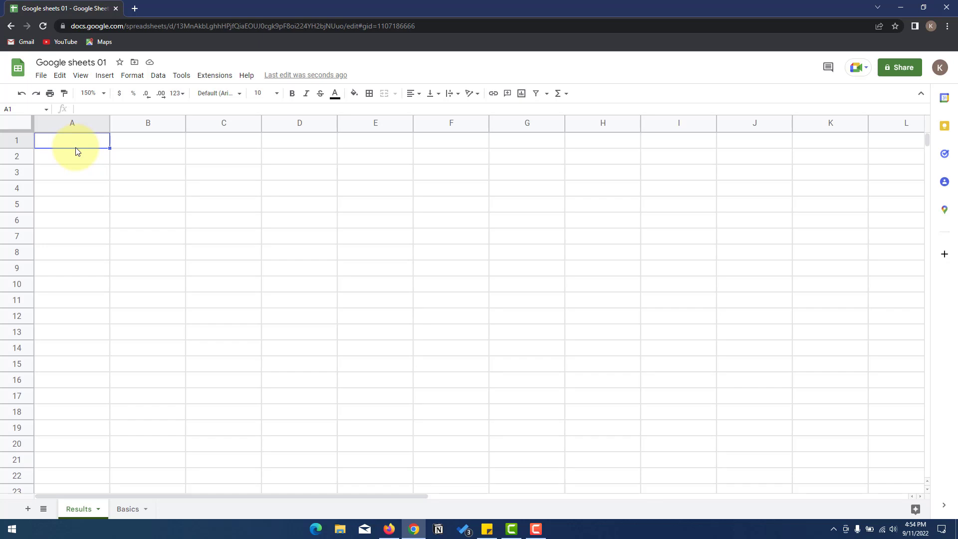
{"action": "type", "text": "ID"}
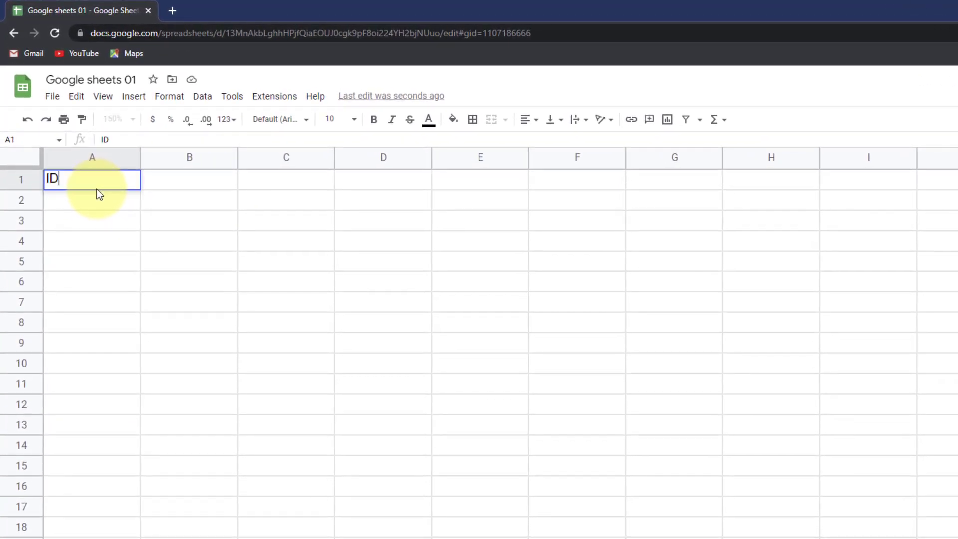
{"action": "key", "text": "Tab"}
{"action": "type", "text": "Stud"}
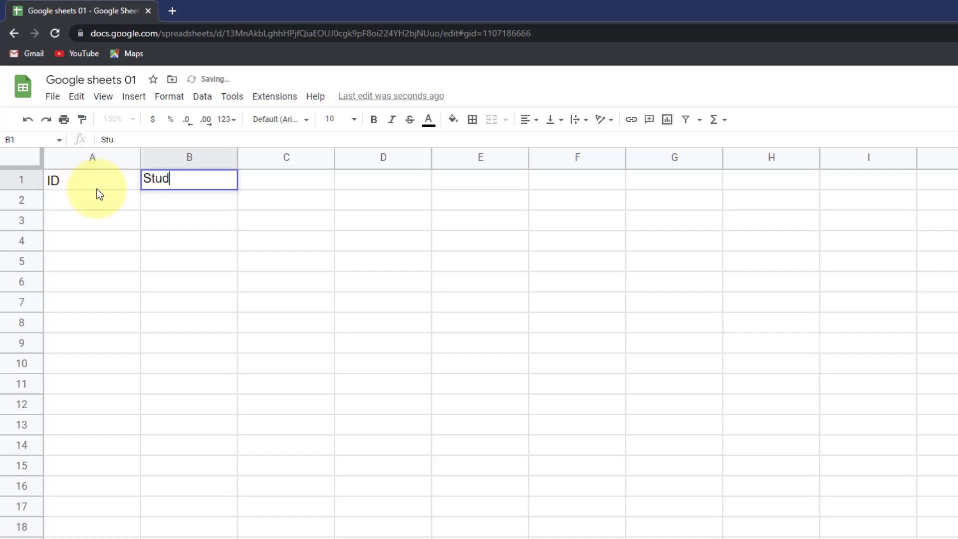
{"action": "type", "text": "ent Name"}
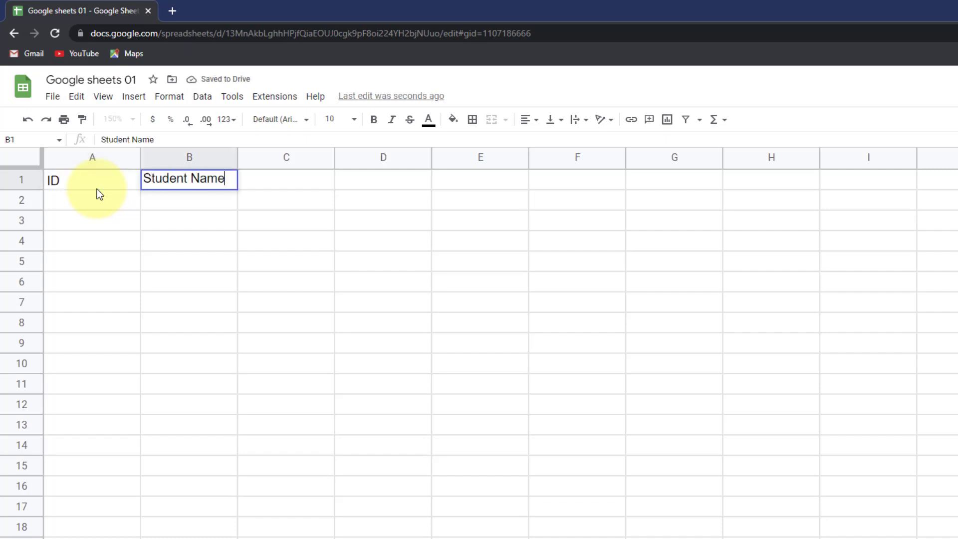
{"action": "key", "text": "Tab"}
{"action": "type", "text": "In"}
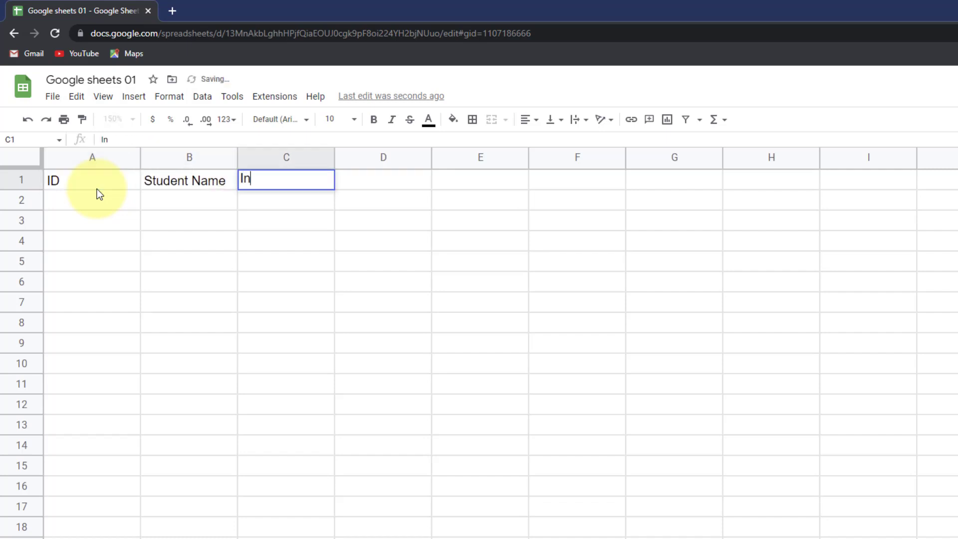
{"action": "type", "text": "trod"}
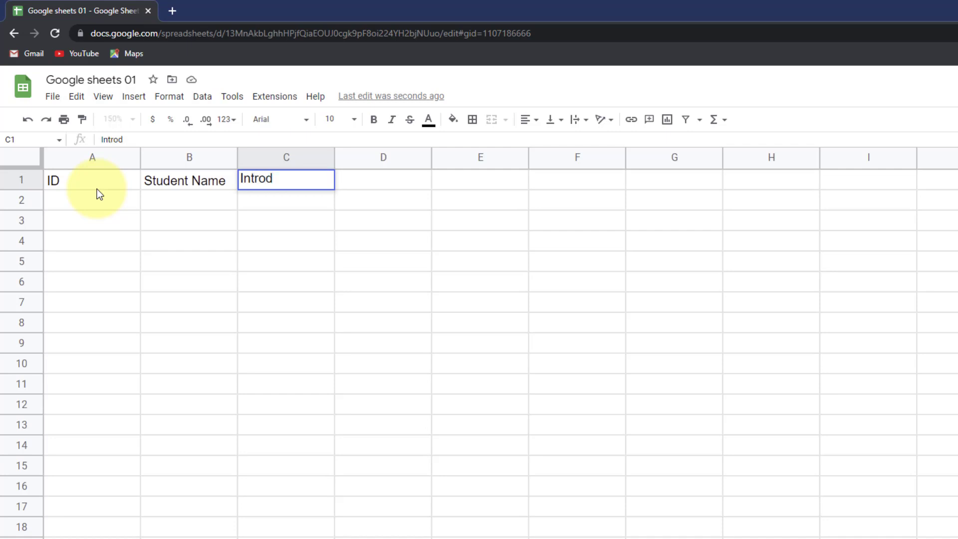
{"action": "type", "text": "uction of "}
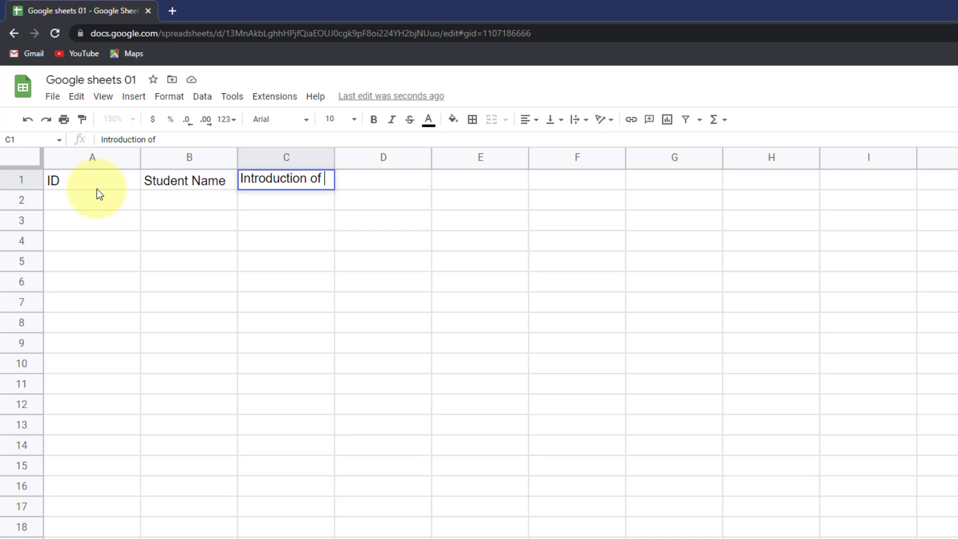
{"action": "type", "text": "ICT"}
{"action": "key", "text": "Tab"}
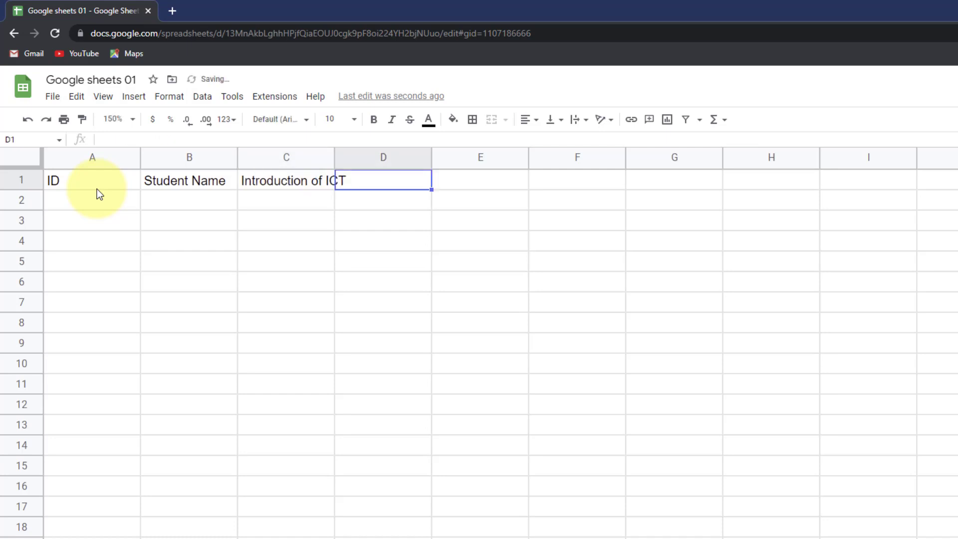
{"action": "type", "text": "Islamic S"}
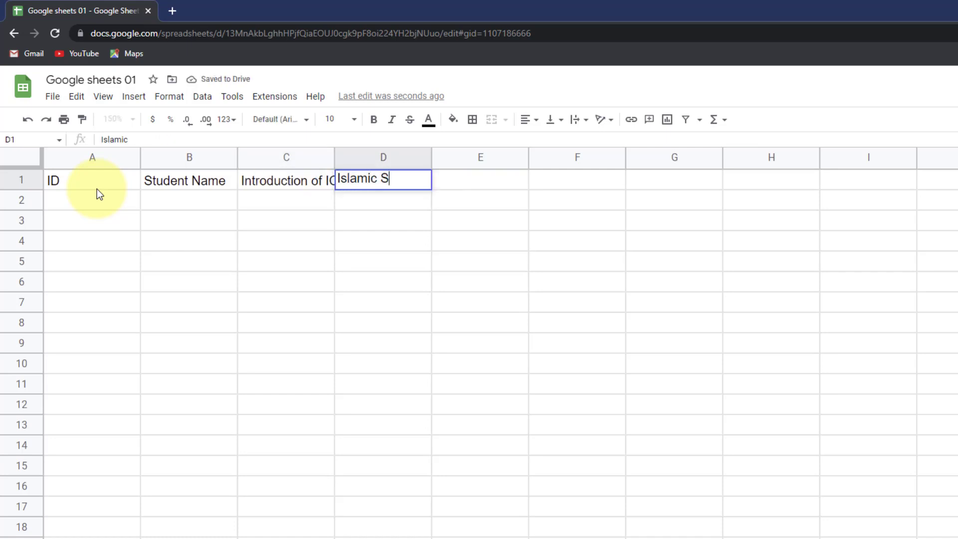
{"action": "type", "text": "tudy"}
{"action": "key", "text": "Tab"}
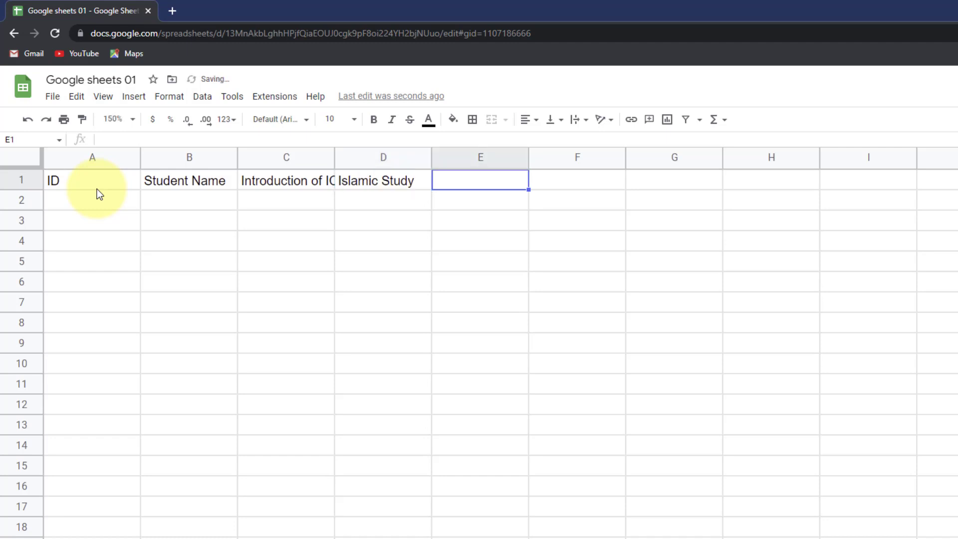
{"action": "key", "text": "BackSpace"}
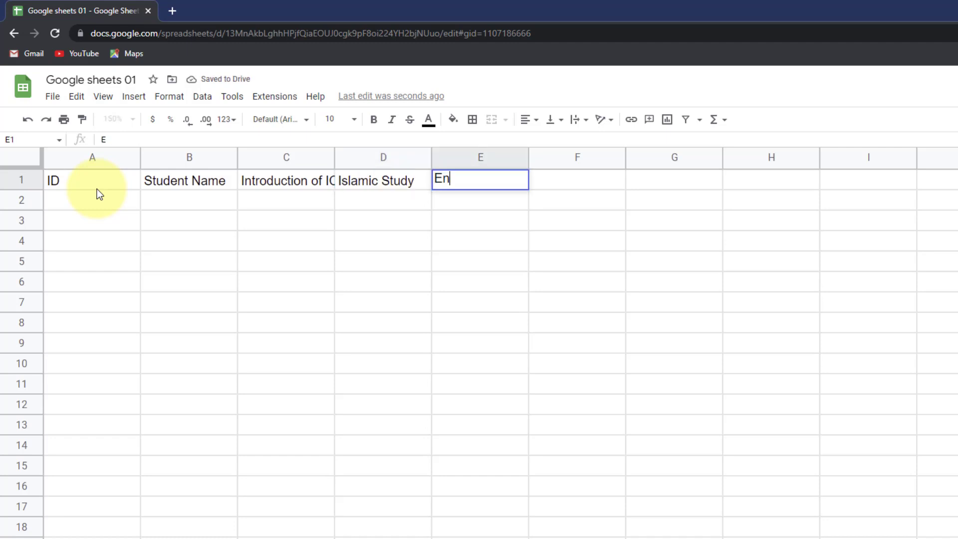
{"action": "type", "text": "nglish"}
{"action": "key", "text": "Tab"}
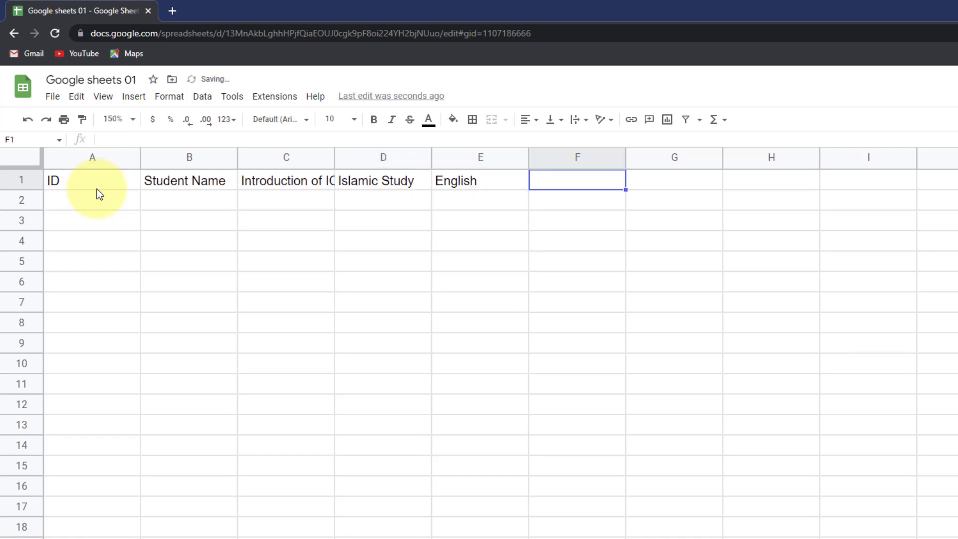
{"action": "type", "text": "Pre-calcu"}
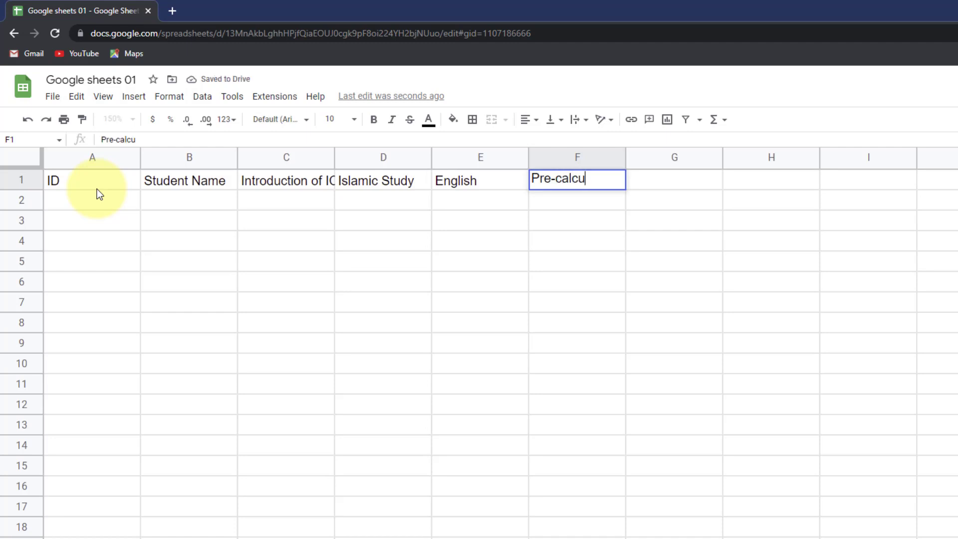
{"action": "type", "text": "las"}
{"action": "key", "text": "Tab"}
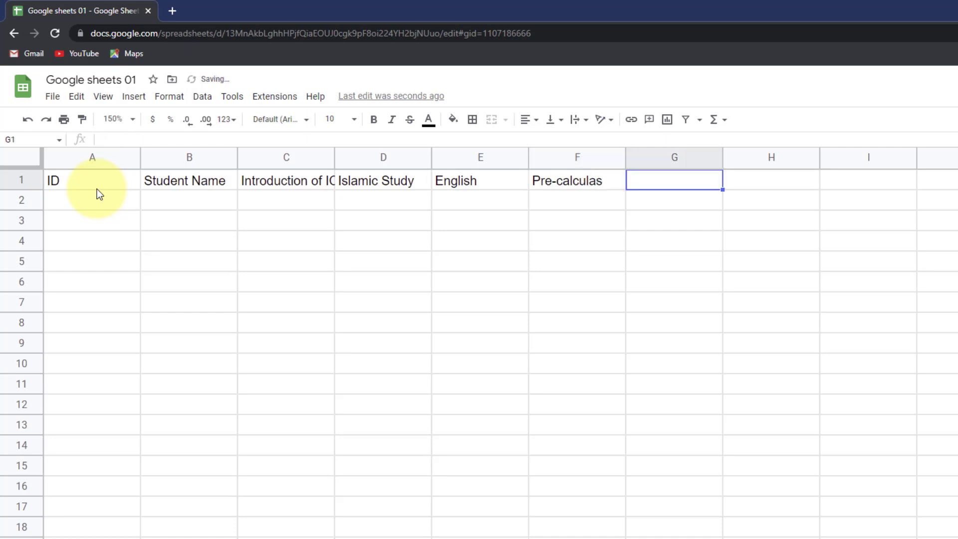
{"action": "type", "text": "Total"}
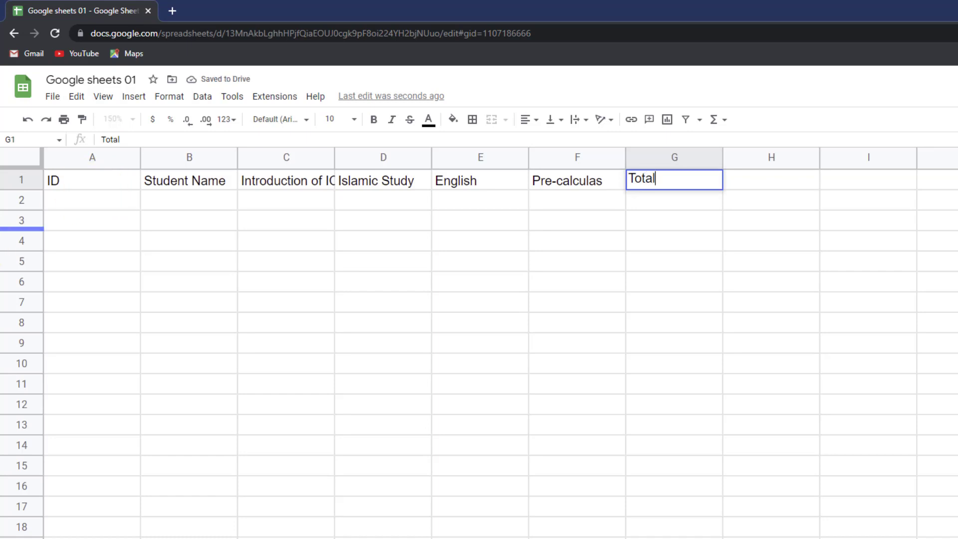
{"action": "left_click", "coordinate": [257, 199]}
- Select the header row A1:G1
{"action": "left_click_drag", "start_coordinate": [201, 182], "coordinate": [616, 190]}
{"action": "left_click", "coordinate": [383, 220]}
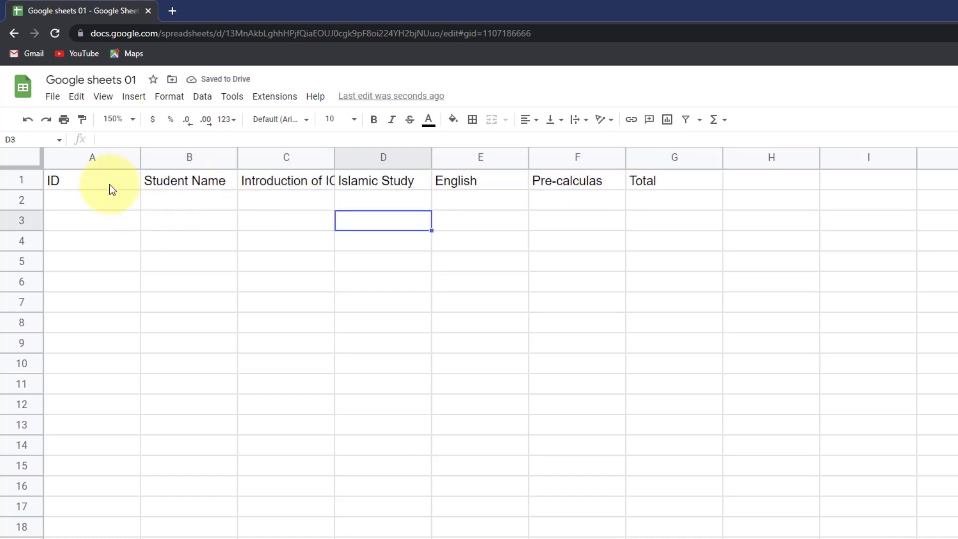
{"action": "left_click_drag", "start_coordinate": [111, 189], "coordinate": [189, 186]}
{"action": "left_click_drag", "start_coordinate": [256, 184], "coordinate": [361, 183]}
{"action": "left_click_drag", "start_coordinate": [449, 184], "coordinate": [639, 184]}
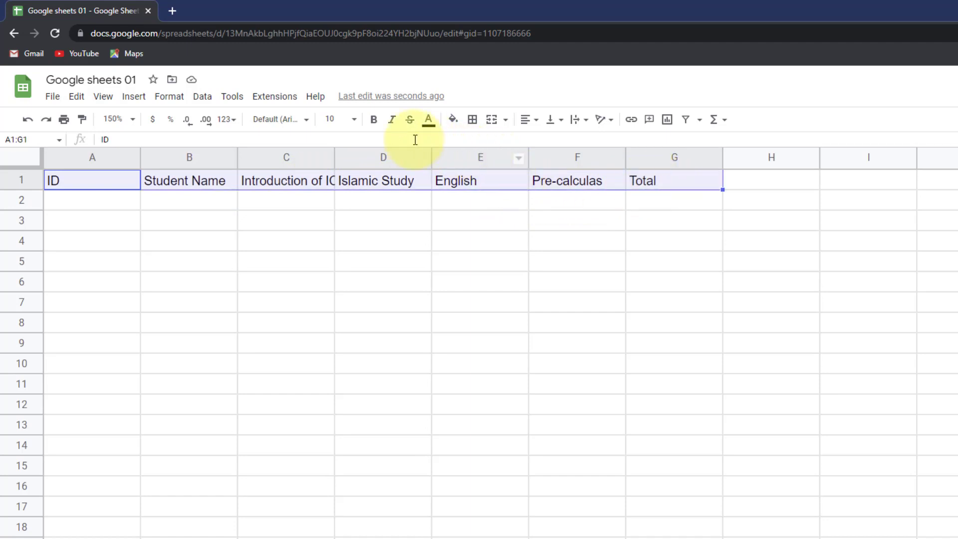
- Try Arial, Lato and PT Sans Narrow, then set the header row font to Oswald
{"action": "left_click", "coordinate": [305, 121]}
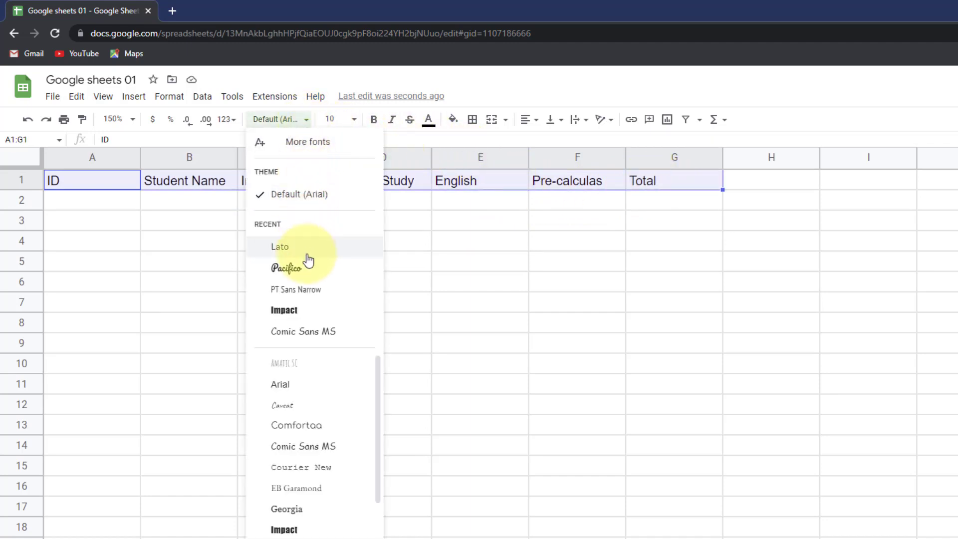
{"action": "left_click", "coordinate": [318, 385]}
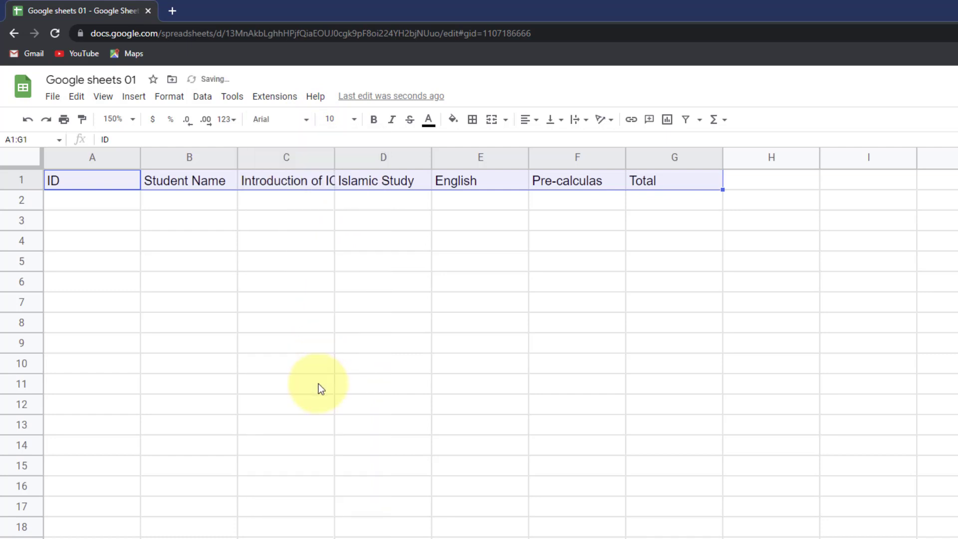
{"action": "left_click", "coordinate": [309, 128]}
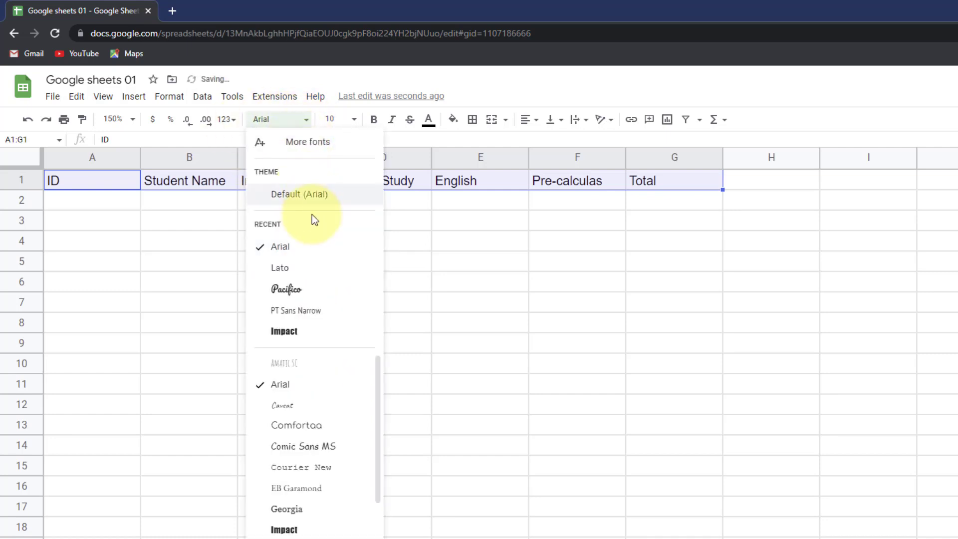
{"action": "left_click", "coordinate": [307, 272]}
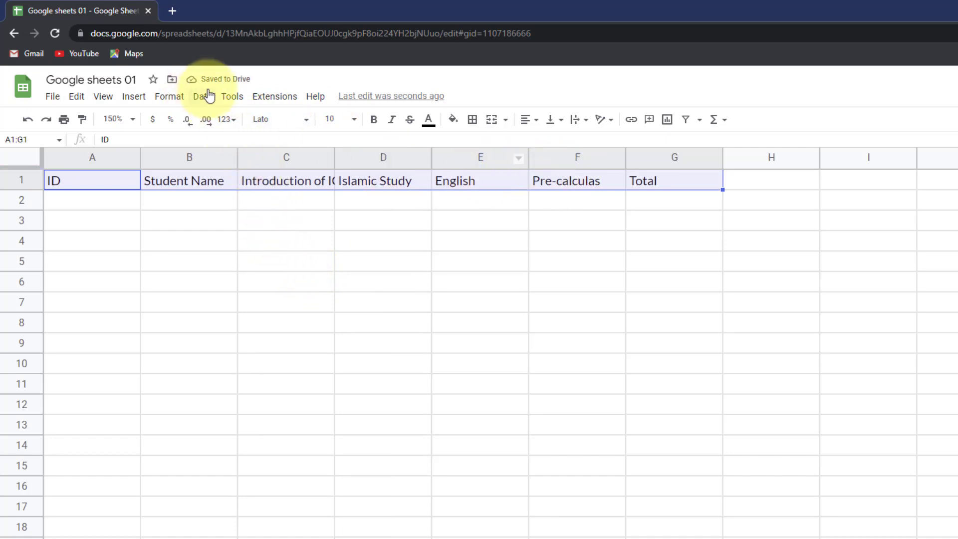
{"action": "left_click", "coordinate": [298, 120]}
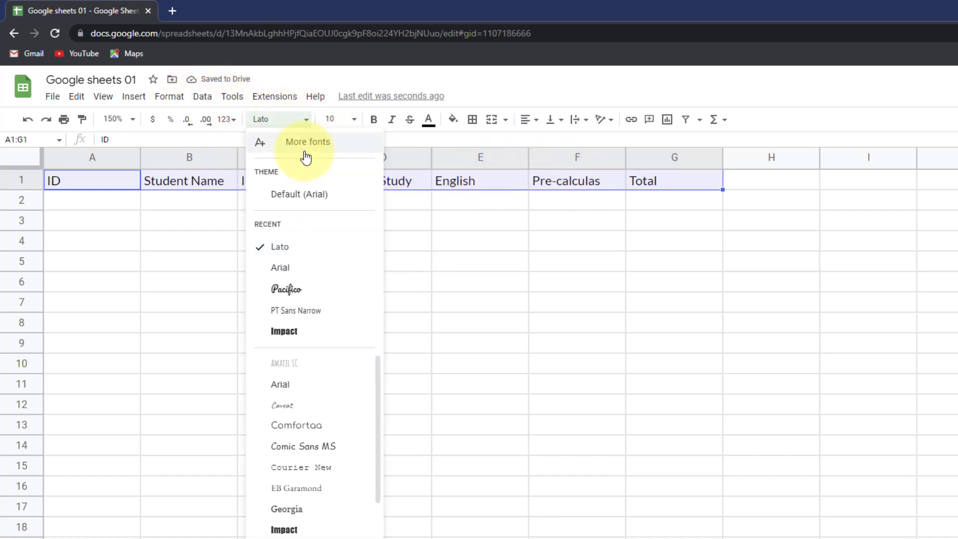
{"action": "left_click", "coordinate": [311, 312]}
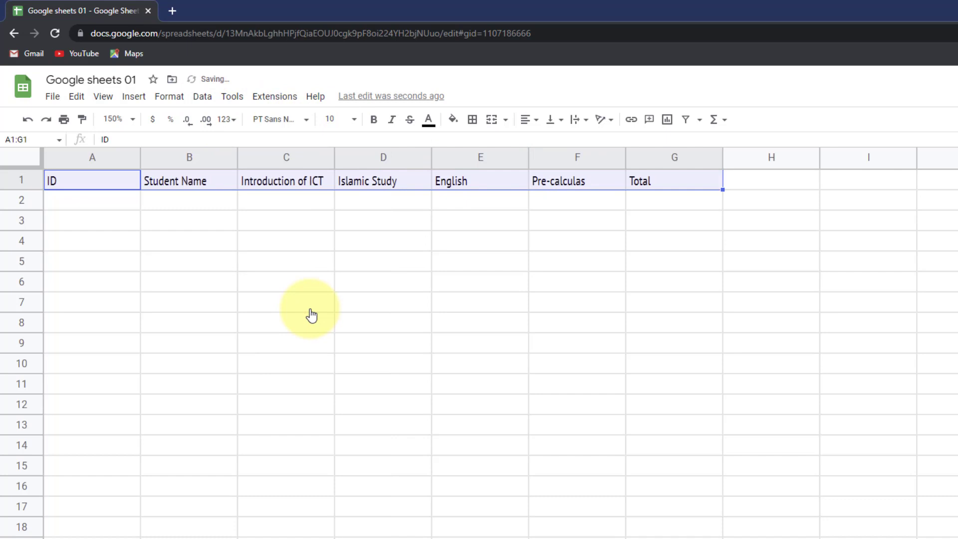
{"action": "left_click", "coordinate": [299, 122]}
{"action": "scroll", "coordinate": [314, 409], "scroll_direction": "down", "scroll_amount": 3}
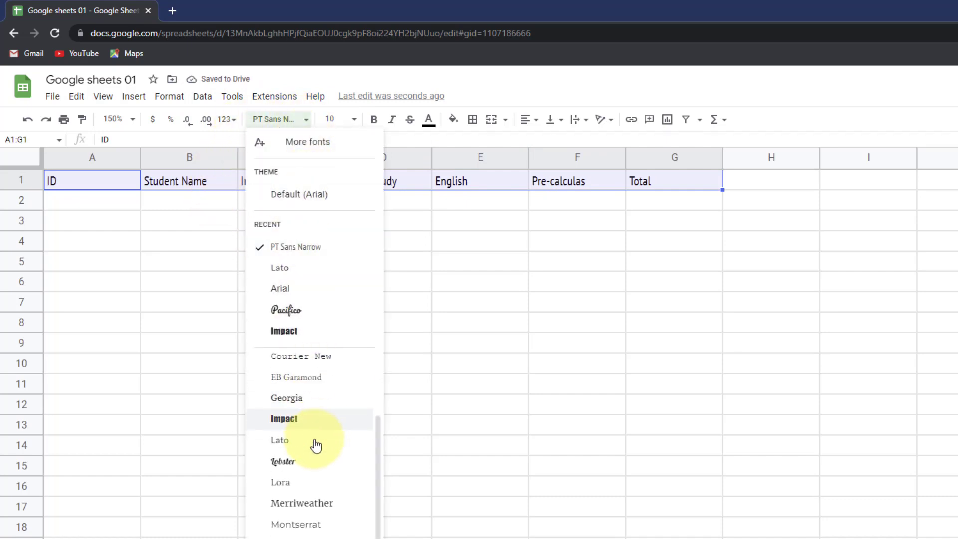
{"action": "scroll", "coordinate": [315, 449], "scroll_direction": "down", "scroll_amount": 2}
{"action": "left_click", "coordinate": [311, 528]}
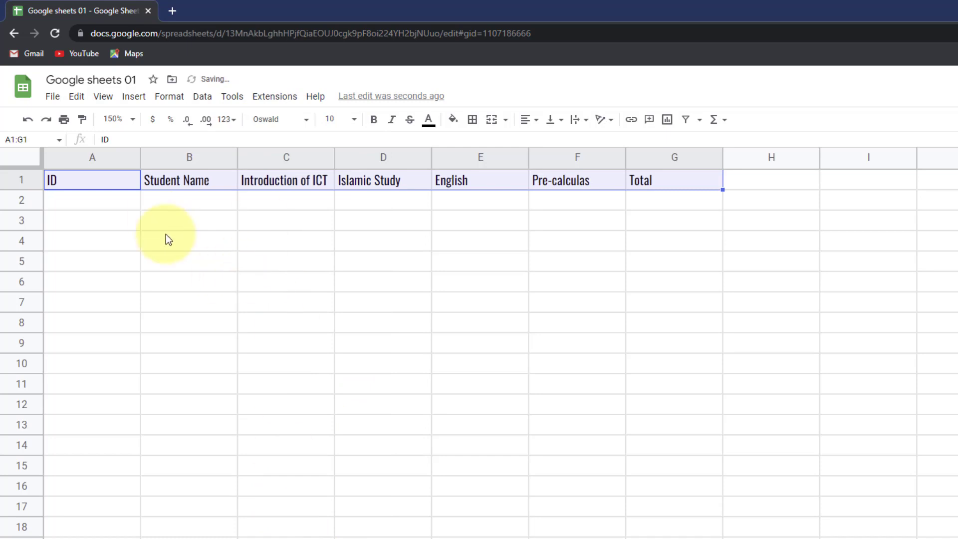
- Reselect the header cells A1:G1 from ID to Total
{"action": "left_click", "coordinate": [189, 222]}
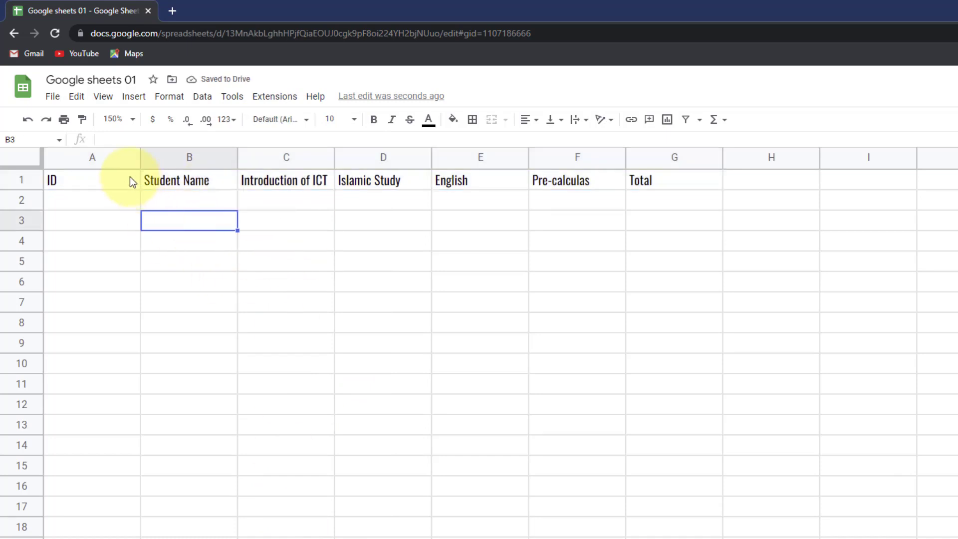
{"action": "left_click_drag", "start_coordinate": [129, 177], "coordinate": [660, 181]}
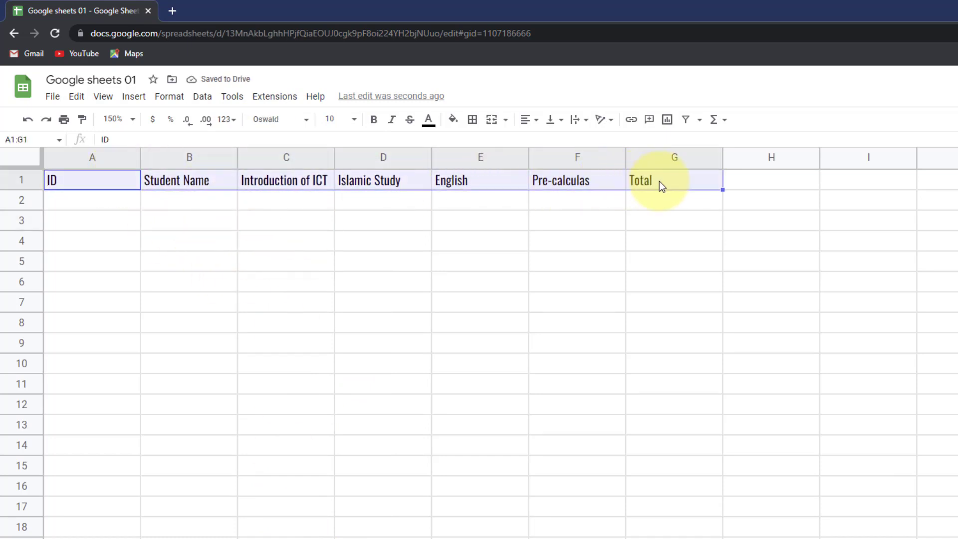
{"action": "left_click", "coordinate": [102, 187]}
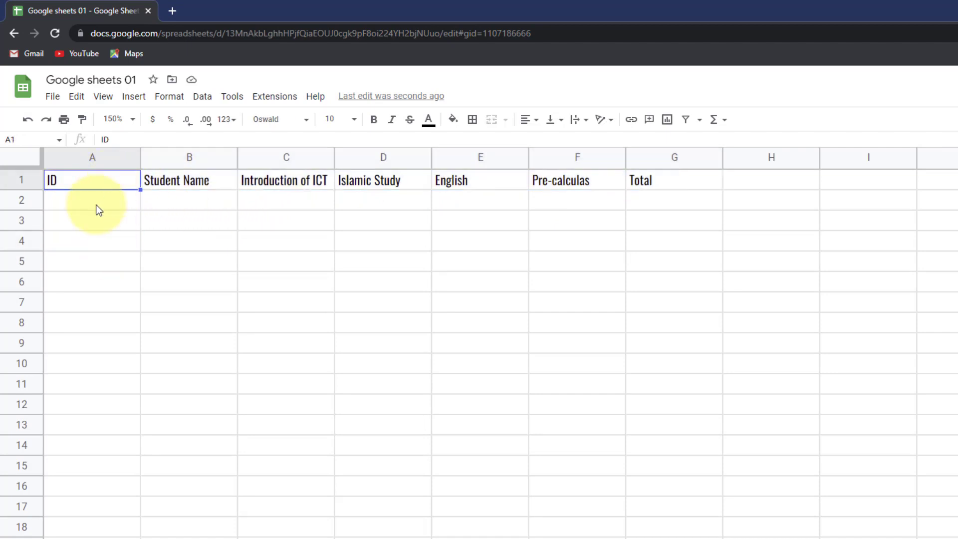
{"action": "left_click", "coordinate": [96, 206]}
{"action": "left_click_drag", "start_coordinate": [90, 186], "coordinate": [658, 185]}
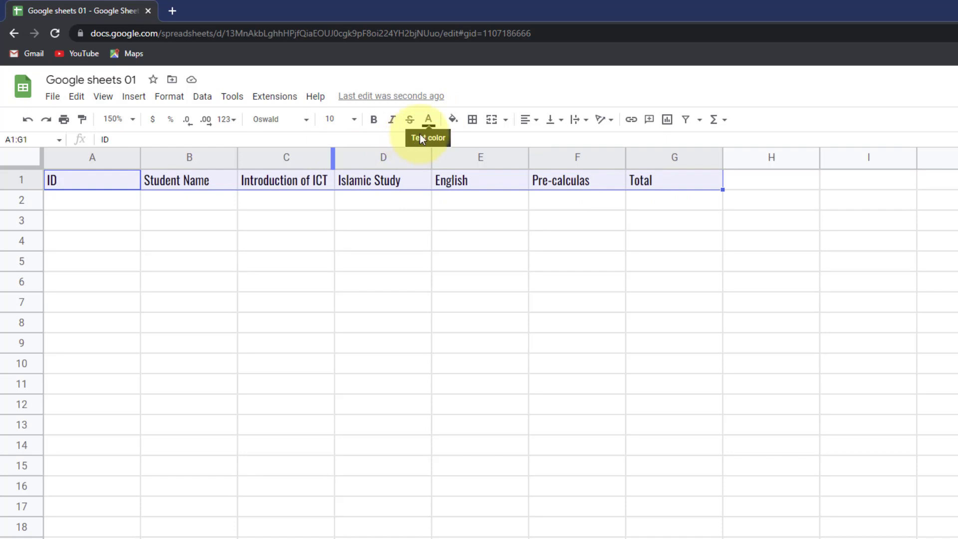
- Try dark green, dark blue and blue-grey fill colours on the header row
{"action": "left_click", "coordinate": [452, 121]}
{"action": "left_click", "coordinate": [453, 125]}
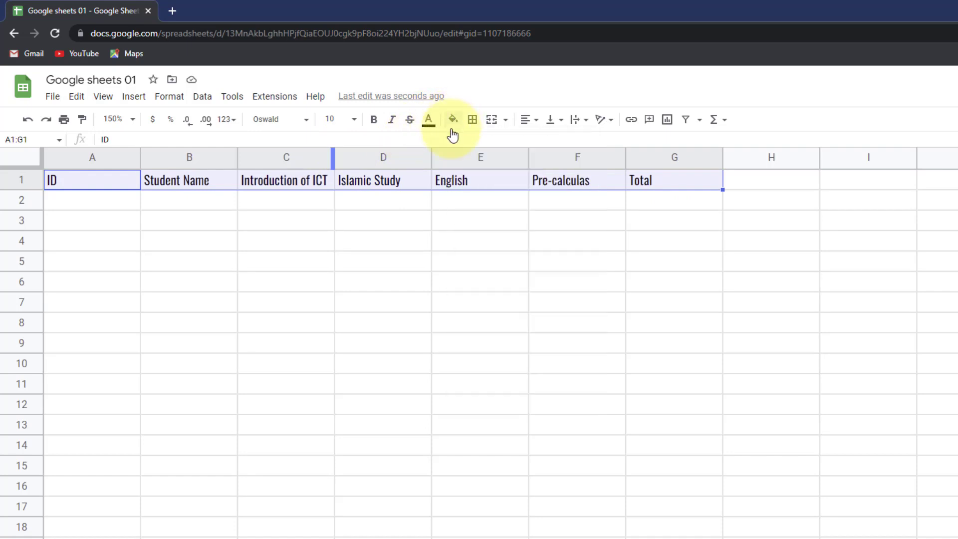
{"action": "left_click", "coordinate": [452, 123]}
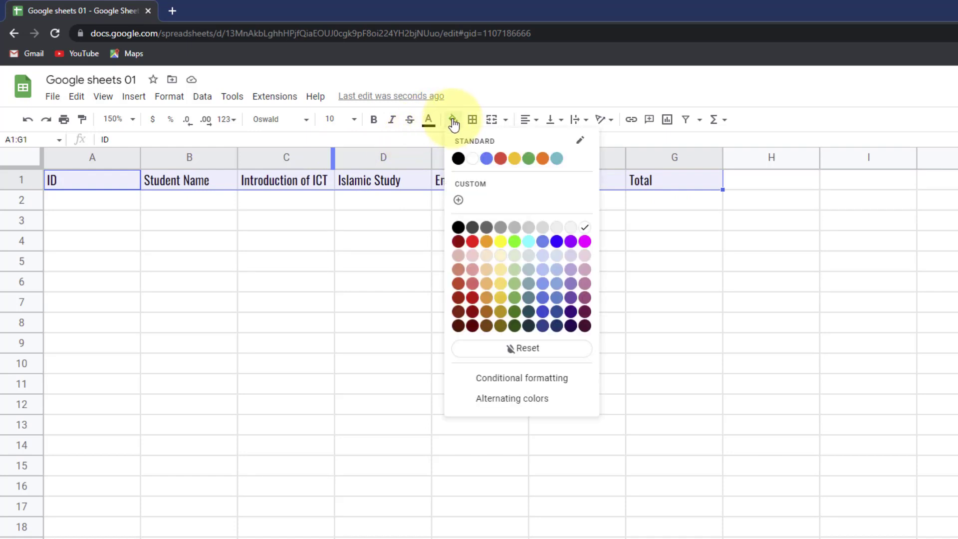
{"action": "left_click", "coordinate": [514, 326]}
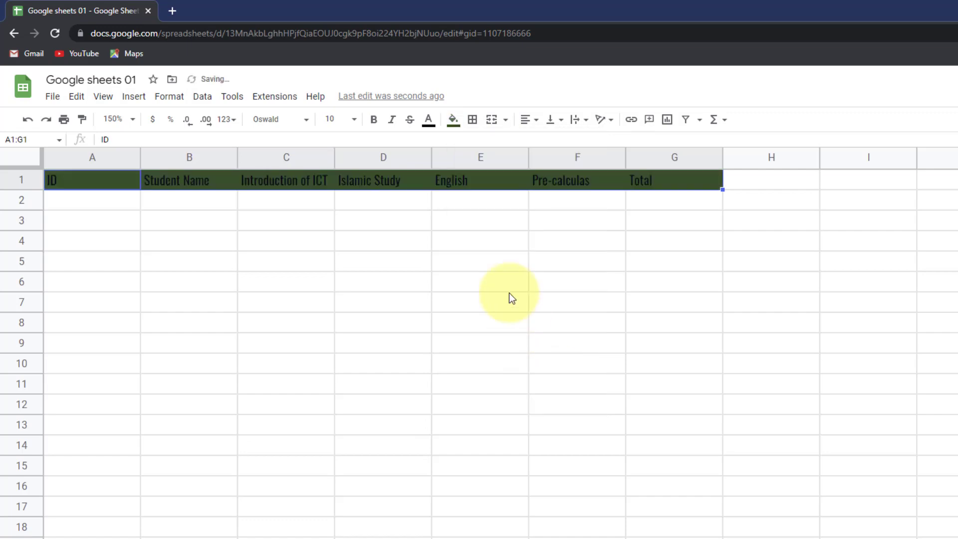
{"action": "left_click", "coordinate": [453, 120]}
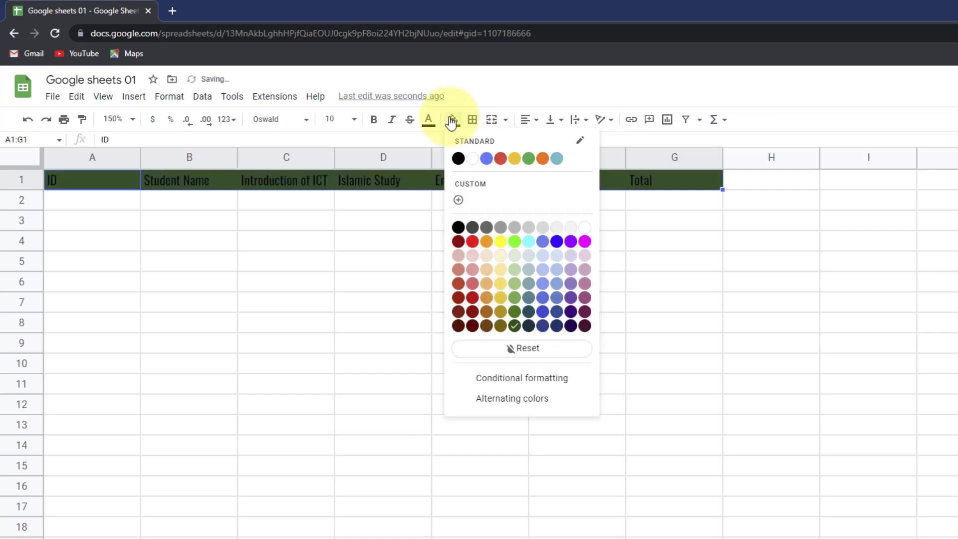
{"action": "left_click", "coordinate": [532, 318]}
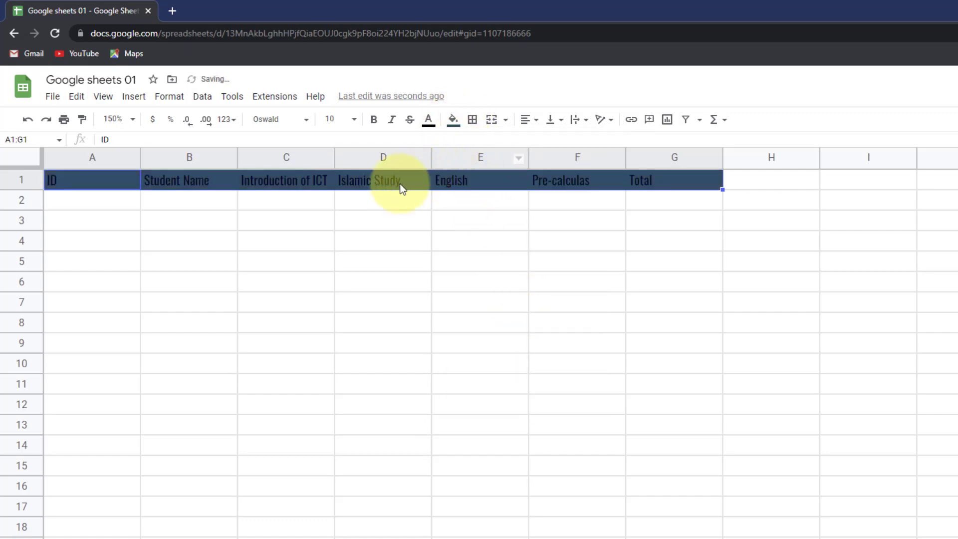
{"action": "left_click", "coordinate": [456, 123]}
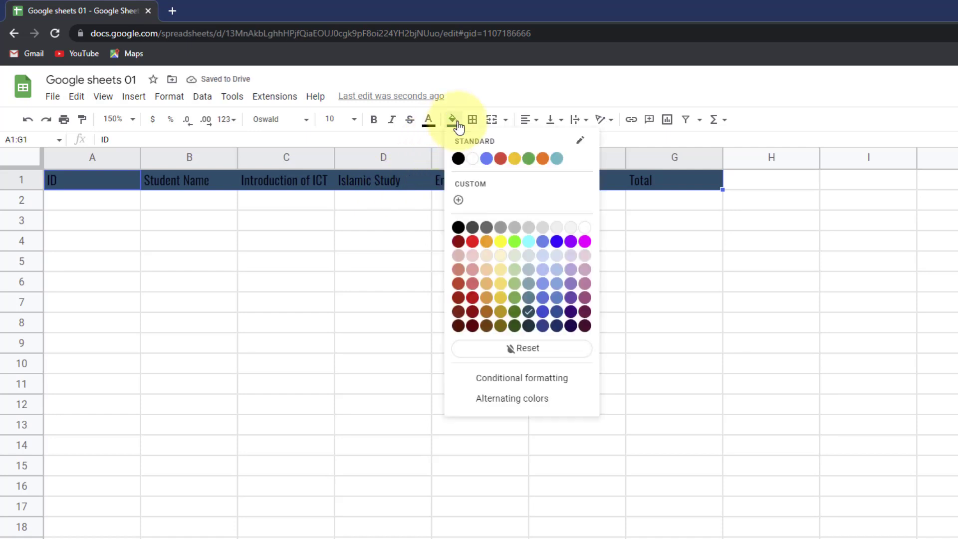
{"action": "left_click", "coordinate": [528, 297]}
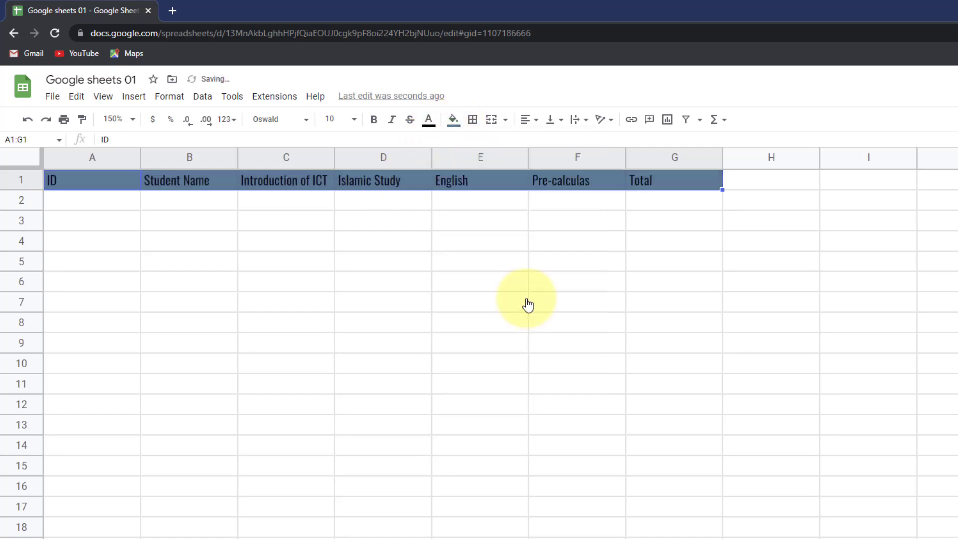
{"action": "left_click", "coordinate": [176, 209]}
{"action": "left_click_drag", "start_coordinate": [75, 179], "coordinate": [635, 183]}
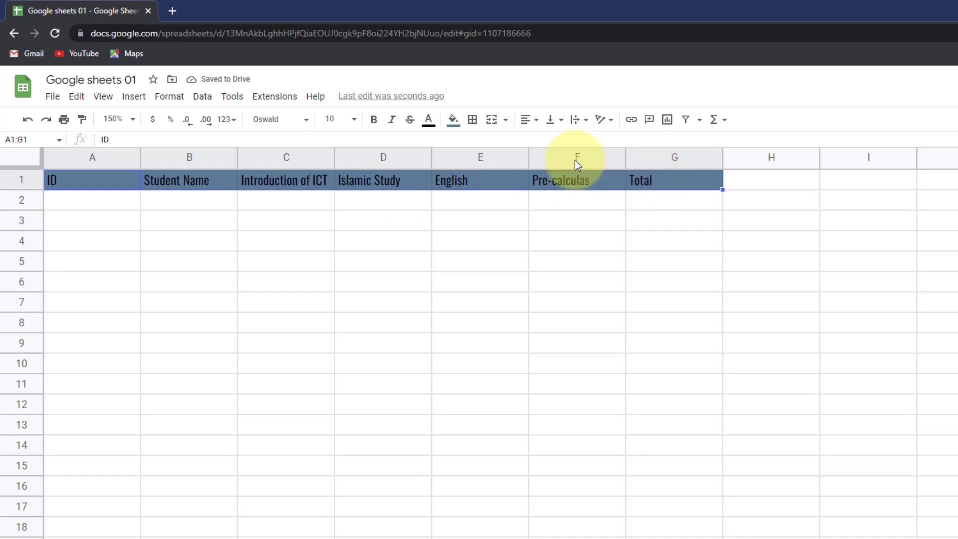
- Make the header text white and set the header fill to dark teal
{"action": "left_click", "coordinate": [428, 120]}
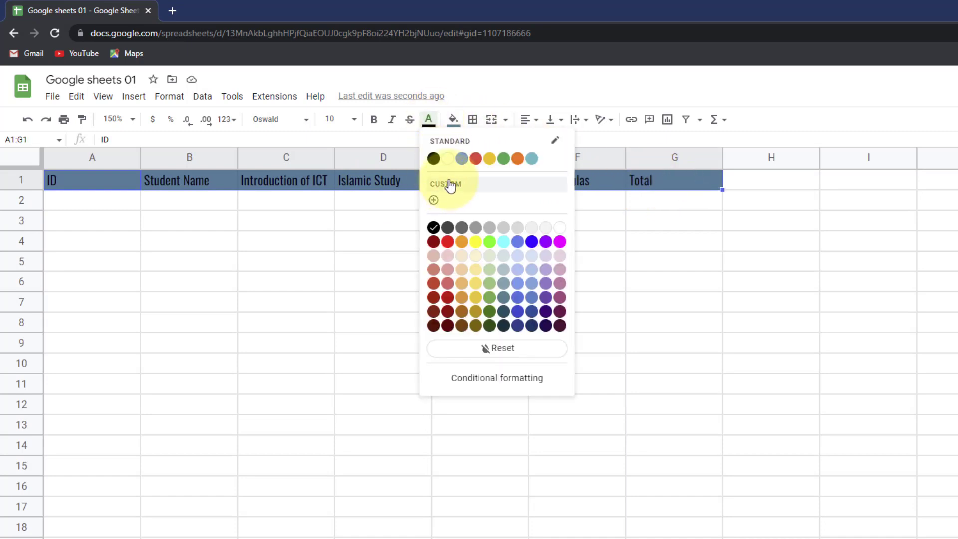
{"action": "left_click", "coordinate": [448, 158]}
{"action": "left_click", "coordinate": [265, 197]}
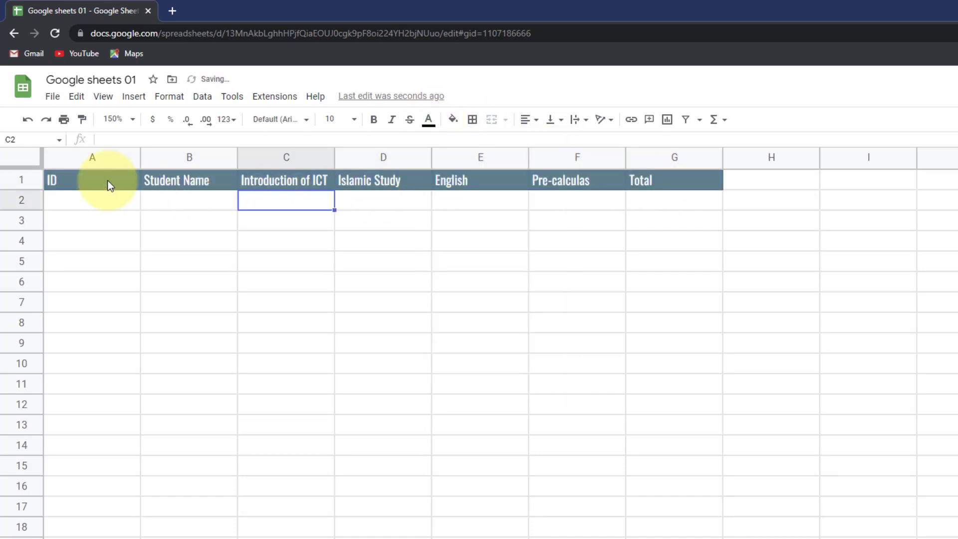
{"action": "left_click_drag", "start_coordinate": [107, 180], "coordinate": [669, 182]}
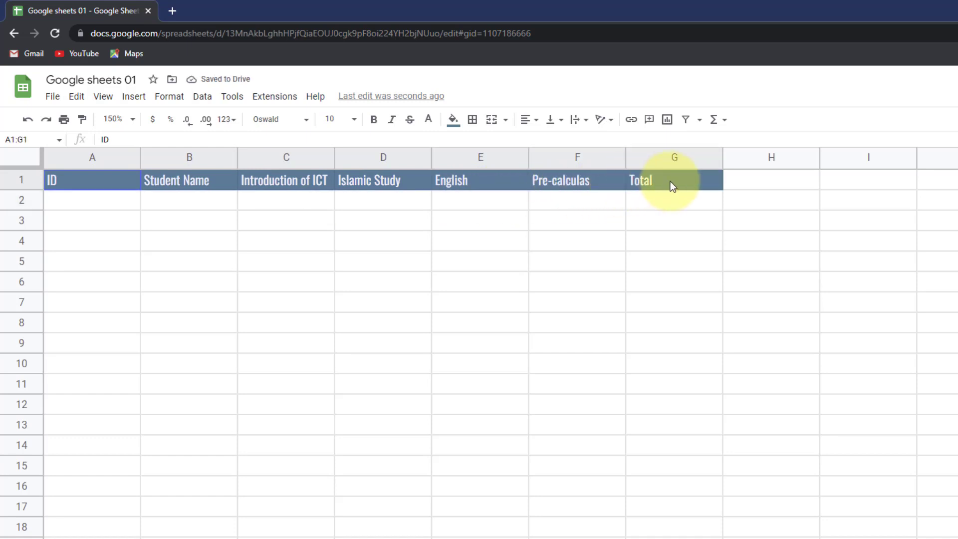
{"action": "left_click", "coordinate": [452, 125]}
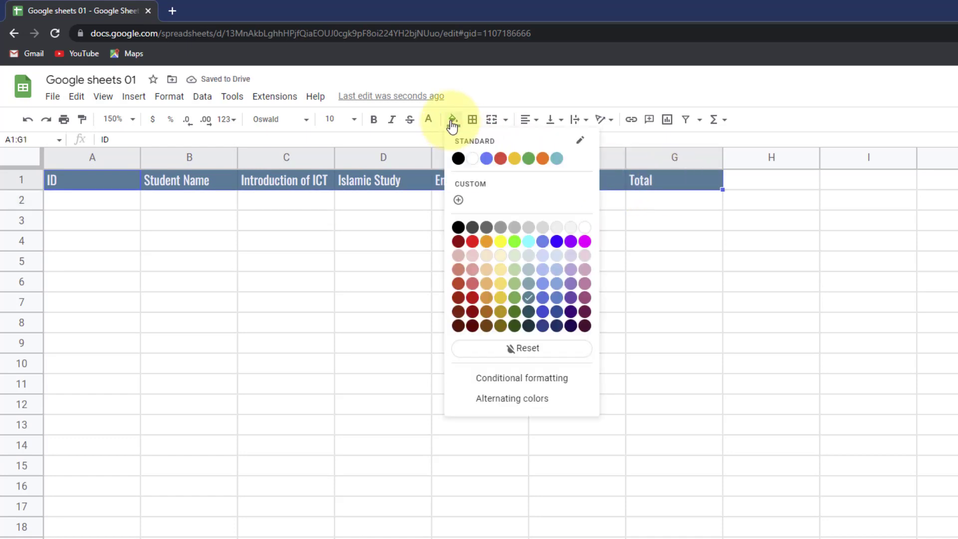
{"action": "left_click", "coordinate": [529, 312]}
{"action": "left_click", "coordinate": [453, 258]}
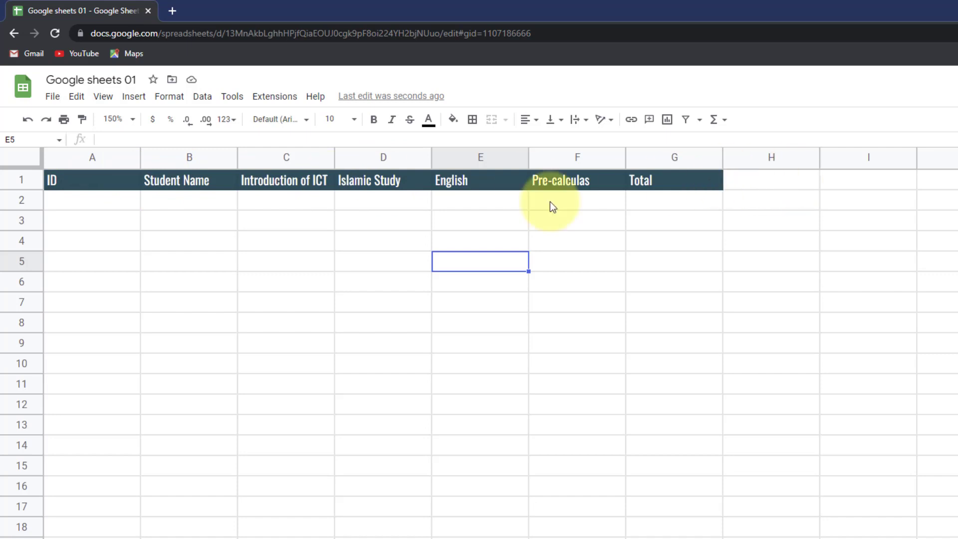
- Enter the starting IDs 1, 2 and 3 in A2:A4
{"action": "left_click", "coordinate": [94, 206]}
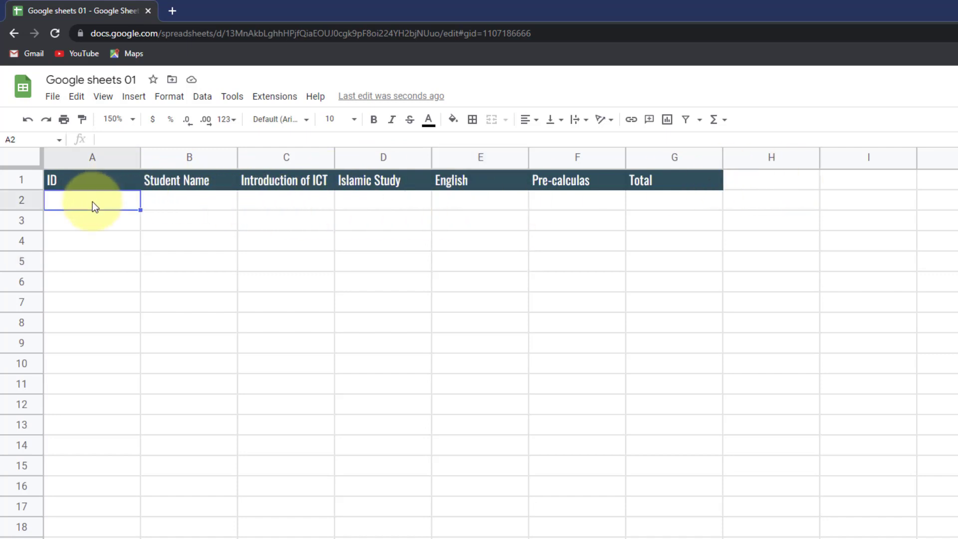
{"action": "type", "text": "1"}
{"action": "key", "text": "Return"}
{"action": "type", "text": "2"}
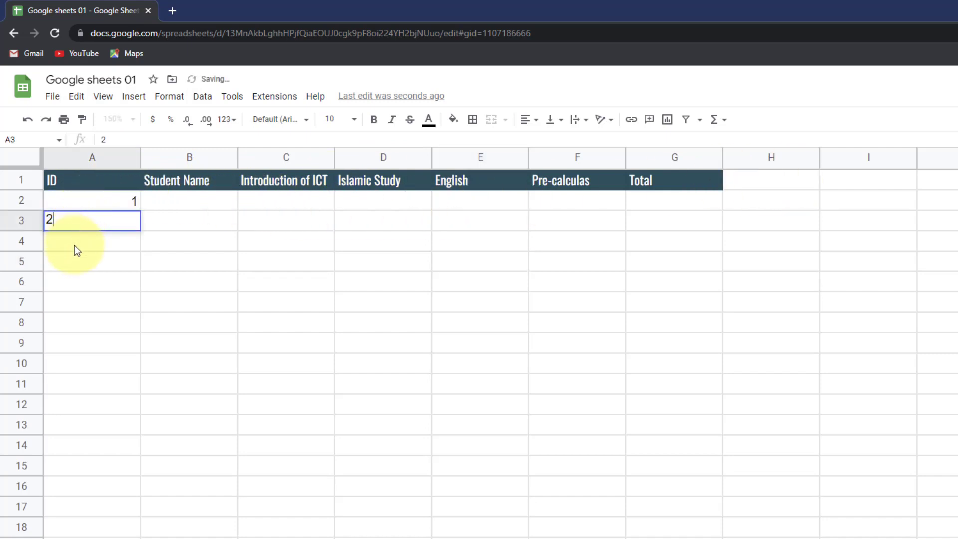
{"action": "key", "text": "Return"}
{"action": "type", "text": "3"}
{"action": "key", "text": "Return"}
- Fill the ID sequence down to 21 in row 22 and narrow column A
{"action": "left_click_drag", "start_coordinate": [85, 207], "coordinate": [97, 243]}
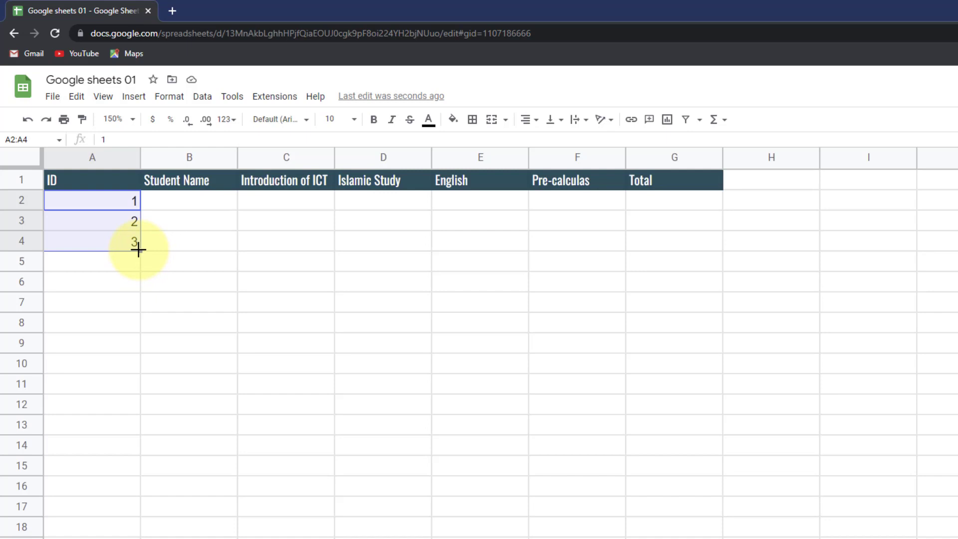
{"action": "left_click_drag", "start_coordinate": [139, 250], "coordinate": [99, 537]}
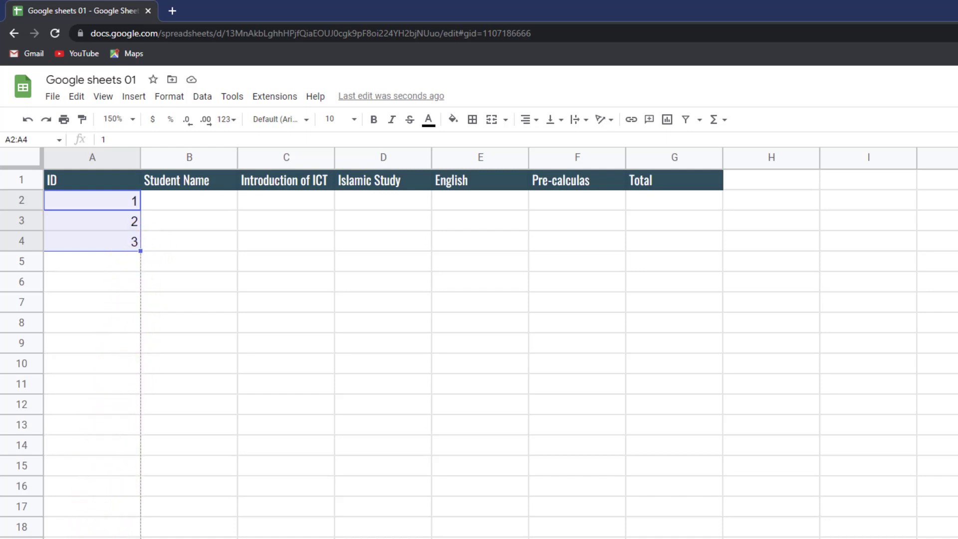
{"action": "left_click_drag", "start_coordinate": [100, 537], "coordinate": [102, 537]}
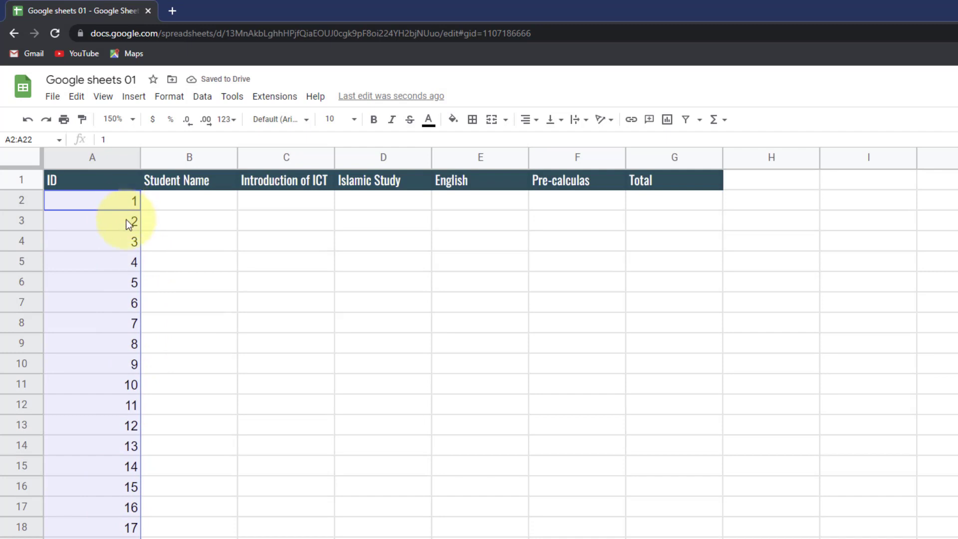
{"action": "left_click", "coordinate": [142, 155]}
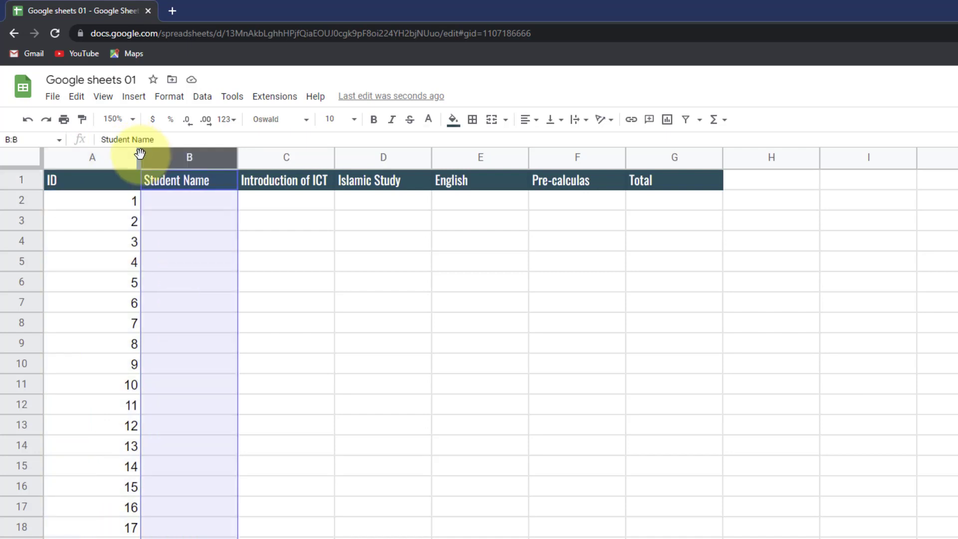
{"action": "left_click_drag", "start_coordinate": [140, 154], "coordinate": [65, 169]}
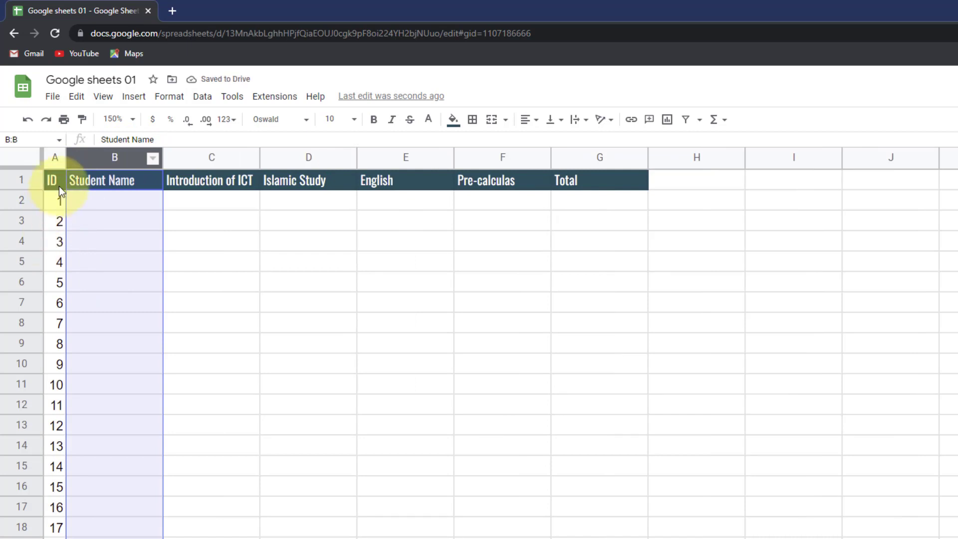
- Enter the first ten student names in B2:B11
{"action": "left_click", "coordinate": [107, 200]}
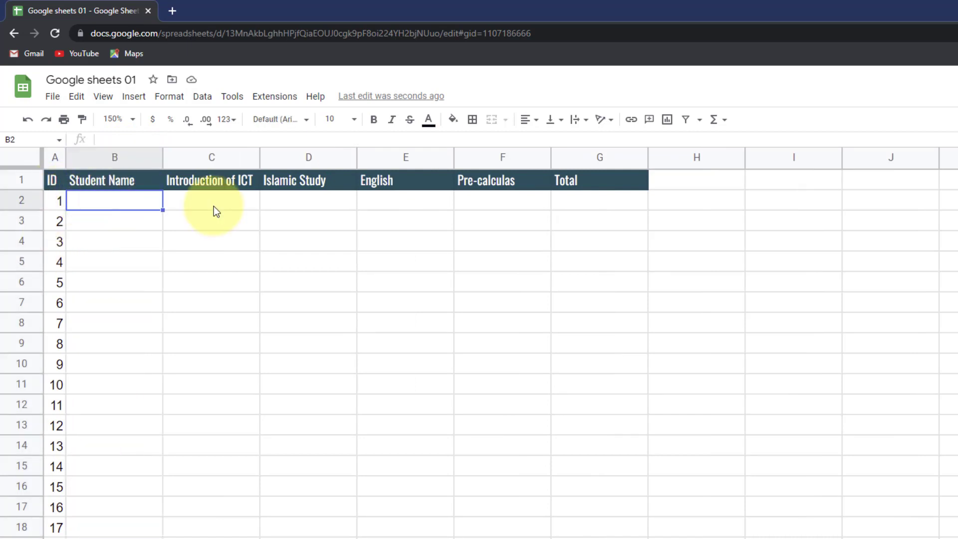
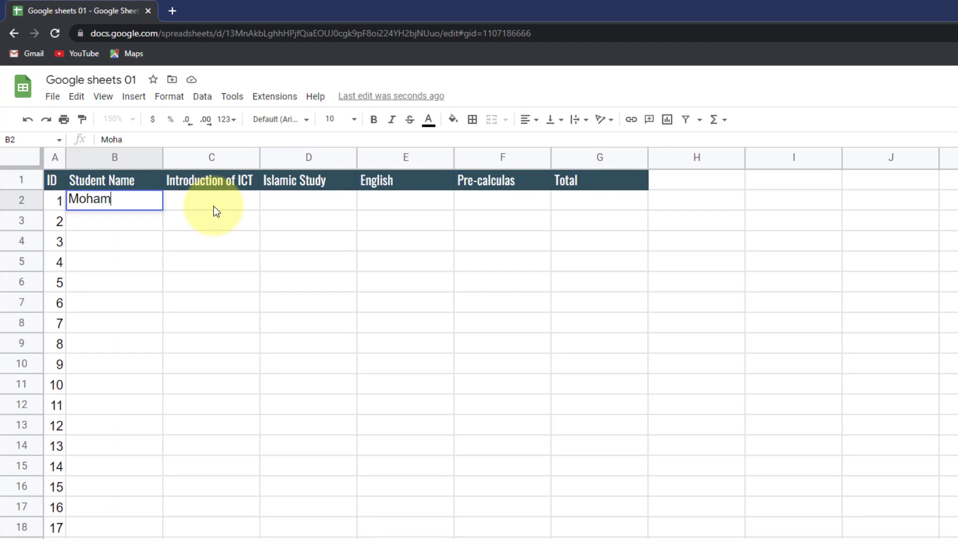
{"action": "key", "text": "Return"}
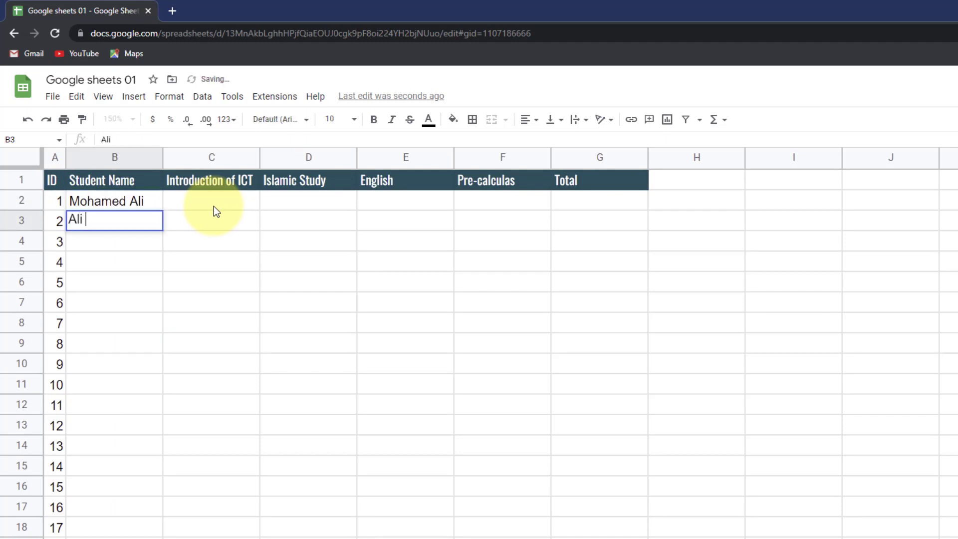
{"action": "key", "text": "Return"}
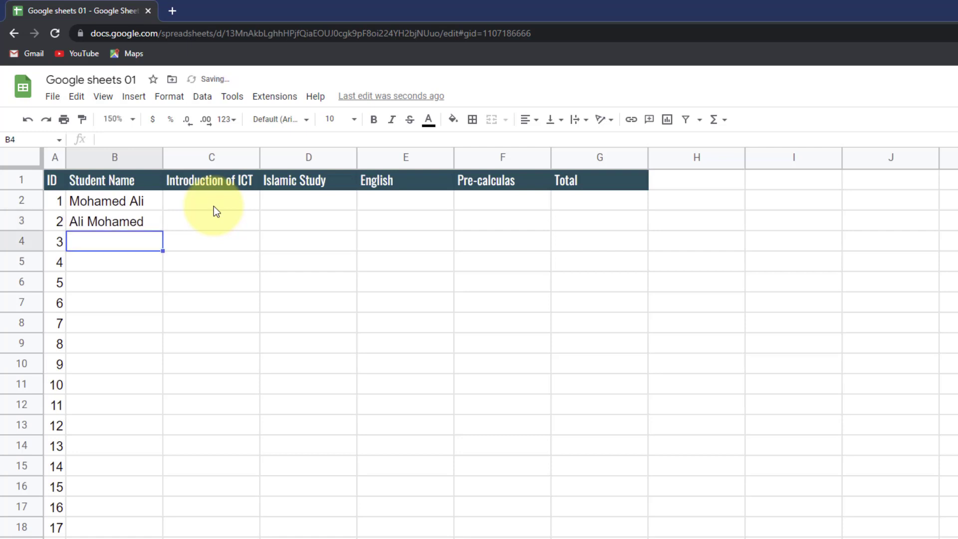
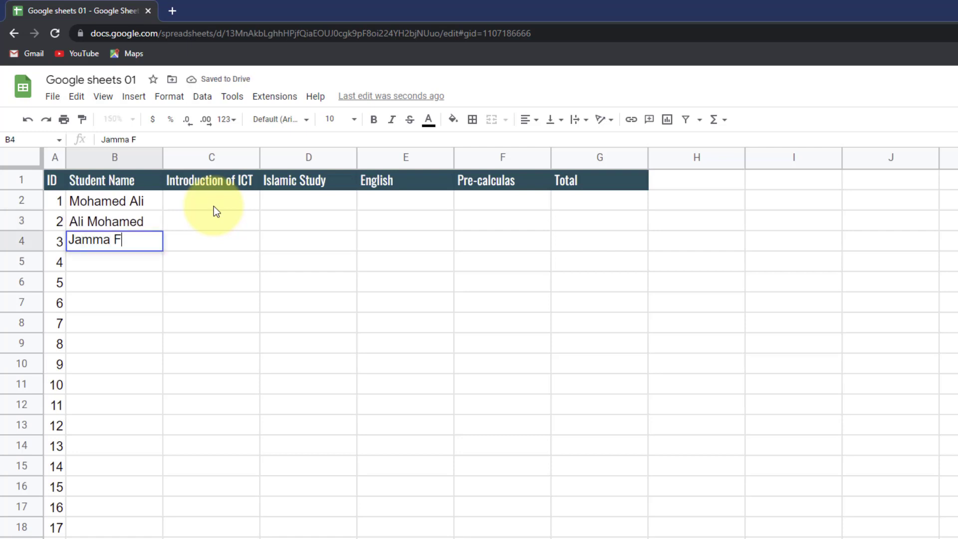
{"action": "key", "text": "Return"}
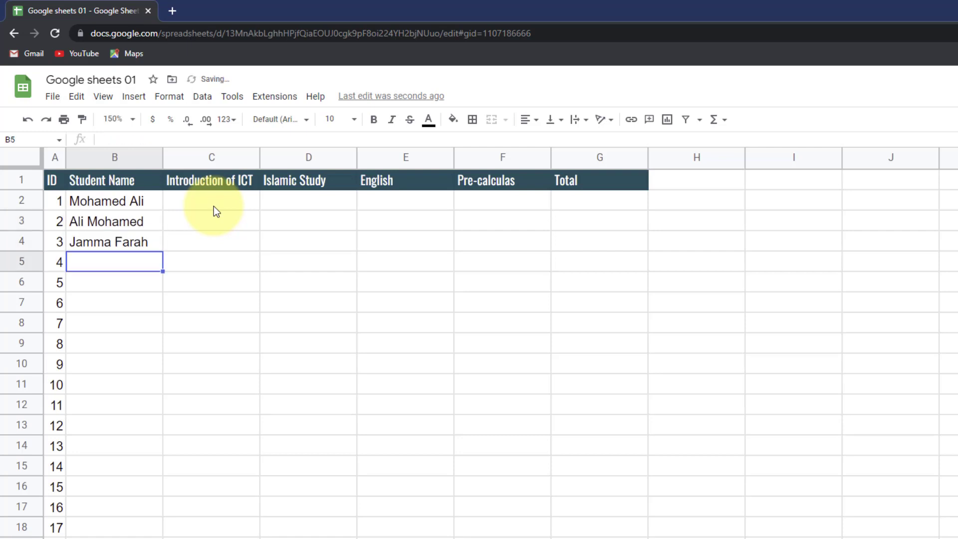
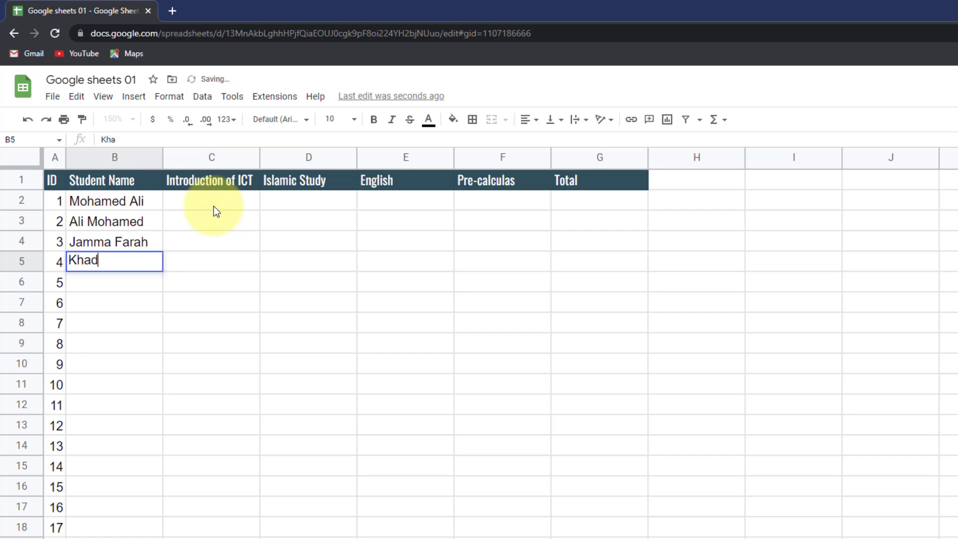
{"action": "key", "text": "Return"}
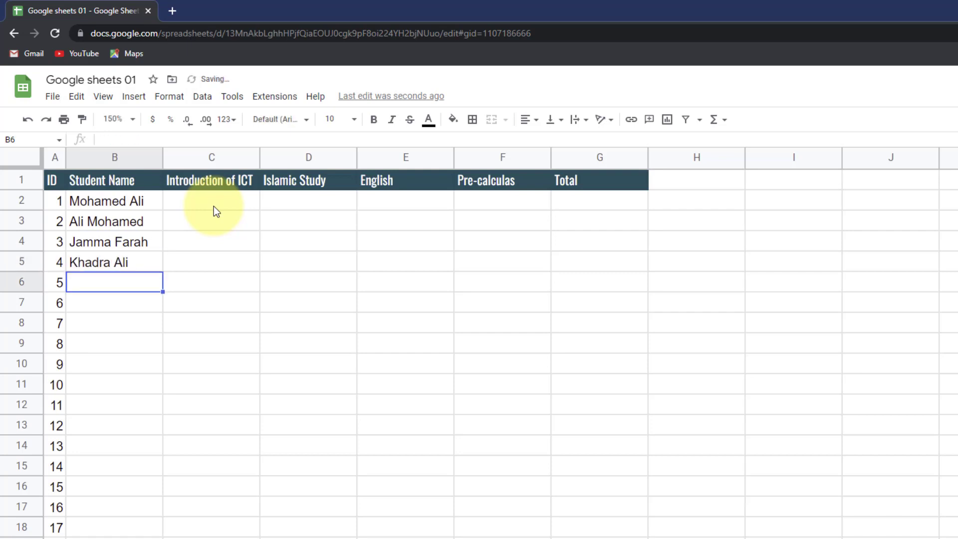
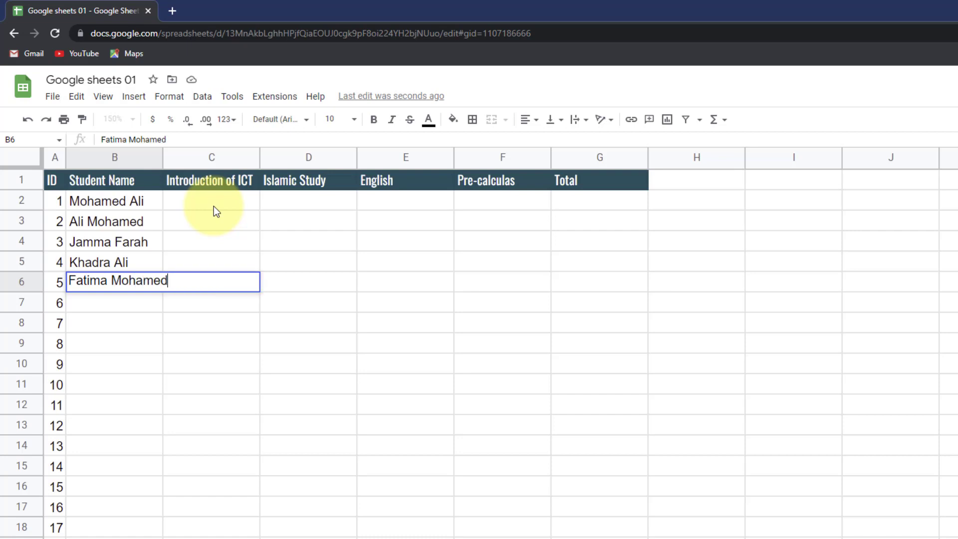
{"action": "key", "text": "Return"}
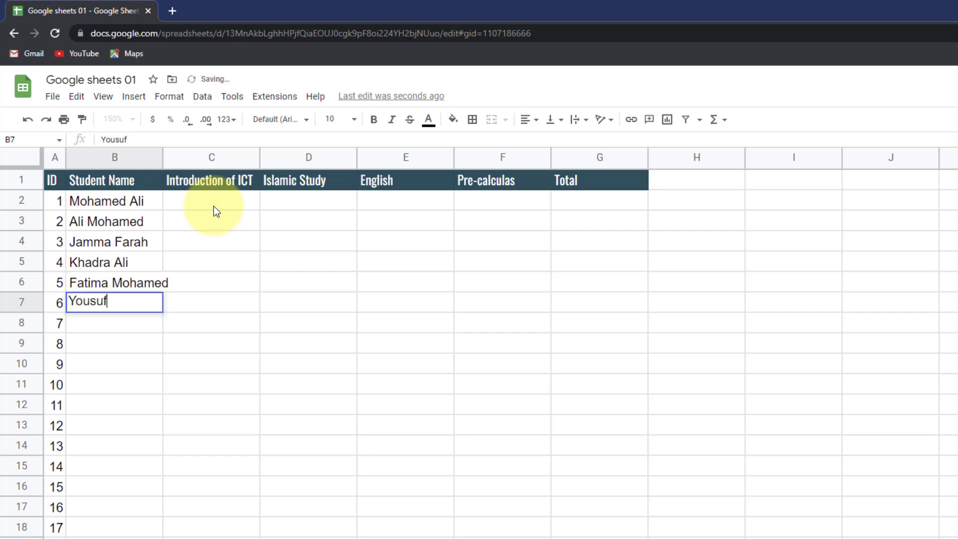
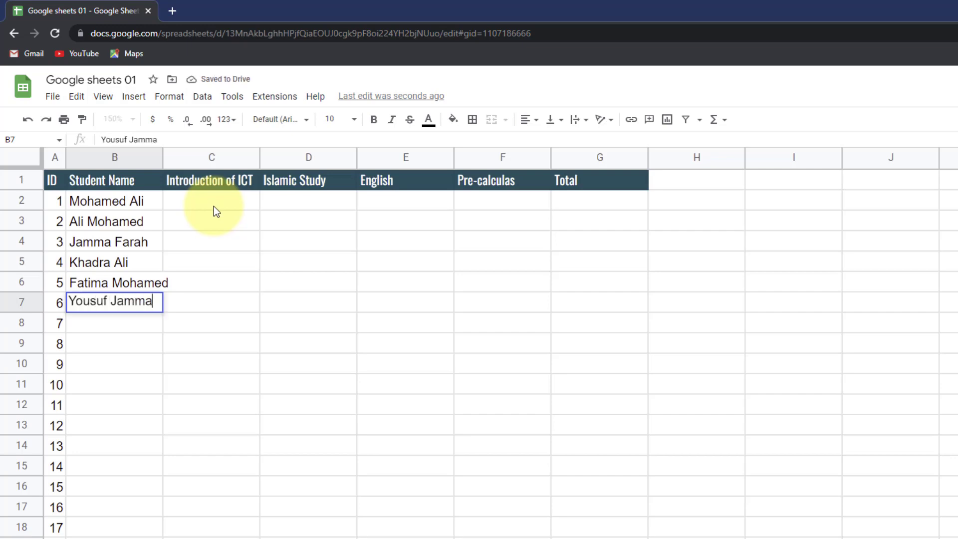
{"action": "key", "text": "Return"}
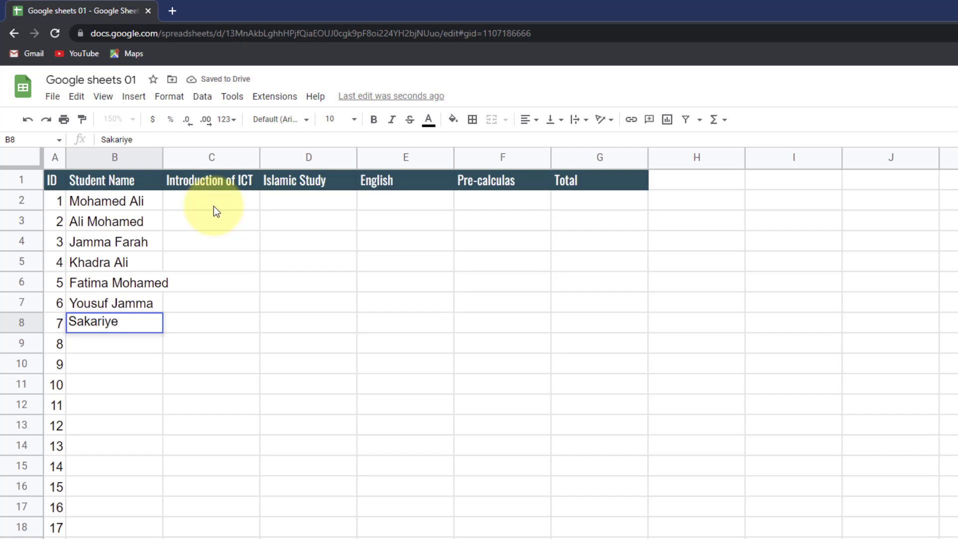
{"action": "key", "text": "Return"}
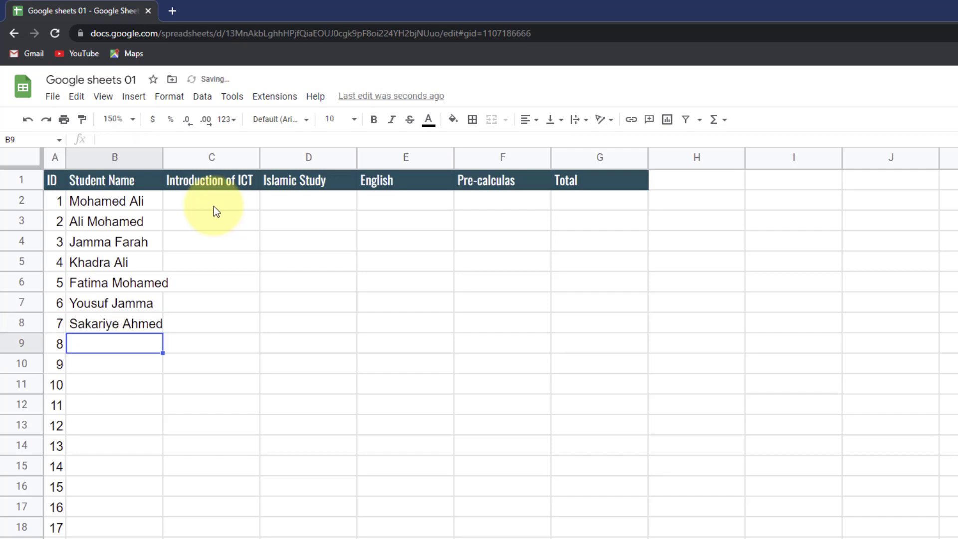
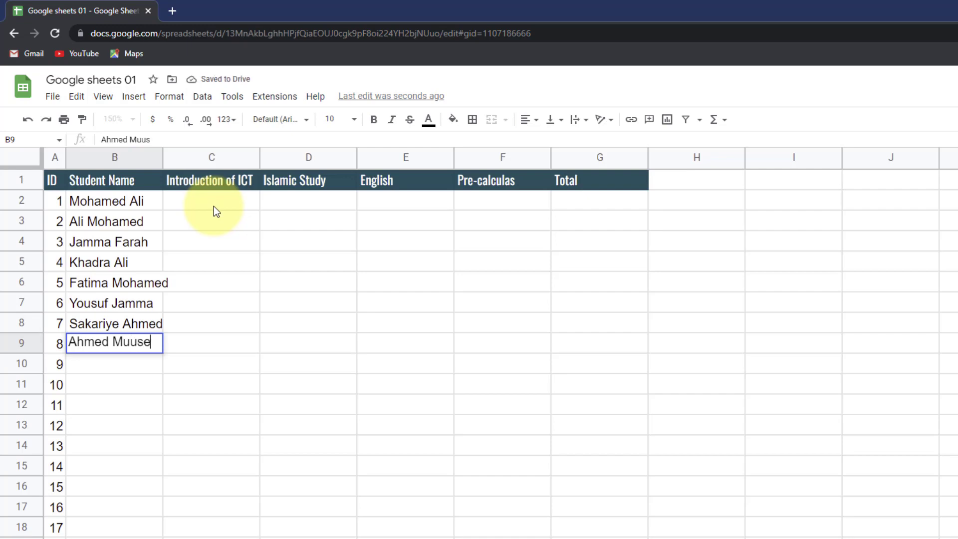
{"action": "key", "text": "Return"}
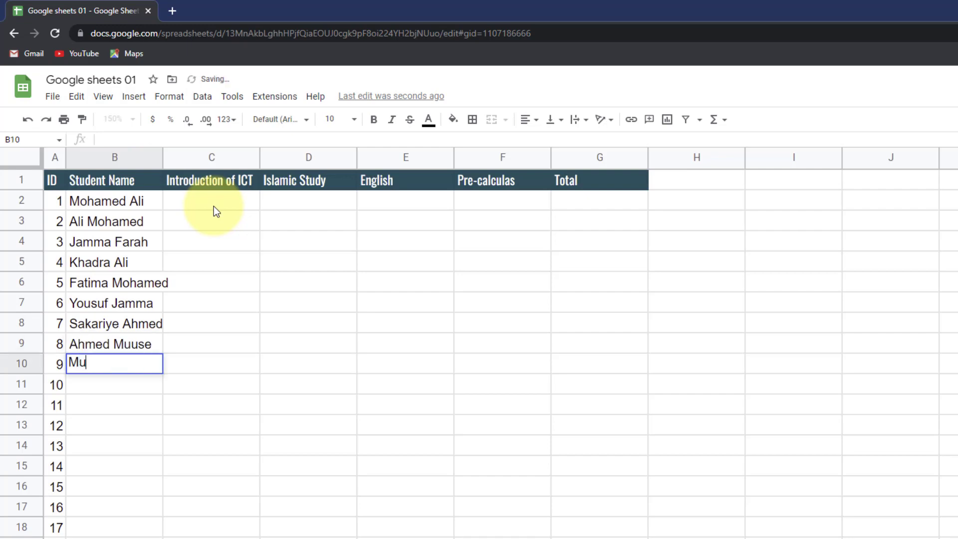
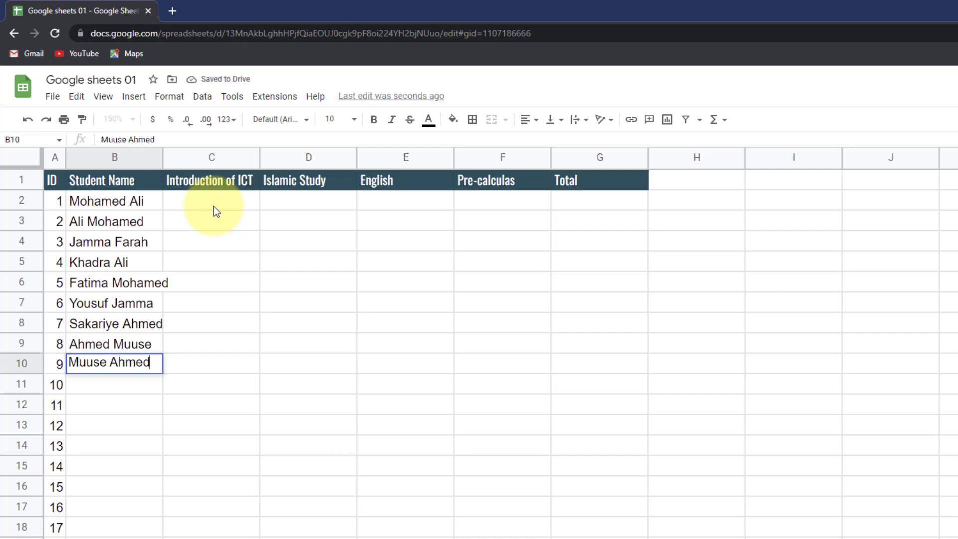
{"action": "key", "text": "Return"}
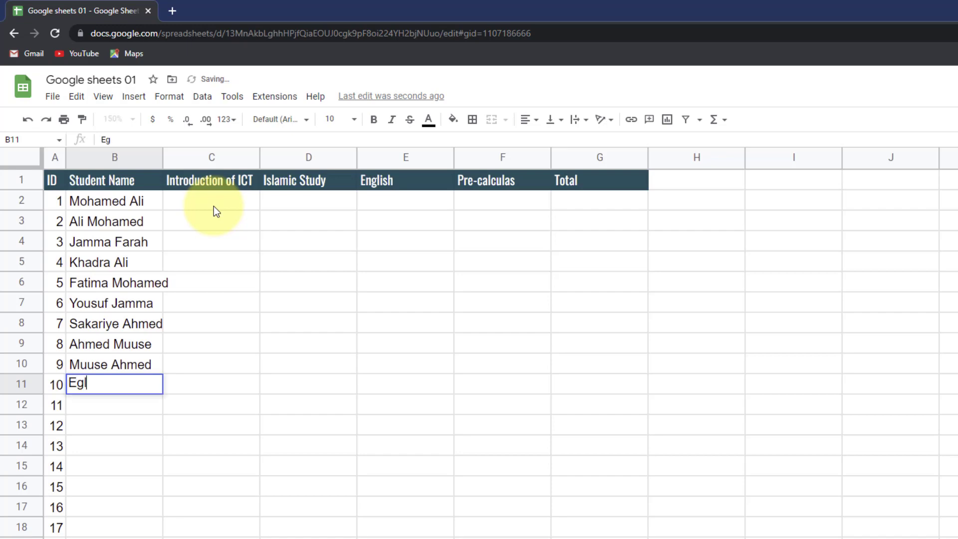
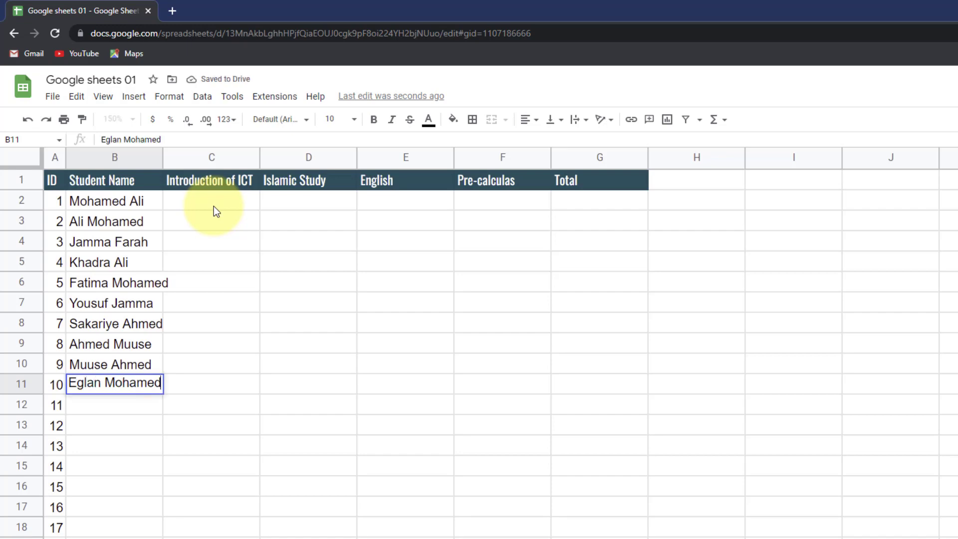
{"action": "key", "text": "Return"}
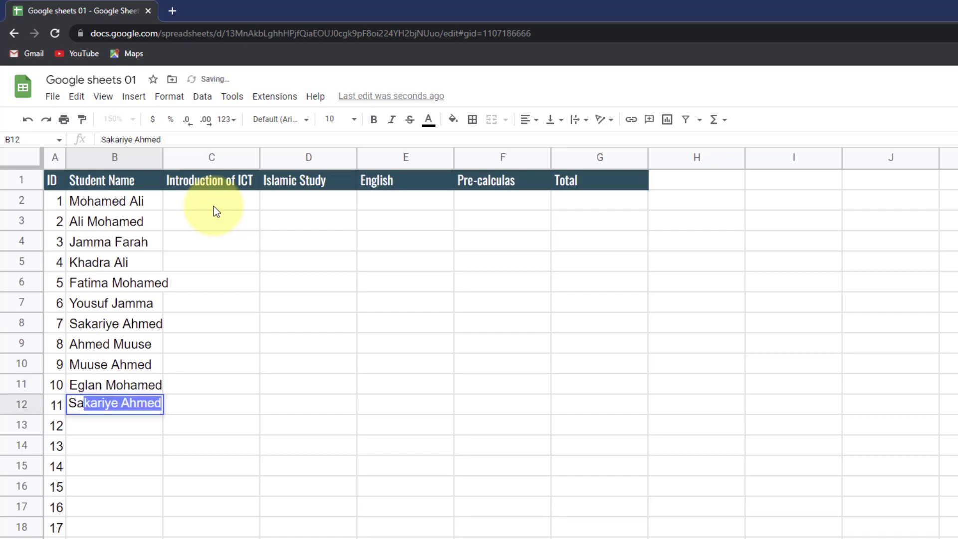
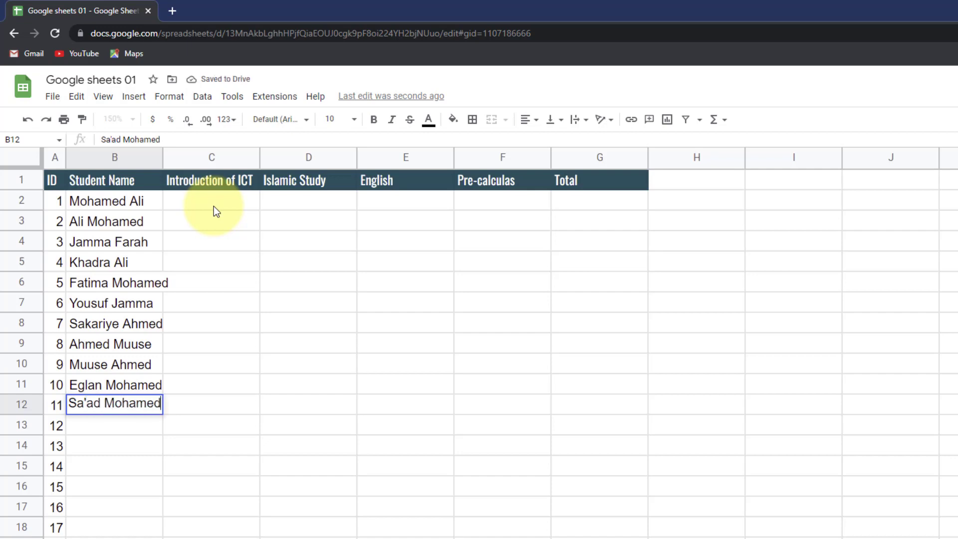
- Enter the remaining eleven student names in B12:B22
{"action": "key", "text": "Return"}
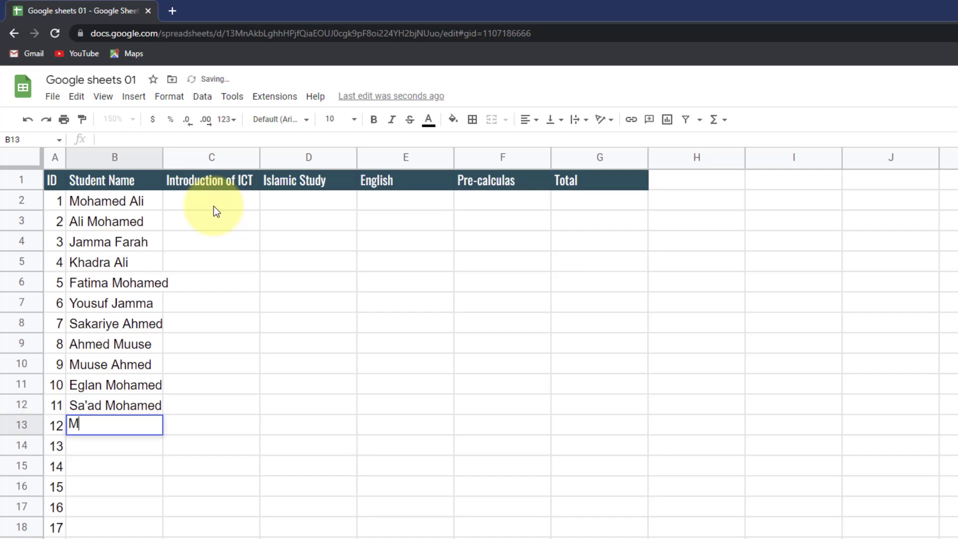
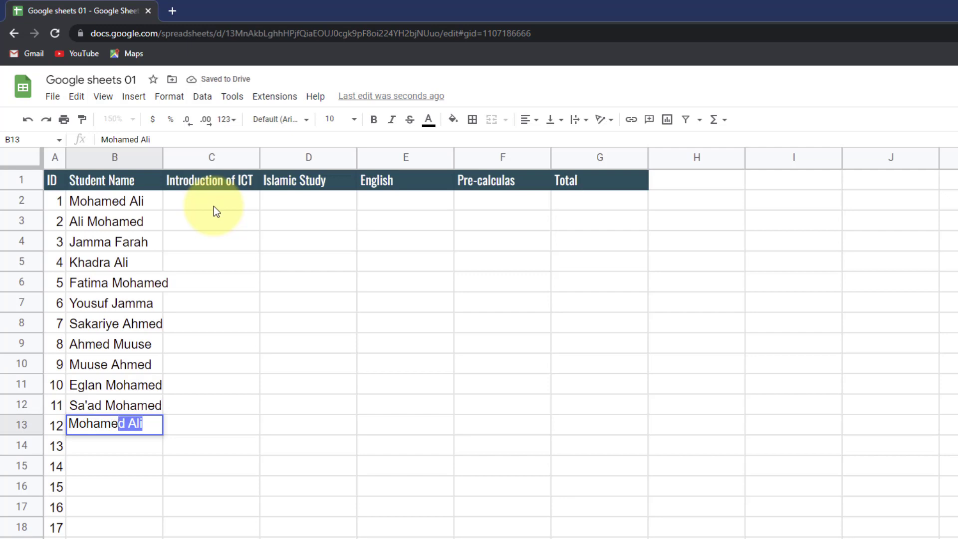
{"action": "key", "text": "Return"}
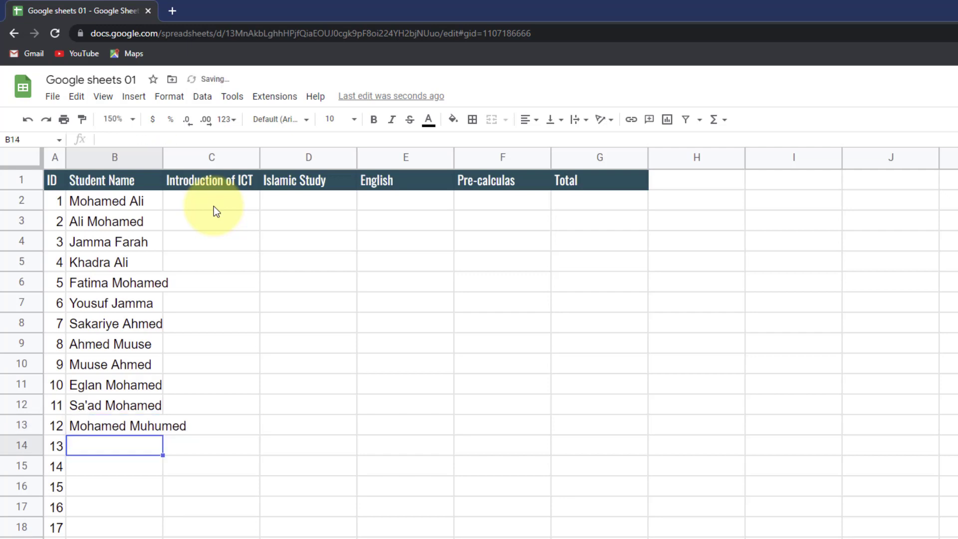
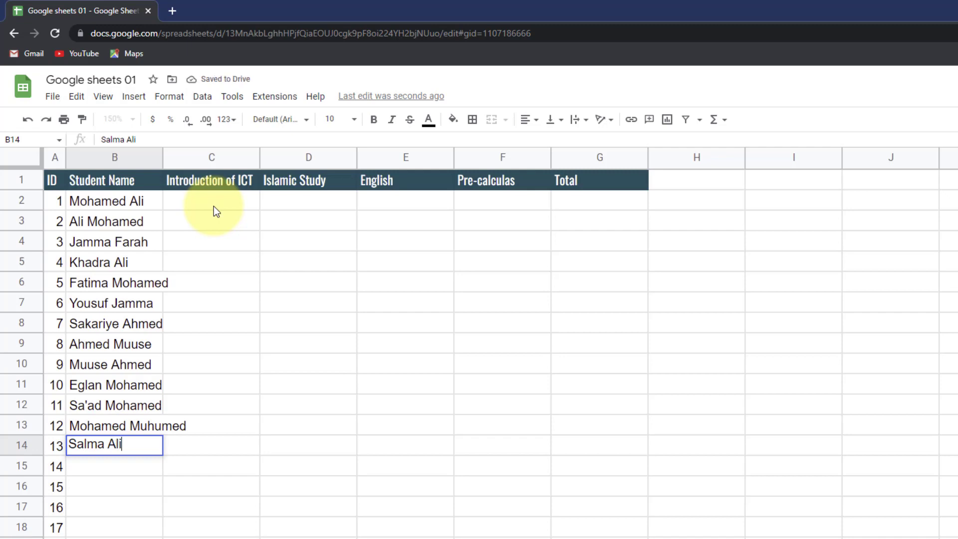
{"action": "key", "text": "Return"}
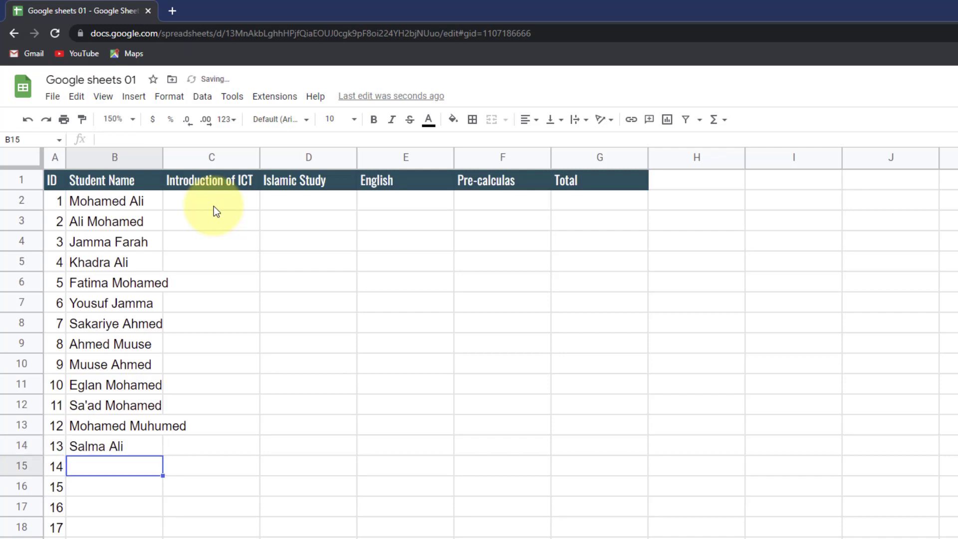
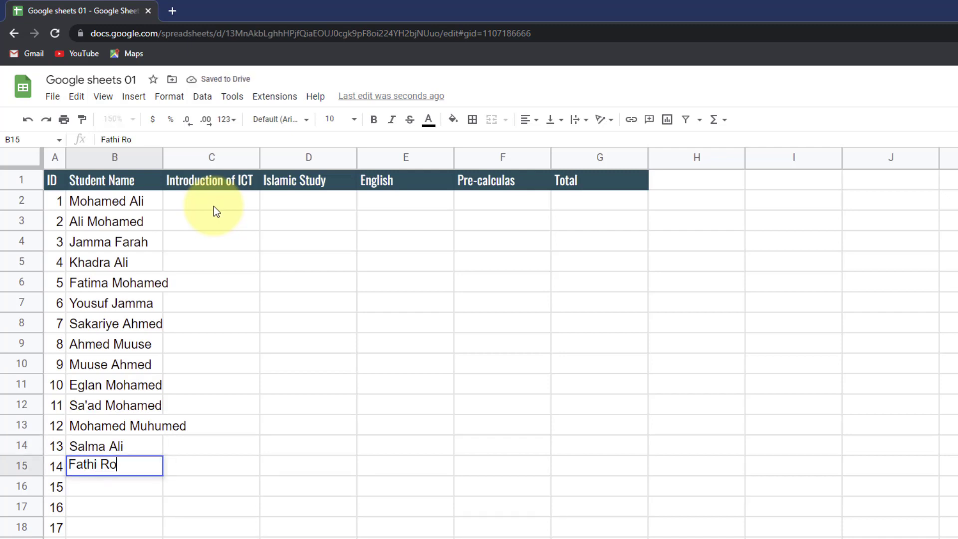
{"action": "key", "text": "Return"}
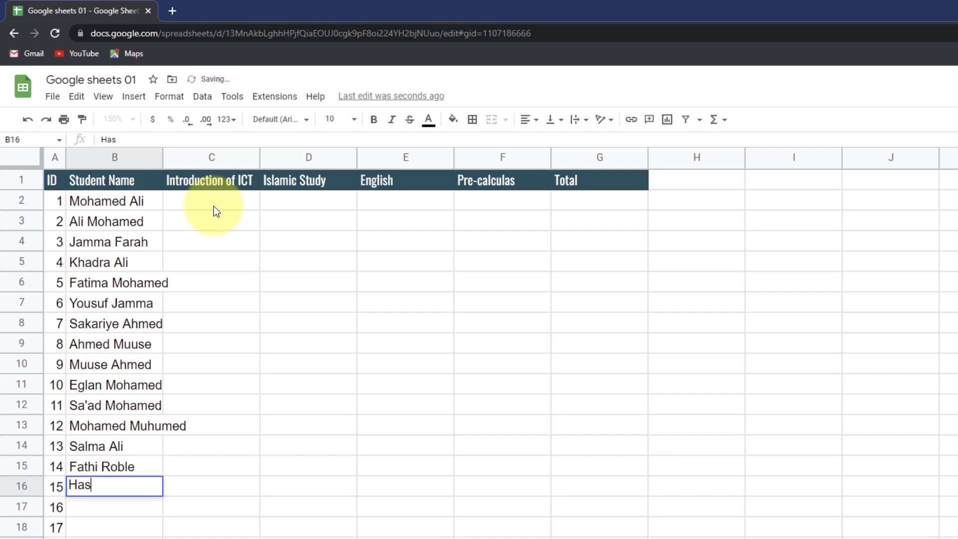
{"action": "key", "text": "Return"}
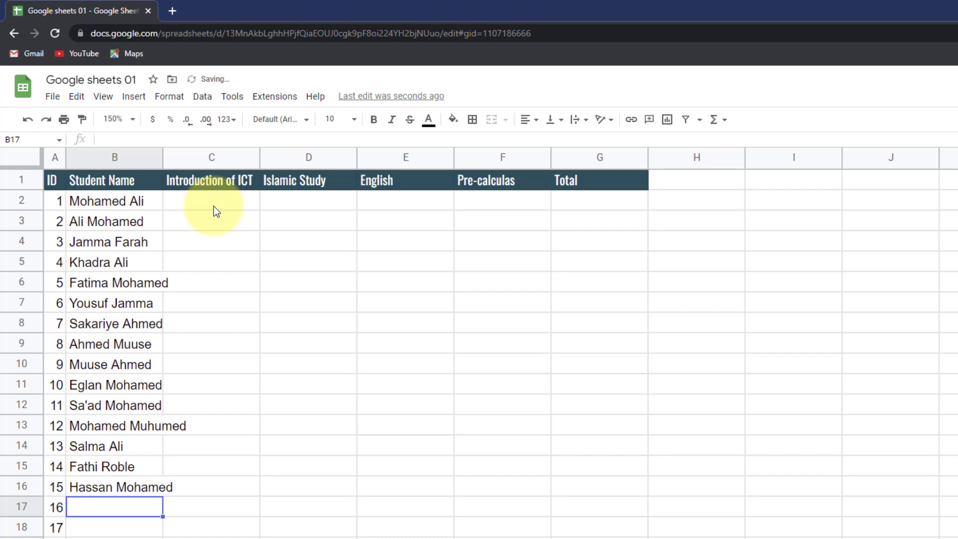
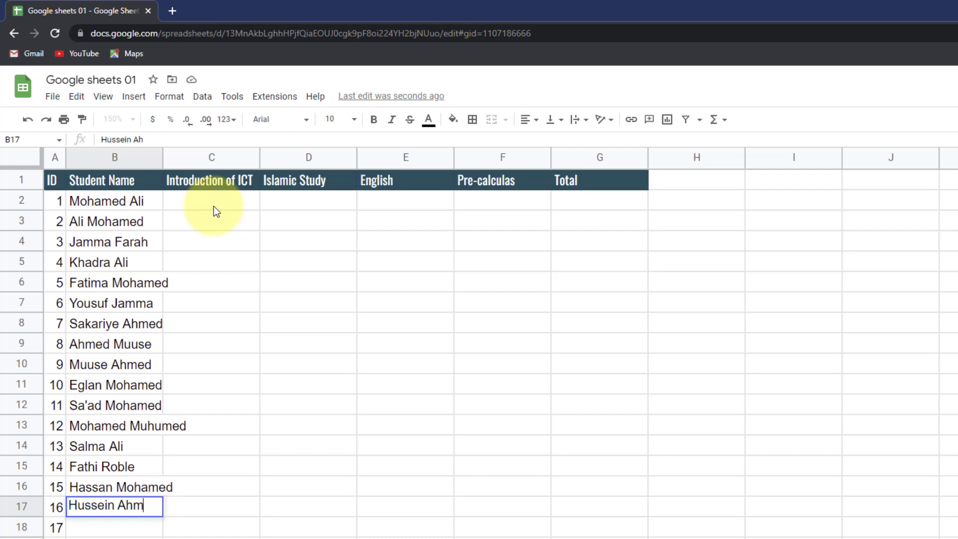
{"action": "key", "text": "Return"}
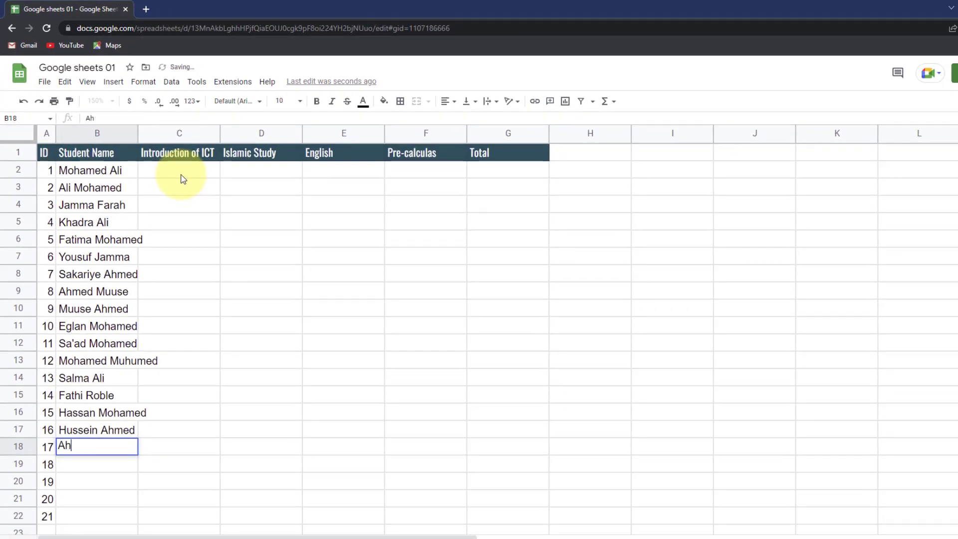
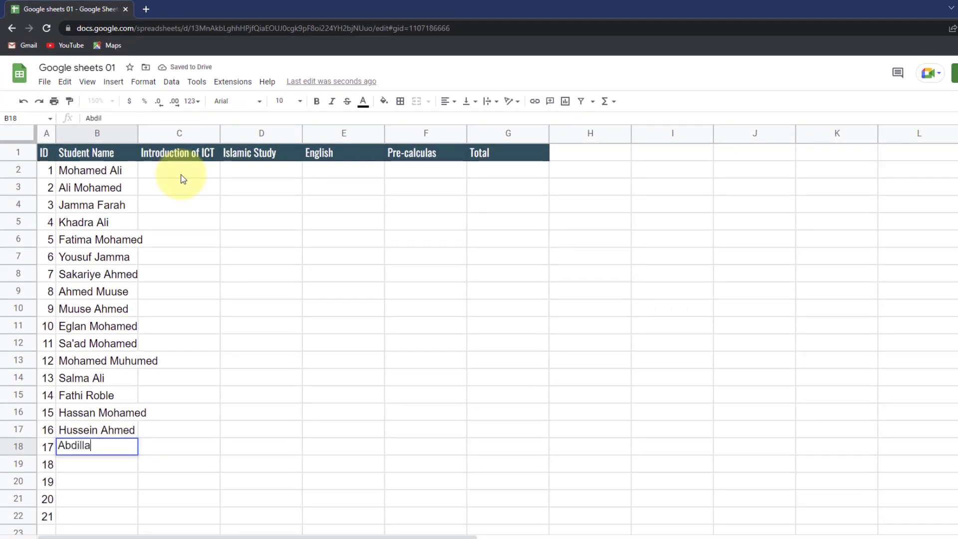
{"action": "key", "text": "Return"}
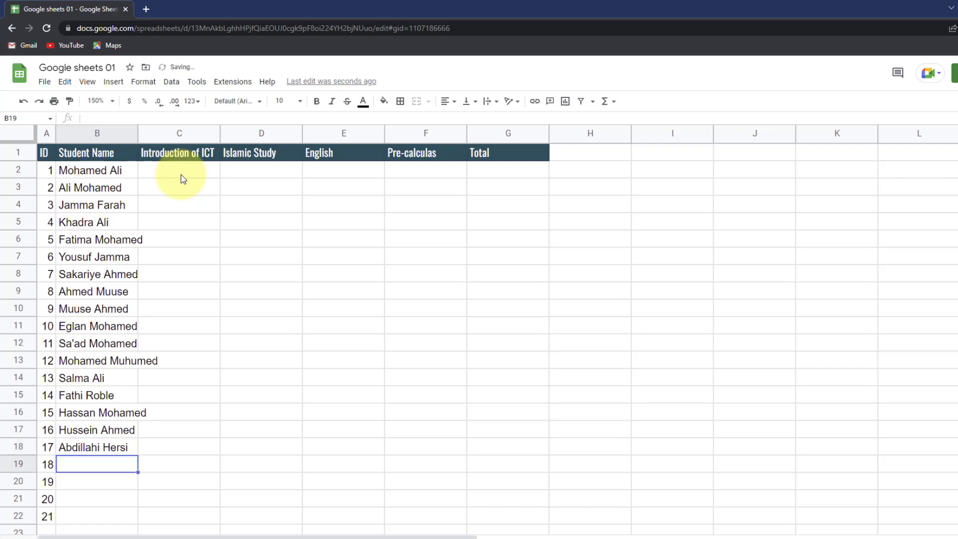
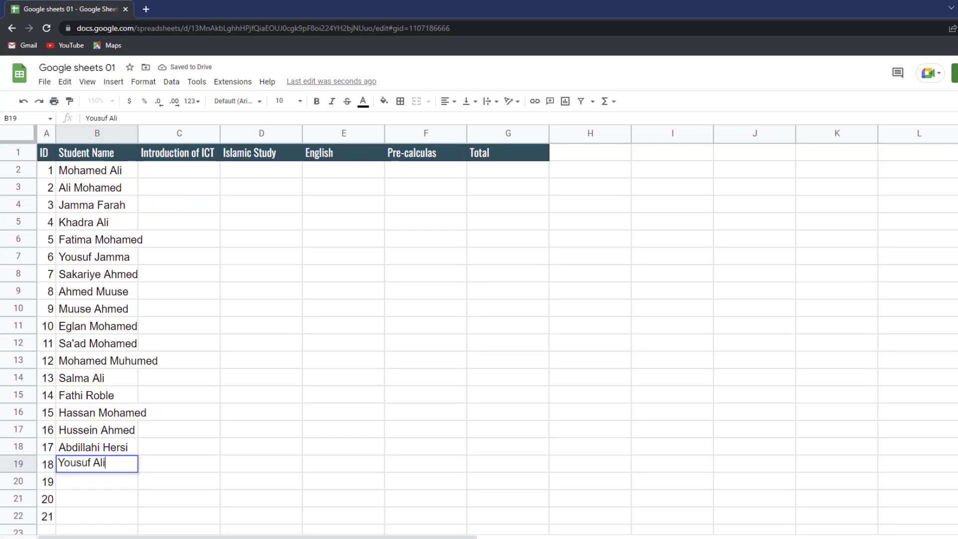
{"action": "left_click", "coordinate": [101, 479]}
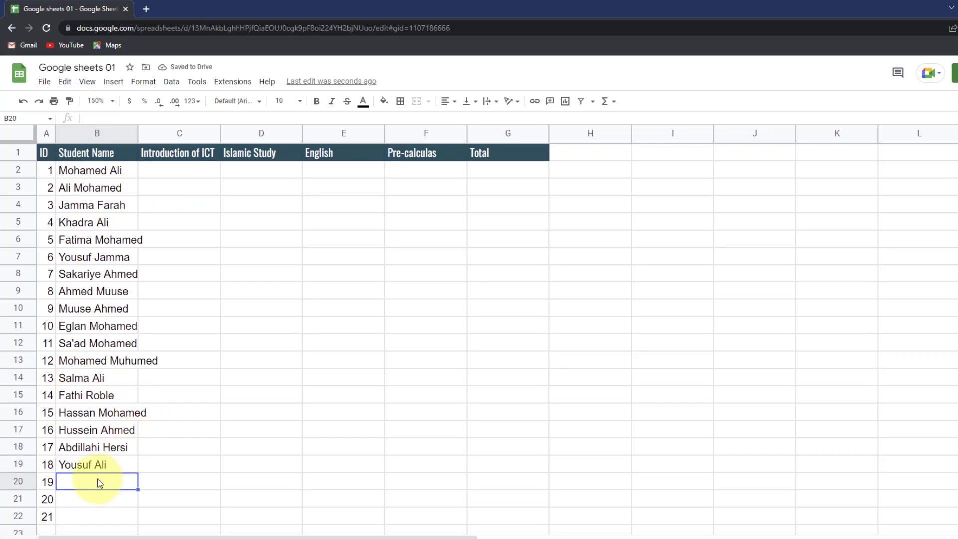
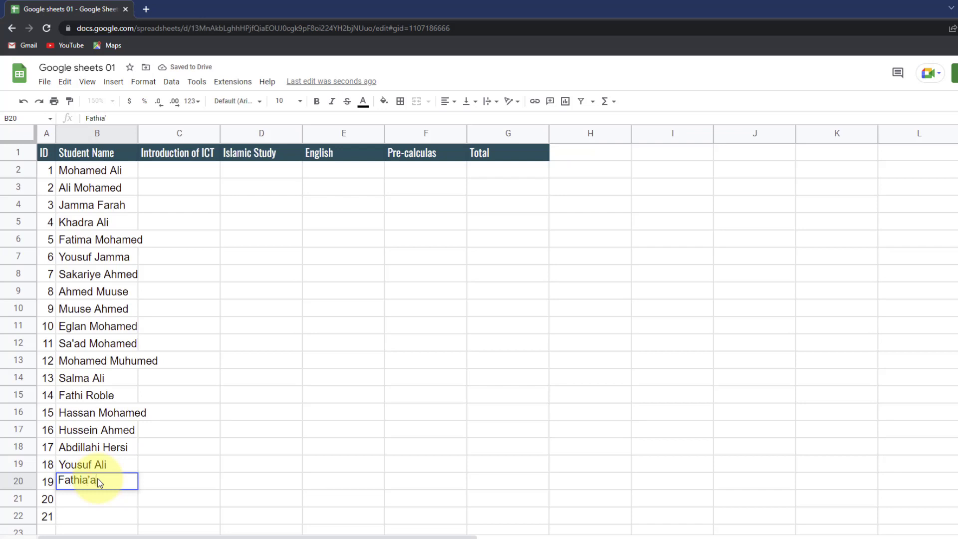
{"action": "key", "text": "Return"}
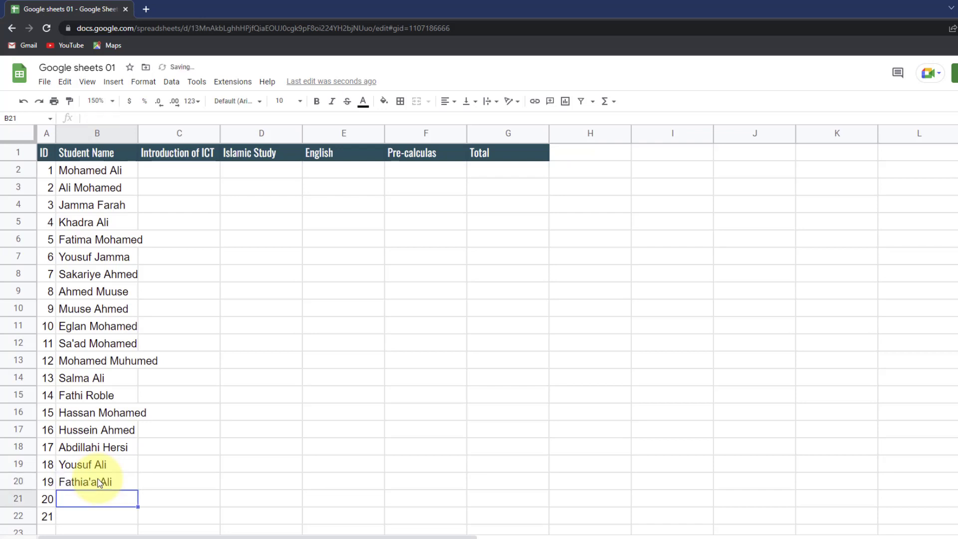
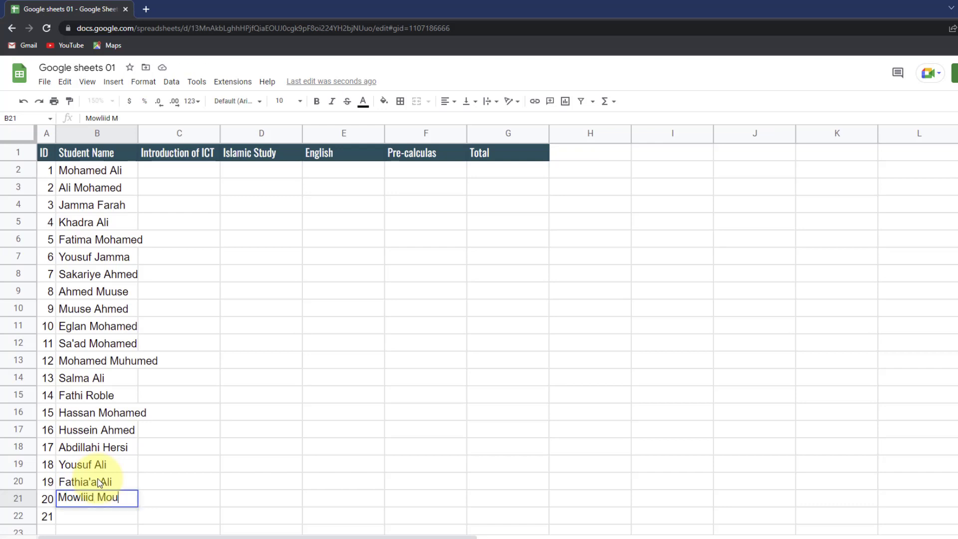
{"action": "key", "text": "Return"}
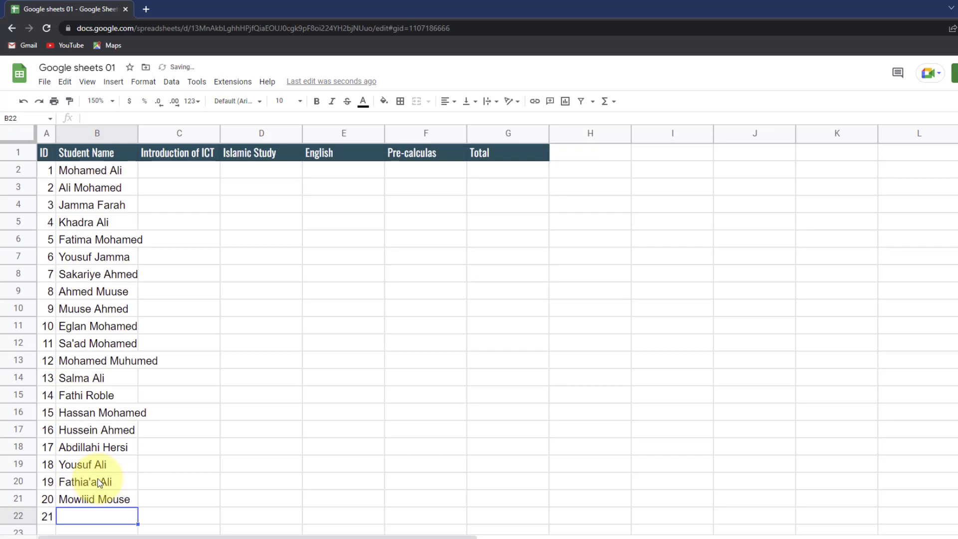
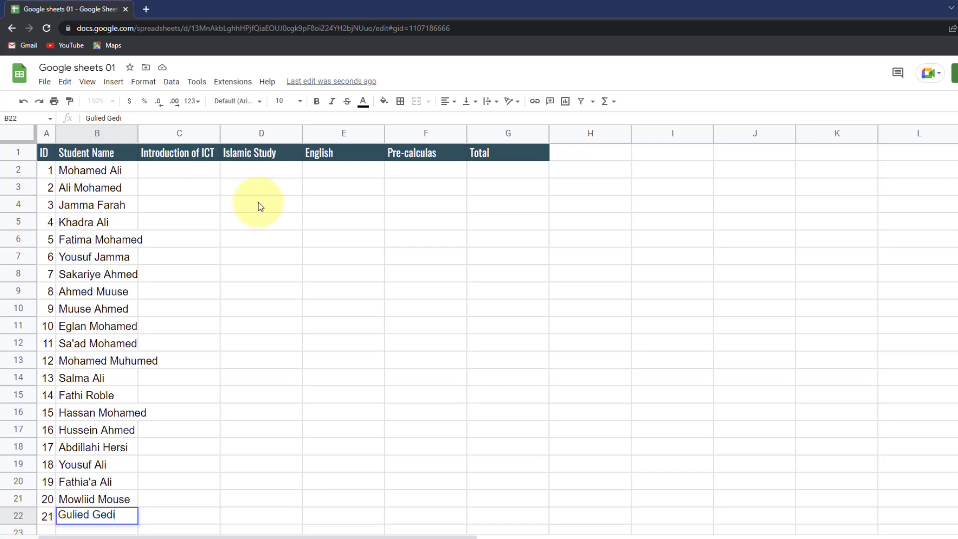
{"action": "left_click", "coordinate": [190, 172]}
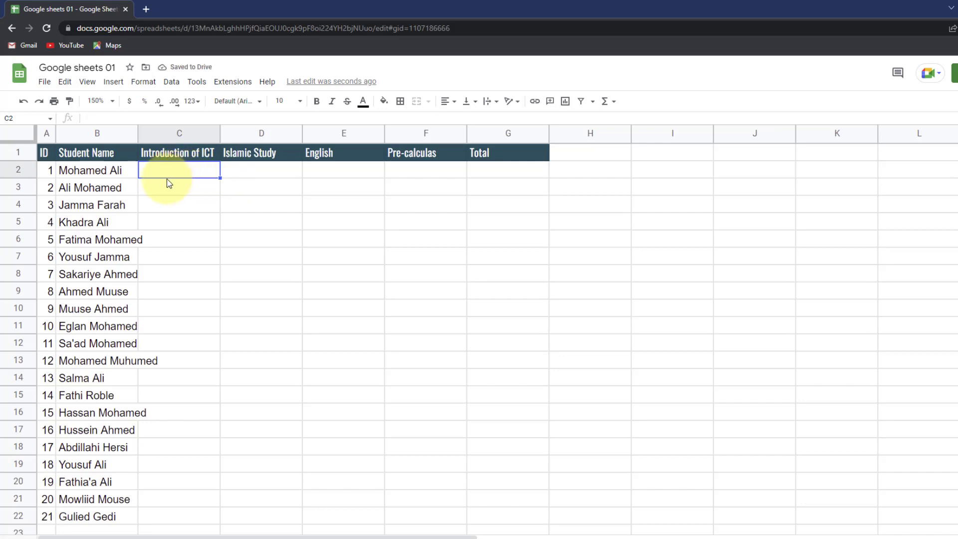
- Enter Introduction of ICT scores 82, 80 and 100 in C2:C4
{"action": "type", "text": "82"}
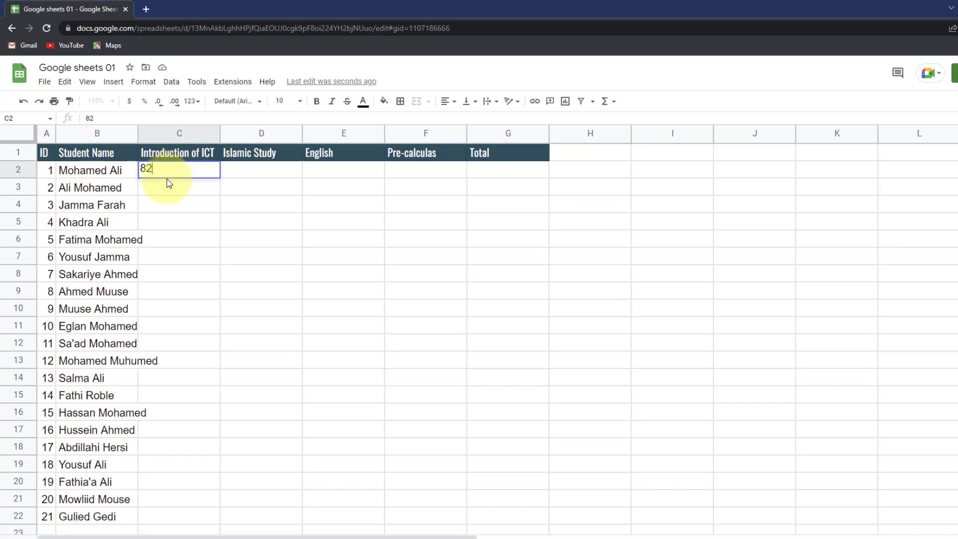
{"action": "key", "text": "Return"}
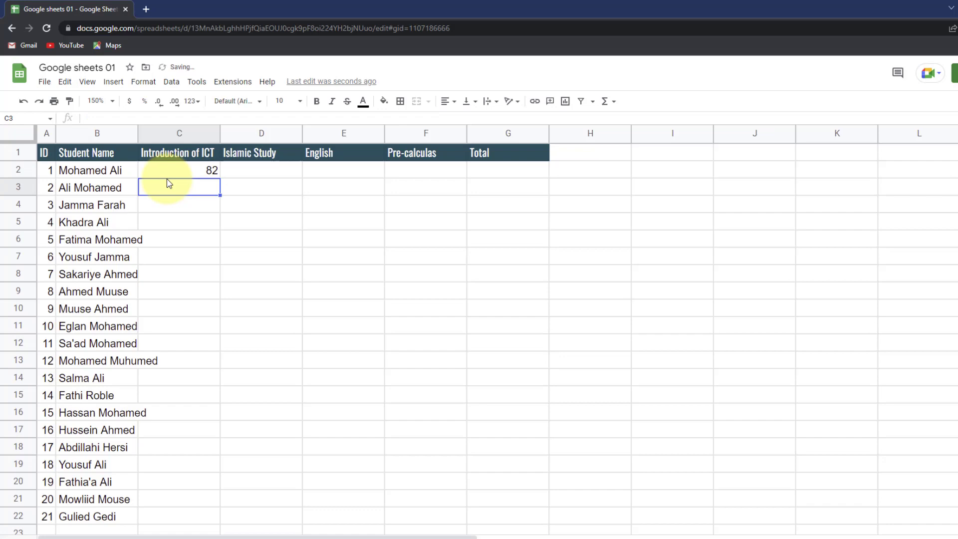
{"action": "type", "text": "80"}
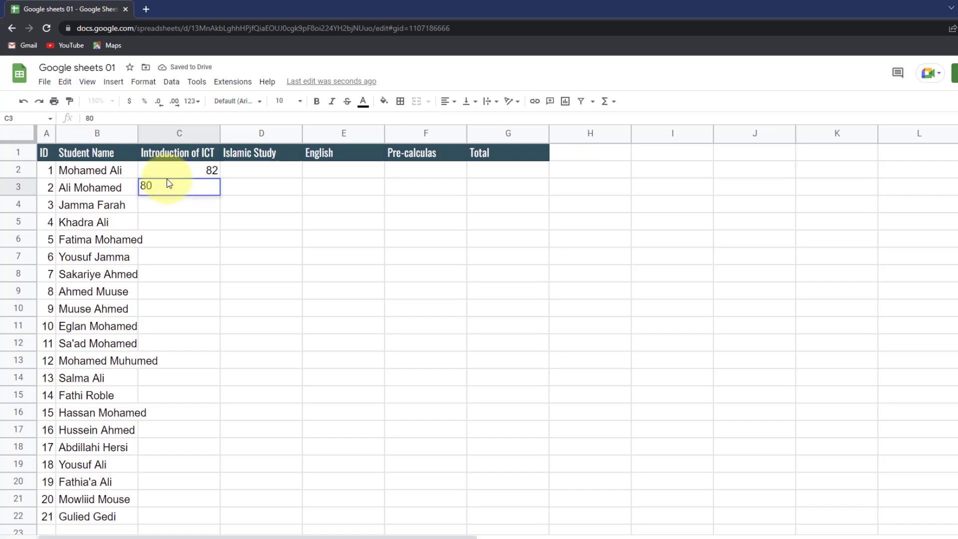
{"action": "key", "text": "Return"}
{"action": "type", "text": "100"}
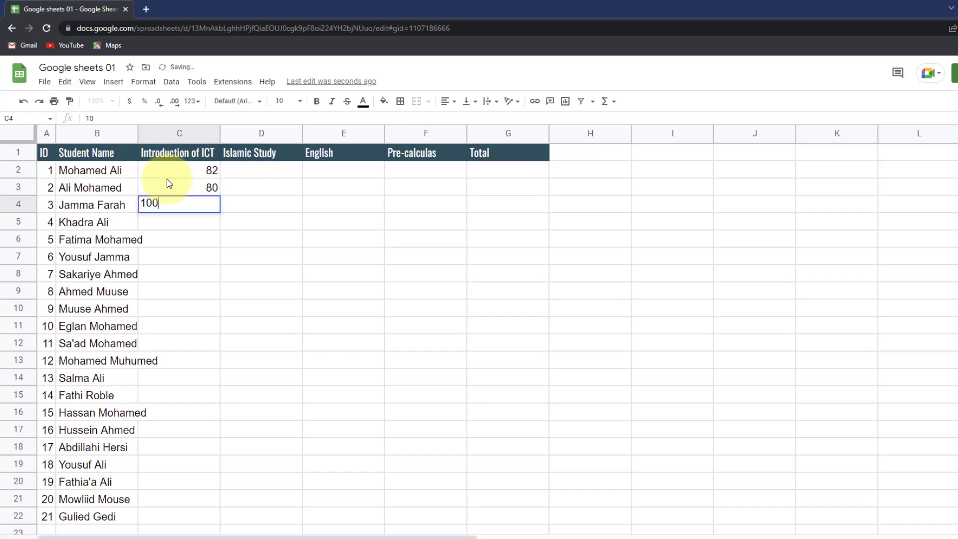
{"action": "key", "text": "Return"}
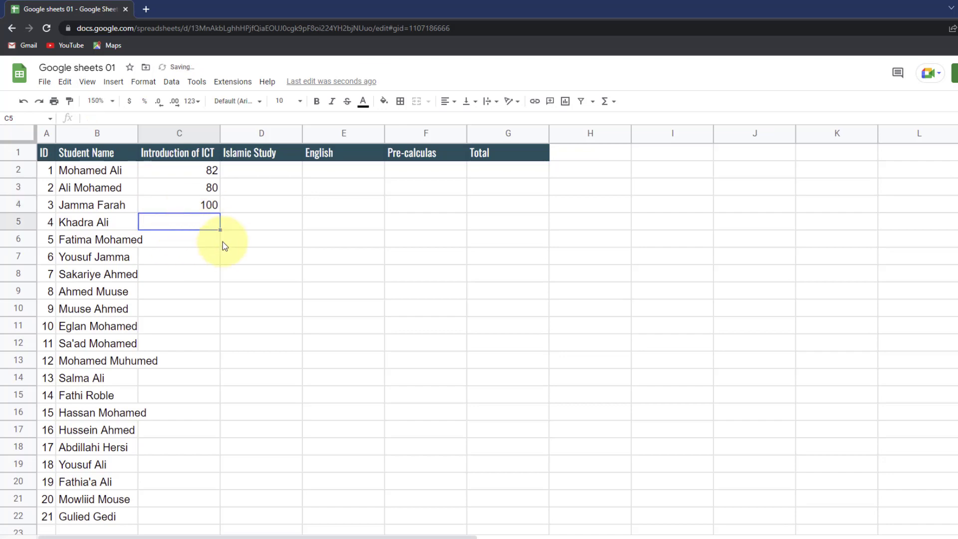
{"action": "key", "text": "Up"}
{"action": "key", "text": "Up"}
{"action": "key", "text": "Up"}
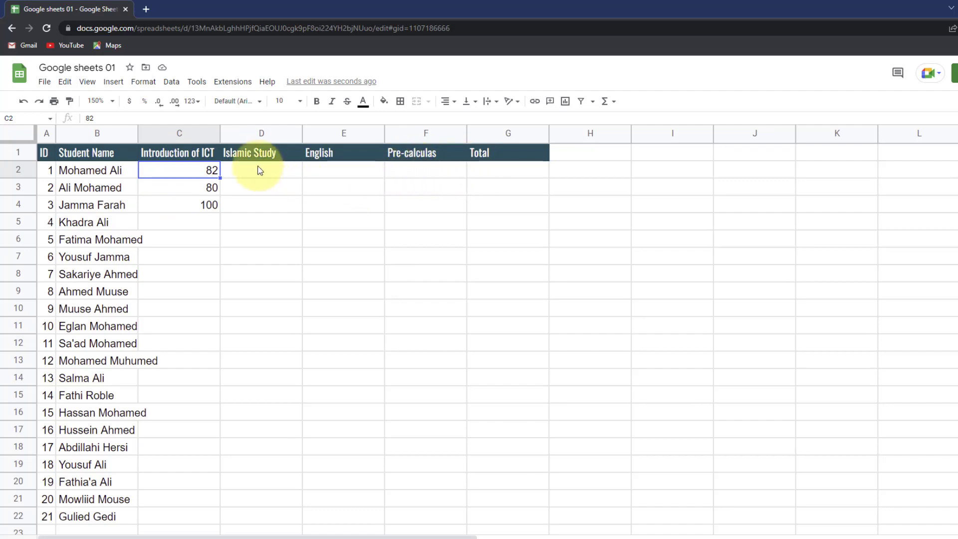
- Rename G1 to Computer Application and put the Total heading in H1
{"action": "left_click", "coordinate": [479, 154]}
{"action": "type", "text": "Computer App"}
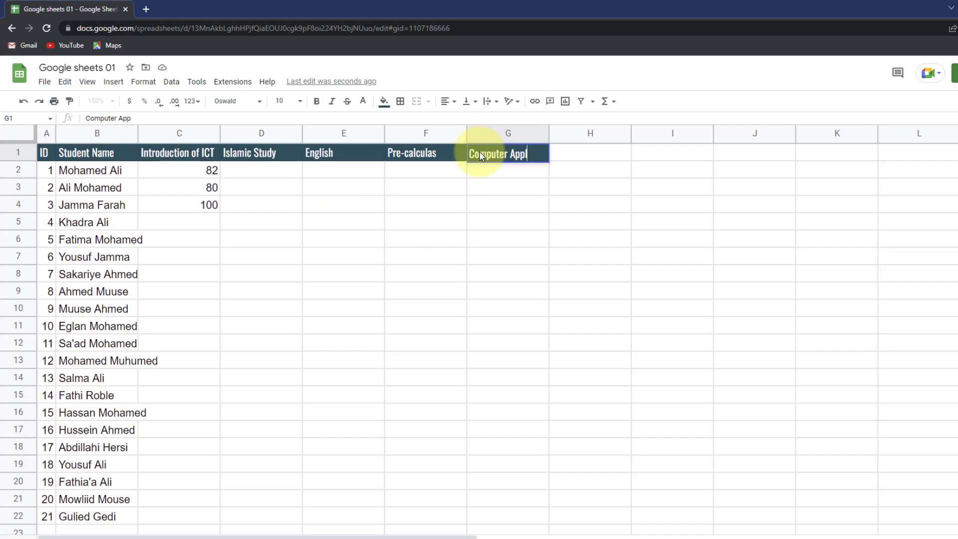
{"action": "type", "text": "lication"}
{"action": "key", "text": "Tab"}
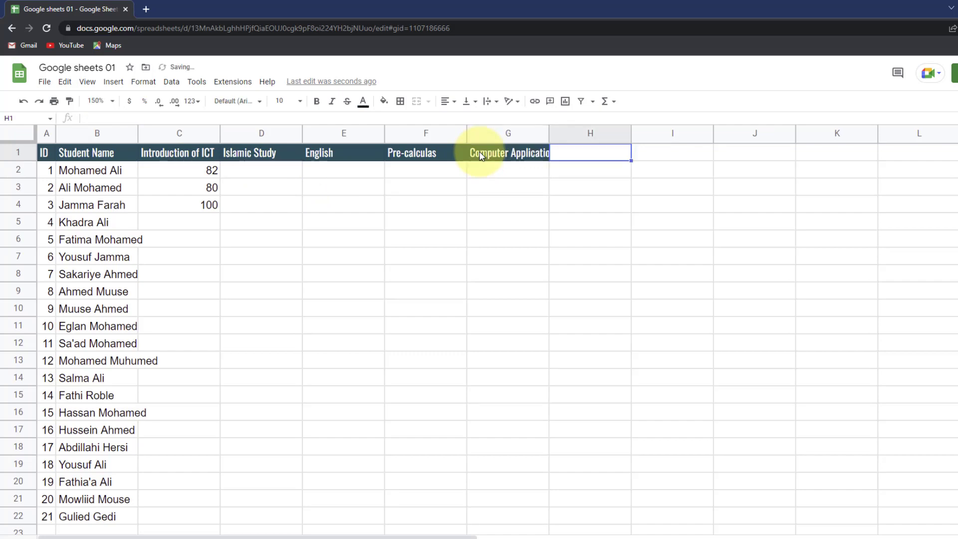
{"action": "type", "text": "Tota"}
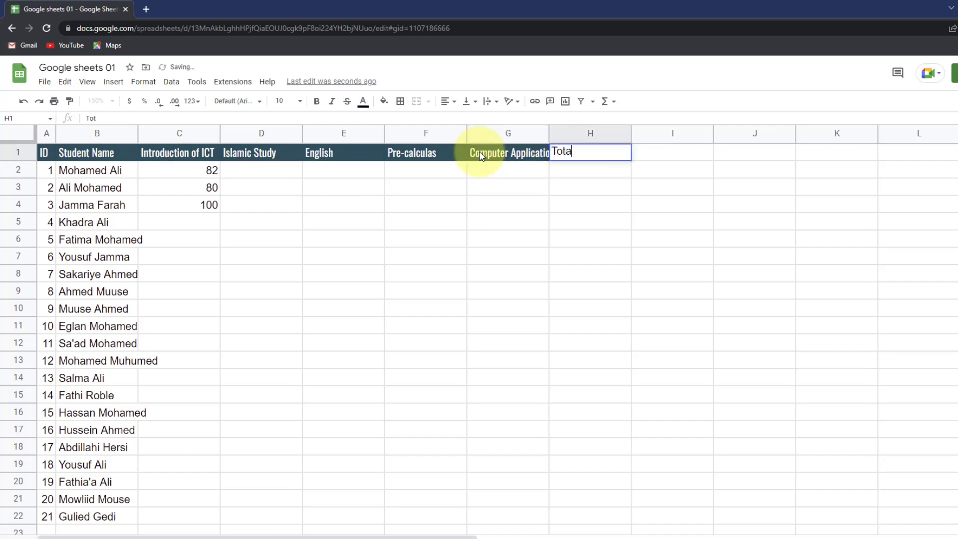
{"action": "type", "text": "l"}
{"action": "left_click", "coordinate": [480, 189]}
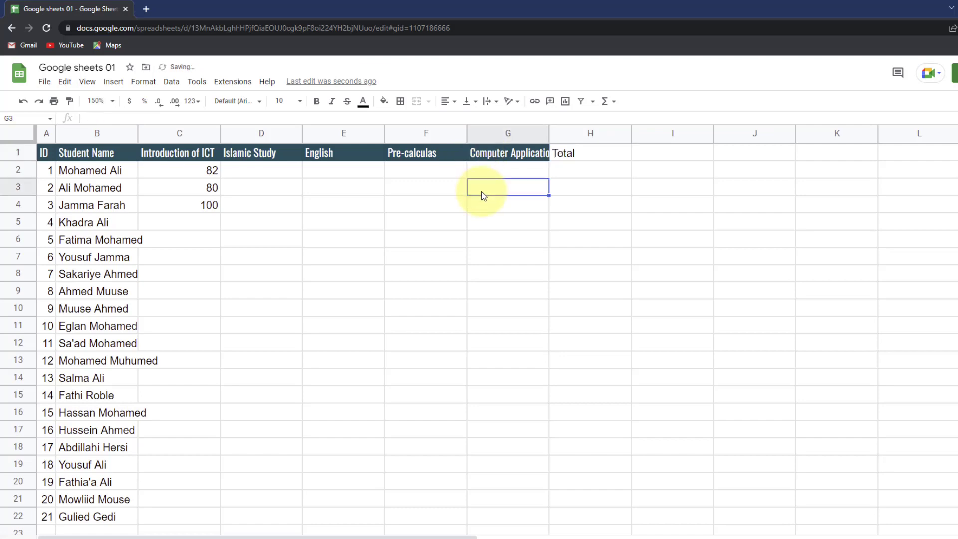
- Copy G1's dark teal header style onto H1 with Paint format
{"action": "left_click", "coordinate": [505, 151]}
{"action": "left_click", "coordinate": [69, 101]}
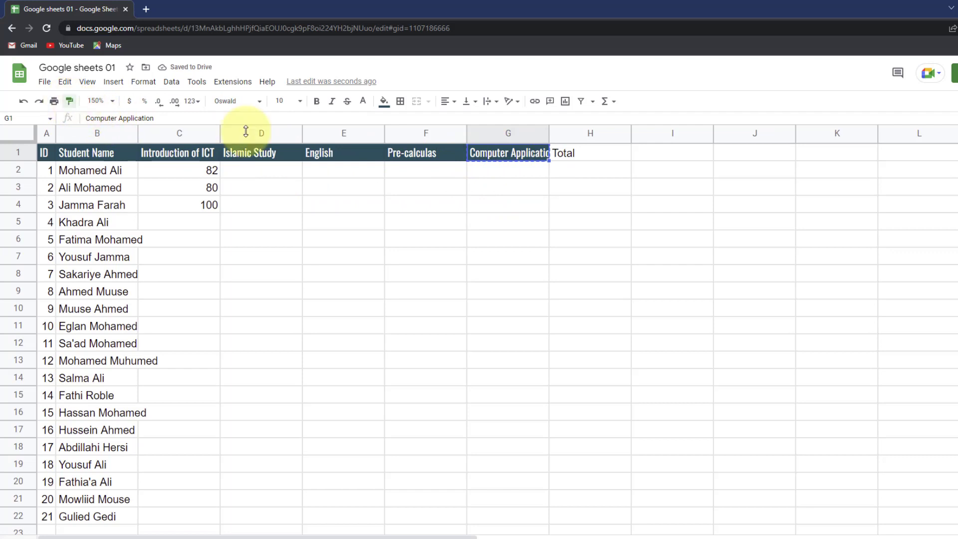
{"action": "left_click", "coordinate": [583, 161]}
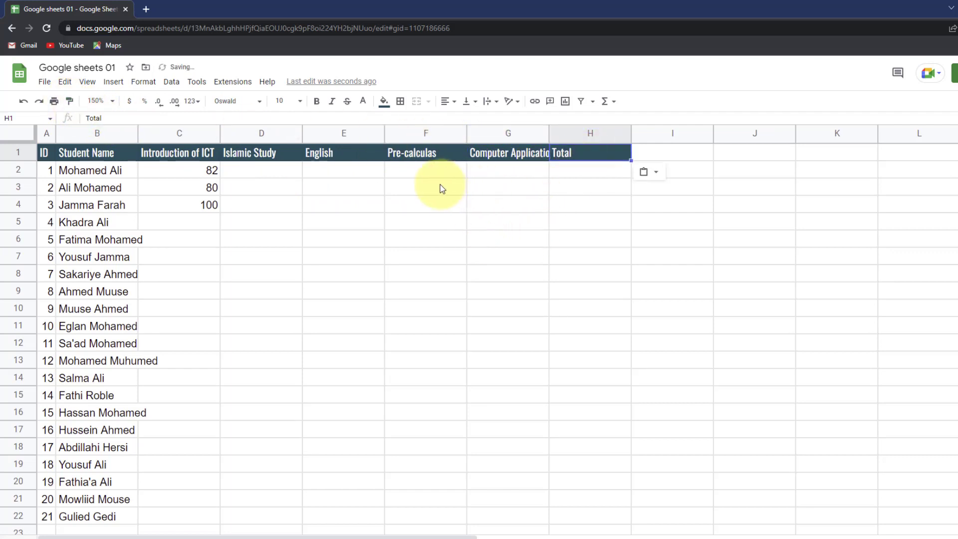
{"action": "left_click", "coordinate": [215, 168]}
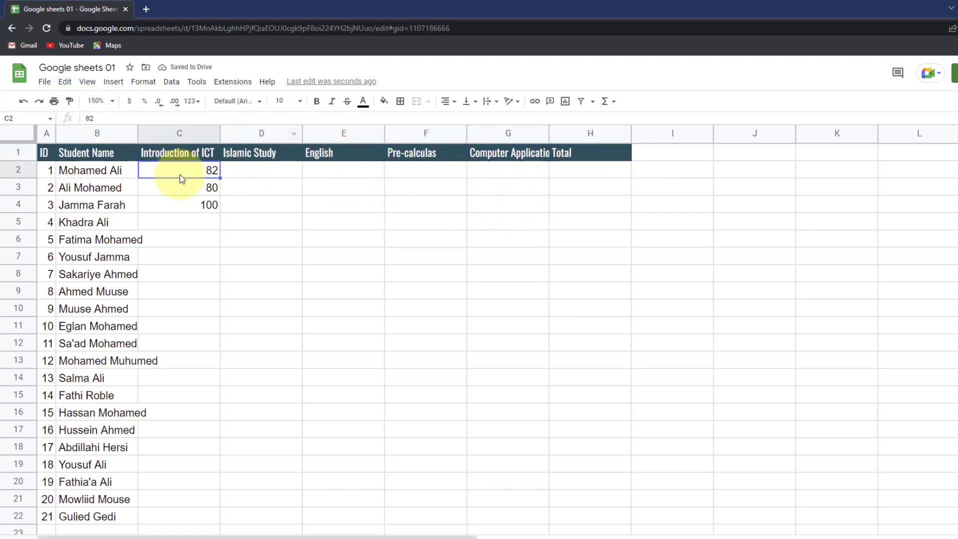
- Paste the copied score table at C2 as values only, filling C2:G23
{"action": "left_click_drag", "start_coordinate": [265, 257], "coordinate": [522, 515]}
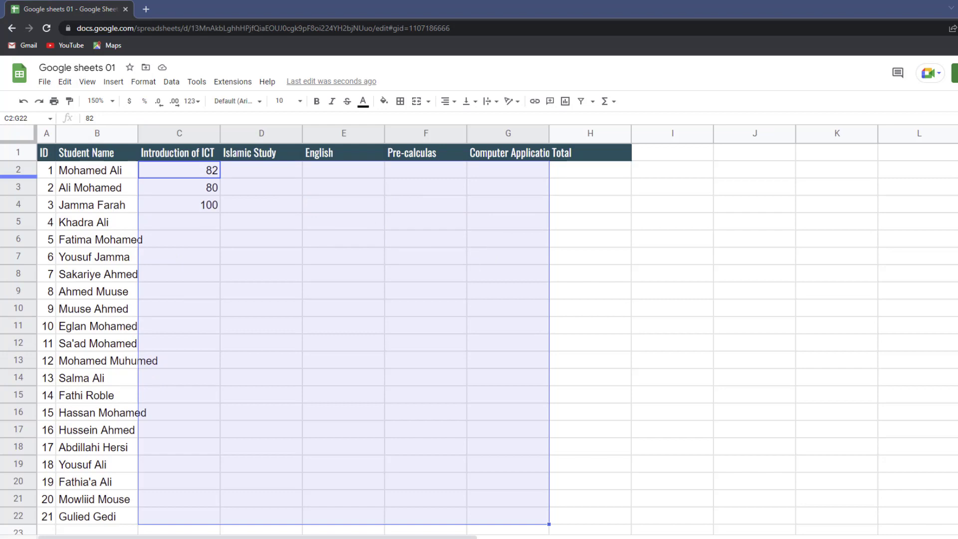
{"action": "left_click", "coordinate": [206, 172]}
{"action": "right_click", "coordinate": [205, 172]}
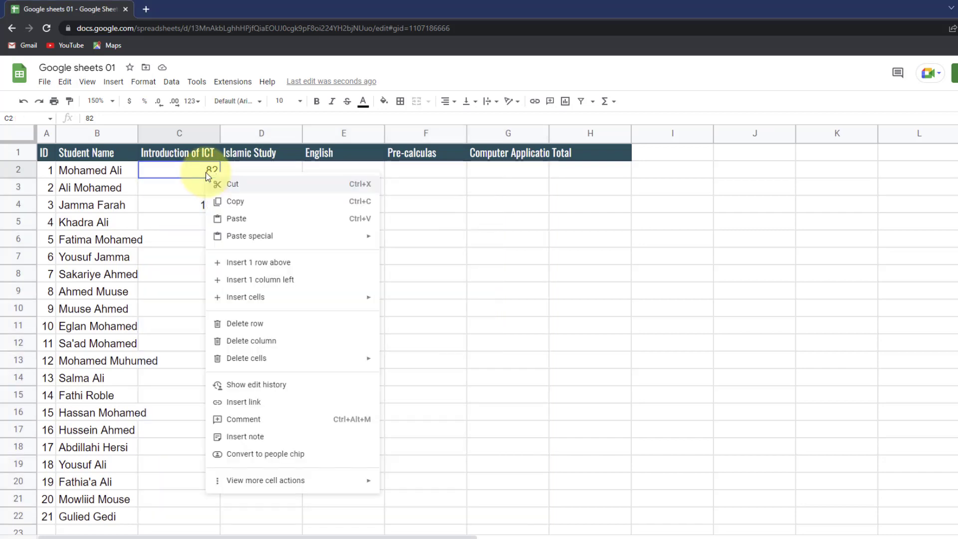
{"action": "mouse_move", "coordinate": [239, 236]}
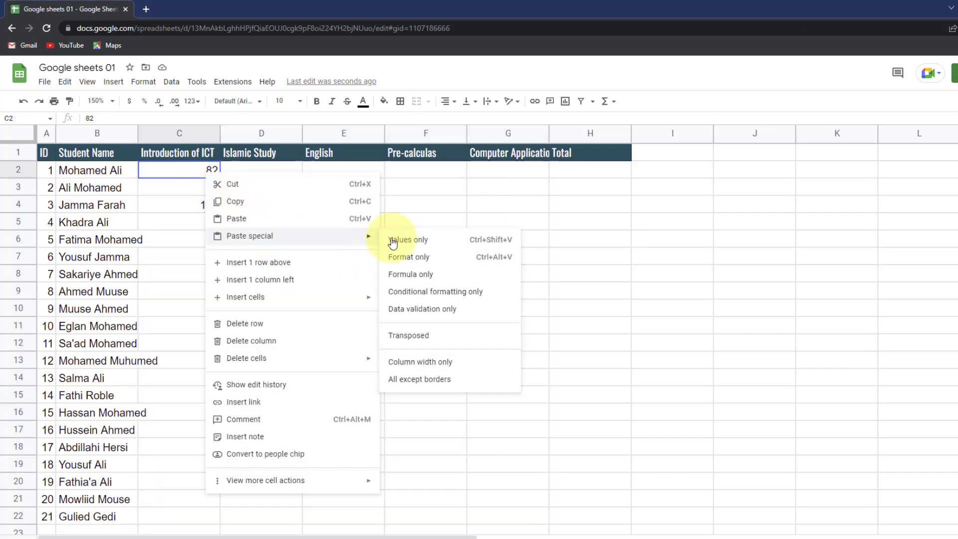
{"action": "left_click", "coordinate": [392, 241]}
{"action": "scroll", "coordinate": [416, 335], "scroll_direction": "down", "scroll_amount": 1}
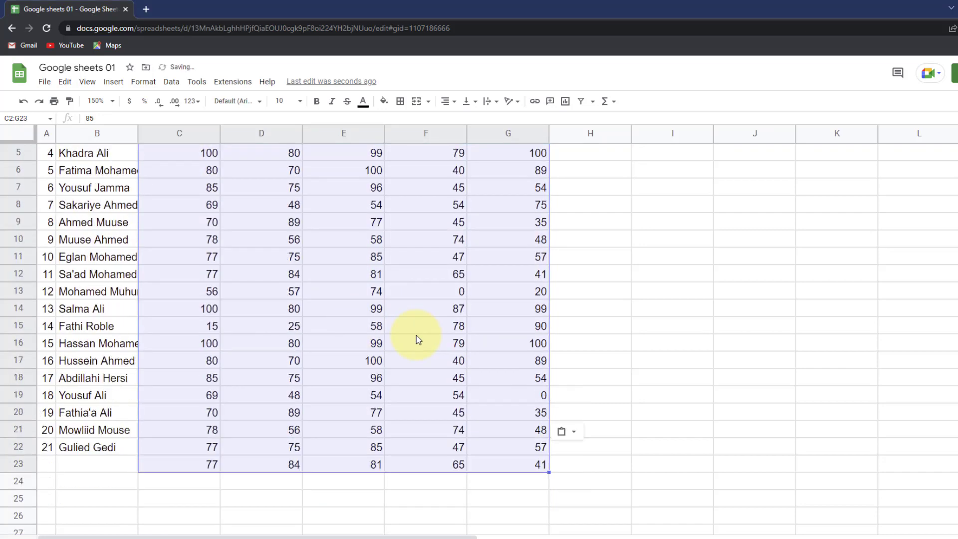
{"action": "left_click", "coordinate": [612, 345]}
{"action": "scroll", "coordinate": [349, 393], "scroll_direction": "up", "scroll_amount": 1}
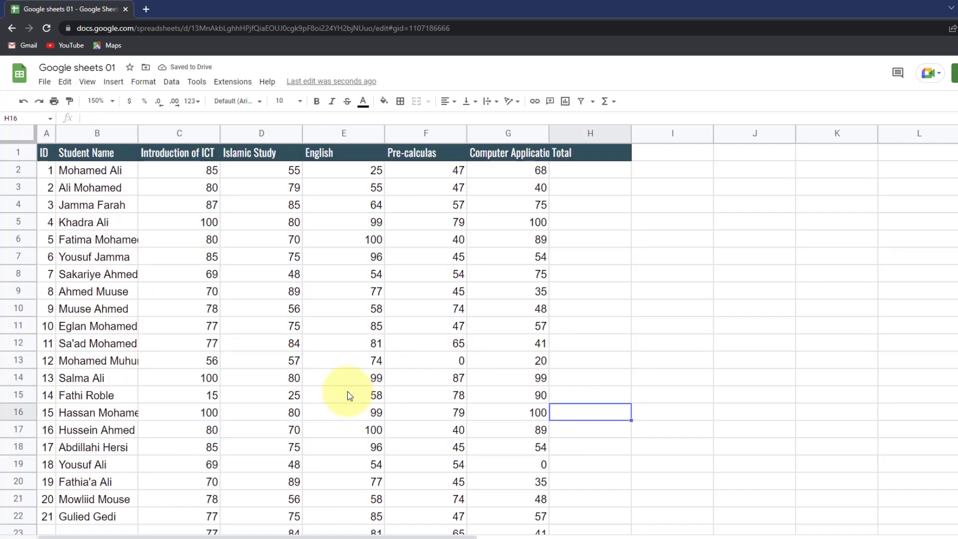
{"action": "scroll", "coordinate": [349, 394], "scroll_direction": "down", "scroll_amount": 1}
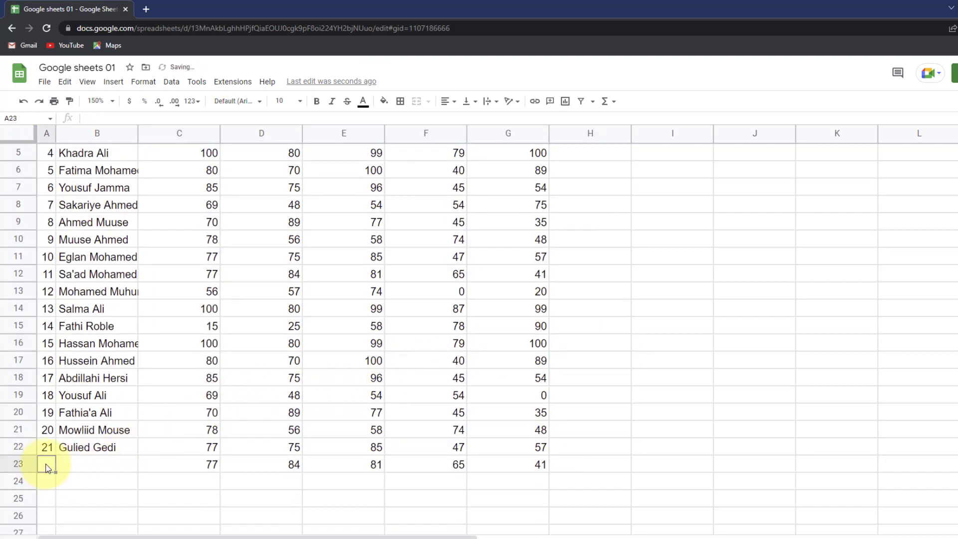
- Clear the stray extra row of scores in C23:G23 so the scores end at row 22
{"action": "left_click_drag", "start_coordinate": [199, 466], "coordinate": [525, 464]}
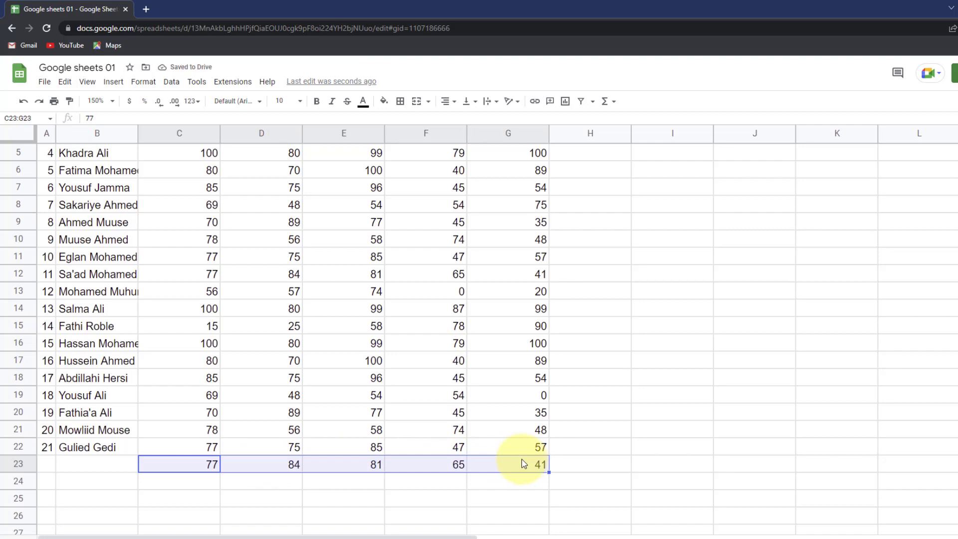
{"action": "key", "text": "Delete"}
{"action": "scroll", "coordinate": [520, 458], "scroll_direction": "up", "scroll_amount": 1}
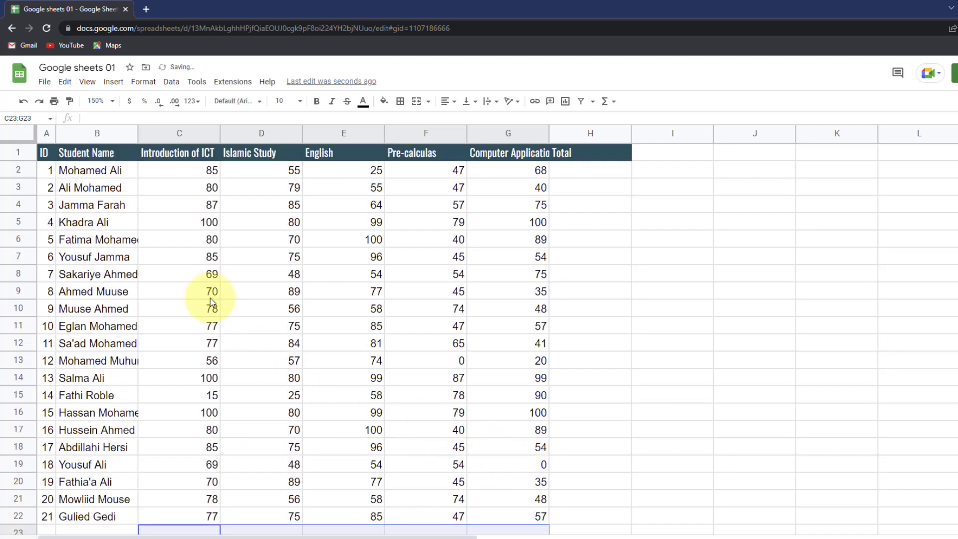
{"action": "scroll", "coordinate": [205, 298], "scroll_direction": "down", "scroll_amount": 1}
- Check the table by selecting all student names with their scores, then the Introduction of ICT heading
{"action": "scroll", "coordinate": [204, 298], "scroll_direction": "up", "scroll_amount": 1}
{"action": "left_click_drag", "start_coordinate": [100, 175], "coordinate": [519, 517]}
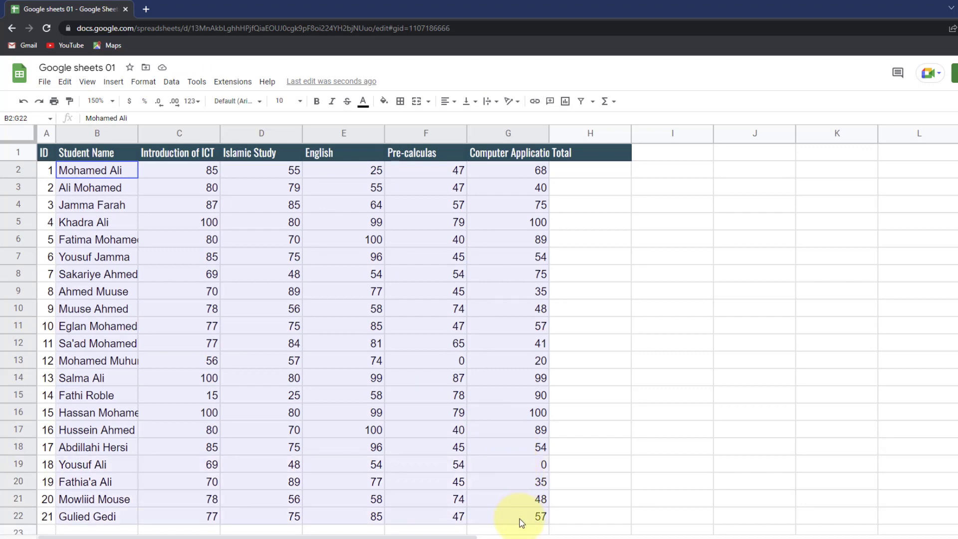
{"action": "left_click", "coordinate": [183, 150]}
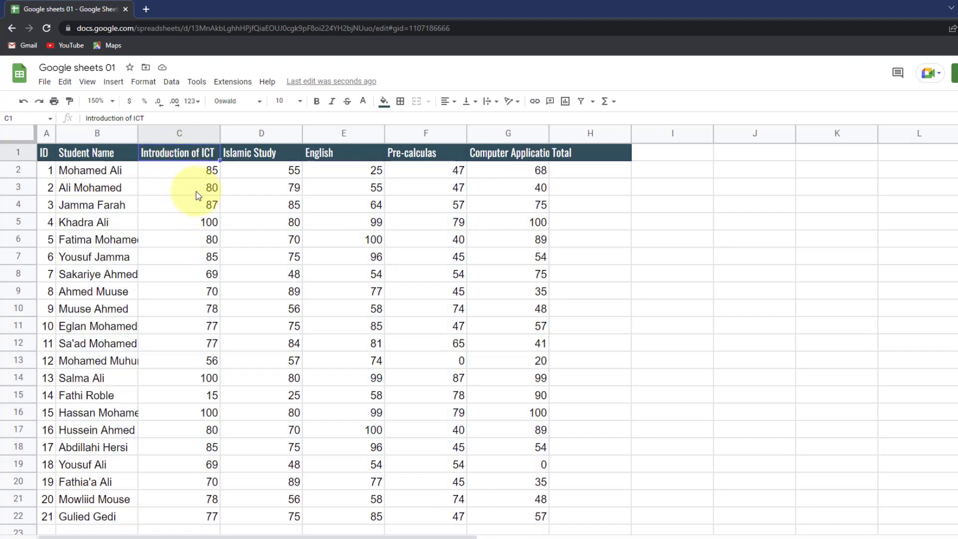
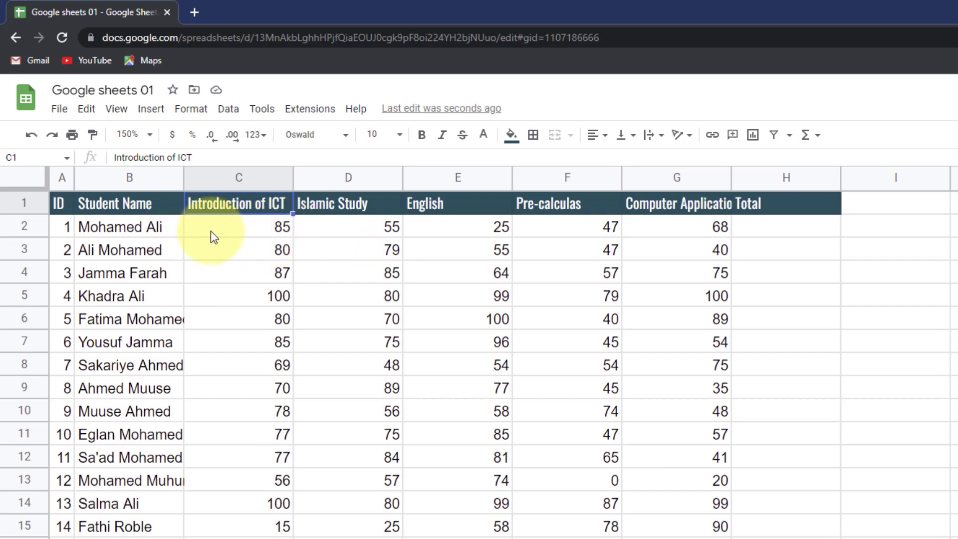
- Narrow column C and wrap the Introduction of ICT header in C1 onto two lines
{"action": "mouse_move", "coordinate": [294, 177]}
{"action": "left_mouse_down"}
{"action": "mouse_move", "coordinate": [256, 178]}
{"action": "mouse_move", "coordinate": [307, 185]}
{"action": "left_mouse_up"}
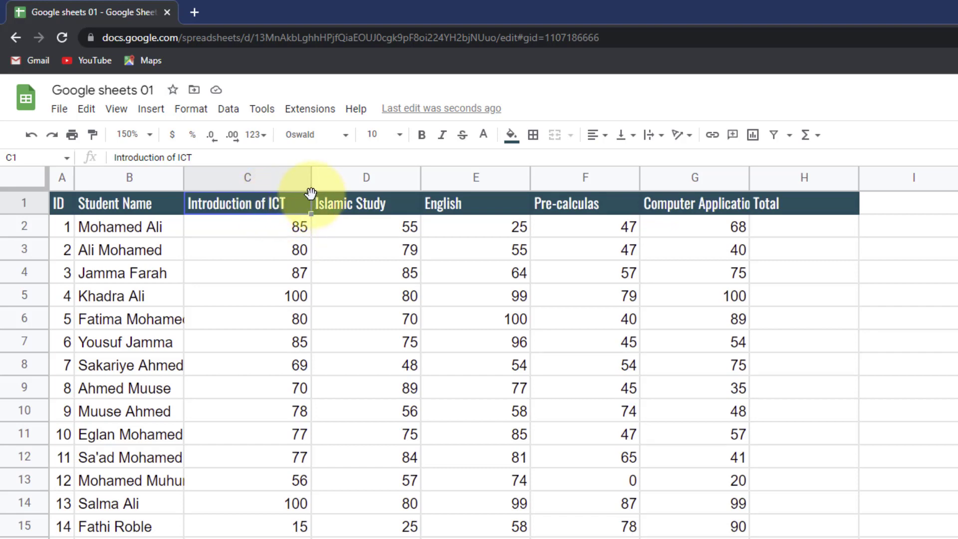
{"action": "left_click_drag", "start_coordinate": [315, 175], "coordinate": [250, 179]}
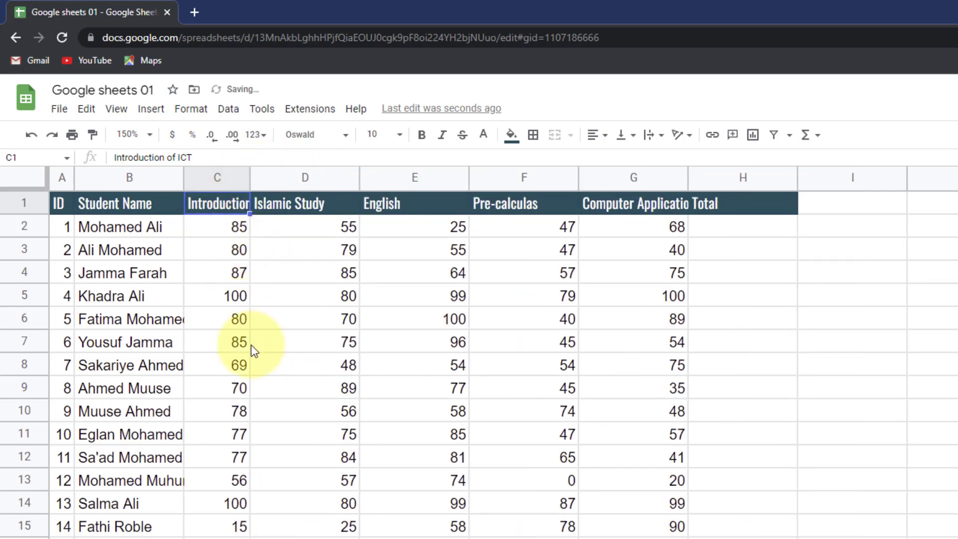
{"action": "left_click", "coordinate": [662, 140]}
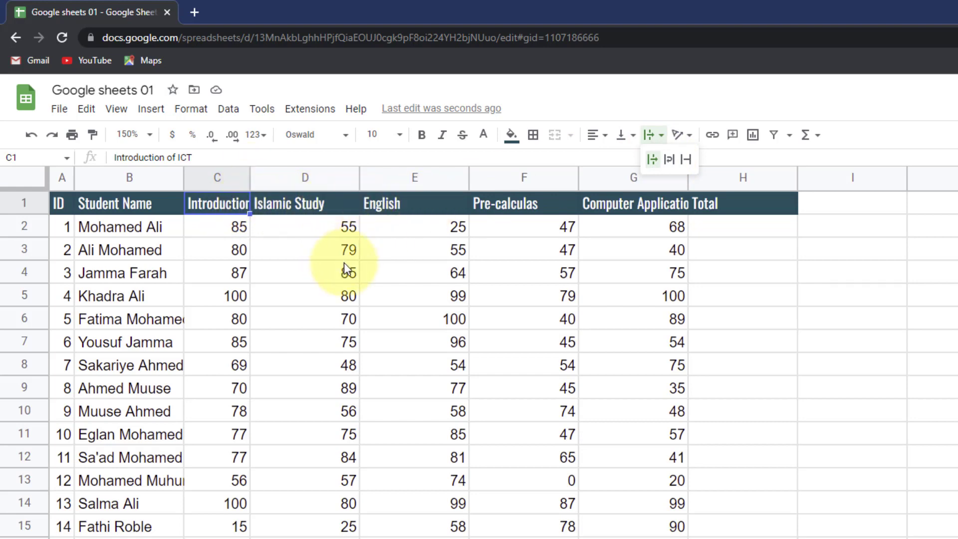
{"action": "left_click", "coordinate": [671, 159]}
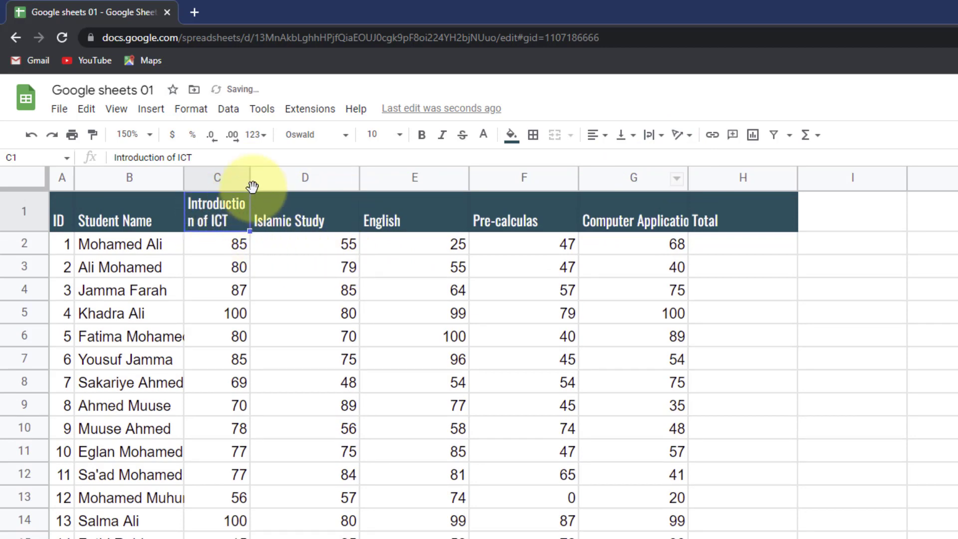
- Widen column C slightly, wrap the Islamic Study header in D1, and narrow column D
{"action": "left_click_drag", "start_coordinate": [248, 186], "coordinate": [261, 186]}
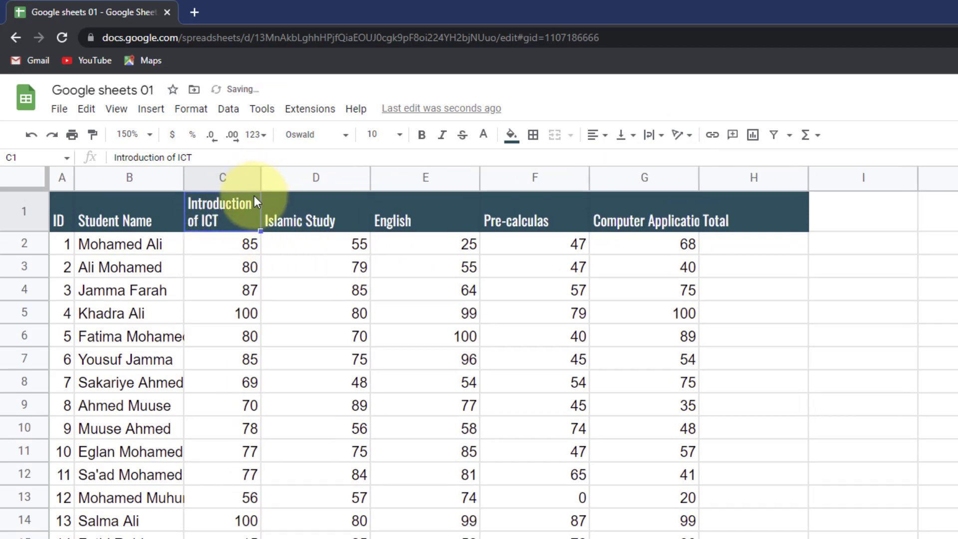
{"action": "left_click", "coordinate": [310, 227]}
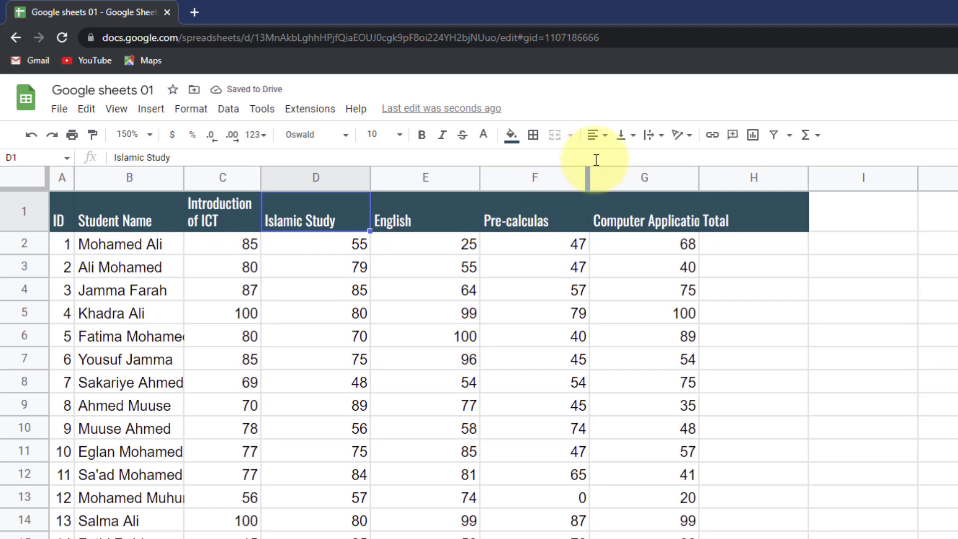
{"action": "left_click", "coordinate": [653, 135]}
{"action": "left_click", "coordinate": [667, 161]}
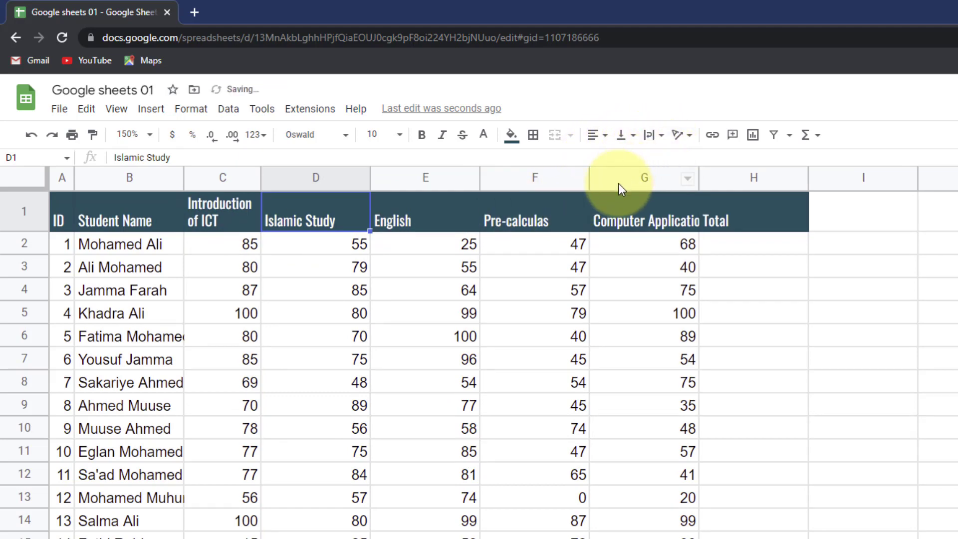
{"action": "left_click_drag", "start_coordinate": [369, 182], "coordinate": [342, 180]}
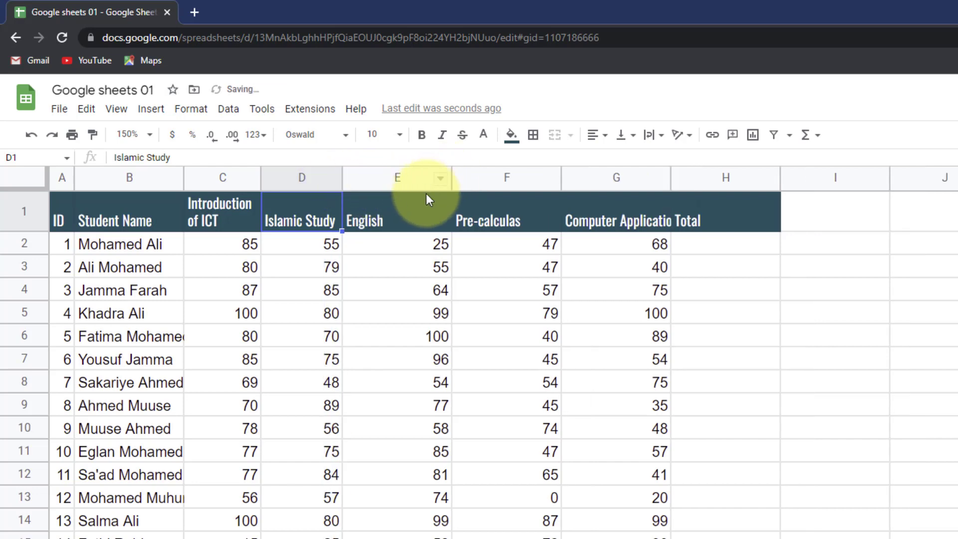
- Paint C1's wrapped formatting across the subject headers C1:G1
{"action": "left_click", "coordinate": [441, 205]}
{"action": "left_click", "coordinate": [496, 222]}
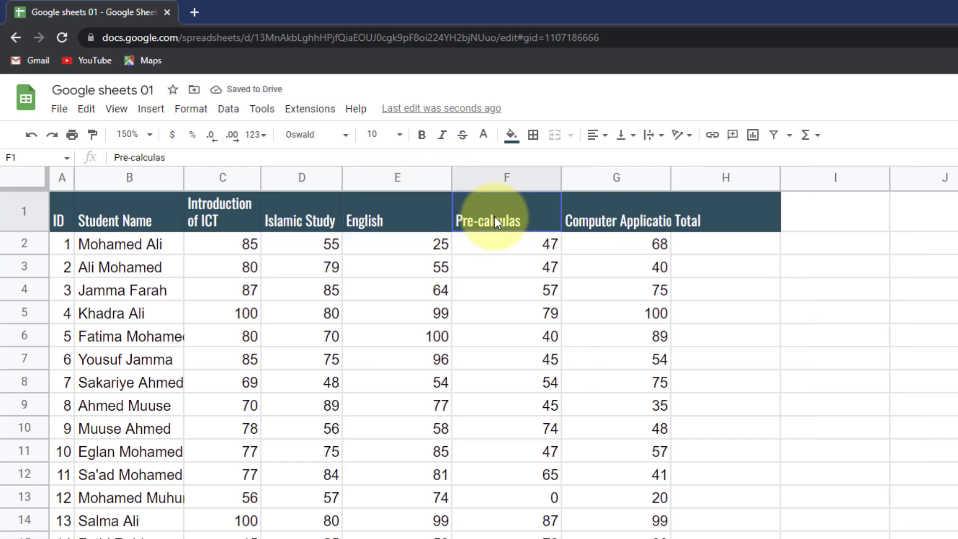
{"action": "left_click", "coordinate": [594, 217]}
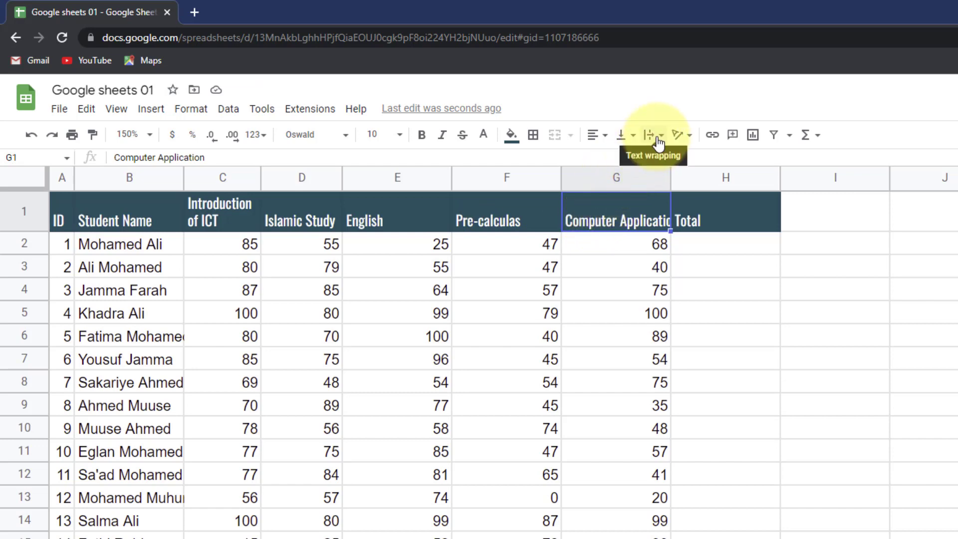
{"action": "left_click", "coordinate": [229, 217]}
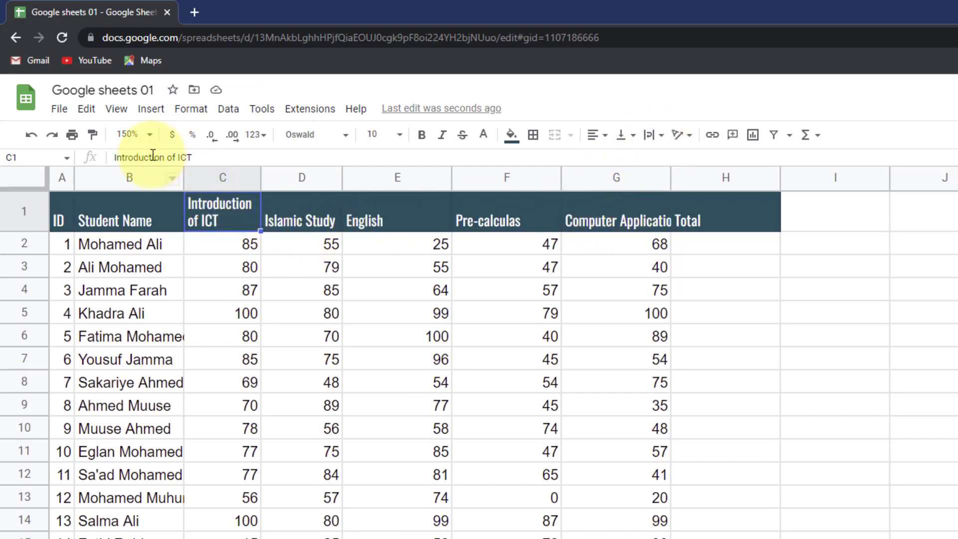
{"action": "left_click", "coordinate": [93, 135]}
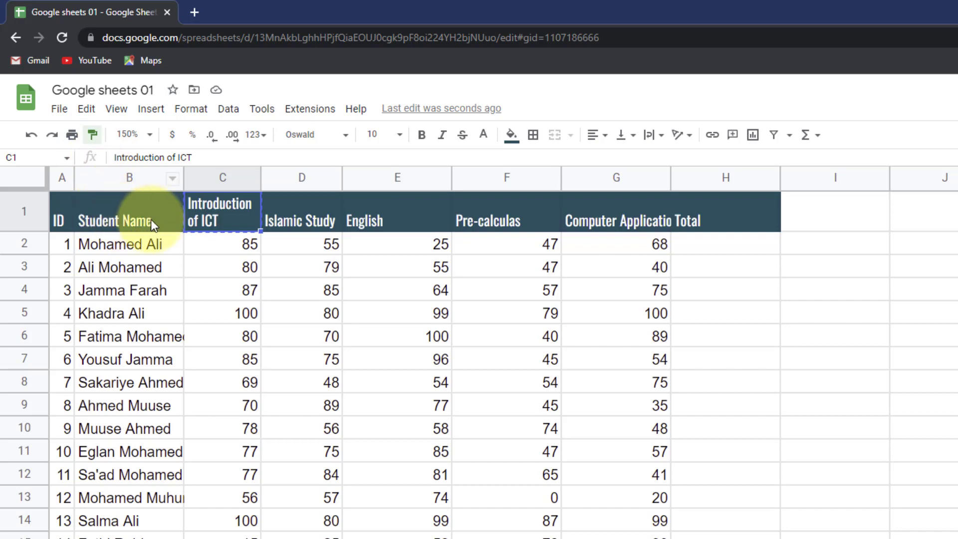
{"action": "mouse_move", "coordinate": [213, 211]}
{"action": "left_mouse_down"}
{"action": "mouse_move", "coordinate": [438, 227]}
{"action": "mouse_move", "coordinate": [655, 220]}
{"action": "left_mouse_up"}
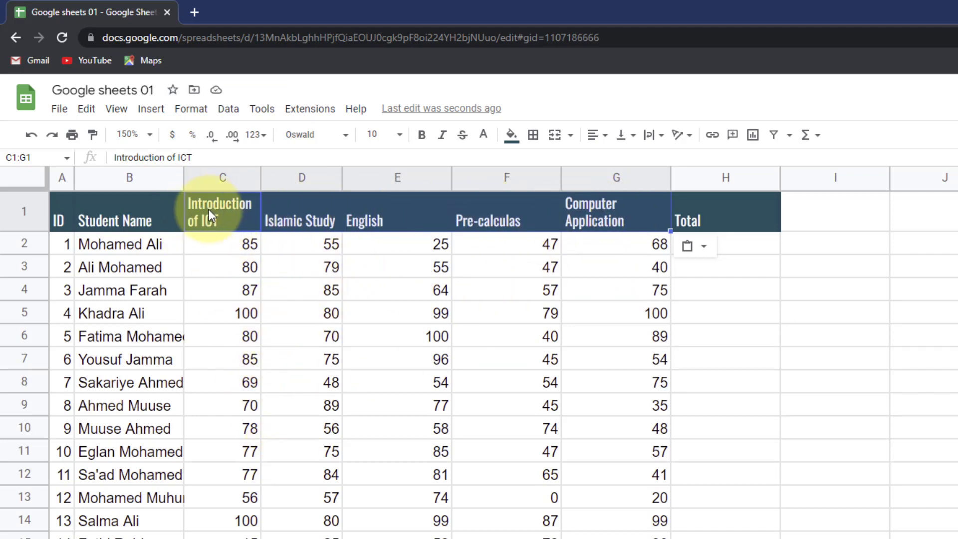
- Center and middle-align the subject headers C1:G1, and middle-align the Total header in H1
{"action": "left_click", "coordinate": [596, 135]}
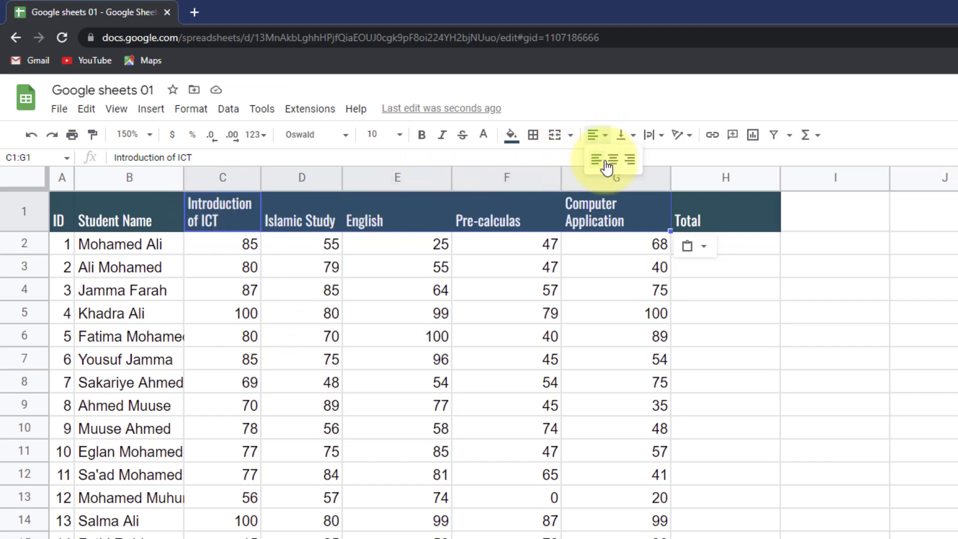
{"action": "left_click", "coordinate": [611, 161]}
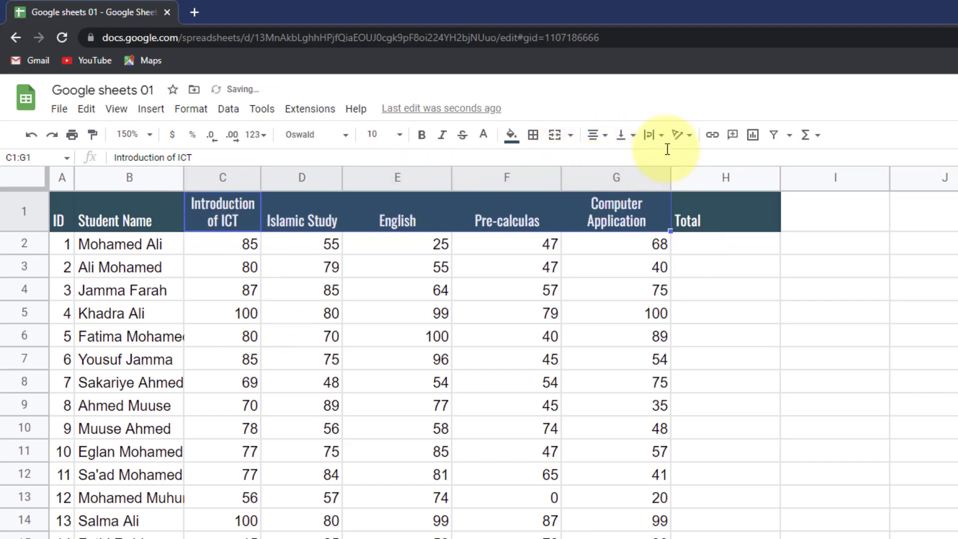
{"action": "left_click", "coordinate": [621, 136]}
{"action": "left_click", "coordinate": [641, 160]}
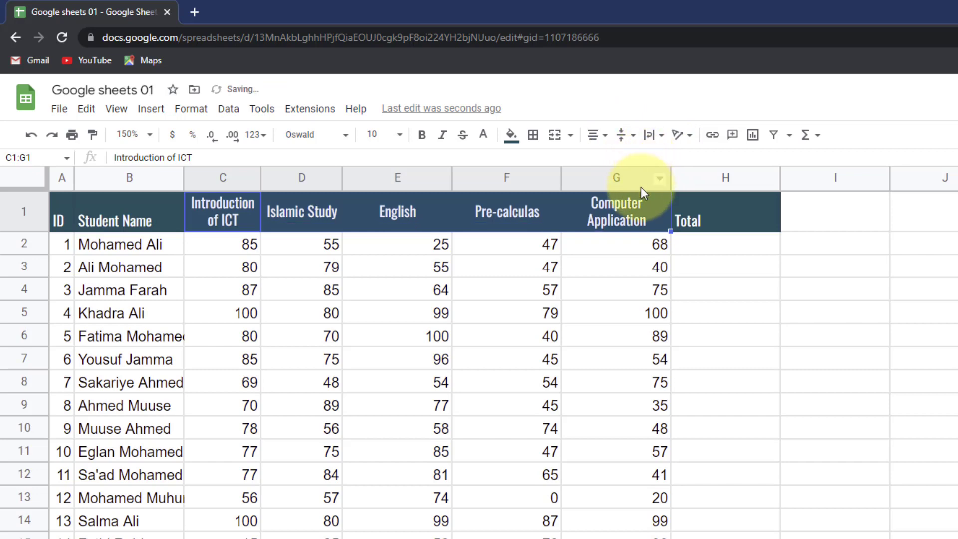
{"action": "left_click", "coordinate": [682, 217]}
{"action": "left_click", "coordinate": [621, 135]}
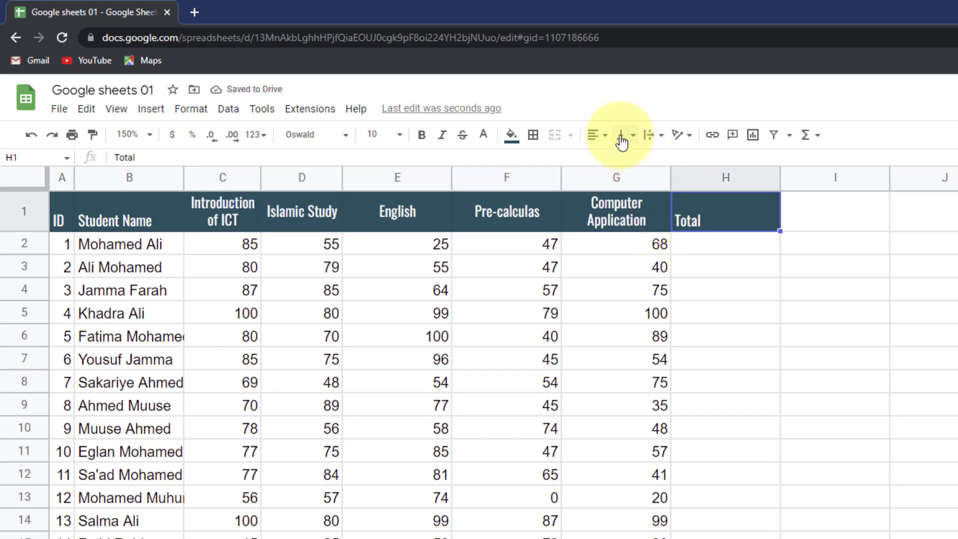
{"action": "left_click", "coordinate": [639, 162]}
{"action": "left_click", "coordinate": [551, 264]}
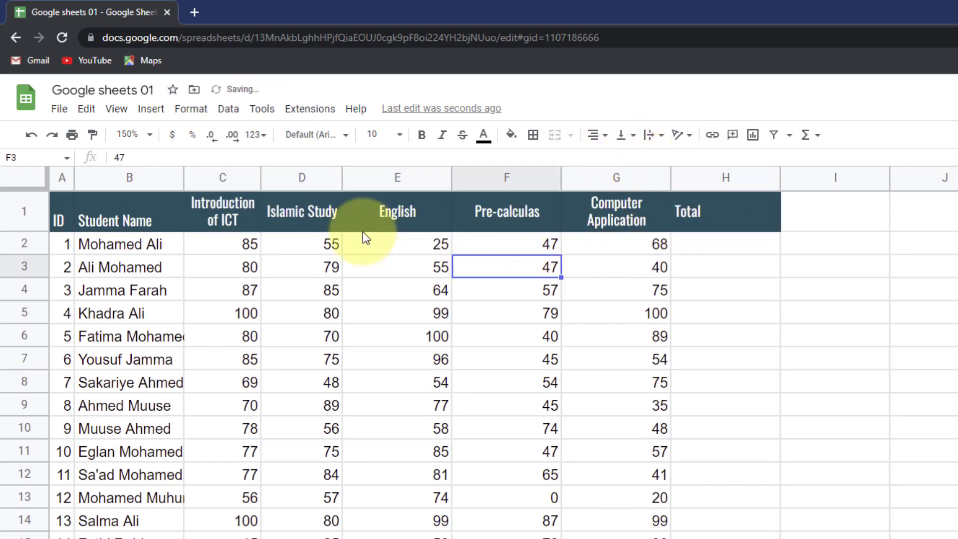
- Center and middle-align the ID and Student Name headers, then select the table A1:H22
{"action": "left_click_drag", "start_coordinate": [58, 209], "coordinate": [125, 220]}
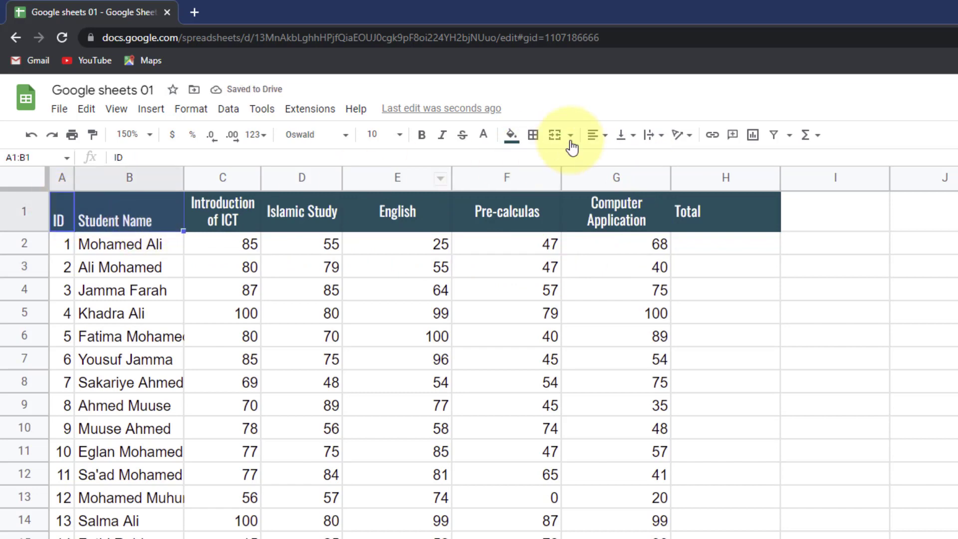
{"action": "left_click", "coordinate": [606, 139]}
{"action": "left_click", "coordinate": [613, 159]}
{"action": "left_click", "coordinate": [621, 135]}
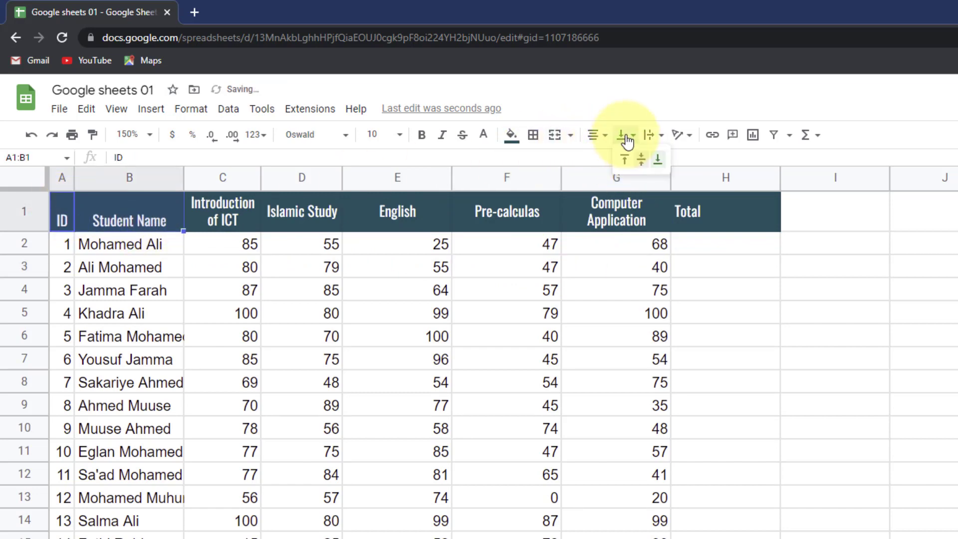
{"action": "left_click", "coordinate": [636, 160]}
{"action": "left_click", "coordinate": [150, 244]}
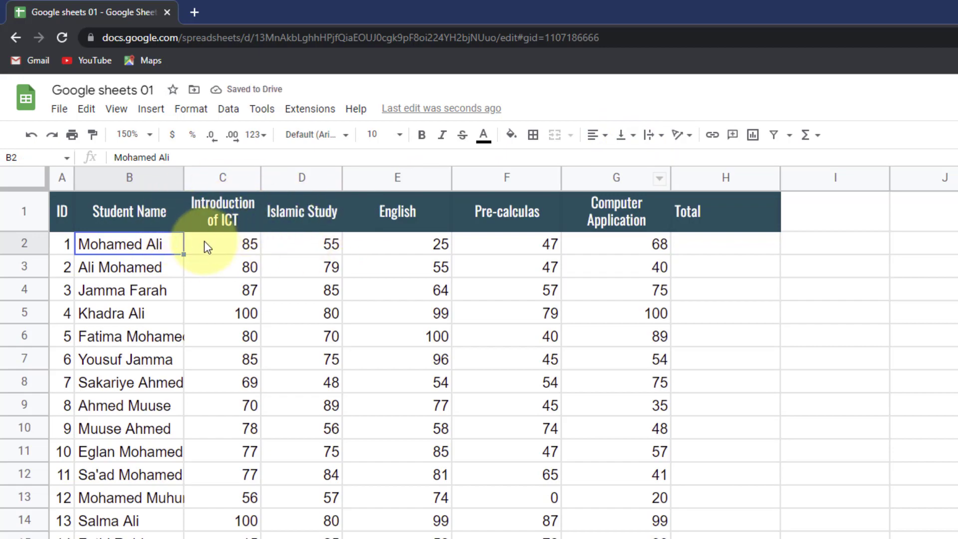
{"action": "left_click", "coordinate": [63, 210]}
{"action": "left_click_drag", "start_coordinate": [310, 335], "coordinate": [555, 525]}
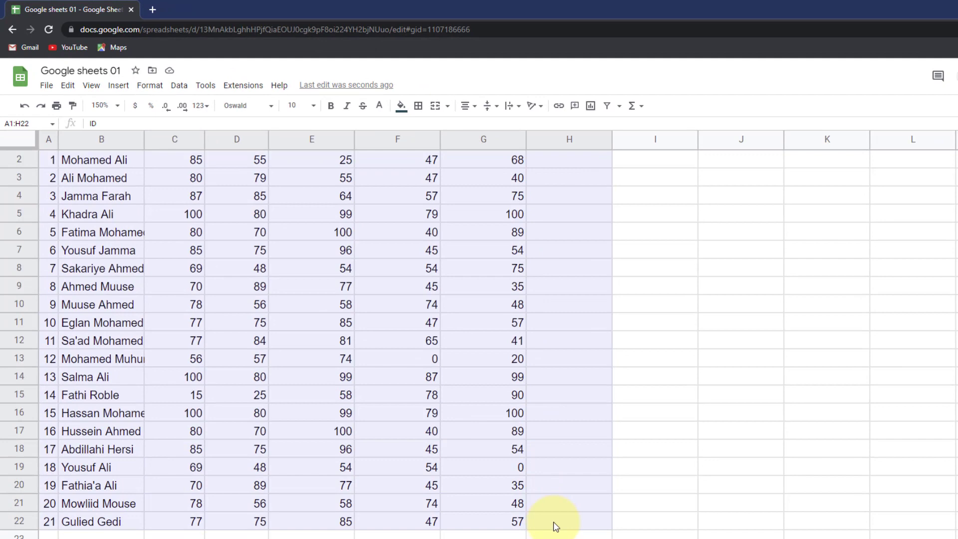
{"action": "scroll", "coordinate": [557, 527], "scroll_direction": "up", "scroll_amount": 1}
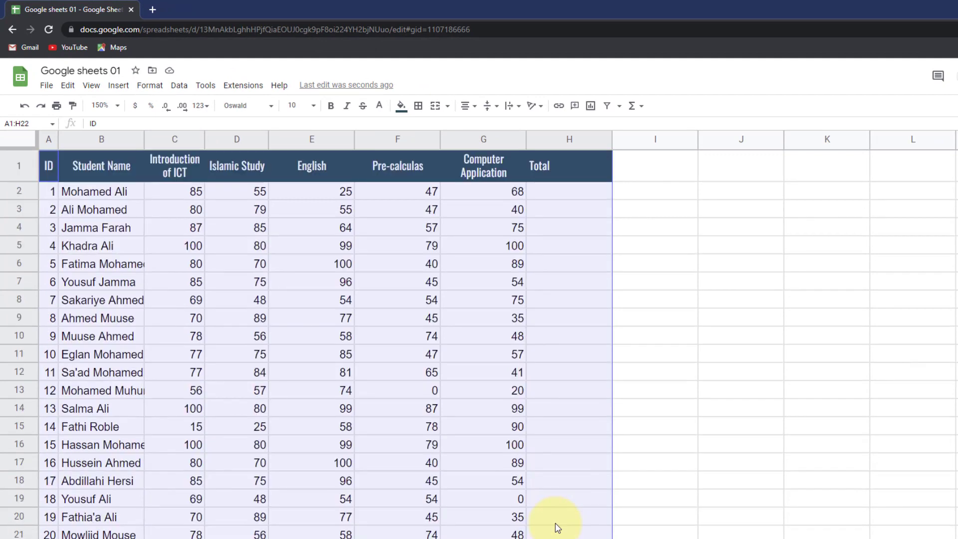
{"action": "left_click", "coordinate": [418, 105]}
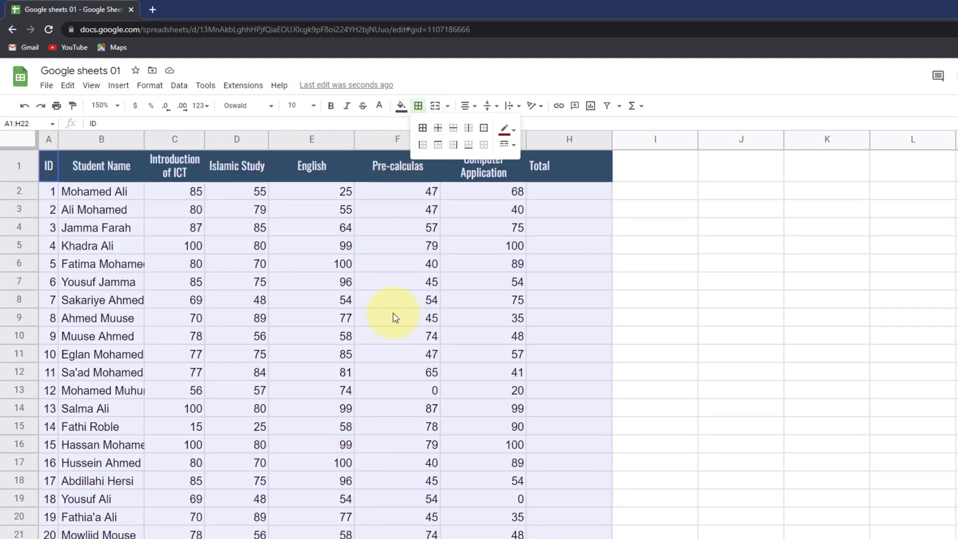
{"action": "left_click", "coordinate": [422, 128]}
{"action": "left_click", "coordinate": [505, 129]}
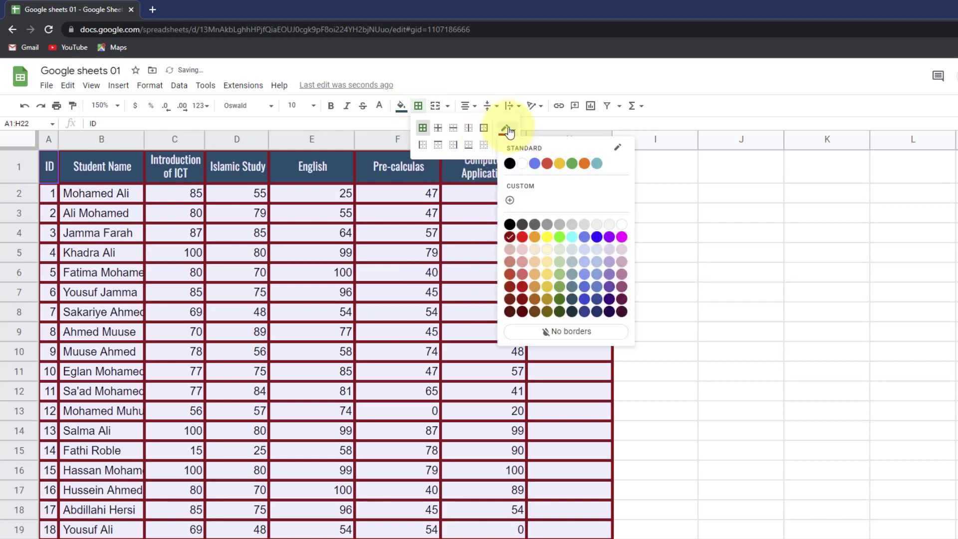
{"action": "left_click", "coordinate": [509, 162]}
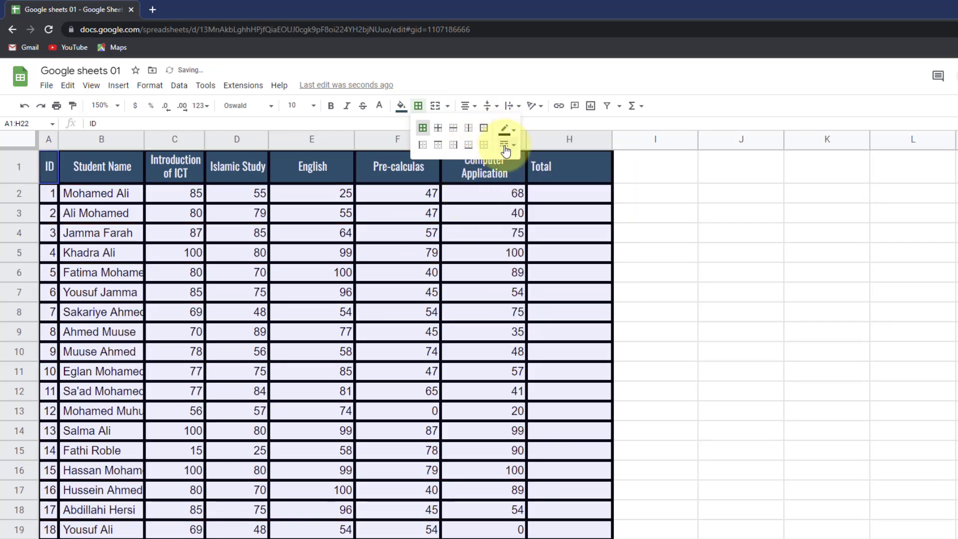
{"action": "left_click", "coordinate": [507, 144]}
{"action": "left_click", "coordinate": [534, 164]}
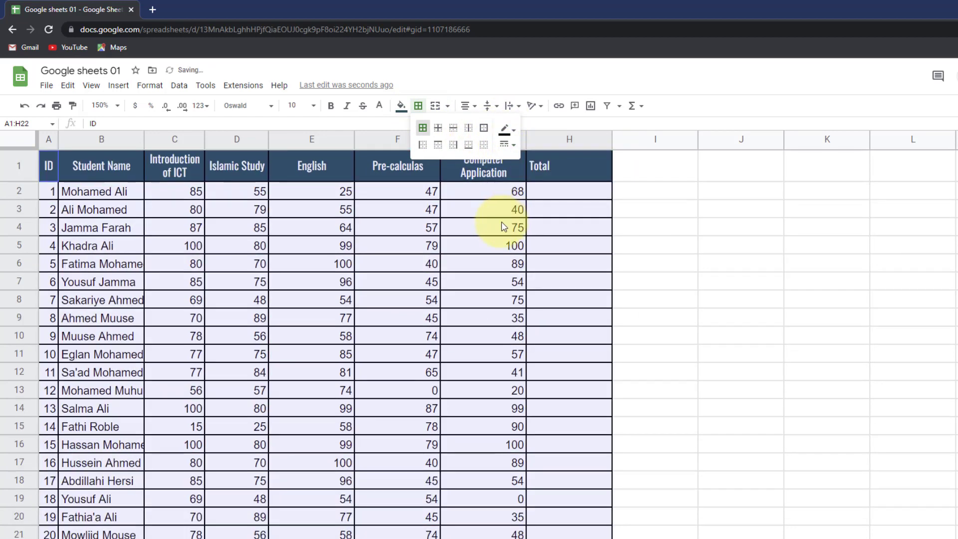
{"action": "left_click", "coordinate": [644, 283]}
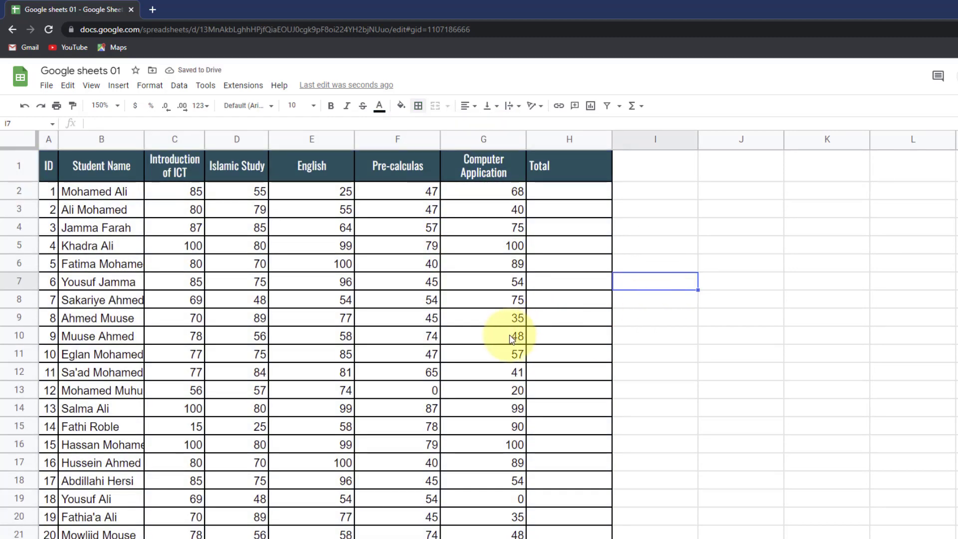
{"action": "scroll", "coordinate": [428, 368], "scroll_direction": "down", "scroll_amount": 4}
{"action": "scroll", "coordinate": [432, 319], "scroll_direction": "up", "scroll_amount": 4}
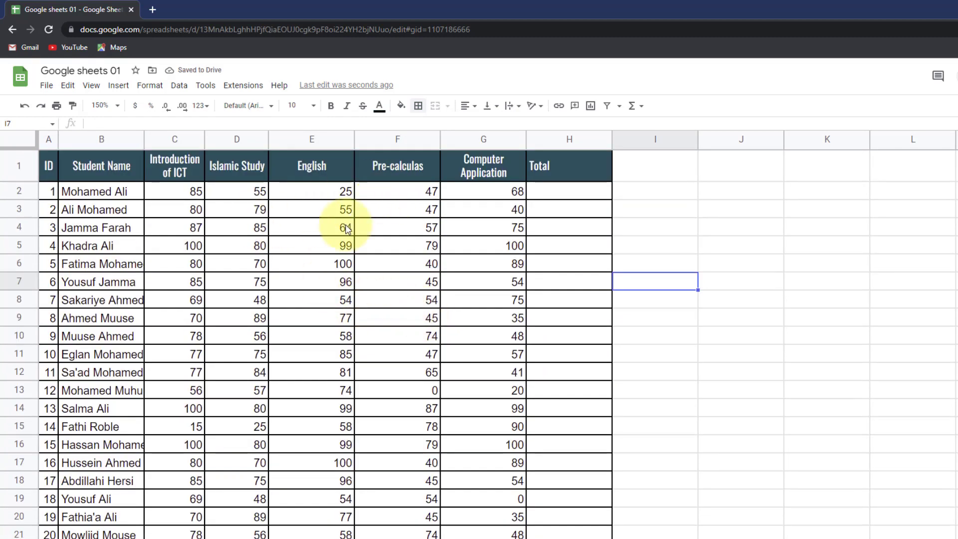
{"action": "left_click", "coordinate": [549, 167]}
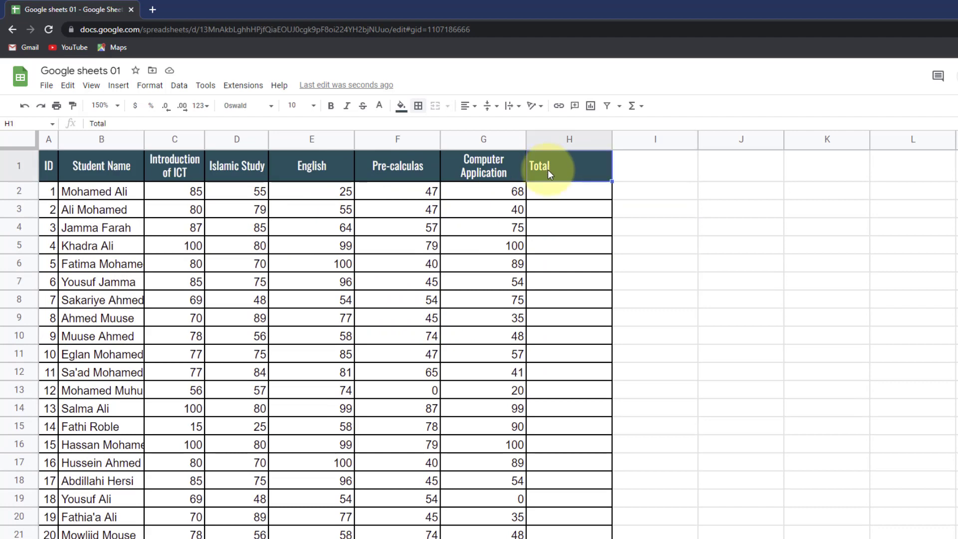
{"action": "left_click", "coordinate": [467, 105]}
{"action": "left_click", "coordinate": [480, 128]}
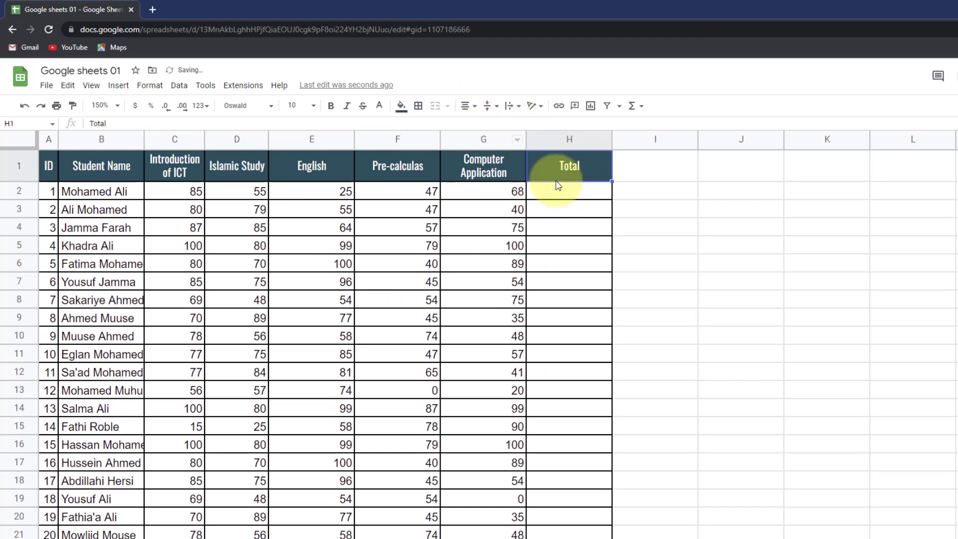
{"action": "left_click", "coordinate": [493, 208]}
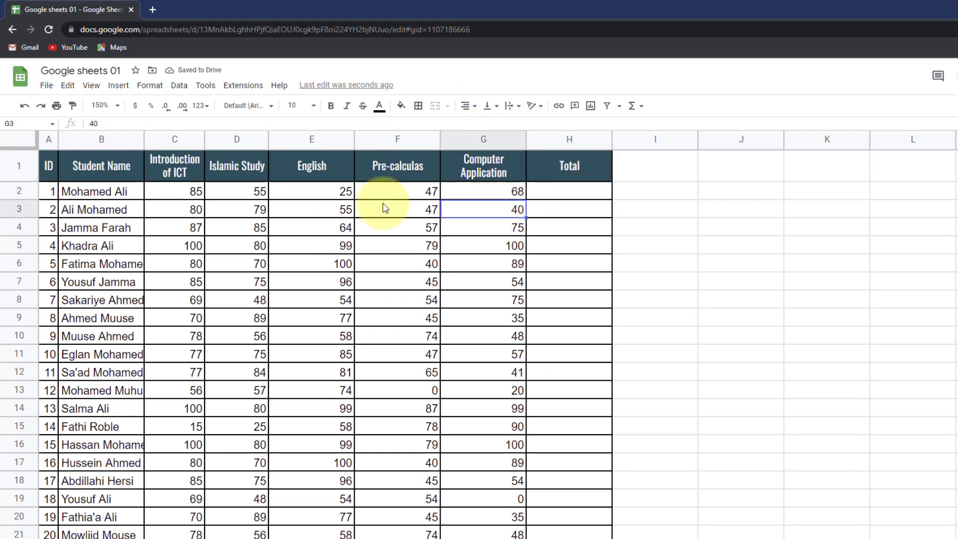
{"action": "left_click", "coordinate": [562, 189]}
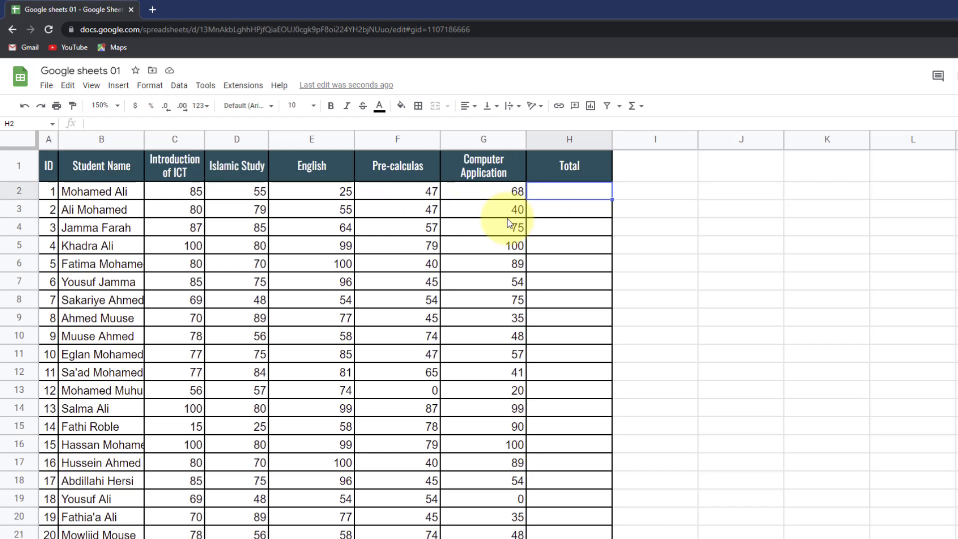
{"action": "left_click", "coordinate": [191, 191]}
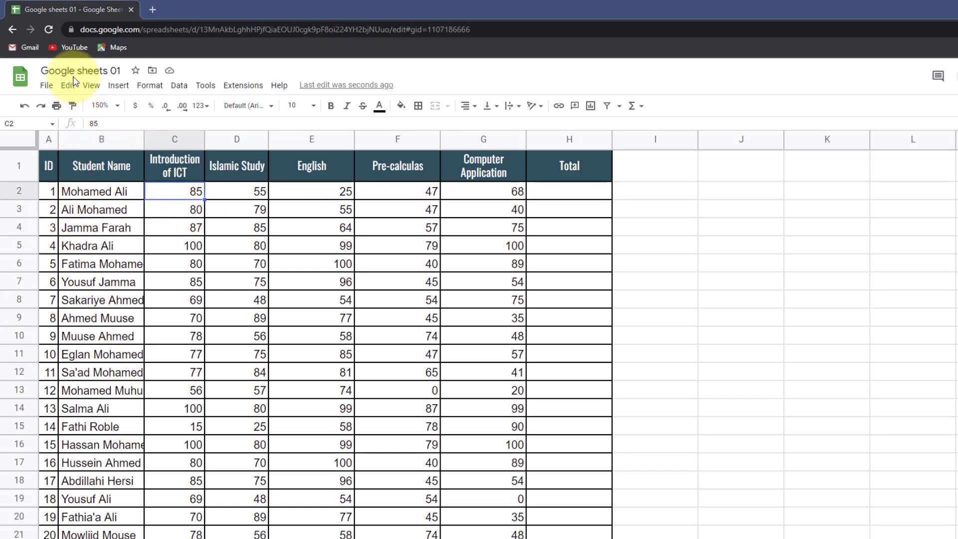
{"action": "left_click", "coordinate": [548, 192]}
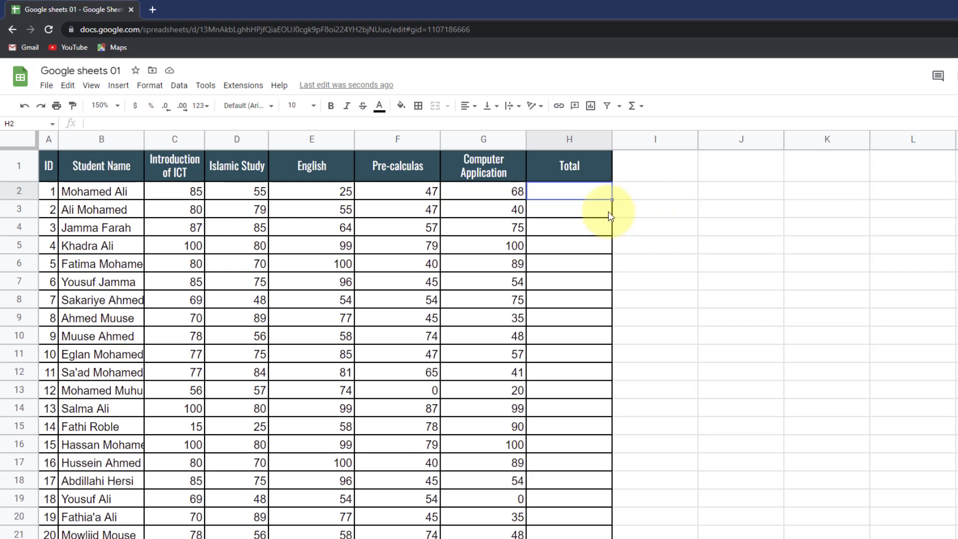
- Enter =C2+D2+E2+F2+G2 in H2 to total the first student's marks as 280
{"action": "type", "text": "="}
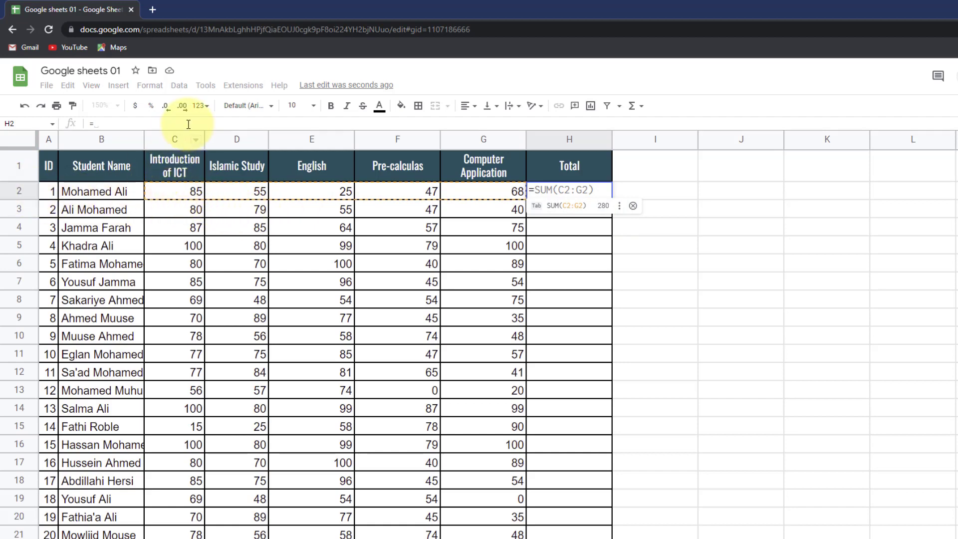
{"action": "left_click", "coordinate": [169, 190]}
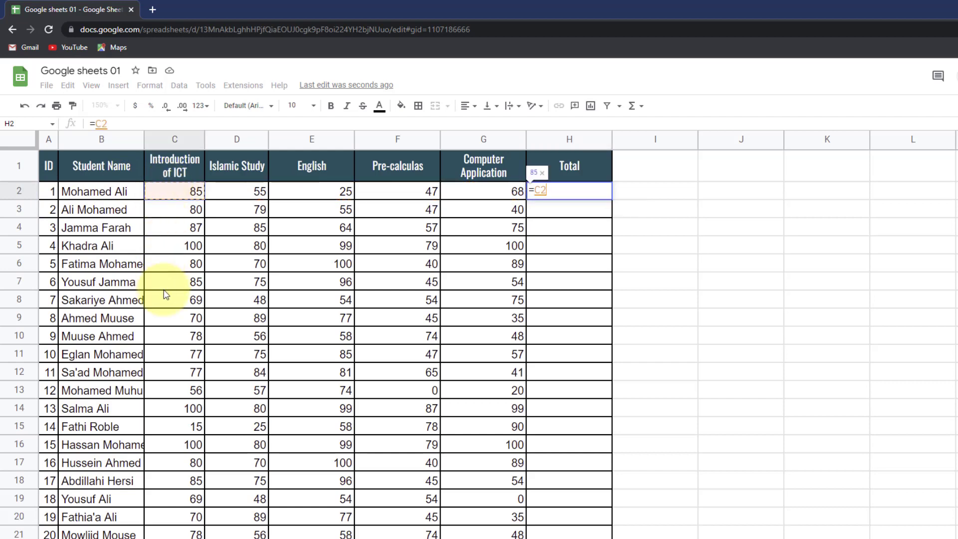
{"action": "left_click", "coordinate": [110, 124]}
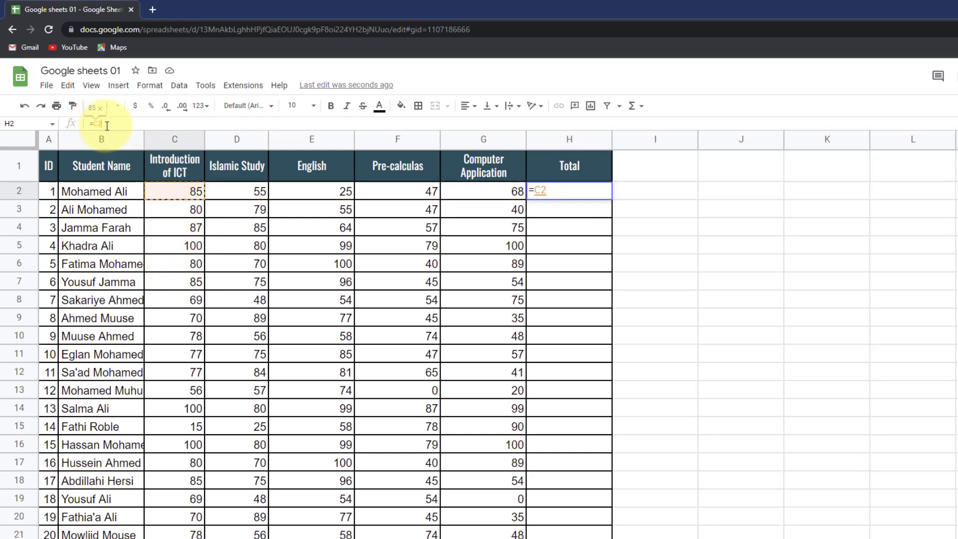
{"action": "type", "text": "+"}
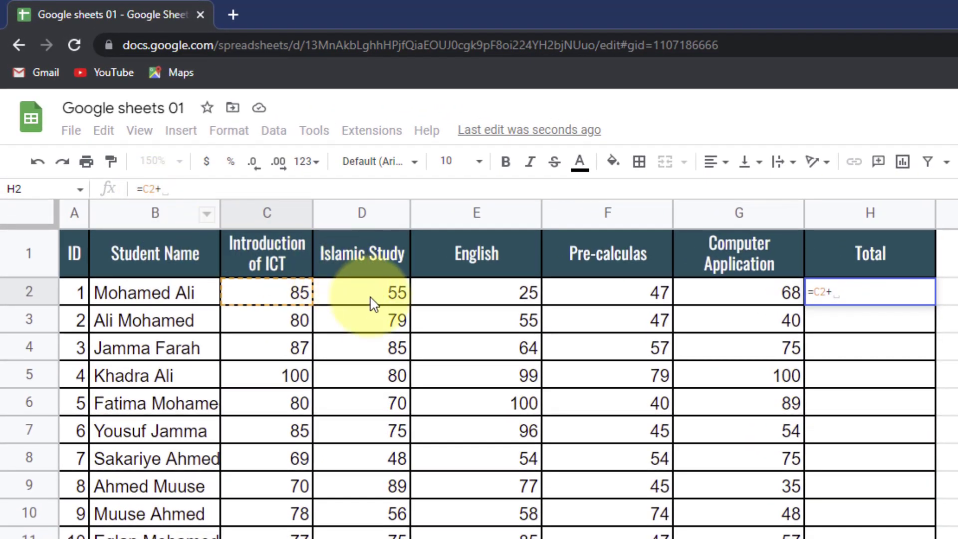
{"action": "left_click", "coordinate": [371, 302]}
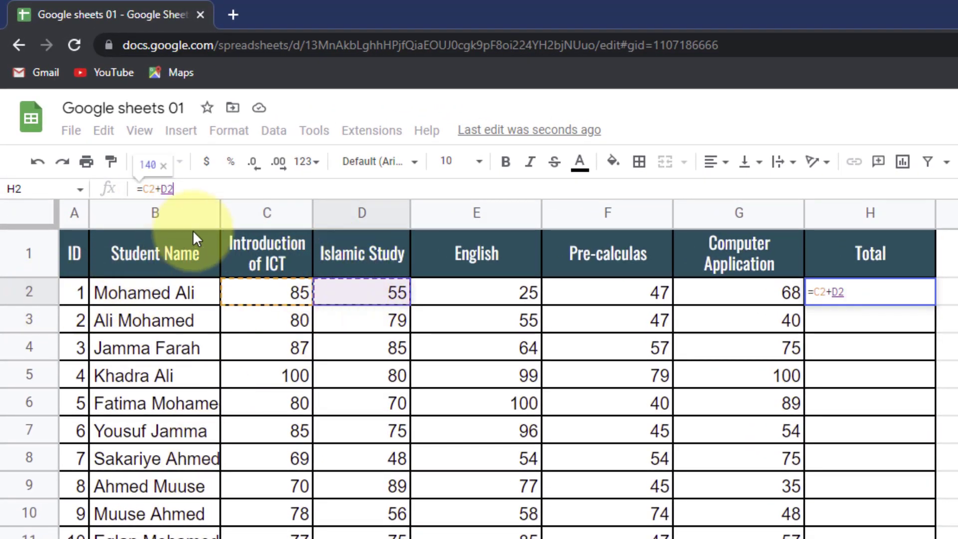
{"action": "type", "text": "+"}
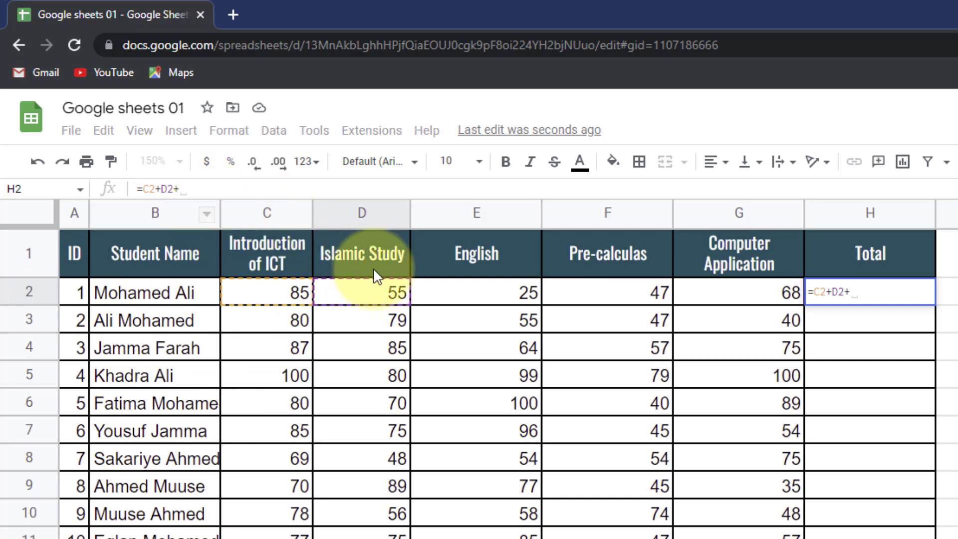
{"action": "left_click", "coordinate": [436, 291]}
{"action": "type", "text": "+"}
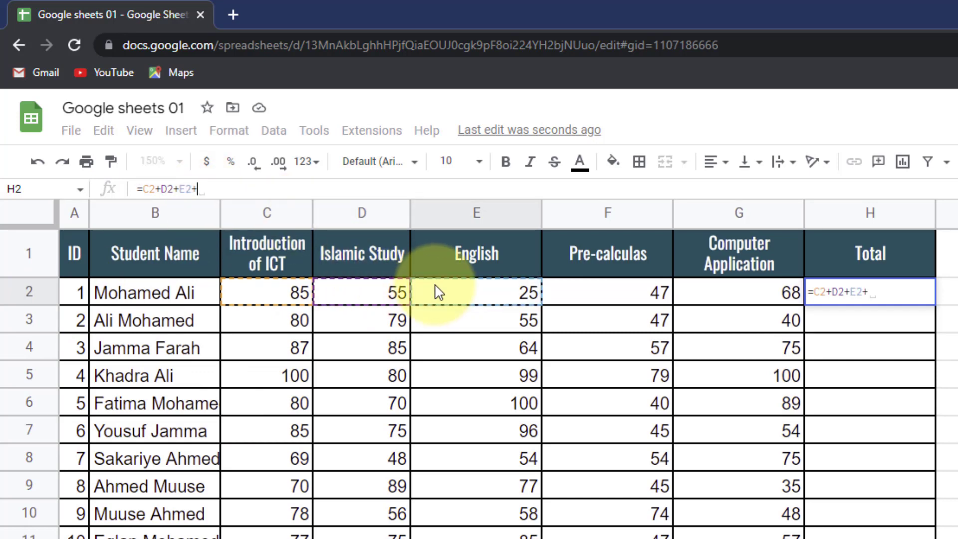
{"action": "left_click", "coordinate": [584, 292]}
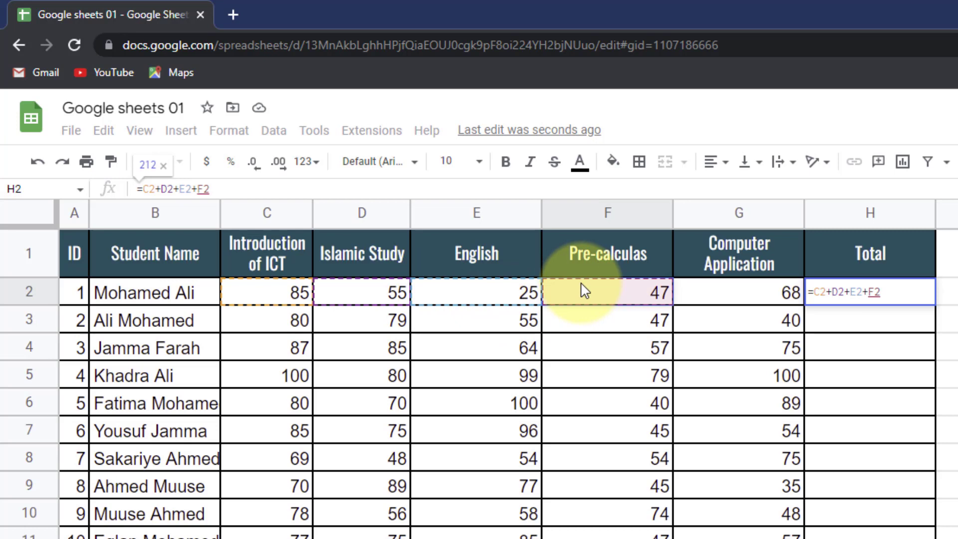
{"action": "type", "text": "+"}
{"action": "left_click", "coordinate": [713, 297]}
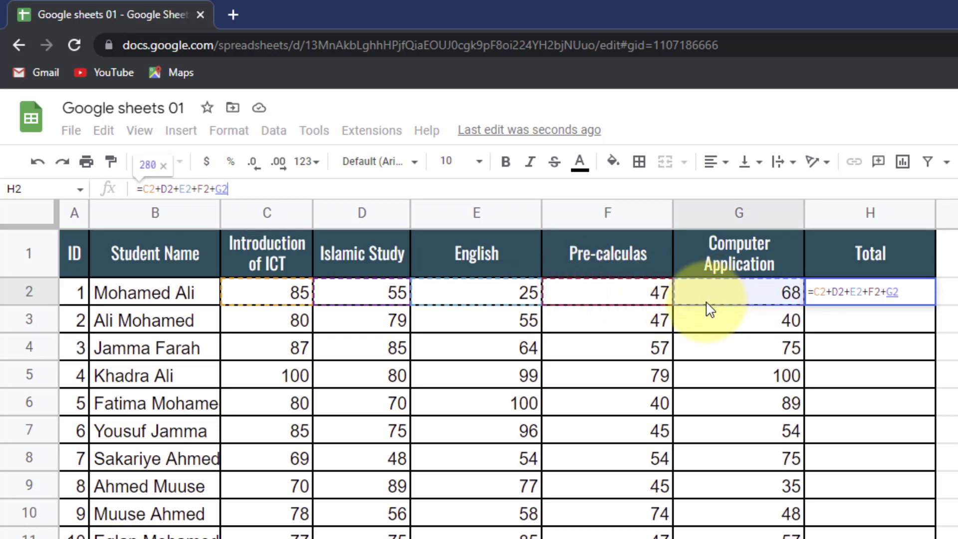
{"action": "key", "text": "Return"}
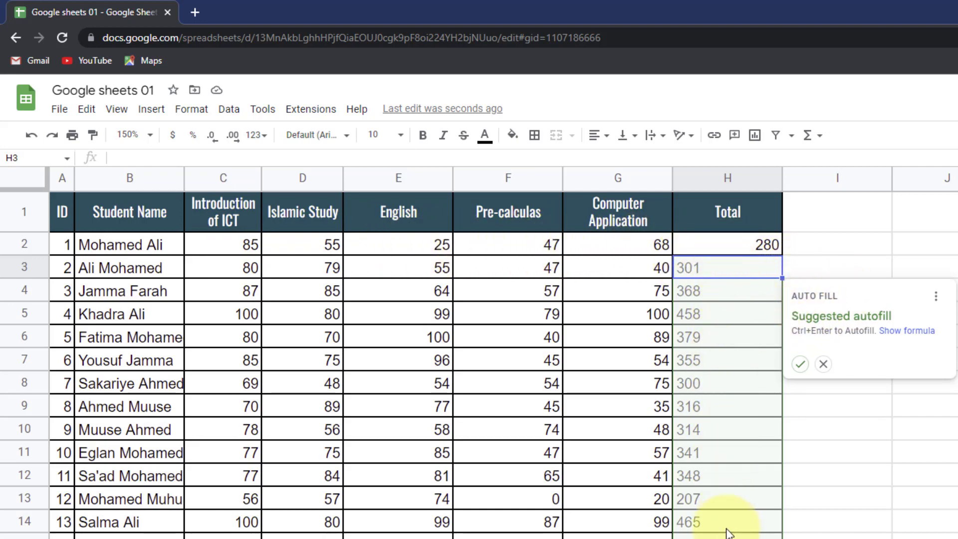
- Accept the suggested autofill so totals fill H2:H22, then bring up Windows search
{"action": "scroll", "coordinate": [727, 531], "scroll_direction": "down", "scroll_amount": 2}
{"action": "scroll", "coordinate": [727, 531], "scroll_direction": "up", "scroll_amount": 2}
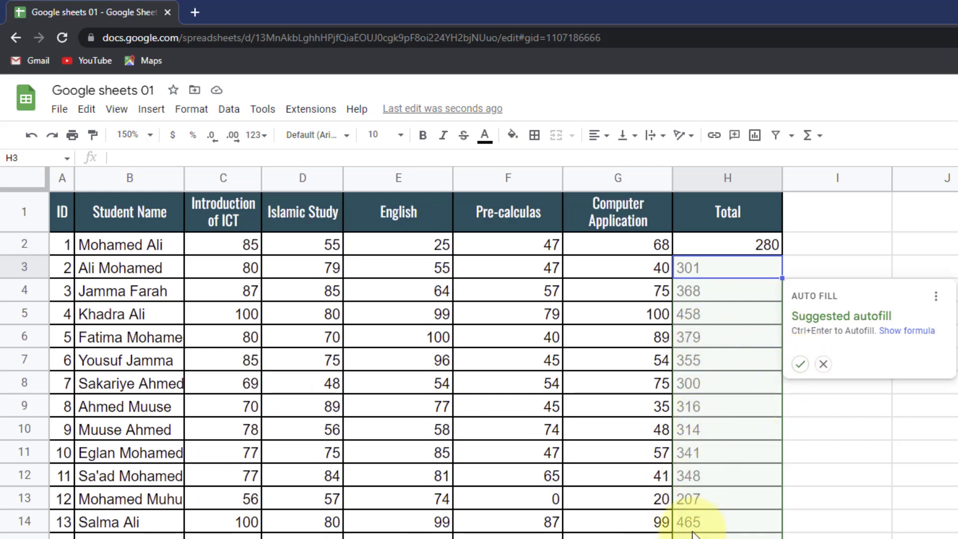
{"action": "left_click", "coordinate": [799, 363]}
{"action": "scroll", "coordinate": [769, 384], "scroll_direction": "down", "scroll_amount": 3}
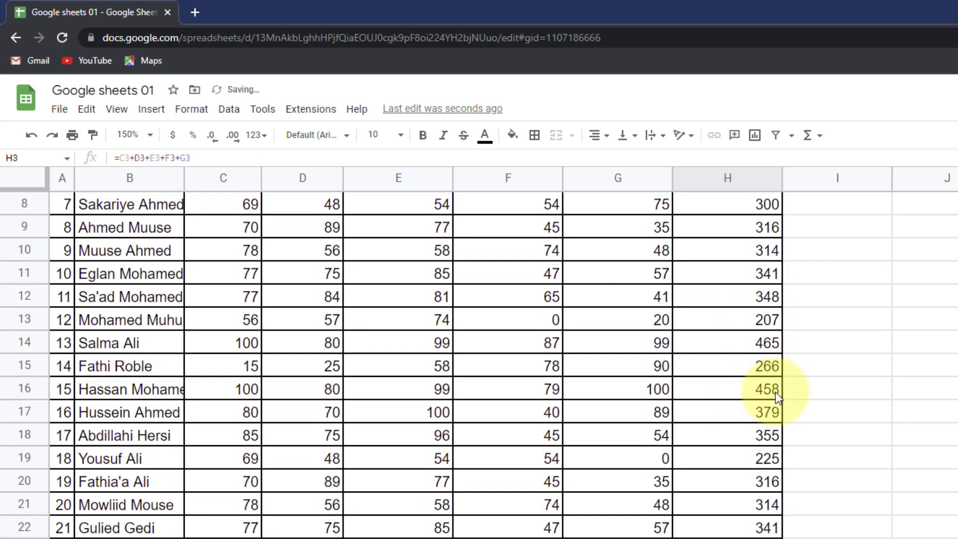
{"action": "scroll", "coordinate": [775, 391], "scroll_direction": "up", "scroll_amount": 3}
{"action": "scroll", "coordinate": [739, 424], "scroll_direction": "down", "scroll_amount": 2}
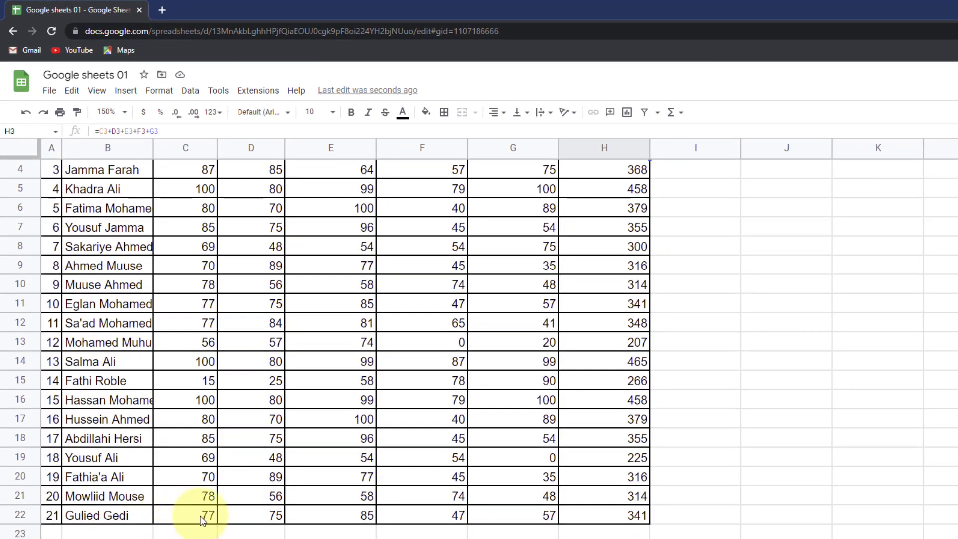
{"action": "key", "text": "super"}
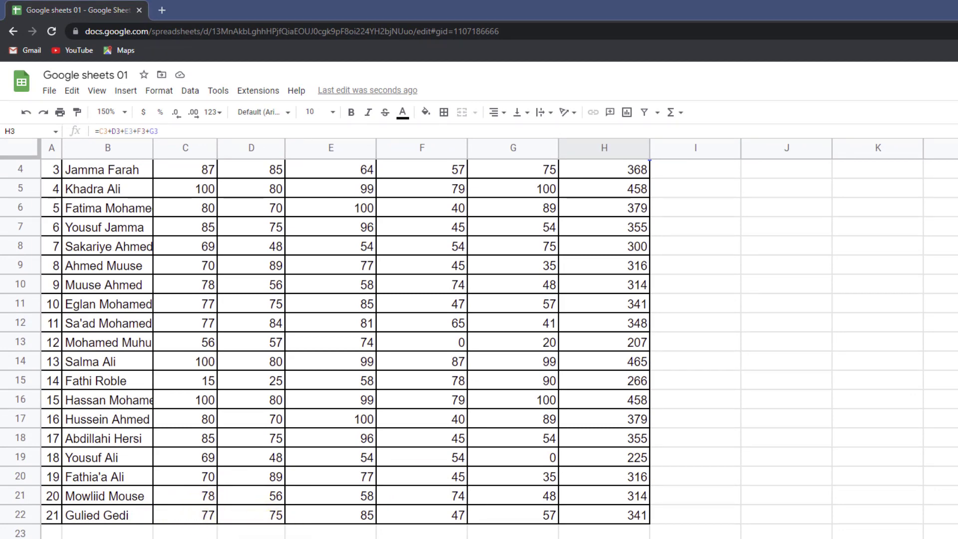
- Launch Calculator from Windows search with 'ca' and move it beside the table
{"action": "type", "text": "ca"}
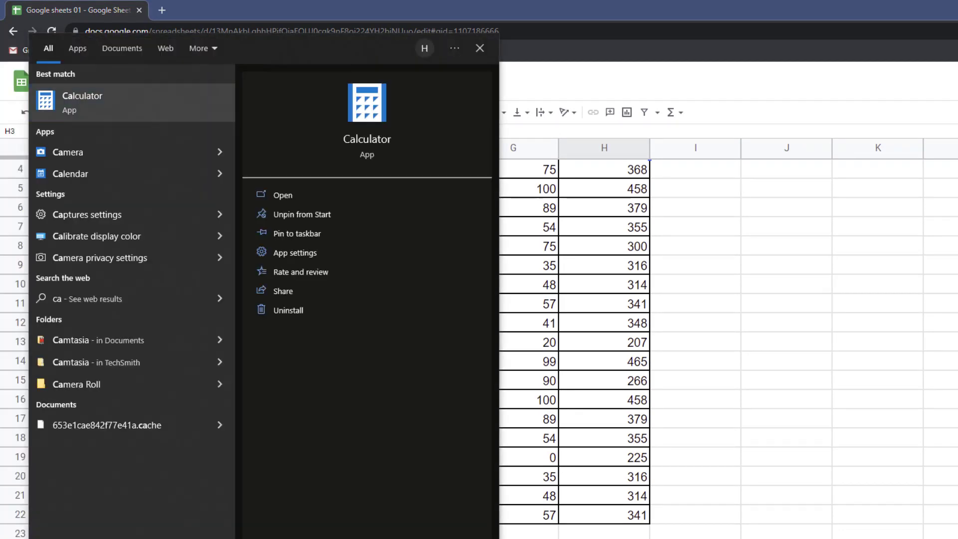
{"action": "key", "text": "Return"}
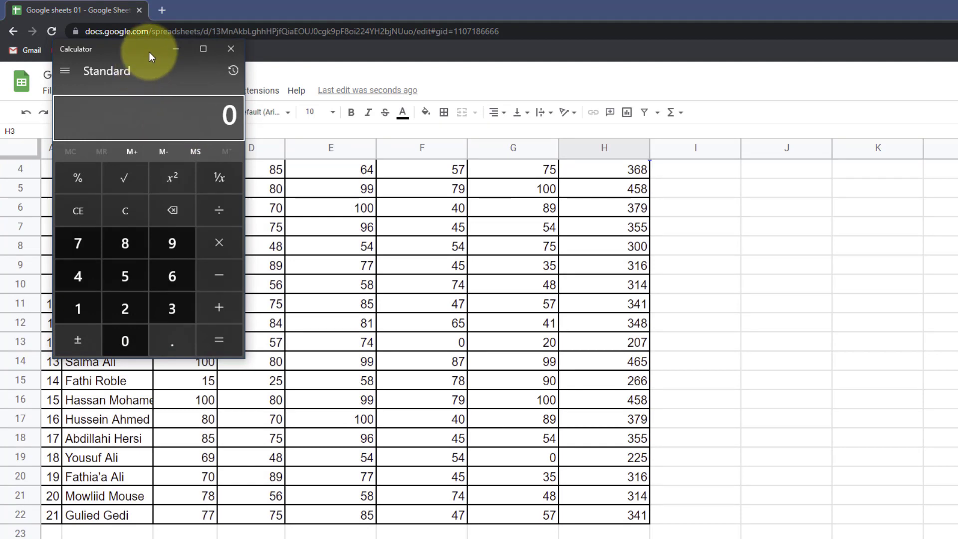
{"action": "left_click_drag", "start_coordinate": [152, 56], "coordinate": [823, 248]}
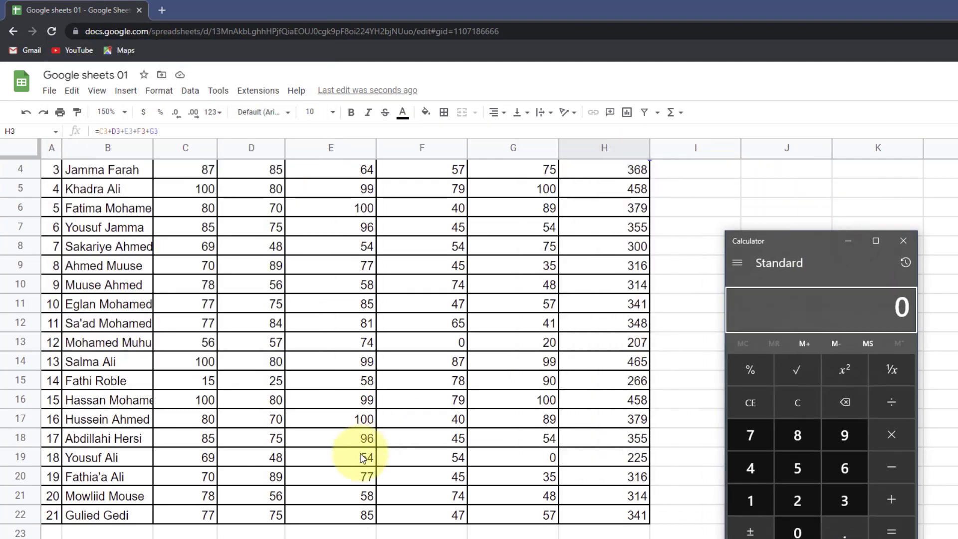
- Sum the last student's marks 77+75+85+47+57 to 341, then close Calculator
{"action": "left_click", "coordinate": [764, 439]}
{"action": "left_click", "coordinate": [764, 439]}
{"action": "left_click", "coordinate": [888, 493]}
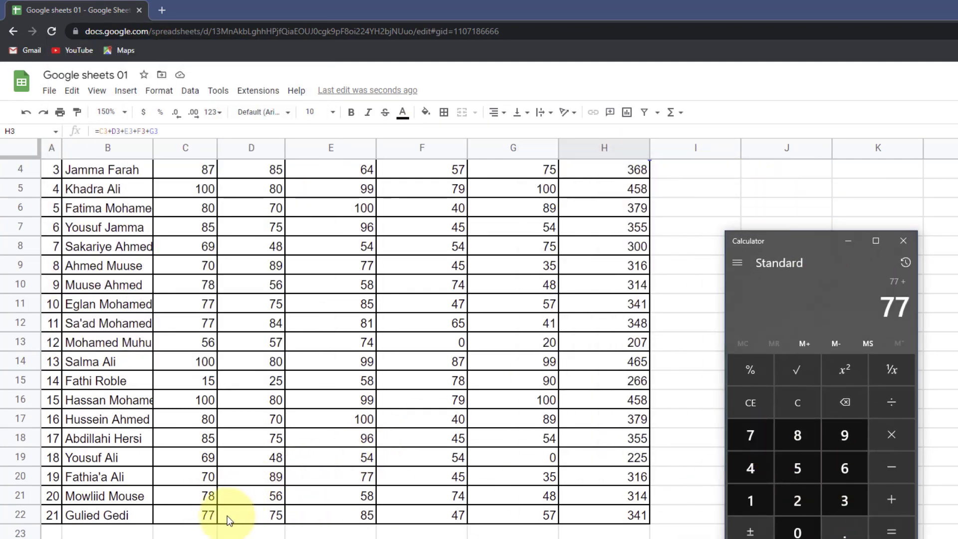
{"action": "left_click", "coordinate": [771, 442]}
{"action": "left_click", "coordinate": [808, 469]}
{"action": "left_click", "coordinate": [888, 501]}
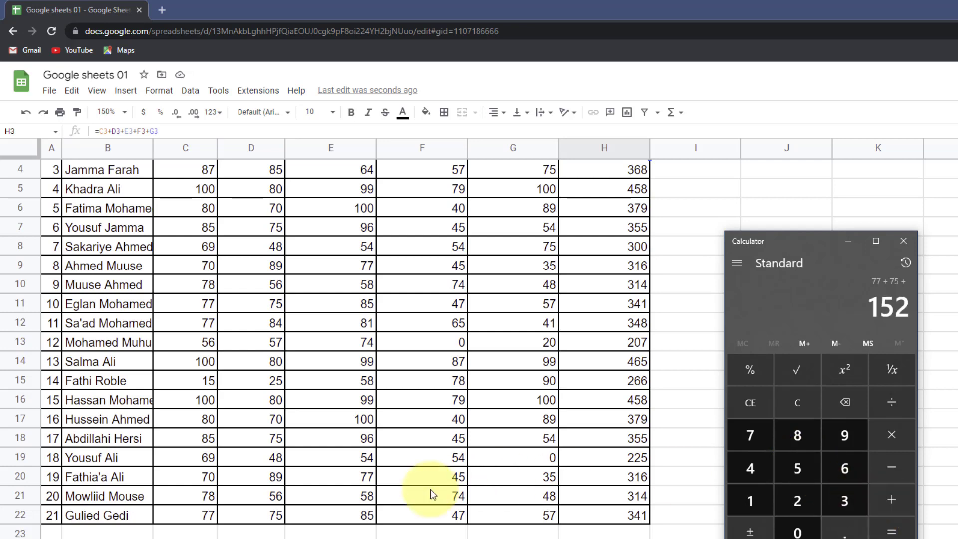
{"action": "left_click", "coordinate": [793, 434]}
{"action": "left_click", "coordinate": [801, 457]}
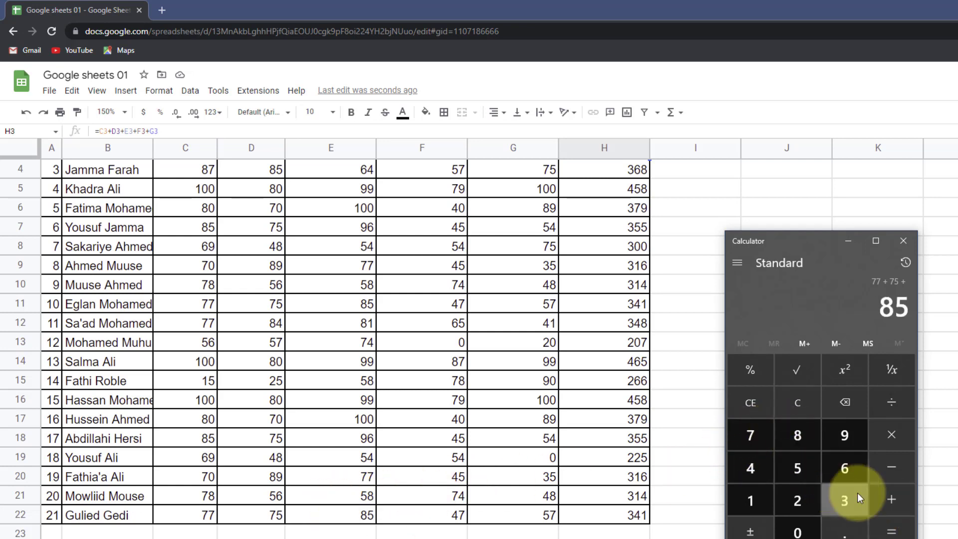
{"action": "left_click", "coordinate": [891, 498]}
{"action": "left_click", "coordinate": [748, 467]}
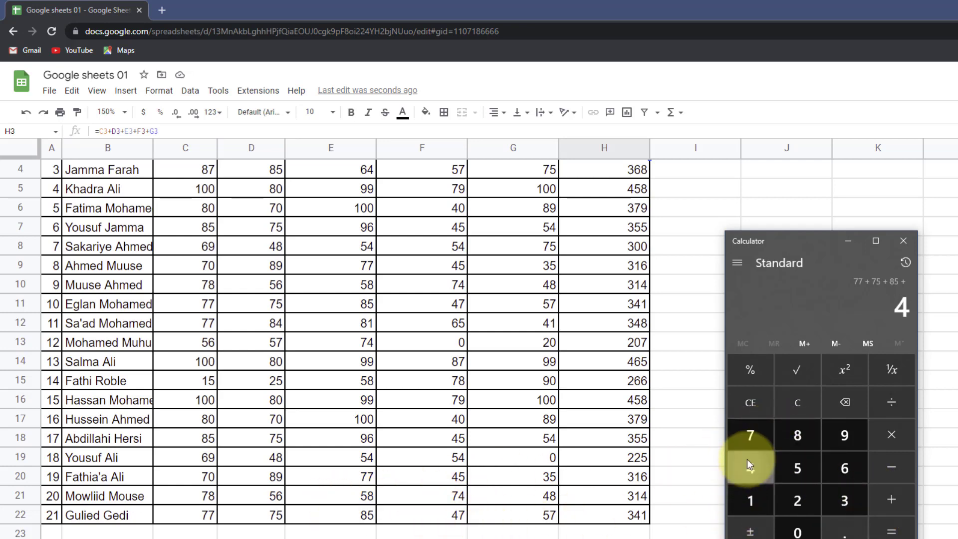
{"action": "left_click", "coordinate": [750, 435]}
{"action": "left_click", "coordinate": [889, 500]}
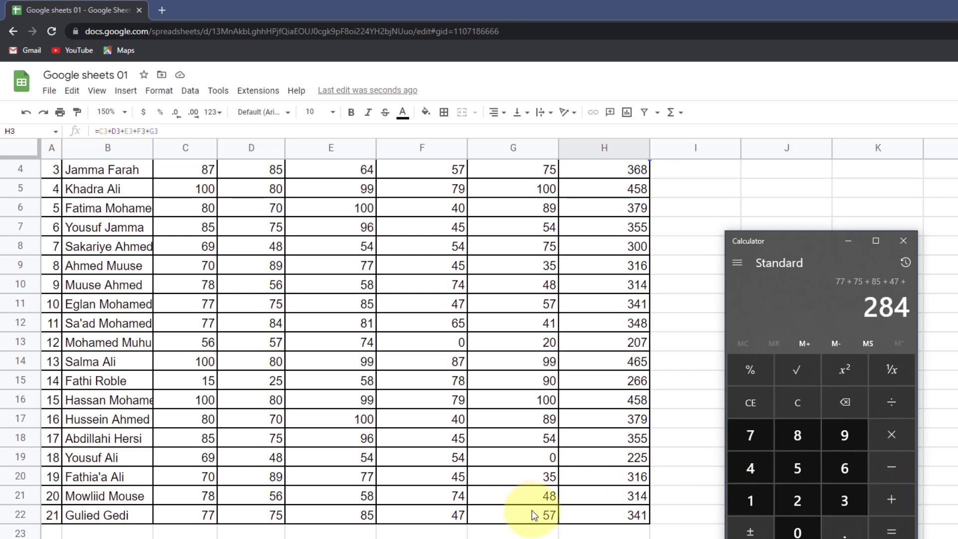
{"action": "left_click", "coordinate": [785, 478]}
{"action": "left_click", "coordinate": [764, 440]}
{"action": "left_click", "coordinate": [882, 497]}
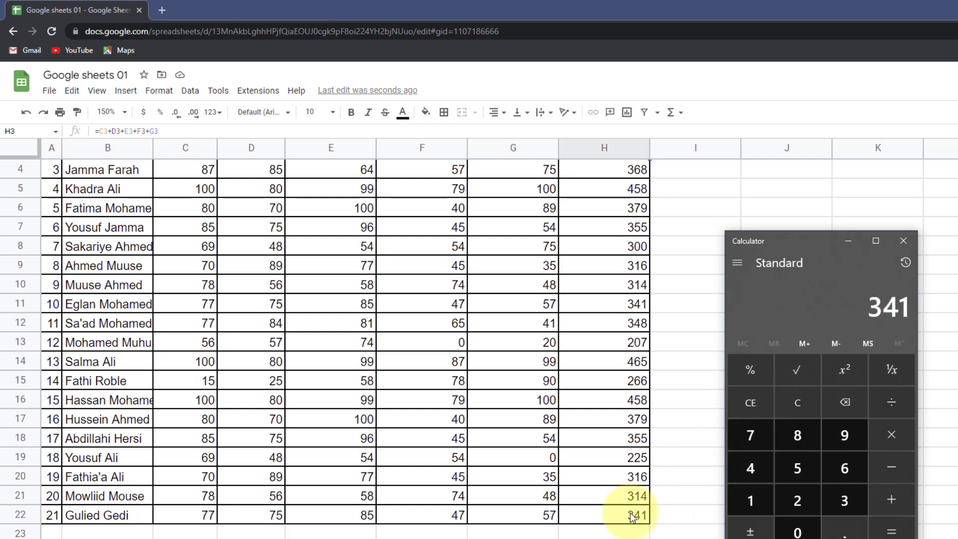
{"action": "left_click", "coordinate": [902, 240]}
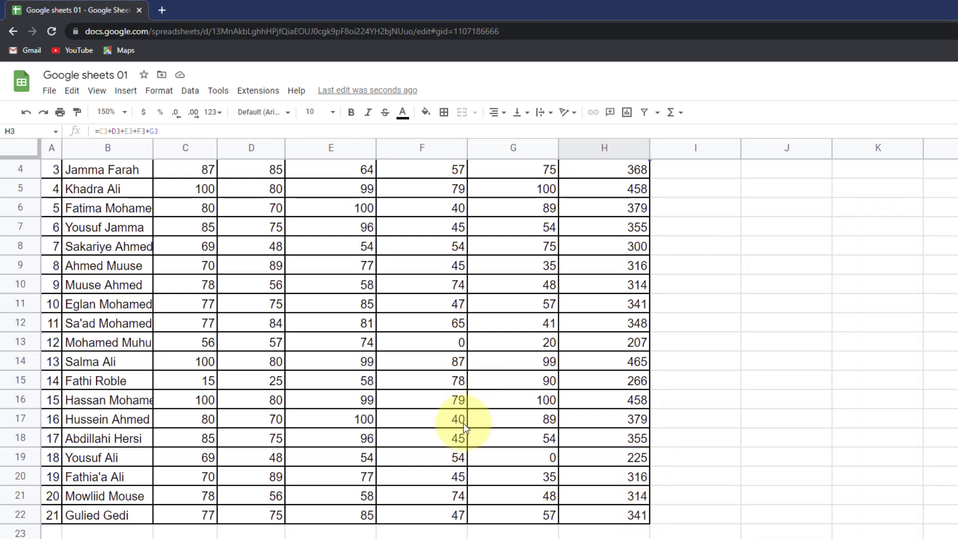
- Inspect H2's total formula, then delete all totals in H2:H22
{"action": "scroll", "coordinate": [474, 419], "scroll_direction": "up", "scroll_amount": 3}
{"action": "left_click", "coordinate": [599, 205]}
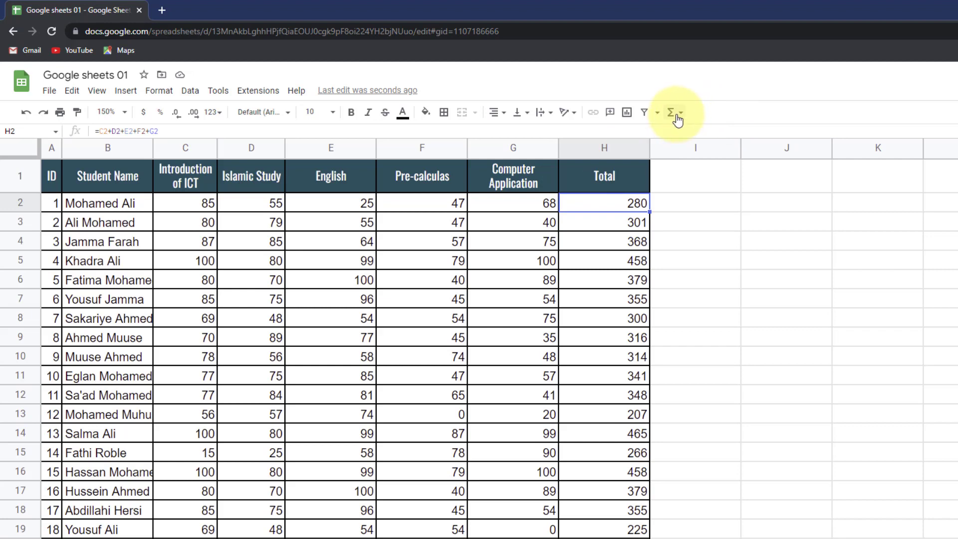
{"action": "left_click", "coordinate": [617, 221]}
{"action": "left_click", "coordinate": [618, 206]}
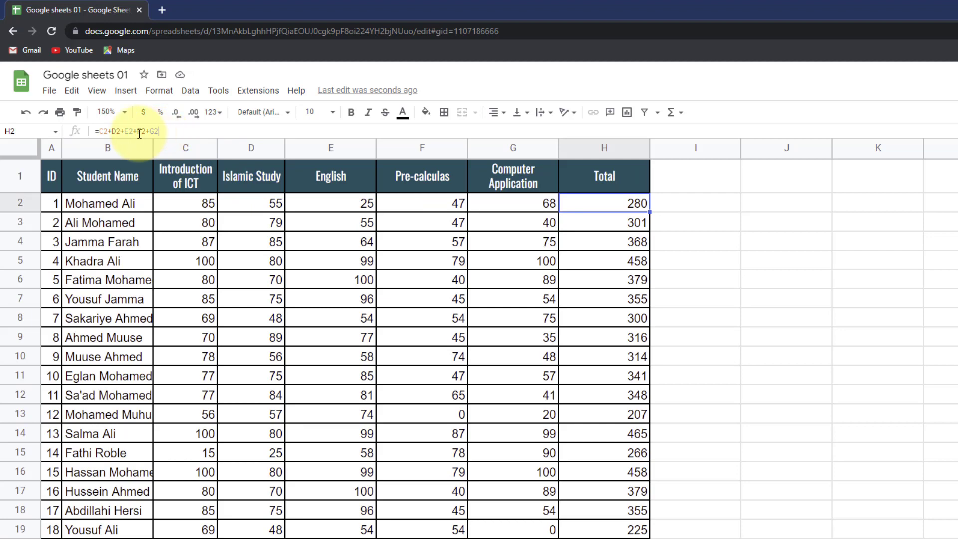
{"action": "left_click_drag", "start_coordinate": [159, 131], "coordinate": [91, 130]}
{"action": "left_click", "coordinate": [630, 241]}
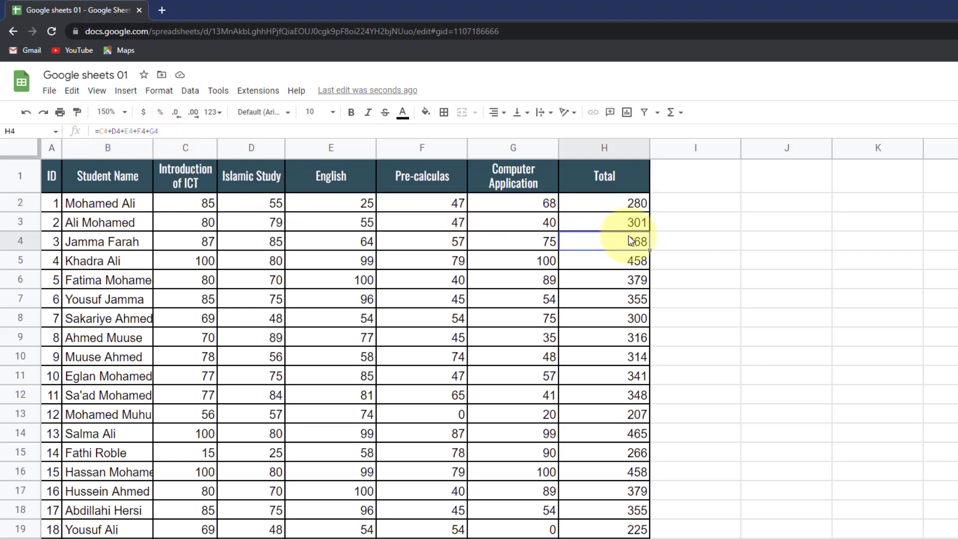
{"action": "left_click_drag", "start_coordinate": [625, 205], "coordinate": [628, 513]}
{"action": "key", "text": "Delete"}
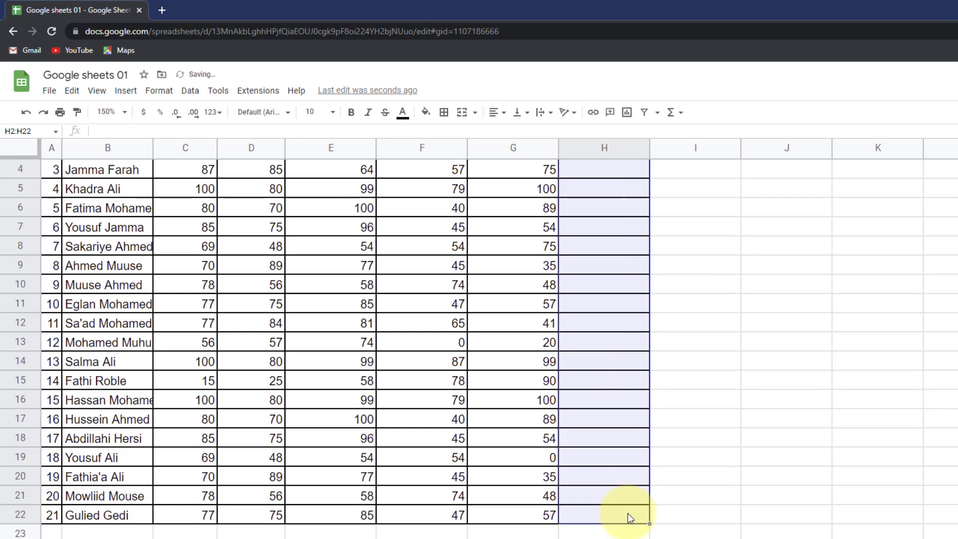
- Enter =SUM(C2:G2) in H2 as a trial total of 280
{"action": "scroll", "coordinate": [601, 377], "scroll_direction": "up", "scroll_amount": 2}
{"action": "left_click", "coordinate": [611, 205]}
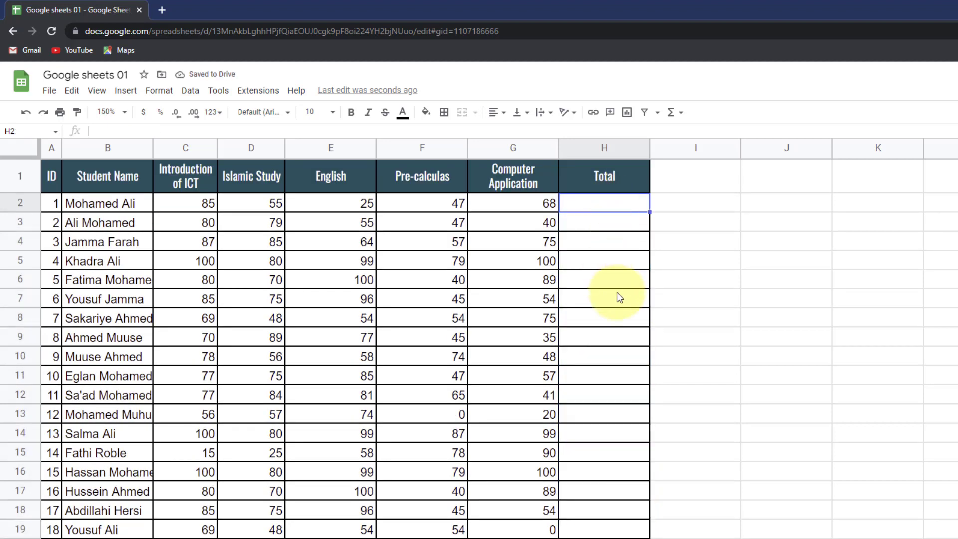
{"action": "type", "text": "=sum"}
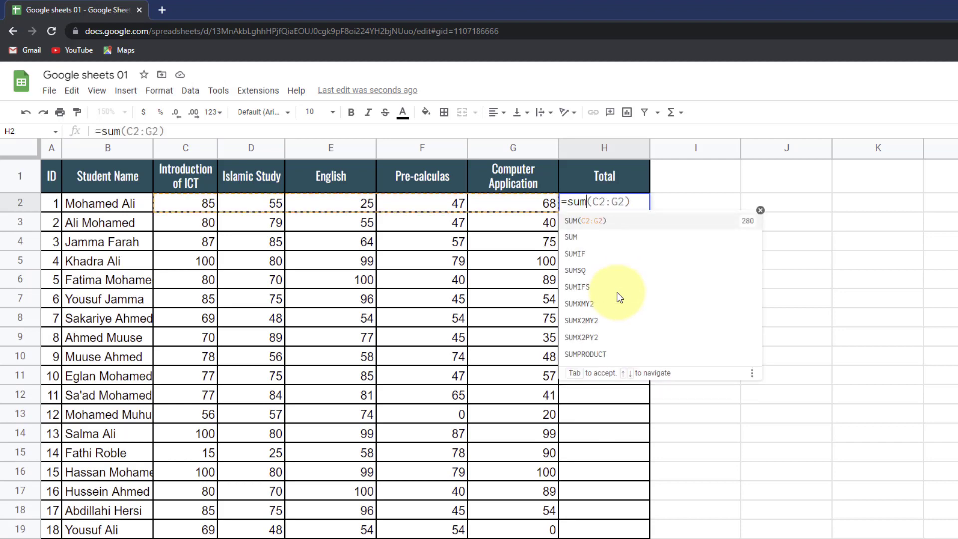
{"action": "type", "text": "("}
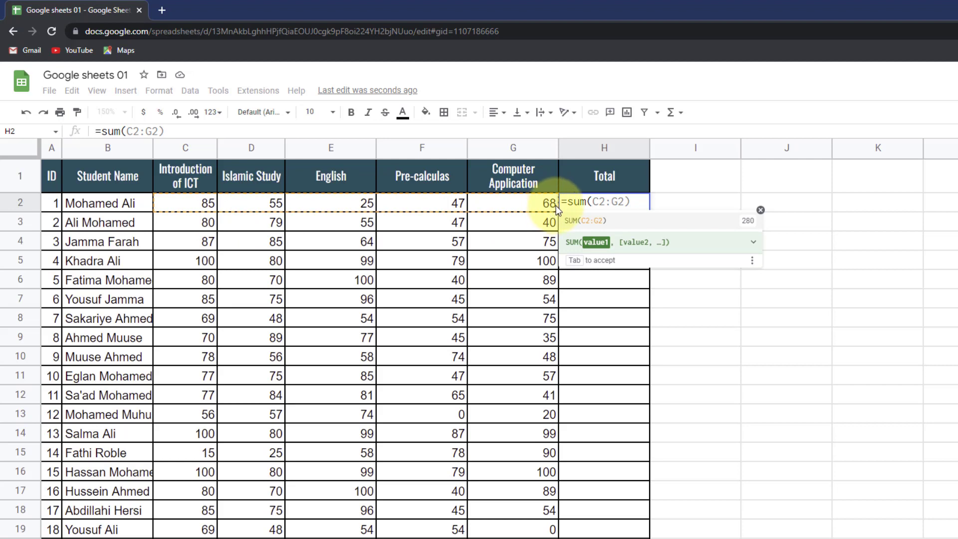
{"action": "left_click", "coordinate": [202, 203]}
{"action": "left_click", "coordinate": [525, 205], "text": "shift"}
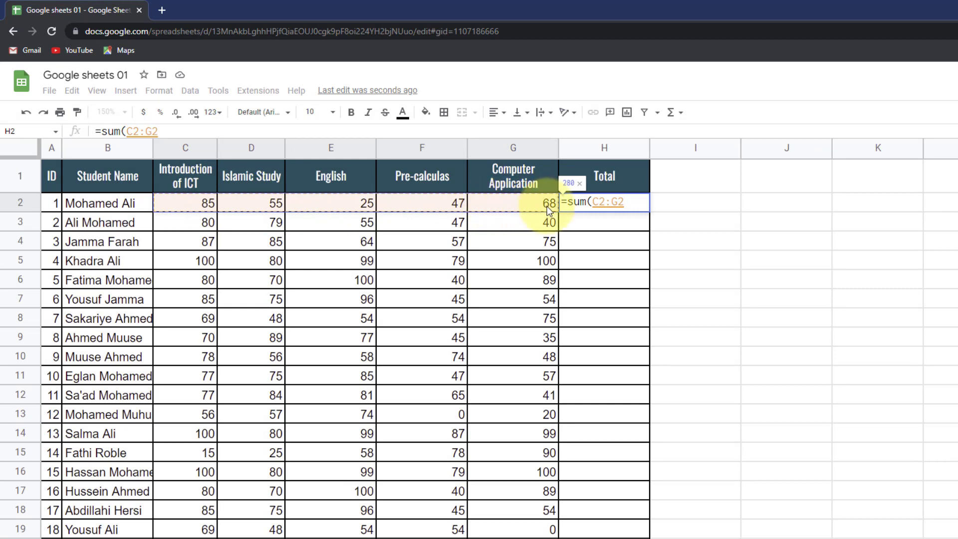
{"action": "type", "text": ")"}
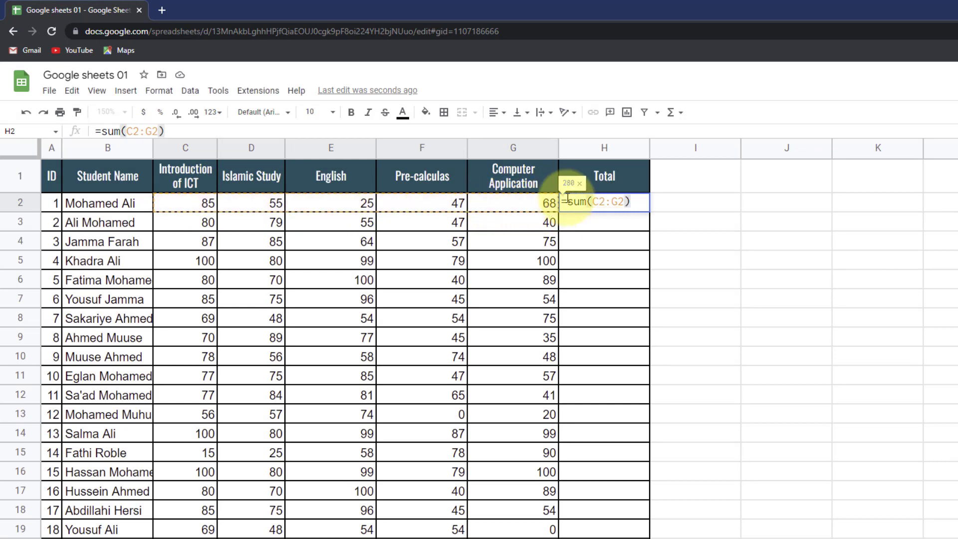
{"action": "key", "text": "Return"}
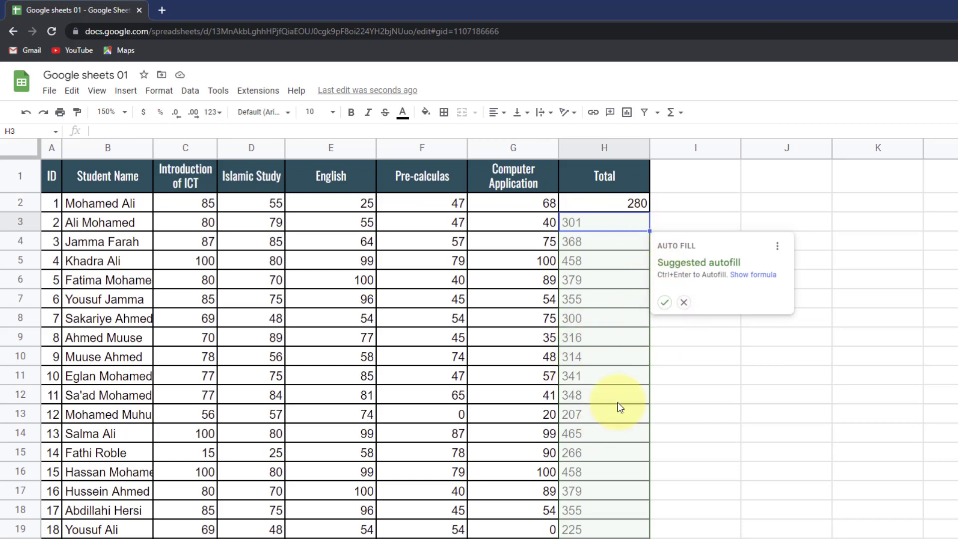
- Dismiss the autofill suggestion and clear the trial total from H2
{"action": "left_click", "coordinate": [683, 302]}
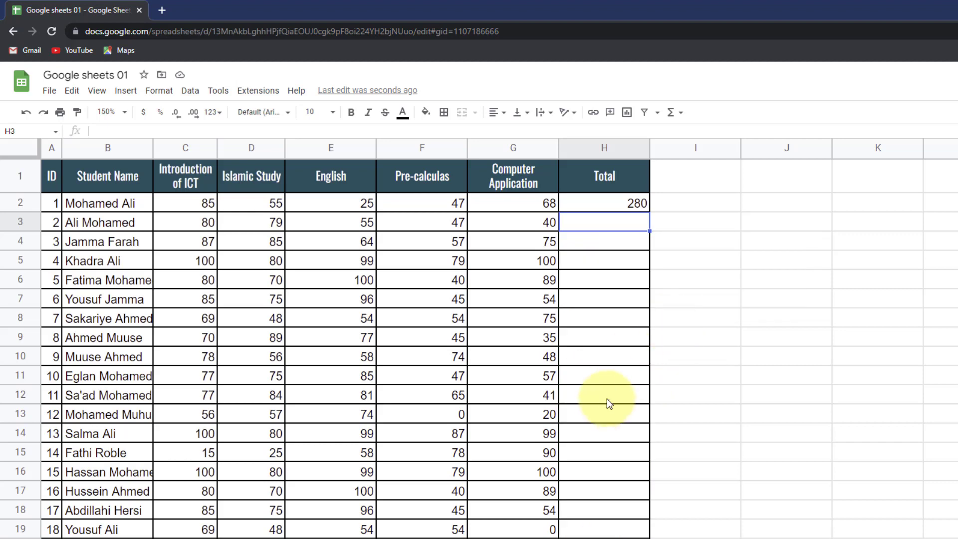
{"action": "left_click", "coordinate": [617, 204]}
{"action": "key", "text": "Delete"}
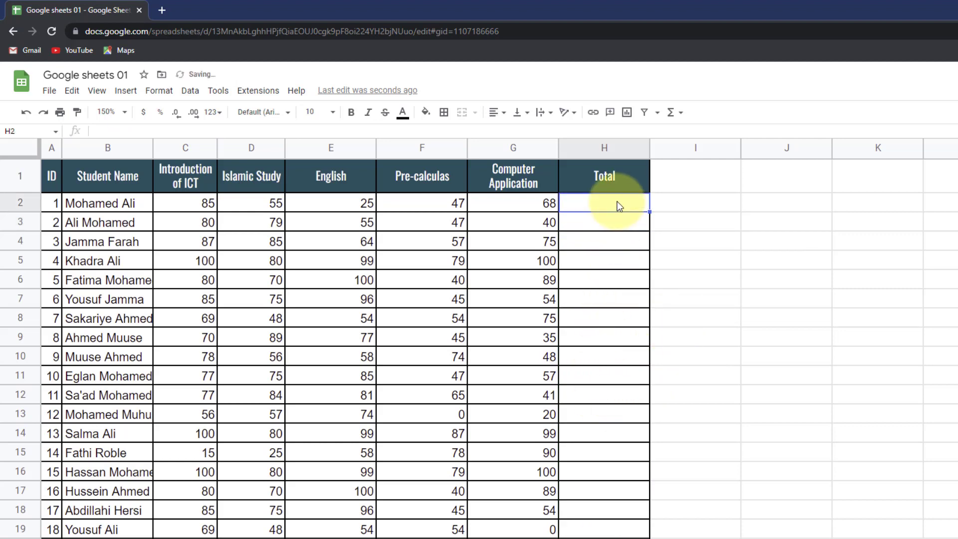
{"action": "left_click", "coordinate": [679, 113]}
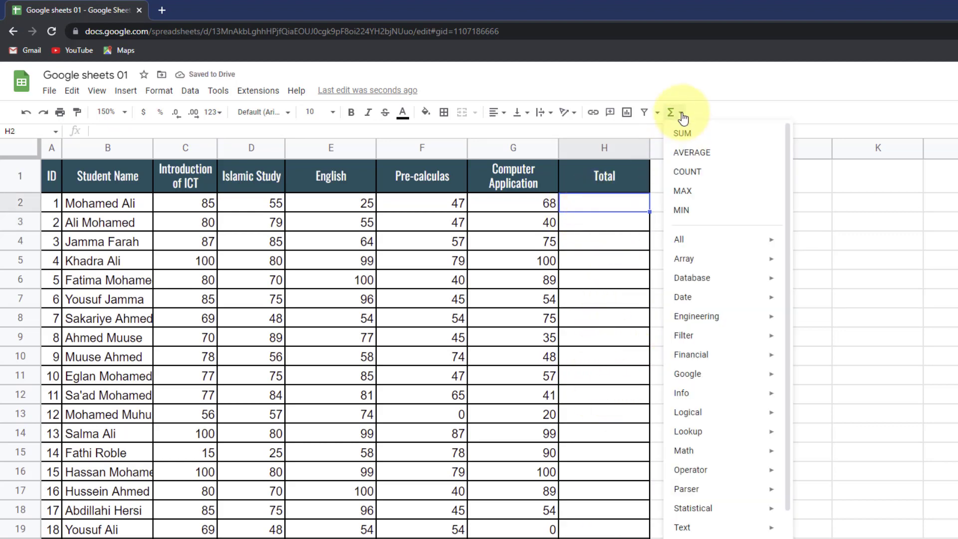
- Insert =SUM(C2:G2) in H2 from the Σ menu and fill it down to row 22
{"action": "left_click", "coordinate": [688, 133]}
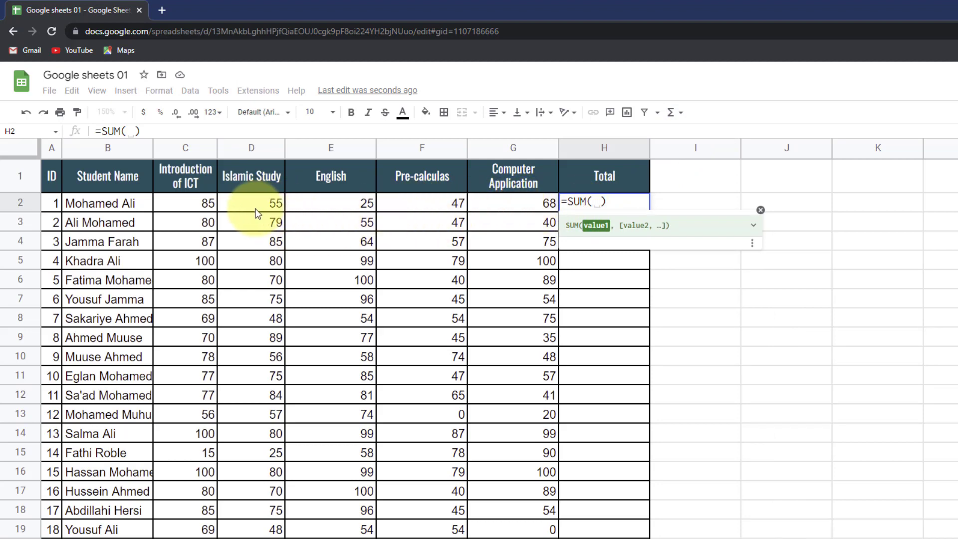
{"action": "left_click", "coordinate": [200, 202]}
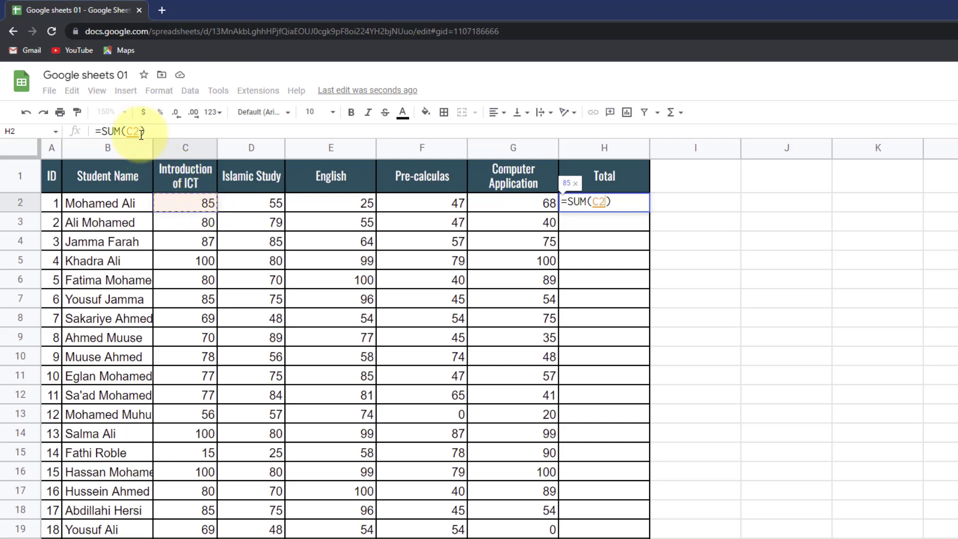
{"action": "type", "text": ":"}
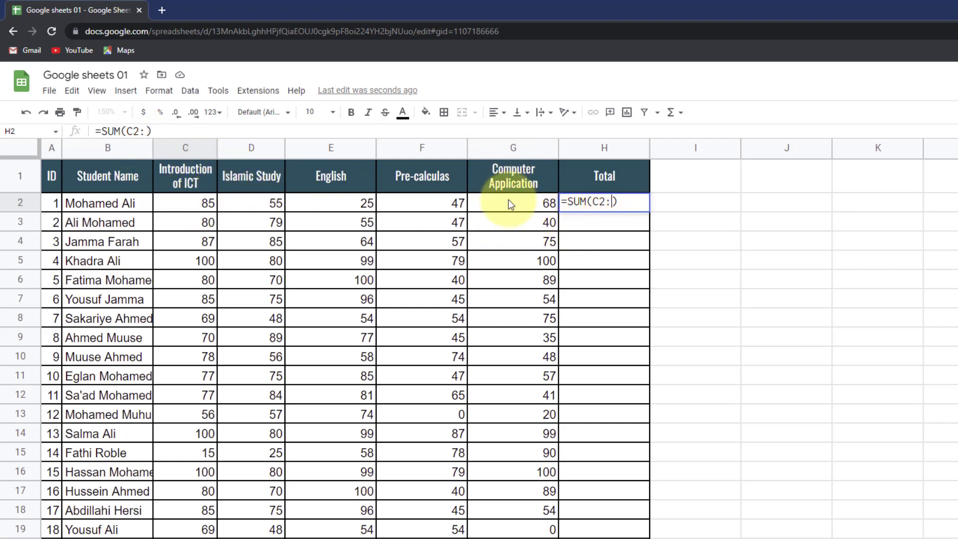
{"action": "type", "text": "G"}
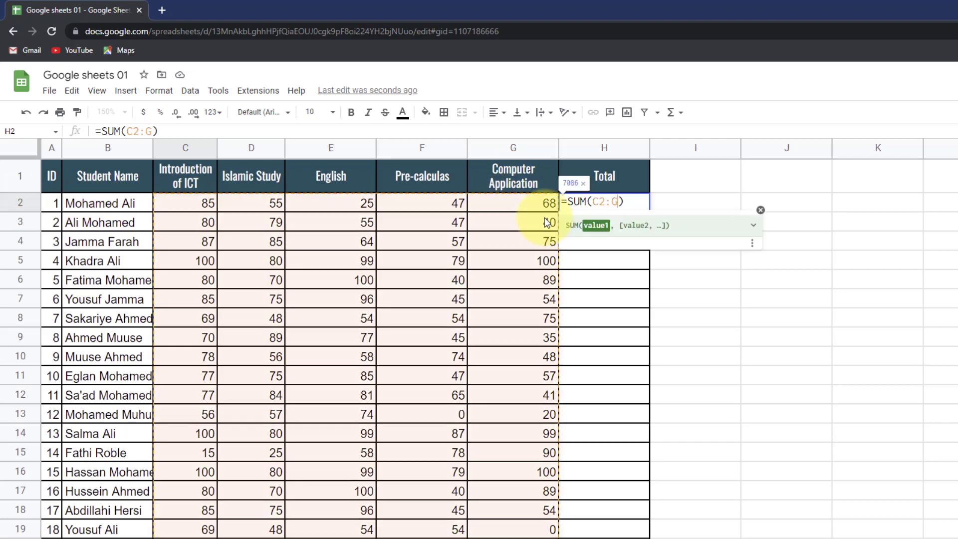
{"action": "type", "text": "2"}
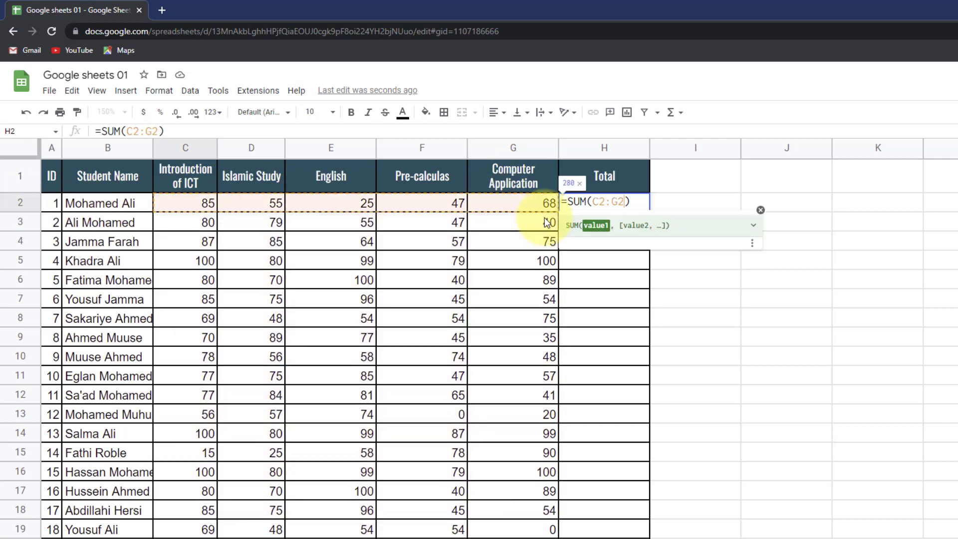
{"action": "key", "text": "Return"}
{"action": "left_click", "coordinate": [628, 205]}
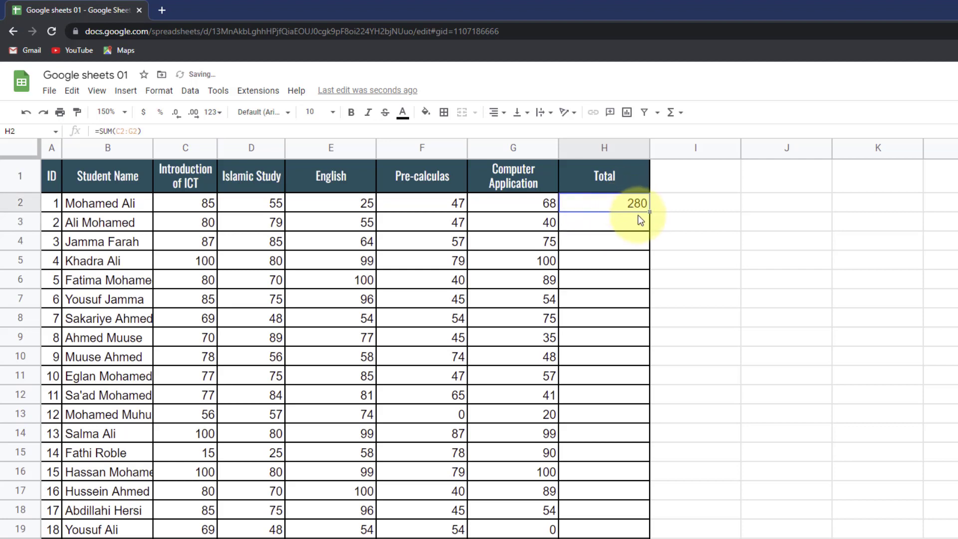
{"action": "left_click_drag", "start_coordinate": [648, 211], "coordinate": [641, 534]}
{"action": "scroll", "coordinate": [633, 304], "scroll_direction": "up", "scroll_amount": 1}
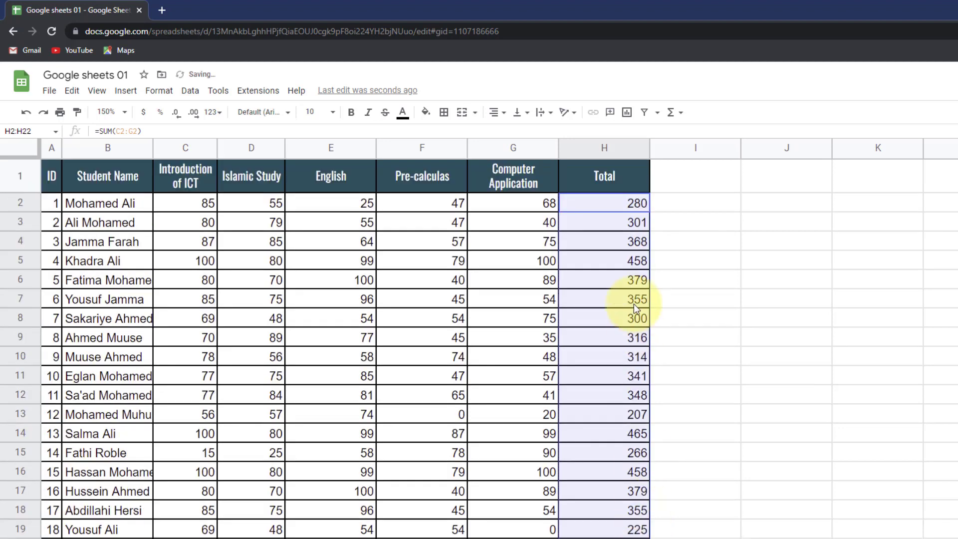
{"action": "left_click", "coordinate": [625, 221]}
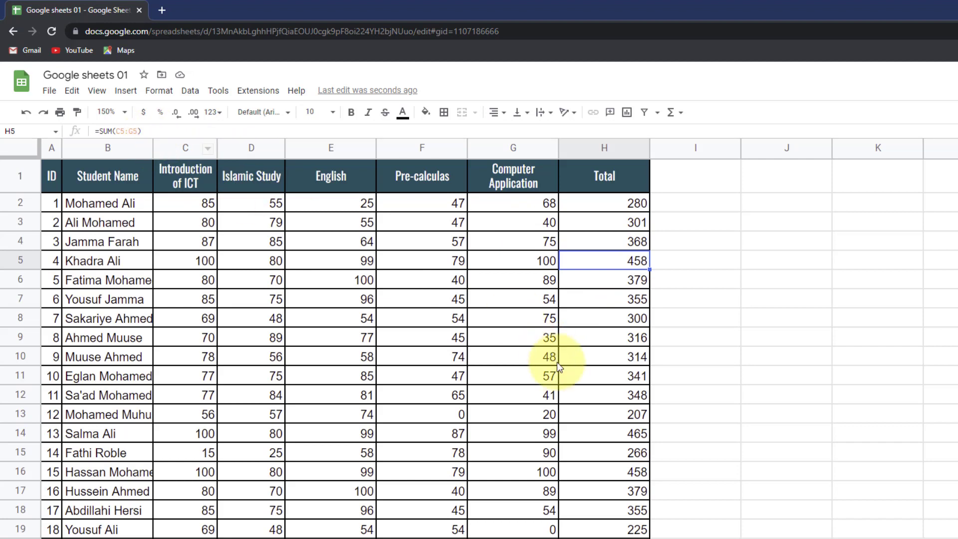
{"action": "left_click", "coordinate": [601, 382]}
{"action": "left_click_drag", "start_coordinate": [150, 131], "coordinate": [92, 131]}
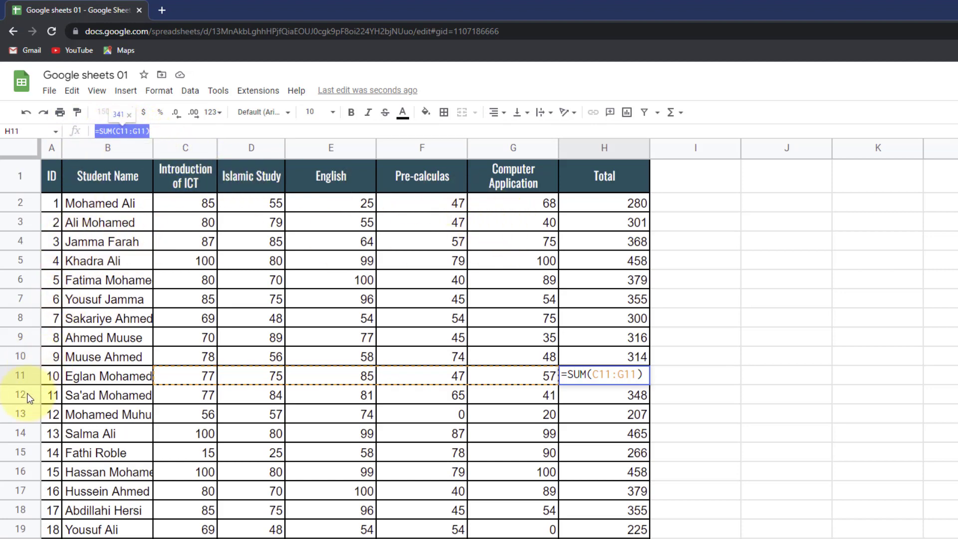
{"action": "left_click", "coordinate": [613, 209]}
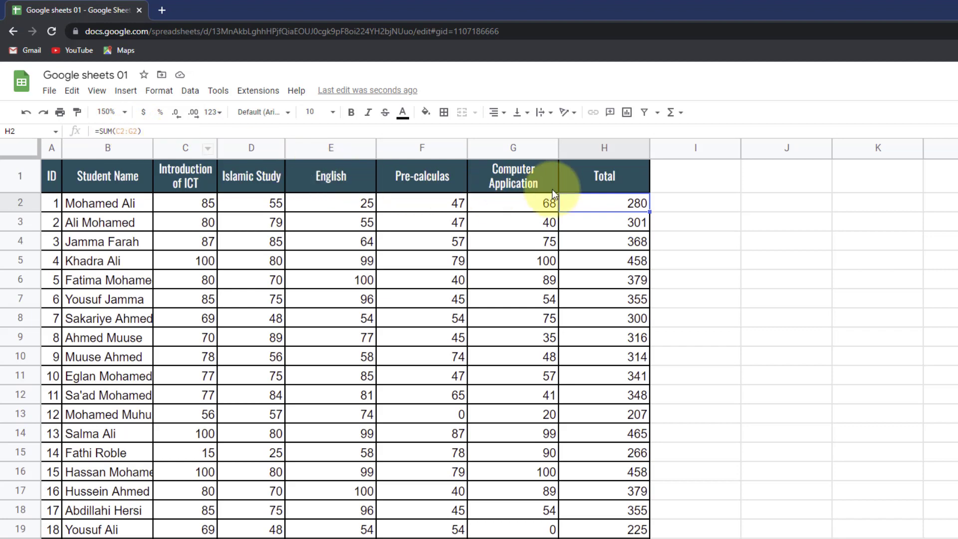
{"action": "left_click", "coordinate": [586, 219]}
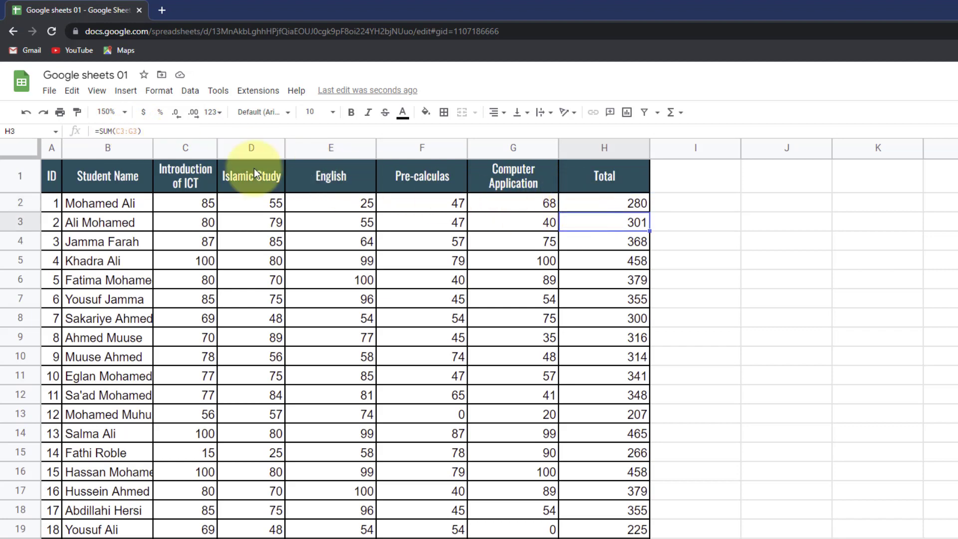
{"action": "left_click", "coordinate": [122, 133]}
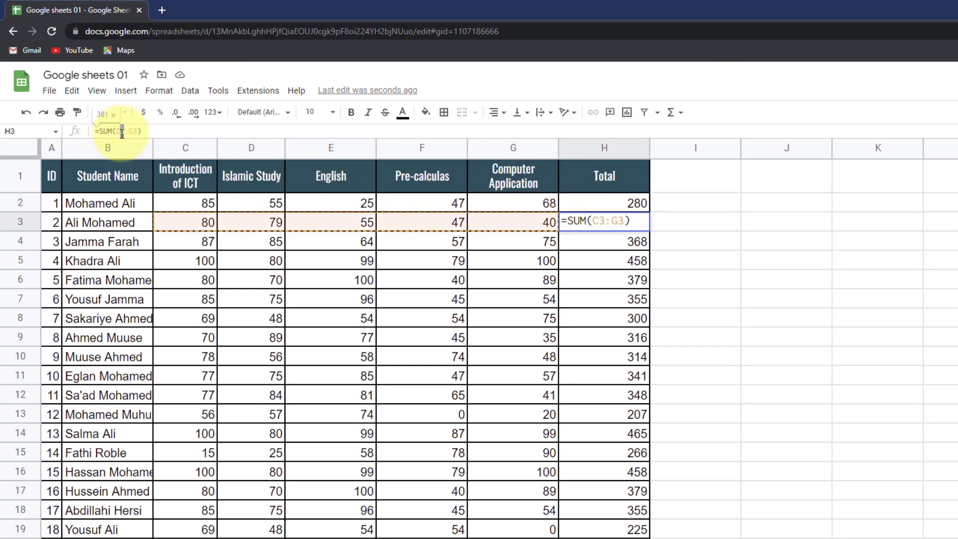
{"action": "double_click", "coordinate": [122, 131]}
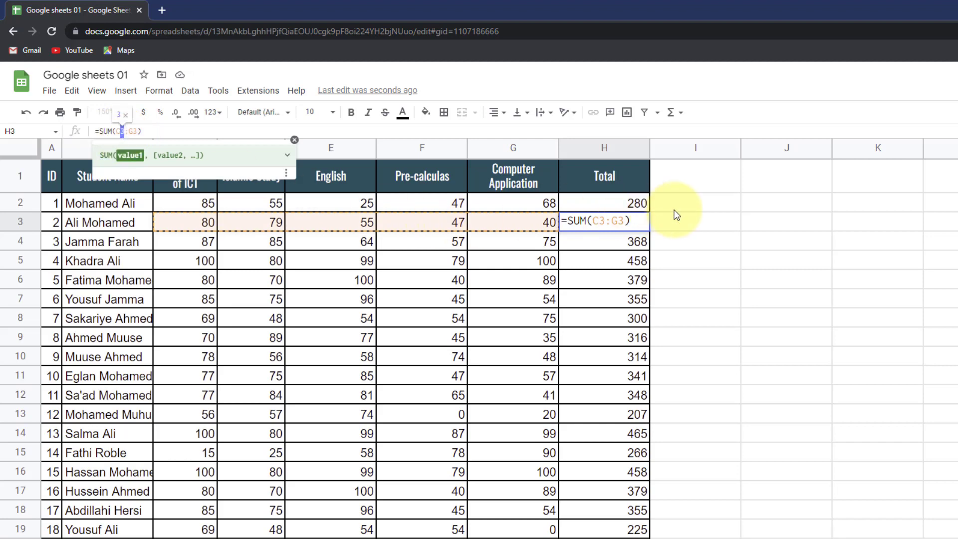
{"action": "left_click", "coordinate": [777, 225]}
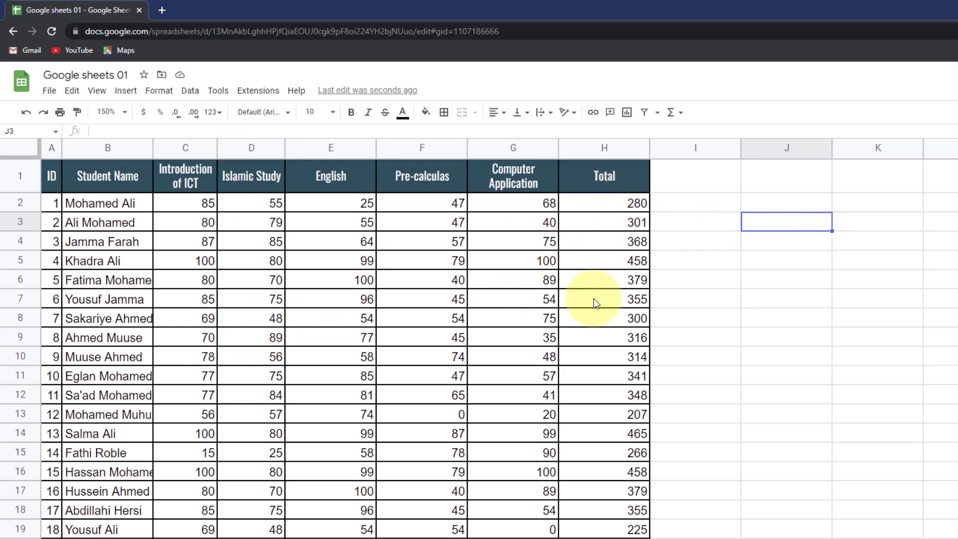
{"action": "left_click", "coordinate": [666, 189]}
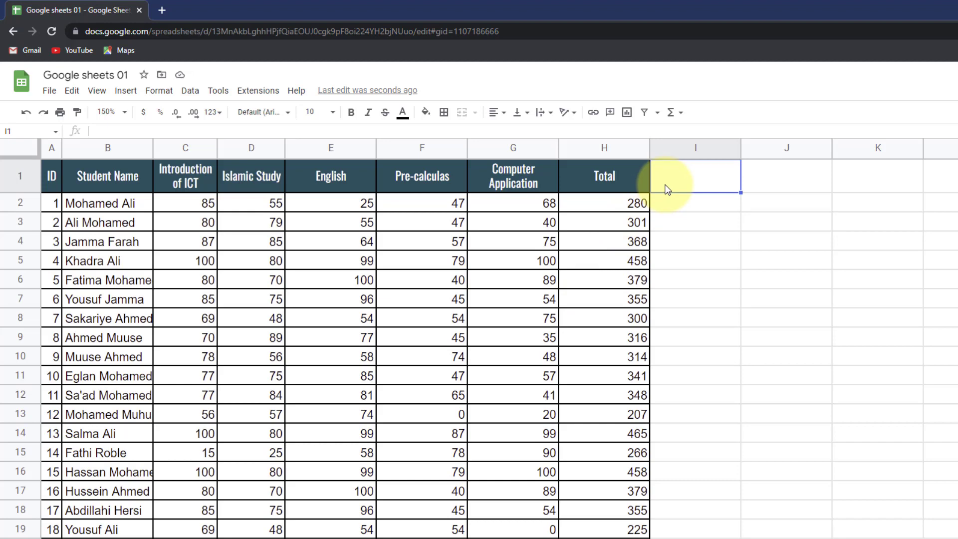
{"action": "type", "text": "Averag"}
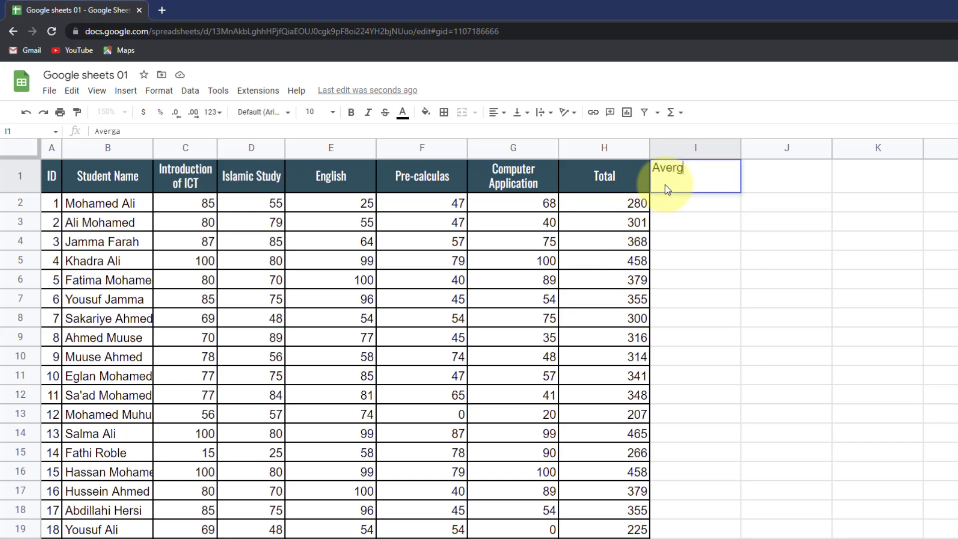
{"action": "type", "text": "e"}
{"action": "key", "text": "Return"}
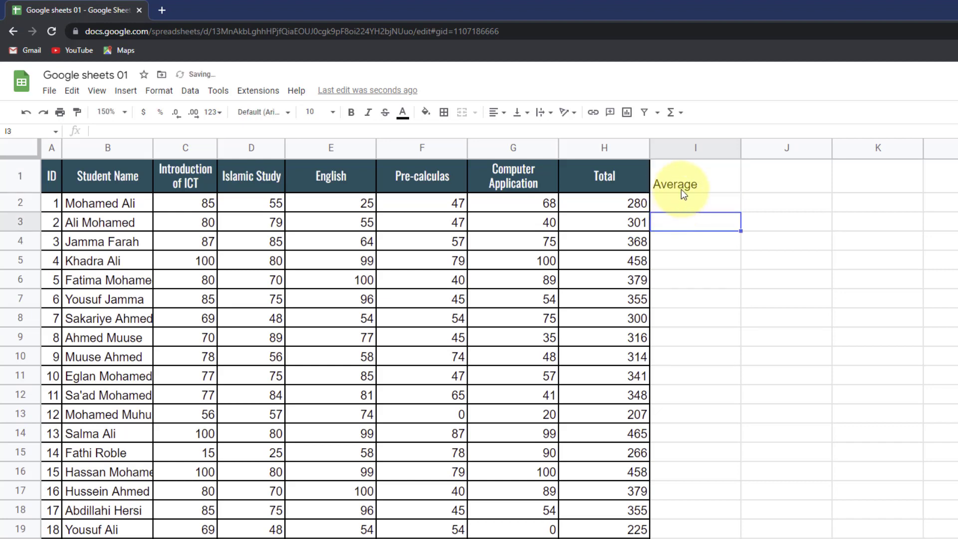
{"action": "left_click", "coordinate": [681, 189]}
{"action": "left_click", "coordinate": [630, 177]}
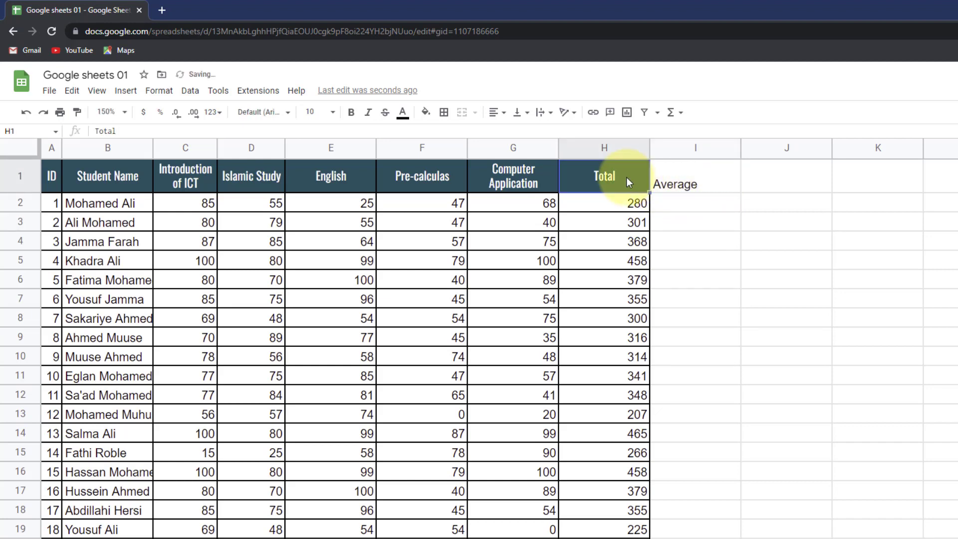
{"action": "left_click", "coordinate": [76, 112]}
{"action": "left_click", "coordinate": [688, 180]}
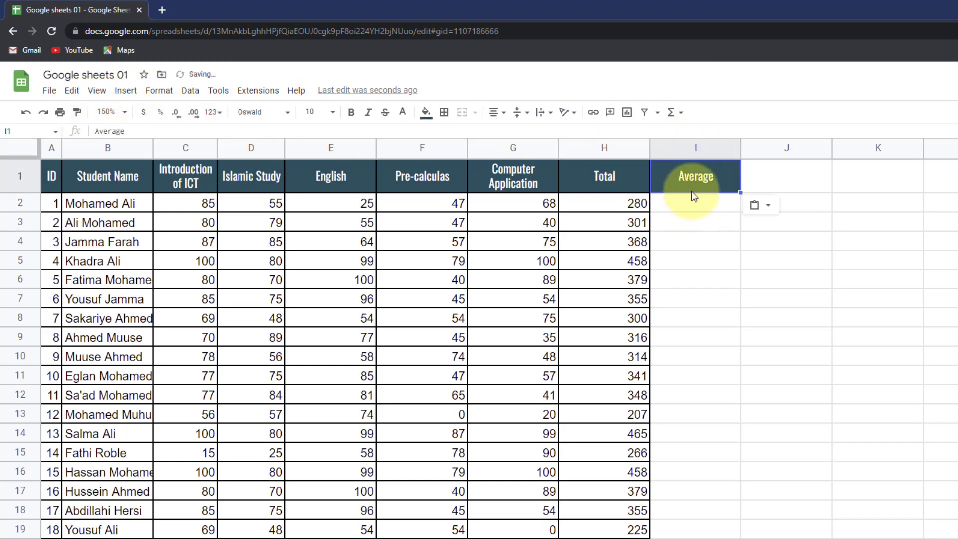
{"action": "left_click", "coordinate": [692, 201]}
{"action": "left_click", "coordinate": [731, 188]}
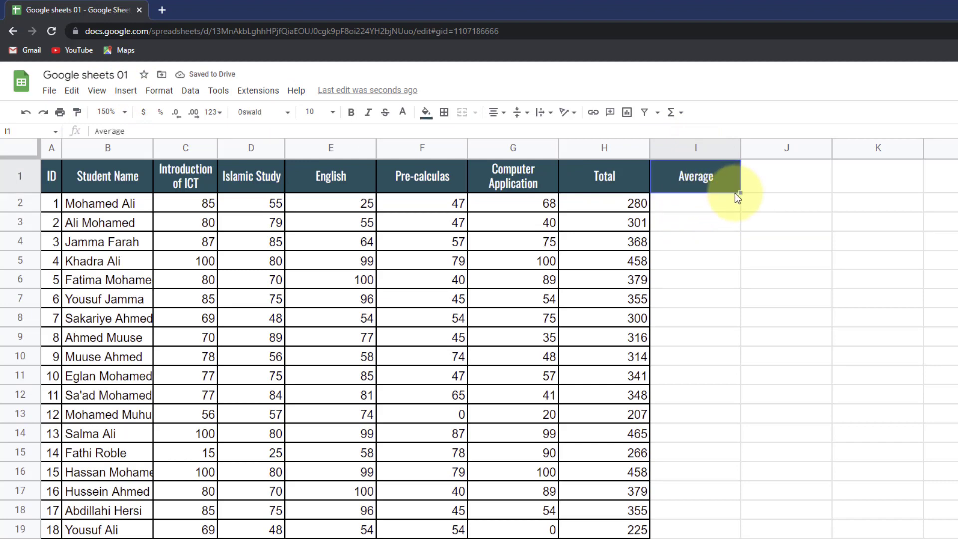
{"action": "left_click", "coordinate": [684, 206]}
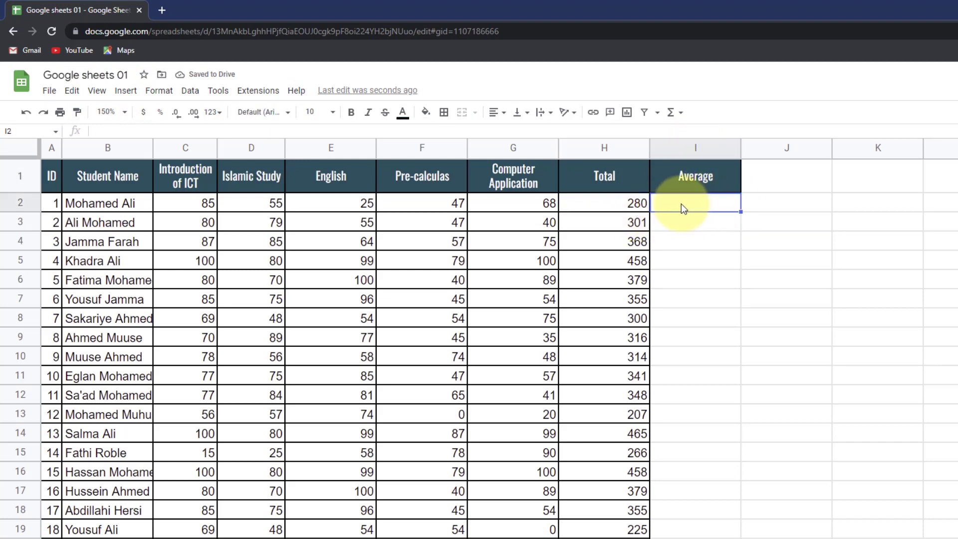
{"action": "type", "text": "="}
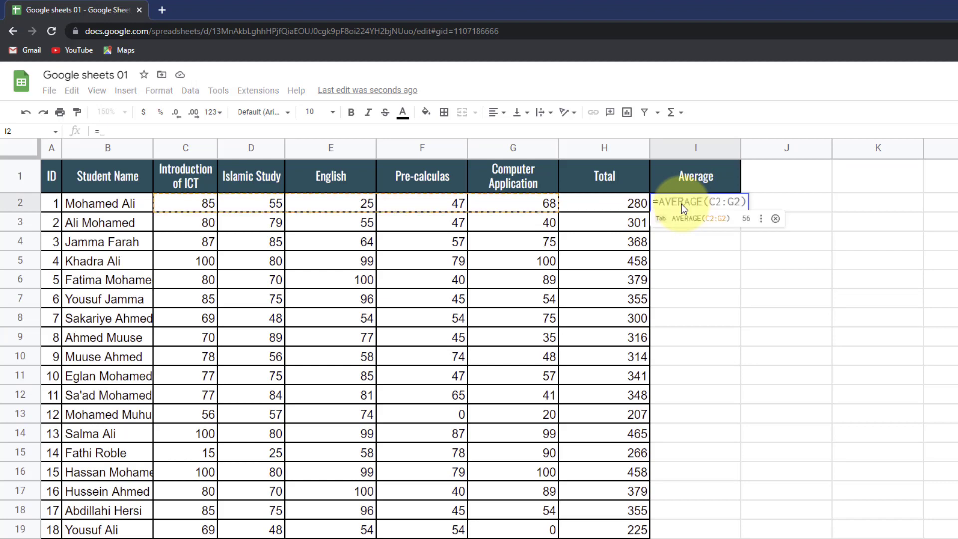
{"action": "type", "text": "aver"}
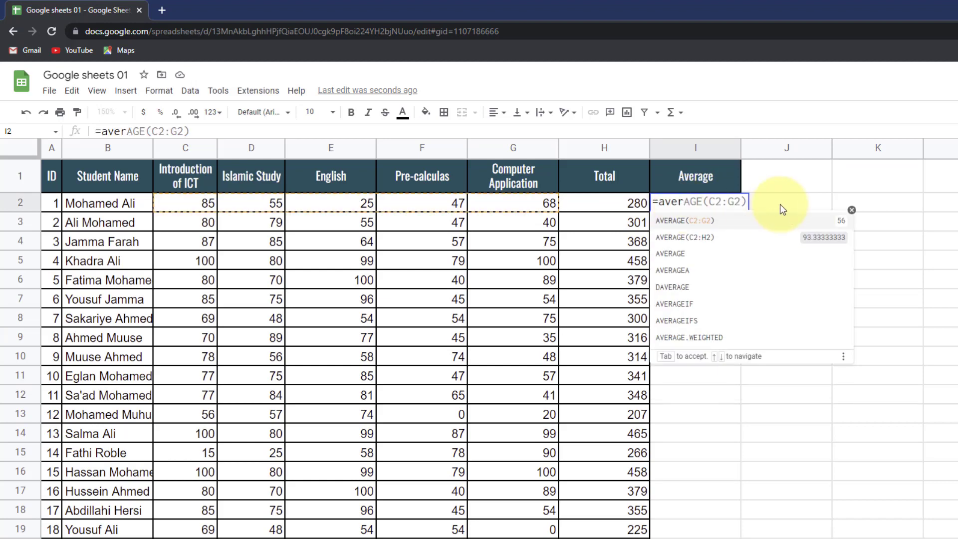
{"action": "key", "text": "BackSpace"}
{"action": "key", "text": "BackSpace"}
{"action": "key", "text": "BackSpace"}
{"action": "key", "text": "BackSpace"}
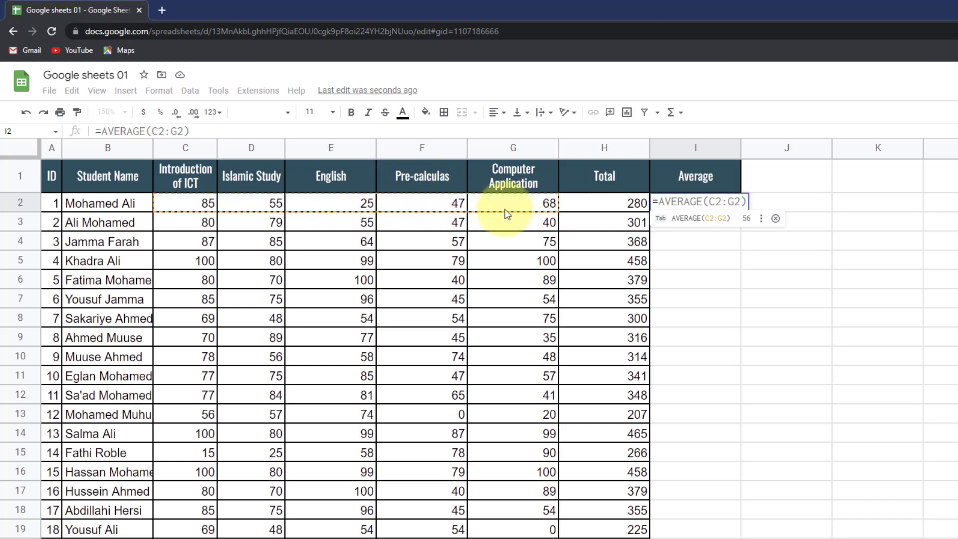
{"action": "left_click_drag", "start_coordinate": [201, 201], "coordinate": [518, 205]}
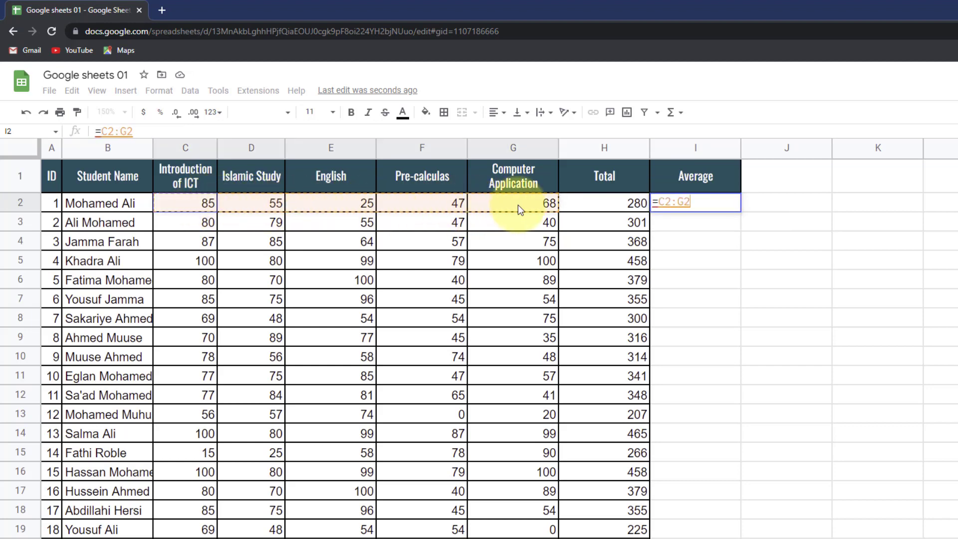
{"action": "left_click", "coordinate": [661, 200]}
{"action": "type", "text": "sum(C2:G2"}
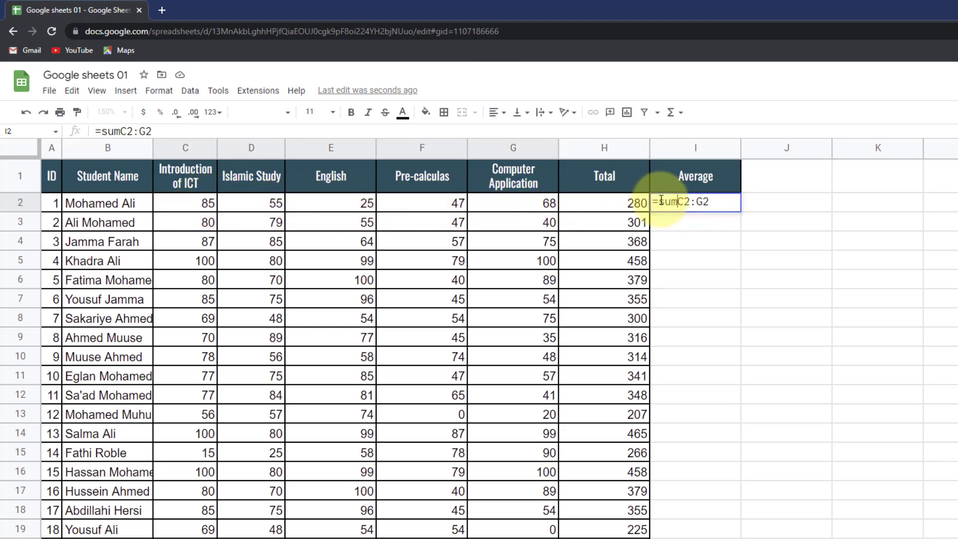
{"action": "type", "text": ")"}
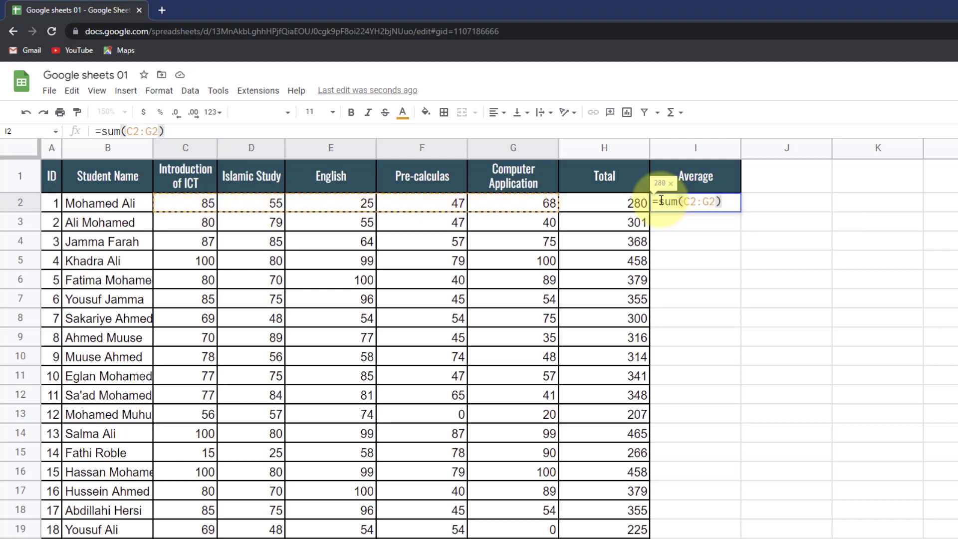
{"action": "type", "text": "/"}
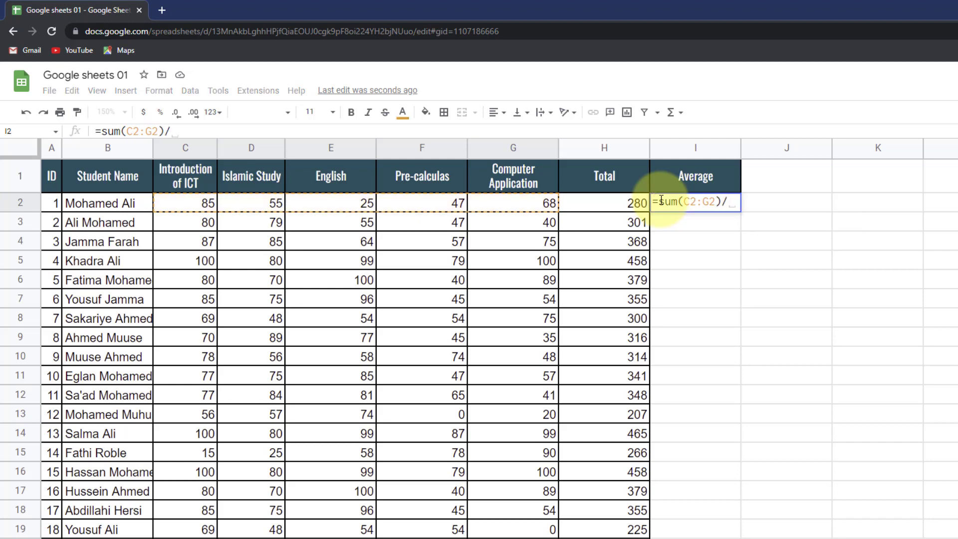
{"action": "type", "text": "coun"}
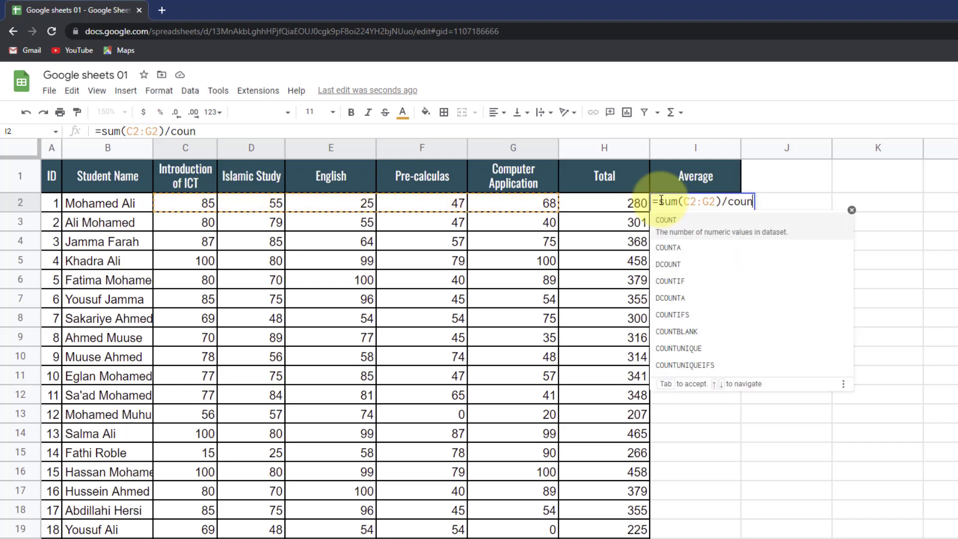
{"action": "key", "text": "Tab"}
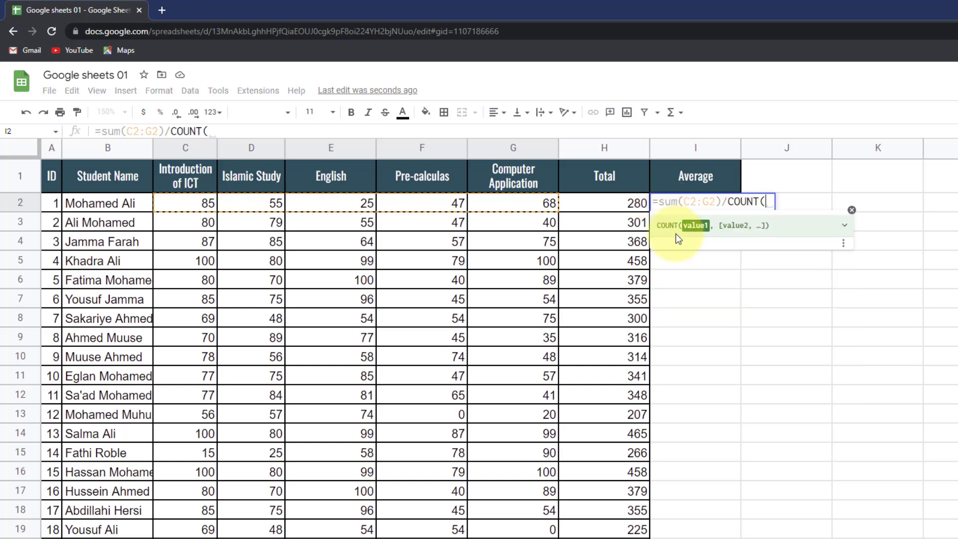
{"action": "left_click_drag", "start_coordinate": [214, 203], "coordinate": [552, 202]}
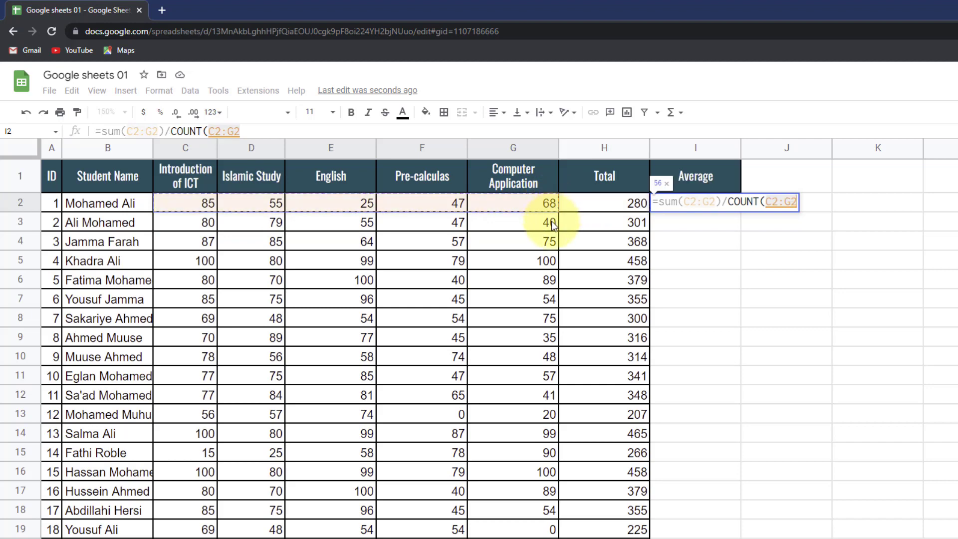
{"action": "type", "text": ")"}
{"action": "key", "text": "Return"}
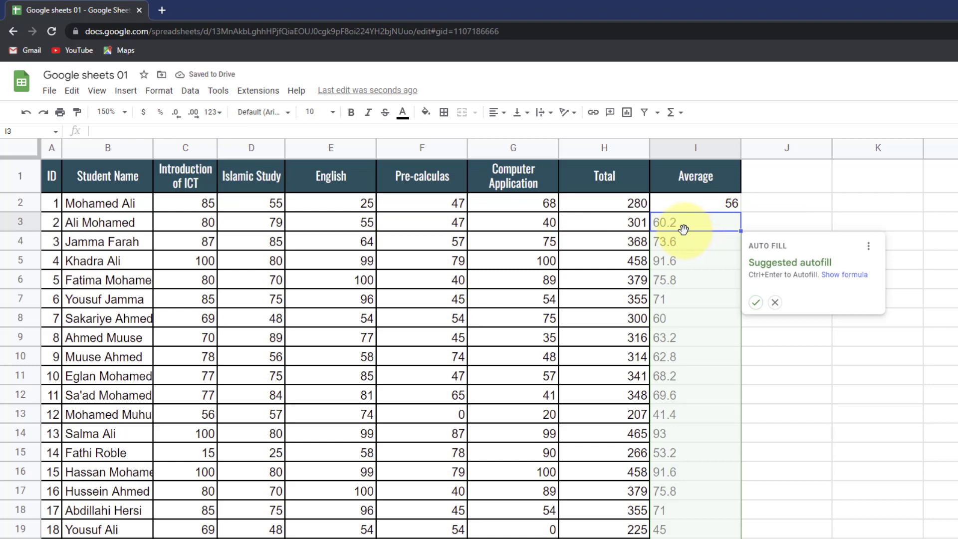
{"action": "left_click", "coordinate": [755, 303]}
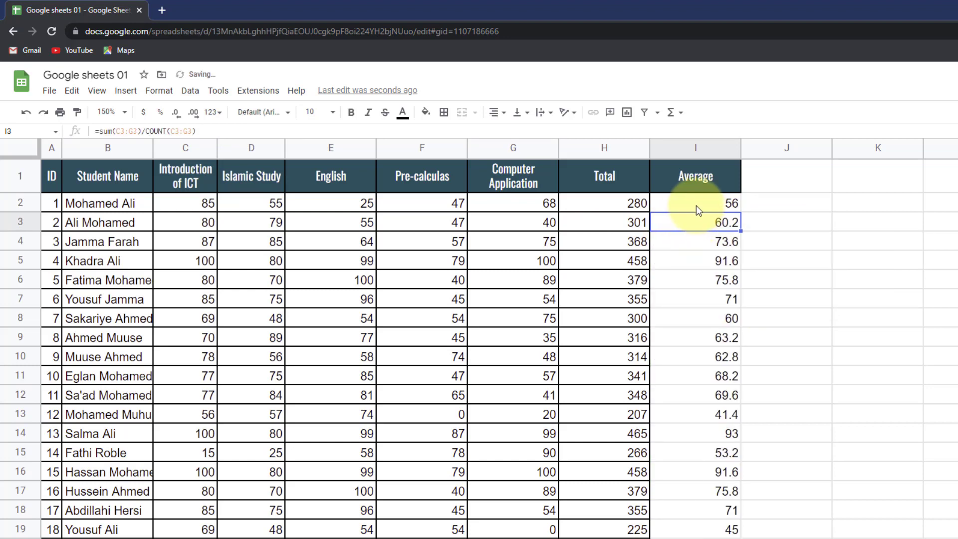
{"action": "left_click", "coordinate": [696, 205]}
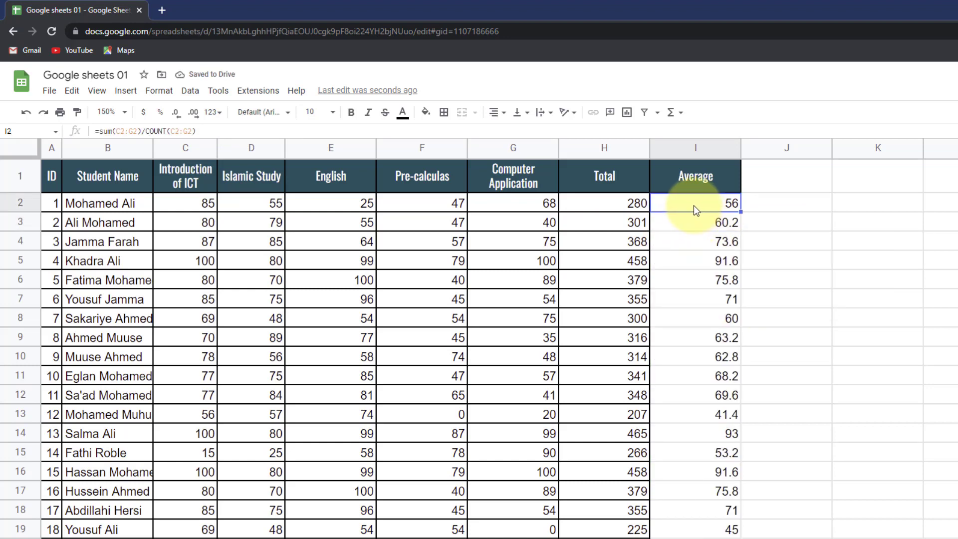
{"action": "key", "text": "Delete"}
{"action": "left_click_drag", "start_coordinate": [687, 224], "coordinate": [693, 433]}
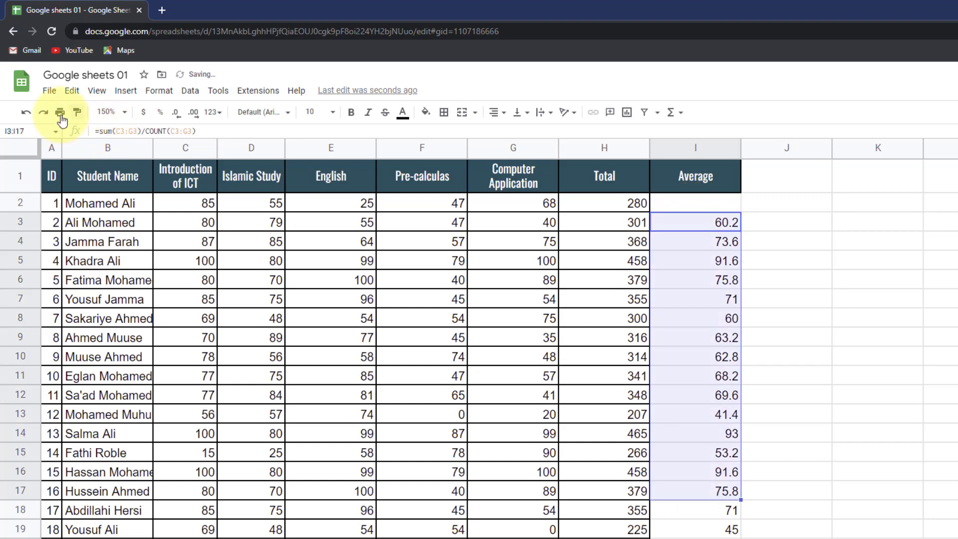
{"action": "left_click", "coordinate": [26, 112]}
{"action": "left_click", "coordinate": [26, 112]}
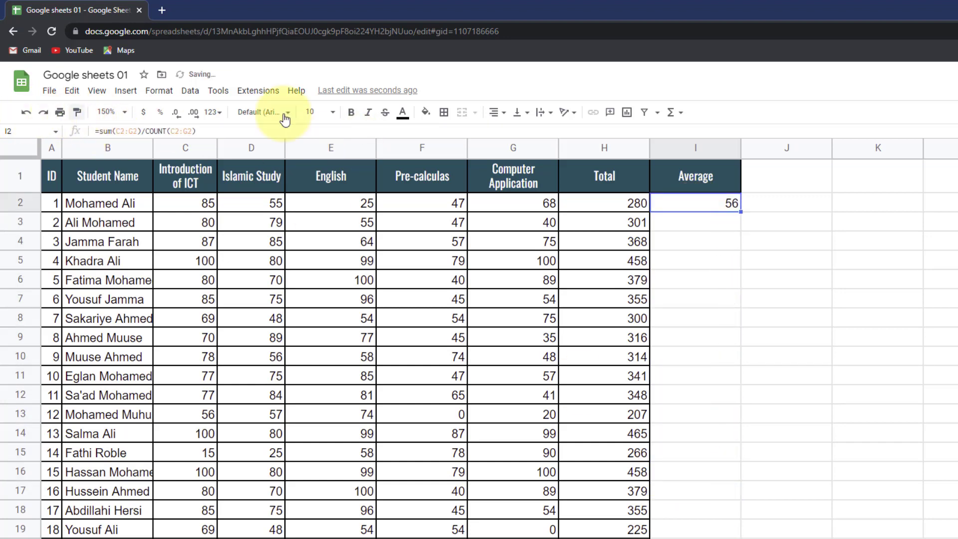
{"action": "key", "text": "Delete"}
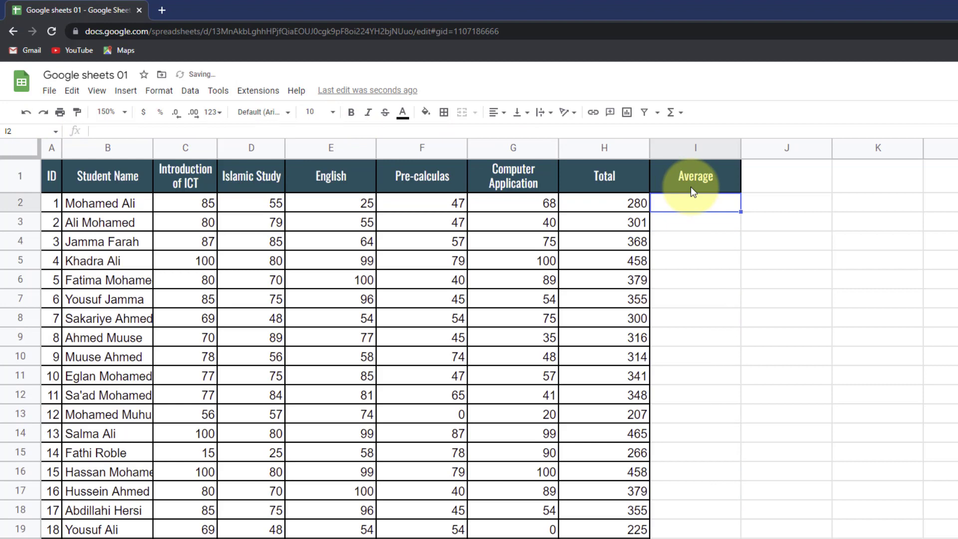
{"action": "type", "text": "=AVERAGE(C2:G2)"}
- Attempt the AVERAGE formula in I2 several times, clearing a #REF! error
{"action": "key", "text": "Return"}
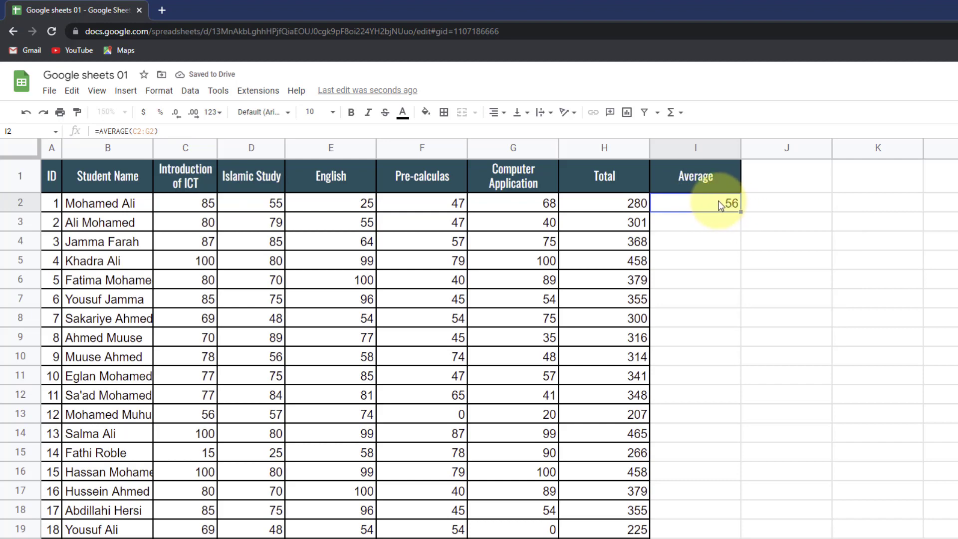
{"action": "key", "text": "Delete"}
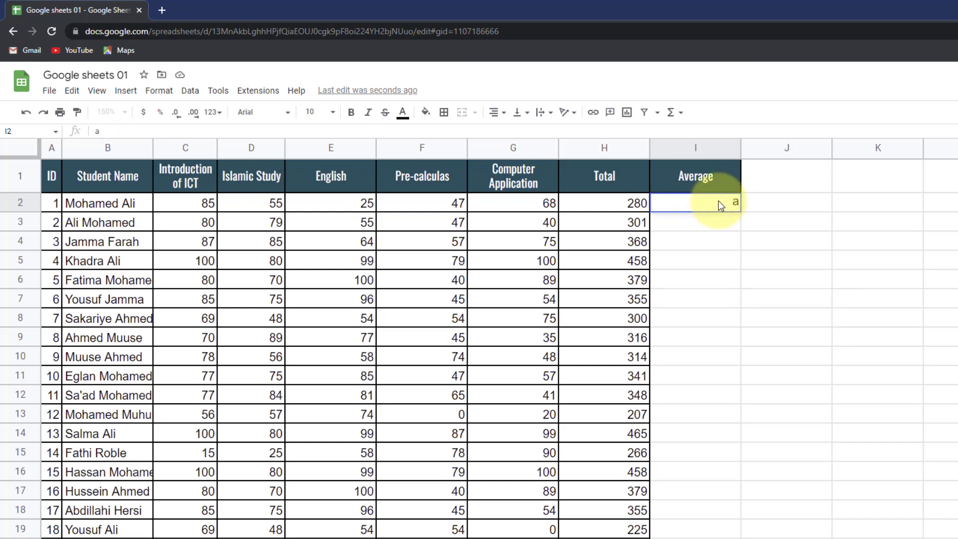
{"action": "type", "text": "=aver"}
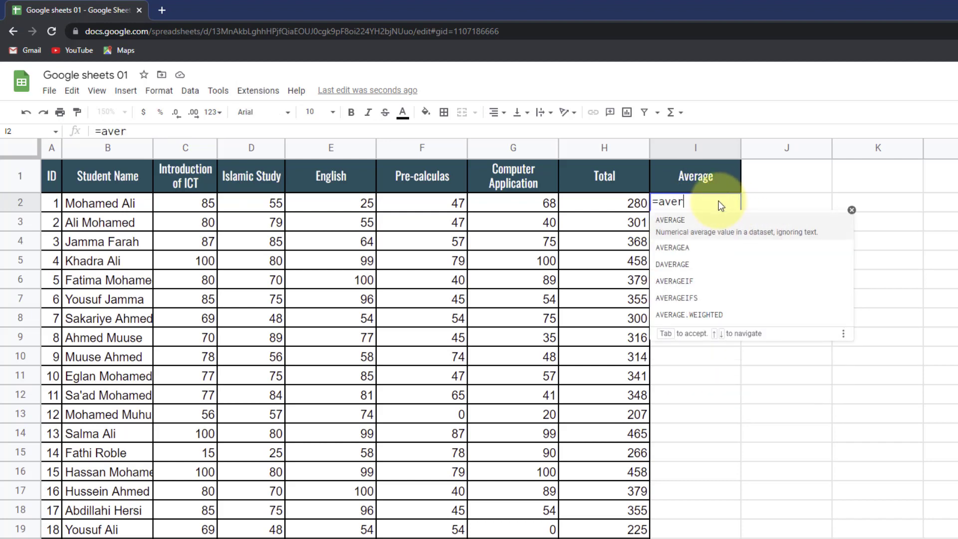
{"action": "key", "text": "Tab"}
{"action": "type", "text": "C2:G2)"}
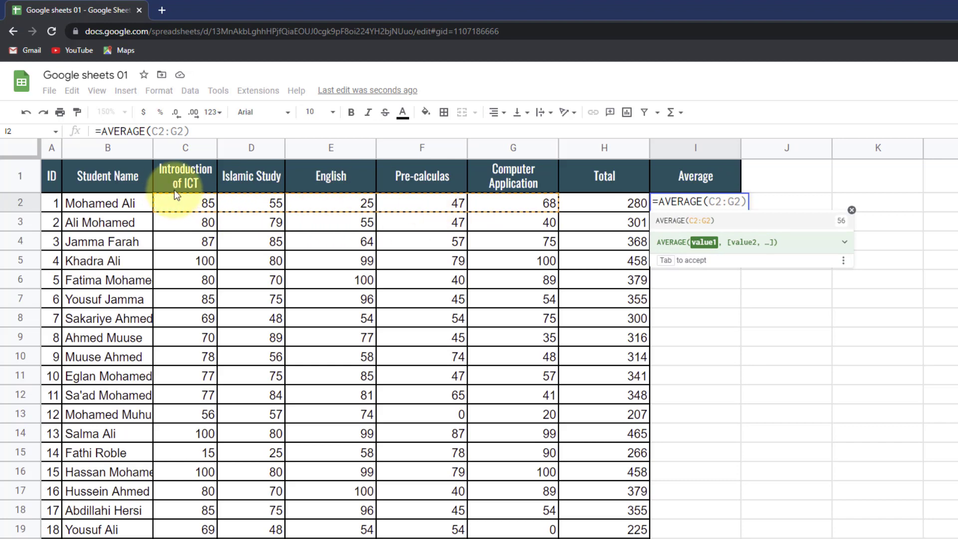
{"action": "left_click", "coordinate": [188, 202], "text": "shift"}
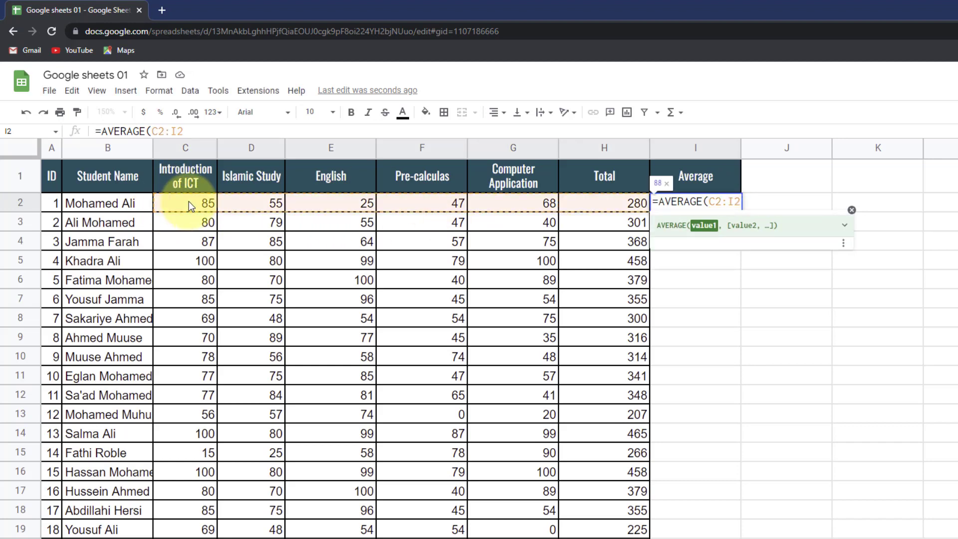
{"action": "key", "text": "Return"}
{"action": "left_click", "coordinate": [192, 205]}
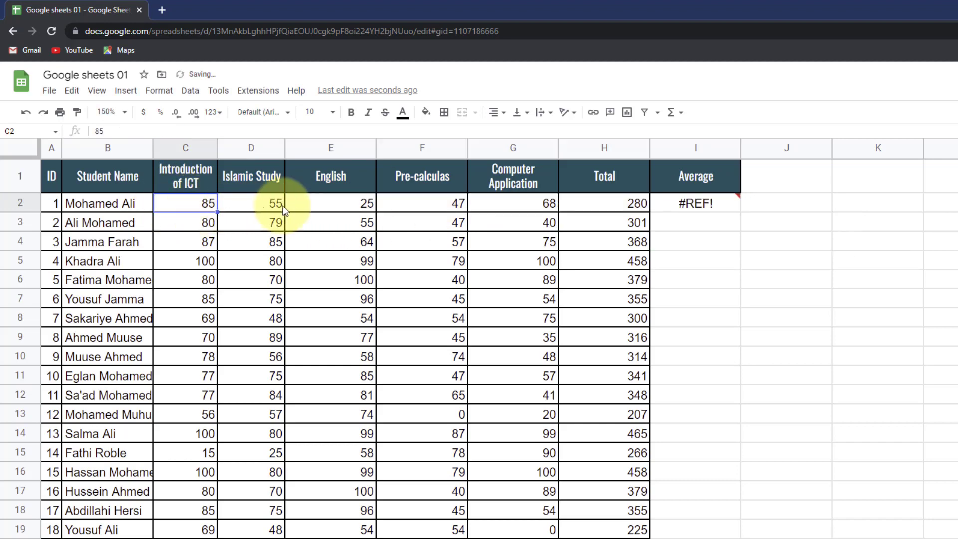
{"action": "left_click", "coordinate": [693, 203]}
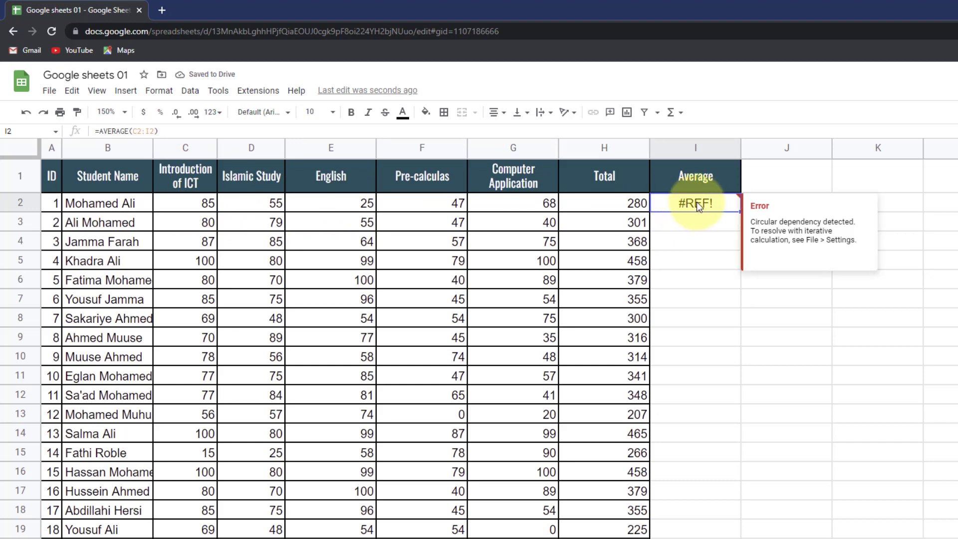
{"action": "key", "text": "Delete"}
{"action": "type", "text": "=av"}
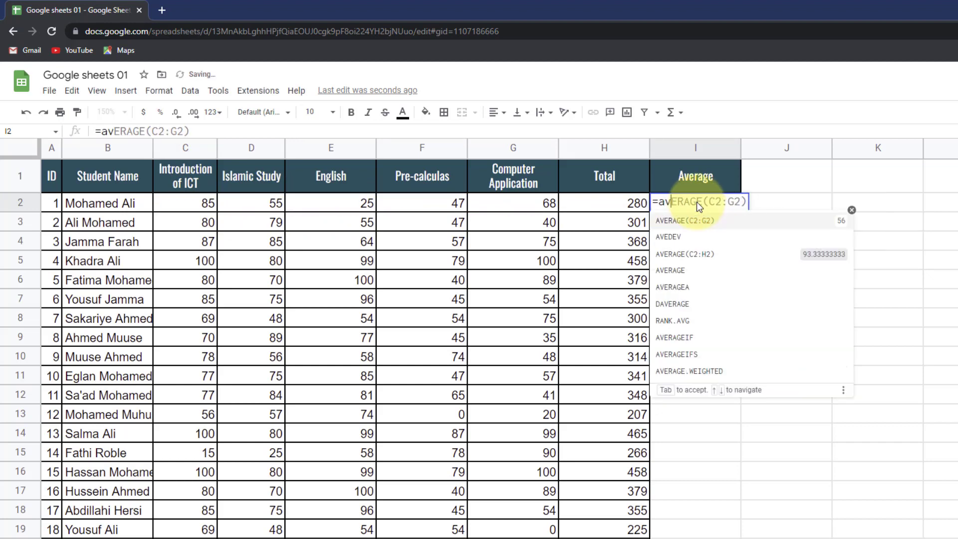
{"action": "type", "text": "era"}
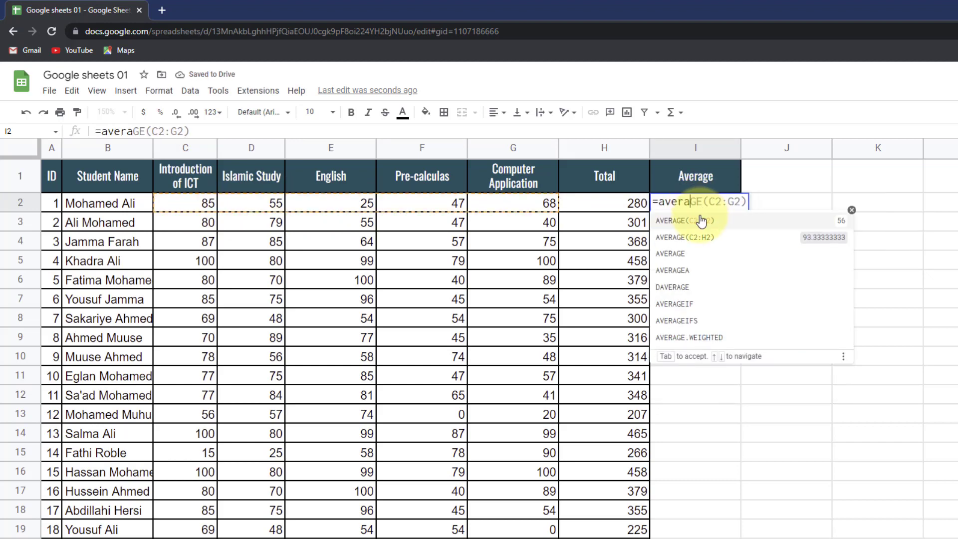
{"action": "left_click", "coordinate": [701, 220]}
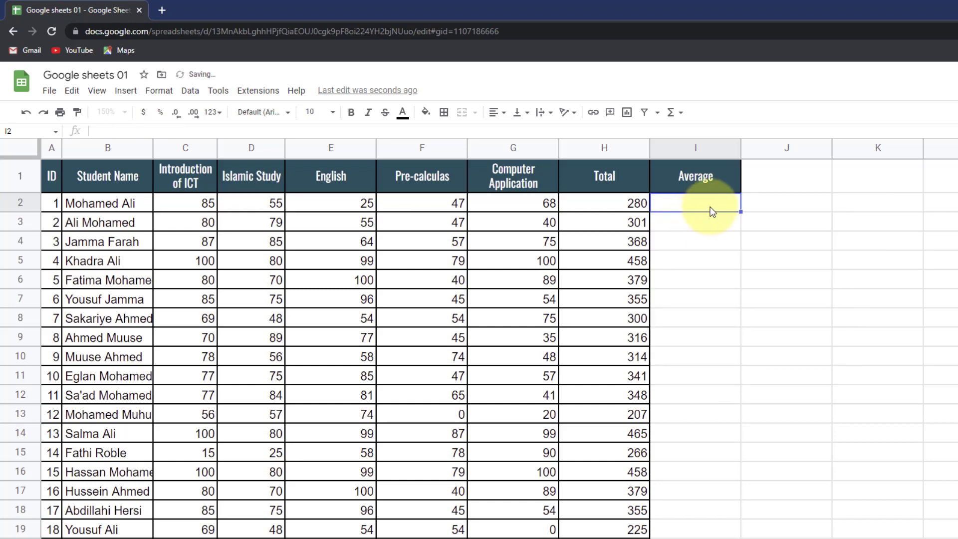
- Enter =AVERAGE(C2:G2) in I2, giving 56, and autofill averages for all students
{"action": "type", "text": "=average("}
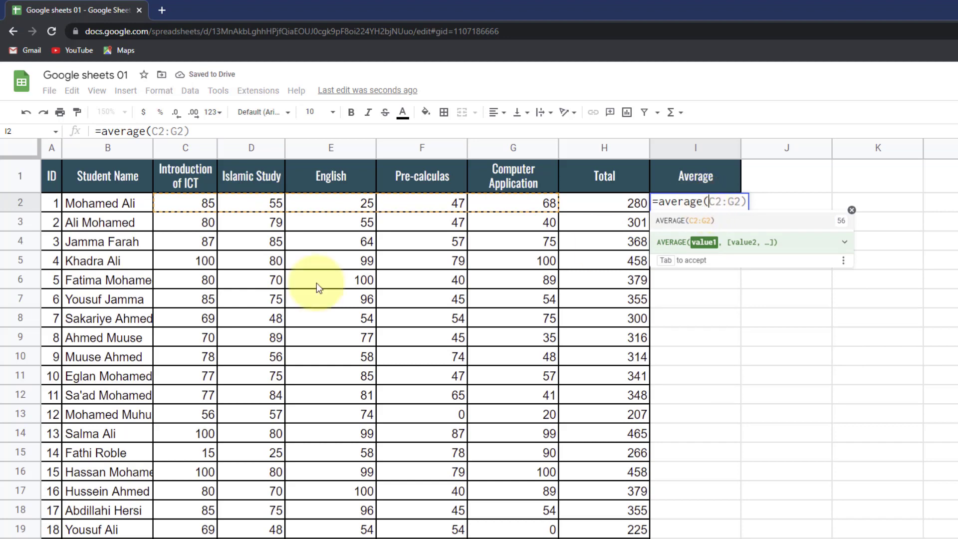
{"action": "left_click", "coordinate": [185, 203]}
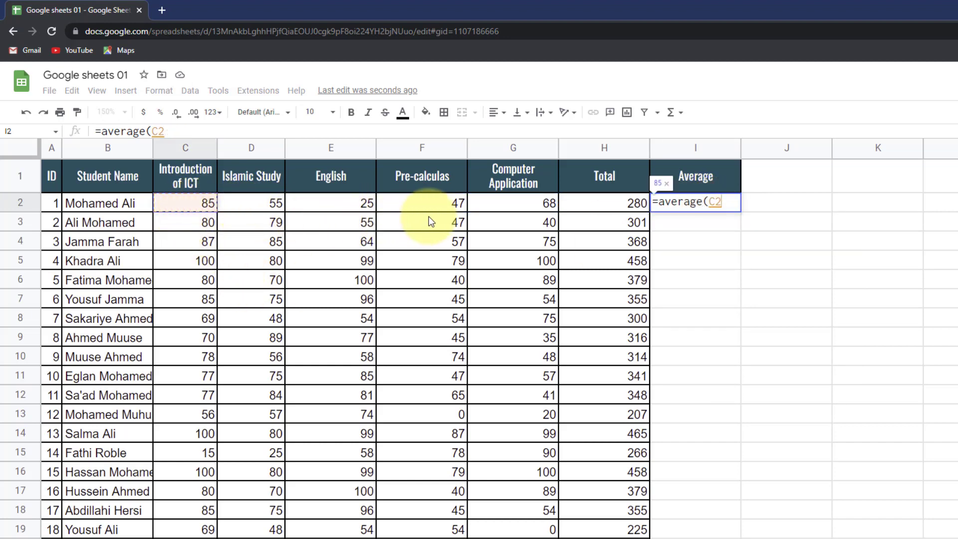
{"action": "left_click", "coordinate": [511, 207], "text": "shift"}
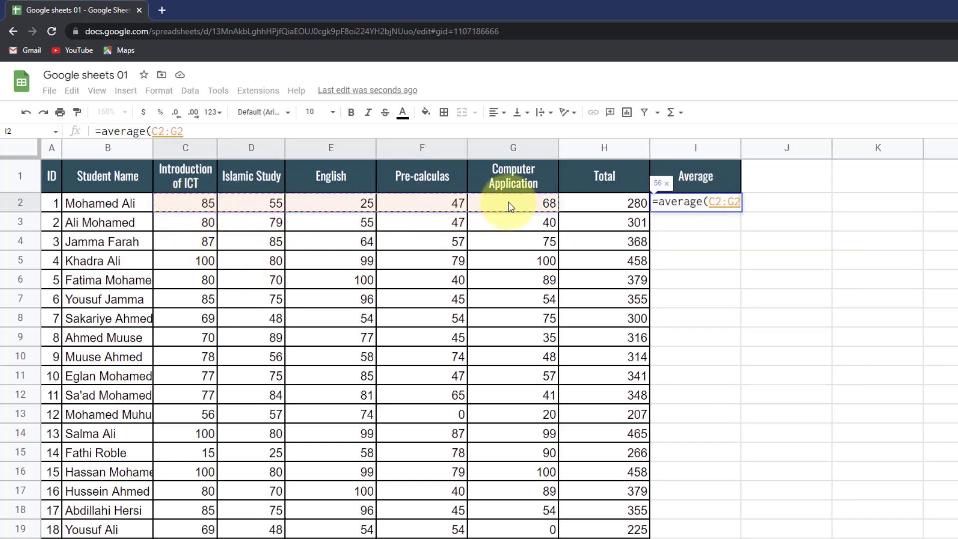
{"action": "type", "text": ")"}
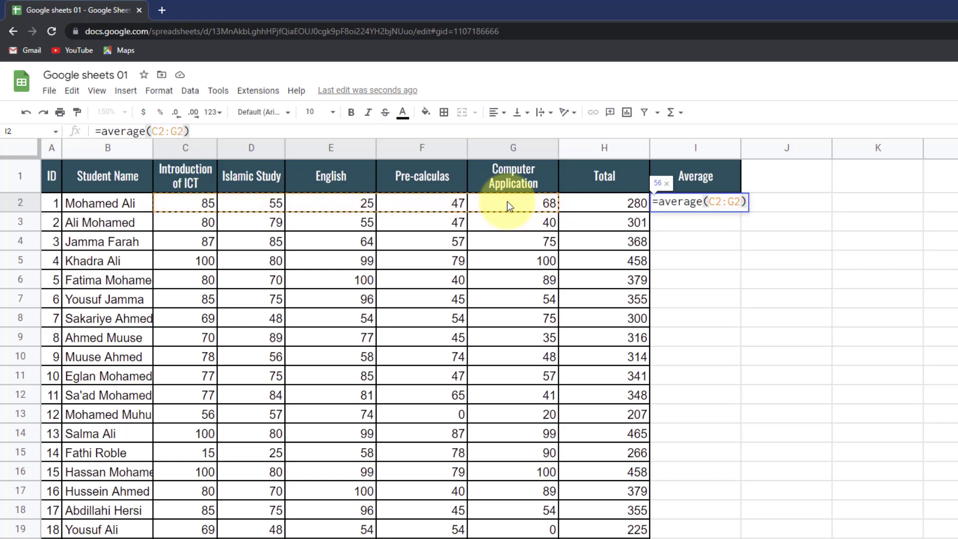
{"action": "key", "text": "Return"}
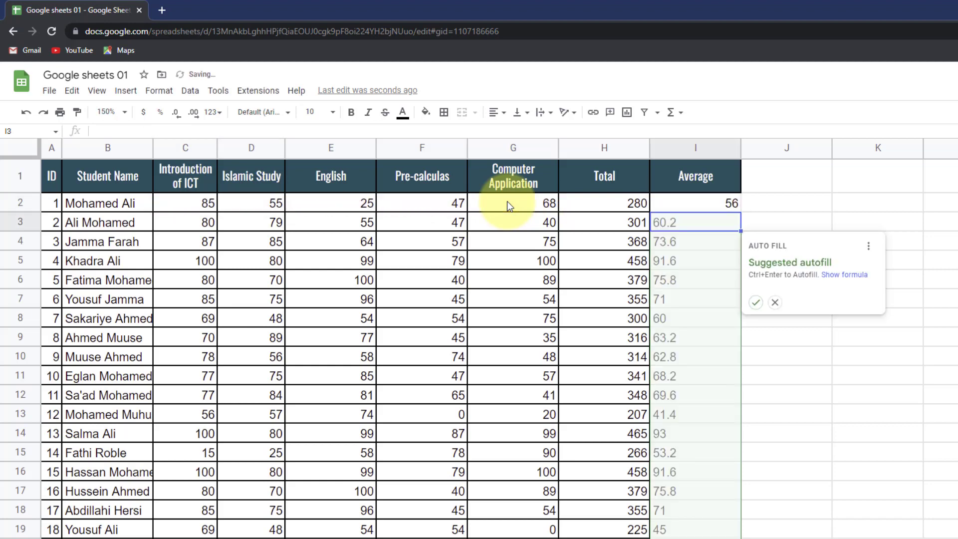
{"action": "left_click", "coordinate": [756, 303]}
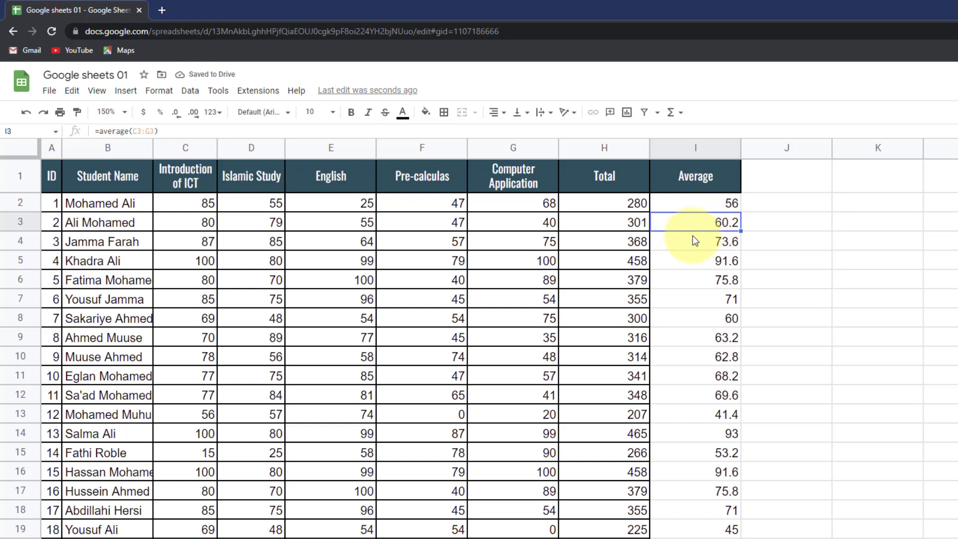
{"action": "left_click", "coordinate": [767, 183]}
- Head column J 'Max' and fill it with =MAX(C2:G2) for every student
{"action": "type", "text": "Max"}
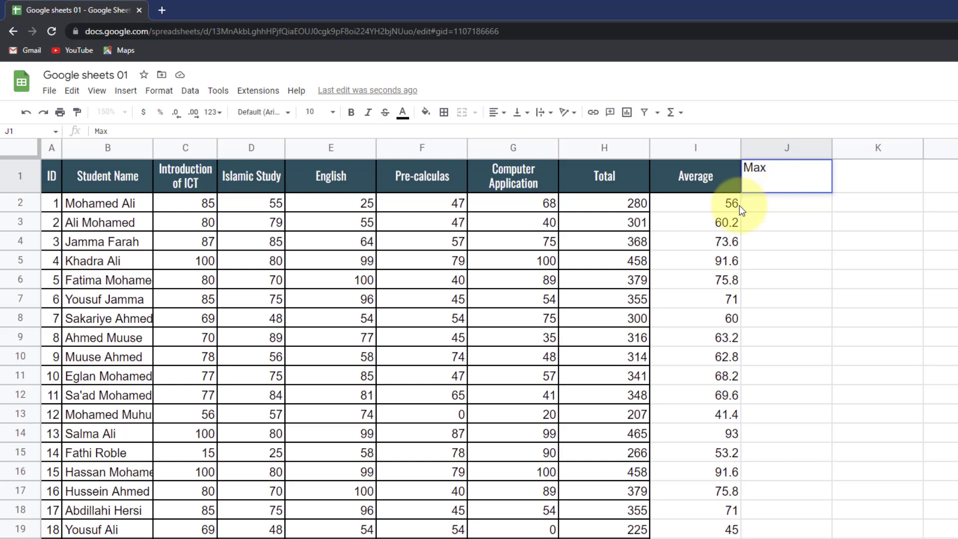
{"action": "left_click", "coordinate": [753, 201]}
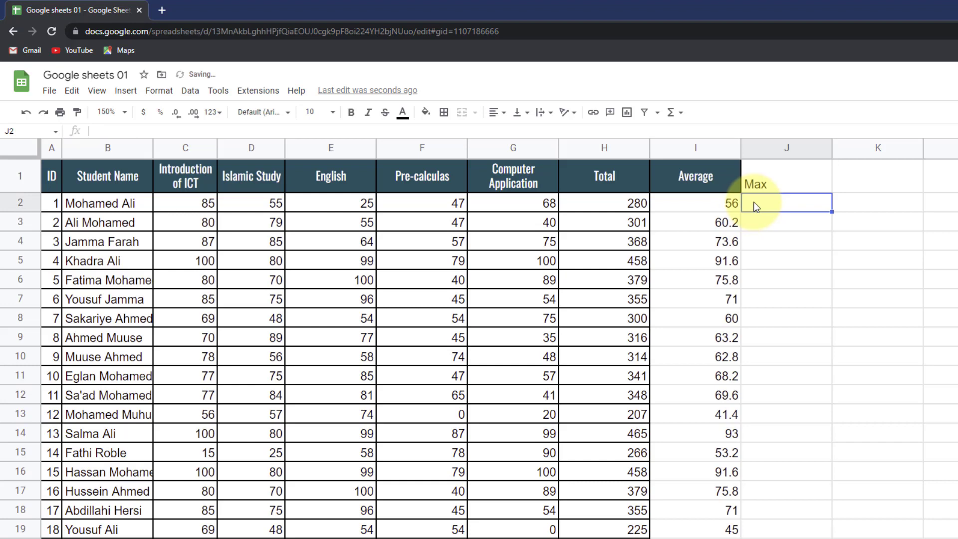
{"action": "type", "text": "="}
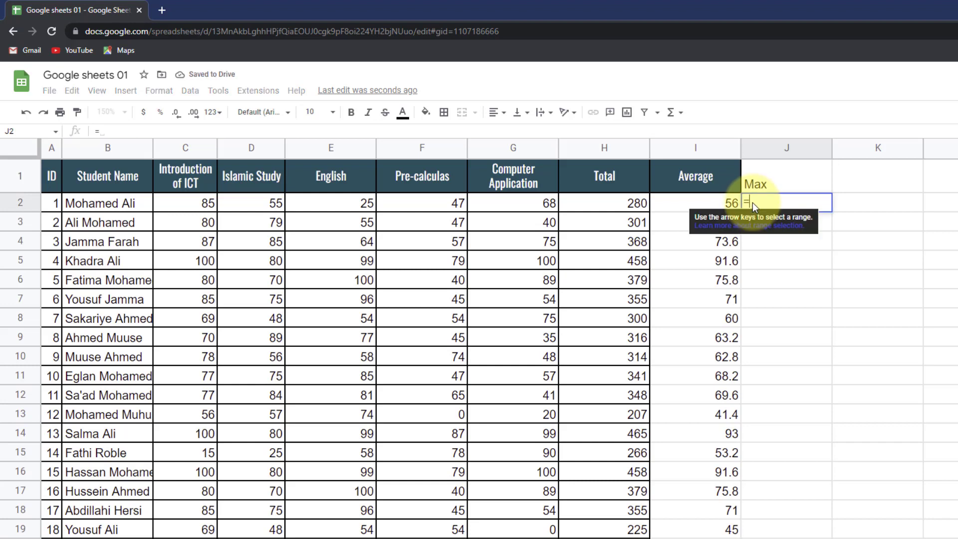
{"action": "type", "text": "max("}
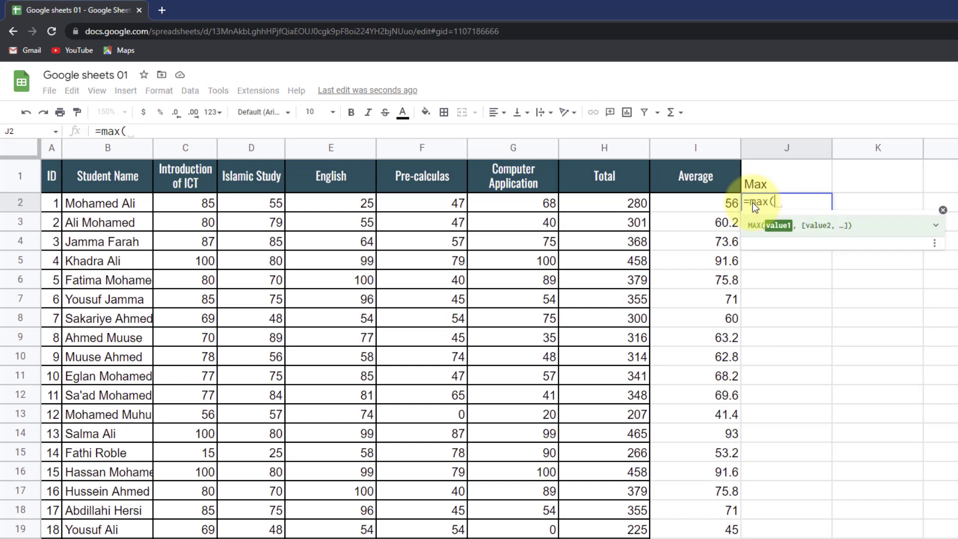
{"action": "left_click", "coordinate": [202, 204]}
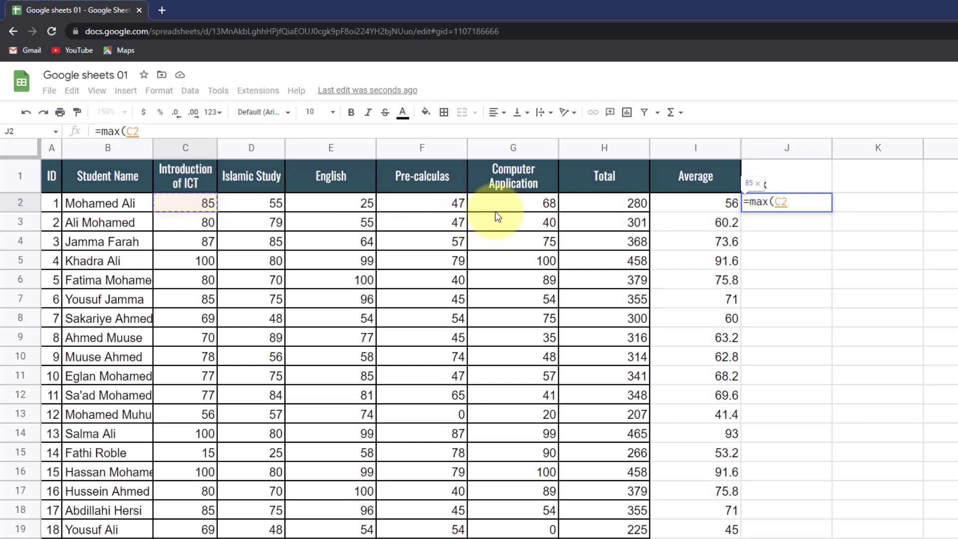
{"action": "left_click", "coordinate": [531, 202], "text": "shift"}
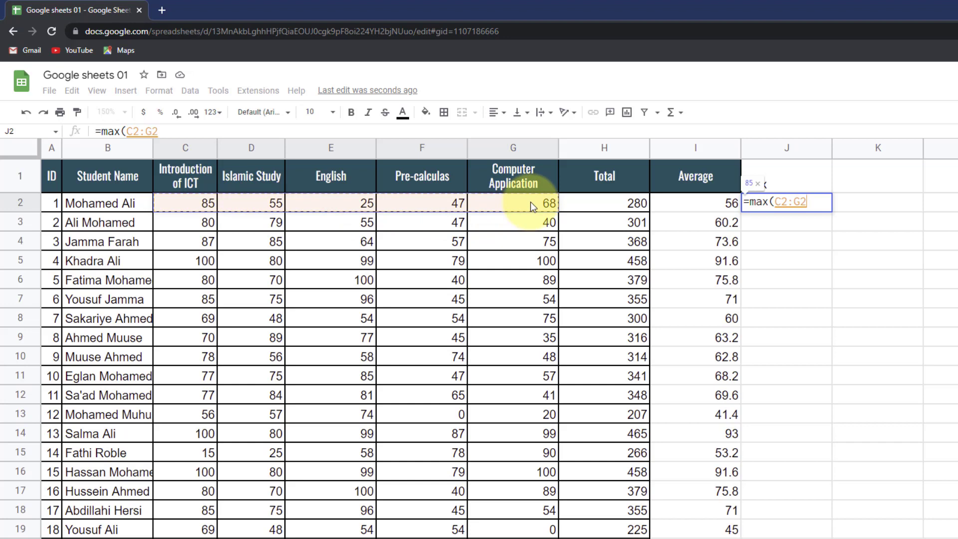
{"action": "key", "text": "Return"}
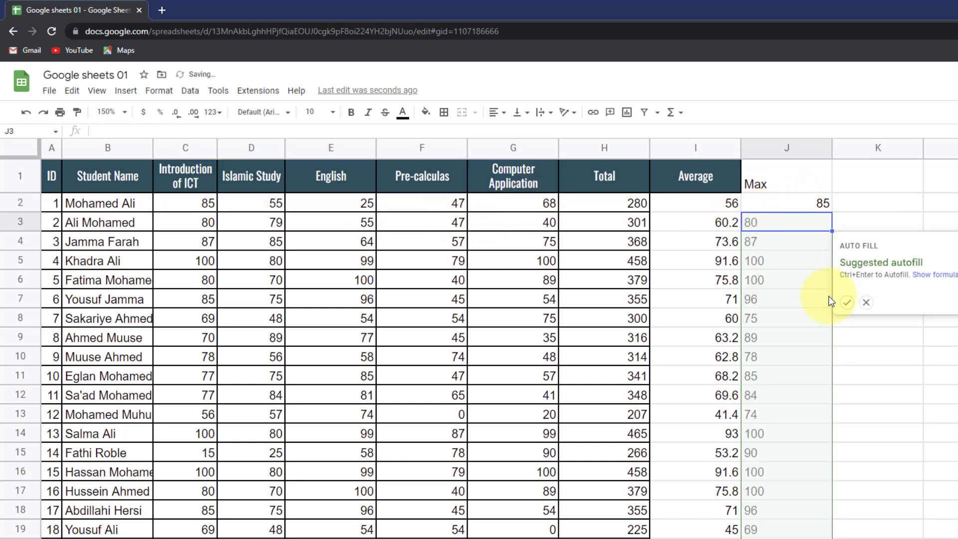
{"action": "left_click", "coordinate": [847, 302]}
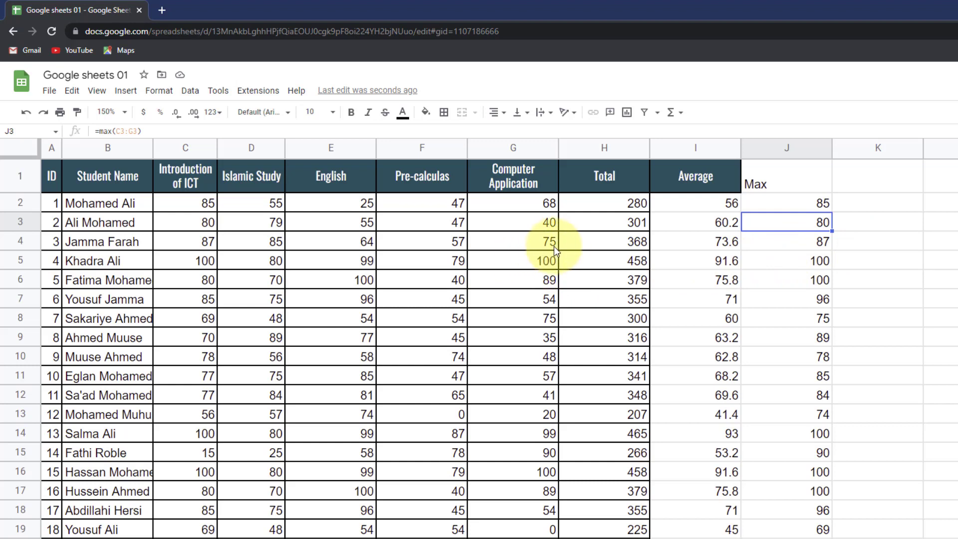
{"action": "left_click", "coordinate": [854, 175]}
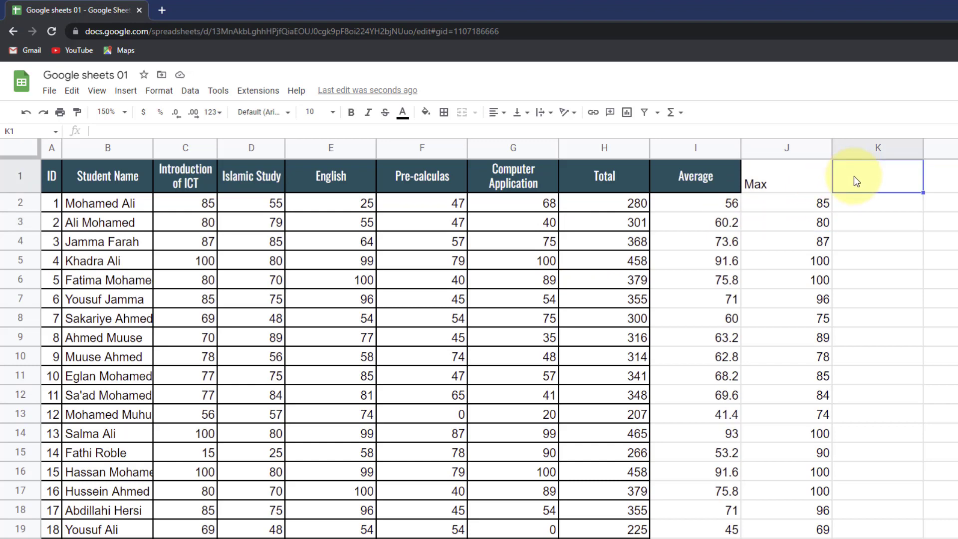
- Head column K 'Percentage' and reference the first student's total H2 in K2
{"action": "type", "text": "Per"}
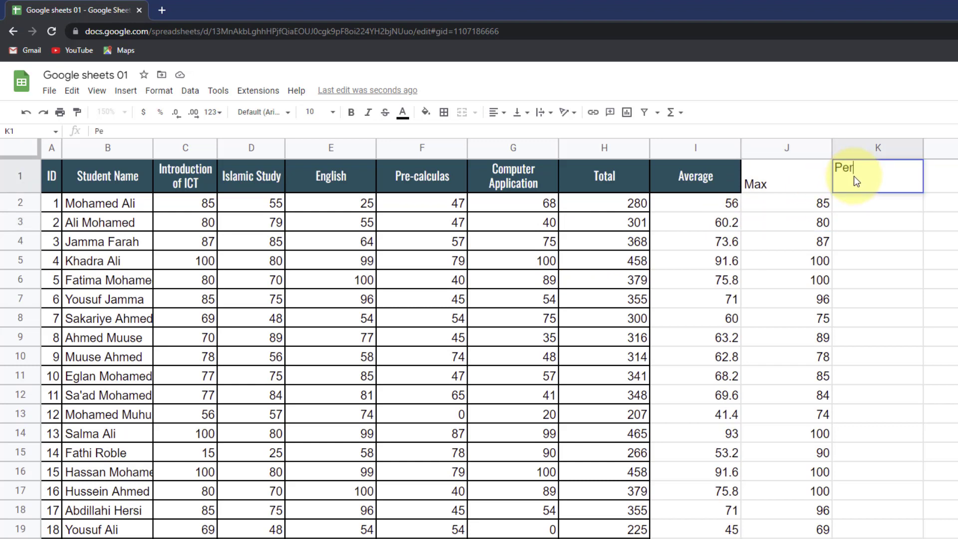
{"action": "type", "text": "centage"}
{"action": "left_click", "coordinate": [872, 207]}
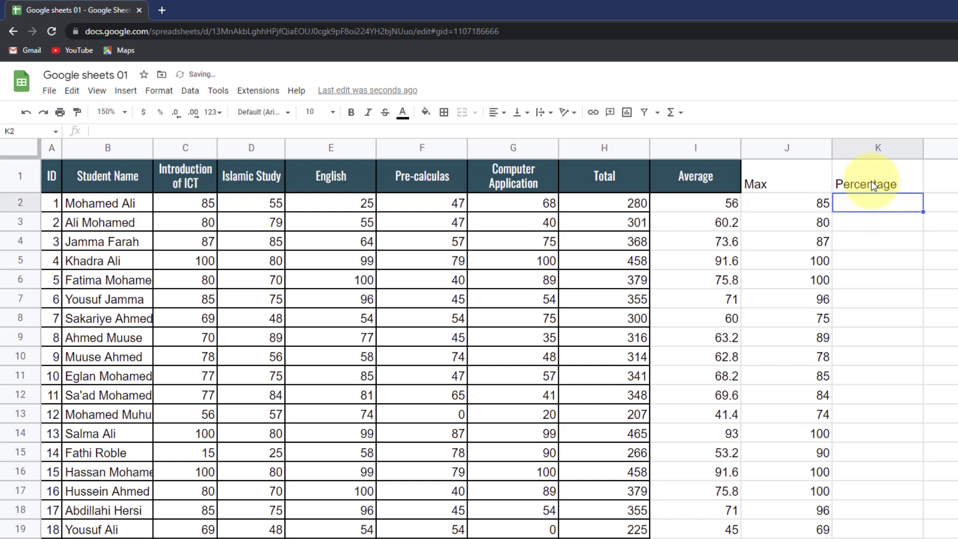
{"action": "left_click", "coordinate": [848, 186]}
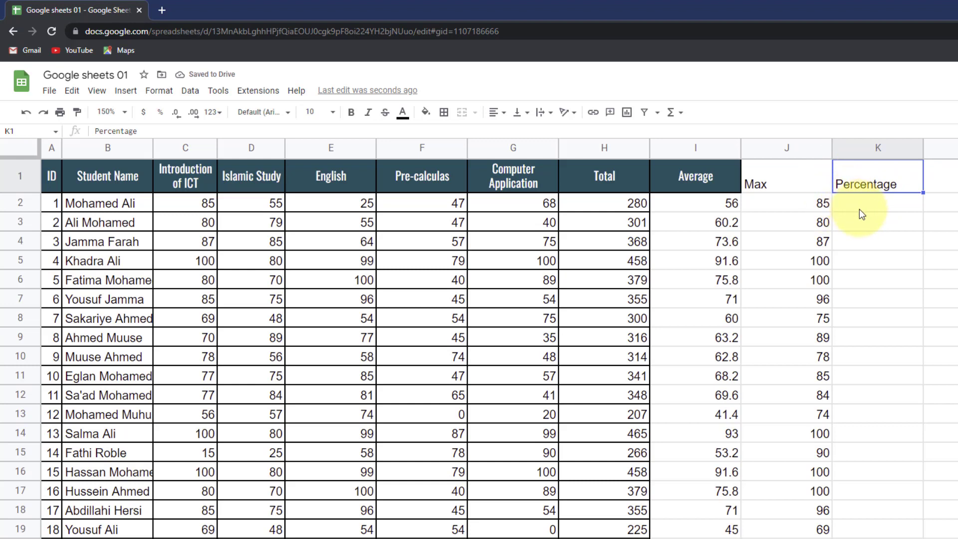
{"action": "left_click", "coordinate": [861, 205]}
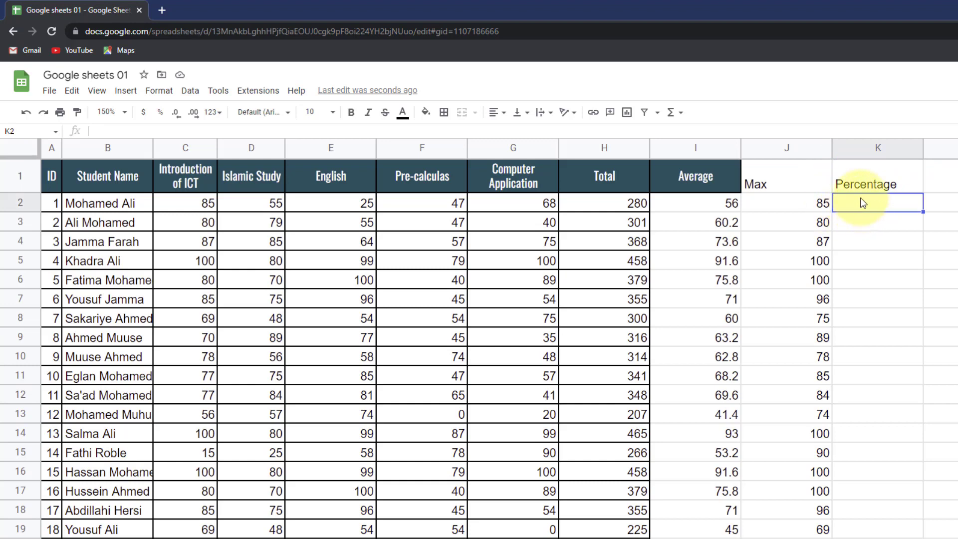
{"action": "type", "text": "="}
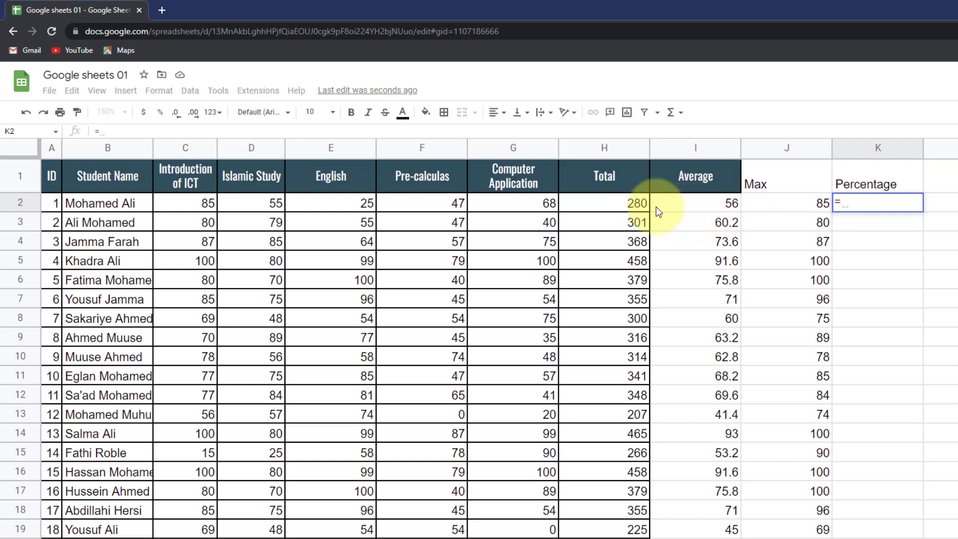
{"action": "left_click", "coordinate": [624, 205]}
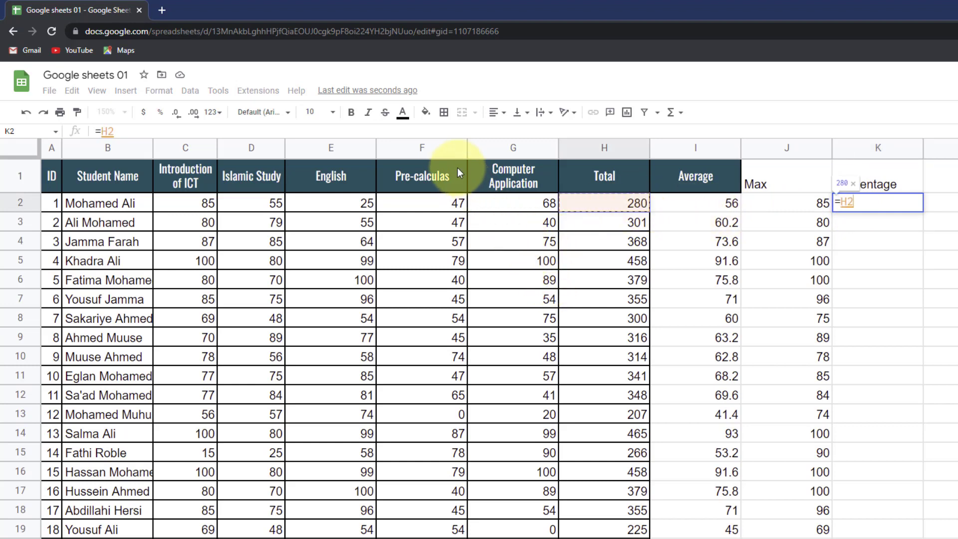
{"action": "key", "text": "Return"}
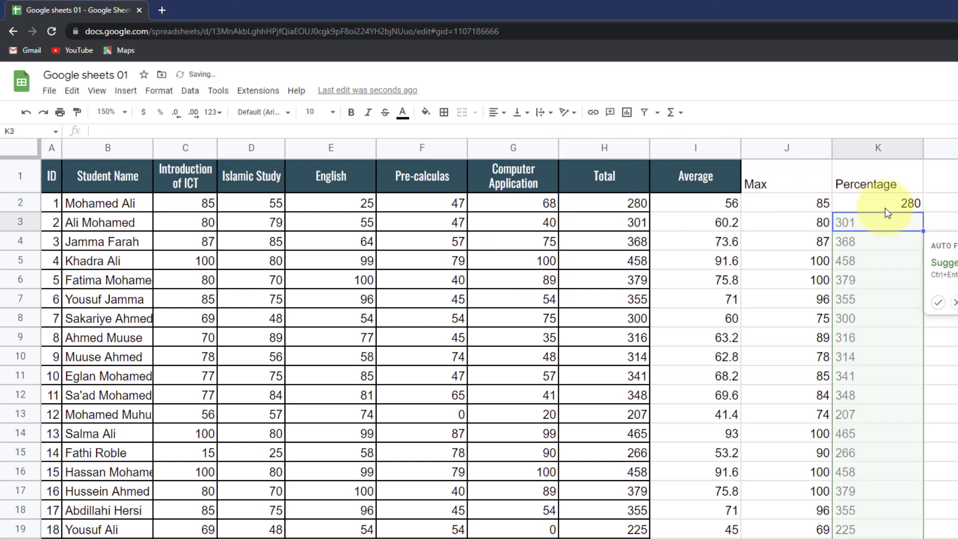
- Format K2 as a percent and change its formula to =H2/500, showing 56.00%
{"action": "left_click", "coordinate": [886, 208]}
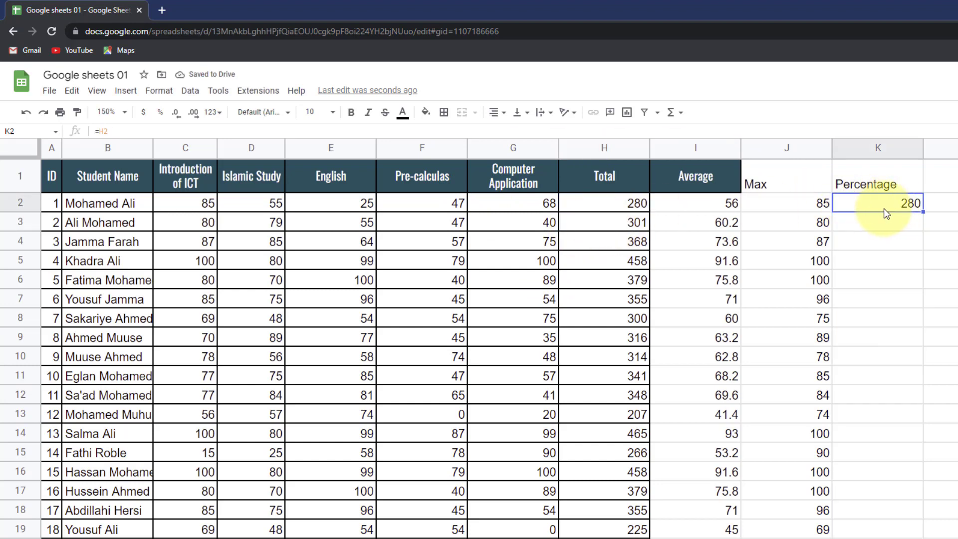
{"action": "left_click", "coordinate": [145, 133]}
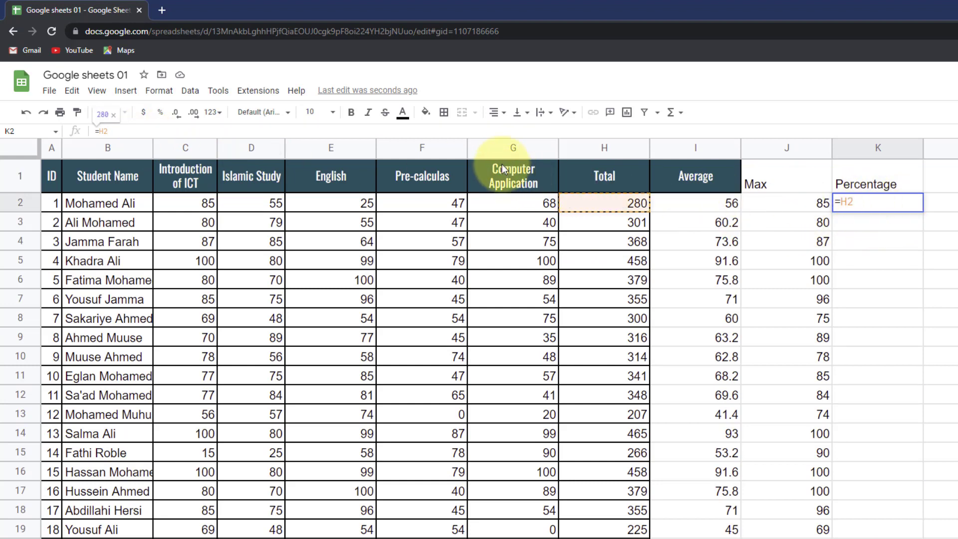
{"action": "left_click", "coordinate": [160, 113]}
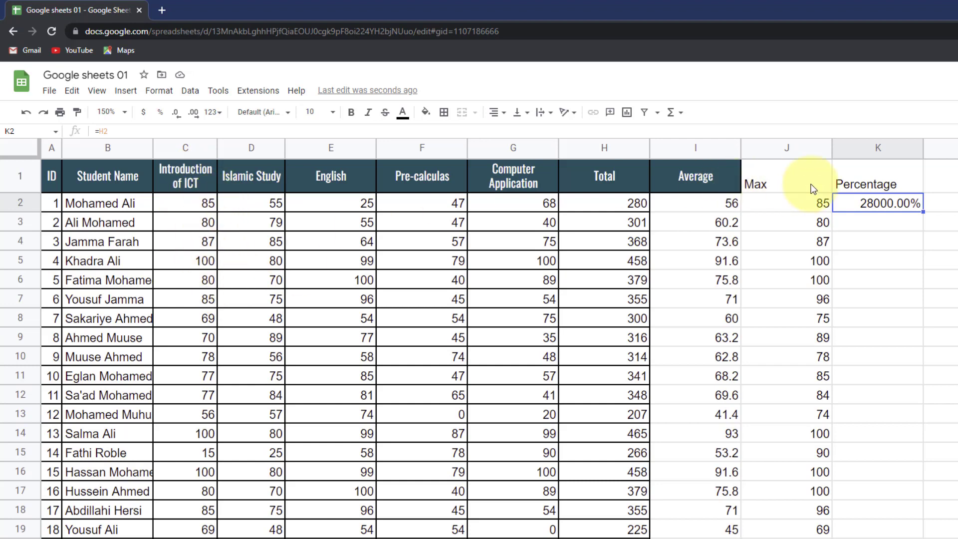
{"action": "left_click", "coordinate": [160, 131]}
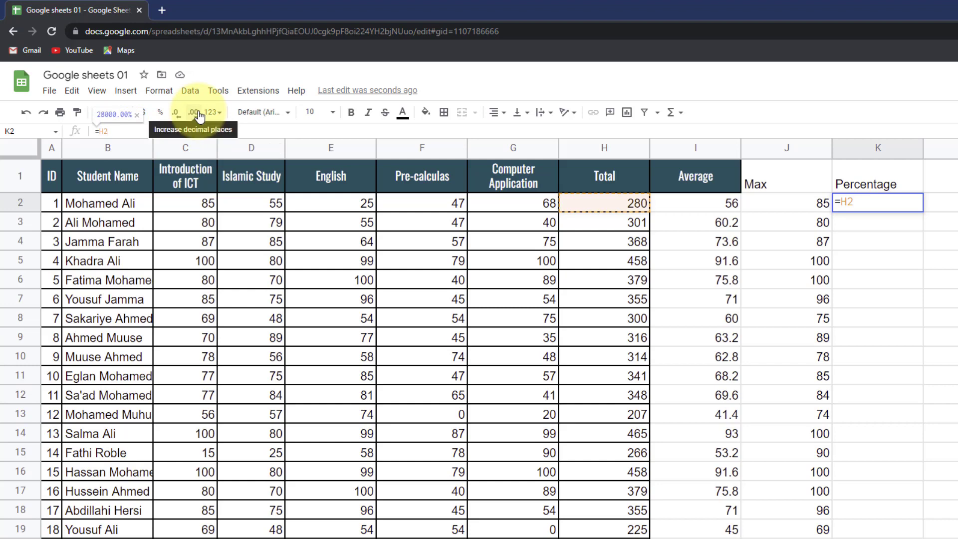
{"action": "type", "text": "/"}
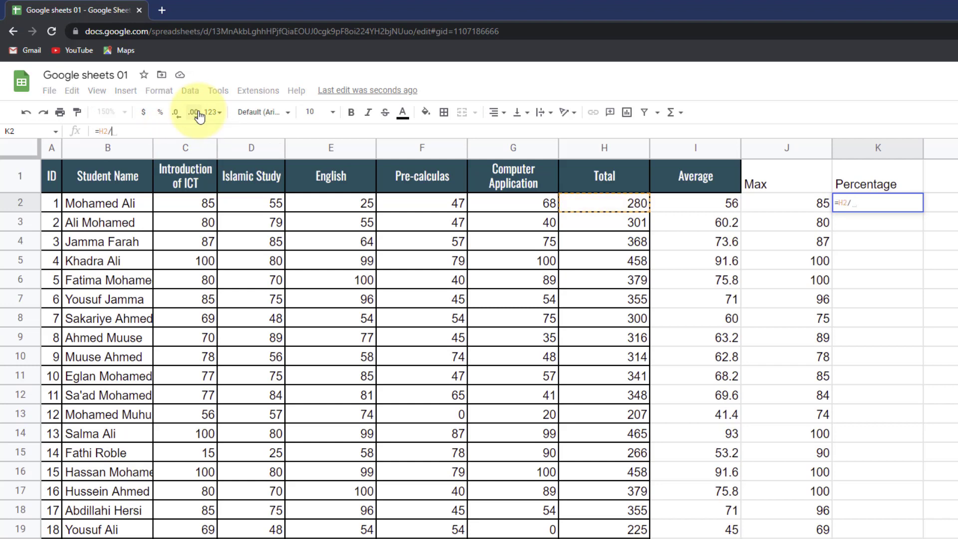
{"action": "type", "text": "500"}
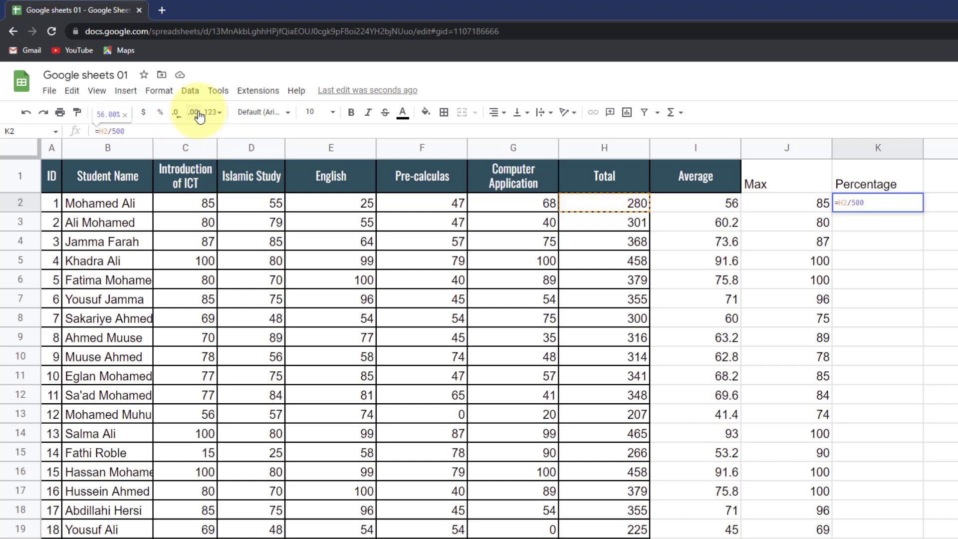
{"action": "key", "text": "Return"}
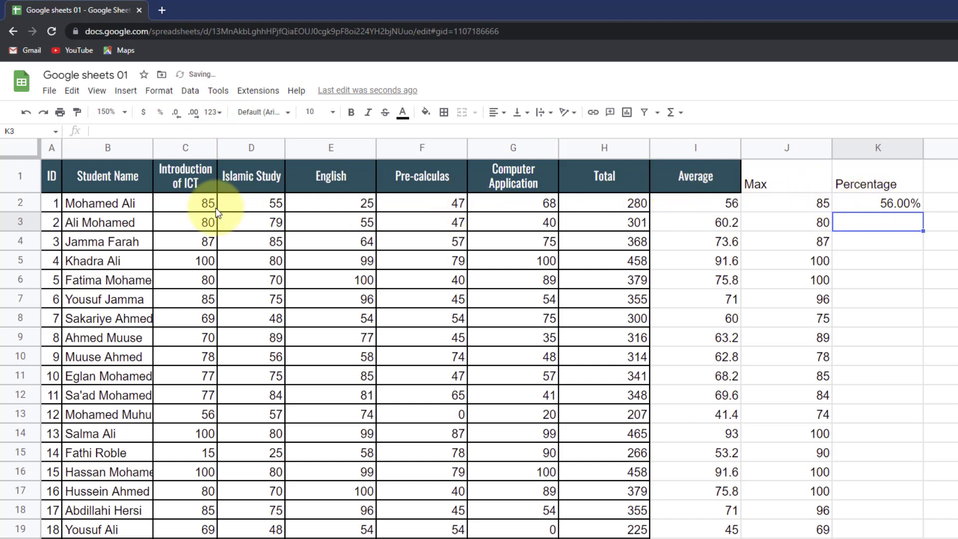
{"action": "left_click", "coordinate": [869, 208]}
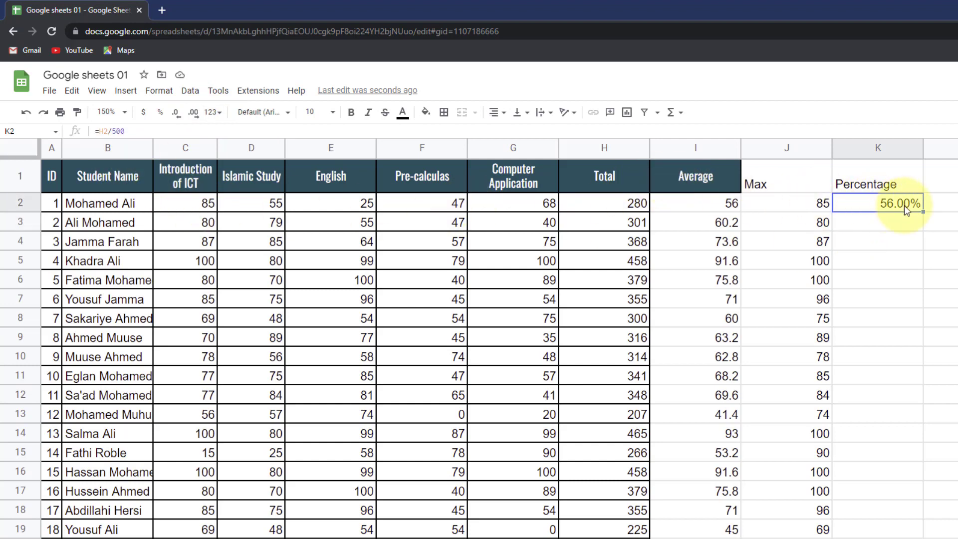
{"action": "left_click", "coordinate": [574, 217]}
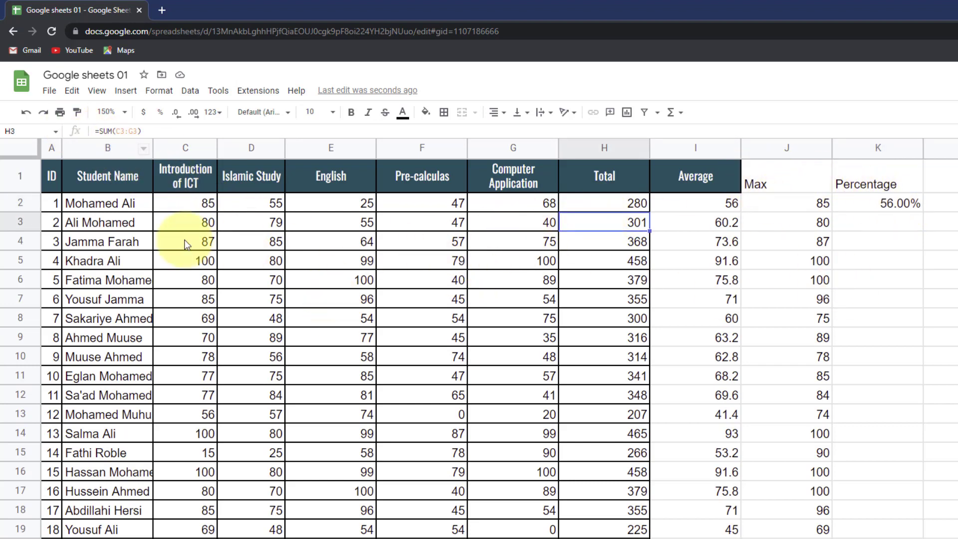
{"action": "left_click", "coordinate": [594, 285]}
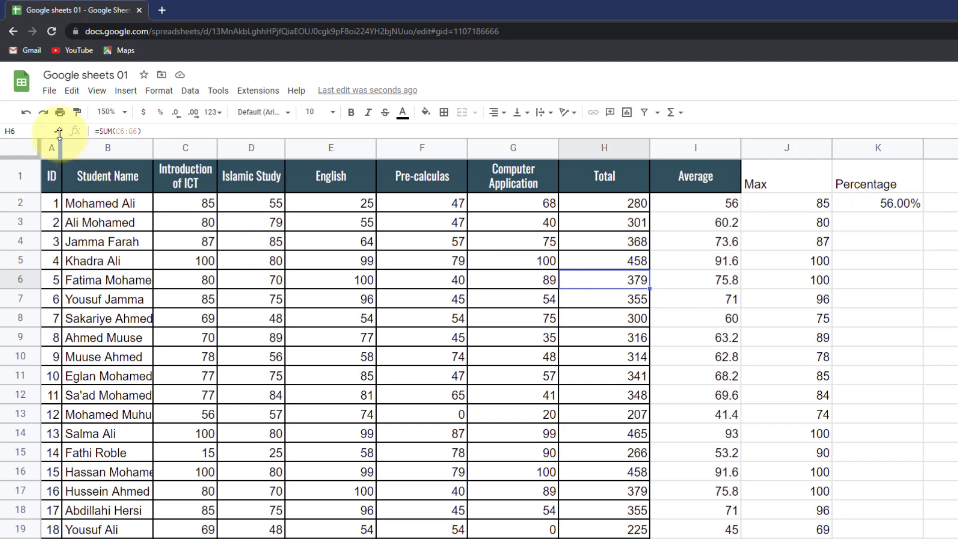
- Paint H6's formatting onto I2:K22 and the Average header style onto J1:L1
{"action": "left_click", "coordinate": [76, 112]}
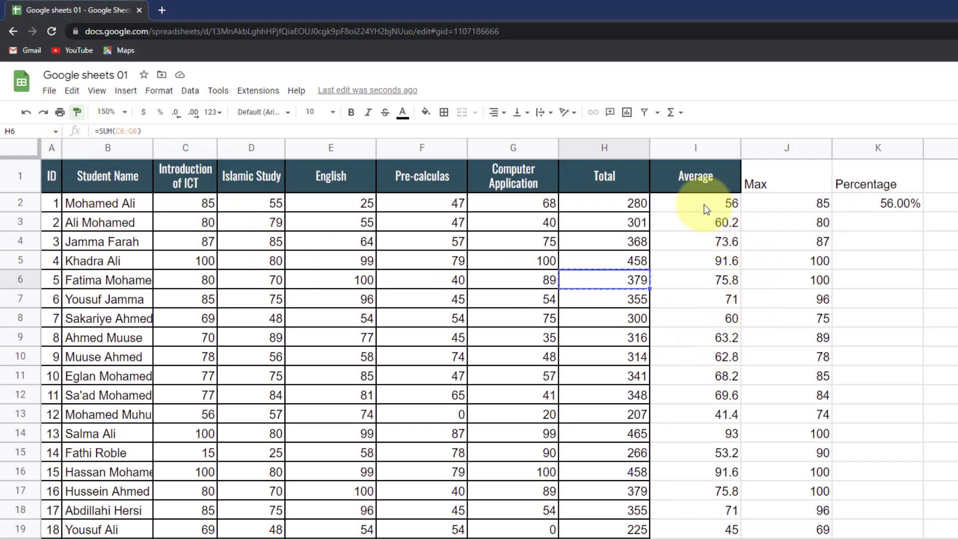
{"action": "mouse_move", "coordinate": [701, 203]}
{"action": "left_mouse_down"}
{"action": "mouse_move", "coordinate": [848, 337]}
{"action": "mouse_move", "coordinate": [904, 496]}
{"action": "mouse_move", "coordinate": [955, 527]}
{"action": "left_mouse_up"}
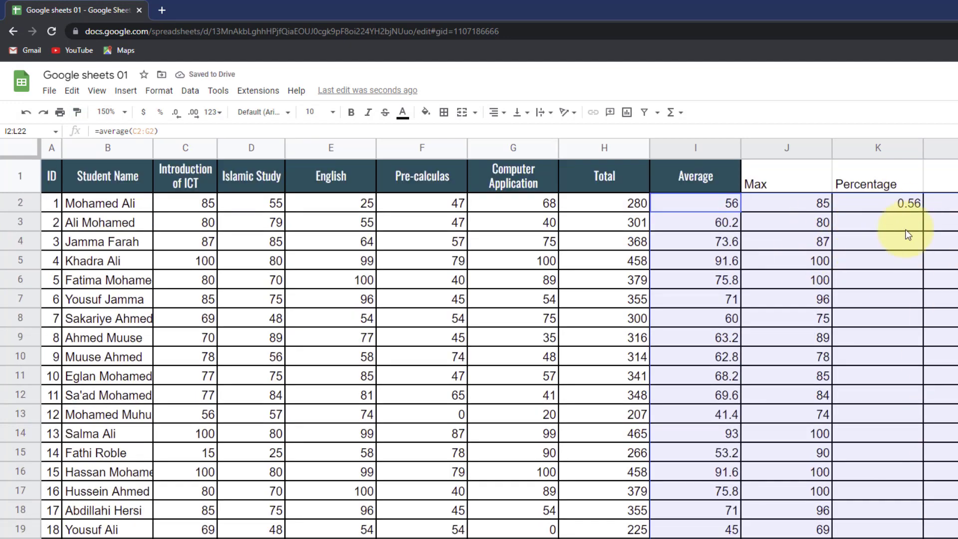
{"action": "left_click", "coordinate": [672, 181]}
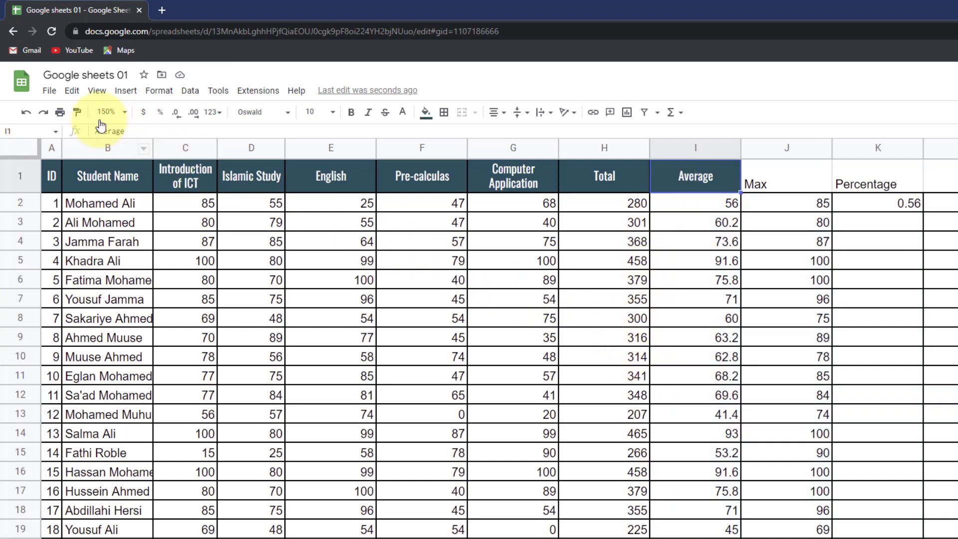
{"action": "left_click", "coordinate": [76, 112]}
{"action": "left_click_drag", "start_coordinate": [770, 174], "coordinate": [951, 190]}
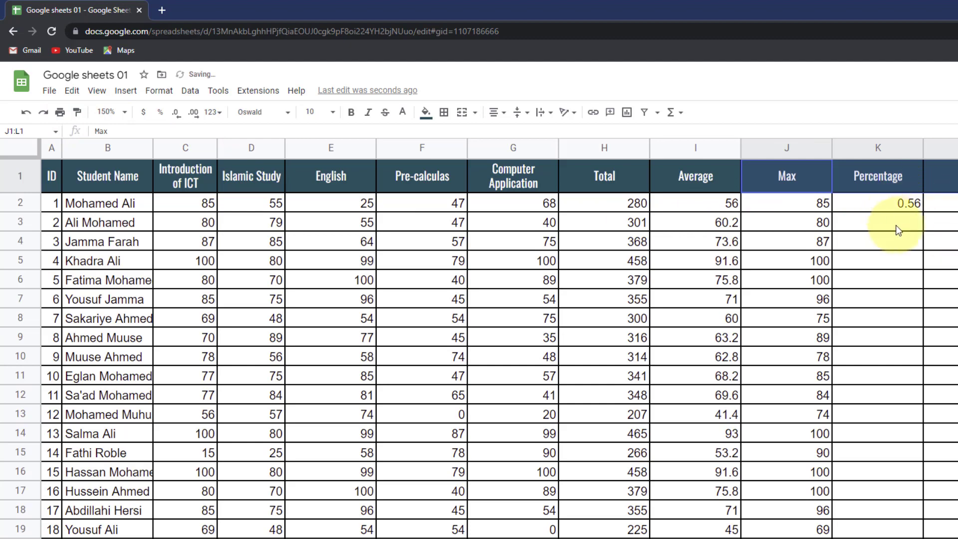
{"action": "left_click", "coordinate": [881, 225]}
{"action": "left_click", "coordinate": [882, 205]}
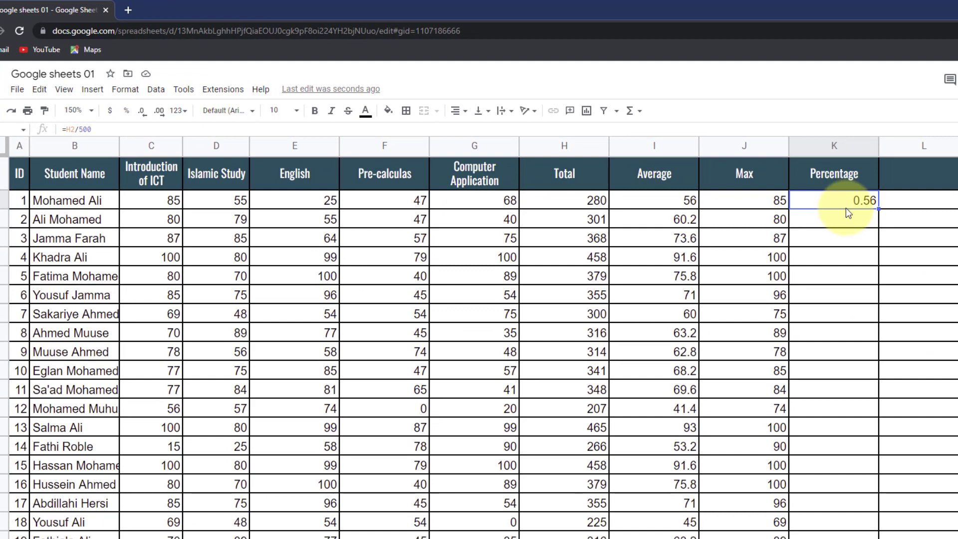
- Show K2 as a whole-number percentage, 56%, with no decimal places
{"action": "left_click", "coordinate": [851, 237]}
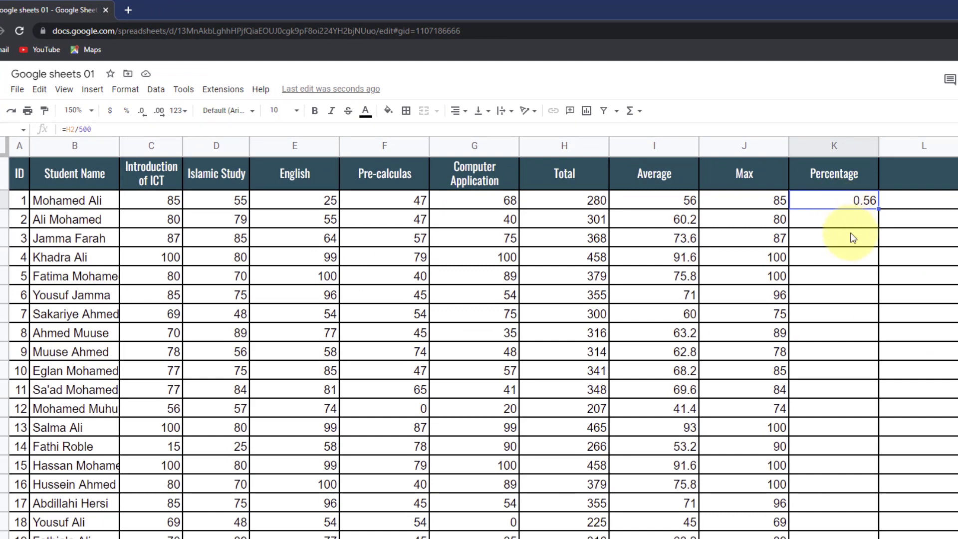
{"action": "left_click", "coordinate": [851, 200]}
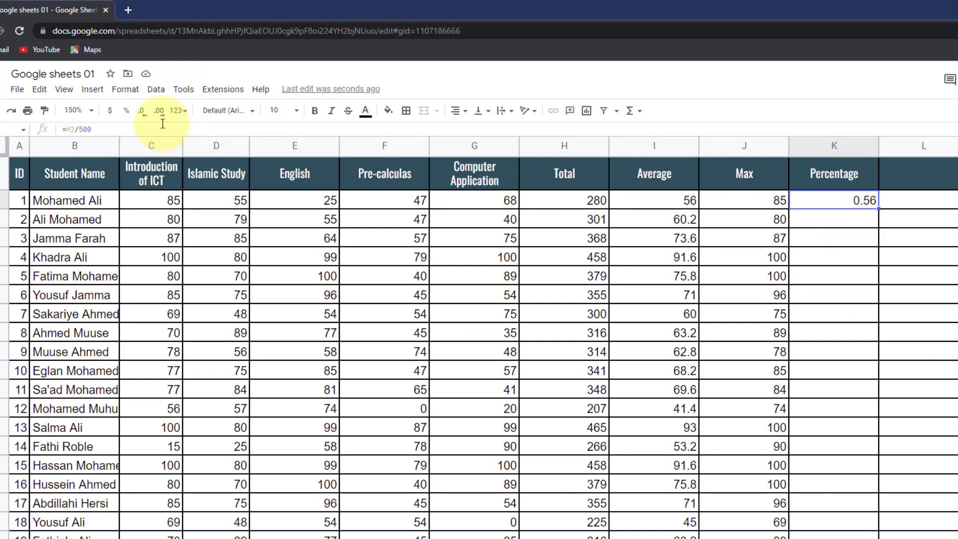
{"action": "left_click", "coordinate": [129, 112]}
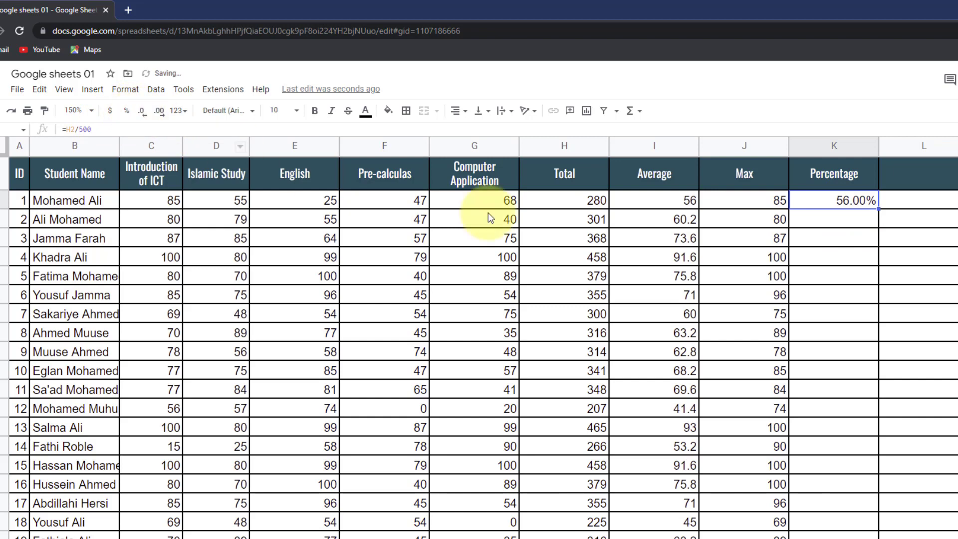
{"action": "left_click", "coordinate": [143, 118]}
{"action": "left_click", "coordinate": [143, 117]}
{"action": "left_click", "coordinate": [766, 238]}
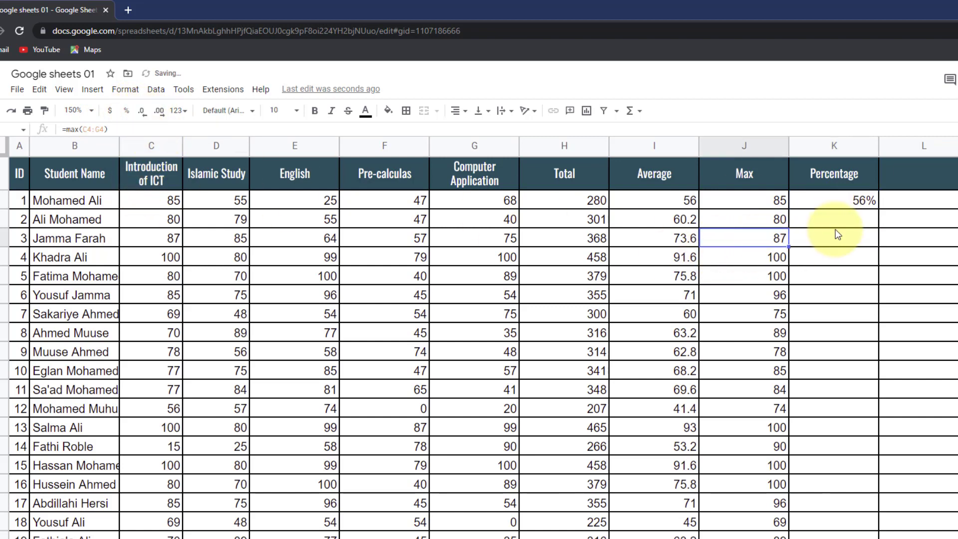
{"action": "left_click", "coordinate": [836, 225]}
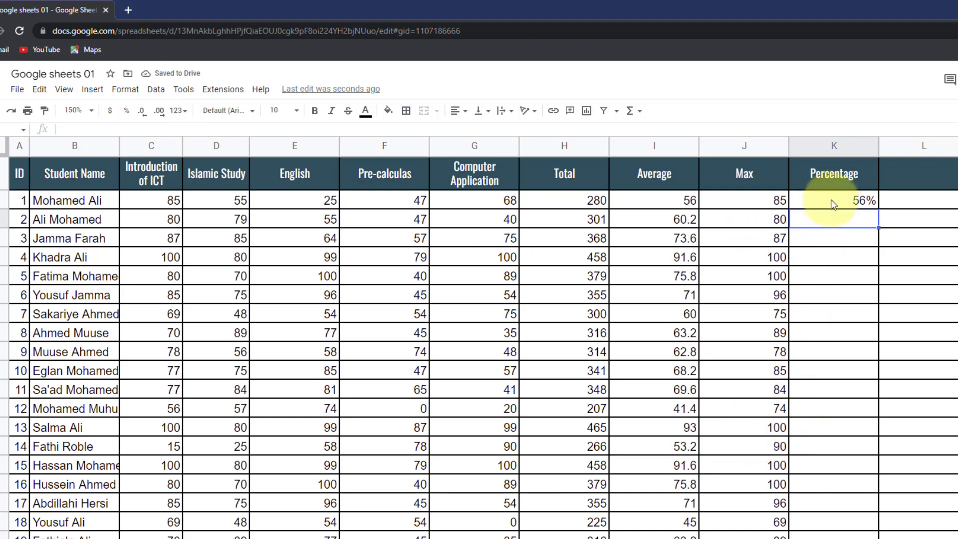
- Copy K2's =H2/500 formula down the Percentage column to row 21
{"action": "left_click", "coordinate": [859, 202]}
{"action": "scroll", "coordinate": [880, 325], "scroll_direction": "down", "scroll_amount": 3}
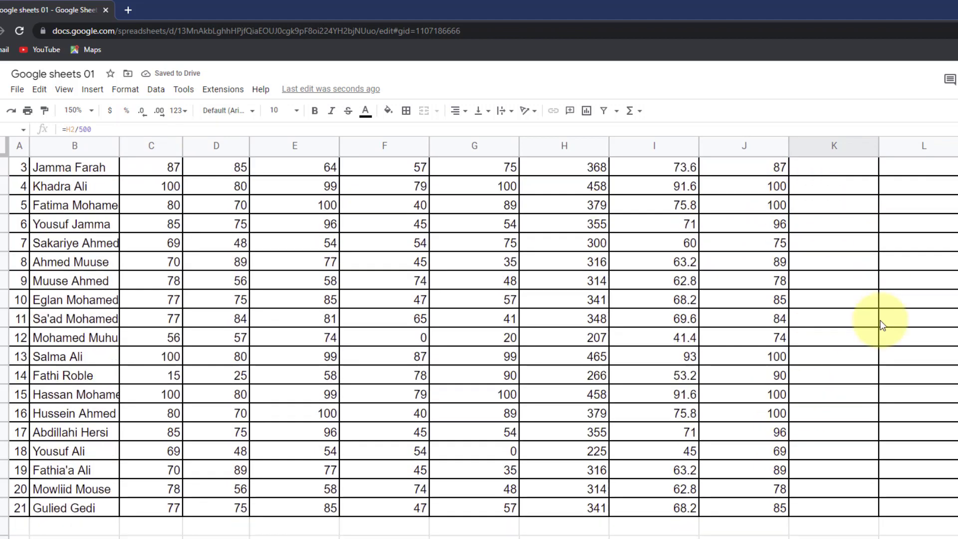
{"action": "scroll", "coordinate": [880, 324], "scroll_direction": "up", "scroll_amount": 3}
{"action": "left_click_drag", "start_coordinate": [877, 206], "coordinate": [877, 488]}
{"action": "scroll", "coordinate": [879, 293], "scroll_direction": "down", "scroll_amount": 2}
{"action": "scroll", "coordinate": [875, 484], "scroll_direction": "up", "scroll_amount": 5}
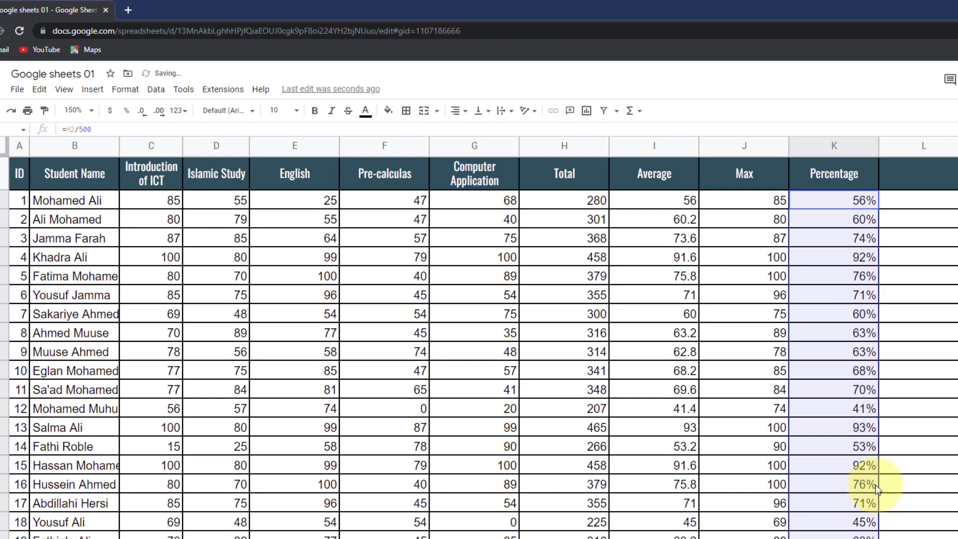
{"action": "left_click", "coordinate": [888, 187]}
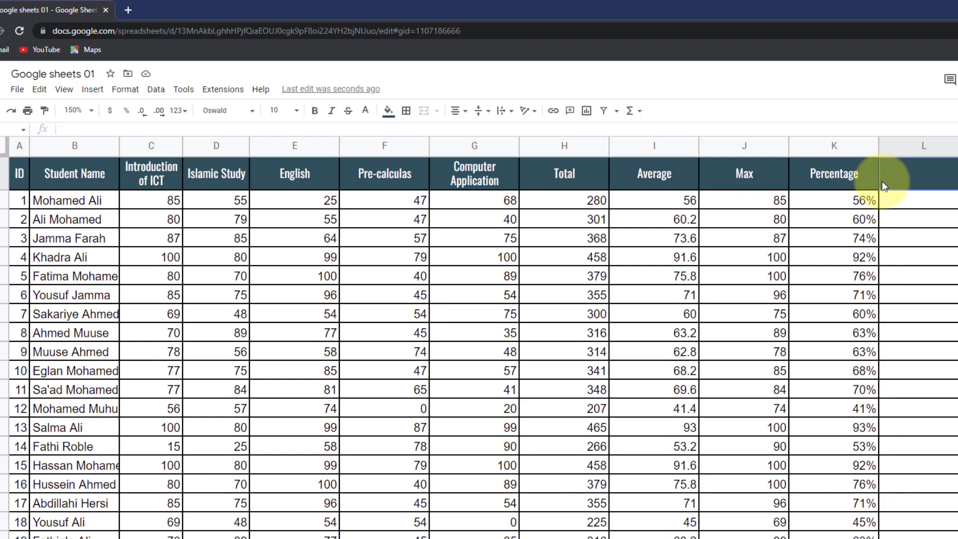
- Enter the heading 'Satus' in L1
{"action": "type", "text": "Satus"}
{"action": "key", "text": "Return"}
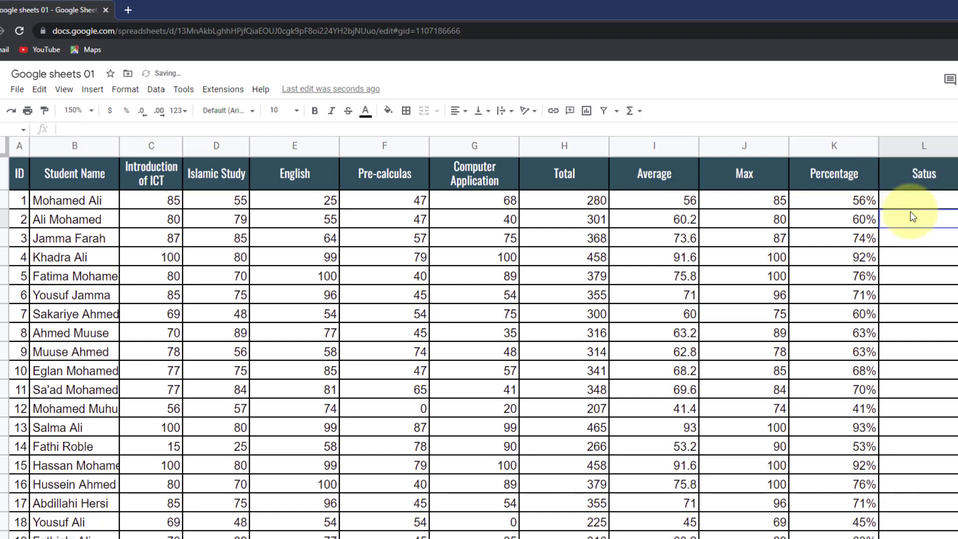
{"action": "left_click", "coordinate": [914, 202]}
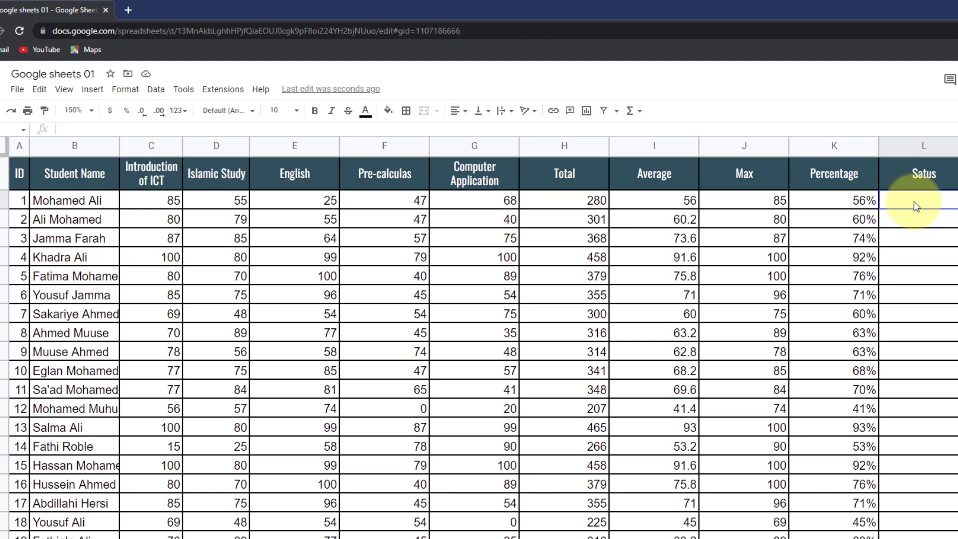
- In L2 enter an IF formula: K2>50 gives "Baasay", otherwise "Dhacay"
{"action": "type", "text": "=if("}
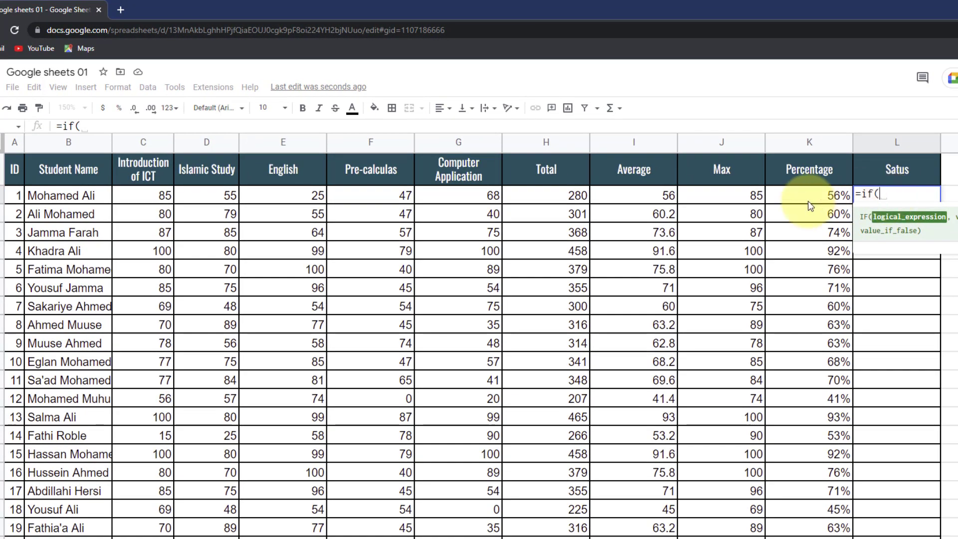
{"action": "left_click", "coordinate": [834, 205]}
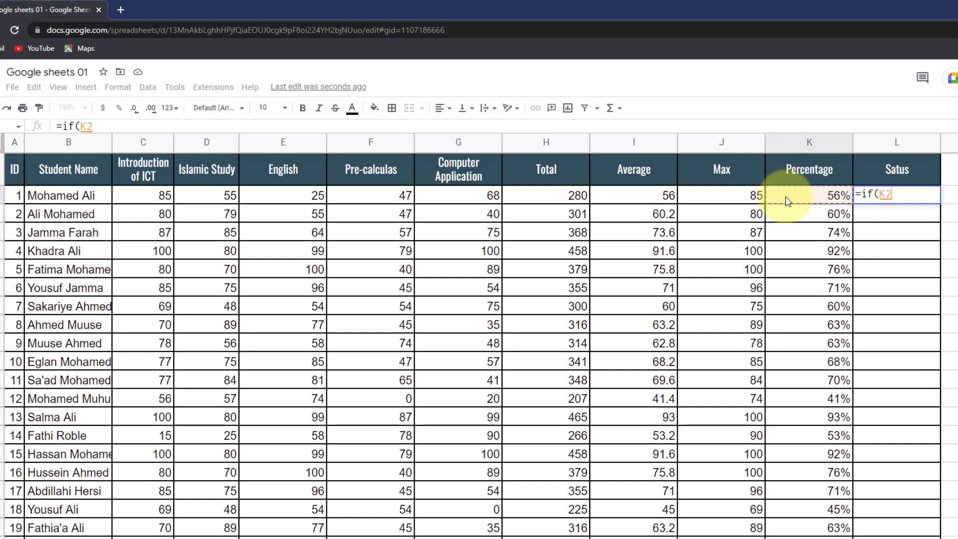
{"action": "type", "text": ">50"}
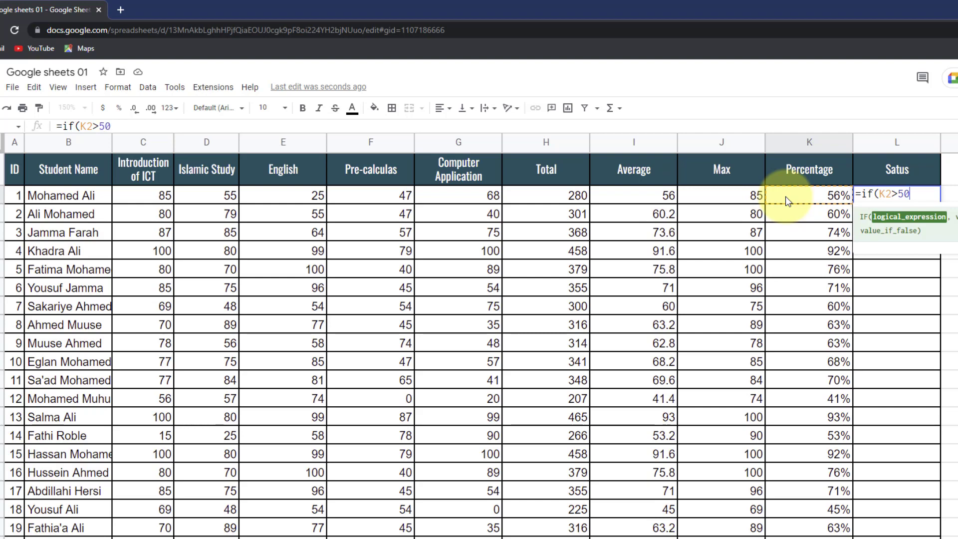
{"action": "type", "text": ", "}
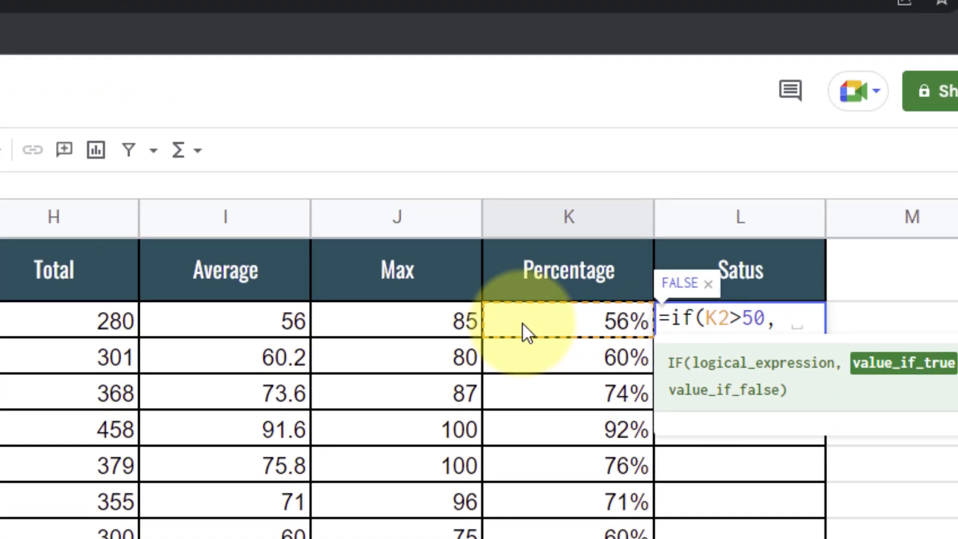
{"action": "type", "text": "\"\""}
{"action": "key", "text": "Left"}
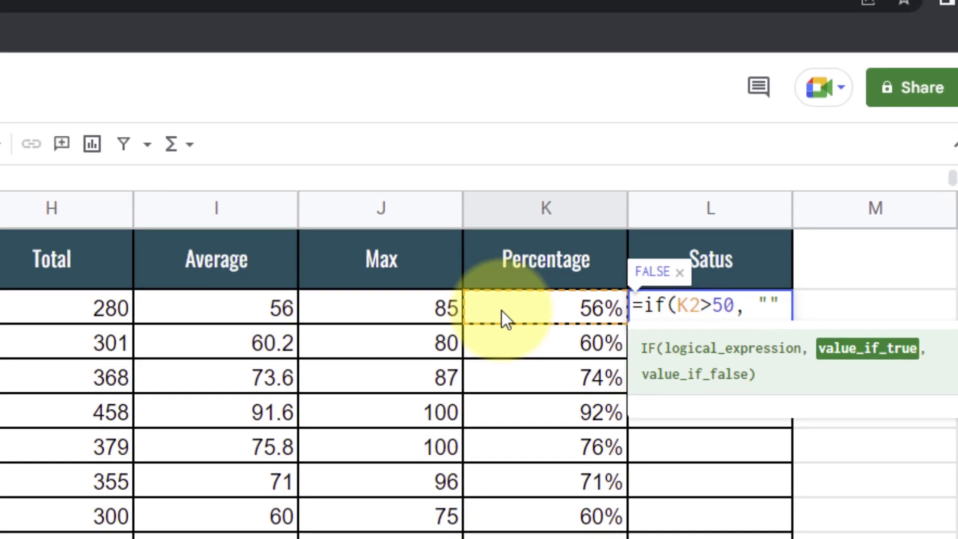
{"action": "type", "text": "Baasay\""}
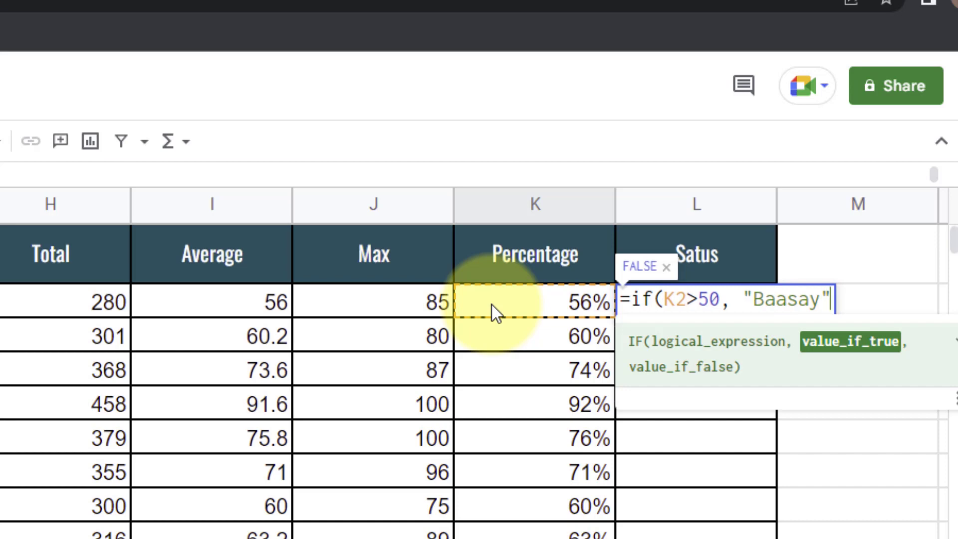
{"action": "type", "text": "m"}
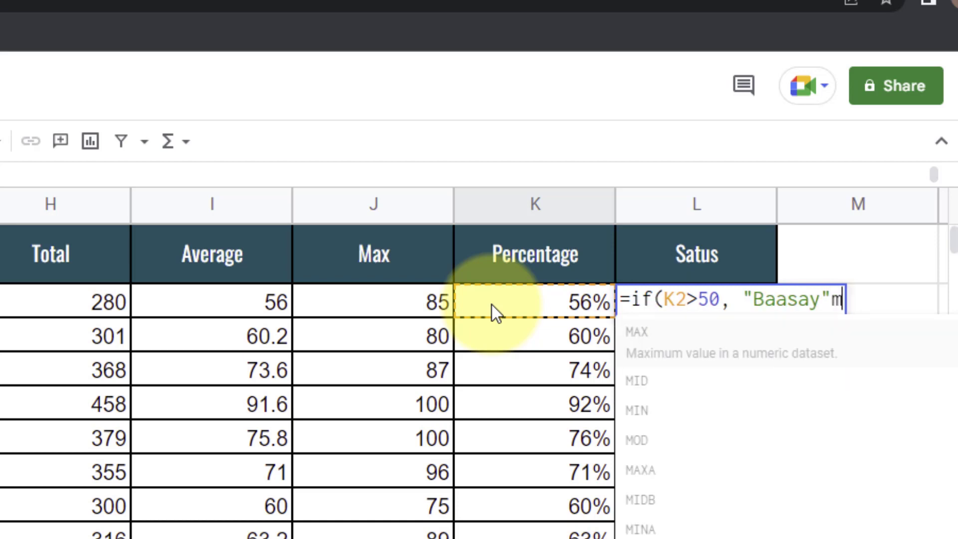
{"action": "key", "text": "BackSpace"}
{"action": "type", "text": ", \"\""}
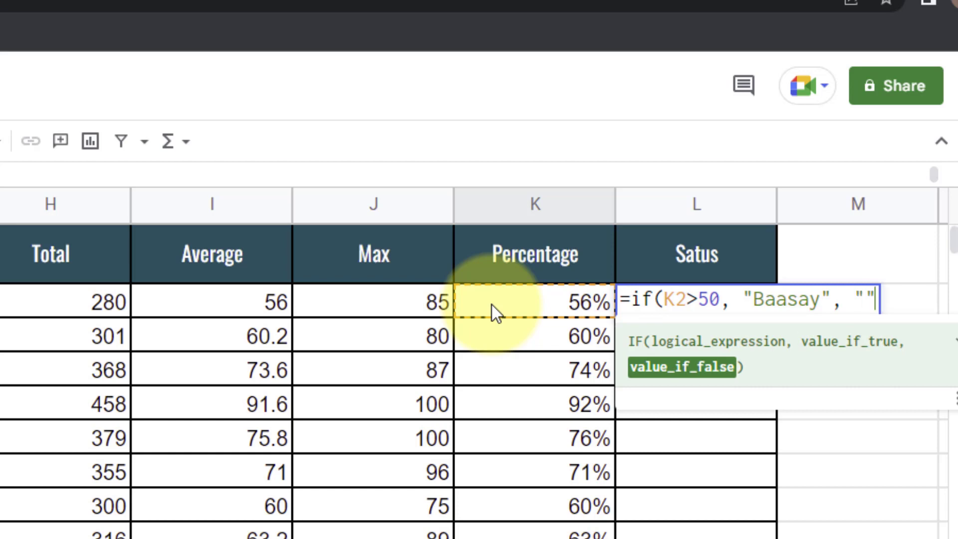
{"action": "key", "text": "Left"}
{"action": "type", "text": "Daha"}
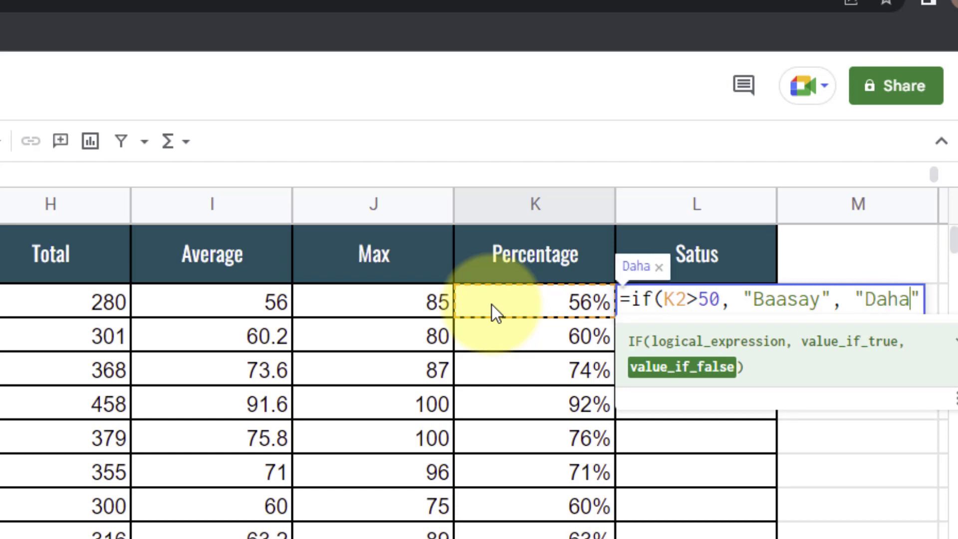
{"action": "key", "text": "BackSpace"}
{"action": "key", "text": "BackSpace"}
{"action": "key", "text": "BackSpace"}
{"action": "type", "text": "hacay"}
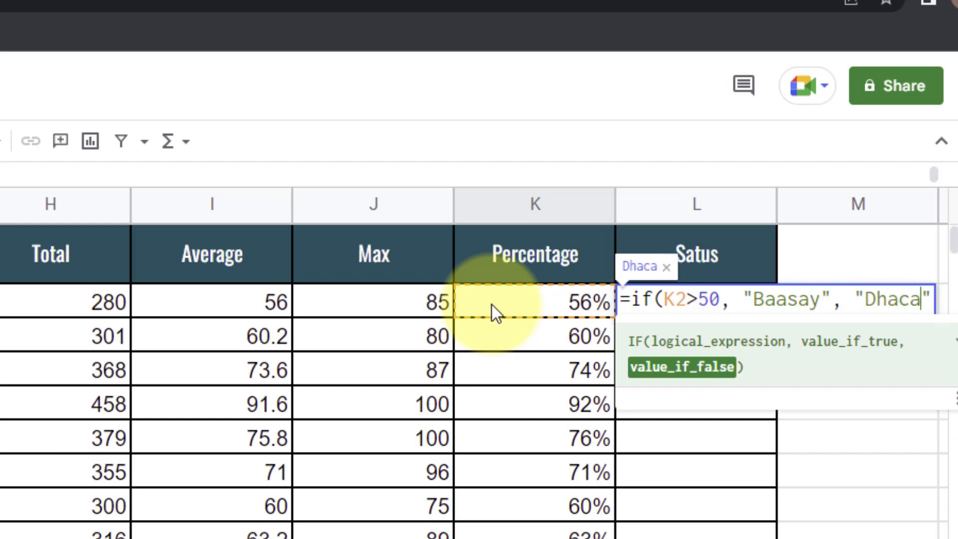
{"action": "type", "text": "0"}
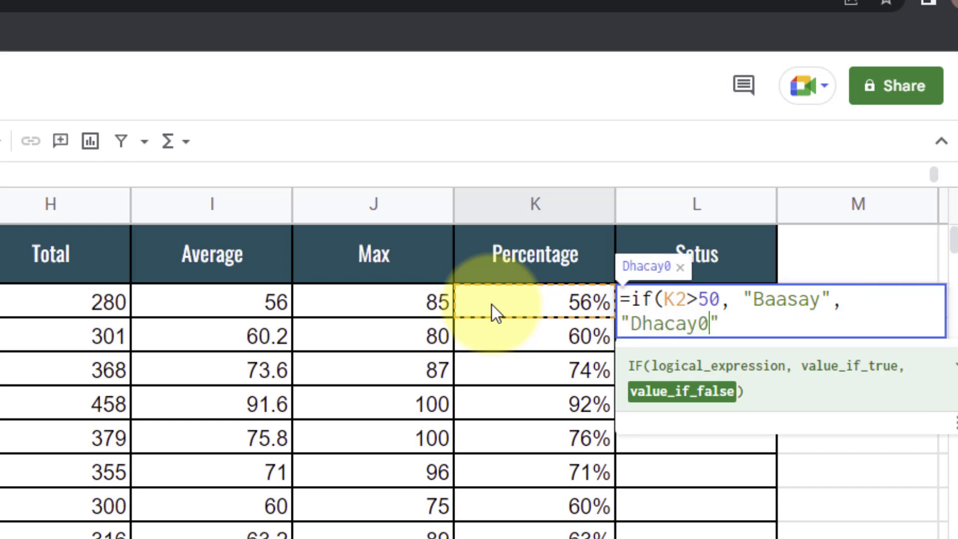
{"action": "type", "text": ")"}
{"action": "key", "text": "Return"}
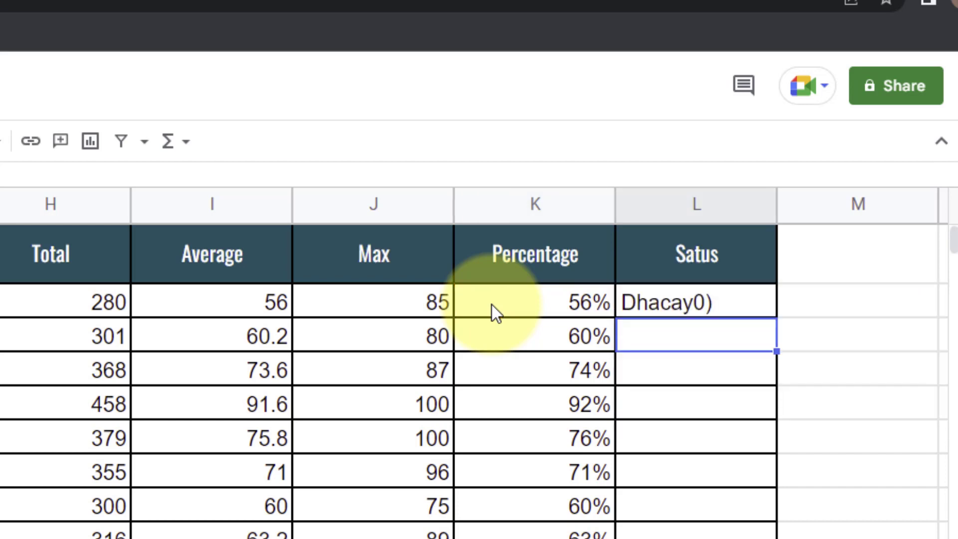
- Fix the stray characters in L2's "Dhacay" label and copy the formula down column L
{"action": "left_click", "coordinate": [686, 310]}
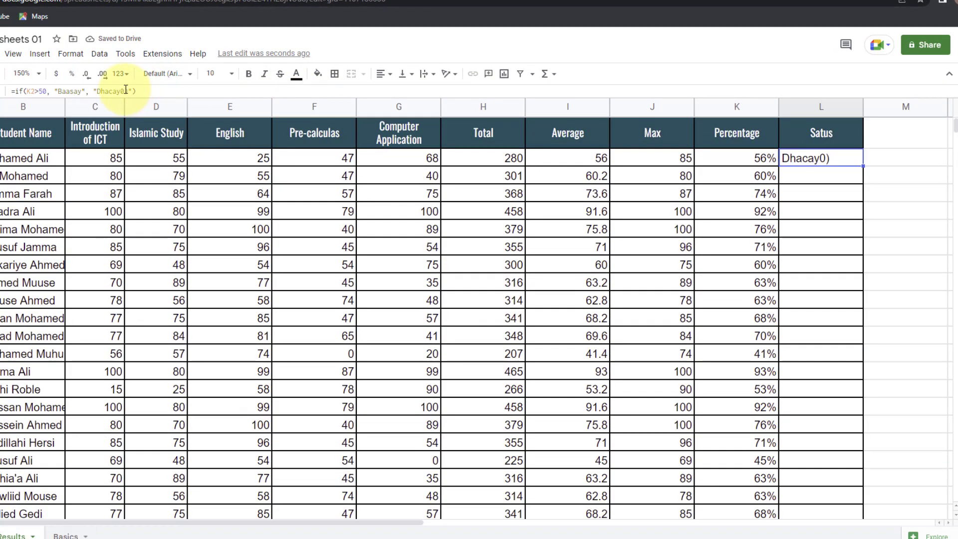
{"action": "left_click", "coordinate": [126, 90]}
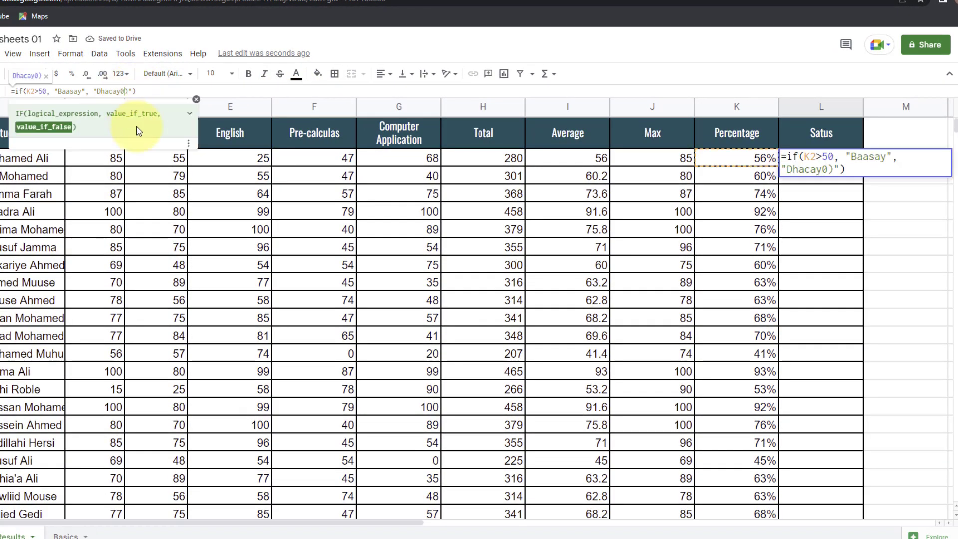
{"action": "key", "text": "BackSpace"}
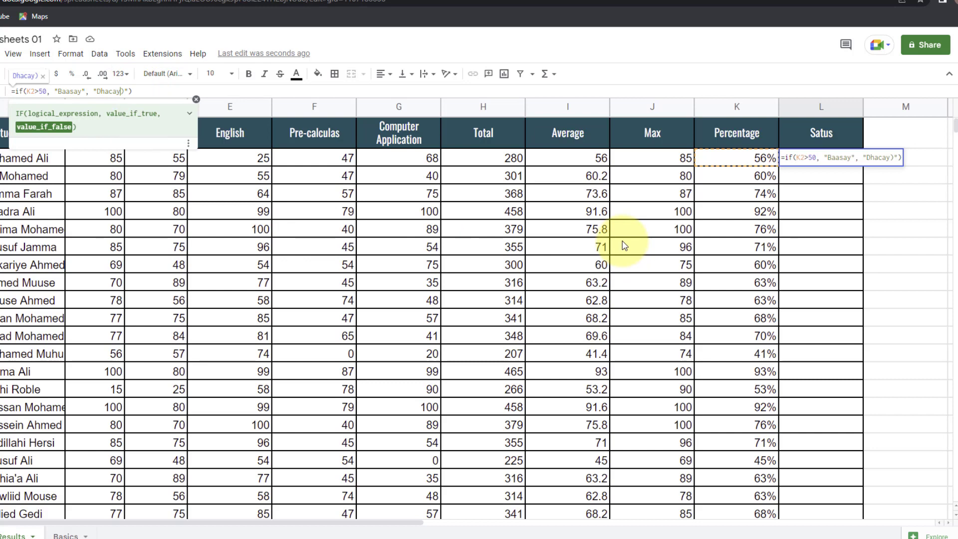
{"action": "key", "text": "Return"}
{"action": "left_click", "coordinate": [813, 161]}
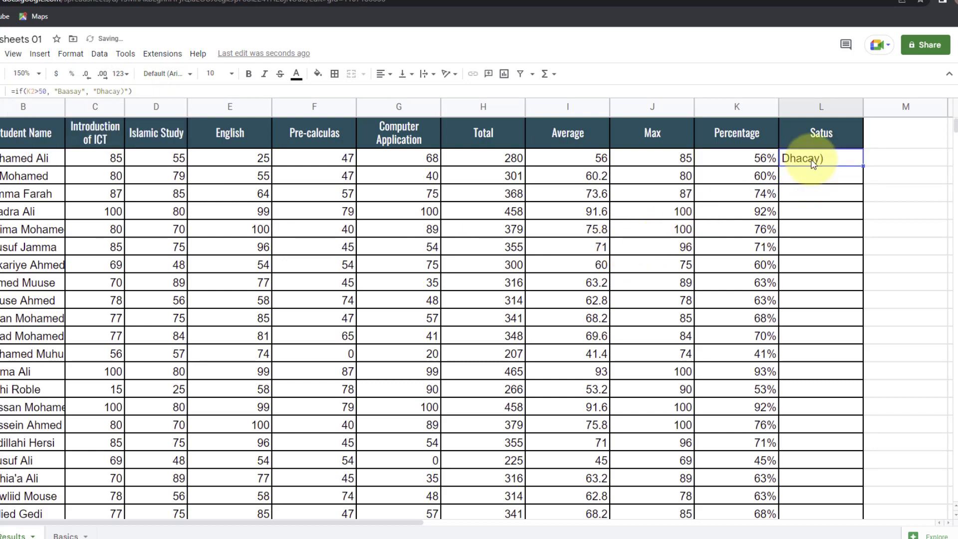
{"action": "left_click", "coordinate": [124, 91]}
{"action": "type", "text": "\""}
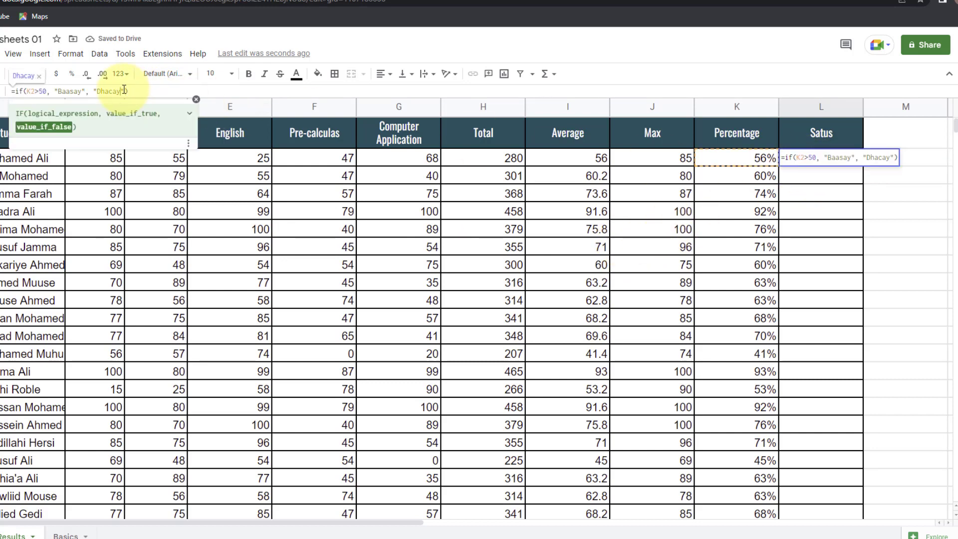
{"action": "key", "text": "Return"}
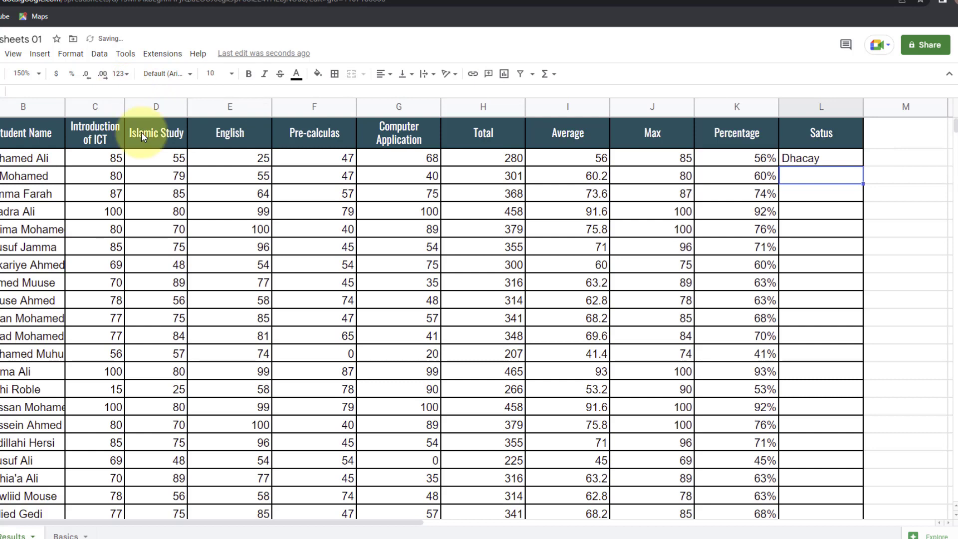
{"action": "left_click", "coordinate": [812, 164]}
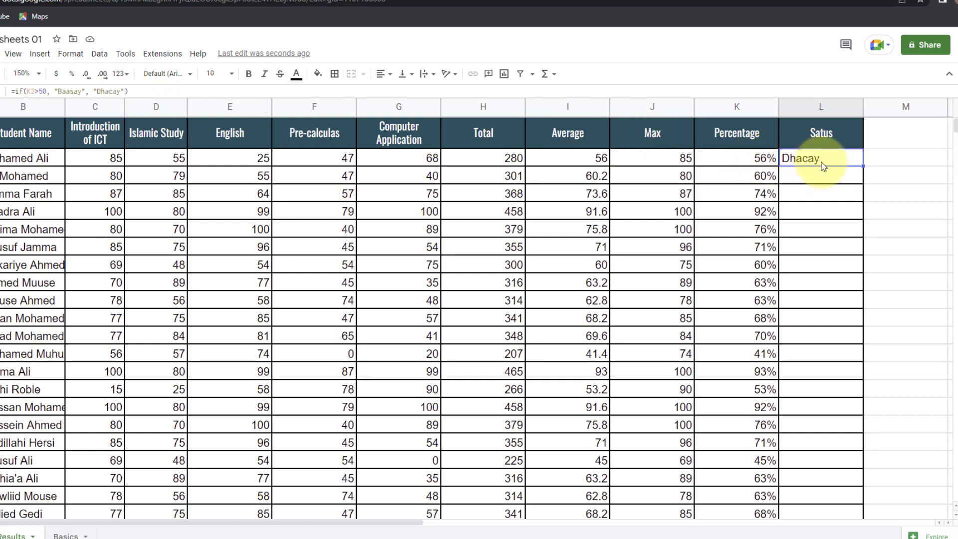
{"action": "left_click_drag", "start_coordinate": [862, 167], "coordinate": [853, 414]}
{"action": "scroll", "coordinate": [866, 279], "scroll_direction": "down", "scroll_amount": 2}
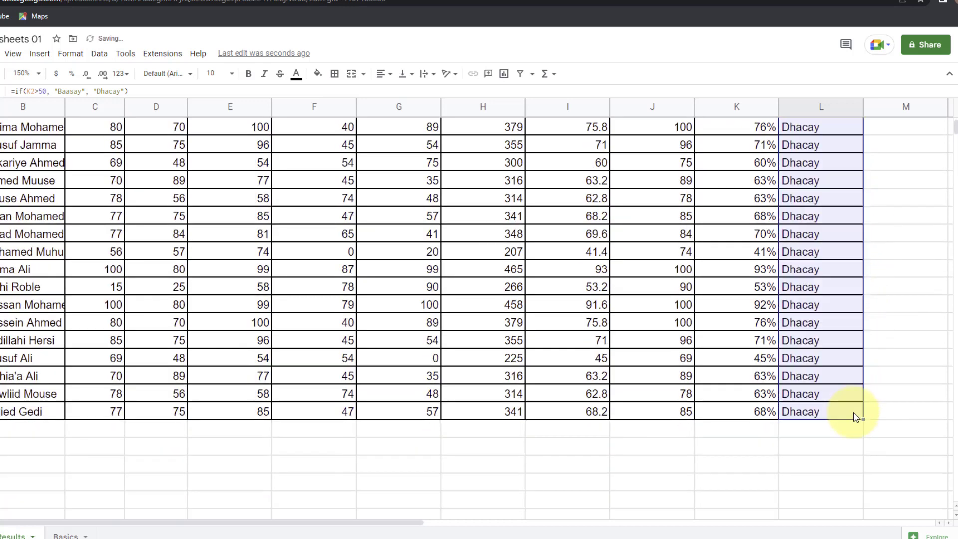
{"action": "scroll", "coordinate": [852, 412], "scroll_direction": "up", "scroll_amount": 2}
{"action": "scroll", "coordinate": [846, 399], "scroll_direction": "up", "scroll_amount": 2}
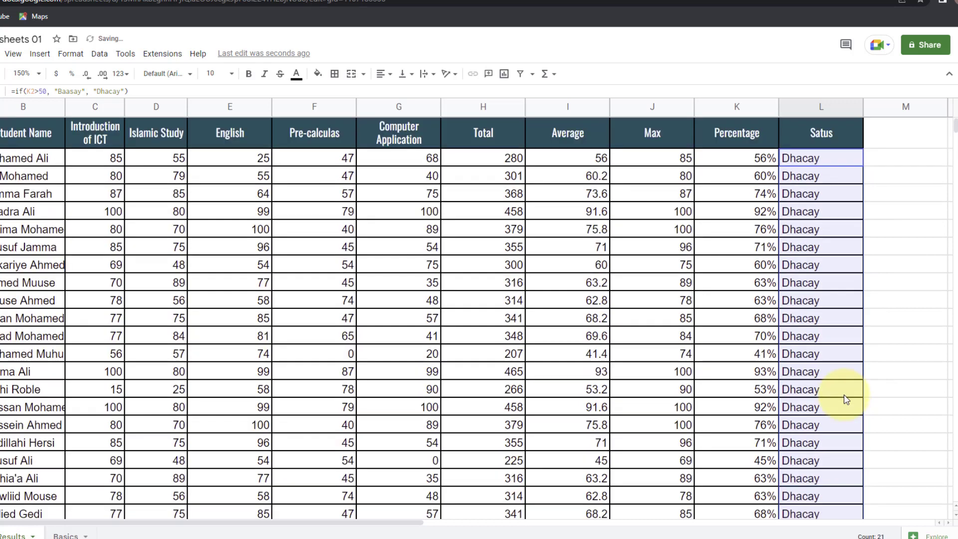
- Change the pass threshold to 50% and recopy the status formula down to row 22
{"action": "left_click", "coordinate": [811, 157]}
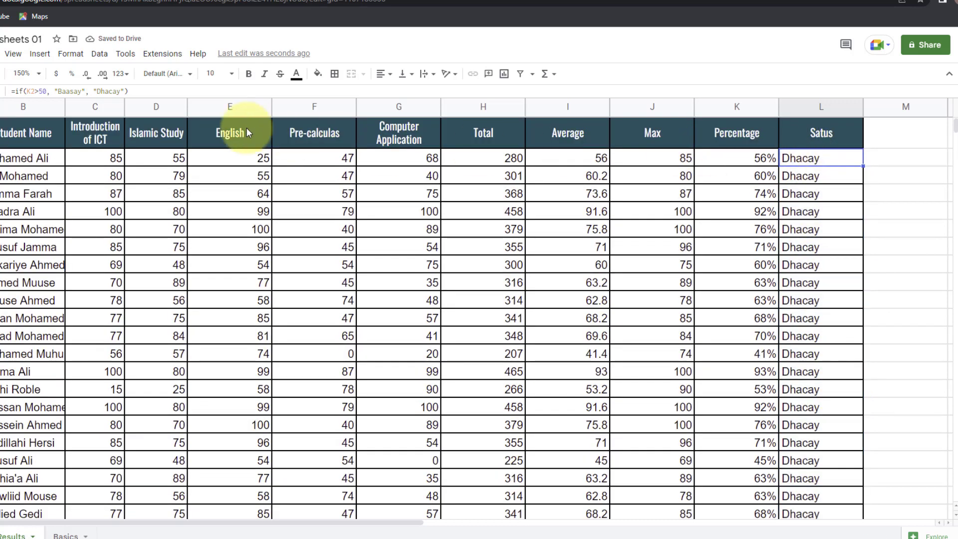
{"action": "left_click", "coordinate": [35, 91]}
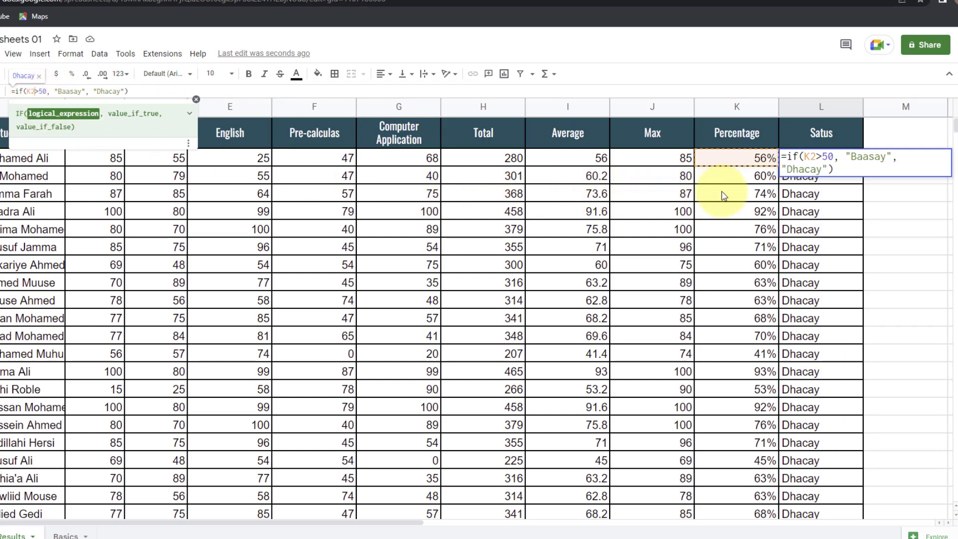
{"action": "left_click", "coordinate": [832, 156]}
{"action": "type", "text": "%"}
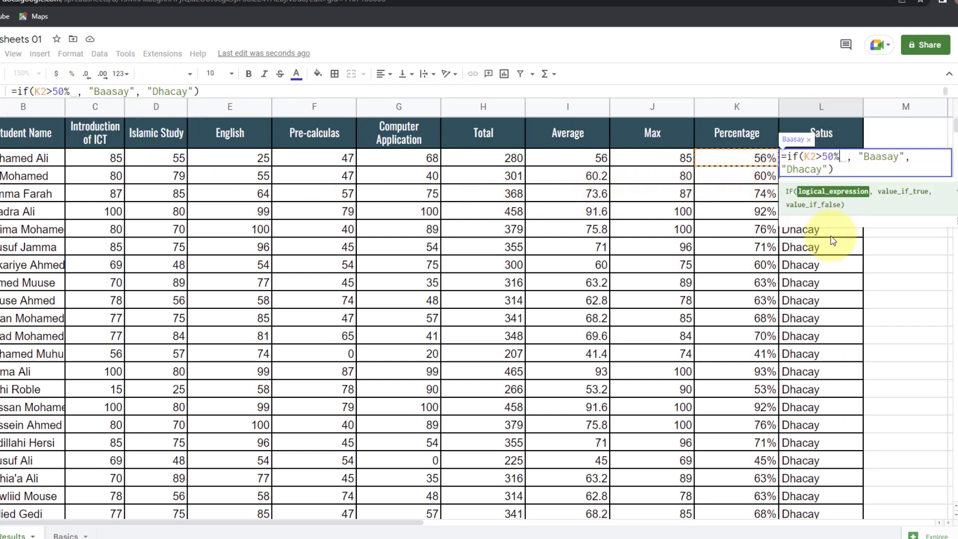
{"action": "key", "text": "Return"}
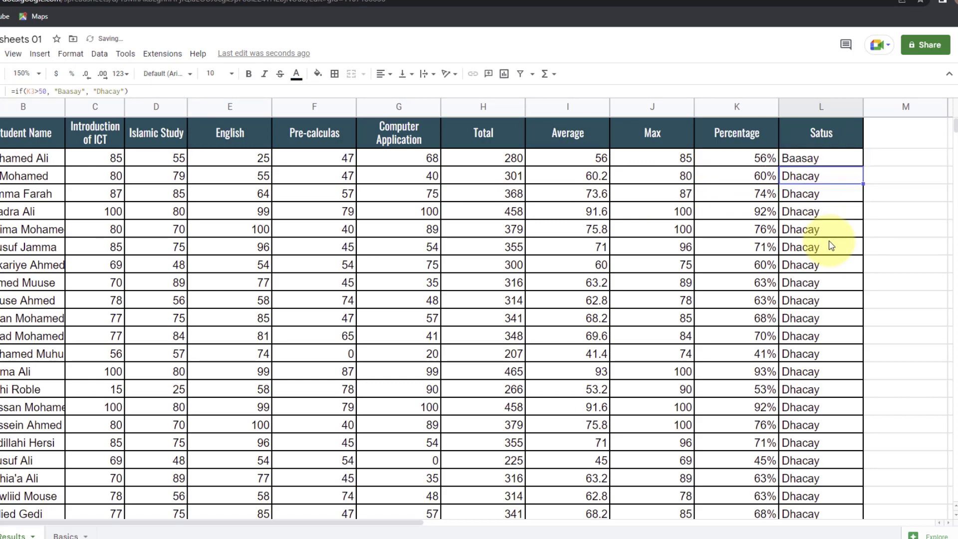
{"action": "left_click", "coordinate": [821, 160]}
{"action": "left_click_drag", "start_coordinate": [862, 167], "coordinate": [855, 455]}
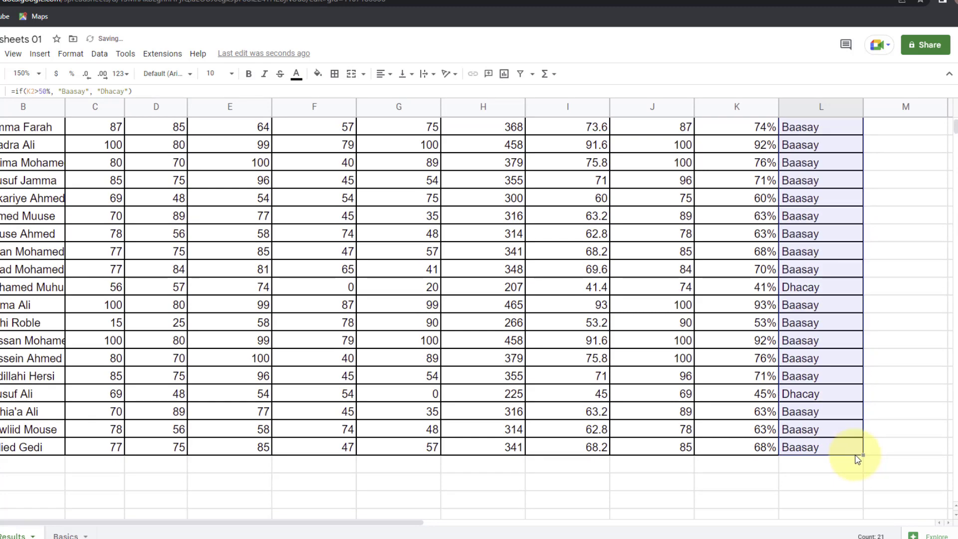
{"action": "scroll", "coordinate": [815, 242], "scroll_direction": "up", "scroll_amount": 3}
{"action": "left_click", "coordinate": [808, 355]}
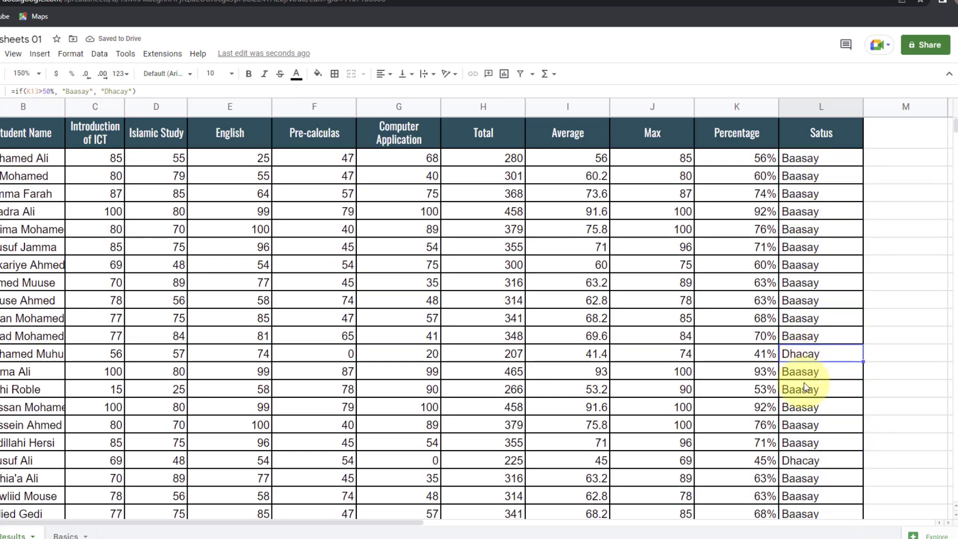
{"action": "scroll", "coordinate": [806, 462], "scroll_direction": "down", "scroll_amount": 1}
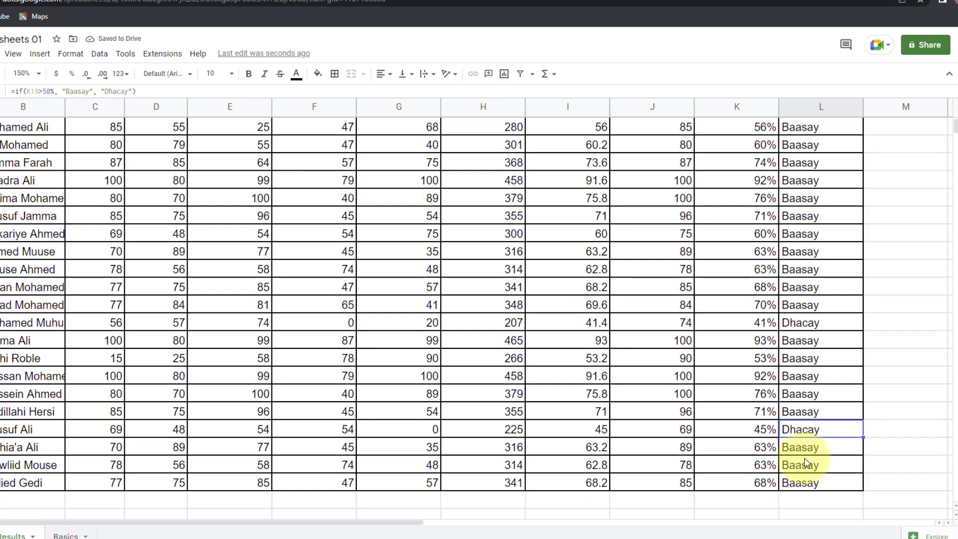
{"action": "scroll", "coordinate": [806, 461], "scroll_direction": "up", "scroll_amount": 1}
{"action": "left_click", "coordinate": [818, 352]}
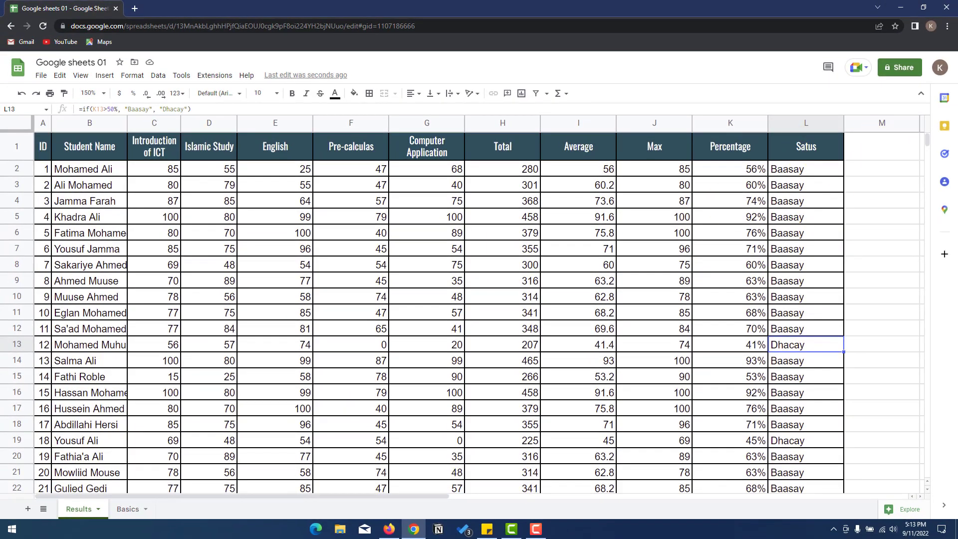
- Return to the results sheet, browse the Insert menu, then open the File menu
{"action": "key", "text": "alt+Tab"}
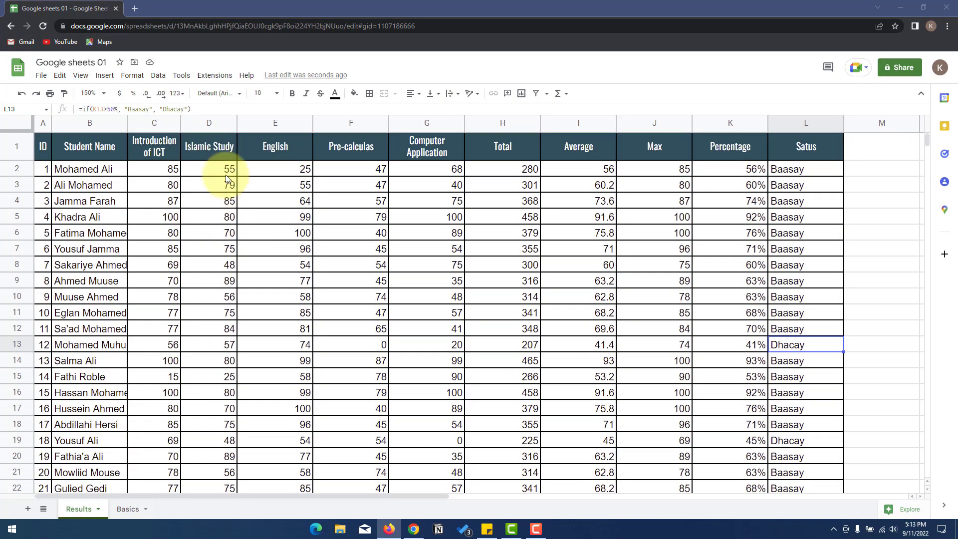
{"action": "left_click", "coordinate": [105, 76]}
{"action": "mouse_move", "coordinate": [122, 77]}
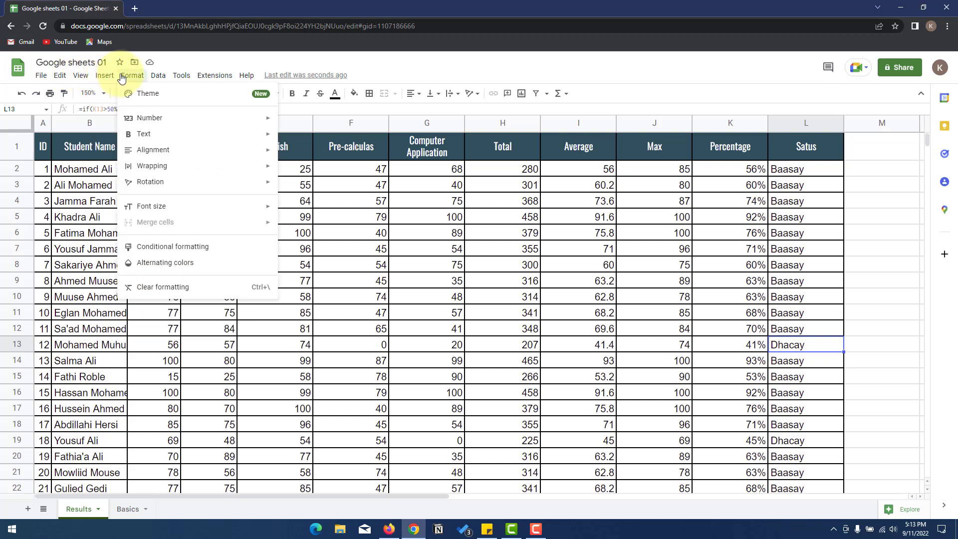
{"action": "mouse_move", "coordinate": [61, 78]}
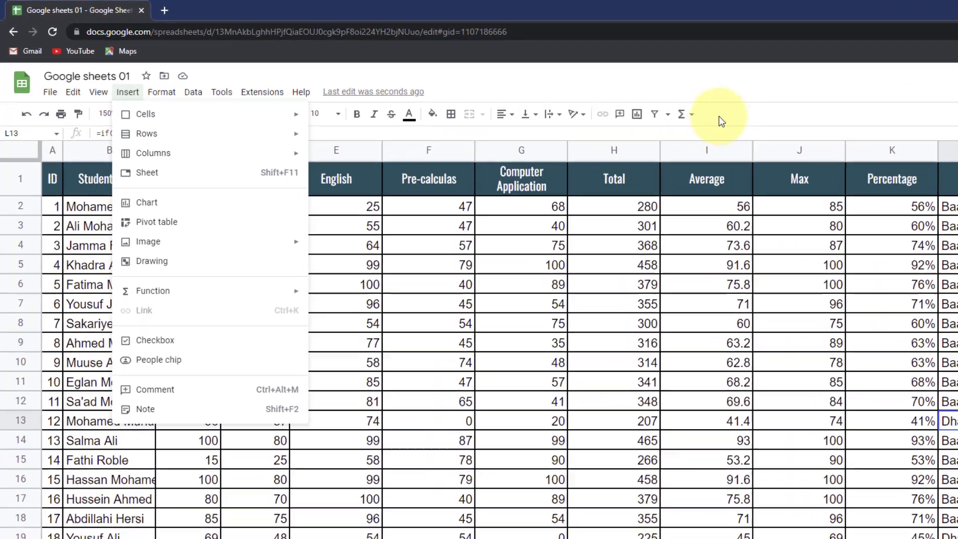
{"action": "left_click", "coordinate": [591, 97]}
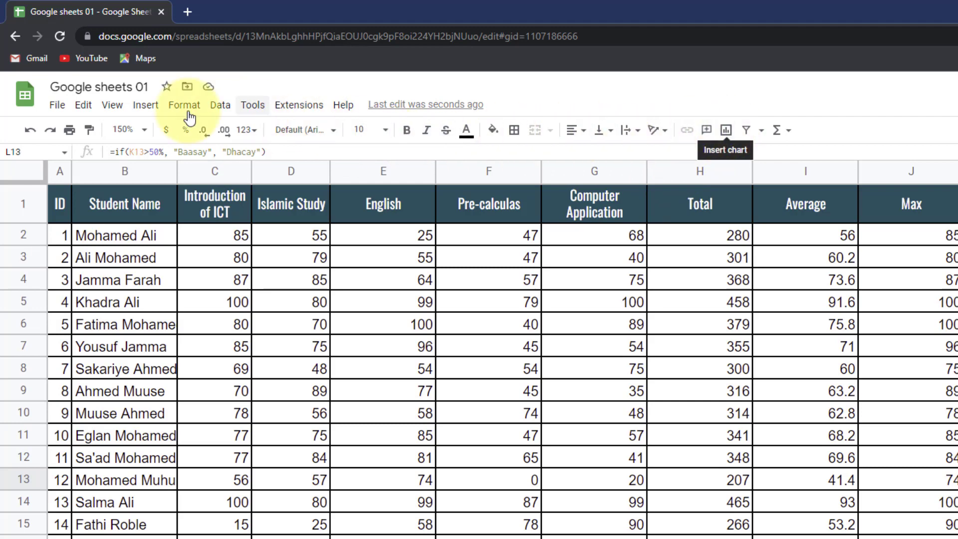
{"action": "left_click", "coordinate": [57, 105]}
{"action": "mouse_move", "coordinate": [74, 112]}
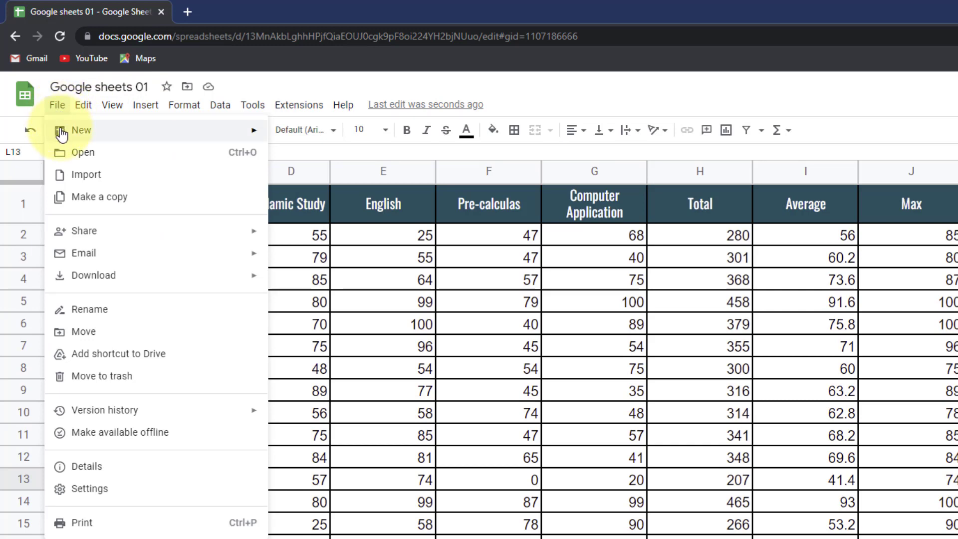
{"action": "mouse_move", "coordinate": [63, 136]}
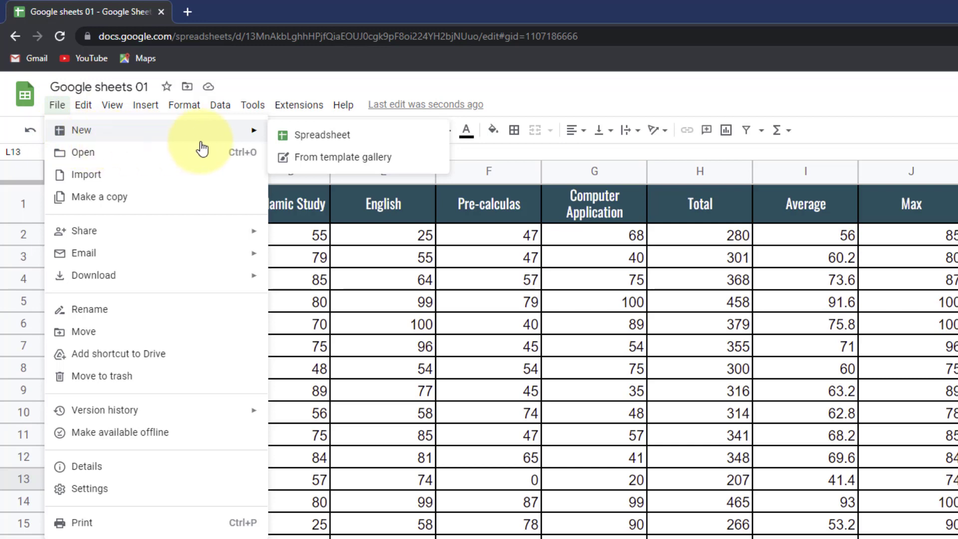
{"action": "left_click", "coordinate": [301, 141]}
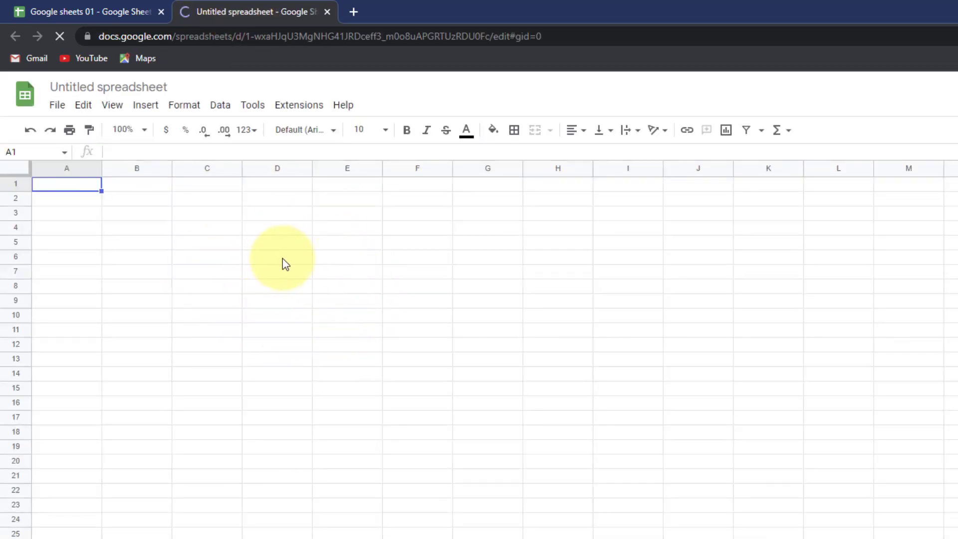
{"action": "left_click", "coordinate": [113, 6]}
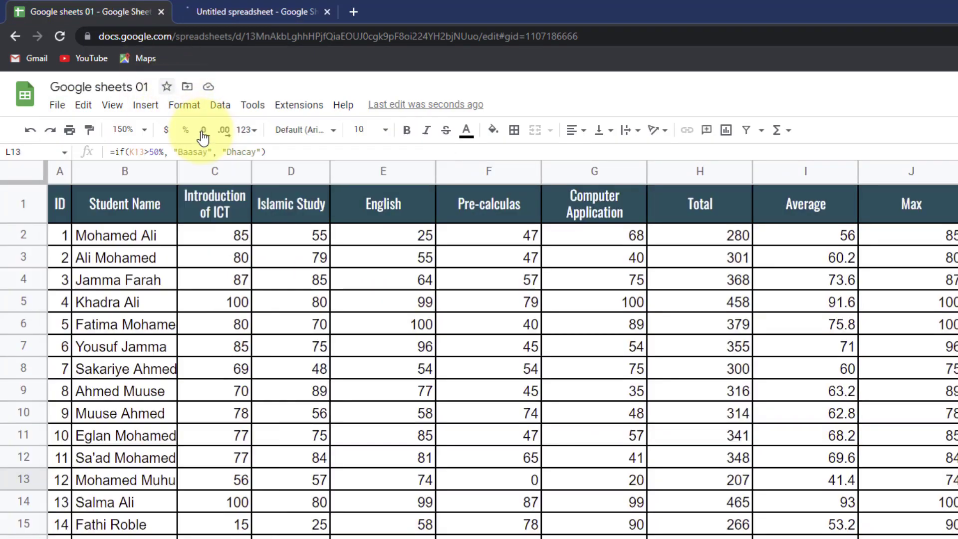
{"action": "left_click", "coordinate": [57, 105]}
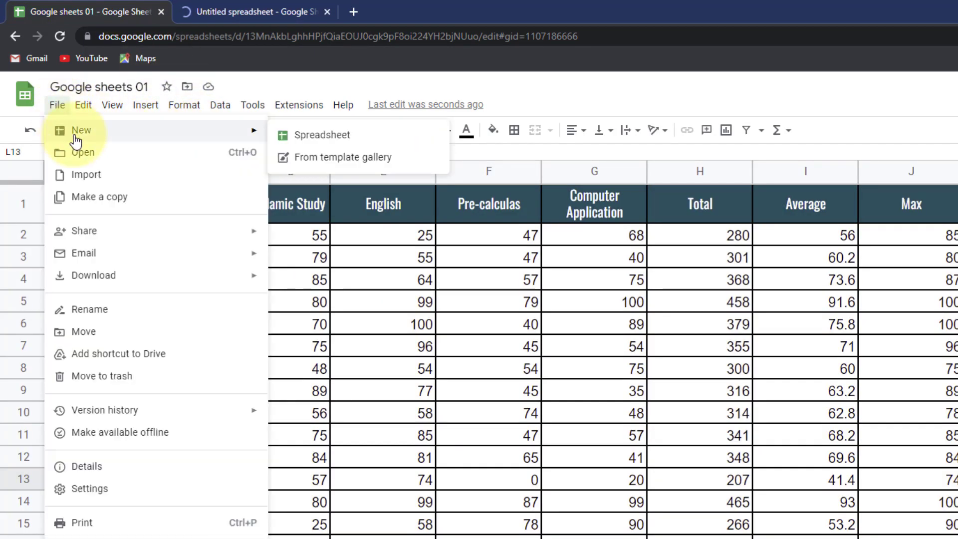
{"action": "left_click", "coordinate": [324, 157]}
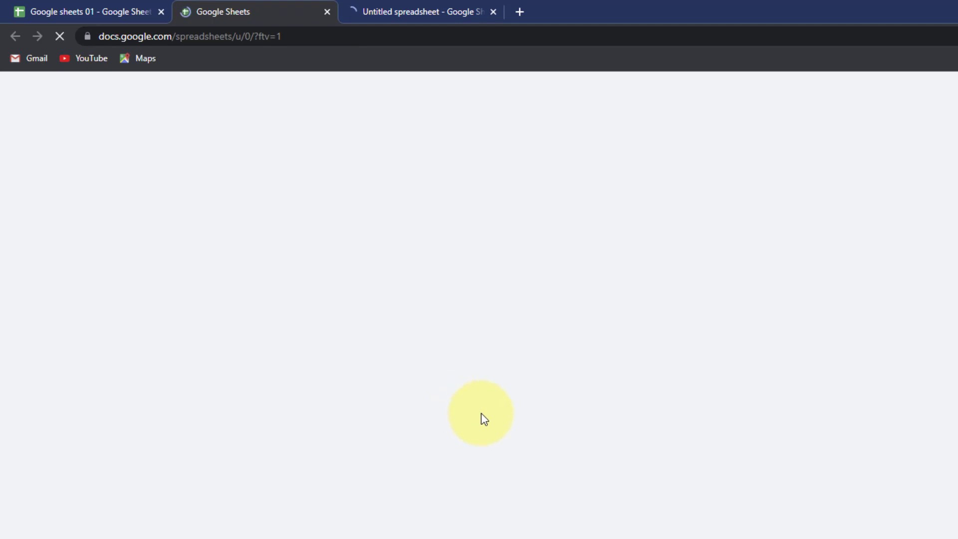
{"action": "scroll", "coordinate": [695, 373], "scroll_direction": "down", "scroll_amount": 15}
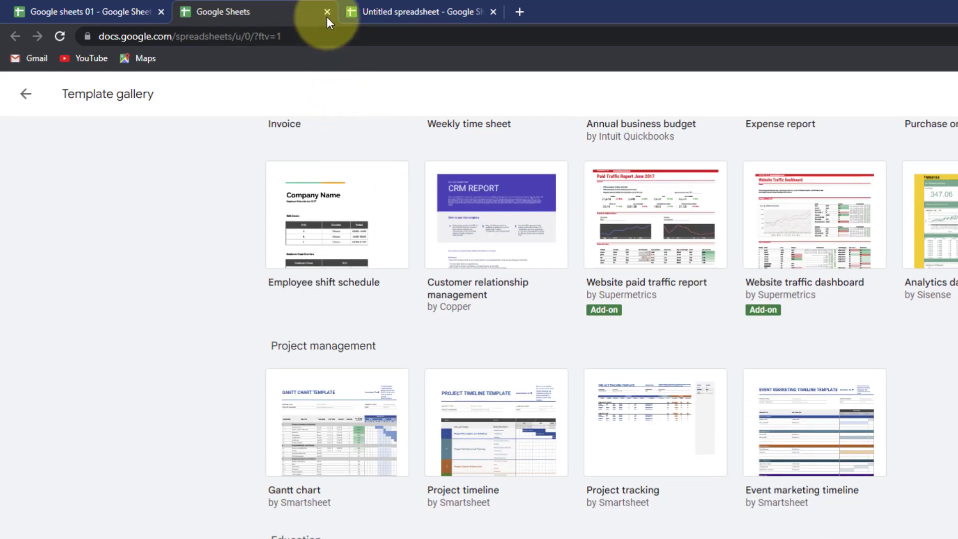
{"action": "left_click", "coordinate": [327, 12]}
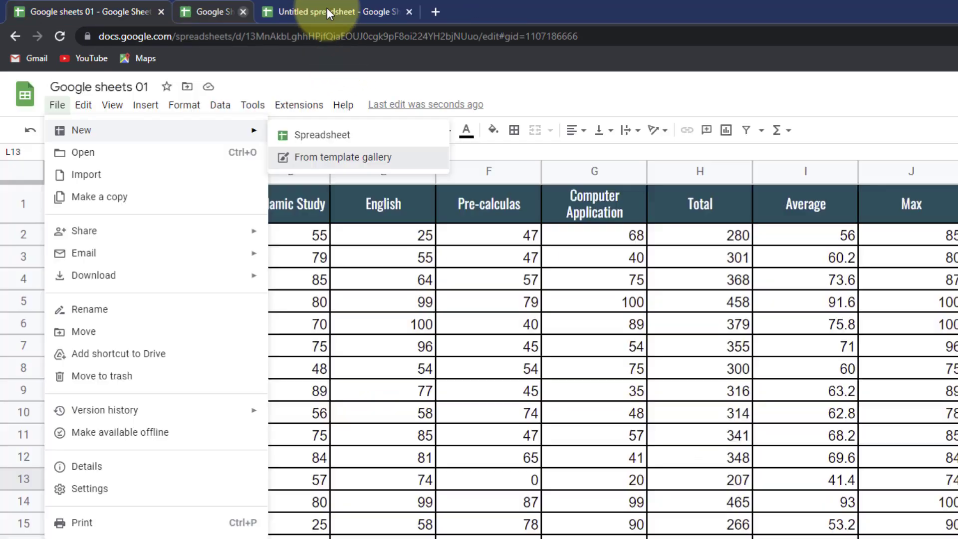
{"action": "left_click", "coordinate": [327, 8]}
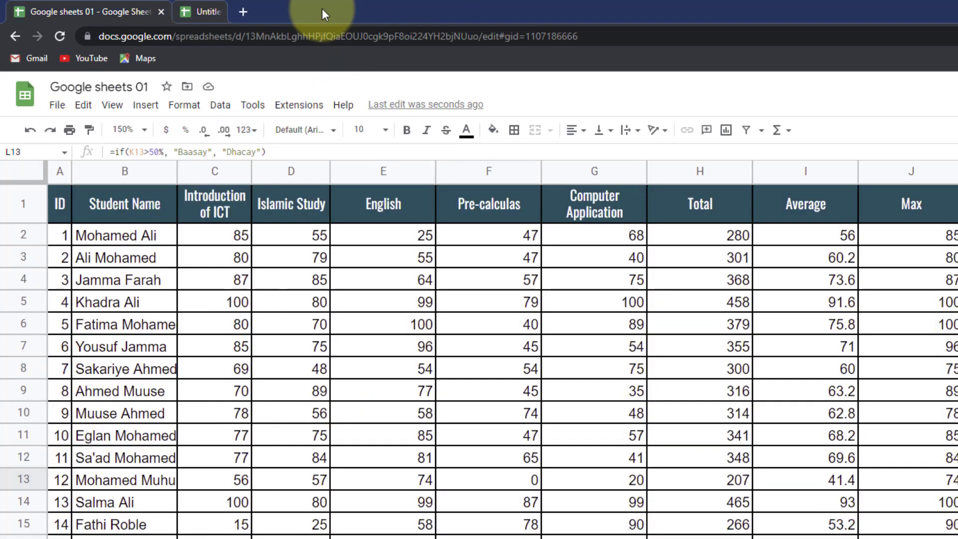
{"action": "left_click", "coordinate": [56, 104]}
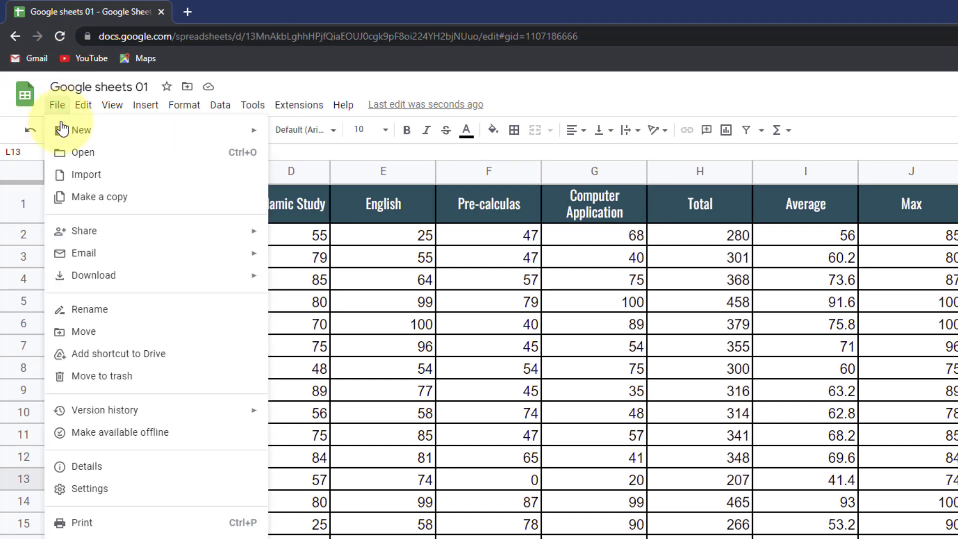
{"action": "left_click", "coordinate": [118, 160]}
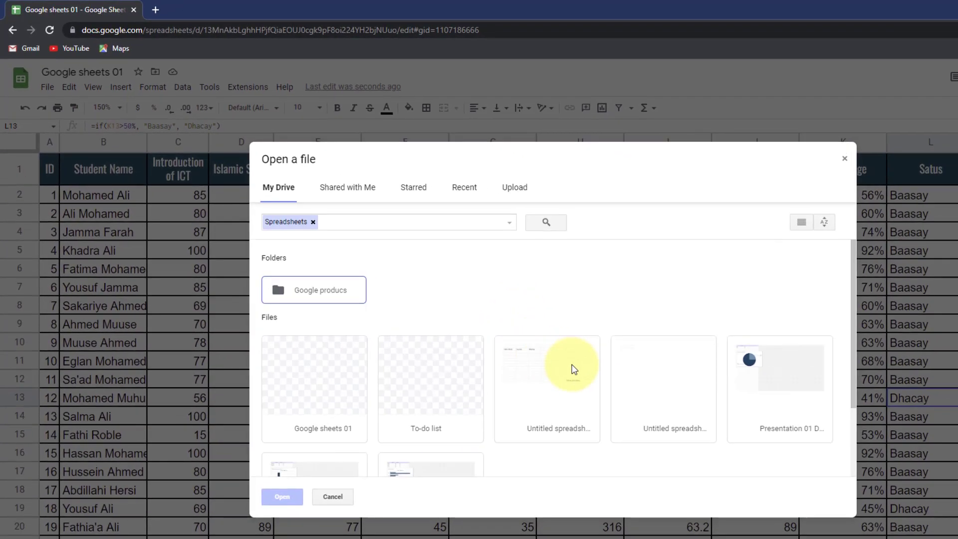
{"action": "scroll", "coordinate": [572, 370], "scroll_direction": "down", "scroll_amount": 3}
{"action": "scroll", "coordinate": [568, 376], "scroll_direction": "up", "scroll_amount": 3}
{"action": "scroll", "coordinate": [405, 380], "scroll_direction": "down", "scroll_amount": 3}
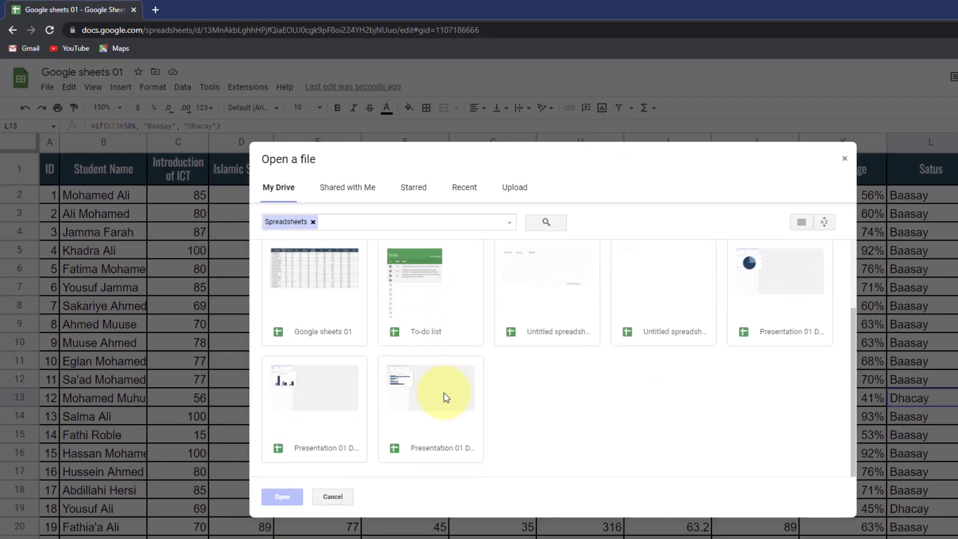
{"action": "scroll", "coordinate": [438, 374], "scroll_direction": "up", "scroll_amount": 1}
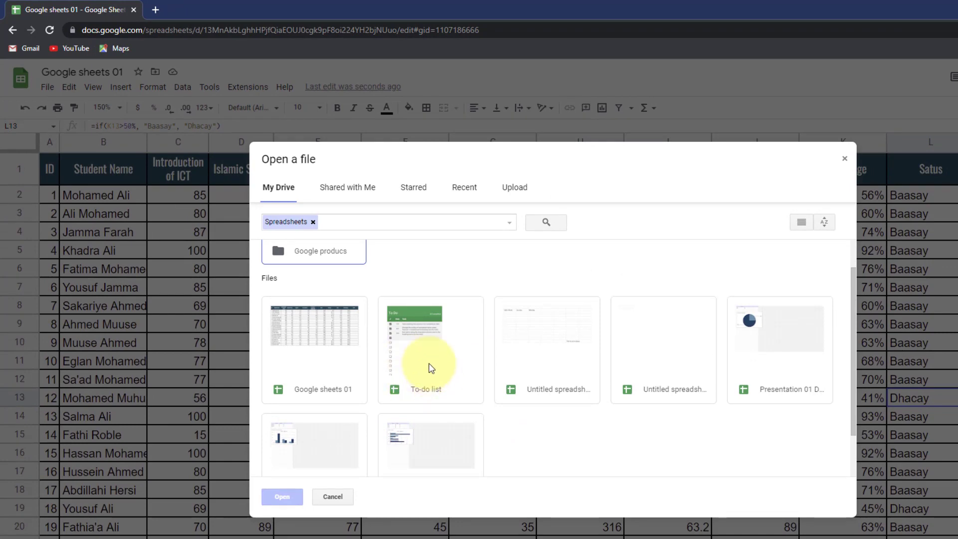
{"action": "left_click", "coordinate": [431, 368]}
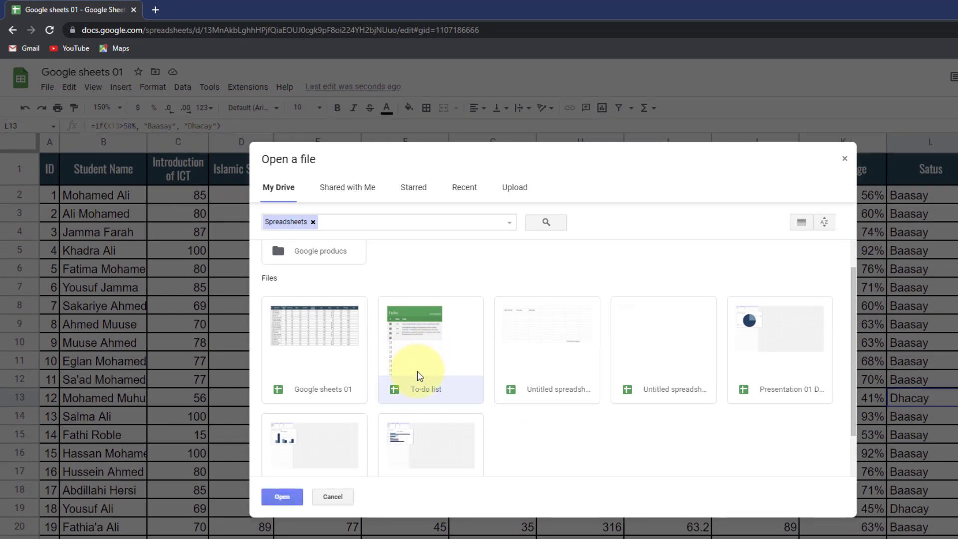
{"action": "left_click", "coordinate": [282, 496]}
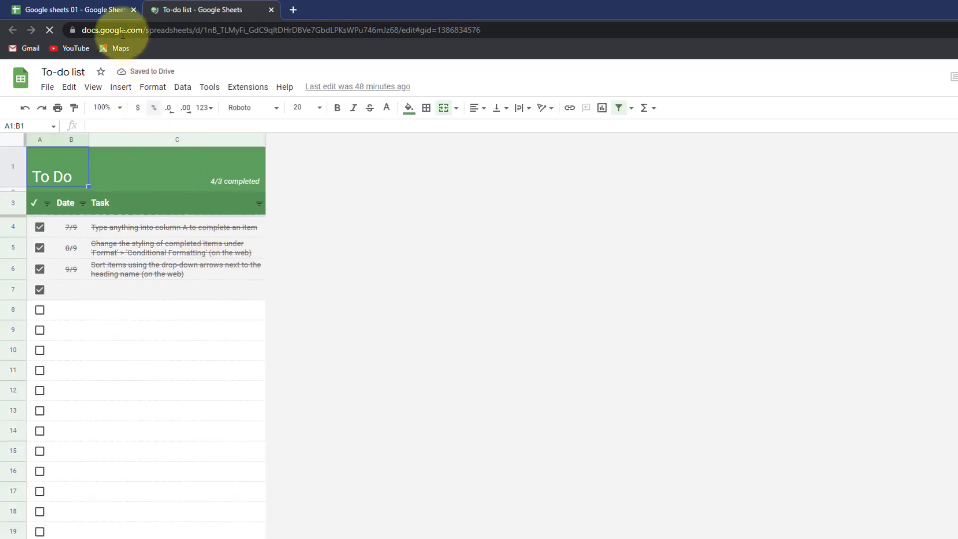
{"action": "left_click", "coordinate": [268, 10]}
{"action": "key", "text": "Escape"}
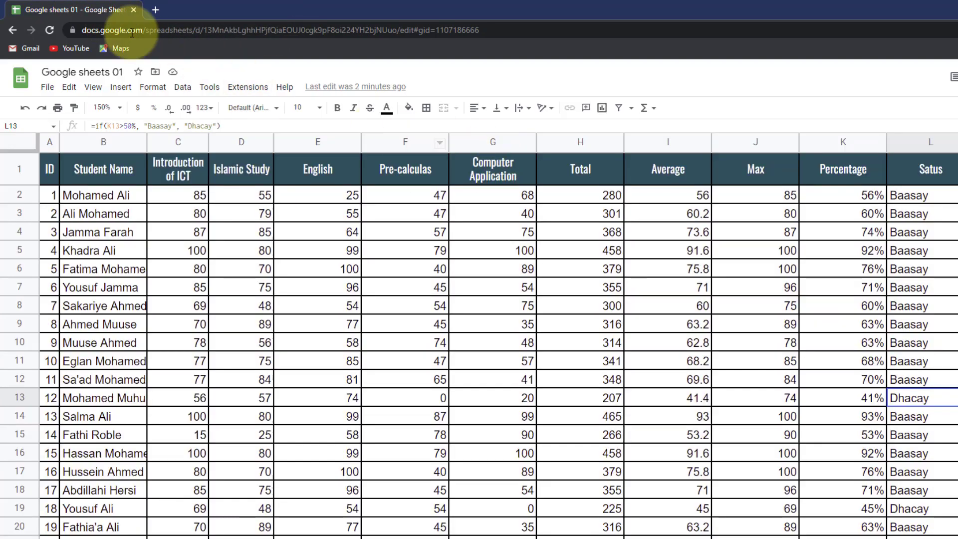
{"action": "left_click", "coordinate": [48, 88]}
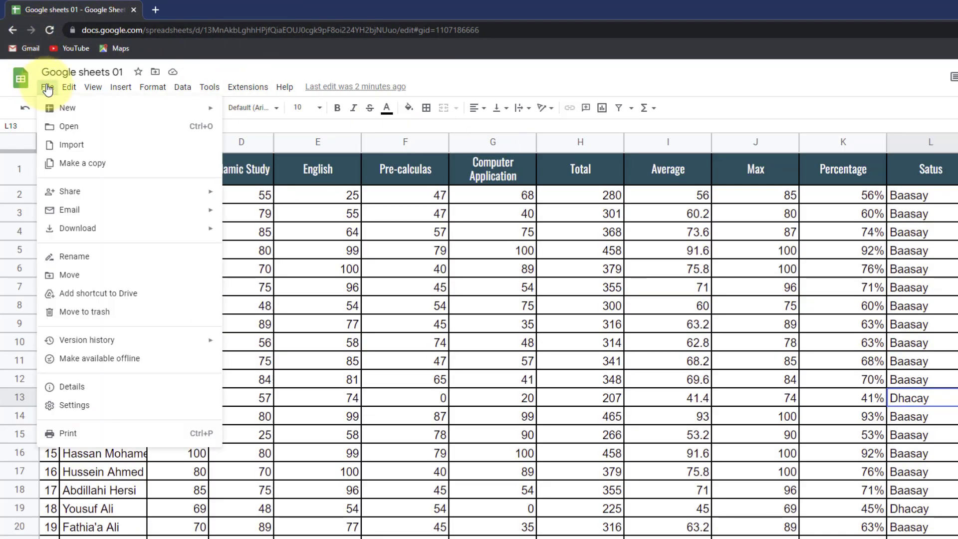
- Copy the spreadsheet into a new Google Sheets folder inside Google producs
{"action": "left_click", "coordinate": [80, 167]}
{"action": "left_click", "coordinate": [518, 332]}
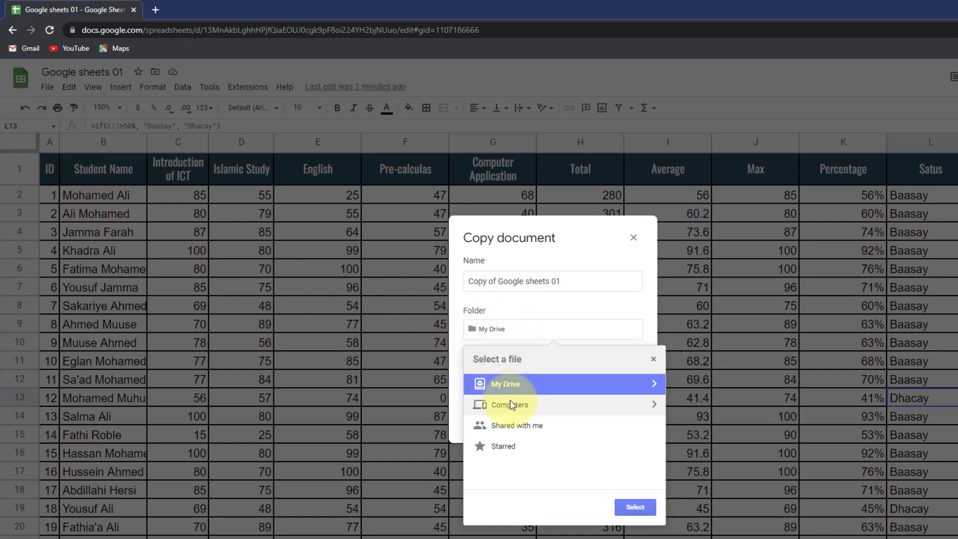
{"action": "left_click", "coordinate": [654, 384]}
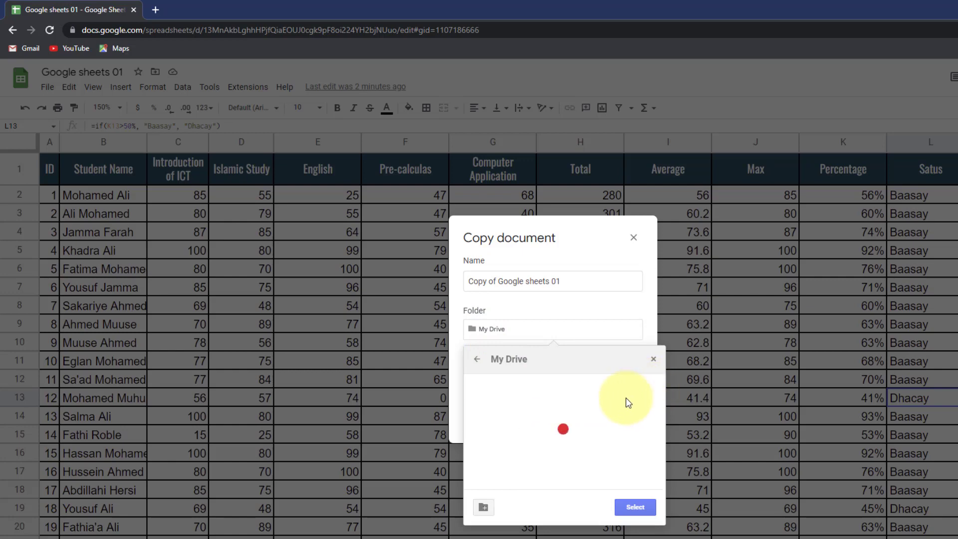
{"action": "scroll", "coordinate": [588, 428], "scroll_direction": "down", "scroll_amount": 3}
{"action": "scroll", "coordinate": [527, 463], "scroll_direction": "up", "scroll_amount": 5}
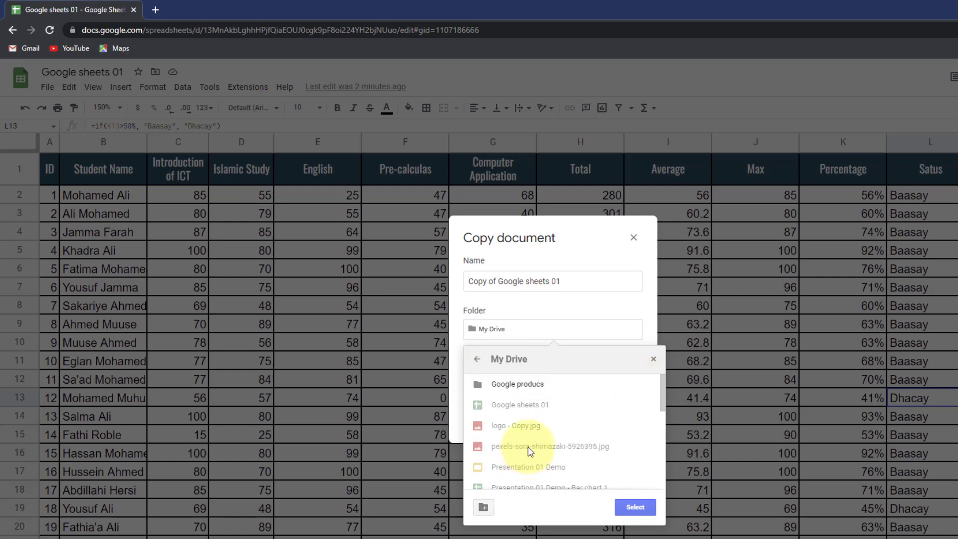
{"action": "left_click", "coordinate": [521, 389]}
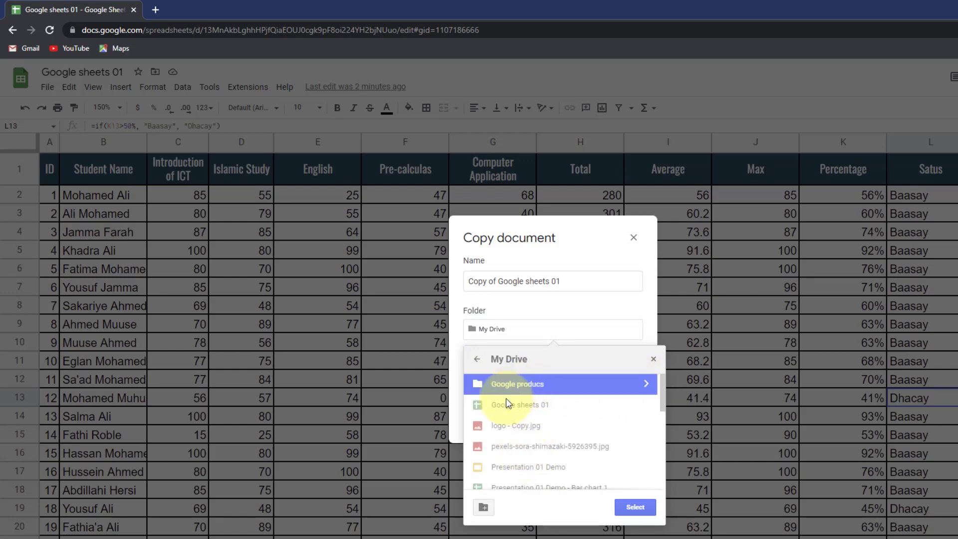
{"action": "left_click", "coordinate": [645, 385]}
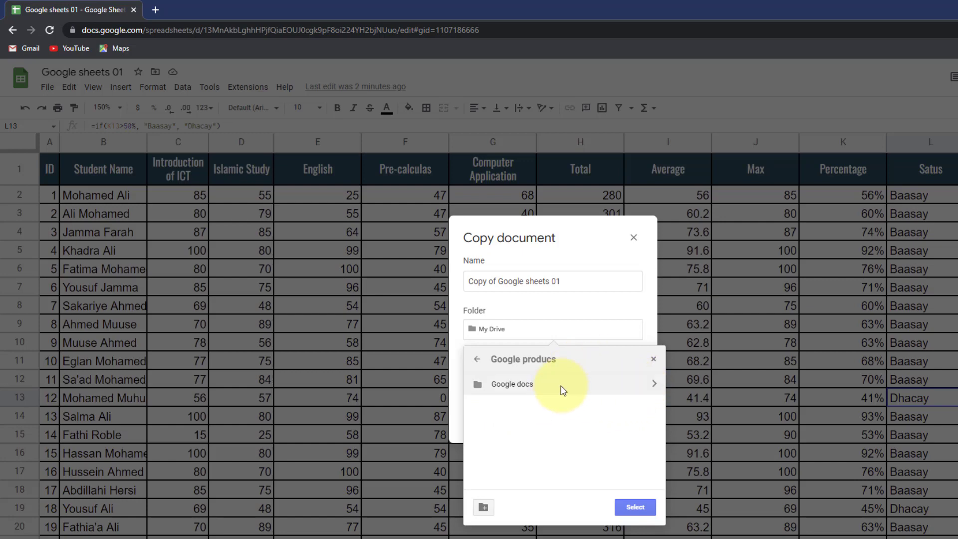
{"action": "left_click", "coordinate": [484, 507]}
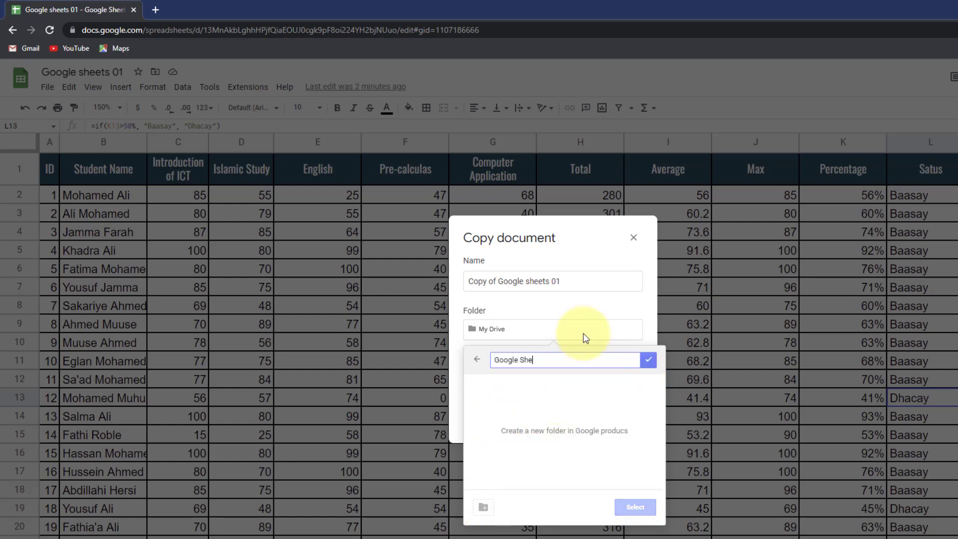
{"action": "left_click", "coordinate": [648, 360]}
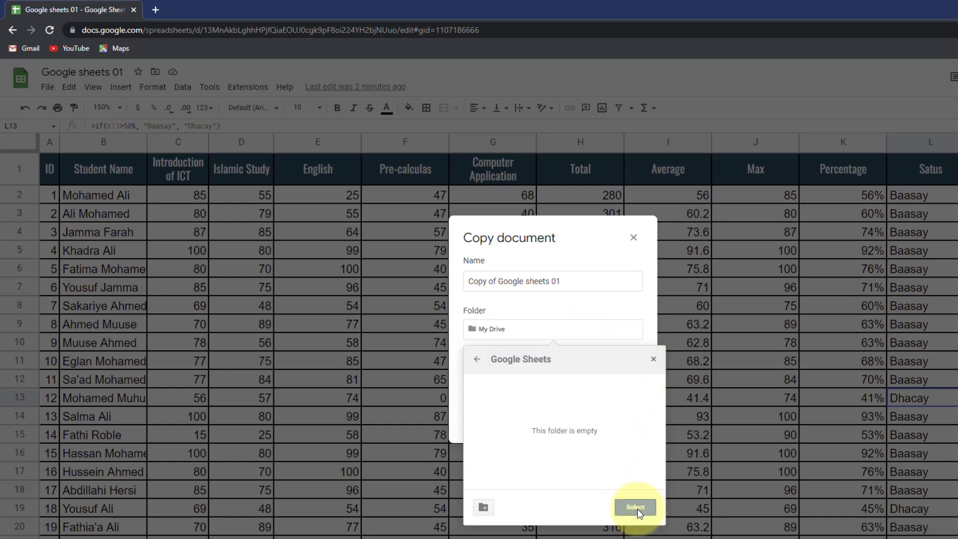
{"action": "left_click", "coordinate": [637, 508]}
{"action": "left_click", "coordinate": [608, 423]}
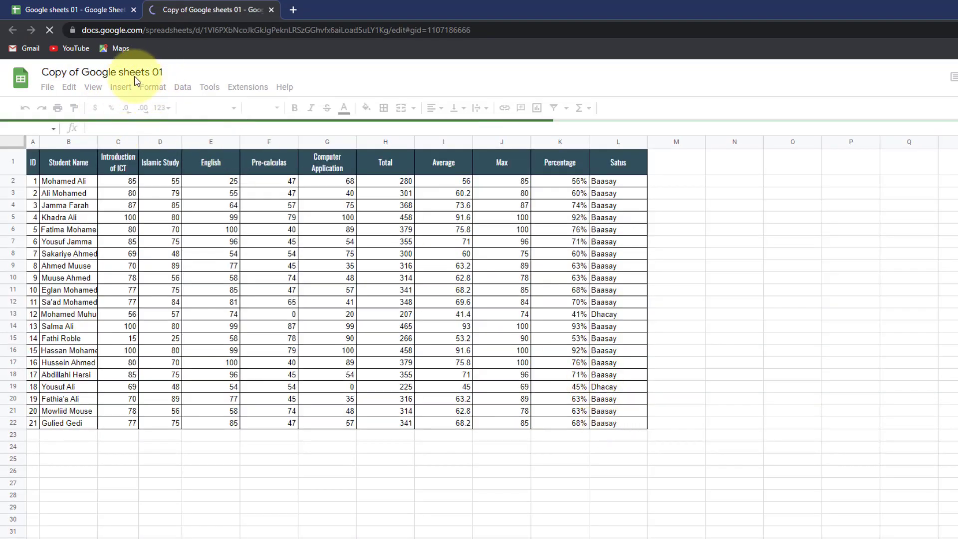
{"action": "left_click", "coordinate": [294, 10]}
- Open Google Drive and find Copy of Google sheets 01 in Google producs > Google Sheets
{"action": "type", "text": "dr"}
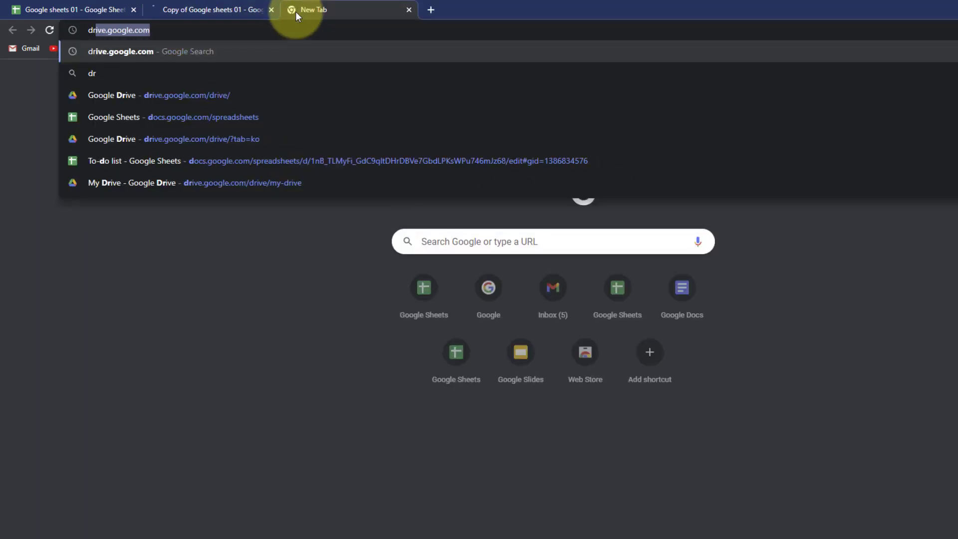
{"action": "key", "text": "BackSpace"}
{"action": "key", "text": "BackSpace"}
{"action": "key", "text": "BackSpace"}
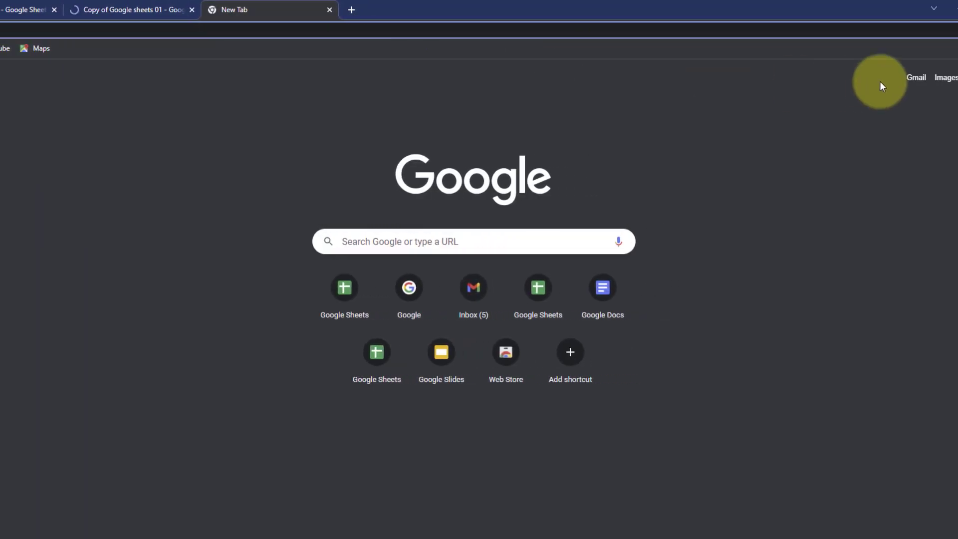
{"action": "left_click", "coordinate": [930, 78]}
{"action": "scroll", "coordinate": [854, 227], "scroll_direction": "down", "scroll_amount": 2}
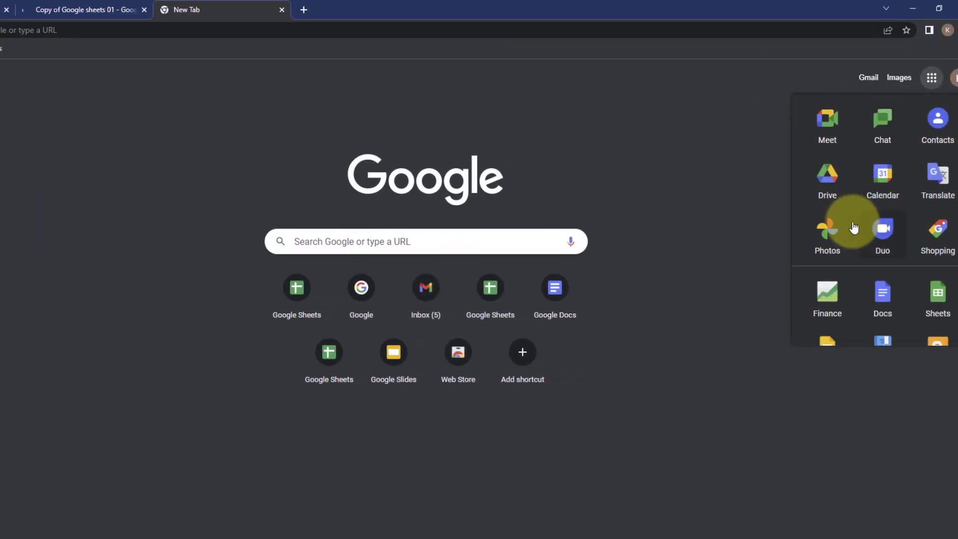
{"action": "left_click", "coordinate": [827, 172]}
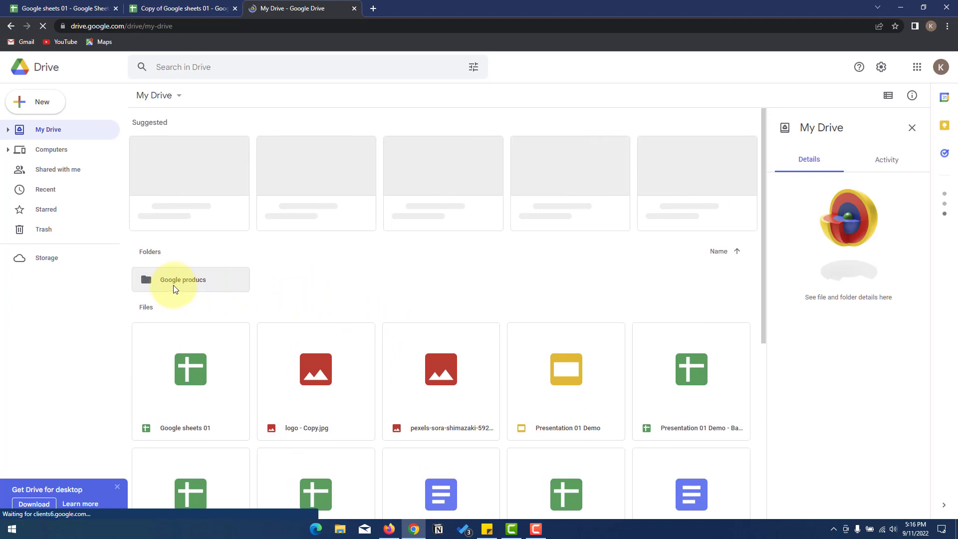
{"action": "left_click", "coordinate": [189, 286]}
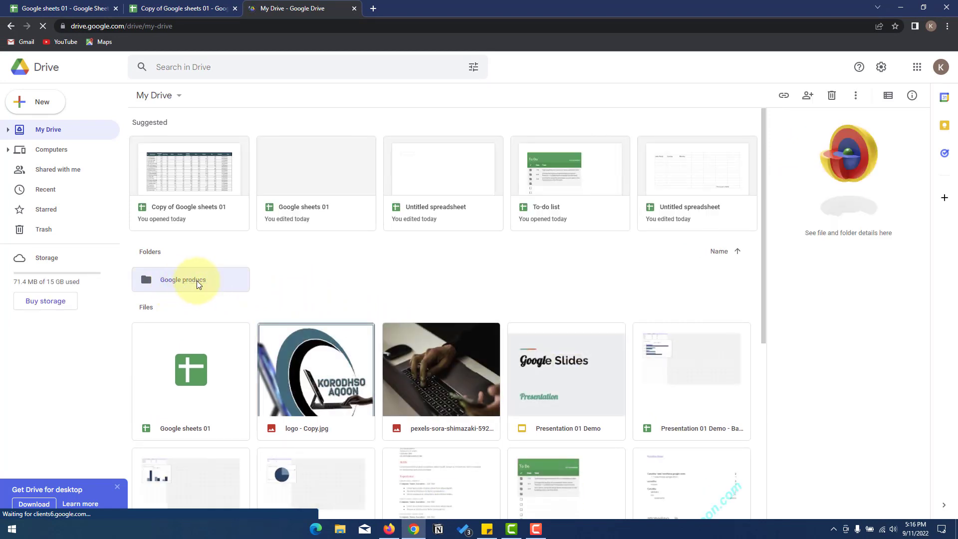
{"action": "double_click", "coordinate": [196, 281]}
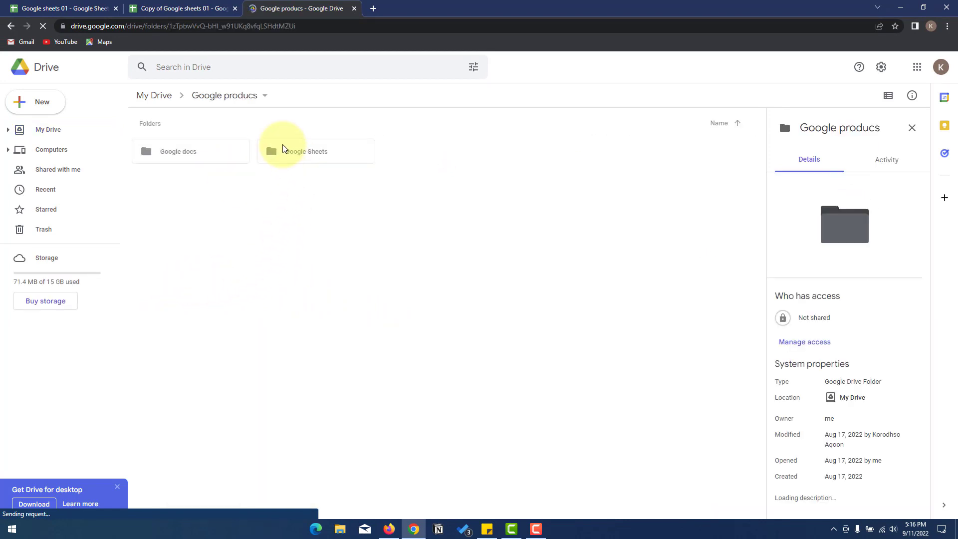
{"action": "double_click", "coordinate": [291, 158]}
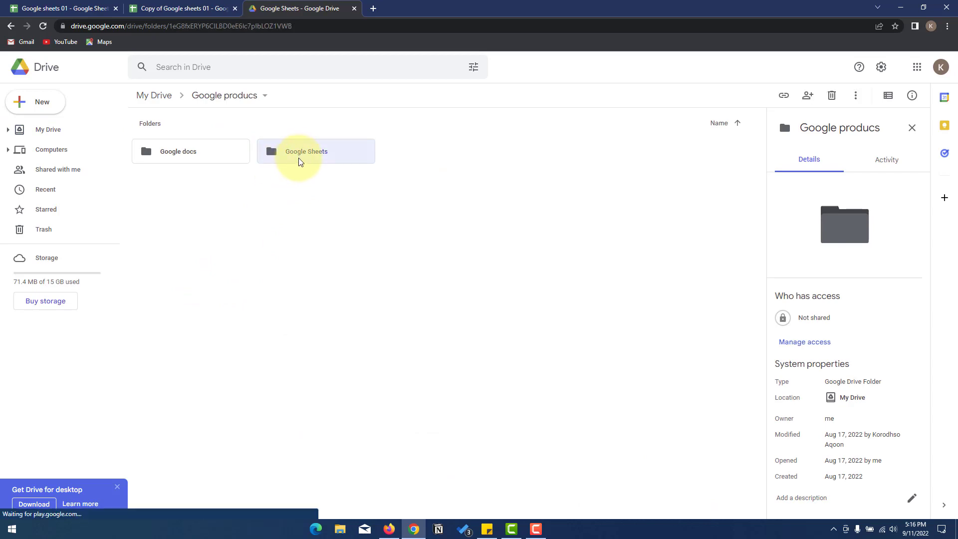
{"action": "mouse_move", "coordinate": [239, 242]}
{"action": "left_mouse_down"}
{"action": "mouse_move", "coordinate": [142, 180]}
{"action": "mouse_move", "coordinate": [115, 137]}
{"action": "mouse_move", "coordinate": [145, 147]}
{"action": "mouse_move", "coordinate": [160, 12]}
{"action": "mouse_move", "coordinate": [172, 25]}
{"action": "mouse_move", "coordinate": [280, 10]}
{"action": "mouse_move", "coordinate": [268, 253]}
{"action": "mouse_move", "coordinate": [132, 128]}
{"action": "left_mouse_up"}
{"action": "left_click_drag", "start_coordinate": [347, 304], "coordinate": [150, 159]}
{"action": "left_click", "coordinate": [60, 9]}
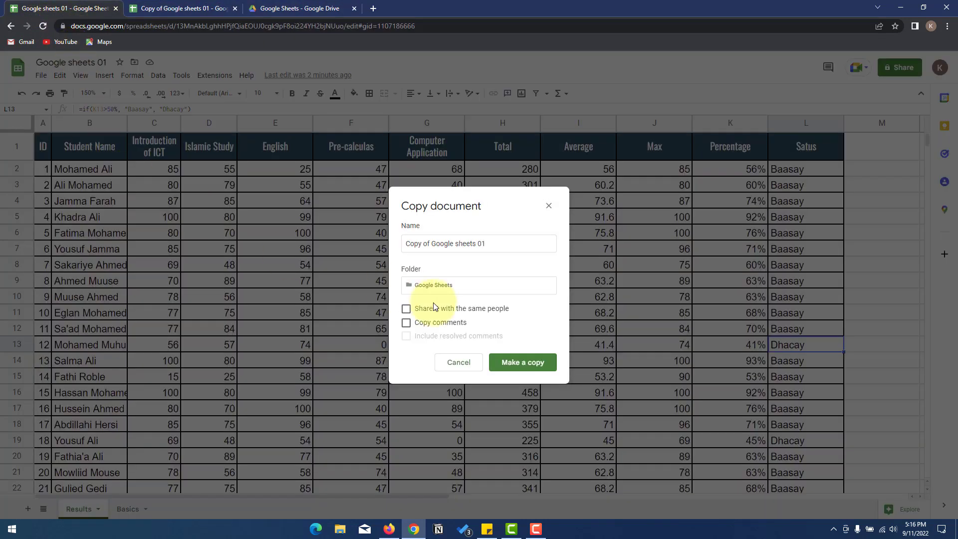
- Dismiss the copy prompt and look at the Publish to web settings without changing them
{"action": "key", "text": "Escape"}
{"action": "left_click", "coordinate": [37, 78]}
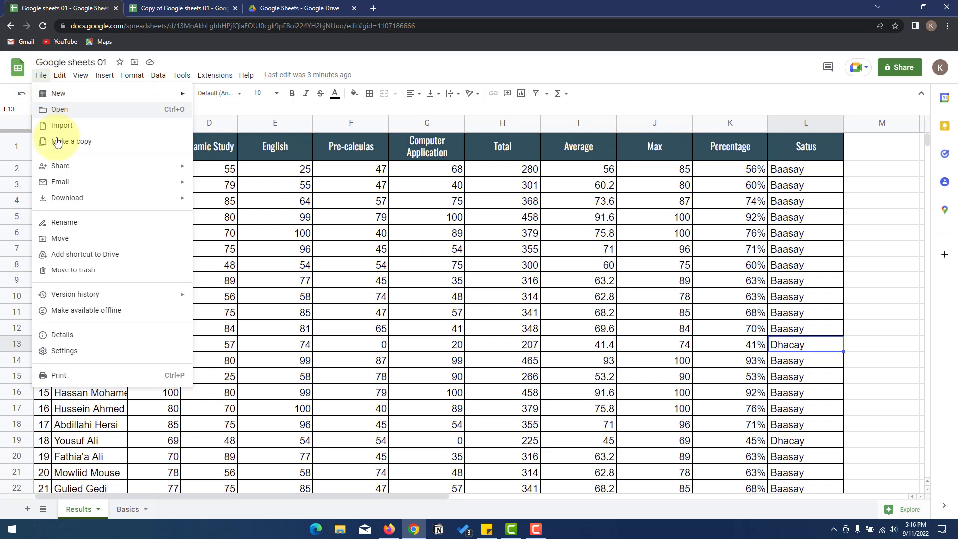
{"action": "mouse_move", "coordinate": [94, 175]}
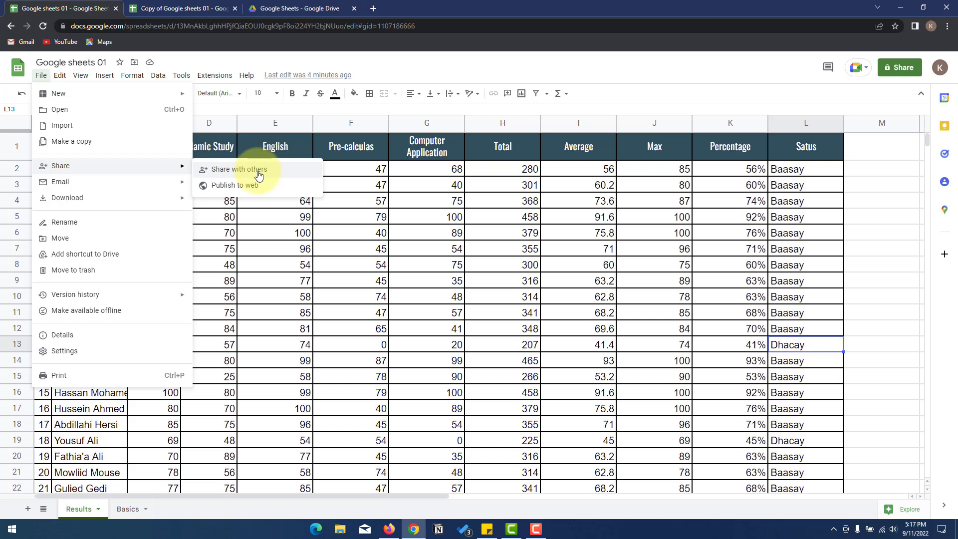
{"action": "left_click", "coordinate": [230, 185]}
{"action": "left_click", "coordinate": [597, 203]}
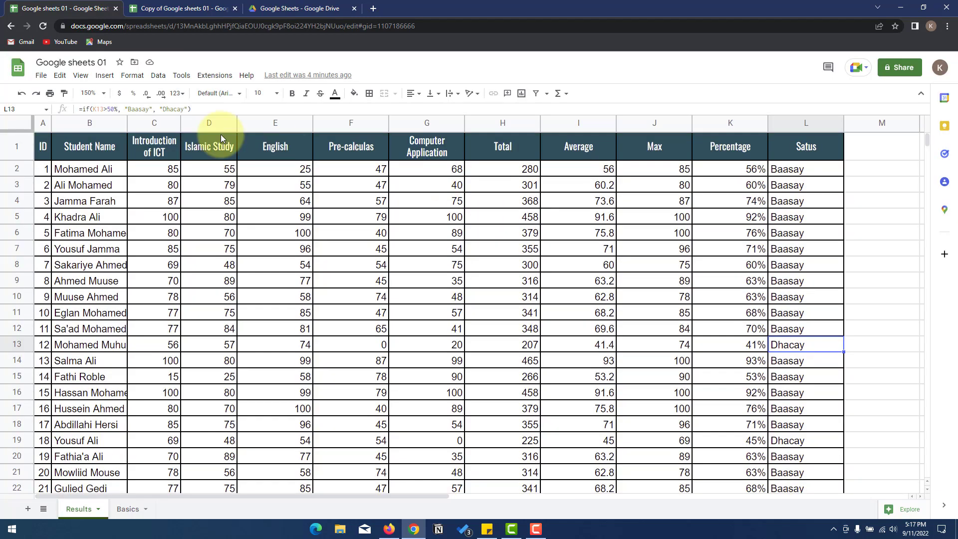
- Set General access to Anyone with the link as Viewer and copy the link
{"action": "left_click", "coordinate": [41, 75]}
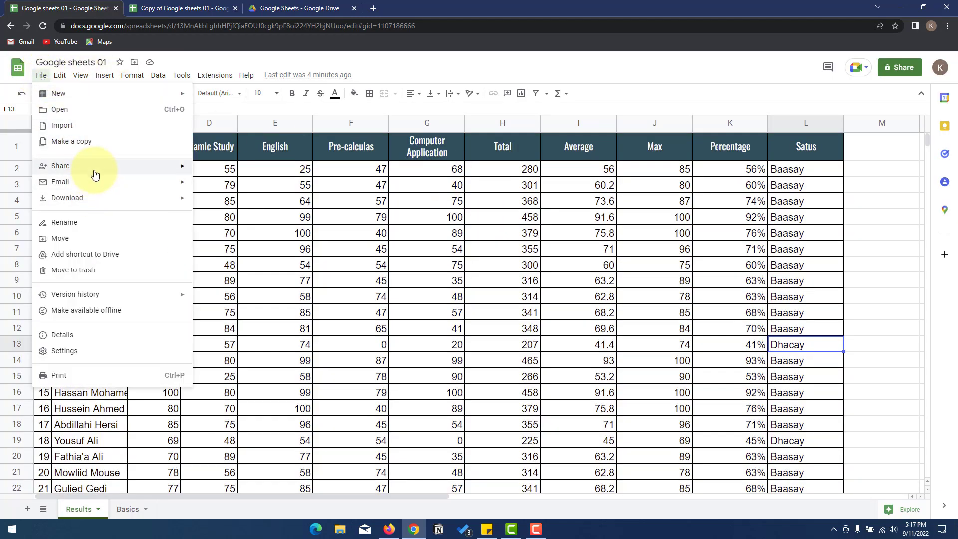
{"action": "mouse_move", "coordinate": [166, 171]}
{"action": "left_click", "coordinate": [219, 171]}
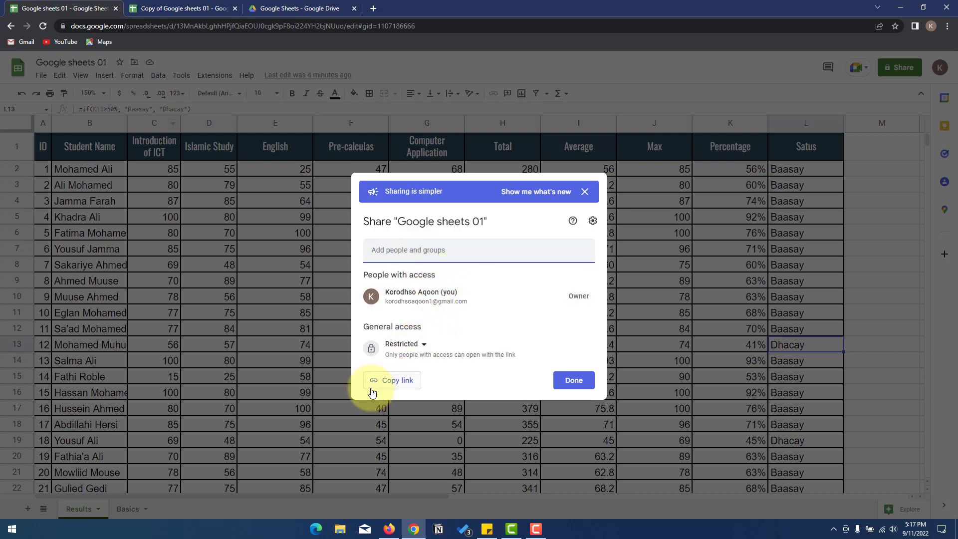
{"action": "left_click", "coordinate": [420, 344]}
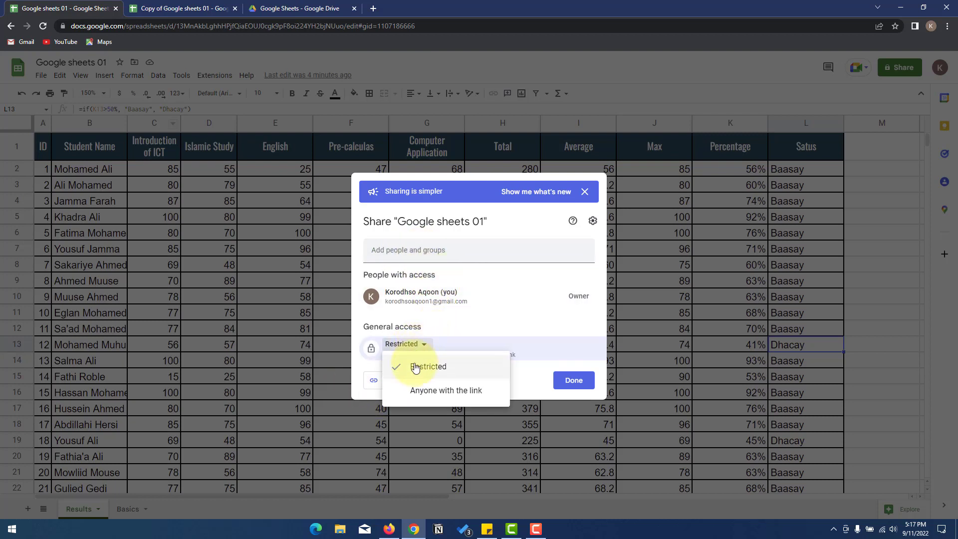
{"action": "left_click", "coordinate": [412, 389]}
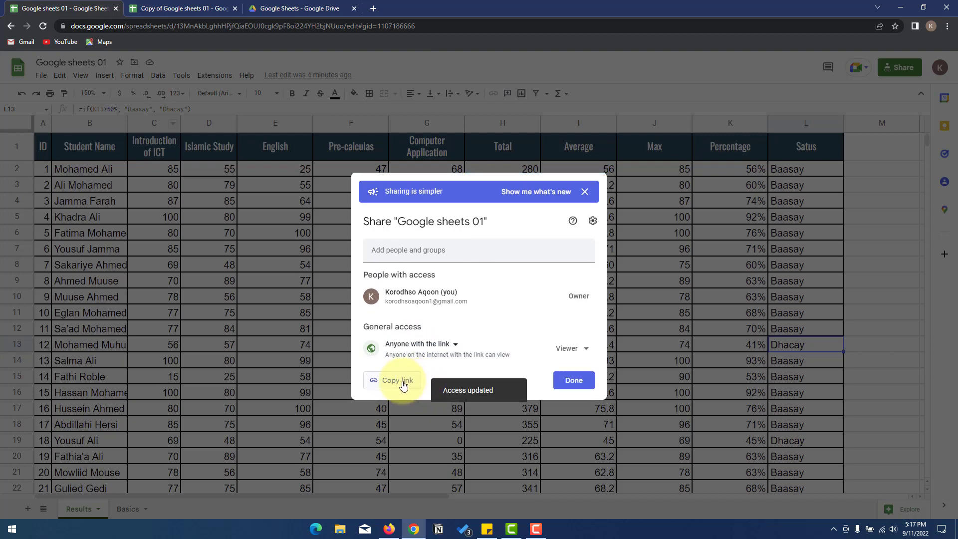
{"action": "left_click", "coordinate": [414, 345]}
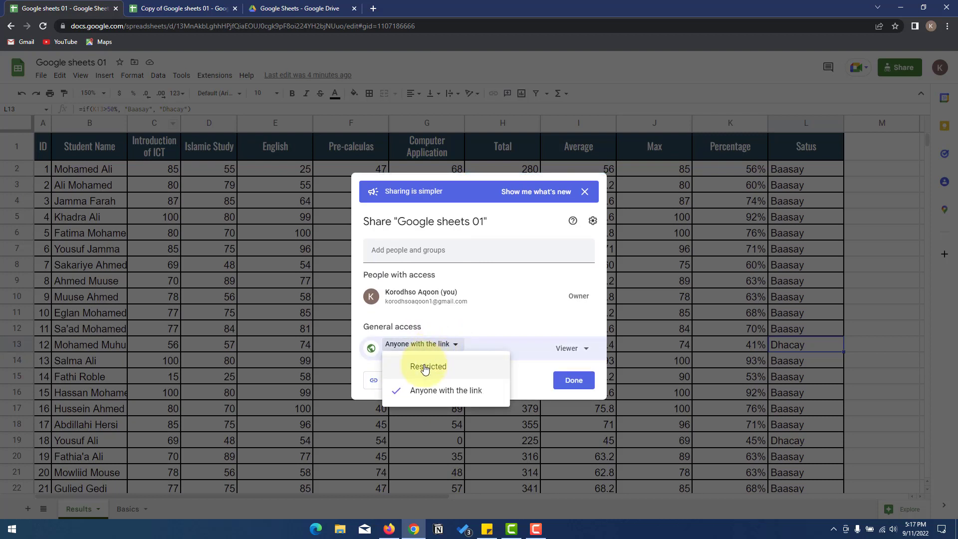
{"action": "left_click", "coordinate": [418, 365]}
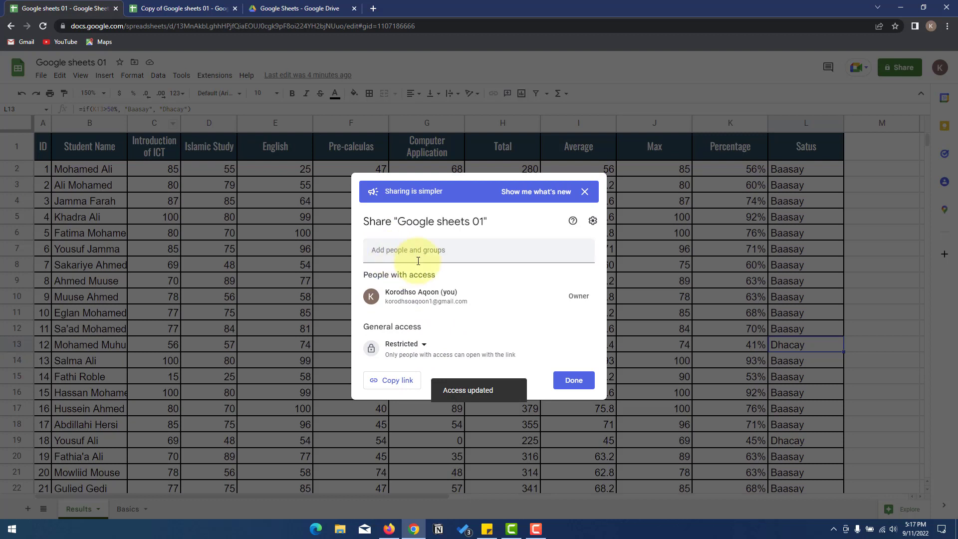
{"action": "left_click", "coordinate": [415, 344]}
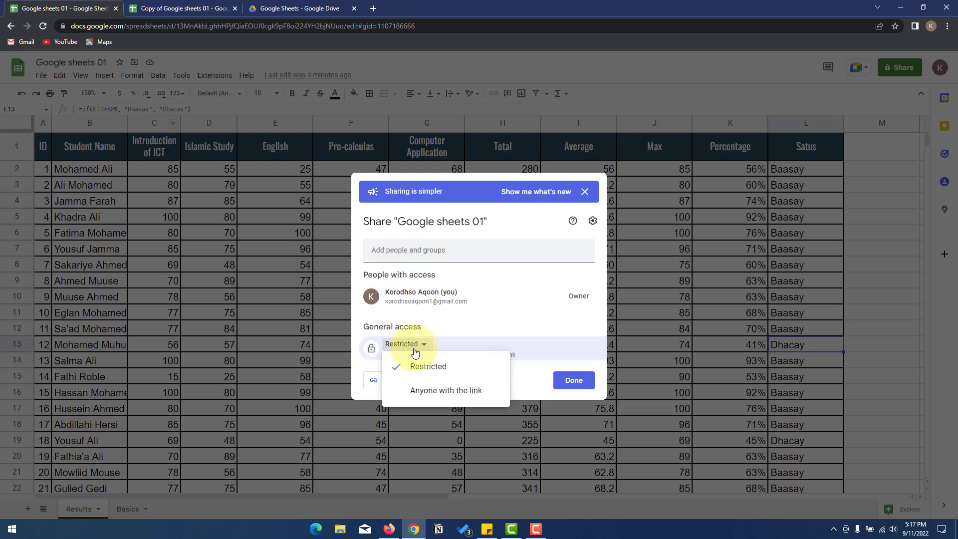
{"action": "left_click", "coordinate": [418, 388]}
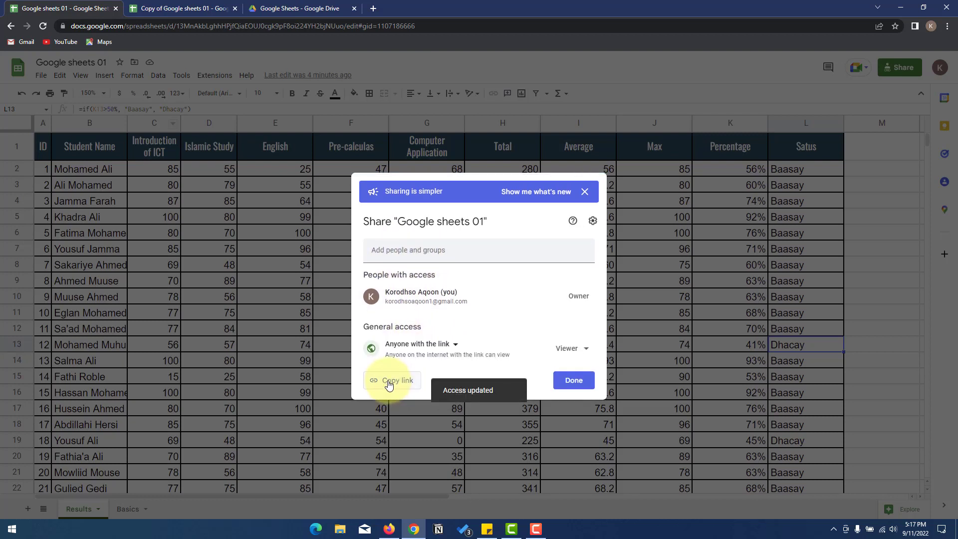
{"action": "left_click", "coordinate": [402, 383]}
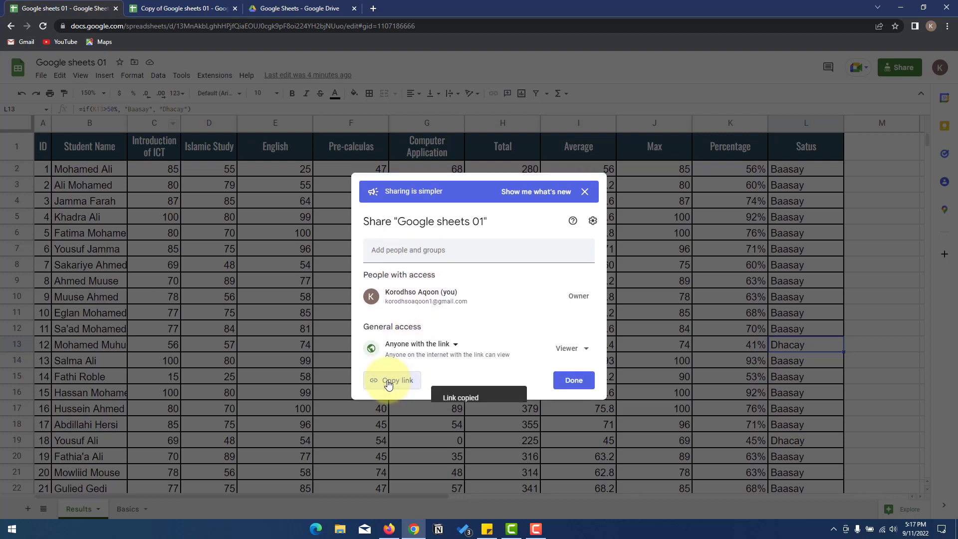
{"action": "left_click", "coordinate": [317, 530]}
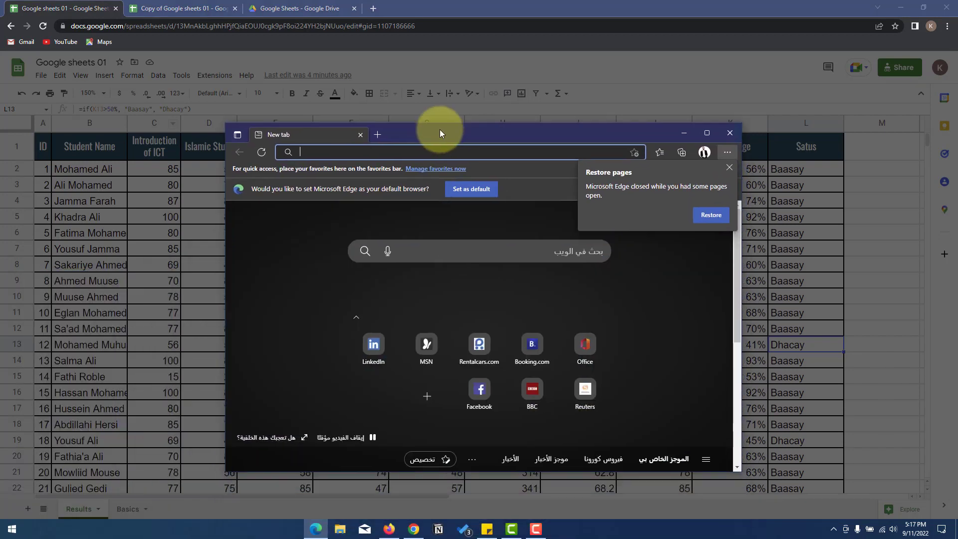
- Open the copied sharing link in Microsoft Edge and maximize the window
{"action": "left_click", "coordinate": [726, 163]}
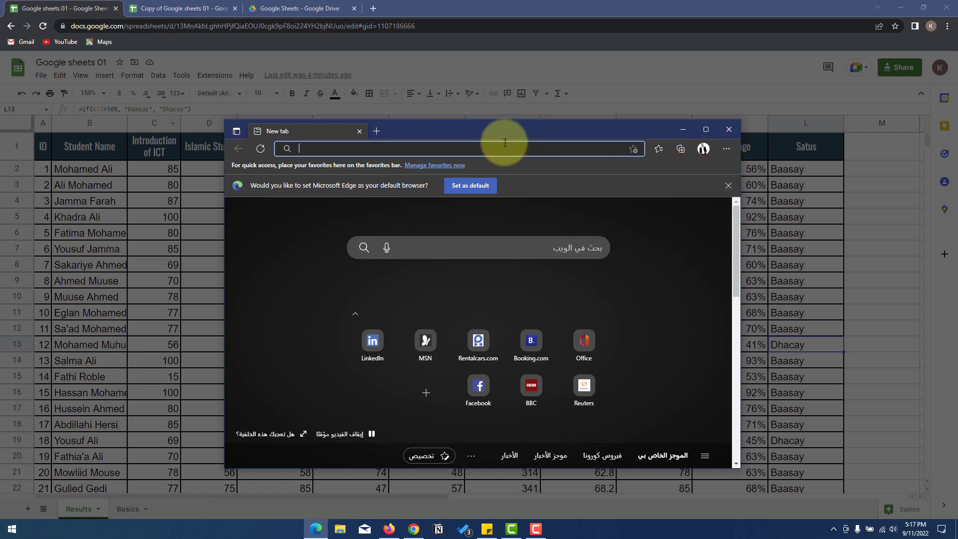
{"action": "key", "text": "ctrl+v"}
{"action": "key", "text": "Return"}
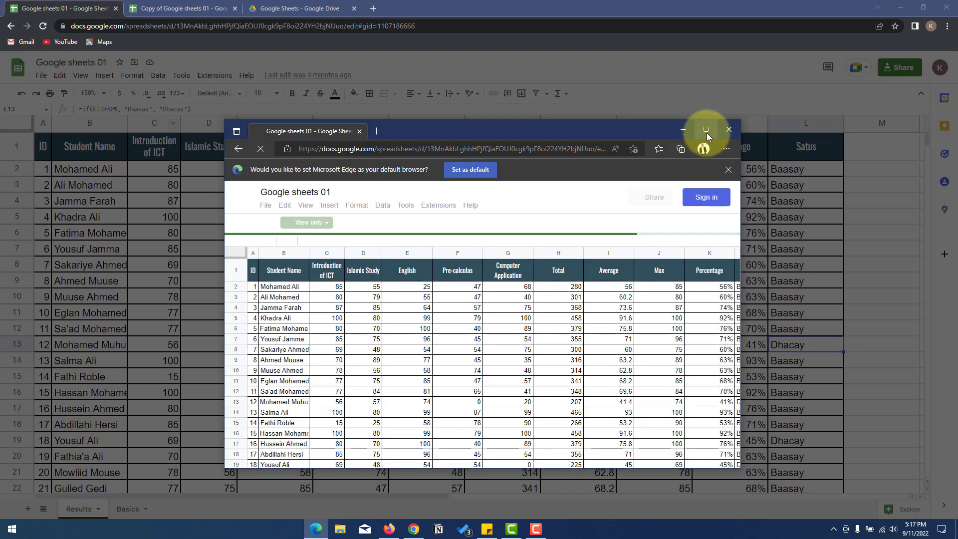
{"action": "left_click", "coordinate": [705, 130]}
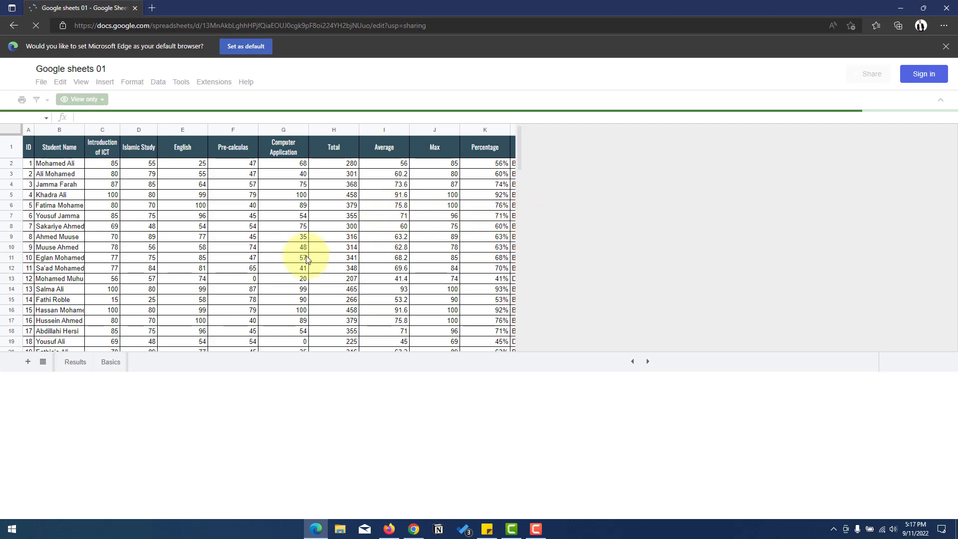
- Check the view-only Basics and Results sheets as a signed-out visitor
{"action": "scroll", "coordinate": [176, 240], "scroll_direction": "down", "scroll_amount": 3}
{"action": "scroll", "coordinate": [175, 241], "scroll_direction": "up", "scroll_amount": 3}
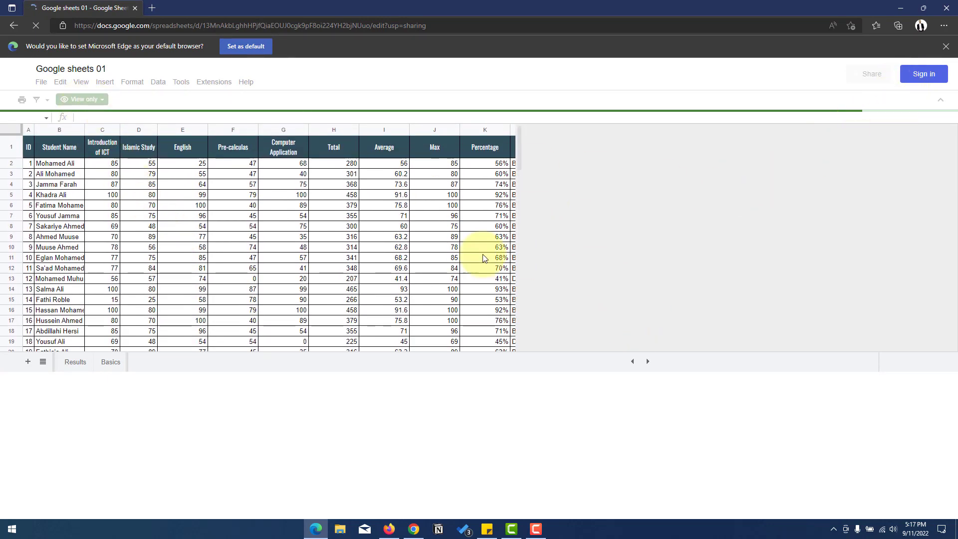
{"action": "scroll", "coordinate": [365, 261], "scroll_direction": "down", "scroll_amount": 3}
{"action": "scroll", "coordinate": [364, 261], "scroll_direction": "up", "scroll_amount": 3}
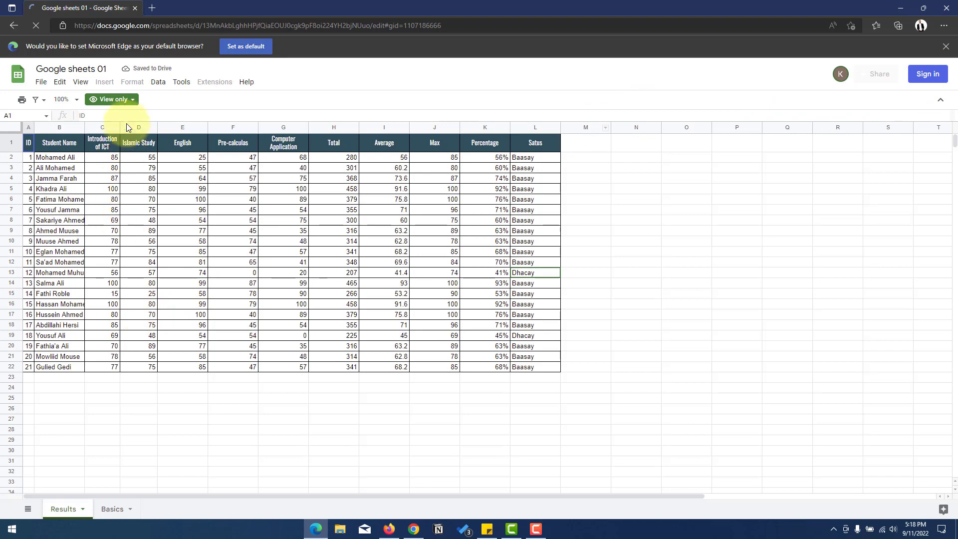
{"action": "left_click", "coordinate": [112, 510]}
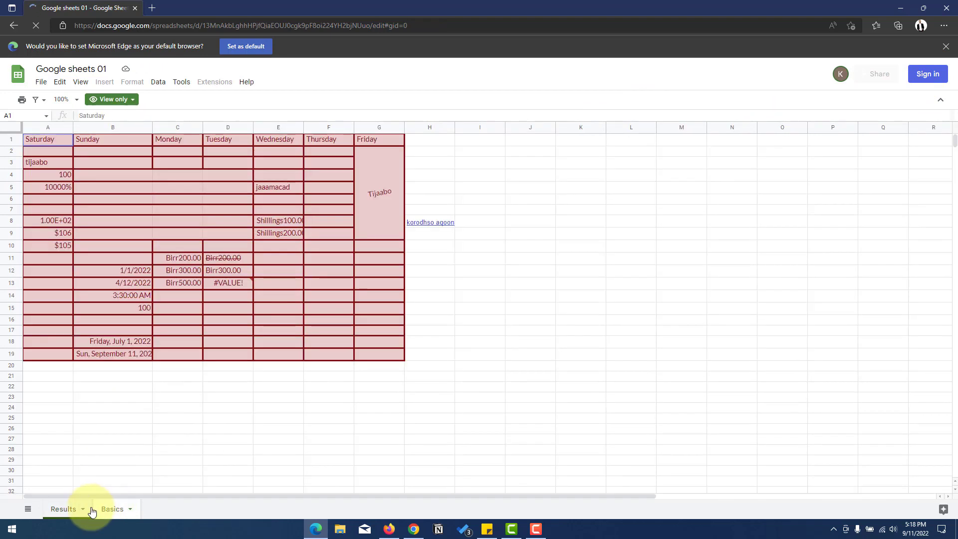
{"action": "left_click", "coordinate": [79, 513]}
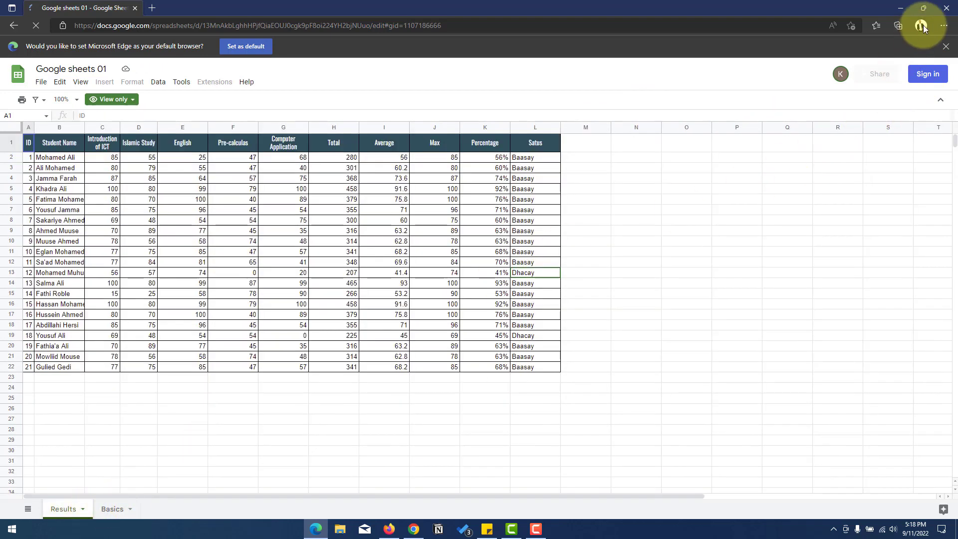
- Return to Chrome and close the sharing notice and sharing settings
{"action": "left_click", "coordinate": [898, 8]}
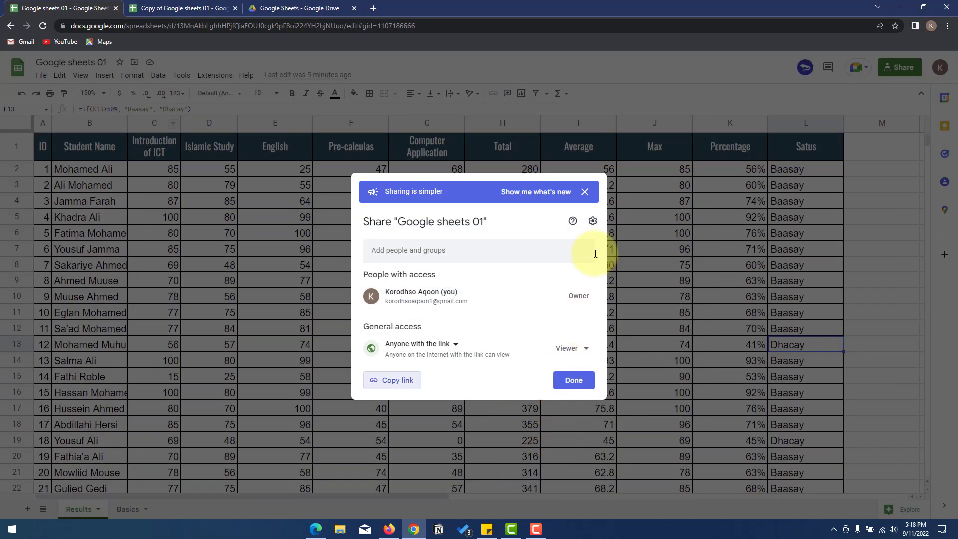
{"action": "left_click", "coordinate": [584, 192]}
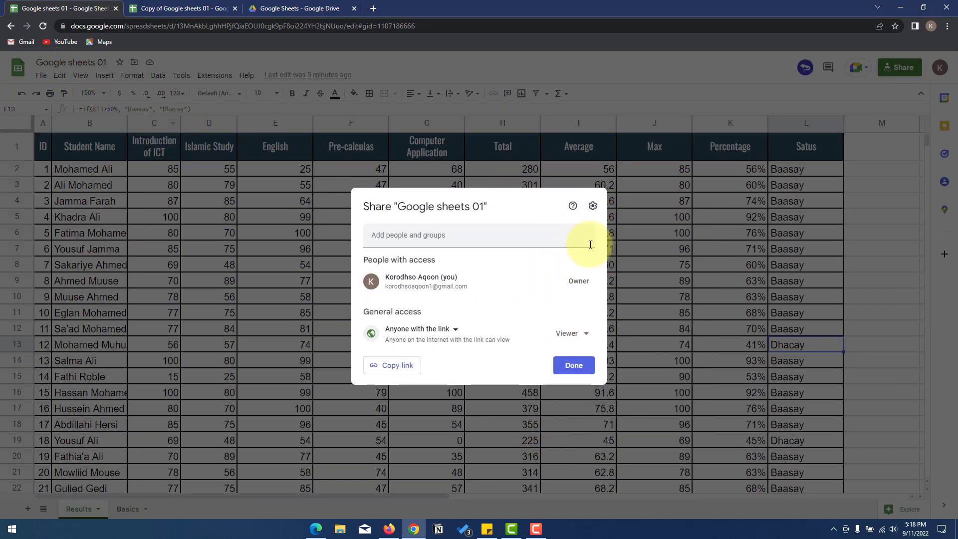
{"action": "left_click", "coordinate": [657, 261]}
- Open Publish to the web, keeping Entire Document and Web page, and expand its content settings
{"action": "left_click", "coordinate": [42, 76]}
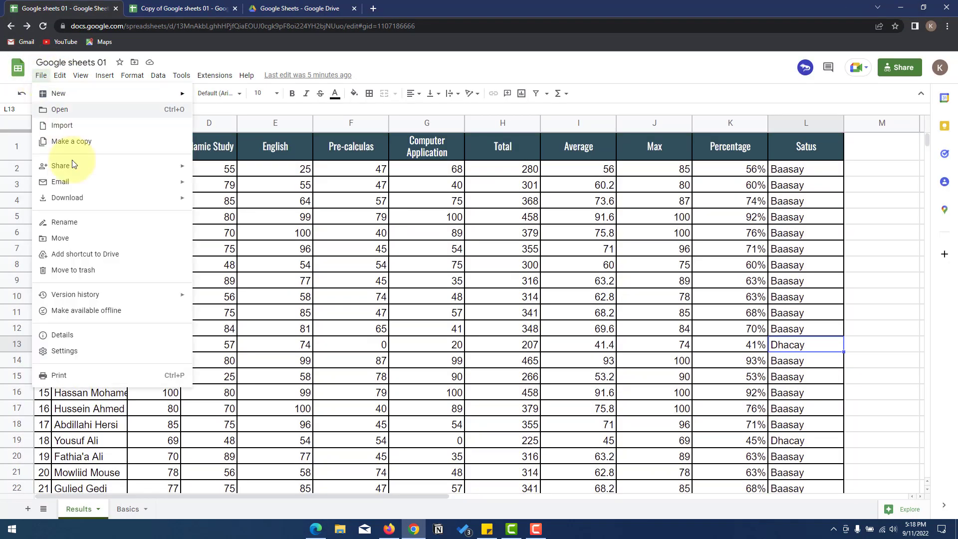
{"action": "mouse_move", "coordinate": [99, 173]}
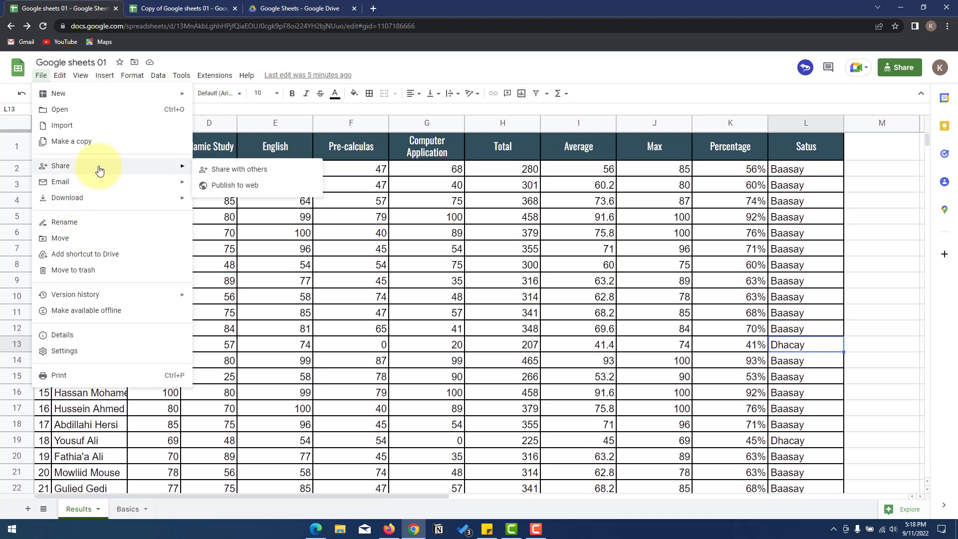
{"action": "left_click", "coordinate": [250, 184]}
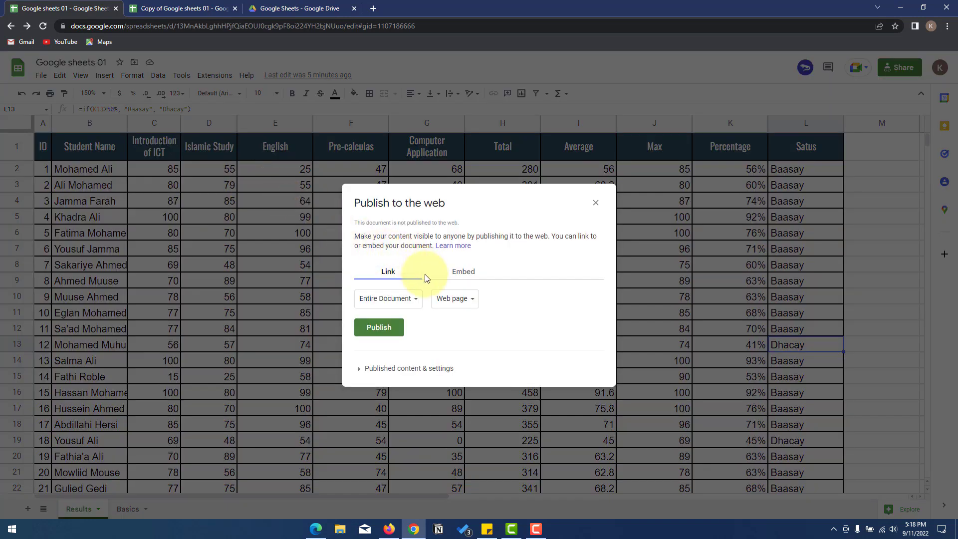
{"action": "left_click", "coordinate": [452, 299]}
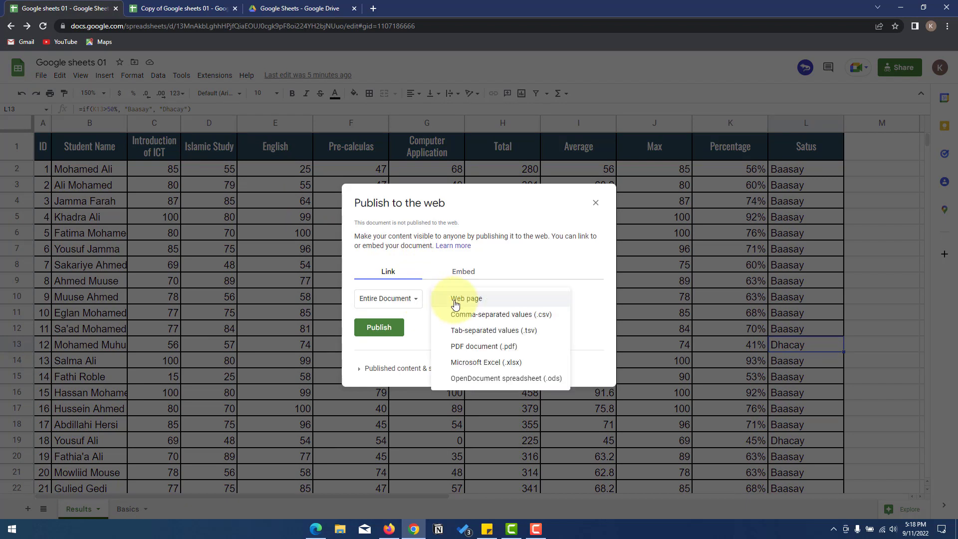
{"action": "left_click", "coordinate": [393, 299]}
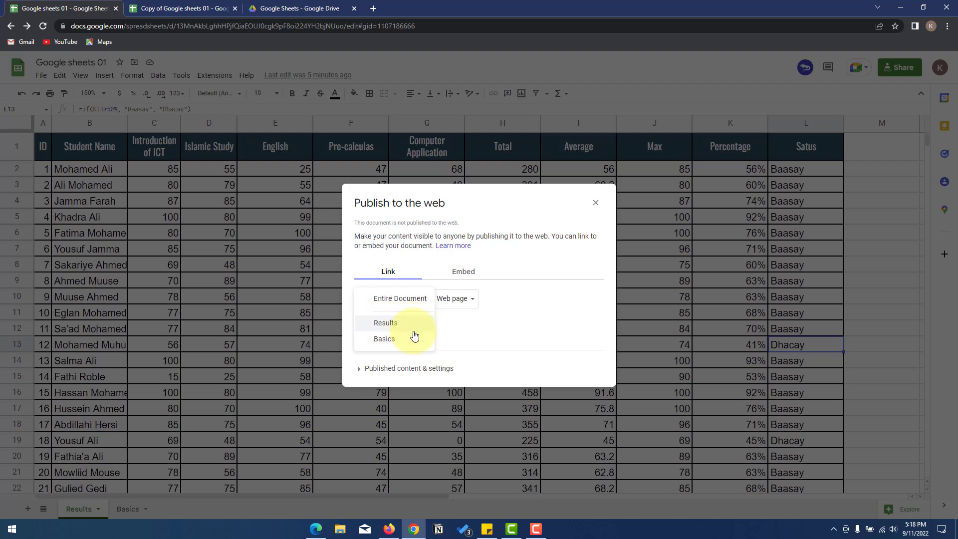
{"action": "left_click", "coordinate": [465, 329]}
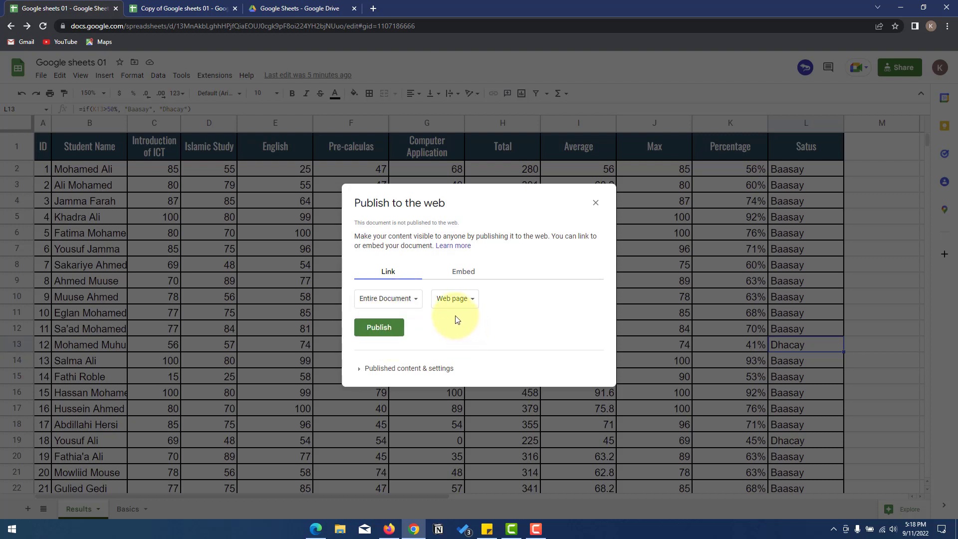
{"action": "left_click", "coordinate": [454, 300]}
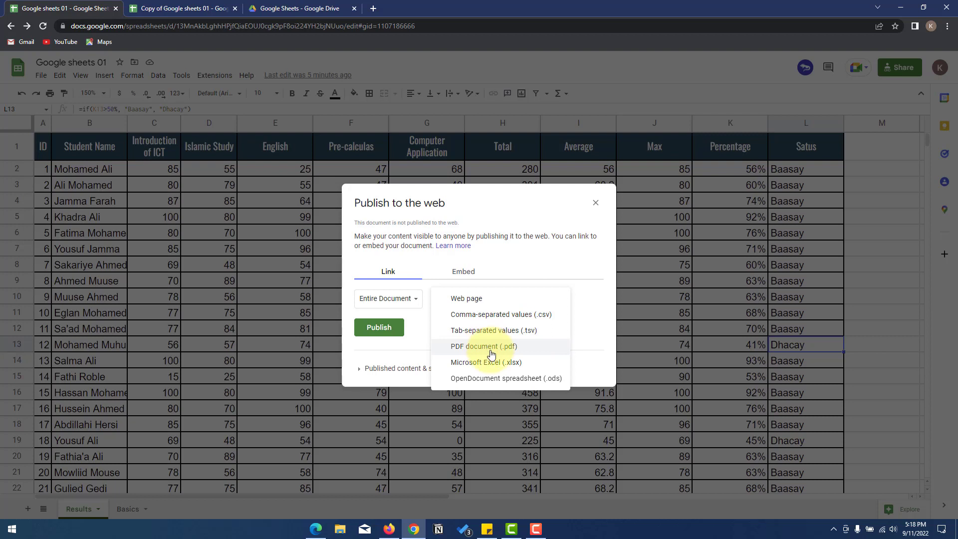
{"action": "left_click", "coordinate": [425, 331]}
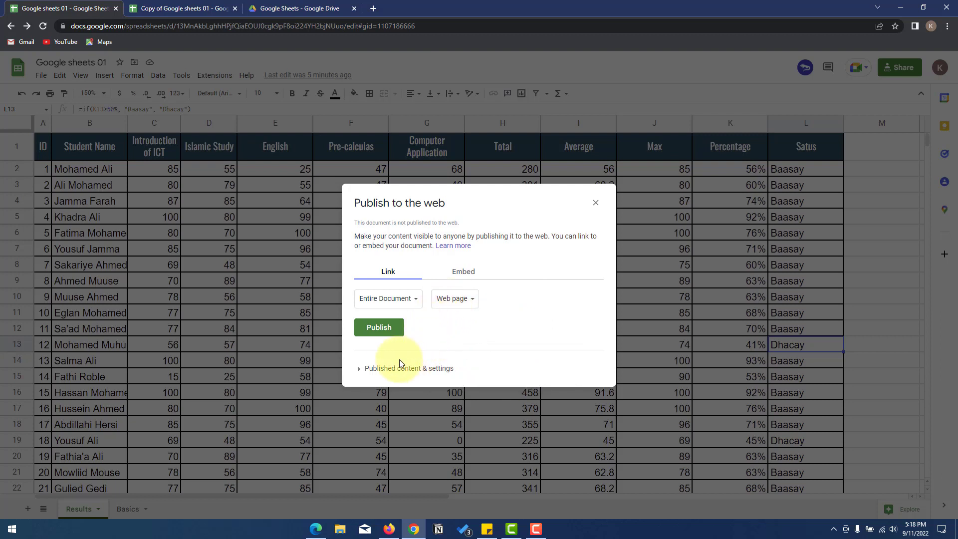
{"action": "left_click", "coordinate": [362, 370]}
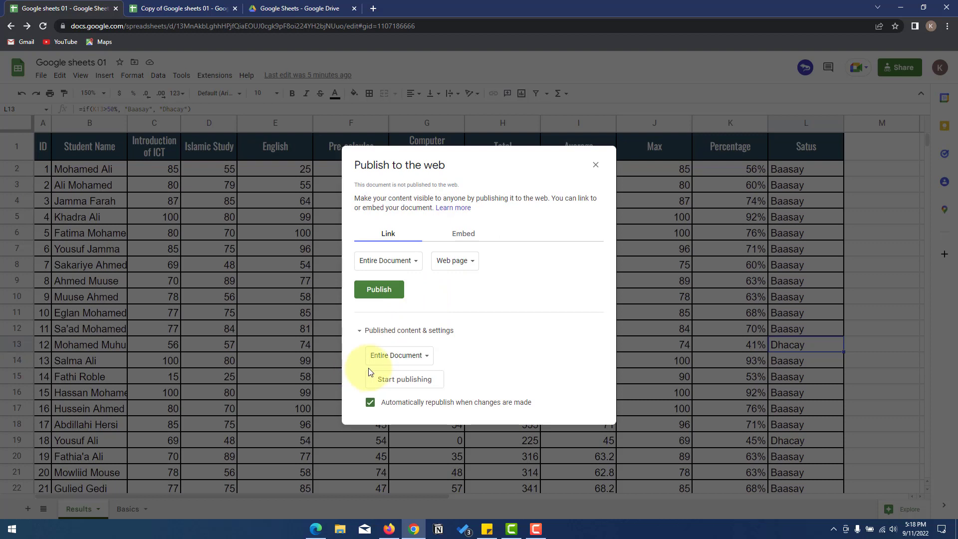
- Publish the entire document to the web and confirm
{"action": "left_click", "coordinate": [415, 357]}
{"action": "left_click", "coordinate": [484, 355]}
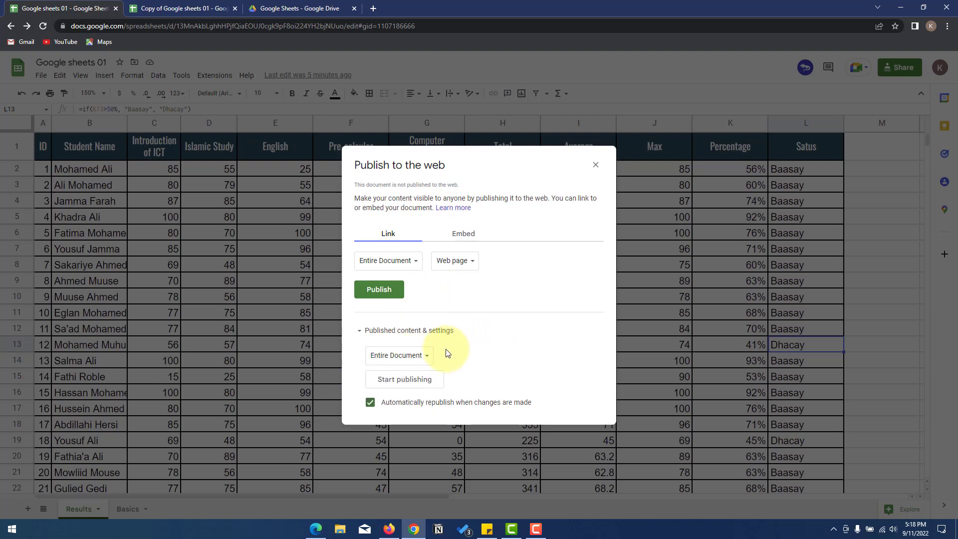
{"action": "left_click", "coordinate": [421, 352]}
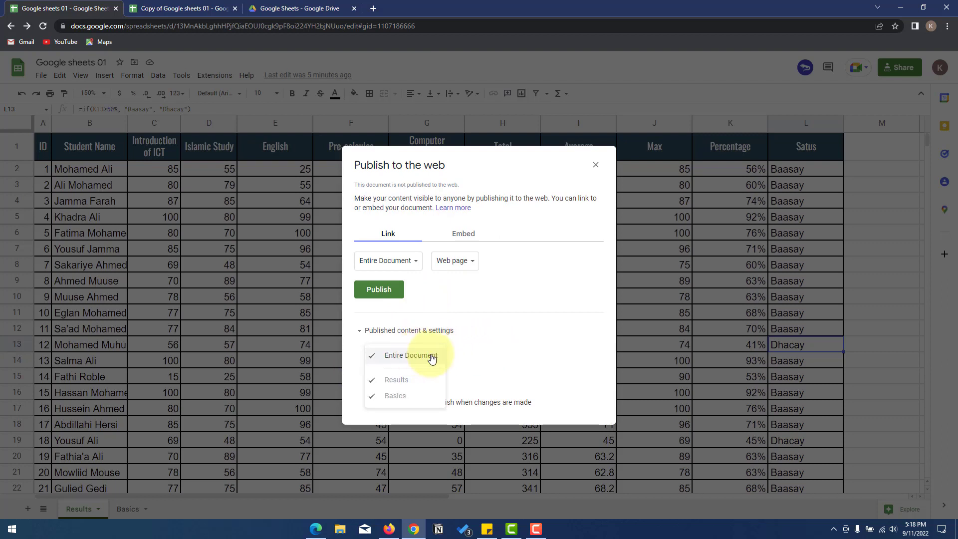
{"action": "left_click", "coordinate": [471, 346]}
{"action": "left_click", "coordinate": [380, 291]}
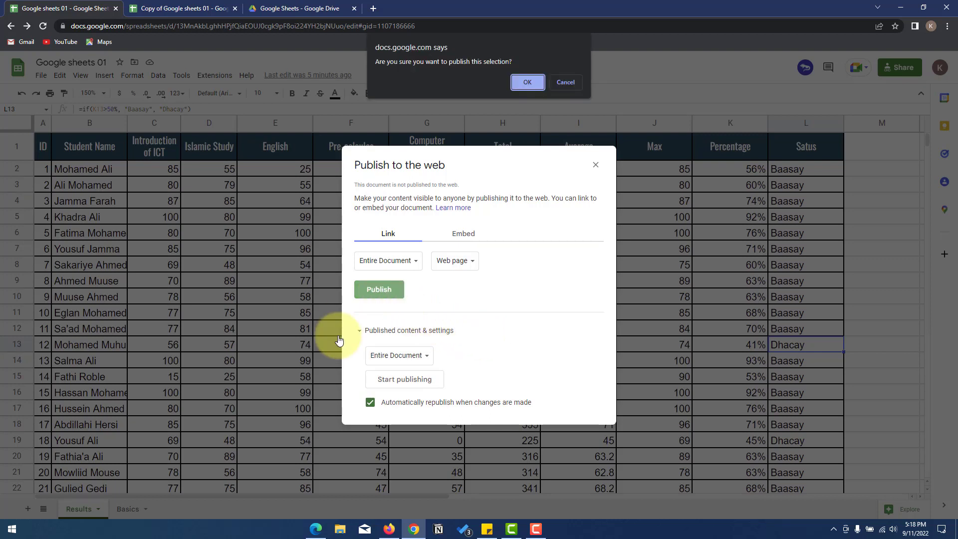
{"action": "left_click", "coordinate": [526, 85]}
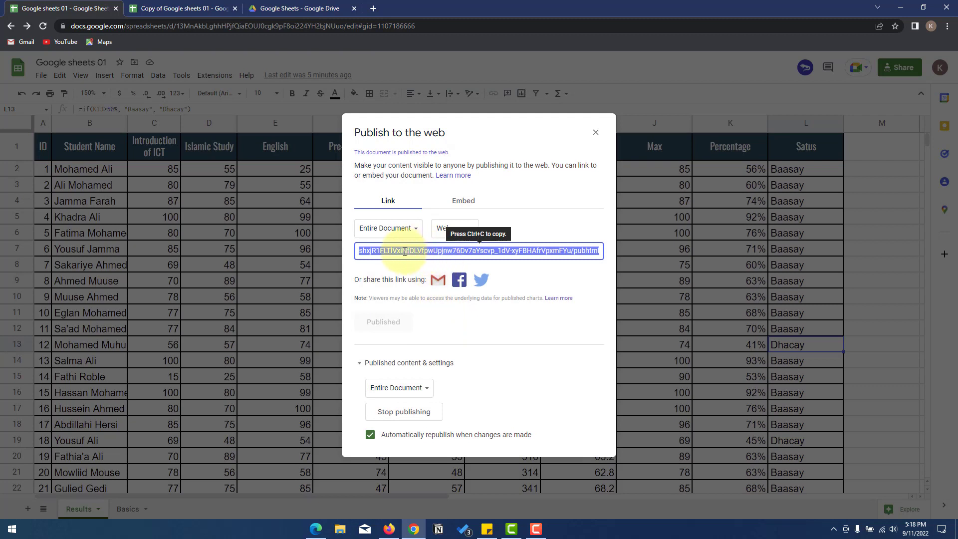
- Copy the published web link after reviewing the embed code, then bring Edge forward
{"action": "left_click", "coordinate": [405, 251]}
{"action": "double_click", "coordinate": [379, 253]}
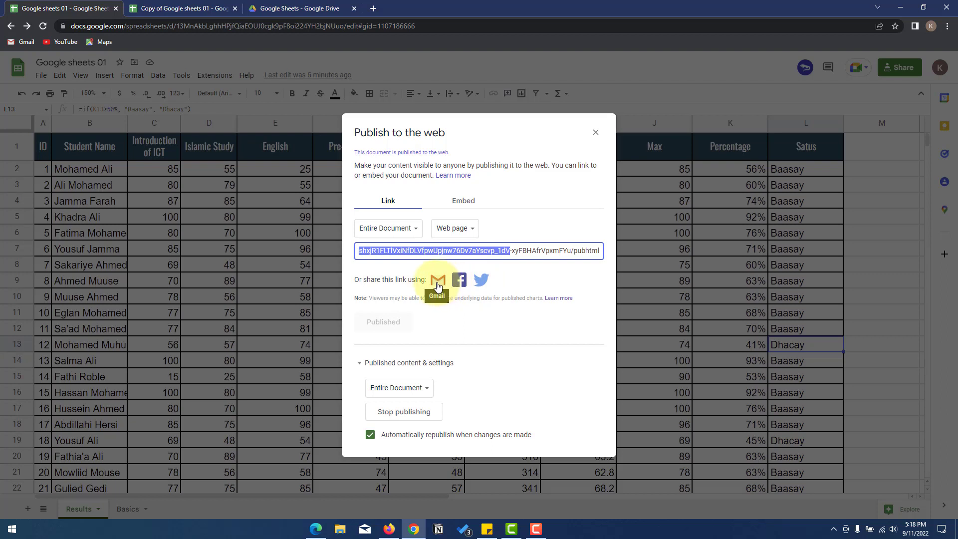
{"action": "left_click", "coordinate": [463, 200]}
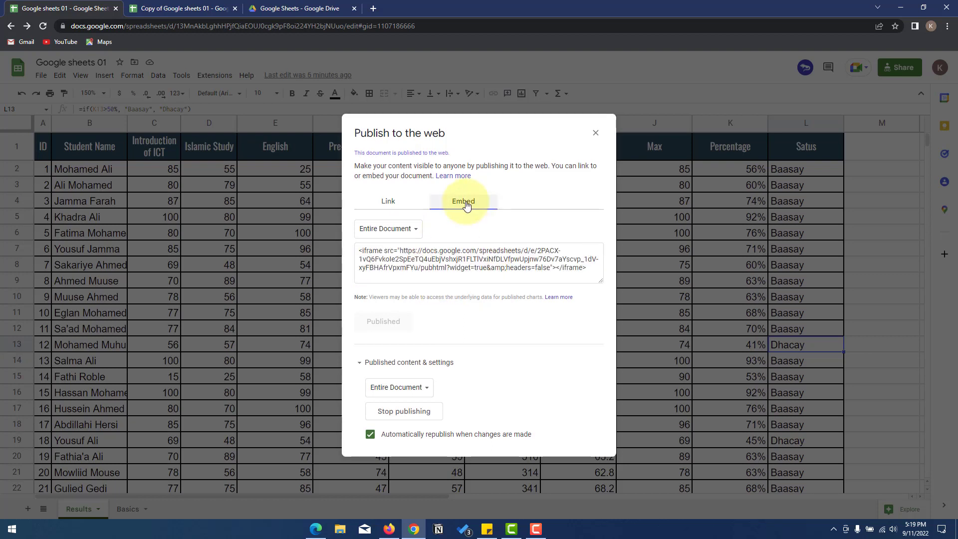
{"action": "left_click", "coordinate": [578, 268]}
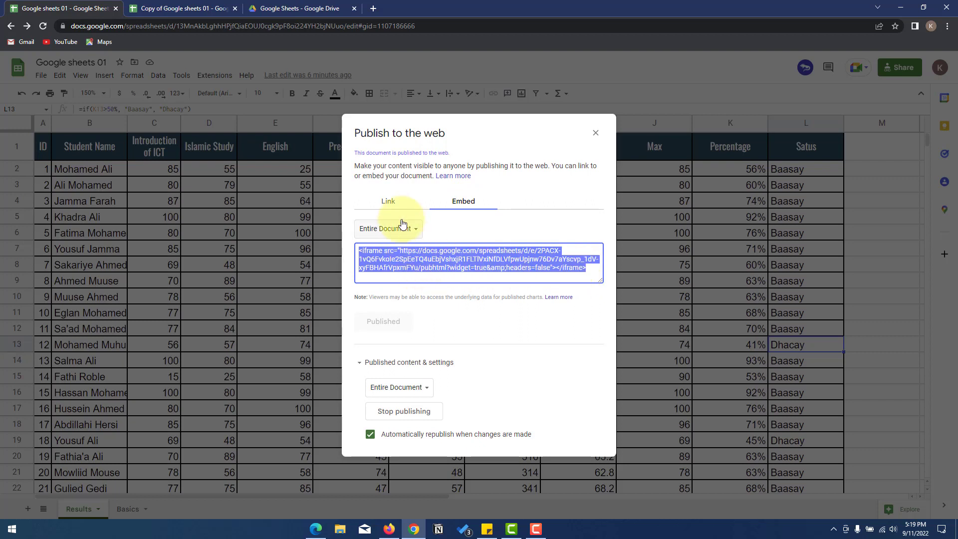
{"action": "left_click", "coordinate": [389, 203]}
{"action": "left_click", "coordinate": [393, 249]}
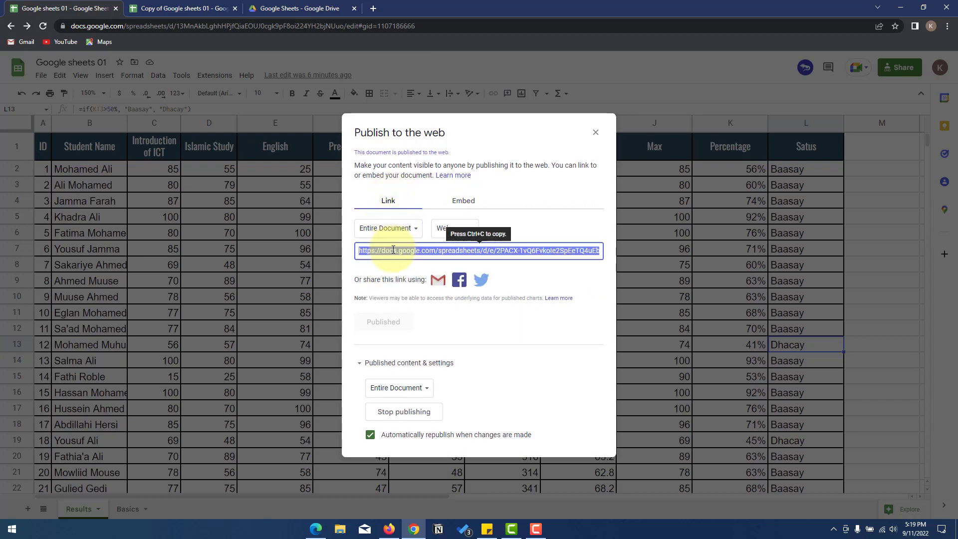
{"action": "right_click", "coordinate": [393, 250]}
{"action": "left_click", "coordinate": [412, 261]}
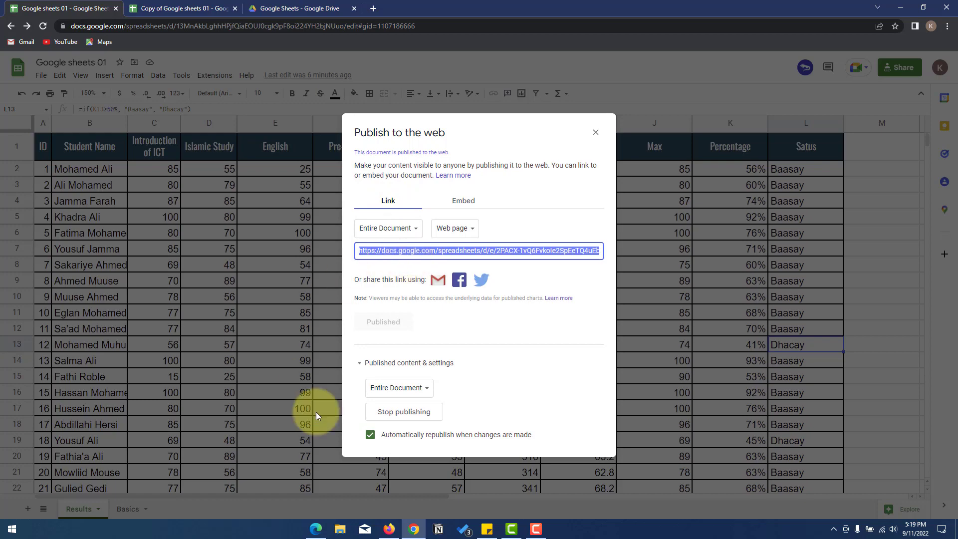
{"action": "left_click", "coordinate": [316, 529]}
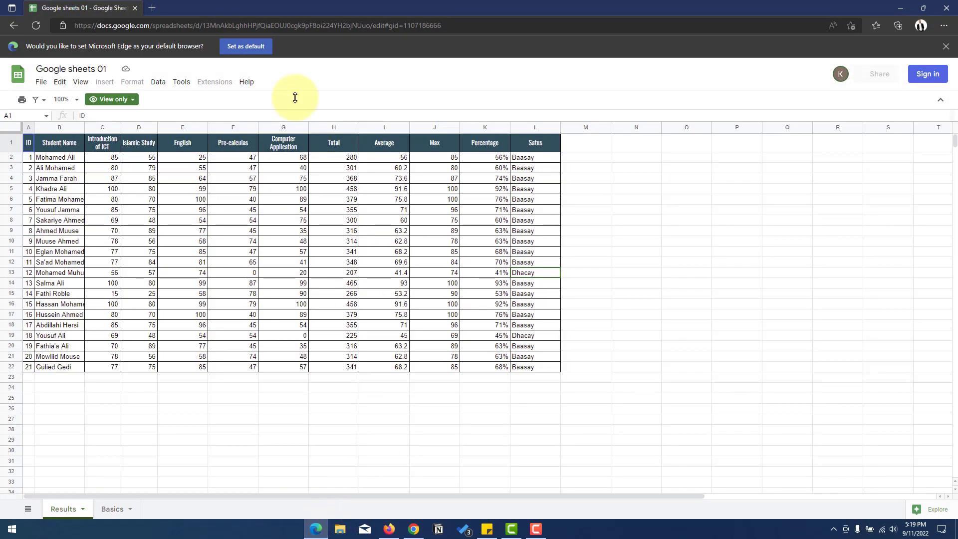
- Load the published pubhtml link in a new Edge tab and view its Results and Basics sheets
{"action": "left_click", "coordinate": [156, 9]}
{"action": "key", "text": "ctrl+v"}
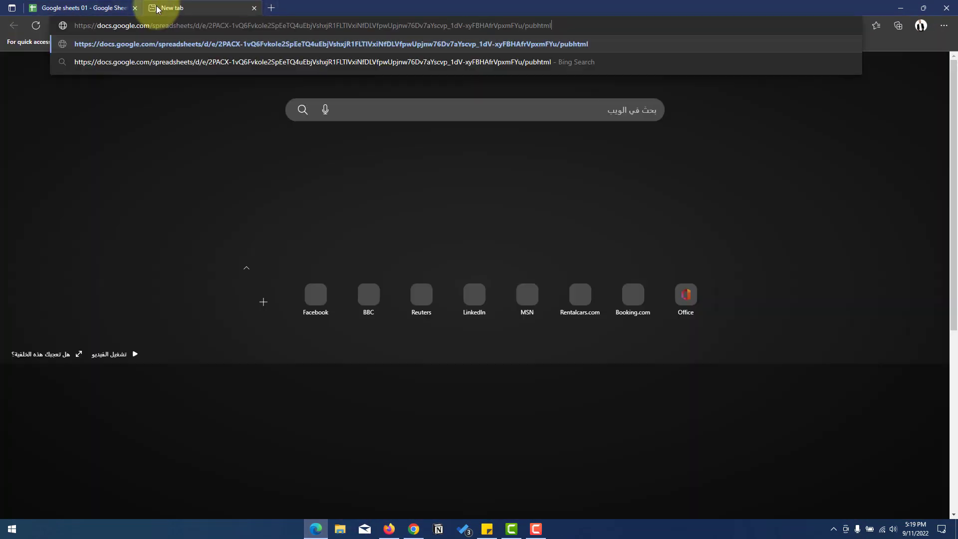
{"action": "key", "text": "Return"}
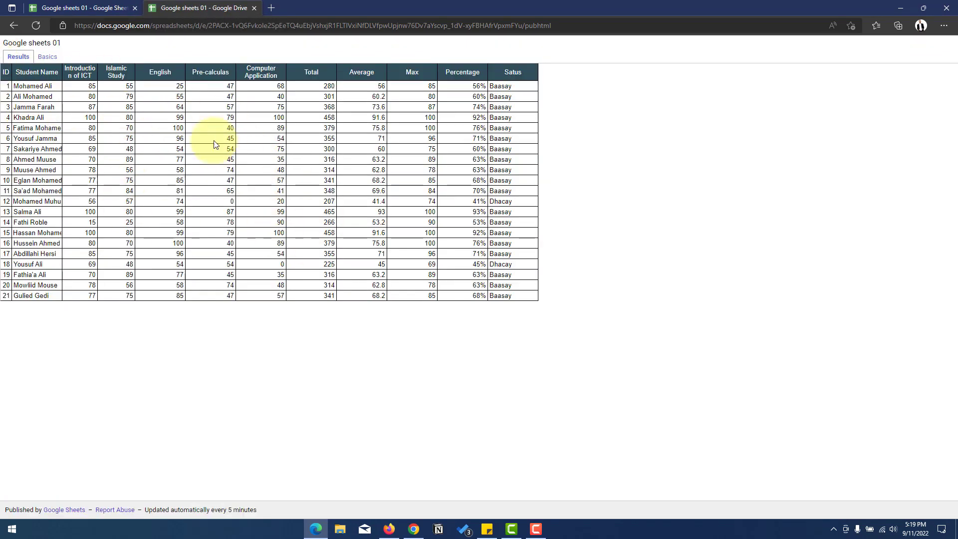
{"action": "left_click", "coordinate": [45, 58]}
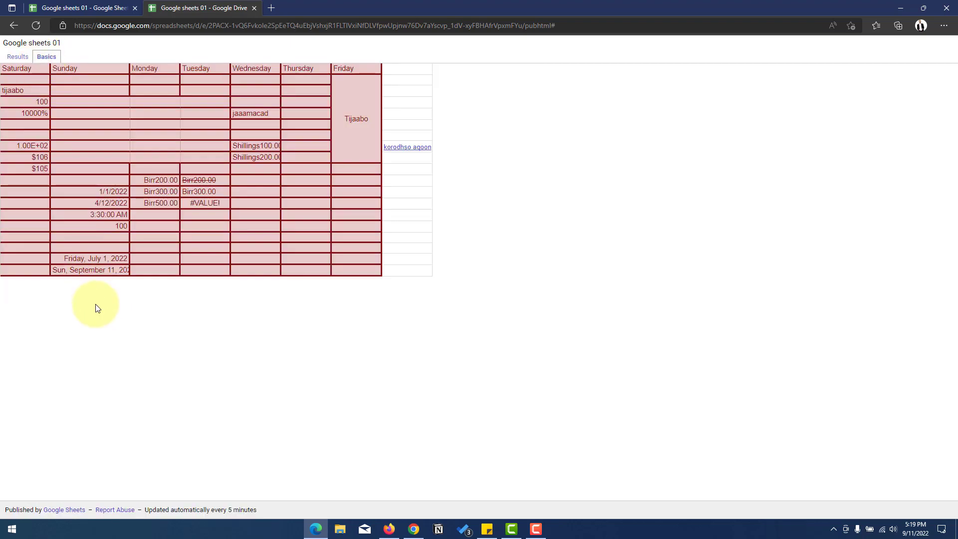
{"action": "left_click", "coordinate": [15, 58]}
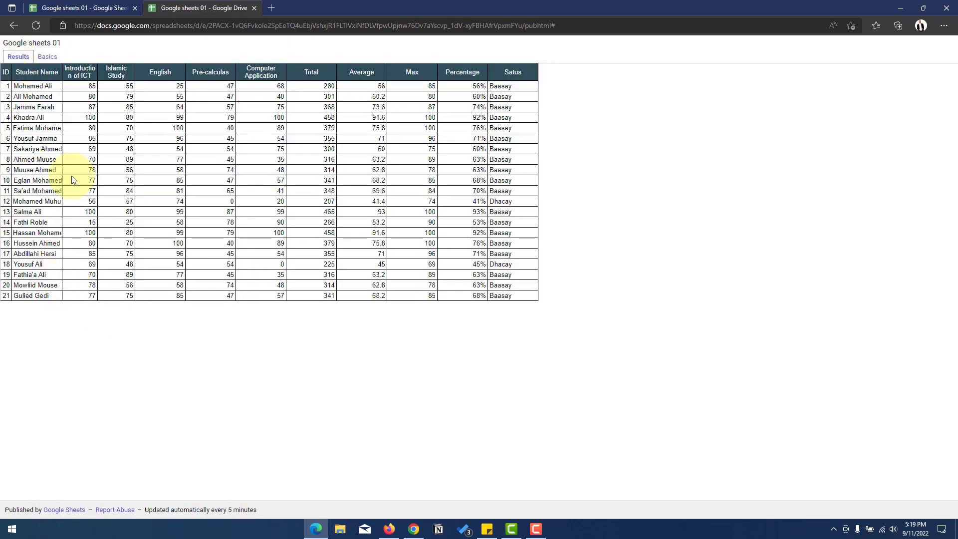
{"action": "left_click", "coordinate": [45, 57]}
{"action": "left_click", "coordinate": [16, 58]}
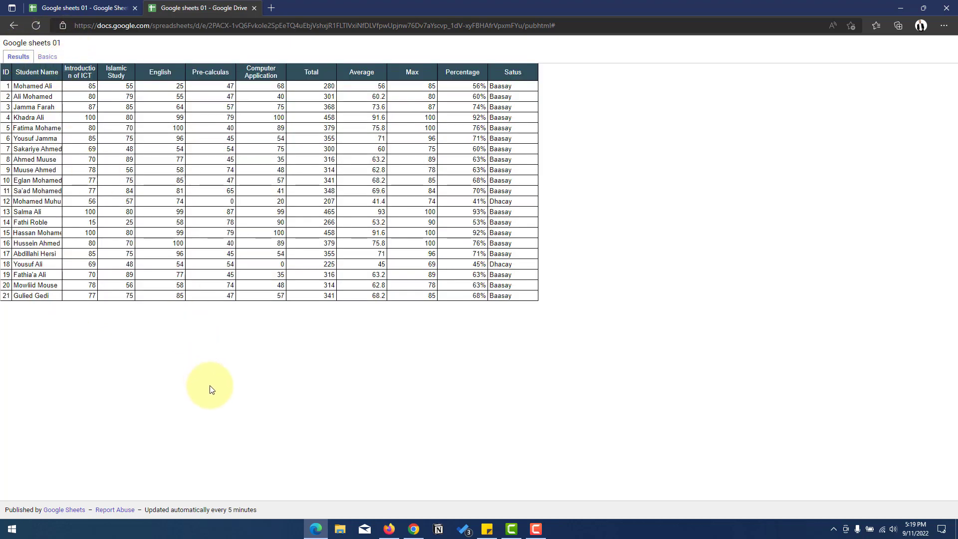
{"action": "left_click", "coordinate": [901, 8]}
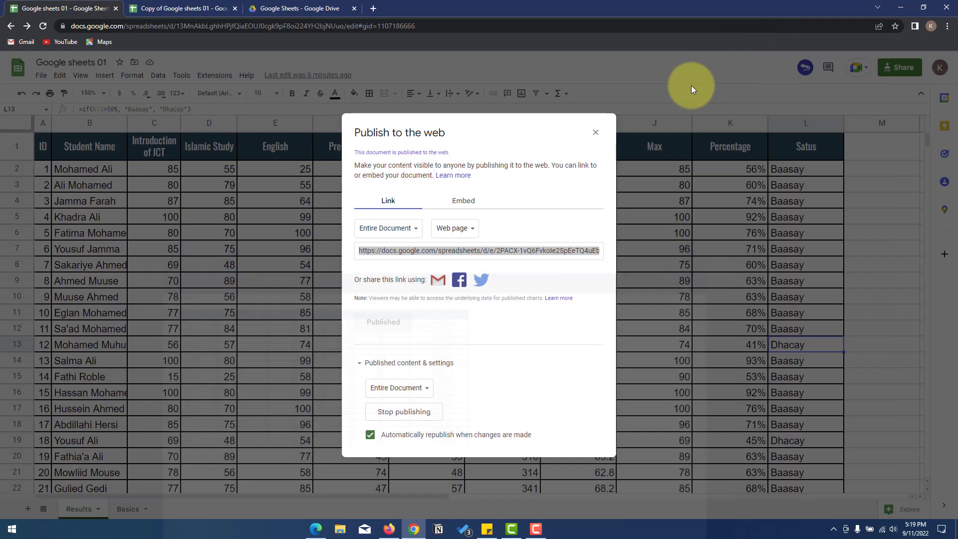
- Close the Publish to the web dialog and widen the Student Name column
{"action": "left_click", "coordinate": [595, 132]}
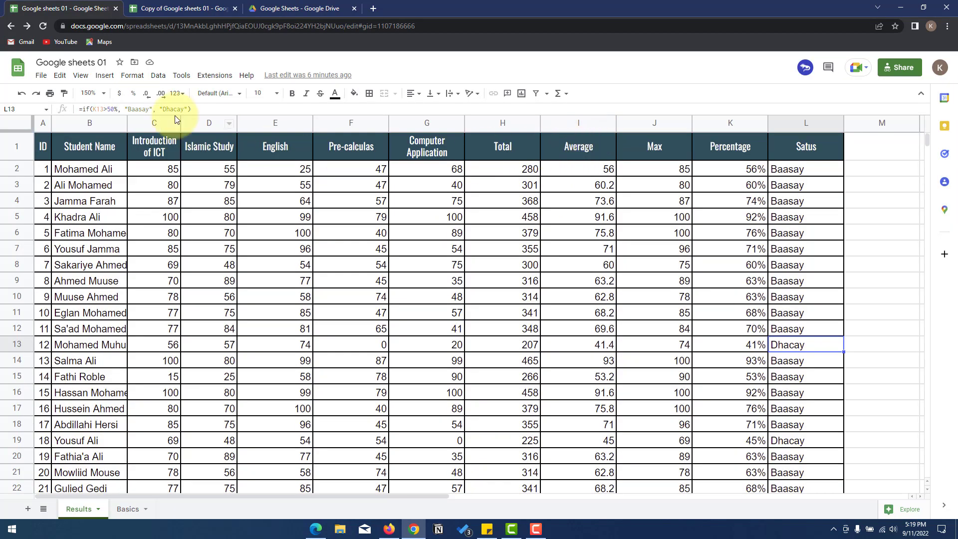
{"action": "scroll", "coordinate": [111, 218], "scroll_direction": "down", "scroll_amount": 3}
{"action": "scroll", "coordinate": [121, 218], "scroll_direction": "up", "scroll_amount": 3}
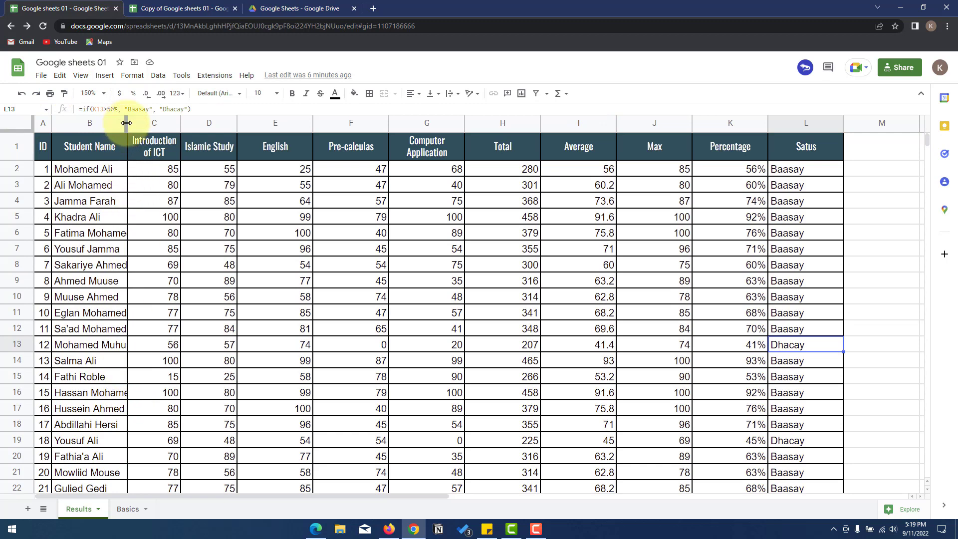
{"action": "left_click_drag", "start_coordinate": [126, 122], "coordinate": [148, 122]}
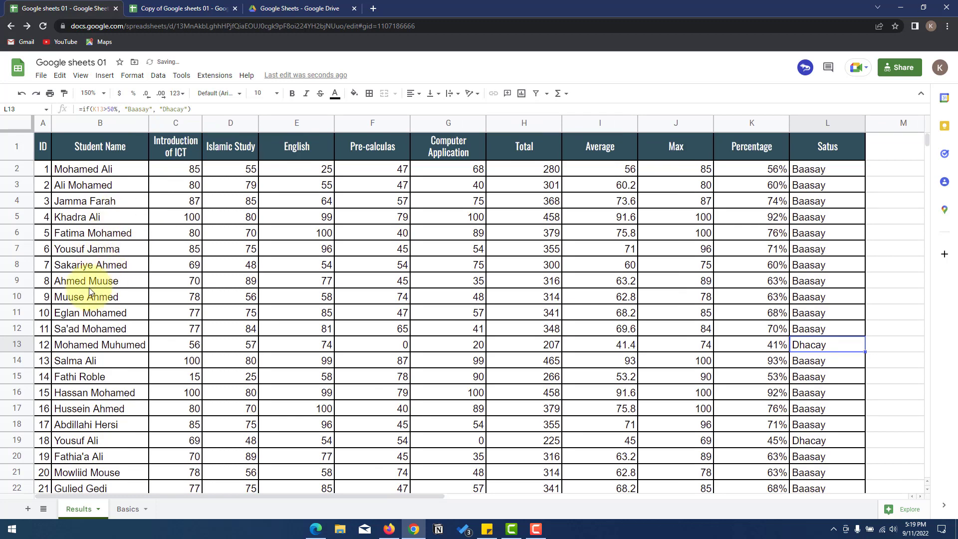
- Show the File > Download list of formats: Excel, OpenDocument, PDF, web page, CSV, TSV
{"action": "scroll", "coordinate": [90, 292], "scroll_direction": "down", "scroll_amount": 1}
{"action": "scroll", "coordinate": [90, 292], "scroll_direction": "up", "scroll_amount": 1}
{"action": "left_click", "coordinate": [41, 75]}
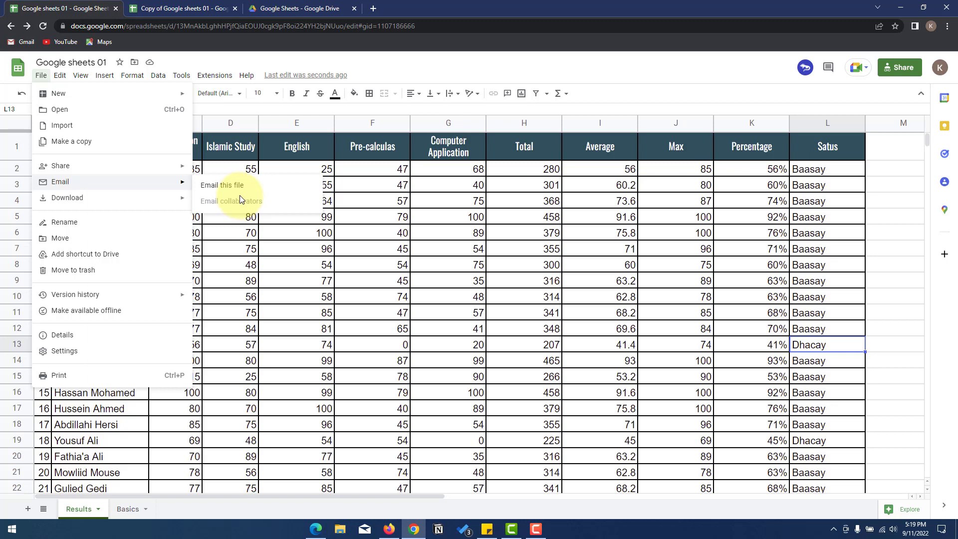
{"action": "mouse_move", "coordinate": [168, 203]}
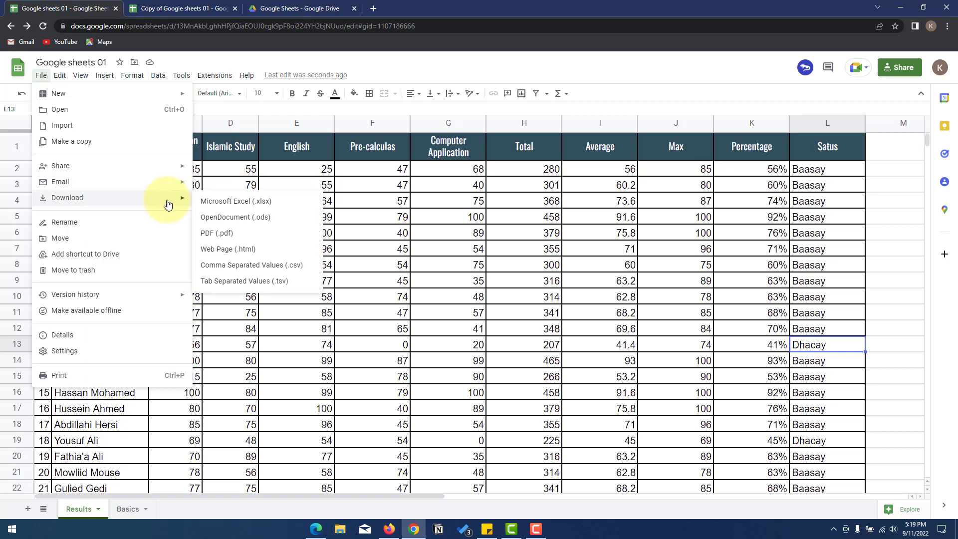
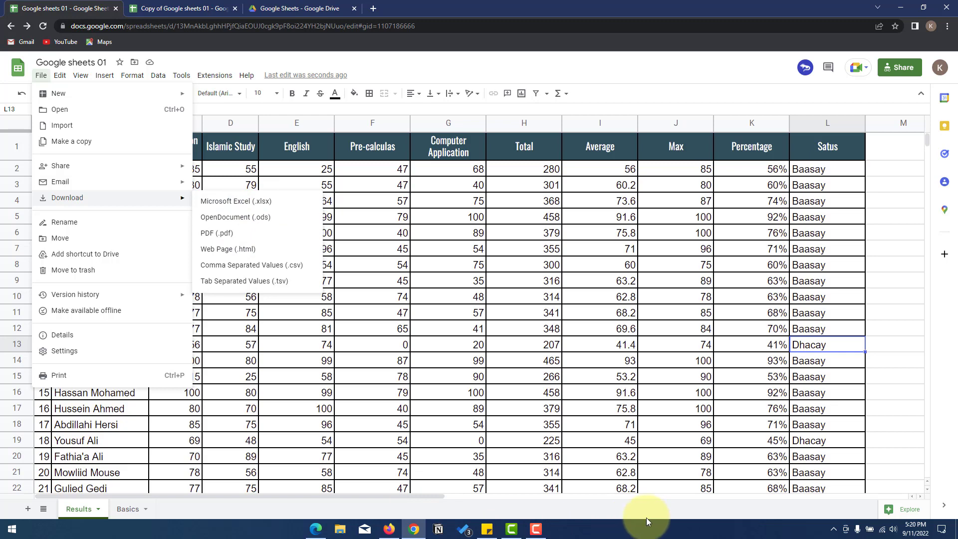
- Download the spreadsheet as Google sheets 01.xlsx and open the file in Excel
{"action": "left_click", "coordinate": [247, 202]}
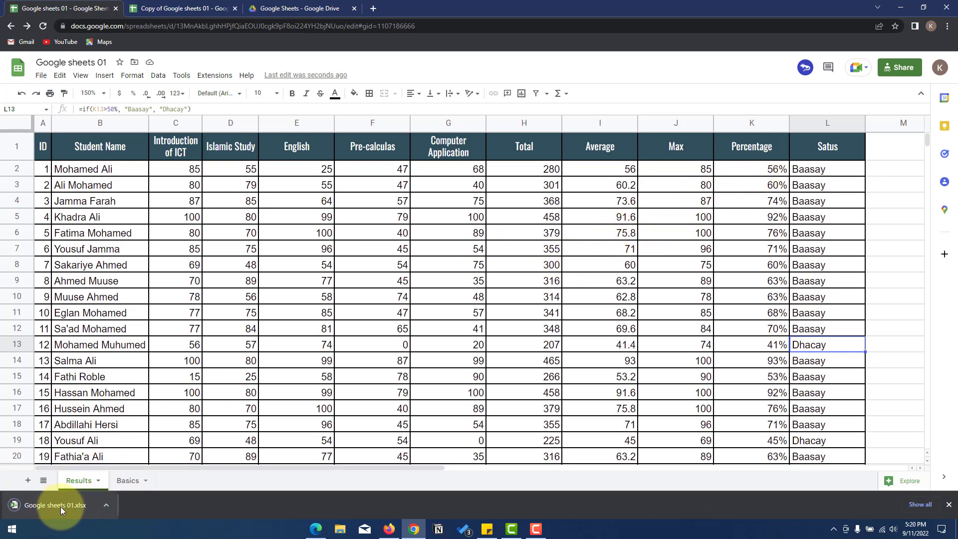
{"action": "left_click", "coordinate": [105, 505]}
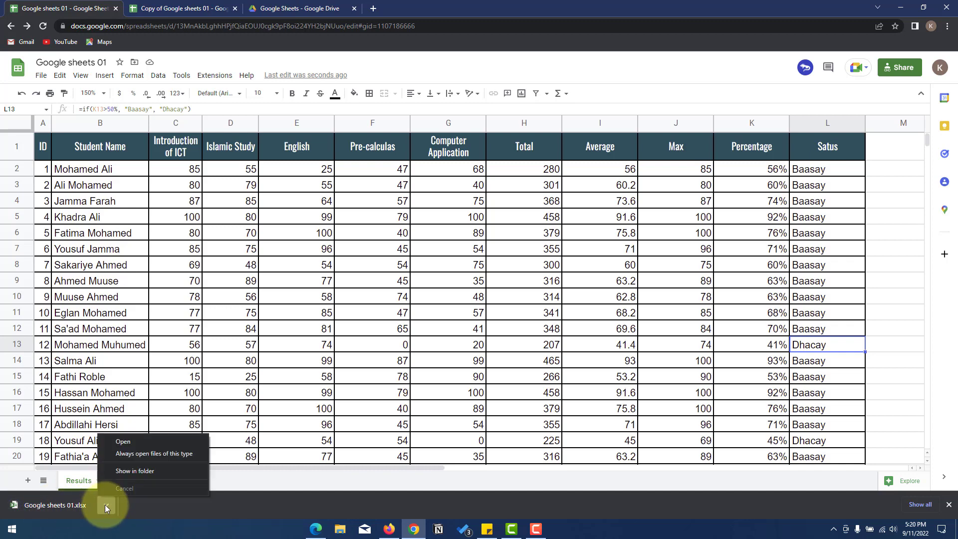
{"action": "left_click", "coordinate": [129, 442]}
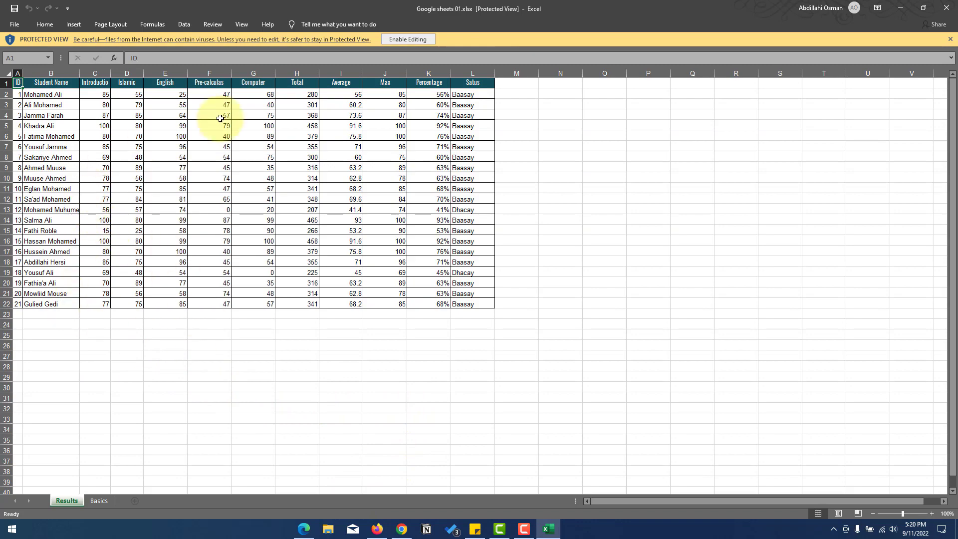
- Enable editing in the Excel copy, check its Basics and Results sheets, then open File Explorer
{"action": "left_click", "coordinate": [416, 43]}
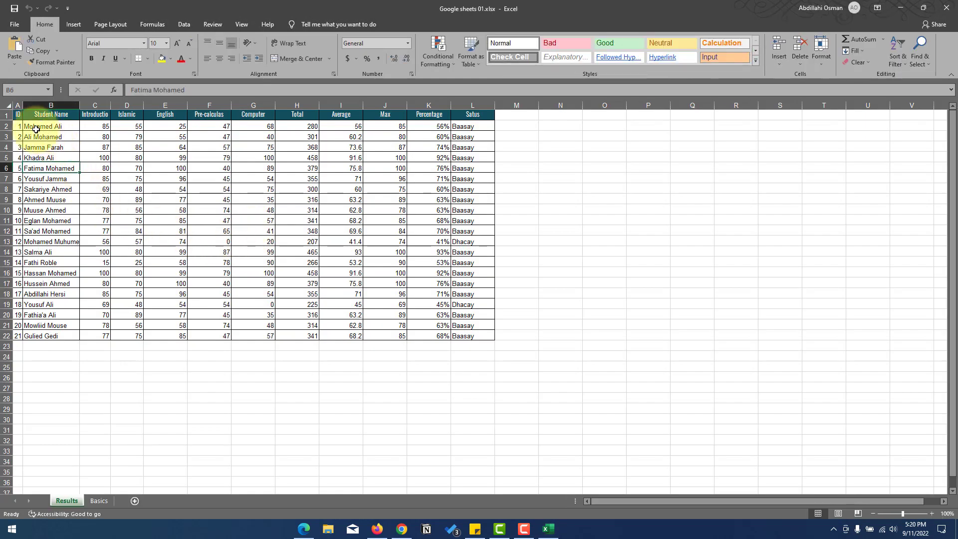
{"action": "left_click", "coordinate": [101, 504]}
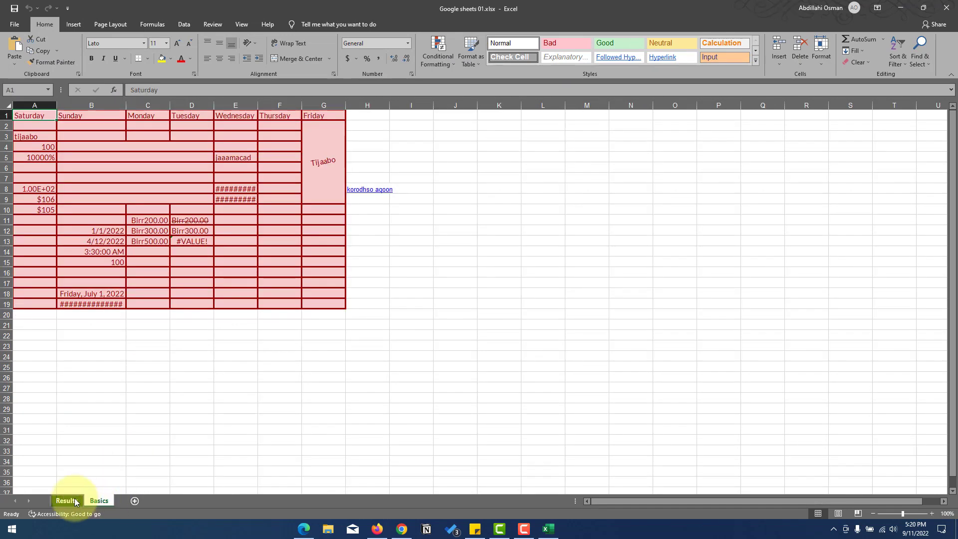
{"action": "left_click", "coordinate": [66, 501]}
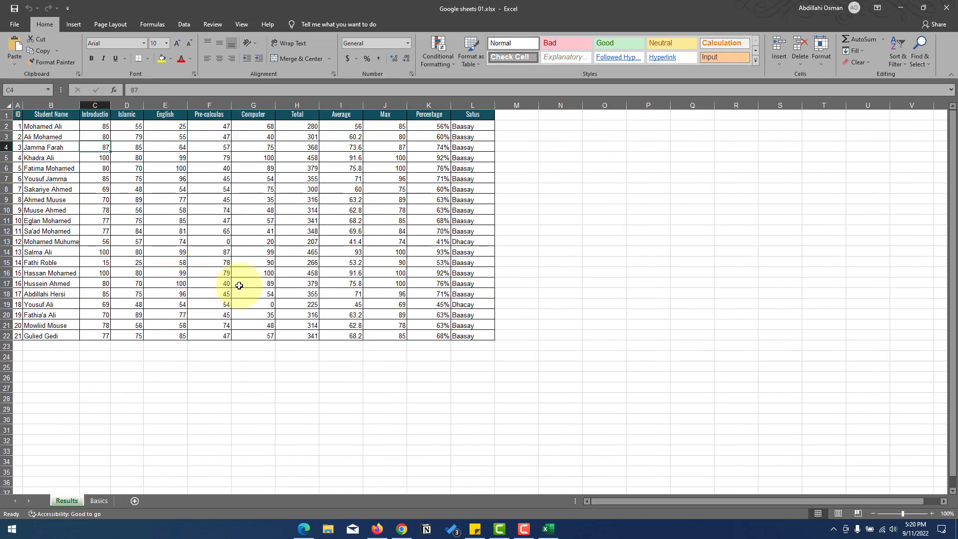
{"action": "key", "text": "alt+Tab"}
{"action": "left_click", "coordinate": [330, 531]}
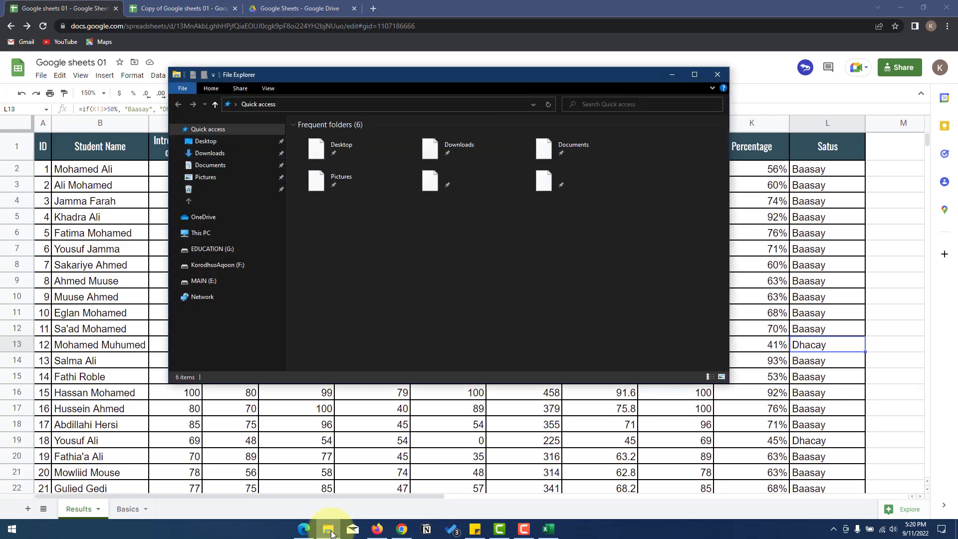
- Find Google sheets 01.xlsx in the Downloads folder, then bring the online spreadsheet back
{"action": "left_click", "coordinate": [225, 155]}
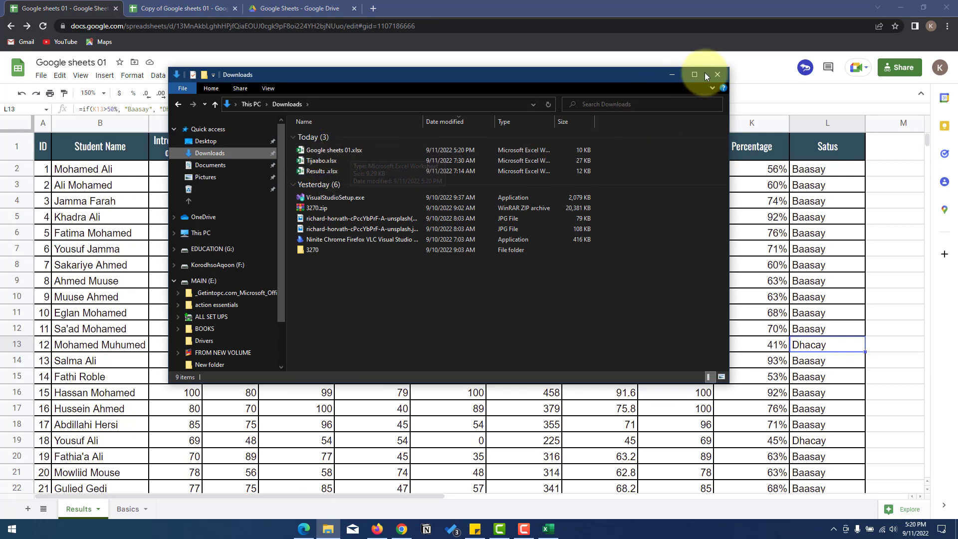
{"action": "left_click", "coordinate": [735, 72]}
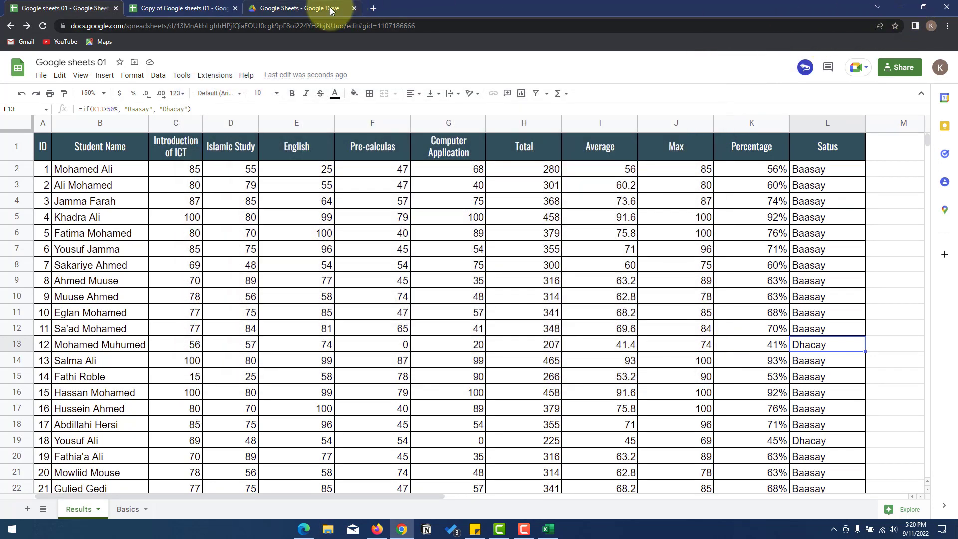
- Try the File menu's Rename option, then open the Move dialog and dismiss it
{"action": "left_click", "coordinate": [41, 76]}
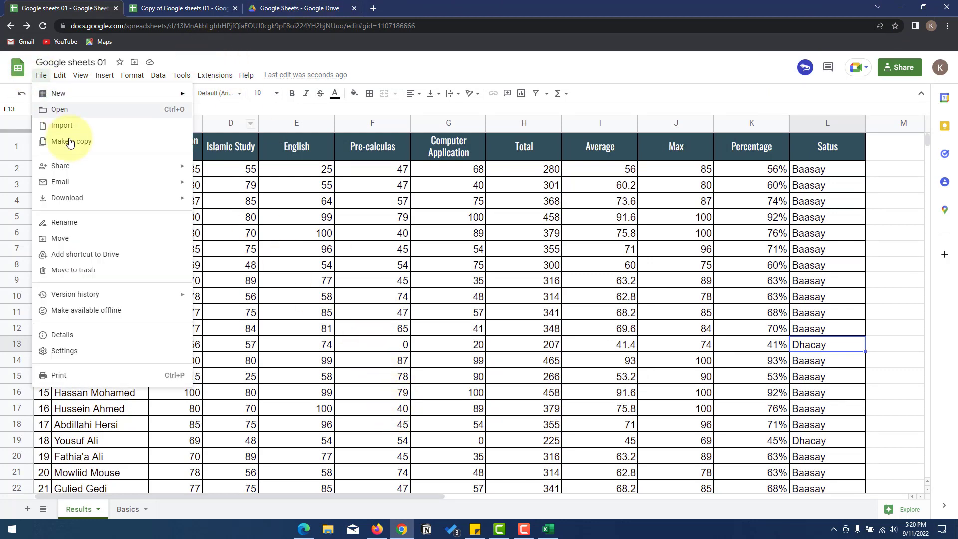
{"action": "left_click", "coordinate": [82, 229]}
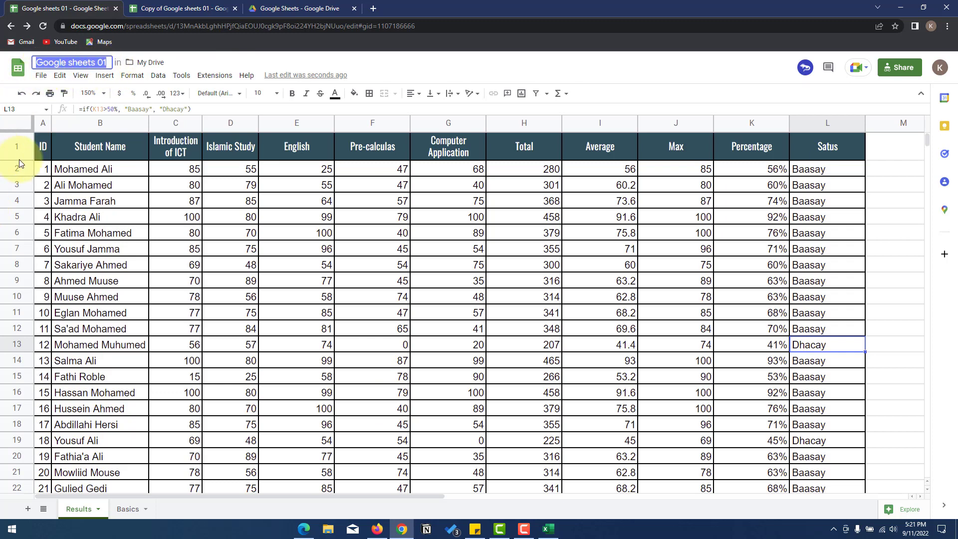
{"action": "left_click", "coordinate": [41, 76]}
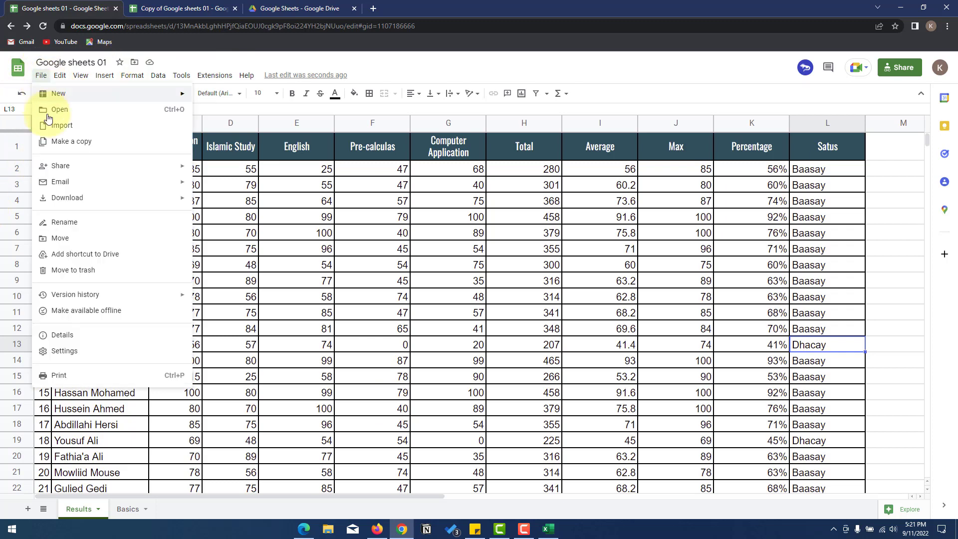
{"action": "left_click", "coordinate": [76, 237]}
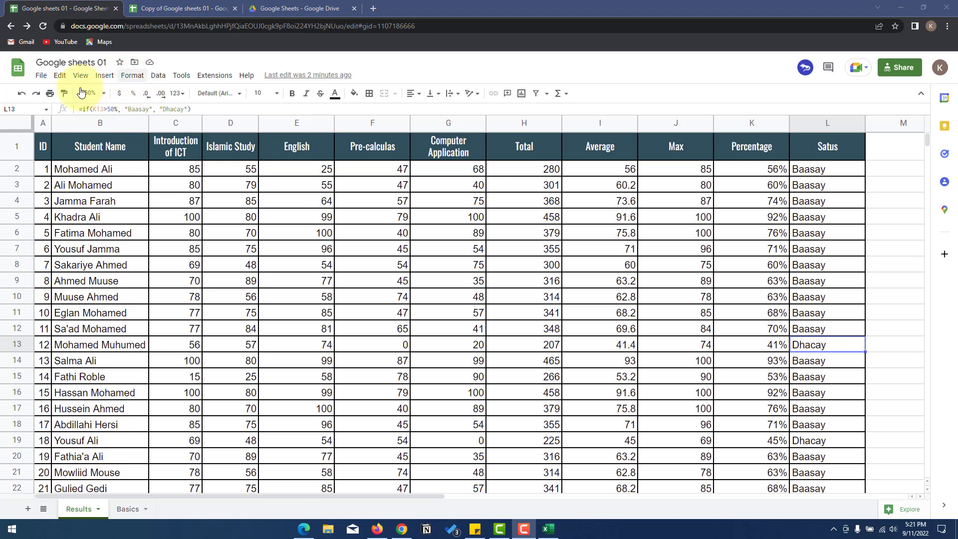
{"action": "left_click", "coordinate": [41, 80]}
- Add a shortcut to Google sheets 01 in My Drive and go to the Drive tab
{"action": "left_click", "coordinate": [41, 79]}
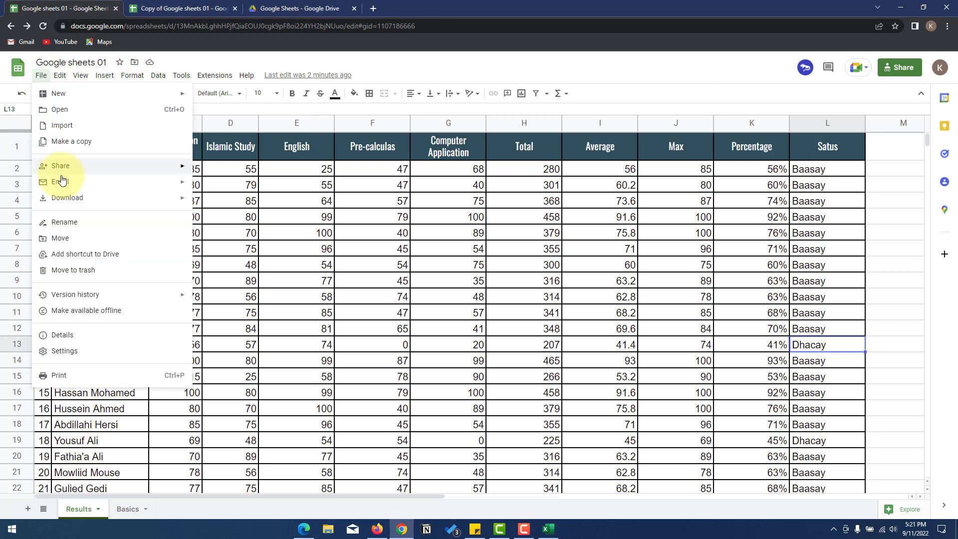
{"action": "left_click", "coordinate": [97, 255]}
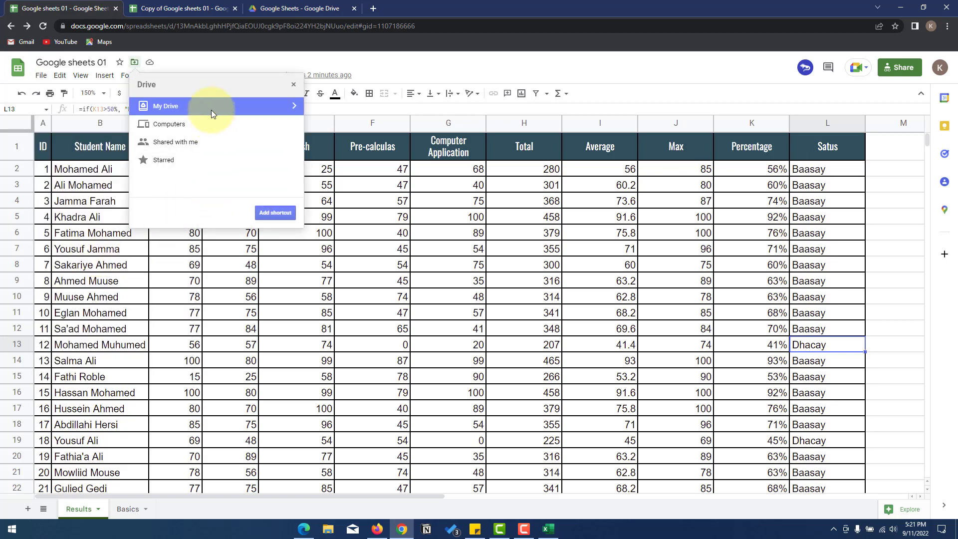
{"action": "left_click", "coordinate": [266, 212]}
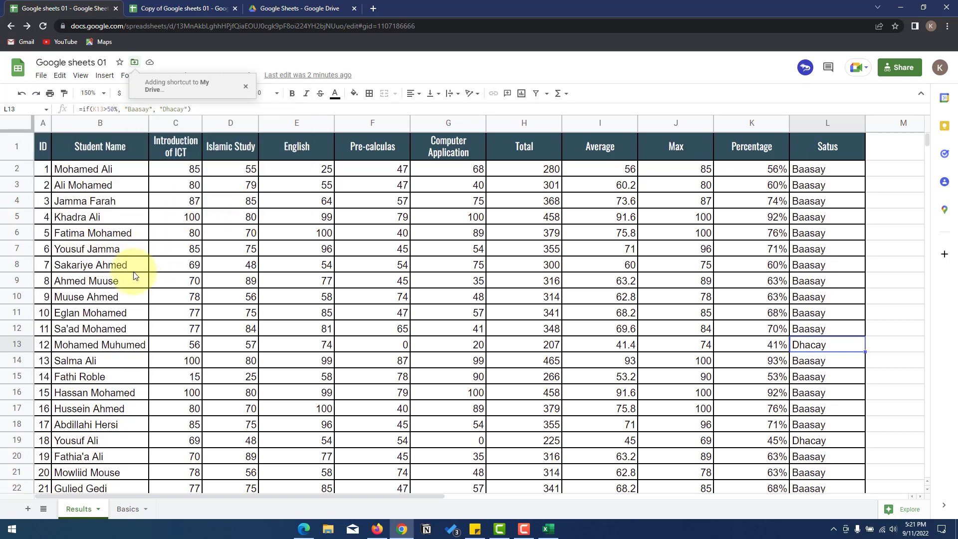
{"action": "left_click", "coordinate": [309, 8]}
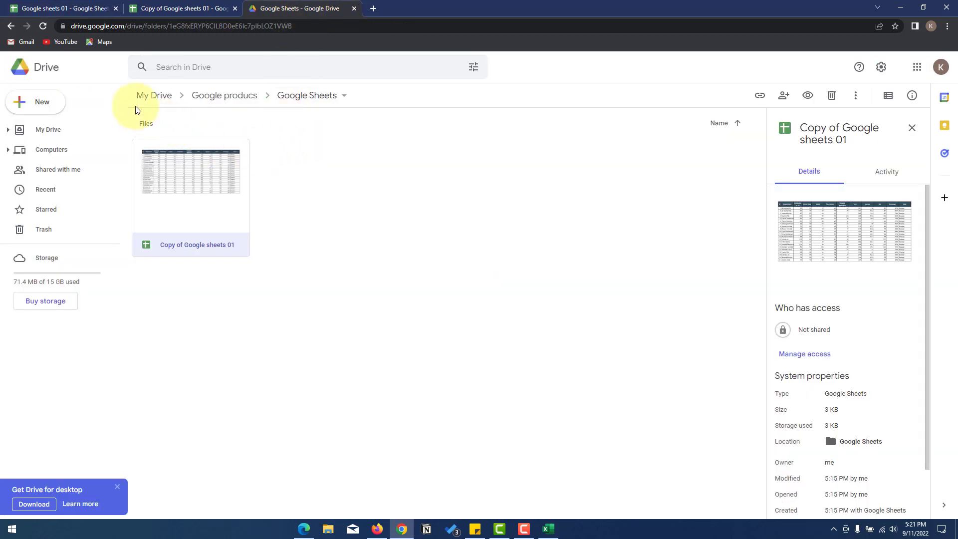
- Open the Google sheets 01 shortcut from My Drive, then close it and return to the original tab
{"action": "left_click", "coordinate": [145, 94]}
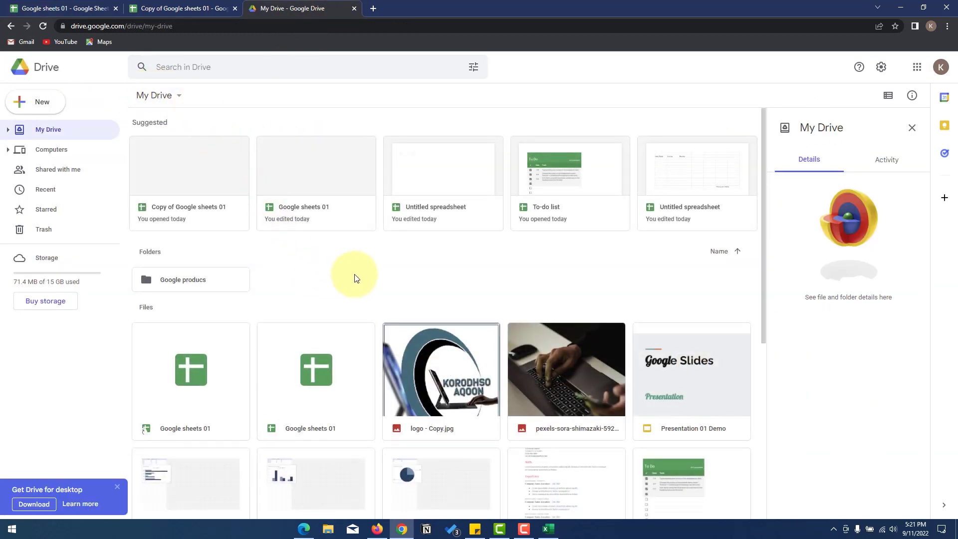
{"action": "scroll", "coordinate": [223, 384], "scroll_direction": "down", "scroll_amount": 1}
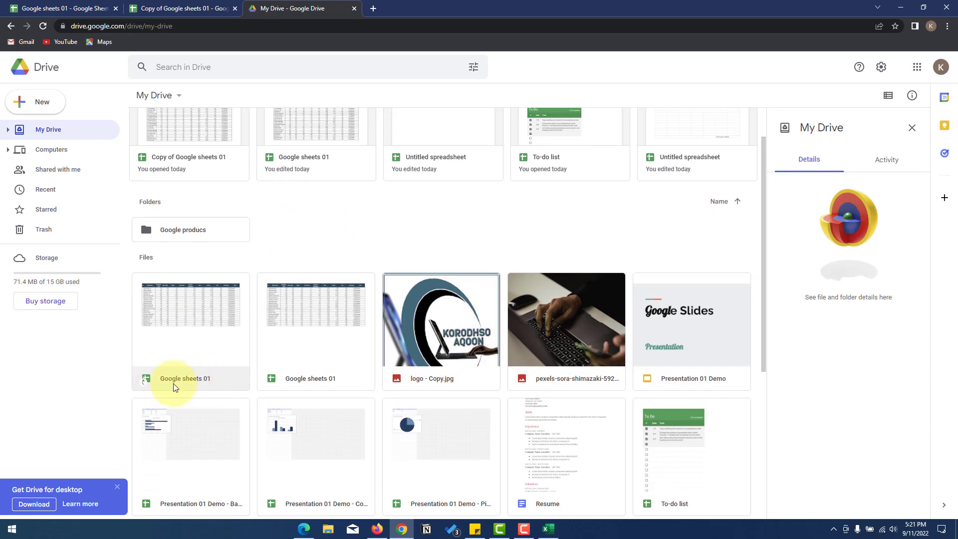
{"action": "left_click", "coordinate": [189, 355]}
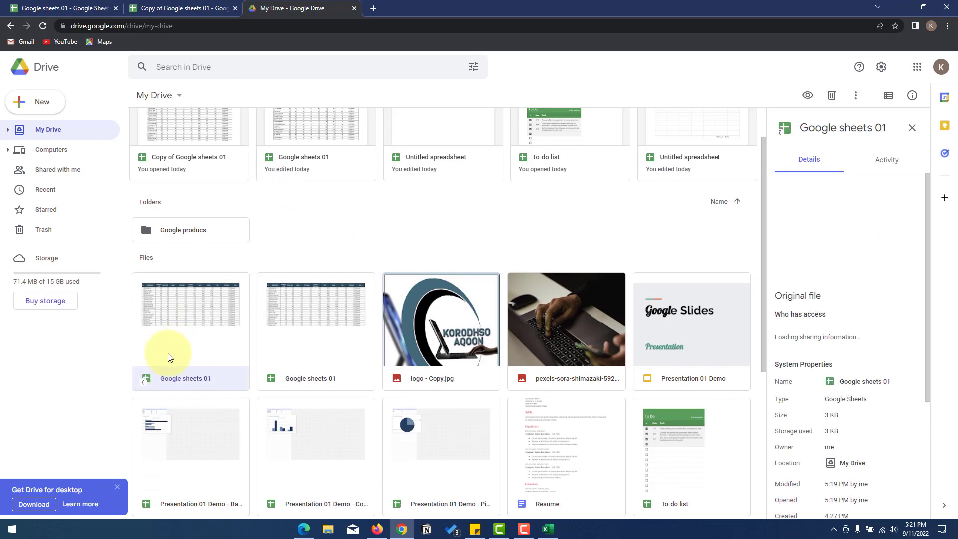
{"action": "double_click", "coordinate": [175, 352]}
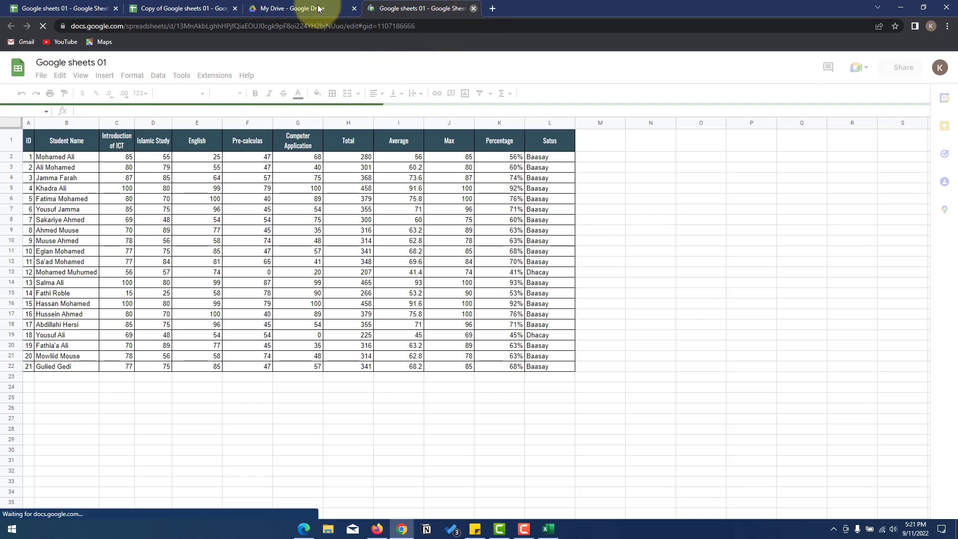
{"action": "key", "text": "ctrl+w"}
{"action": "left_click", "coordinate": [67, 8]}
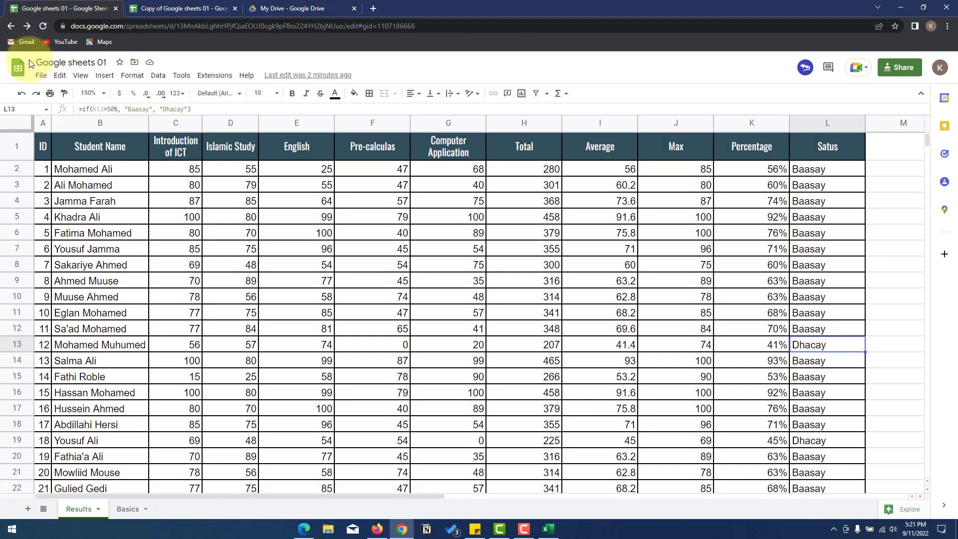
- Show the File > Version history submenu with its name-version and see-history options
{"action": "left_click", "coordinate": [40, 77]}
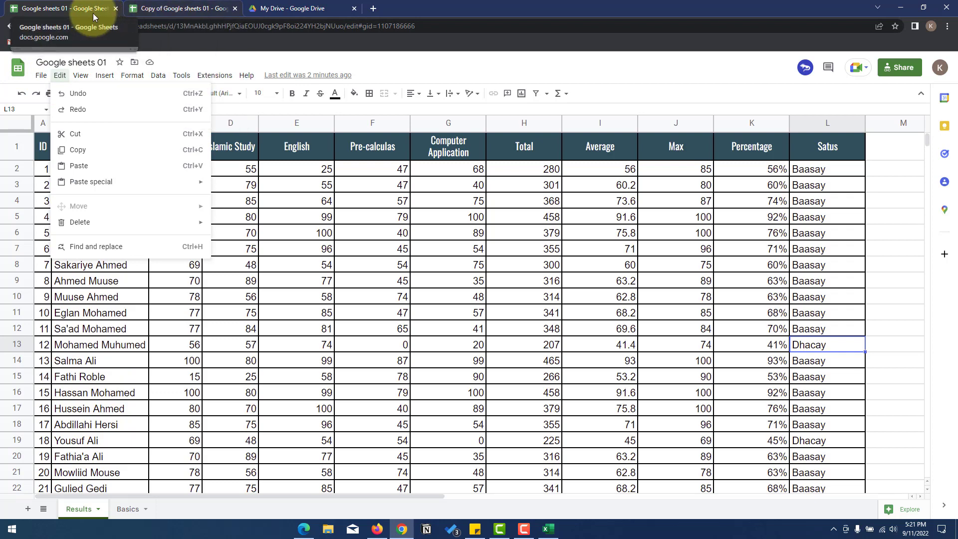
{"action": "left_click", "coordinate": [37, 76]}
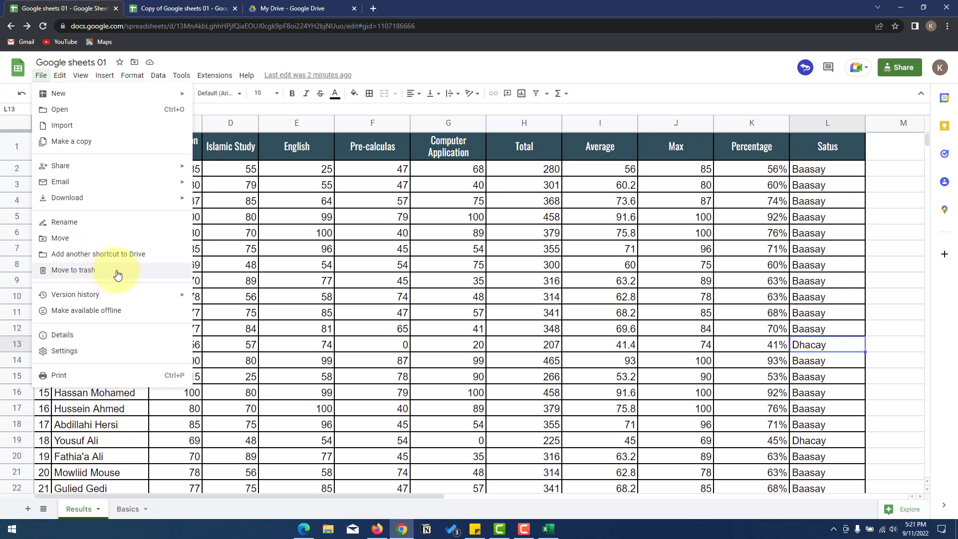
{"action": "mouse_move", "coordinate": [138, 295]}
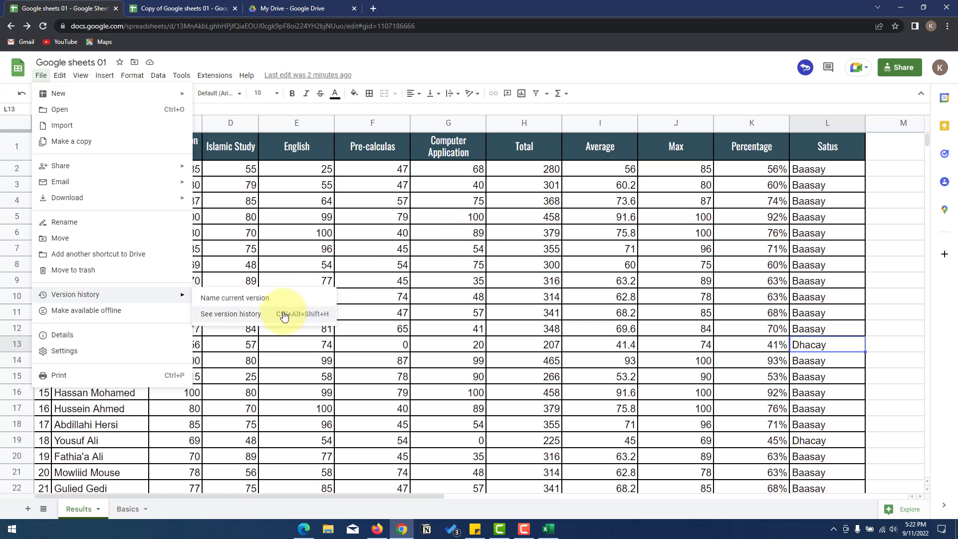
- Name the current version 'version kii 1aad'
{"action": "left_click", "coordinate": [252, 299]}
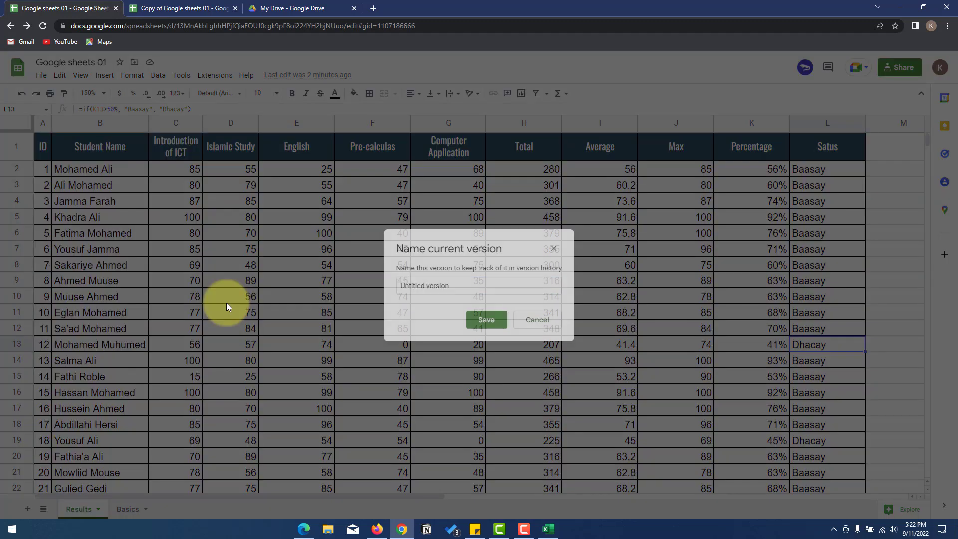
{"action": "left_click_drag", "start_coordinate": [459, 286], "coordinate": [333, 281]}
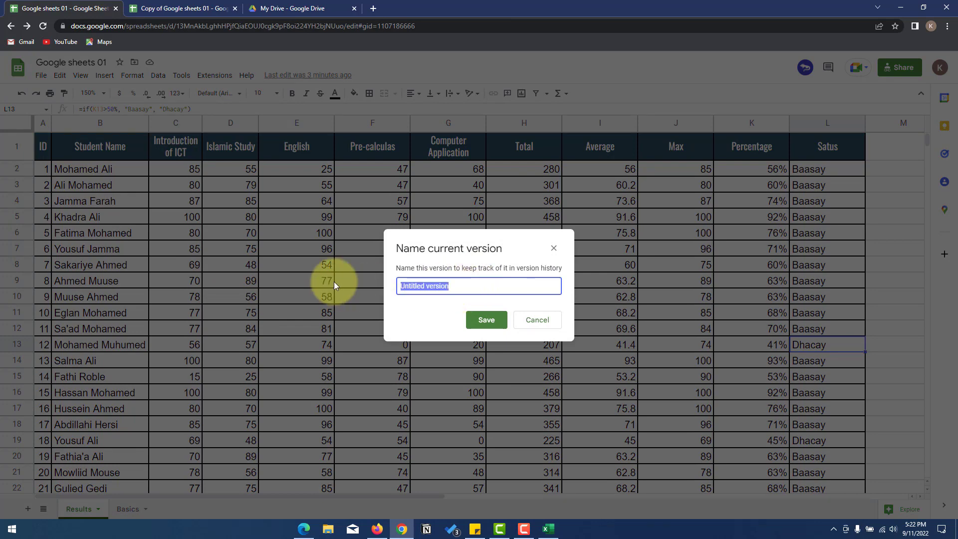
{"action": "type", "text": "version kii 1aad"}
{"action": "left_click", "coordinate": [488, 326]}
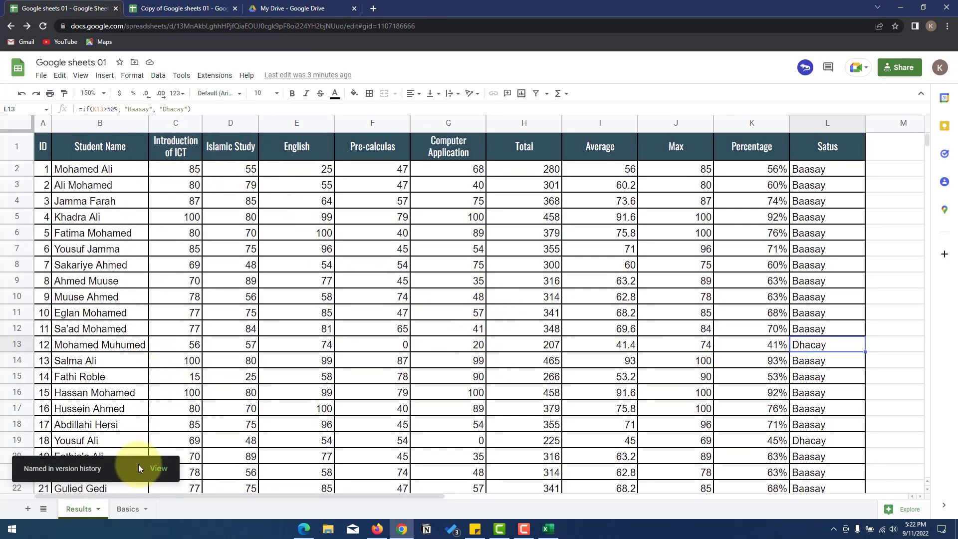
- Open the version history view, then go back to the spreadsheet editor
{"action": "left_click", "coordinate": [41, 75]}
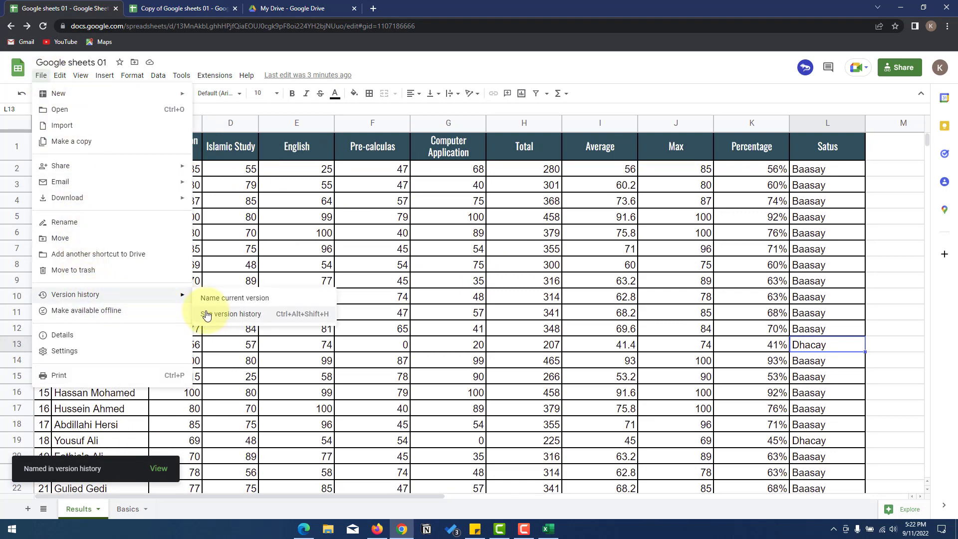
{"action": "left_click", "coordinate": [220, 318]}
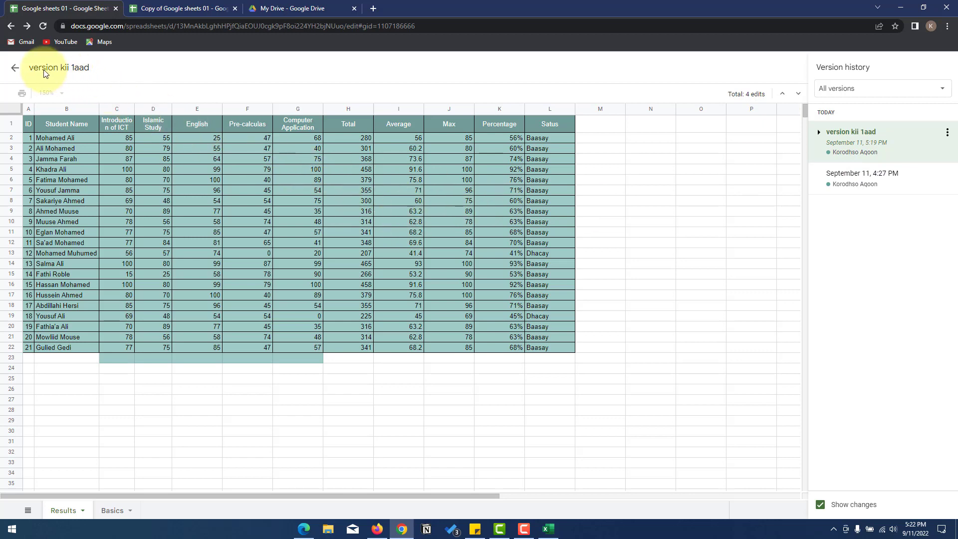
{"action": "left_click", "coordinate": [15, 70]}
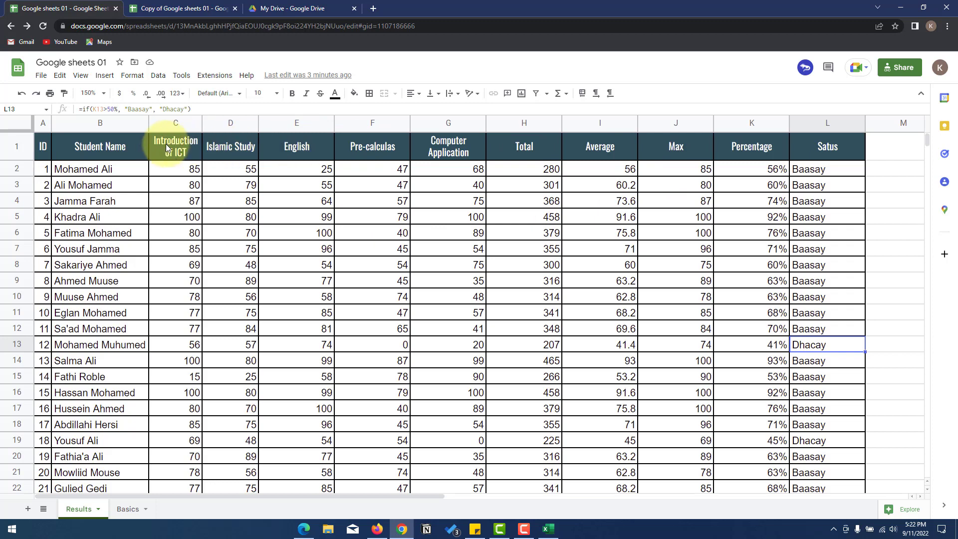
- Clear cells C1:L22 of the Results table and fill them solid black
{"action": "left_click_drag", "start_coordinate": [166, 144], "coordinate": [837, 432]}
{"action": "key", "text": "Delete"}
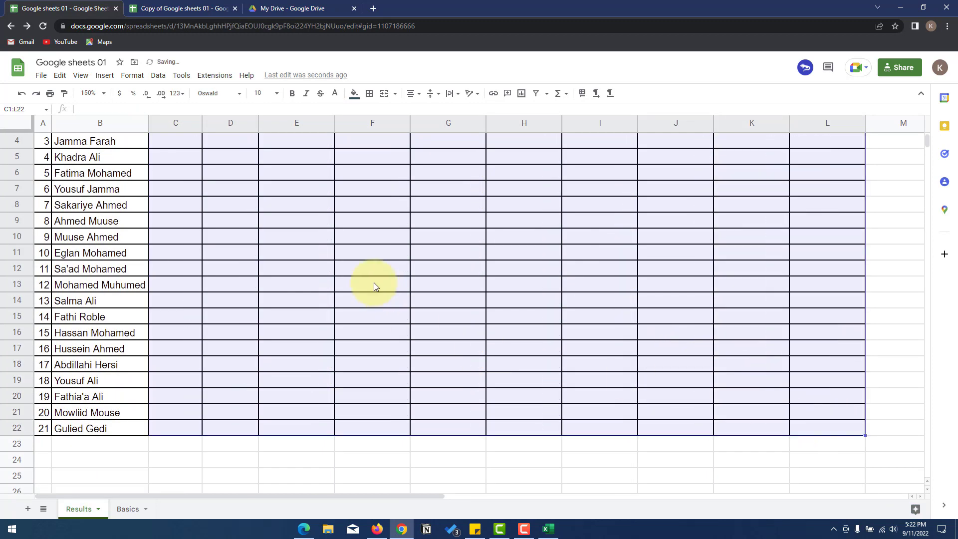
{"action": "scroll", "coordinate": [310, 250], "scroll_direction": "up", "scroll_amount": 2}
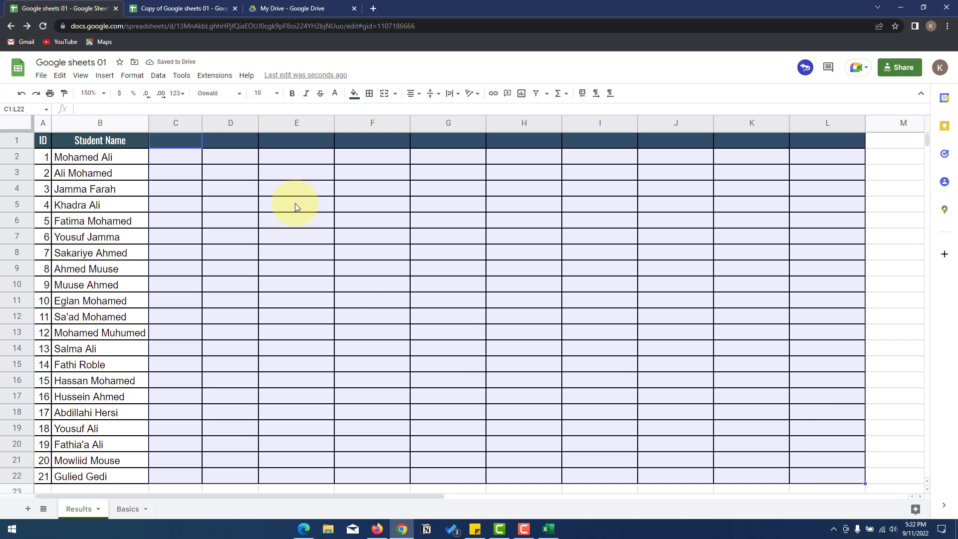
{"action": "left_click", "coordinate": [354, 94]}
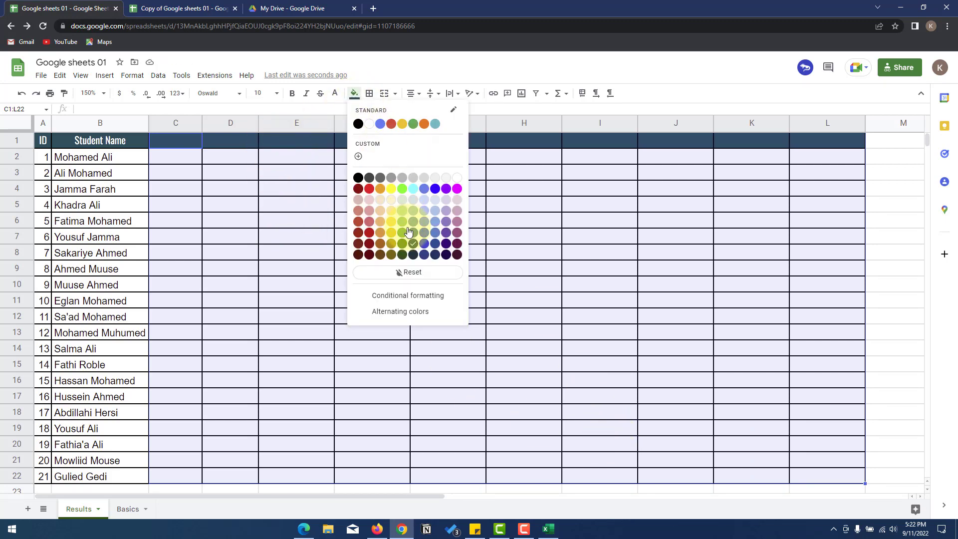
{"action": "left_click", "coordinate": [358, 177]}
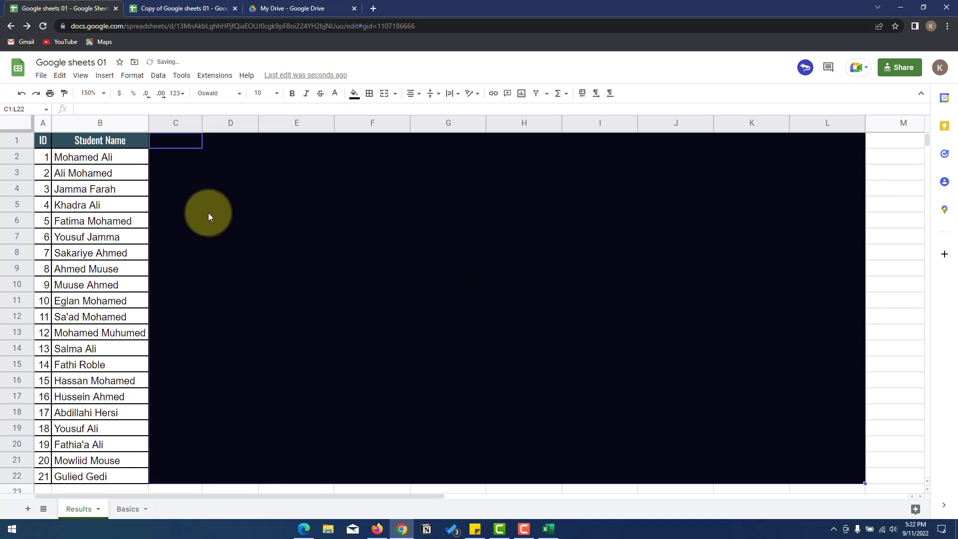
{"action": "scroll", "coordinate": [129, 216], "scroll_direction": "down", "scroll_amount": 3}
{"action": "scroll", "coordinate": [107, 171], "scroll_direction": "up", "scroll_amount": 3}
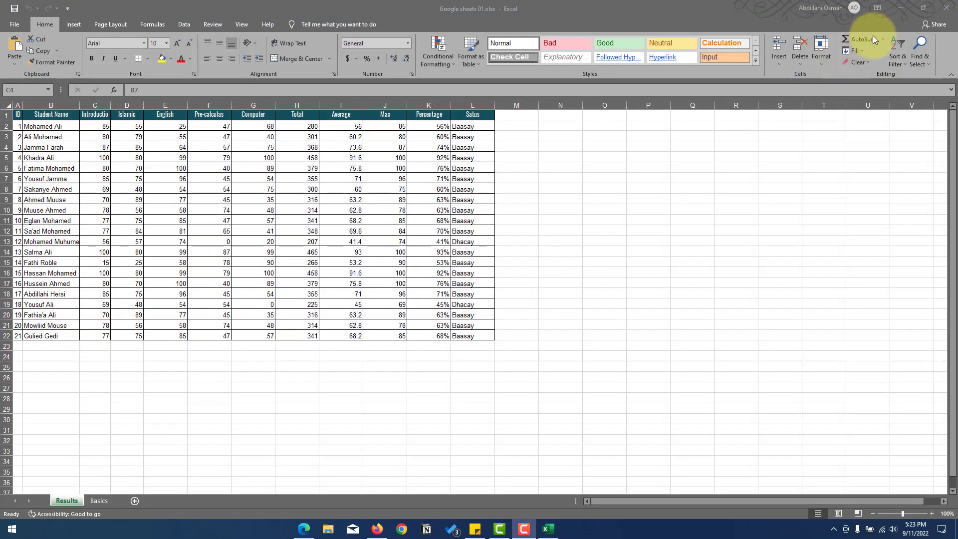
- Close Excel and go to sheets.google.com in a new Chrome window
{"action": "left_click", "coordinate": [947, 8]}
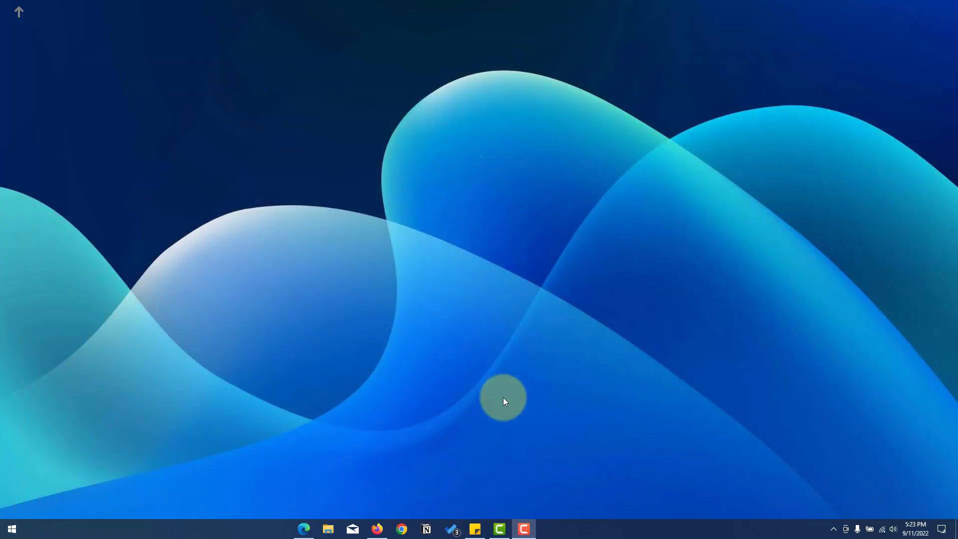
{"action": "left_click", "coordinate": [412, 531]}
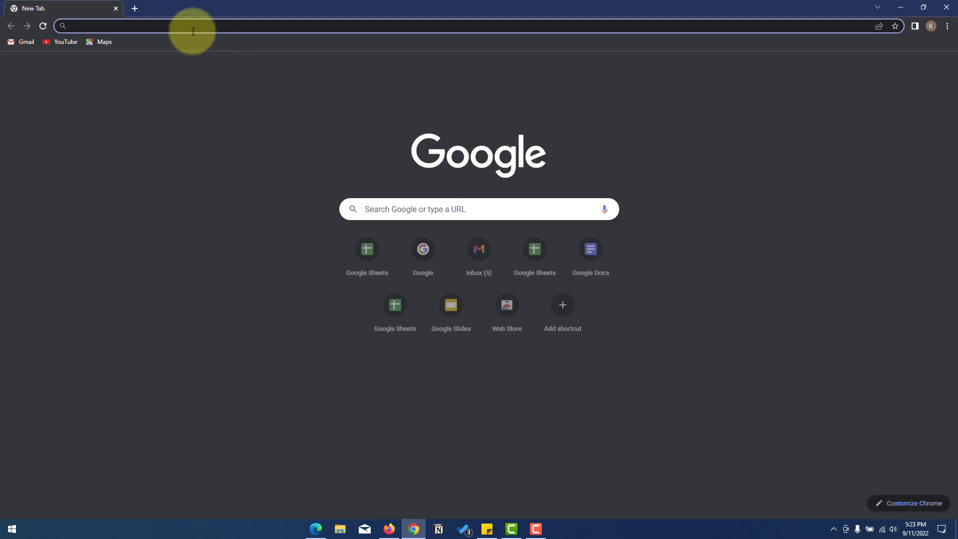
{"action": "left_click", "coordinate": [189, 26]}
{"action": "type", "text": "d"}
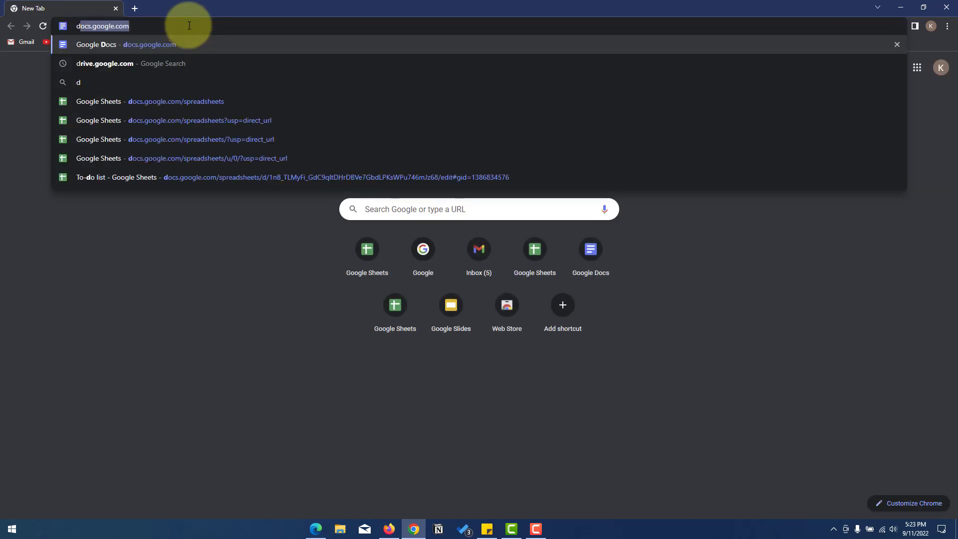
{"action": "key", "text": "BackSpace"}
{"action": "key", "text": "BackSpace"}
{"action": "type", "text": "sh"}
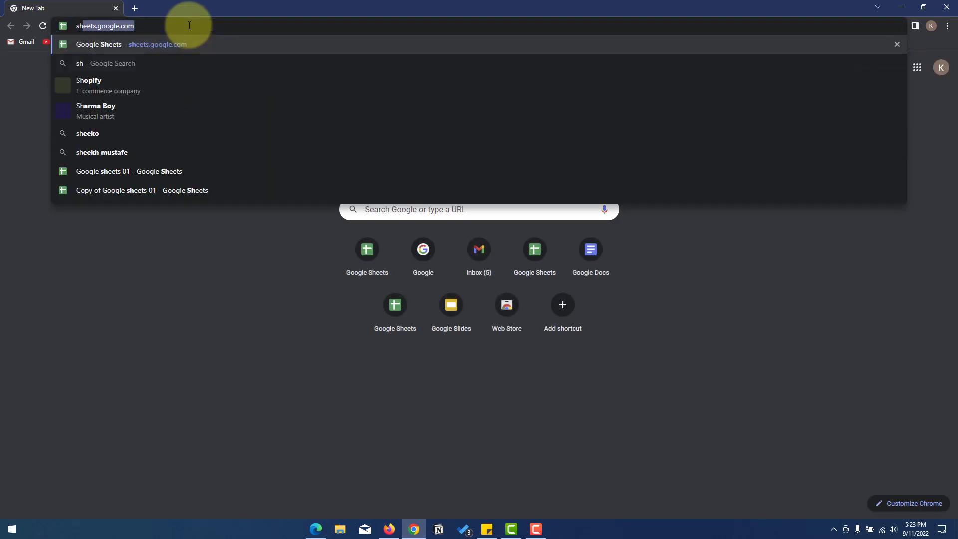
{"action": "key", "text": "Return"}
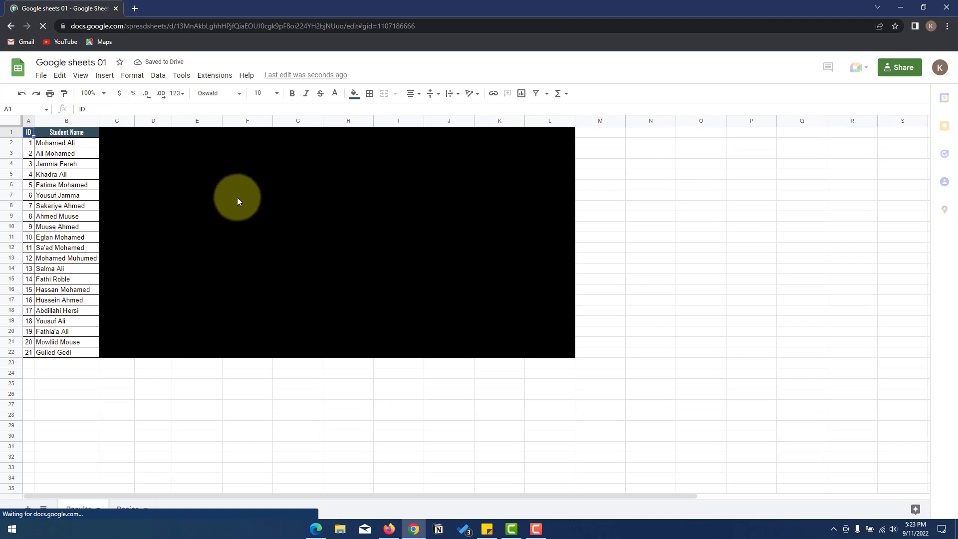
- Select D8 in the black block and open the spreadsheet's version history
{"action": "left_click", "coordinate": [170, 205]}
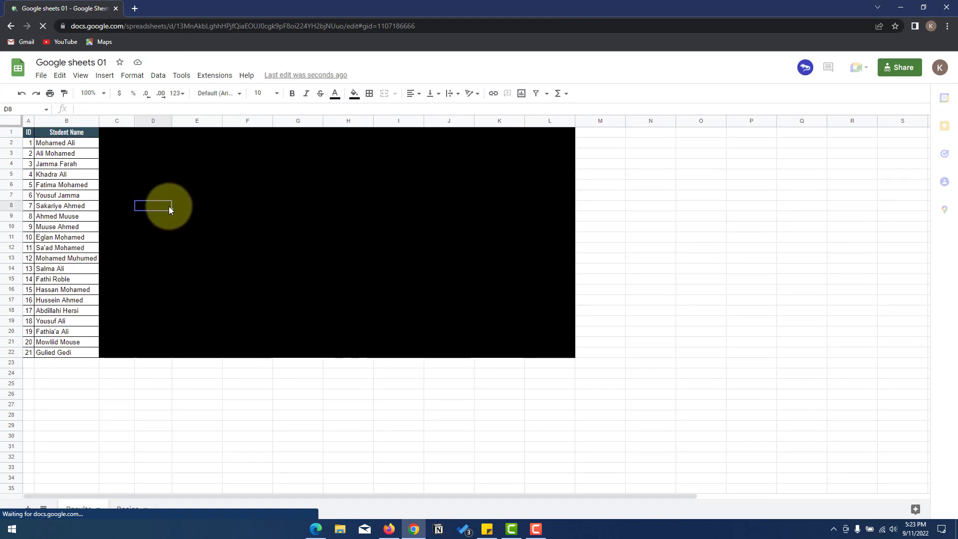
{"action": "left_click", "coordinate": [37, 77]}
{"action": "mouse_move", "coordinate": [86, 263]}
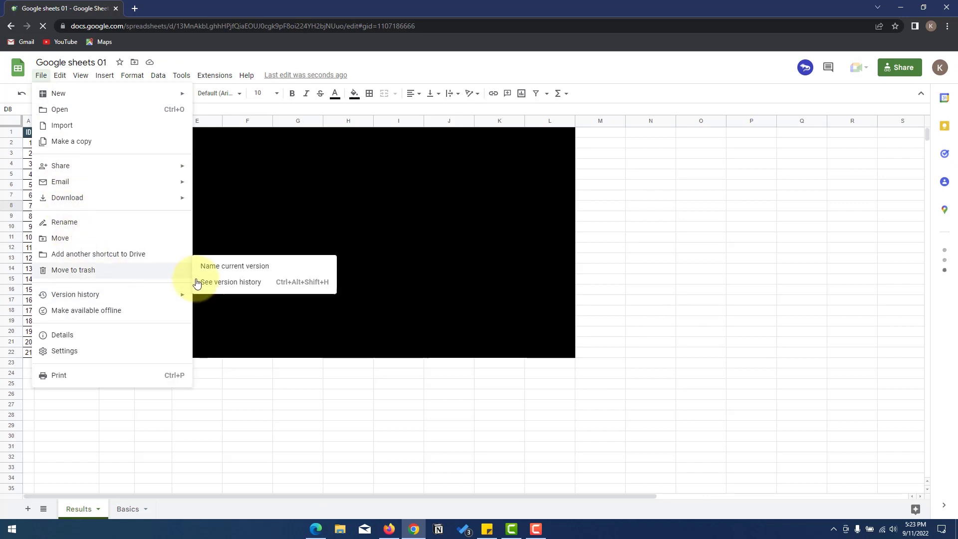
{"action": "left_click", "coordinate": [230, 283]}
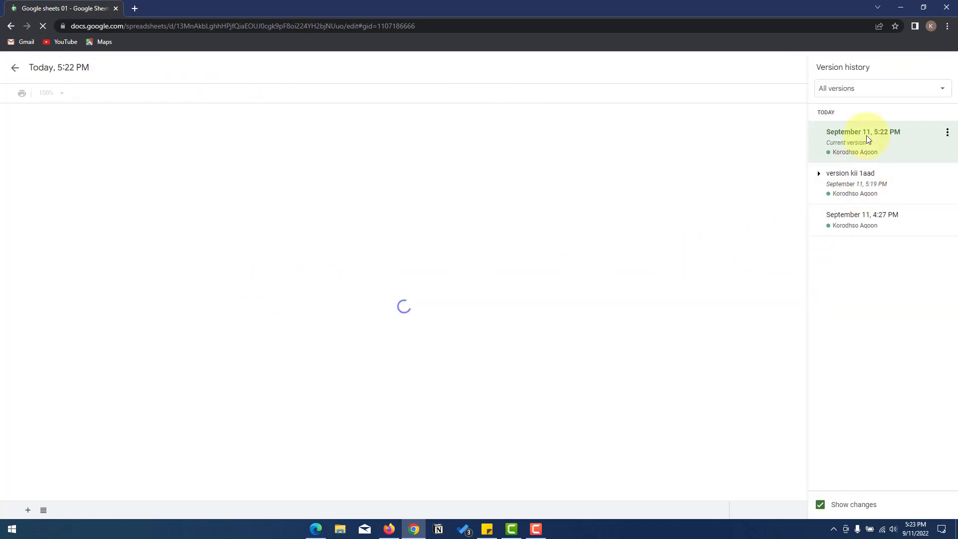
{"action": "left_click", "coordinate": [866, 136]}
- Restore the version named 'version kii 1aad' and confirm the restore
{"action": "left_click", "coordinate": [848, 179]}
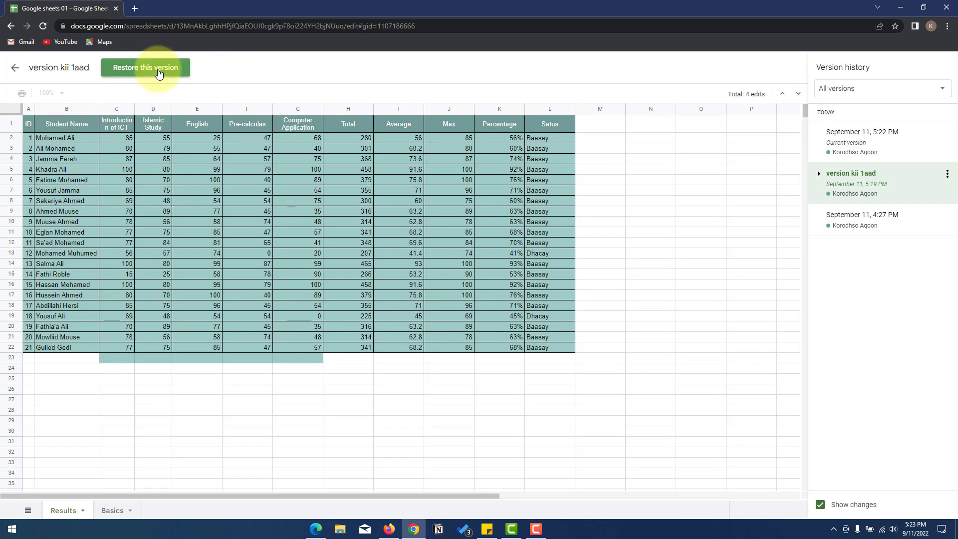
{"action": "left_click", "coordinate": [158, 73]}
{"action": "left_click", "coordinate": [581, 306]}
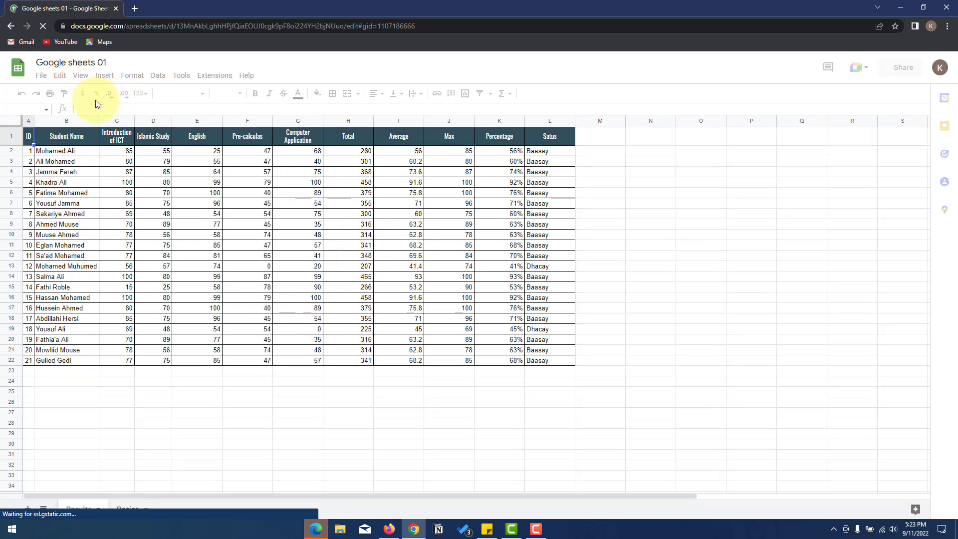
{"action": "left_click", "coordinate": [115, 193]}
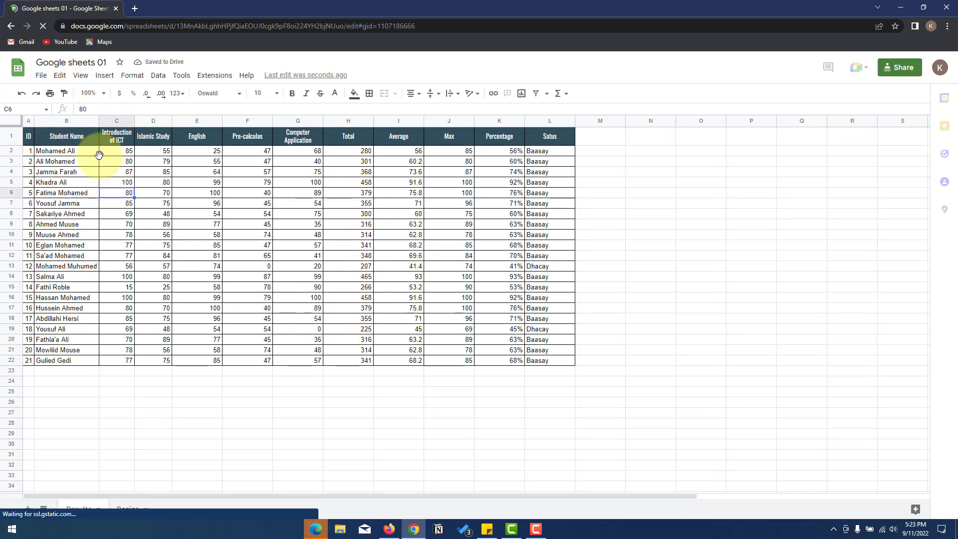
- Zoom the Results sheet to 150%
{"action": "left_click", "coordinate": [105, 95]}
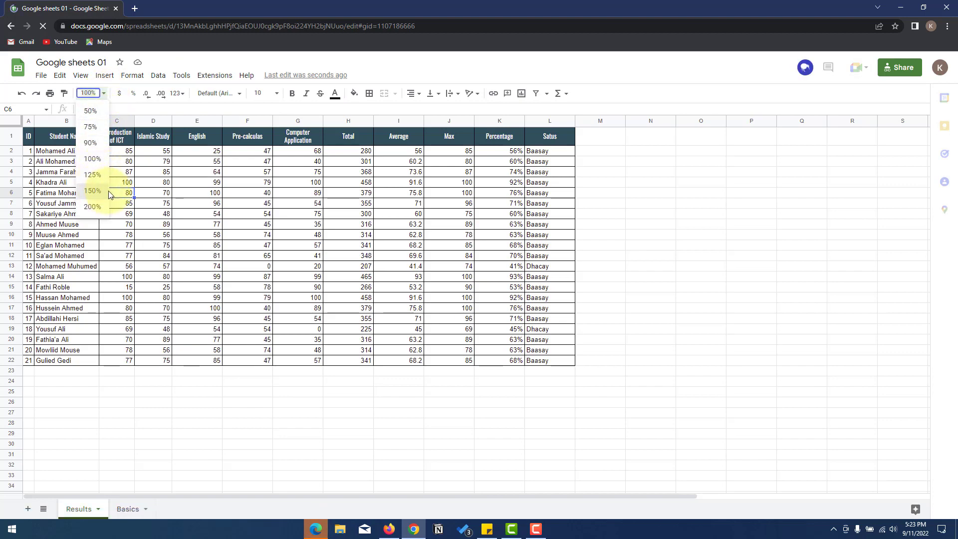
{"action": "left_click", "coordinate": [96, 191]}
{"action": "scroll", "coordinate": [229, 199], "scroll_direction": "down", "scroll_amount": 2}
{"action": "scroll", "coordinate": [226, 199], "scroll_direction": "up", "scroll_amount": 3}
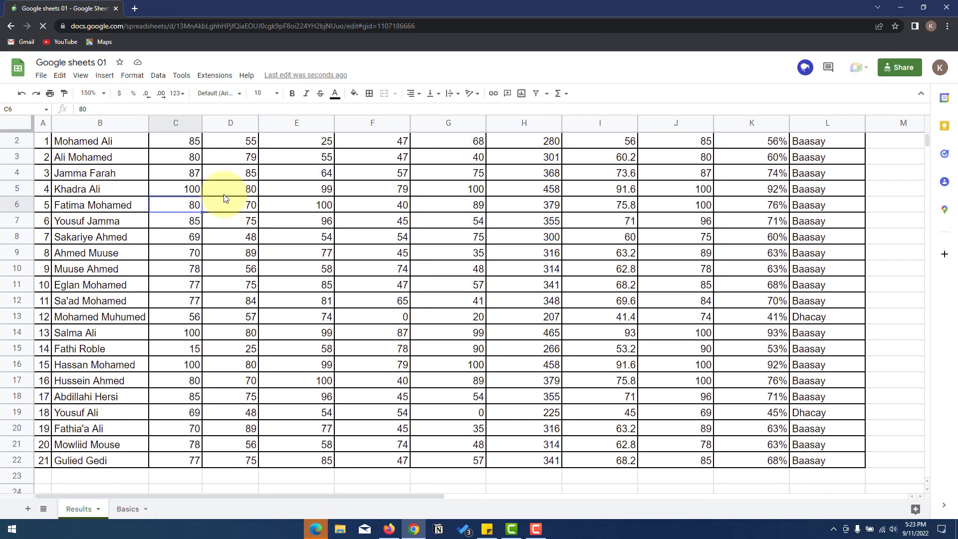
{"action": "scroll", "coordinate": [214, 189], "scroll_direction": "down", "scroll_amount": 1}
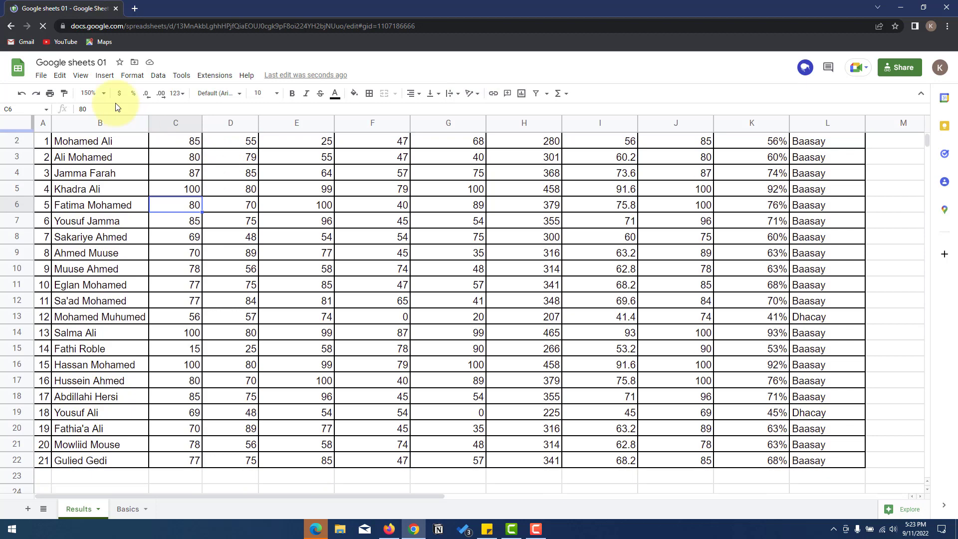
- View the document details and spreadsheet settings, closing both without changes
{"action": "left_click", "coordinate": [41, 75]}
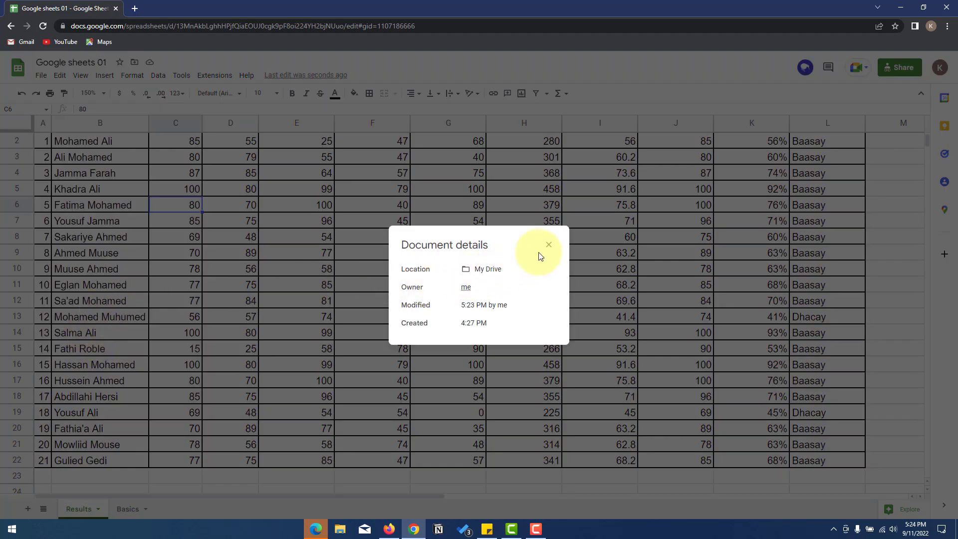
{"action": "left_click", "coordinate": [508, 238]}
{"action": "left_click", "coordinate": [41, 75]}
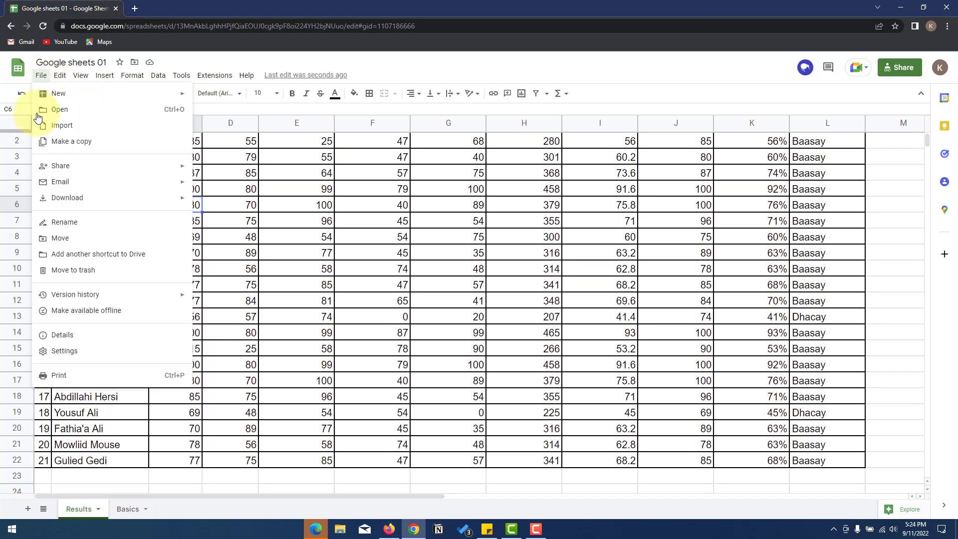
{"action": "left_click", "coordinate": [76, 351]}
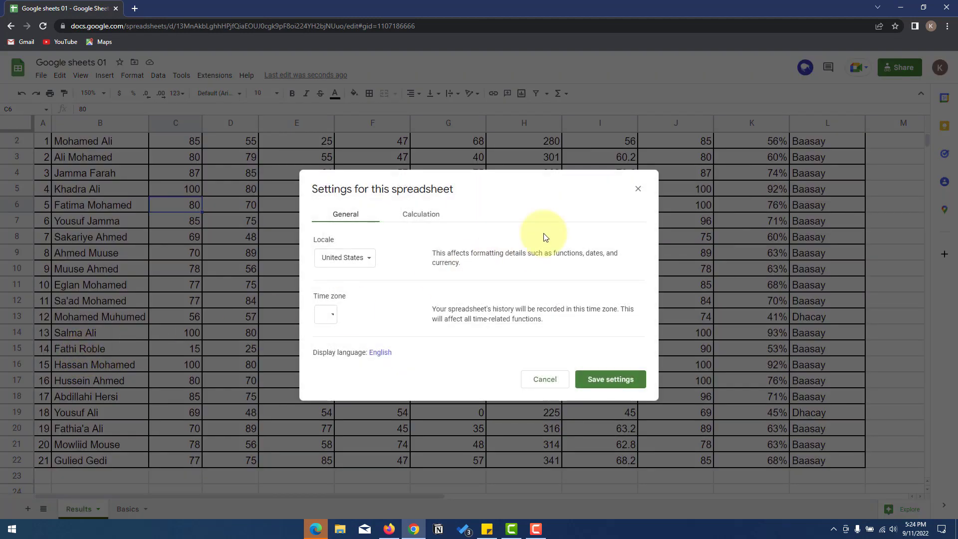
{"action": "left_click", "coordinate": [638, 189]}
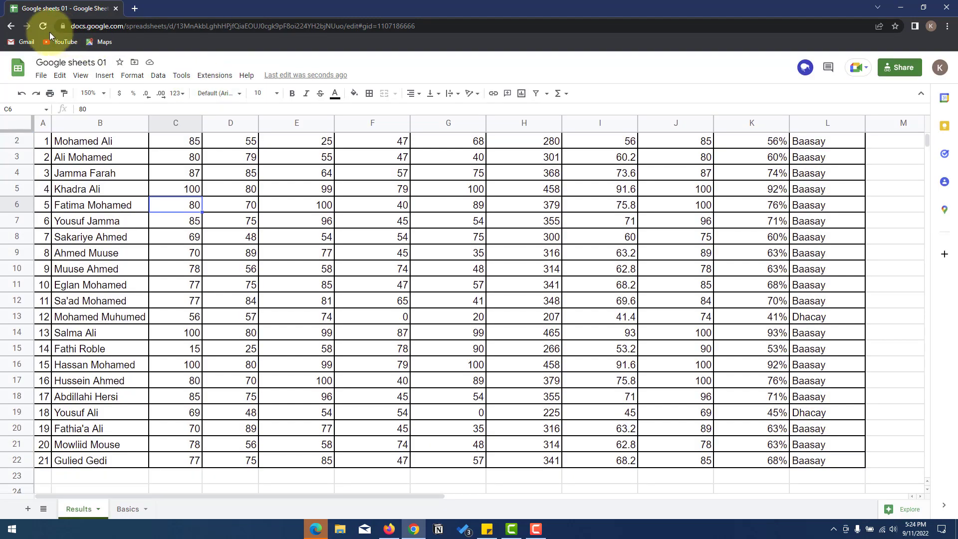
- Preview printing with the Formatting options expanded, then cancel back to the sheet
{"action": "left_click", "coordinate": [41, 75]}
{"action": "left_click", "coordinate": [103, 382]}
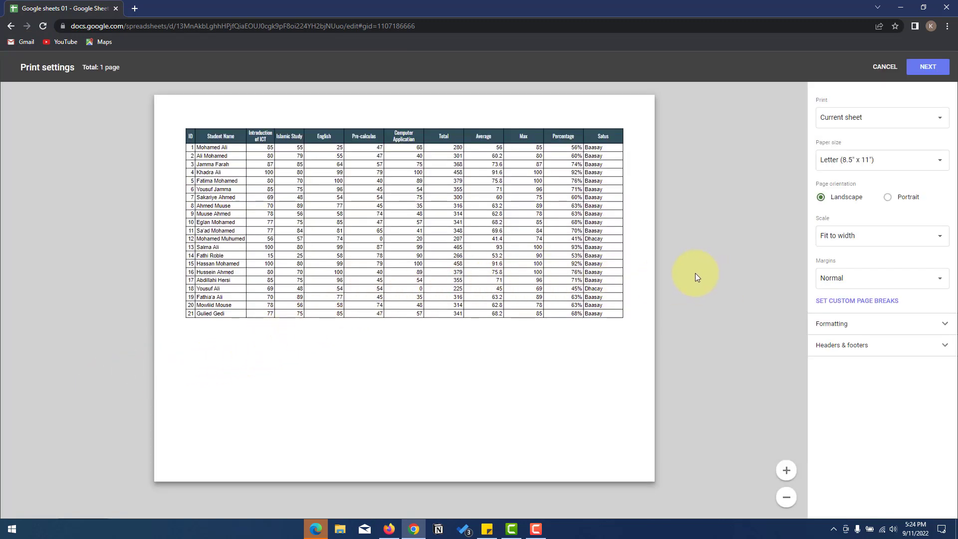
{"action": "left_click", "coordinate": [842, 324]}
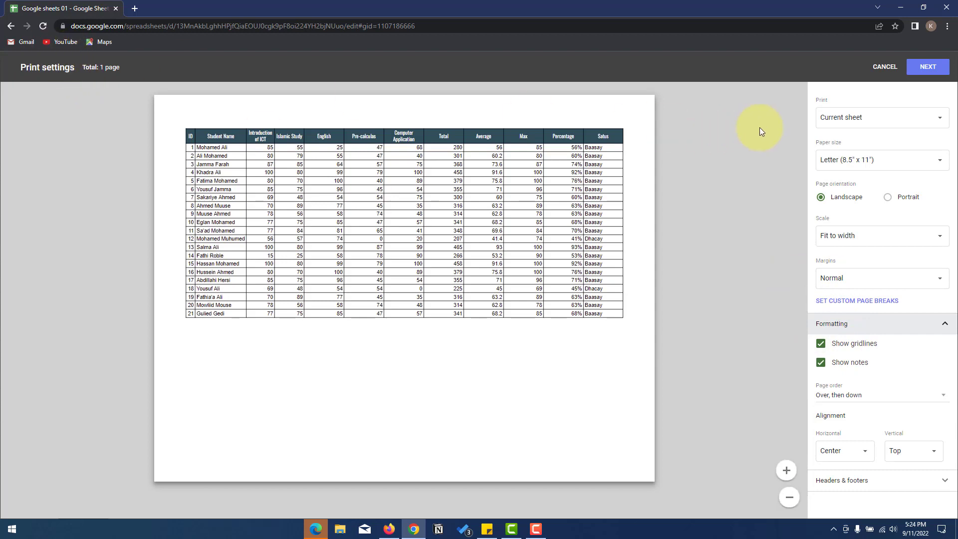
{"action": "left_click", "coordinate": [879, 70]}
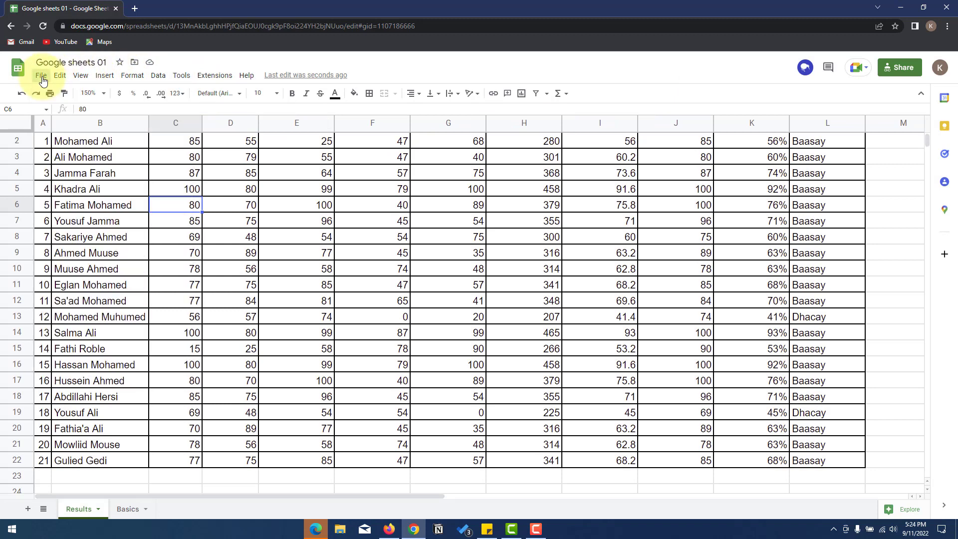
{"action": "left_click", "coordinate": [60, 78]}
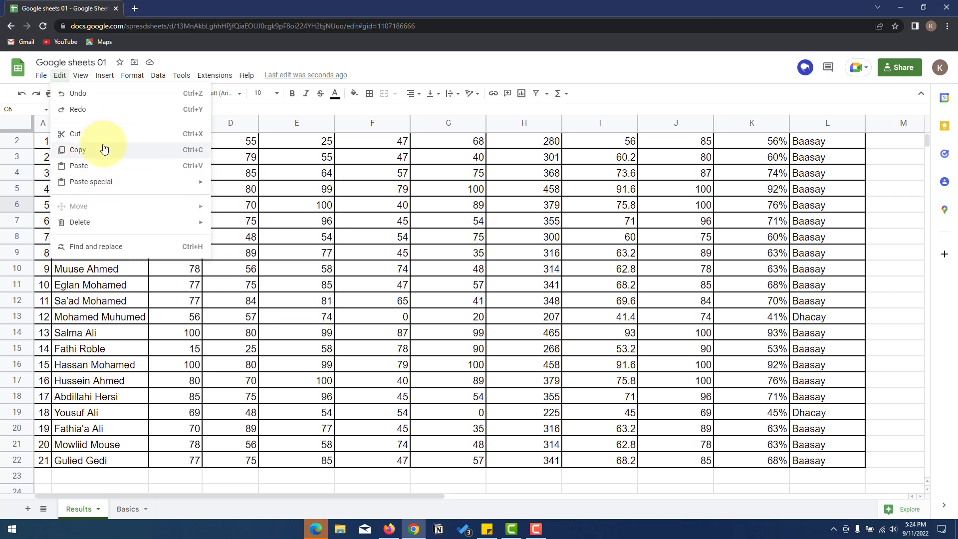
{"action": "mouse_move", "coordinate": [119, 184]}
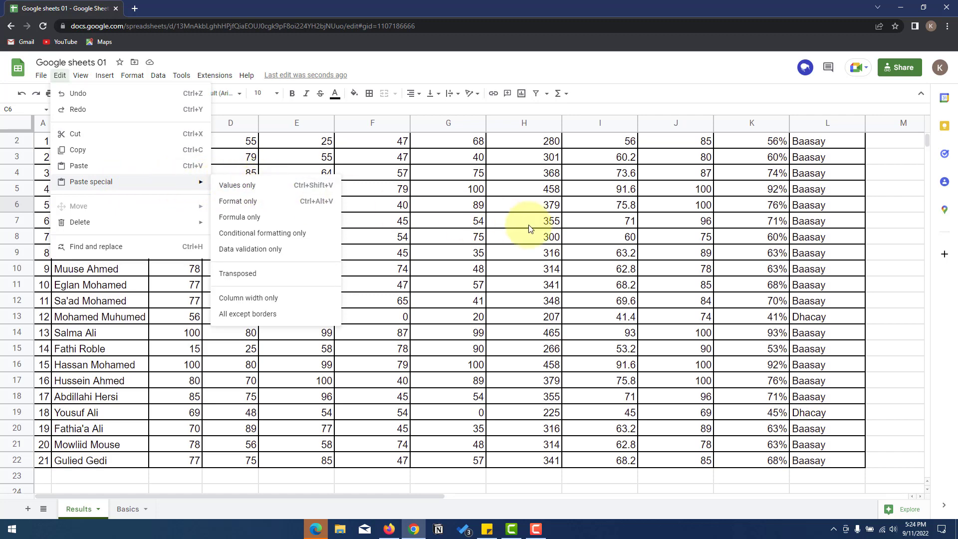
{"action": "scroll", "coordinate": [528, 224], "scroll_direction": "up", "scroll_amount": 2}
{"action": "left_click", "coordinate": [698, 199]}
{"action": "left_click", "coordinate": [813, 157]}
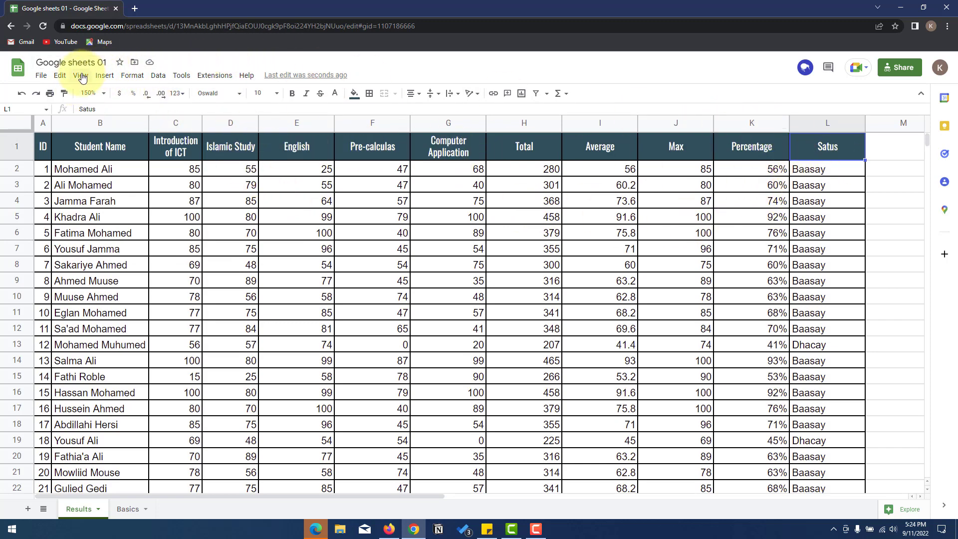
- Copy the Satus header from L1 and paste it fully formatted into F26
{"action": "left_click", "coordinate": [59, 75]}
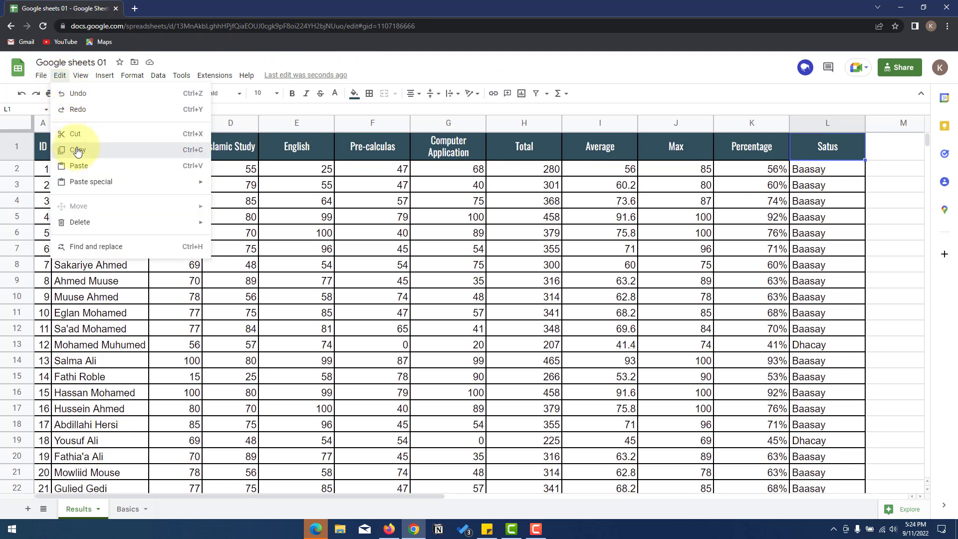
{"action": "left_click", "coordinate": [78, 150]}
{"action": "scroll", "coordinate": [577, 256], "scroll_direction": "down", "scroll_amount": 3}
{"action": "left_click", "coordinate": [402, 425]}
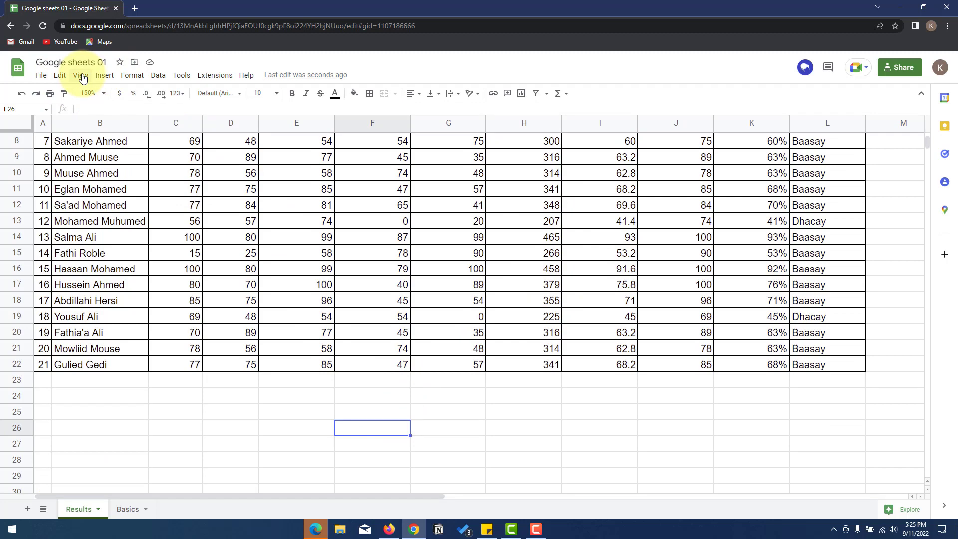
{"action": "left_click", "coordinate": [59, 75]}
{"action": "left_click", "coordinate": [77, 165]}
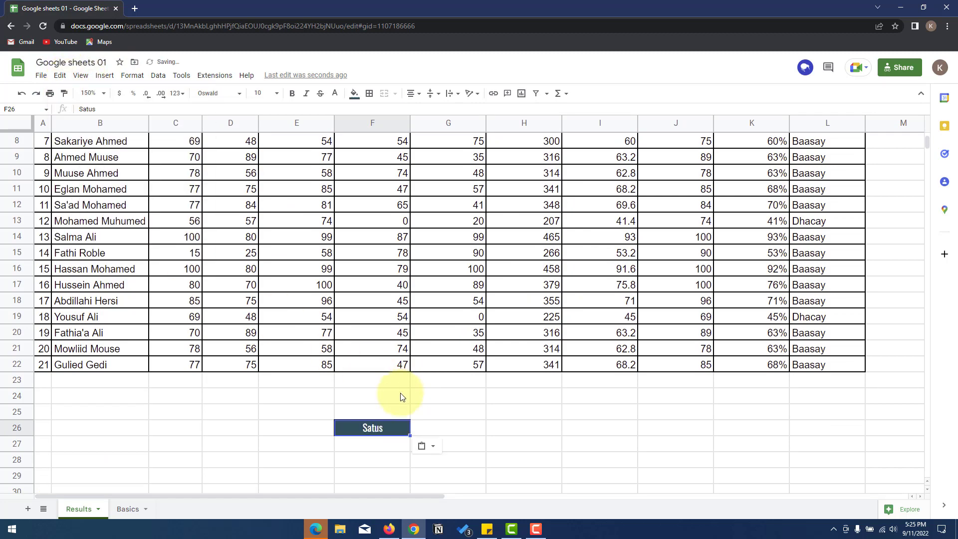
- Paste special values only, putting the plain Satus text into H26
{"action": "left_click", "coordinate": [440, 443]}
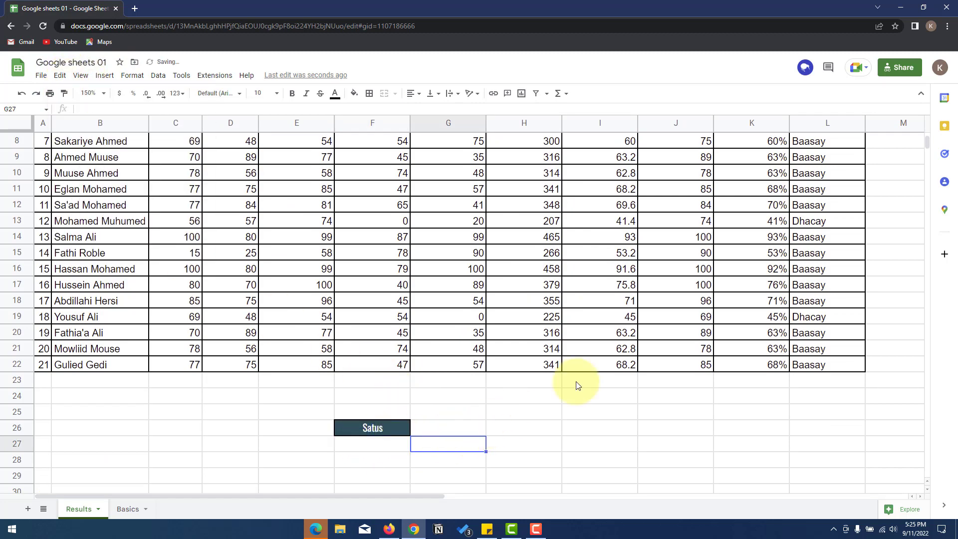
{"action": "scroll", "coordinate": [780, 160], "scroll_direction": "up", "scroll_amount": 1}
{"action": "scroll", "coordinate": [568, 354], "scroll_direction": "down", "scroll_amount": 2}
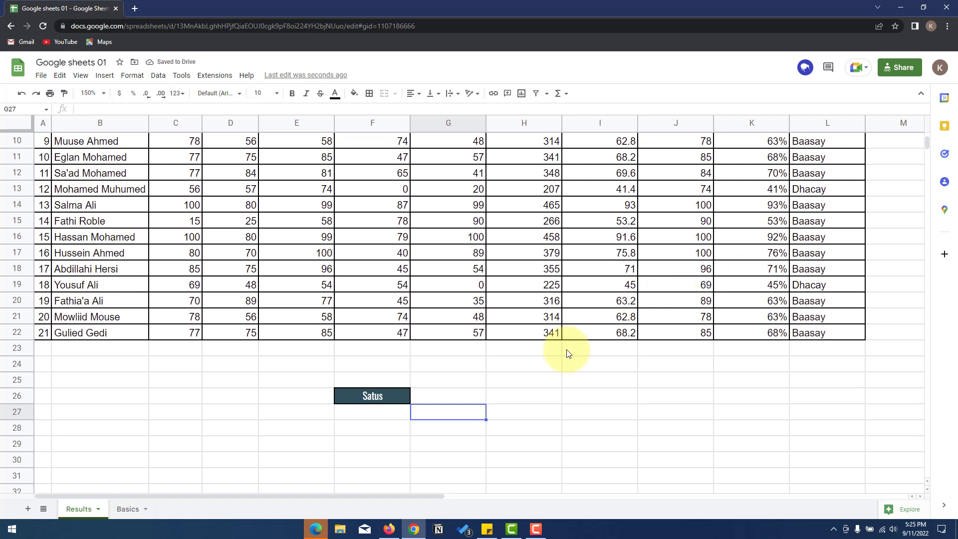
{"action": "left_click", "coordinate": [508, 393]}
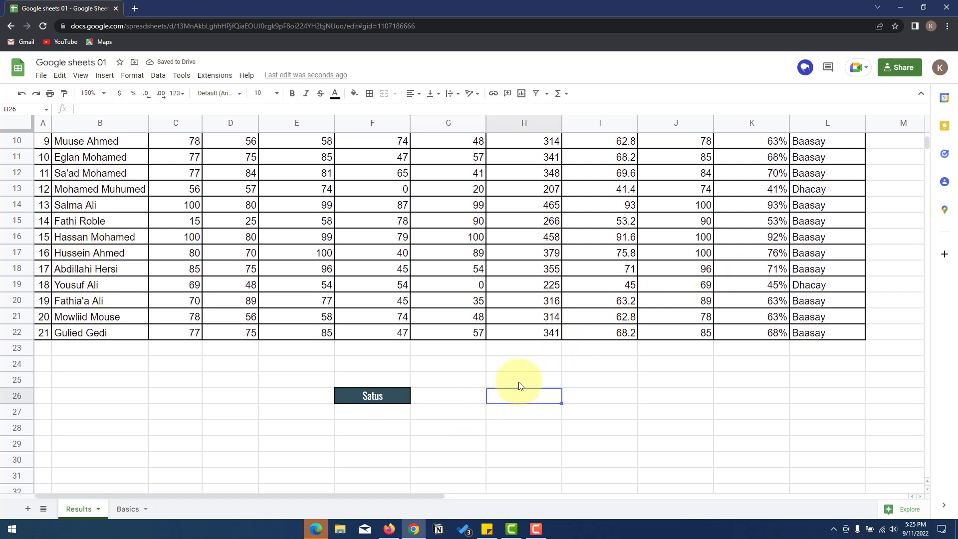
{"action": "left_click", "coordinate": [62, 76]}
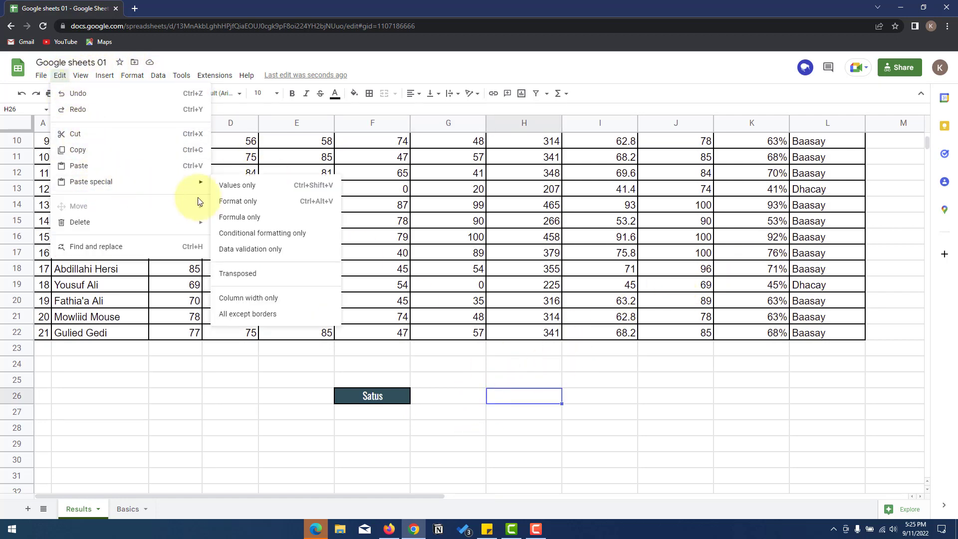
{"action": "left_click", "coordinate": [258, 191]}
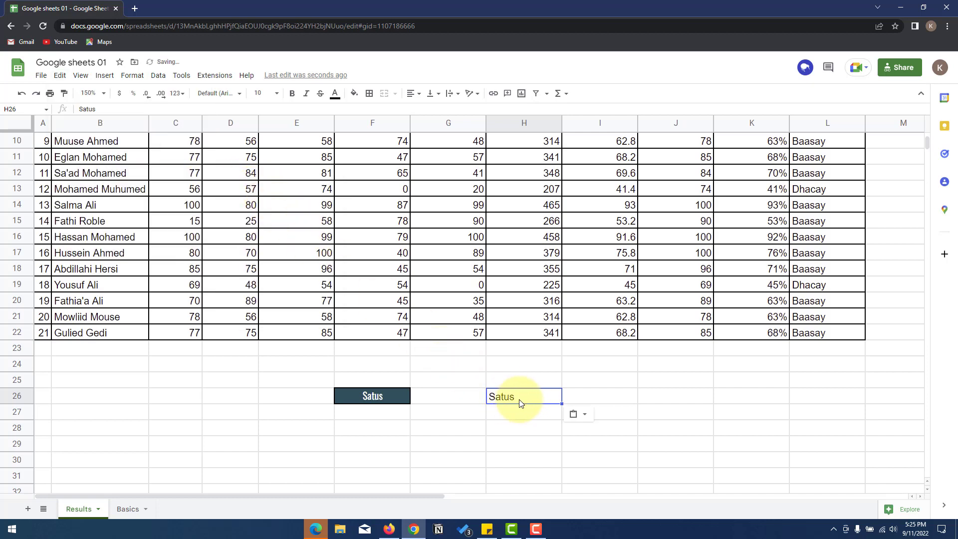
- Paste special format only, giving E25 the dark header fill
{"action": "left_click", "coordinate": [266, 383]}
{"action": "left_click", "coordinate": [60, 82]}
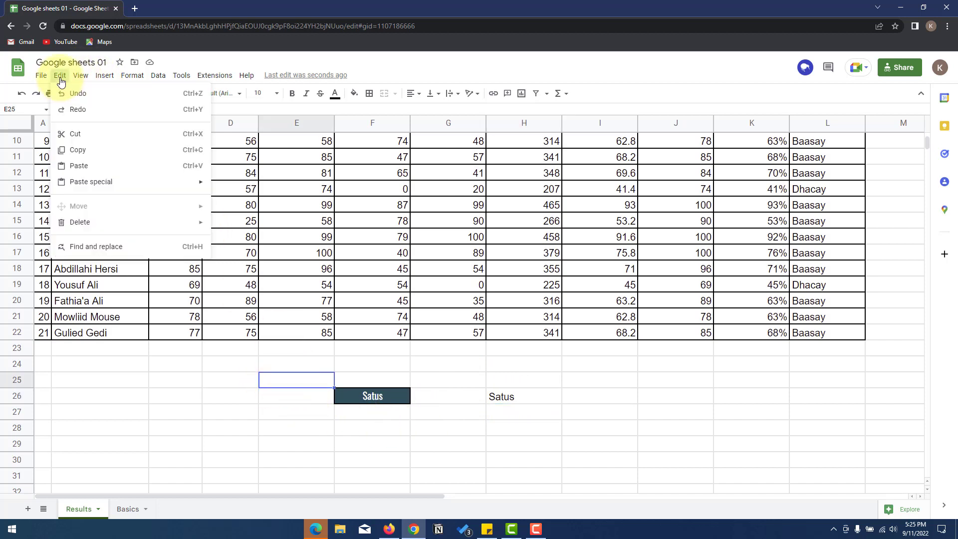
{"action": "mouse_move", "coordinate": [96, 182]}
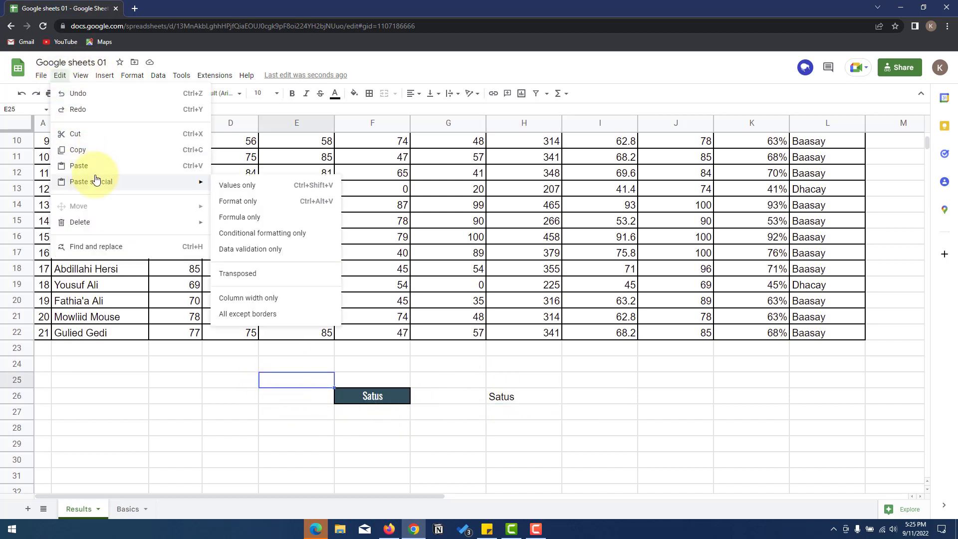
{"action": "left_click", "coordinate": [268, 205]}
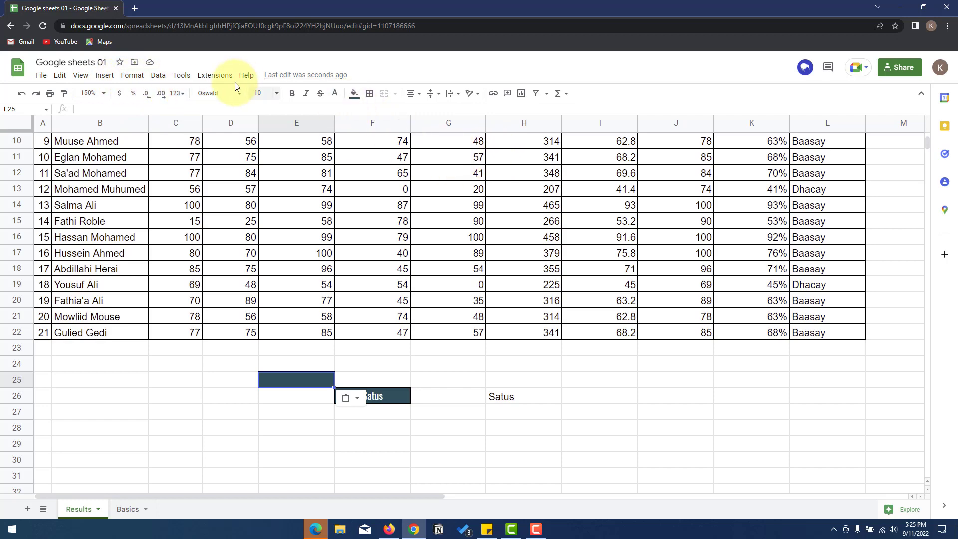
- Dismiss the Edit menu unused and select the practice cells below the table
{"action": "left_click", "coordinate": [59, 76]}
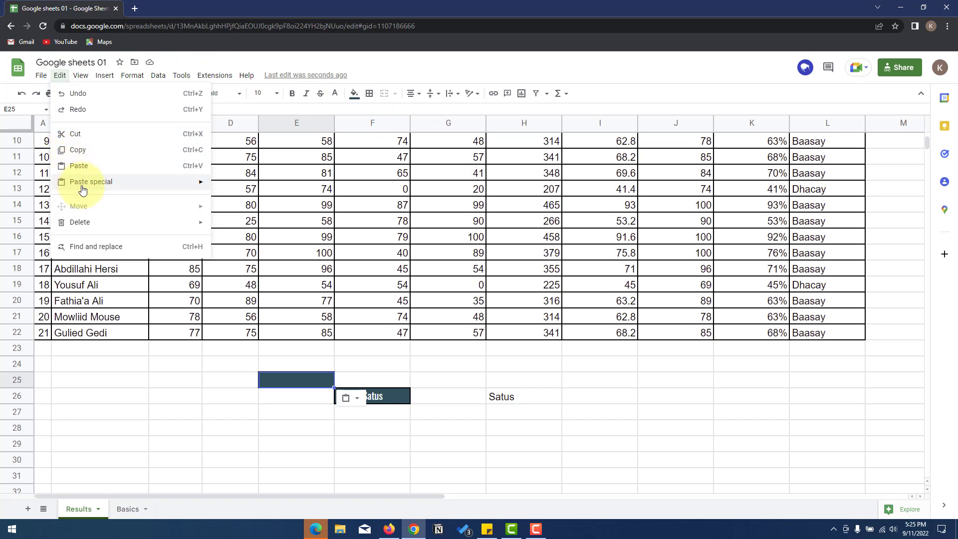
{"action": "mouse_move", "coordinate": [113, 188]}
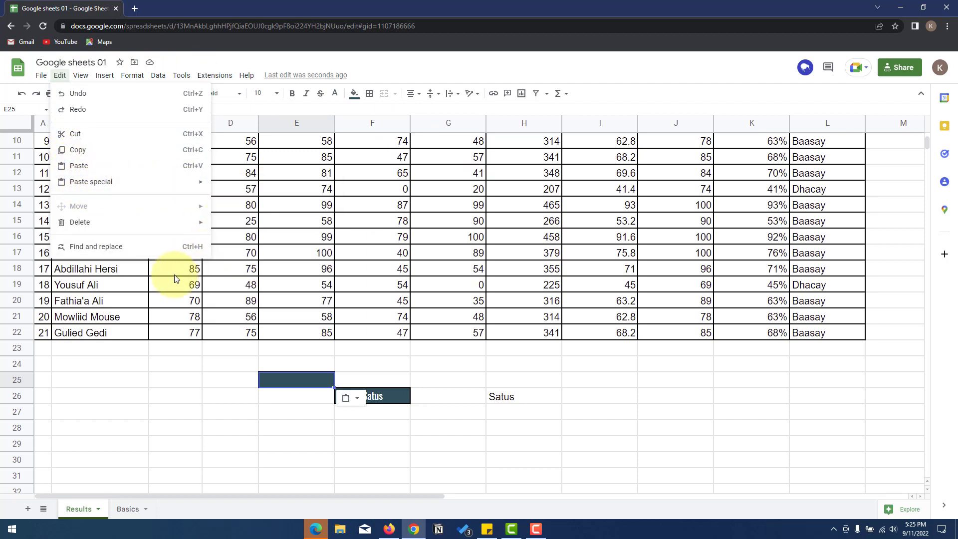
{"action": "left_click", "coordinate": [137, 283]}
{"action": "left_click_drag", "start_coordinate": [524, 412], "coordinate": [253, 361]}
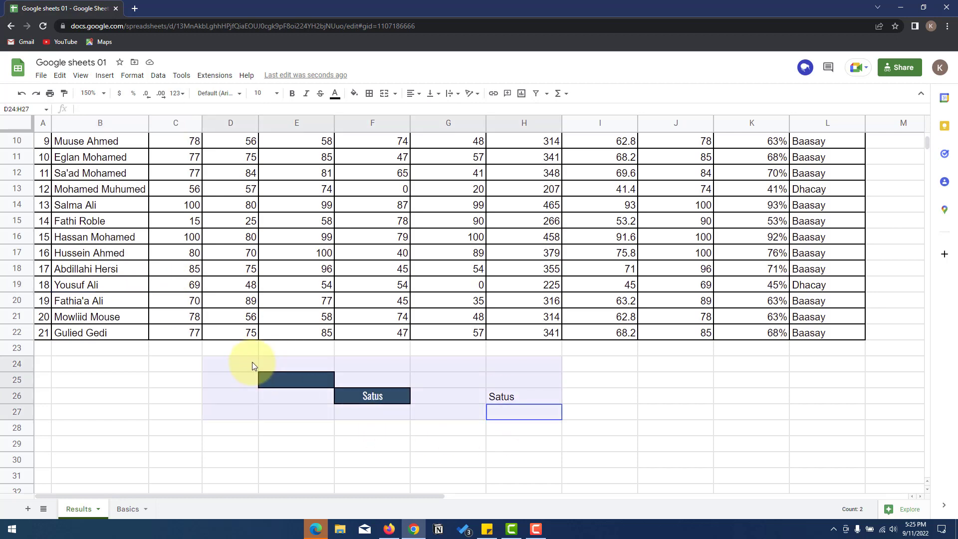
- Delete the pasted Satus text from the cells below the table
{"action": "key", "text": "Delete"}
{"action": "scroll", "coordinate": [252, 361], "scroll_direction": "up", "scroll_amount": 3}
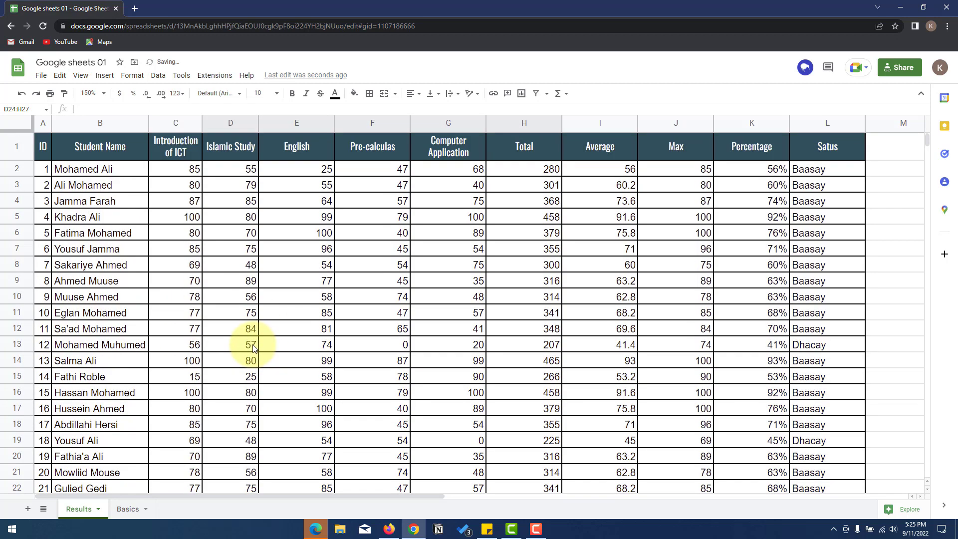
{"action": "left_click", "coordinate": [84, 78]}
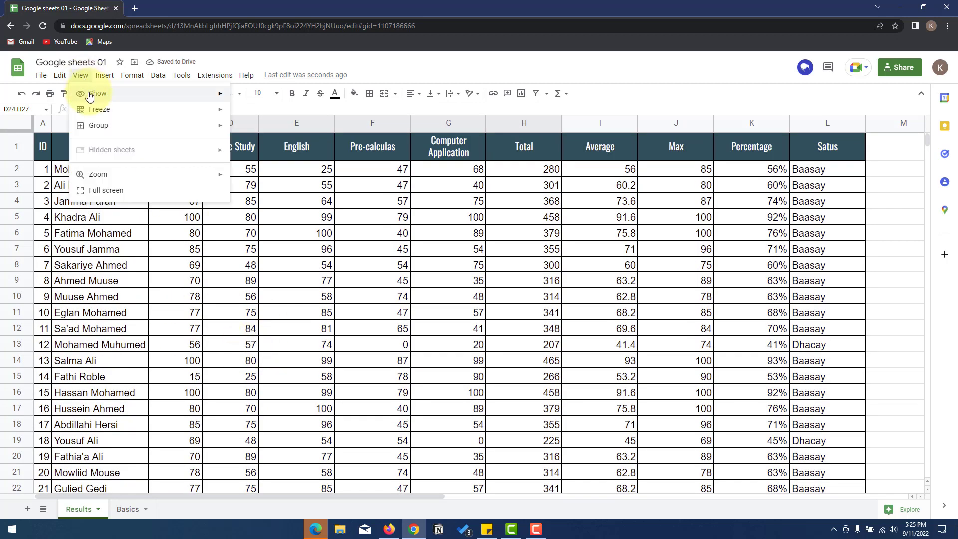
{"action": "mouse_move", "coordinate": [122, 95]}
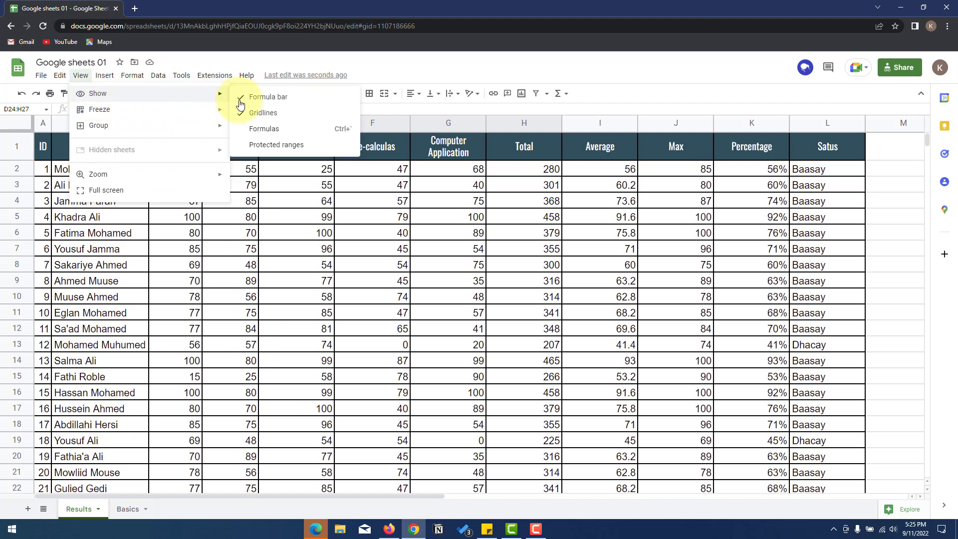
{"action": "left_click", "coordinate": [469, 108]}
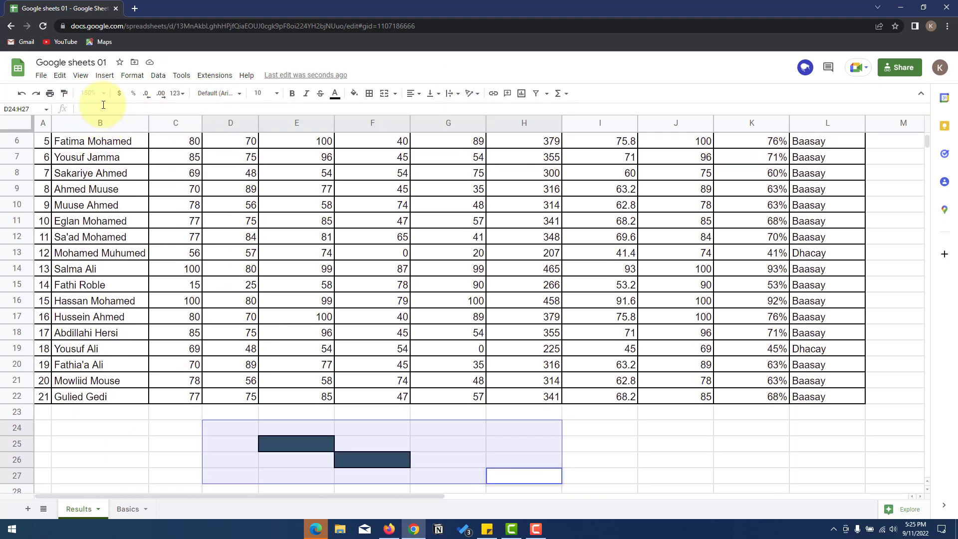
- Inspect L2's IF formula, then hide and re-show the formula bar
{"action": "scroll", "coordinate": [534, 248], "scroll_direction": "up", "scroll_amount": 3}
{"action": "left_click", "coordinate": [801, 172]}
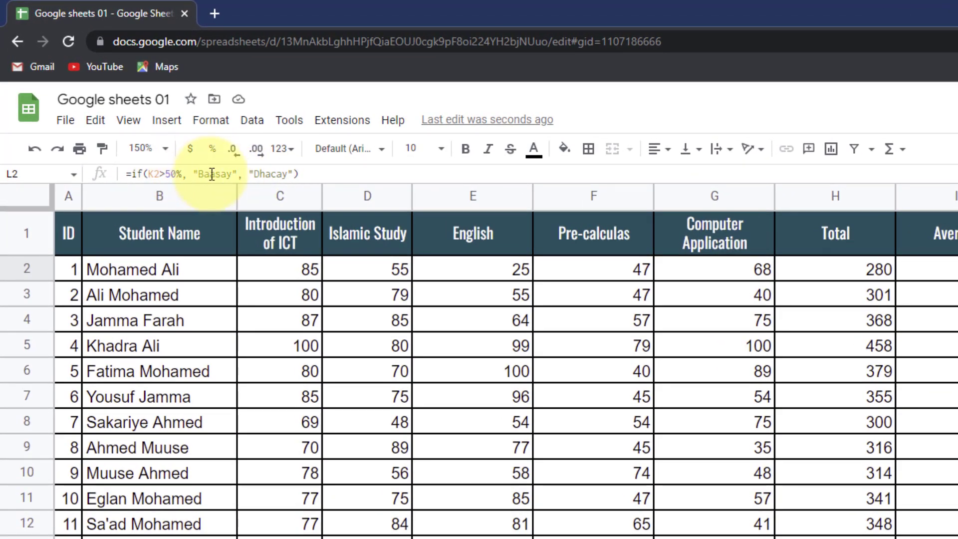
{"action": "left_click", "coordinate": [318, 233]}
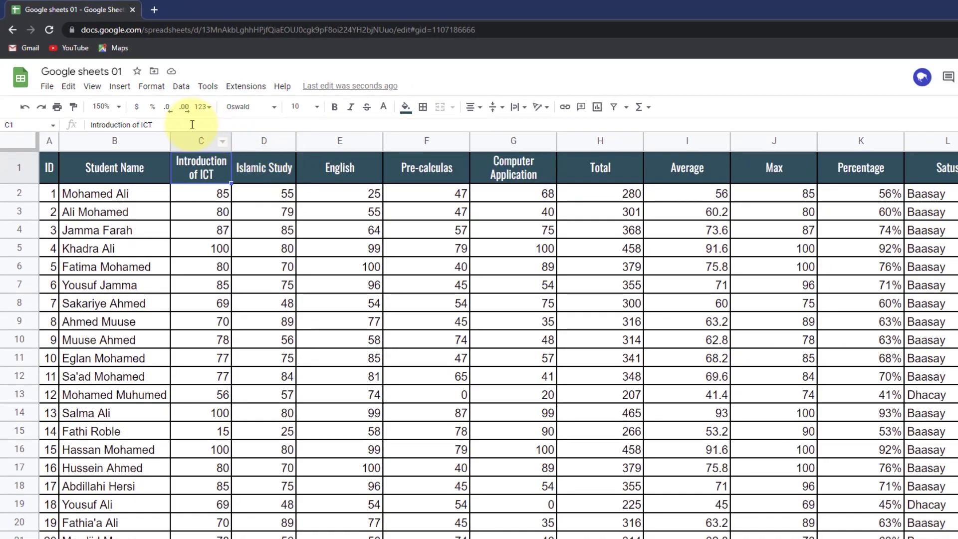
{"action": "left_click", "coordinate": [93, 86]}
{"action": "mouse_move", "coordinate": [126, 114]}
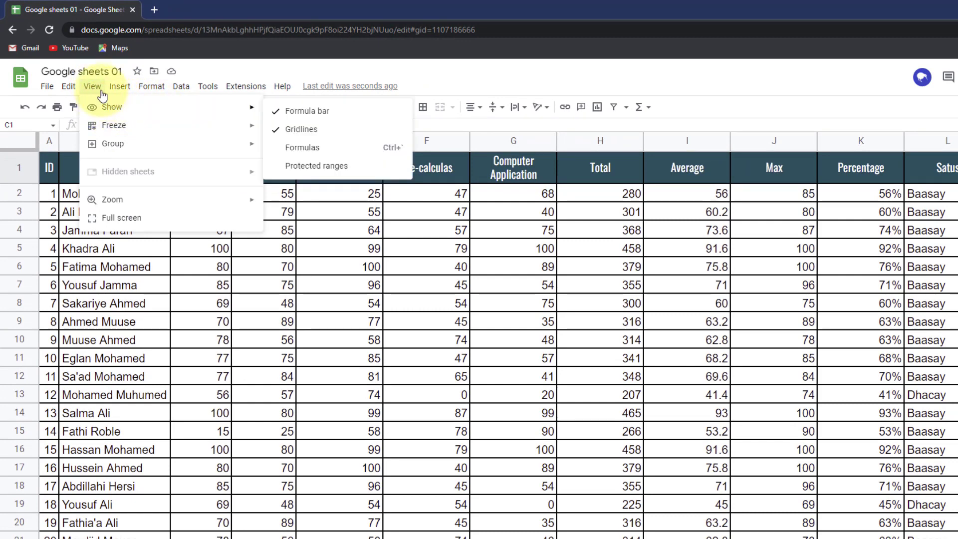
{"action": "left_click", "coordinate": [299, 111]}
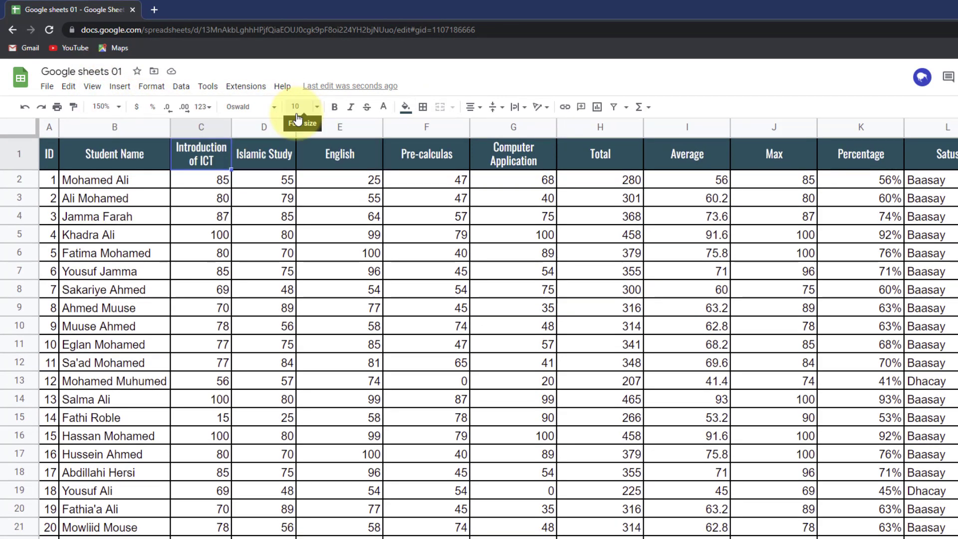
{"action": "left_click", "coordinate": [93, 85]}
{"action": "mouse_move", "coordinate": [109, 108]}
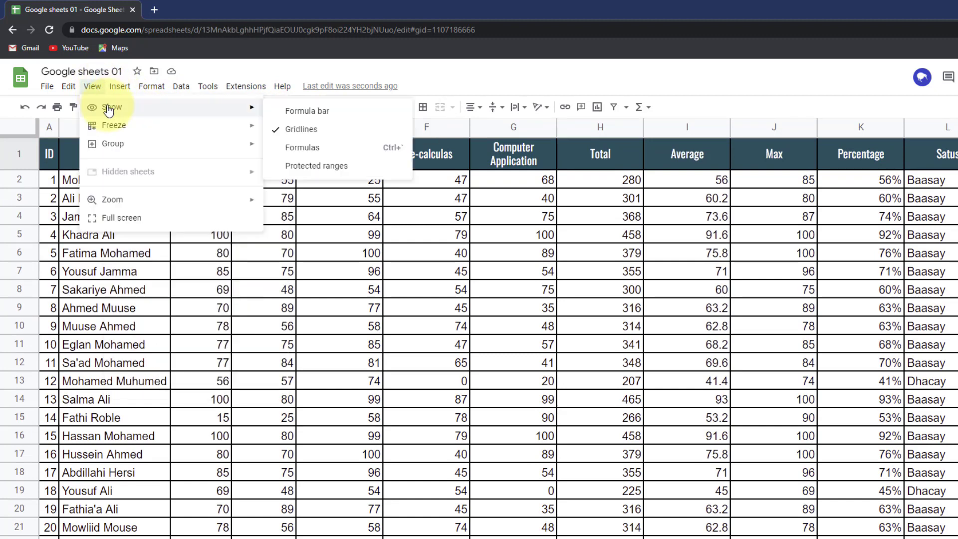
{"action": "left_click", "coordinate": [294, 112]}
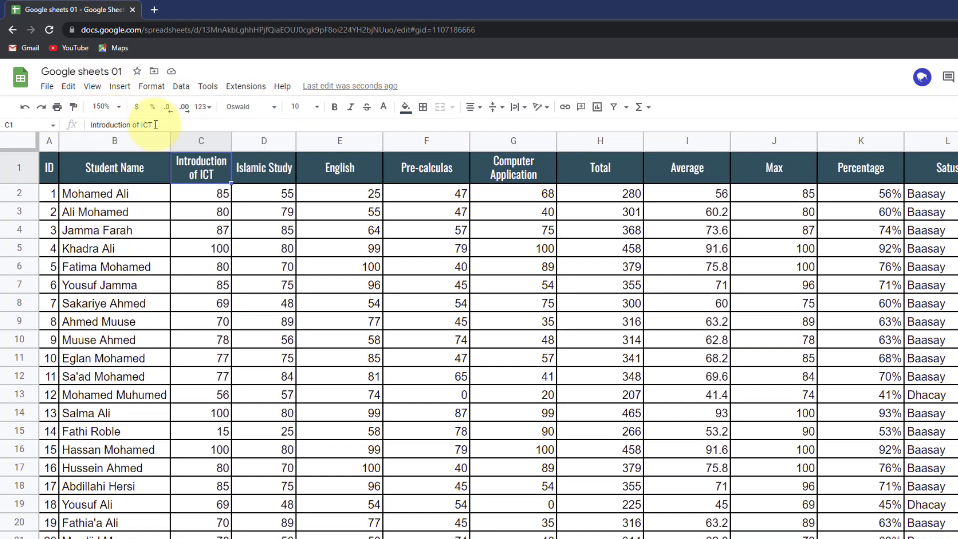
- Select L2 again and turn off the sheet gridlines
{"action": "left_click", "coordinate": [921, 193]}
{"action": "left_click", "coordinate": [92, 85]}
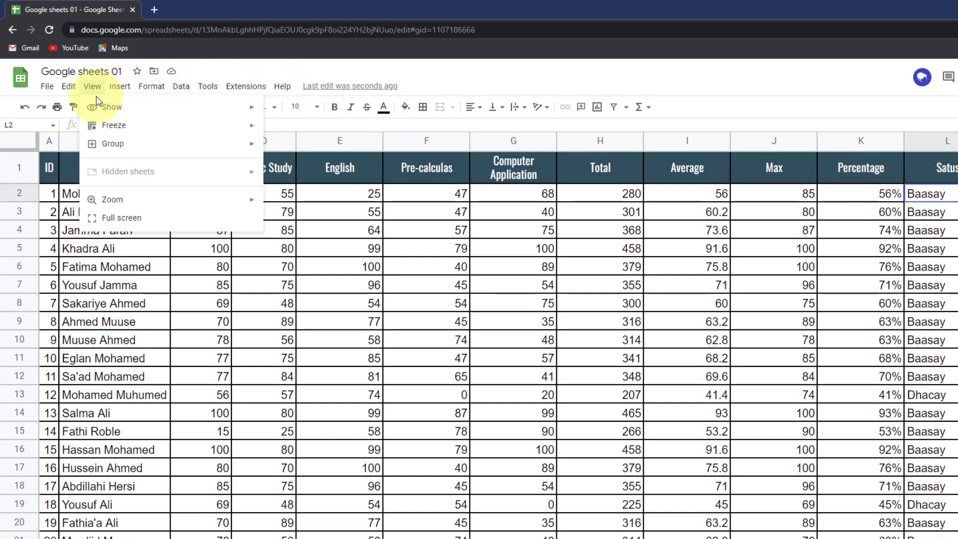
{"action": "mouse_move", "coordinate": [97, 107]}
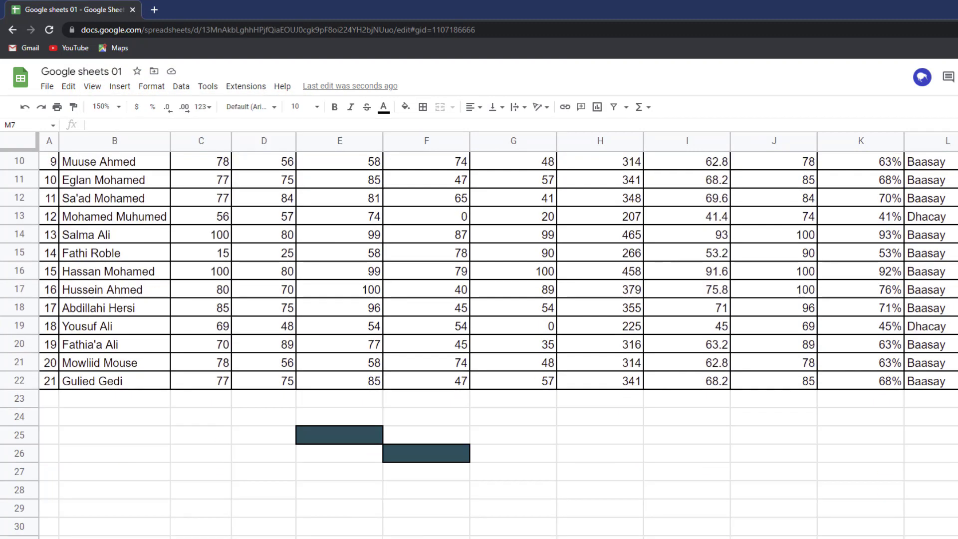
{"action": "scroll", "coordinate": [575, 474], "scroll_direction": "down", "scroll_amount": 3}
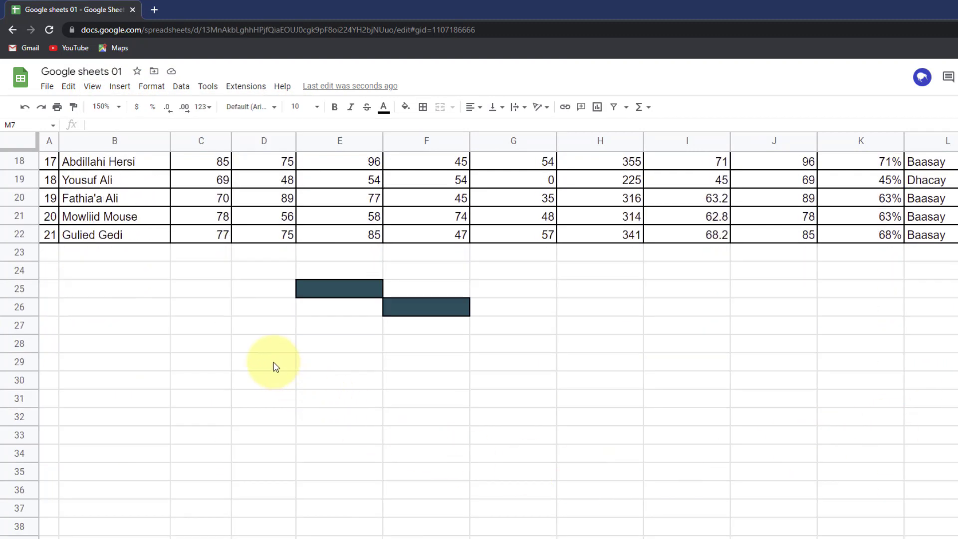
{"action": "left_click_drag", "start_coordinate": [272, 363], "coordinate": [654, 474]}
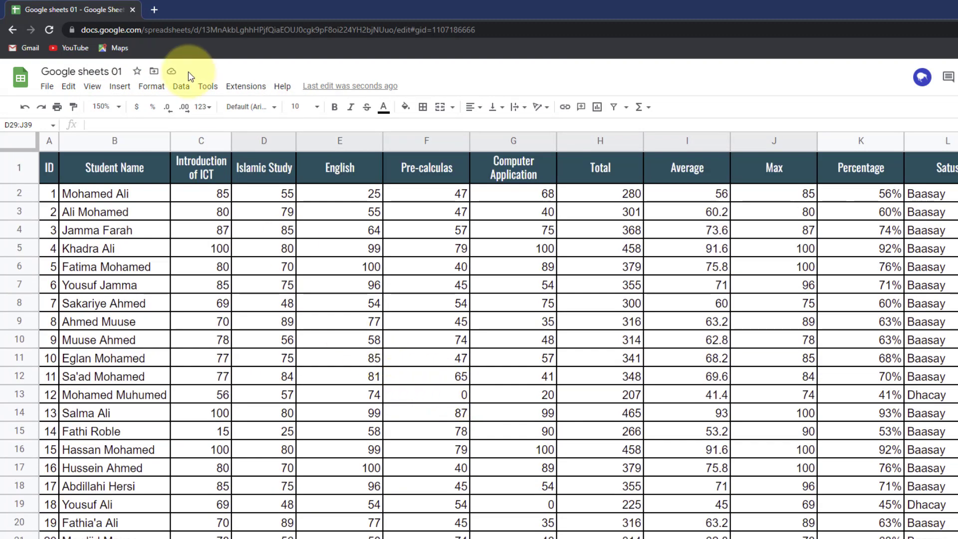
{"action": "left_click", "coordinate": [93, 88]}
{"action": "mouse_move", "coordinate": [112, 107]}
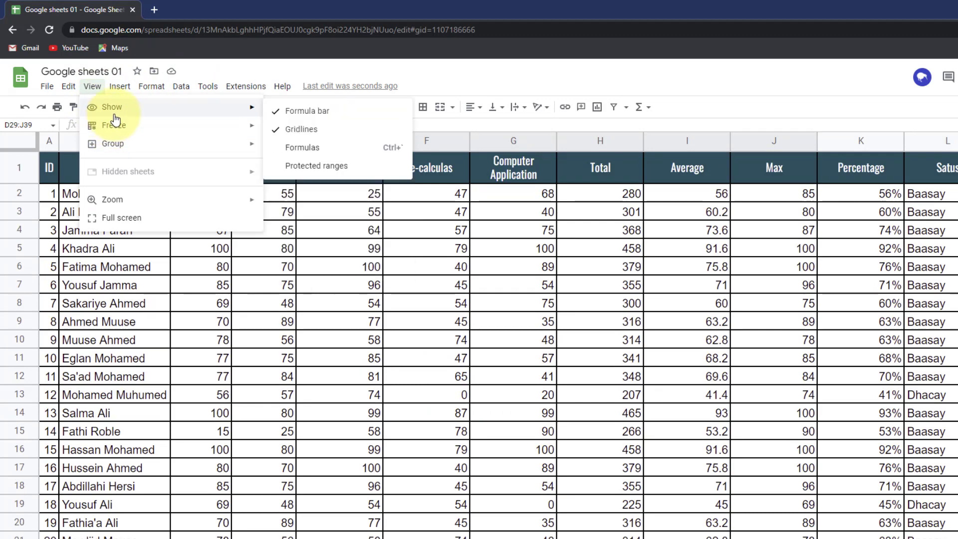
{"action": "left_click", "coordinate": [299, 125]}
- Scroll the sheet and open the toolbar's zoom level list
{"action": "scroll", "coordinate": [943, 402], "scroll_direction": "down", "scroll_amount": 5}
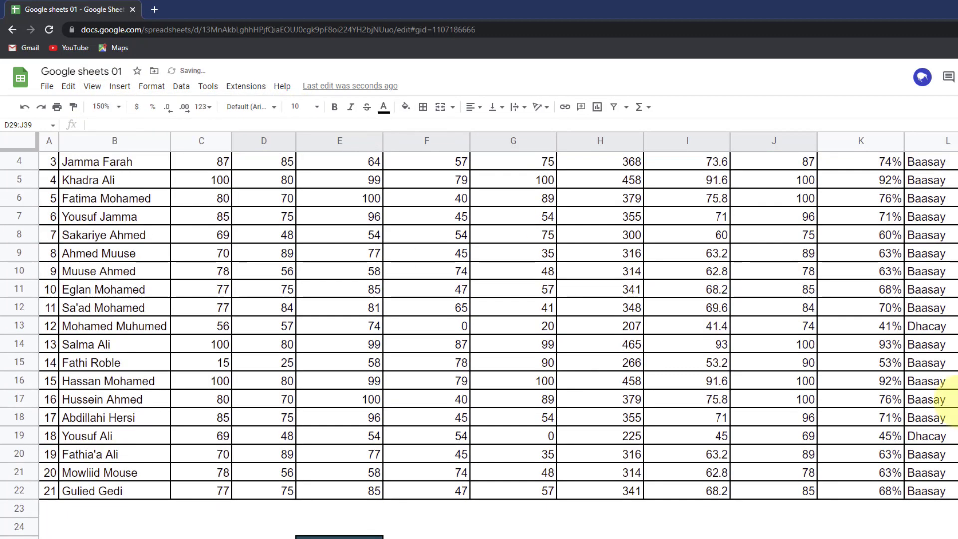
{"action": "scroll", "coordinate": [695, 439], "scroll_direction": "up", "scroll_amount": 5}
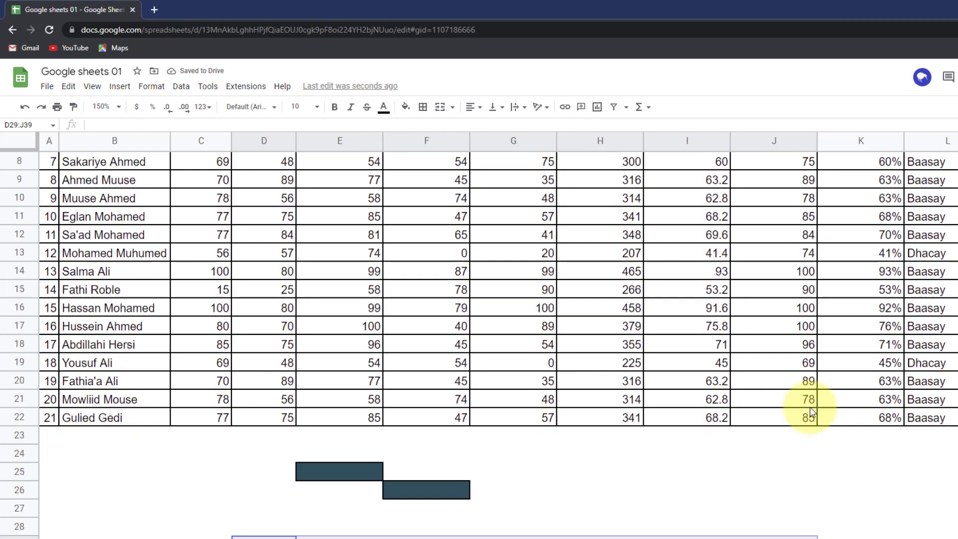
{"action": "scroll", "coordinate": [823, 421], "scroll_direction": "down", "scroll_amount": 3}
{"action": "left_click", "coordinate": [110, 102]}
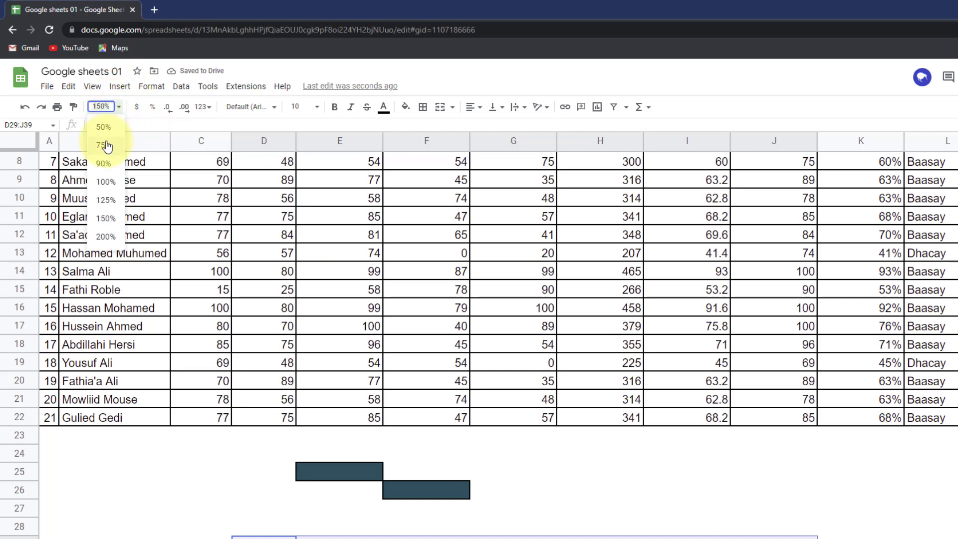
- Zoom out to 100% and turn the sheet gridlines back on
{"action": "left_click", "coordinate": [105, 182]}
{"action": "scroll", "coordinate": [818, 329], "scroll_direction": "up", "scroll_amount": 3}
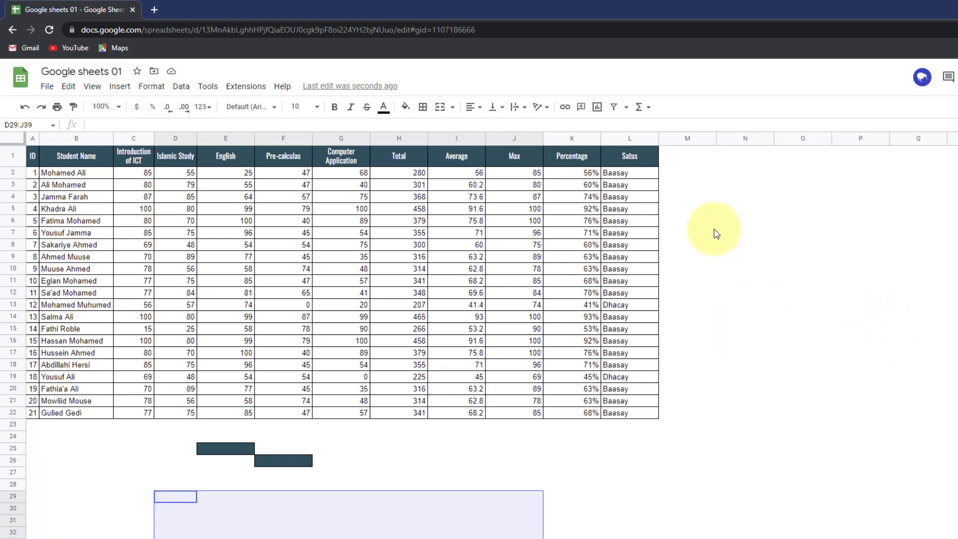
{"action": "left_click", "coordinate": [93, 88]}
{"action": "mouse_move", "coordinate": [132, 108]}
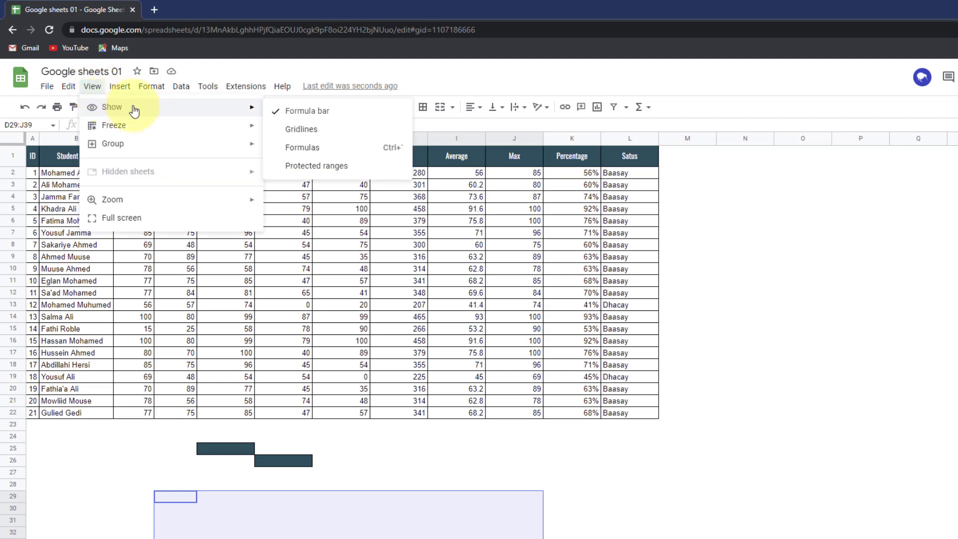
{"action": "left_click", "coordinate": [295, 131]}
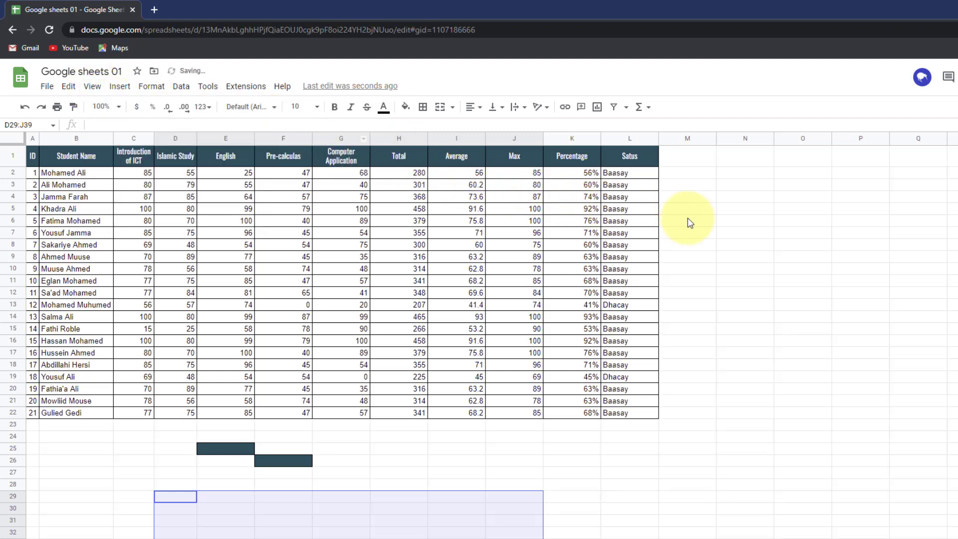
- Look over the Insert menu, then zoom back in to 150%
{"action": "left_click", "coordinate": [100, 87]}
{"action": "mouse_move", "coordinate": [120, 87]}
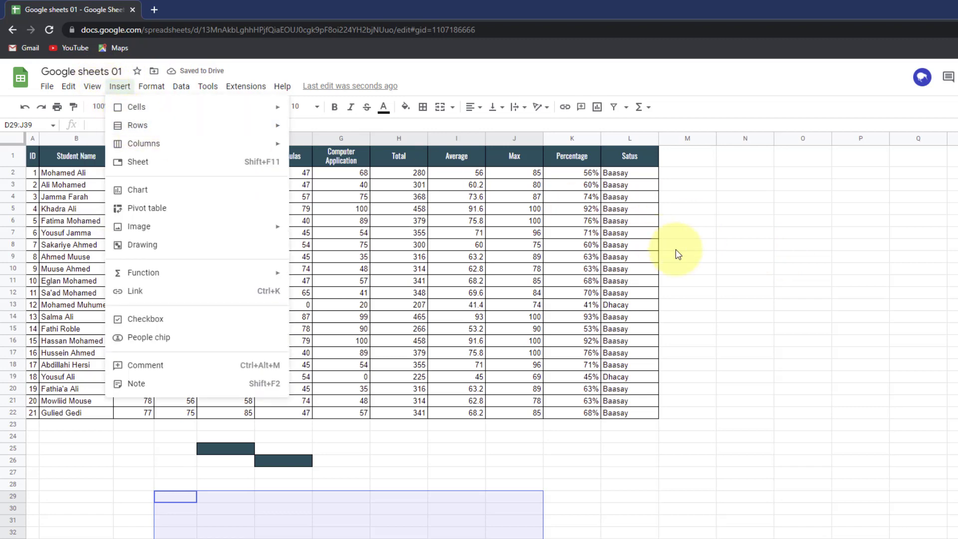
{"action": "left_click", "coordinate": [102, 107]}
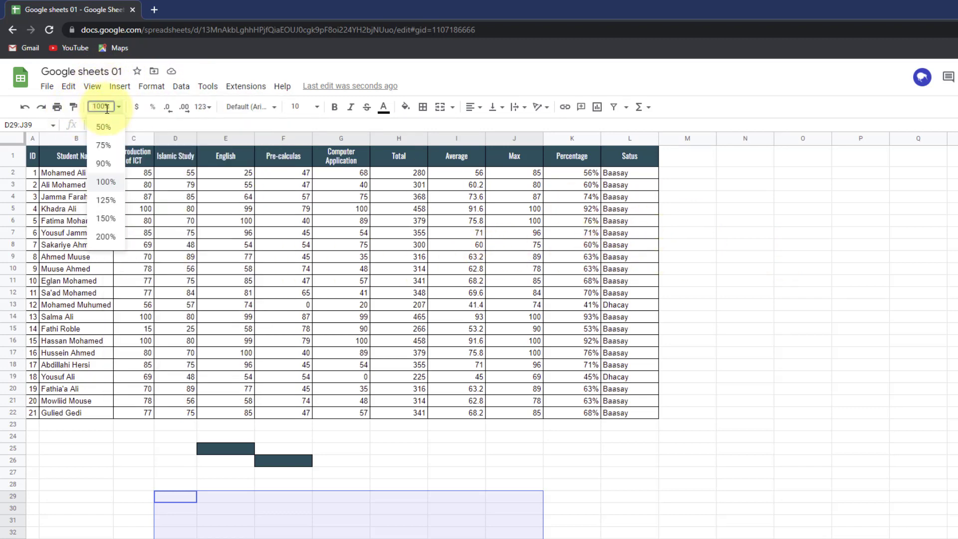
{"action": "left_click", "coordinate": [118, 217]}
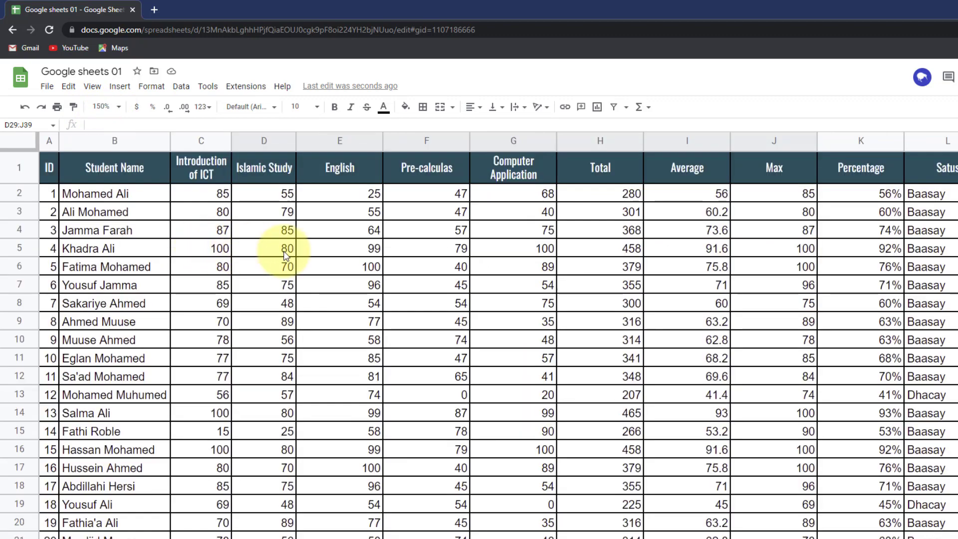
- Select cells E13 and F13 in the results table
{"action": "scroll", "coordinate": [262, 217], "scroll_direction": "down", "scroll_amount": 2}
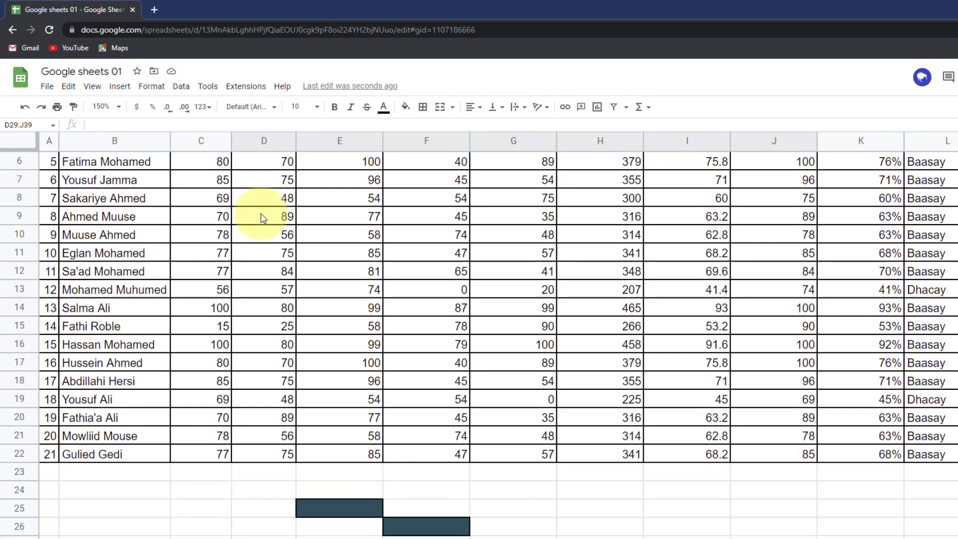
{"action": "scroll", "coordinate": [250, 212], "scroll_direction": "up", "scroll_amount": 3}
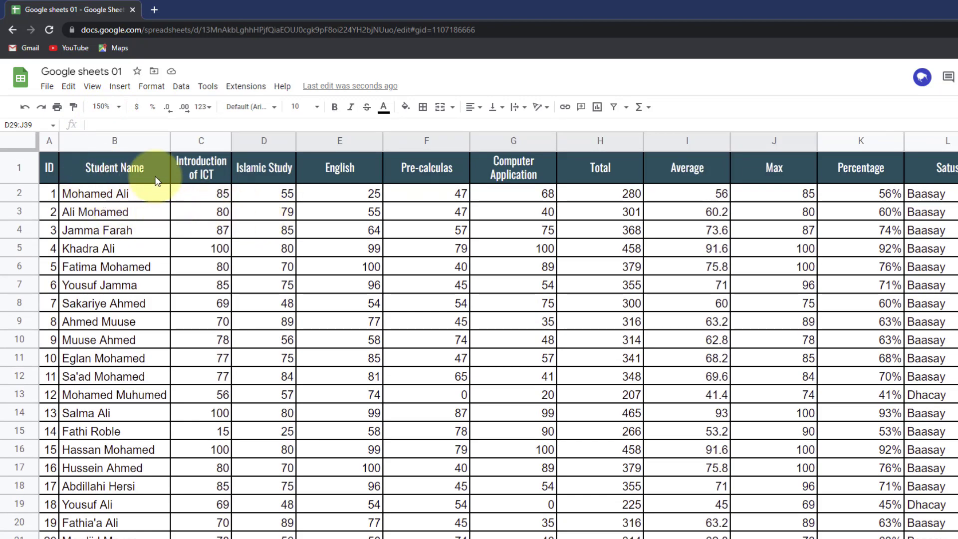
{"action": "scroll", "coordinate": [224, 185], "scroll_direction": "down", "scroll_amount": 3}
{"action": "scroll", "coordinate": [224, 186], "scroll_direction": "up", "scroll_amount": 1}
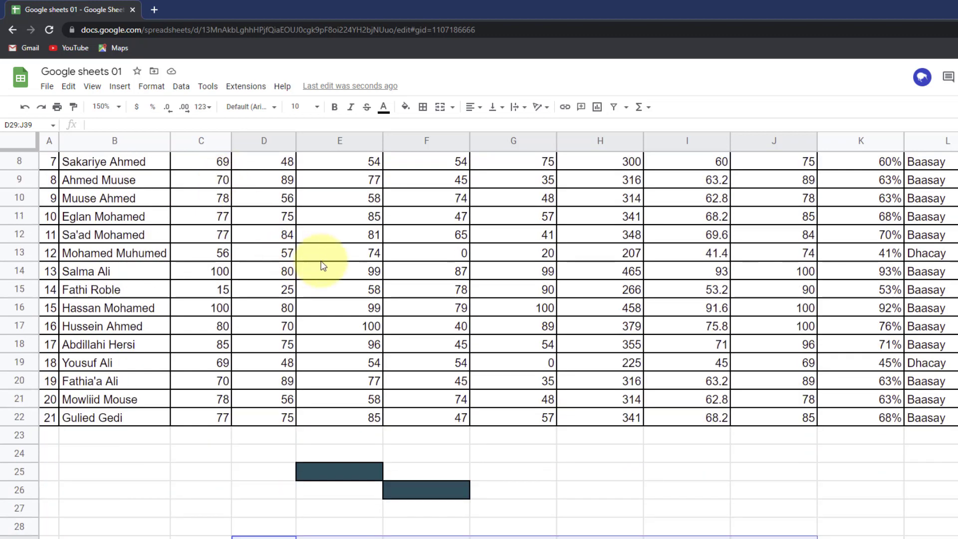
{"action": "left_click", "coordinate": [339, 259]}
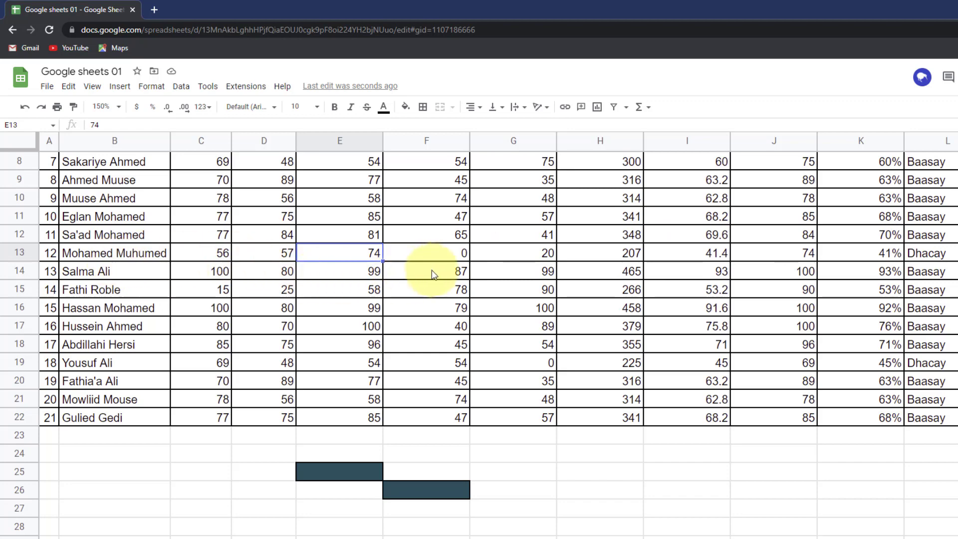
{"action": "left_click", "coordinate": [442, 255]}
- Freeze header row 1 and select the header range B1:L1
{"action": "scroll", "coordinate": [293, 254], "scroll_direction": "up", "scroll_amount": 3}
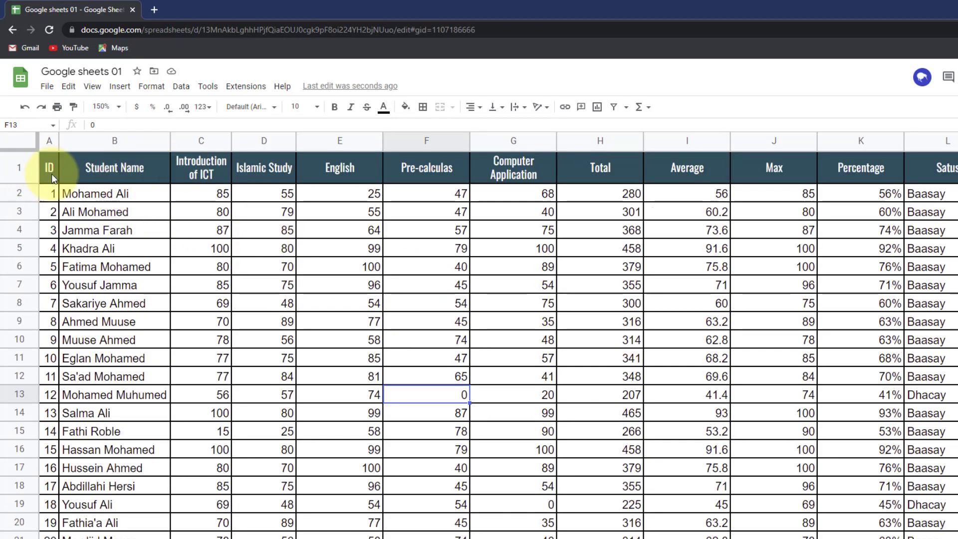
{"action": "left_click", "coordinate": [93, 87]}
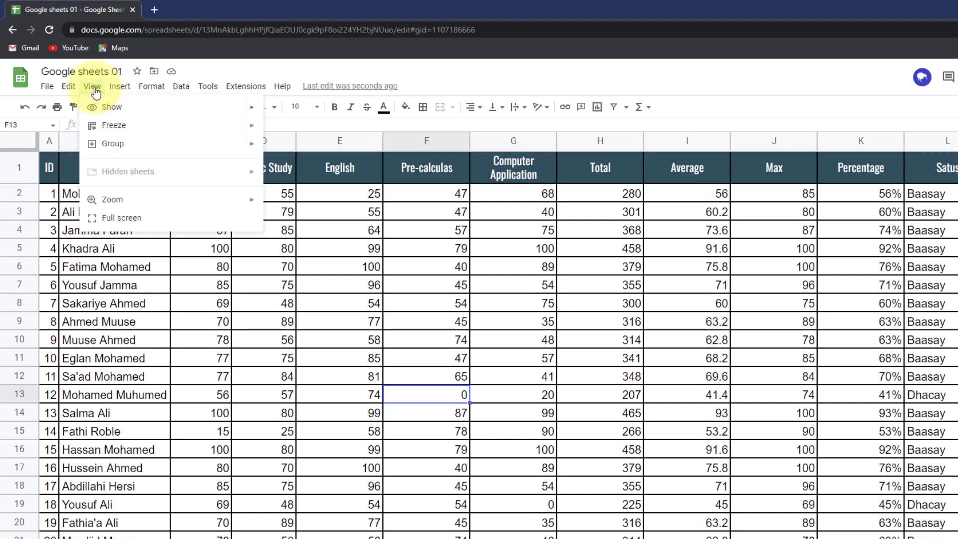
{"action": "mouse_move", "coordinate": [114, 129]}
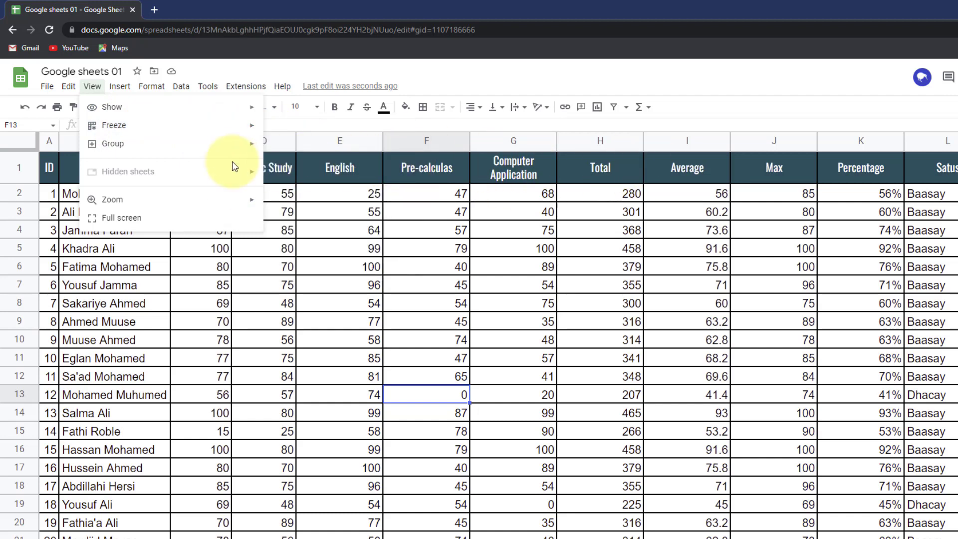
{"action": "mouse_move", "coordinate": [230, 130]}
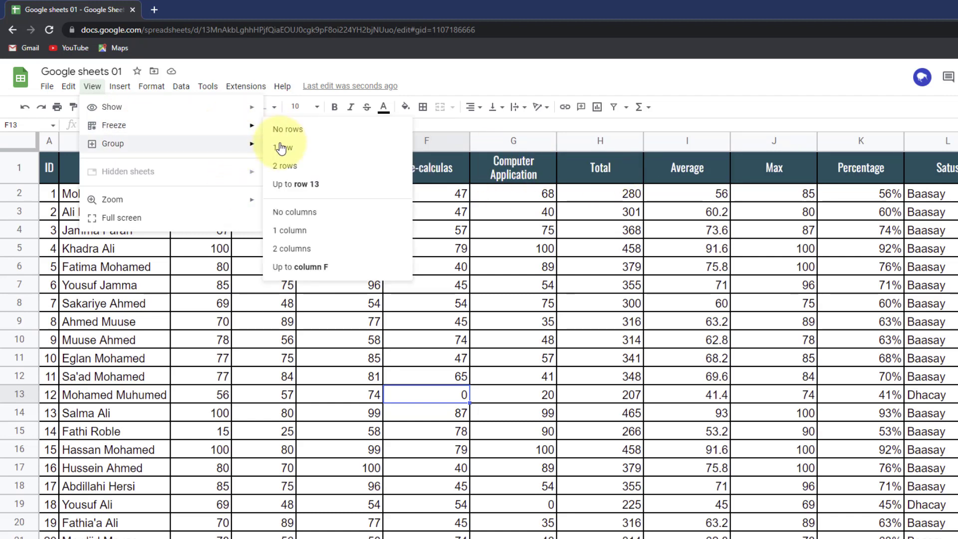
{"action": "left_click", "coordinate": [307, 152]}
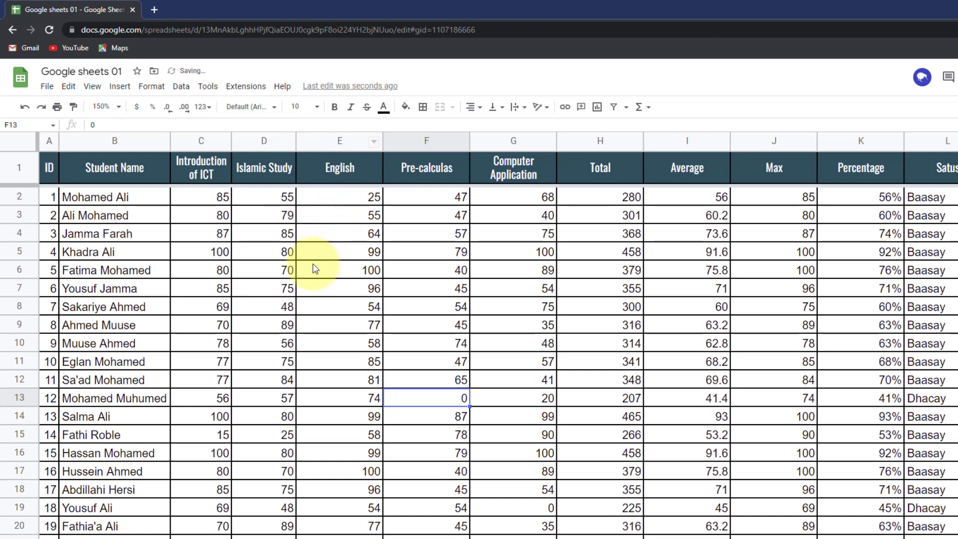
{"action": "scroll", "coordinate": [159, 269], "scroll_direction": "down", "scroll_amount": 5}
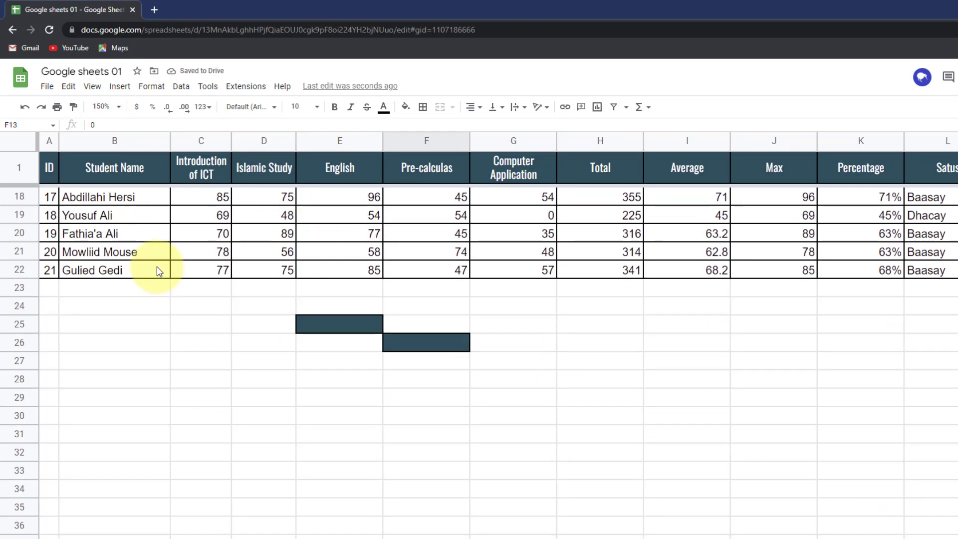
{"action": "scroll", "coordinate": [158, 270], "scroll_direction": "up", "scroll_amount": 3}
{"action": "left_click_drag", "start_coordinate": [82, 169], "coordinate": [940, 164]}
{"action": "scroll", "coordinate": [335, 288], "scroll_direction": "down", "scroll_amount": 1}
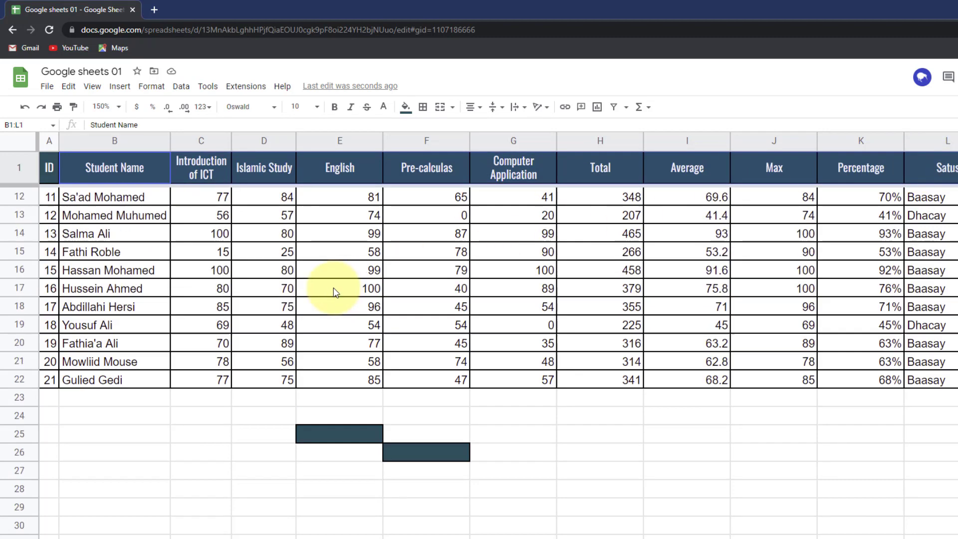
{"action": "scroll", "coordinate": [332, 292], "scroll_direction": "up", "scroll_amount": 4}
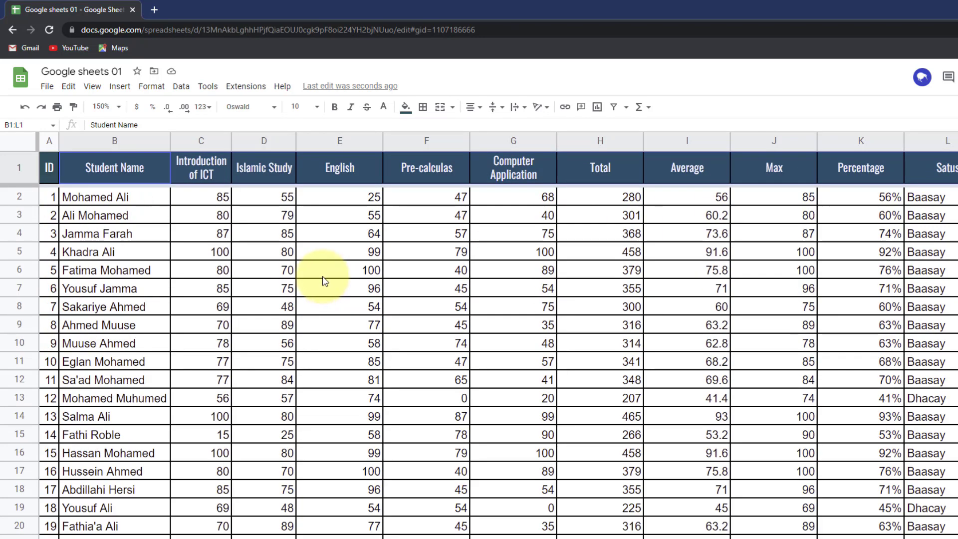
- Freeze rows 1 and 2 at the top of the sheet
{"action": "left_click", "coordinate": [118, 88]}
{"action": "mouse_move", "coordinate": [92, 86]}
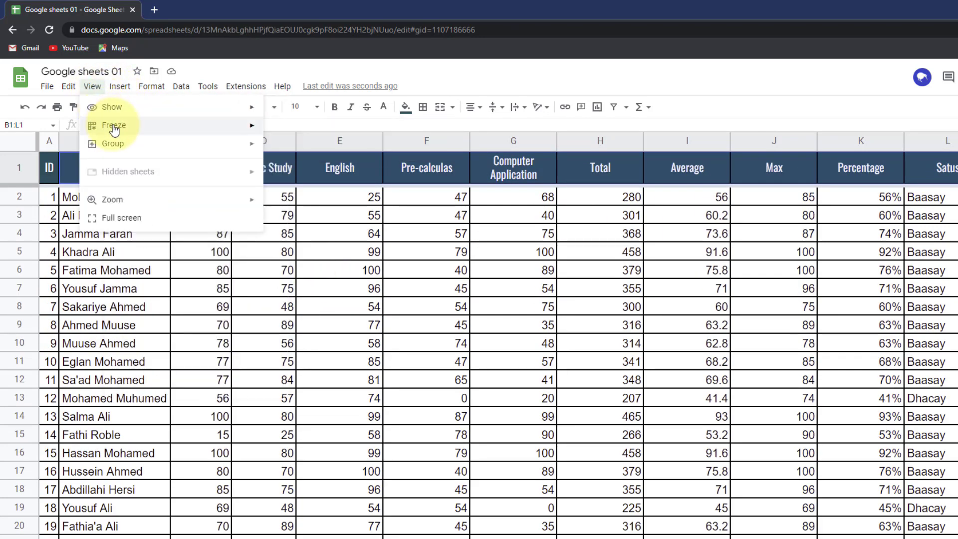
{"action": "mouse_move", "coordinate": [254, 131]}
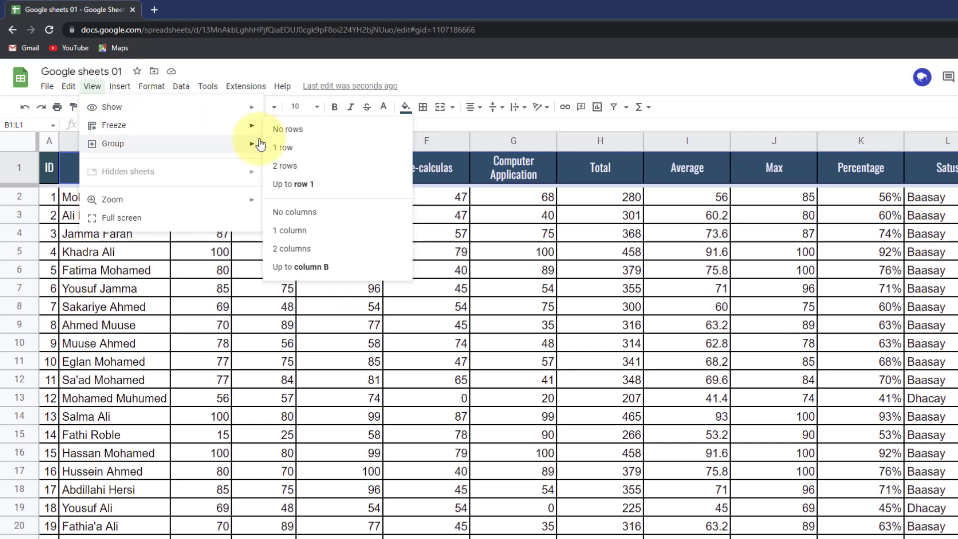
{"action": "left_click", "coordinate": [293, 171]}
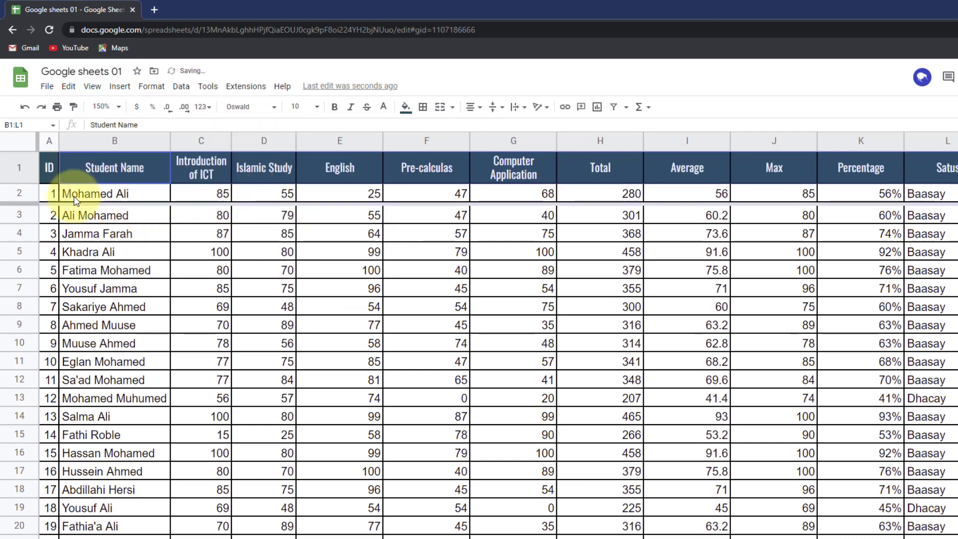
{"action": "scroll", "coordinate": [128, 257], "scroll_direction": "down", "scroll_amount": 2}
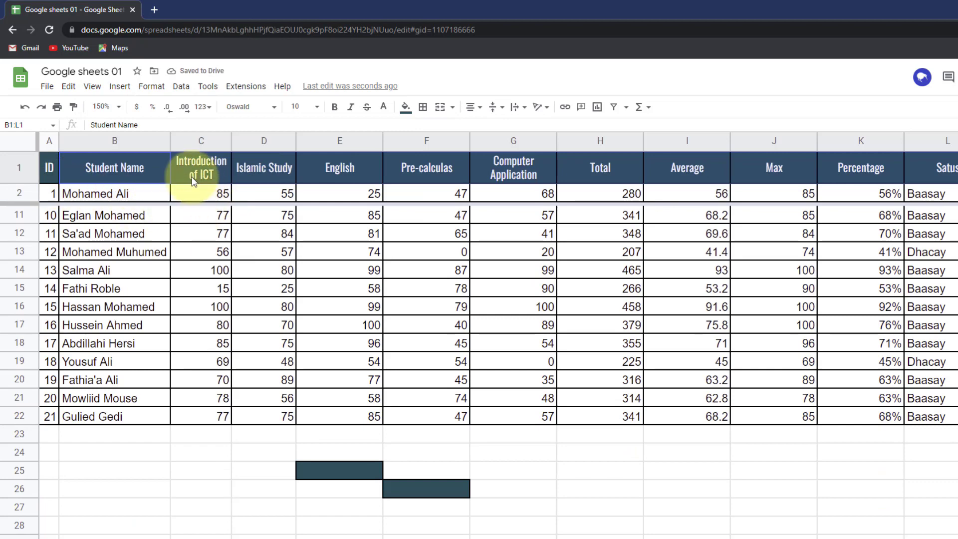
{"action": "scroll", "coordinate": [130, 225], "scroll_direction": "up", "scroll_amount": 3}
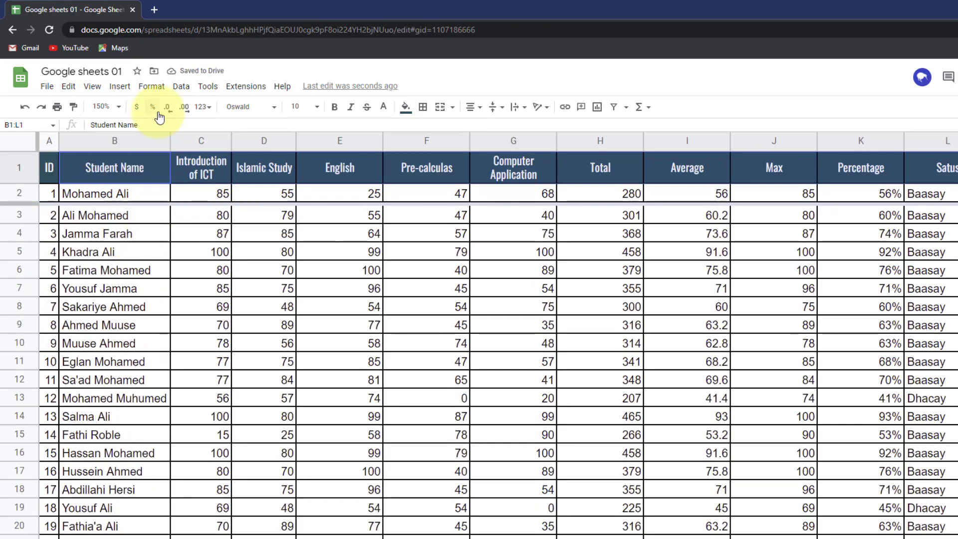
- Change the freeze back to only header row 1
{"action": "left_click", "coordinate": [92, 86]}
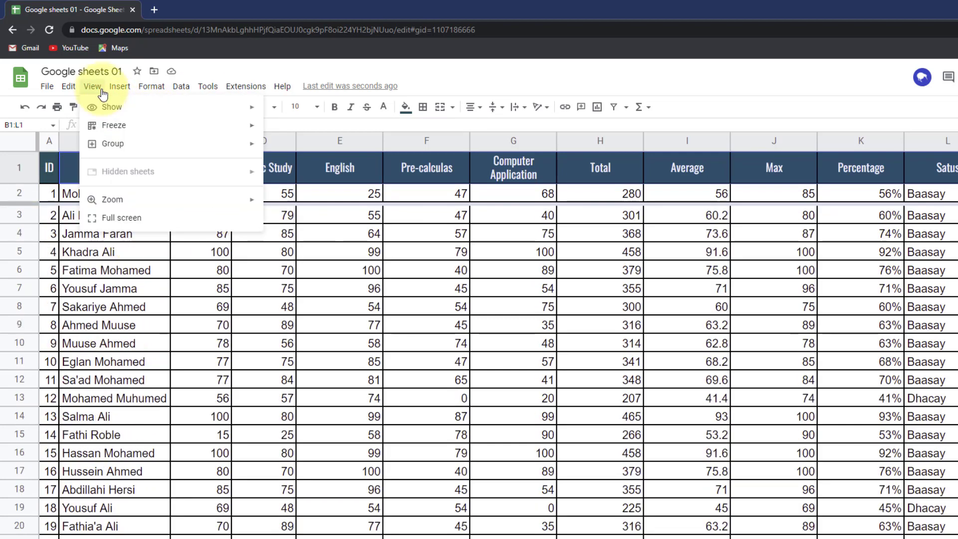
{"action": "mouse_move", "coordinate": [118, 124]}
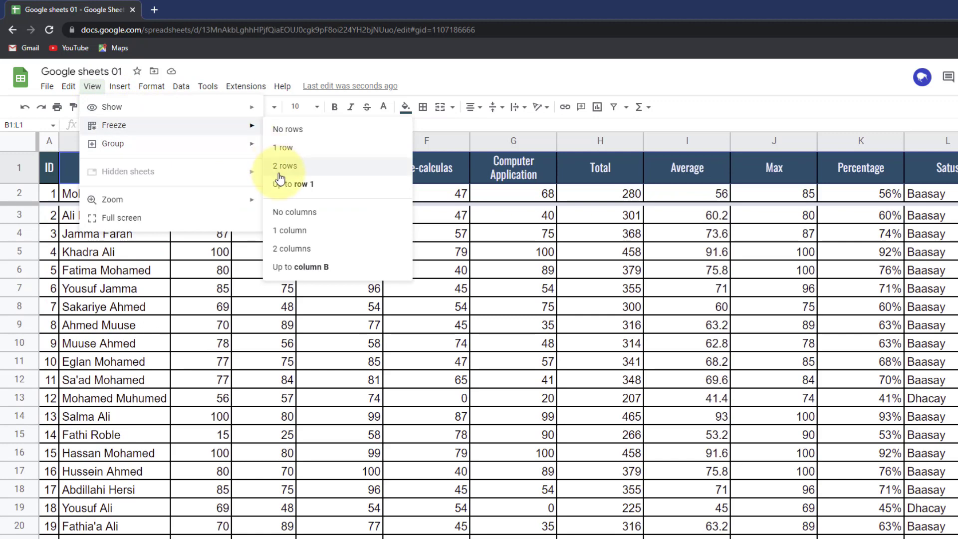
{"action": "left_click", "coordinate": [283, 148]}
{"action": "scroll", "coordinate": [86, 232], "scroll_direction": "down", "scroll_amount": 1}
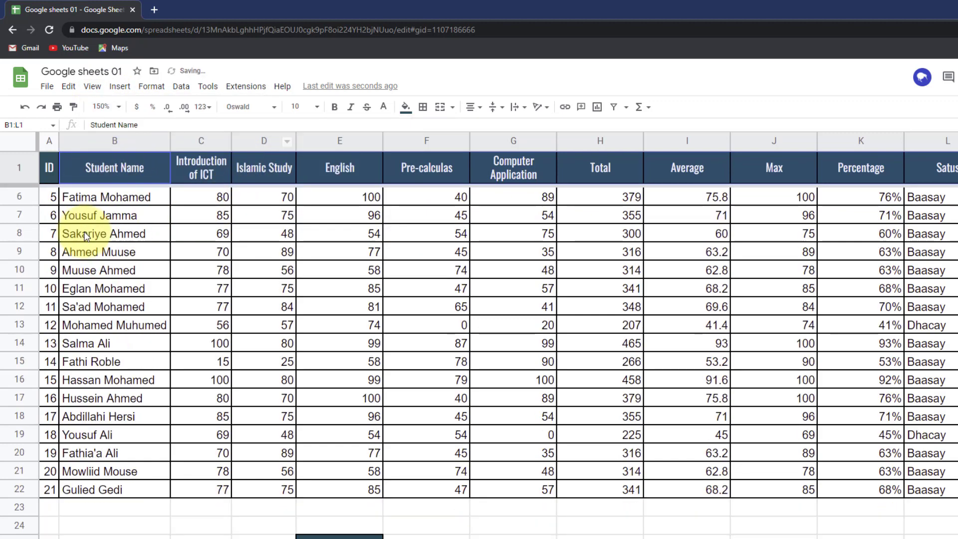
{"action": "scroll", "coordinate": [65, 209], "scroll_direction": "up", "scroll_amount": 1}
- Freeze column A so the student IDs stay fixed when scrolling sideways
{"action": "left_click", "coordinate": [50, 198]}
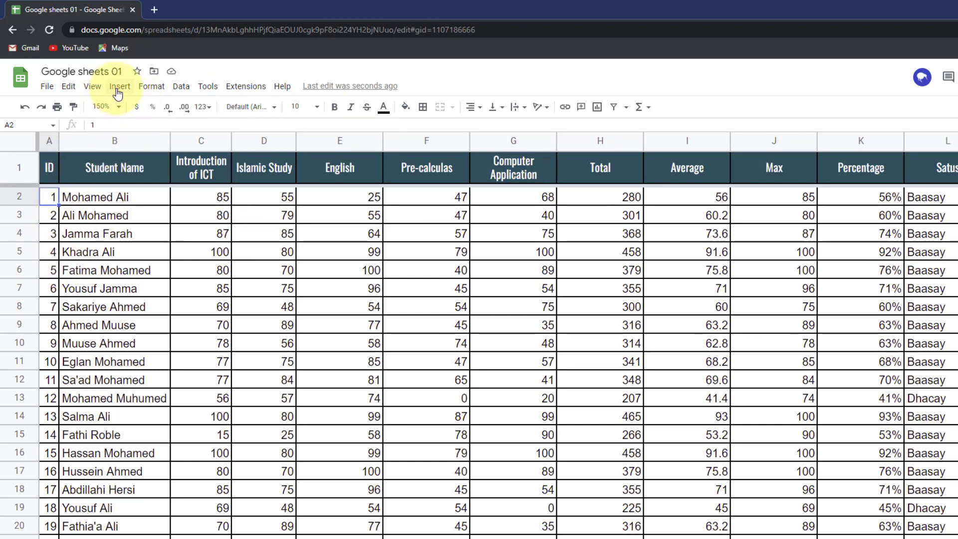
{"action": "left_click", "coordinate": [93, 87]}
{"action": "mouse_move", "coordinate": [219, 127]}
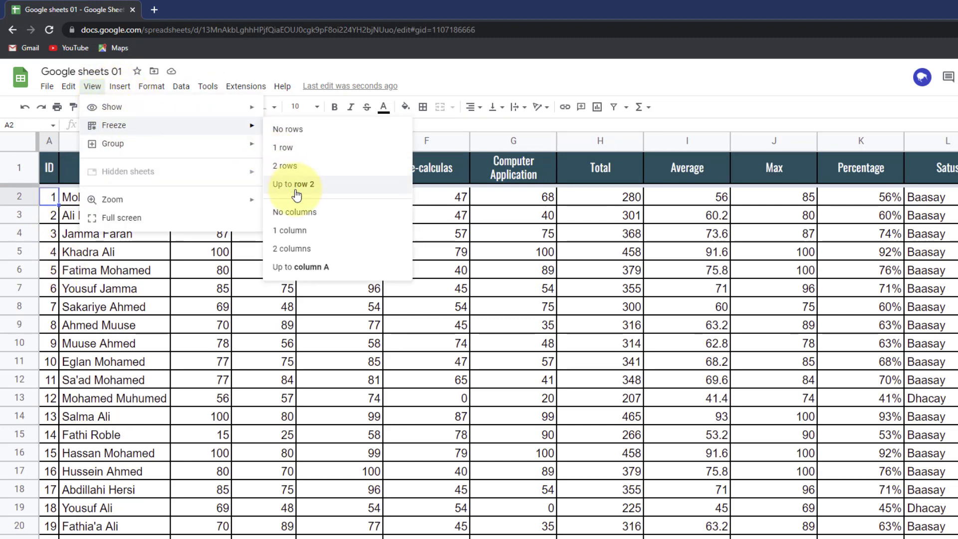
{"action": "left_click", "coordinate": [305, 230]}
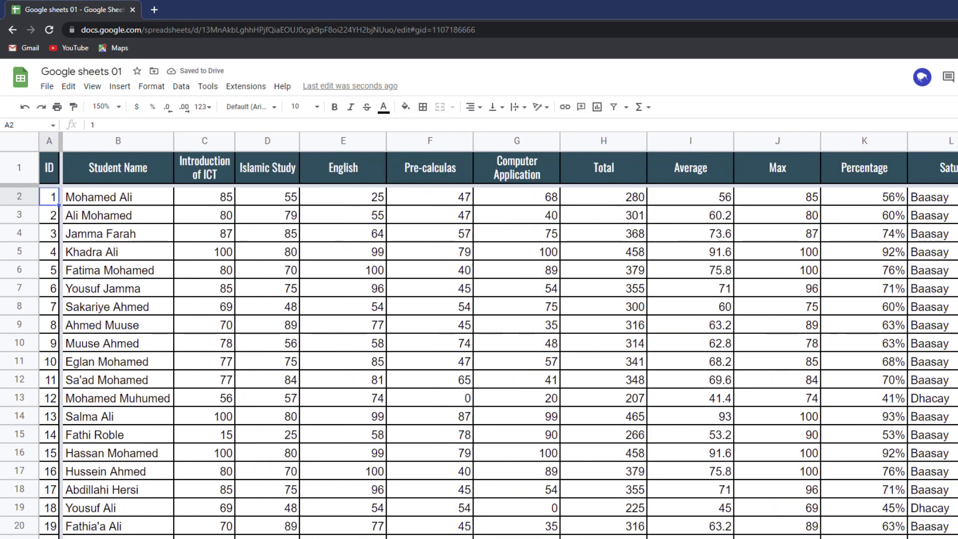
{"action": "left_click_drag", "start_coordinate": [119, 538], "coordinate": [200, 538]}
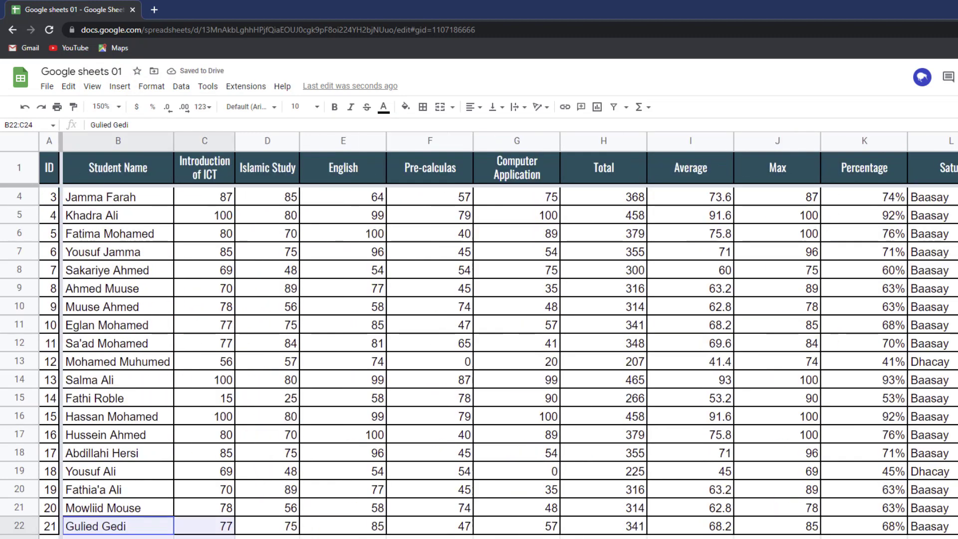
- Raise the Results sheet zoom from 150% to 200%
{"action": "left_click", "coordinate": [120, 108]}
{"action": "left_click", "coordinate": [104, 218]}
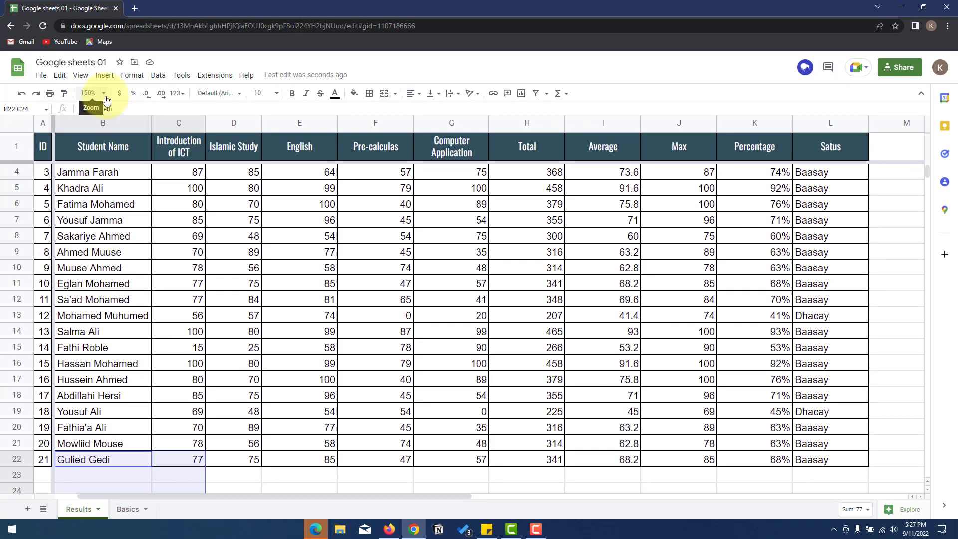
{"action": "left_click", "coordinate": [104, 95]}
{"action": "left_click", "coordinate": [91, 209]}
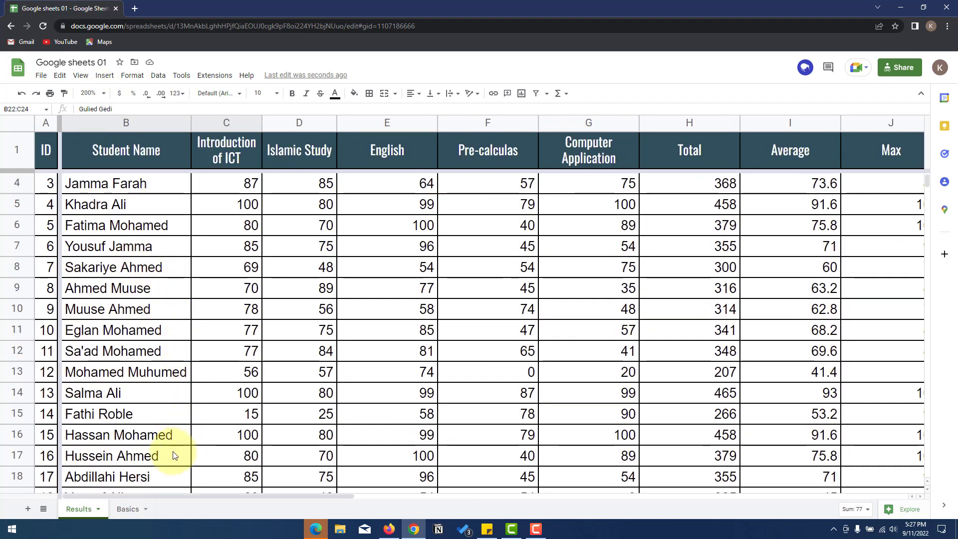
{"action": "left_click_drag", "start_coordinate": [209, 502], "coordinate": [163, 511]}
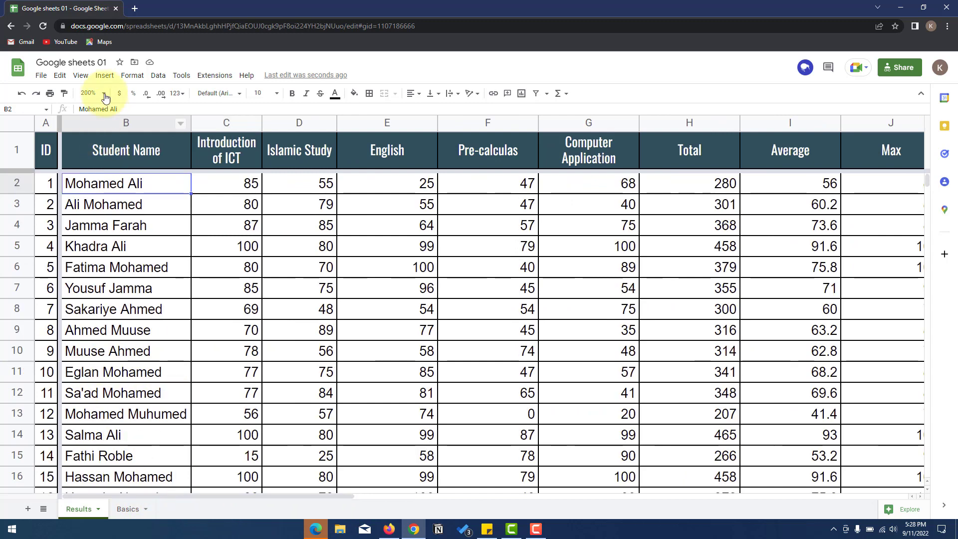
{"action": "left_click", "coordinate": [89, 78]}
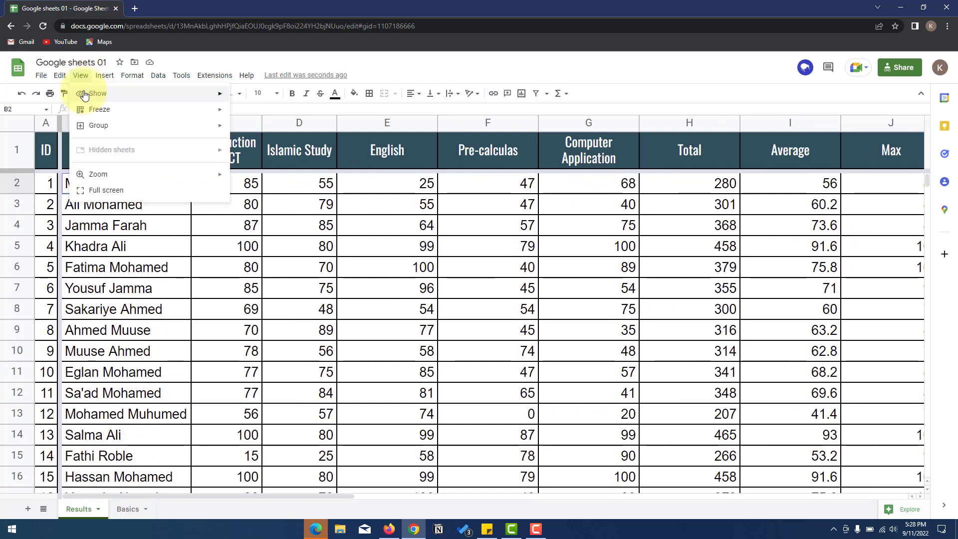
- Select student names B2:B7 and try grouping them, dismissing without grouping
{"action": "mouse_move", "coordinate": [125, 128]}
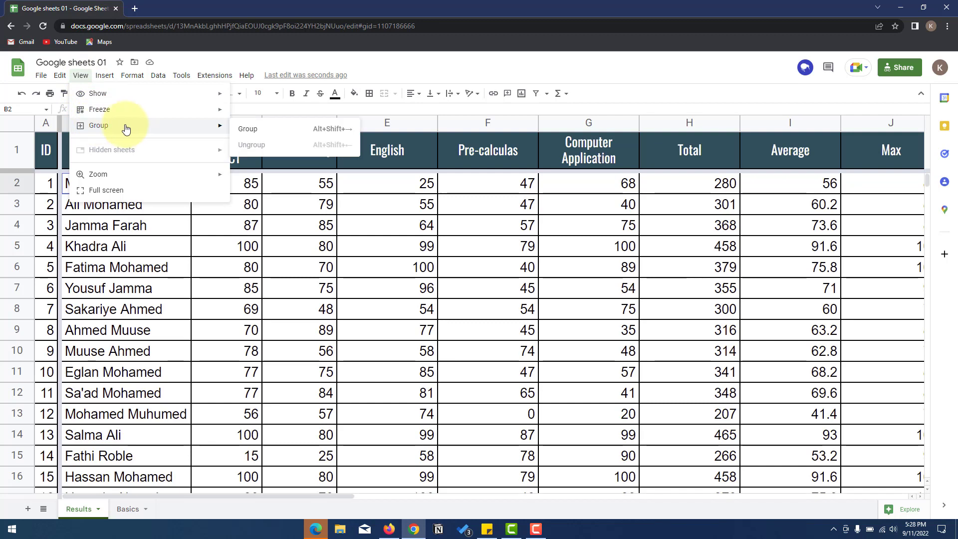
{"action": "left_click", "coordinate": [61, 219]}
{"action": "left_click_drag", "start_coordinate": [70, 182], "coordinate": [125, 298]}
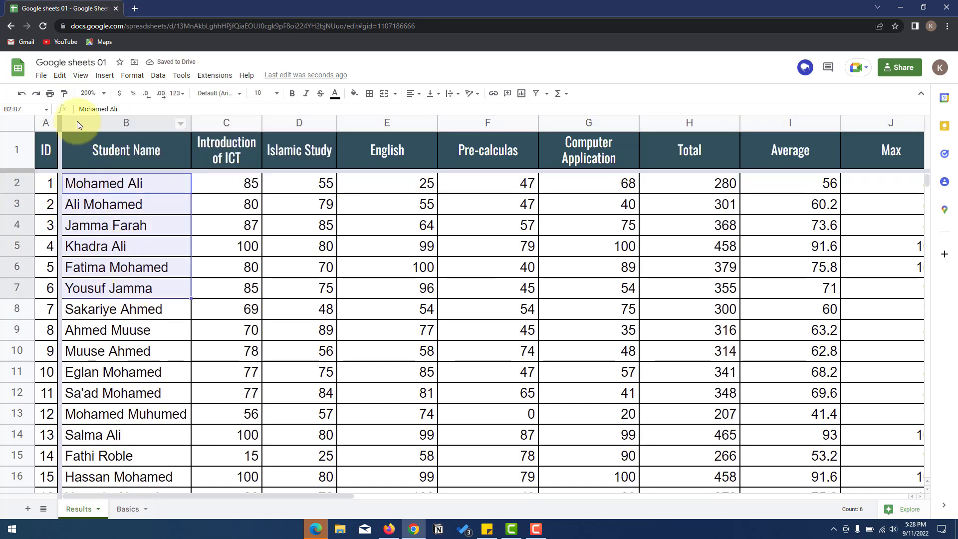
{"action": "left_click", "coordinate": [84, 77]}
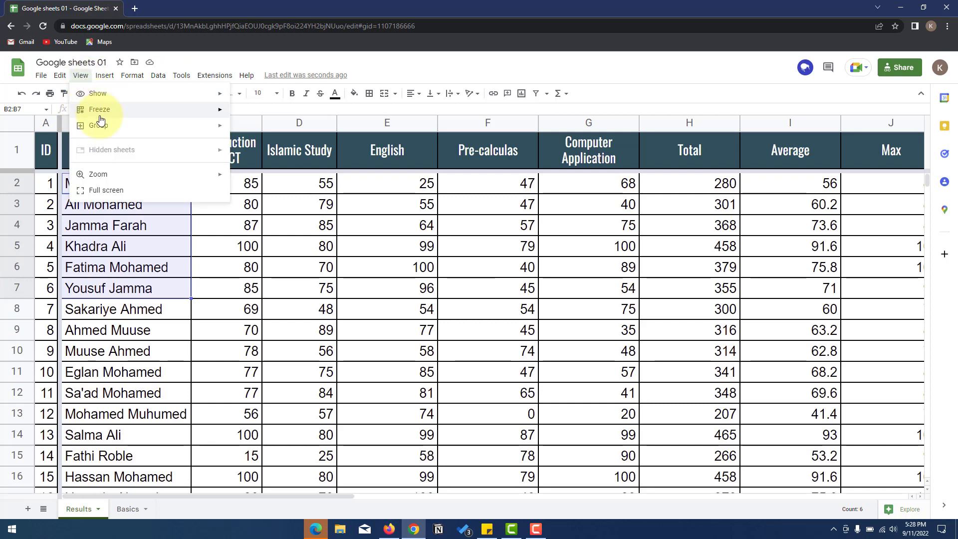
{"action": "mouse_move", "coordinate": [107, 126]}
{"action": "left_click", "coordinate": [258, 131]}
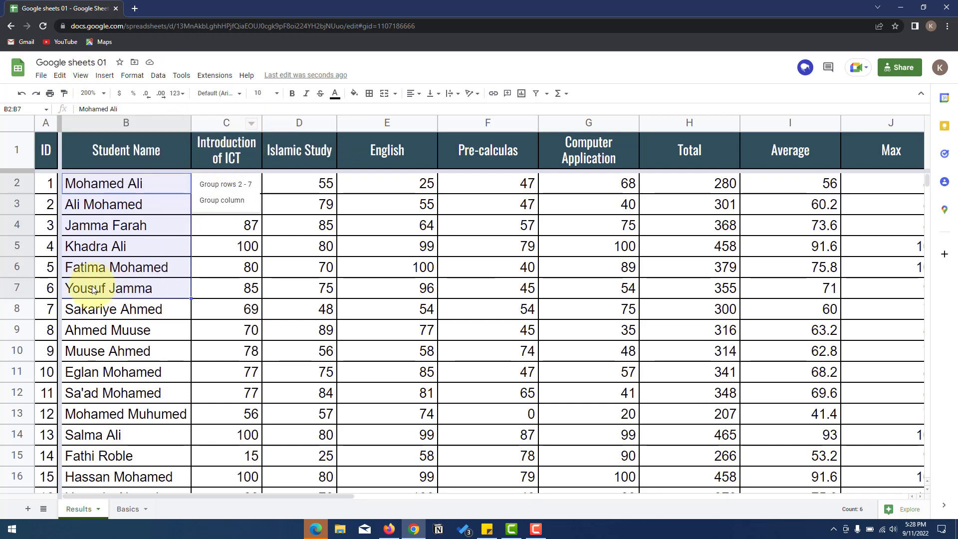
{"action": "left_click", "coordinate": [15, 171]}
- Unfreeze all columns, leaving only header row 1 frozen
{"action": "scroll", "coordinate": [40, 261], "scroll_direction": "down", "scroll_amount": 1}
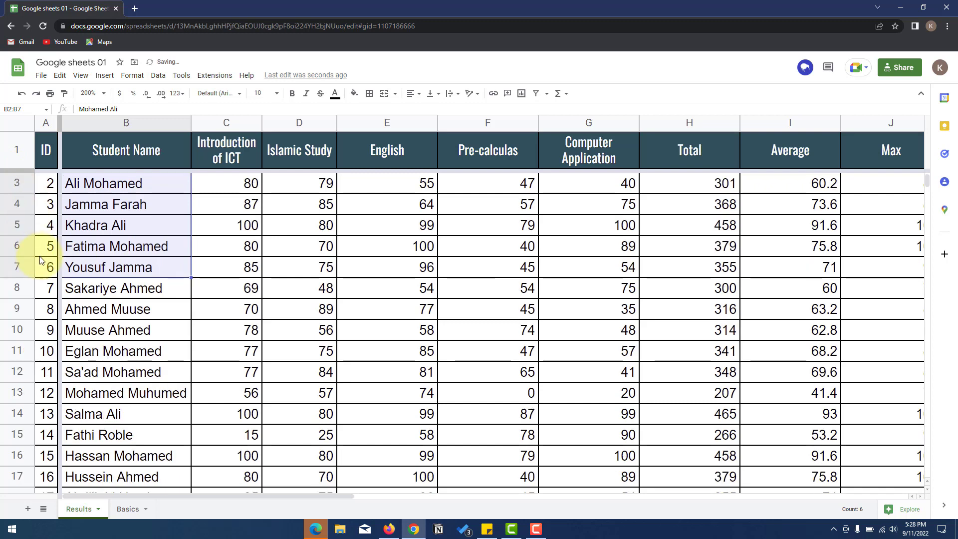
{"action": "scroll", "coordinate": [40, 268], "scroll_direction": "up", "scroll_amount": 1}
{"action": "scroll", "coordinate": [50, 256], "scroll_direction": "down", "scroll_amount": 1}
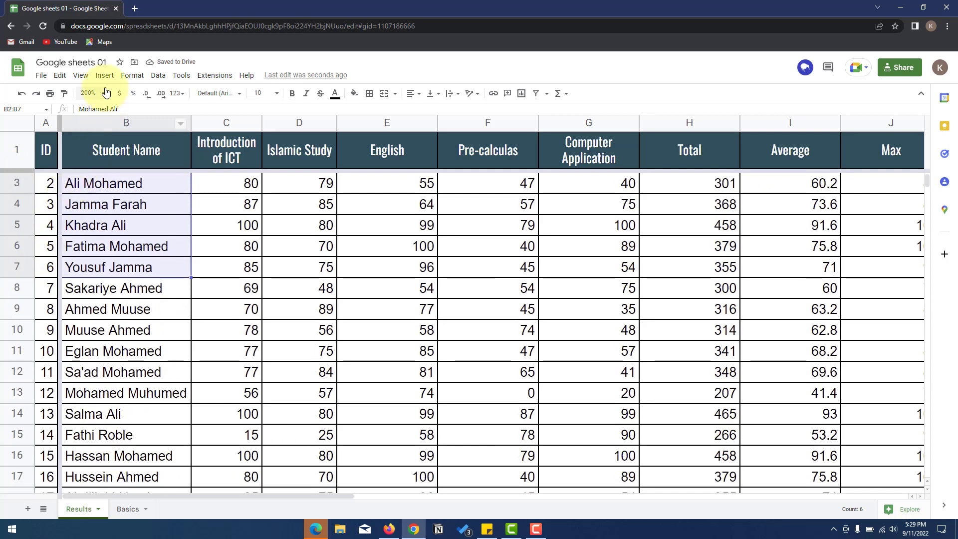
{"action": "left_click", "coordinate": [80, 75]}
{"action": "mouse_move", "coordinate": [99, 110]}
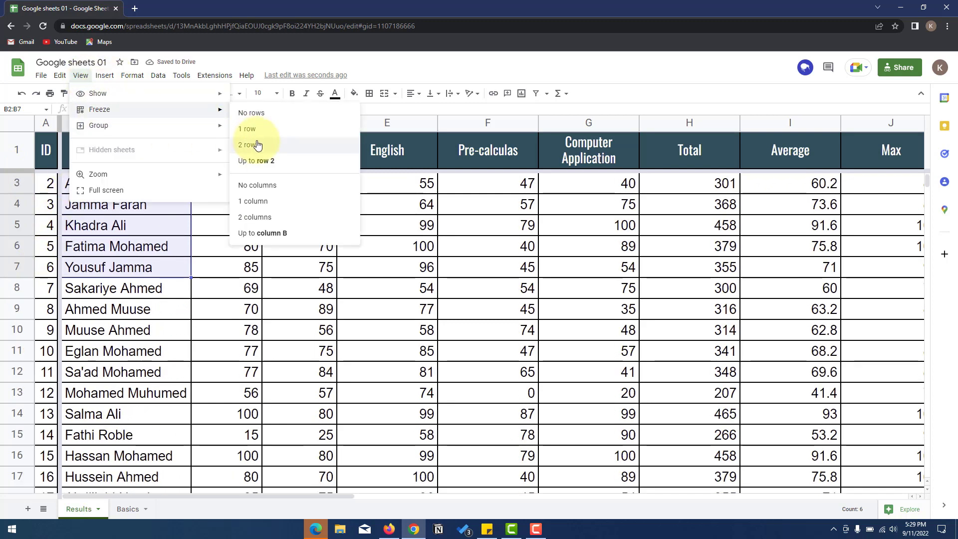
{"action": "left_click", "coordinate": [263, 188]}
- Select cell B7 and open the zoom level list
{"action": "scroll", "coordinate": [43, 204], "scroll_direction": "down", "scroll_amount": 4}
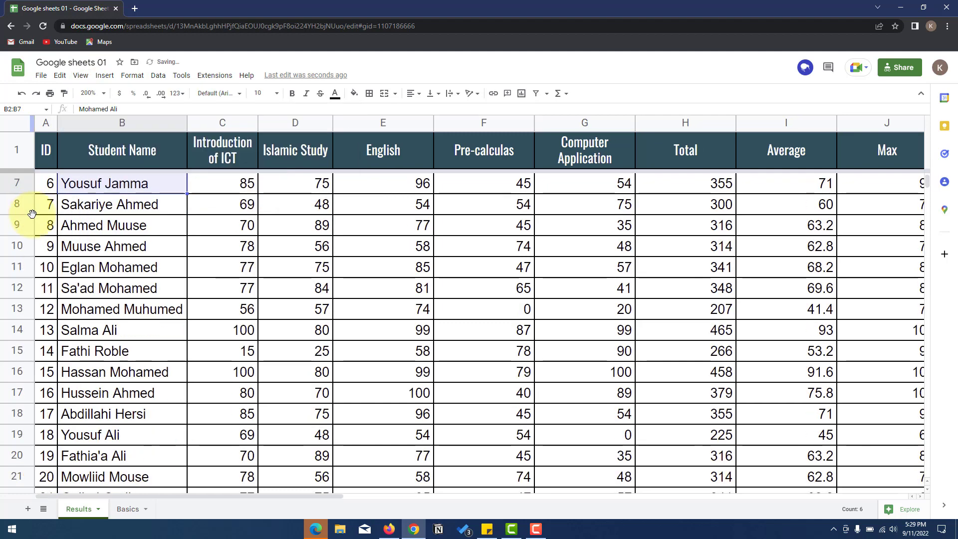
{"action": "scroll", "coordinate": [161, 288], "scroll_direction": "up", "scroll_amount": 5}
{"action": "left_click", "coordinate": [161, 288]}
{"action": "scroll", "coordinate": [182, 265], "scroll_direction": "down", "scroll_amount": 5}
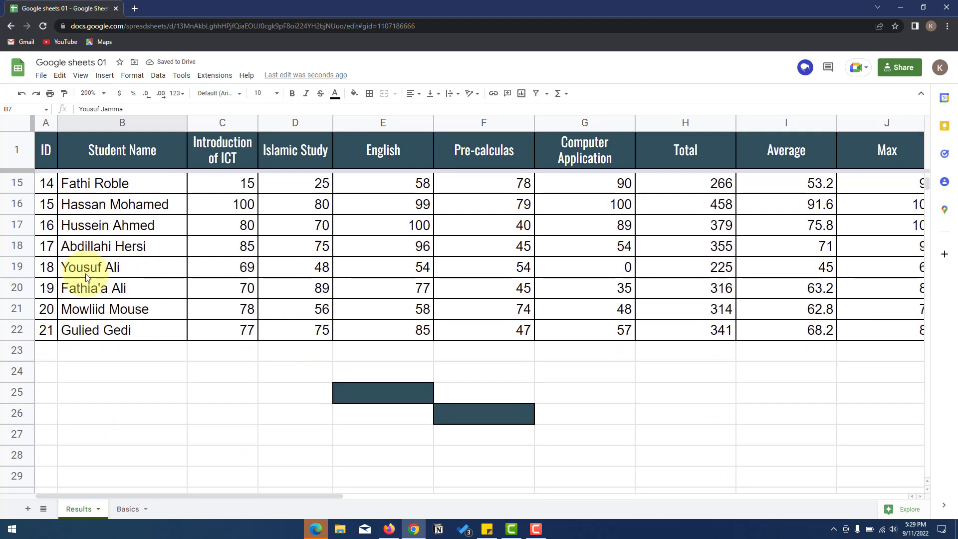
{"action": "scroll", "coordinate": [86, 278], "scroll_direction": "up", "scroll_amount": 4}
{"action": "scroll", "coordinate": [86, 278], "scroll_direction": "up", "scroll_amount": 2}
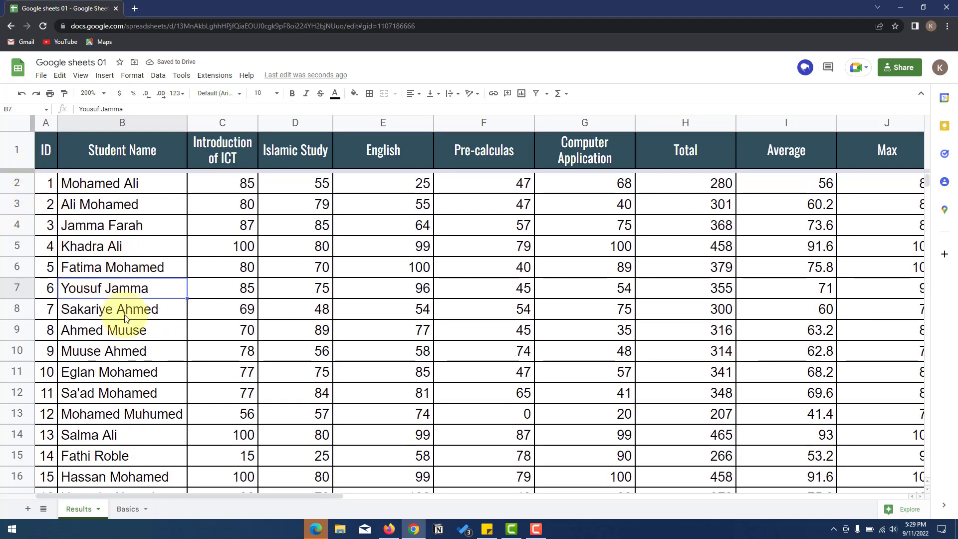
{"action": "left_click", "coordinate": [99, 93]}
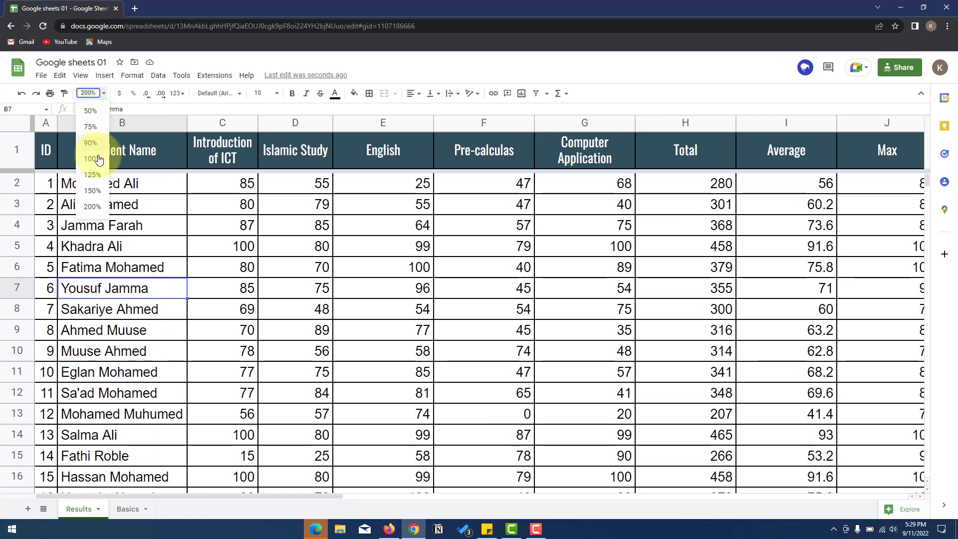
- Group rows 2–12 of the Results table
{"action": "left_click", "coordinate": [89, 215]}
{"action": "scroll", "coordinate": [59, 229], "scroll_direction": "down", "scroll_amount": 1}
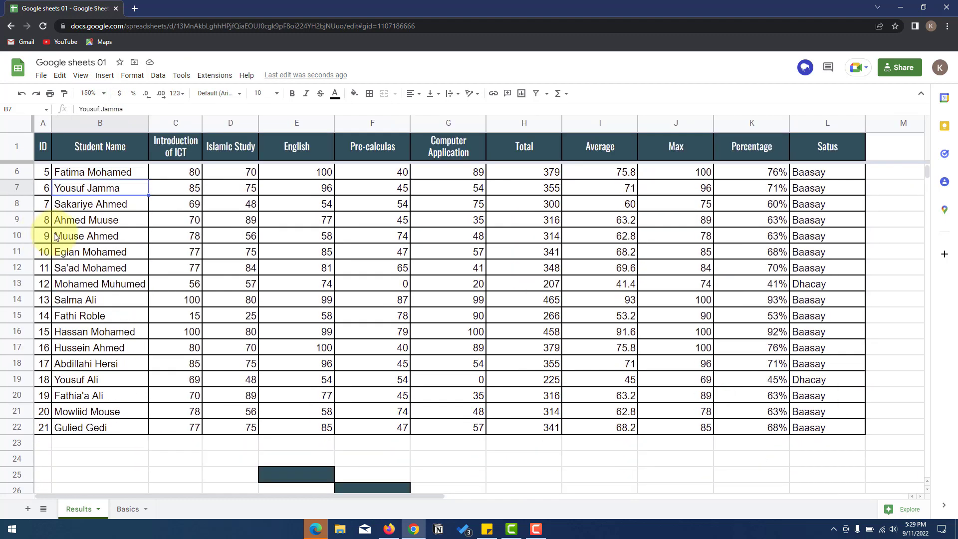
{"action": "scroll", "coordinate": [58, 225], "scroll_direction": "up", "scroll_amount": 1}
{"action": "left_click", "coordinate": [78, 205]}
{"action": "left_click_drag", "start_coordinate": [46, 177], "coordinate": [823, 332]}
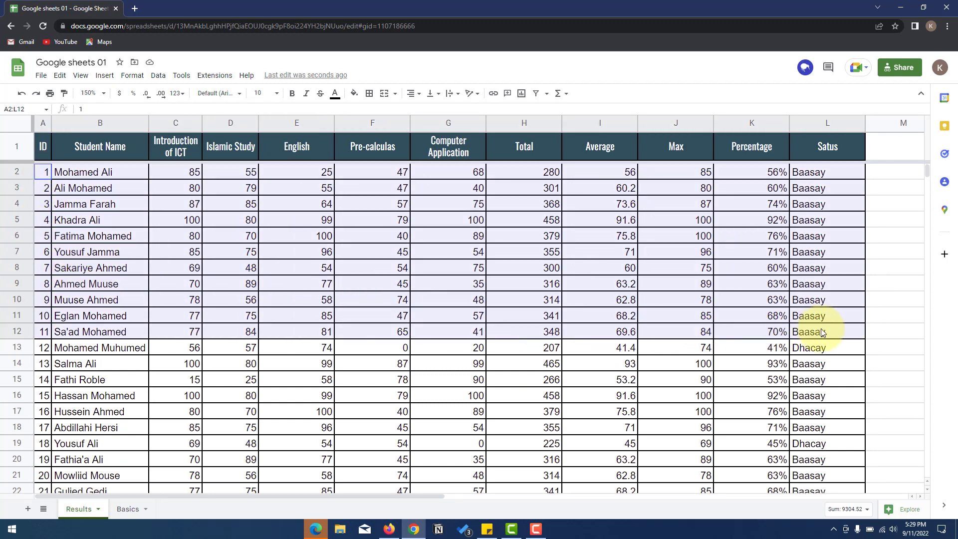
{"action": "left_click", "coordinate": [88, 78]}
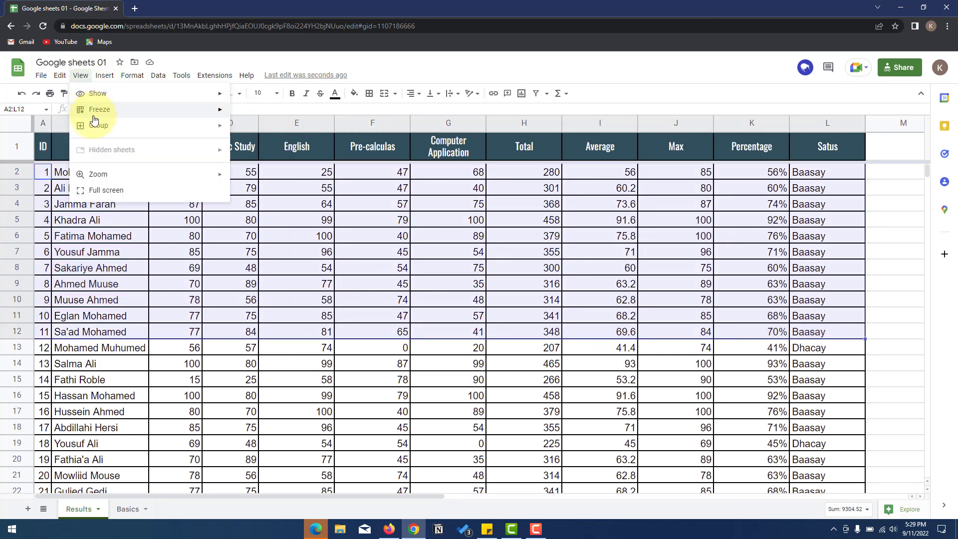
{"action": "mouse_move", "coordinate": [118, 128]}
{"action": "left_click", "coordinate": [267, 132]}
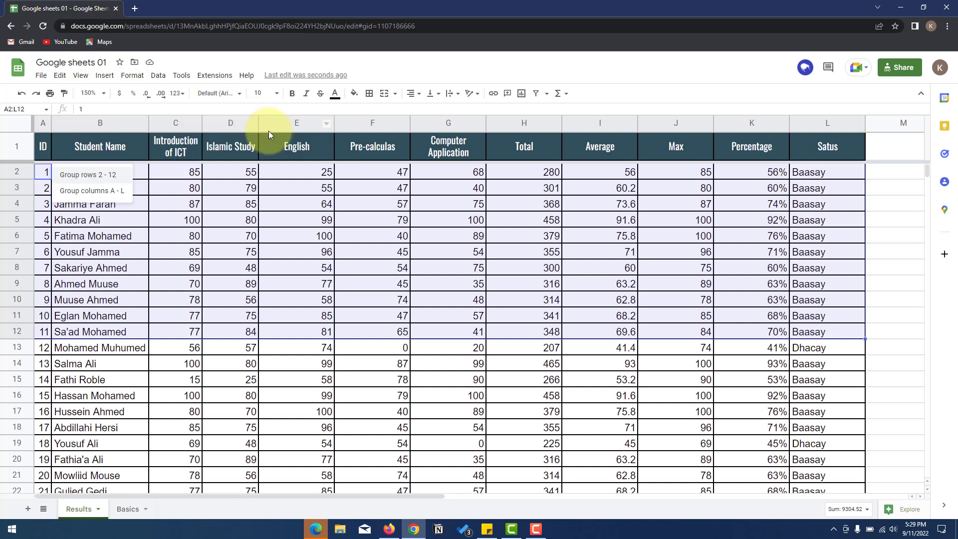
{"action": "left_click", "coordinate": [88, 175]}
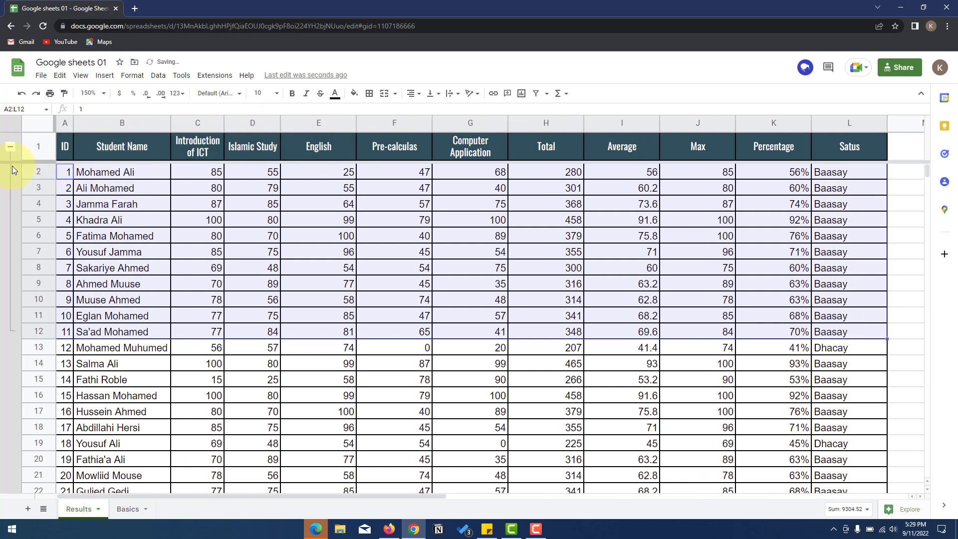
- Collapse and re-expand the rows 2–12 group twice
{"action": "left_click", "coordinate": [10, 146]}
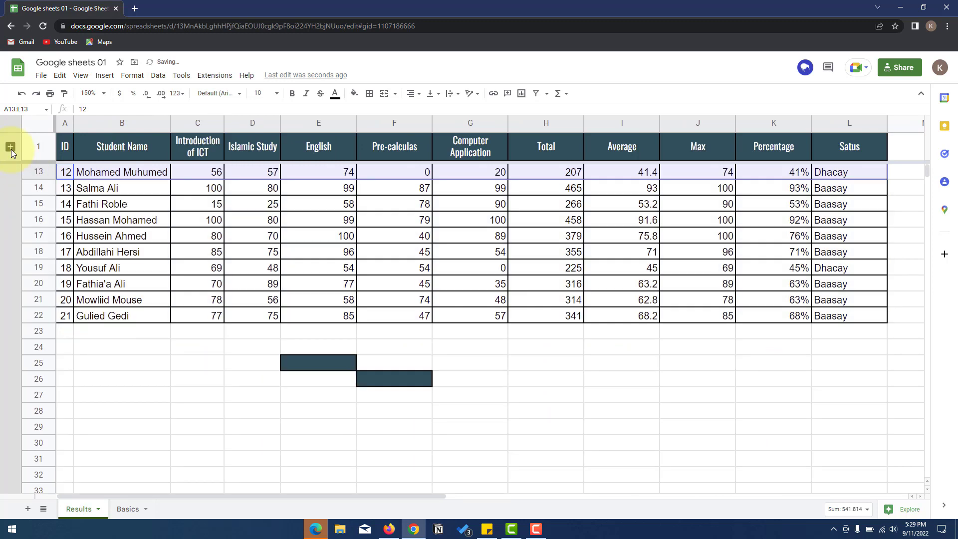
{"action": "left_click", "coordinate": [10, 147]}
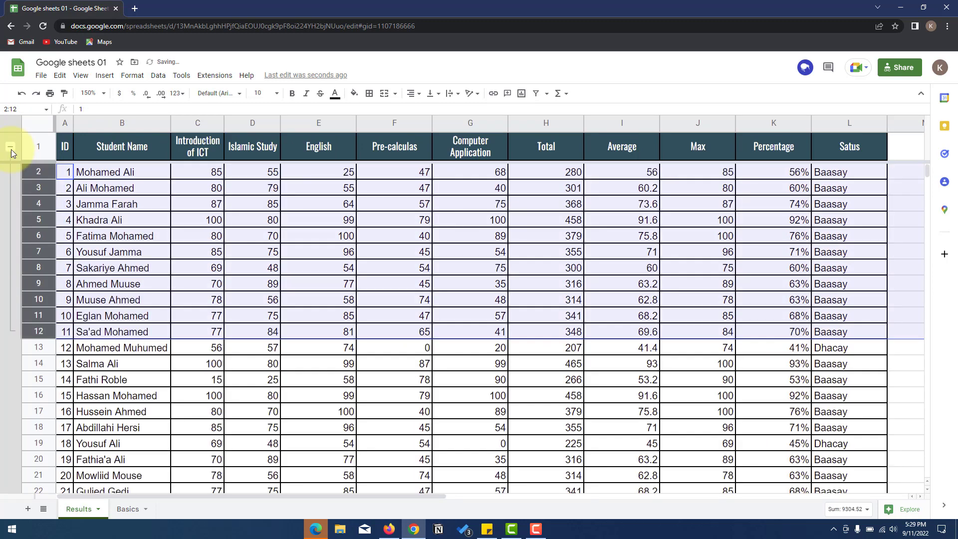
{"action": "left_click", "coordinate": [11, 147]}
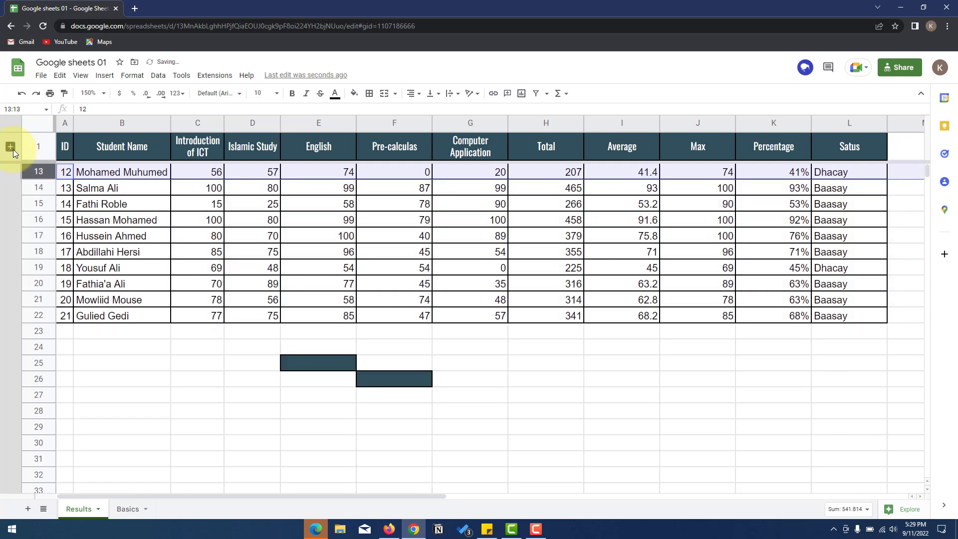
{"action": "left_click", "coordinate": [11, 146]}
- Group rows 15–21 of the Results table
{"action": "scroll", "coordinate": [81, 241], "scroll_direction": "down", "scroll_amount": 2}
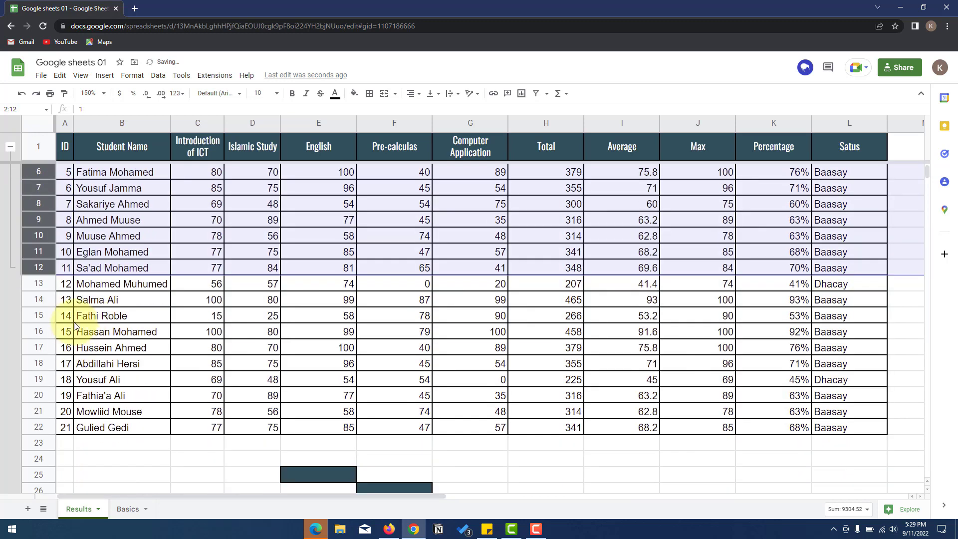
{"action": "left_click_drag", "start_coordinate": [65, 315], "coordinate": [471, 411]}
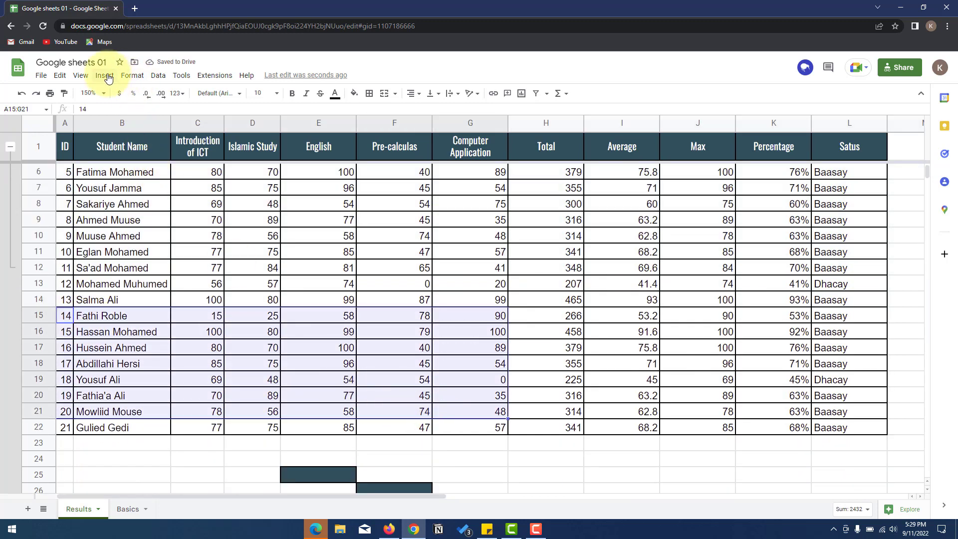
{"action": "left_click", "coordinate": [81, 76]}
{"action": "mouse_move", "coordinate": [153, 128]}
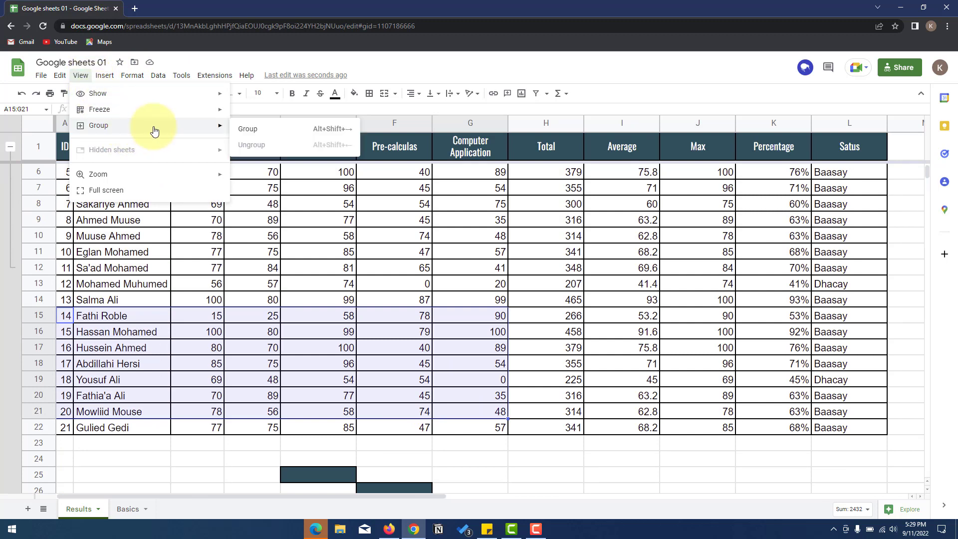
{"action": "left_click", "coordinate": [243, 135]}
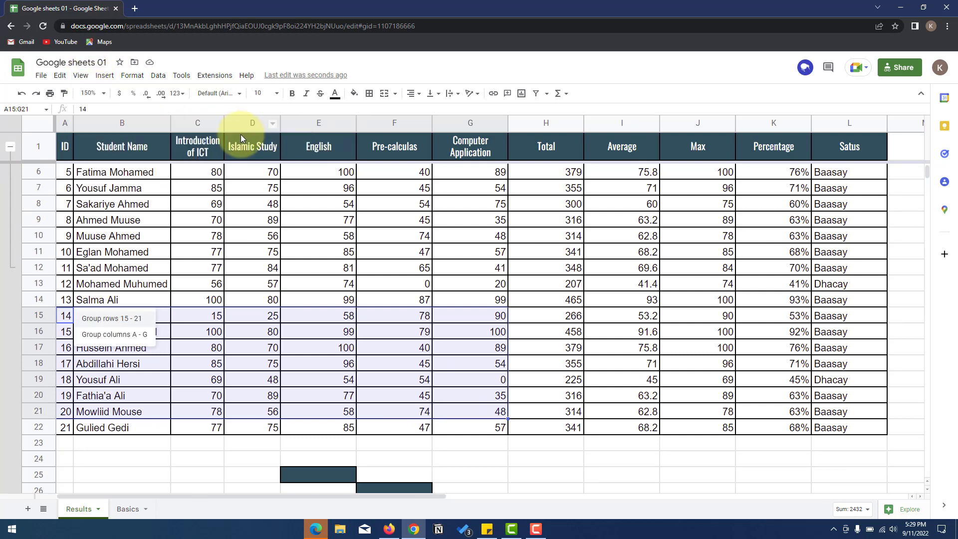
{"action": "left_click", "coordinate": [112, 318]}
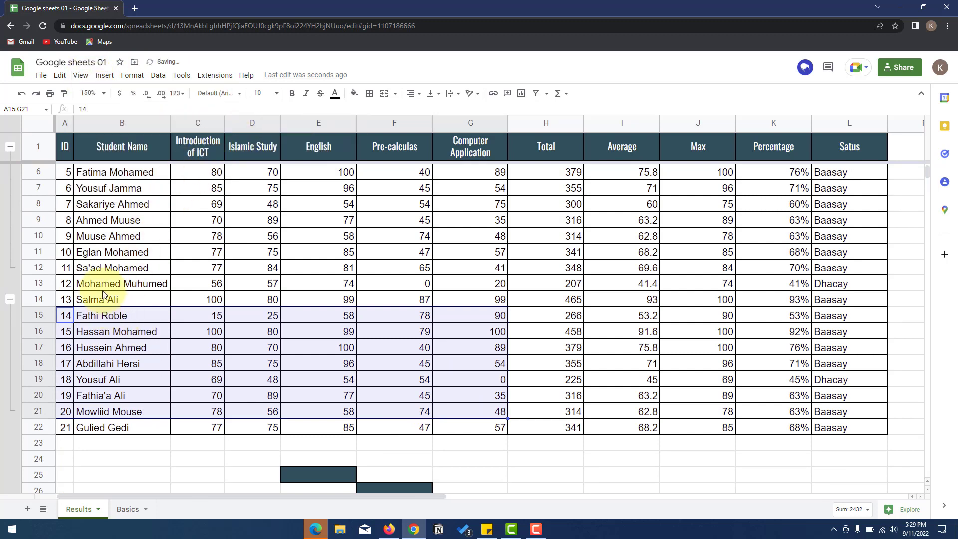
- Collapse both row groups, then expand rows 2–12 and 15–21 again
{"action": "left_click", "coordinate": [10, 147]}
{"action": "left_click", "coordinate": [10, 188]}
{"action": "left_click", "coordinate": [10, 149]}
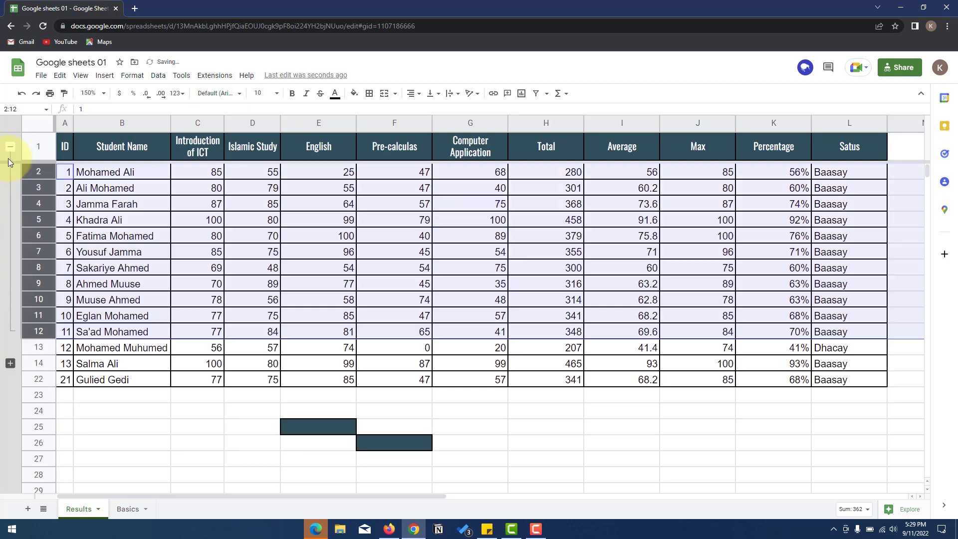
{"action": "left_click", "coordinate": [10, 363]}
{"action": "left_click", "coordinate": [81, 76]}
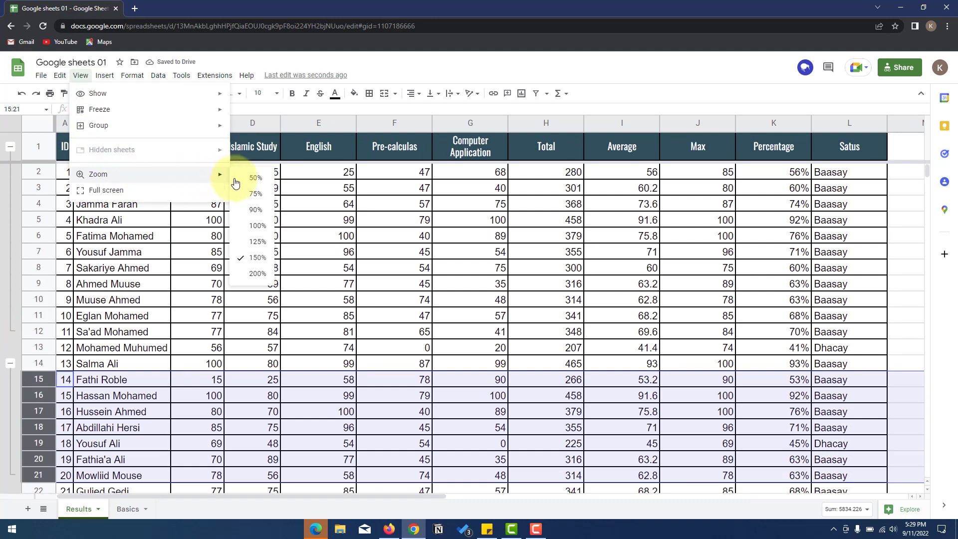
{"action": "left_click", "coordinate": [209, 195]}
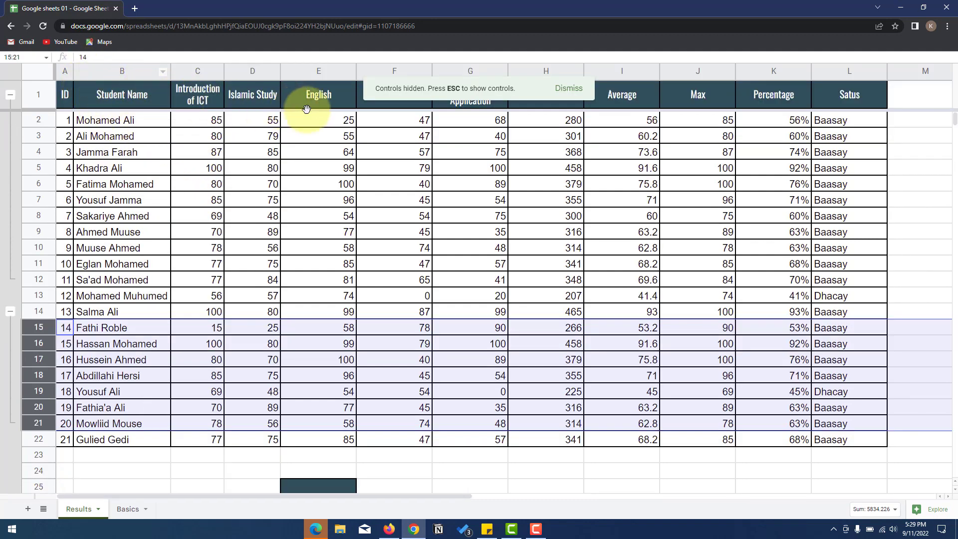
{"action": "key", "text": "Escape"}
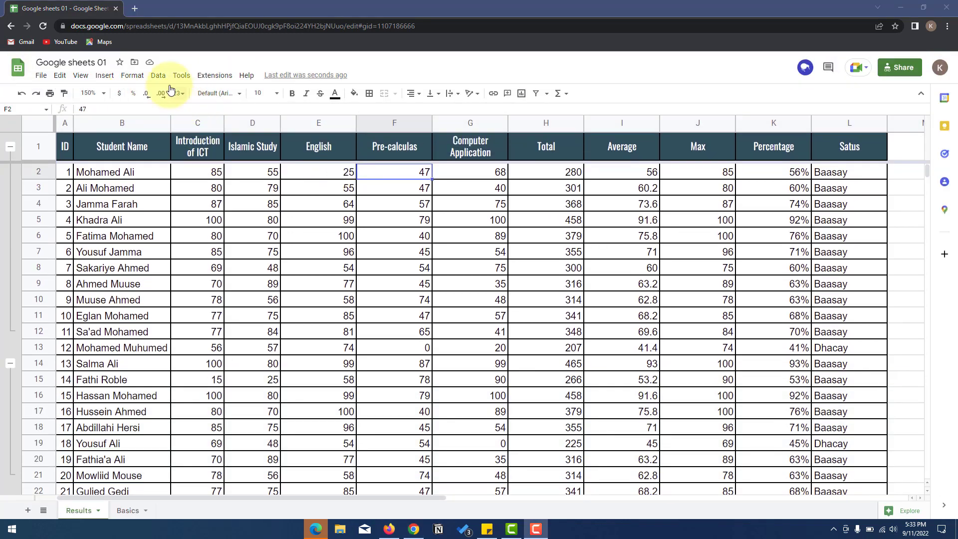
- Insert a cell at F4 shifting column F down, then undo it
{"action": "left_click", "coordinate": [106, 77]}
{"action": "mouse_move", "coordinate": [126, 98]}
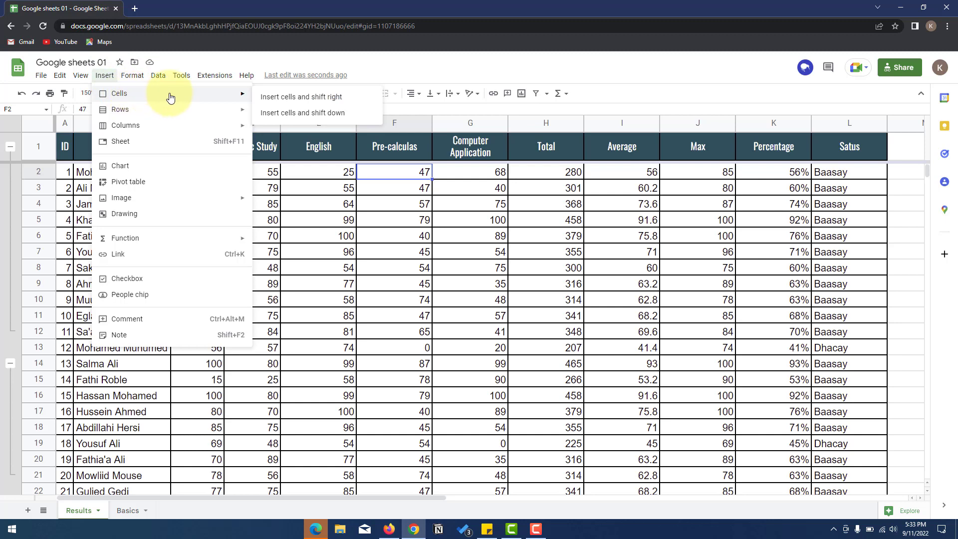
{"action": "left_click", "coordinate": [401, 204]}
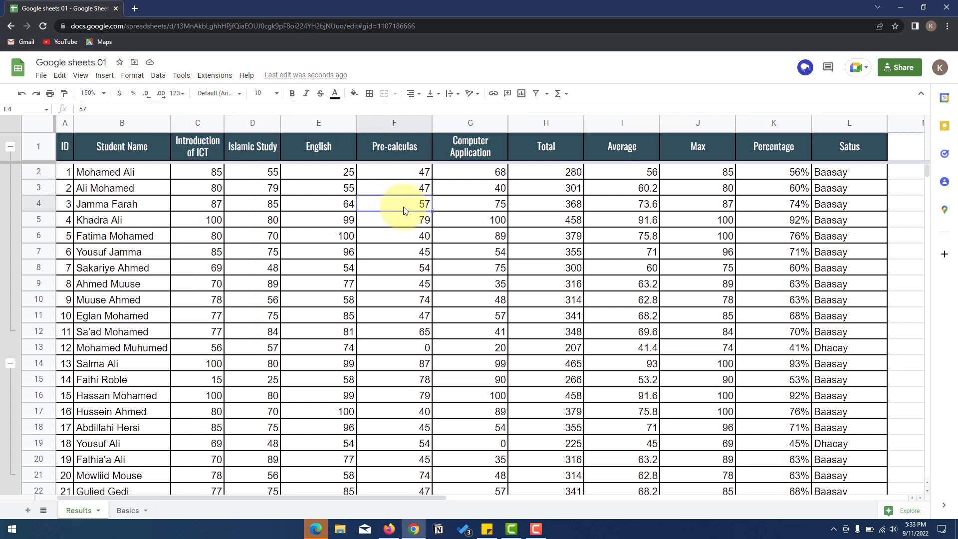
{"action": "left_click", "coordinate": [104, 76]}
{"action": "mouse_move", "coordinate": [122, 94]}
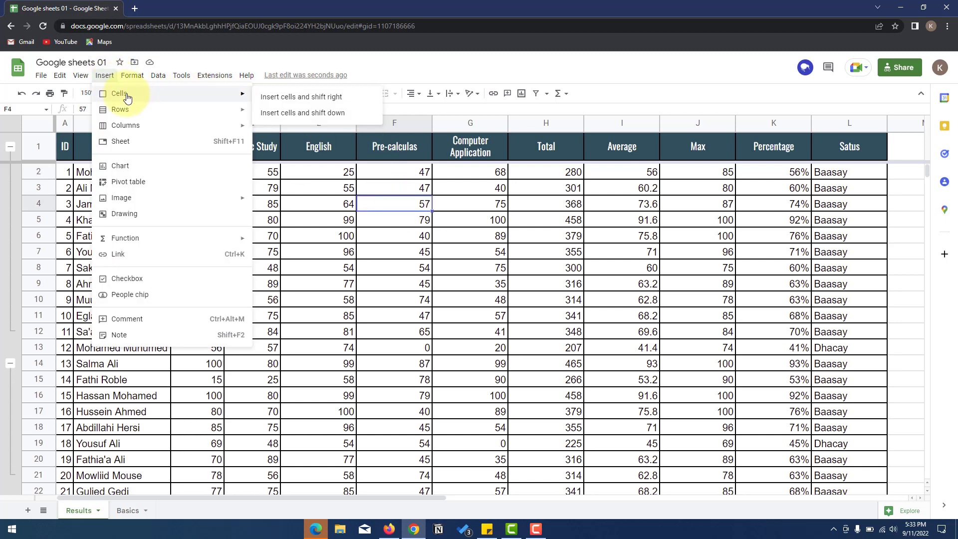
{"action": "left_click", "coordinate": [313, 114]}
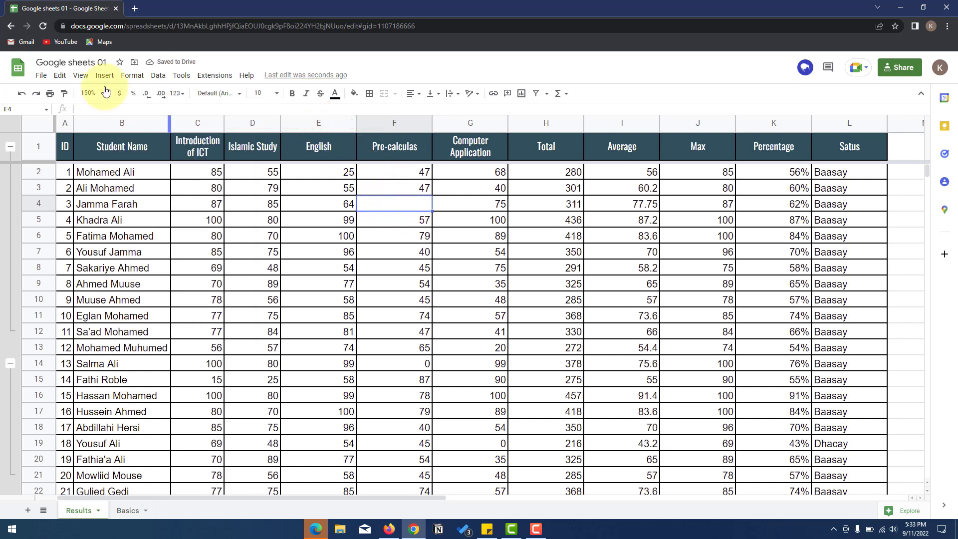
{"action": "left_click", "coordinate": [21, 93]}
{"action": "left_click", "coordinate": [104, 75]}
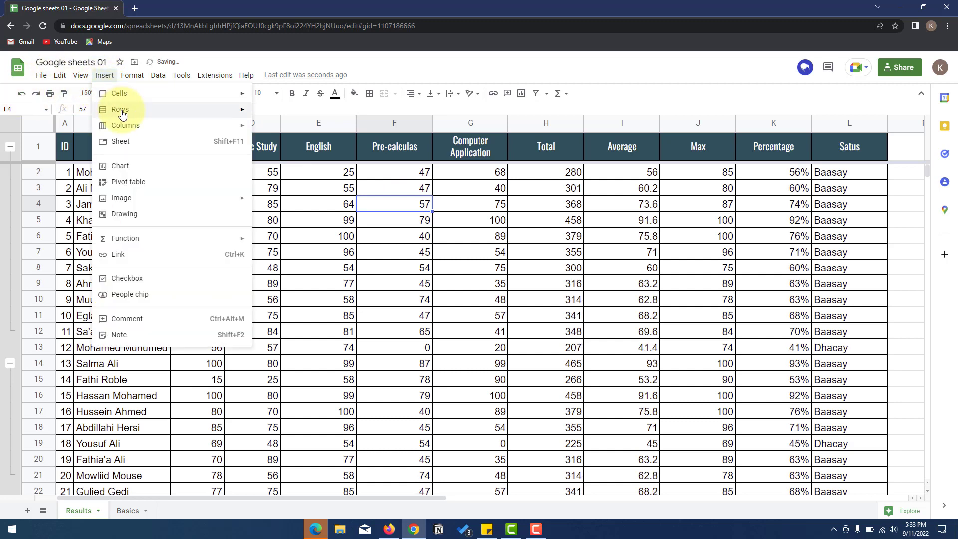
{"action": "mouse_move", "coordinate": [192, 110]}
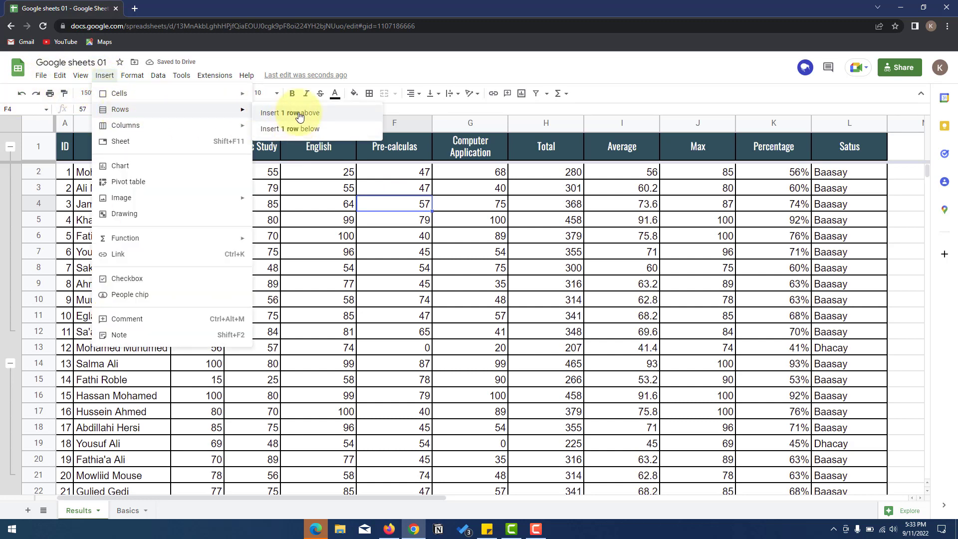
{"action": "left_click", "coordinate": [325, 113]}
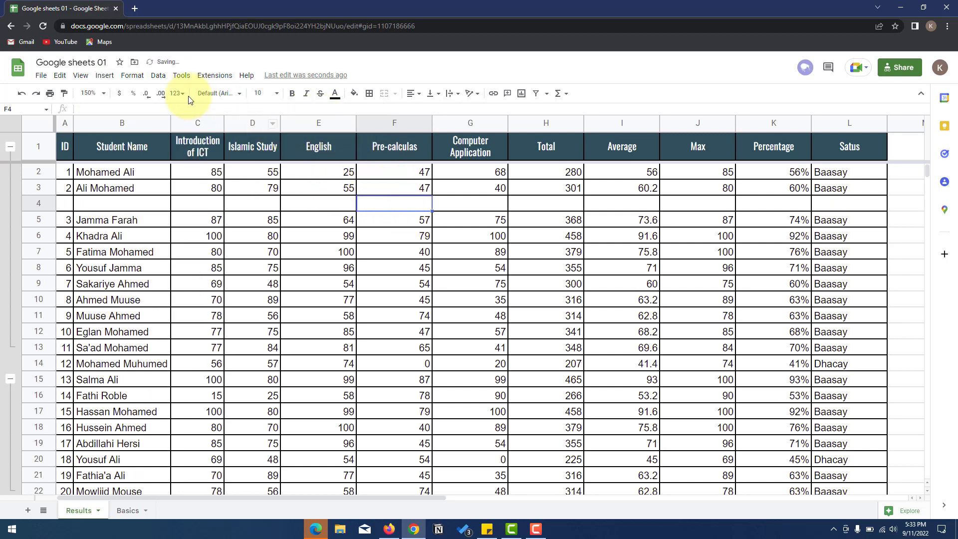
- Insert a blank row above the header row from cell E1
{"action": "left_click", "coordinate": [328, 144]}
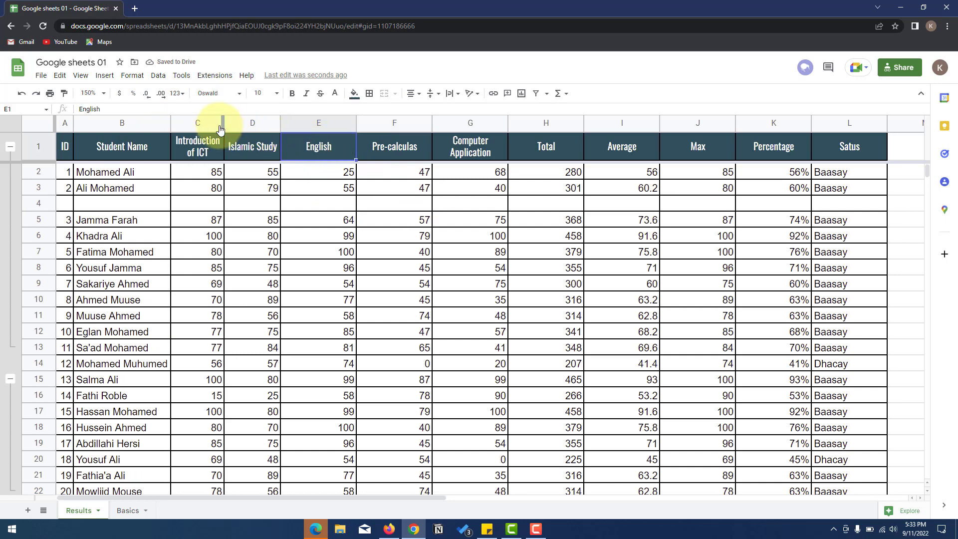
{"action": "left_click", "coordinate": [106, 77]}
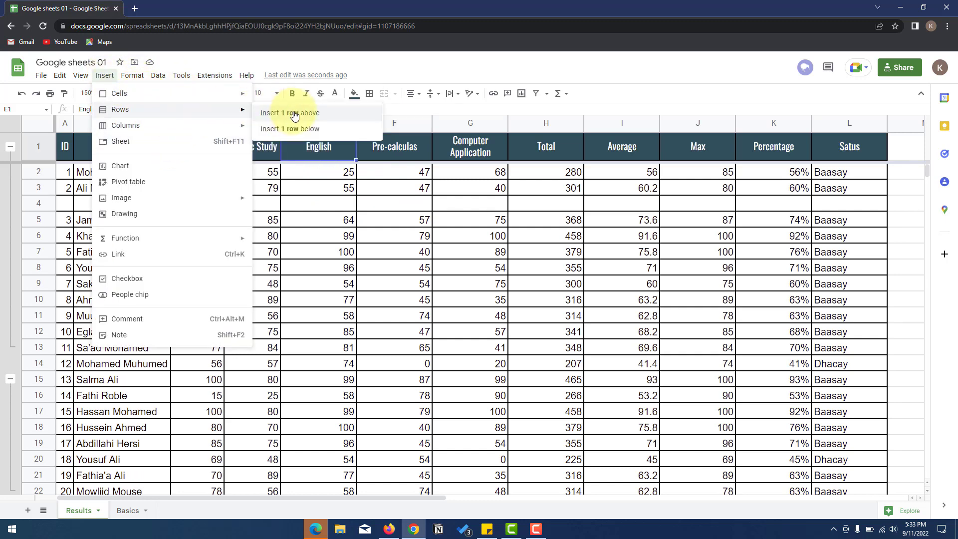
{"action": "left_click", "coordinate": [304, 115]}
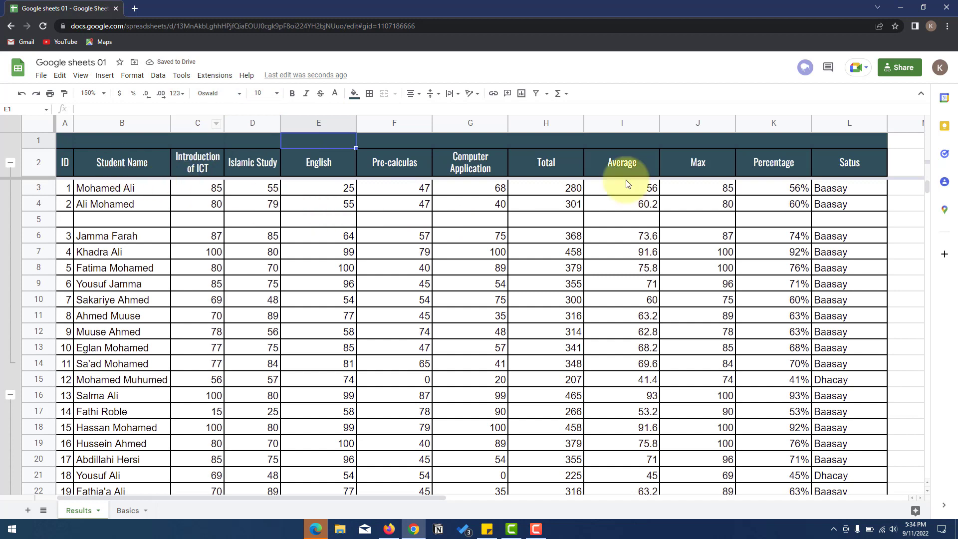
- Select the Average header cell and bring up the Insert menu
{"action": "left_click", "coordinate": [409, 162]}
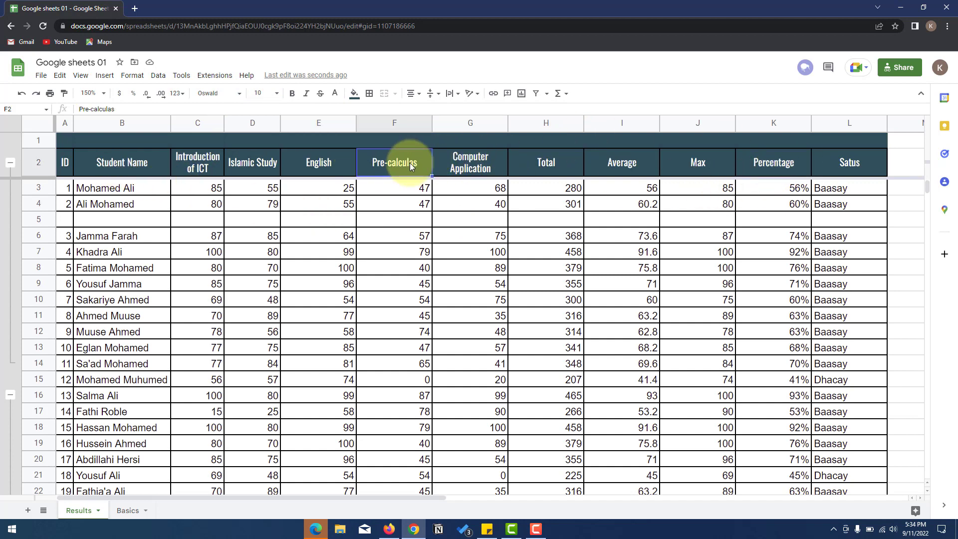
{"action": "left_click", "coordinate": [617, 165]}
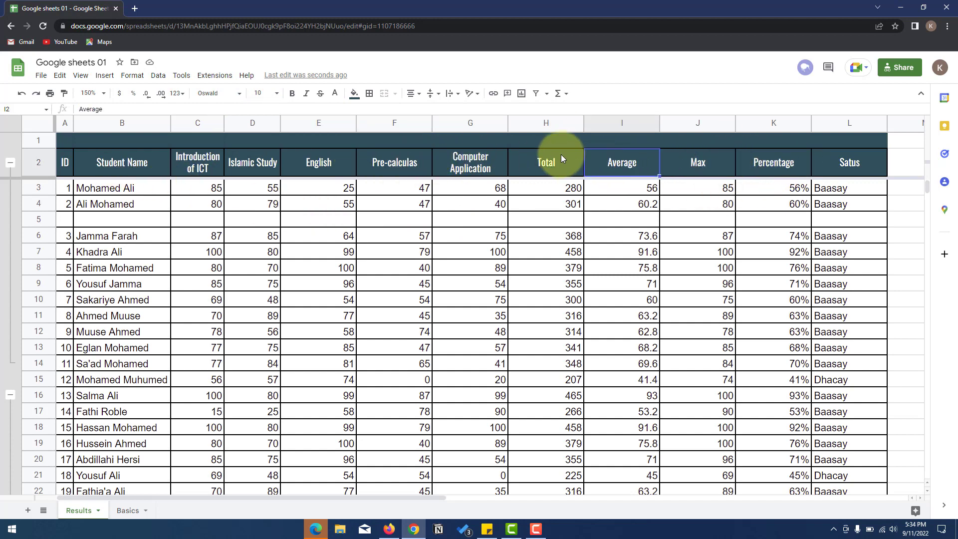
{"action": "left_click", "coordinate": [105, 76]}
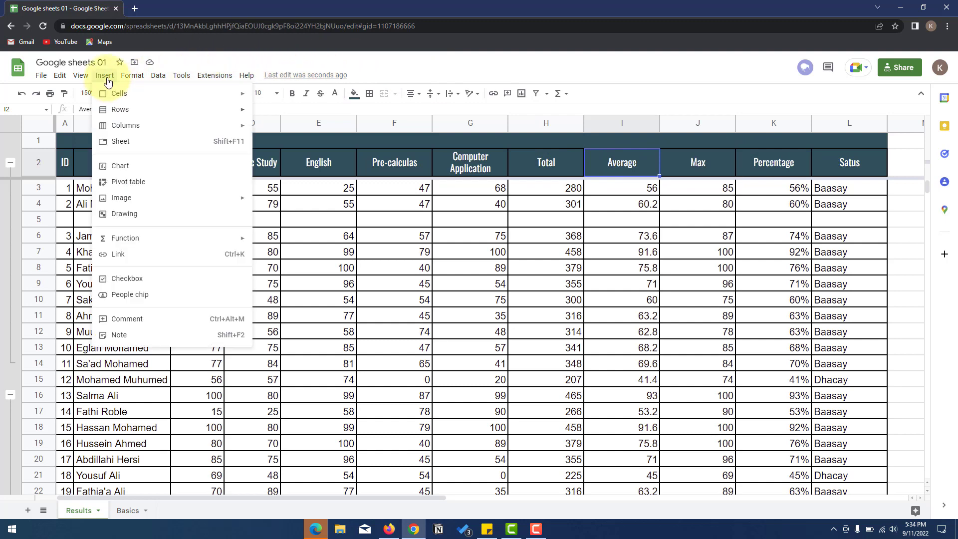
{"action": "mouse_move", "coordinate": [118, 97]}
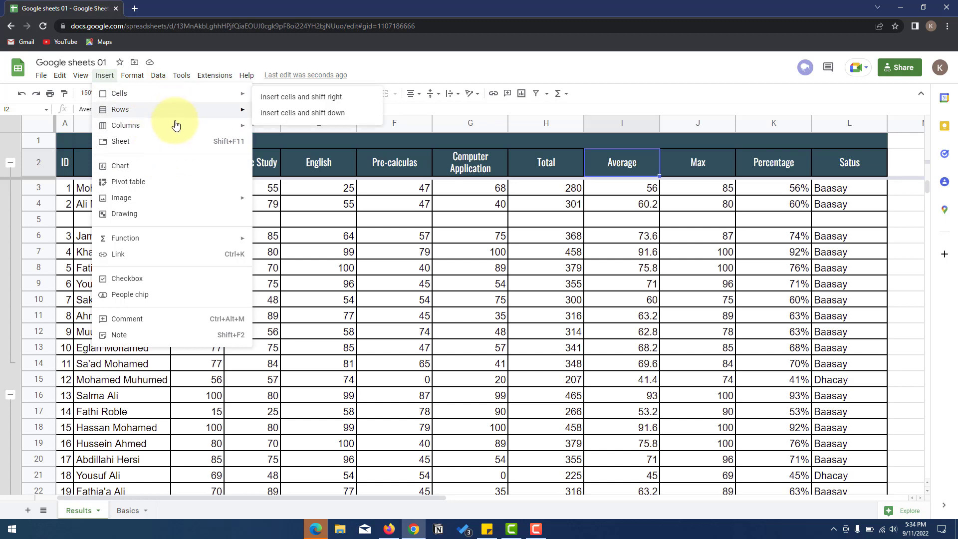
{"action": "mouse_move", "coordinate": [181, 125]}
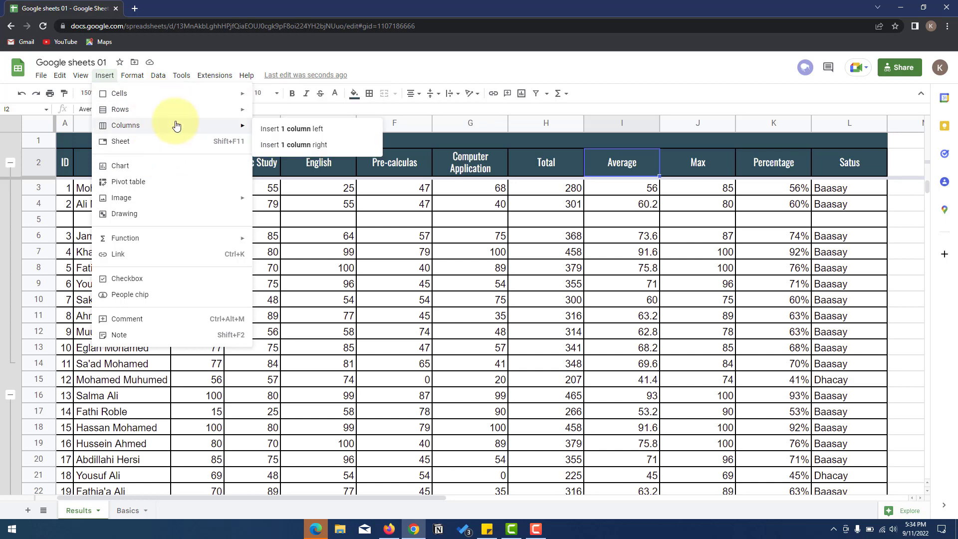
{"action": "left_click", "coordinate": [319, 132]}
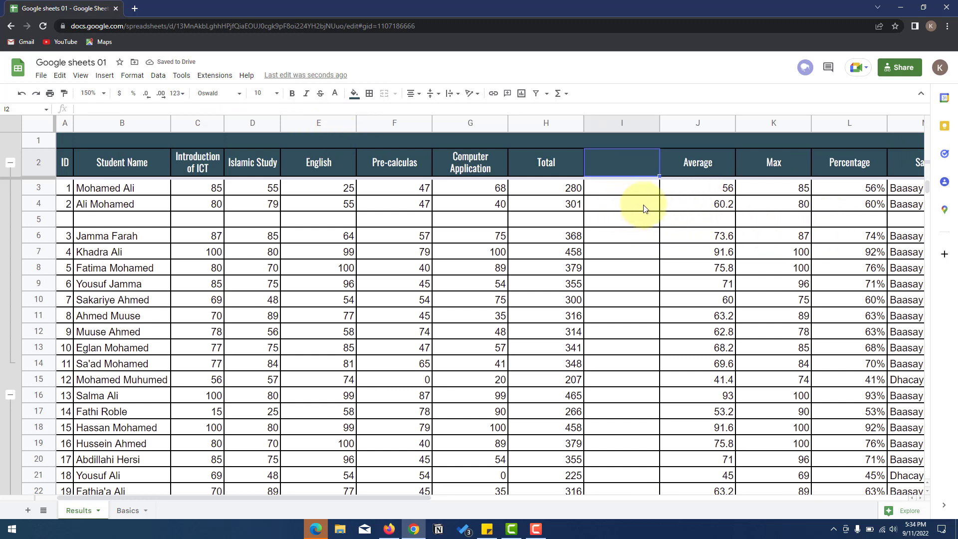
{"action": "left_click", "coordinate": [902, 190]}
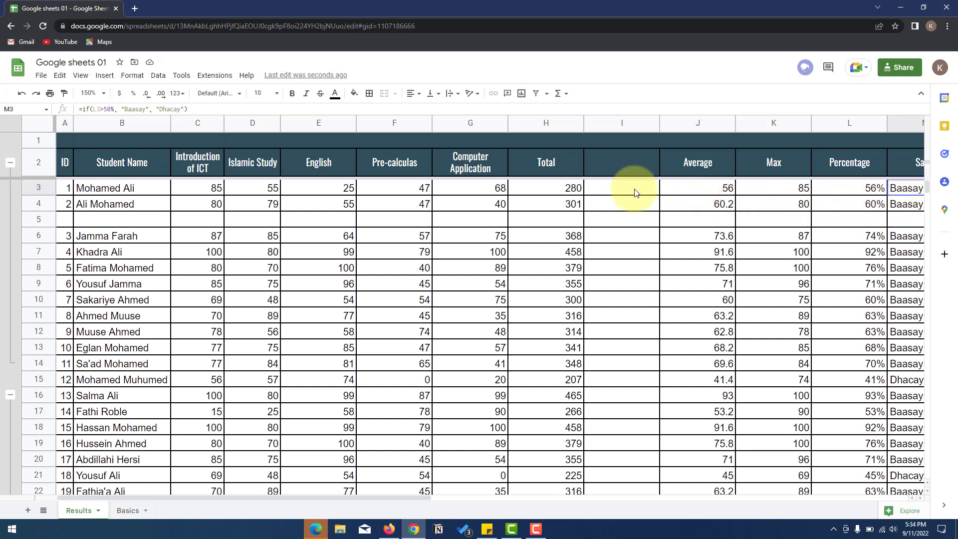
{"action": "left_click", "coordinate": [606, 193]}
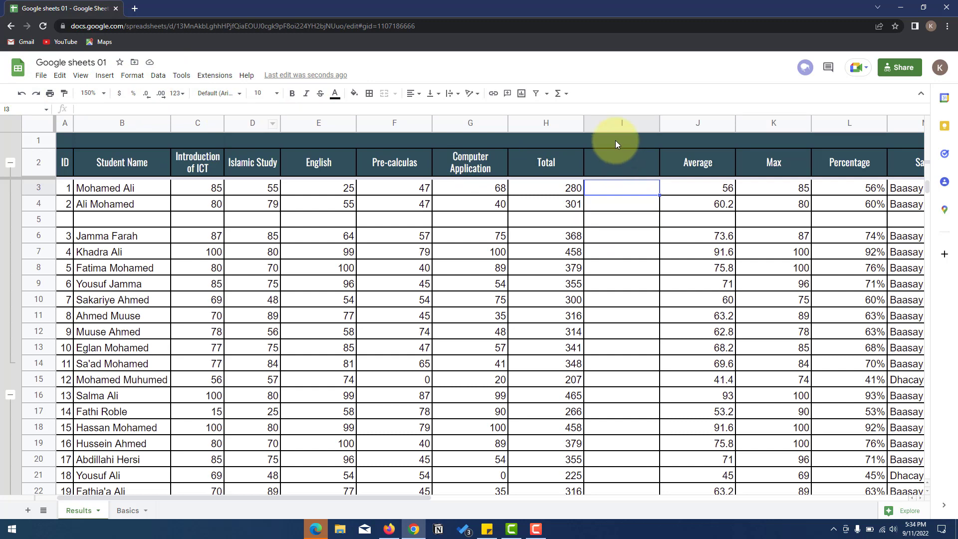
{"action": "left_click", "coordinate": [617, 122]}
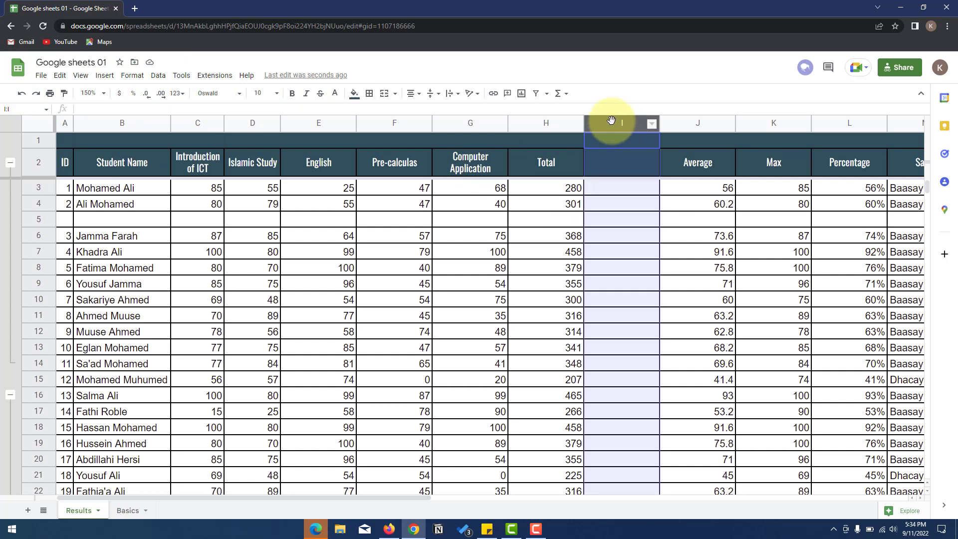
{"action": "right_click", "coordinate": [608, 126]}
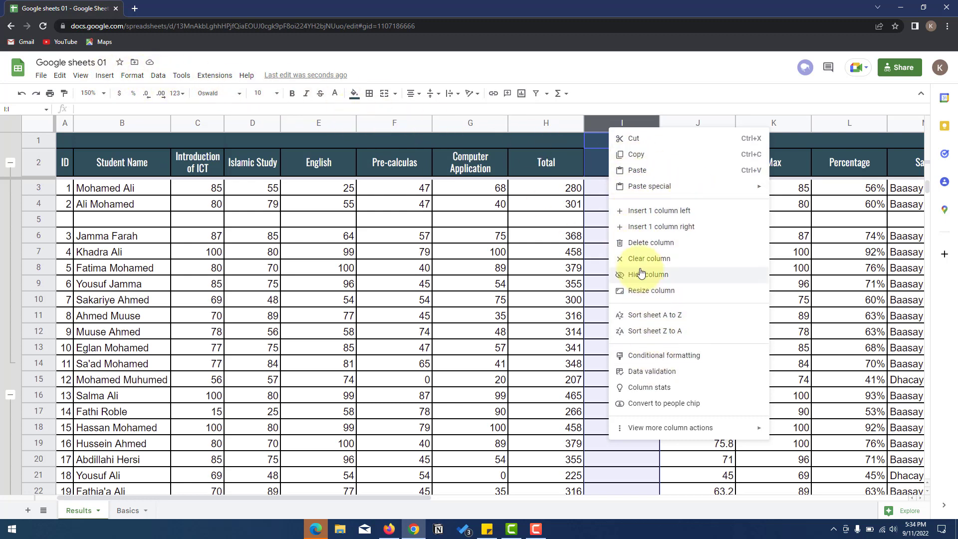
{"action": "left_click", "coordinate": [649, 243]}
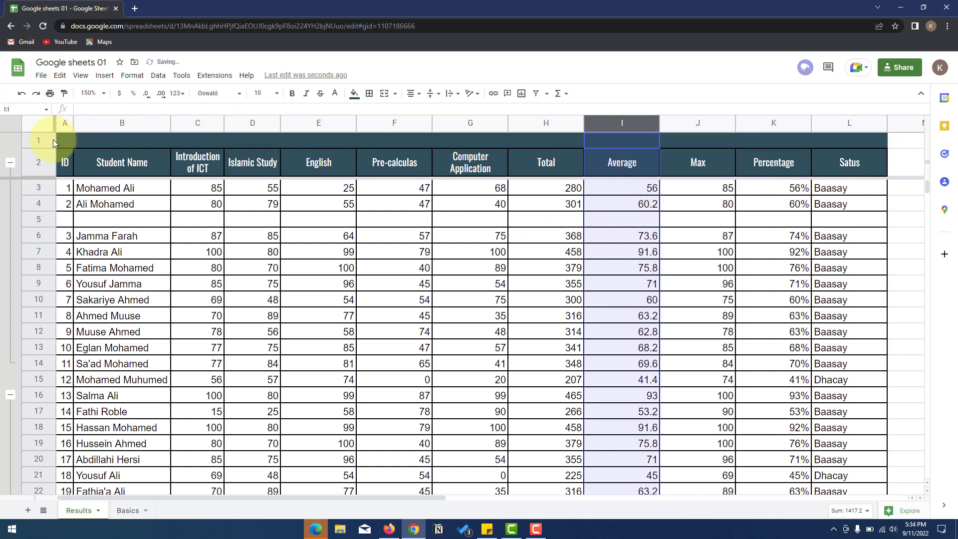
{"action": "right_click", "coordinate": [37, 139]}
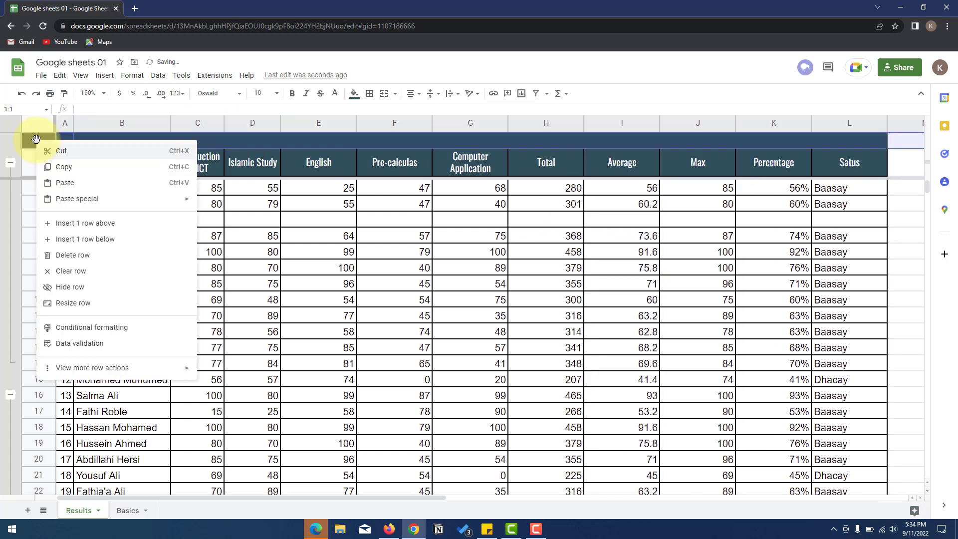
{"action": "left_click", "coordinate": [72, 255]}
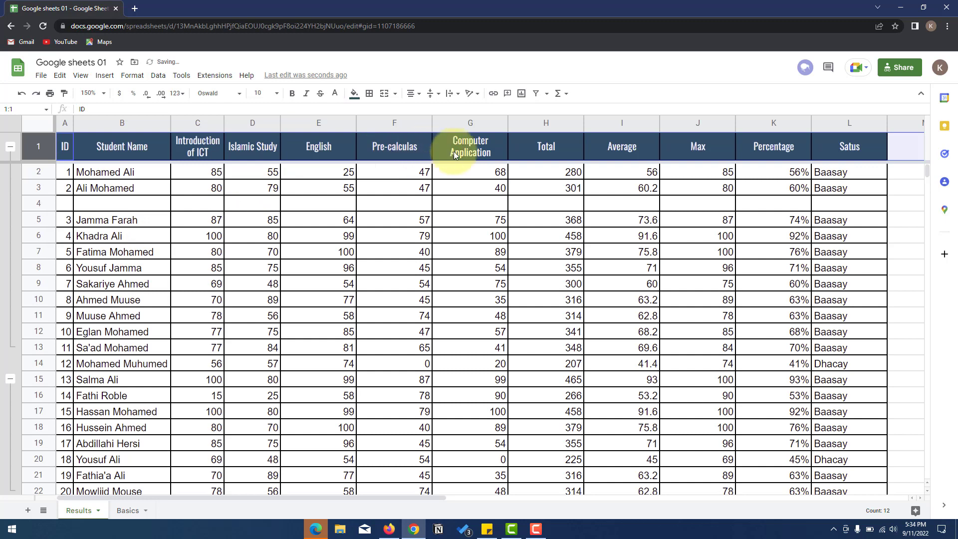
{"action": "left_click", "coordinate": [344, 187]}
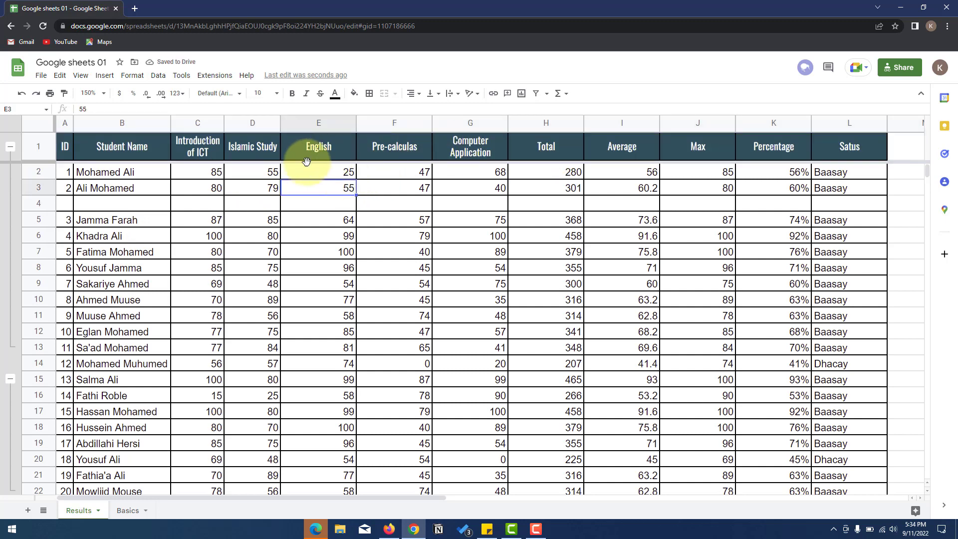
{"action": "right_click", "coordinate": [325, 186]}
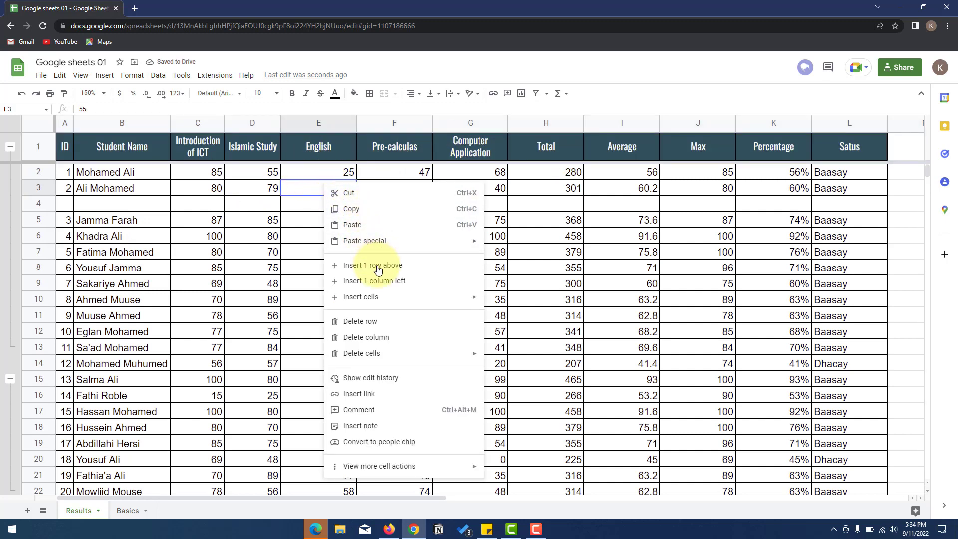
{"action": "mouse_move", "coordinate": [393, 298]}
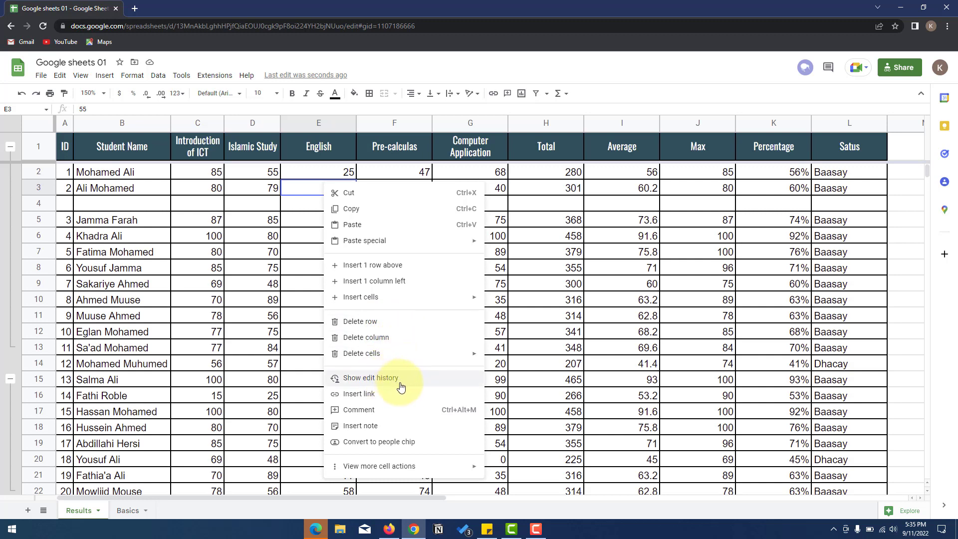
{"action": "left_click", "coordinate": [198, 252]}
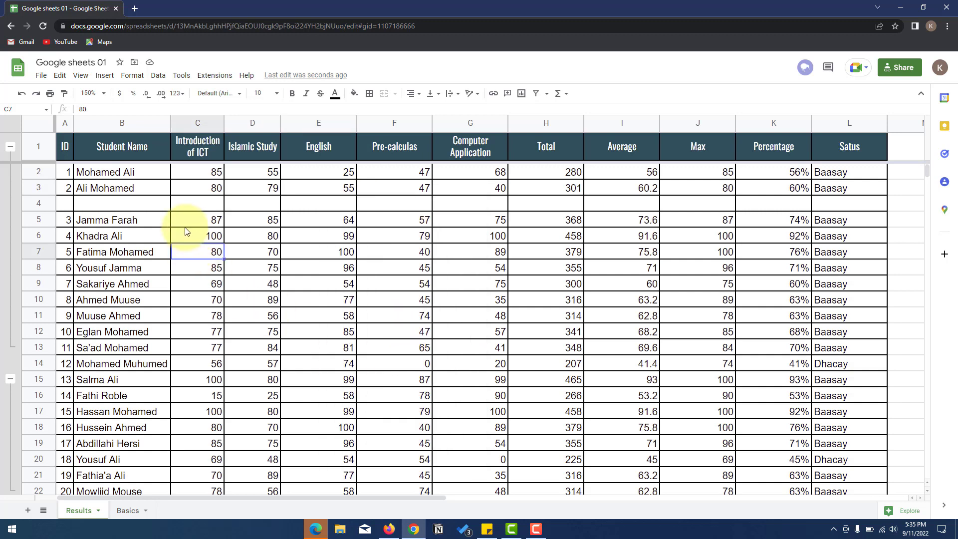
{"action": "left_click", "coordinate": [103, 76]}
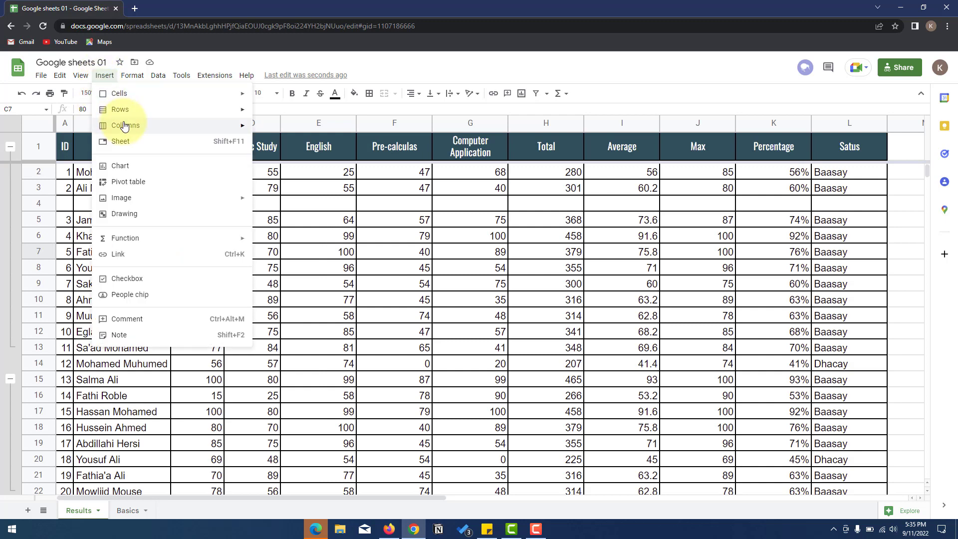
{"action": "right_click", "coordinate": [353, 225]}
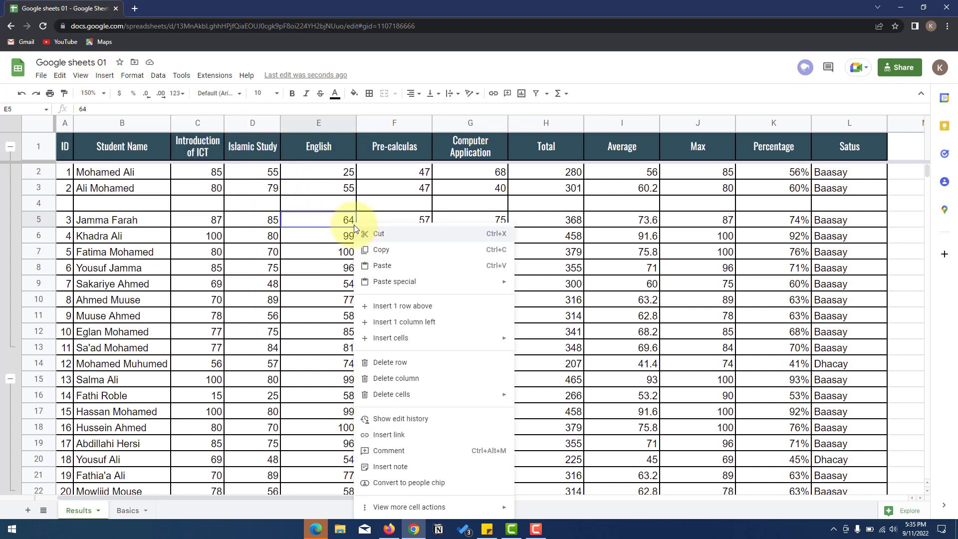
{"action": "left_click", "coordinate": [222, 147]}
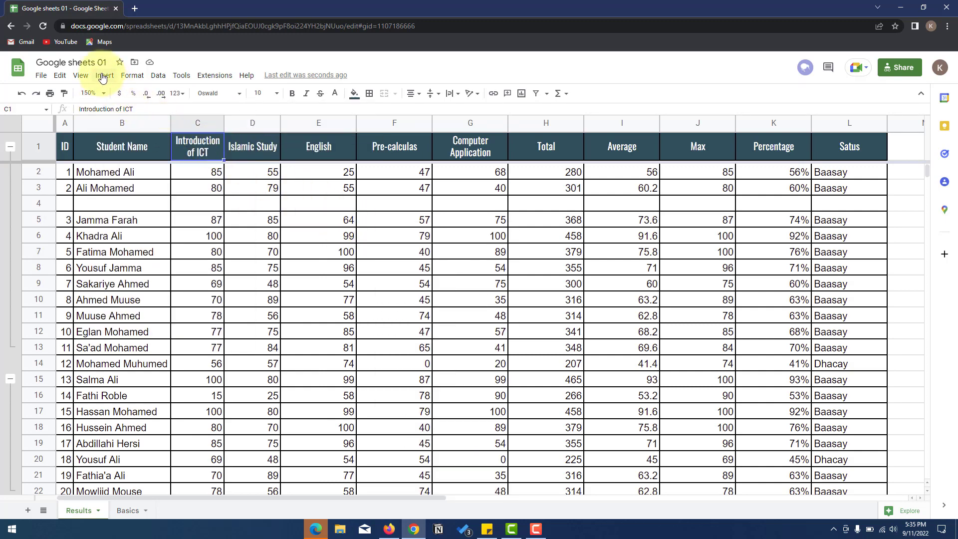
- Add a new sheet named 'Result 2', then return to the Results sheet
{"action": "left_click", "coordinate": [104, 75]}
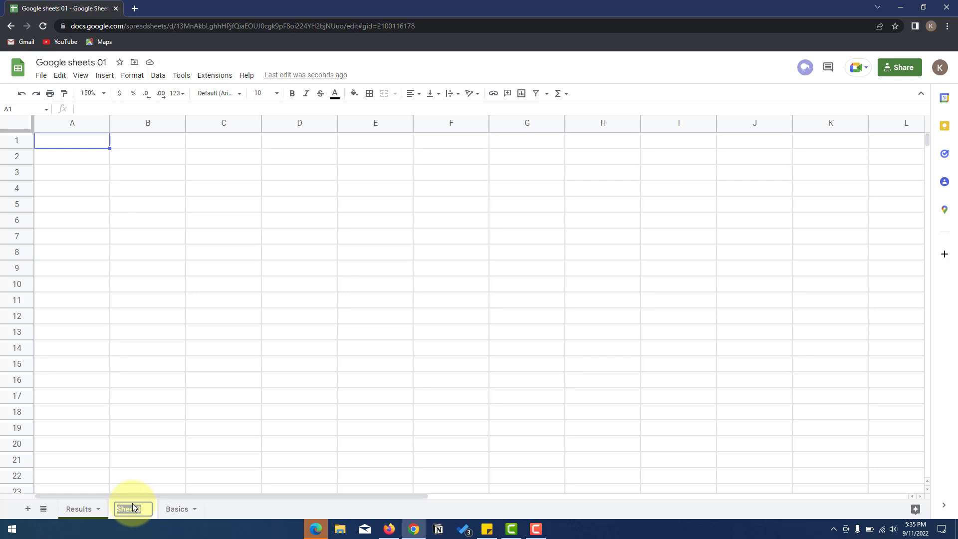
{"action": "type", "text": "Advance"}
{"action": "type", "text": "Result 1"}
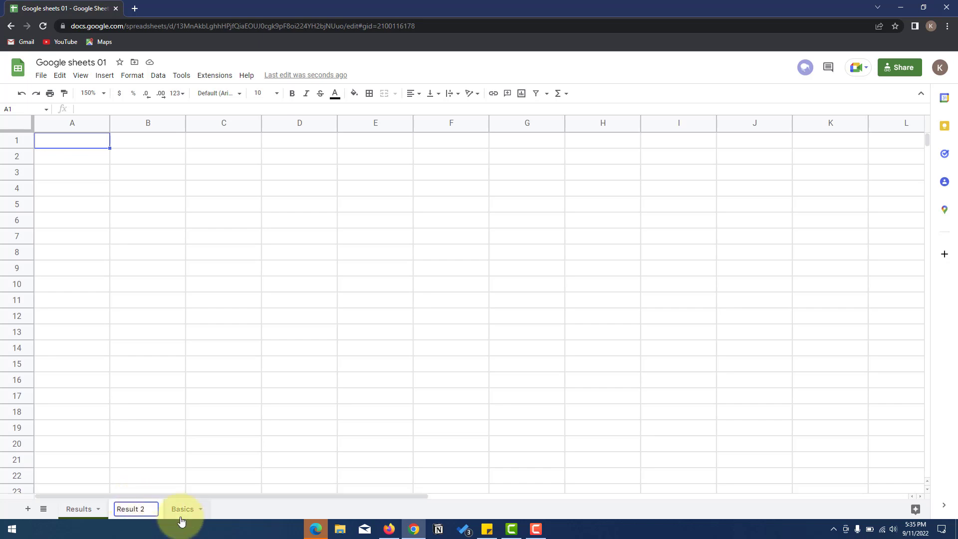
{"action": "key", "text": "Return"}
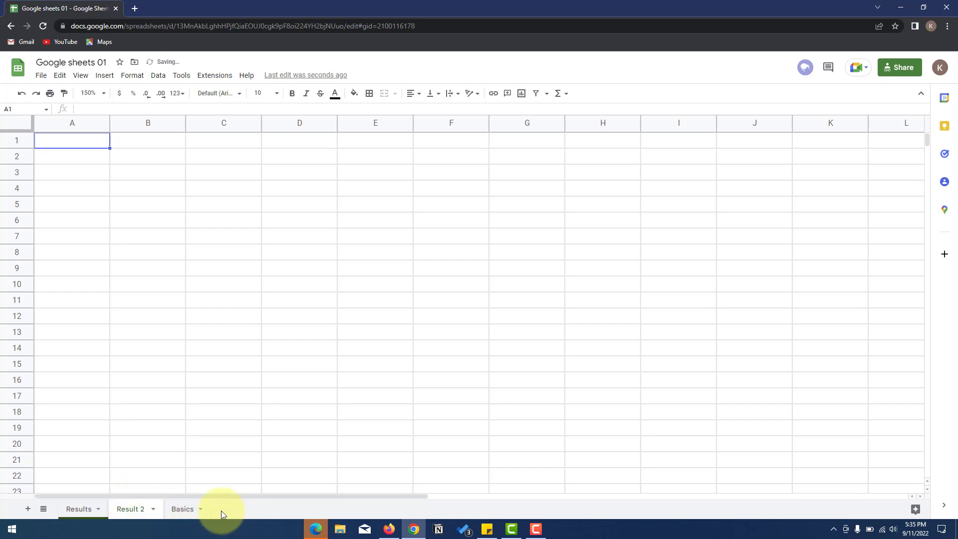
{"action": "left_click", "coordinate": [86, 510]}
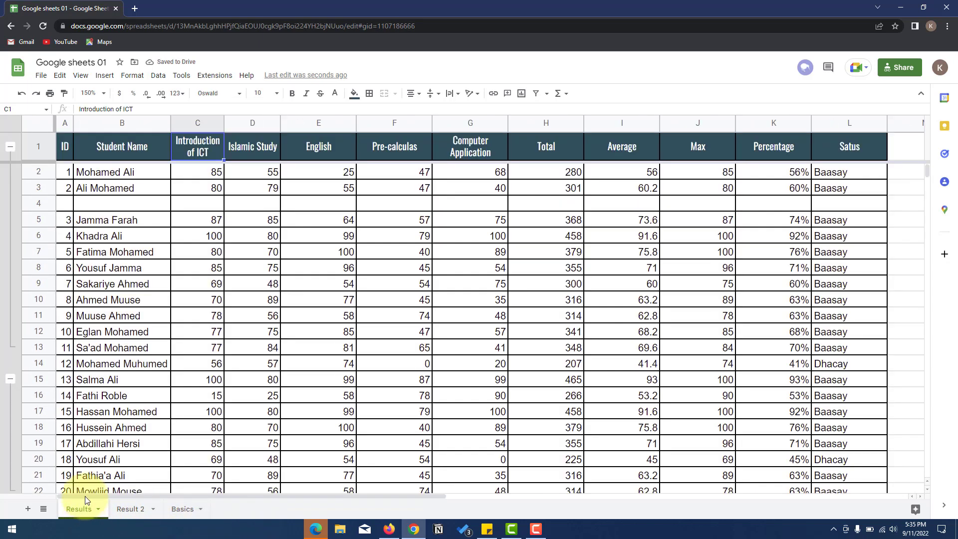
- Delete the empty row 4 from the Results table
{"action": "left_click", "coordinate": [104, 76]}
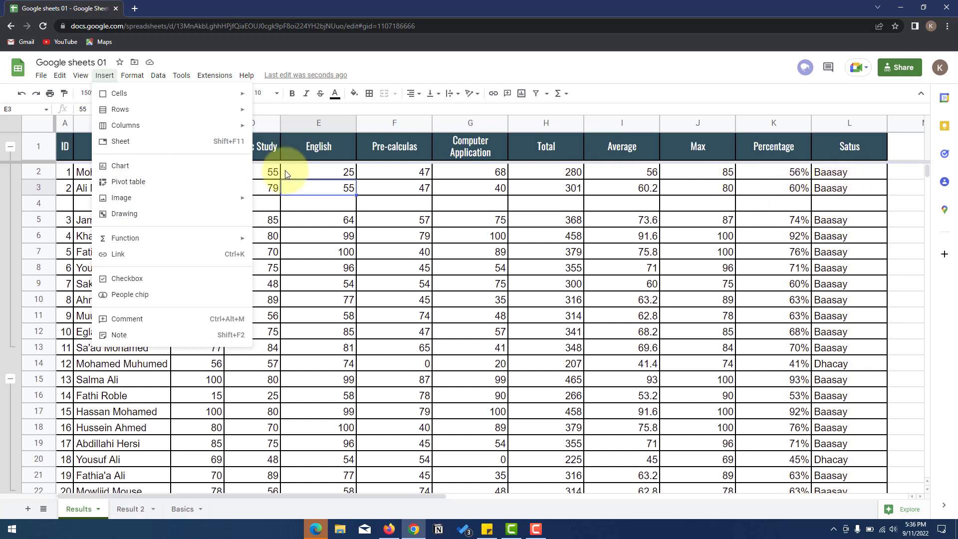
{"action": "left_click", "coordinate": [43, 202]}
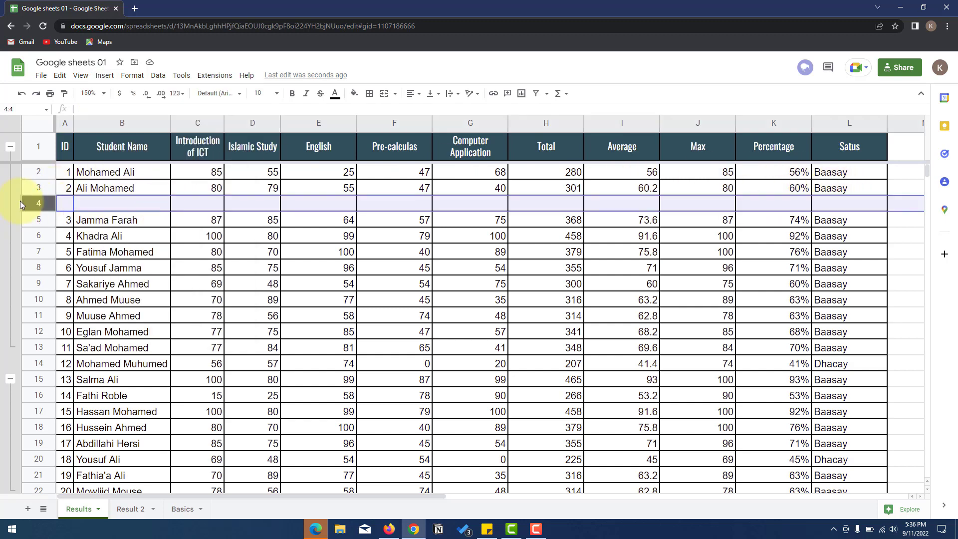
{"action": "right_click", "coordinate": [40, 203]}
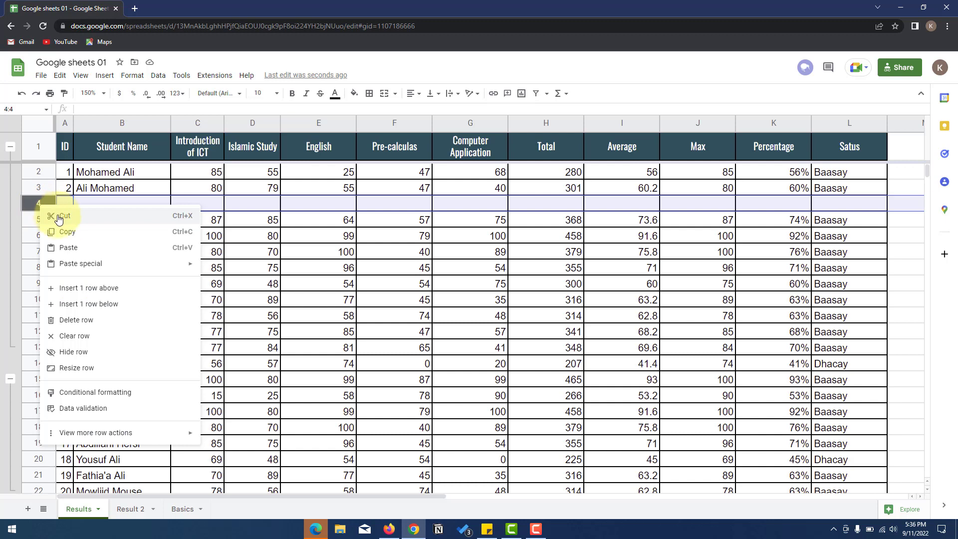
{"action": "left_click", "coordinate": [77, 322]}
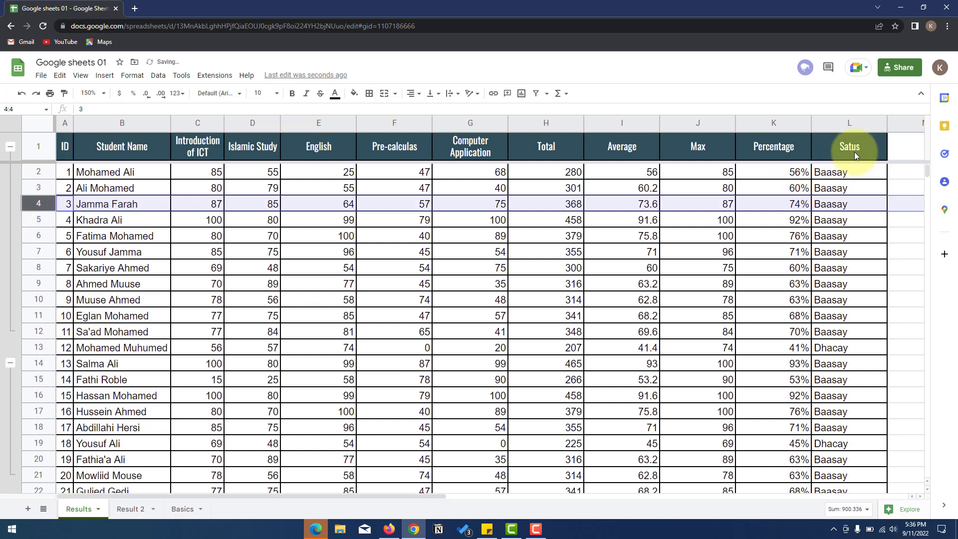
- Select the Satus column range L1:L22
{"action": "left_click_drag", "start_coordinate": [849, 146], "coordinate": [828, 409]}
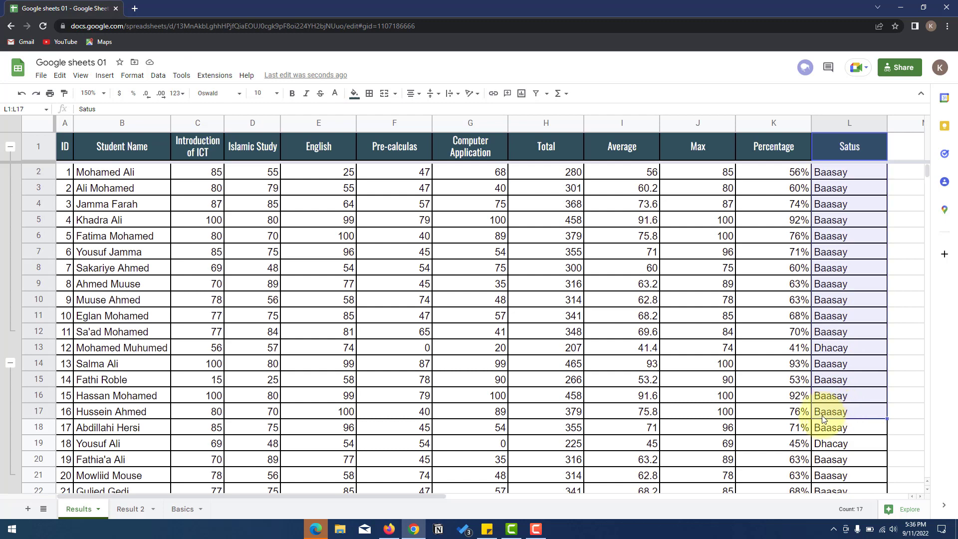
{"action": "left_click", "coordinate": [843, 236]}
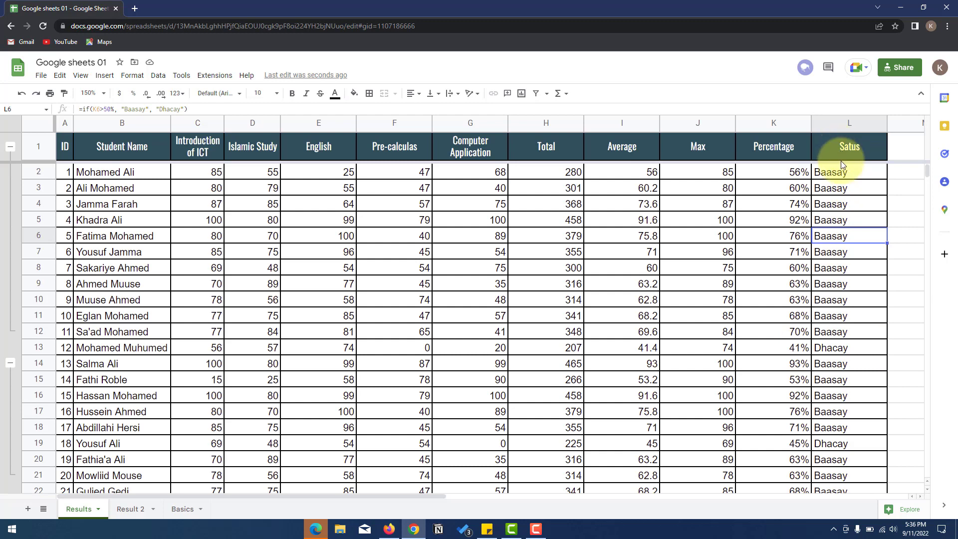
{"action": "left_click_drag", "start_coordinate": [843, 150], "coordinate": [845, 463]}
{"action": "scroll", "coordinate": [837, 220], "scroll_direction": "down", "scroll_amount": 1}
{"action": "scroll", "coordinate": [839, 459], "scroll_direction": "up", "scroll_amount": 1}
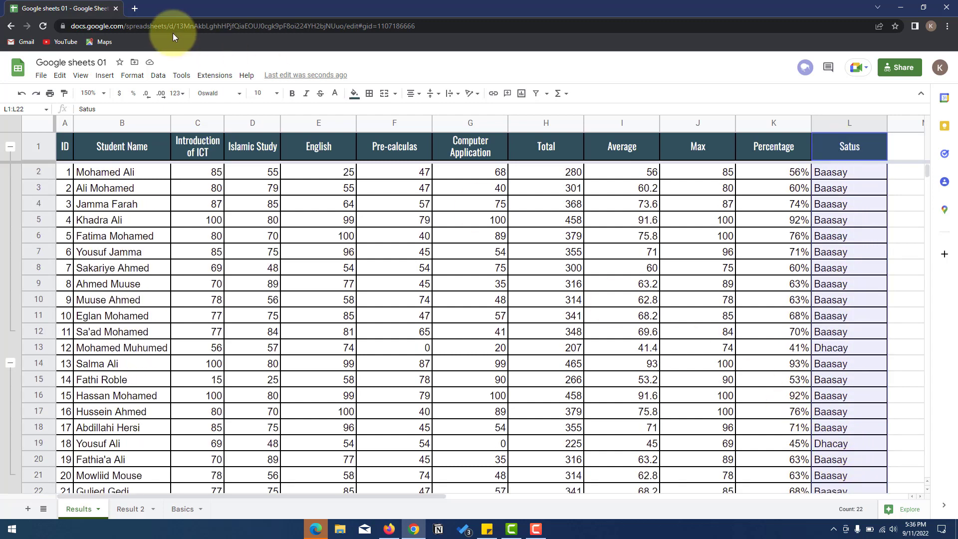
{"action": "left_click", "coordinate": [106, 76]}
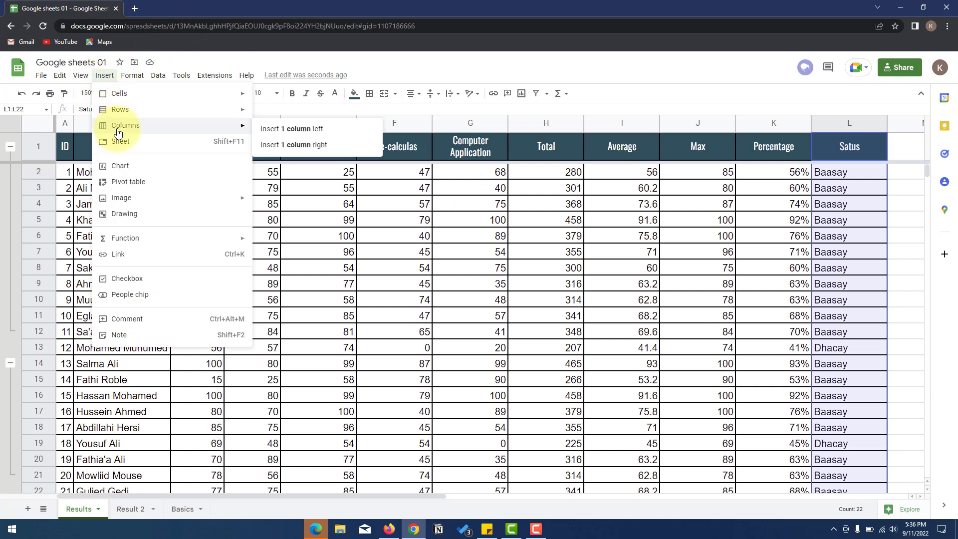
- Insert a Count of Satus column chart comparing Baasay (19) and Dhacay (2)
{"action": "left_click", "coordinate": [126, 169]}
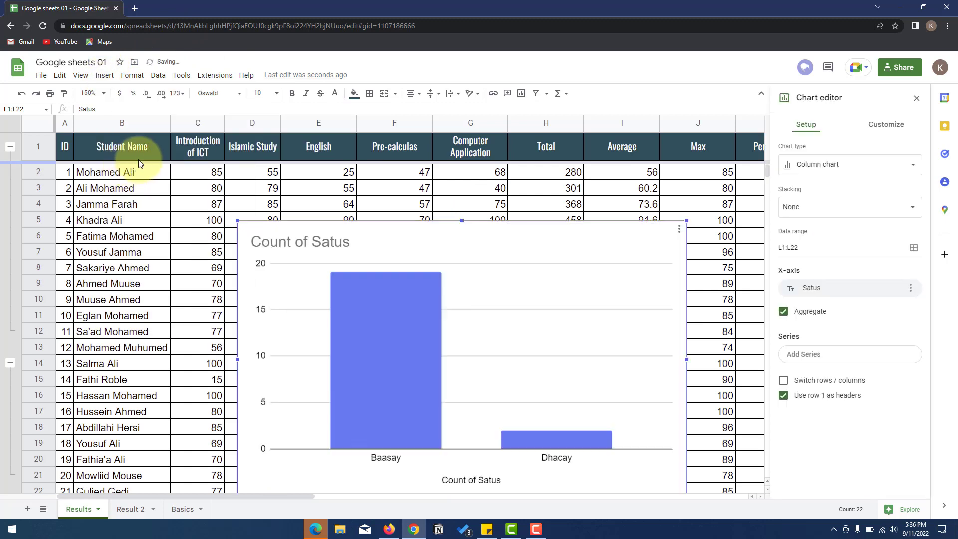
{"action": "scroll", "coordinate": [434, 255], "scroll_direction": "down", "scroll_amount": 3}
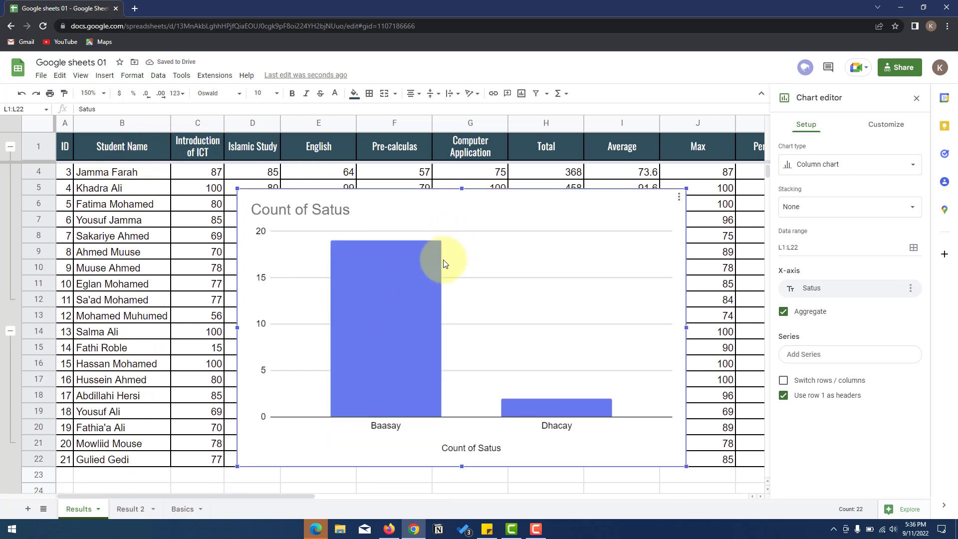
{"action": "scroll", "coordinate": [420, 253], "scroll_direction": "up", "scroll_amount": 2}
{"action": "left_click", "coordinate": [886, 125]}
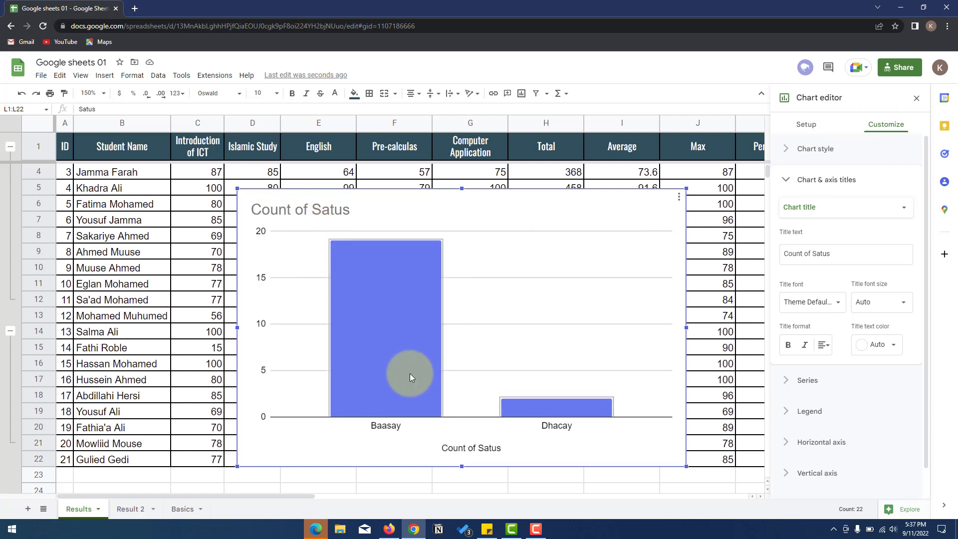
{"action": "left_click", "coordinate": [814, 128]}
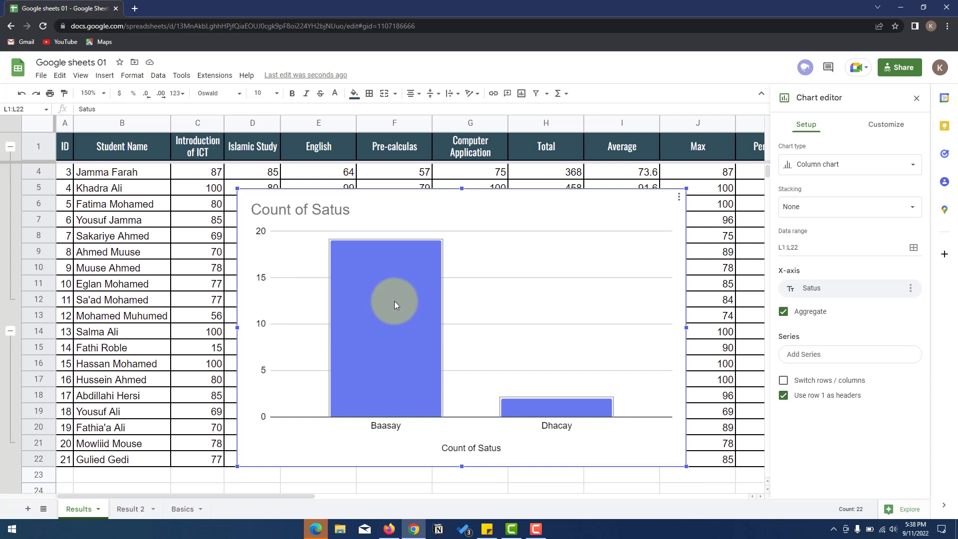
- Try the chart as a pie, then as a line chart
{"action": "left_click", "coordinate": [894, 131]}
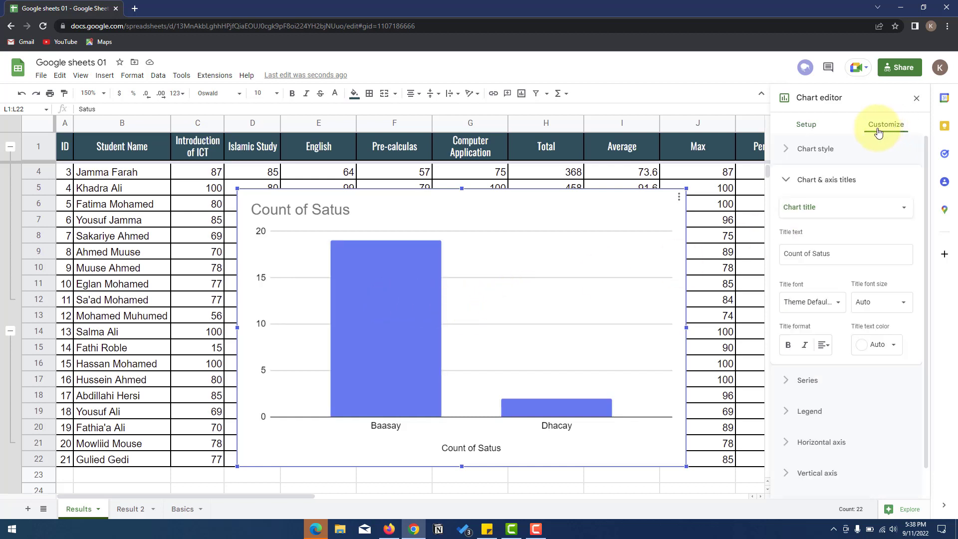
{"action": "left_click", "coordinate": [804, 132]}
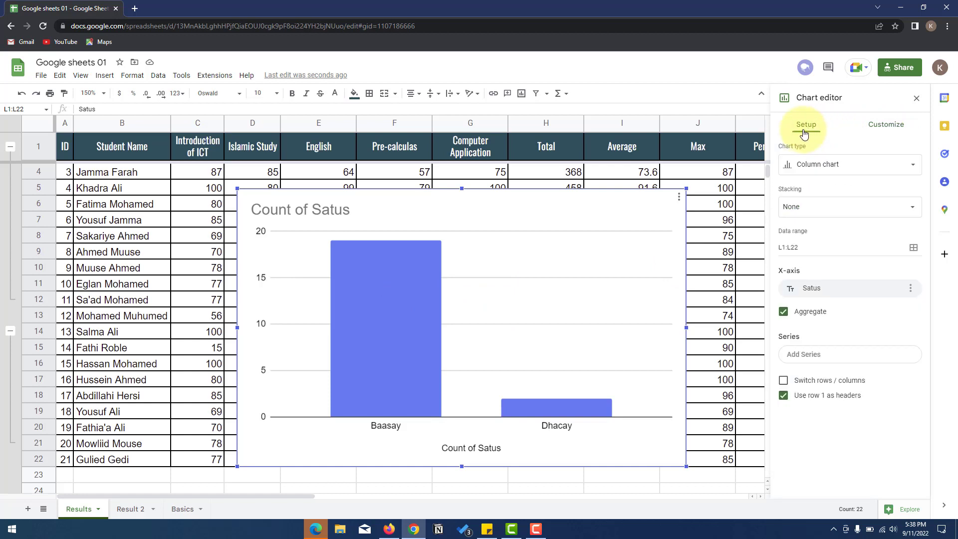
{"action": "left_click", "coordinate": [843, 168]}
{"action": "left_click", "coordinate": [826, 167]}
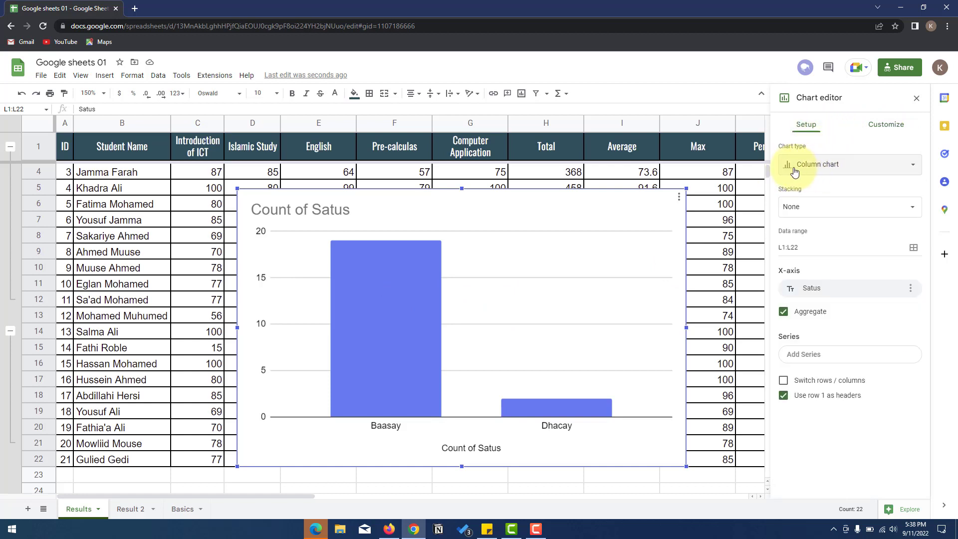
{"action": "left_click", "coordinate": [819, 172]}
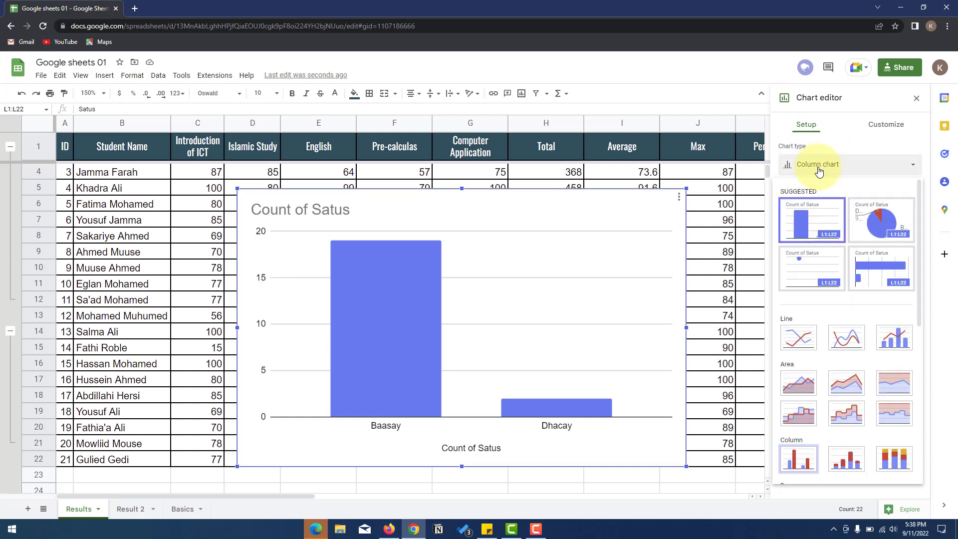
{"action": "left_click", "coordinate": [866, 220]}
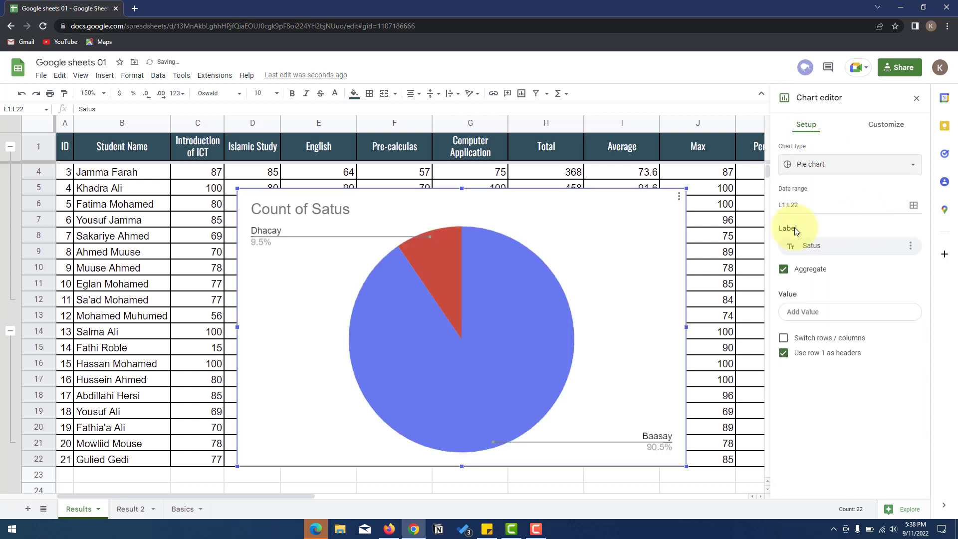
{"action": "left_click", "coordinate": [826, 170]}
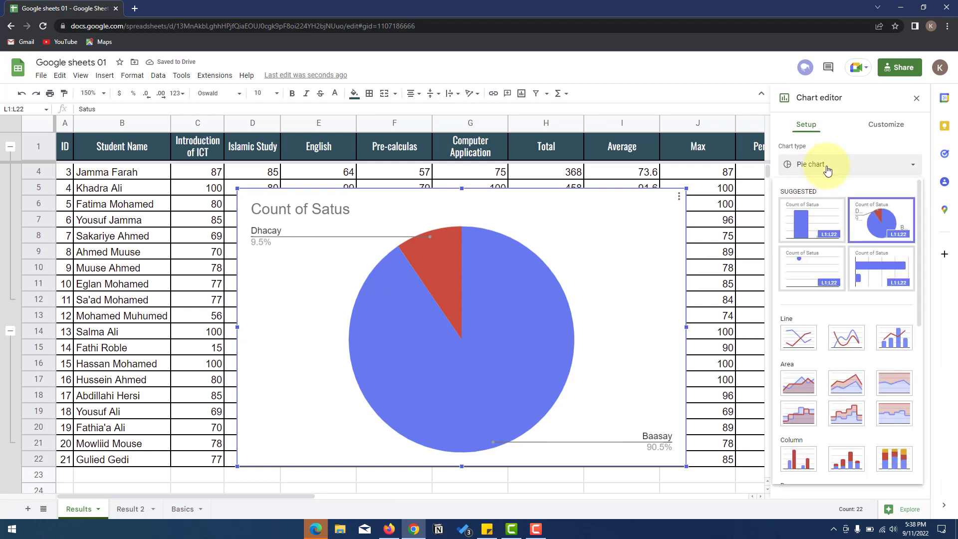
{"action": "left_click", "coordinate": [798, 338]}
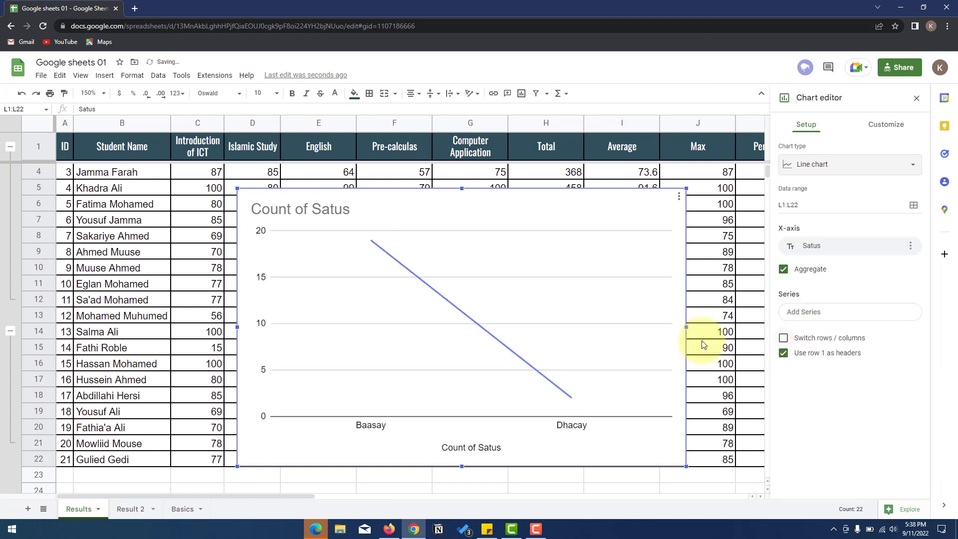
- Try a doughnut chart, make it 3D, then switch to a 3D pie
{"action": "left_click", "coordinate": [819, 166]}
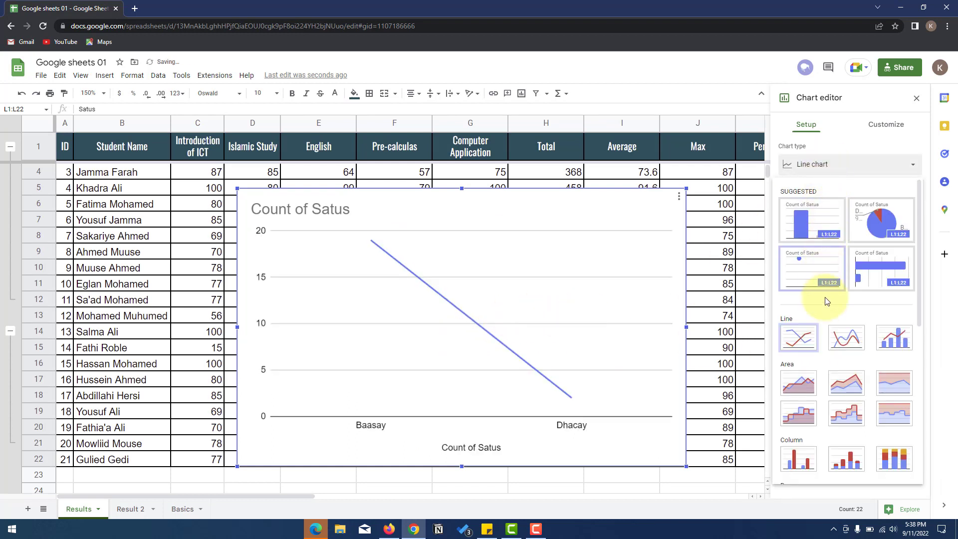
{"action": "scroll", "coordinate": [825, 317], "scroll_direction": "down", "scroll_amount": 4}
{"action": "left_click", "coordinate": [843, 350]}
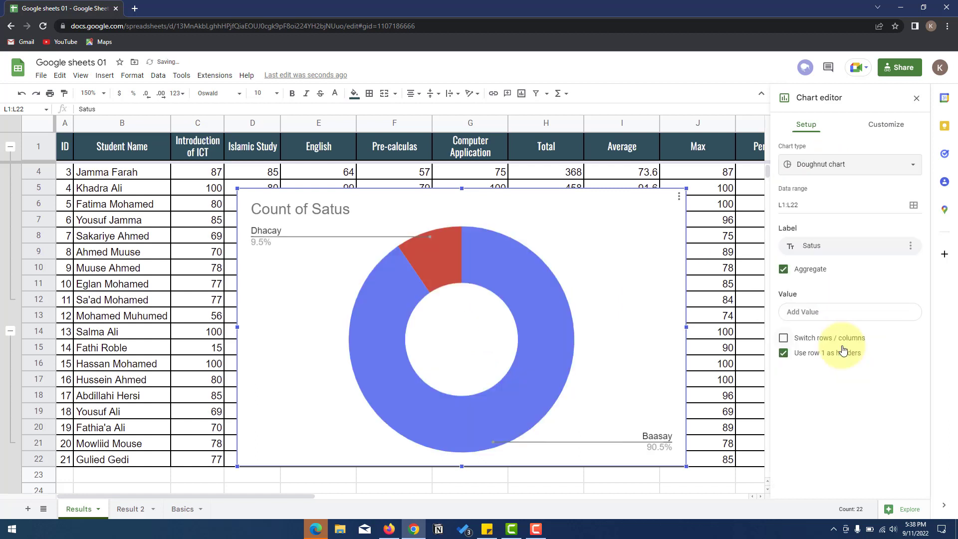
{"action": "left_click", "coordinate": [824, 168]}
{"action": "scroll", "coordinate": [845, 307], "scroll_direction": "down", "scroll_amount": 5}
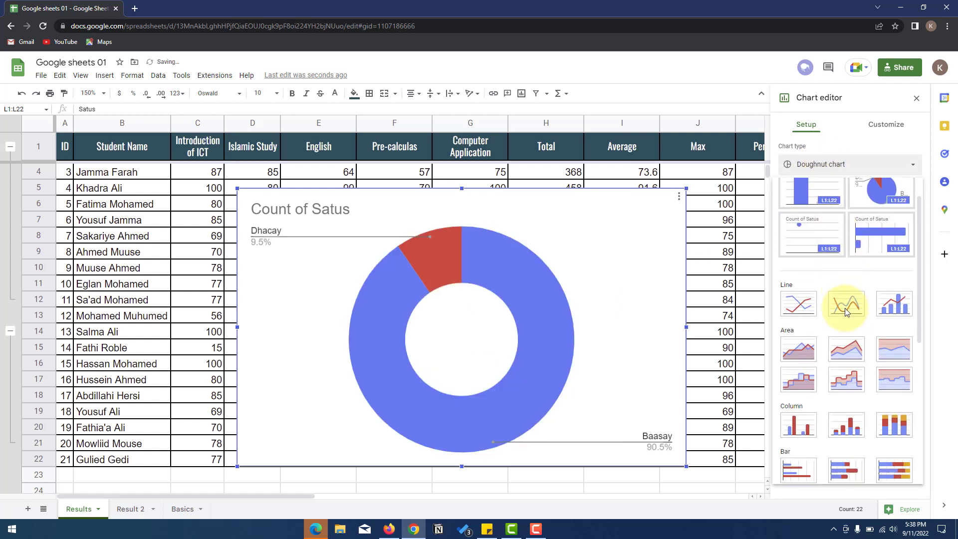
{"action": "left_click", "coordinate": [888, 303]}
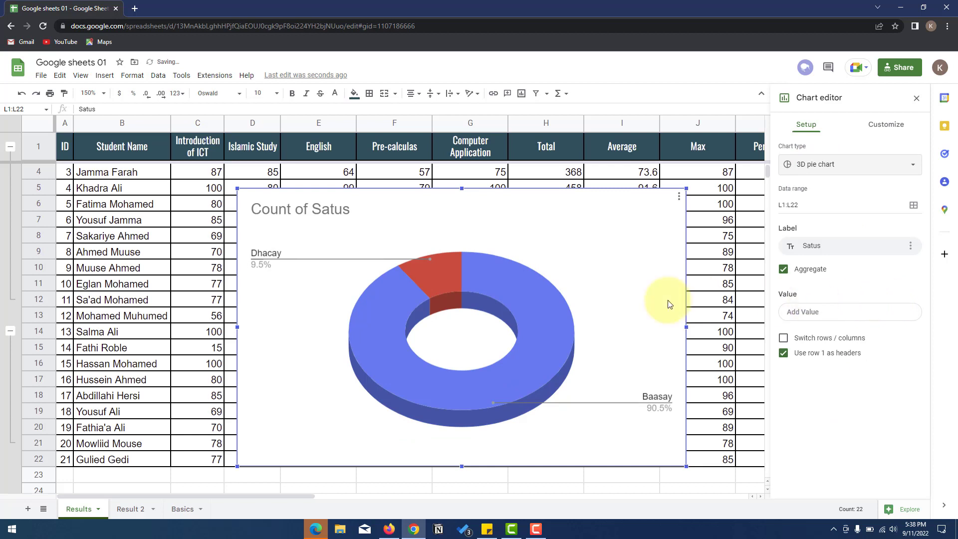
{"action": "left_click", "coordinate": [856, 168]}
{"action": "scroll", "coordinate": [850, 279], "scroll_direction": "down", "scroll_amount": 3}
{"action": "scroll", "coordinate": [855, 283], "scroll_direction": "down", "scroll_amount": 3}
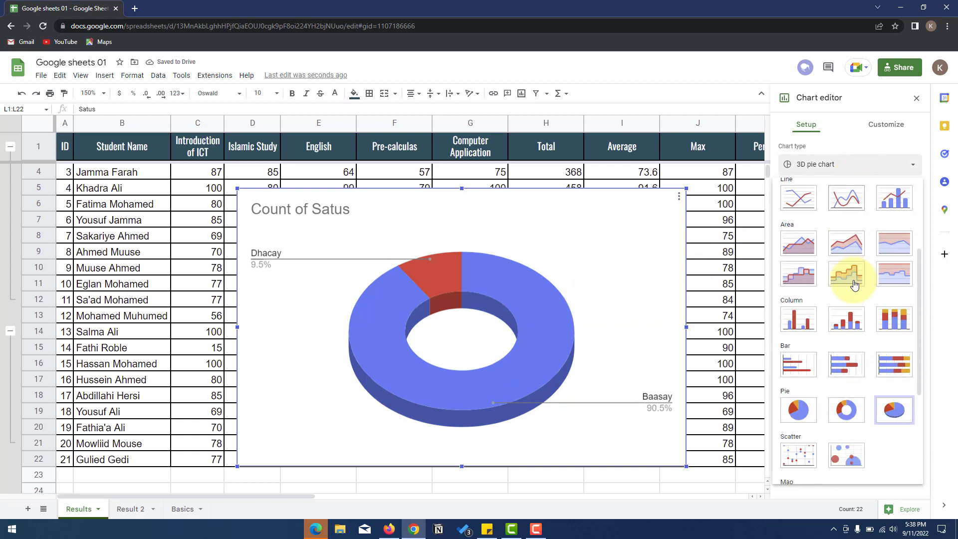
{"action": "left_click", "coordinate": [898, 405]}
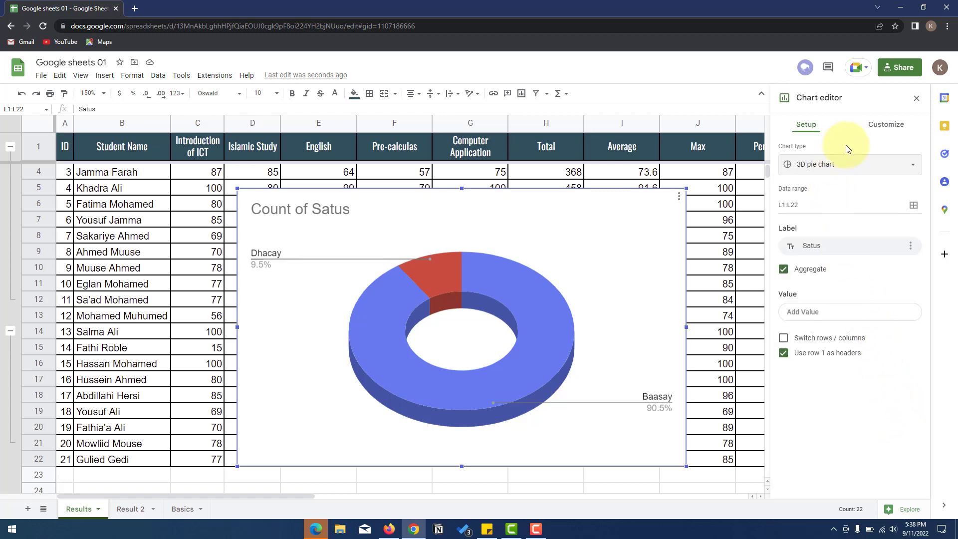
- Try flat pie and stacked bar, then settle on the 3D pie chart
{"action": "left_click", "coordinate": [848, 166]}
{"action": "scroll", "coordinate": [870, 368], "scroll_direction": "down", "scroll_amount": 5}
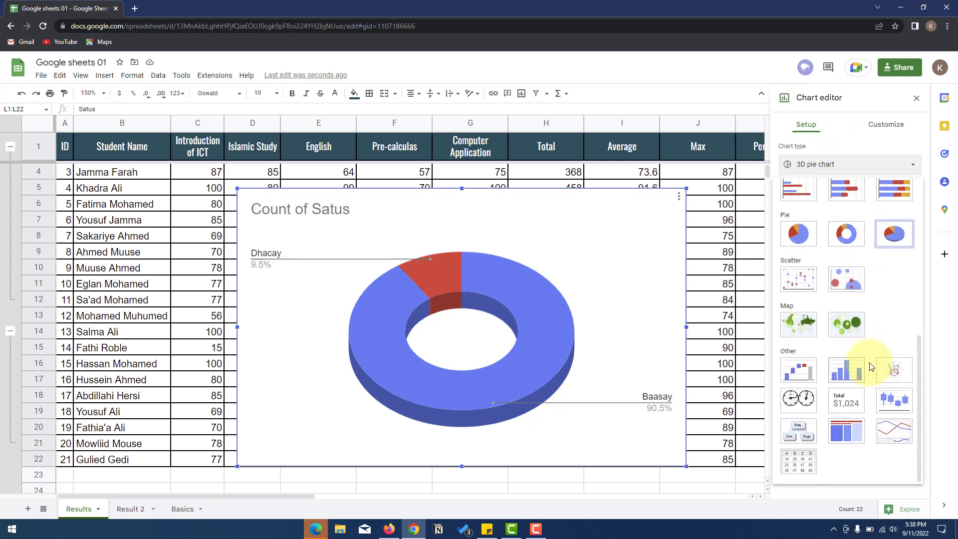
{"action": "scroll", "coordinate": [870, 367], "scroll_direction": "up", "scroll_amount": 2}
{"action": "left_click", "coordinate": [797, 328]}
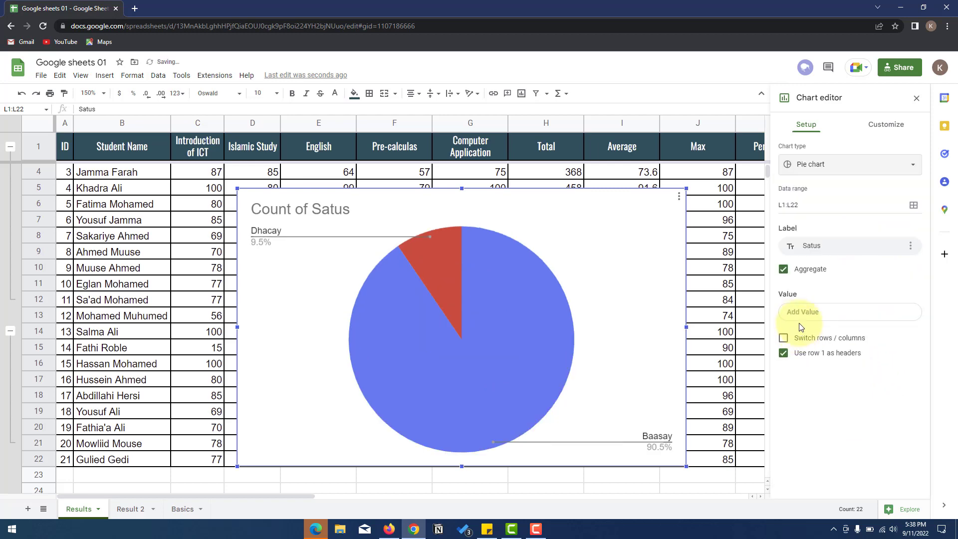
{"action": "left_click", "coordinate": [850, 166]}
{"action": "scroll", "coordinate": [866, 312], "scroll_direction": "down", "scroll_amount": 5}
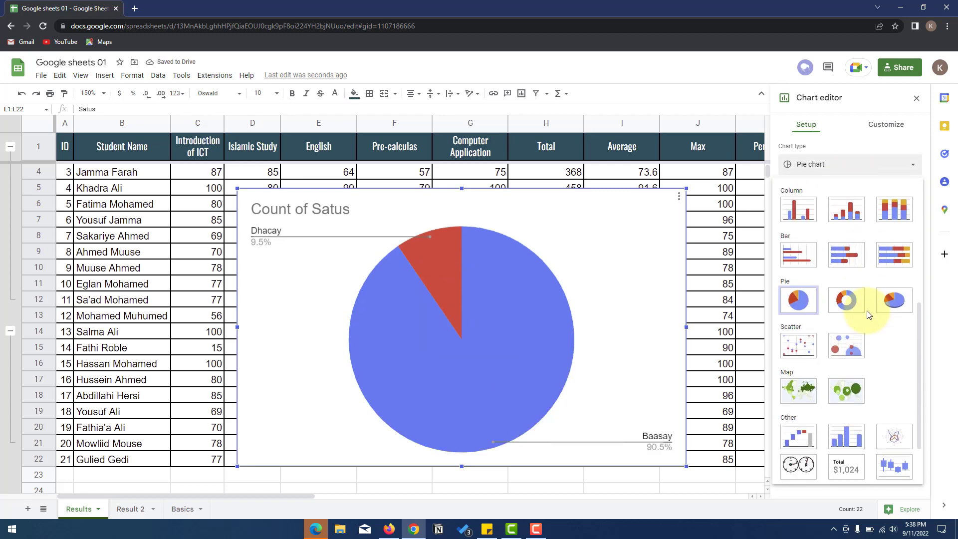
{"action": "scroll", "coordinate": [869, 315], "scroll_direction": "down", "scroll_amount": 2}
{"action": "scroll", "coordinate": [869, 315], "scroll_direction": "up", "scroll_amount": 2}
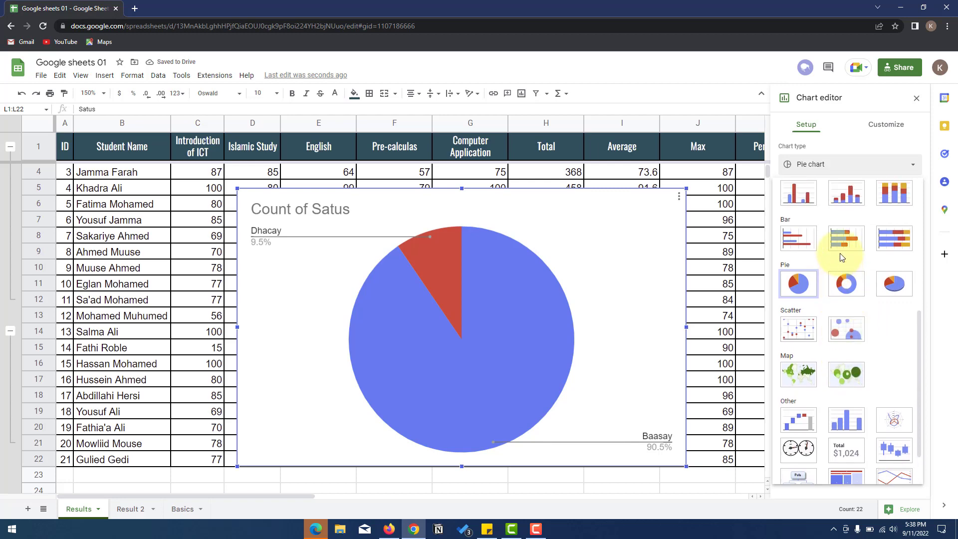
{"action": "left_click", "coordinate": [841, 252]}
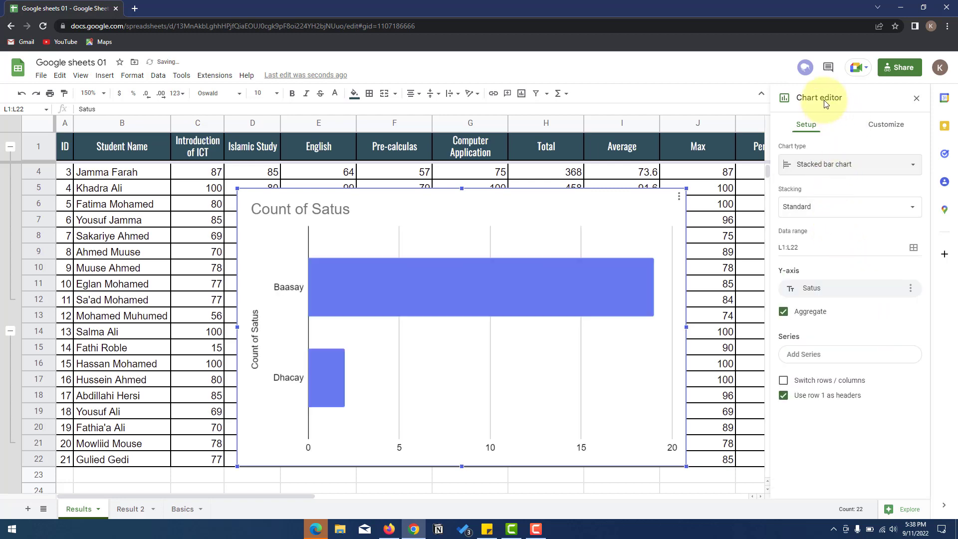
{"action": "left_click", "coordinate": [830, 166]}
{"action": "scroll", "coordinate": [851, 309], "scroll_direction": "down", "scroll_amount": 5}
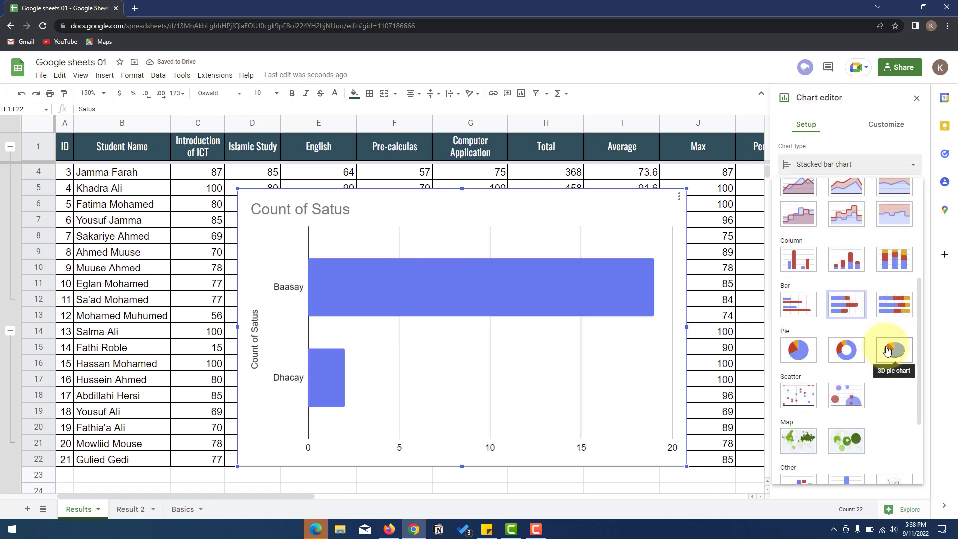
{"action": "left_click", "coordinate": [890, 348]}
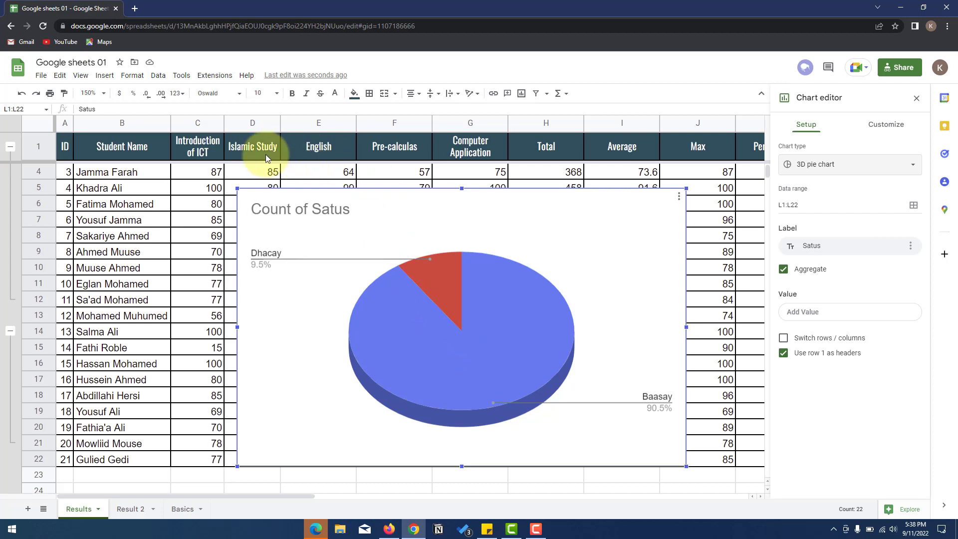
- Expand the Chart style section of the chart's Customize options
{"action": "left_click", "coordinate": [444, 380]}
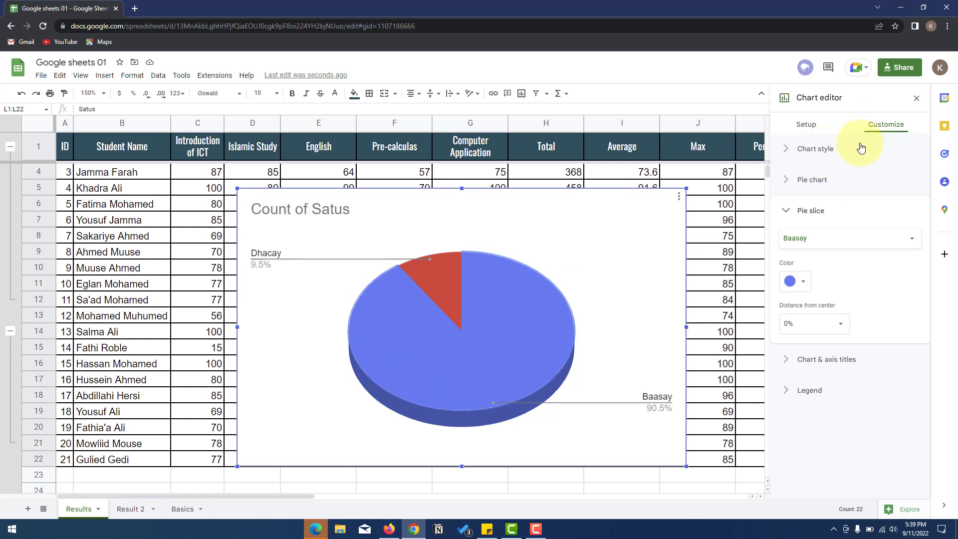
{"action": "left_click", "coordinate": [784, 150]}
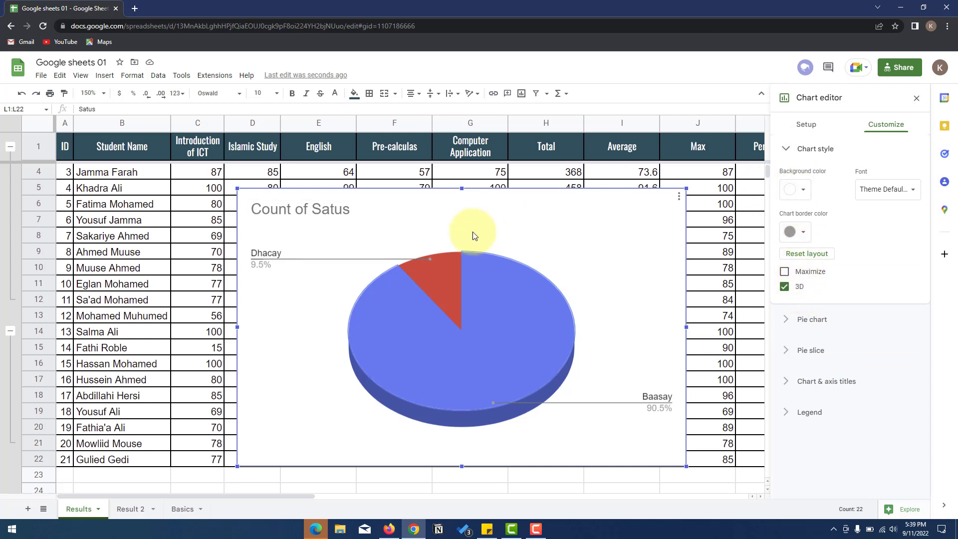
{"action": "left_click", "coordinate": [876, 190]}
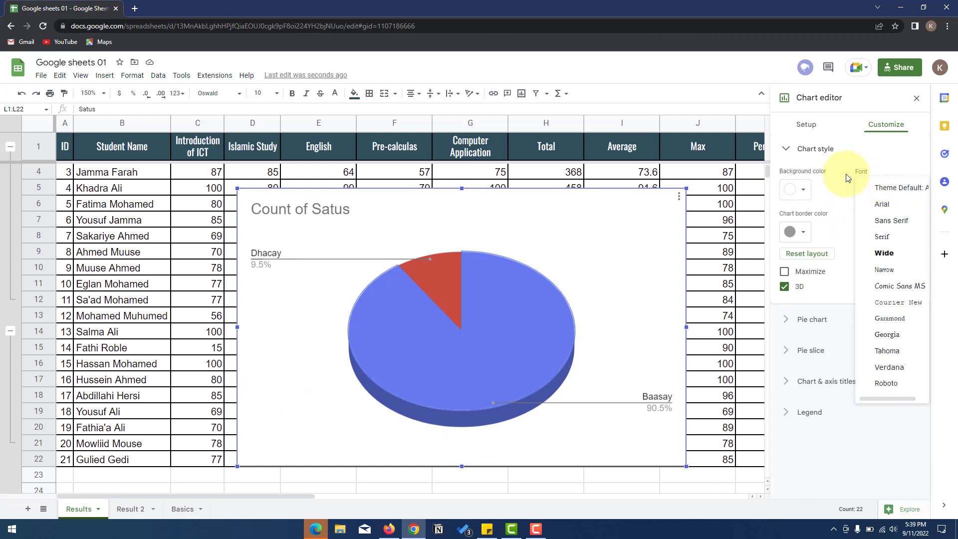
{"action": "left_click", "coordinate": [876, 189]}
- Try Comic Sans MS and Georgia, then set the chart font to Roboto
{"action": "left_click", "coordinate": [878, 189]}
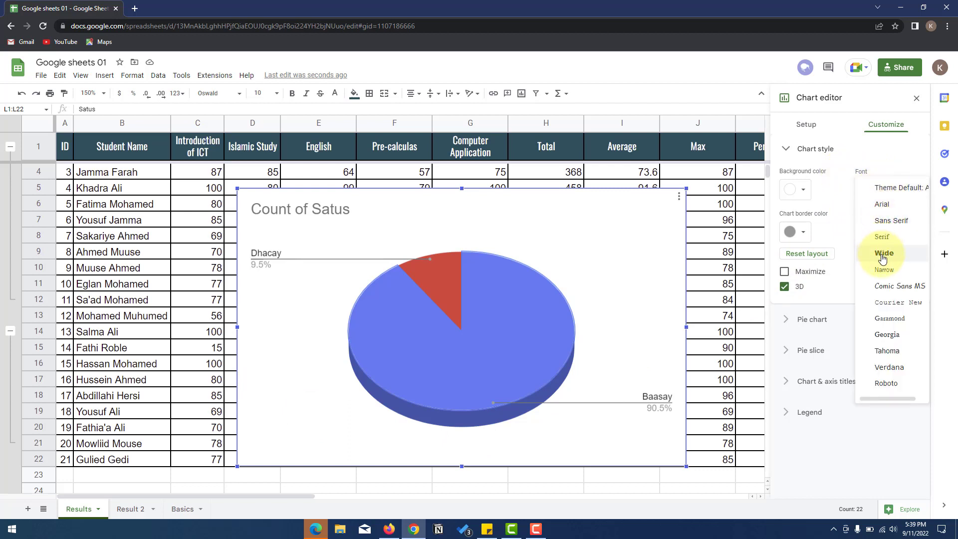
{"action": "left_click", "coordinate": [887, 288]}
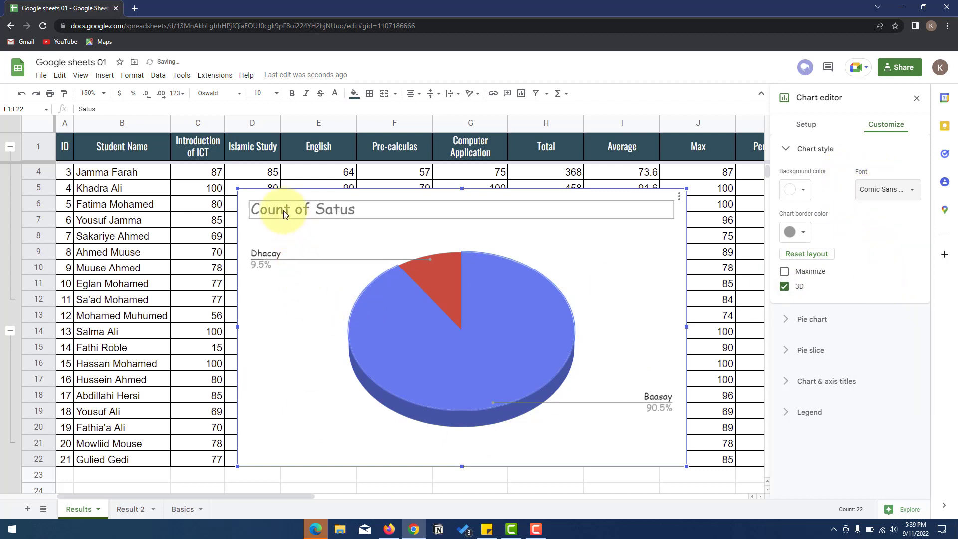
{"action": "left_click", "coordinate": [878, 190]}
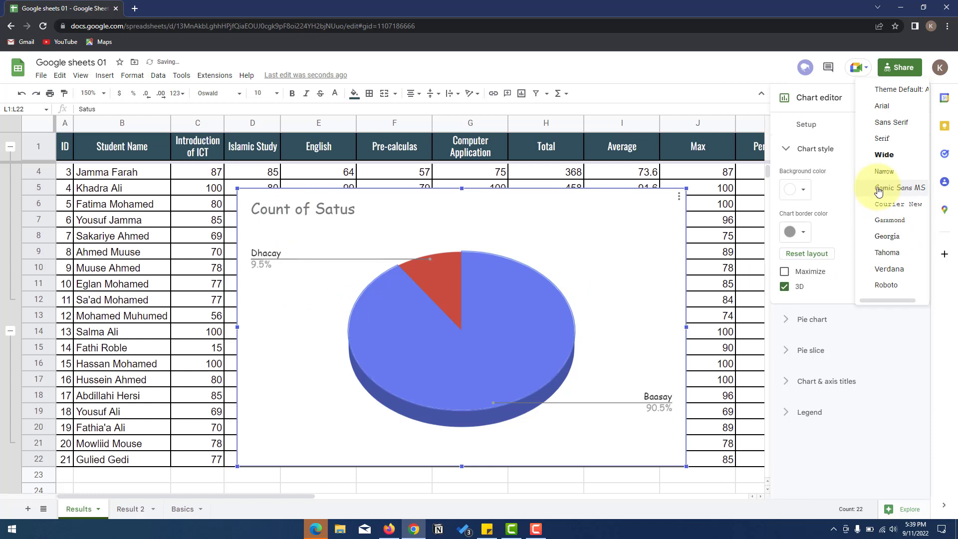
{"action": "left_click", "coordinate": [885, 236]}
{"action": "left_click", "coordinate": [896, 189]}
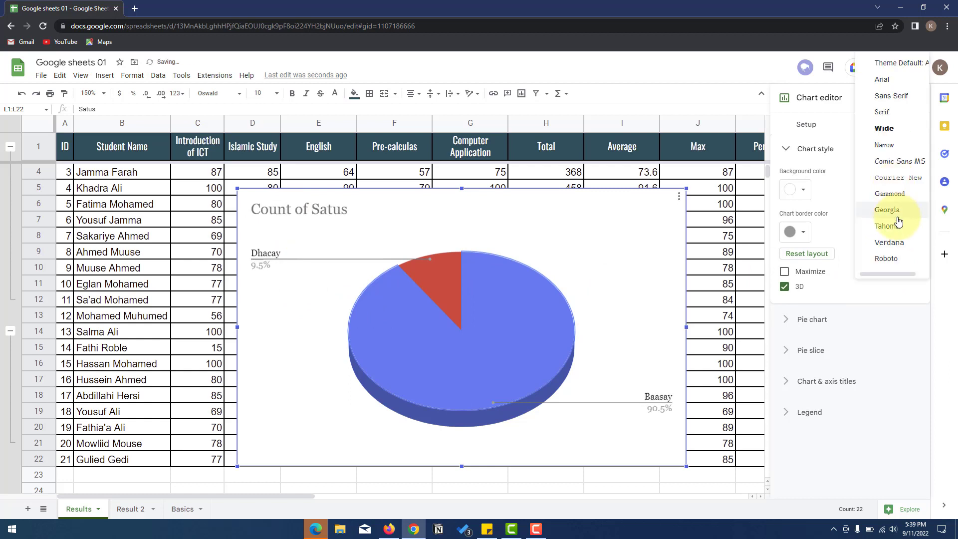
{"action": "left_click", "coordinate": [893, 253]}
- Try a black, then light grey, chart background colour
{"action": "left_click", "coordinate": [800, 190]}
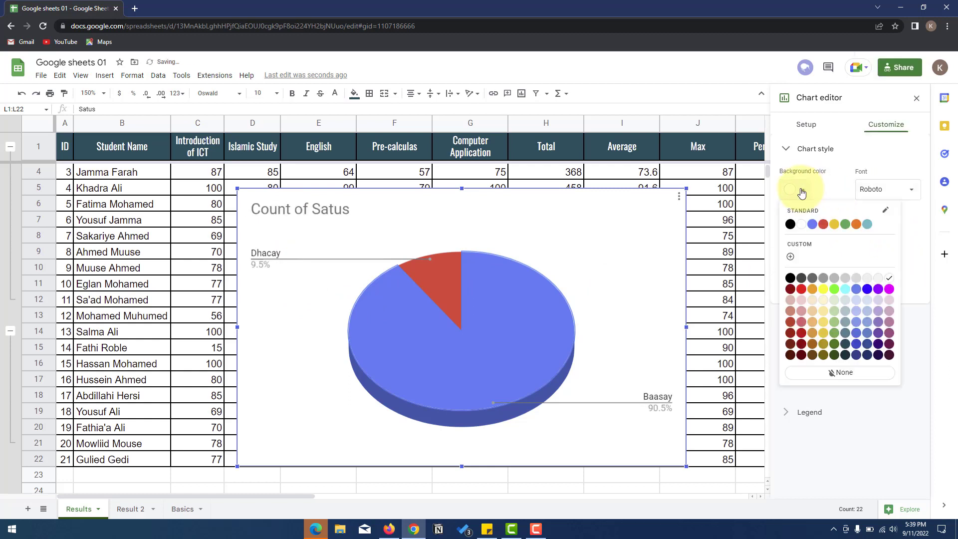
{"action": "left_click", "coordinate": [790, 277]}
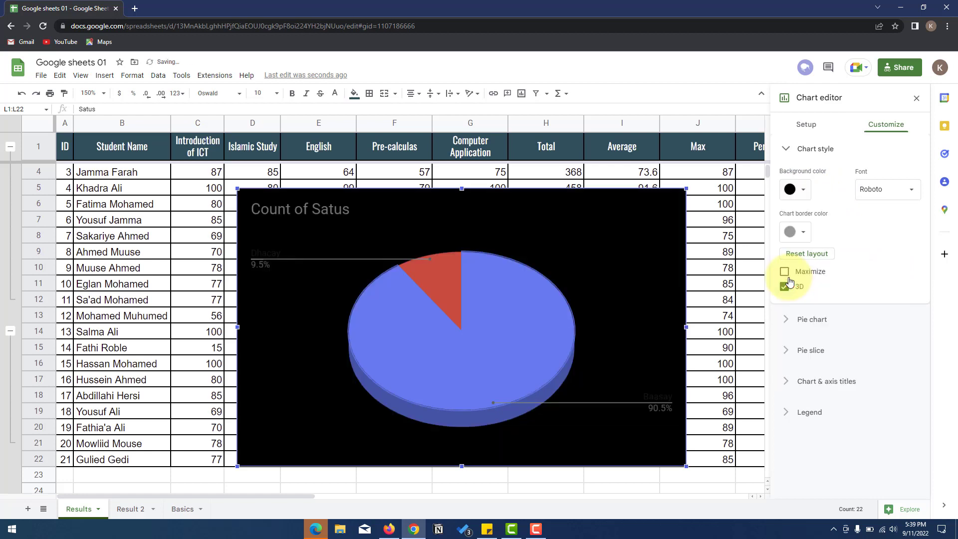
{"action": "left_click", "coordinate": [809, 187]}
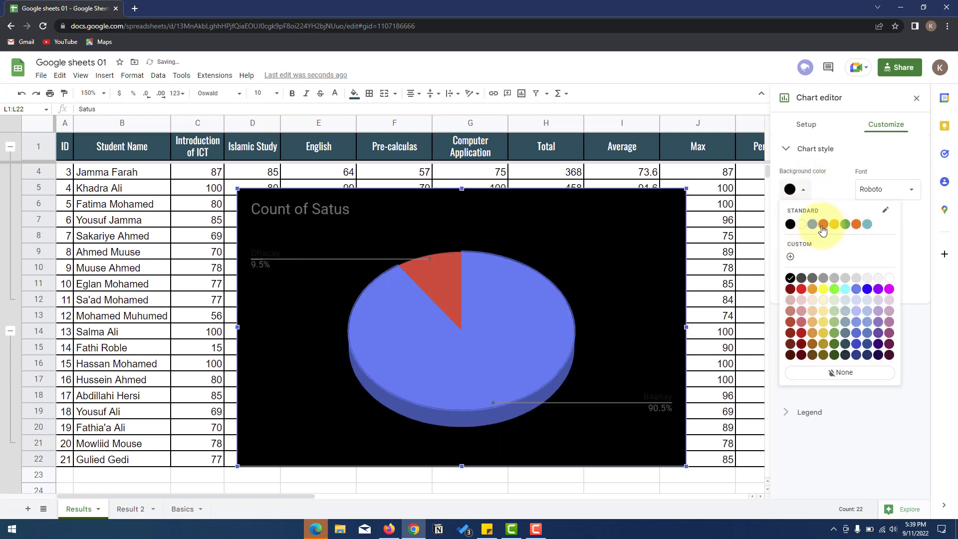
{"action": "left_click", "coordinate": [867, 280]}
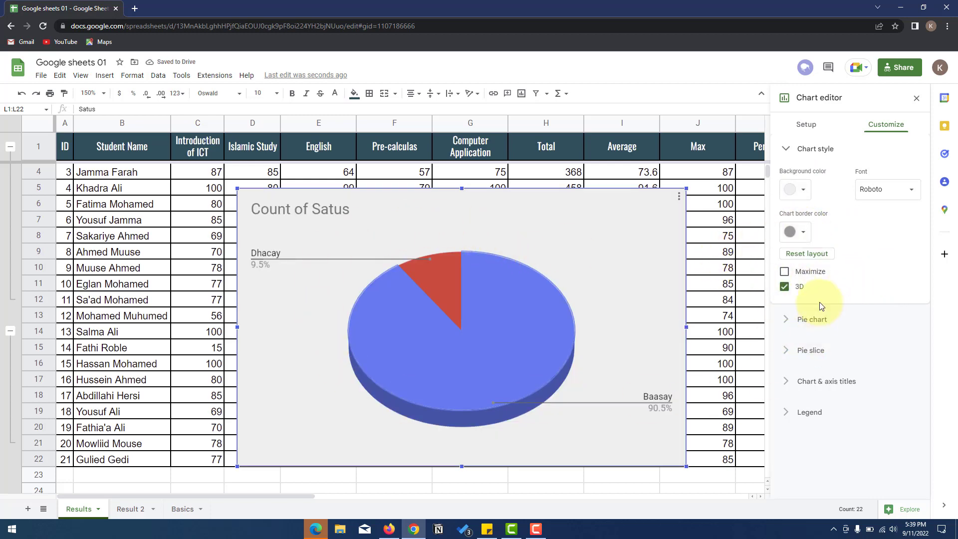
- Try a bright green border, then set border and background colour to None
{"action": "left_click", "coordinate": [794, 232]}
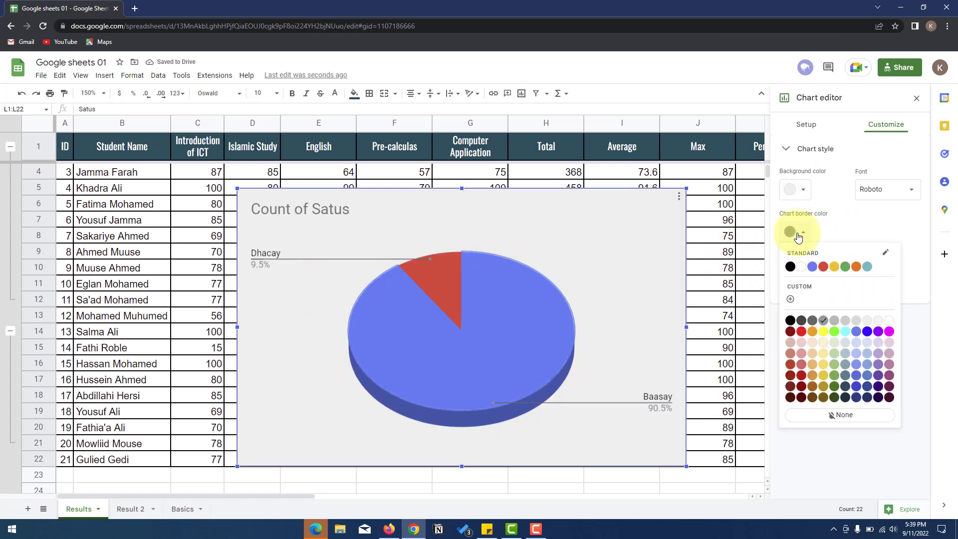
{"action": "left_click", "coordinate": [834, 331]}
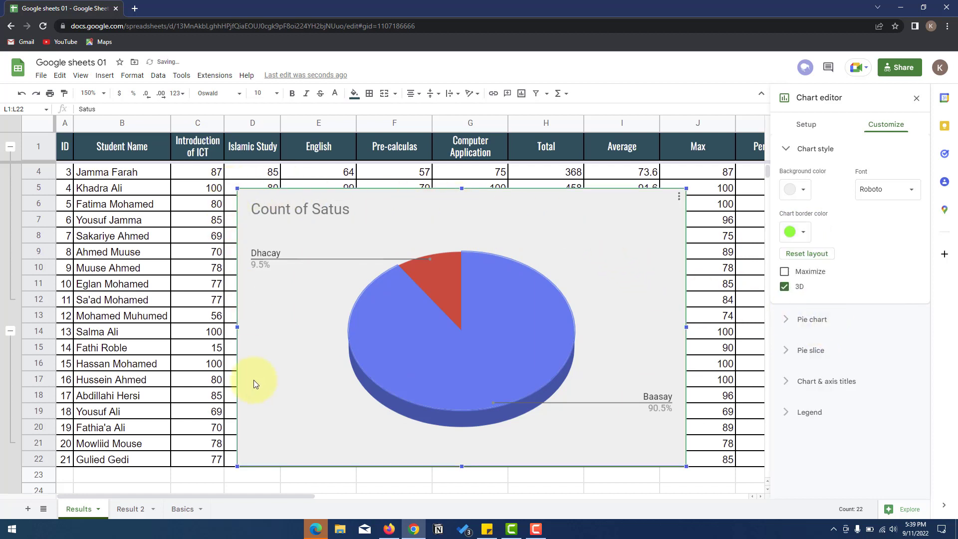
{"action": "left_click", "coordinate": [799, 235]}
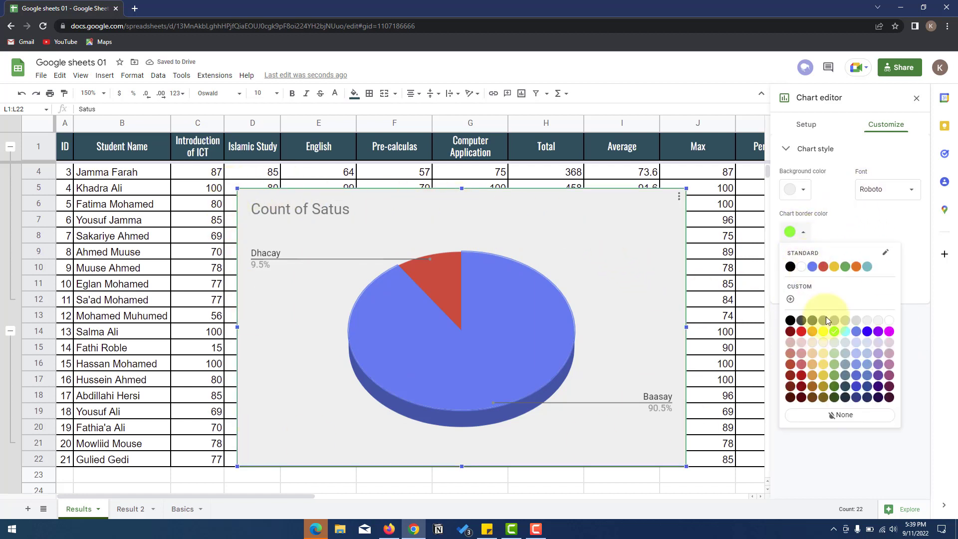
{"action": "left_click", "coordinate": [843, 415]}
{"action": "left_click", "coordinate": [794, 189]}
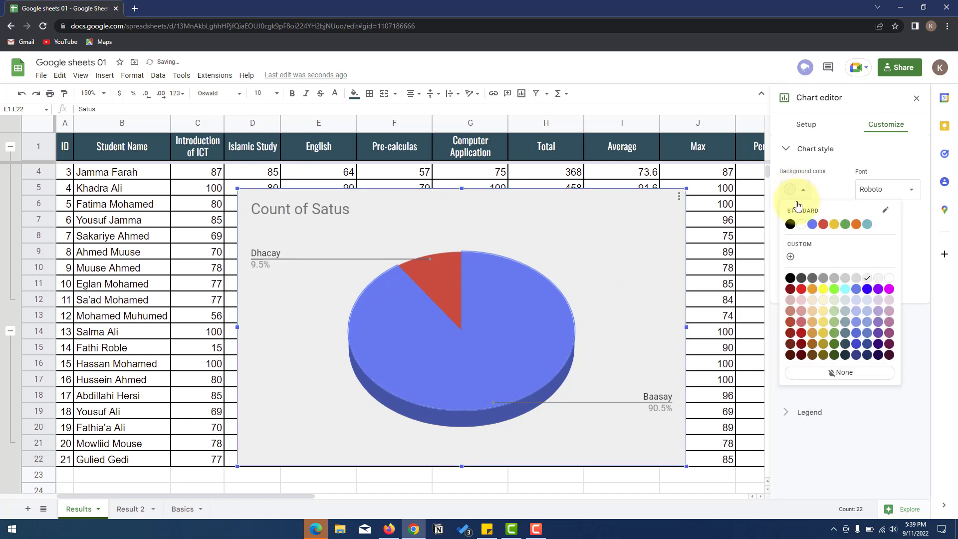
{"action": "left_click", "coordinate": [843, 373]}
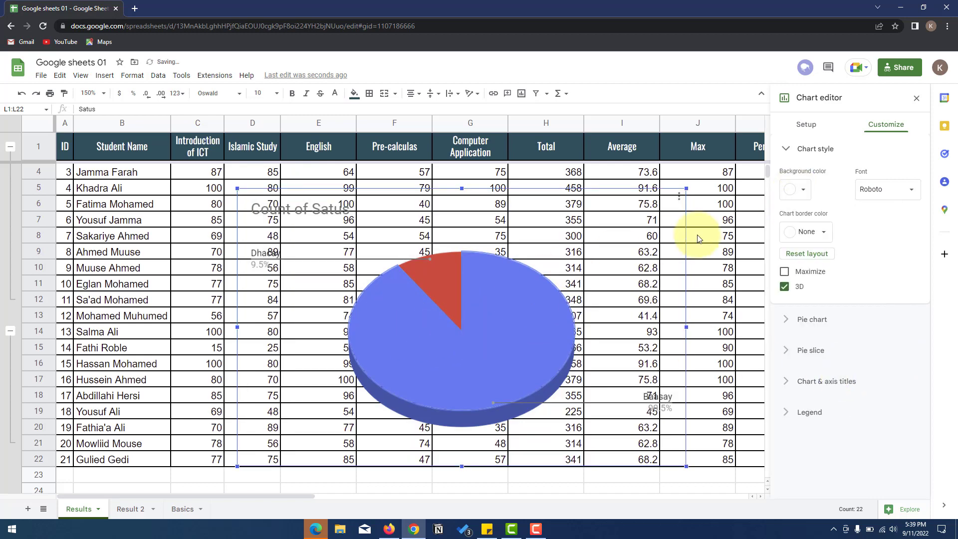
- Move the pie chart below the results table, around rows 29–47
{"action": "scroll", "coordinate": [471, 356], "scroll_direction": "down", "scroll_amount": 3}
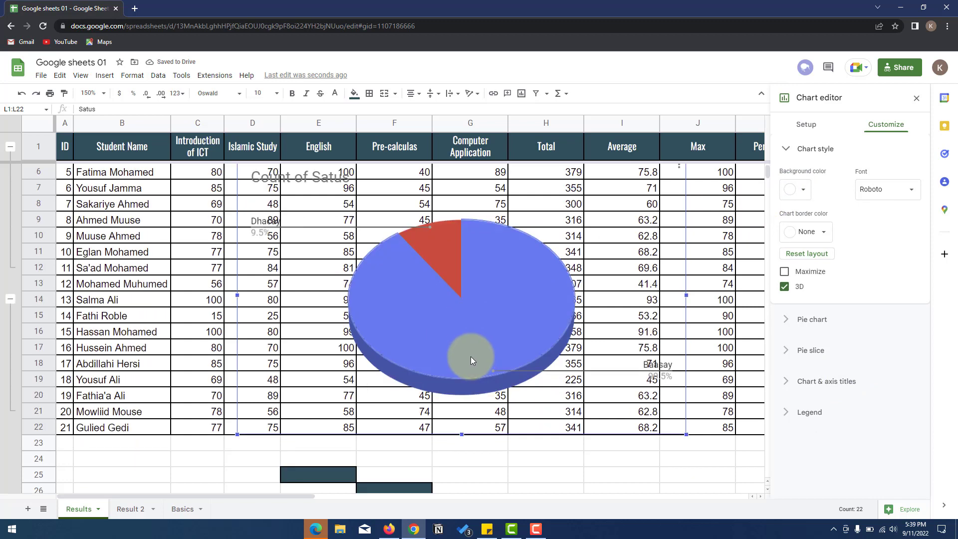
{"action": "left_click_drag", "start_coordinate": [478, 211], "coordinate": [487, 438]}
{"action": "scroll", "coordinate": [488, 438], "scroll_direction": "down", "scroll_amount": 2}
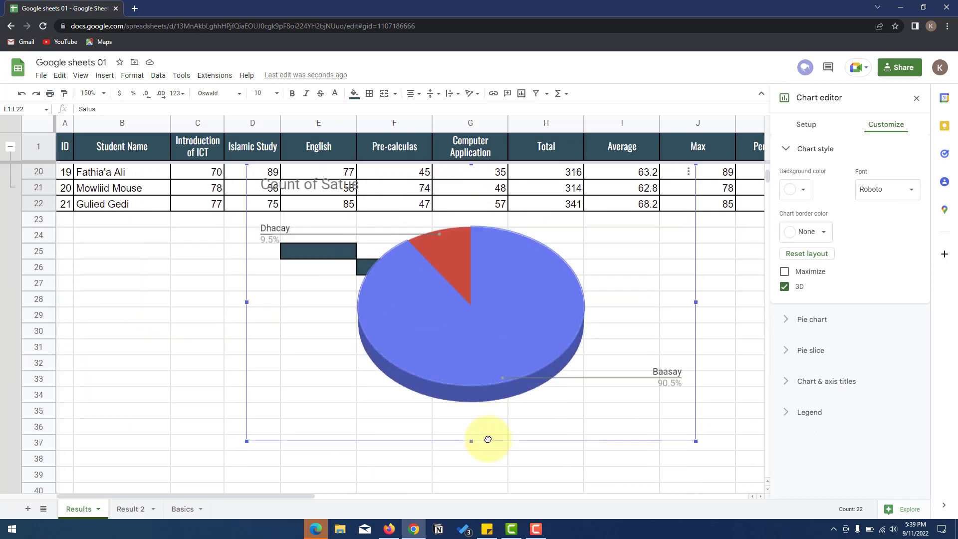
{"action": "left_click_drag", "start_coordinate": [480, 399], "coordinate": [471, 463]}
{"action": "scroll", "coordinate": [471, 463], "scroll_direction": "down", "scroll_amount": 2}
{"action": "scroll", "coordinate": [516, 372], "scroll_direction": "down", "scroll_amount": 1}
{"action": "left_click_drag", "start_coordinate": [474, 351], "coordinate": [468, 415]}
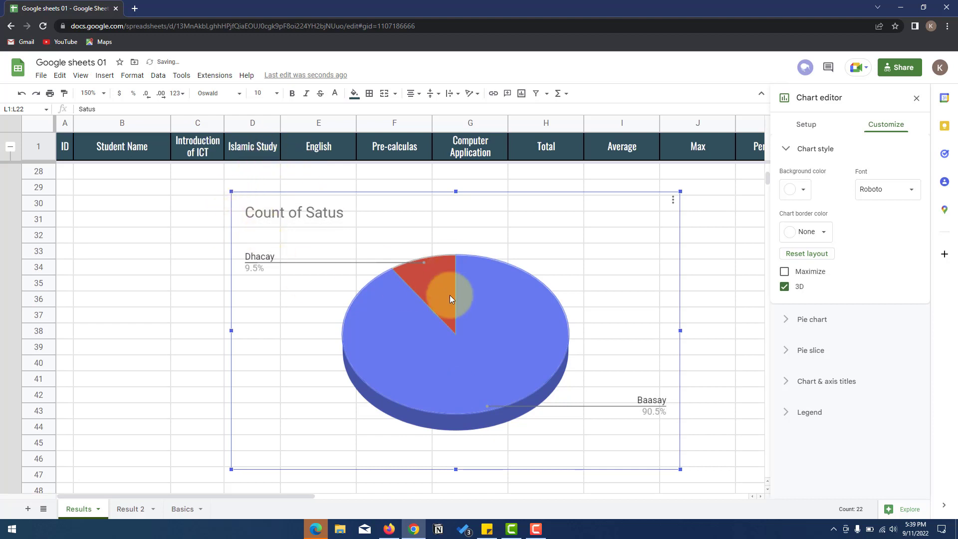
- Hide the sheet's gridlines and shift the pie chart slightly left
{"action": "left_click", "coordinate": [81, 77]}
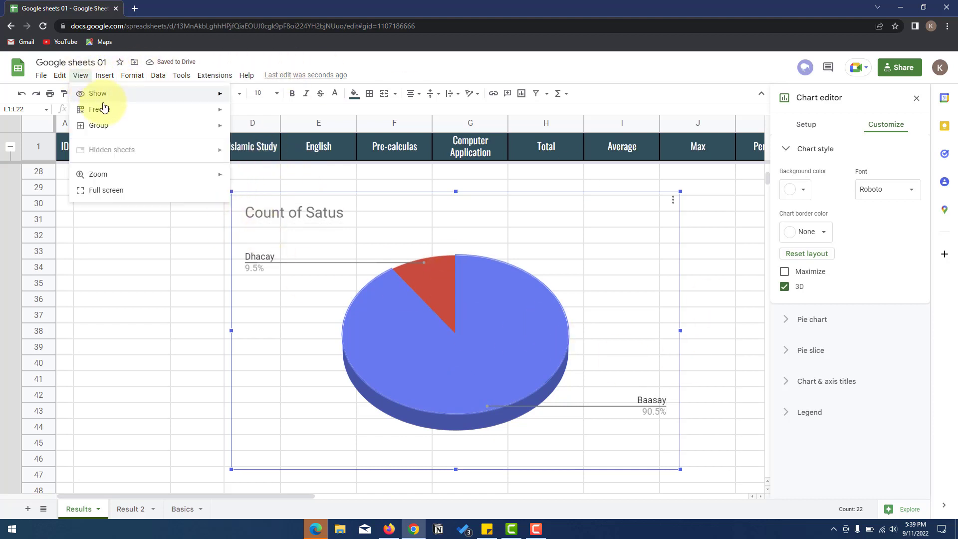
{"action": "mouse_move", "coordinate": [100, 96]}
{"action": "left_click", "coordinate": [251, 114]}
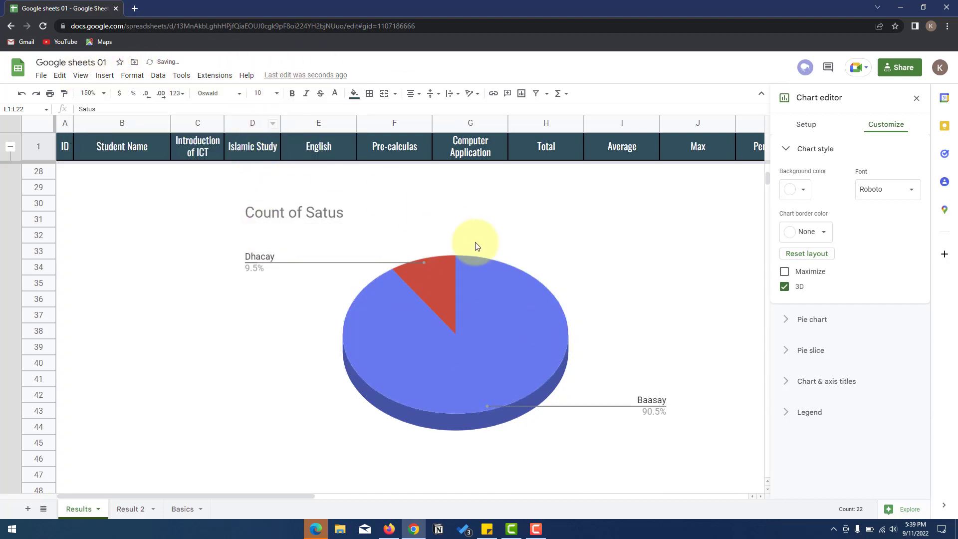
{"action": "left_click_drag", "start_coordinate": [424, 329], "coordinate": [364, 328]}
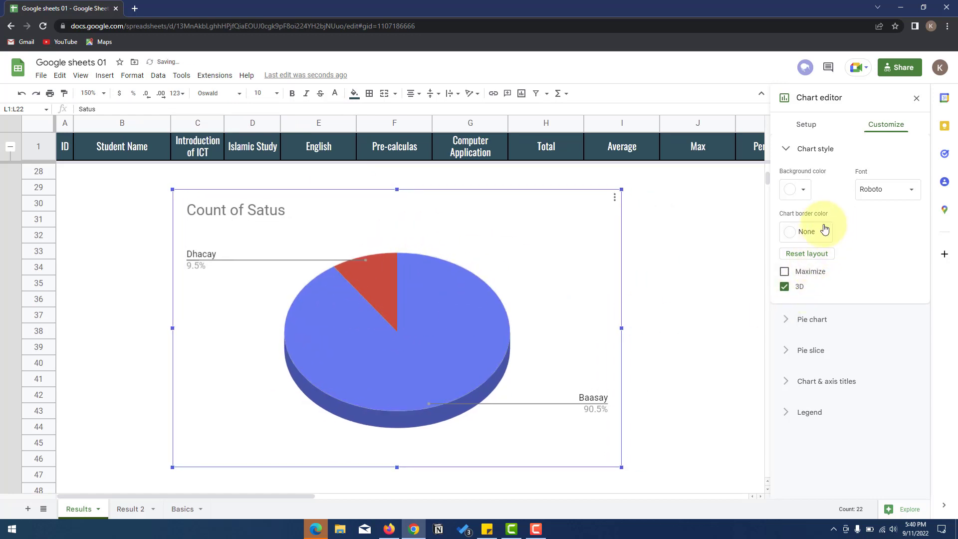
- In the pie slice settings, colour Baasay dark slate and Dhacay light green
{"action": "left_click", "coordinate": [487, 324]}
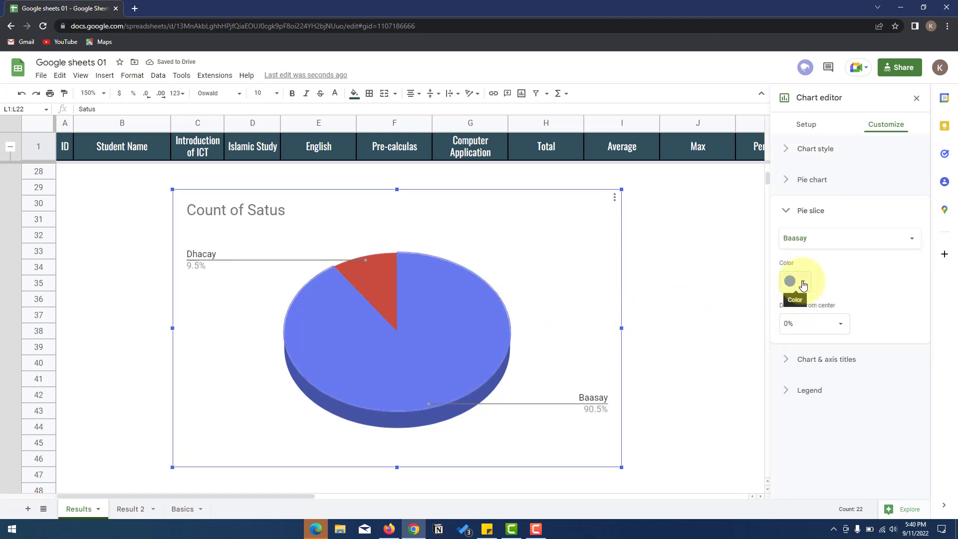
{"action": "left_click", "coordinate": [802, 283]}
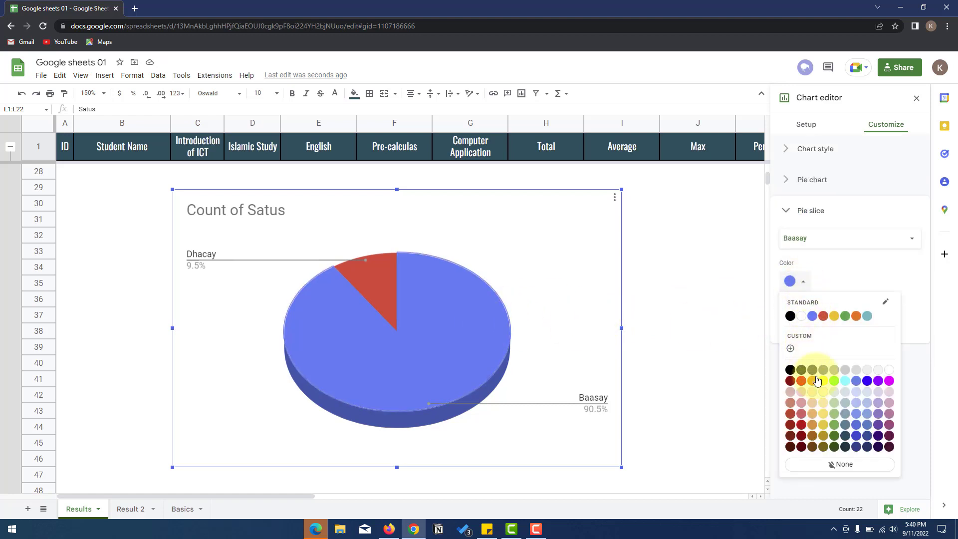
{"action": "left_click", "coordinate": [846, 441]}
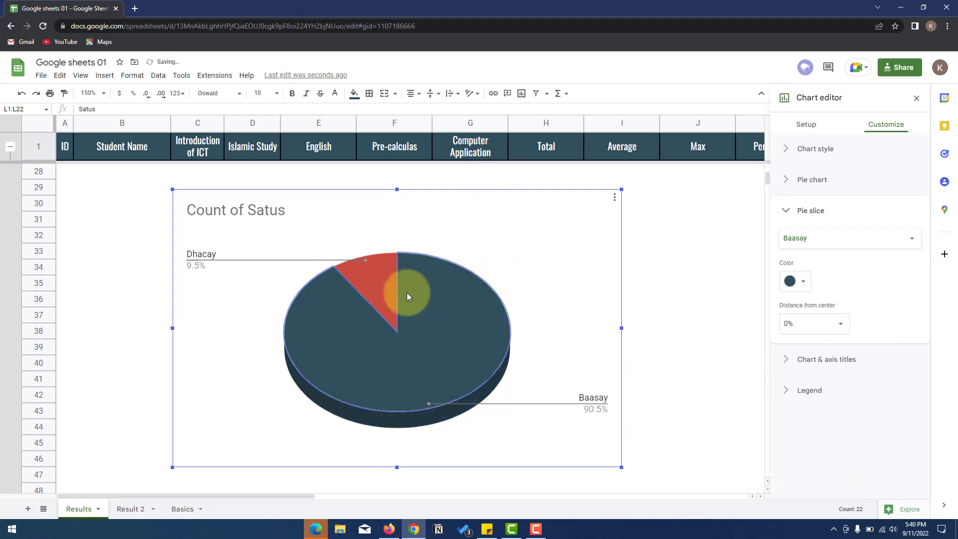
{"action": "left_click", "coordinate": [375, 279]}
{"action": "left_click", "coordinate": [800, 281]}
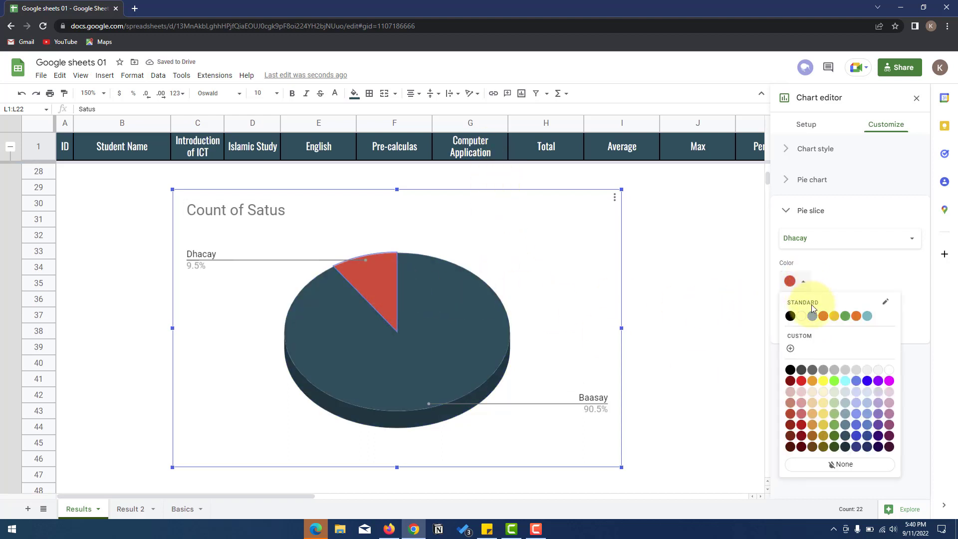
{"action": "left_click", "coordinate": [833, 414]}
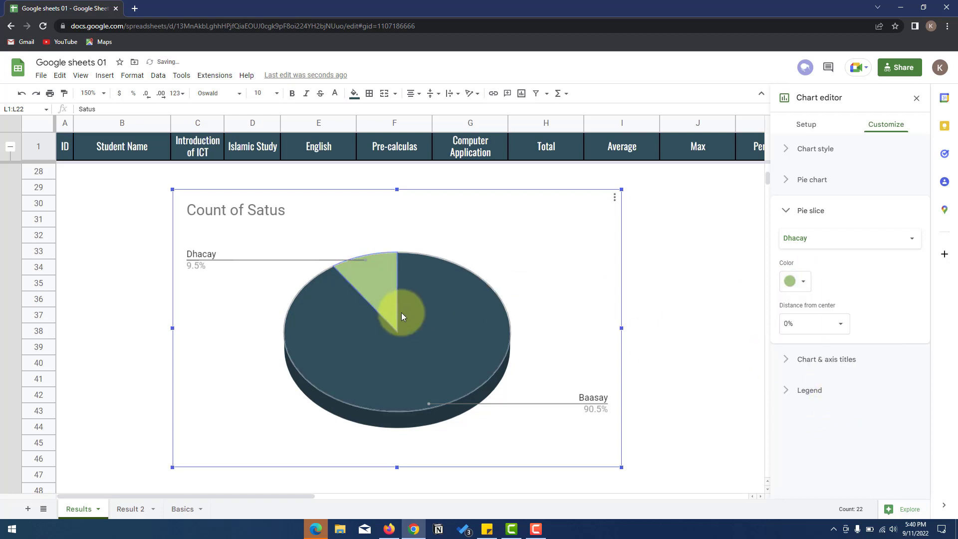
- Select the chart's plot area, slice labels and finally the 'Count of Satus' title
{"action": "left_click", "coordinate": [229, 267]}
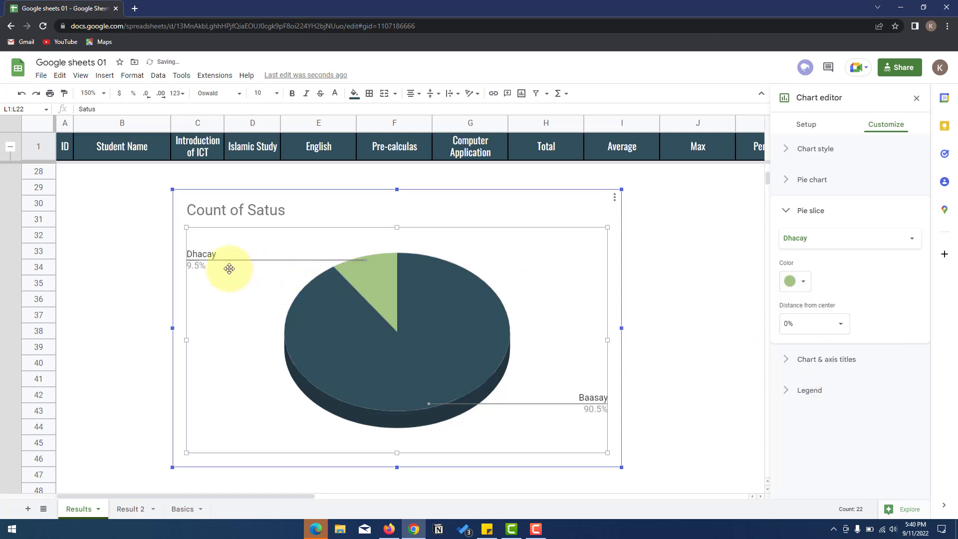
{"action": "left_click", "coordinate": [206, 254]}
{"action": "left_click", "coordinate": [243, 210]}
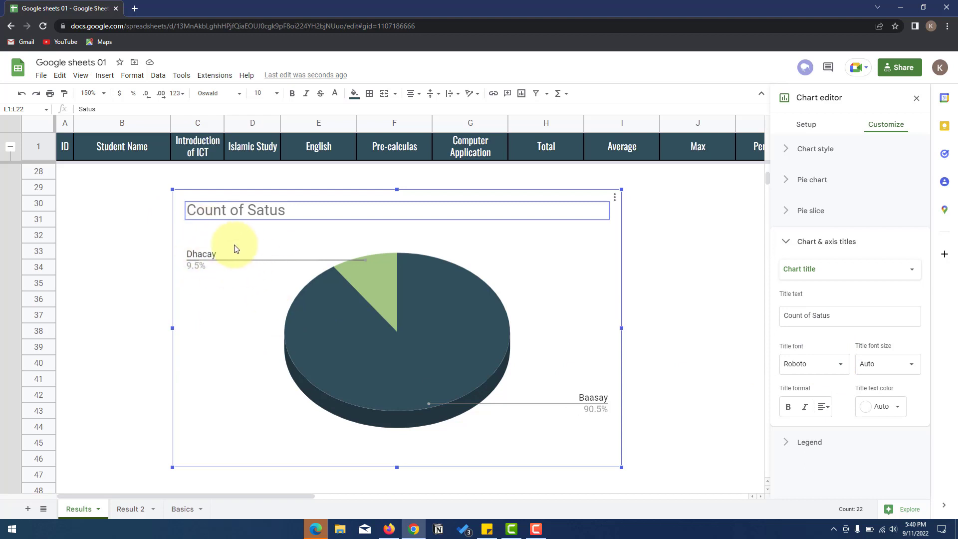
{"action": "scroll", "coordinate": [159, 244], "scroll_direction": "up", "scroll_amount": 3}
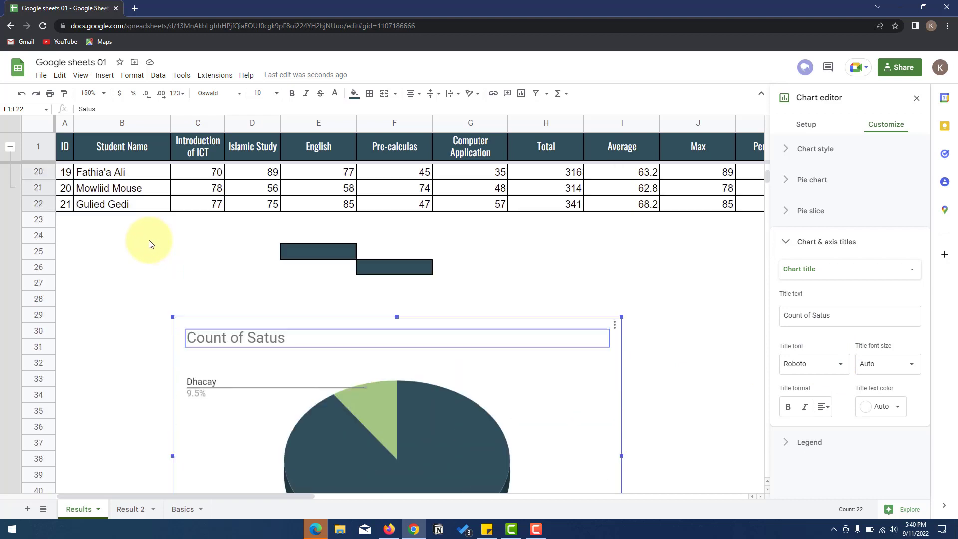
{"action": "scroll", "coordinate": [149, 243], "scroll_direction": "down", "scroll_amount": 3}
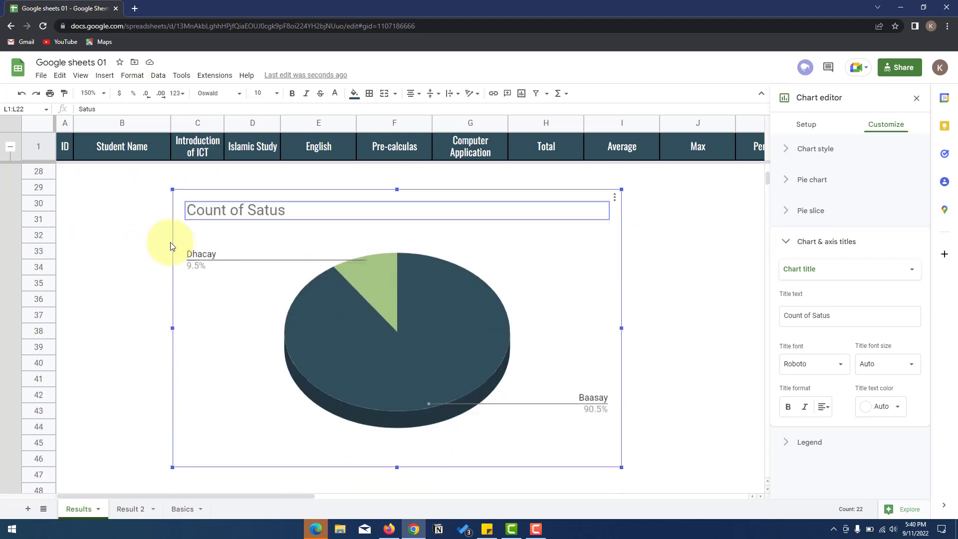
{"action": "scroll", "coordinate": [170, 245], "scroll_direction": "up", "scroll_amount": 3}
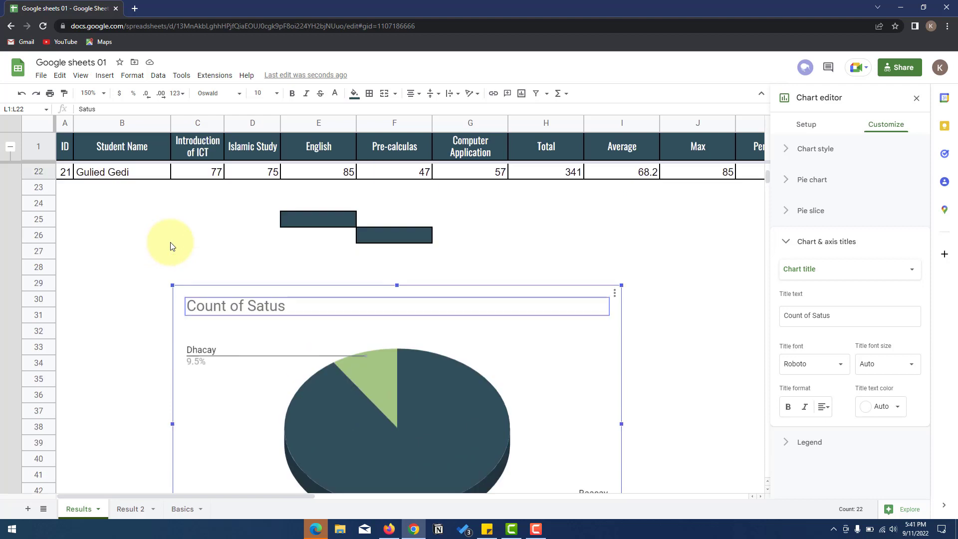
- Insert a new empty row above the Results table's header row
{"action": "left_click", "coordinate": [97, 77]}
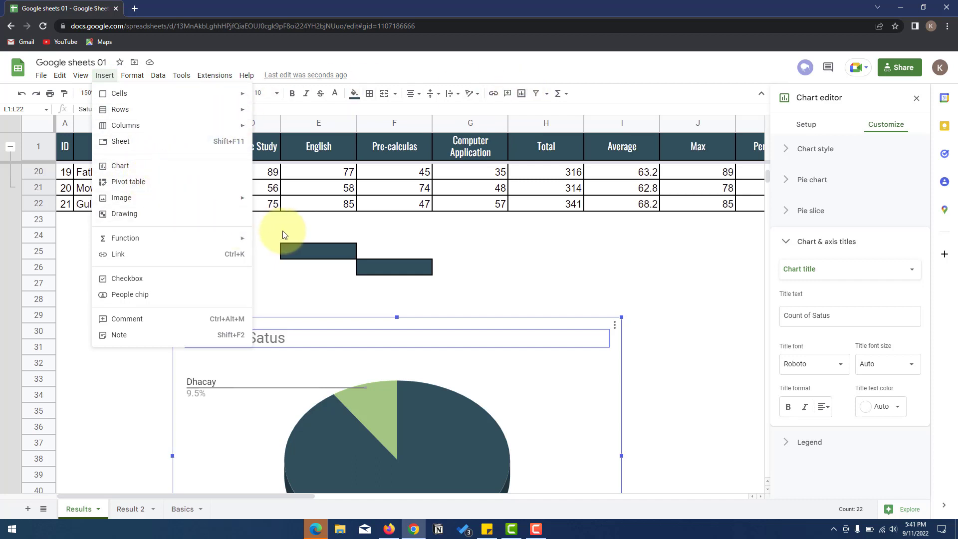
{"action": "scroll", "coordinate": [502, 239], "scroll_direction": "up", "scroll_amount": 6}
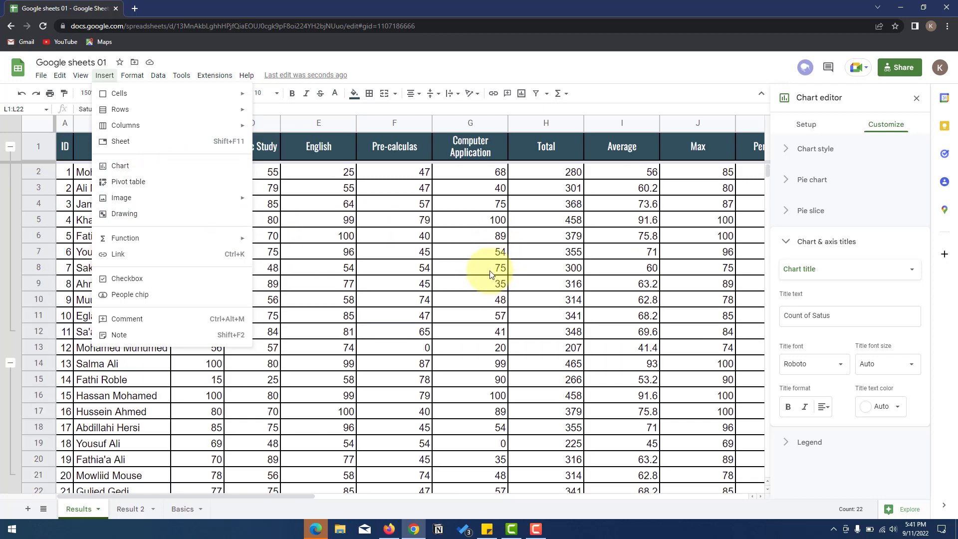
{"action": "left_click", "coordinate": [395, 188]}
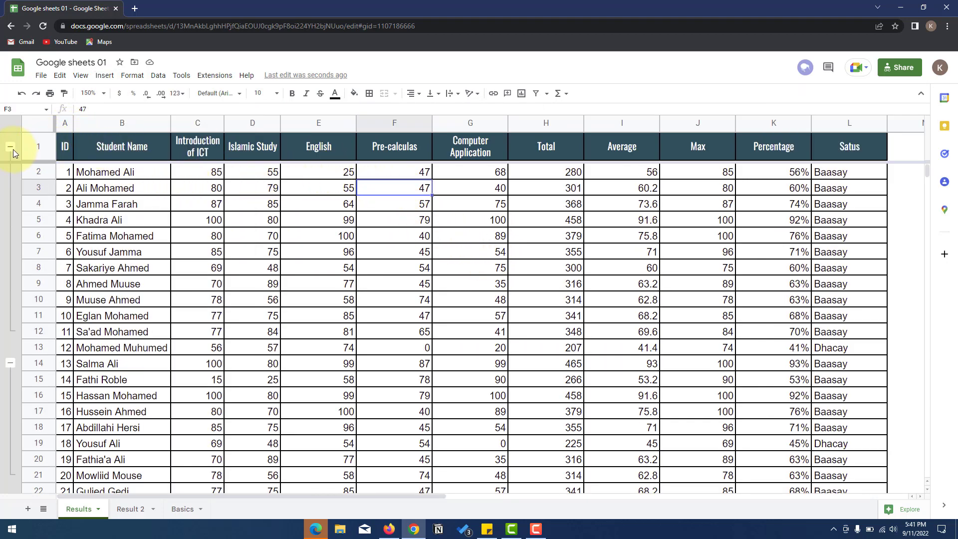
{"action": "right_click", "coordinate": [28, 146]}
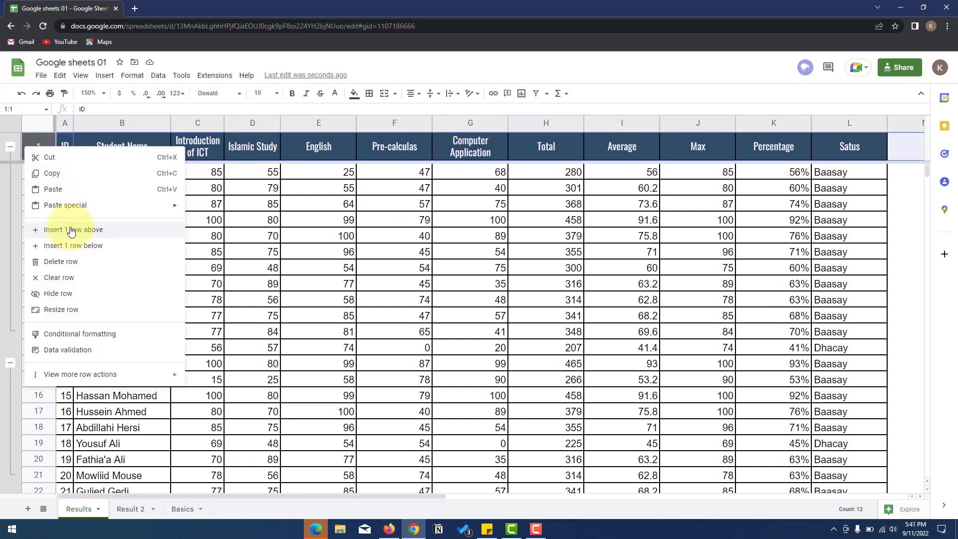
{"action": "left_click", "coordinate": [107, 230]}
- Paint an empty cell's plain formatting across row 1 to clear its dark fill
{"action": "left_click_drag", "start_coordinate": [69, 141], "coordinate": [828, 139]}
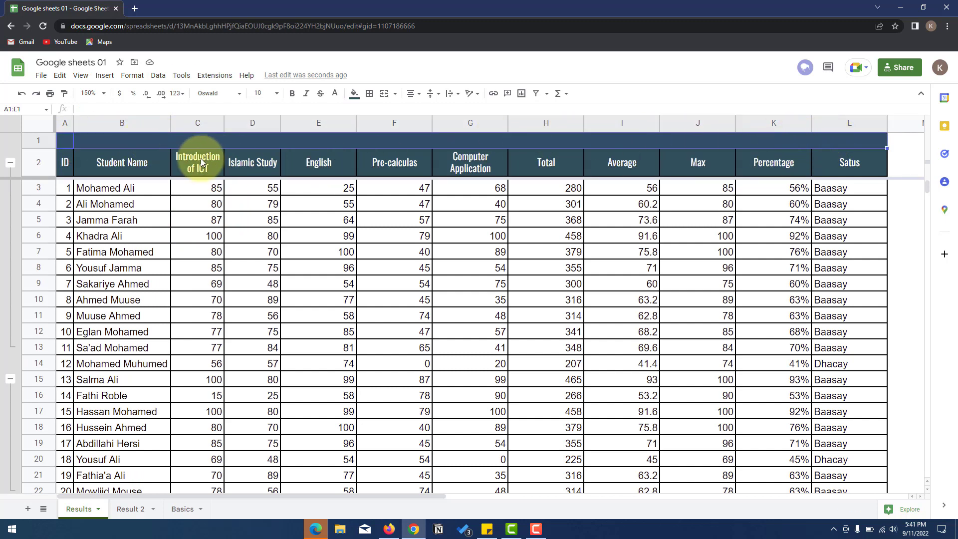
{"action": "left_click", "coordinate": [904, 211]}
{"action": "left_click", "coordinate": [904, 235]}
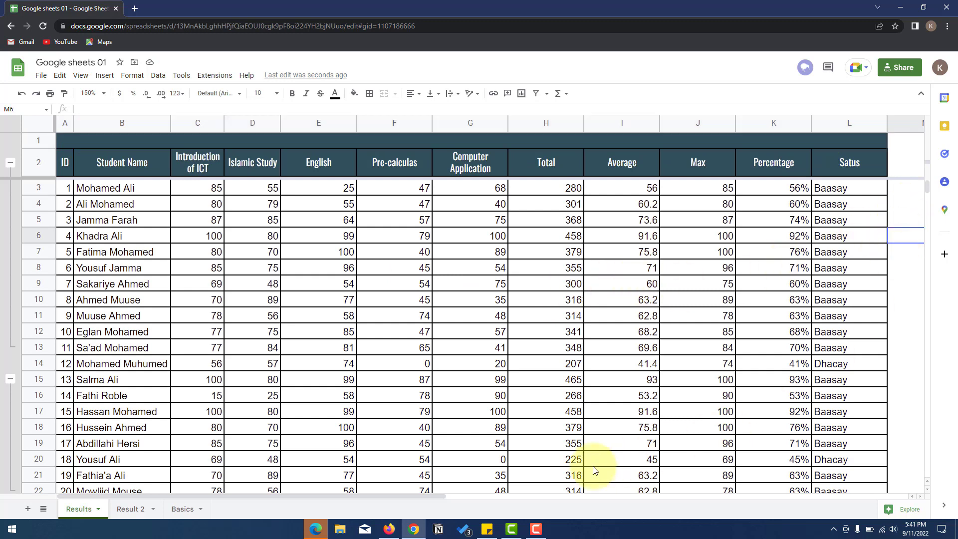
{"action": "left_click_drag", "start_coordinate": [433, 496], "coordinate": [480, 495]}
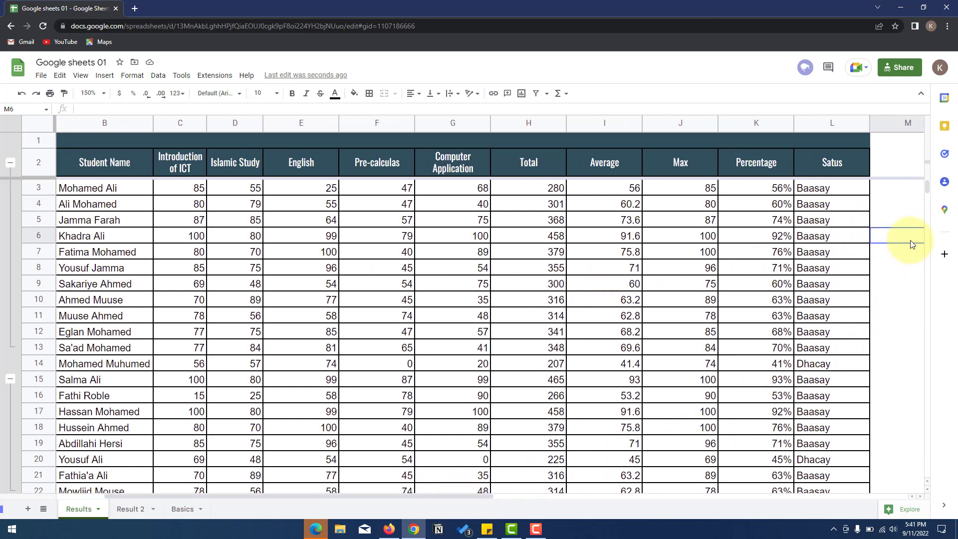
{"action": "left_click", "coordinate": [908, 220]}
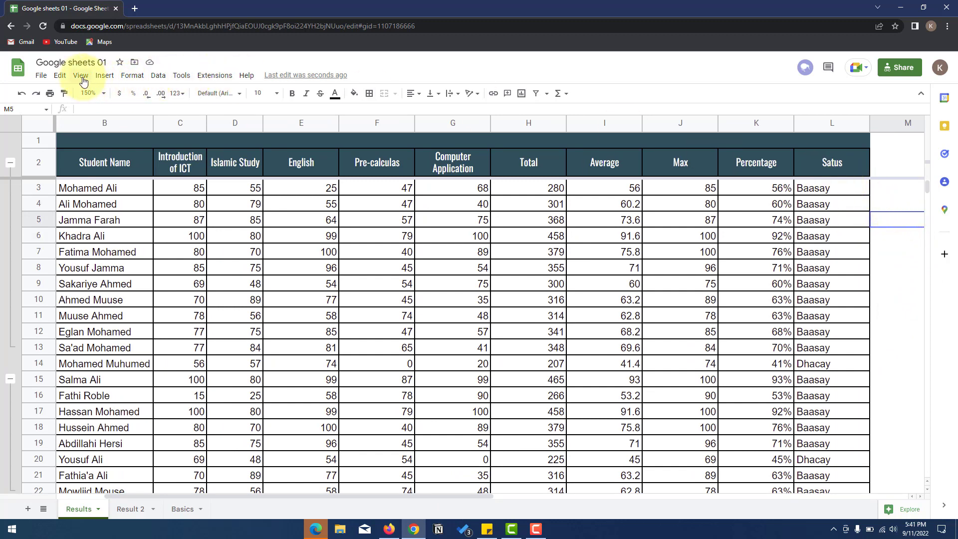
{"action": "left_click", "coordinate": [65, 93]}
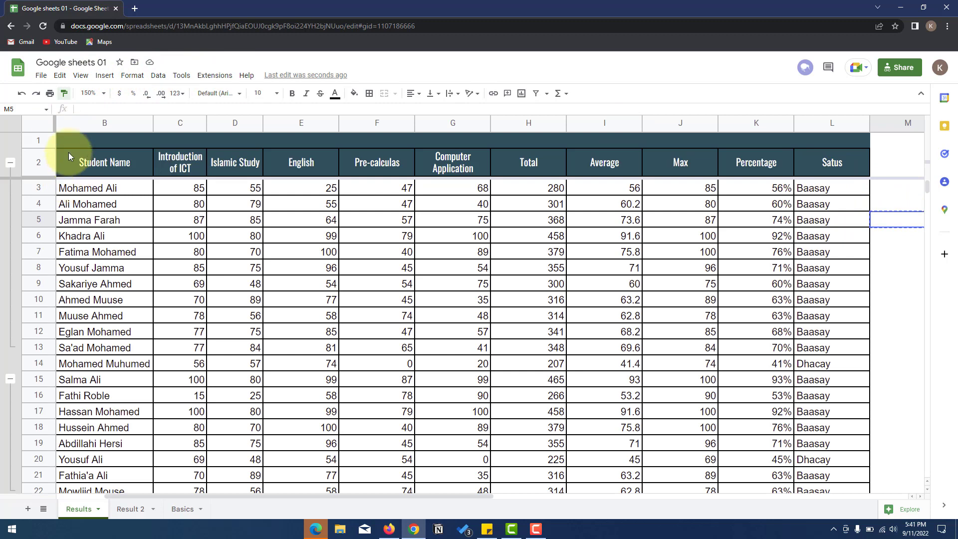
{"action": "left_click_drag", "start_coordinate": [75, 141], "coordinate": [713, 140]}
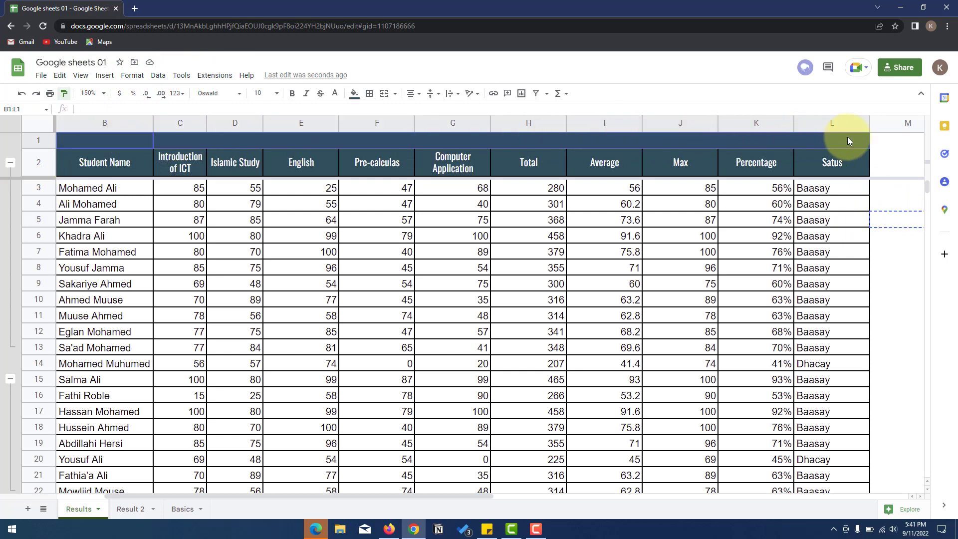
{"action": "left_click_drag", "start_coordinate": [847, 137], "coordinate": [848, 139]}
{"action": "left_click", "coordinate": [901, 207]}
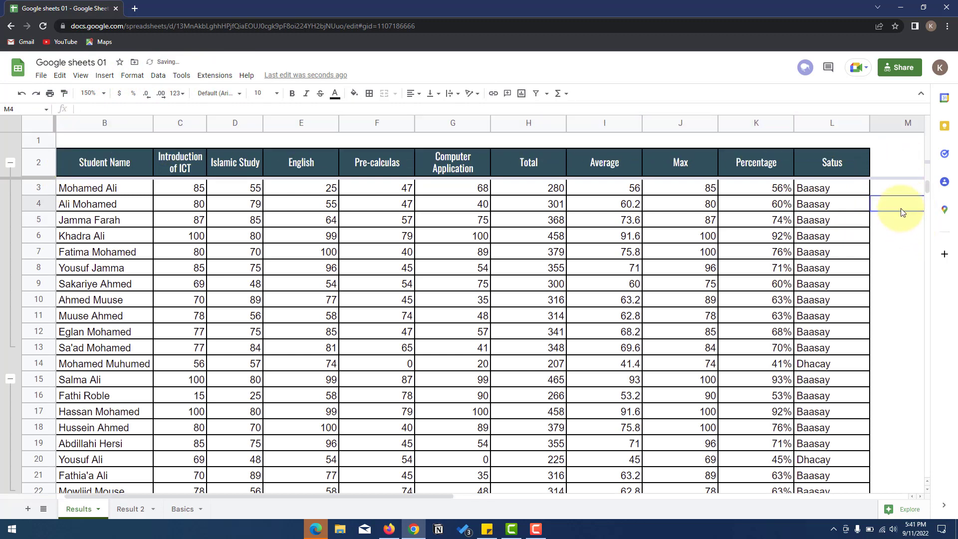
- Drag row 1 taller in two stages, then select C1 for the title
{"action": "left_click", "coordinate": [75, 140]}
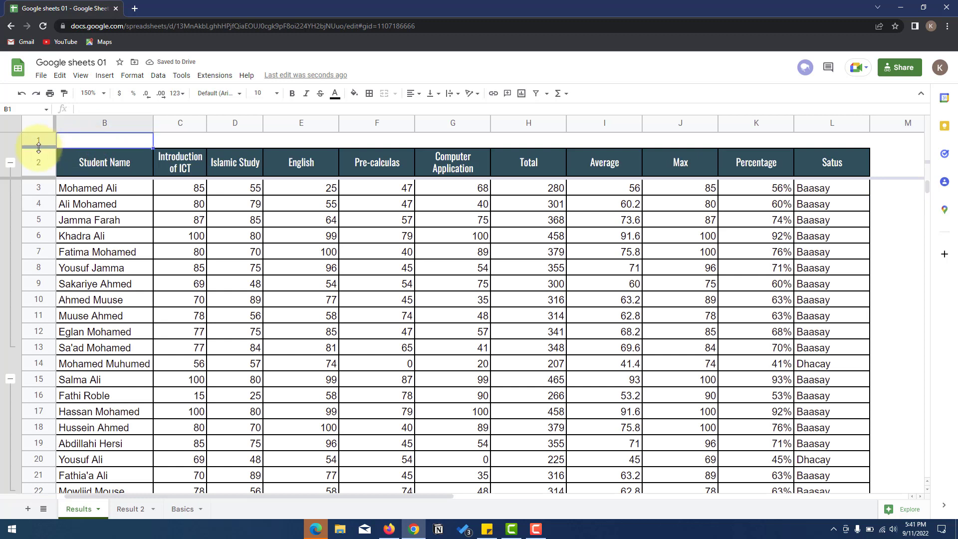
{"action": "left_click_drag", "start_coordinate": [38, 147], "coordinate": [35, 165]}
{"action": "left_click", "coordinate": [241, 146]}
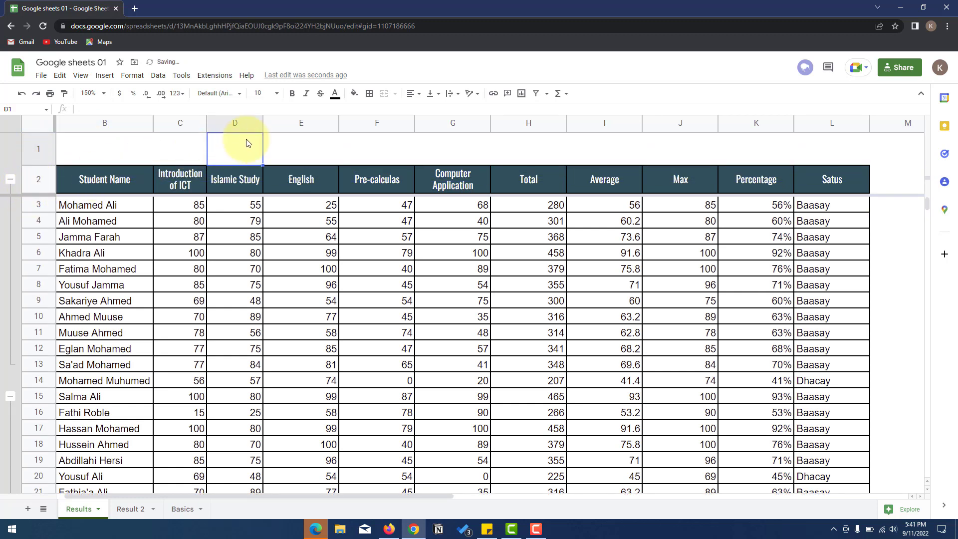
{"action": "left_click_drag", "start_coordinate": [35, 163], "coordinate": [31, 188]}
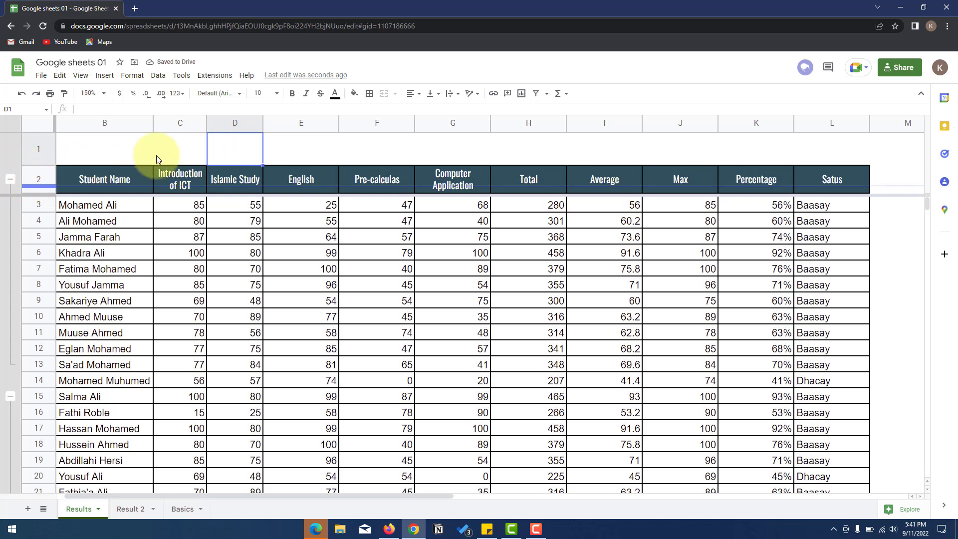
{"action": "left_click", "coordinate": [122, 158]}
{"action": "left_click", "coordinate": [187, 151]}
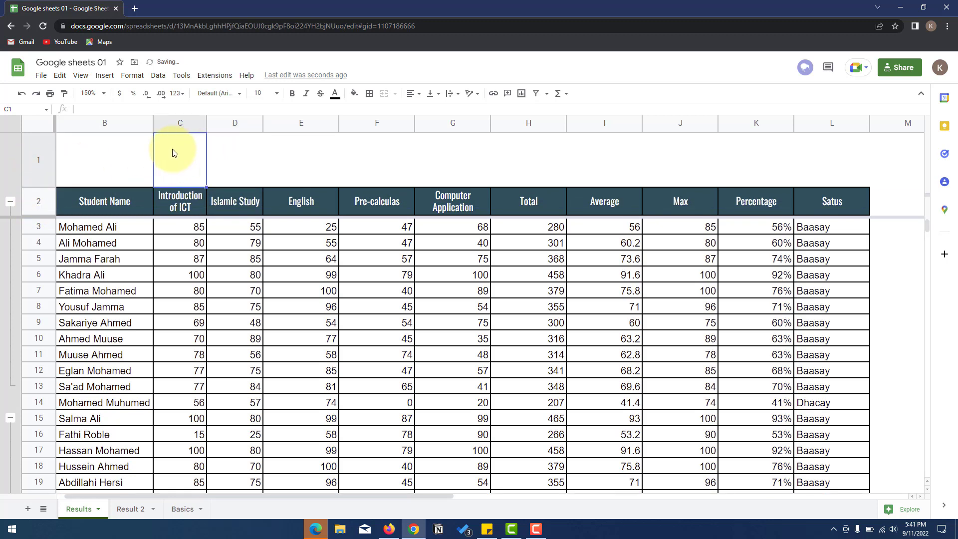
- Finish typing 'Korodhso Aqoon College - Fresh Students Grades' in C1 and commit it
{"action": "left_click_drag", "start_coordinate": [112, 496], "coordinate": [74, 495]}
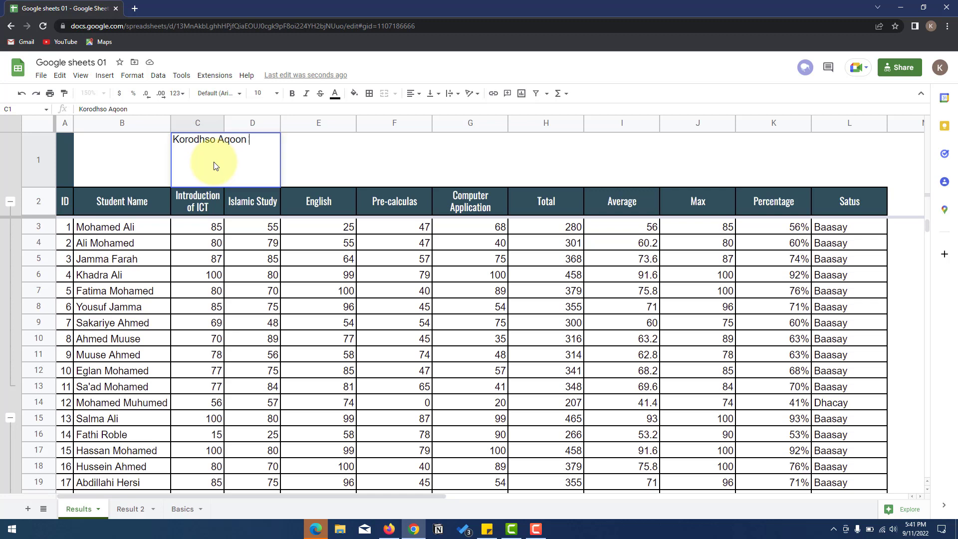
{"action": "type", "text": "e - Fresh"}
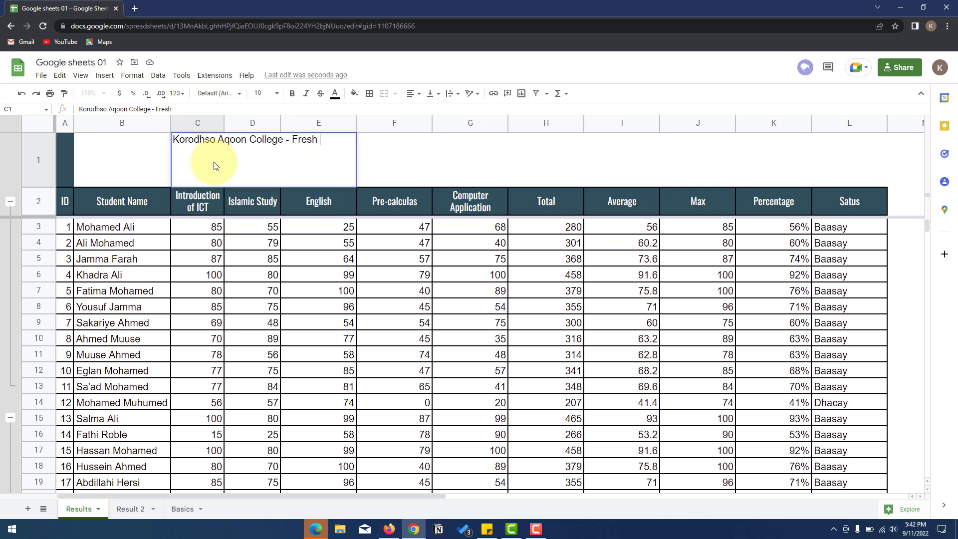
{"action": "type", "text": " Students Grades"}
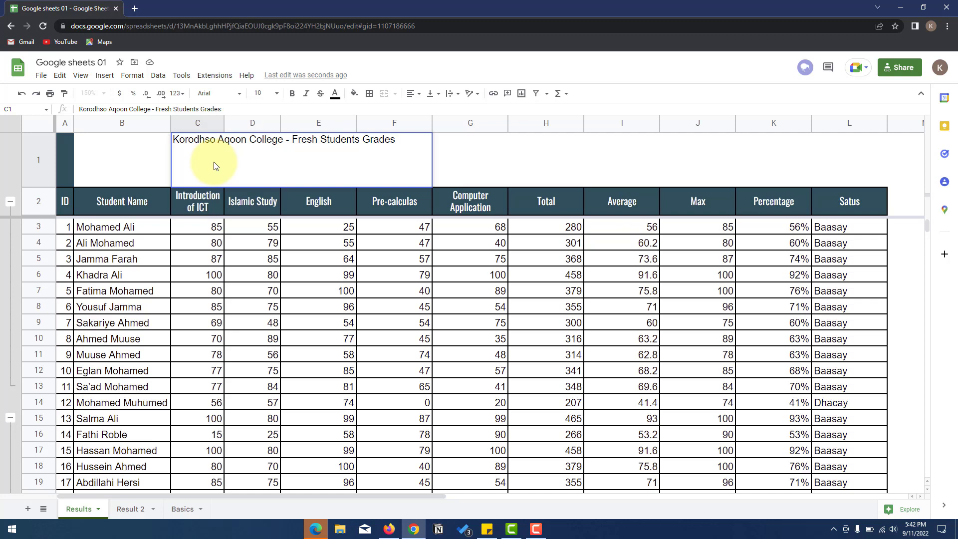
{"action": "left_click", "coordinate": [548, 149]}
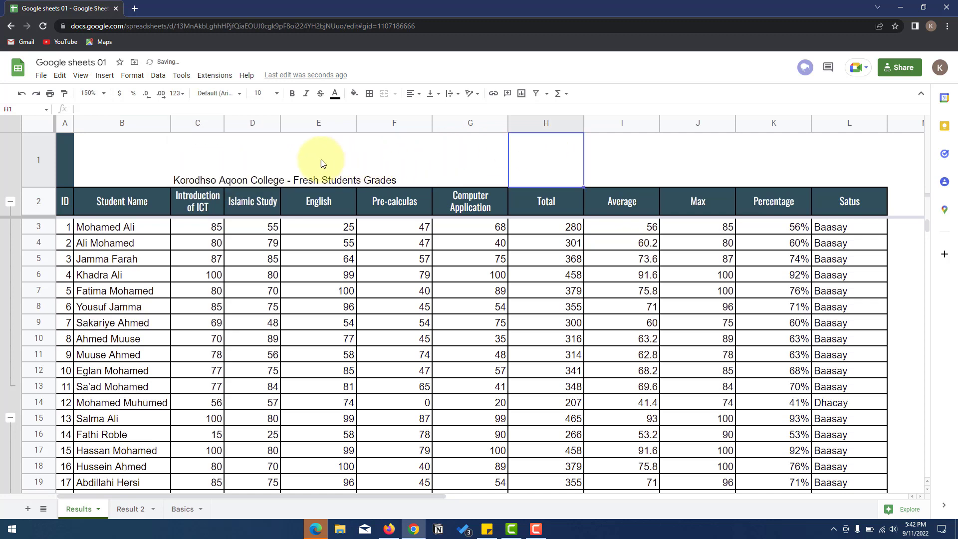
- Select the title row from B1 across the table and merge B1:L1
{"action": "left_click", "coordinate": [235, 181]}
{"action": "left_click", "coordinate": [181, 180]}
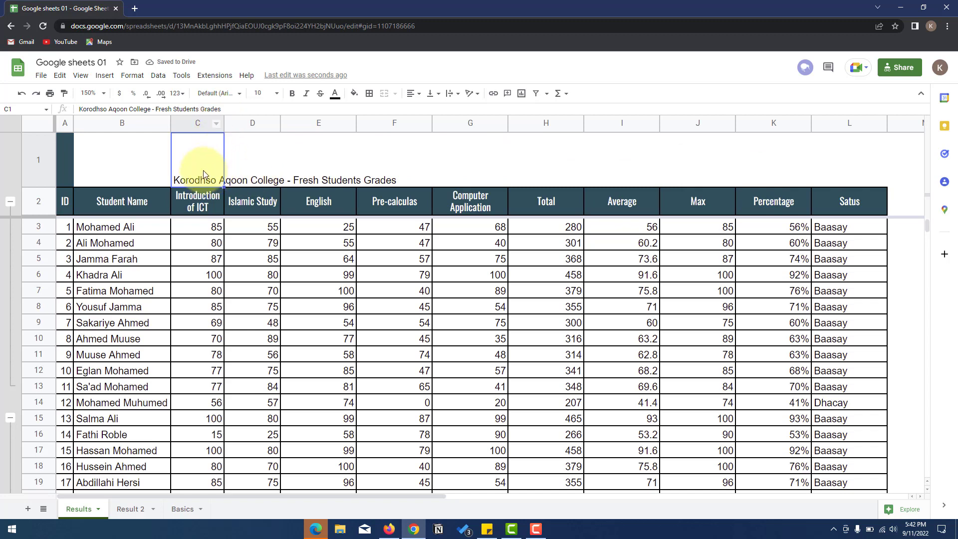
{"action": "left_click_drag", "start_coordinate": [242, 181], "coordinate": [318, 184]}
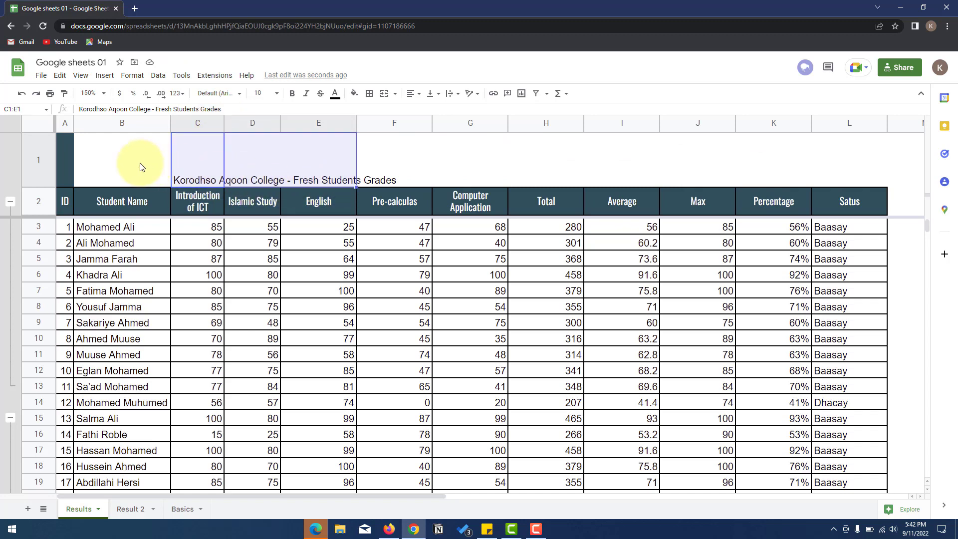
{"action": "left_click_drag", "start_coordinate": [140, 163], "coordinate": [842, 180]}
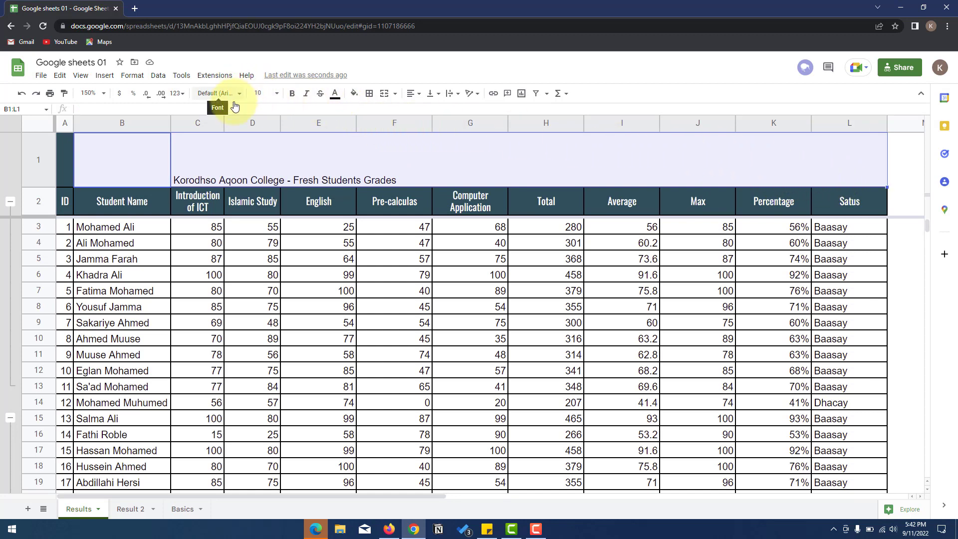
{"action": "left_click", "coordinate": [383, 95]}
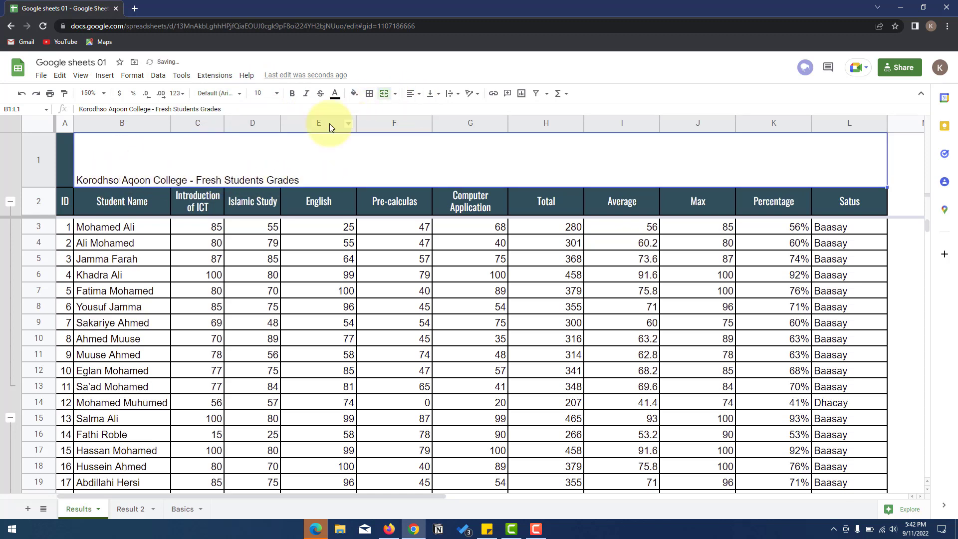
- Centre the title horizontally and vertically, in bold 18 pt Oswald
{"action": "left_click", "coordinate": [412, 94]}
{"action": "left_click", "coordinate": [424, 113]}
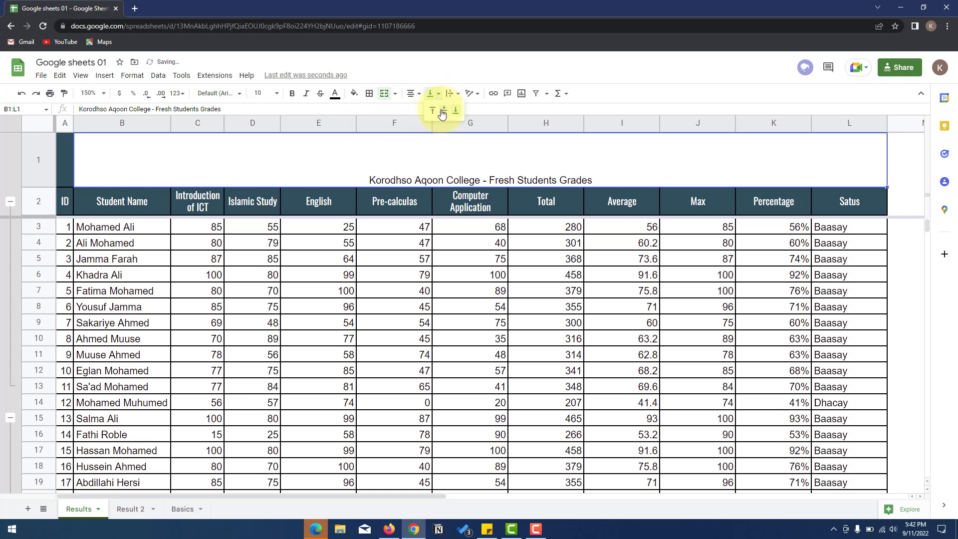
{"action": "left_click", "coordinate": [442, 111]}
{"action": "left_click", "coordinate": [272, 94]}
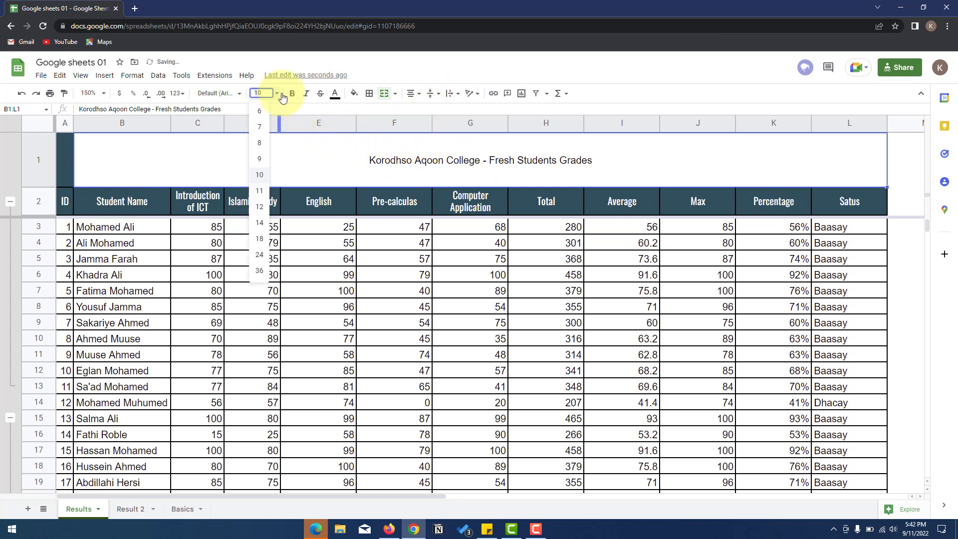
{"action": "left_click", "coordinate": [263, 244]}
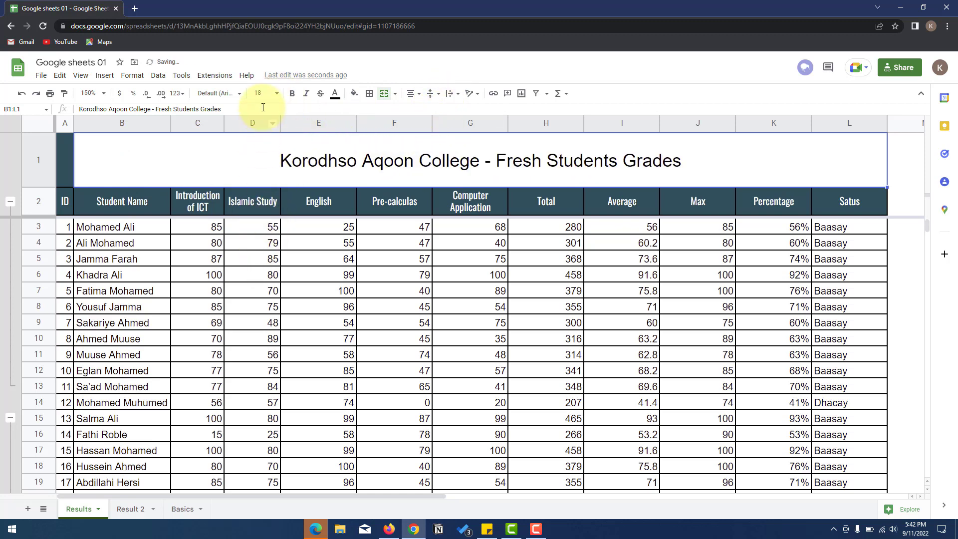
{"action": "left_click", "coordinate": [234, 94]}
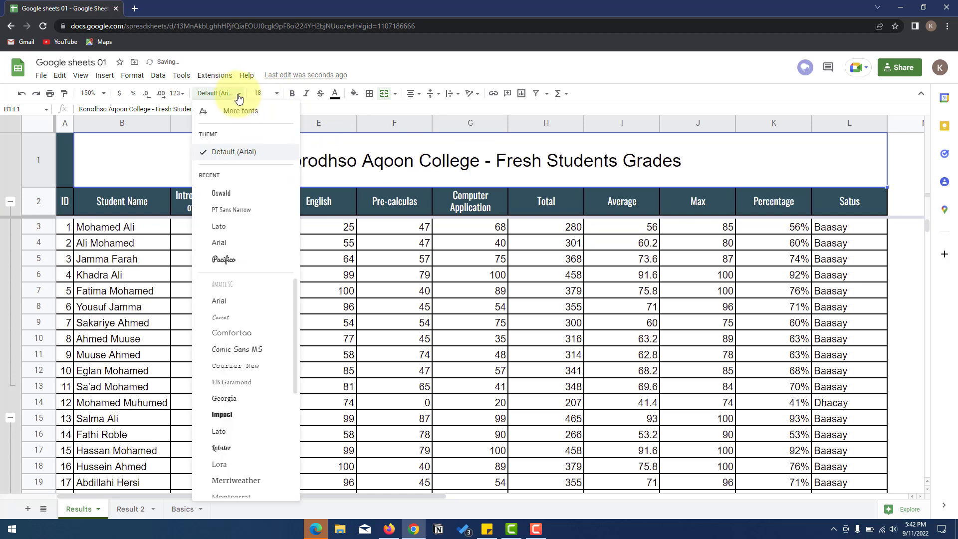
{"action": "left_click", "coordinate": [225, 193]}
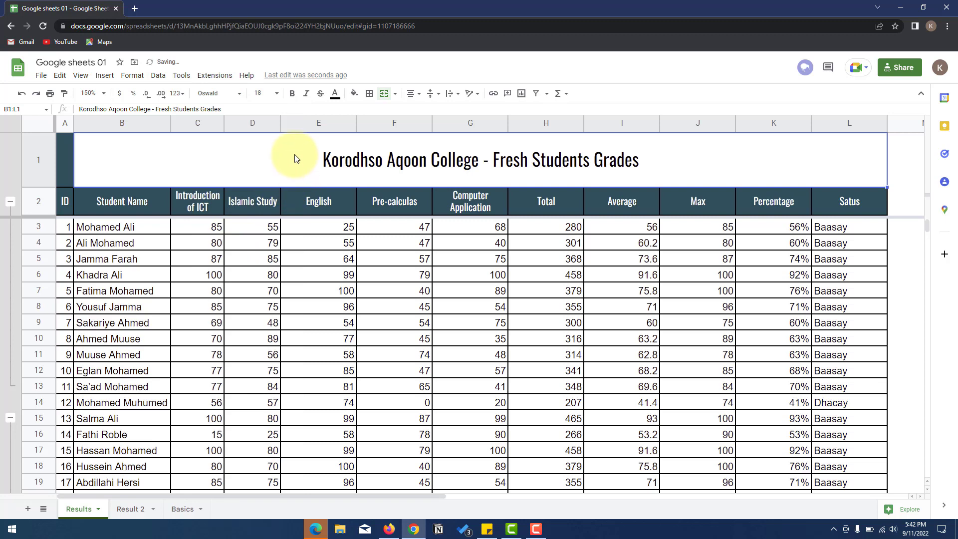
{"action": "left_click", "coordinate": [292, 95]}
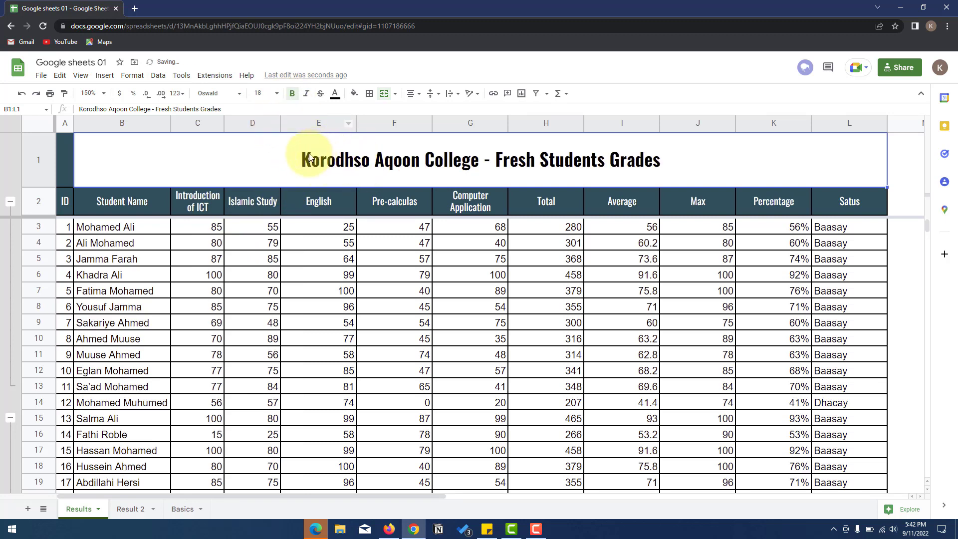
- Set the title's text colour to dark slate
{"action": "left_click", "coordinate": [335, 95]}
{"action": "left_click", "coordinate": [386, 256]}
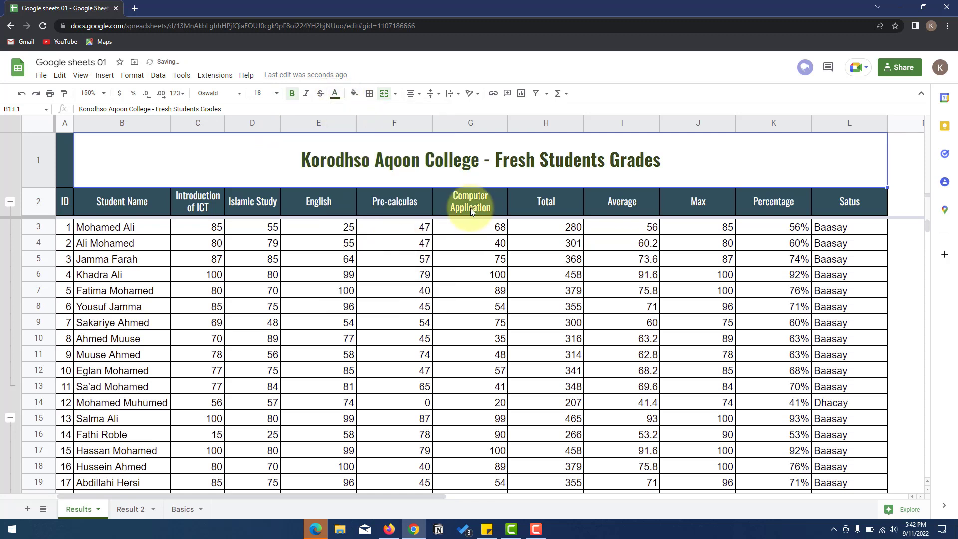
{"action": "left_click", "coordinate": [335, 94]}
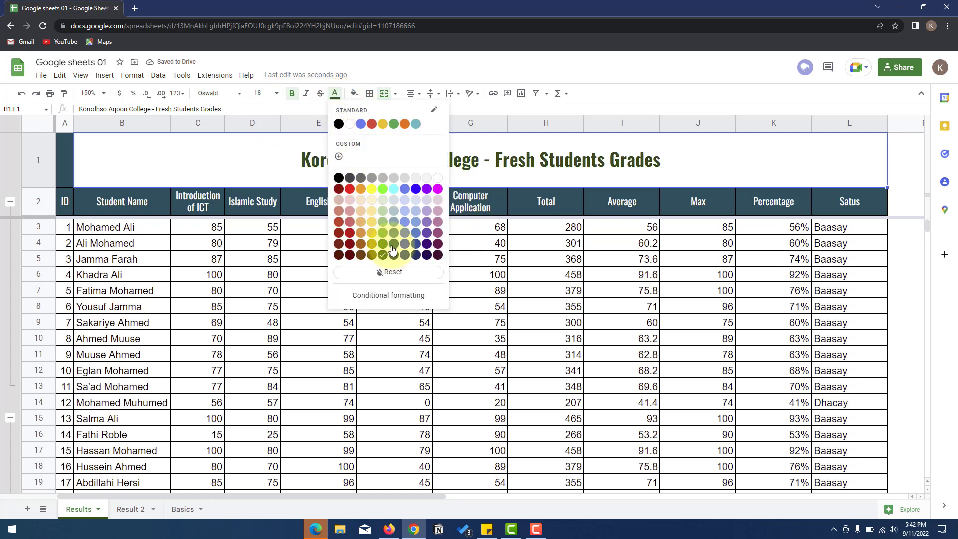
{"action": "left_click", "coordinate": [393, 245]}
- Extend the title formatting to A1 and merge A1 through L1 into one title cell
{"action": "left_click", "coordinate": [63, 167]}
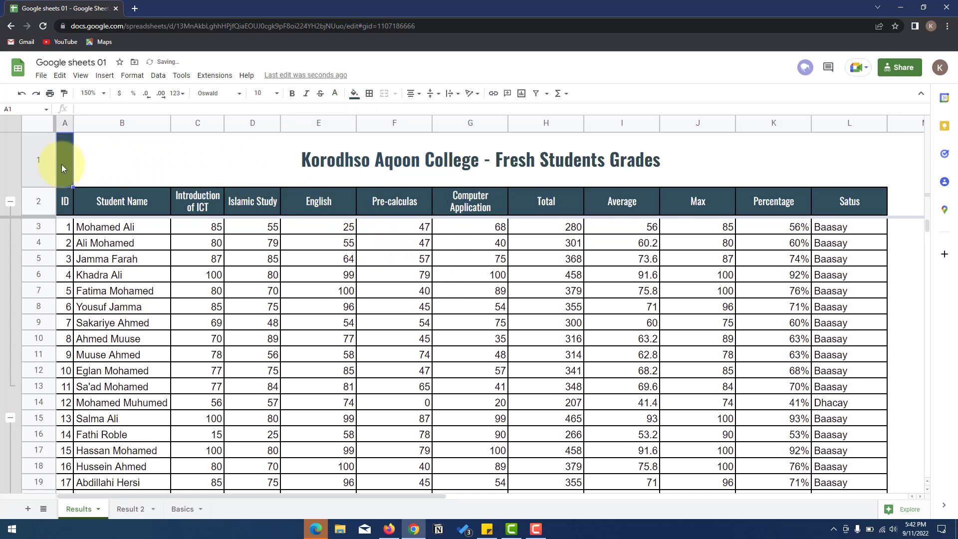
{"action": "left_click", "coordinate": [82, 166]}
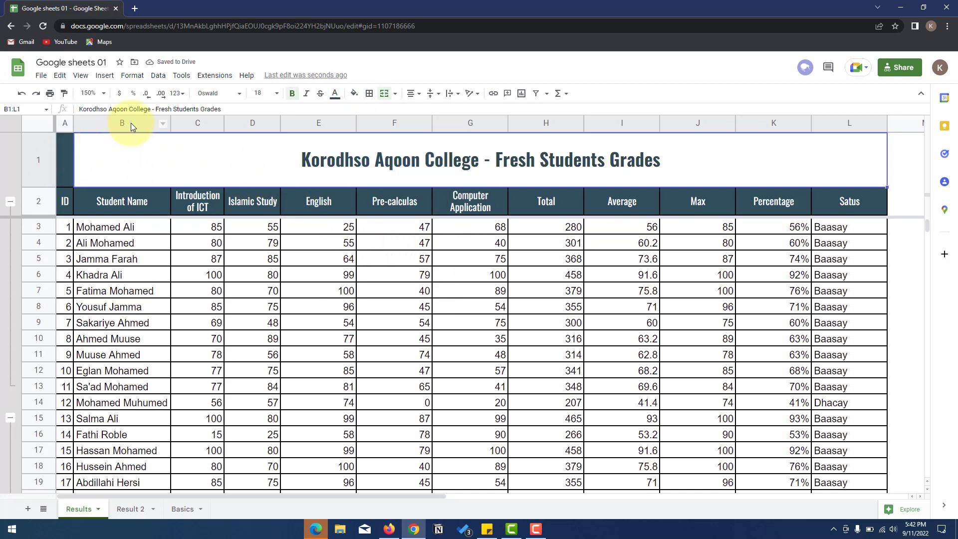
{"action": "left_click", "coordinate": [68, 161]}
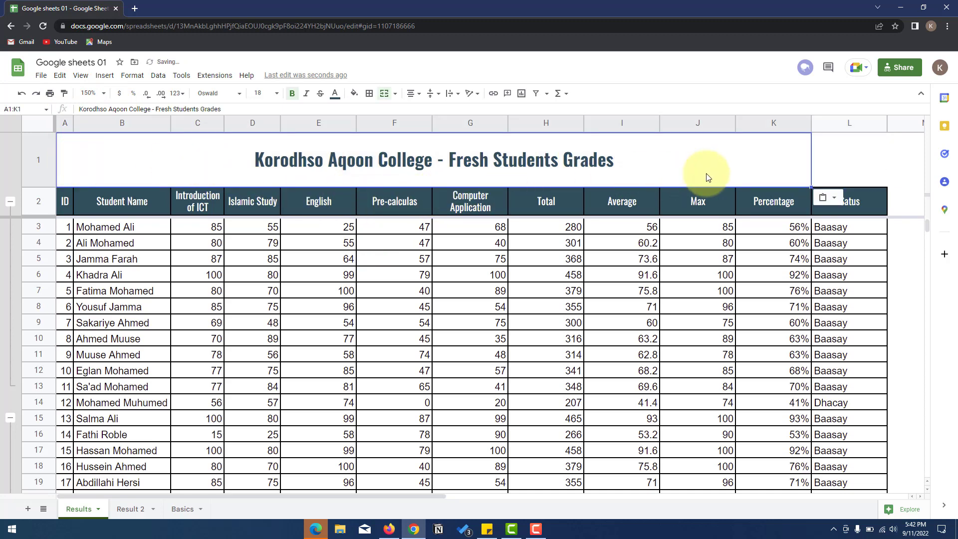
{"action": "left_click", "coordinate": [857, 160]}
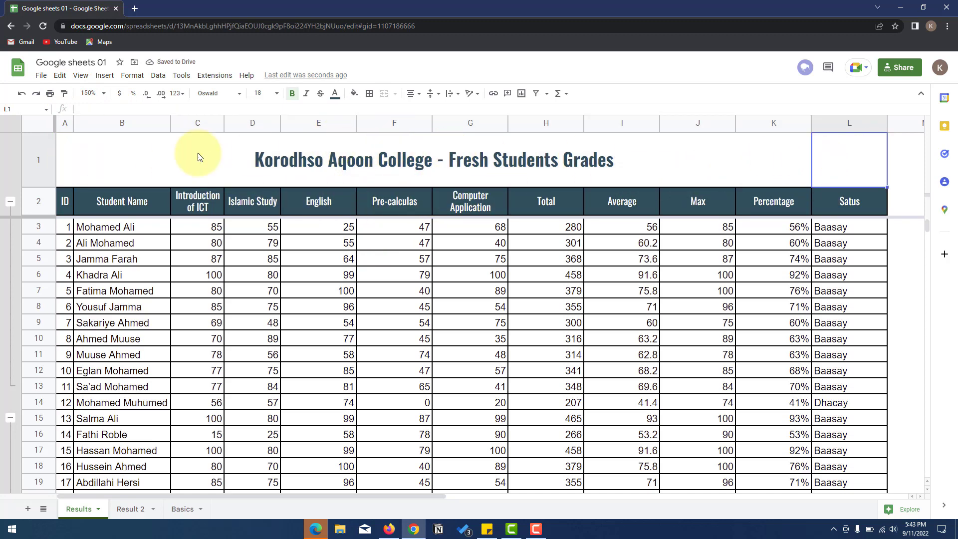
{"action": "left_click_drag", "start_coordinate": [199, 154], "coordinate": [848, 171]}
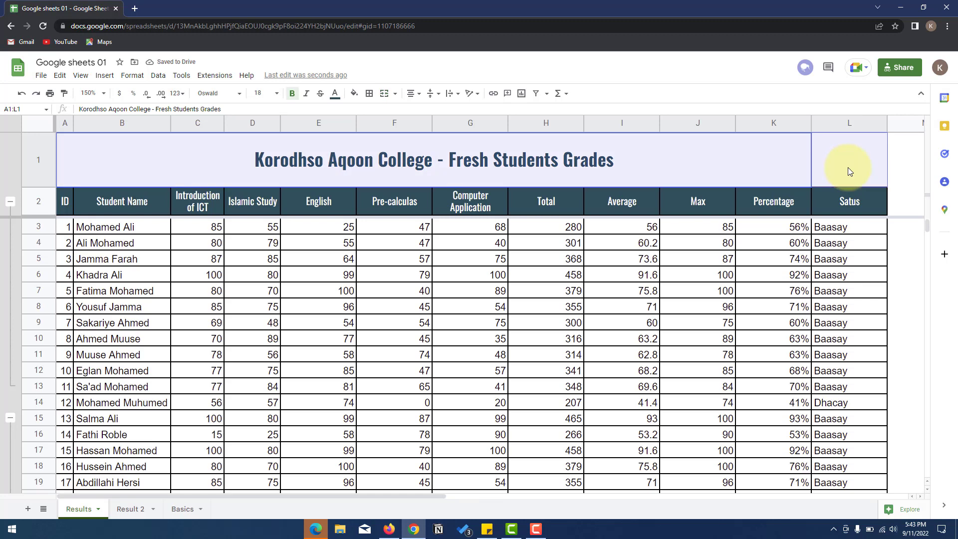
{"action": "left_click", "coordinate": [389, 96]}
{"action": "left_click", "coordinate": [398, 228]}
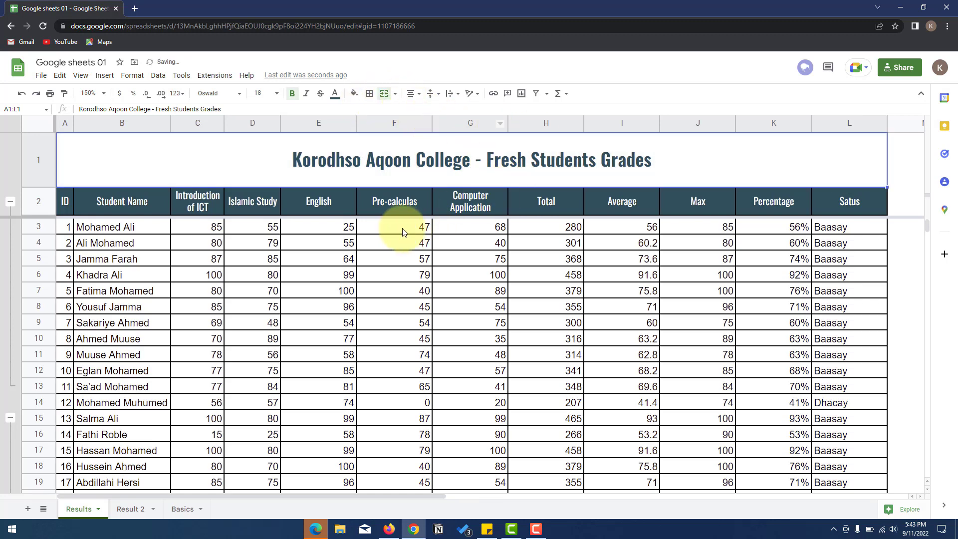
{"action": "left_click", "coordinate": [172, 163]}
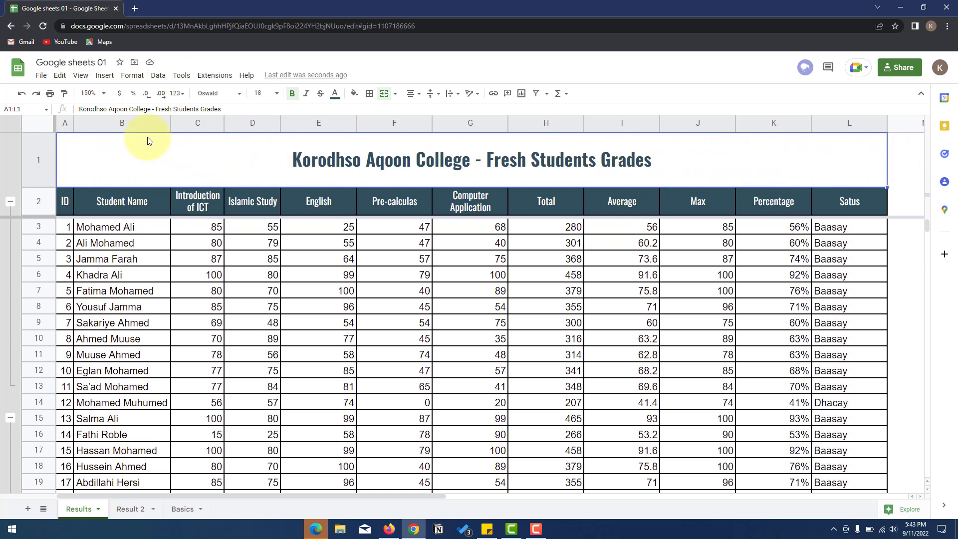
- Choose Image > Insert image over cells to bring up the upload dialog
{"action": "left_click", "coordinate": [104, 75]}
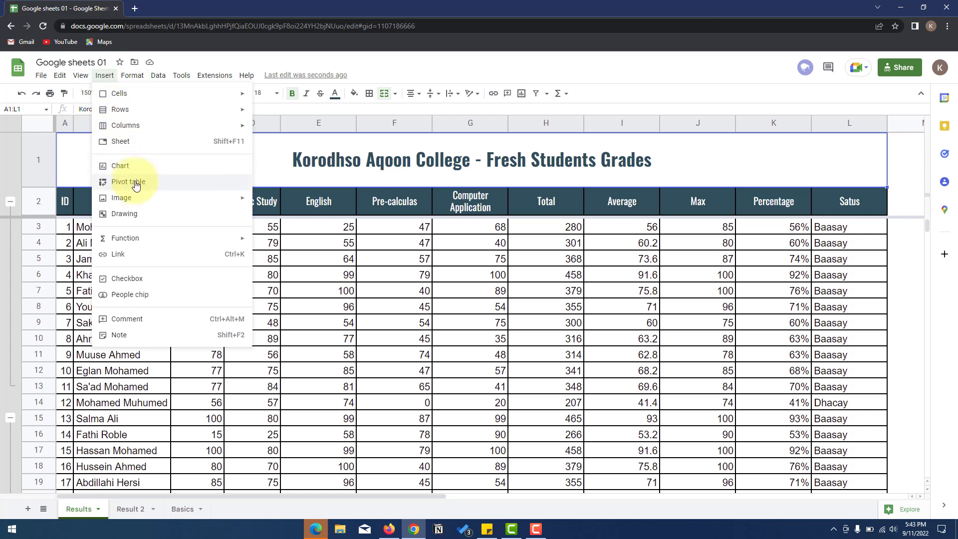
{"action": "mouse_move", "coordinate": [136, 195]}
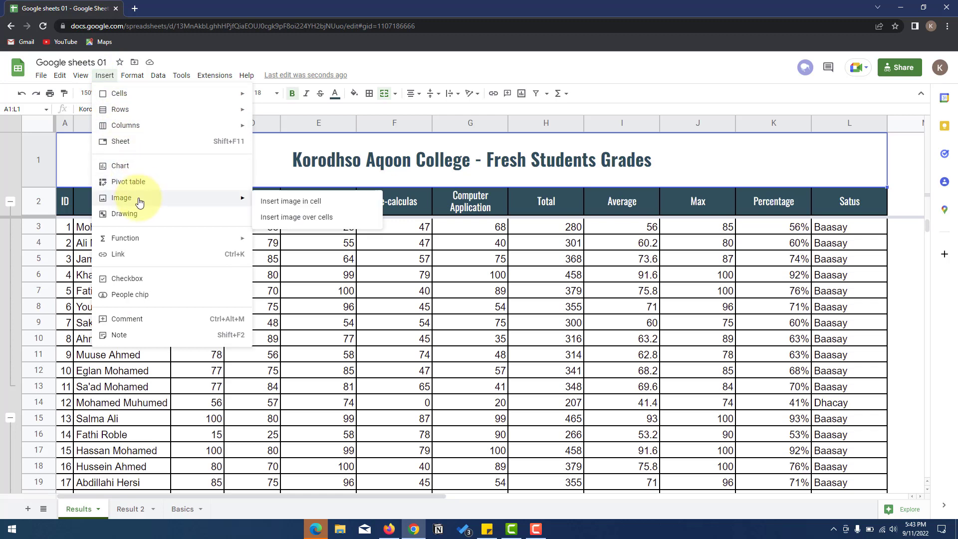
{"action": "left_click", "coordinate": [305, 219]}
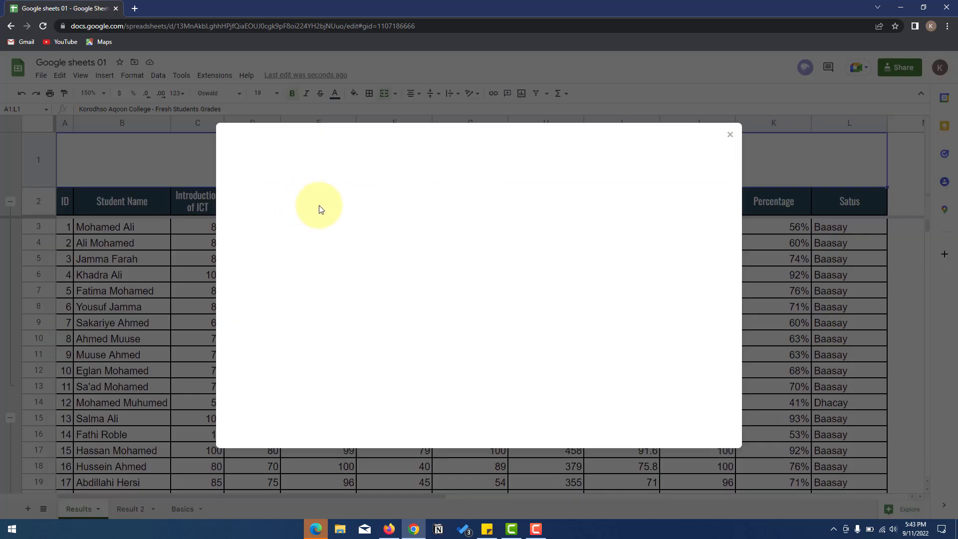
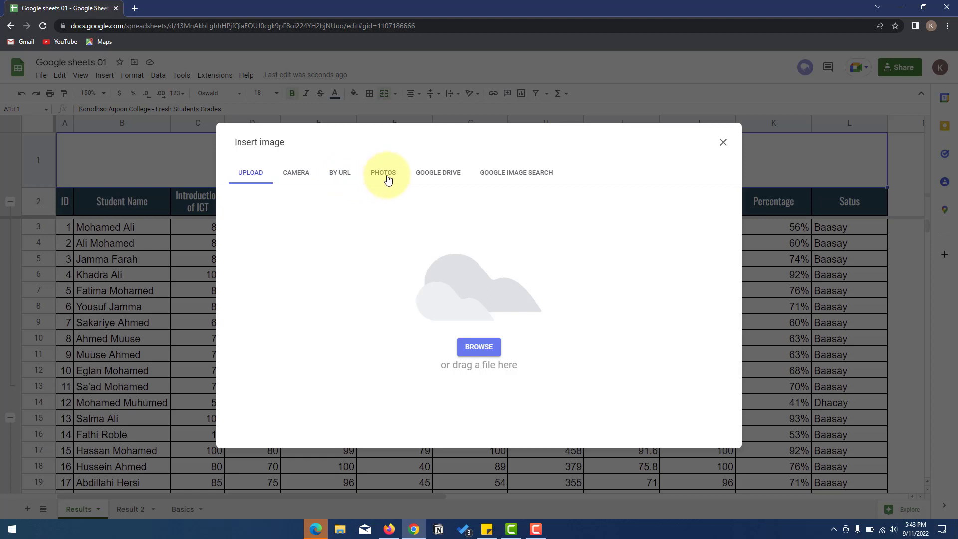
- Insert logo - Copy.jpg from Google Drive and shrink it into the top-left of row 1
{"action": "left_click", "coordinate": [439, 178]}
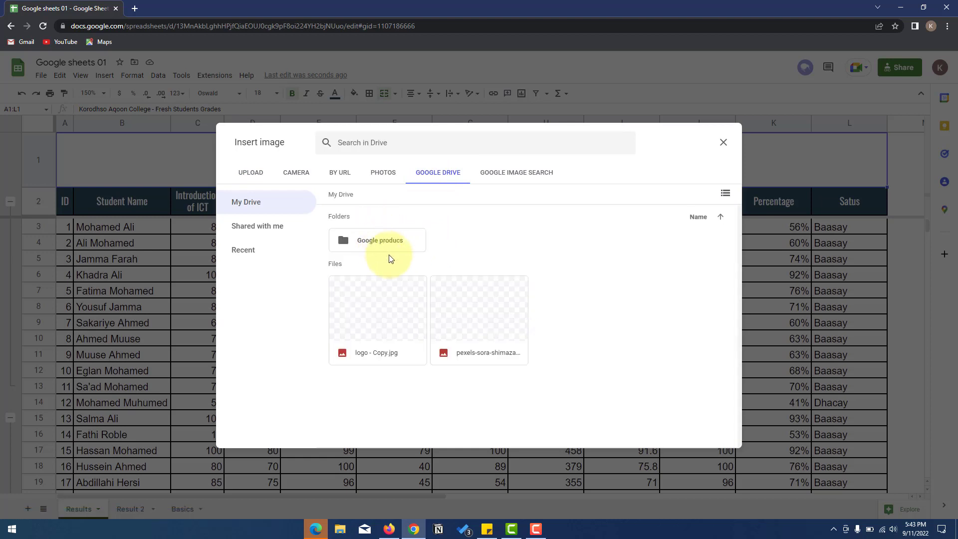
{"action": "left_click", "coordinate": [370, 325]}
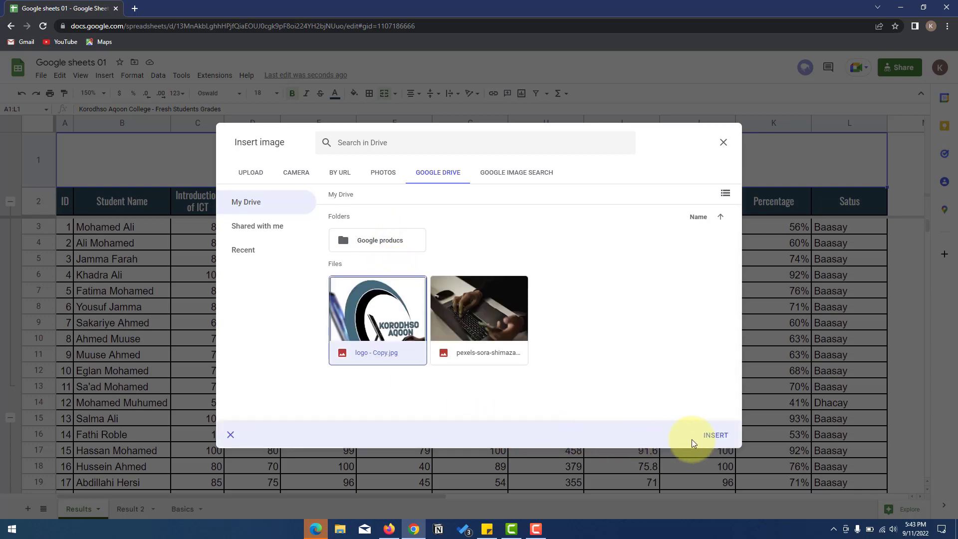
{"action": "left_click", "coordinate": [714, 436]}
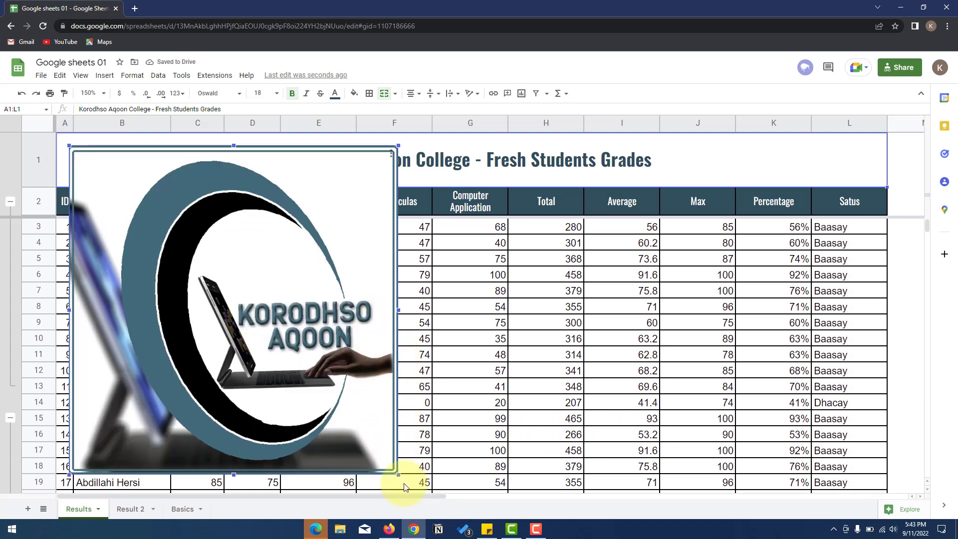
{"action": "left_click_drag", "start_coordinate": [397, 474], "coordinate": [105, 165]}
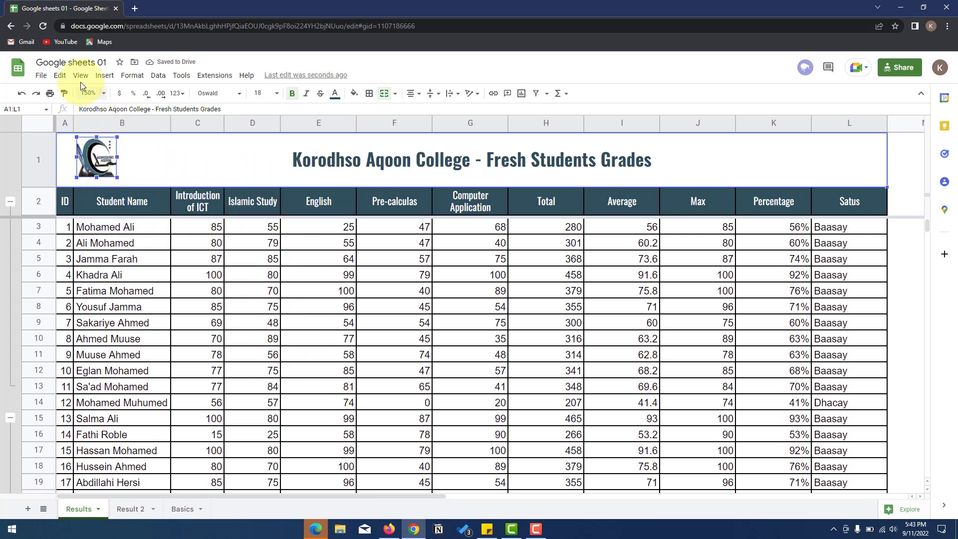
- Copy the logo and paste a second copy at the right end of row 1 near column L
{"action": "left_click", "coordinate": [63, 81]}
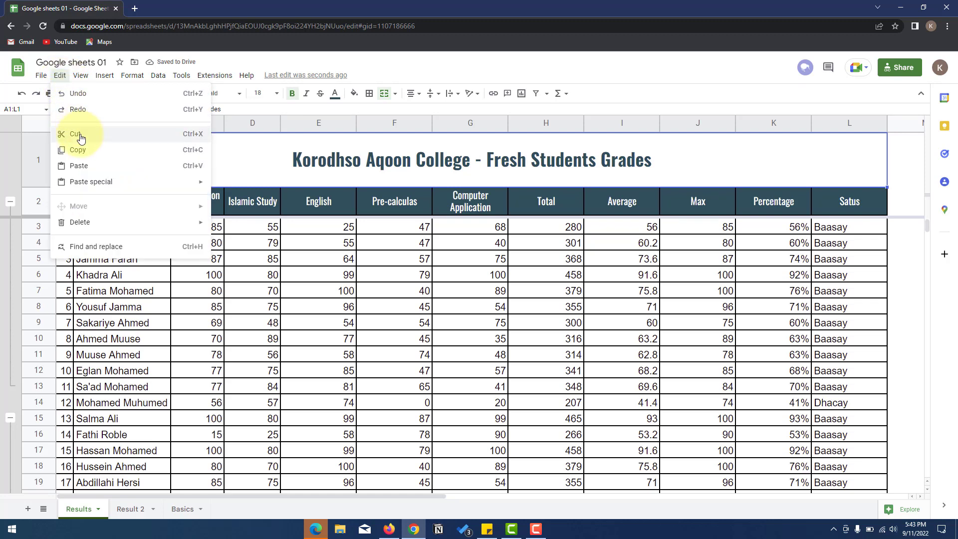
{"action": "left_click", "coordinate": [76, 148]}
{"action": "left_click", "coordinate": [70, 82]}
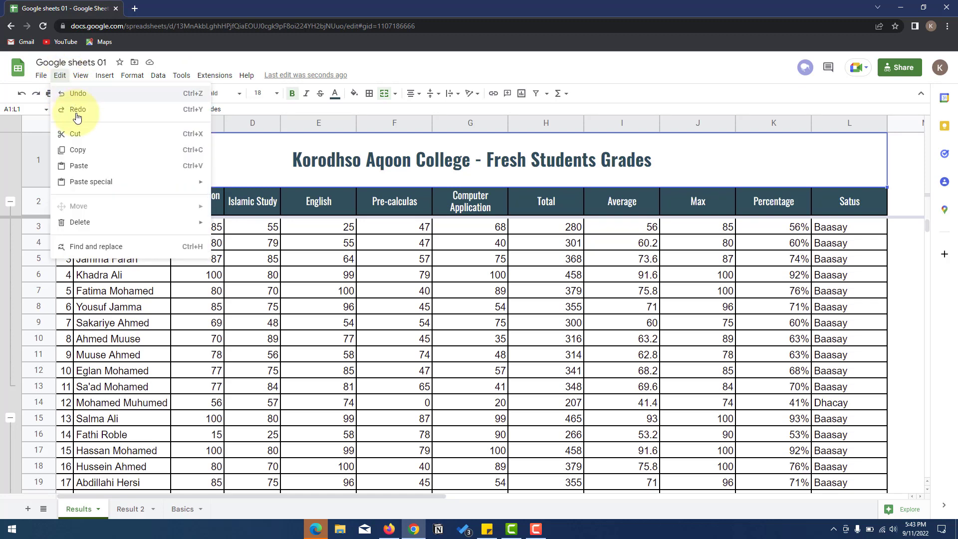
{"action": "left_click", "coordinate": [92, 165]}
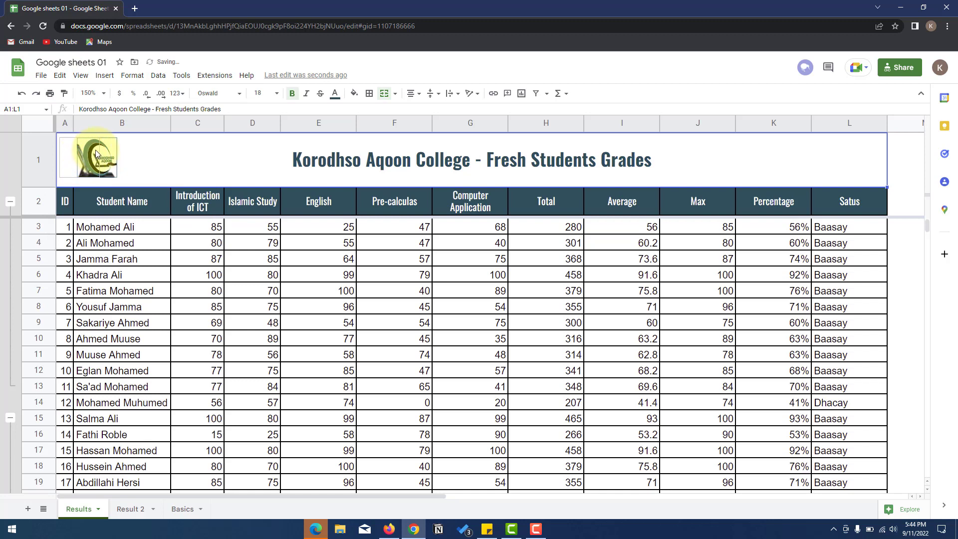
{"action": "left_click_drag", "start_coordinate": [96, 149], "coordinate": [894, 158]}
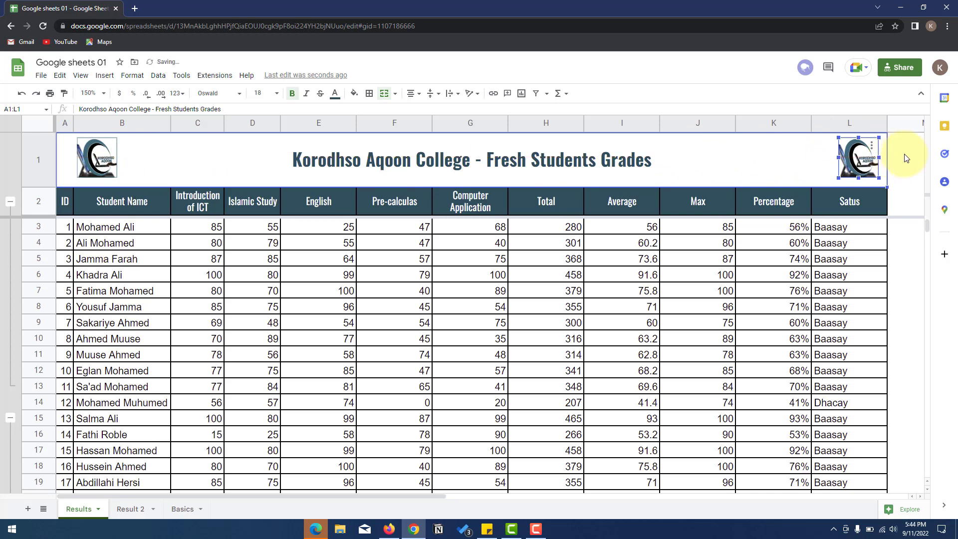
{"action": "left_click", "coordinate": [905, 154]}
{"action": "scroll", "coordinate": [624, 329], "scroll_direction": "down", "scroll_amount": 1}
{"action": "scroll", "coordinate": [404, 284], "scroll_direction": "up", "scroll_amount": 1}
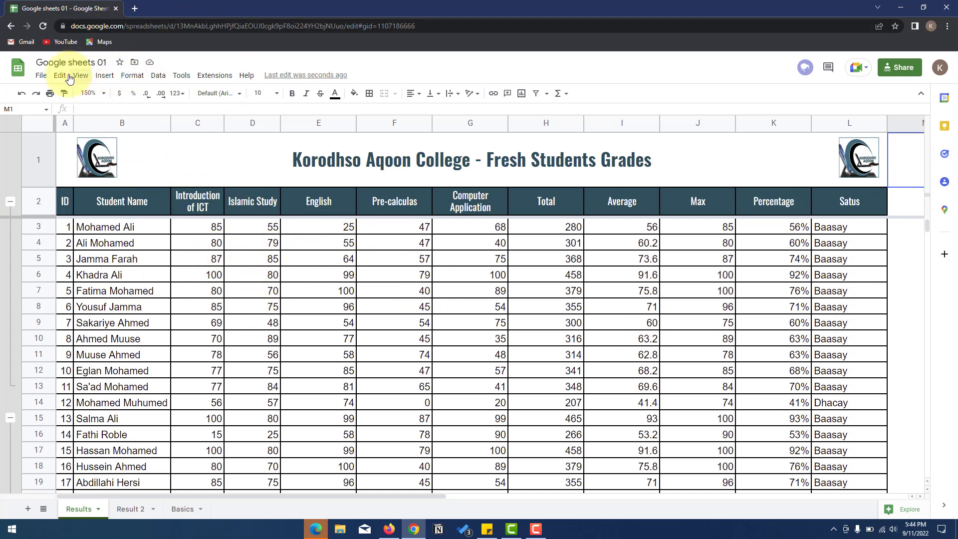
{"action": "left_click", "coordinate": [41, 75]}
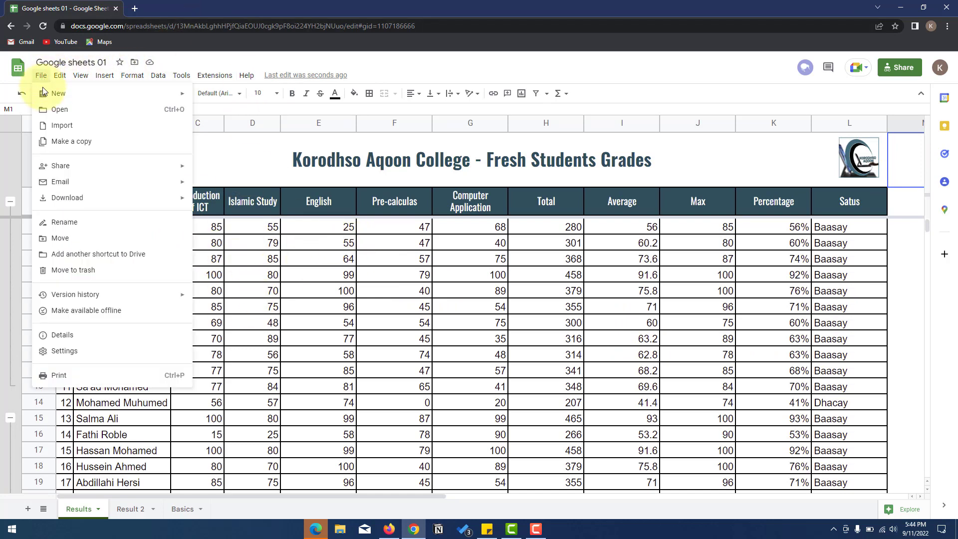
{"action": "left_click", "coordinate": [80, 375]}
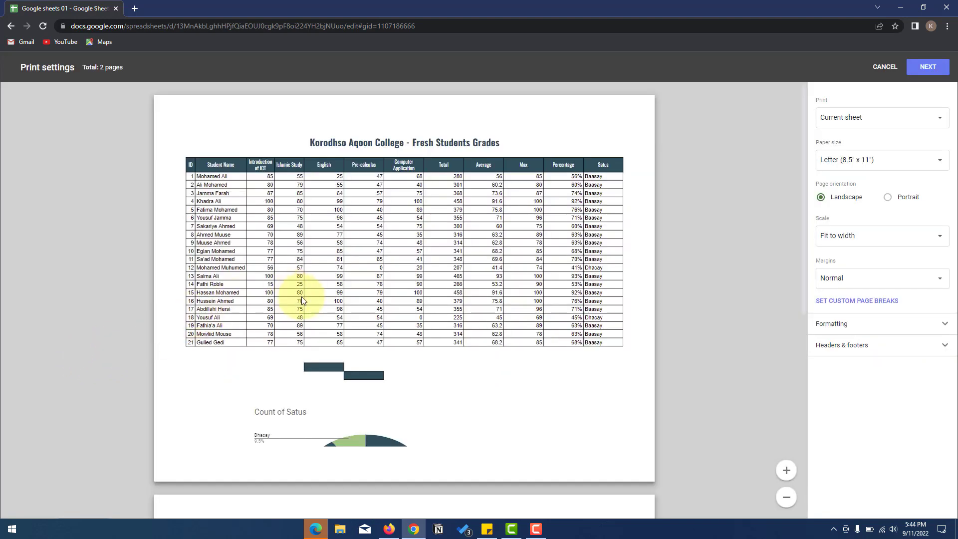
{"action": "scroll", "coordinate": [263, 274], "scroll_direction": "down", "scroll_amount": 4}
{"action": "scroll", "coordinate": [267, 274], "scroll_direction": "up", "scroll_amount": 1}
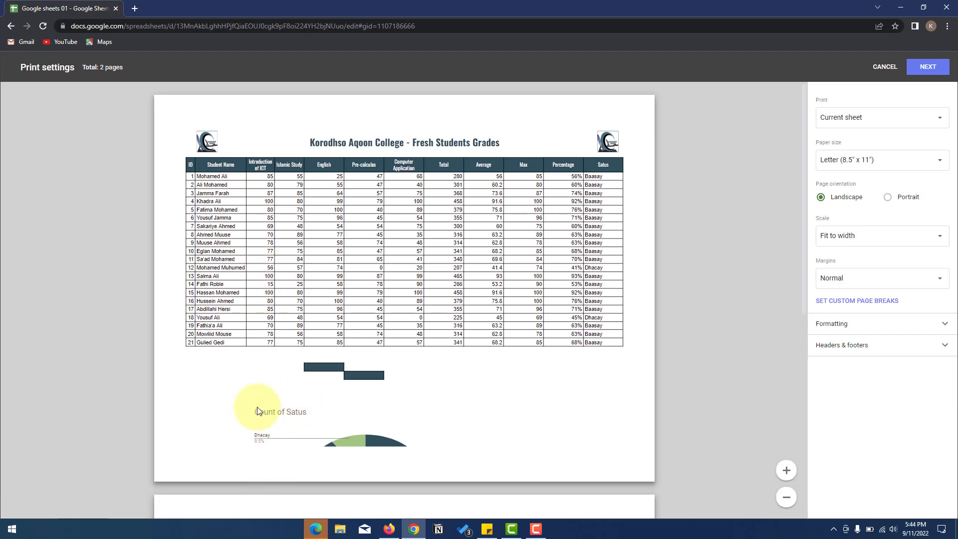
{"action": "scroll", "coordinate": [279, 405], "scroll_direction": "down", "scroll_amount": 2}
{"action": "scroll", "coordinate": [288, 391], "scroll_direction": "up", "scroll_amount": 1}
{"action": "scroll", "coordinate": [291, 387], "scroll_direction": "down", "scroll_amount": 4}
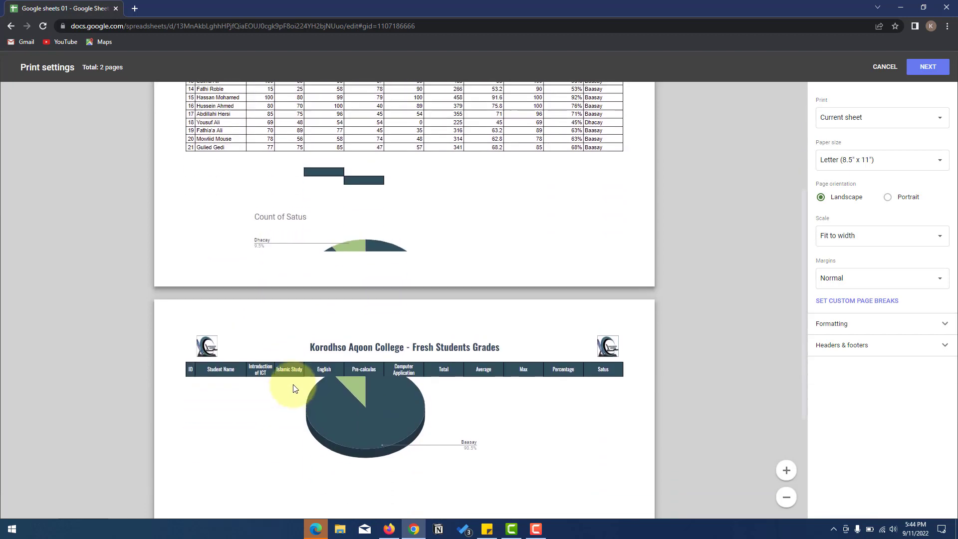
{"action": "scroll", "coordinate": [293, 388], "scroll_direction": "up", "scroll_amount": 4}
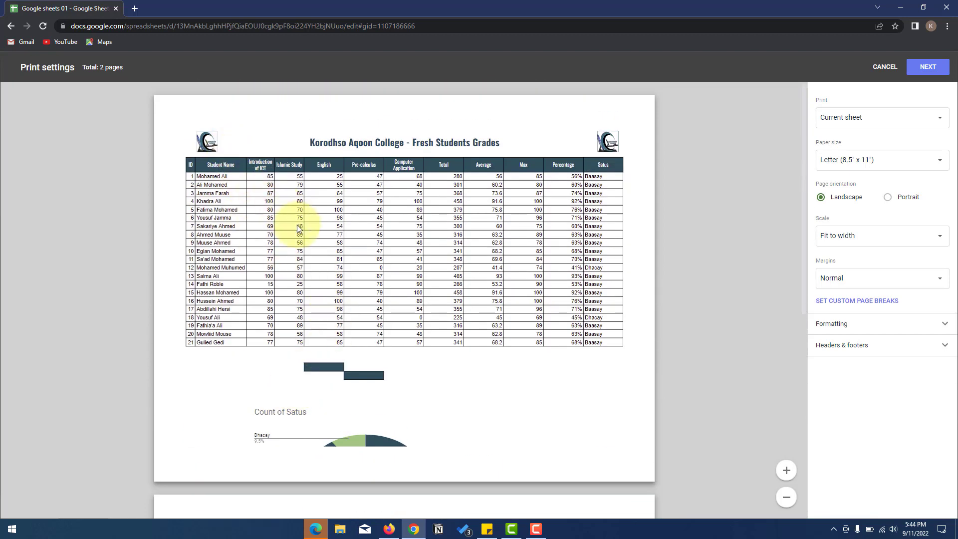
{"action": "key", "text": "ctrl+plus"}
{"action": "key", "text": "ctrl+plus"}
{"action": "key", "text": "ctrl+plus"}
{"action": "key", "text": "ctrl+plus"}
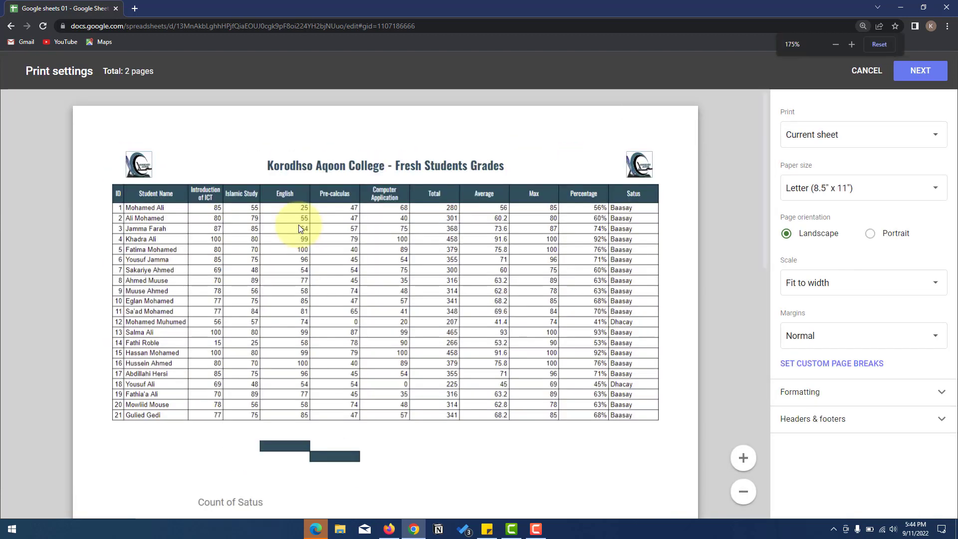
{"action": "key", "text": "ctrl+minus"}
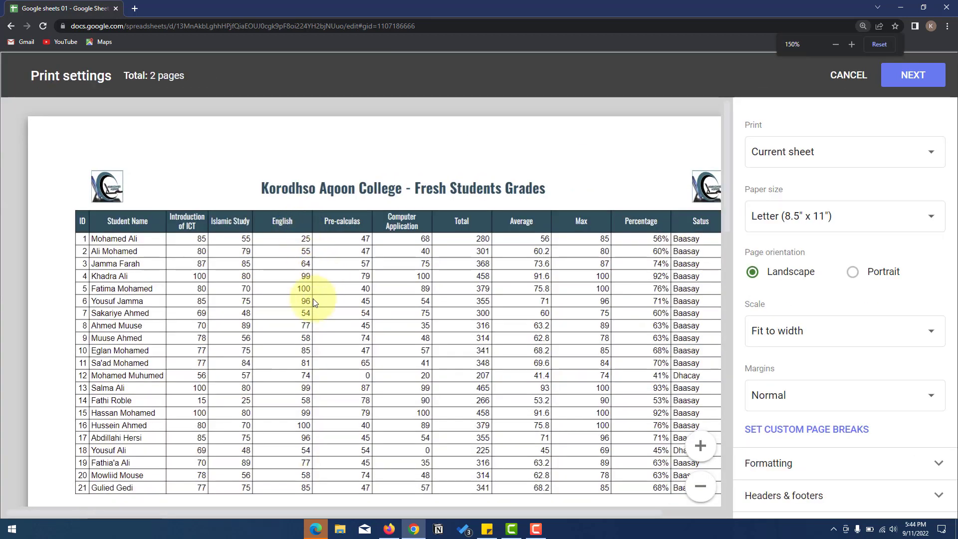
{"action": "scroll", "coordinate": [283, 404], "scroll_direction": "down", "scroll_amount": 1}
{"action": "left_click_drag", "start_coordinate": [243, 508], "coordinate": [209, 502]}
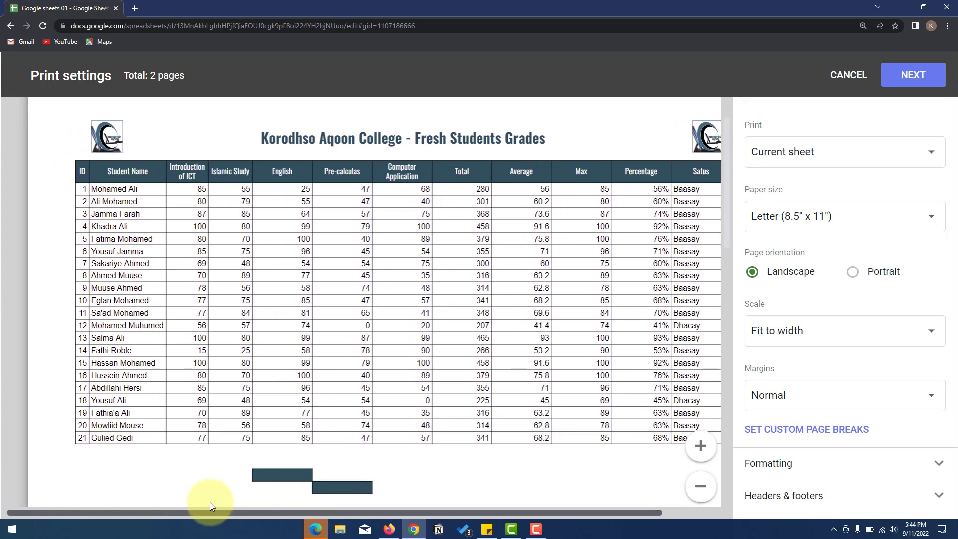
{"action": "left_click", "coordinate": [848, 81]}
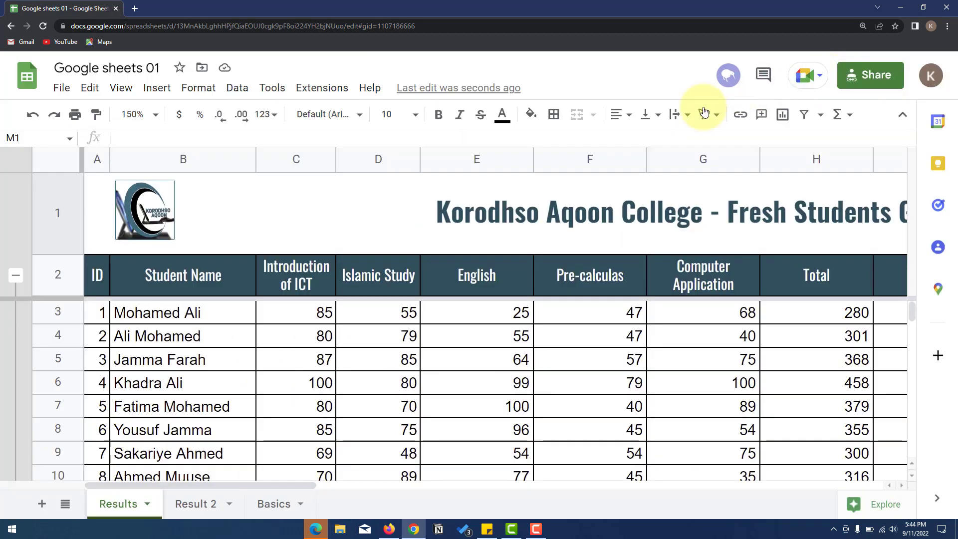
- Start a new drawing from the Insert menu
{"action": "scroll", "coordinate": [406, 199], "scroll_direction": "down", "scroll_amount": 8}
{"action": "scroll", "coordinate": [300, 273], "scroll_direction": "up", "scroll_amount": 3}
{"action": "scroll", "coordinate": [300, 273], "scroll_direction": "up", "scroll_amount": 5}
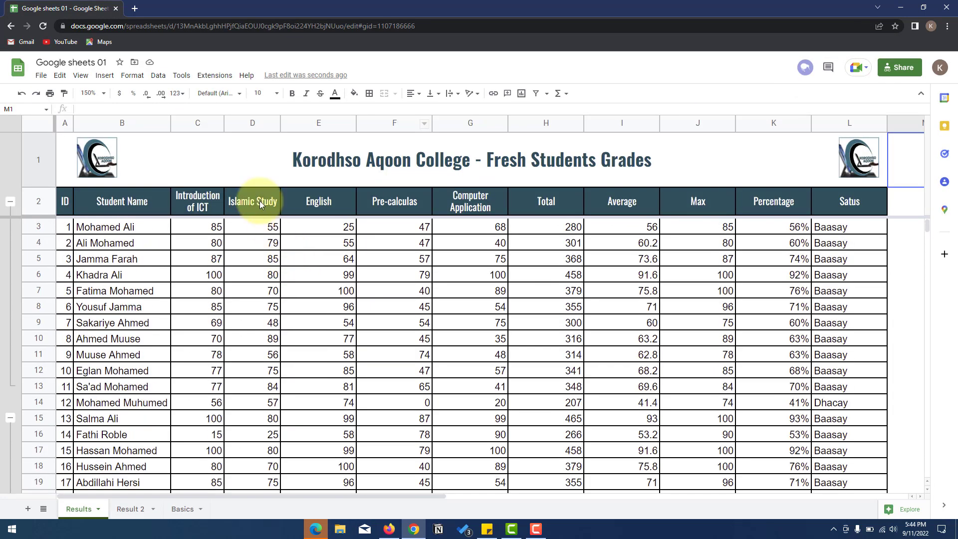
{"action": "left_click", "coordinate": [102, 77]}
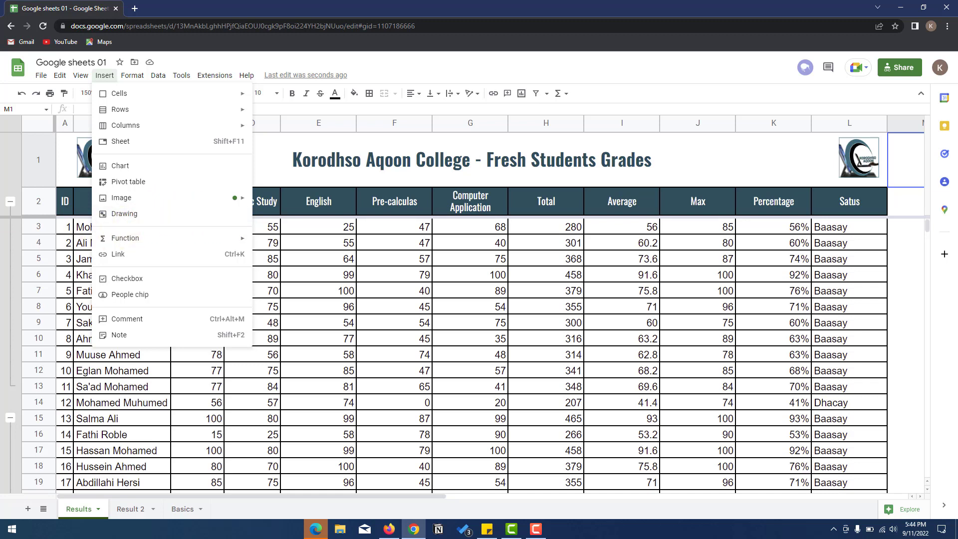
{"action": "key", "text": "alt+Tab"}
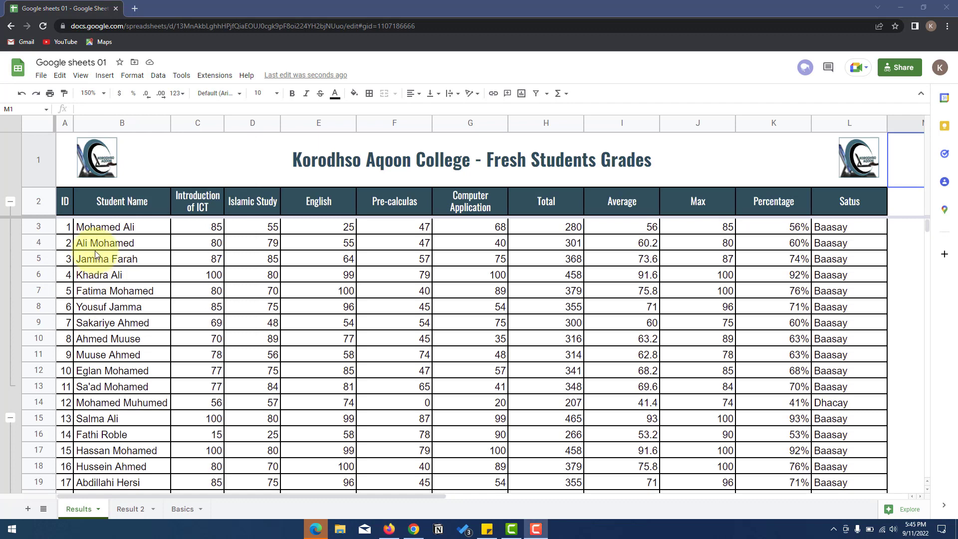
{"action": "left_click", "coordinate": [105, 75]}
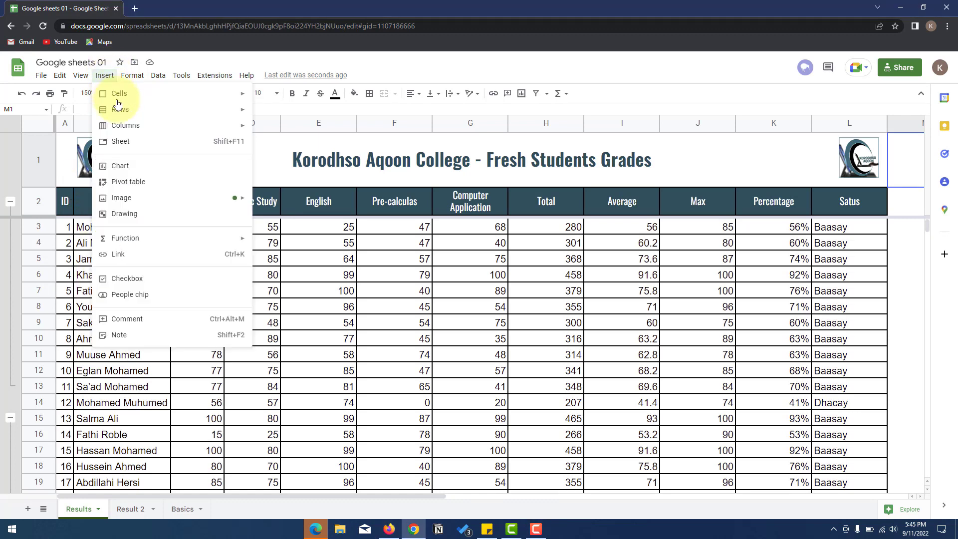
{"action": "left_click", "coordinate": [131, 214]}
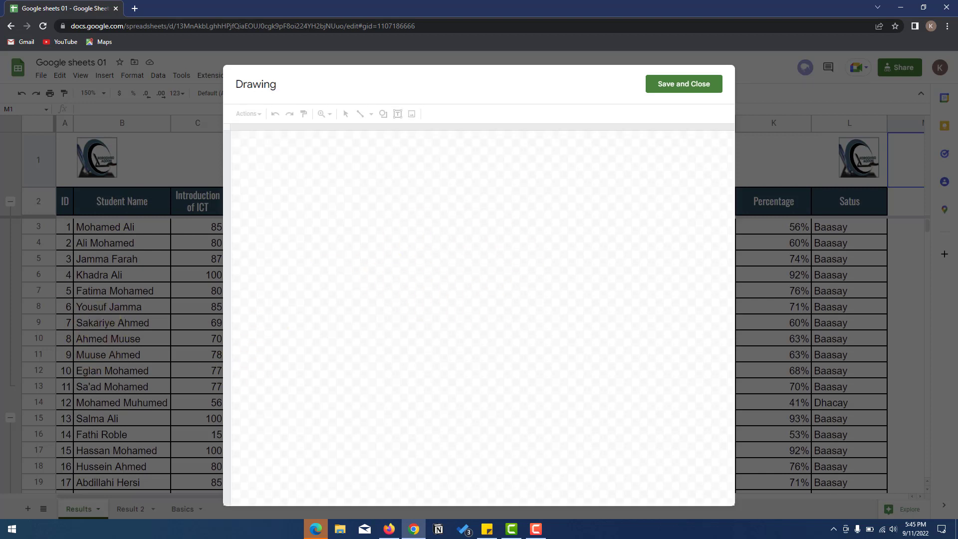
{"action": "key", "text": "alt+Tab"}
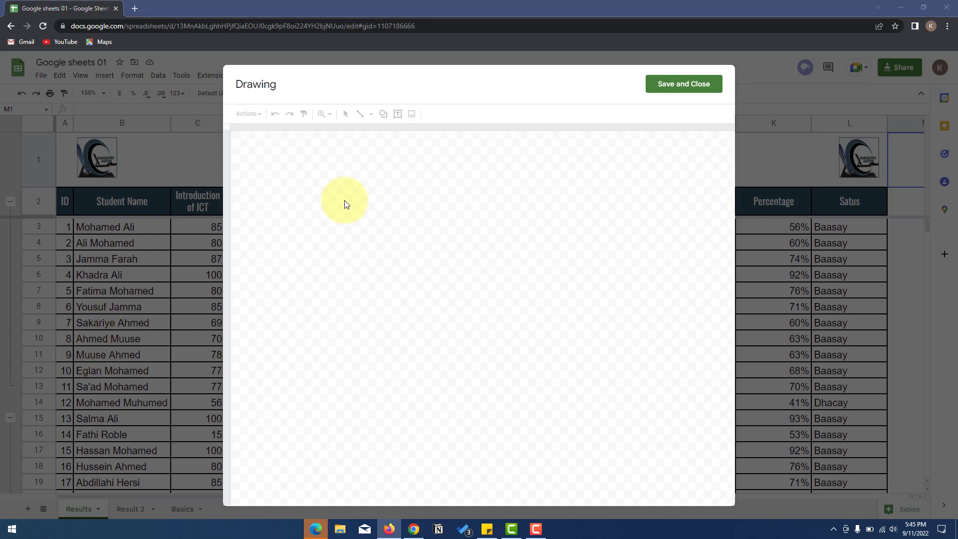
- Draw a rectangle on the canvas and fill it light grey
{"action": "left_click", "coordinate": [384, 114]}
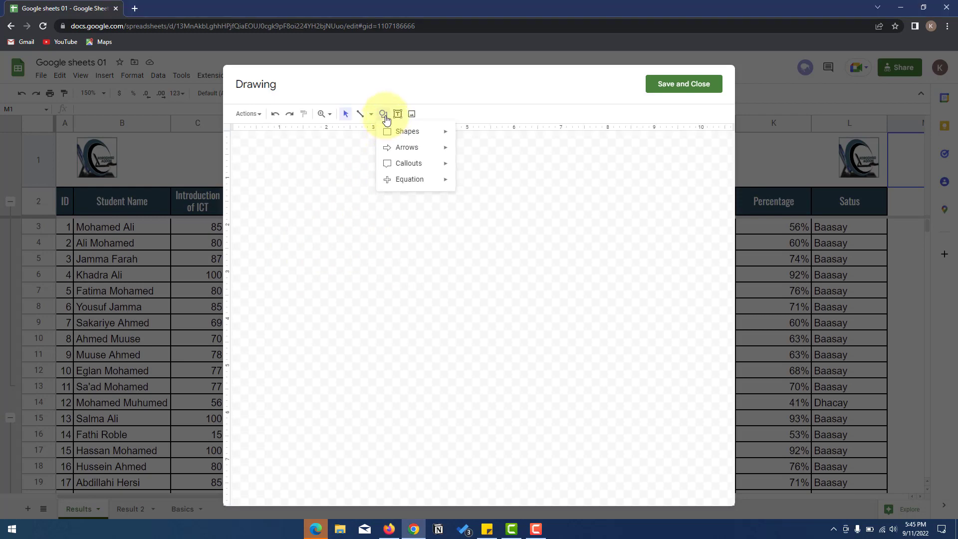
{"action": "mouse_move", "coordinate": [412, 135]}
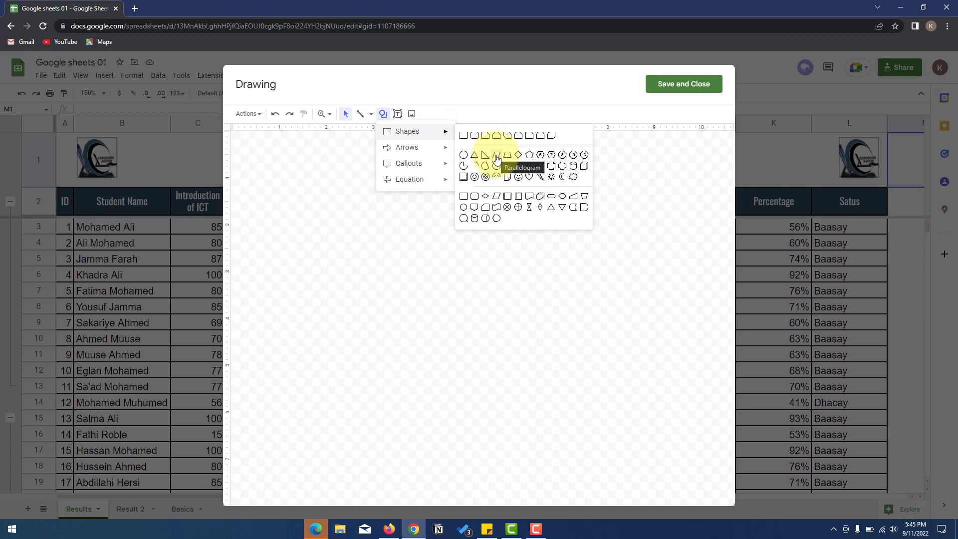
{"action": "left_click", "coordinate": [463, 136]}
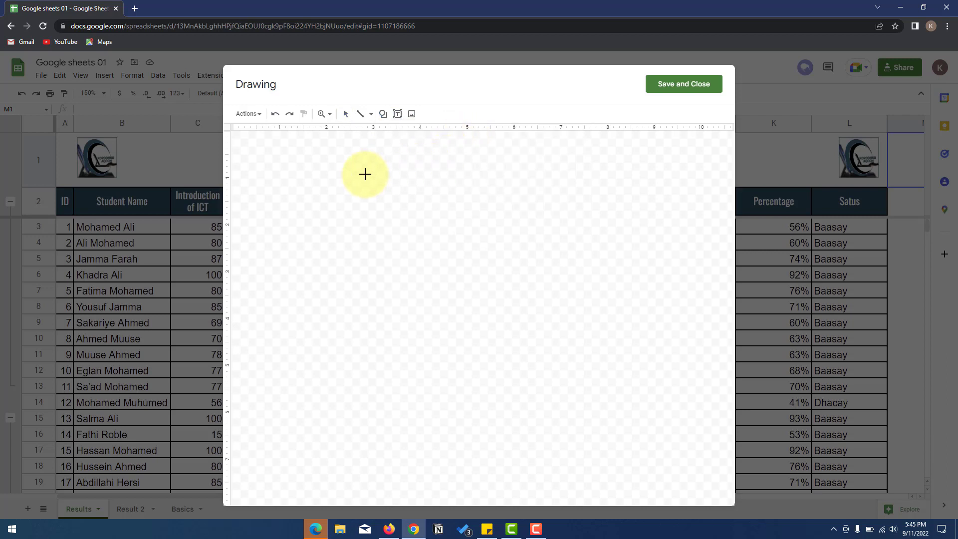
{"action": "mouse_move", "coordinate": [365, 174]}
{"action": "left_mouse_down"}
{"action": "mouse_move", "coordinate": [470, 226]}
{"action": "mouse_move", "coordinate": [515, 263]}
{"action": "mouse_move", "coordinate": [519, 292]}
{"action": "mouse_move", "coordinate": [523, 270]}
{"action": "left_mouse_up"}
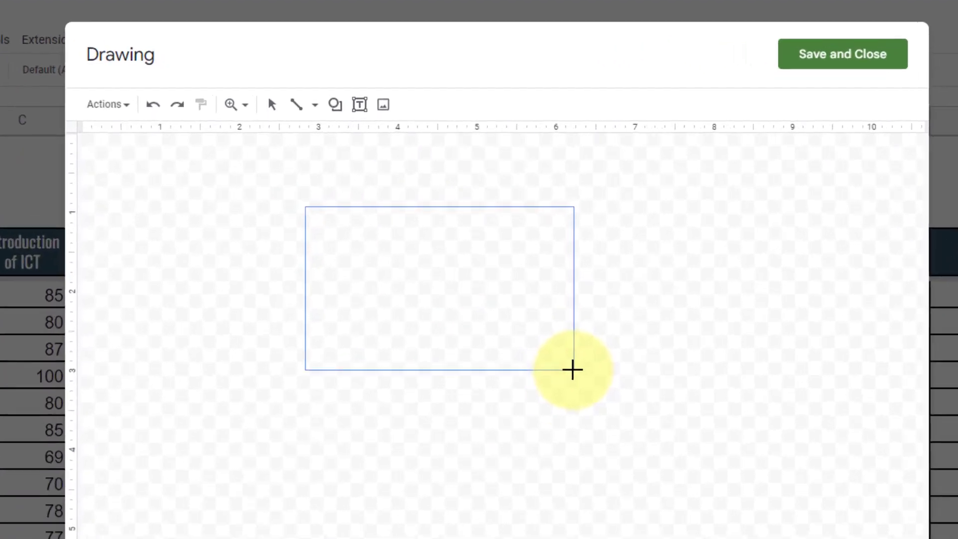
{"action": "left_click_drag", "start_coordinate": [572, 370], "coordinate": [572, 370]}
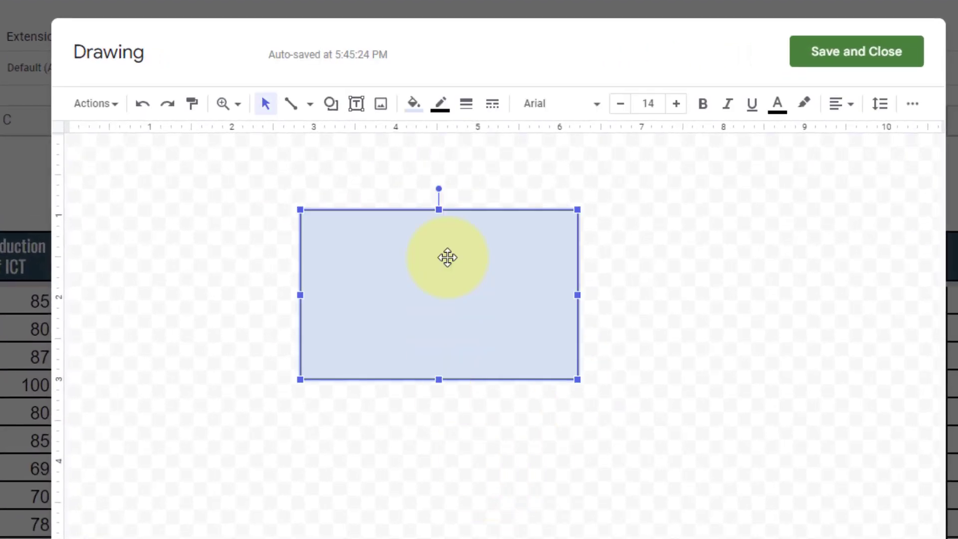
{"action": "left_click", "coordinate": [417, 106]}
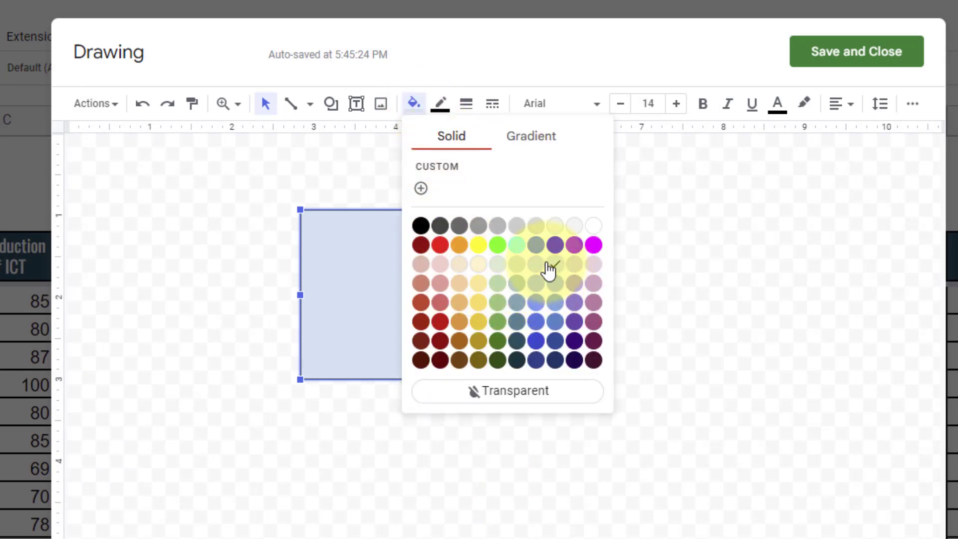
{"action": "left_click", "coordinate": [518, 264]}
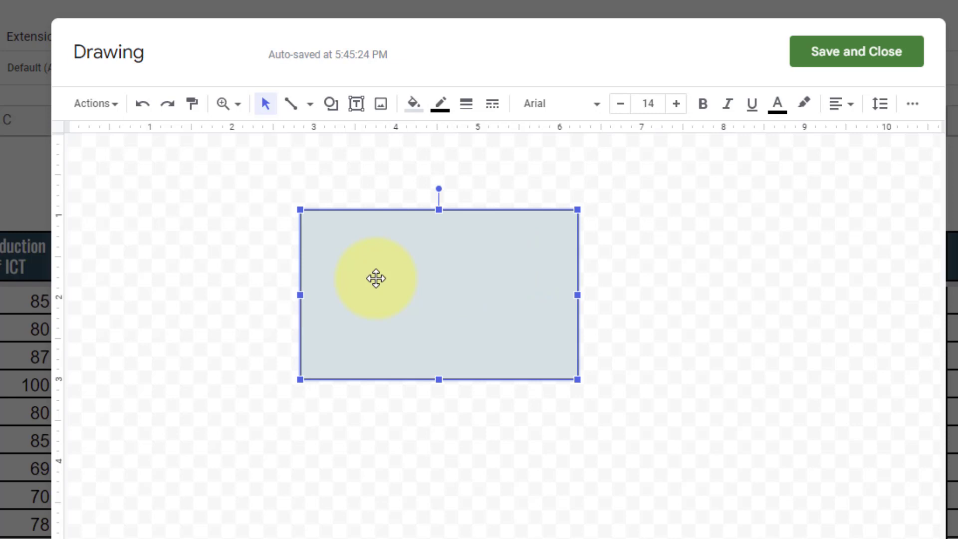
{"action": "left_click", "coordinate": [252, 278]}
- Draw a parallelogram just below the grey rectangle
{"action": "left_click", "coordinate": [336, 106]}
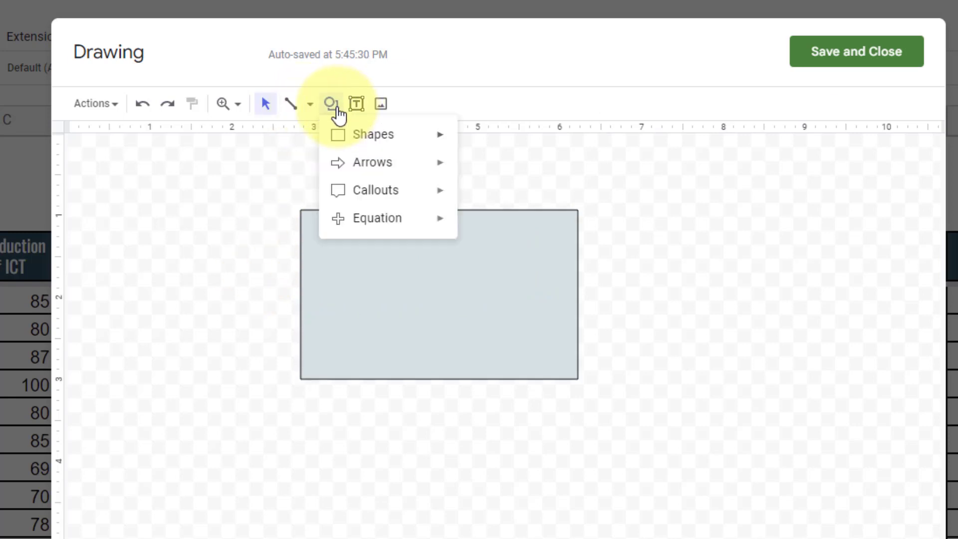
{"action": "mouse_move", "coordinate": [359, 140]}
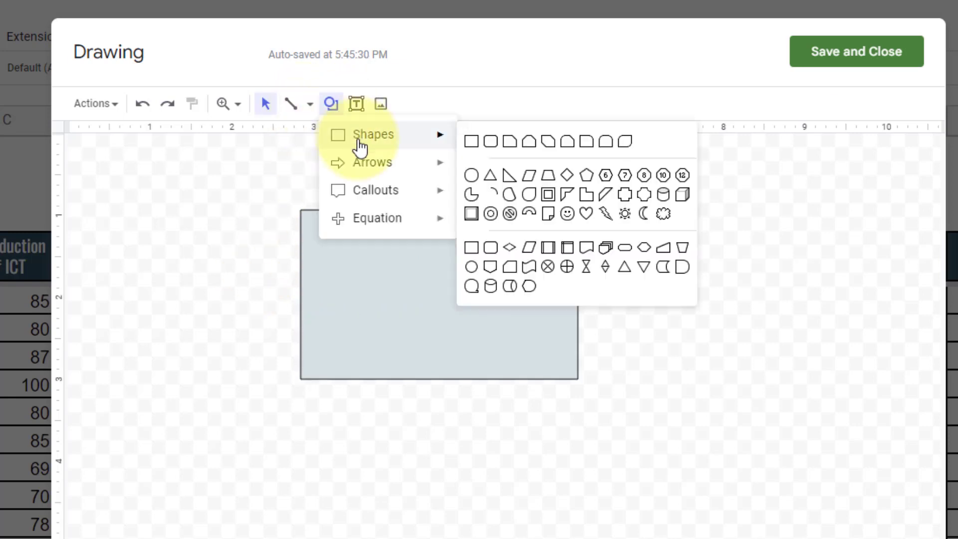
{"action": "left_click", "coordinate": [527, 176]}
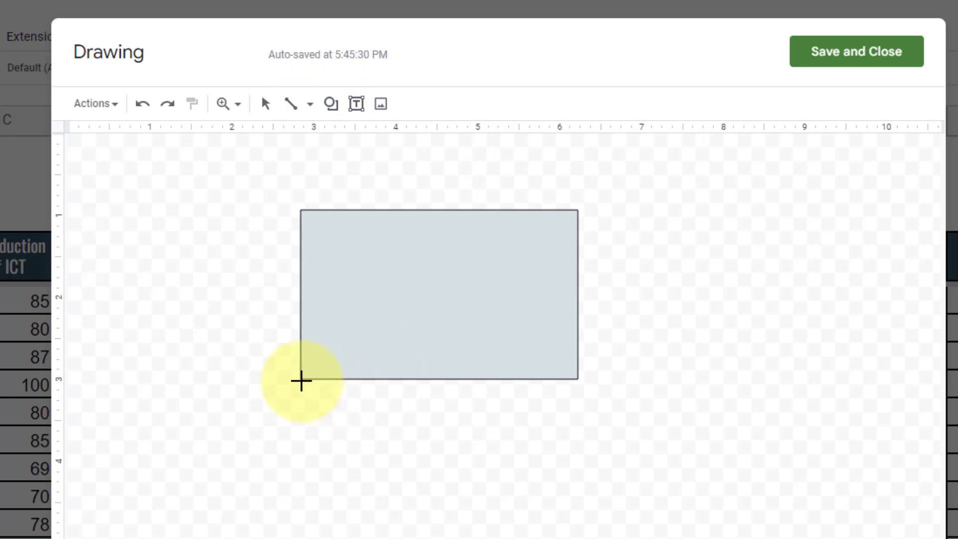
{"action": "left_click_drag", "start_coordinate": [301, 381], "coordinate": [607, 488]}
{"action": "mouse_move", "coordinate": [430, 459]}
{"action": "left_mouse_down"}
{"action": "mouse_move", "coordinate": [415, 457]}
{"action": "mouse_move", "coordinate": [433, 461]}
{"action": "left_mouse_up"}
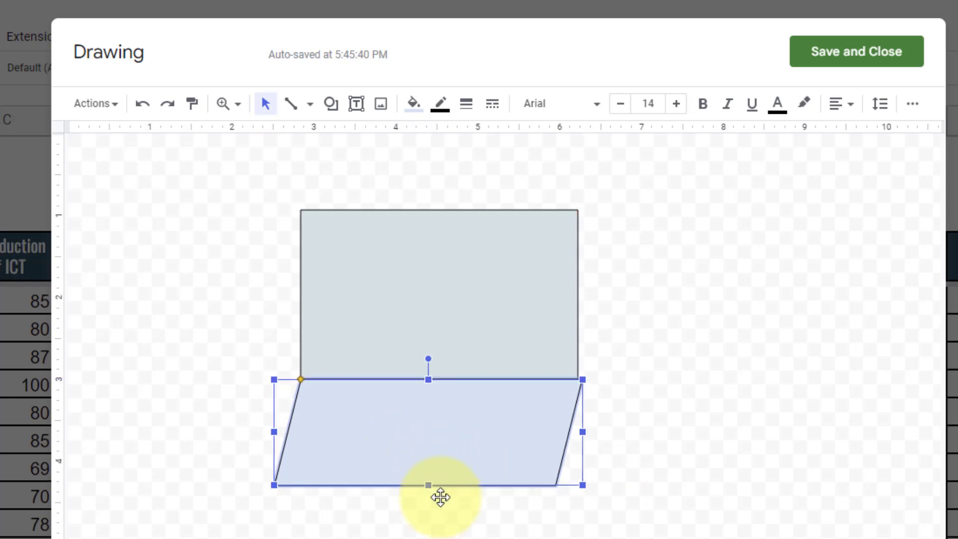
{"action": "left_click", "coordinate": [456, 532]}
- Fine-tune the parallelogram's size and position under the rectangle
{"action": "left_click", "coordinate": [514, 476]}
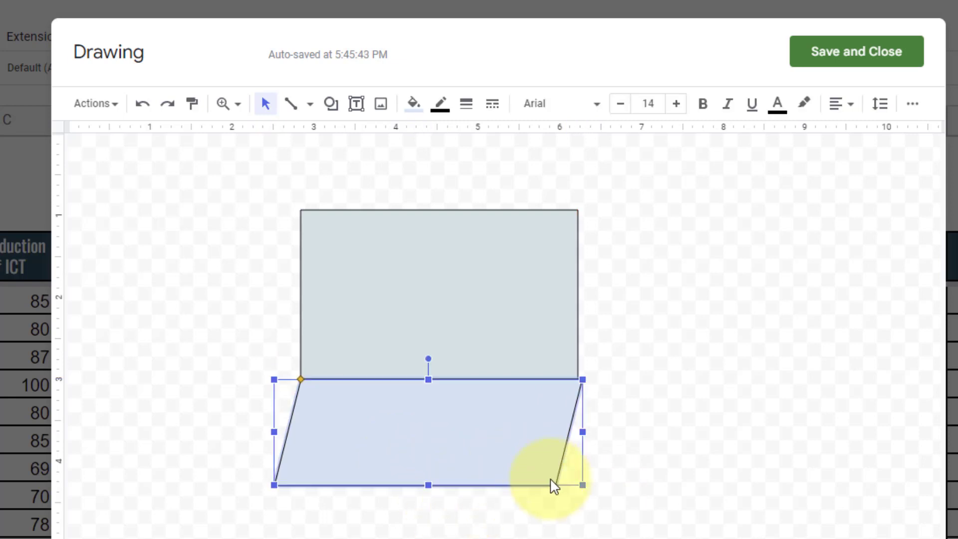
{"action": "left_click", "coordinate": [579, 494]}
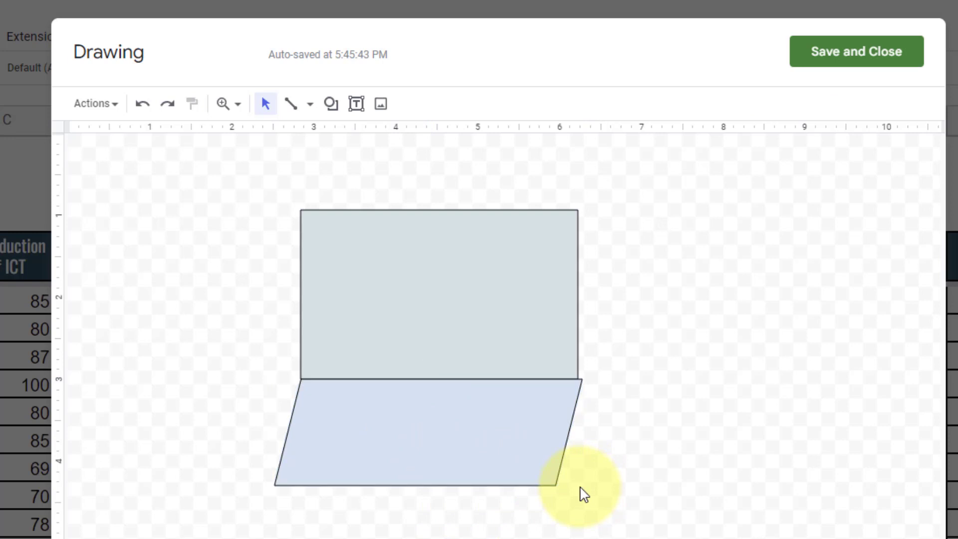
{"action": "left_click", "coordinate": [572, 480]}
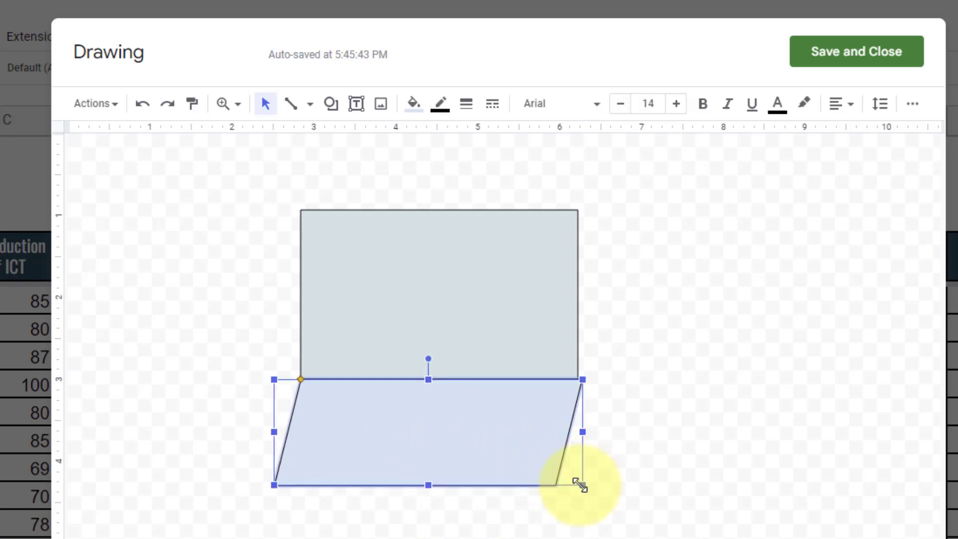
{"action": "left_click_drag", "start_coordinate": [579, 485], "coordinate": [574, 481]}
{"action": "left_click", "coordinate": [634, 496]}
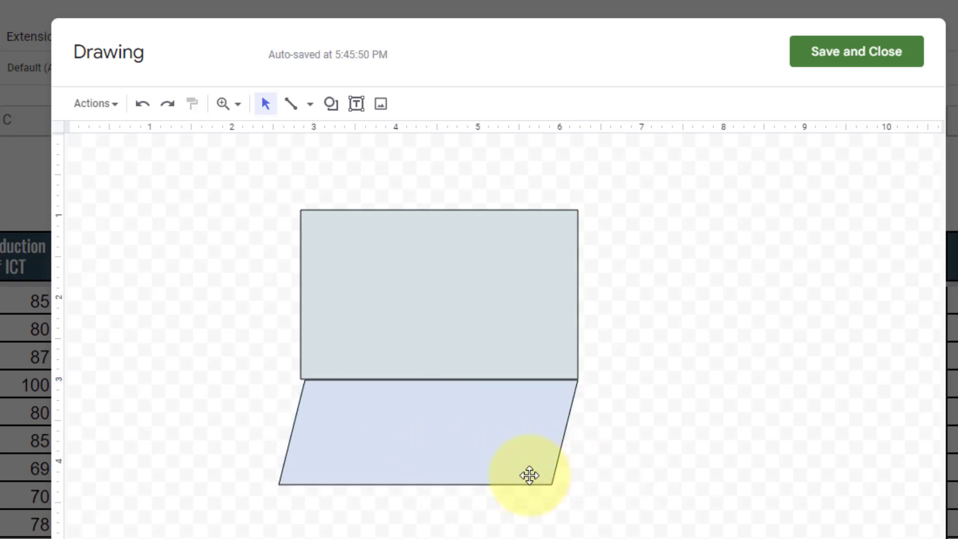
{"action": "left_click_drag", "start_coordinate": [472, 463], "coordinate": [466, 460]}
{"action": "left_click", "coordinate": [530, 507]}
{"action": "left_click", "coordinate": [545, 484]}
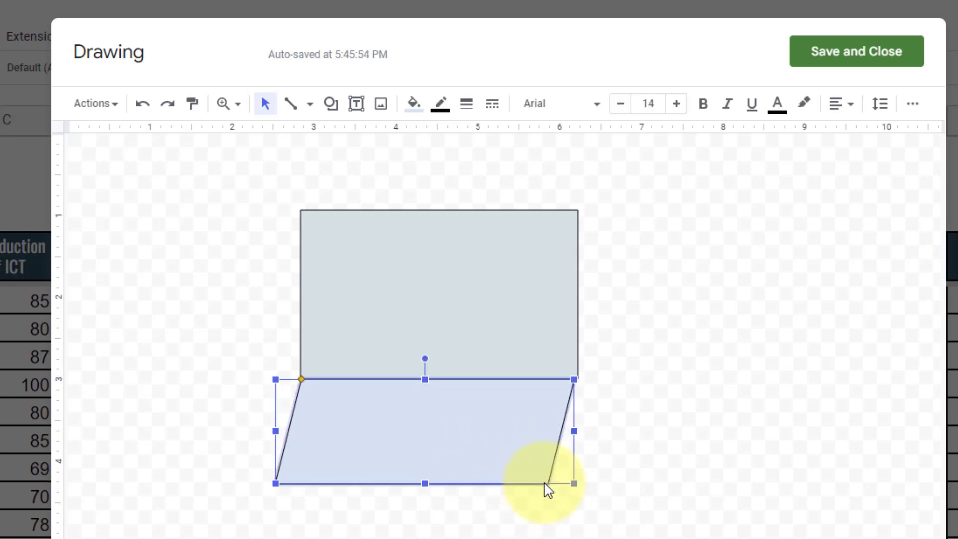
{"action": "left_click_drag", "start_coordinate": [573, 482], "coordinate": [574, 483]}
{"action": "left_click", "coordinate": [642, 474]}
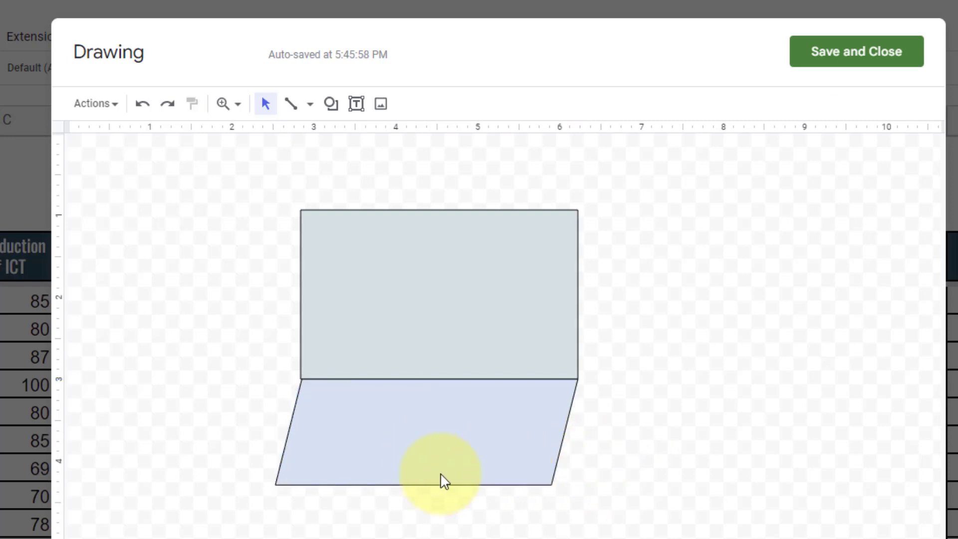
- Make the parallelogram taller and align it with the rectangle's left and right edges
{"action": "left_click", "coordinate": [451, 479]}
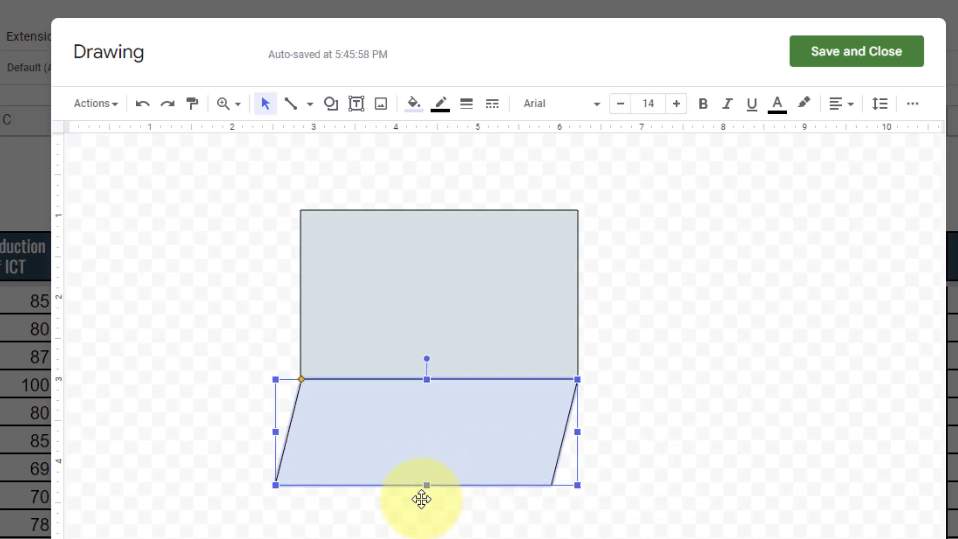
{"action": "left_click_drag", "start_coordinate": [428, 484], "coordinate": [401, 501]}
{"action": "left_click_drag", "start_coordinate": [314, 493], "coordinate": [327, 480]}
{"action": "left_click", "coordinate": [378, 524]}
{"action": "left_click", "coordinate": [535, 497]}
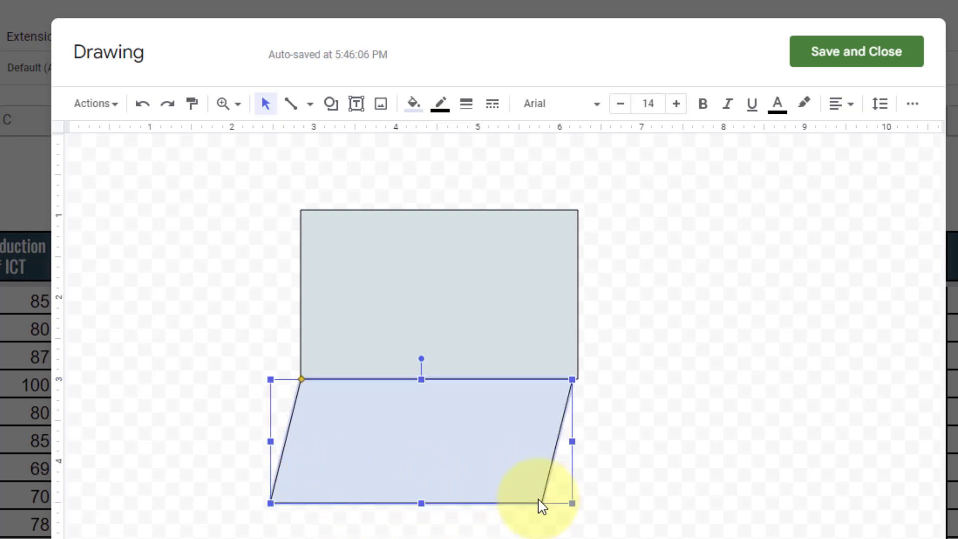
{"action": "left_click_drag", "start_coordinate": [570, 505], "coordinate": [577, 505]}
{"action": "left_click", "coordinate": [630, 509]}
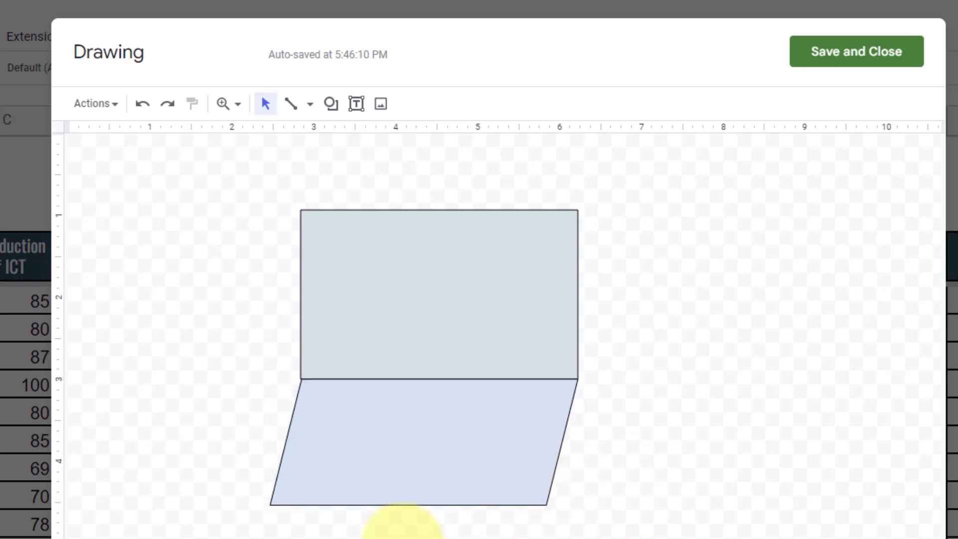
- Duplicate the grey rectangle and shrink the copy to fit inside the original
{"action": "left_click", "coordinate": [375, 330]}
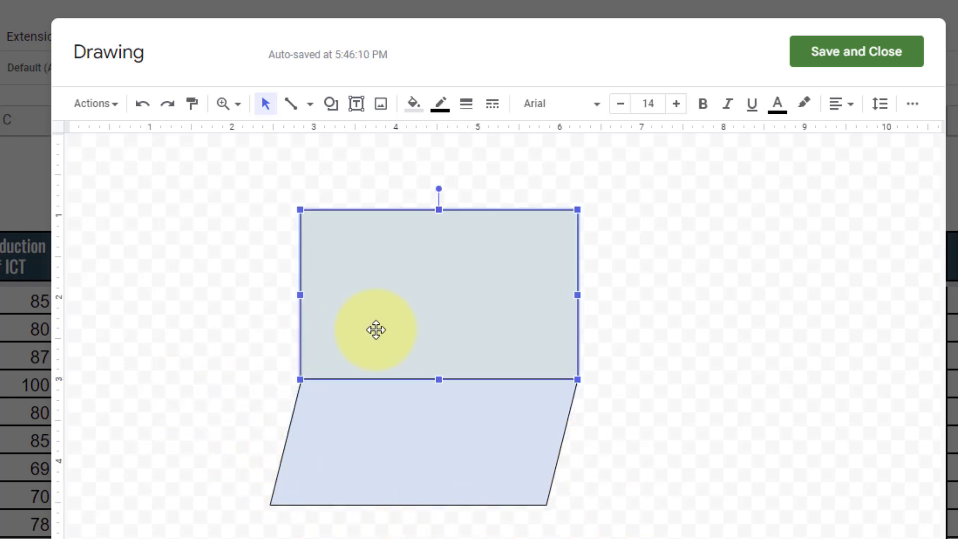
{"action": "key", "text": "ctrl+d"}
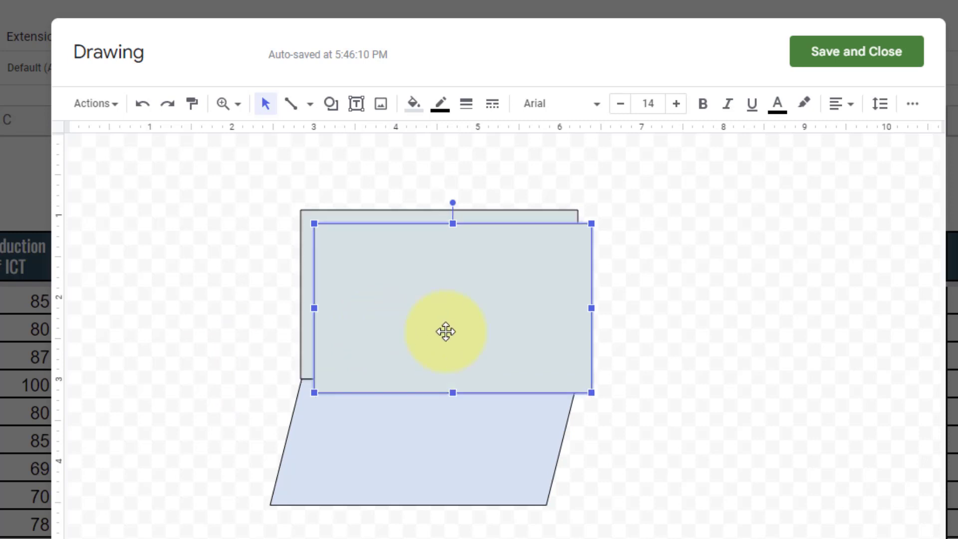
{"action": "left_click_drag", "start_coordinate": [589, 393], "coordinate": [556, 372]}
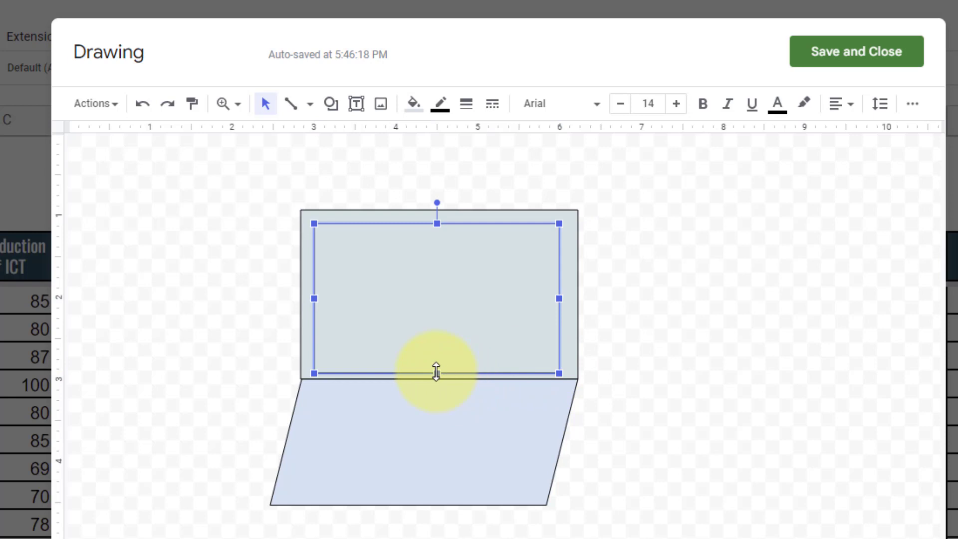
{"action": "left_click_drag", "start_coordinate": [436, 371], "coordinate": [437, 365]}
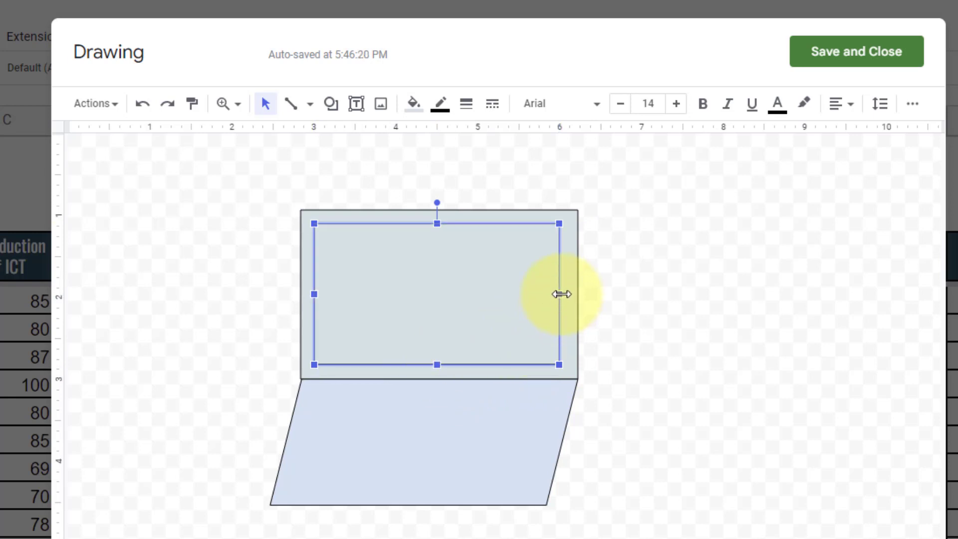
{"action": "left_click_drag", "start_coordinate": [561, 294], "coordinate": [567, 294]}
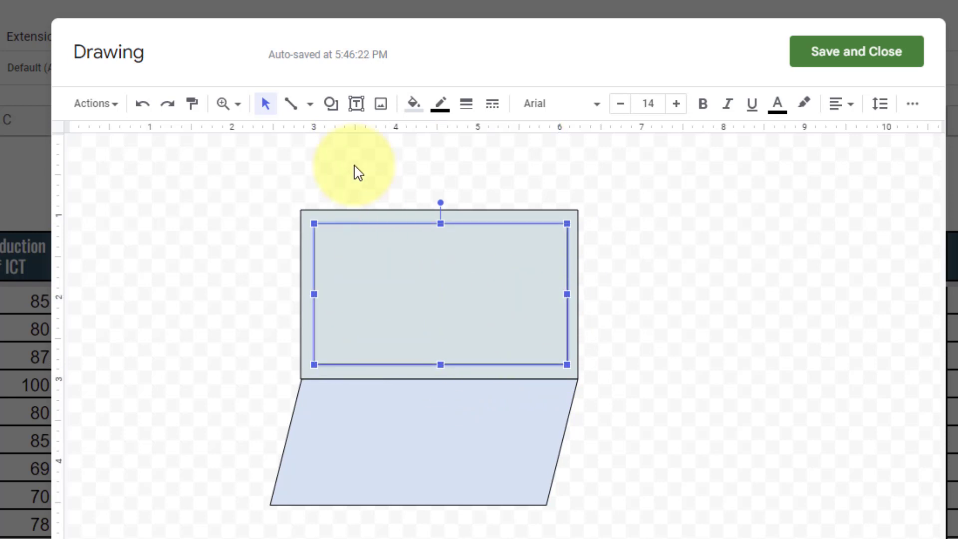
- Fill the inner rectangle white and raise its bottom edge slightly
{"action": "left_click", "coordinate": [412, 104]}
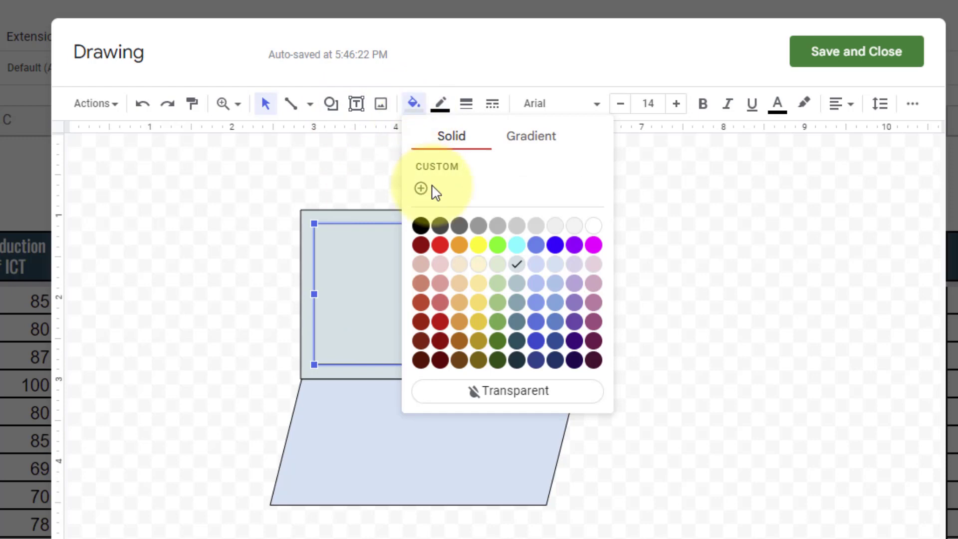
{"action": "left_click", "coordinate": [594, 227]}
{"action": "left_click", "coordinate": [620, 300]}
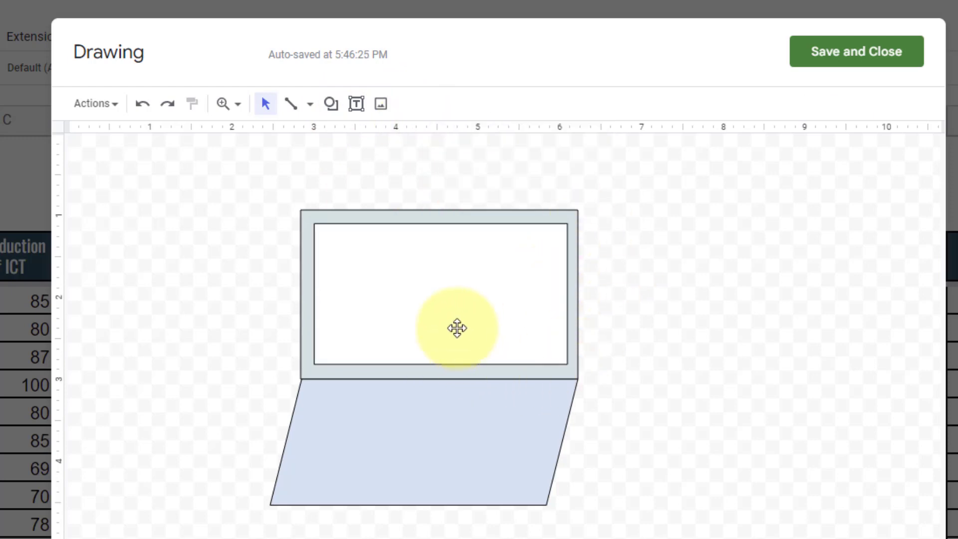
{"action": "left_click", "coordinate": [443, 361]}
{"action": "left_click_drag", "start_coordinate": [440, 364], "coordinate": [439, 359]}
{"action": "left_click", "coordinate": [627, 349]}
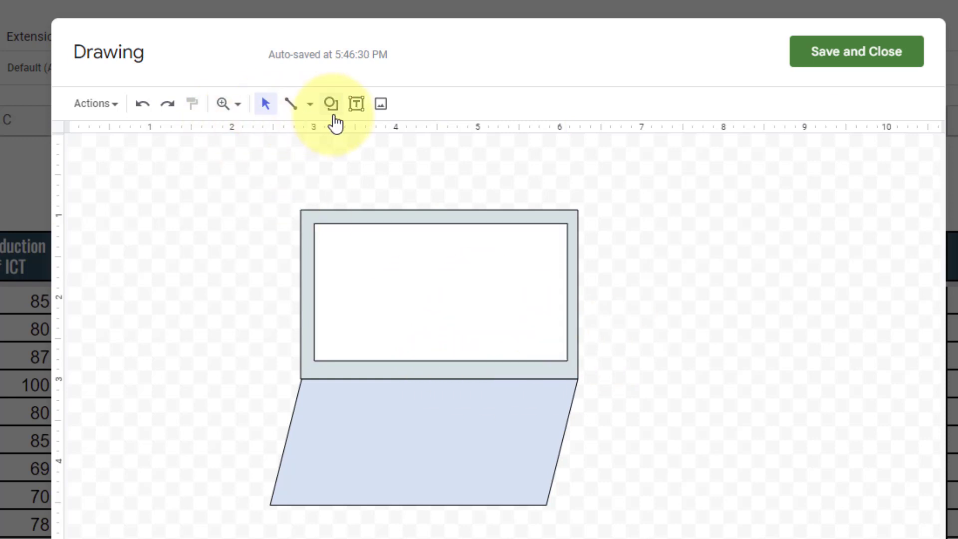
- Add a text box below the screen containing the brand label text
{"action": "left_click", "coordinate": [356, 104]}
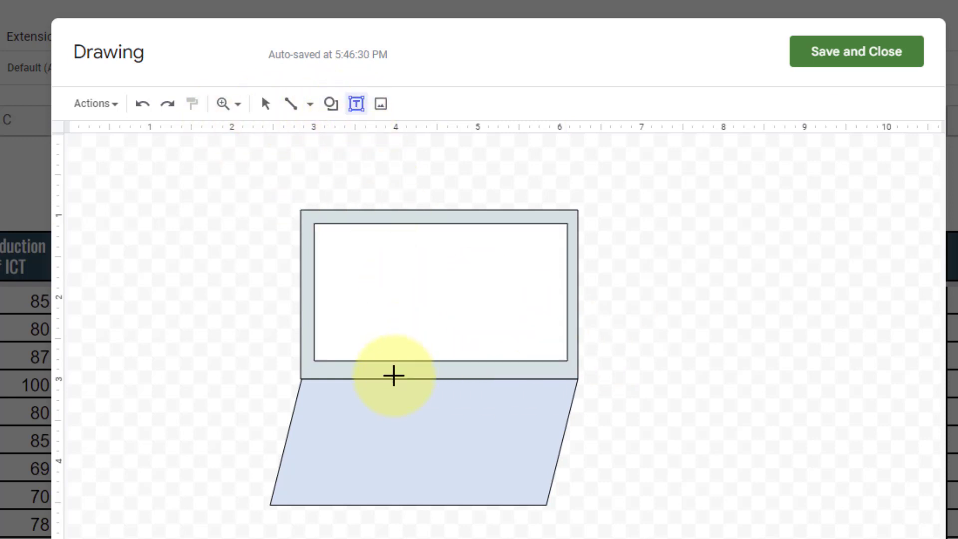
{"action": "left_click", "coordinate": [392, 368]}
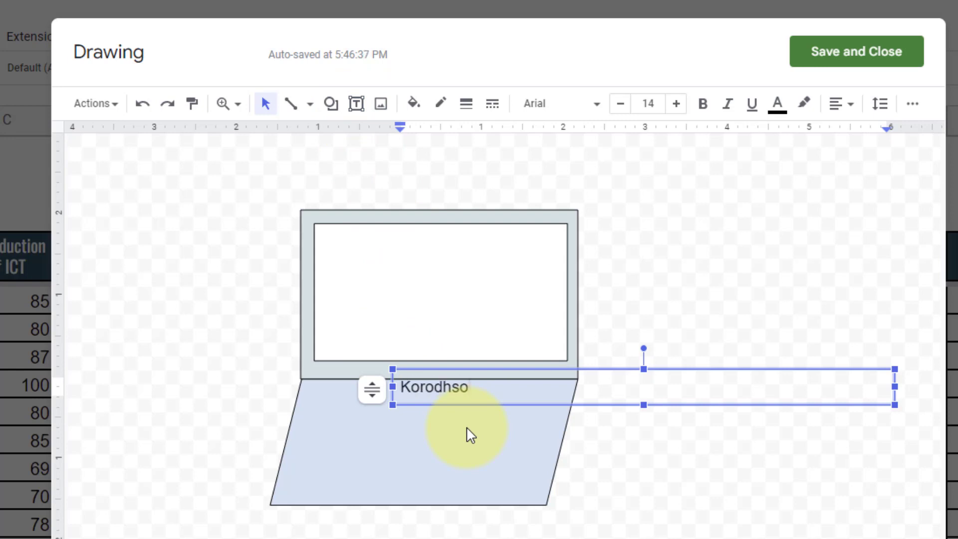
{"action": "key", "text": "ctrl+a"}
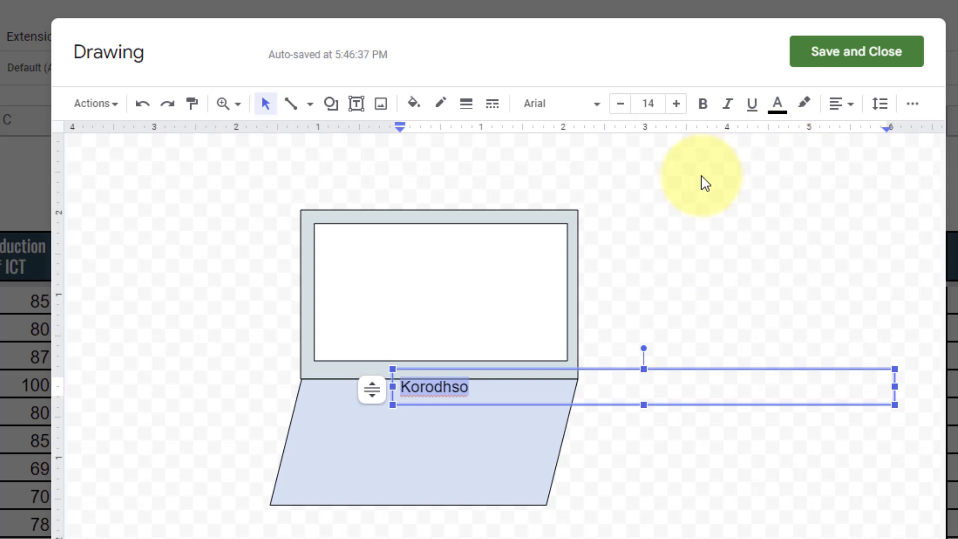
{"action": "type", "text": "KORODHSO"}
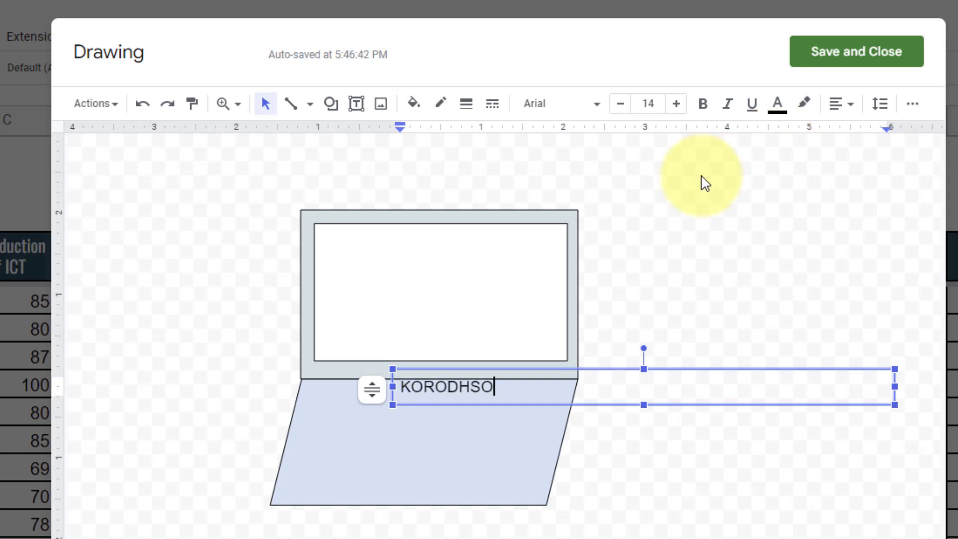
- Make the brand label bold at 5 pt font size
{"action": "key", "text": "ctrl+a"}
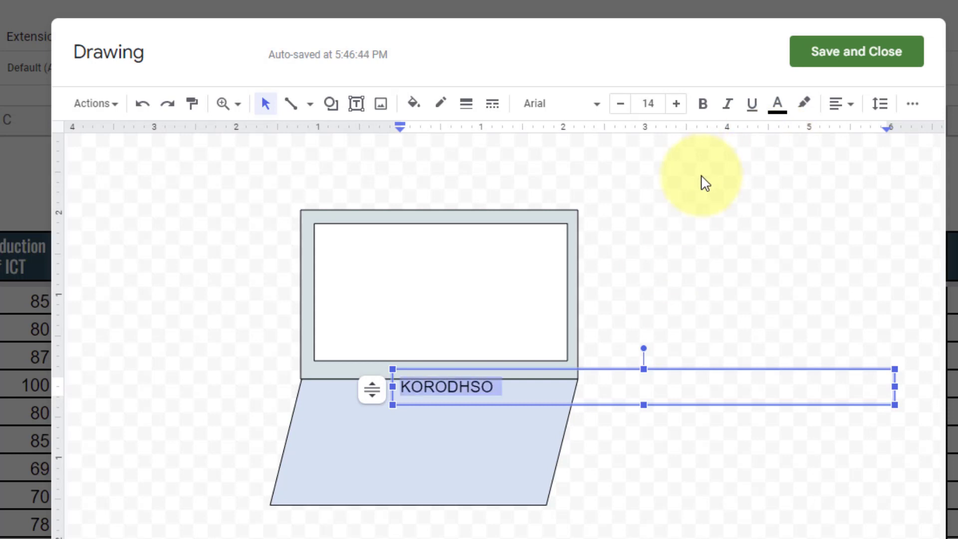
{"action": "left_click", "coordinate": [620, 105]}
{"action": "left_click", "coordinate": [621, 106]}
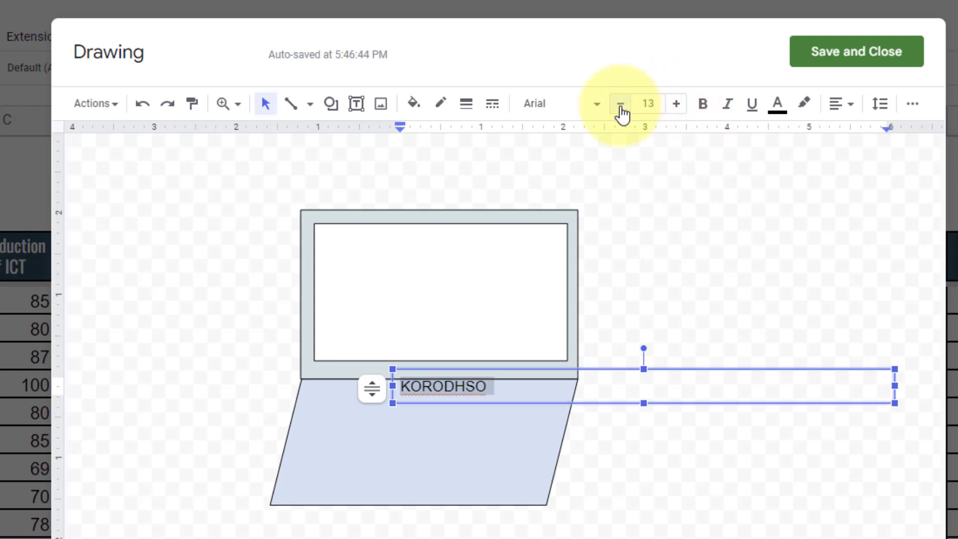
{"action": "left_click", "coordinate": [621, 106]}
{"action": "left_click", "coordinate": [621, 105]}
{"action": "left_click", "coordinate": [620, 106]}
{"action": "left_click", "coordinate": [621, 106]}
{"action": "left_click", "coordinate": [620, 106]}
{"action": "left_click", "coordinate": [620, 105]}
{"action": "left_click", "coordinate": [621, 106]}
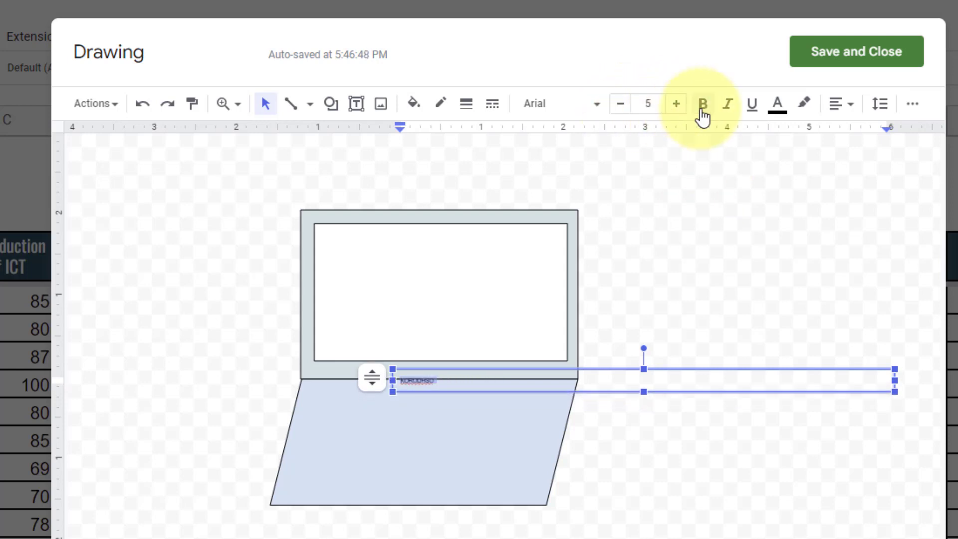
{"action": "left_click", "coordinate": [703, 117]}
- Narrow the label's text box so it sits on the bezel below the screen
{"action": "left_click", "coordinate": [493, 372]}
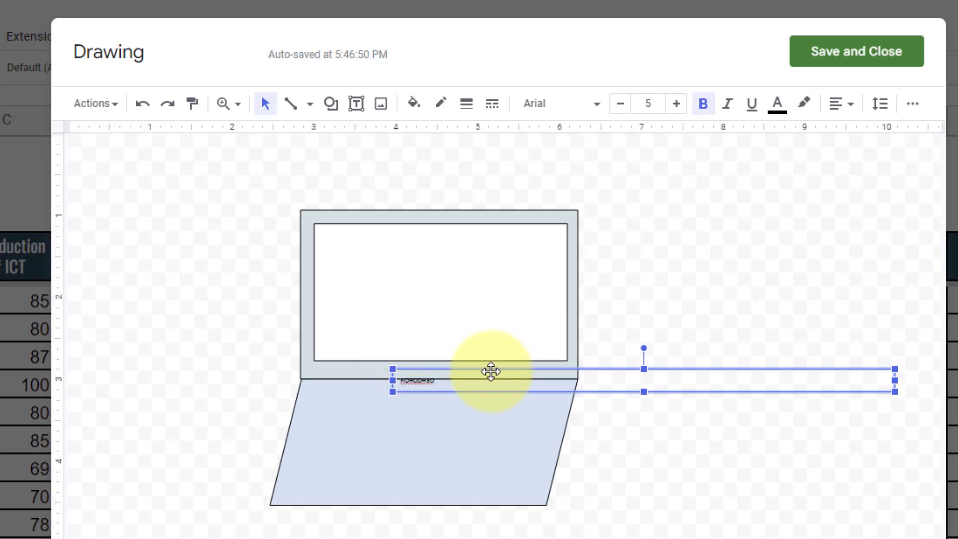
{"action": "left_click_drag", "start_coordinate": [894, 380], "coordinate": [451, 377]}
{"action": "left_click", "coordinate": [757, 378]}
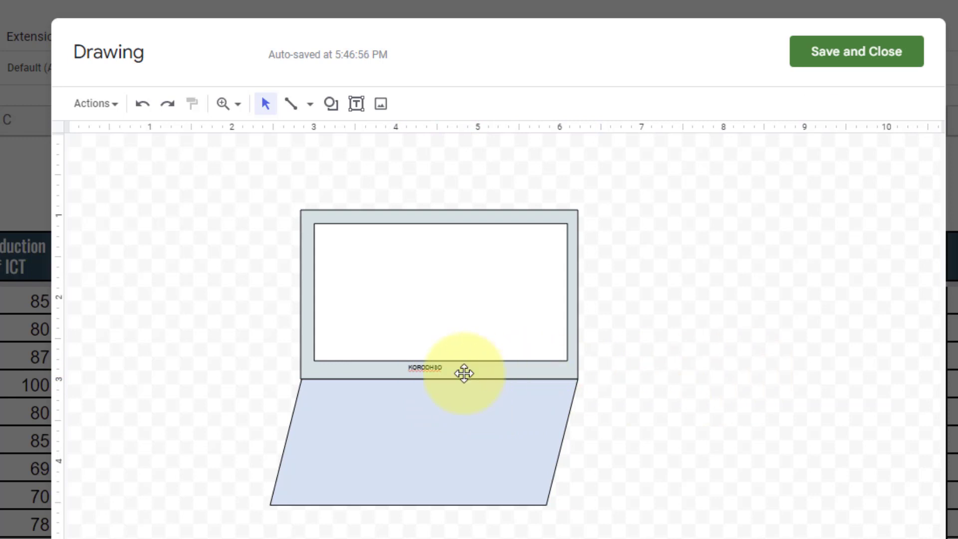
{"action": "left_click", "coordinate": [437, 373]}
{"action": "left_click", "coordinate": [694, 377]}
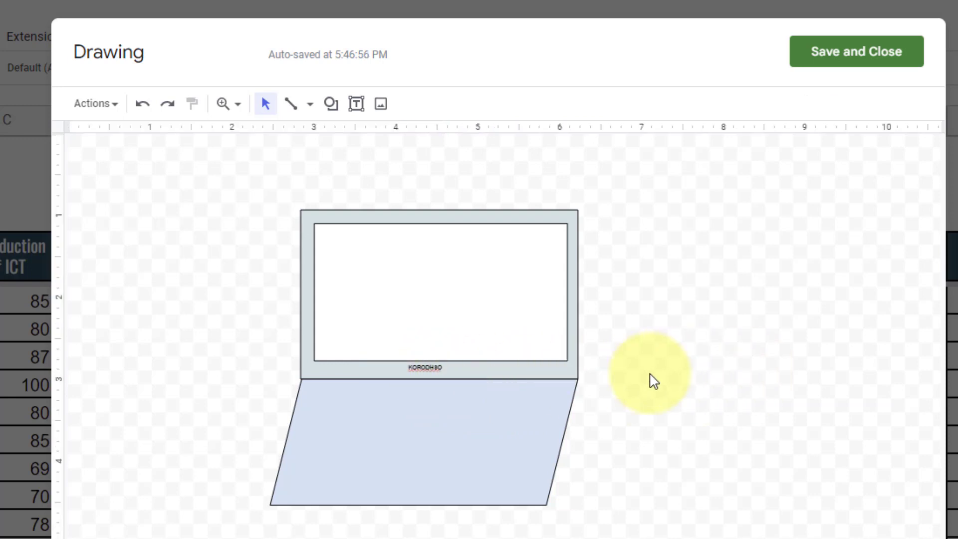
- Recolour the laptop base to pale grey
{"action": "left_click", "coordinate": [390, 451]}
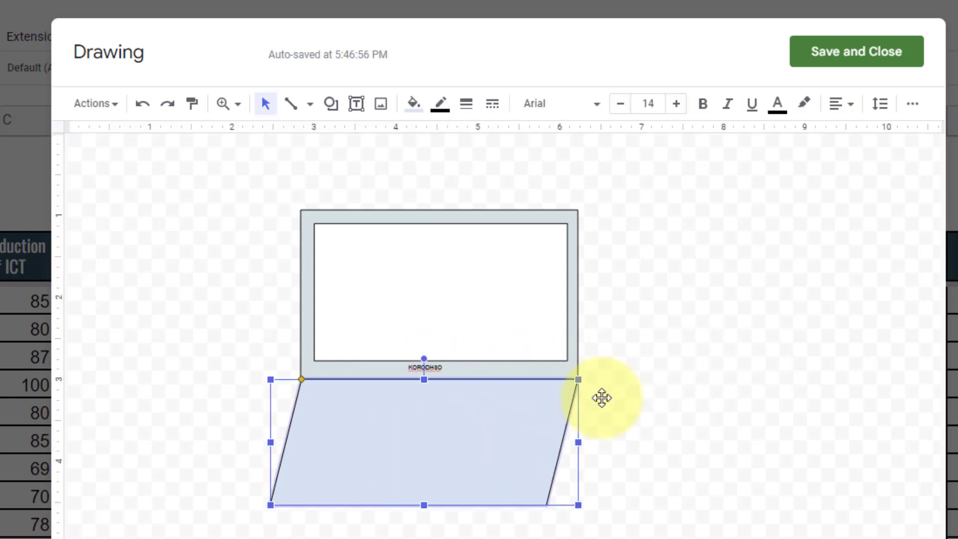
{"action": "left_click", "coordinate": [757, 349]}
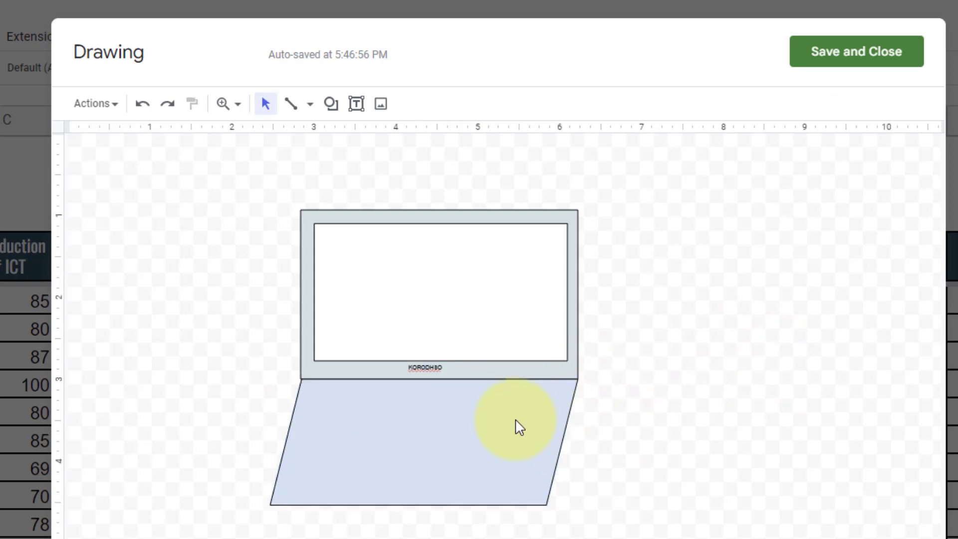
{"action": "left_click", "coordinate": [449, 426]}
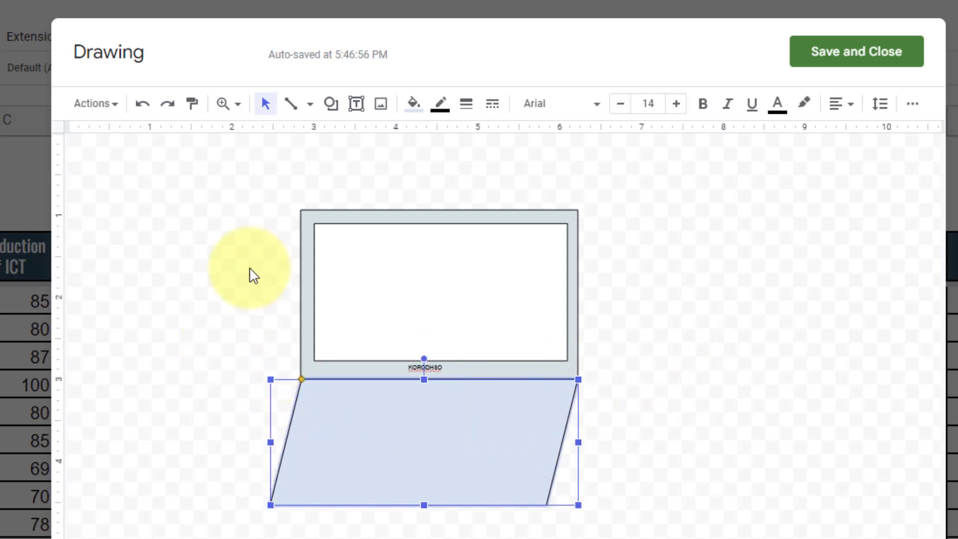
{"action": "left_click", "coordinate": [414, 104]}
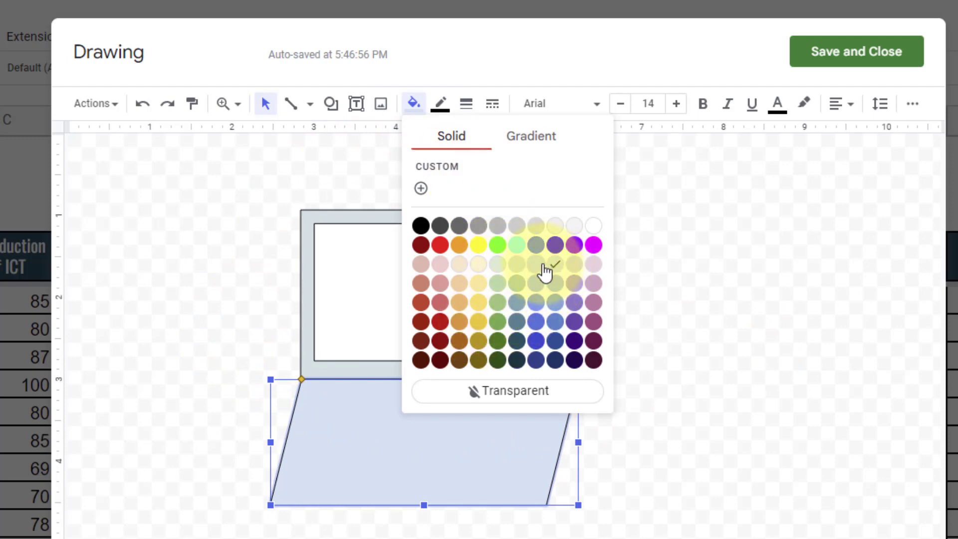
{"action": "left_click", "coordinate": [522, 265]}
{"action": "left_click", "coordinate": [710, 327]}
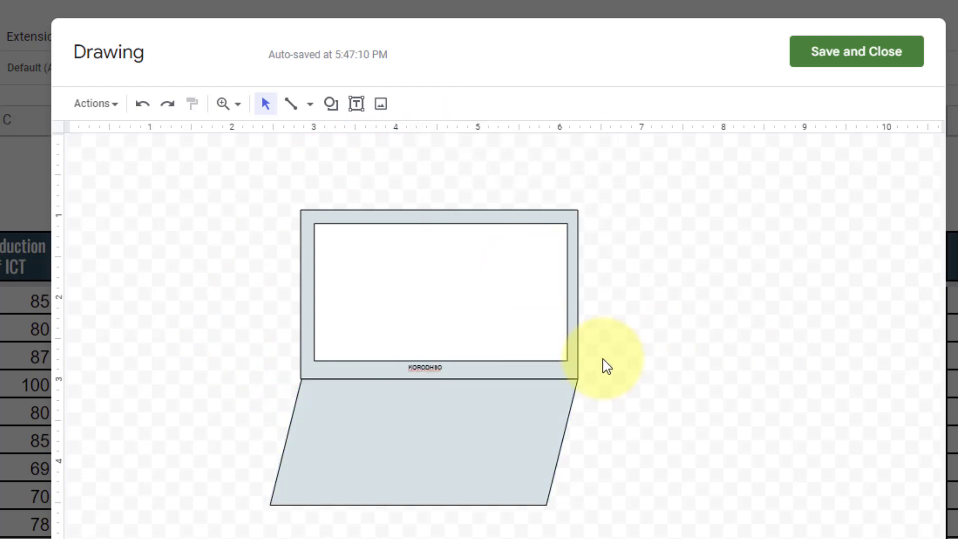
- Duplicate the base and shrink the copy into an inner keyboard panel
{"action": "left_click", "coordinate": [392, 475]}
{"action": "key", "text": "ctrl+d"}
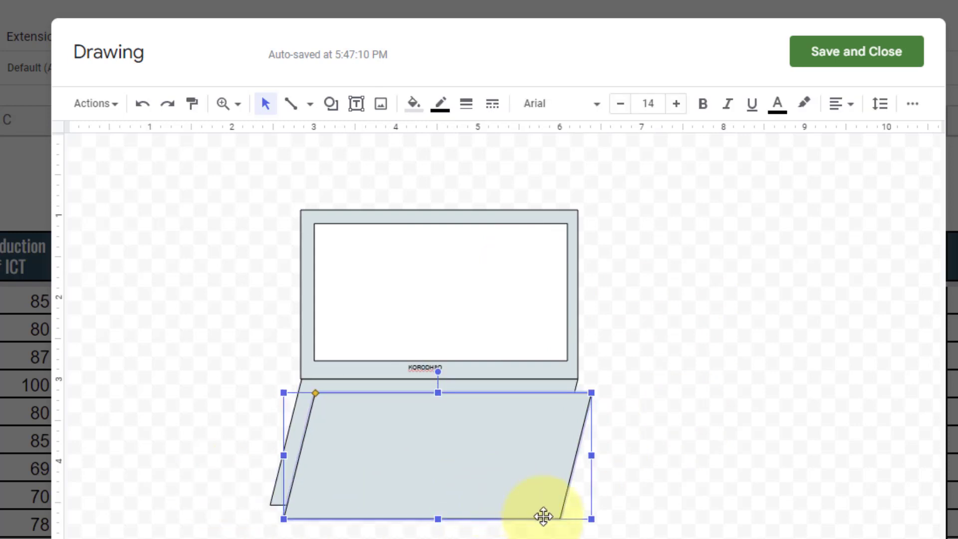
{"action": "left_click_drag", "start_coordinate": [484, 477], "coordinate": [480, 471]}
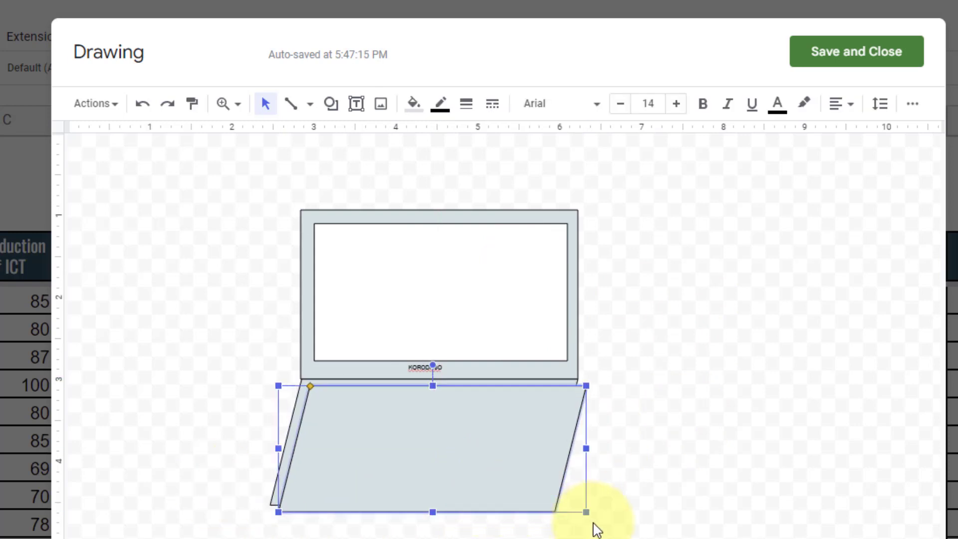
{"action": "mouse_move", "coordinate": [585, 511]}
{"action": "left_mouse_down"}
{"action": "mouse_move", "coordinate": [556, 498]}
{"action": "mouse_move", "coordinate": [567, 503]}
{"action": "left_mouse_up"}
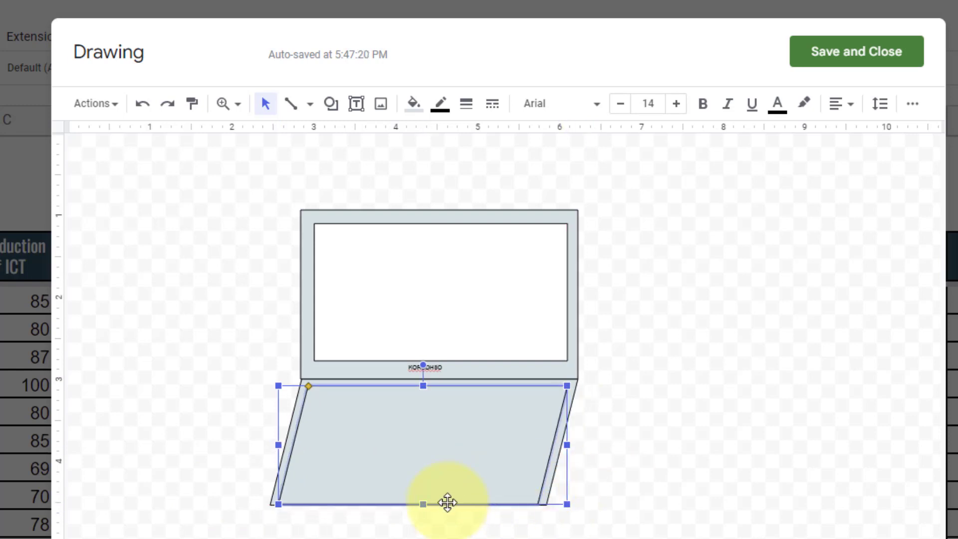
{"action": "left_click_drag", "start_coordinate": [424, 500], "coordinate": [458, 461]}
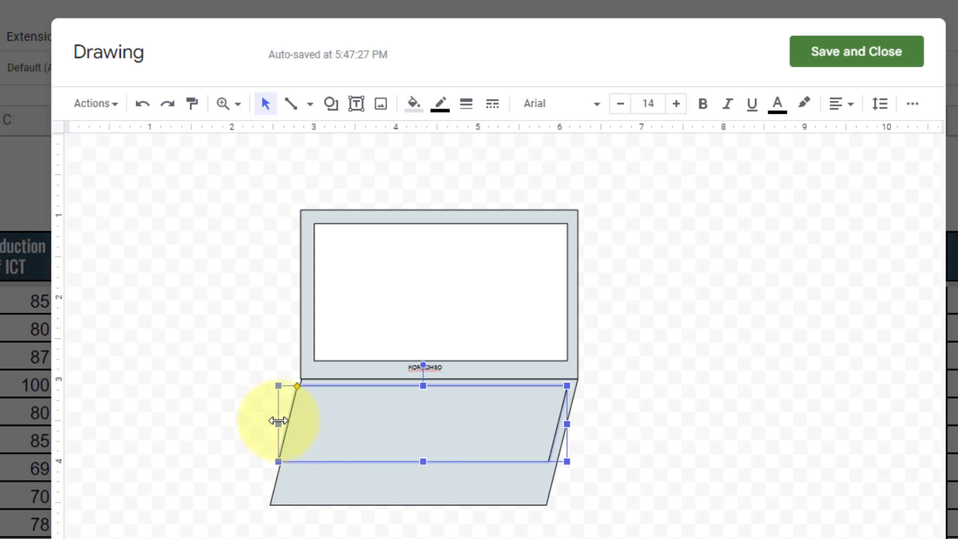
{"action": "mouse_move", "coordinate": [278, 423]}
{"action": "left_mouse_down"}
{"action": "mouse_move", "coordinate": [309, 423]}
{"action": "mouse_move", "coordinate": [292, 424]}
{"action": "left_mouse_up"}
{"action": "left_click", "coordinate": [625, 439]}
{"action": "left_click_drag", "start_coordinate": [479, 437], "coordinate": [469, 436]}
{"action": "left_click", "coordinate": [609, 446]}
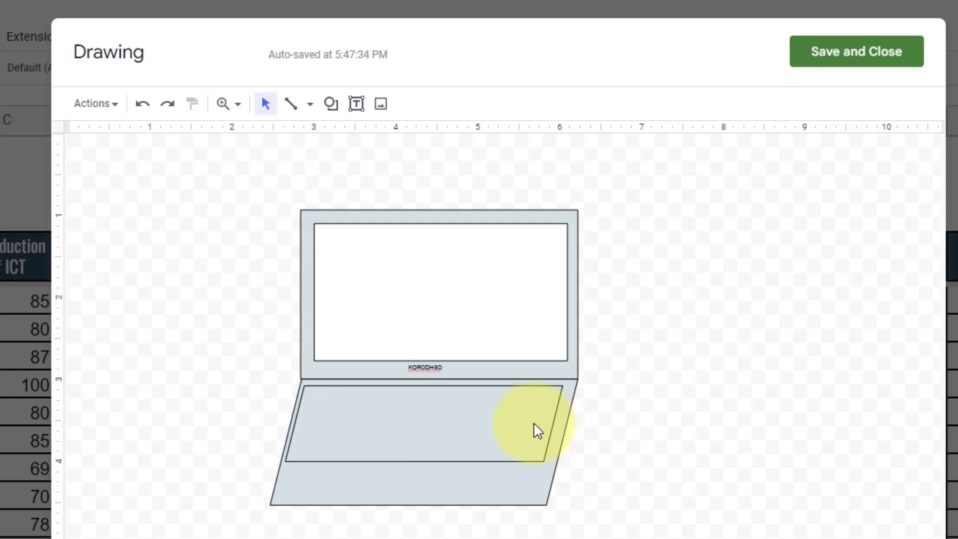
- Adjust the keyboard panel's slant, size and position within the base
{"action": "left_click", "coordinate": [343, 400]}
{"action": "left_click_drag", "start_coordinate": [303, 386], "coordinate": [308, 387]}
{"action": "left_click", "coordinate": [633, 430]}
{"action": "left_click", "coordinate": [549, 445]}
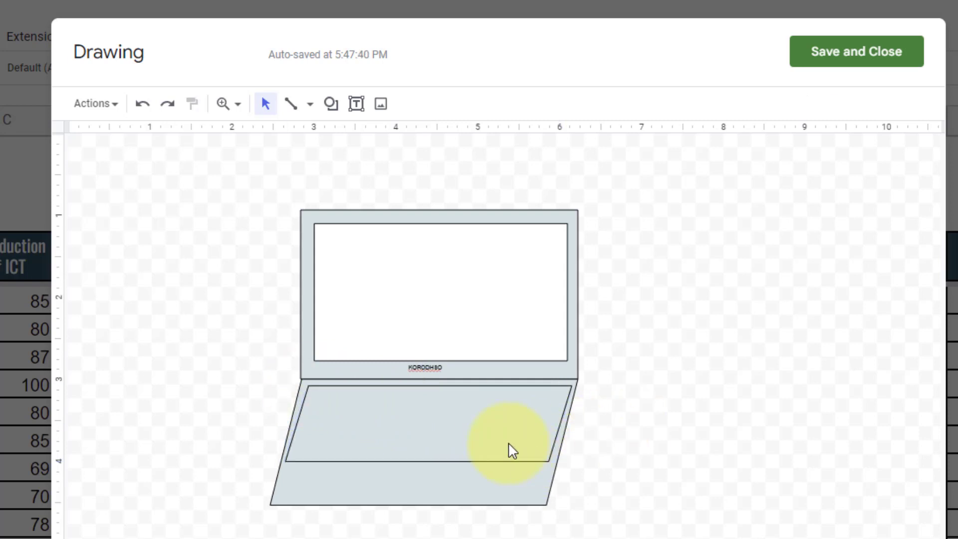
{"action": "left_click", "coordinate": [501, 451]}
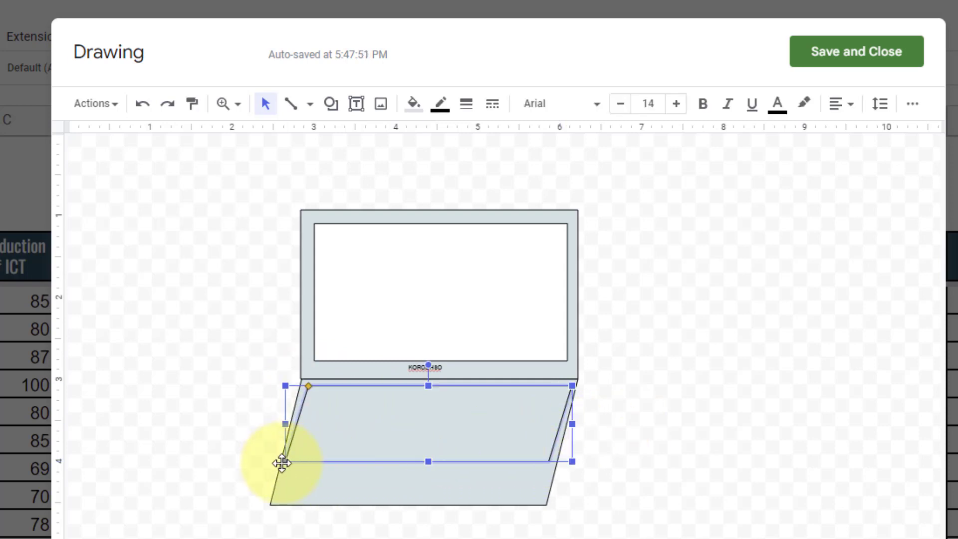
{"action": "left_click_drag", "start_coordinate": [288, 460], "coordinate": [292, 460]}
{"action": "left_click_drag", "start_coordinate": [365, 457], "coordinate": [358, 458]}
{"action": "left_click", "coordinate": [638, 493]}
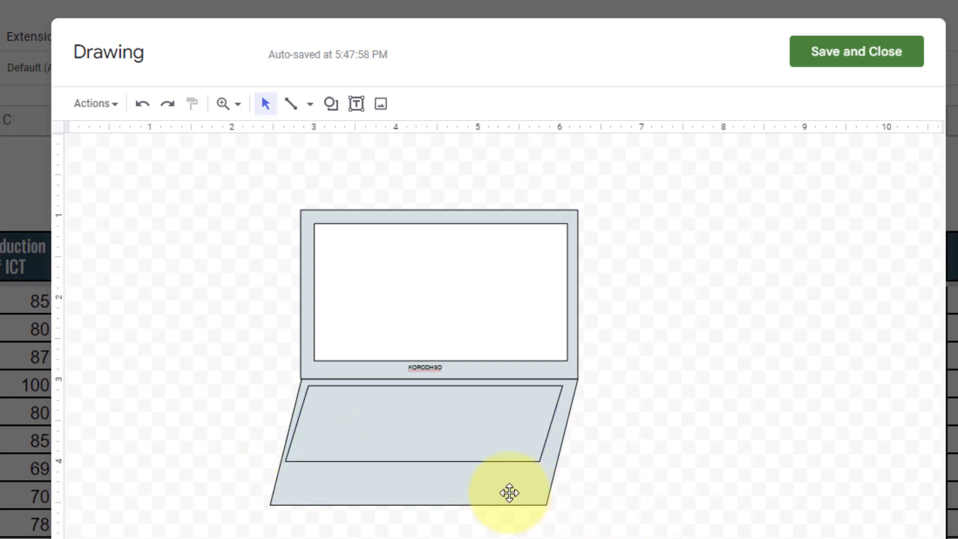
- Adjust the base's slant and widen it to meet the screen's right edge
{"action": "left_click", "coordinate": [323, 501]}
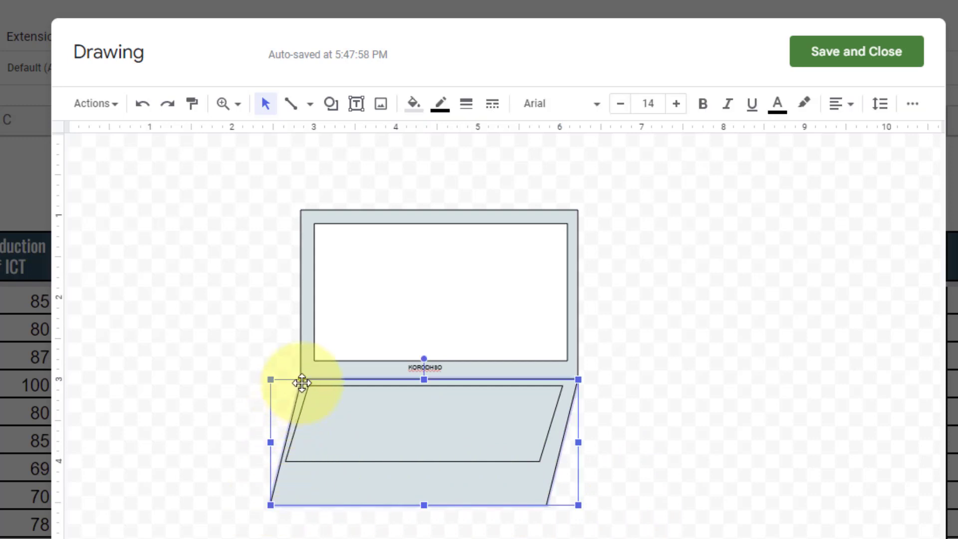
{"action": "left_click_drag", "start_coordinate": [303, 381], "coordinate": [305, 379]}
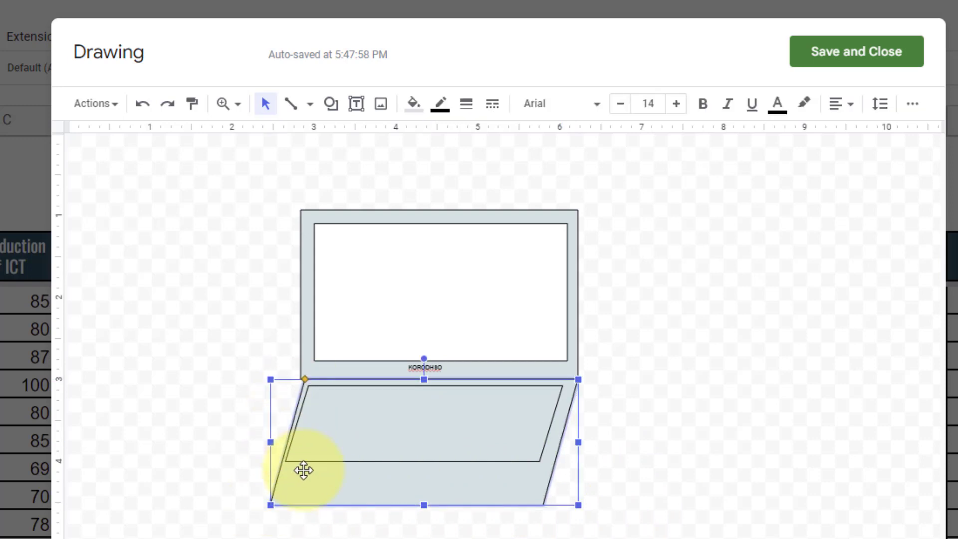
{"action": "left_click_drag", "start_coordinate": [300, 484], "coordinate": [294, 482]}
{"action": "left_click", "coordinate": [533, 509]}
{"action": "left_click", "coordinate": [521, 501]}
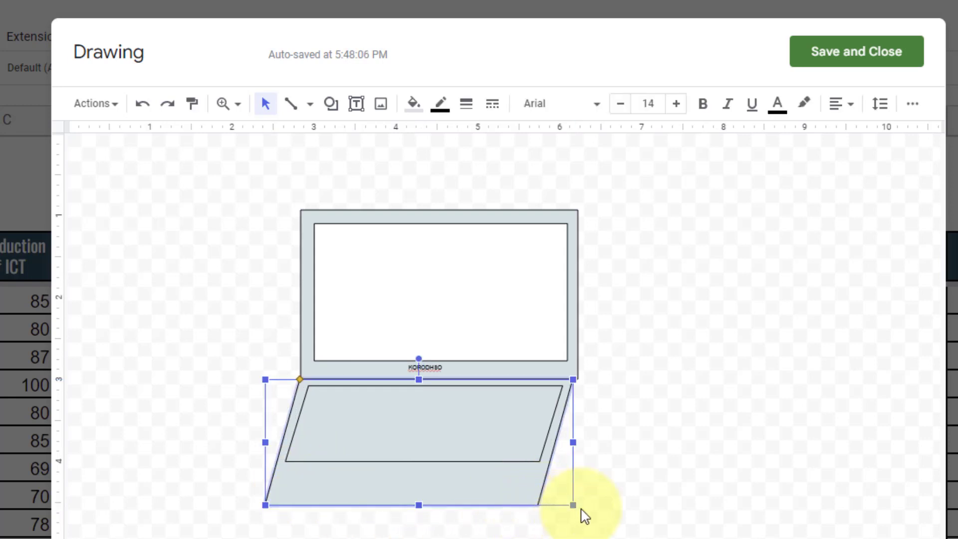
{"action": "left_click_drag", "start_coordinate": [577, 506], "coordinate": [582, 507]}
{"action": "left_click", "coordinate": [677, 493]}
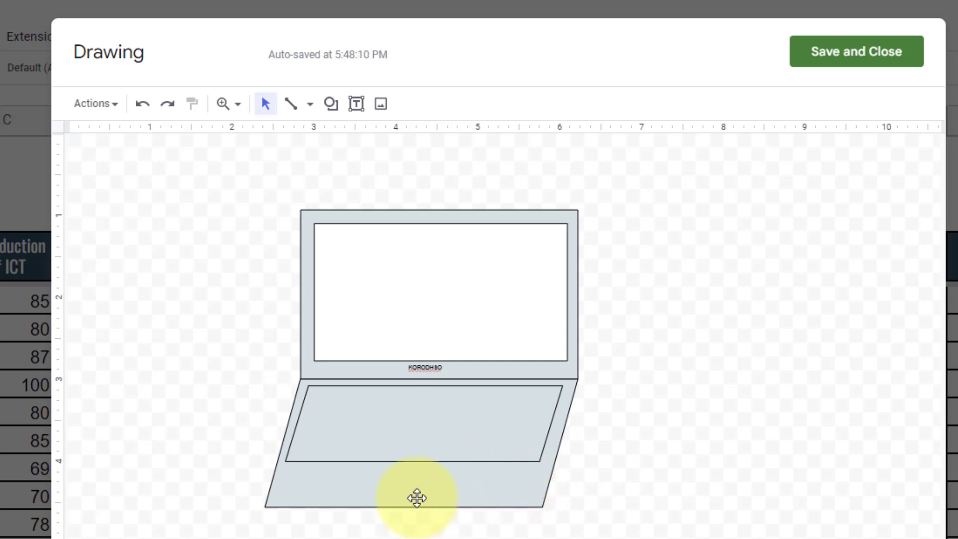
- Nudge the keyboard panel to centre it on the base
{"action": "left_click", "coordinate": [444, 465]}
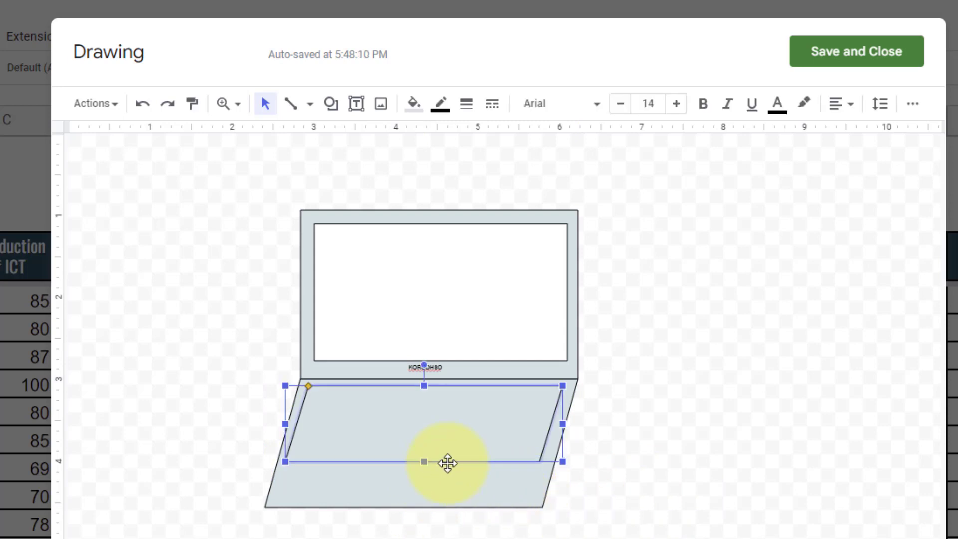
{"action": "key", "text": "Right"}
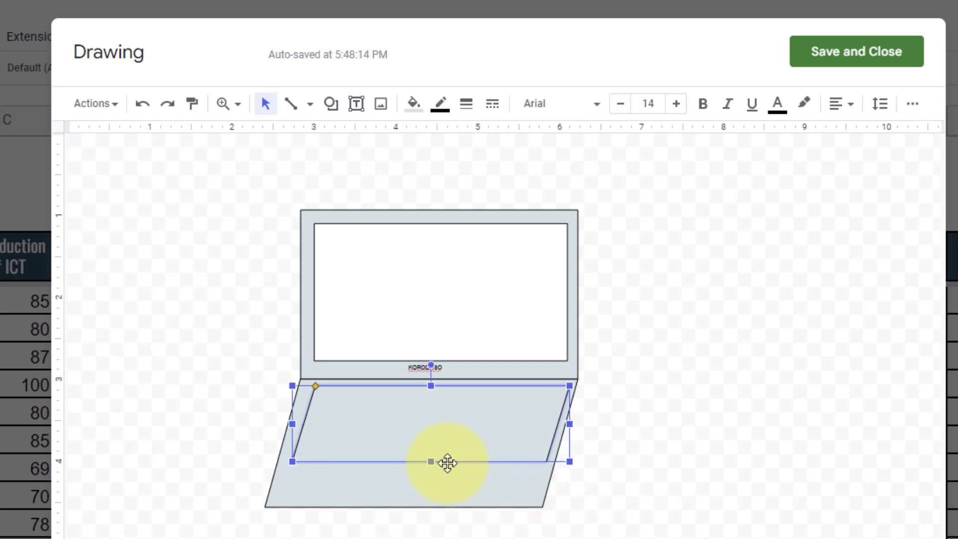
{"action": "key", "text": "Left"}
{"action": "left_click", "coordinate": [833, 469]}
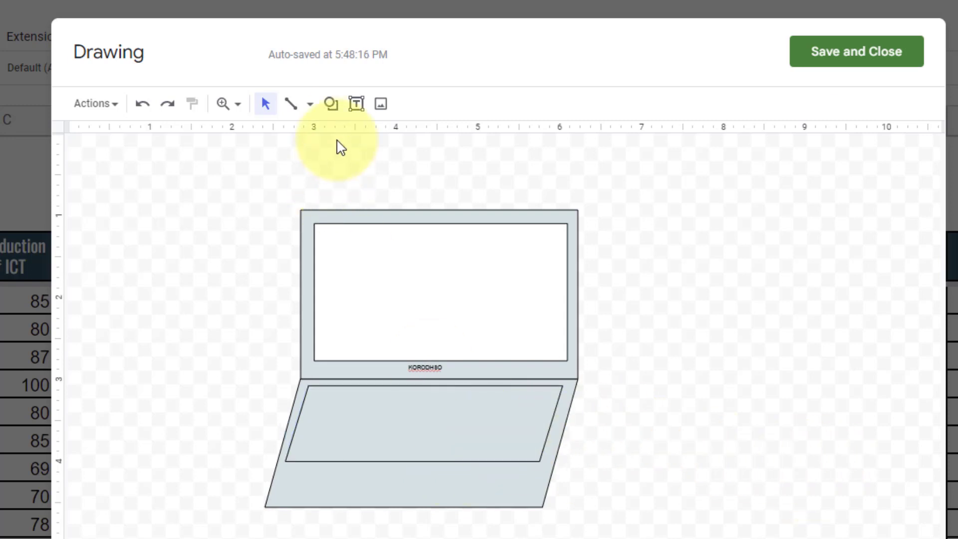
- Duplicate the keyboard panel and shrink the copy into a small trackpad below it
{"action": "left_click", "coordinate": [330, 104]}
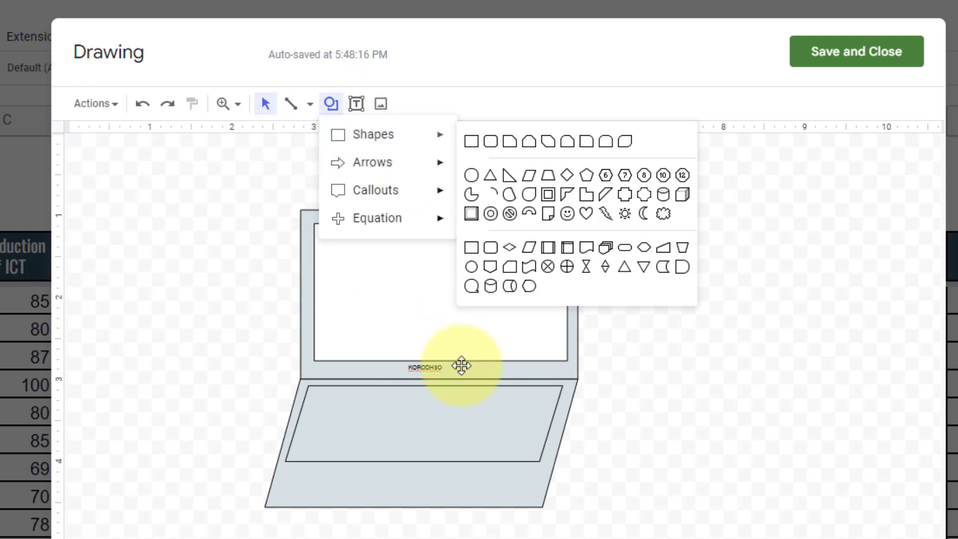
{"action": "left_click", "coordinate": [434, 436]}
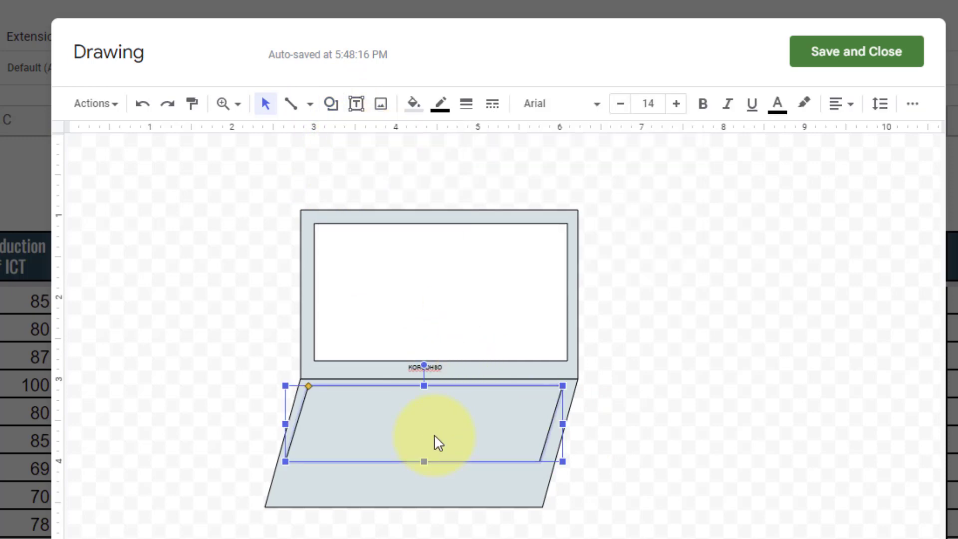
{"action": "key", "text": "ctrl+d"}
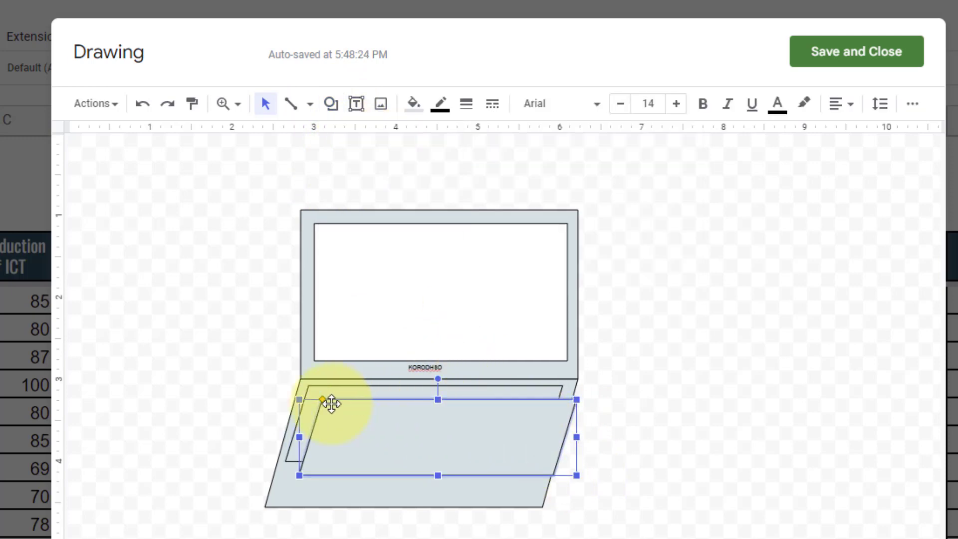
{"action": "left_click_drag", "start_coordinate": [301, 400], "coordinate": [368, 477]}
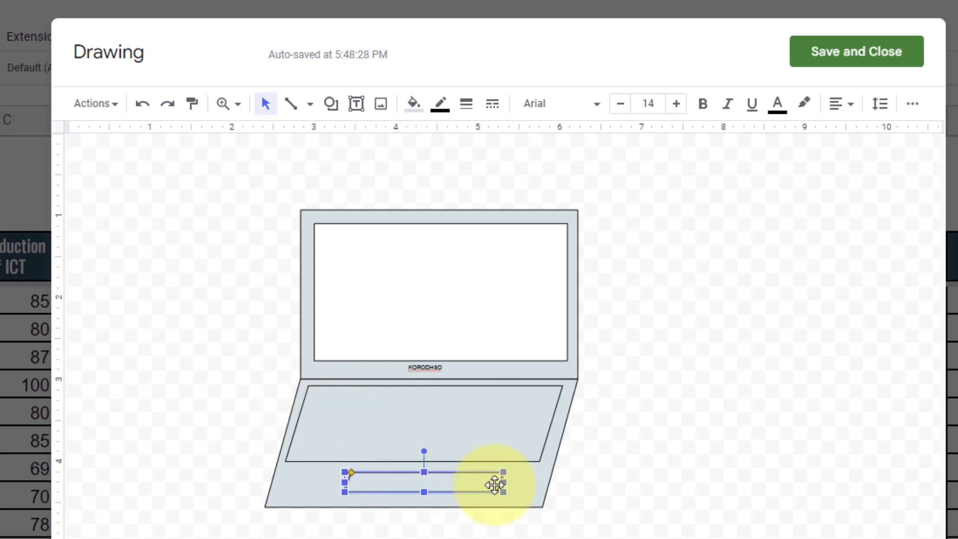
{"action": "left_click_drag", "start_coordinate": [501, 484], "coordinate": [423, 484]}
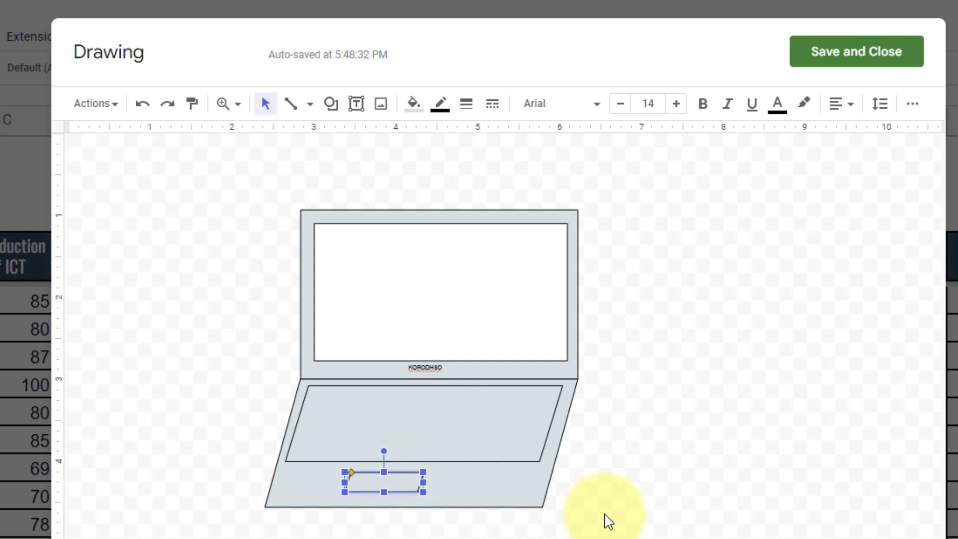
{"action": "left_click", "coordinate": [605, 517]}
- Duplicate the trackpad, stretch it slightly downward, and layer the copy back onto it
{"action": "left_click", "coordinate": [385, 475]}
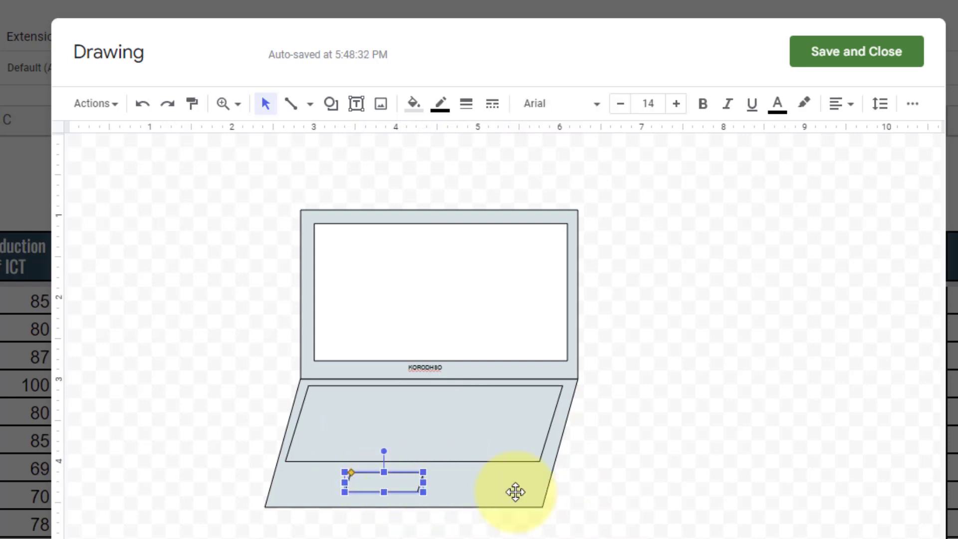
{"action": "left_click", "coordinate": [655, 491]}
{"action": "left_click", "coordinate": [388, 485]}
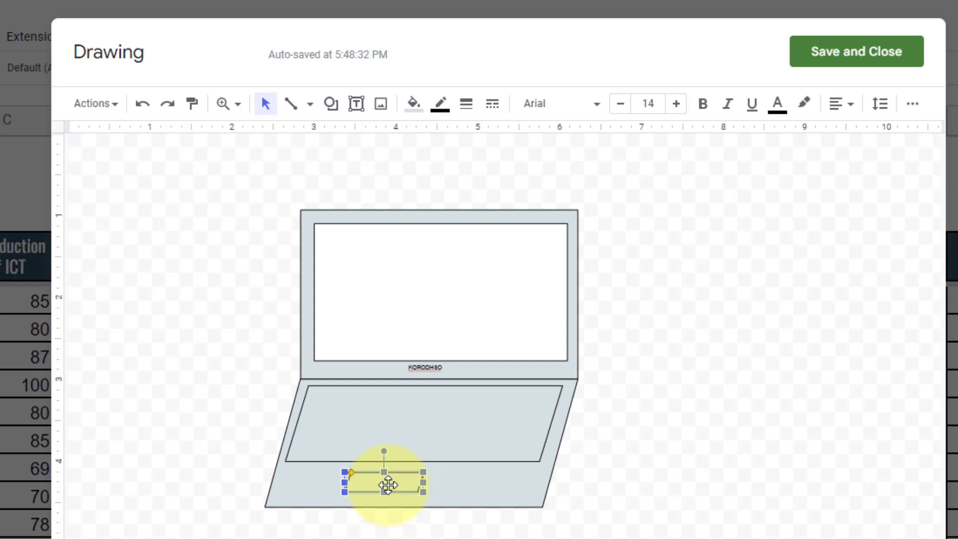
{"action": "key", "text": "ctrl+d"}
{"action": "left_click_drag", "start_coordinate": [403, 497], "coordinate": [531, 497]}
{"action": "left_click", "coordinate": [383, 491]}
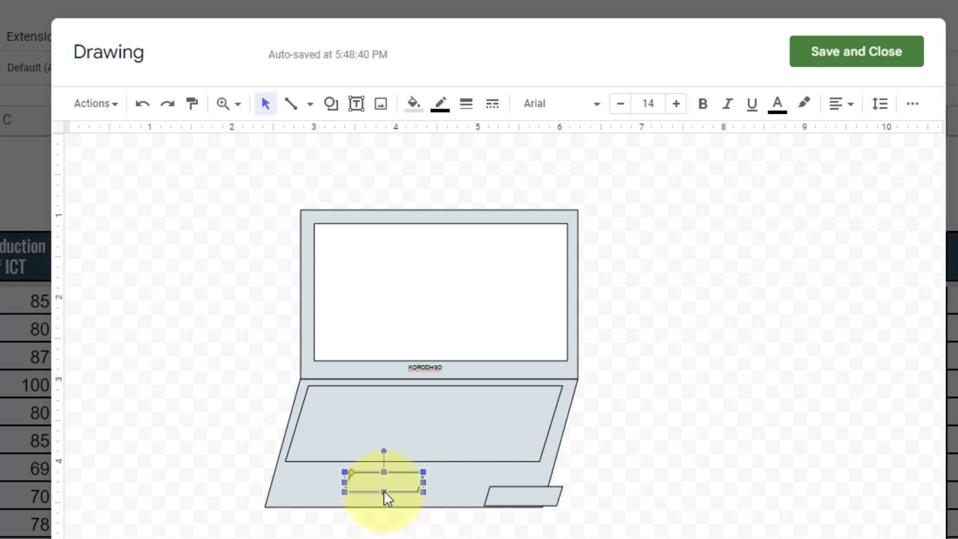
{"action": "left_click_drag", "start_coordinate": [384, 492], "coordinate": [384, 499]}
{"action": "left_click_drag", "start_coordinate": [537, 496], "coordinate": [385, 494]}
{"action": "left_click", "coordinate": [425, 509]}
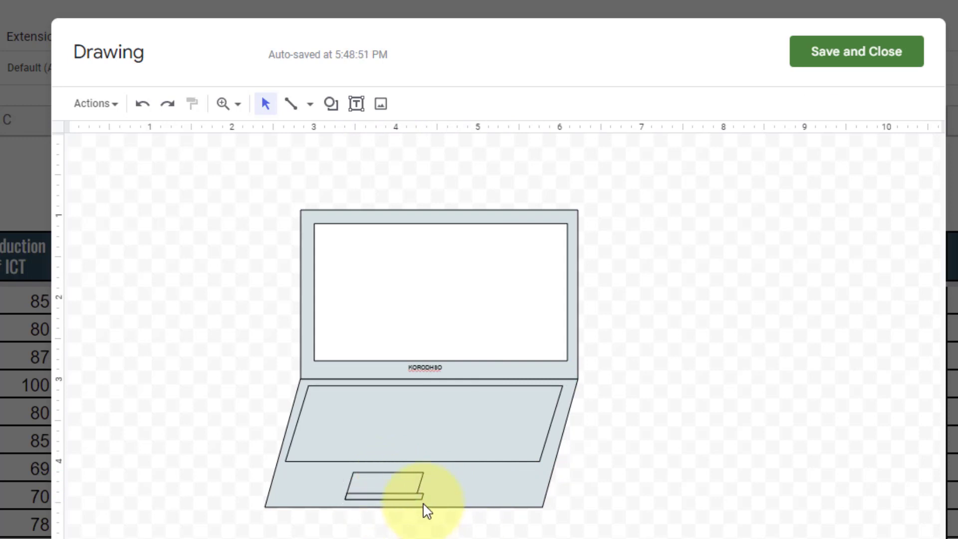
{"action": "left_click", "coordinate": [423, 497]}
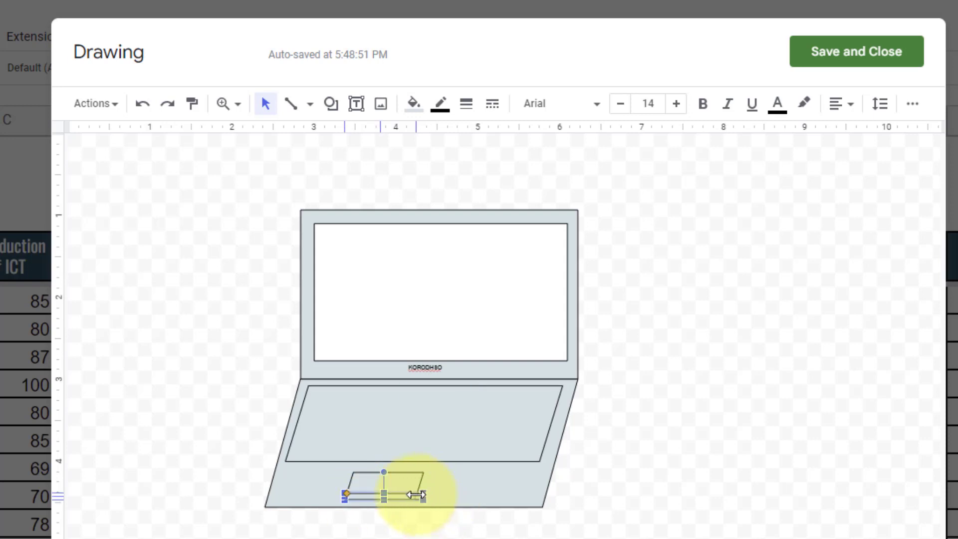
{"action": "left_click", "coordinate": [448, 533]}
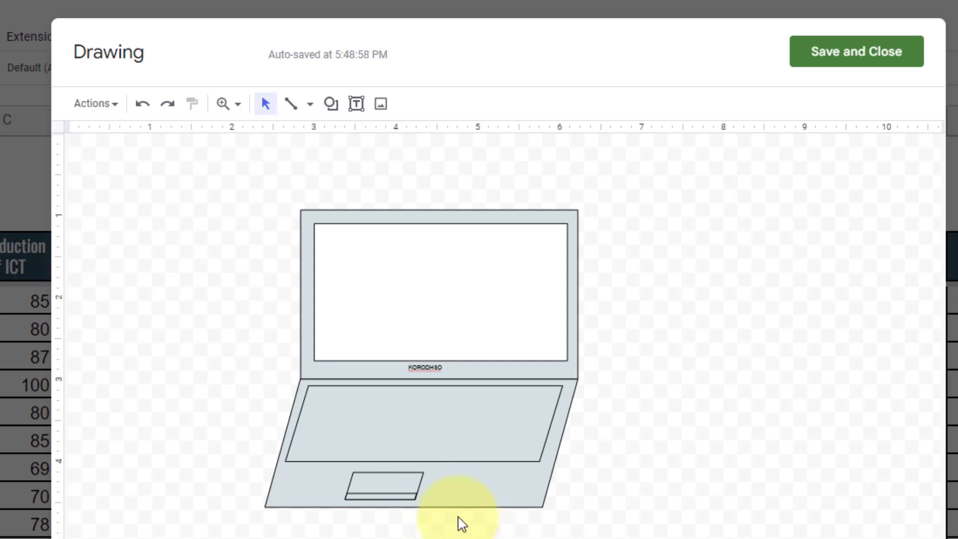
- Draw a straight line dividing the trackpad into two buttons and delete the stray line
{"action": "left_click", "coordinate": [309, 104]}
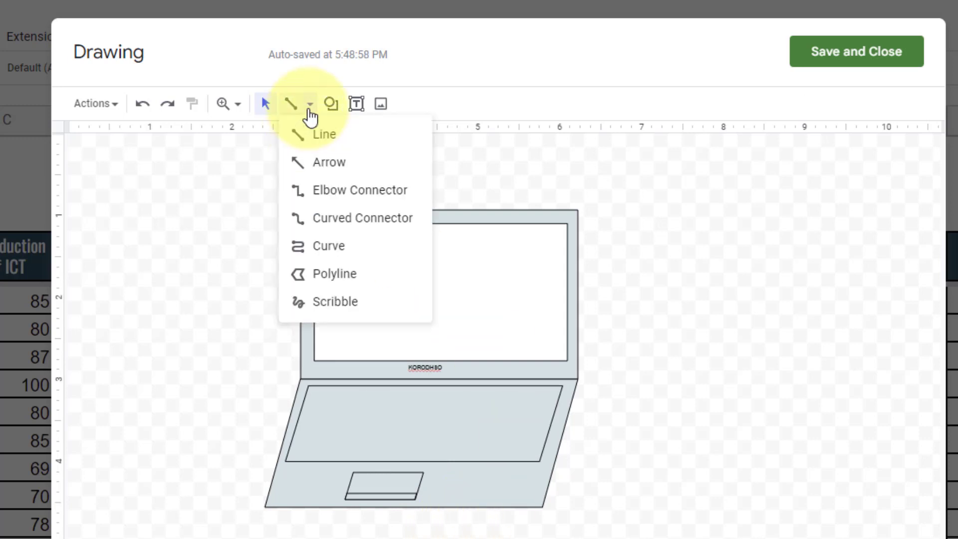
{"action": "left_click", "coordinate": [319, 144]}
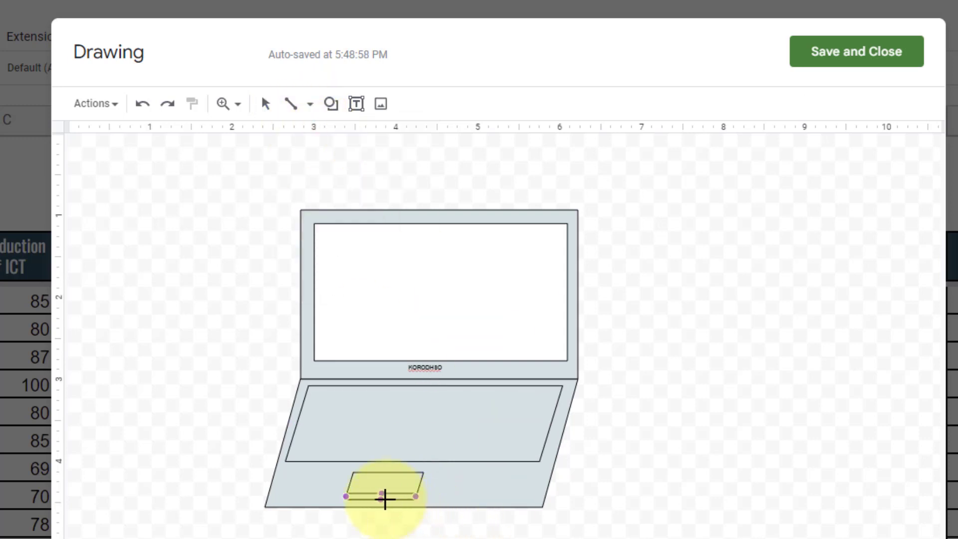
{"action": "left_click_drag", "start_coordinate": [373, 493], "coordinate": [372, 500]}
{"action": "left_click_drag", "start_coordinate": [402, 536], "coordinate": [485, 537]}
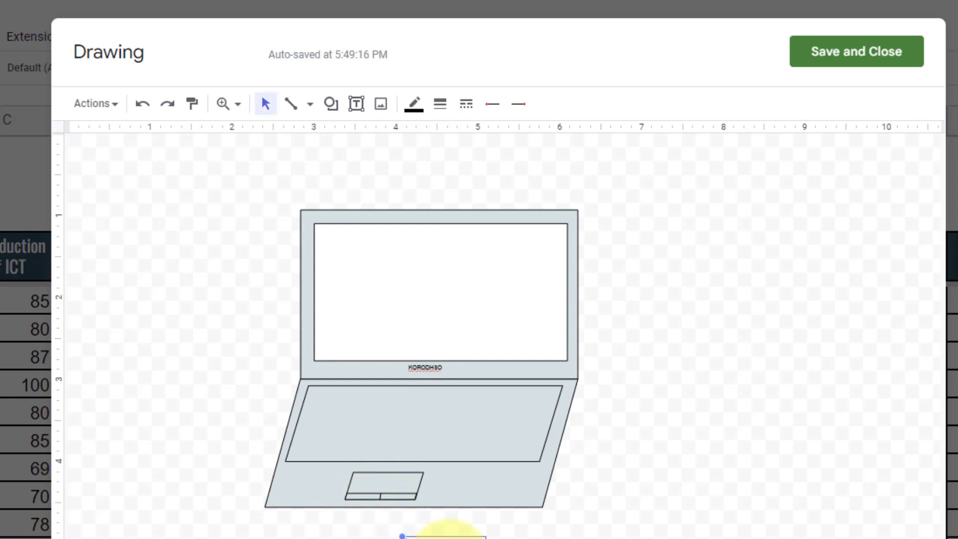
{"action": "key", "text": "Delete"}
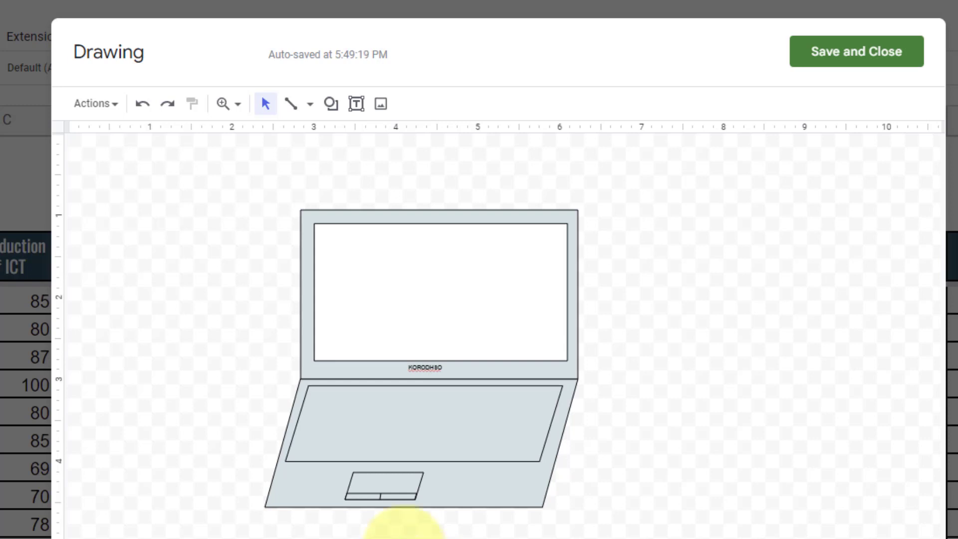
- Duplicate the trackpad with Ctrl+D and shrink the copy into a tiny button at the deck's top-left
{"action": "left_click", "coordinate": [377, 478]}
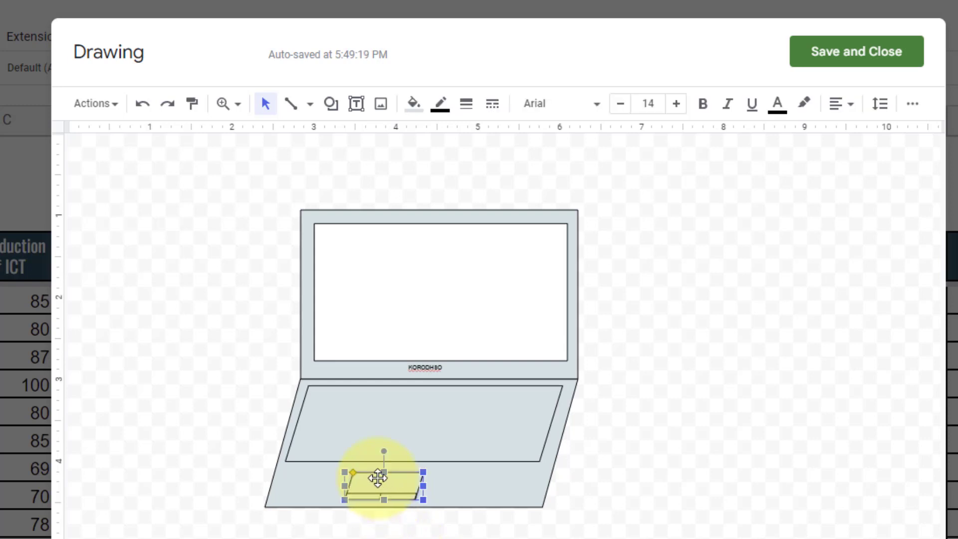
{"action": "key", "text": "ctrl+d"}
{"action": "left_click_drag", "start_coordinate": [414, 499], "coordinate": [364, 406]}
{"action": "left_click", "coordinate": [461, 428]}
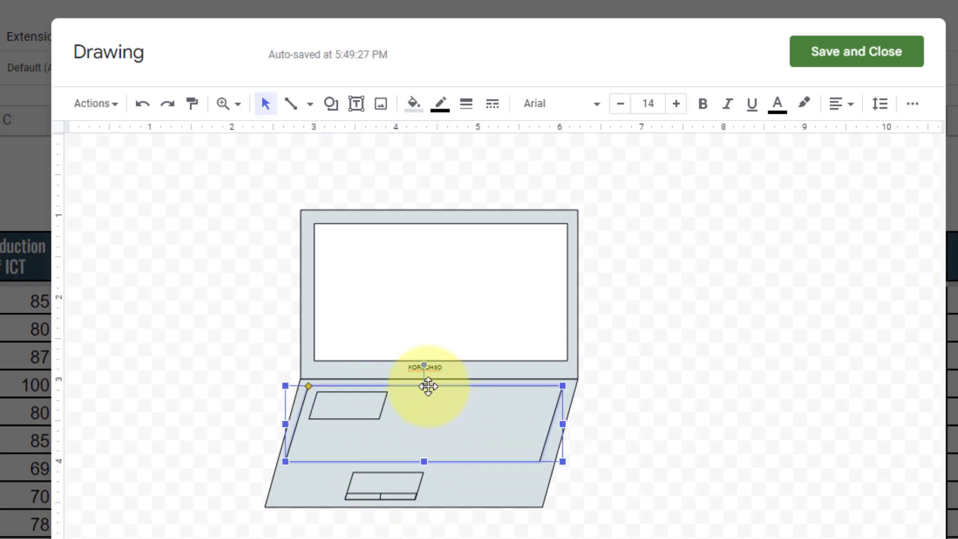
{"action": "left_click_drag", "start_coordinate": [423, 385], "coordinate": [422, 391]}
{"action": "left_click", "coordinate": [352, 413]}
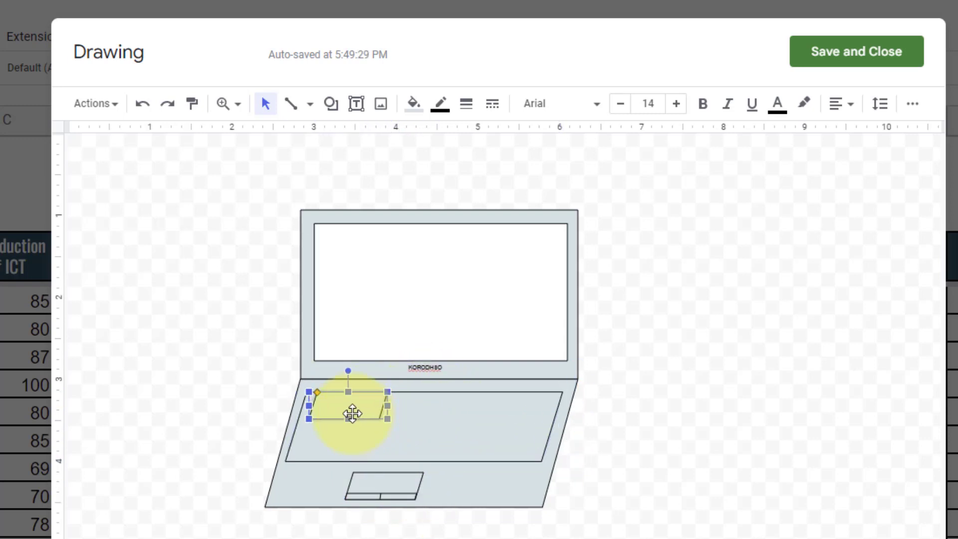
{"action": "left_click_drag", "start_coordinate": [353, 407], "coordinate": [328, 383]}
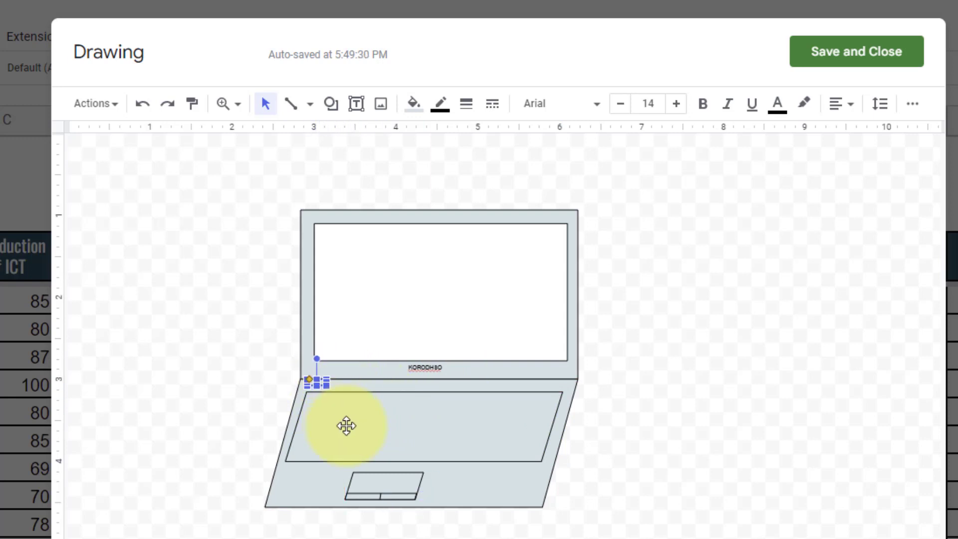
{"action": "left_click", "coordinate": [346, 423]}
{"action": "left_click", "coordinate": [314, 382]}
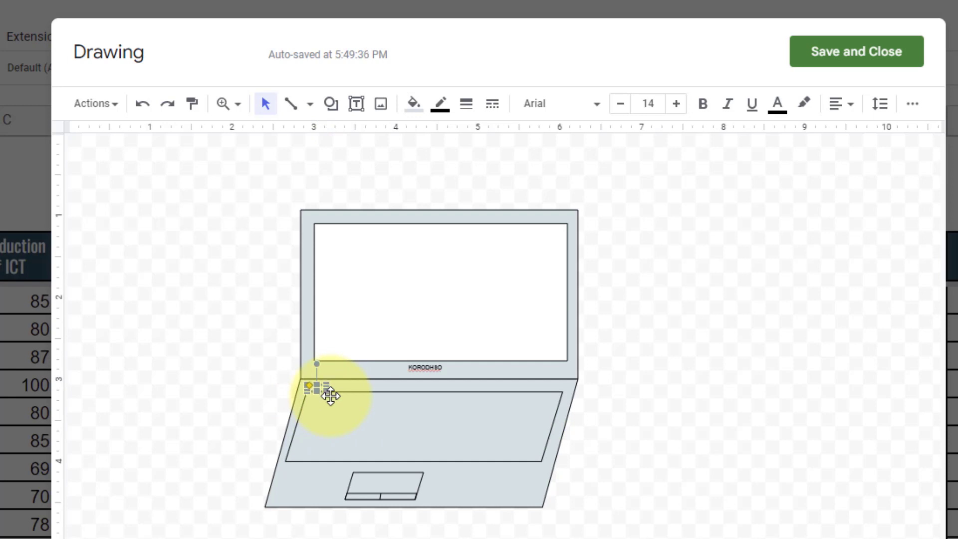
{"action": "left_click", "coordinate": [154, 335]}
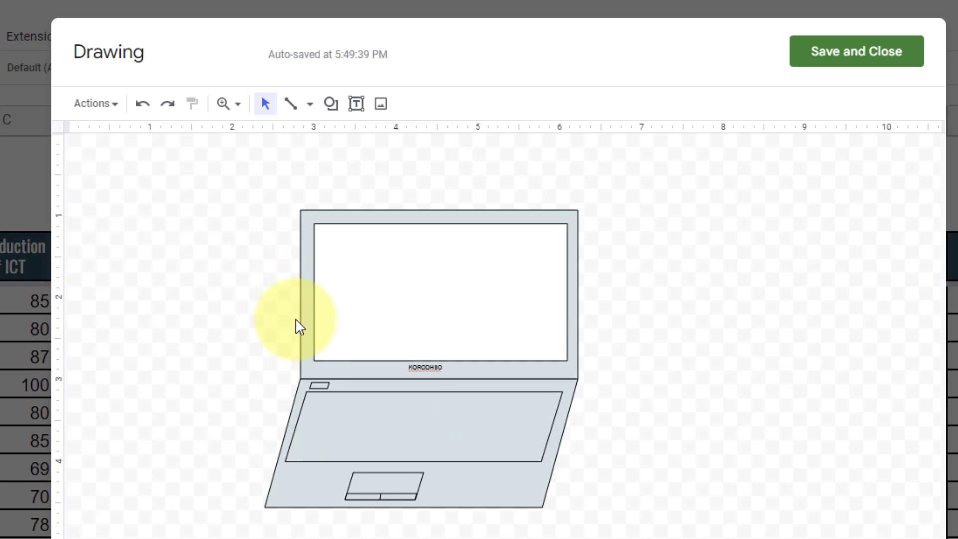
- Save and close the laptop drawing and view it beside the grades table on Results
{"action": "left_click", "coordinate": [838, 55]}
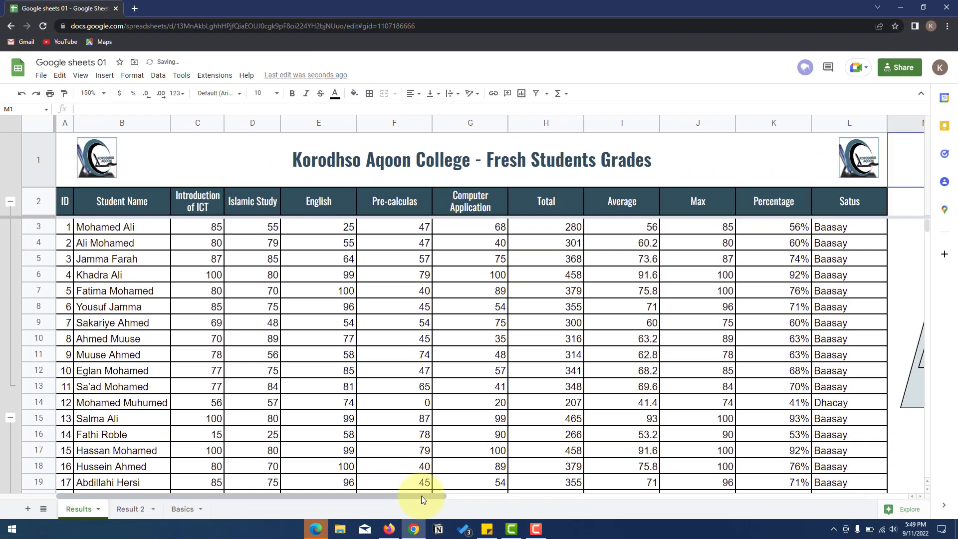
{"action": "left_click_drag", "start_coordinate": [421, 495], "coordinate": [597, 492]}
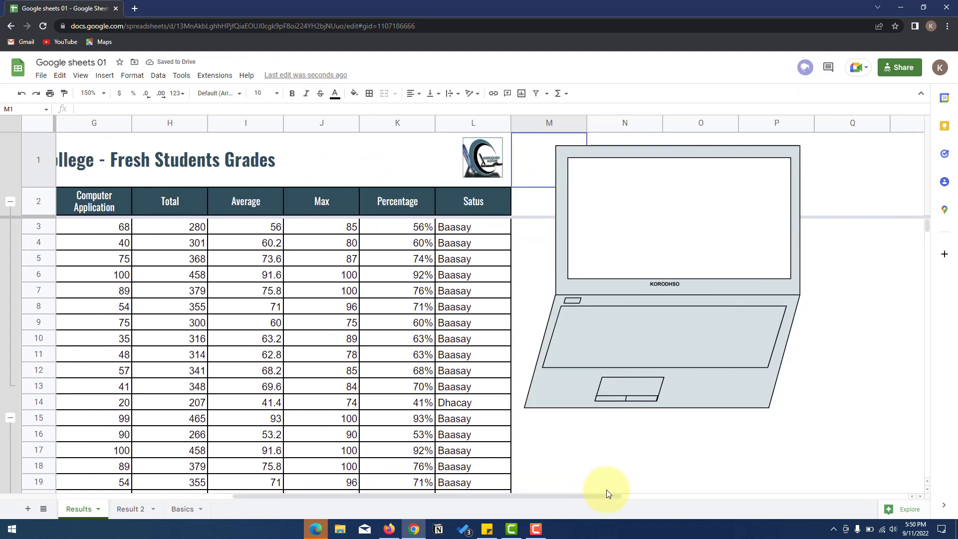
{"action": "left_click", "coordinate": [633, 452]}
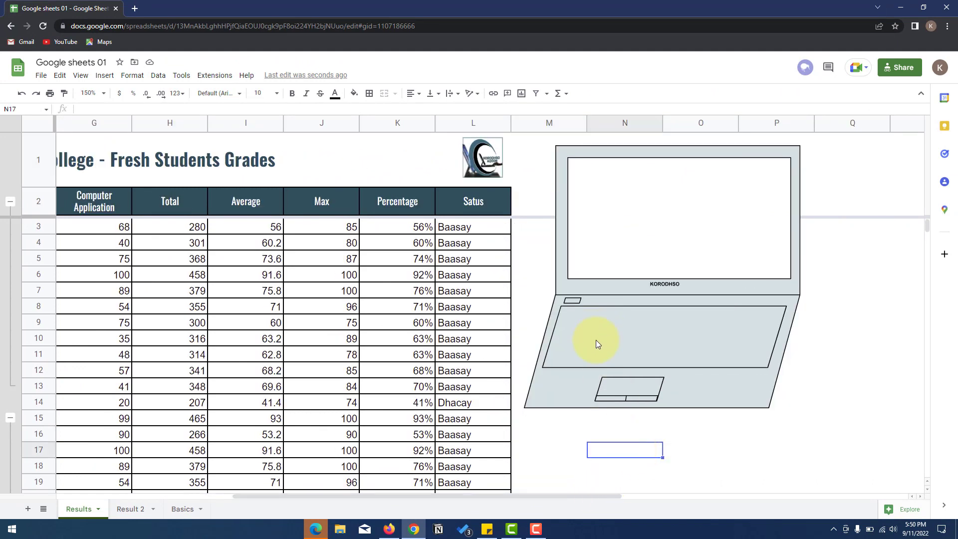
{"action": "scroll", "coordinate": [603, 342], "scroll_direction": "down", "scroll_amount": 1}
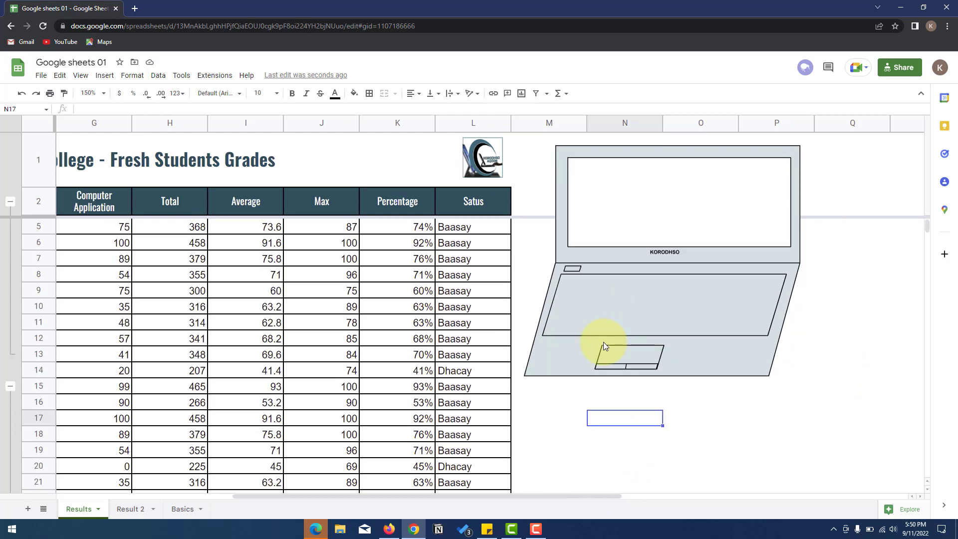
{"action": "scroll", "coordinate": [603, 342], "scroll_direction": "up", "scroll_amount": 1}
{"action": "scroll", "coordinate": [541, 352], "scroll_direction": "down", "scroll_amount": 1}
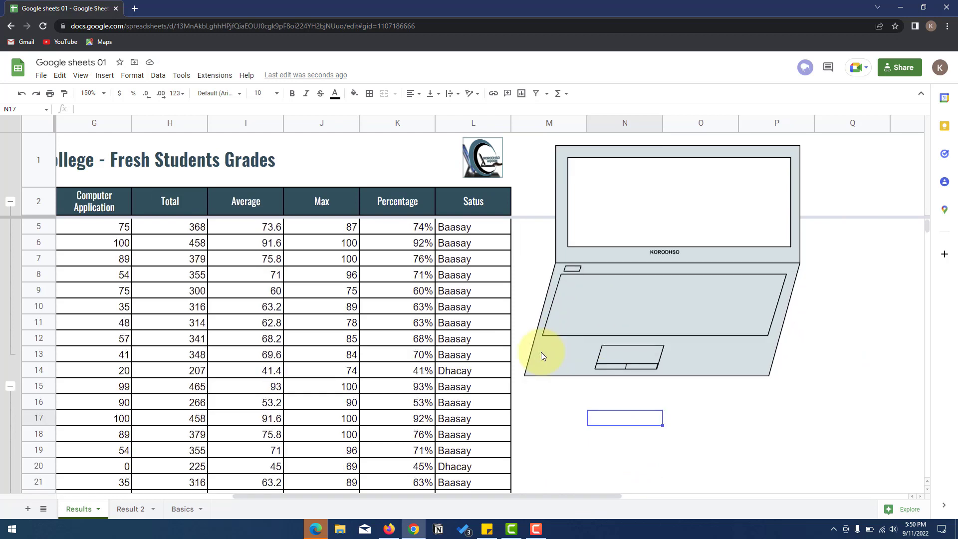
{"action": "scroll", "coordinate": [540, 352], "scroll_direction": "up", "scroll_amount": 1}
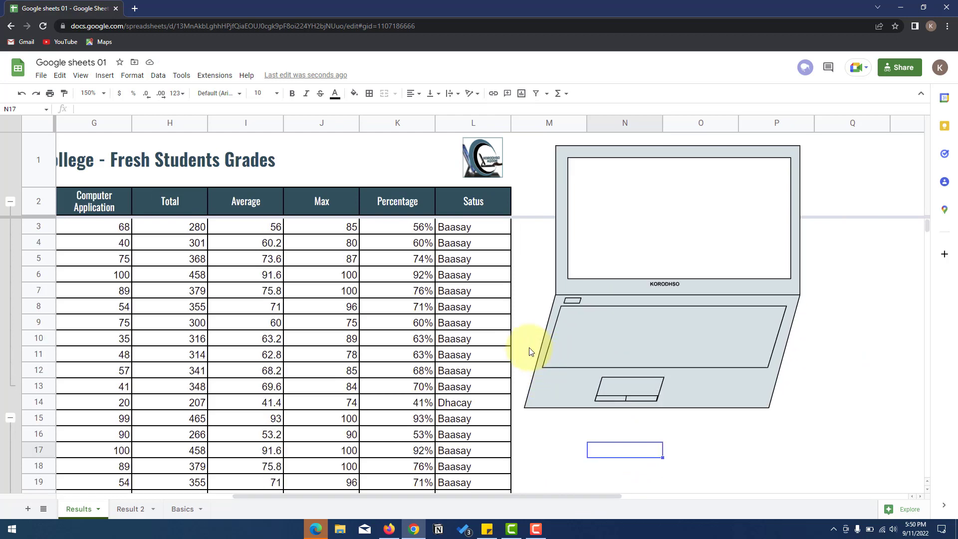
{"action": "left_click", "coordinate": [104, 77]}
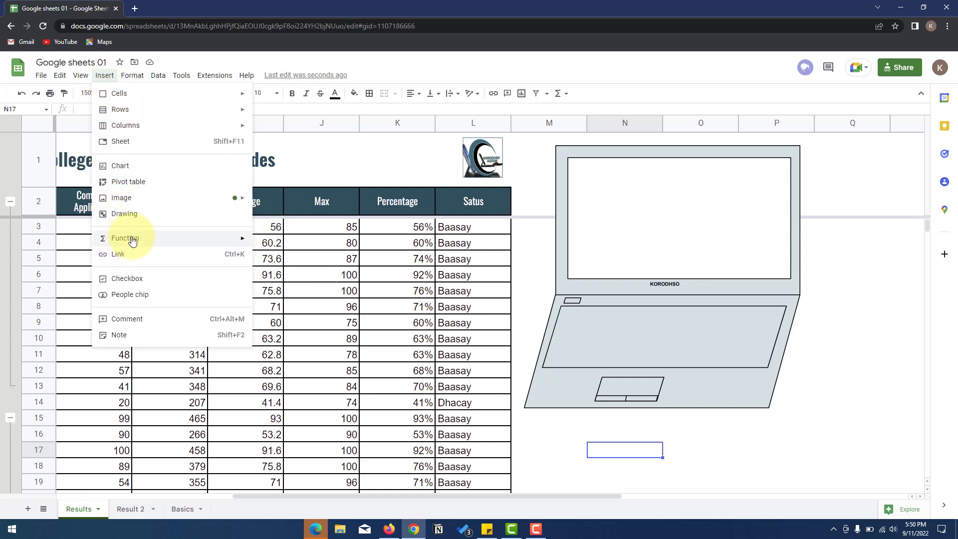
- Move the laptop drawing down and to the right of the grades table
{"action": "mouse_move", "coordinate": [125, 238]}
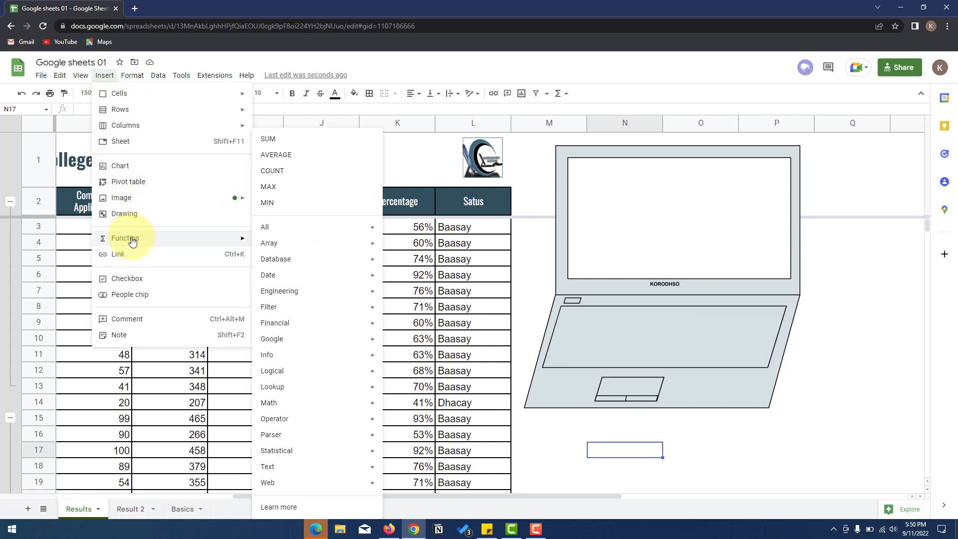
{"action": "left_click", "coordinate": [903, 273]}
{"action": "mouse_move", "coordinate": [574, 237]}
{"action": "left_mouse_down"}
{"action": "mouse_move", "coordinate": [567, 233]}
{"action": "mouse_move", "coordinate": [727, 493]}
{"action": "left_mouse_up"}
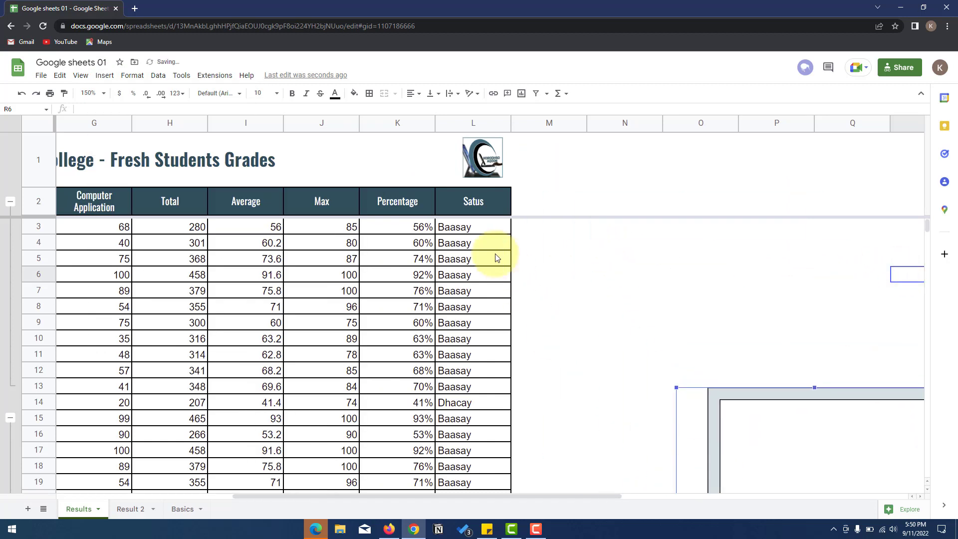
- Check the Total, Average and Max formulas in H3, I3 and J3
{"action": "left_click", "coordinate": [400, 208]}
{"action": "left_click", "coordinate": [332, 227]}
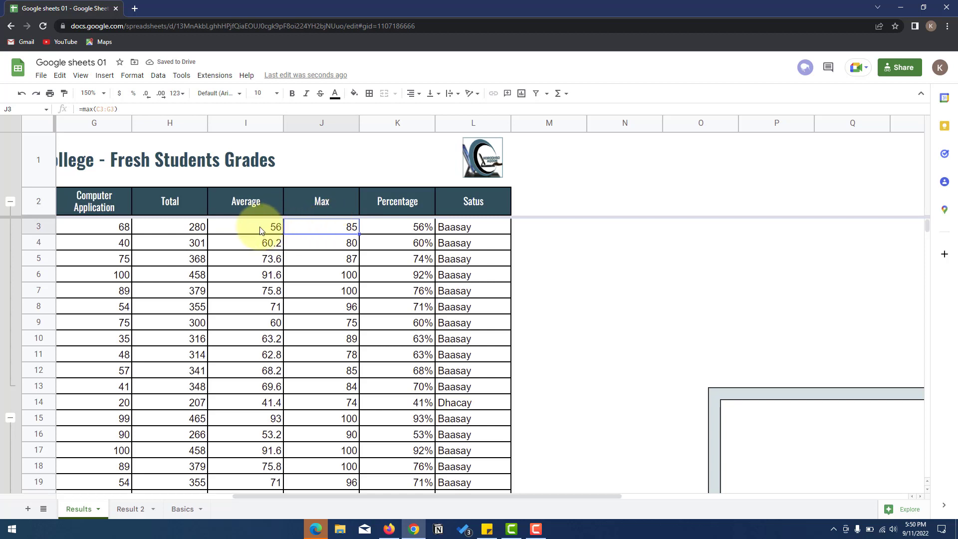
{"action": "left_click", "coordinate": [232, 228]}
{"action": "left_click", "coordinate": [198, 229]}
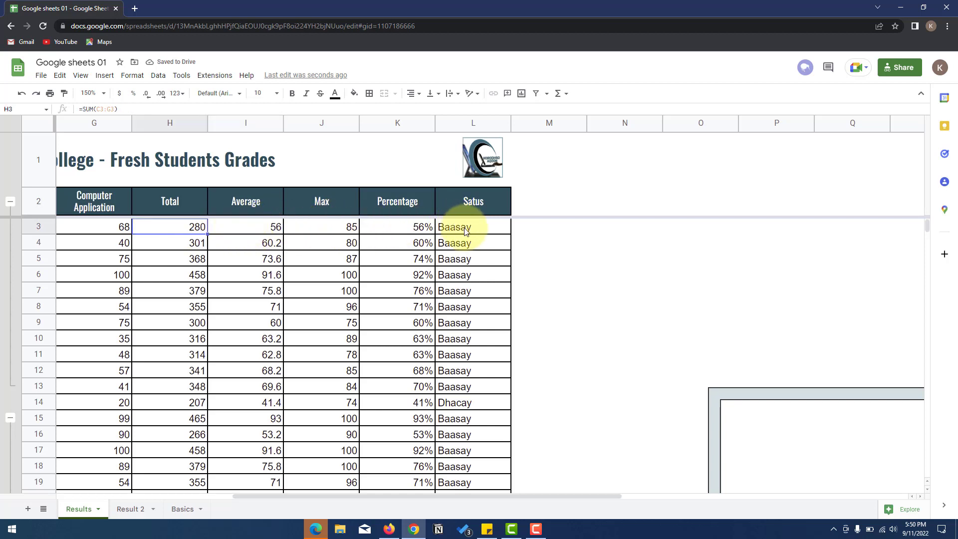
- Browse the Σ quick functions and Insert menus without adding anything
{"action": "left_click", "coordinate": [559, 93]}
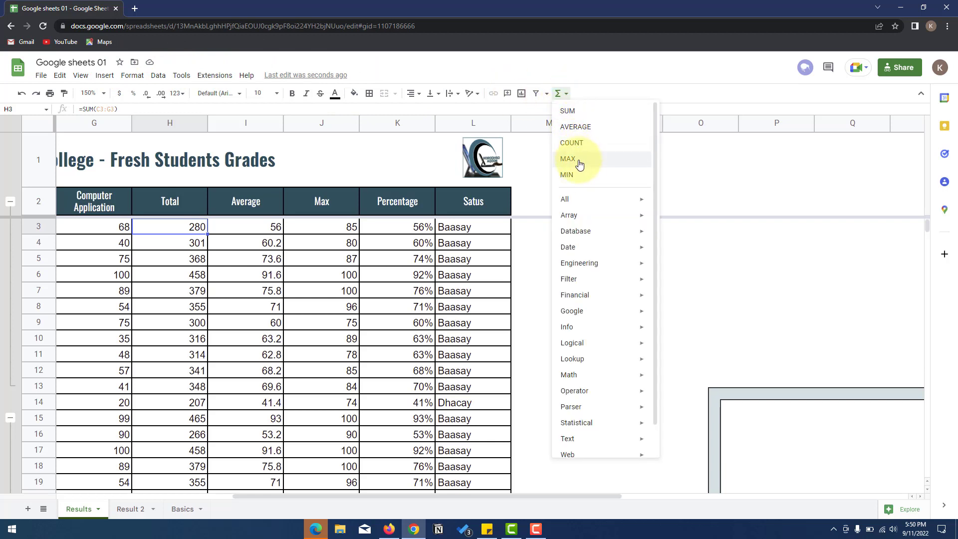
{"action": "scroll", "coordinate": [582, 259], "scroll_direction": "down", "scroll_amount": 1}
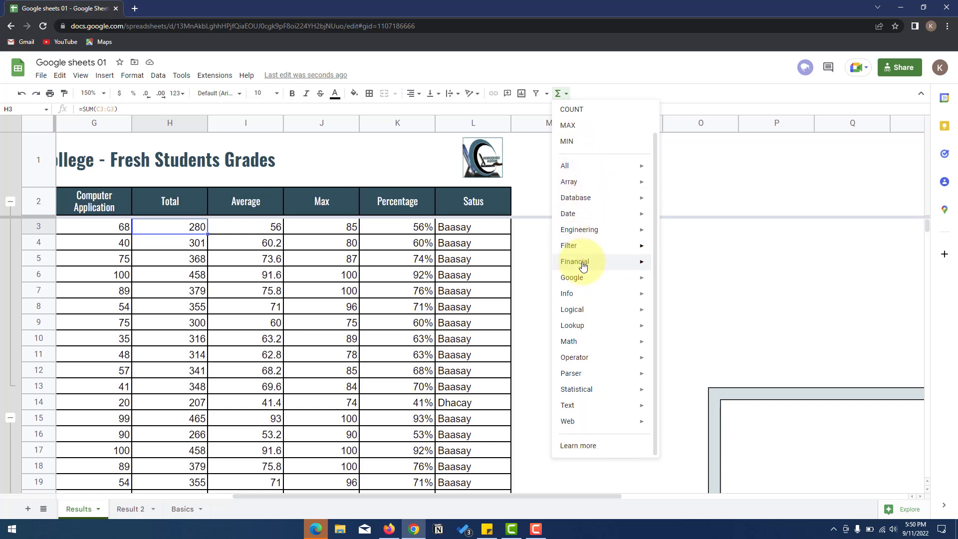
{"action": "scroll", "coordinate": [587, 286], "scroll_direction": "up", "scroll_amount": 1}
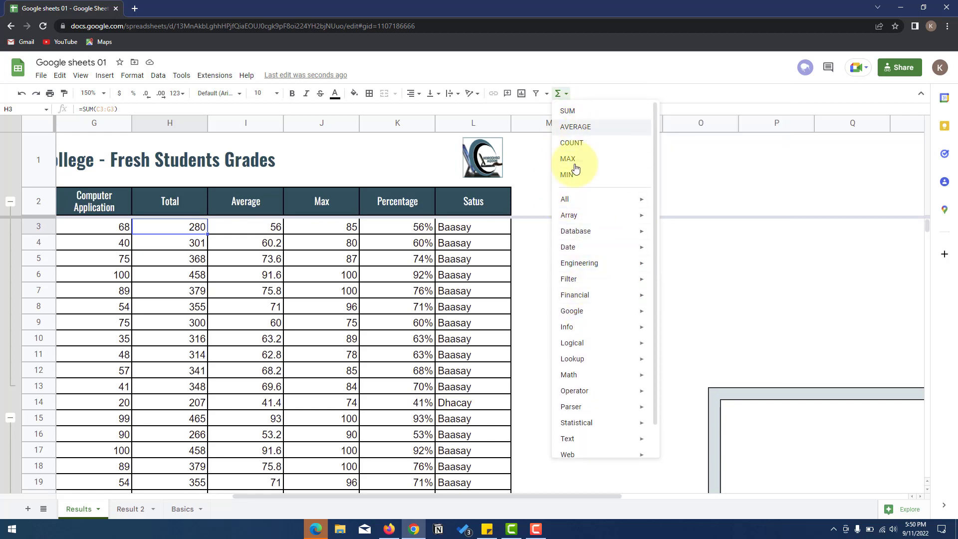
{"action": "left_click", "coordinate": [104, 75]}
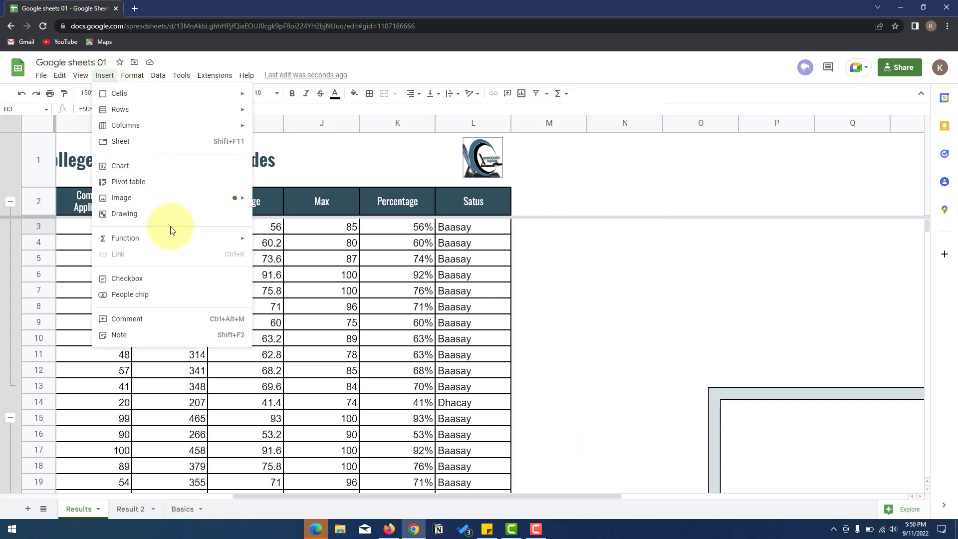
{"action": "mouse_move", "coordinate": [172, 240]}
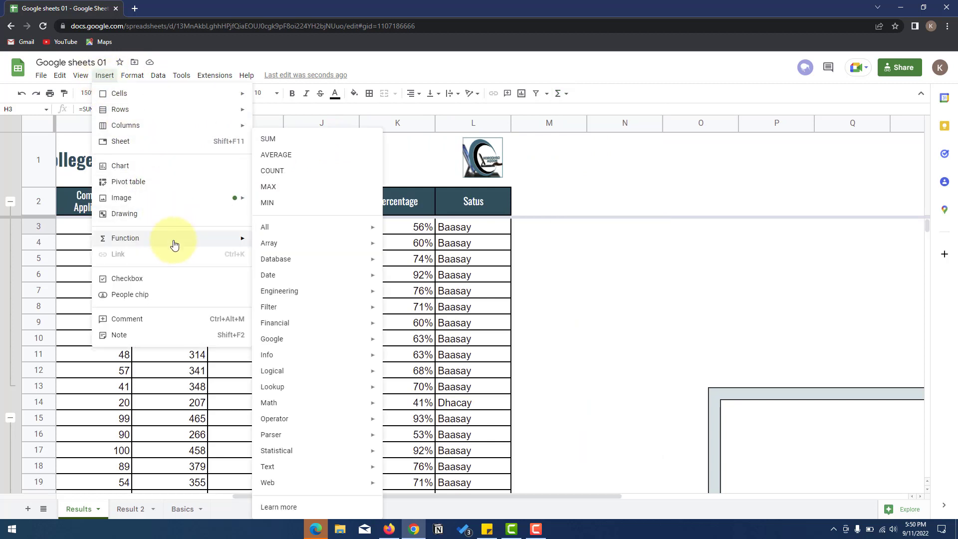
{"action": "left_click", "coordinate": [173, 281]}
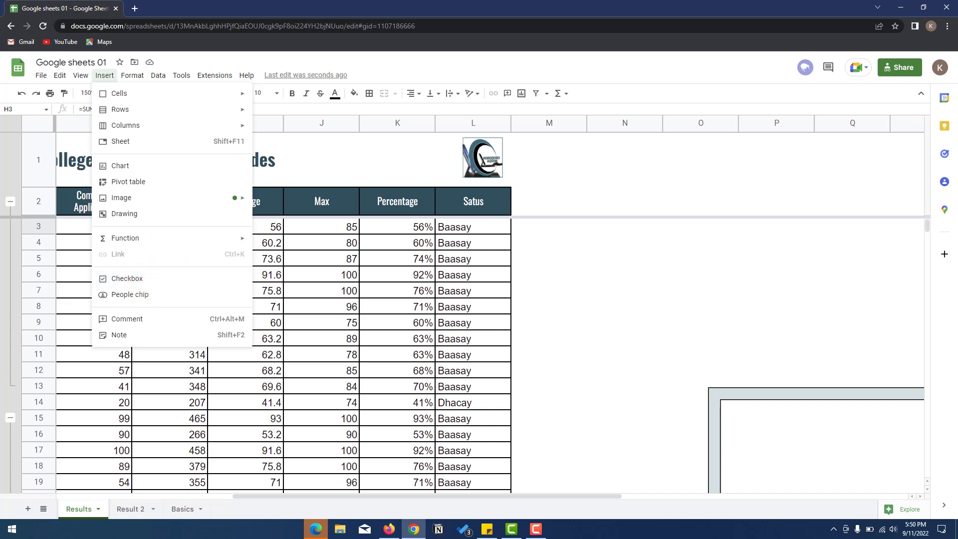
- Scroll back to column A and select the ID and Student Name list
{"action": "key", "text": "alt+Tab"}
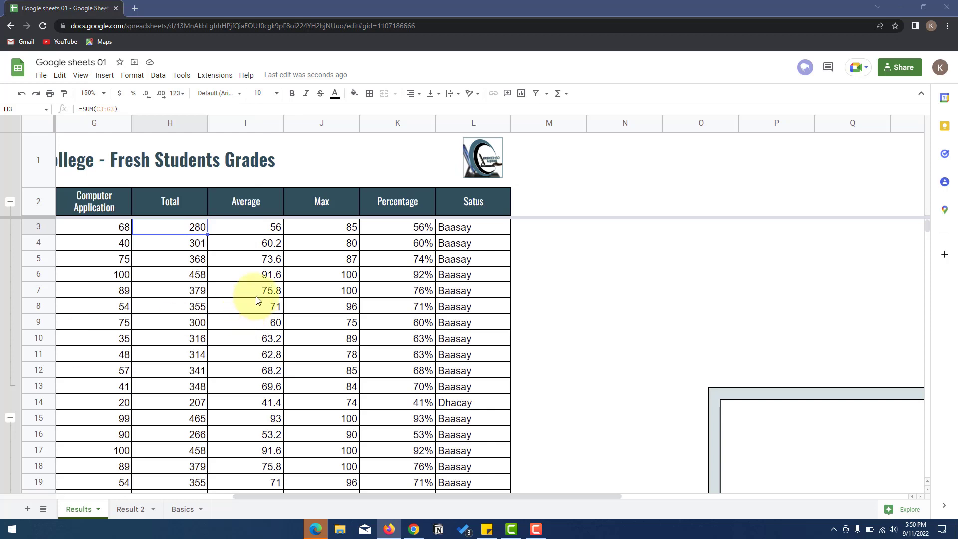
{"action": "scroll", "coordinate": [225, 359], "scroll_direction": "down", "scroll_amount": 1}
{"action": "scroll", "coordinate": [151, 467], "scroll_direction": "up", "scroll_amount": 1}
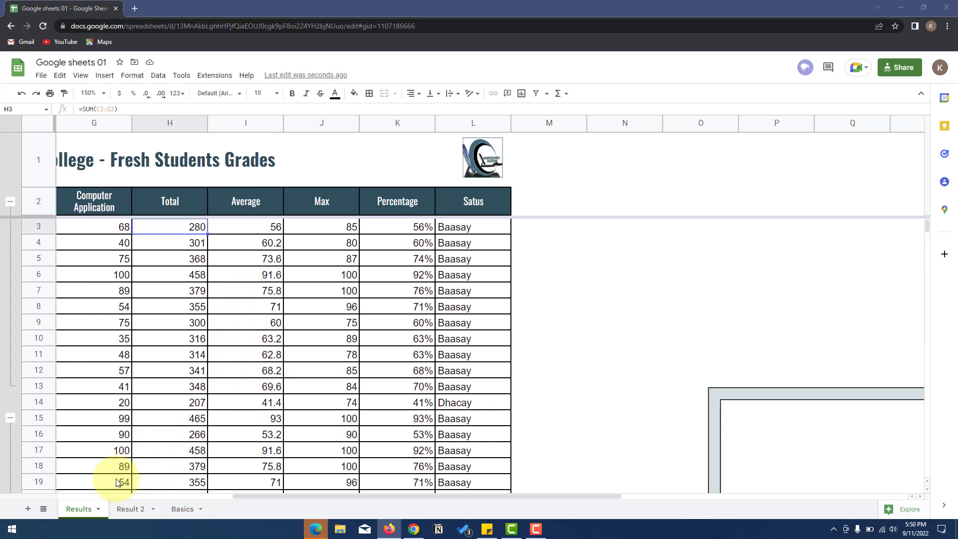
{"action": "left_click_drag", "start_coordinate": [321, 498], "coordinate": [136, 497]}
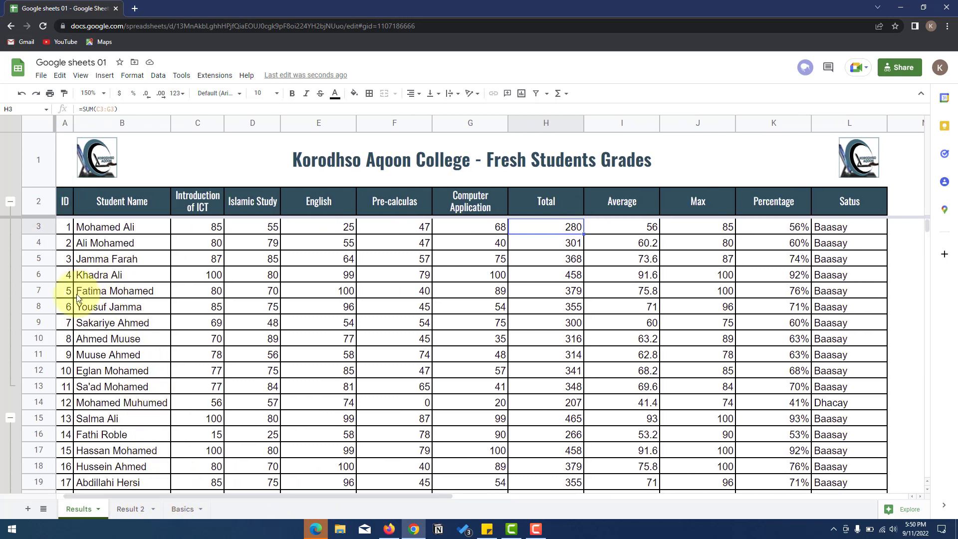
{"action": "left_click", "coordinate": [65, 202]}
{"action": "left_click_drag", "start_coordinate": [104, 229], "coordinate": [127, 387]}
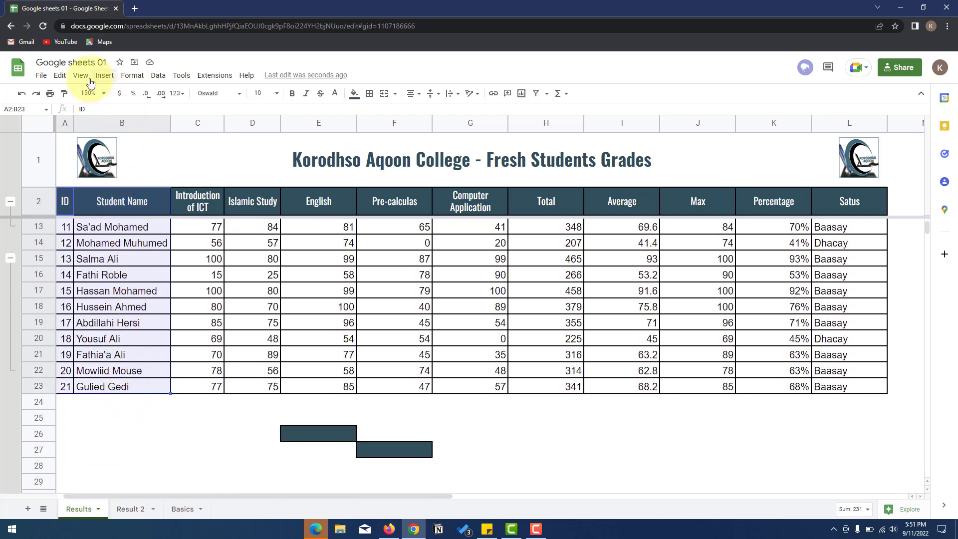
- Copy the ID and Student Name columns and rename the Result 2 sheet to ATTENDACE
{"action": "left_click", "coordinate": [60, 76]}
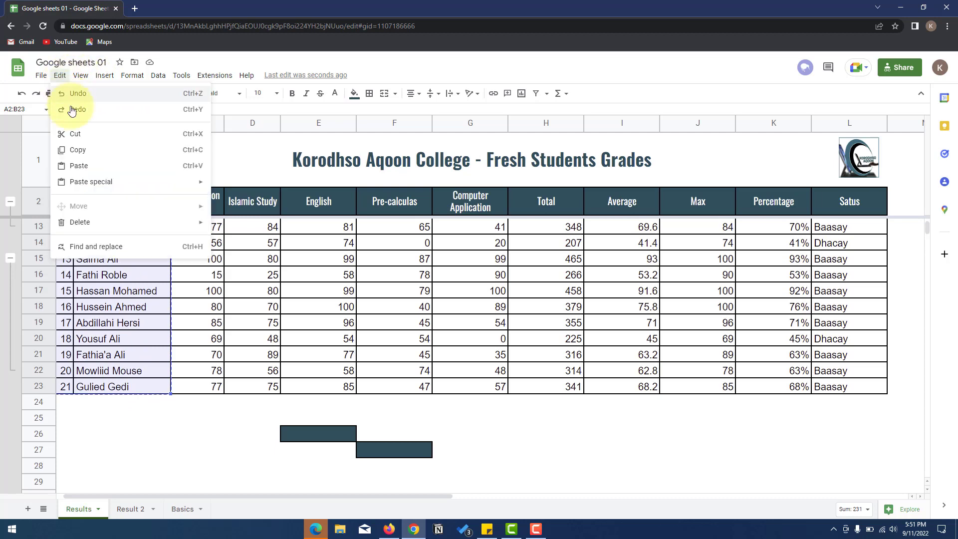
{"action": "left_click", "coordinate": [81, 149]}
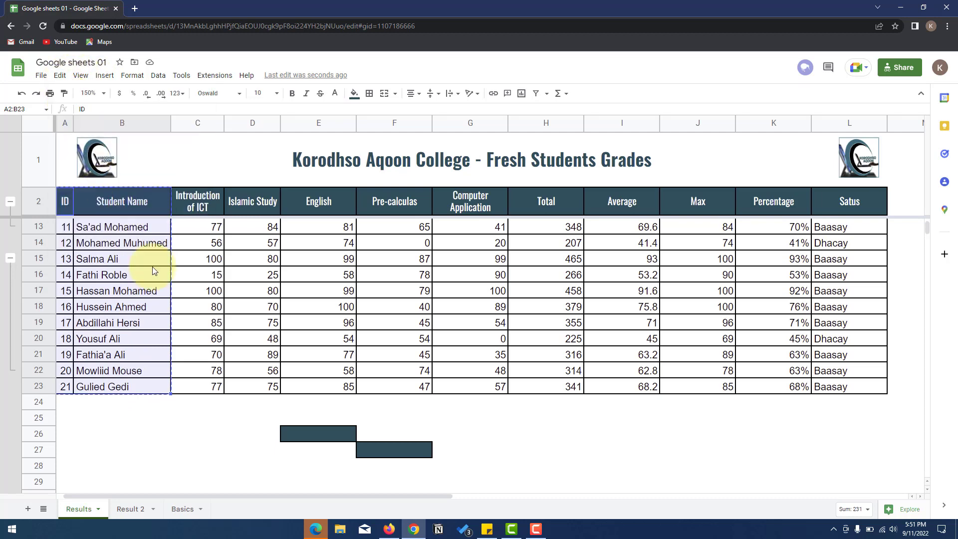
{"action": "left_click", "coordinate": [131, 509]}
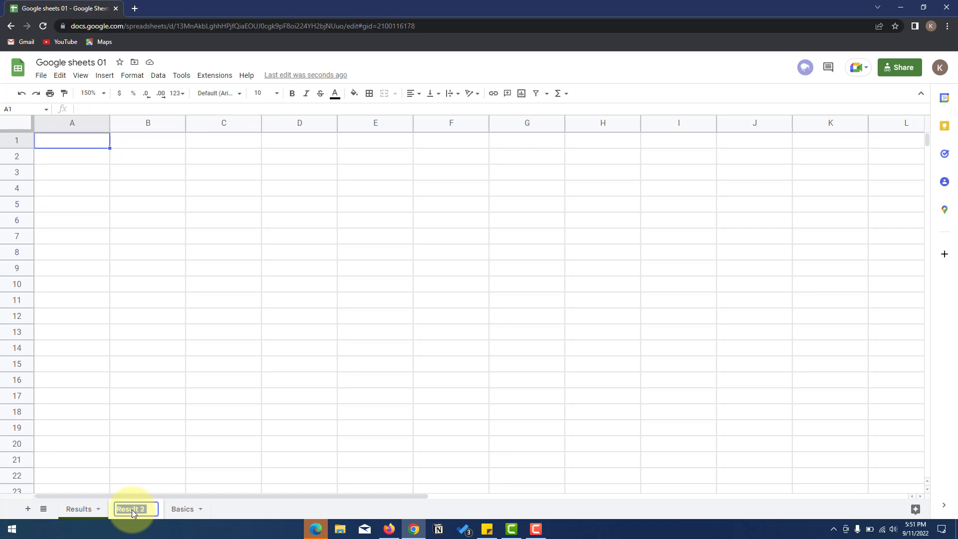
{"action": "type", "text": "a"}
{"action": "key", "text": "BackSpace"}
{"action": "type", "text": "ATTENDACE"}
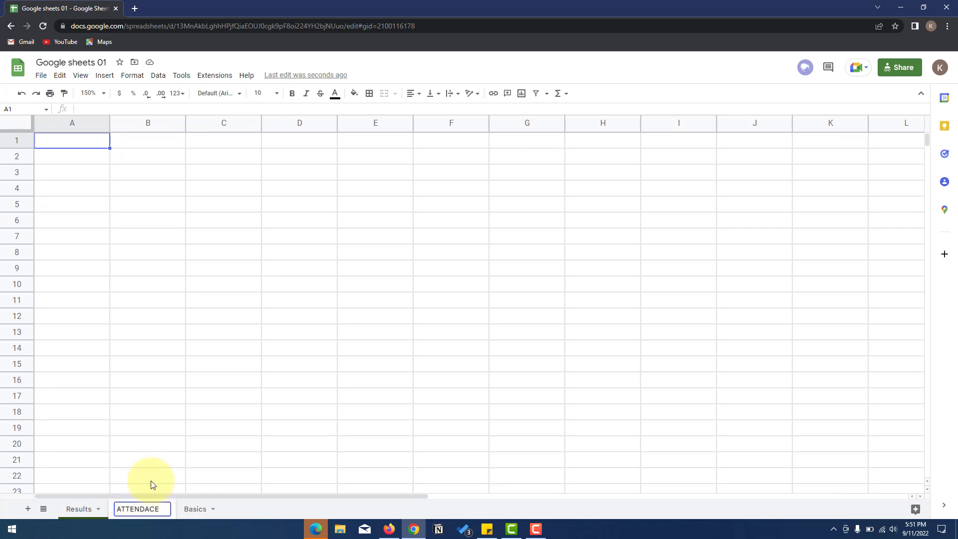
{"action": "left_click", "coordinate": [147, 443]}
- Paste the ID and name list into A2 of the ATTENDACE sheet
{"action": "left_click", "coordinate": [58, 140]}
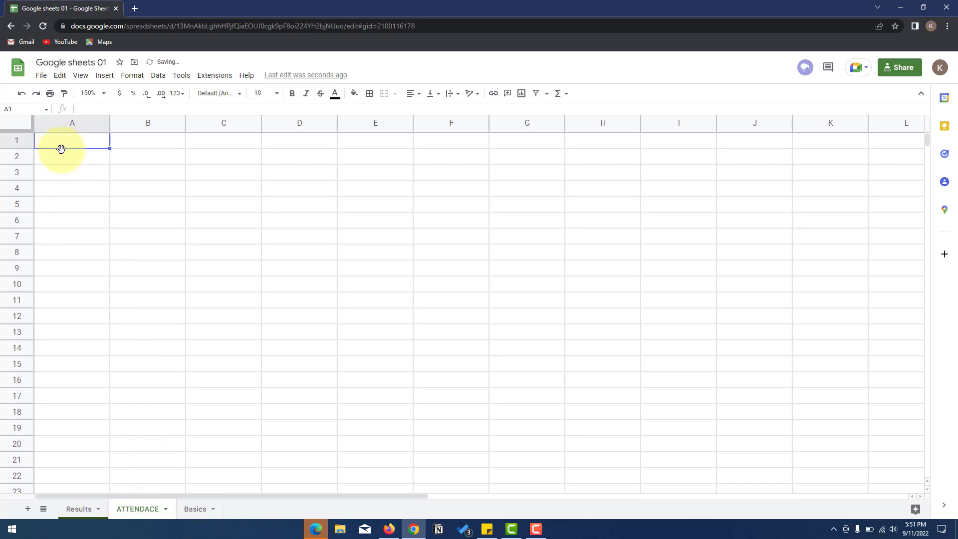
{"action": "left_click", "coordinate": [63, 159]}
{"action": "key", "text": "ctrl+v"}
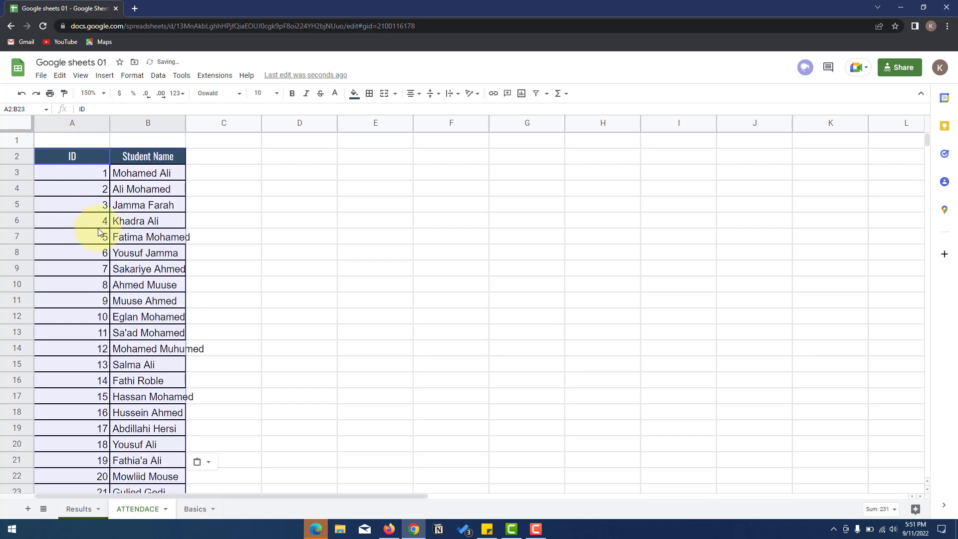
- Enter sat and sun in C2:D2 and autofill day names along row 2
{"action": "left_click", "coordinate": [222, 193]}
{"action": "left_click", "coordinate": [190, 124]}
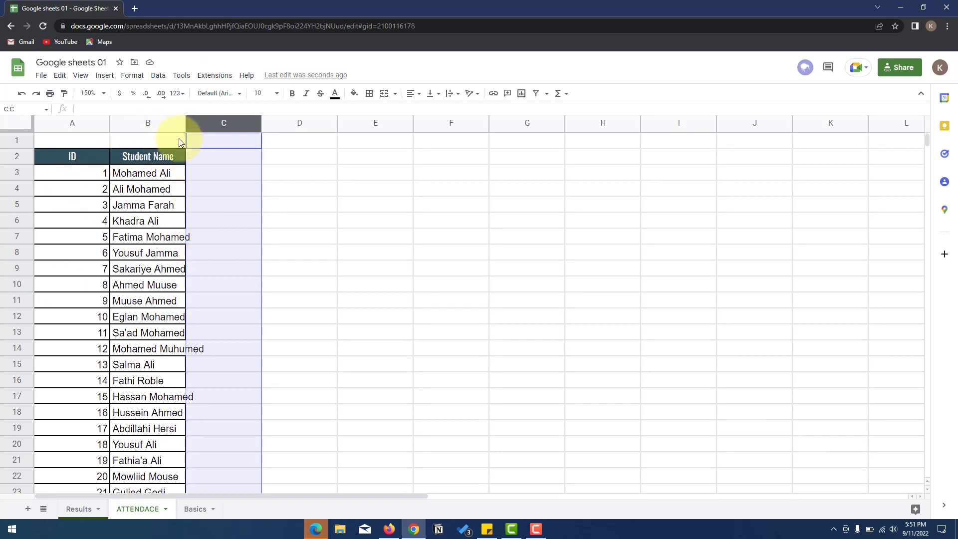
{"action": "left_click", "coordinate": [202, 156]}
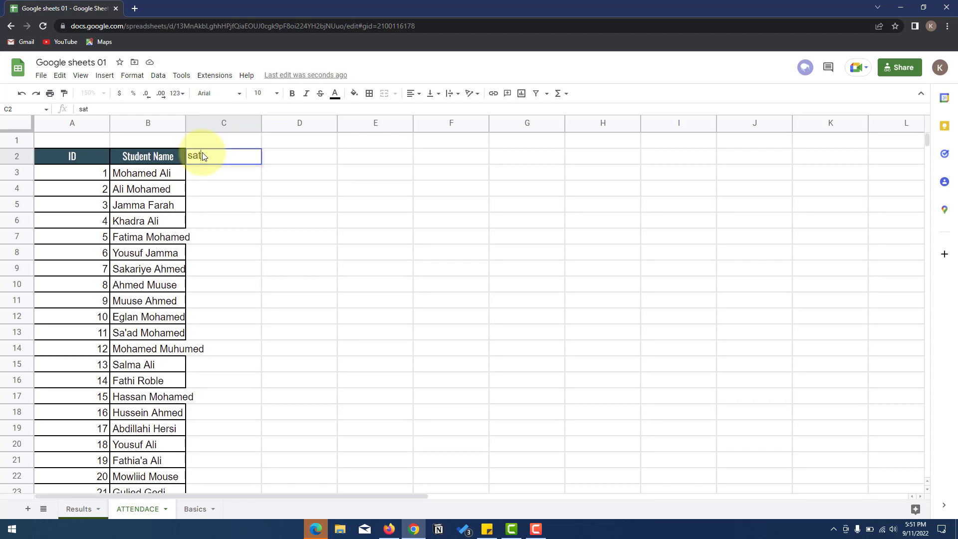
{"action": "key", "text": "Tab"}
{"action": "type", "text": "su"}
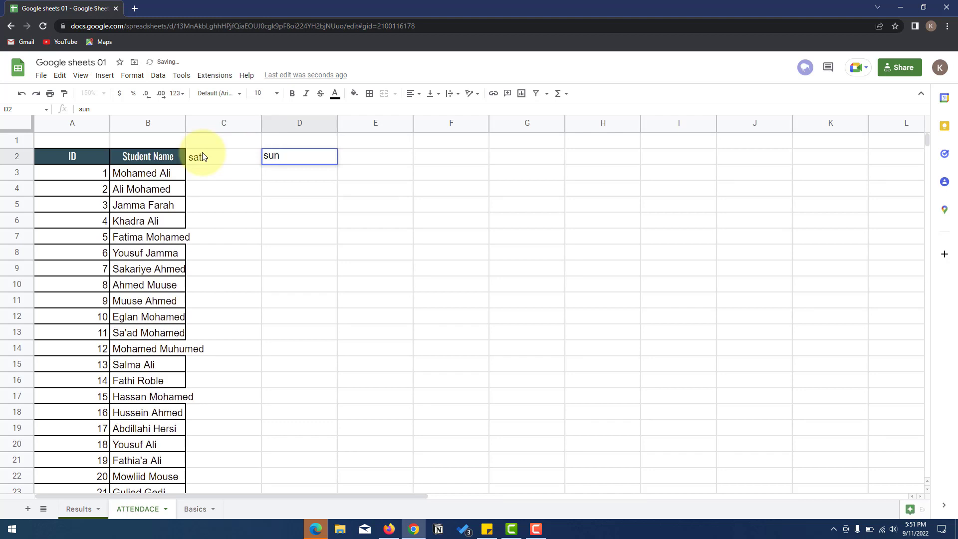
{"action": "left_click", "coordinate": [203, 156]}
{"action": "left_click", "coordinate": [319, 163], "text": "shift"}
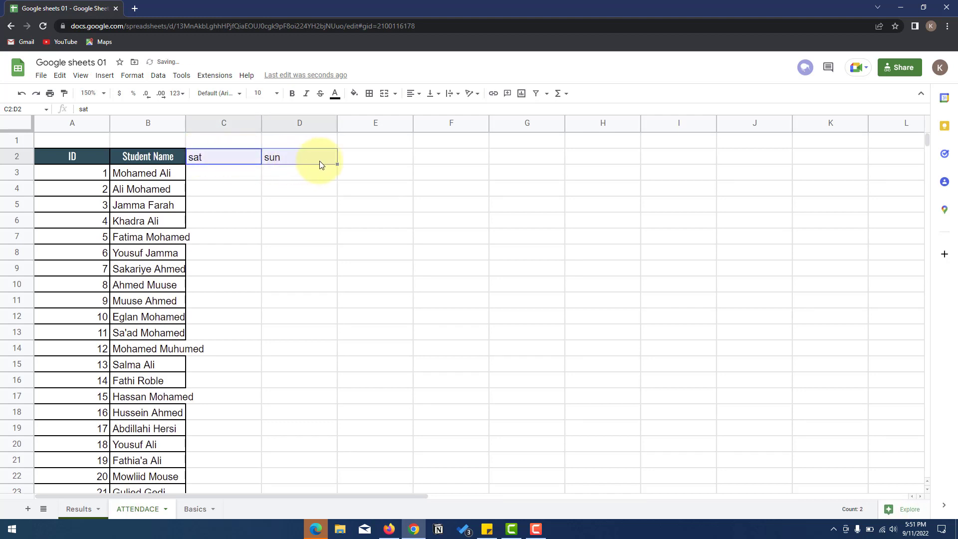
{"action": "left_click_drag", "start_coordinate": [336, 163], "coordinate": [665, 161]}
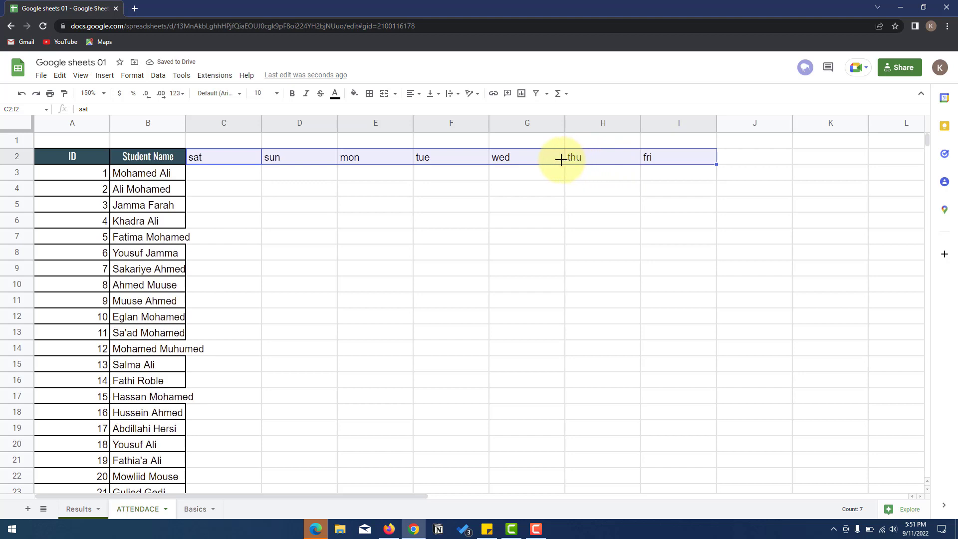
- Delete the extra thu and fri headings and retype Sat and Sun capitalised
{"action": "left_click_drag", "start_coordinate": [583, 157], "coordinate": [657, 160]}
{"action": "key", "text": "Delete"}
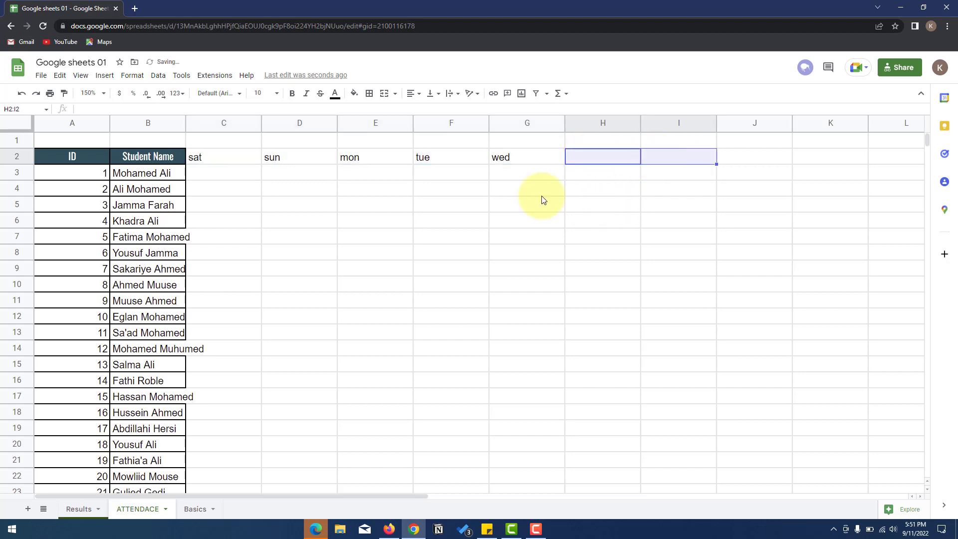
{"action": "left_click", "coordinate": [237, 158]}
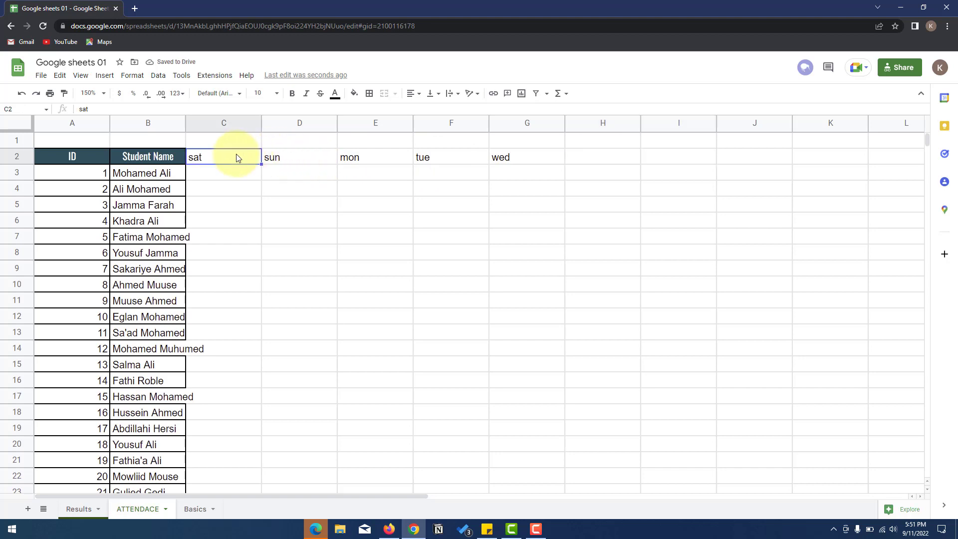
{"action": "type", "text": "Sat"}
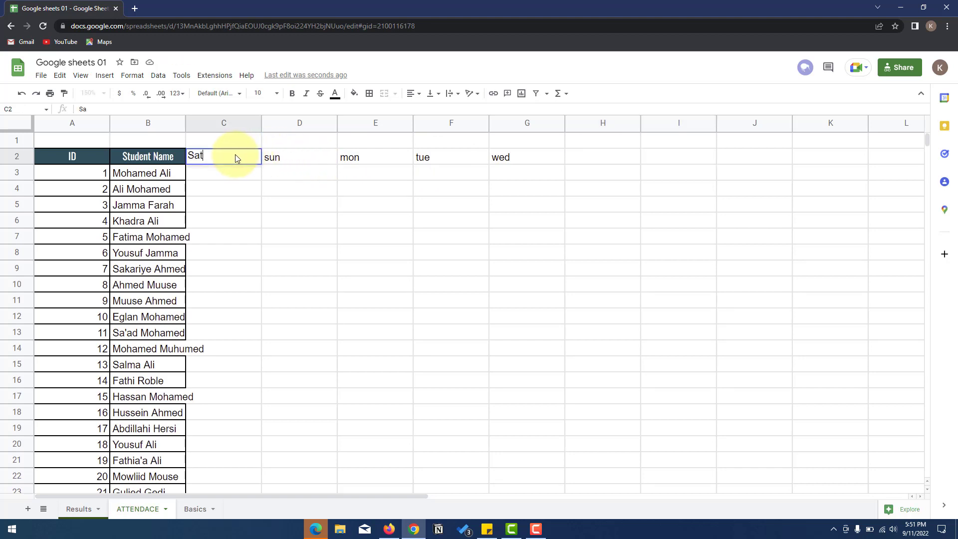
{"action": "left_click", "coordinate": [299, 158]}
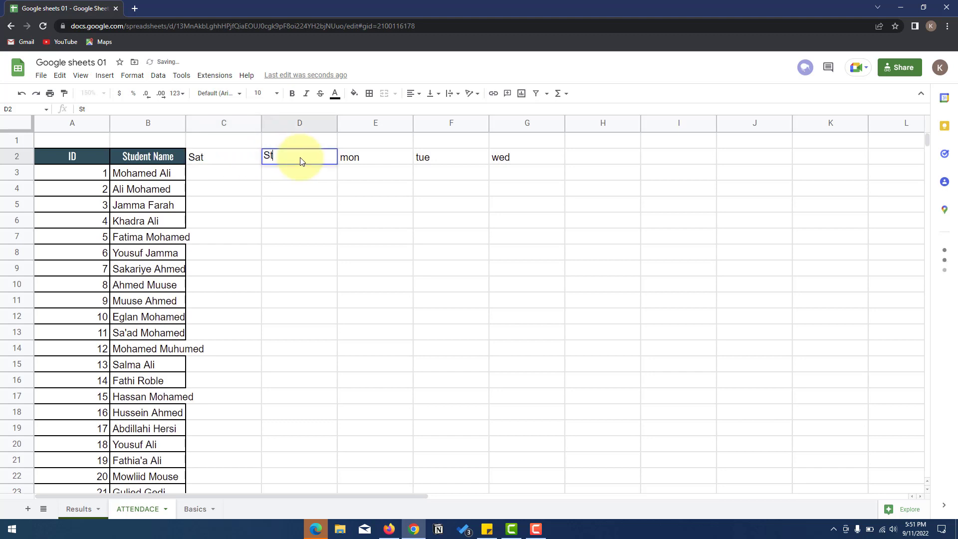
{"action": "type", "text": "Sun"}
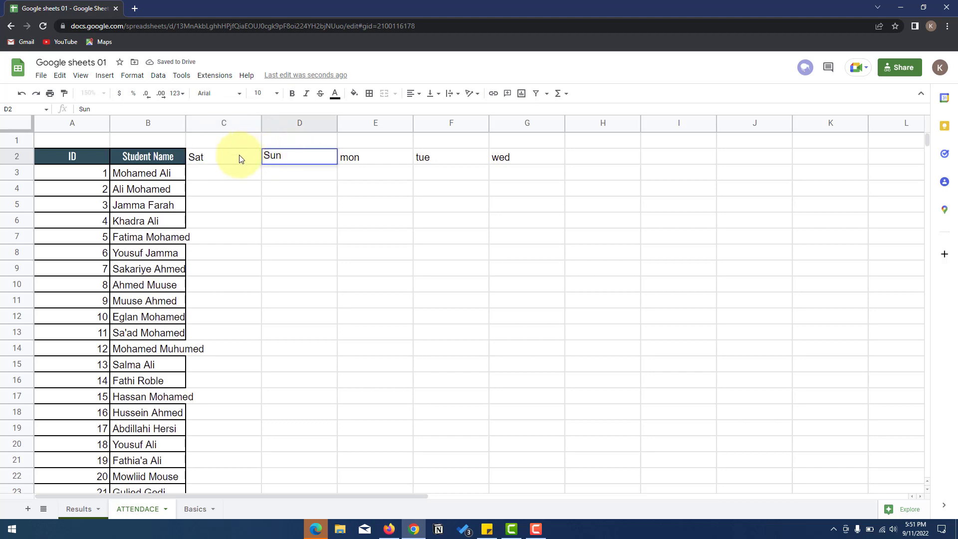
{"action": "left_click", "coordinate": [231, 174]}
- Autofill capitalised Mon, Tue and Wed across E2:G2 from Sat and Sun
{"action": "left_click_drag", "start_coordinate": [225, 159], "coordinate": [544, 169]}
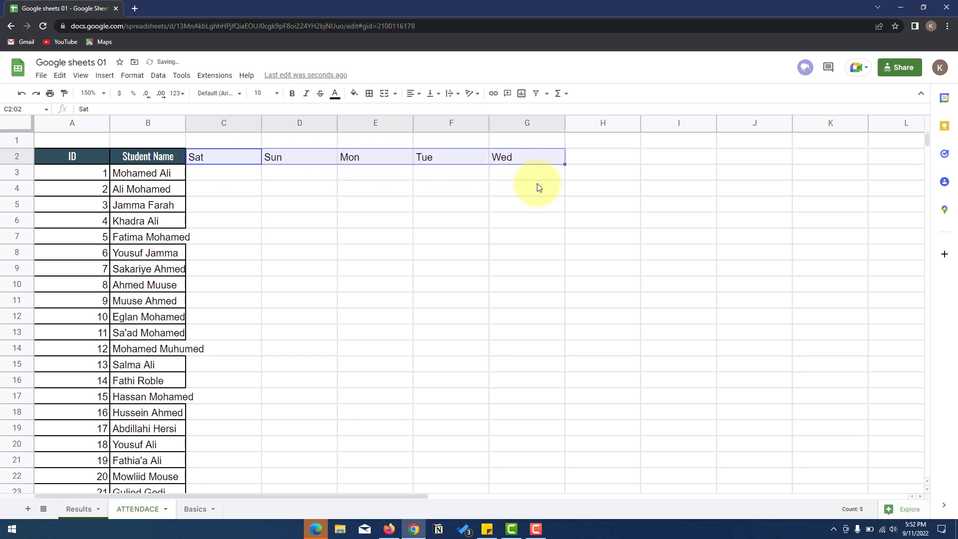
{"action": "left_click", "coordinate": [377, 188]}
{"action": "left_click_drag", "start_coordinate": [246, 161], "coordinate": [507, 163]}
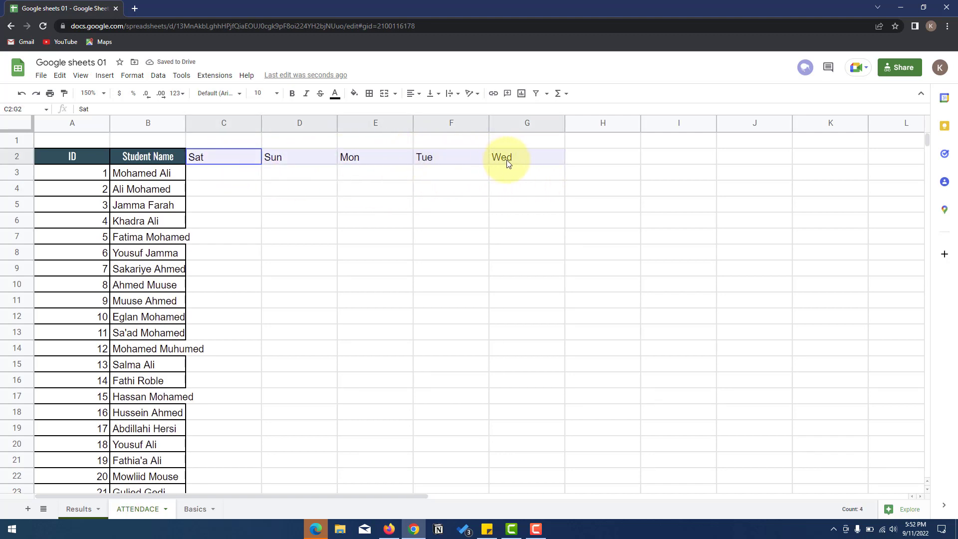
{"action": "left_click", "coordinate": [495, 173]}
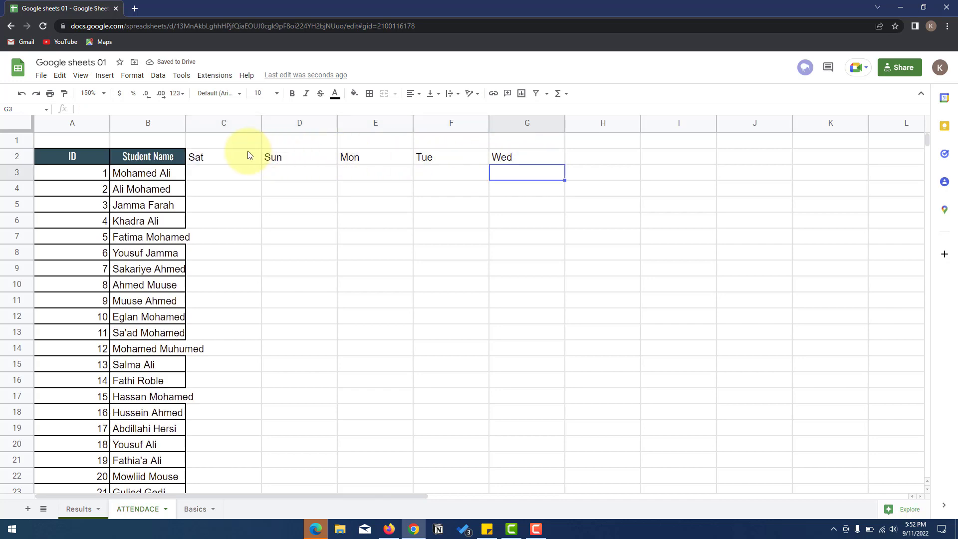
{"action": "left_click_drag", "start_coordinate": [243, 158], "coordinate": [509, 157]}
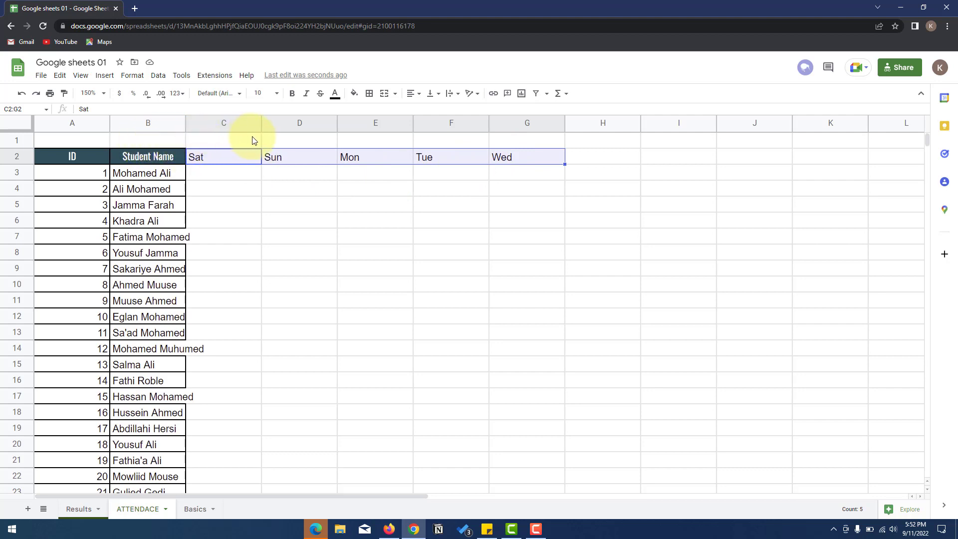
- Merge C1:G1 with a centred Week 1 title, then pick up A5's formatting
{"action": "left_click_drag", "start_coordinate": [131, 140], "coordinate": [500, 143]}
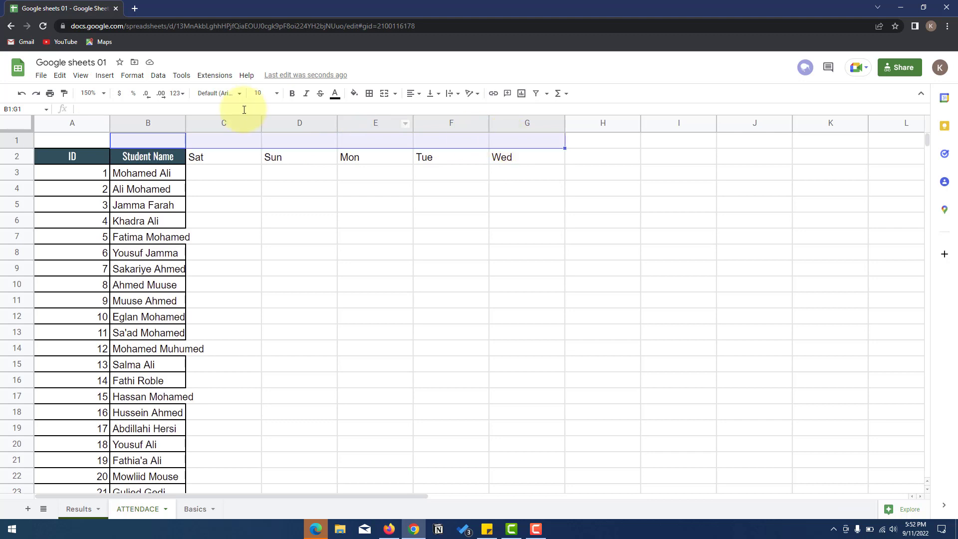
{"action": "left_click", "coordinate": [235, 125]}
{"action": "left_click", "coordinate": [241, 144]}
{"action": "left_click_drag", "start_coordinate": [241, 145], "coordinate": [497, 145]}
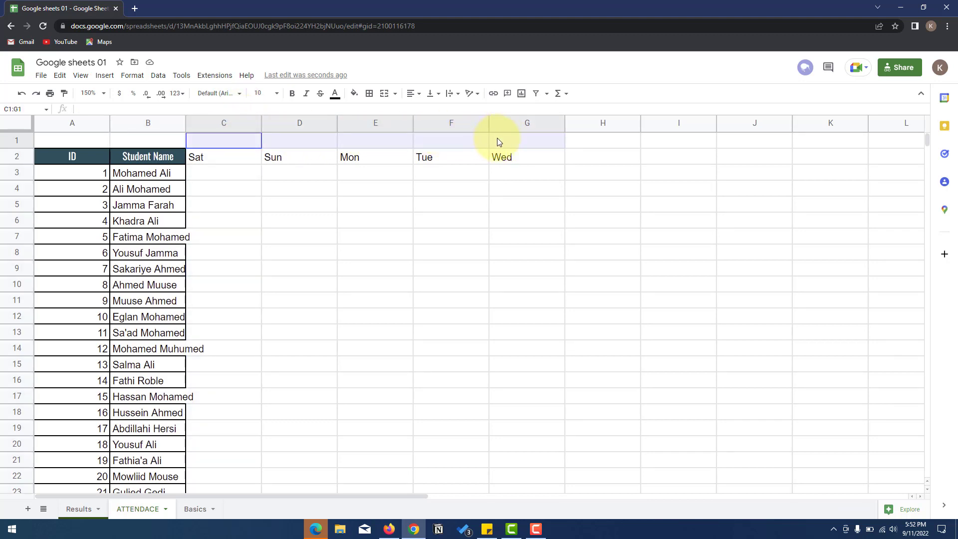
{"action": "left_click", "coordinate": [385, 100]}
{"action": "type", "text": "Week 1"}
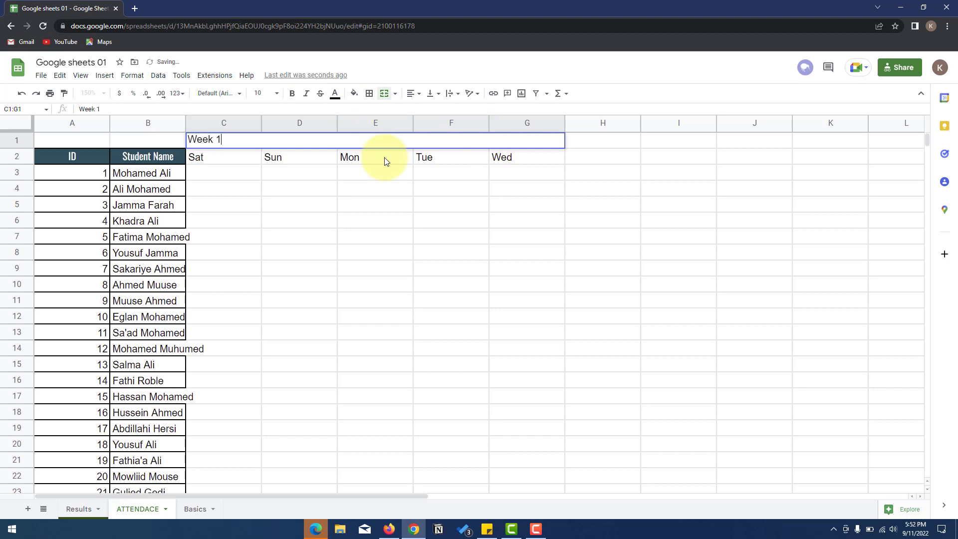
{"action": "left_click", "coordinate": [413, 93]}
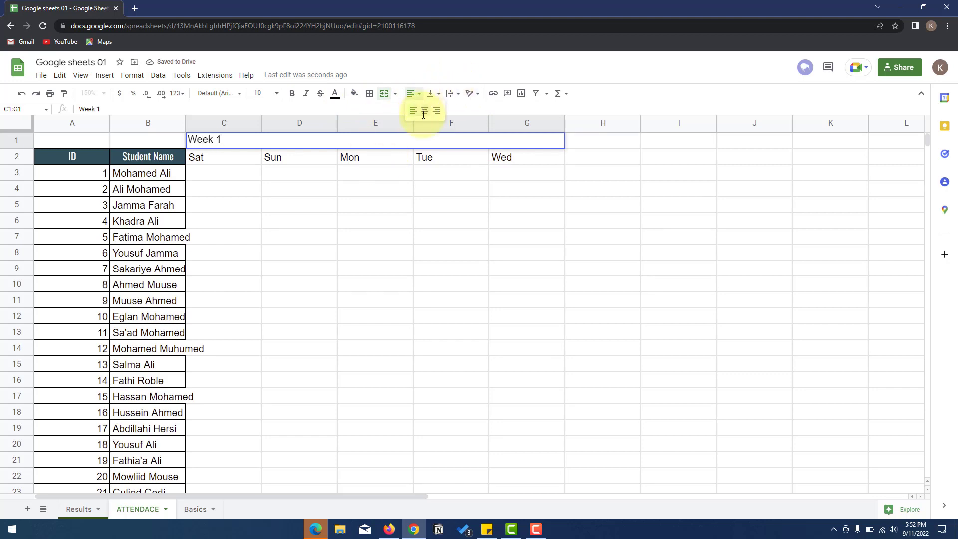
{"action": "left_click", "coordinate": [423, 111]}
{"action": "left_click", "coordinate": [352, 206]}
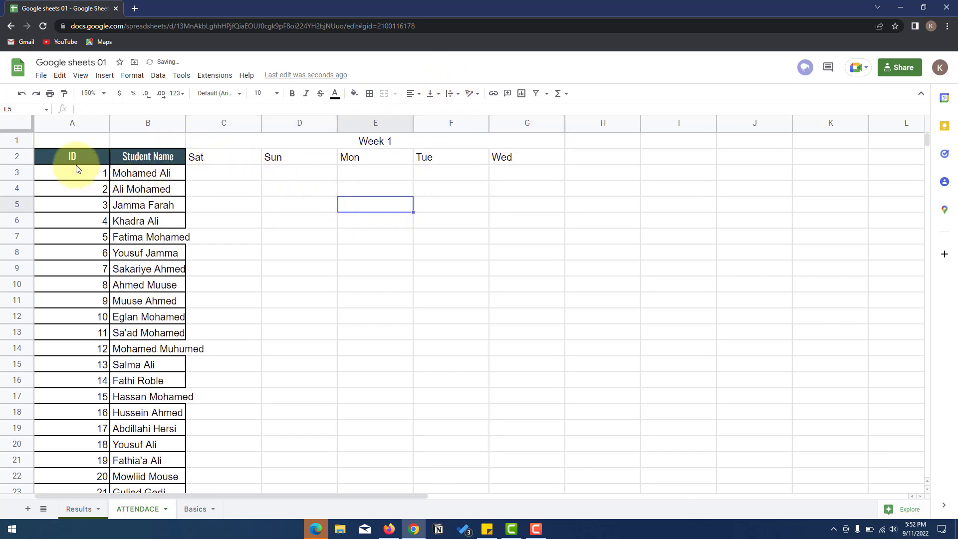
{"action": "left_click", "coordinate": [62, 203]}
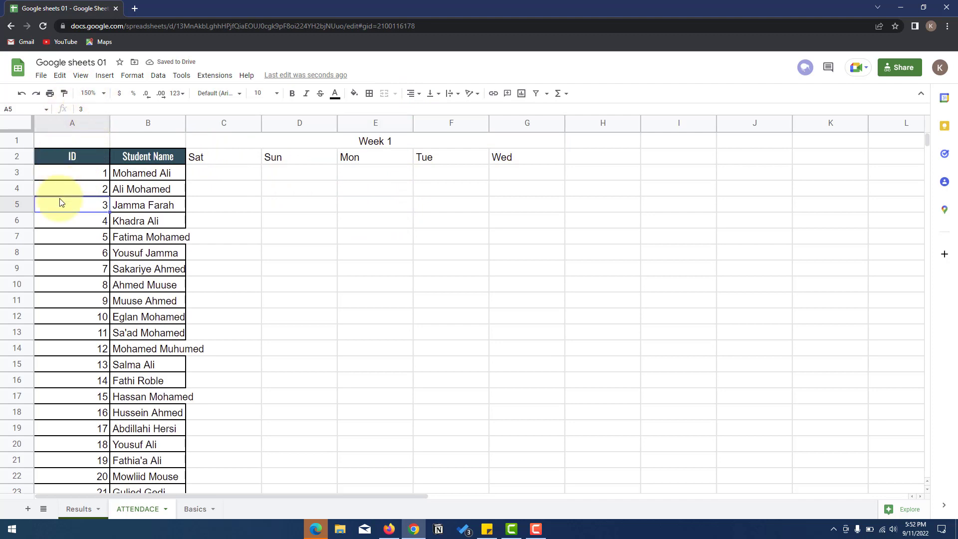
{"action": "left_click", "coordinate": [64, 94]}
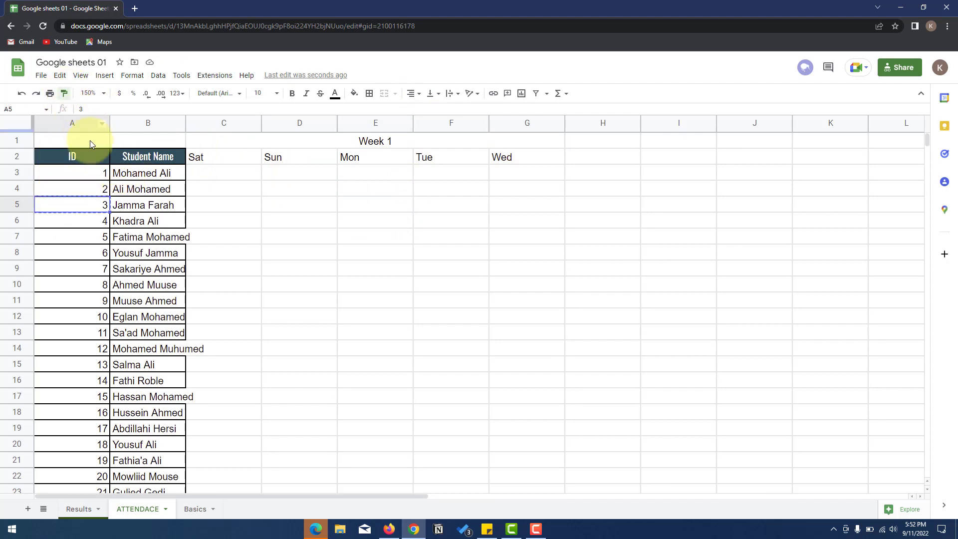
- Apply A5's bordered formatting to A1:G23 and fit column B to the names
{"action": "mouse_move", "coordinate": [82, 139]}
{"action": "left_mouse_down"}
{"action": "mouse_move", "coordinate": [216, 180]}
{"action": "mouse_move", "coordinate": [389, 354]}
{"action": "mouse_move", "coordinate": [363, 469]}
{"action": "left_mouse_up"}
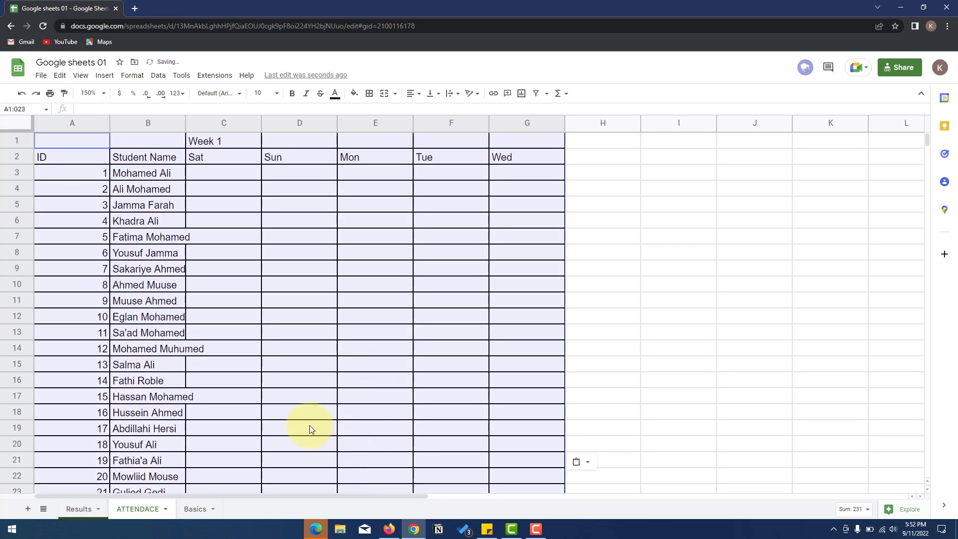
{"action": "double_click", "coordinate": [185, 123]}
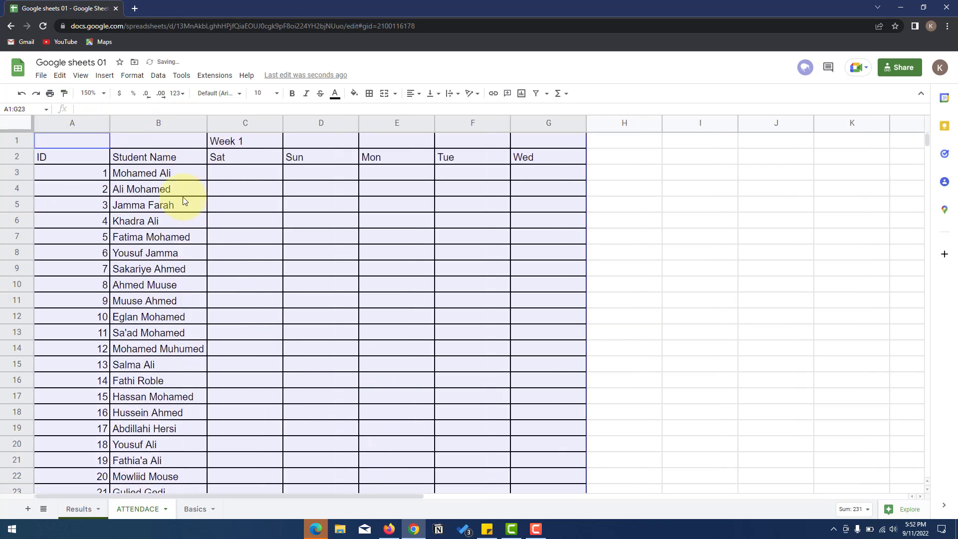
{"action": "left_click", "coordinate": [159, 223]}
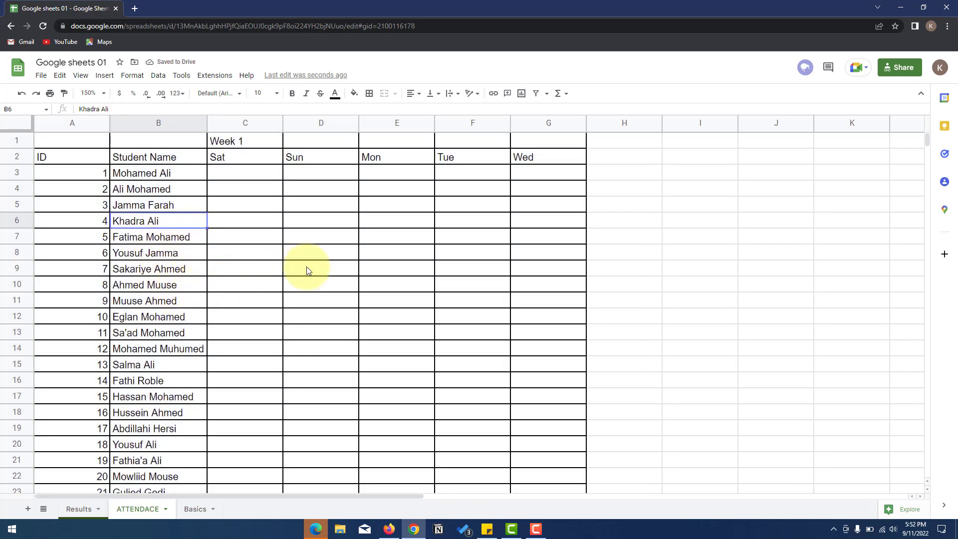
- Narrow column A to fit the ID numbers
{"action": "left_click", "coordinate": [618, 268]}
{"action": "scroll", "coordinate": [181, 208], "scroll_direction": "down", "scroll_amount": 1}
{"action": "scroll", "coordinate": [96, 160], "scroll_direction": "up", "scroll_amount": 1}
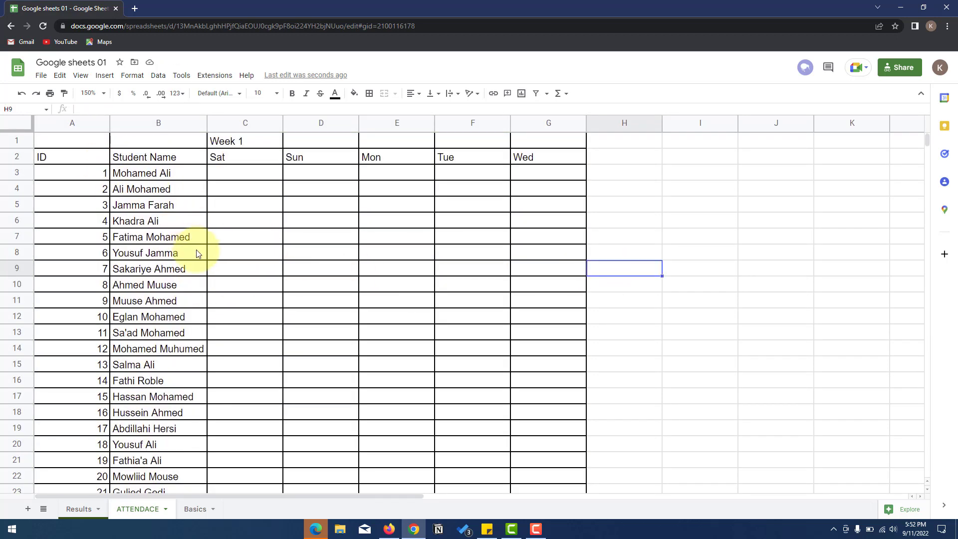
{"action": "left_click_drag", "start_coordinate": [70, 156], "coordinate": [150, 219]}
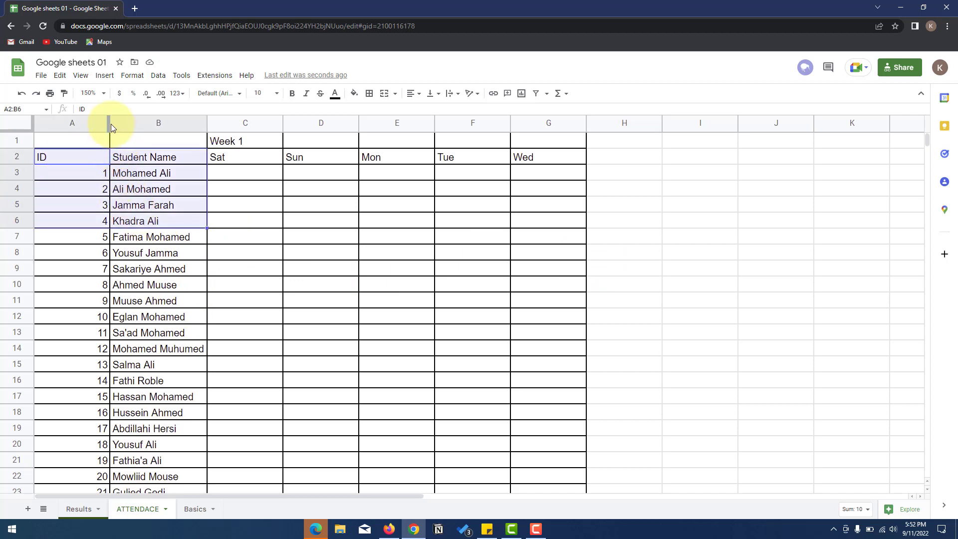
{"action": "left_click_drag", "start_coordinate": [110, 123], "coordinate": [118, 397]}
{"action": "scroll", "coordinate": [118, 406], "scroll_direction": "down", "scroll_amount": 2}
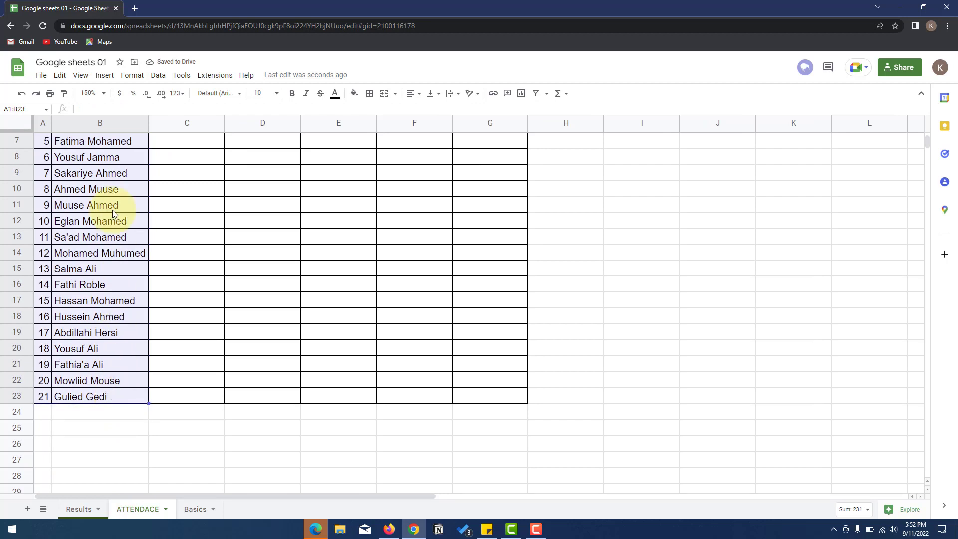
- Fill the ID and Student Name columns light blue
{"action": "left_click", "coordinate": [353, 98]}
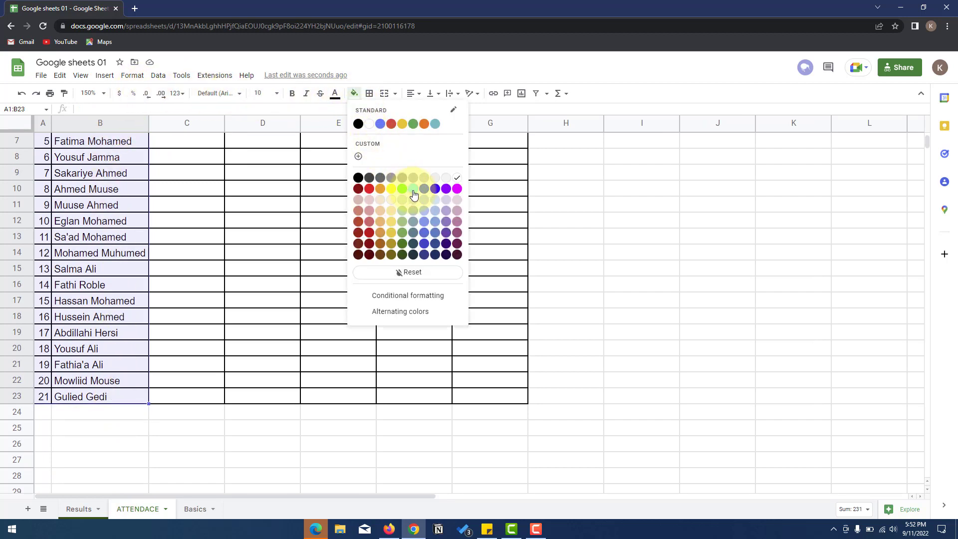
{"action": "left_click", "coordinate": [434, 207]}
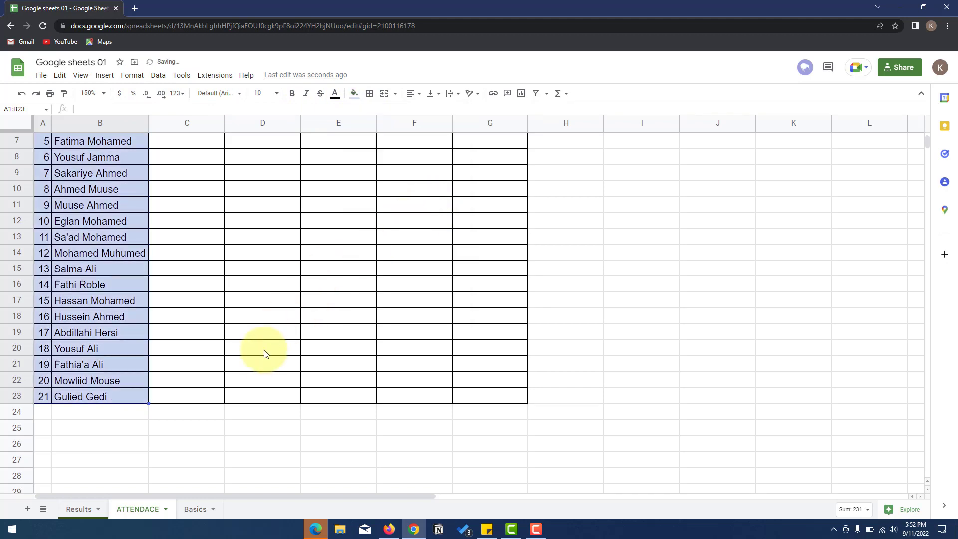
{"action": "scroll", "coordinate": [224, 359], "scroll_direction": "up", "scroll_amount": 2}
{"action": "left_click", "coordinate": [185, 363]}
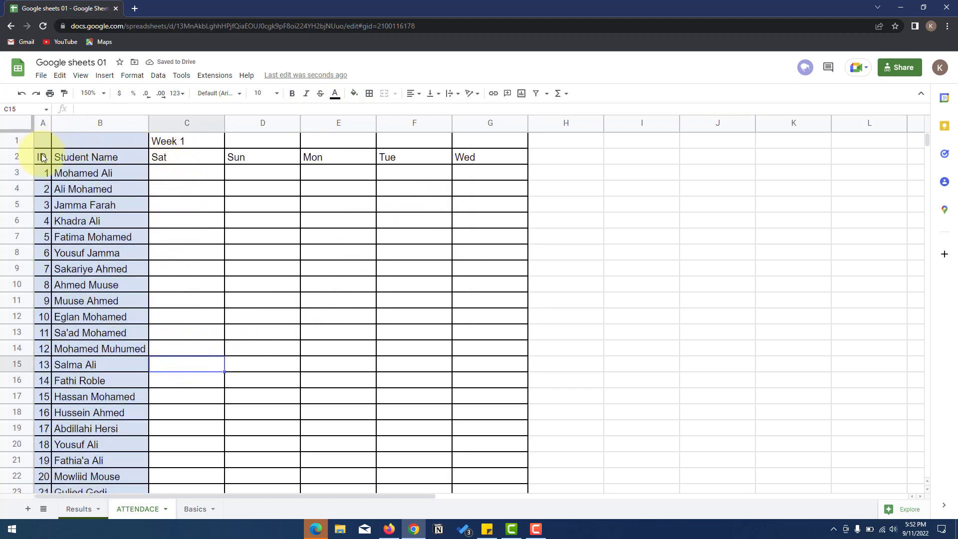
- Give the A2:G2 header row a dark blue-grey fill with white text
{"action": "left_click_drag", "start_coordinate": [43, 158], "coordinate": [469, 157]}
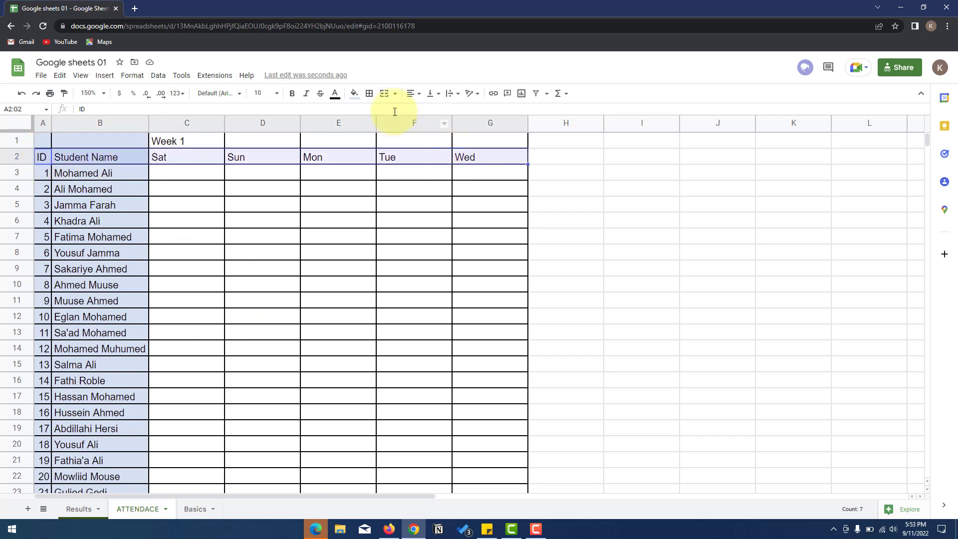
{"action": "left_click", "coordinate": [355, 93]}
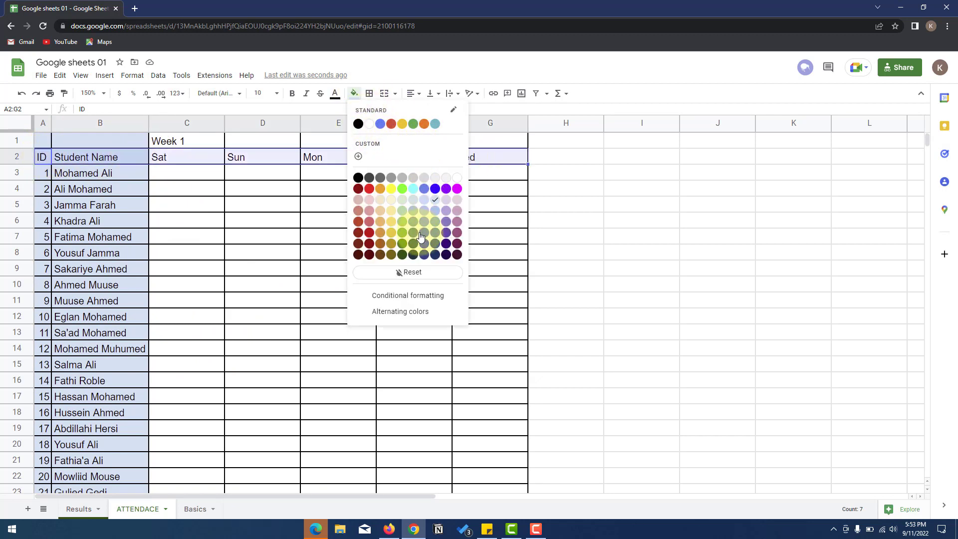
{"action": "left_click", "coordinate": [410, 244]}
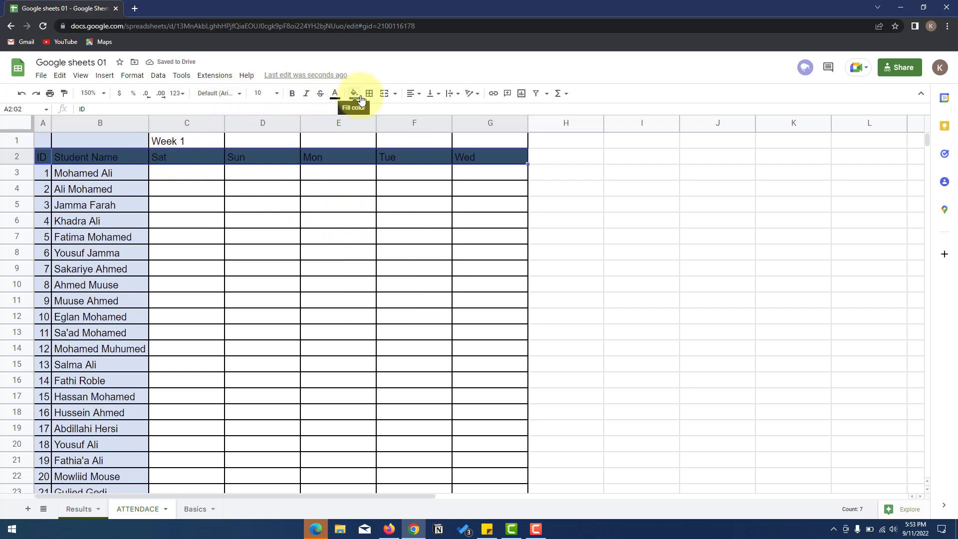
{"action": "left_click", "coordinate": [334, 94]}
{"action": "left_click", "coordinate": [349, 124]}
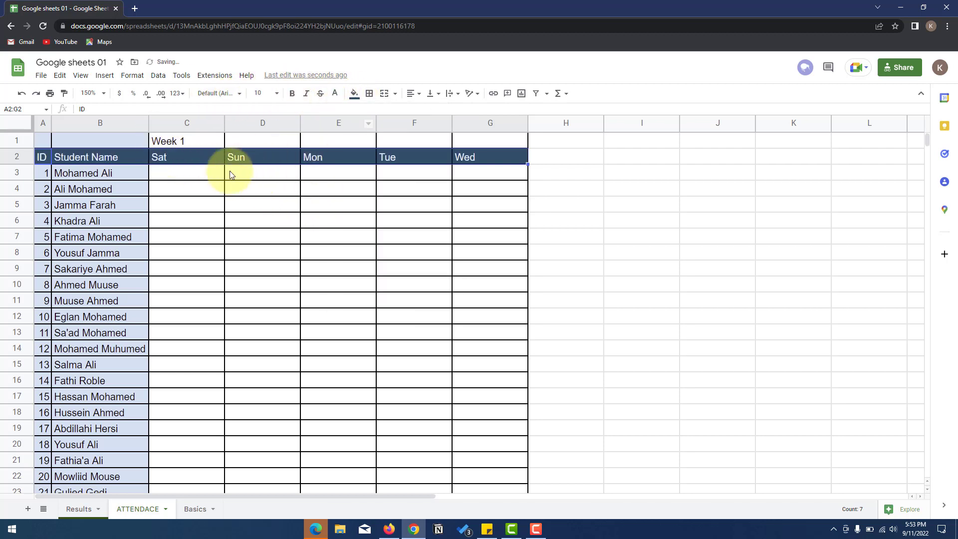
{"action": "left_click", "coordinate": [113, 191]}
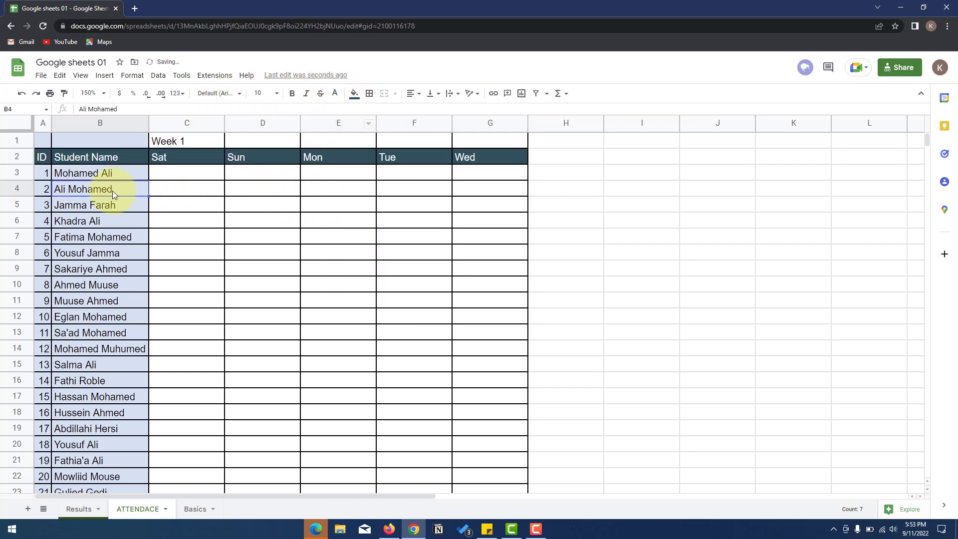
- Remove the light blue fill from A1:B1
{"action": "left_click", "coordinate": [109, 141]}
{"action": "left_click_drag", "start_coordinate": [46, 140], "coordinate": [102, 139]}
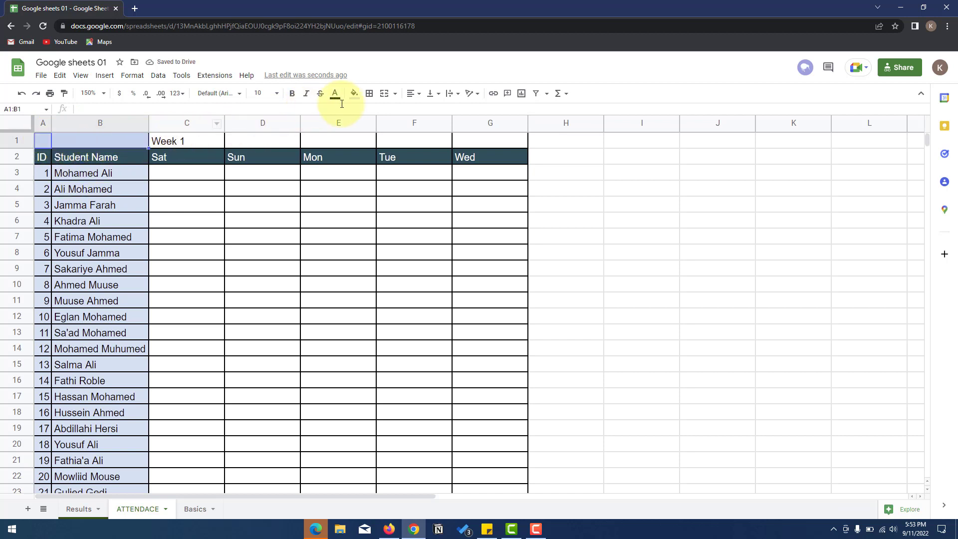
{"action": "left_click", "coordinate": [354, 94]}
{"action": "left_click", "coordinate": [364, 123]}
{"action": "left_click", "coordinate": [175, 174]}
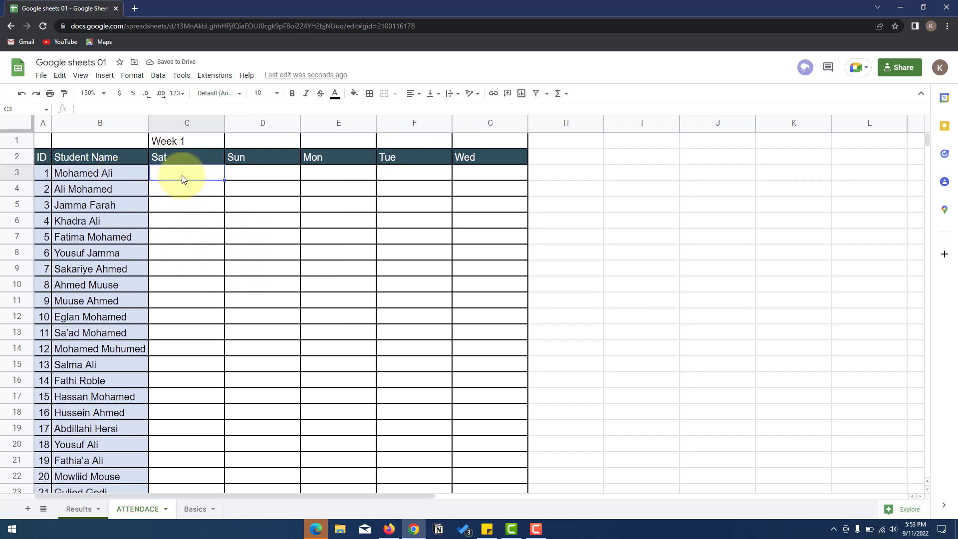
- Enter the header Absense in cell H2
{"action": "left_click", "coordinate": [556, 163]}
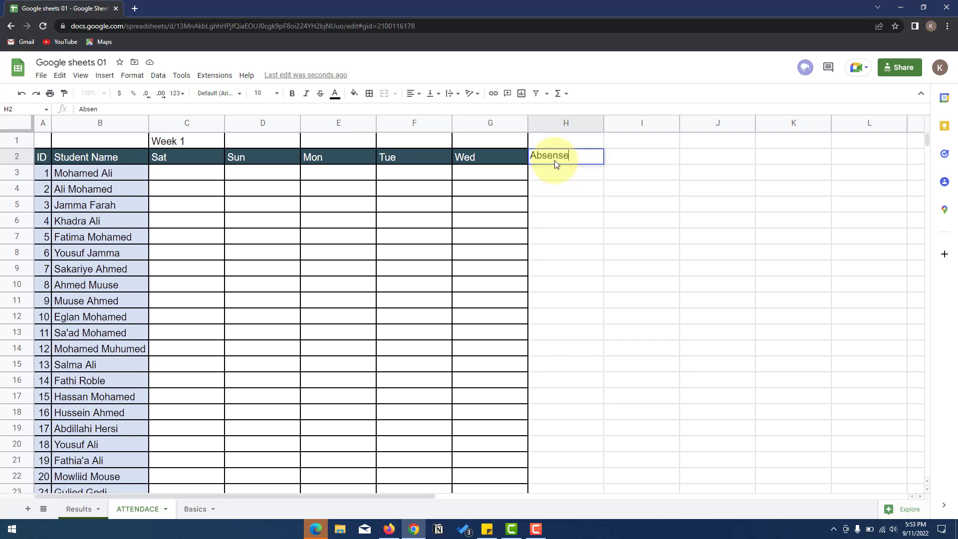
{"action": "left_click", "coordinate": [561, 183]}
{"action": "left_click", "coordinate": [556, 160]}
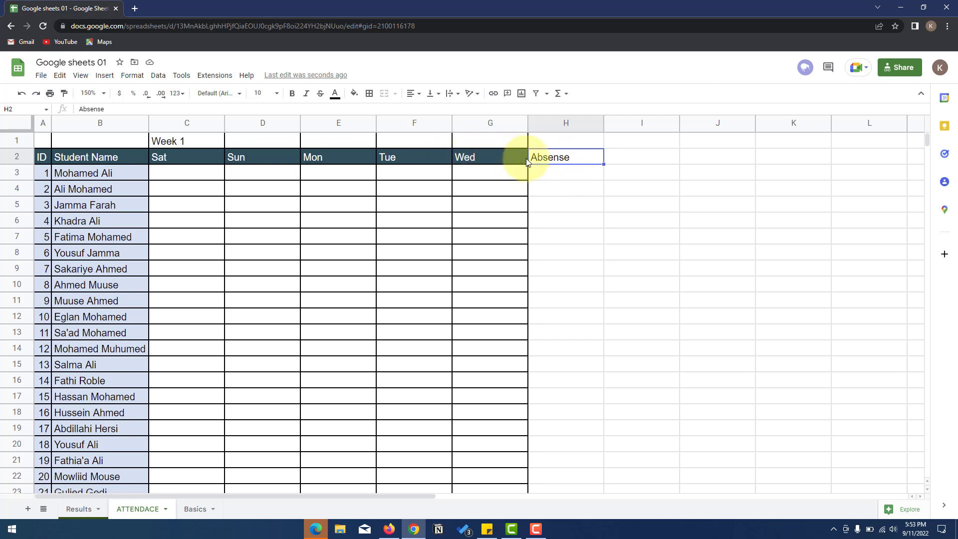
- Paint the Wed header style onto H2 and G3's bordered style down H3:H23
{"action": "left_click", "coordinate": [509, 159]}
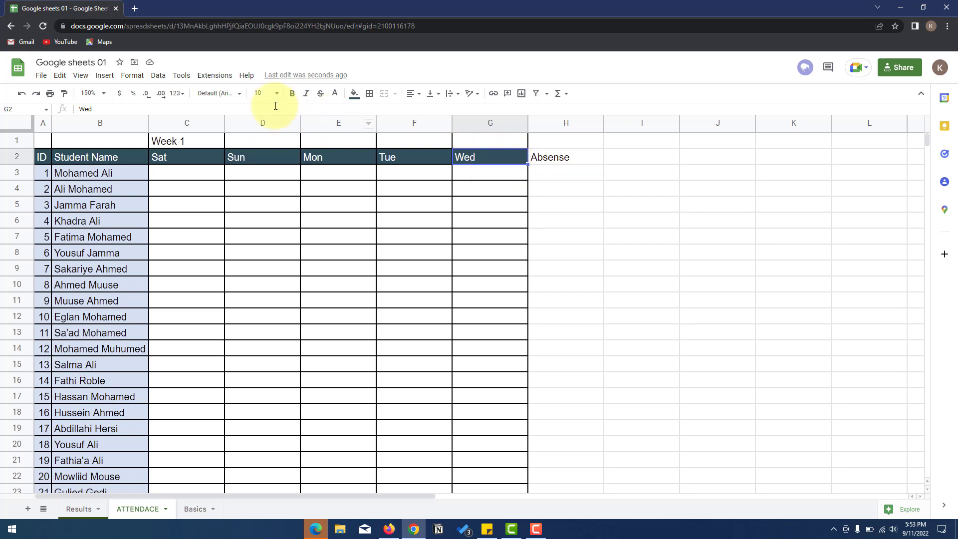
{"action": "left_click", "coordinate": [64, 93]}
{"action": "left_click", "coordinate": [565, 159]}
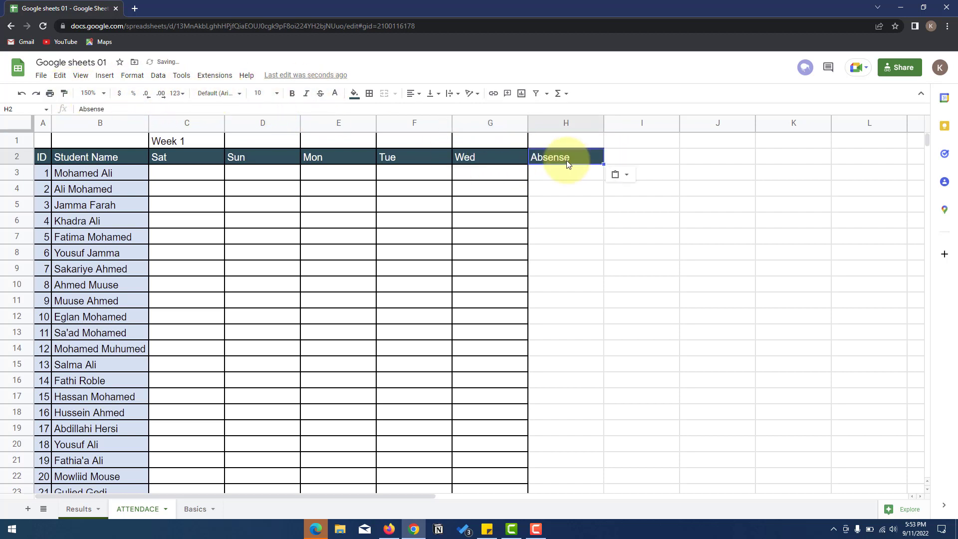
{"action": "left_click", "coordinate": [496, 175]}
{"action": "left_click", "coordinate": [64, 93]}
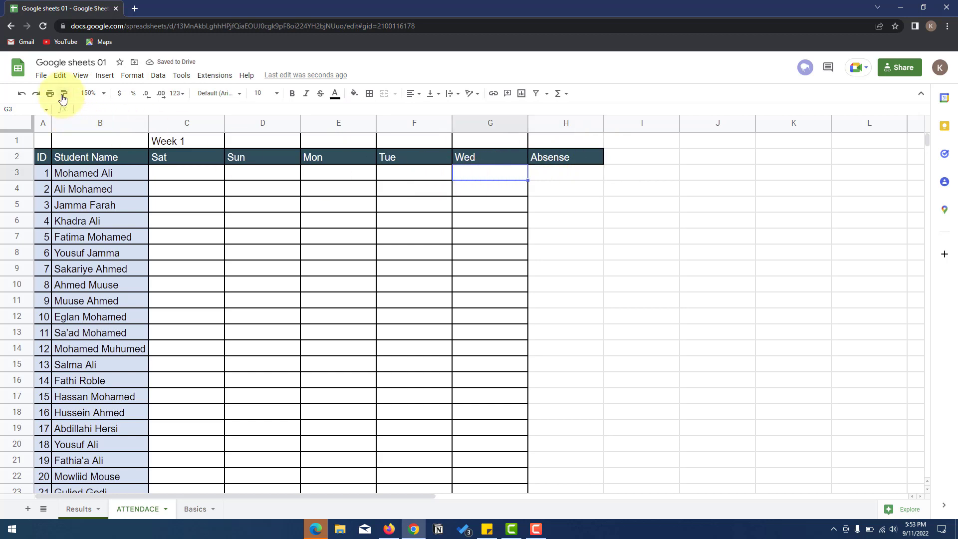
{"action": "mouse_move", "coordinate": [544, 179]}
{"action": "left_mouse_down"}
{"action": "mouse_move", "coordinate": [561, 243]}
{"action": "mouse_move", "coordinate": [577, 481]}
{"action": "mouse_move", "coordinate": [574, 430]}
{"action": "left_mouse_up"}
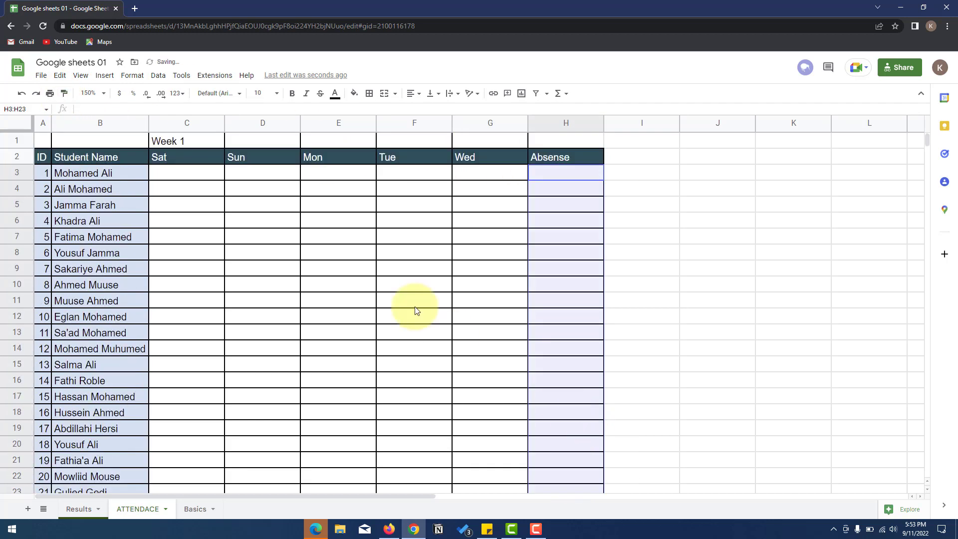
{"action": "left_click", "coordinate": [180, 174]}
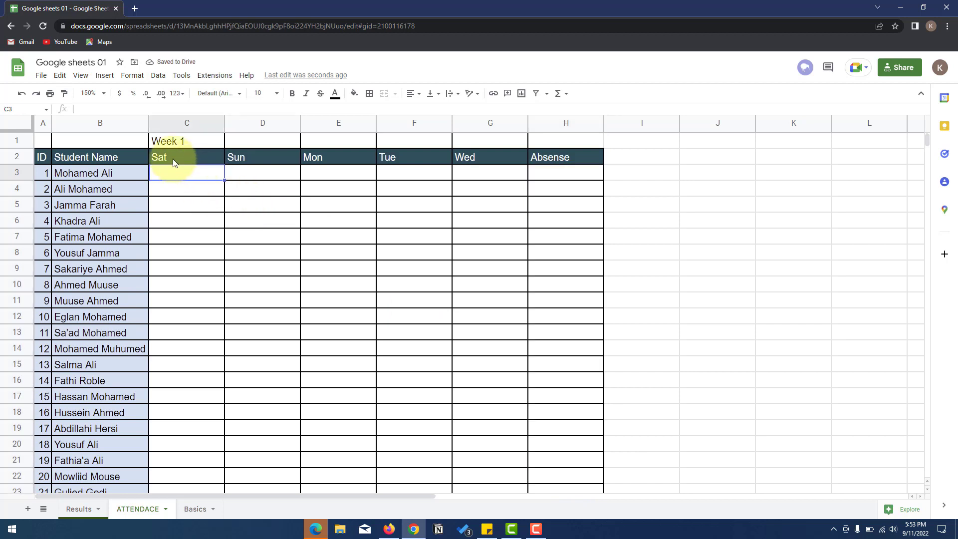
- Insert a checkbox in C3 and fill it across to column H and down to row 23
{"action": "left_click", "coordinate": [105, 76]}
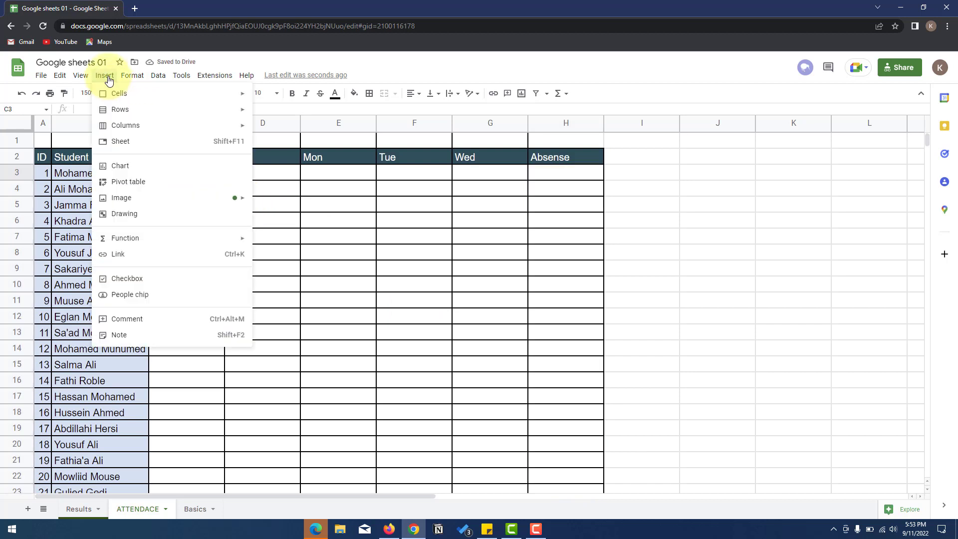
{"action": "left_click", "coordinate": [182, 283]}
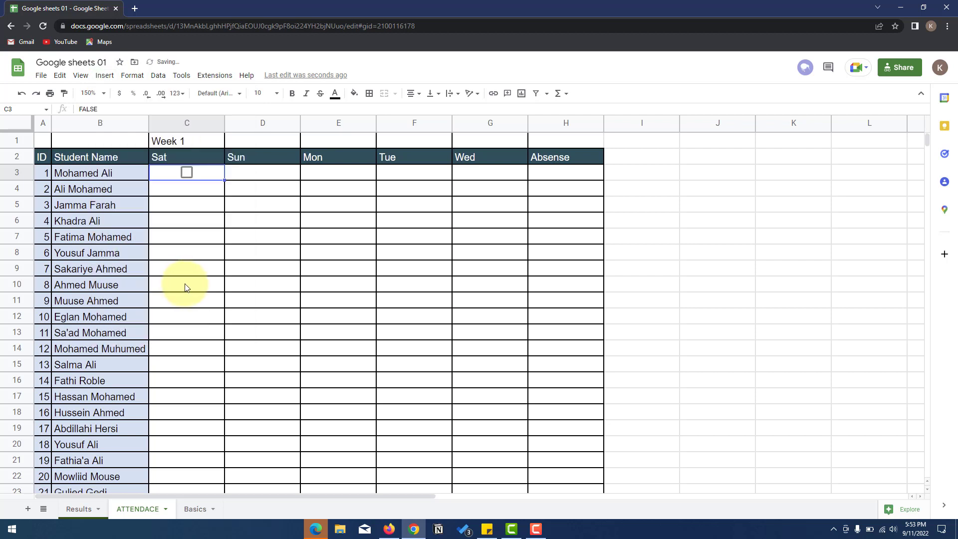
{"action": "left_click", "coordinate": [186, 173]}
{"action": "left_click", "coordinate": [188, 173]}
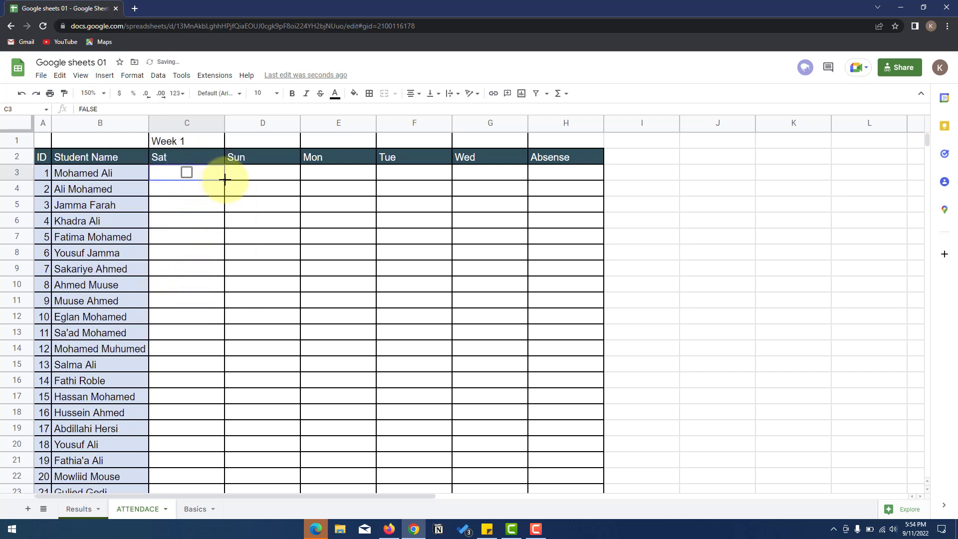
{"action": "left_click_drag", "start_coordinate": [225, 179], "coordinate": [524, 370]}
{"action": "scroll", "coordinate": [606, 242], "scroll_direction": "down", "scroll_amount": 3}
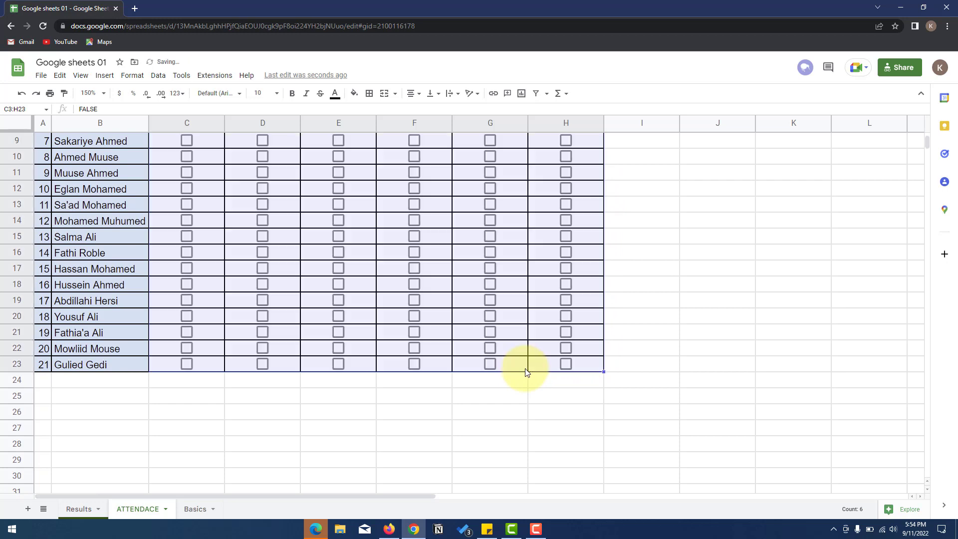
{"action": "scroll", "coordinate": [566, 357], "scroll_direction": "up", "scroll_amount": 3}
- Clear the checkboxes from the Absense column H3:H23
{"action": "left_click", "coordinate": [567, 173]}
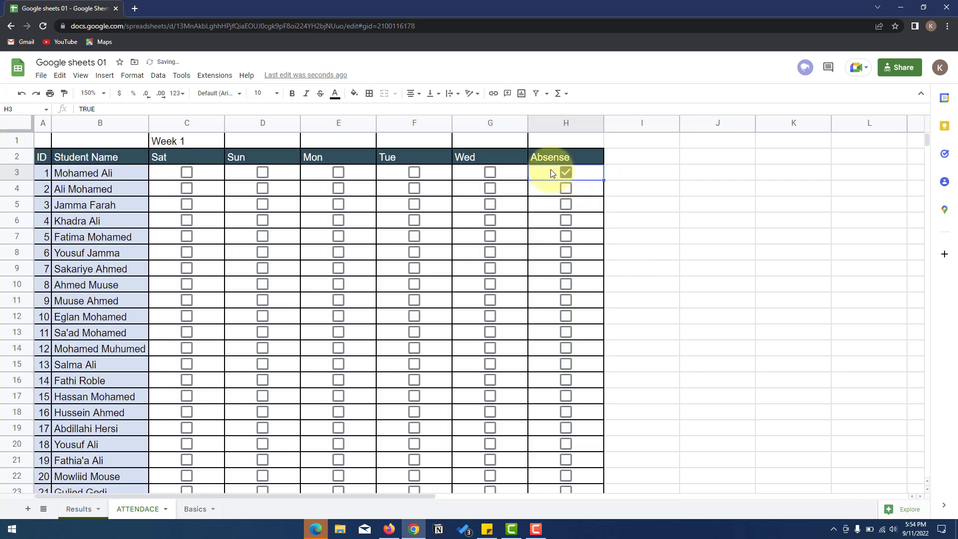
{"action": "left_click_drag", "start_coordinate": [546, 171], "coordinate": [558, 393]}
{"action": "key", "text": "Delete"}
{"action": "scroll", "coordinate": [576, 344], "scroll_direction": "up", "scroll_amount": 3}
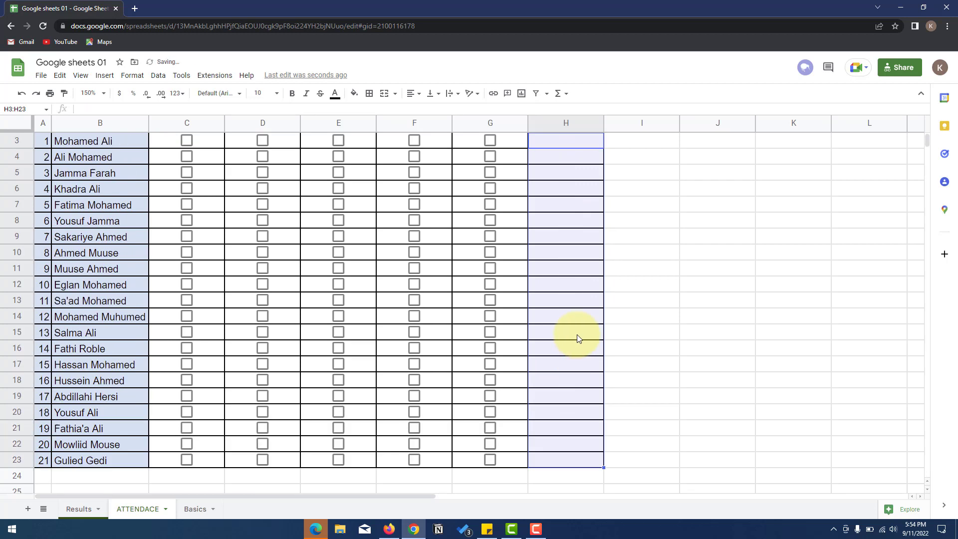
{"action": "left_click", "coordinate": [197, 203]}
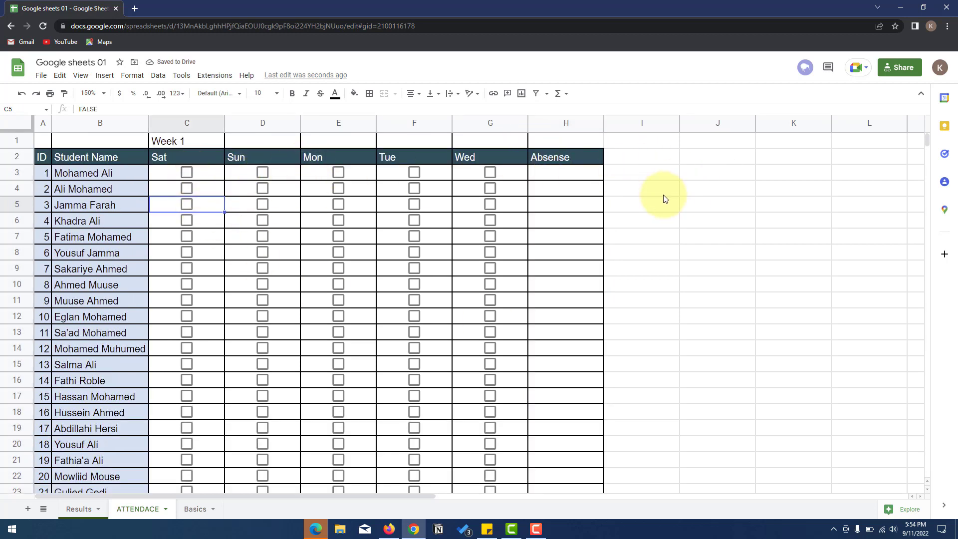
{"action": "scroll", "coordinate": [654, 210], "scroll_direction": "down", "scroll_amount": 3}
{"action": "scroll", "coordinate": [656, 211], "scroll_direction": "up", "scroll_amount": 3}
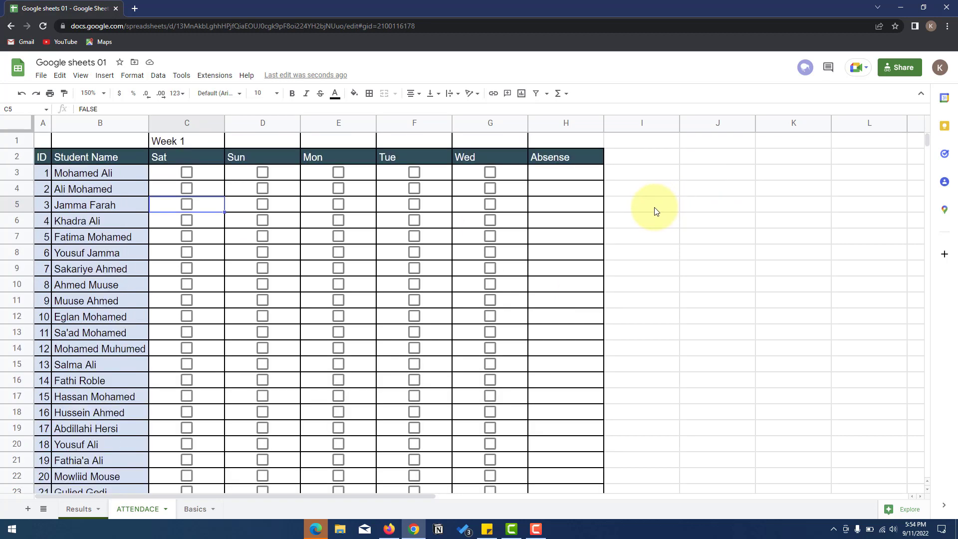
{"action": "left_click", "coordinate": [186, 173]}
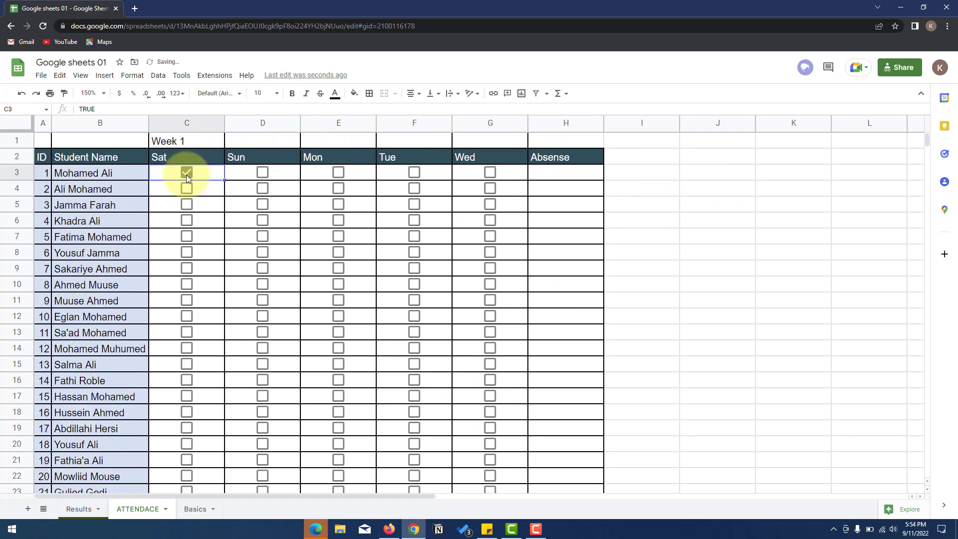
{"action": "left_click", "coordinate": [262, 172]}
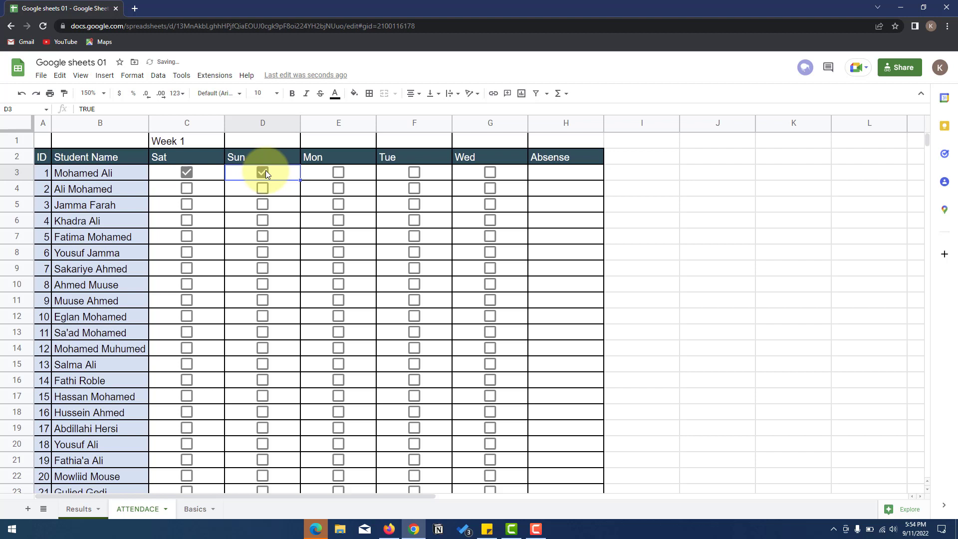
{"action": "left_click", "coordinate": [339, 173]}
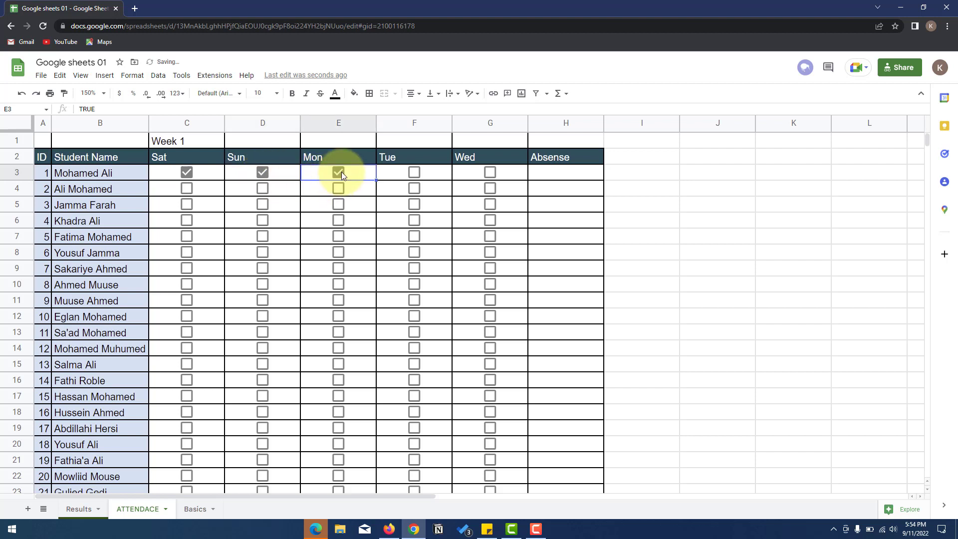
{"action": "left_click", "coordinate": [341, 171]}
{"action": "left_click", "coordinate": [263, 172]}
{"action": "left_click", "coordinate": [186, 173]}
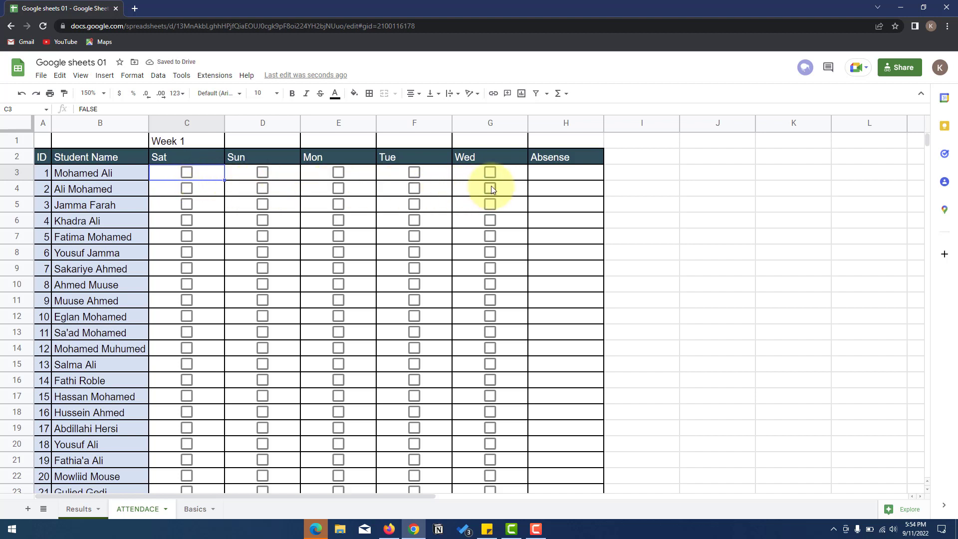
{"action": "left_click", "coordinate": [536, 172]}
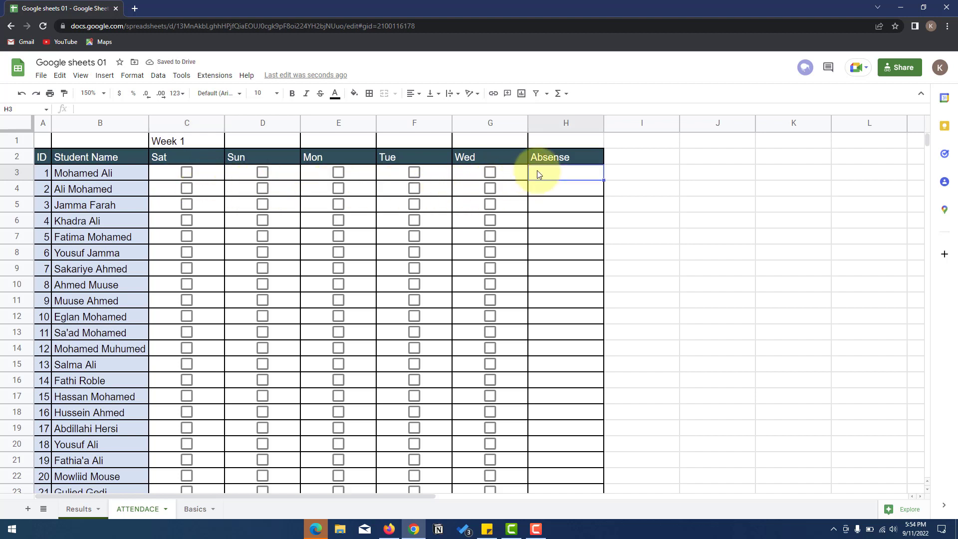
{"action": "left_click", "coordinate": [186, 172]}
{"action": "left_click", "coordinate": [262, 172]}
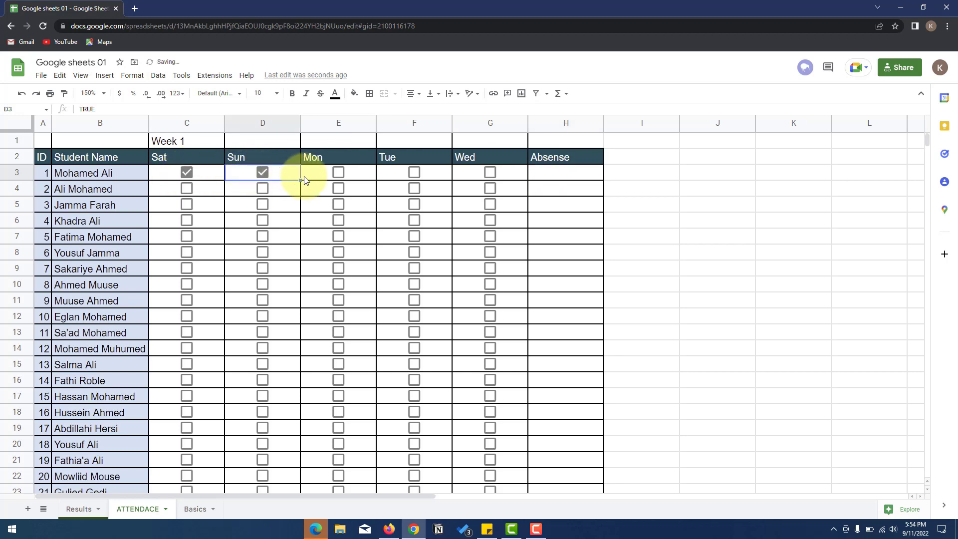
{"action": "left_click", "coordinate": [337, 174]}
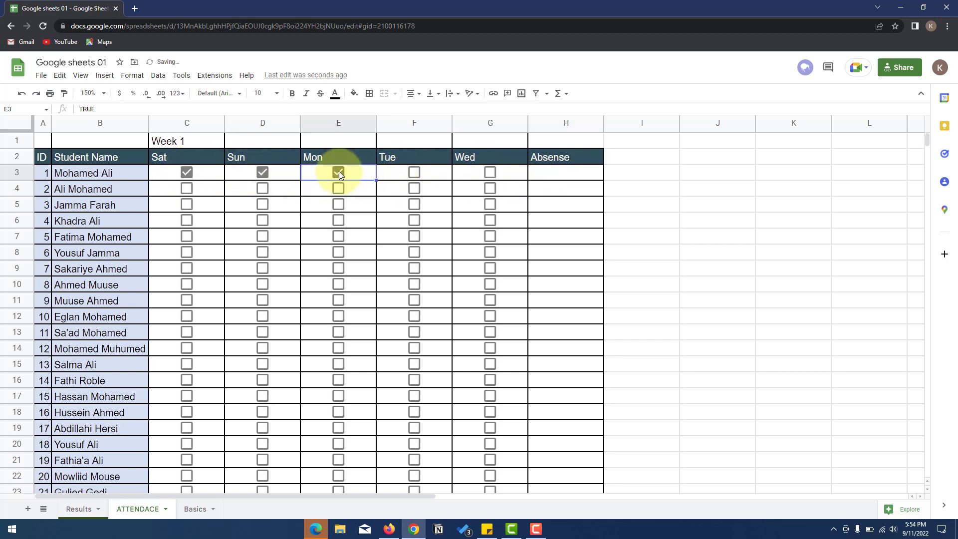
{"action": "left_click", "coordinate": [337, 173]}
{"action": "left_click", "coordinate": [263, 173]}
{"action": "left_click", "coordinate": [186, 173]}
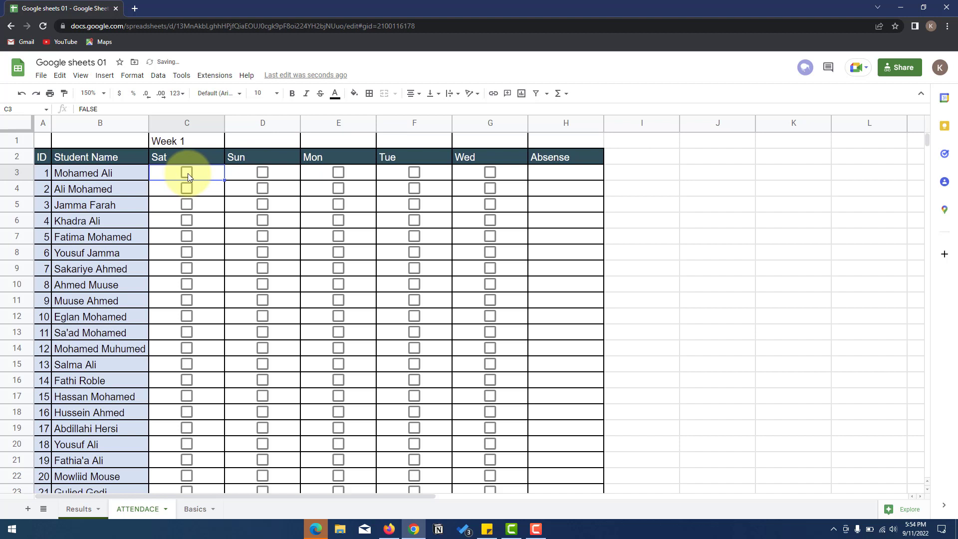
{"action": "left_click_drag", "start_coordinate": [95, 108], "coordinate": [65, 107]}
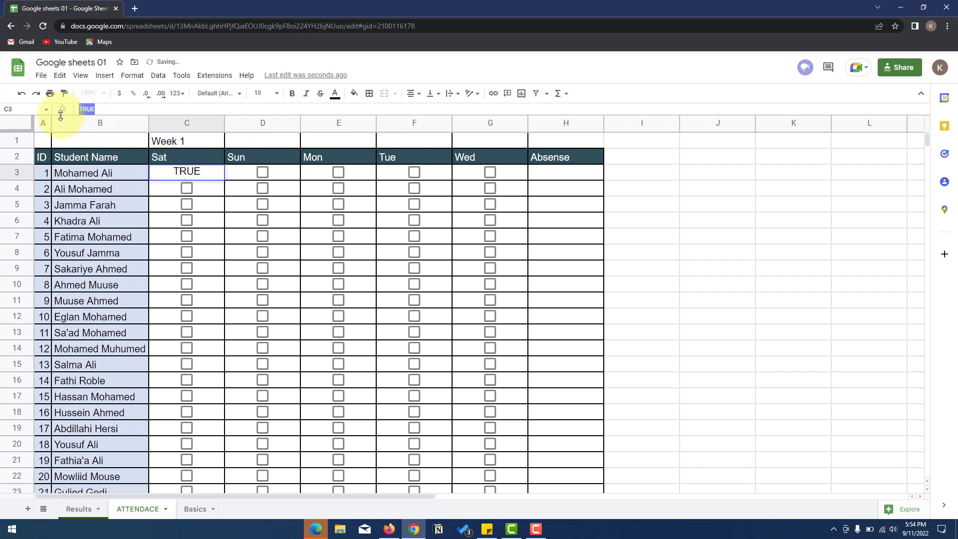
{"action": "left_click", "coordinate": [259, 174]}
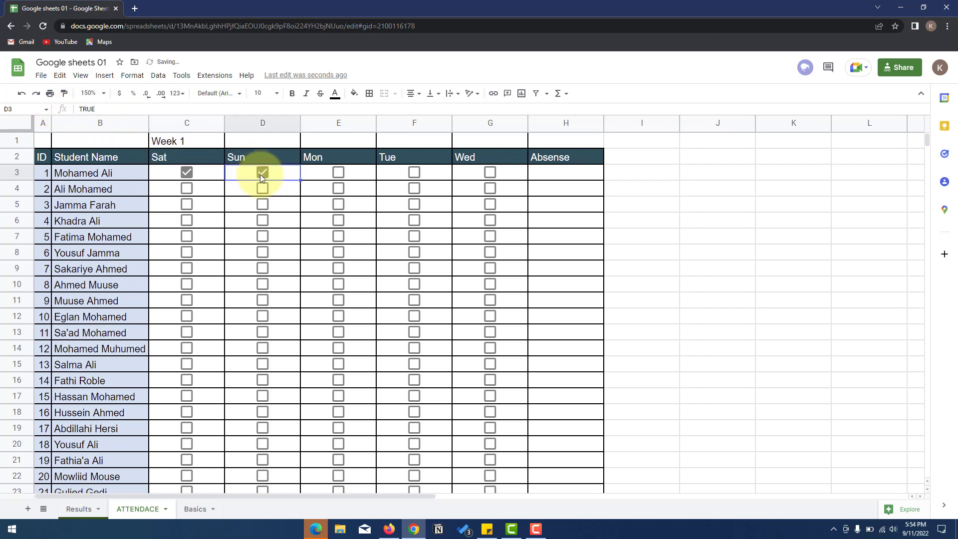
{"action": "left_click", "coordinate": [359, 176]}
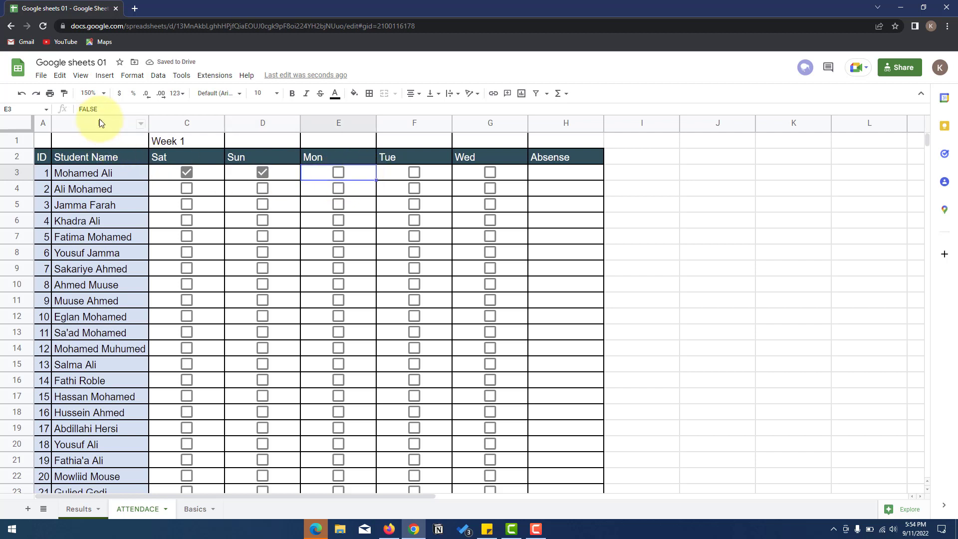
{"action": "left_click_drag", "start_coordinate": [98, 109], "coordinate": [67, 110]}
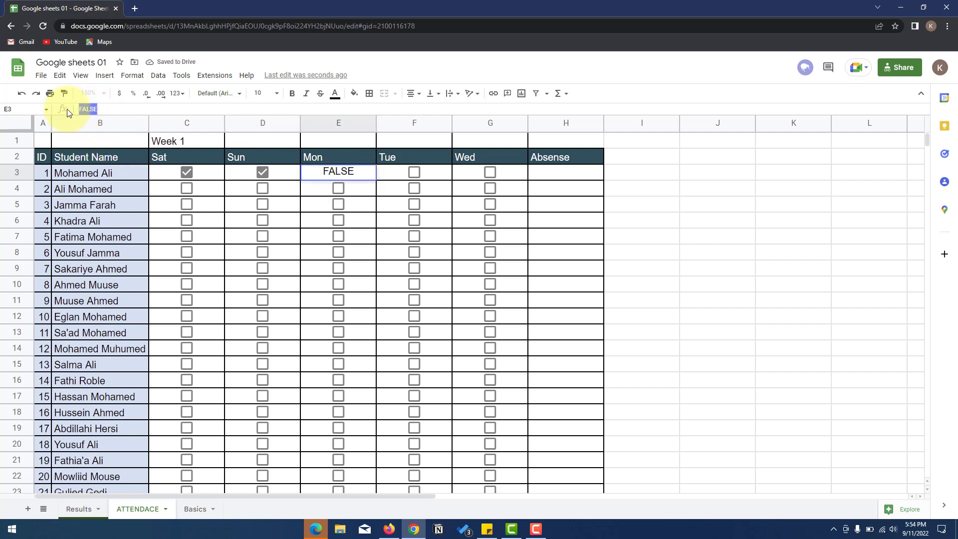
{"action": "left_click", "coordinate": [187, 172]}
{"action": "left_click", "coordinate": [259, 173]}
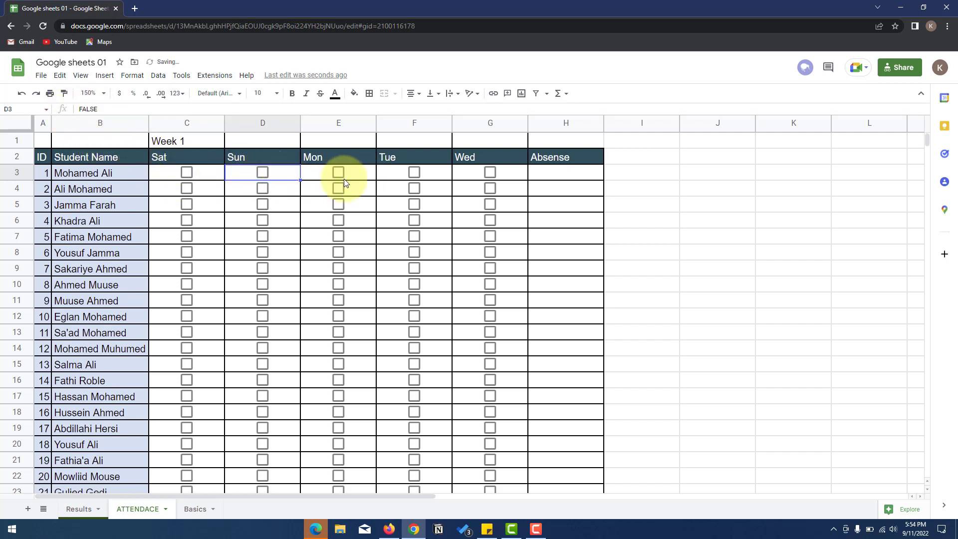
{"action": "left_click", "coordinate": [540, 174]}
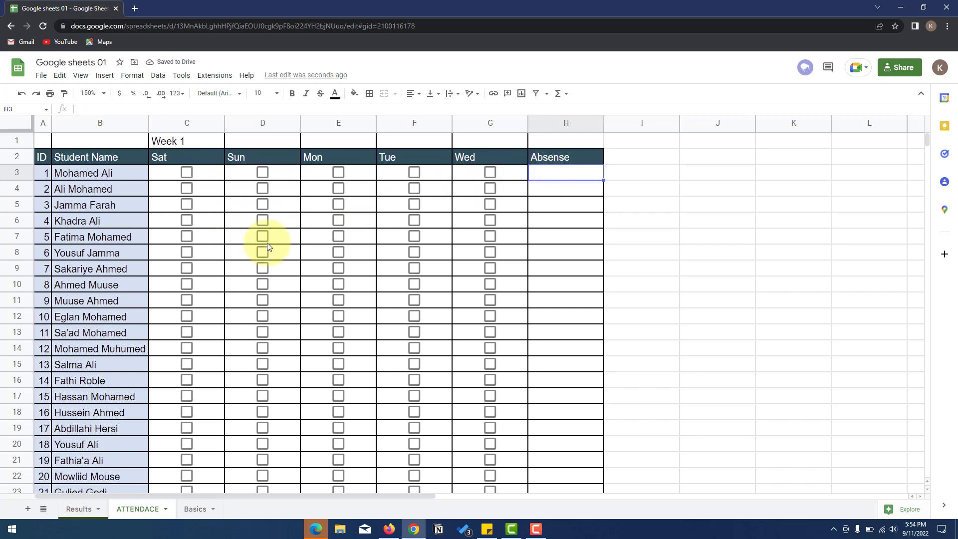
- Enter =IF(C3=TRUE, "Waa joogaa", "Habsan") in the first student's Absense cell H3
{"action": "type", "text": "="}
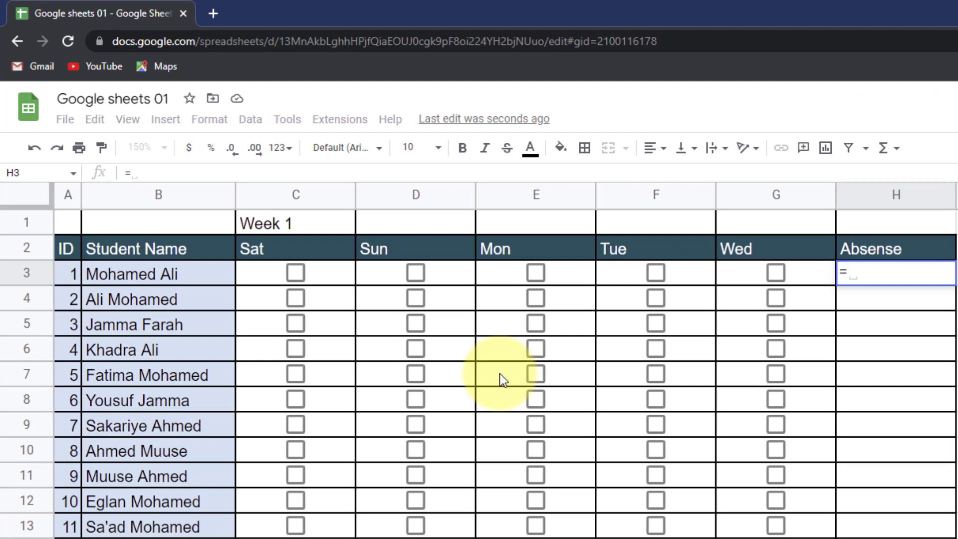
{"action": "type", "text": "if("}
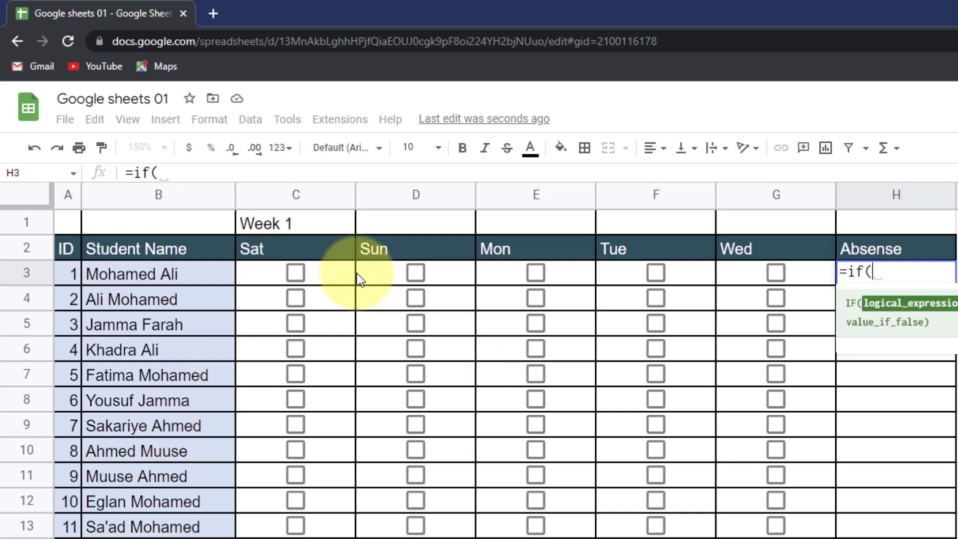
{"action": "left_click", "coordinate": [340, 272]}
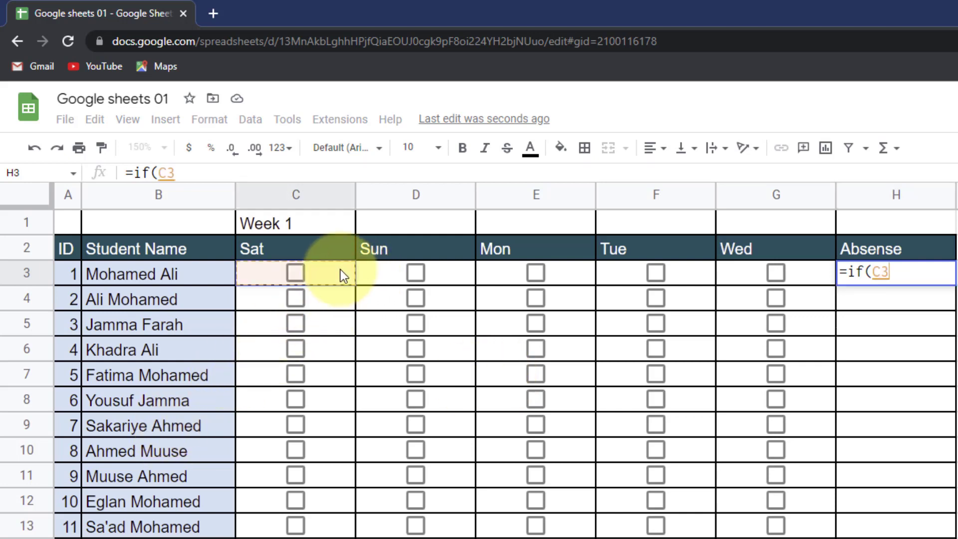
{"action": "type", "text": "=True "}
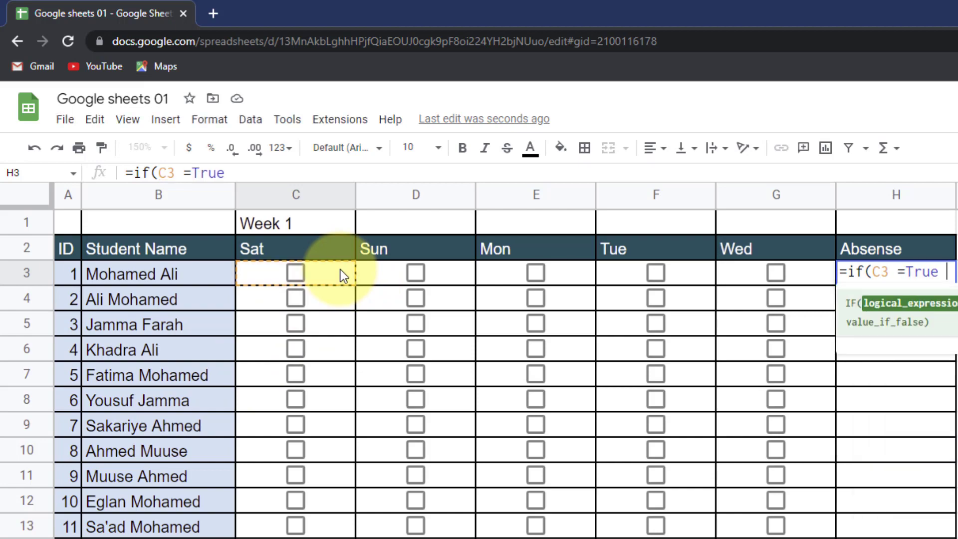
{"action": "type", "text": ", \""}
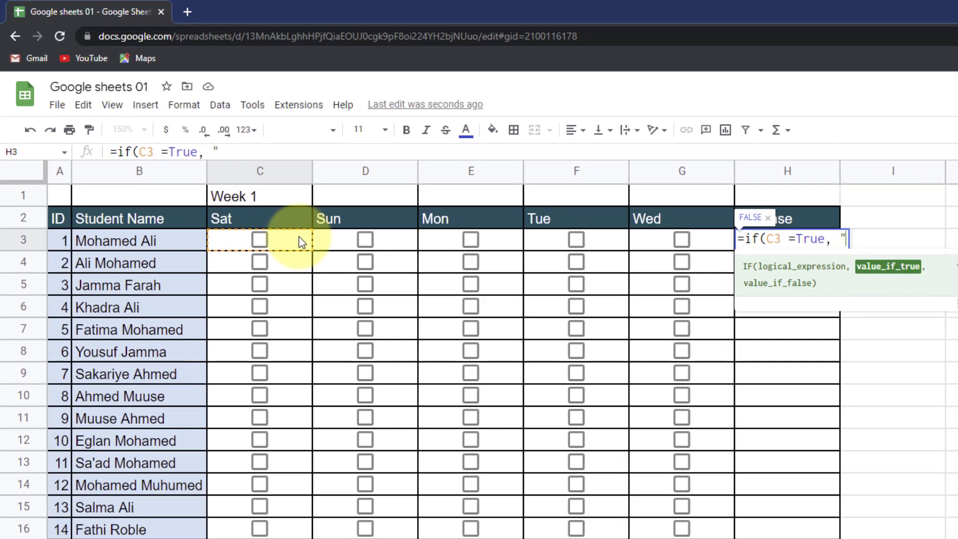
{"action": "type", "text": "Present"}
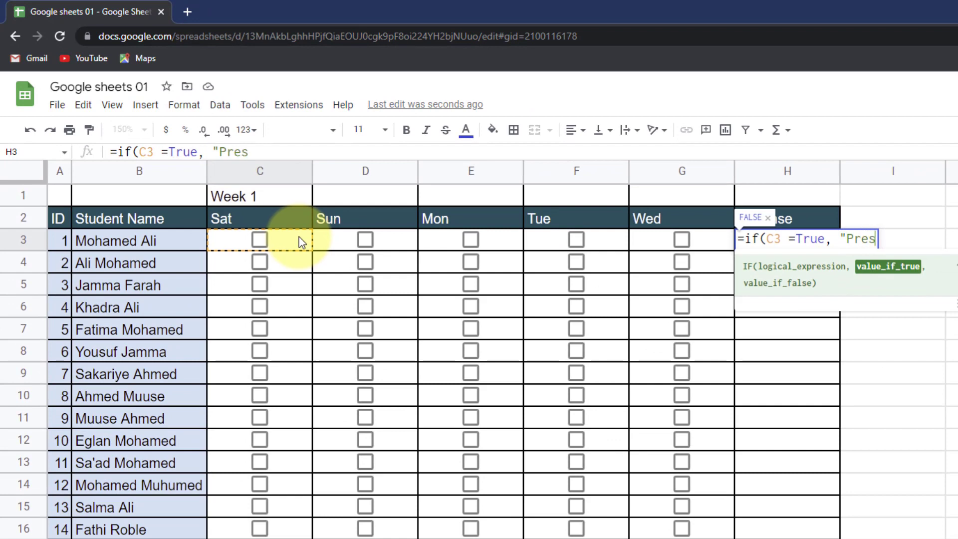
{"action": "key", "text": "BackSpace"}
{"action": "key", "text": "BackSpace"}
{"action": "key", "text": "BackSpace"}
{"action": "key", "text": "BackSpace"}
{"action": "key", "text": "BackSpace"}
{"action": "key", "text": "BackSpace"}
{"action": "key", "text": "BackSpace"}
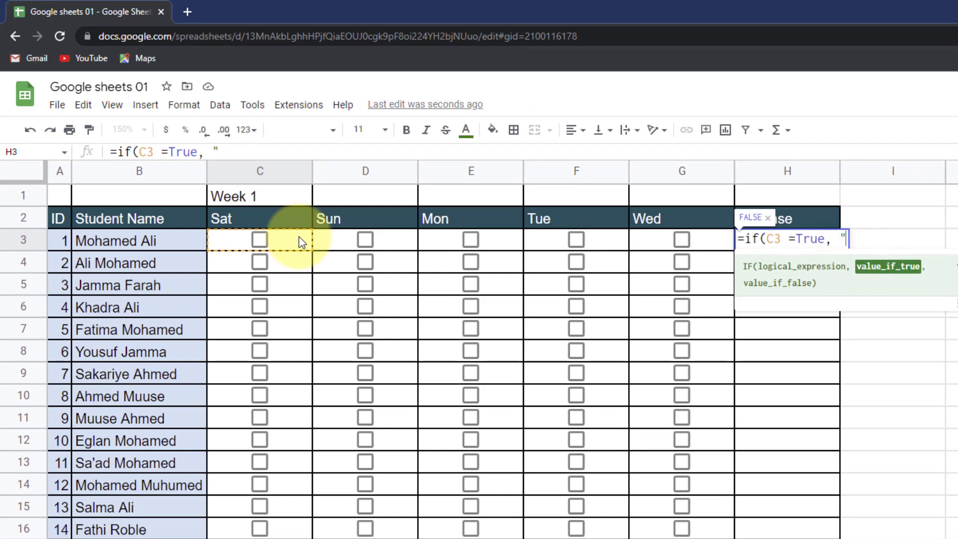
{"action": "type", "text": "Waa joogaa,"}
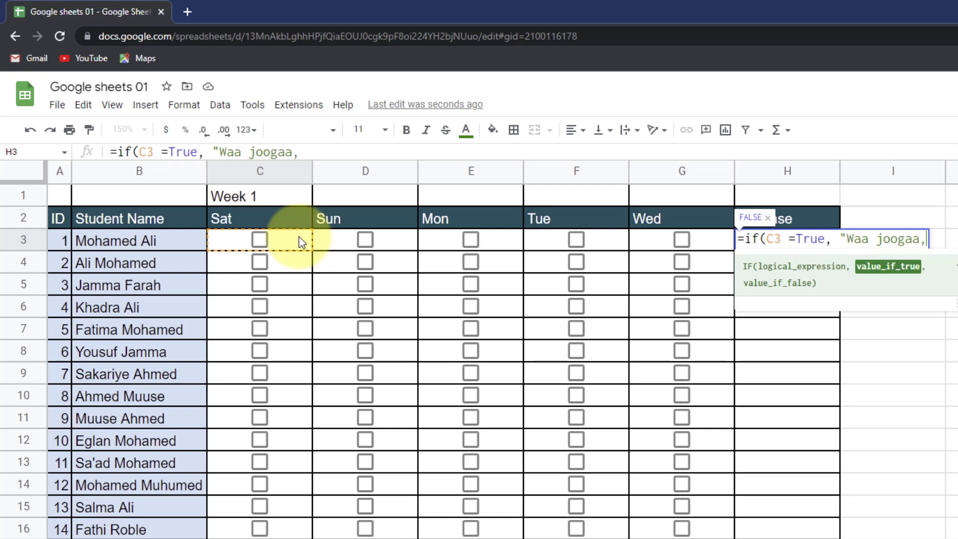
{"action": "key", "text": "BackSpace"}
{"action": "type", "text": "\", \""}
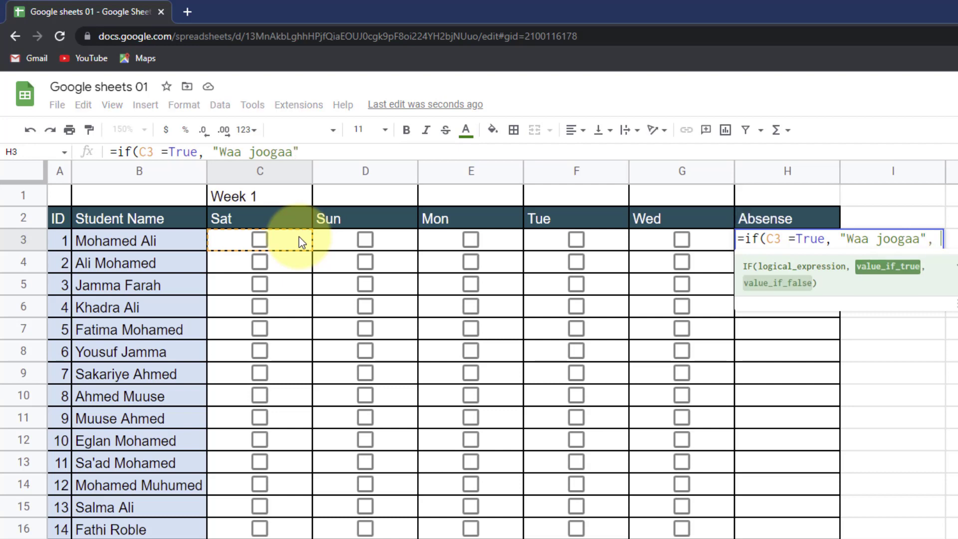
{"action": "type", "text": "Habsan "}
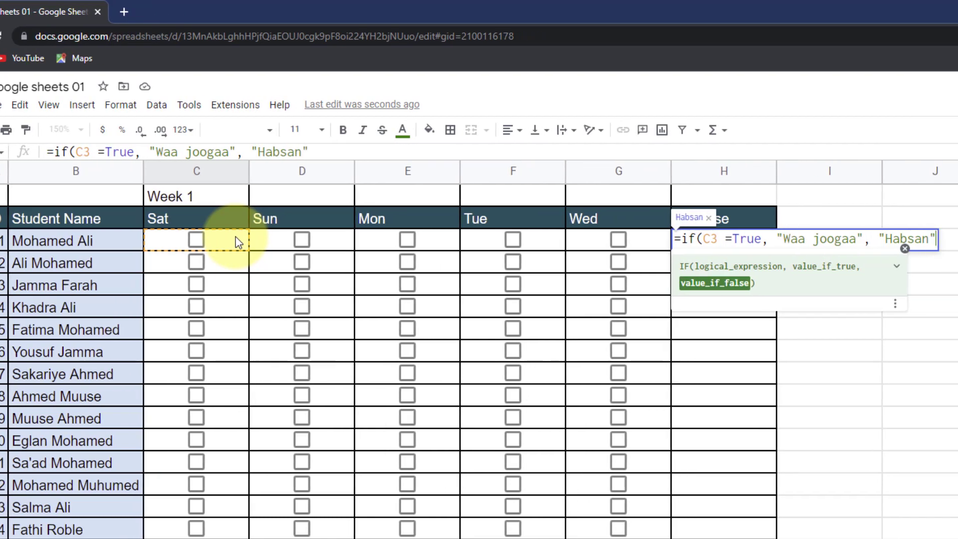
{"action": "type", "text": ")"}
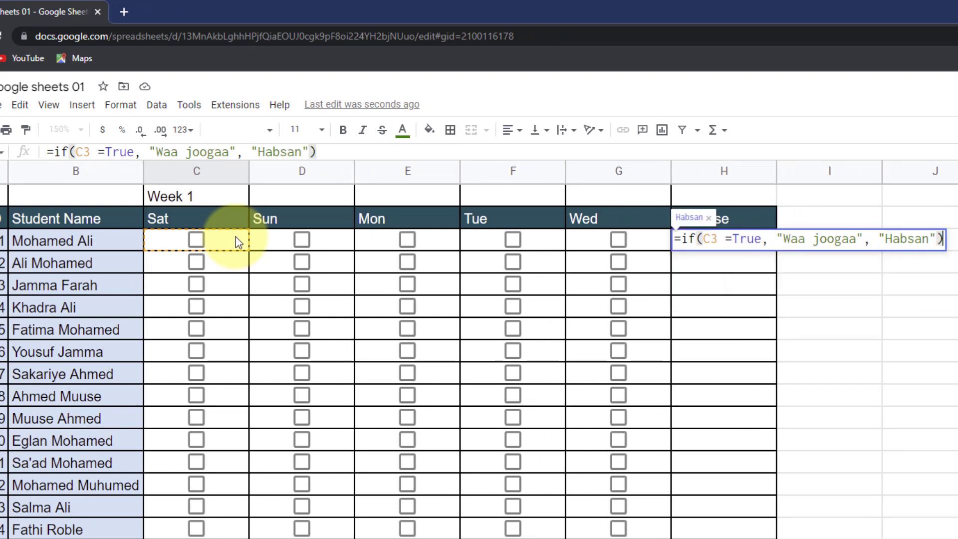
{"action": "key", "text": "Return"}
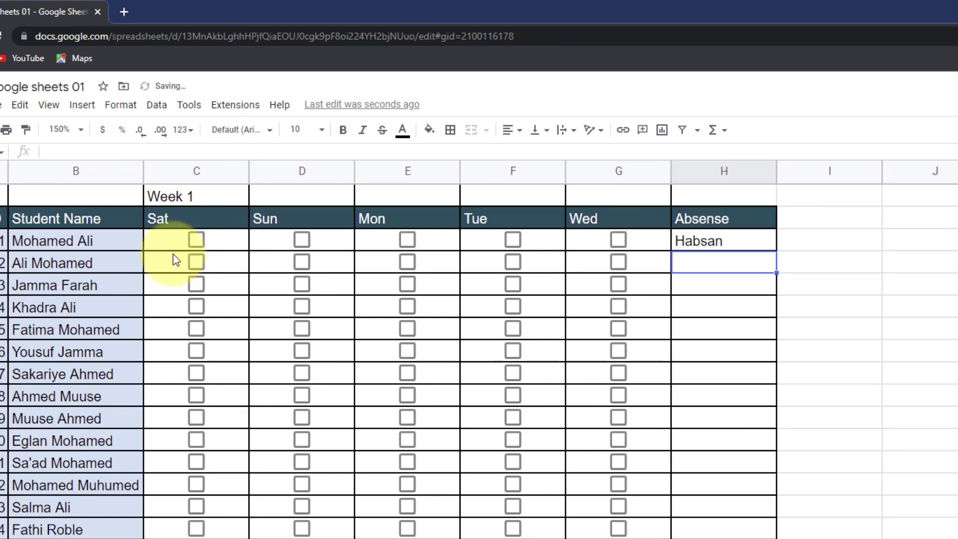
- Toggle the Sat checkbox in C3 repeatedly to test the Waa joogaa / Habsan result
{"action": "left_click", "coordinate": [201, 242]}
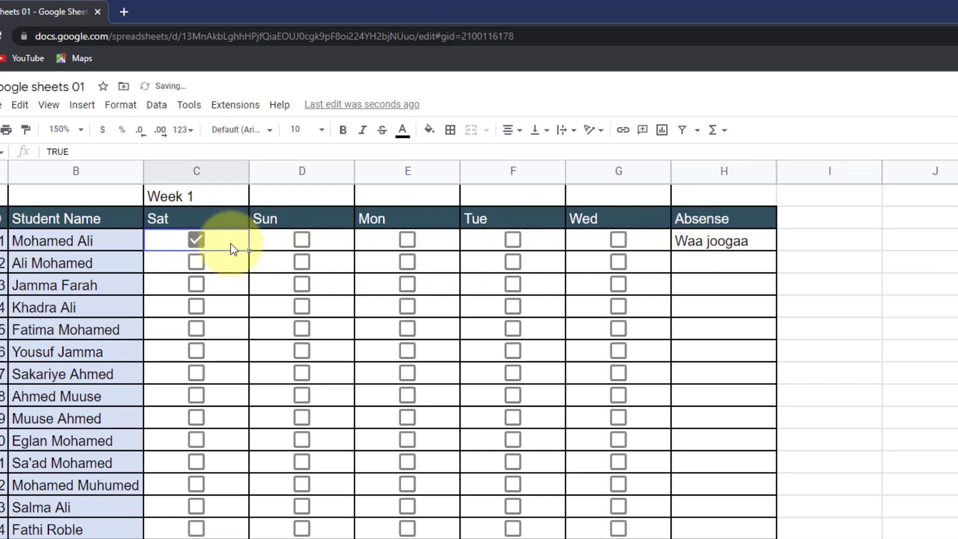
{"action": "left_click", "coordinate": [201, 241]}
{"action": "left_click", "coordinate": [202, 242]}
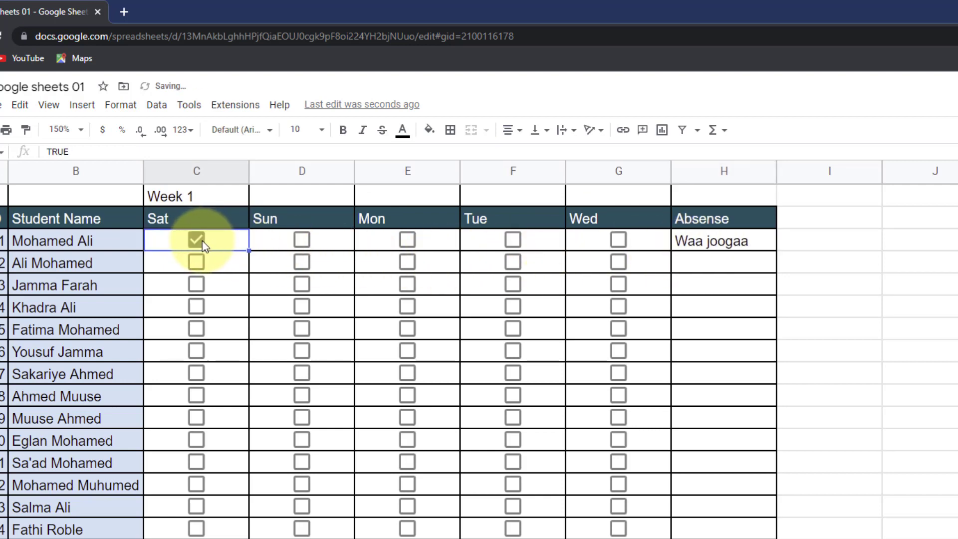
{"action": "left_click", "coordinate": [196, 242]}
{"action": "left_click", "coordinate": [195, 242]}
{"action": "left_click", "coordinate": [196, 242]}
{"action": "left_click", "coordinate": [217, 151]}
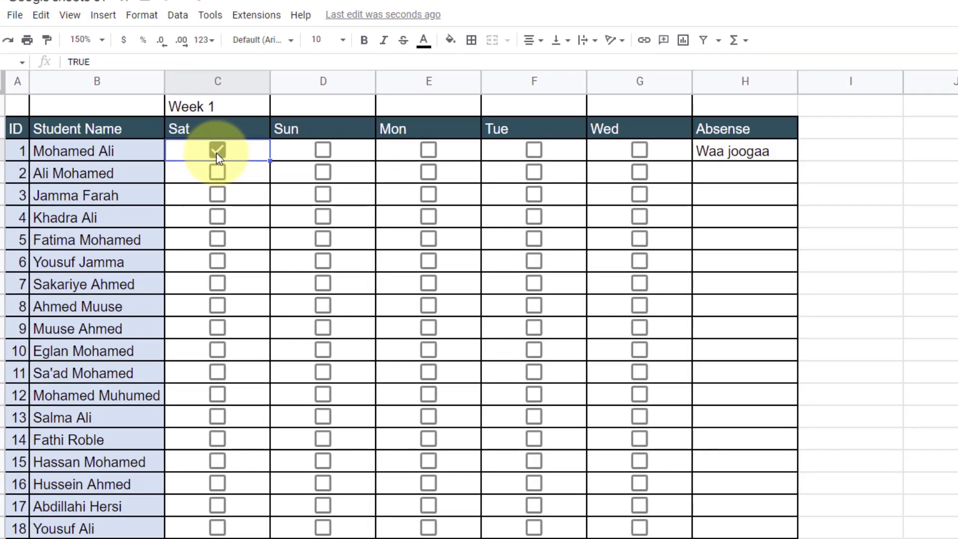
{"action": "left_click", "coordinate": [216, 151]}
{"action": "left_click", "coordinate": [216, 152]}
{"action": "left_click", "coordinate": [217, 152]}
{"action": "left_click", "coordinate": [217, 152]}
{"action": "left_click", "coordinate": [216, 152]}
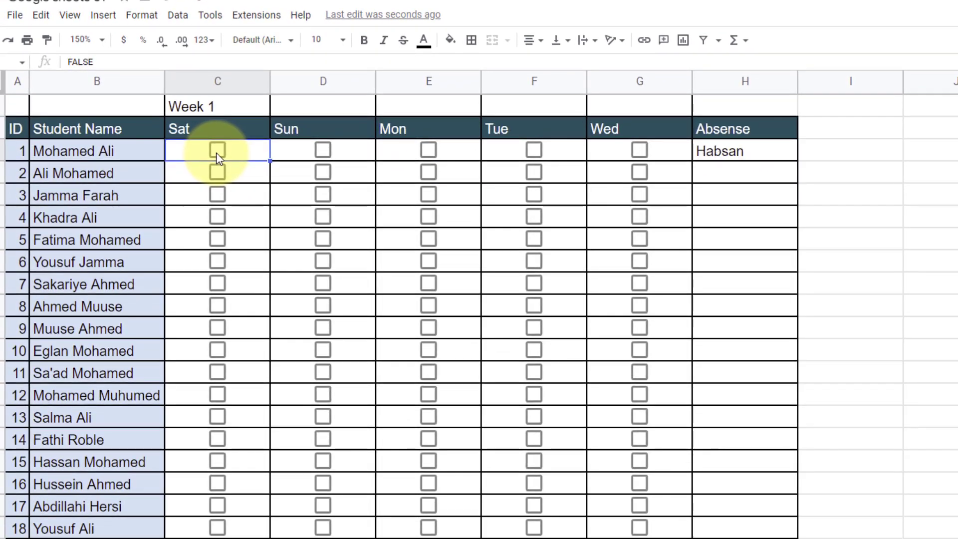
{"action": "left_click", "coordinate": [216, 152]}
- Leave the Sat cell's box unticked and delete the IF formula from H3
{"action": "left_click_drag", "start_coordinate": [86, 65], "coordinate": [59, 64]}
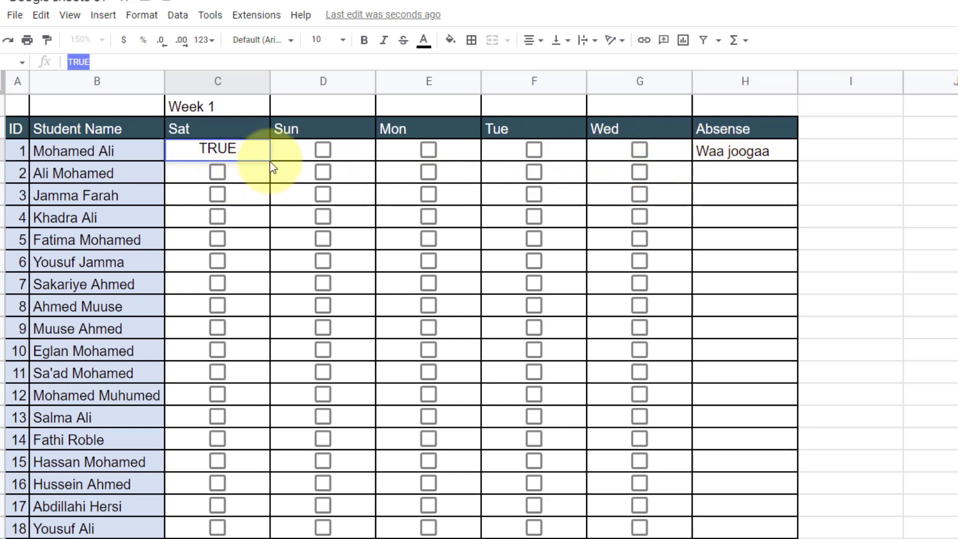
{"action": "left_click", "coordinate": [125, 62]}
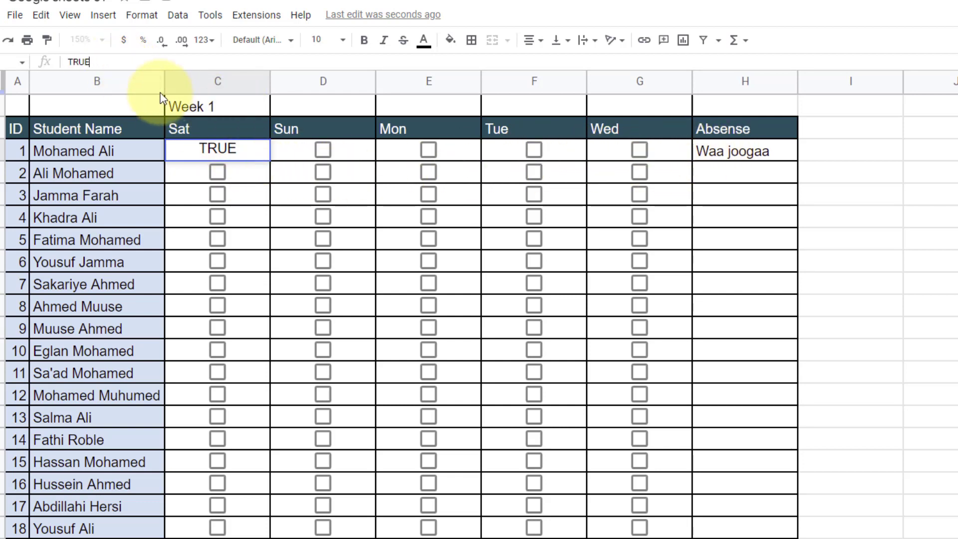
{"action": "key", "text": "BackSpace"}
{"action": "key", "text": "BackSpace"}
{"action": "key", "text": "BackSpace"}
{"action": "type", "text": "="}
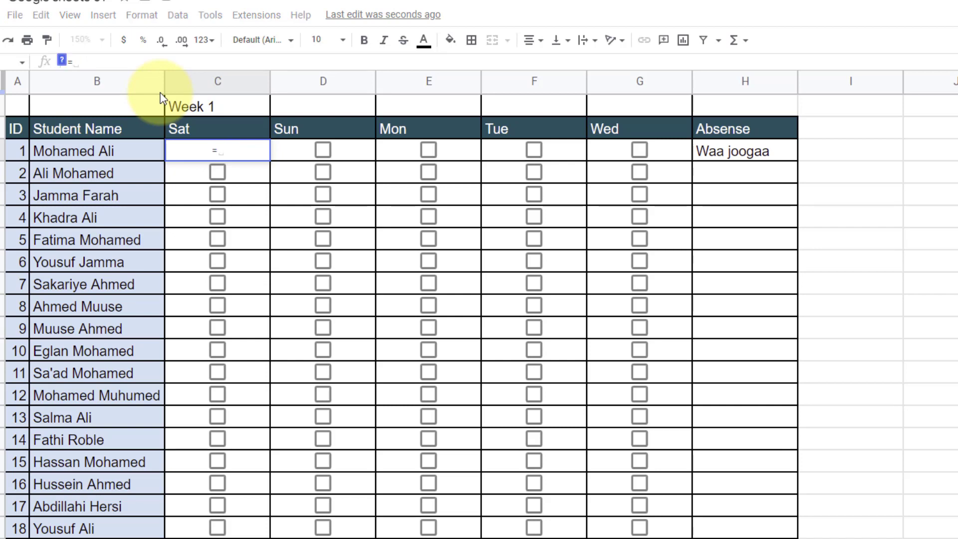
{"action": "type", "text": "c"}
{"action": "key", "text": "BackSpace"}
{"action": "key", "text": "BackSpace"}
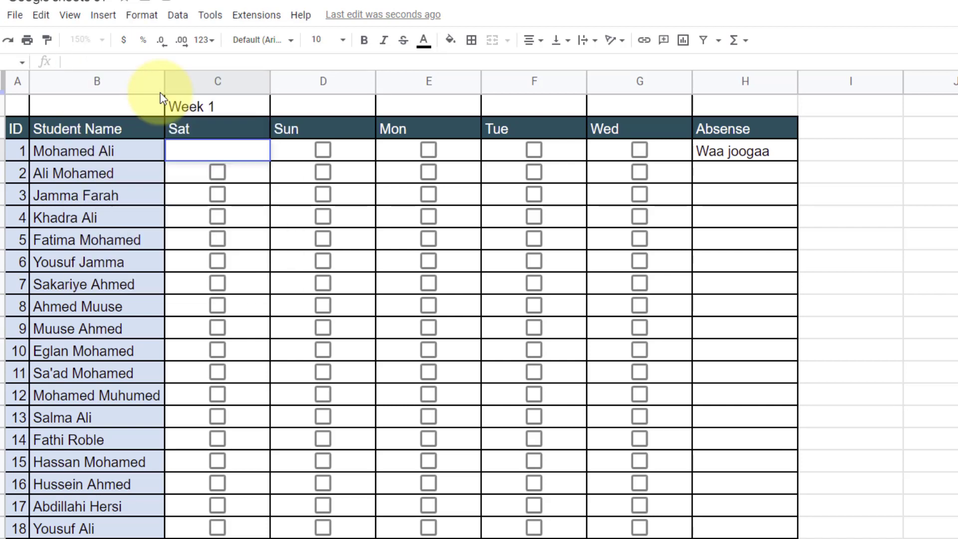
{"action": "left_click", "coordinate": [239, 178]}
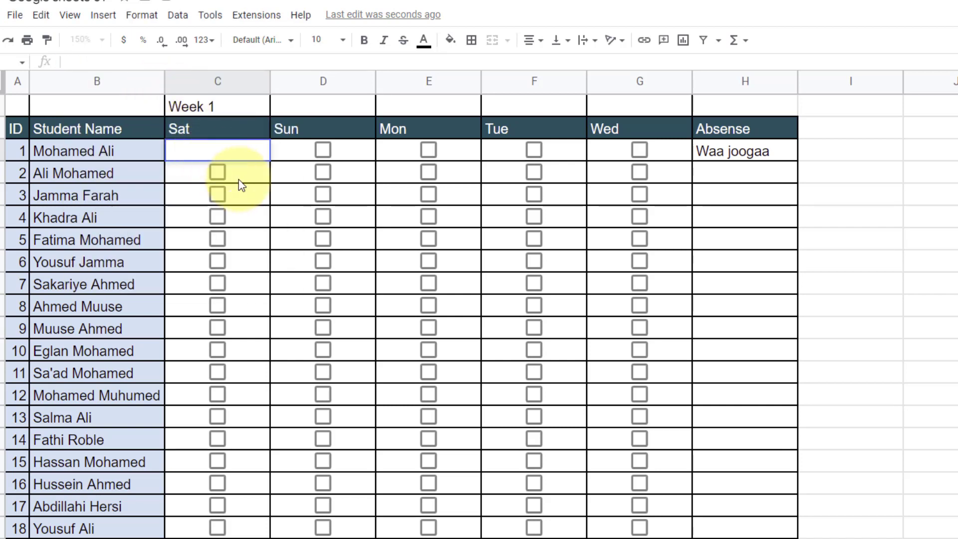
{"action": "left_click", "coordinate": [718, 153]}
{"action": "key", "text": "Delete"}
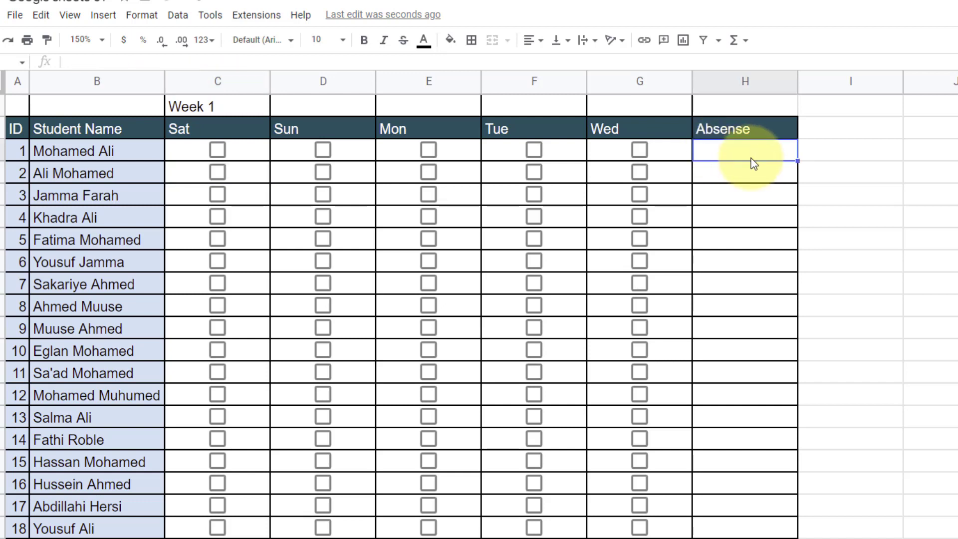
- Enter =COUNTIF(C3:G3, false) in H3 so the first student's absences show 4
{"action": "type", "text": "=counti"}
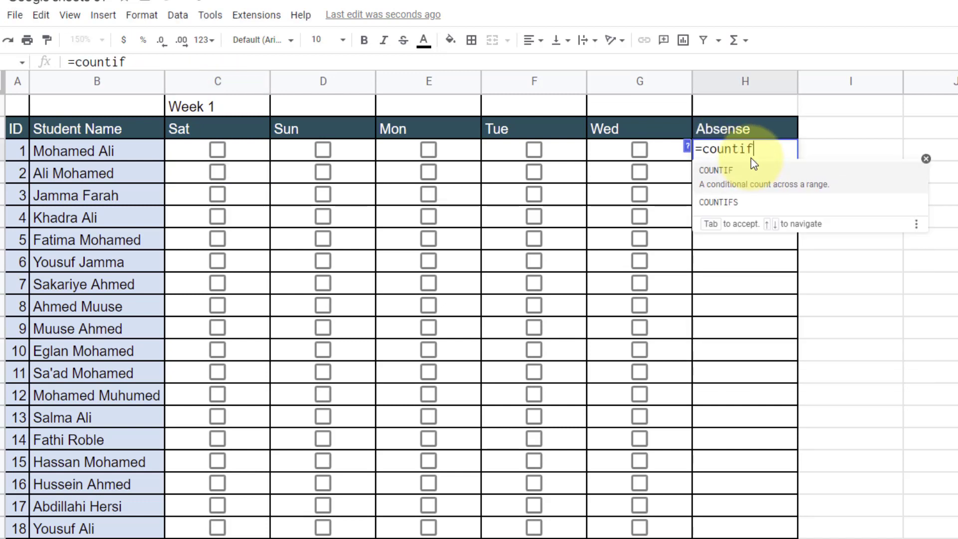
{"action": "type", "text": "f"}
{"action": "key", "text": "Tab"}
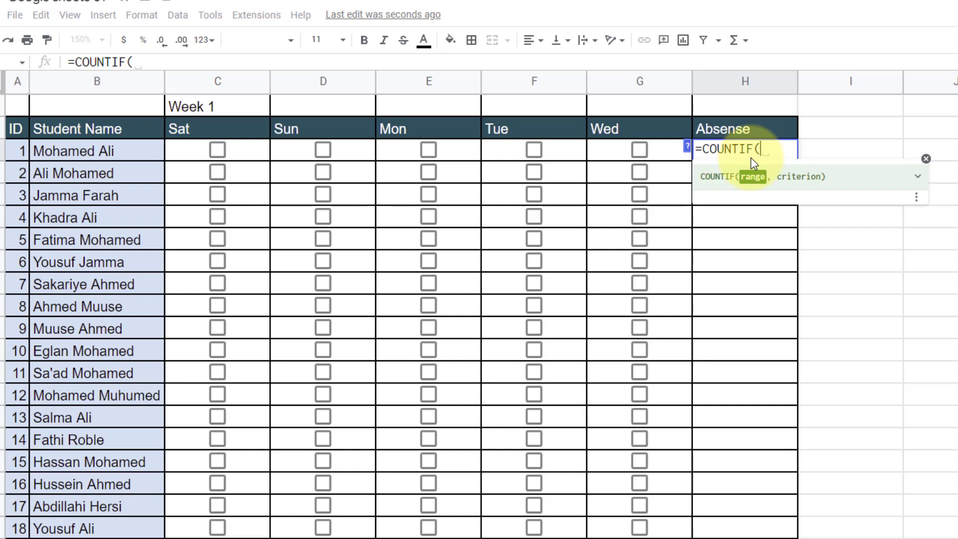
{"action": "left_click", "coordinate": [250, 152]}
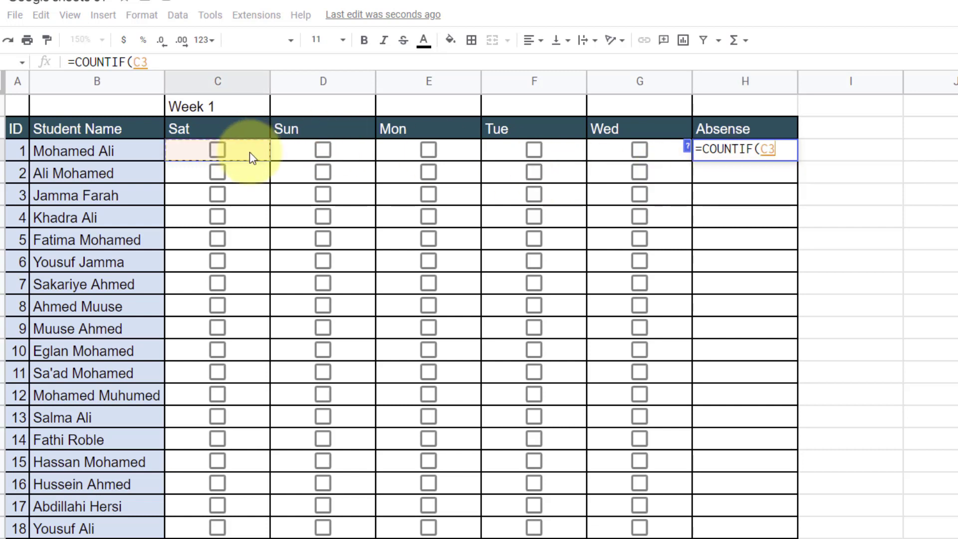
{"action": "left_click", "coordinate": [667, 150], "text": "shift"}
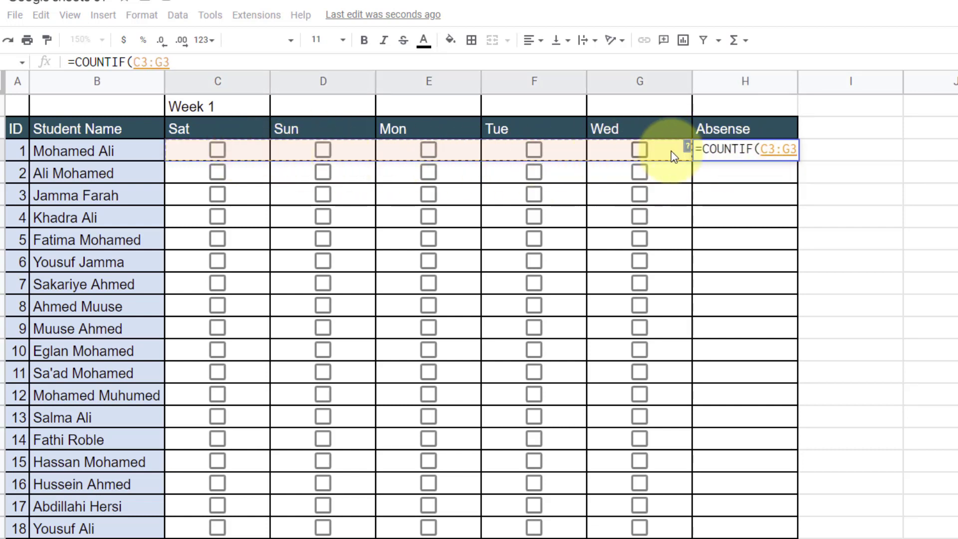
{"action": "type", "text": ", "}
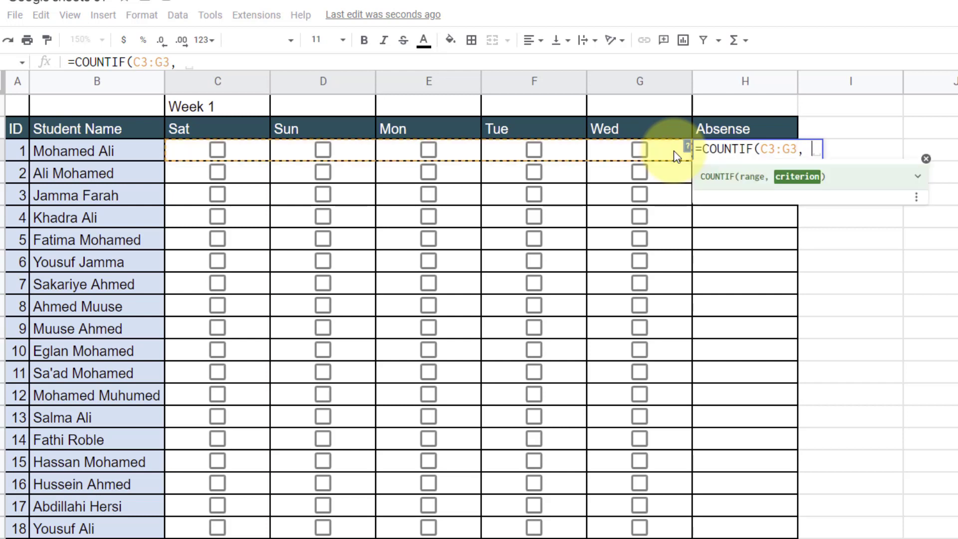
{"action": "type", "text": "false"}
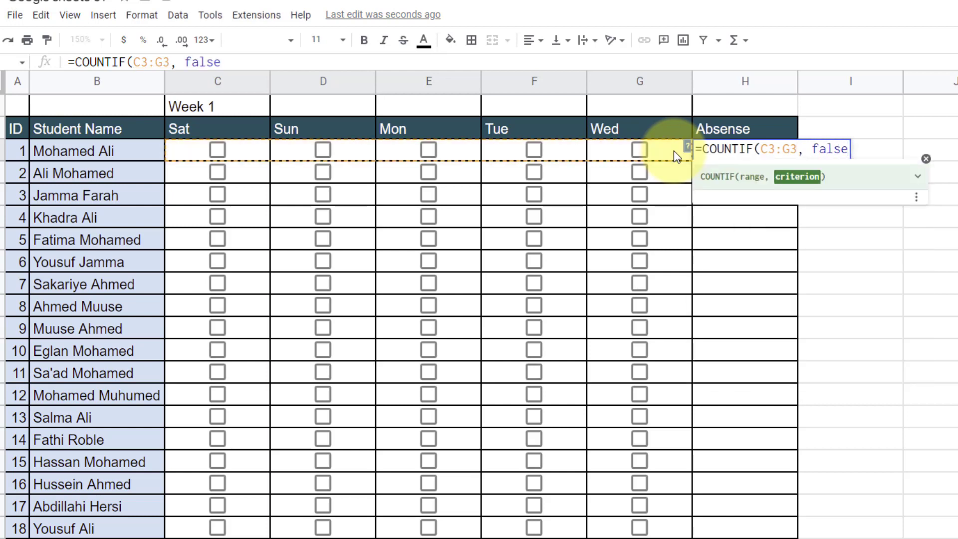
{"action": "type", "text": ")"}
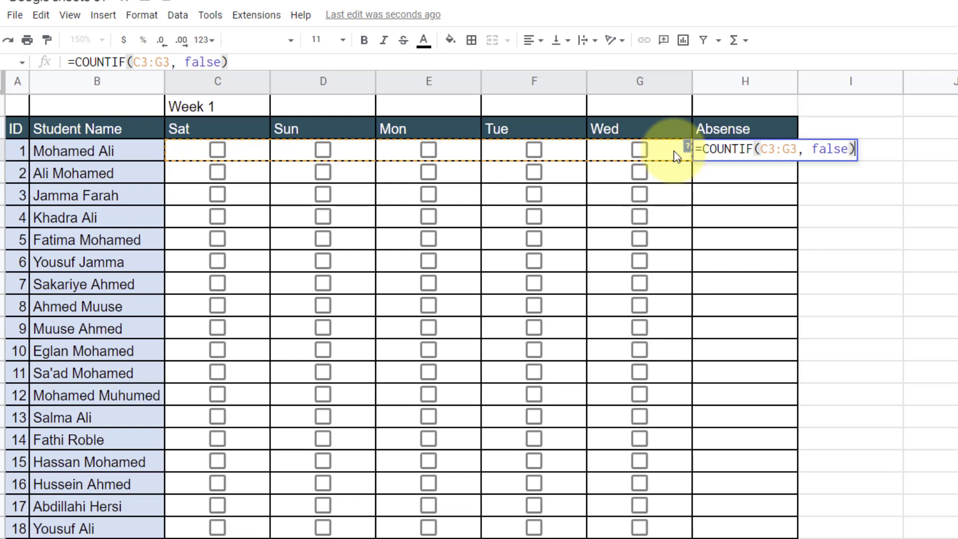
{"action": "key", "text": "Return"}
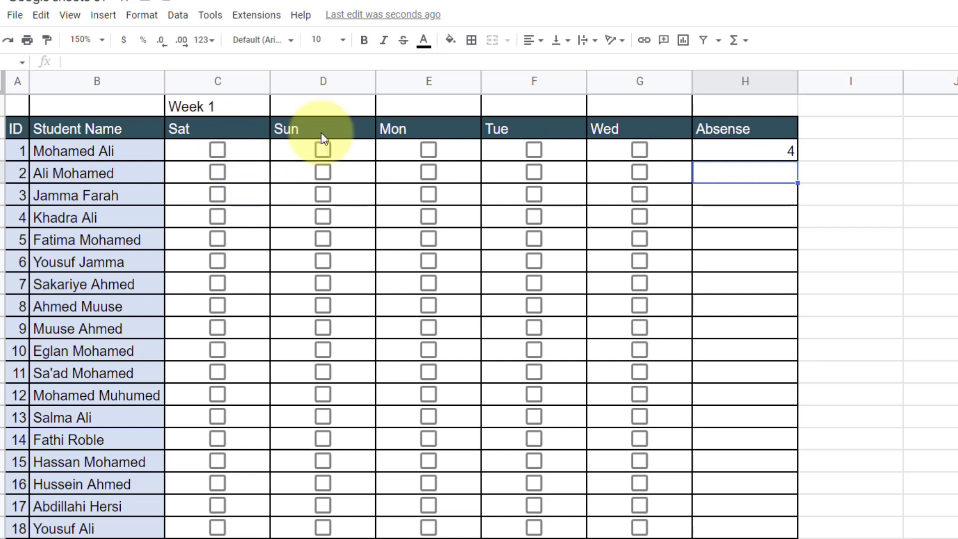
- Test the COUNTIF by ticking the first student's Sat, Sun, Mon, Tue and Wed boxes
{"action": "left_click", "coordinate": [723, 149]}
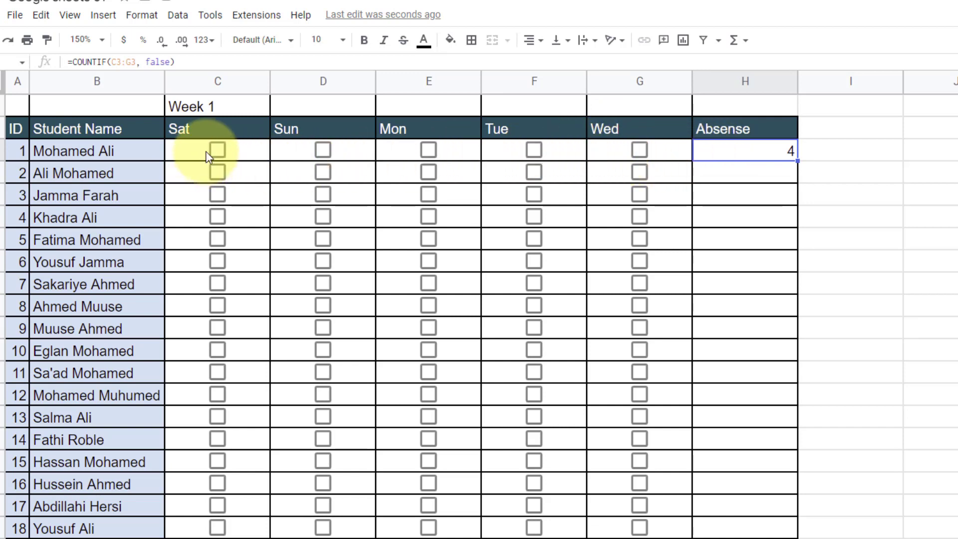
{"action": "left_click", "coordinate": [757, 175]}
{"action": "left_click", "coordinate": [698, 155]}
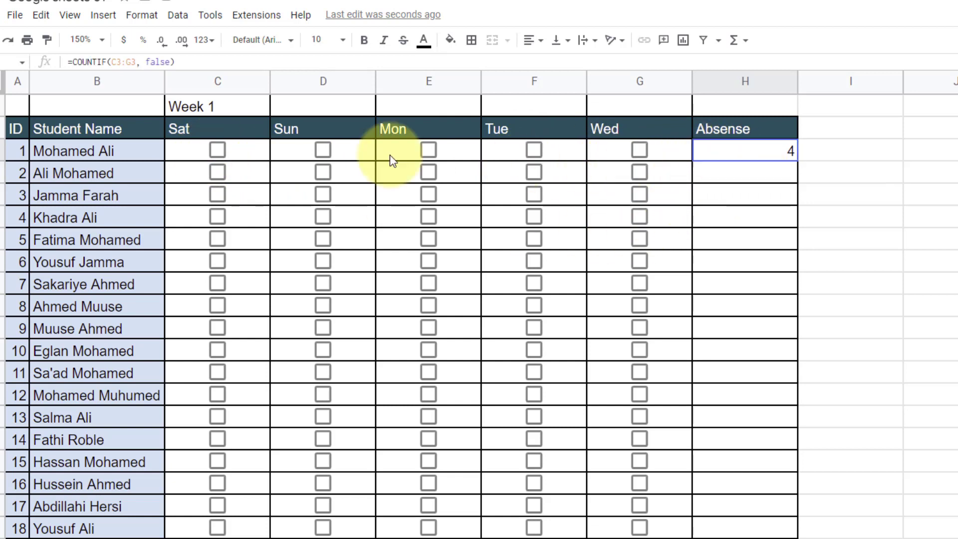
{"action": "left_click", "coordinate": [219, 151]}
{"action": "left_click", "coordinate": [219, 151]}
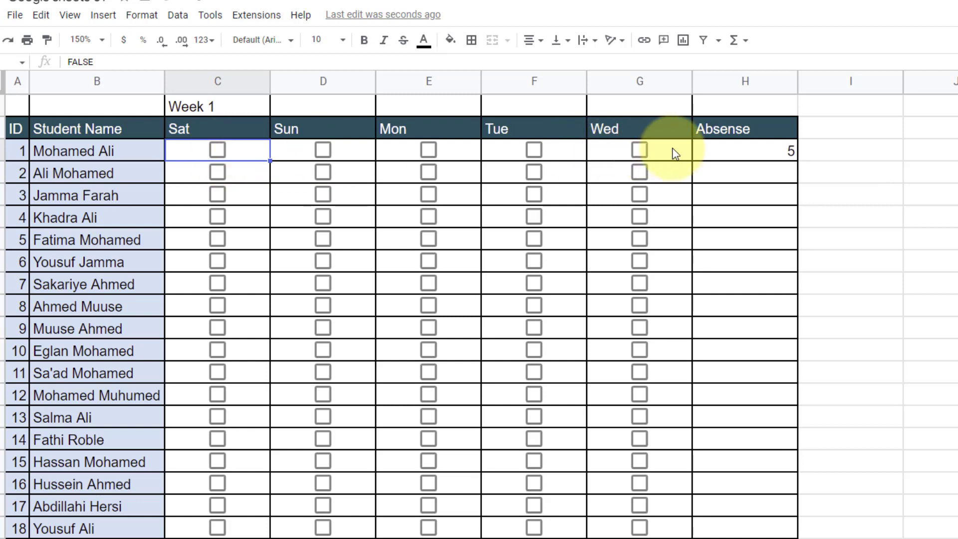
{"action": "left_click", "coordinate": [223, 150]}
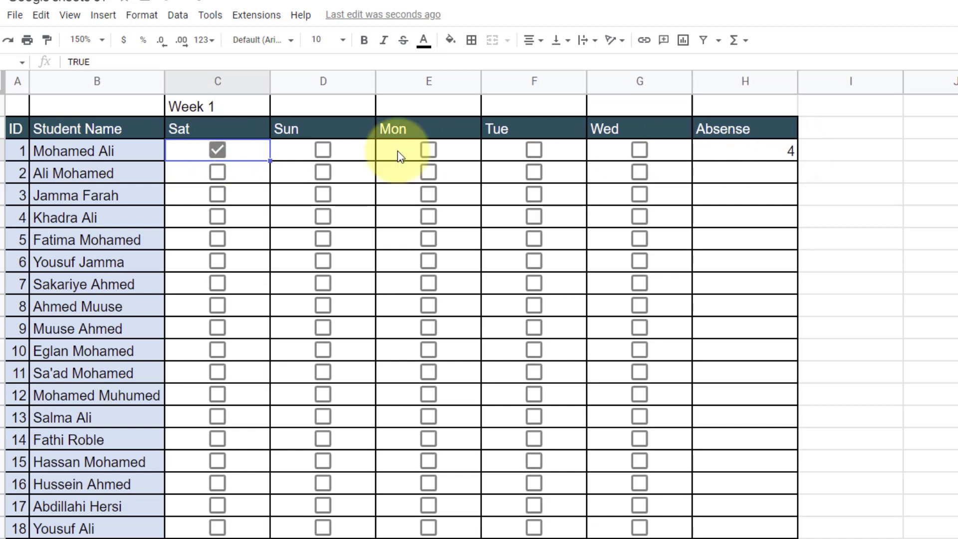
{"action": "left_click", "coordinate": [322, 150]}
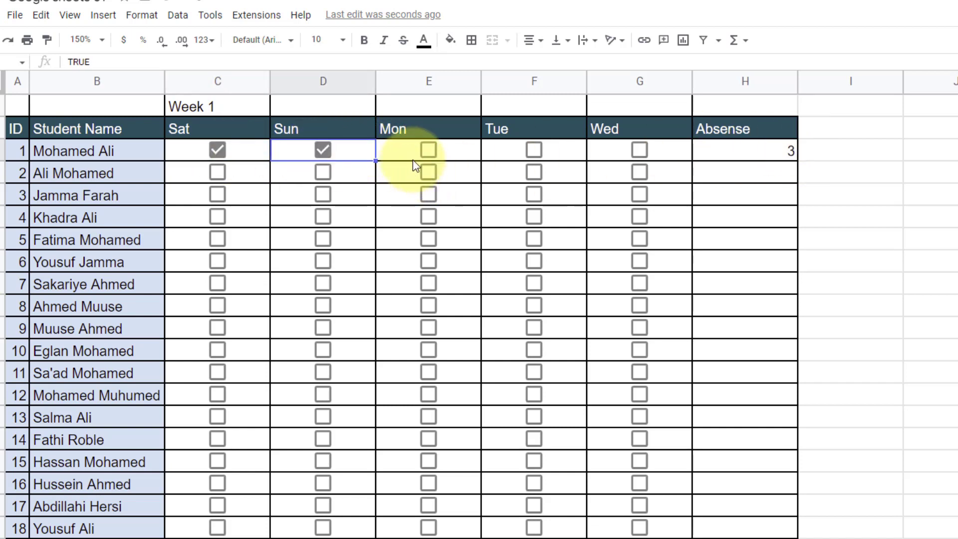
{"action": "left_click", "coordinate": [427, 152]}
{"action": "left_click", "coordinate": [533, 150]}
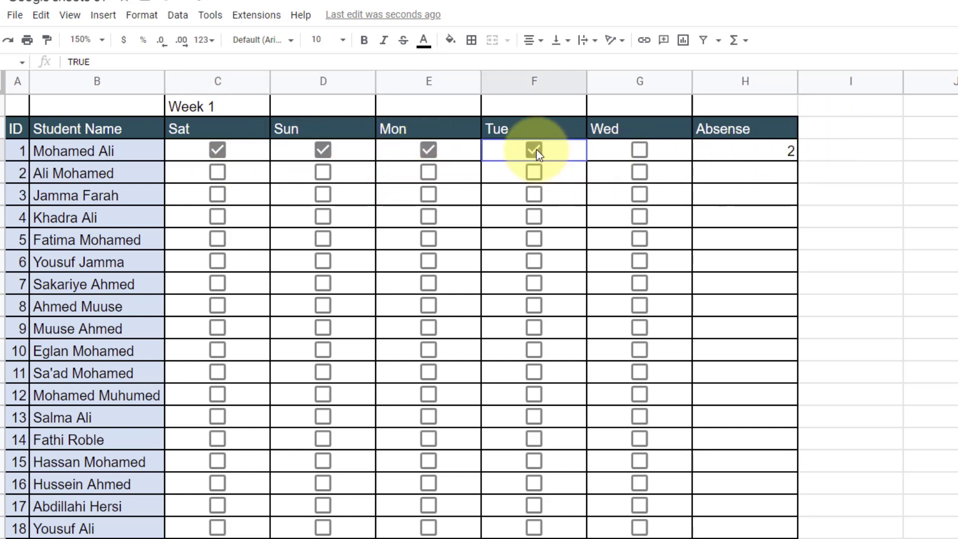
{"action": "left_click", "coordinate": [640, 152]}
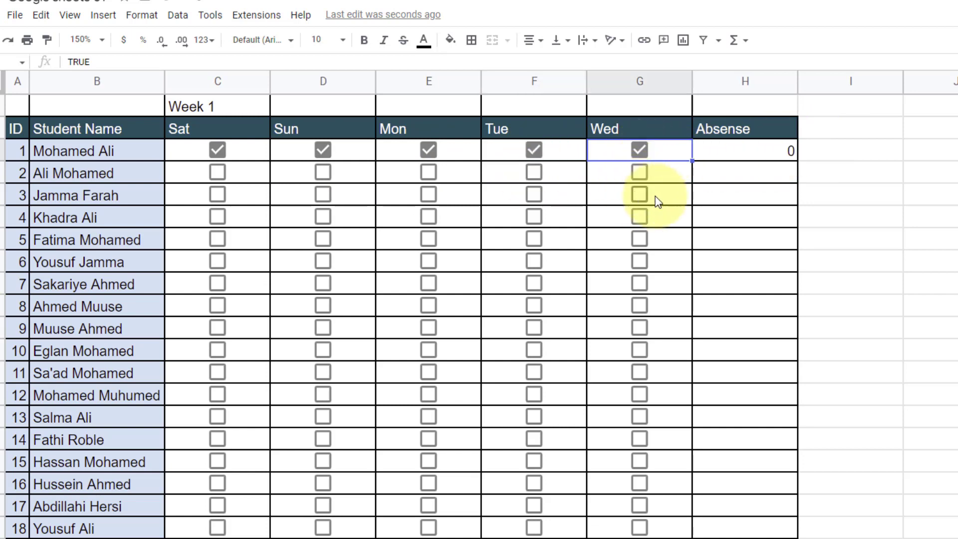
- Untick Tue, Mon and Wed, leaving only Sat and Sun checked for an absence count of 3
{"action": "left_click_drag", "start_coordinate": [726, 149], "coordinate": [738, 524]}
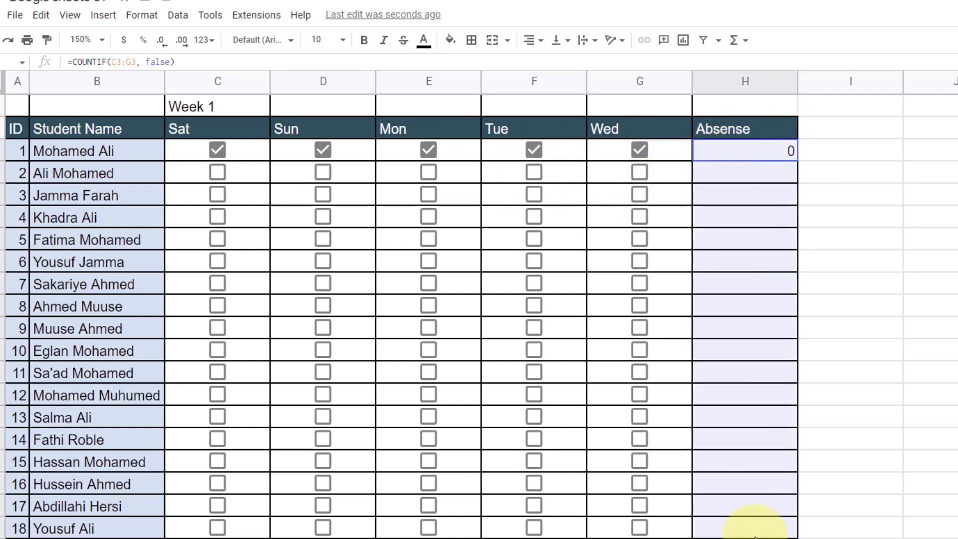
{"action": "left_click", "coordinate": [760, 146]}
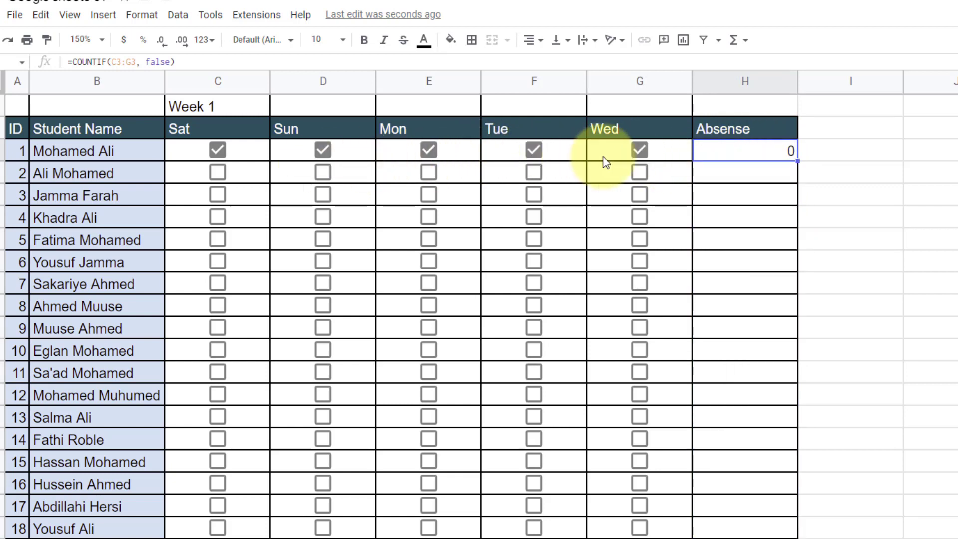
{"action": "left_click", "coordinate": [530, 147]}
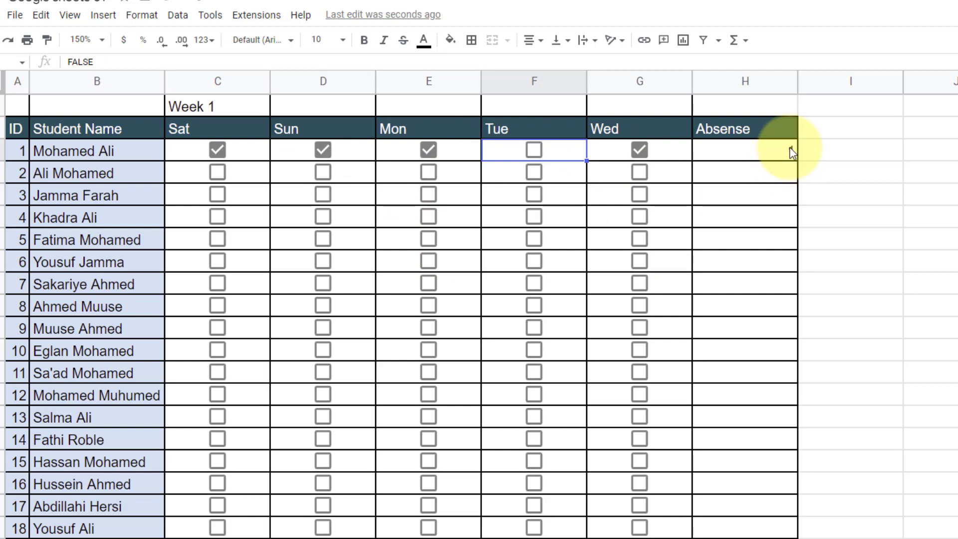
{"action": "left_click", "coordinate": [428, 150]}
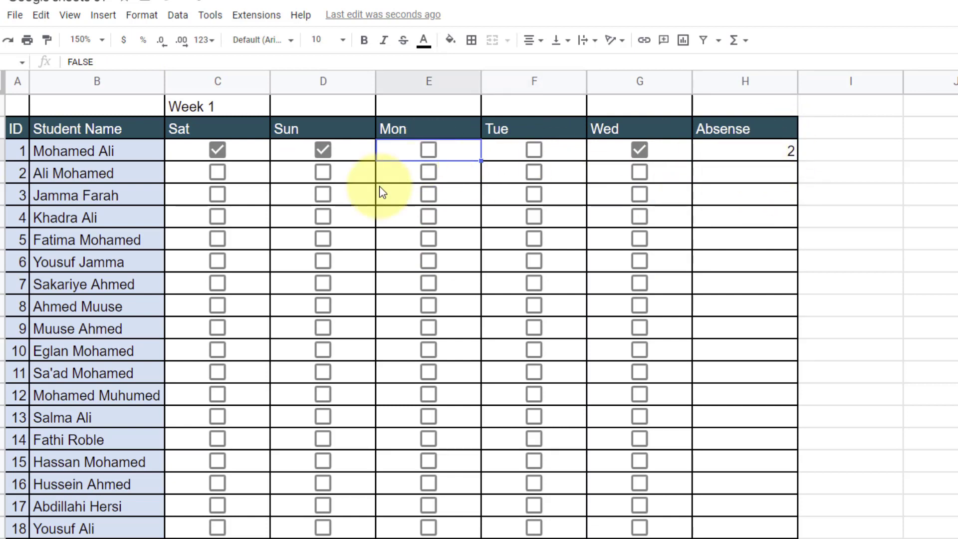
{"action": "left_click", "coordinate": [639, 150]}
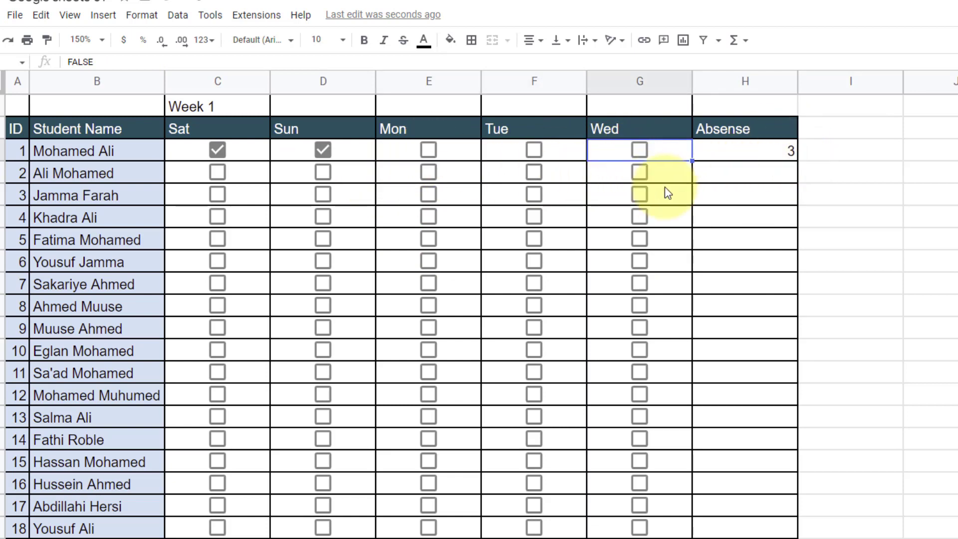
{"action": "left_click", "coordinate": [733, 151]}
- Fill the COUNTIF absence formula from H3 down to the last student
{"action": "left_click_drag", "start_coordinate": [796, 161], "coordinate": [789, 501]}
{"action": "scroll", "coordinate": [796, 479], "scroll_direction": "up", "scroll_amount": 3}
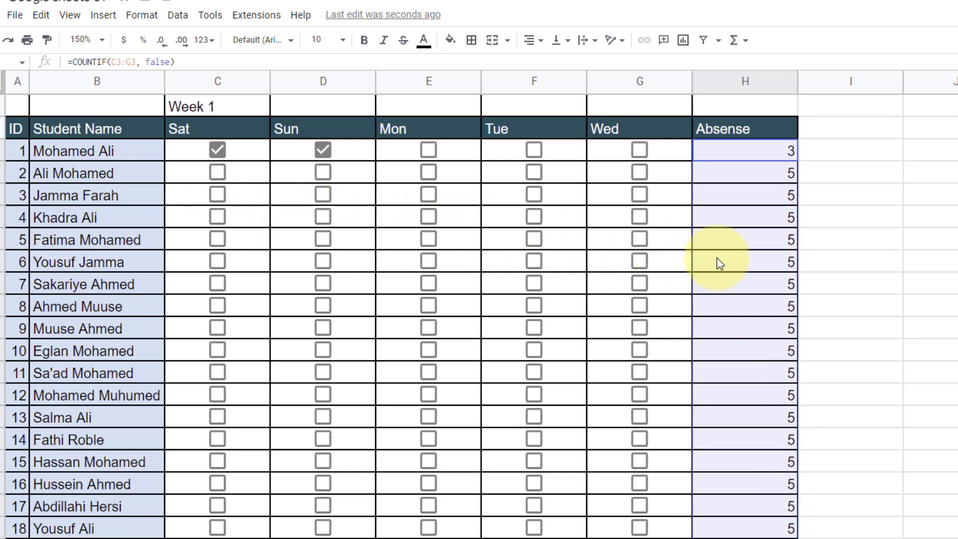
{"action": "scroll", "coordinate": [579, 316], "scroll_direction": "down", "scroll_amount": 3}
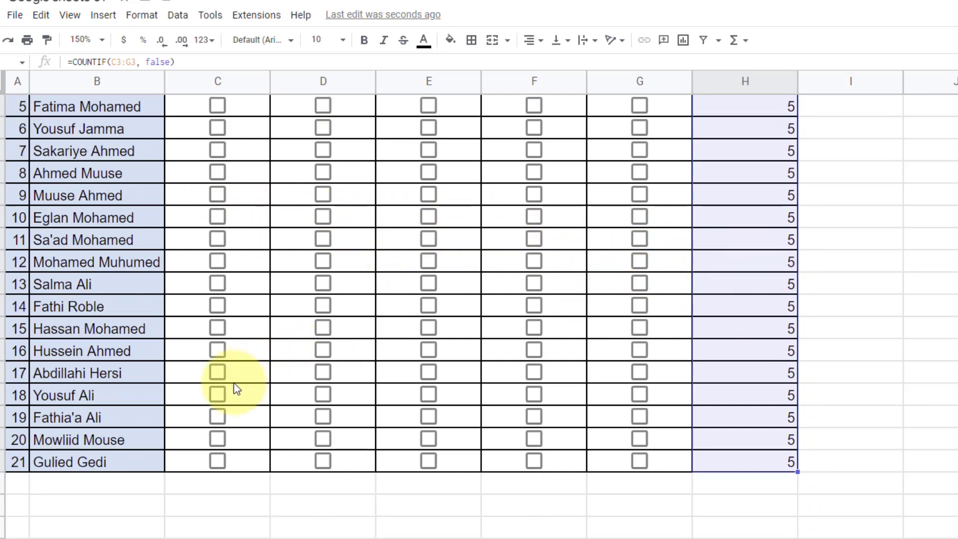
- Tick all five Sat–Wed boxes for student 17, dropping their absence count to 0
{"action": "left_click", "coordinate": [218, 372]}
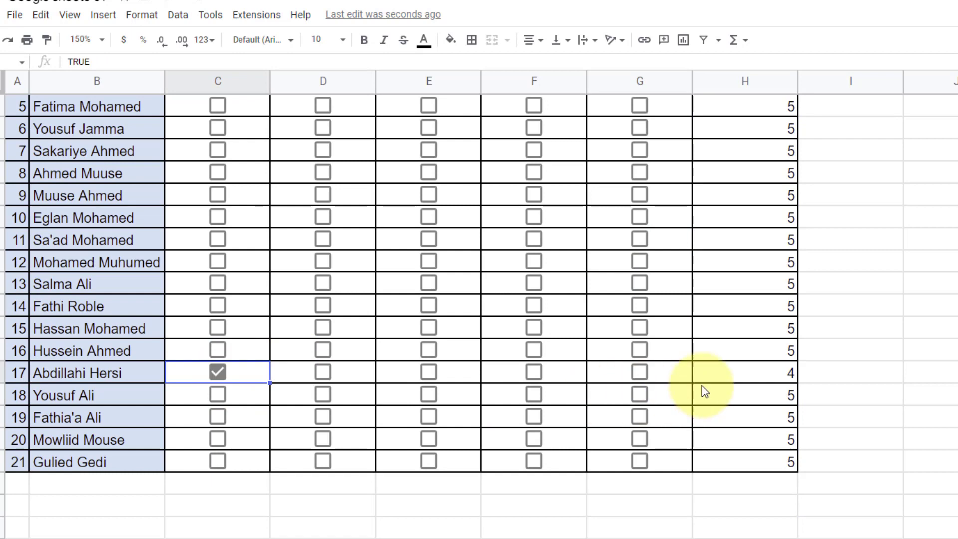
{"action": "left_click", "coordinate": [324, 373]}
{"action": "left_click", "coordinate": [437, 373]}
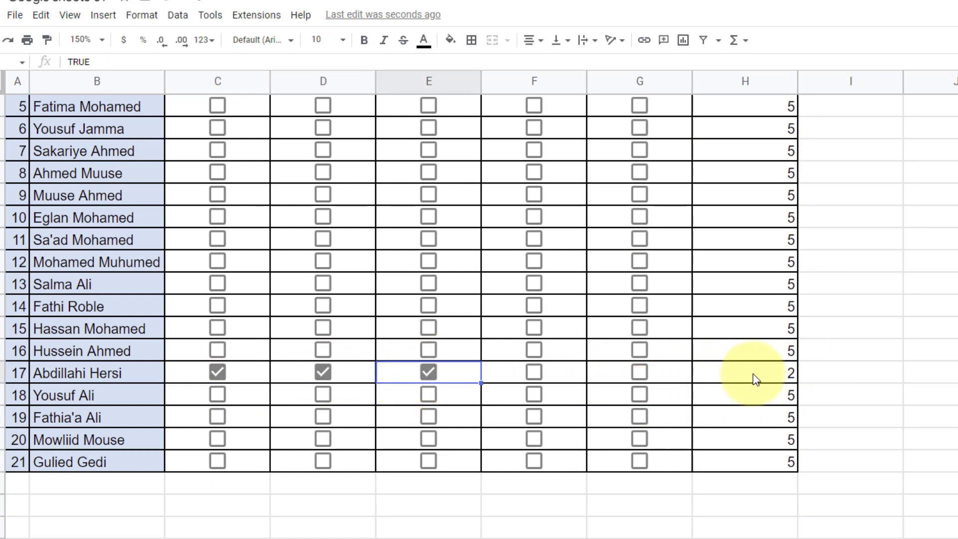
{"action": "left_click", "coordinate": [535, 370]}
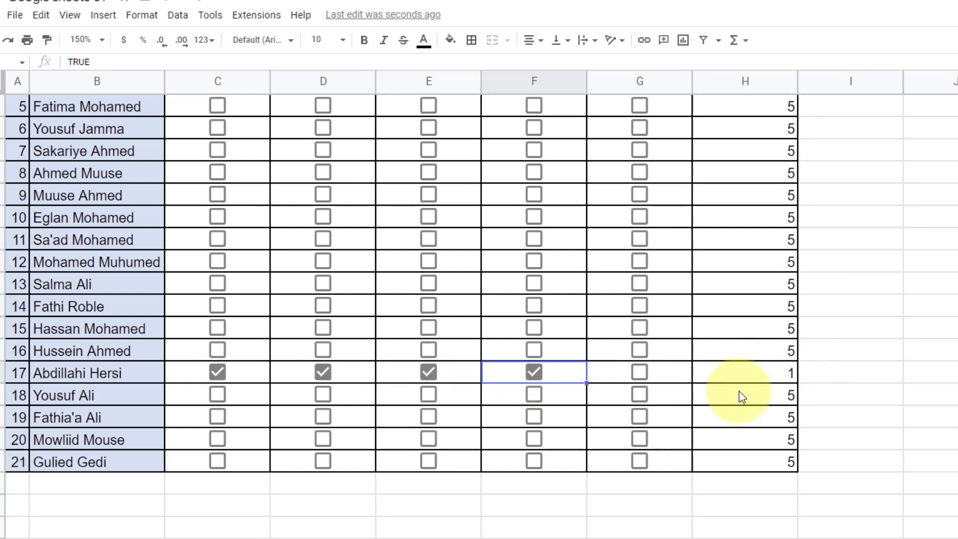
{"action": "left_click", "coordinate": [639, 372]}
{"action": "scroll", "coordinate": [765, 374], "scroll_direction": "up", "scroll_amount": 3}
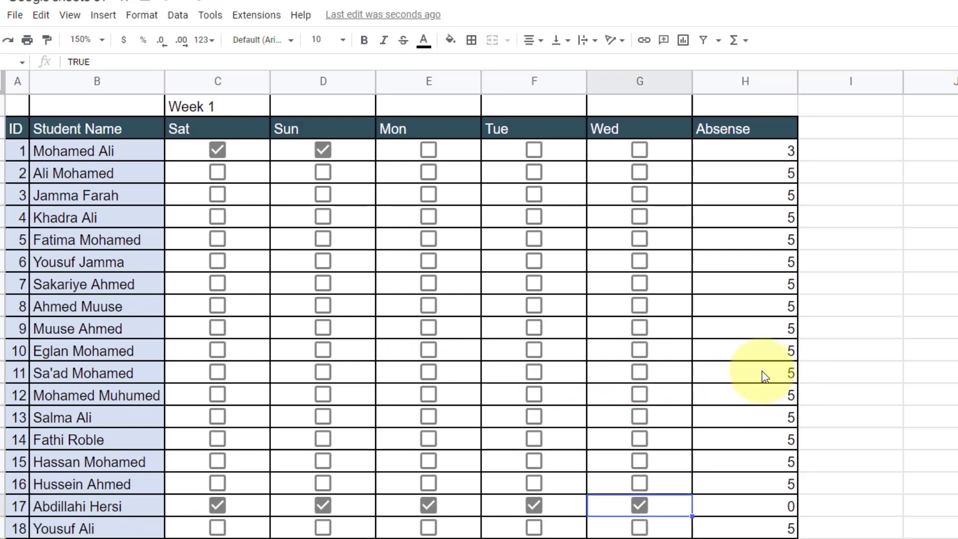
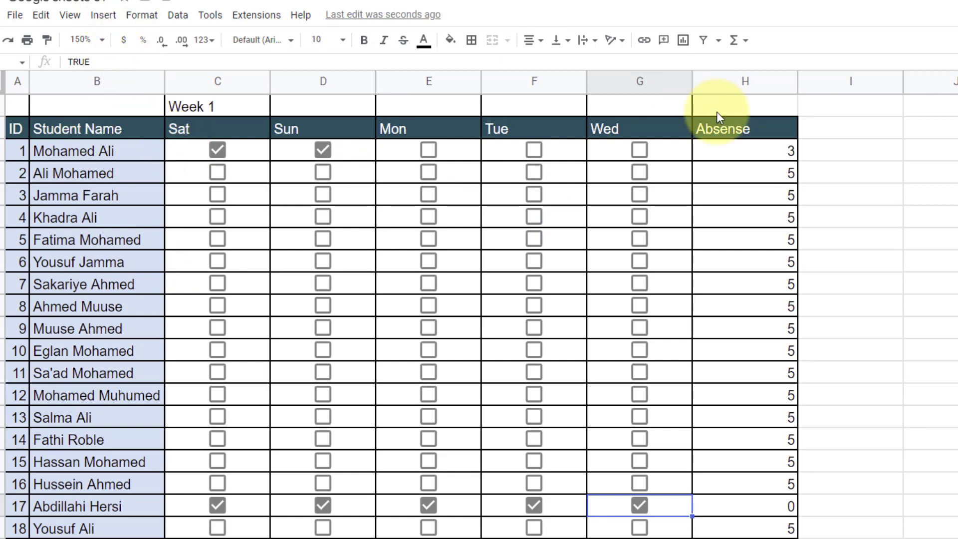
- Attach a note reading 'this is my note' to H4, the second student's Absense total
{"action": "left_click", "coordinate": [743, 159]}
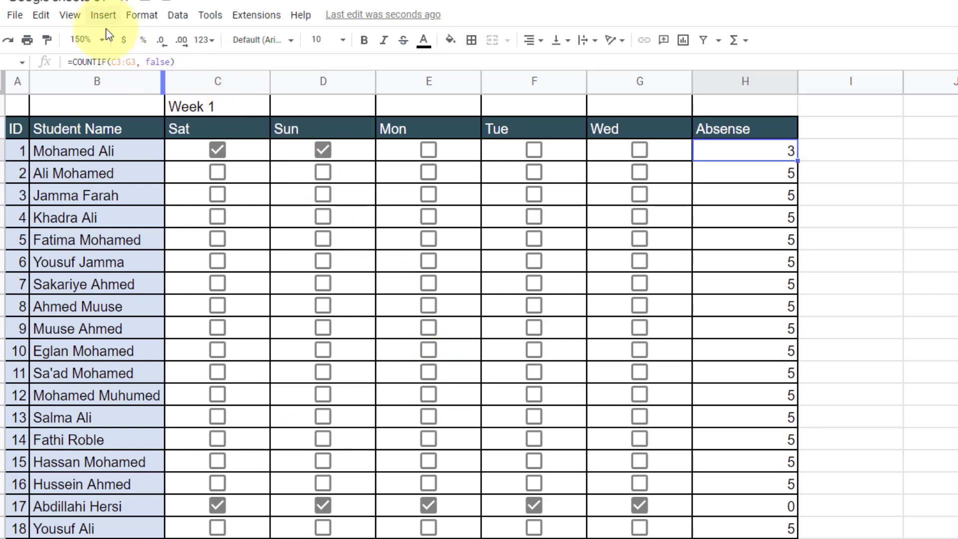
{"action": "left_click", "coordinate": [103, 15]}
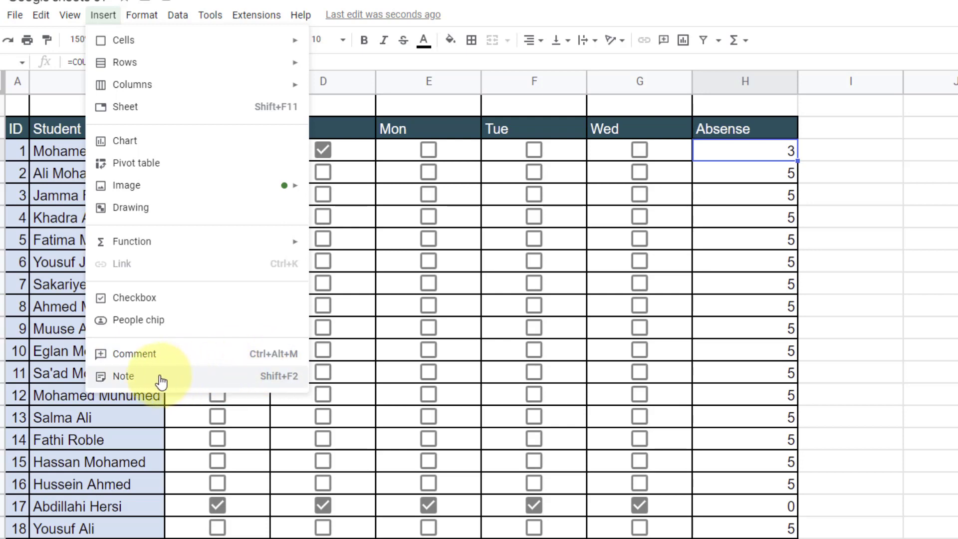
{"action": "left_click", "coordinate": [594, 330]}
{"action": "left_click", "coordinate": [734, 180]}
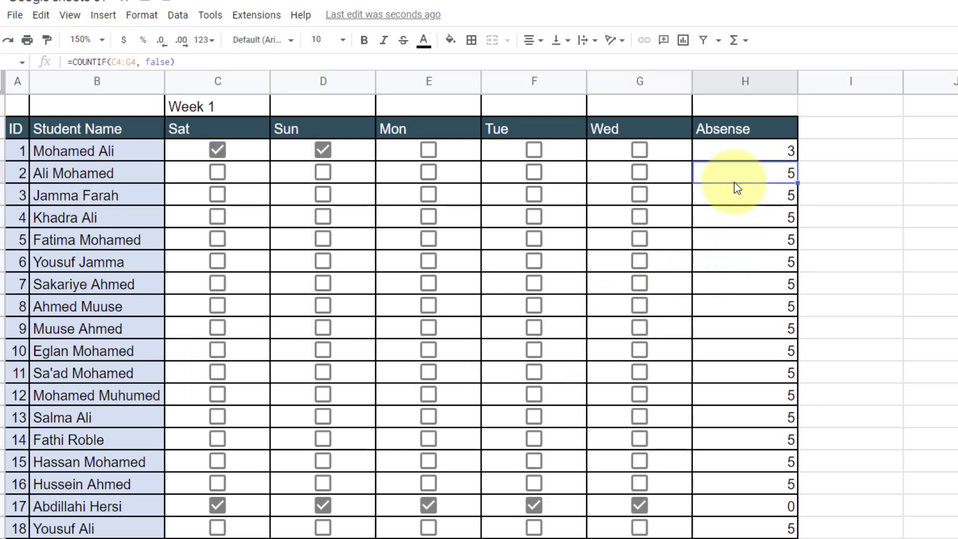
{"action": "left_click", "coordinate": [97, 15]}
{"action": "left_click", "coordinate": [132, 378]}
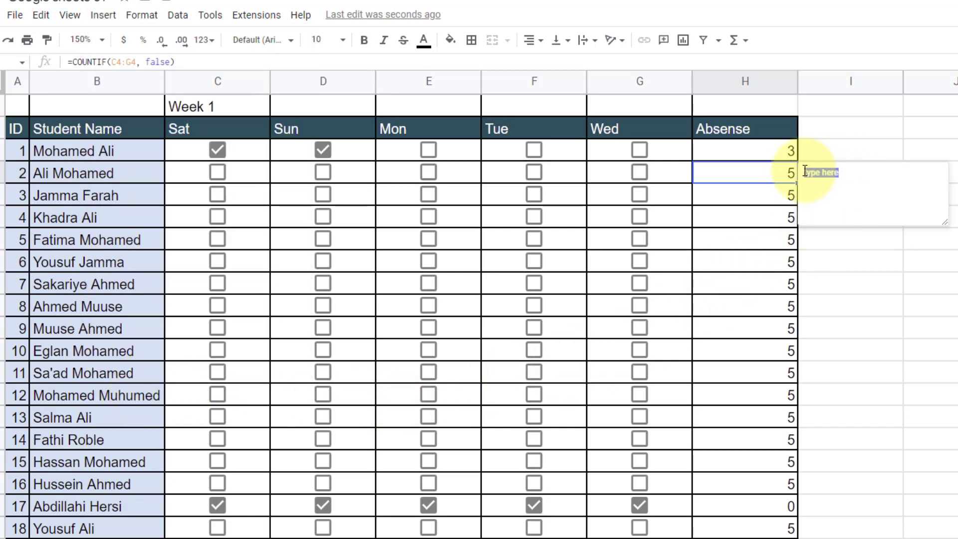
{"action": "type", "text": "this studen"}
{"action": "key", "text": "BackSpace"}
{"action": "key", "text": "BackSpace"}
{"action": "key", "text": "BackSpace"}
{"action": "key", "text": "BackSpace"}
{"action": "key", "text": "BackSpace"}
{"action": "key", "text": "BackSpace"}
{"action": "key", "text": "BackSpace"}
{"action": "key", "text": "BackSpace"}
{"action": "key", "text": "BackSpace"}
{"action": "key", "text": "BackSpace"}
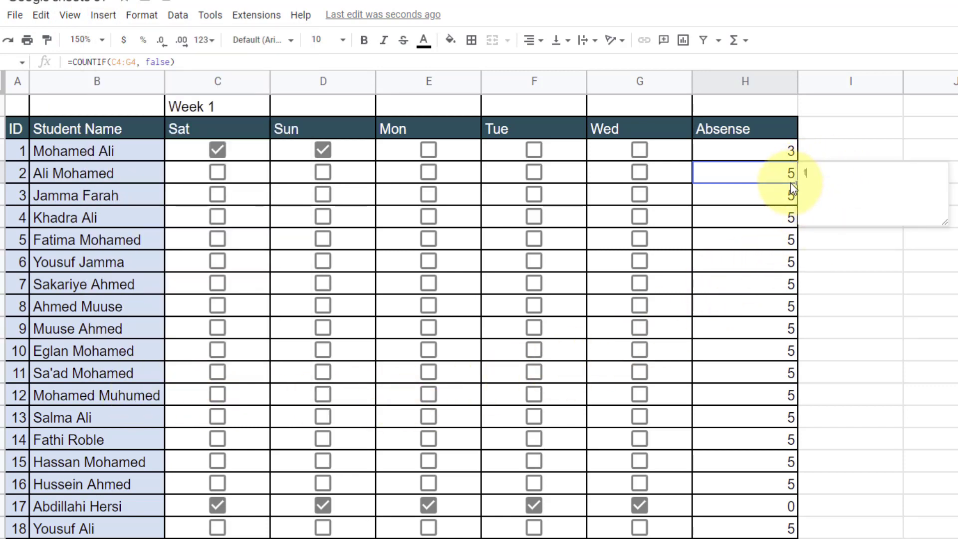
{"action": "type", "text": "his is my note"}
- Close the note and reselect H4 to confirm the note displays
{"action": "left_click", "coordinate": [864, 237]}
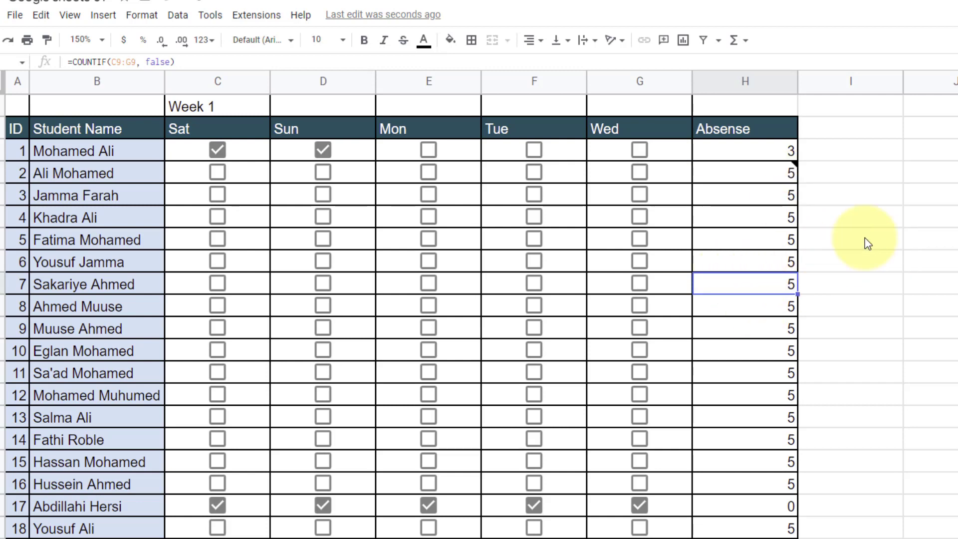
{"action": "left_click", "coordinate": [774, 172]}
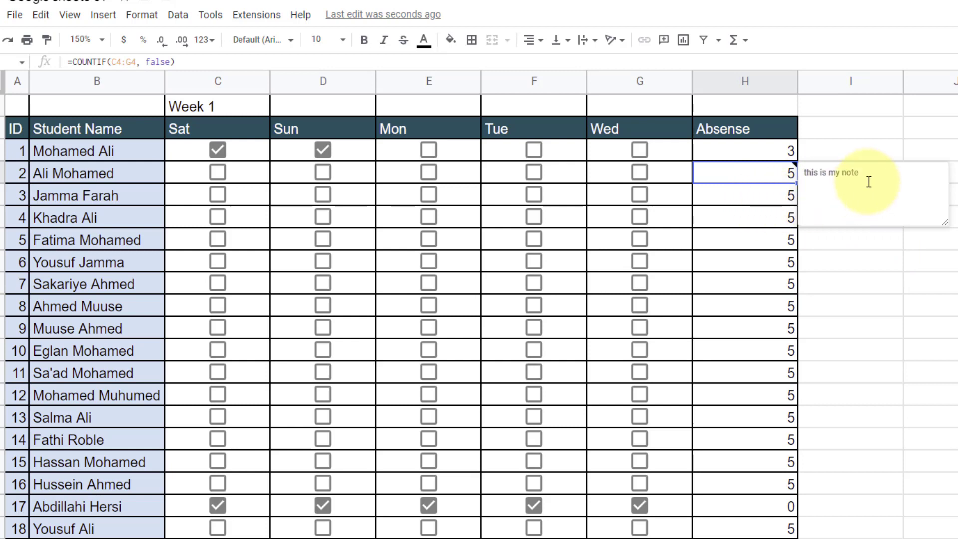
{"action": "left_click_drag", "start_coordinate": [866, 182], "coordinate": [792, 174]}
{"action": "key", "text": "Escape"}
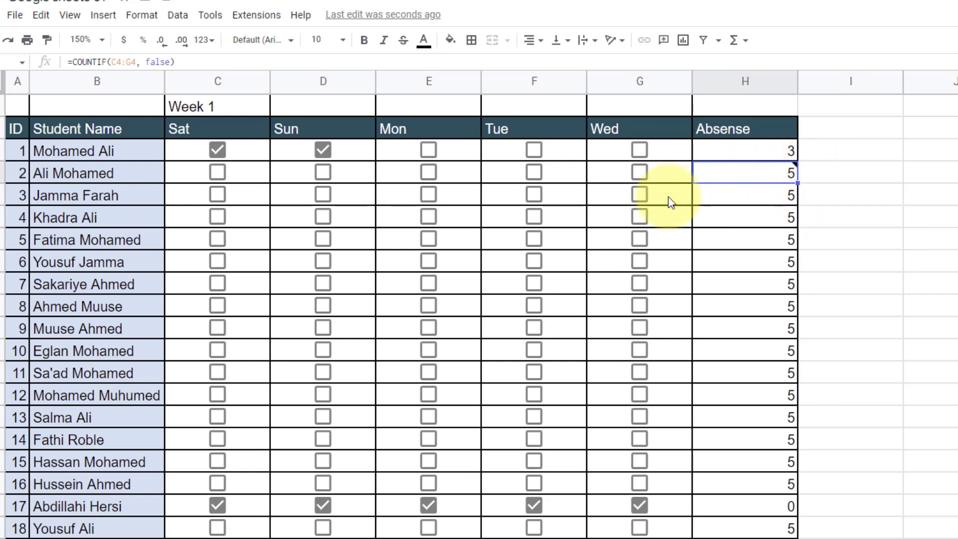
{"action": "left_click", "coordinate": [817, 176]}
{"action": "left_click", "coordinate": [784, 170]}
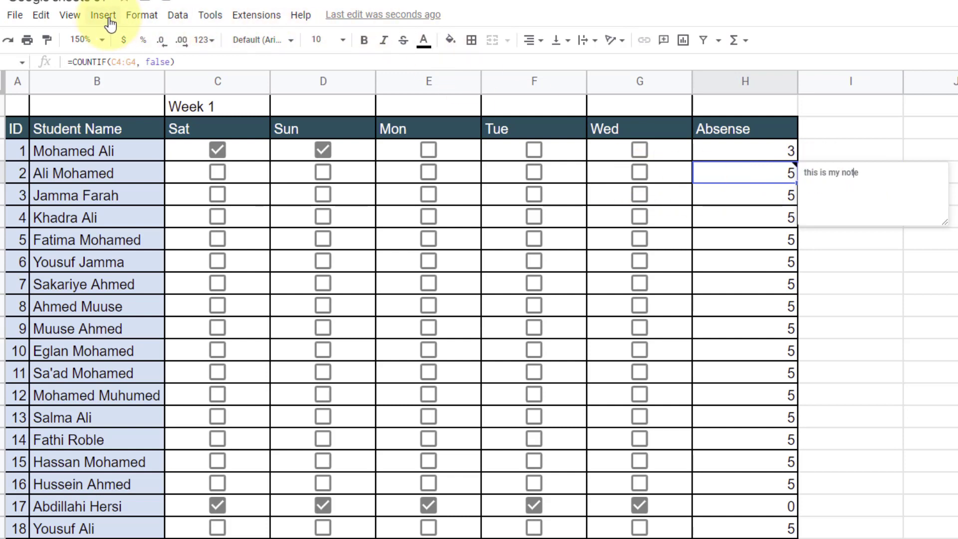
{"action": "left_click", "coordinate": [142, 16]}
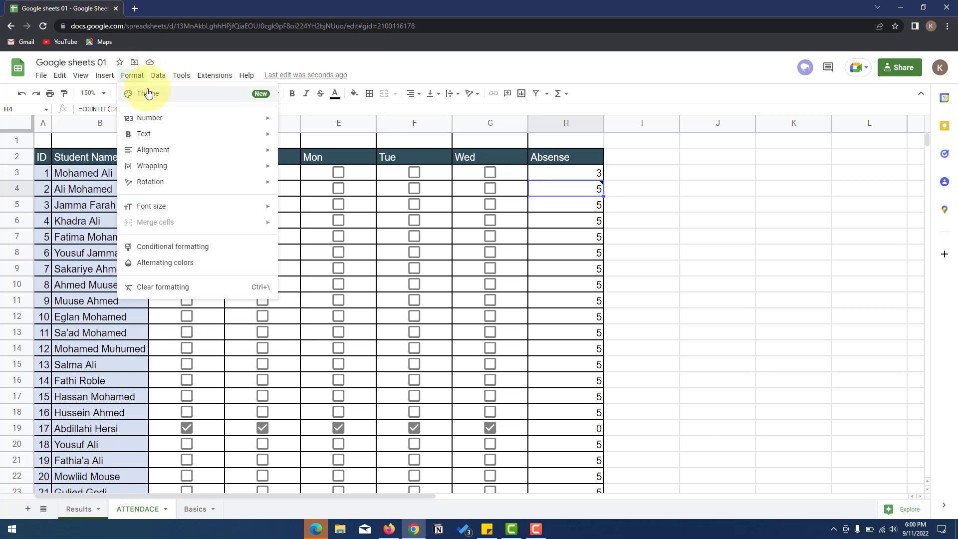
- Preview the Shift, Momentum, Energetic and Ocean themes on the spreadsheet
{"action": "left_click", "coordinate": [149, 93]}
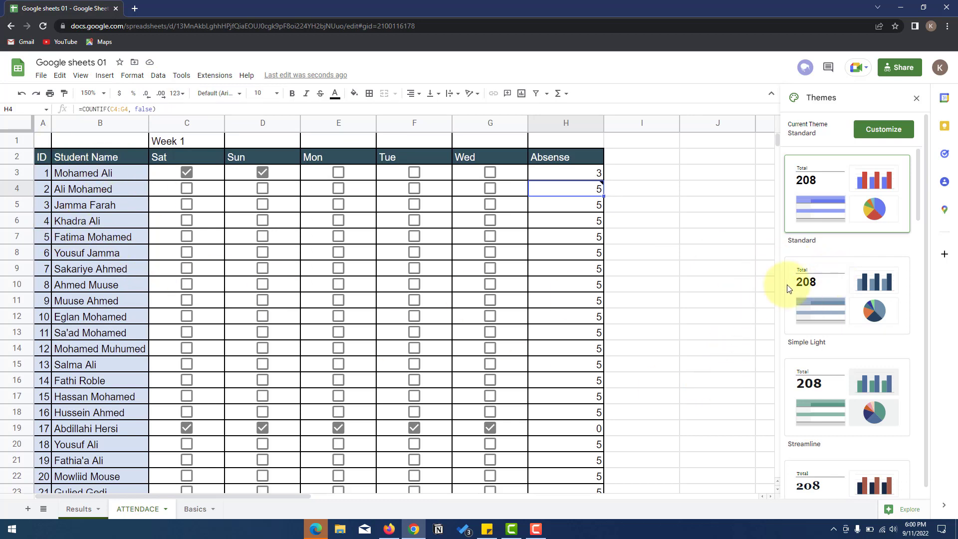
{"action": "scroll", "coordinate": [843, 297], "scroll_direction": "down", "scroll_amount": 5}
{"action": "left_click", "coordinate": [823, 338]}
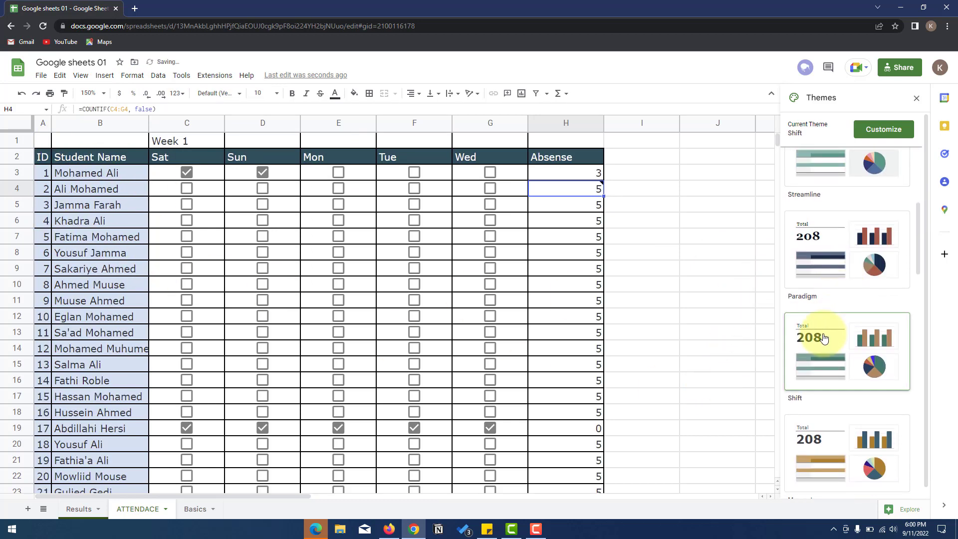
{"action": "scroll", "coordinate": [823, 414], "scroll_direction": "down", "scroll_amount": 3}
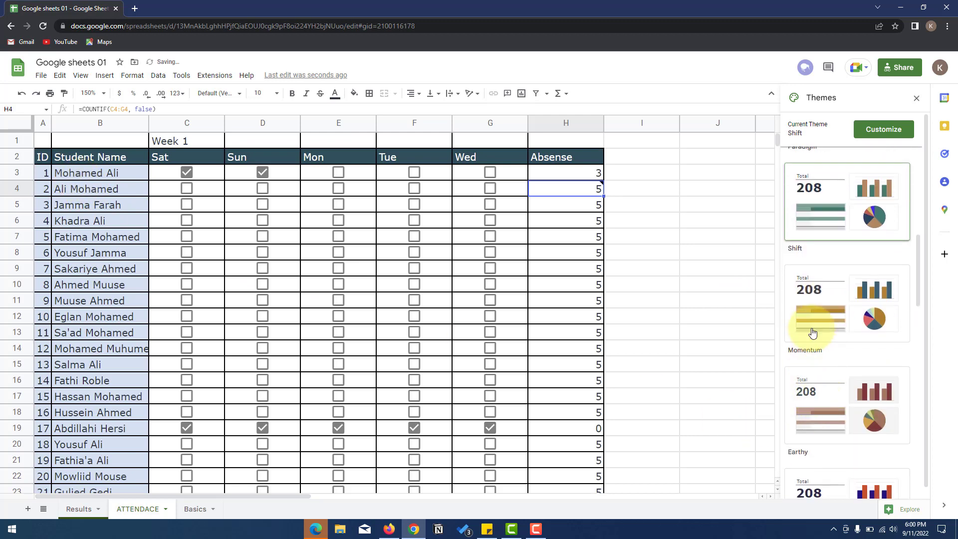
{"action": "left_click", "coordinate": [813, 327]}
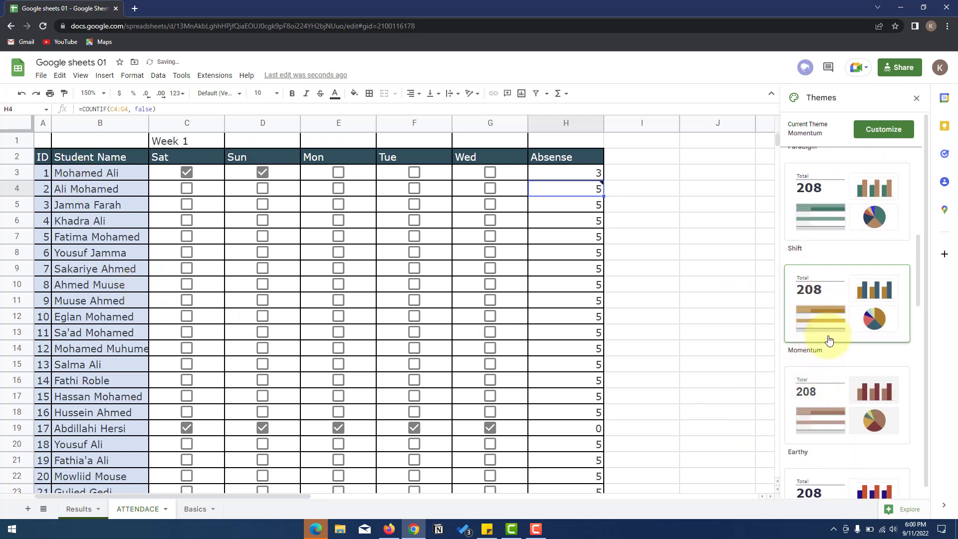
{"action": "scroll", "coordinate": [832, 344], "scroll_direction": "down", "scroll_amount": 3}
{"action": "left_click", "coordinate": [832, 356]}
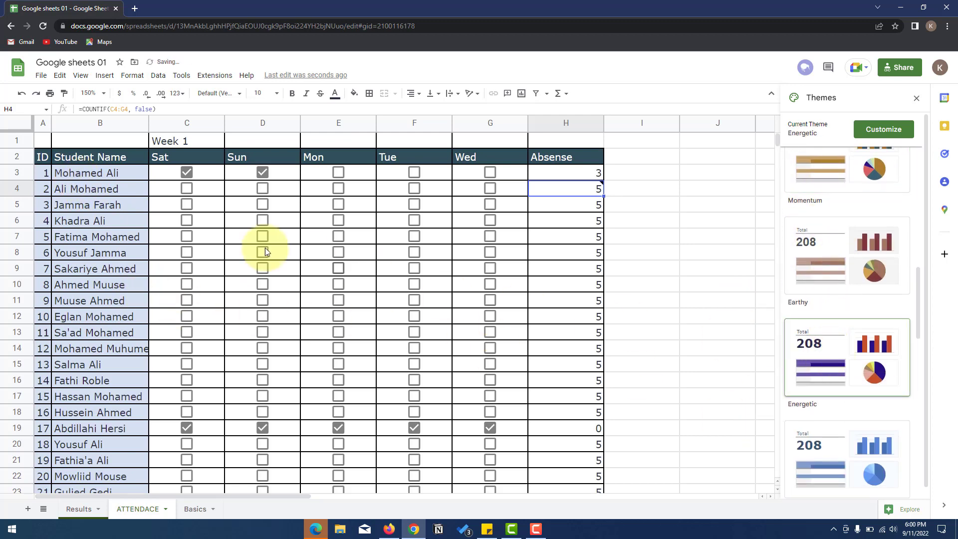
{"action": "scroll", "coordinate": [828, 341], "scroll_direction": "down", "scroll_amount": 3}
{"action": "left_click", "coordinate": [819, 277]}
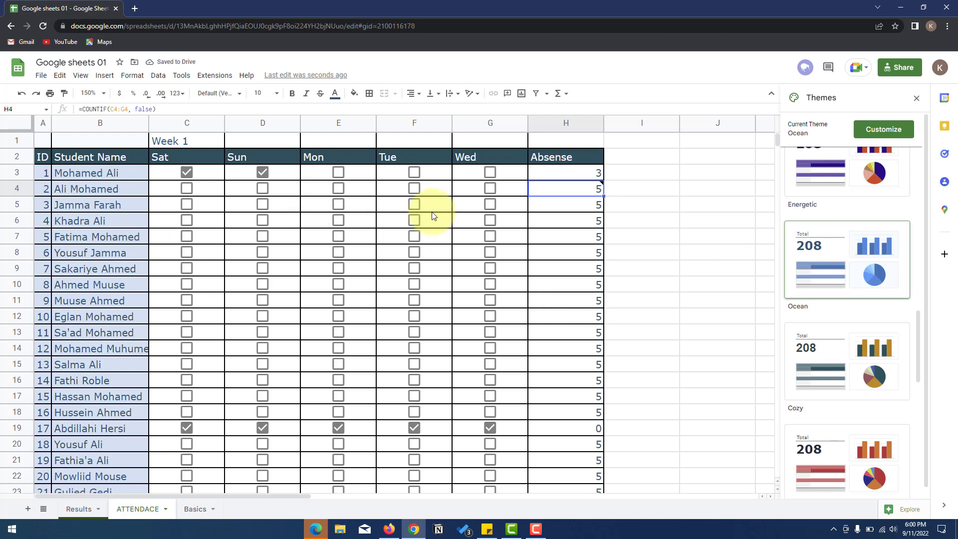
- Select the attendance table B1:H23 and apply the Groovy theme
{"action": "left_click_drag", "start_coordinate": [100, 144], "coordinate": [593, 461]}
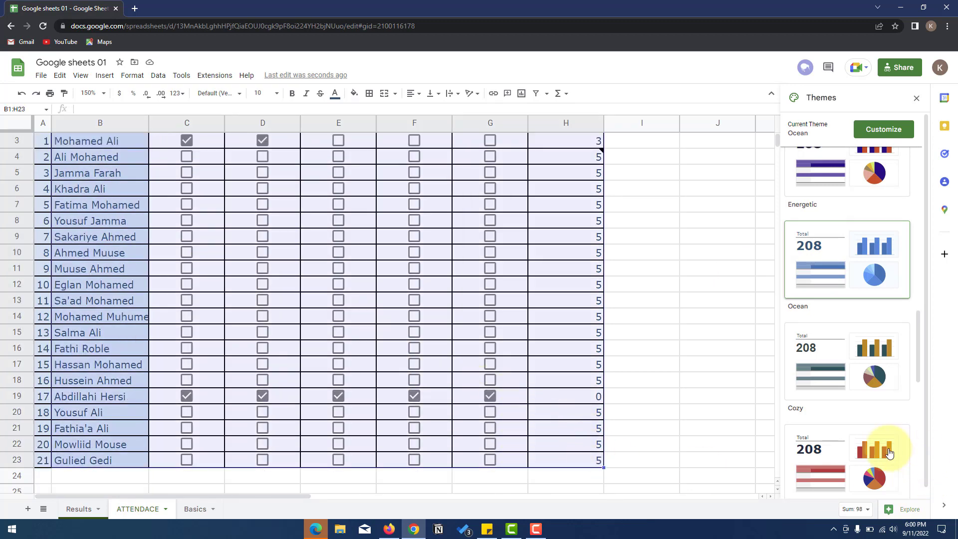
{"action": "left_click", "coordinate": [890, 444]}
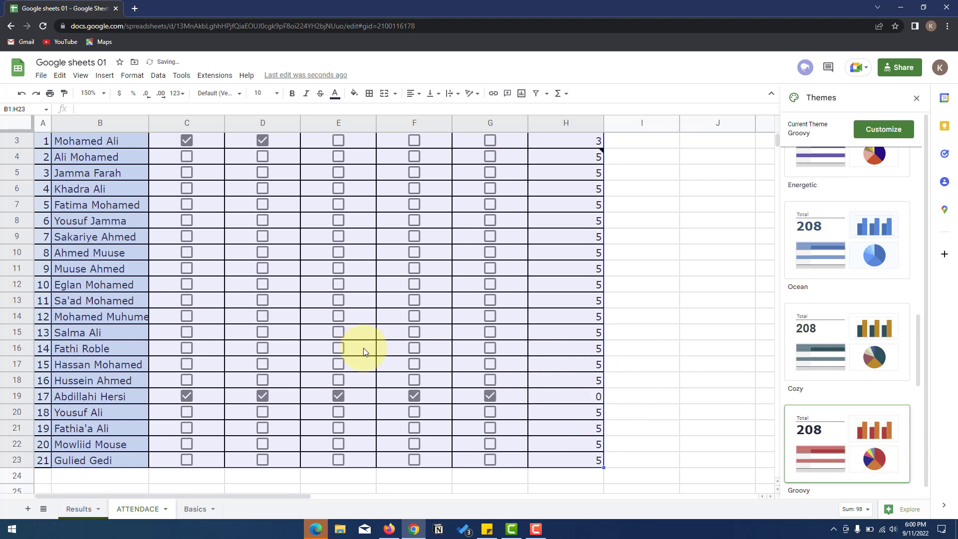
{"action": "scroll", "coordinate": [369, 352], "scroll_direction": "up", "scroll_amount": 1}
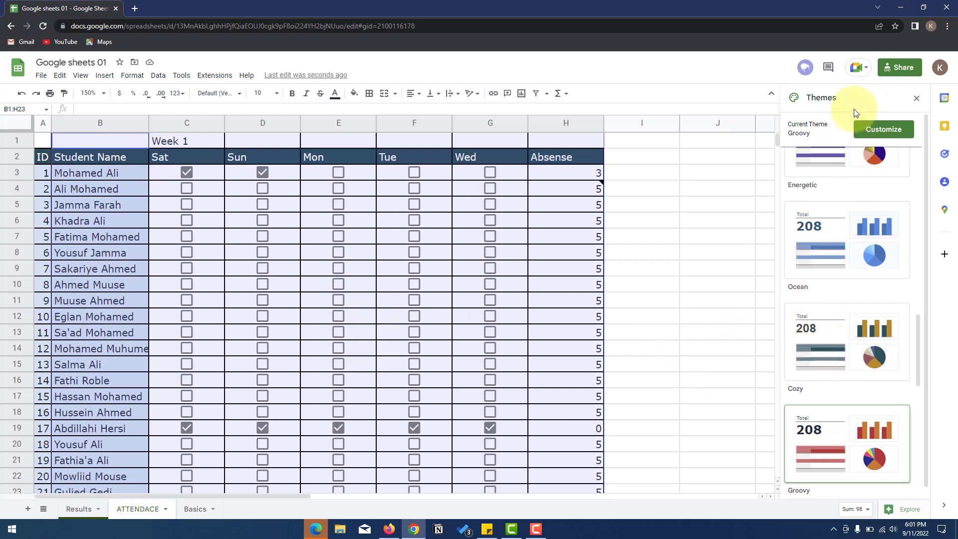
{"action": "left_click", "coordinate": [133, 77]}
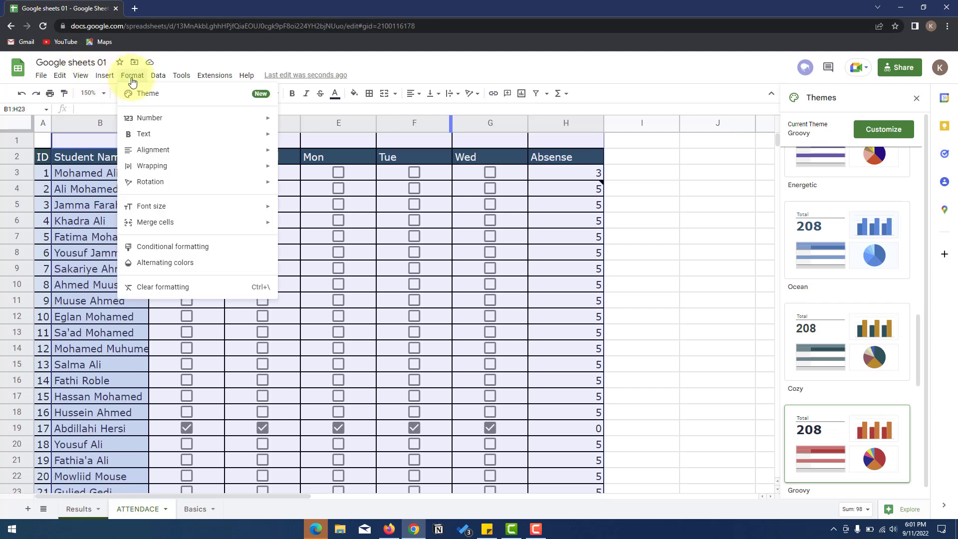
- Browse the number format choices, then switch to the Basics sheet
{"action": "mouse_move", "coordinate": [165, 119]}
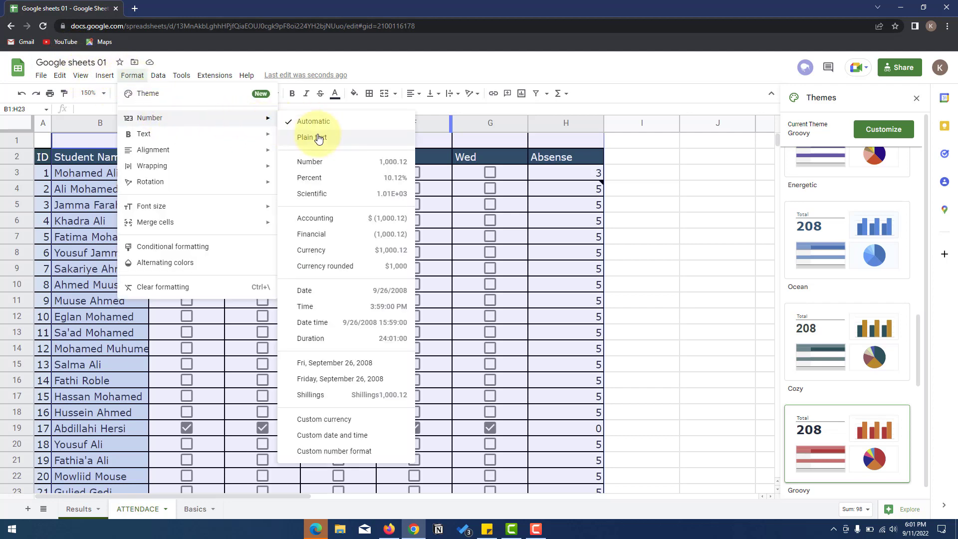
{"action": "left_click", "coordinate": [349, 60]}
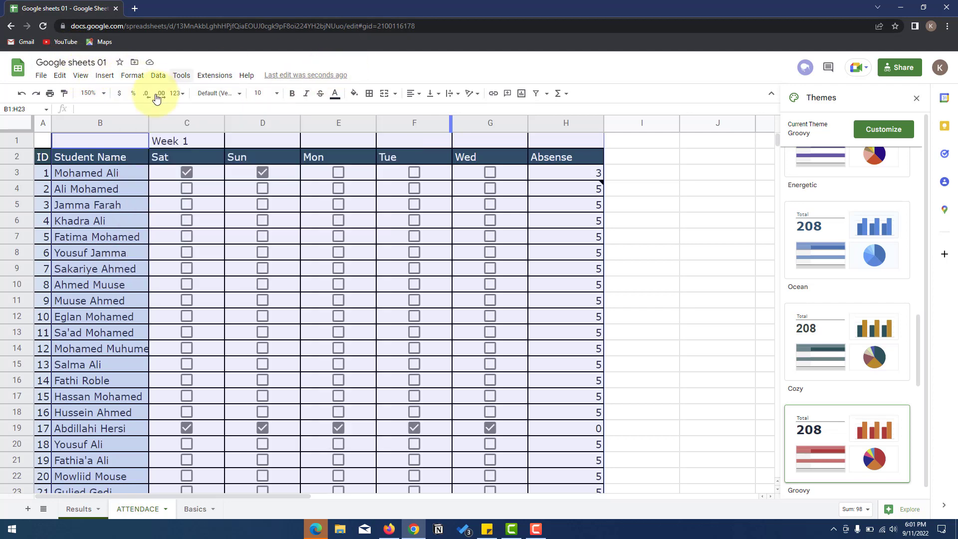
{"action": "left_click", "coordinate": [177, 93]}
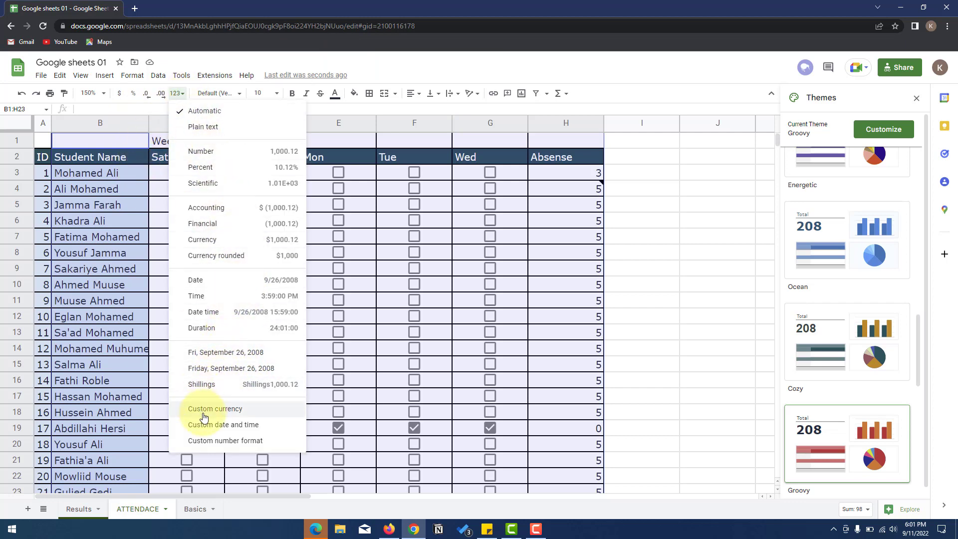
{"action": "left_click", "coordinate": [194, 509]}
{"action": "scroll", "coordinate": [183, 418], "scroll_direction": "down", "scroll_amount": 1}
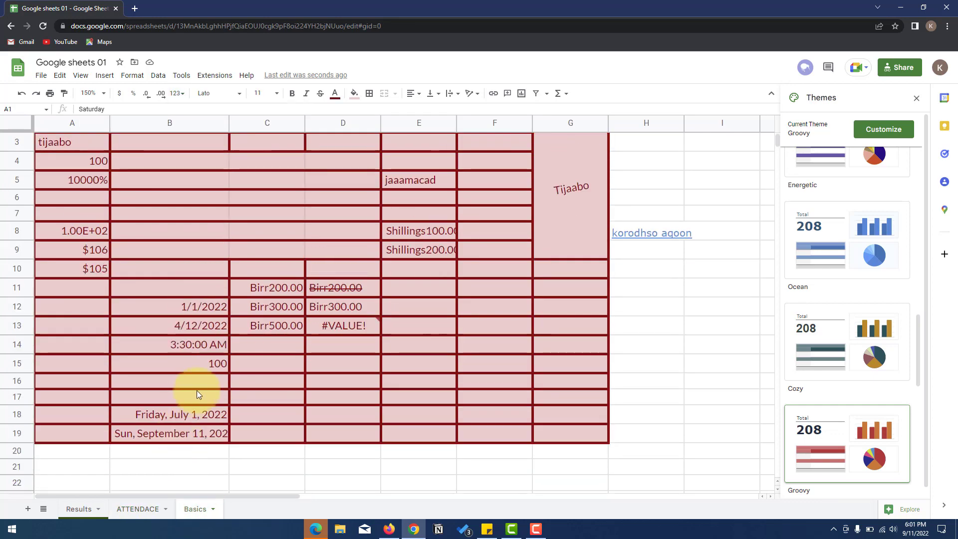
{"action": "scroll", "coordinate": [196, 390], "scroll_direction": "up", "scroll_amount": 1}
- Look through the Format, font size and Insert menus on the Basics sheet
{"action": "left_click", "coordinate": [132, 75]}
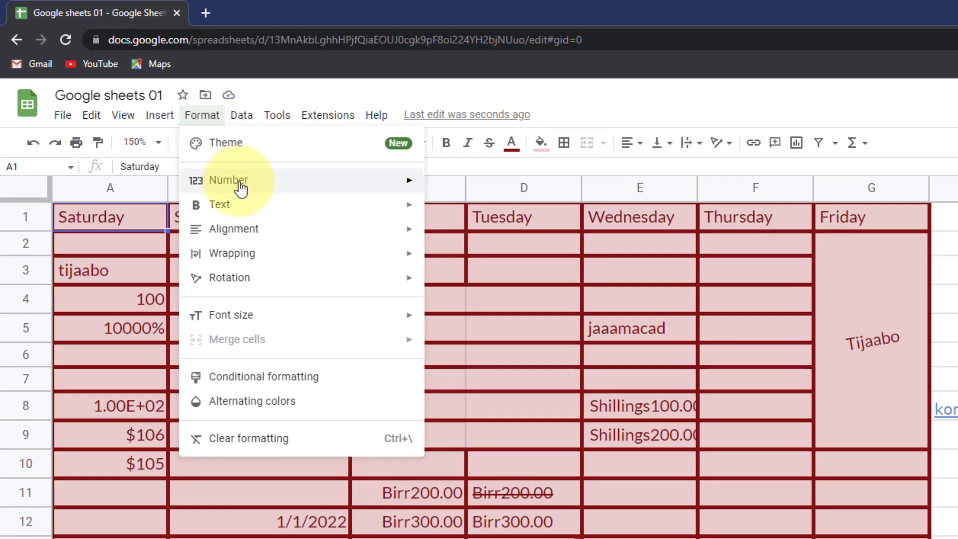
{"action": "mouse_move", "coordinate": [301, 207]}
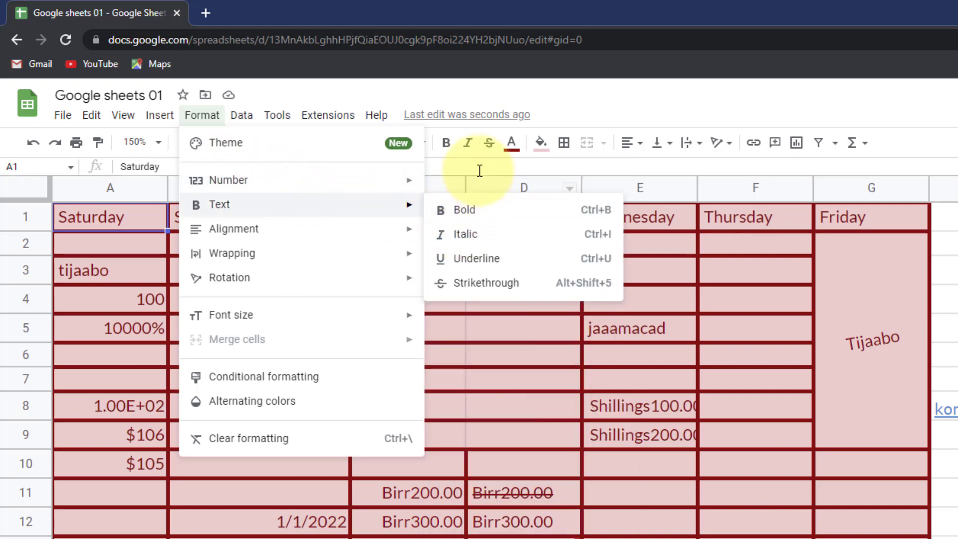
{"action": "mouse_move", "coordinate": [395, 229]}
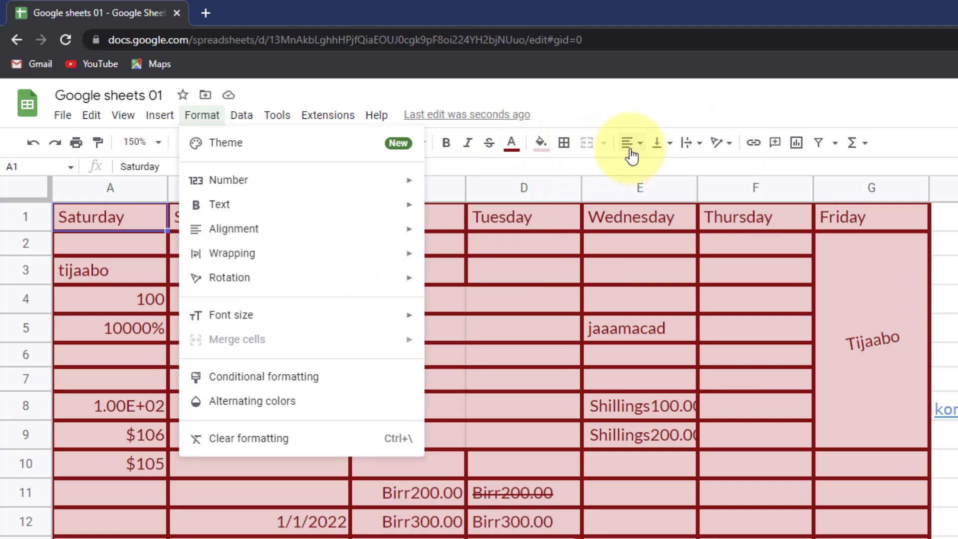
{"action": "left_click", "coordinate": [547, 88]}
{"action": "left_click", "coordinate": [423, 142]}
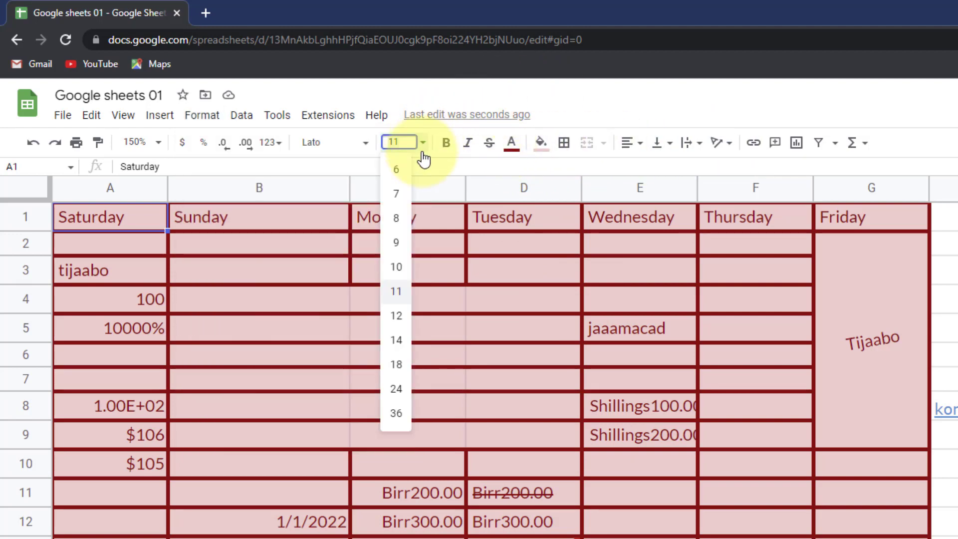
{"action": "left_click", "coordinate": [160, 122]}
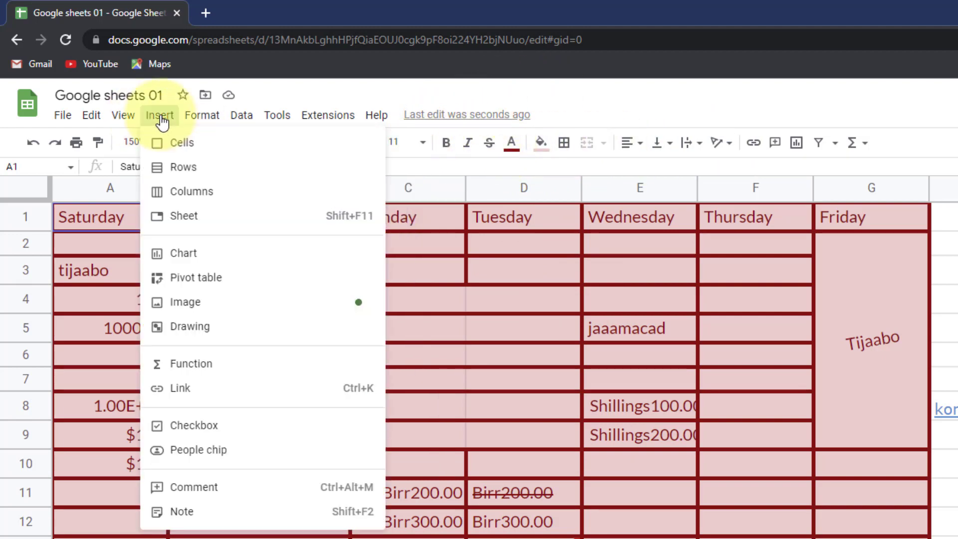
{"action": "left_click", "coordinate": [201, 120]}
{"action": "left_click", "coordinate": [200, 120]}
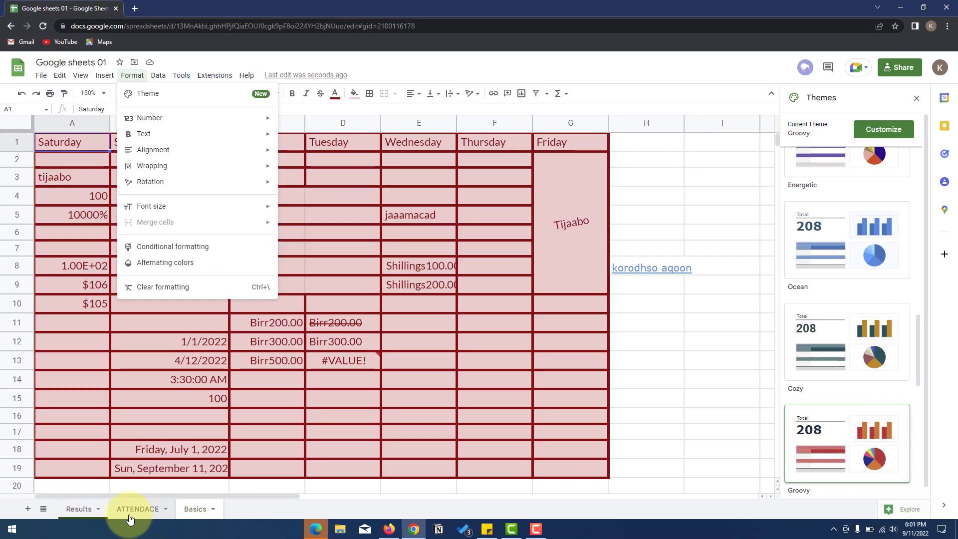
- Back on the ATTENDACE sheet, tick Mon, Tue and Wed in row 3 so H3 reads 0
{"action": "left_click", "coordinate": [129, 509]}
{"action": "left_click", "coordinate": [586, 255]}
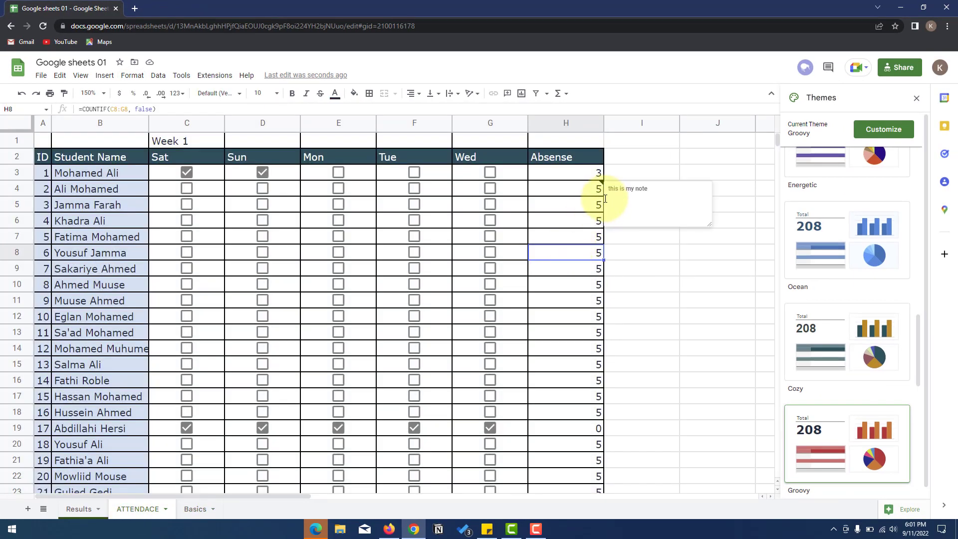
{"action": "left_click", "coordinate": [338, 173]}
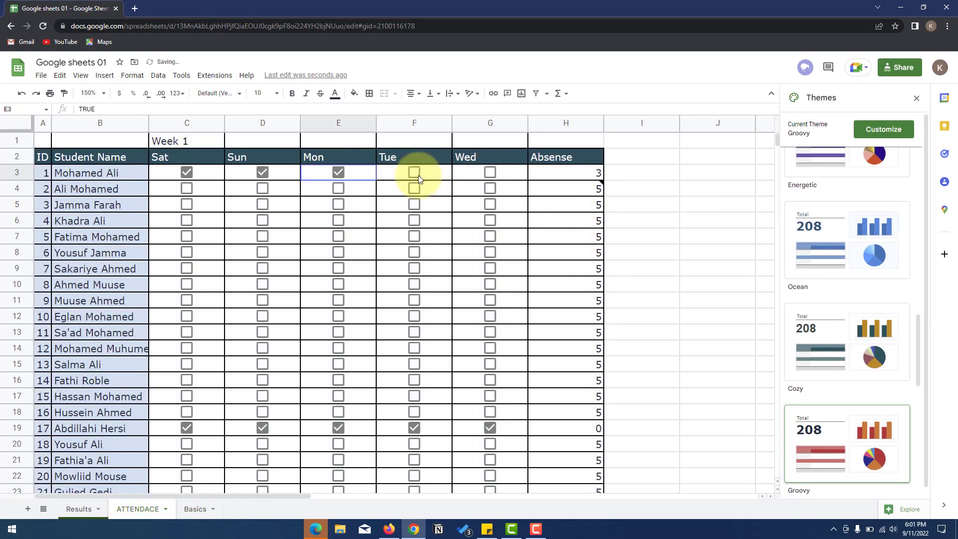
{"action": "left_click", "coordinate": [417, 176]}
{"action": "left_click", "coordinate": [484, 174]}
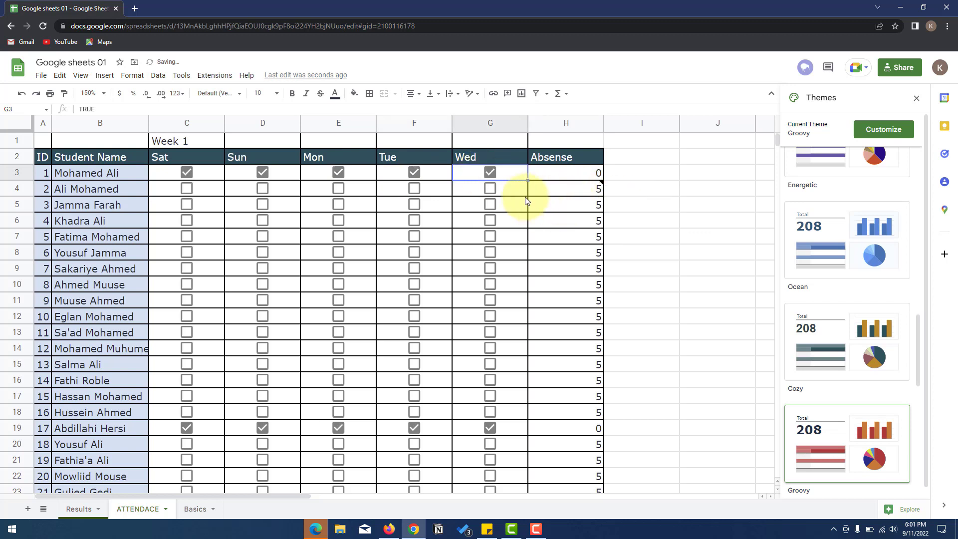
{"action": "left_click", "coordinate": [580, 193]}
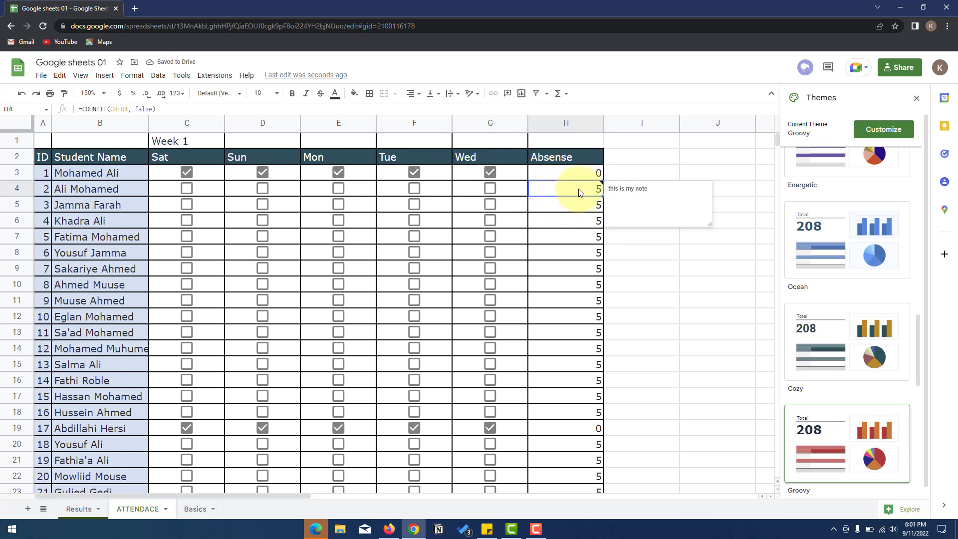
{"action": "left_click", "coordinate": [568, 173]}
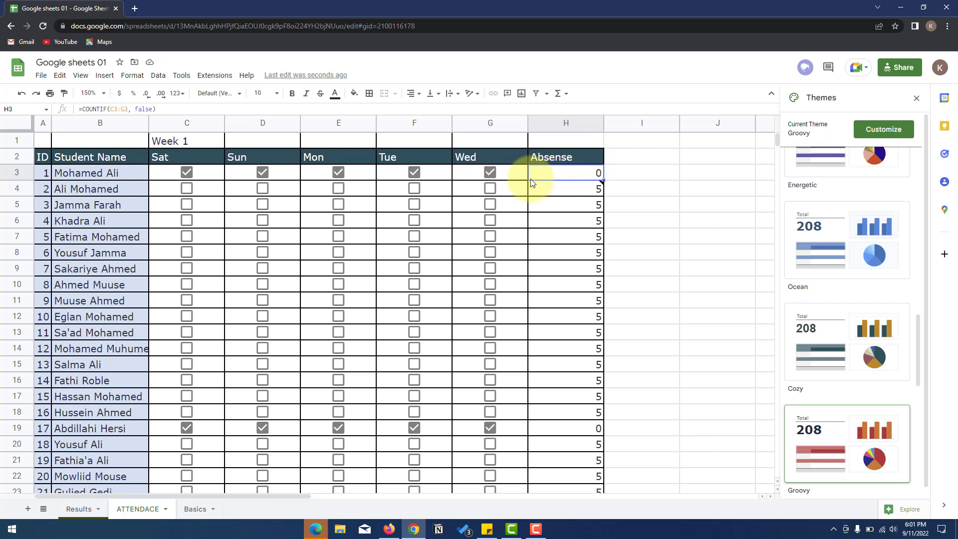
{"action": "left_click", "coordinate": [132, 75]}
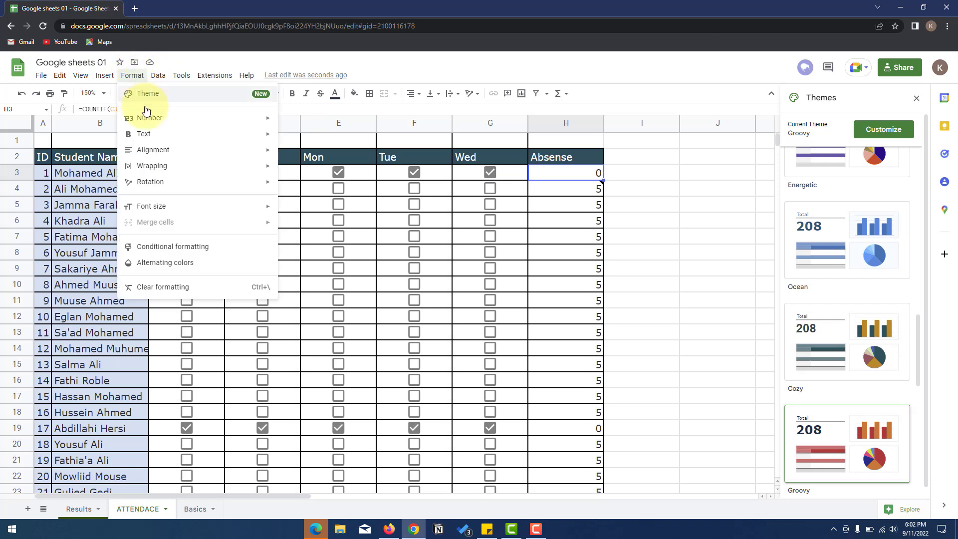
- Add an H3 rule: values greater than 1 get bold italic light text on pink fill
{"action": "left_click", "coordinate": [183, 246]}
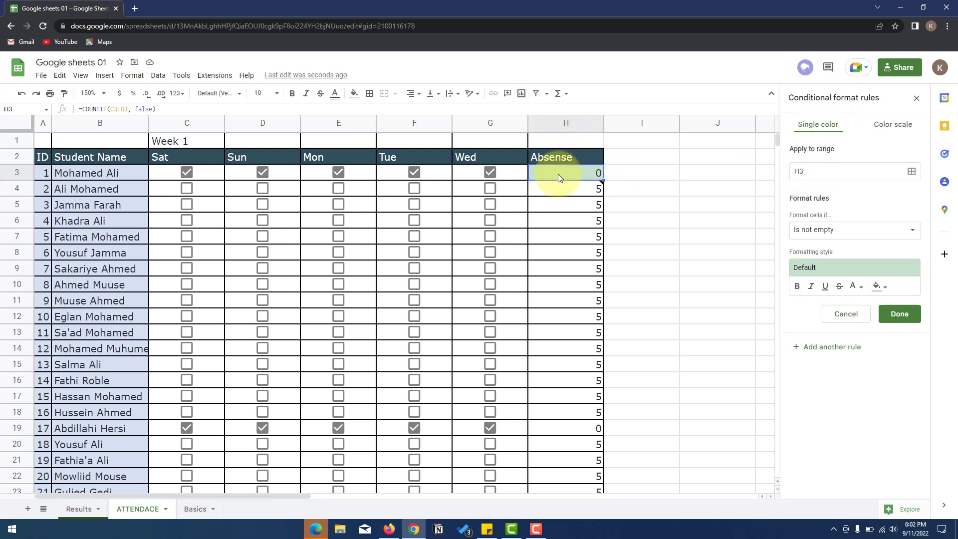
{"action": "left_click", "coordinate": [826, 235]}
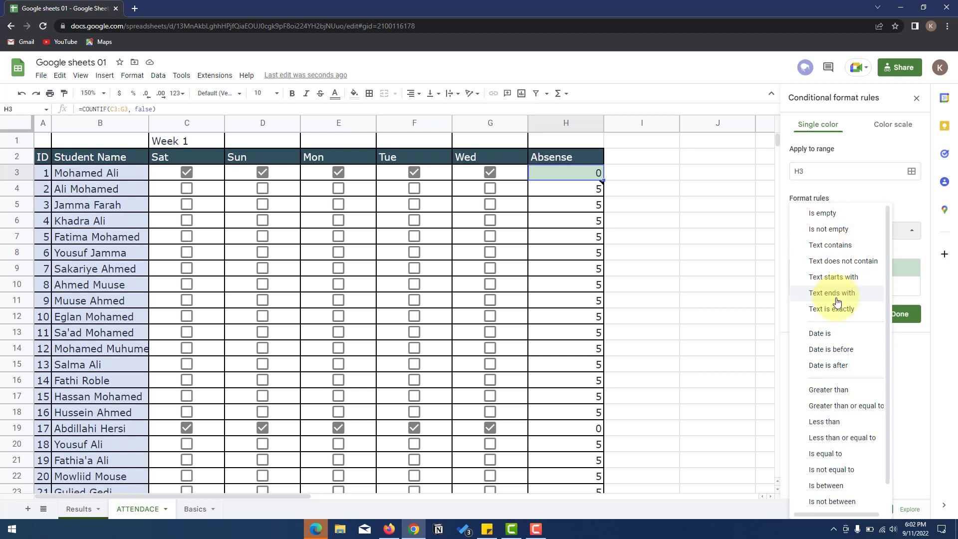
{"action": "left_click", "coordinate": [828, 395]}
{"action": "left_click", "coordinate": [821, 253]}
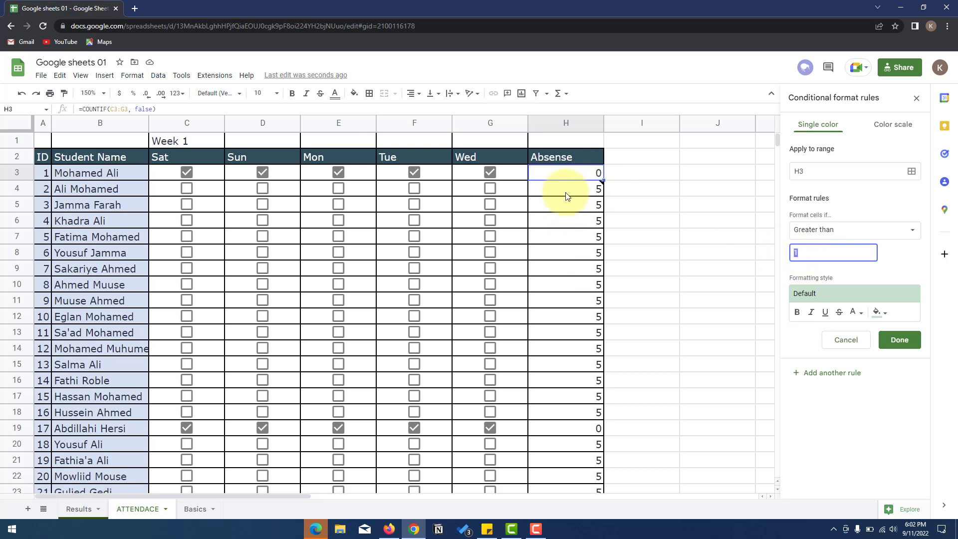
{"action": "left_click", "coordinate": [886, 318]}
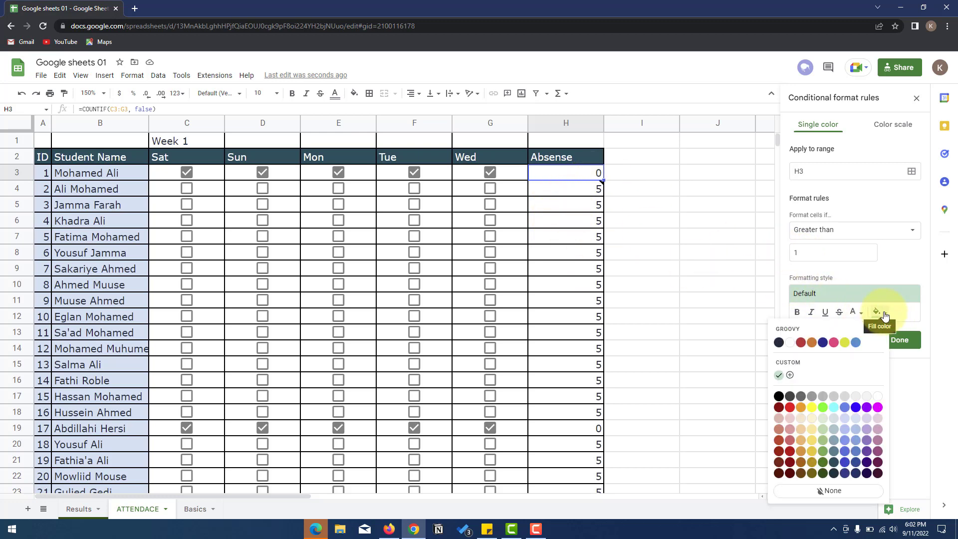
{"action": "left_click", "coordinate": [836, 350]}
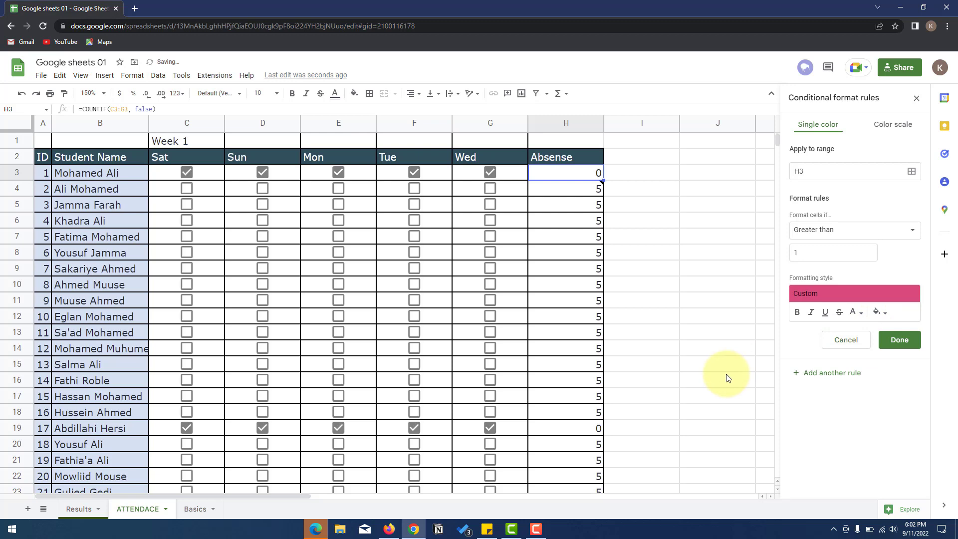
{"action": "left_click", "coordinate": [797, 312]}
{"action": "left_click", "coordinate": [811, 312]}
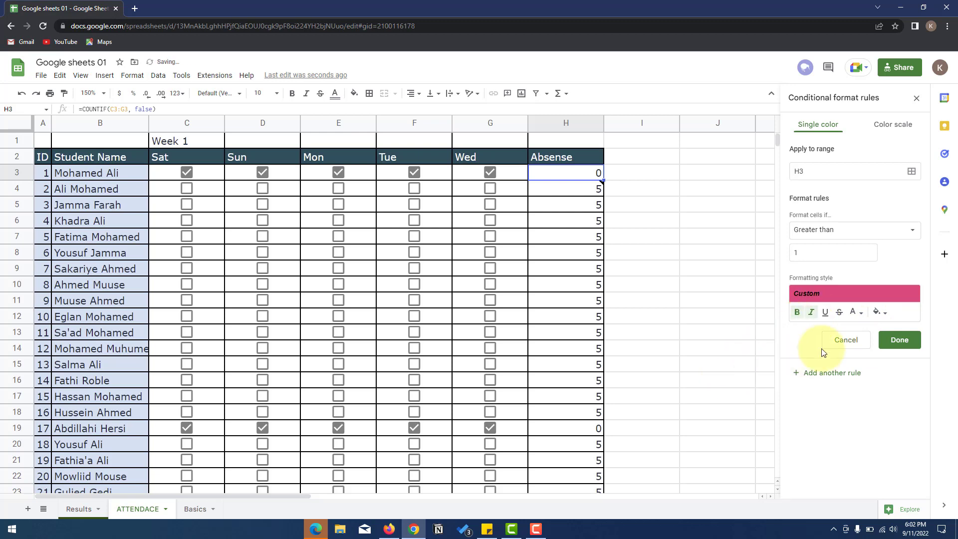
{"action": "left_click", "coordinate": [861, 313]}
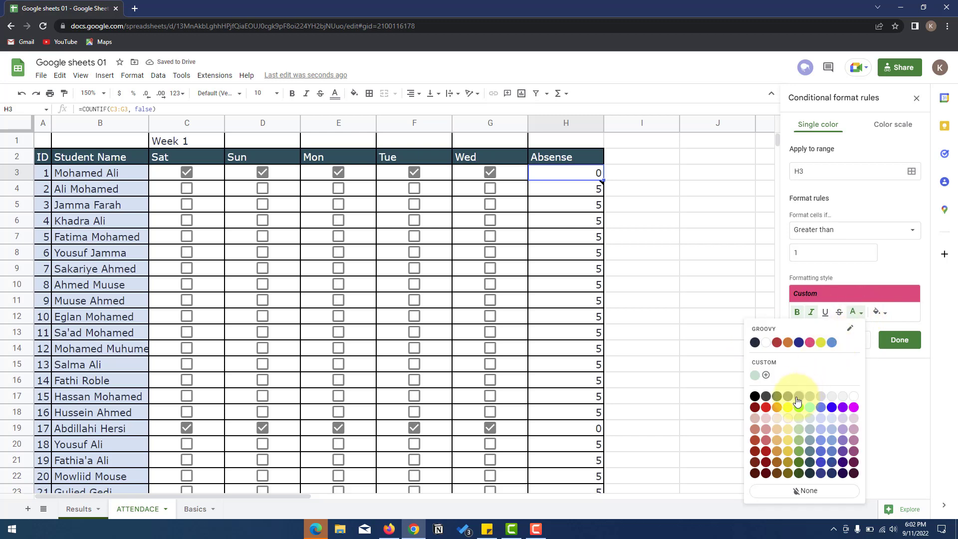
{"action": "left_click", "coordinate": [842, 397]}
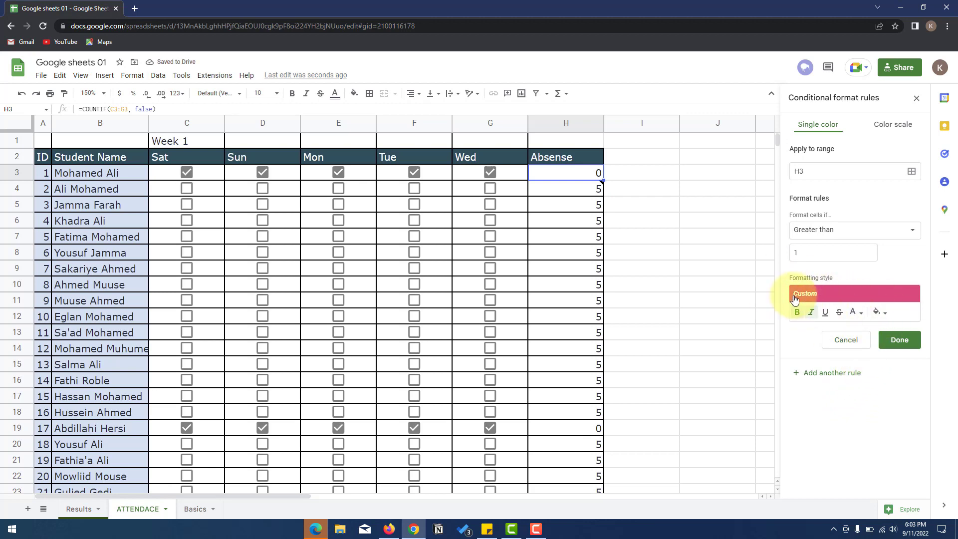
{"action": "left_click", "coordinate": [899, 339]}
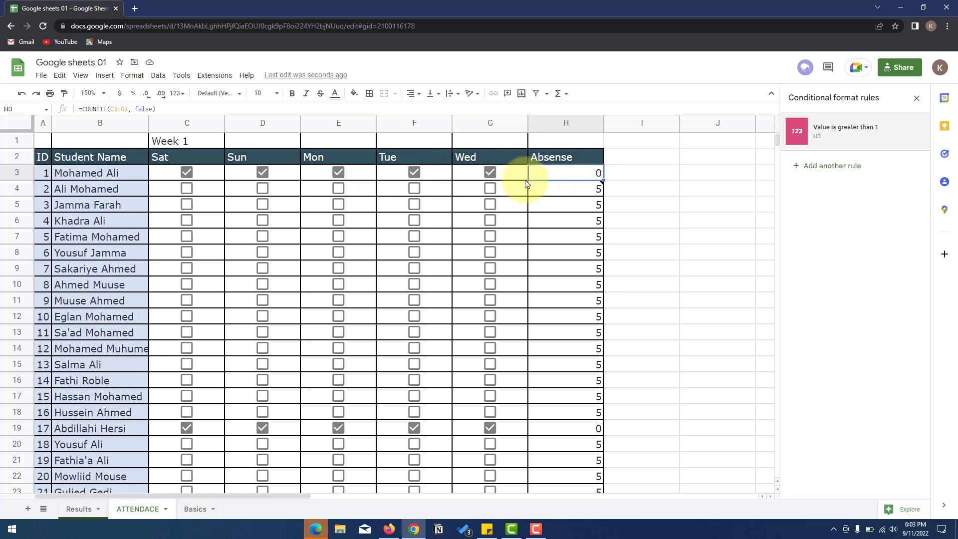
- Untick Wed, Tue and Mon in row 3 so H3 rises to 3 absences
{"action": "left_click", "coordinate": [488, 172]}
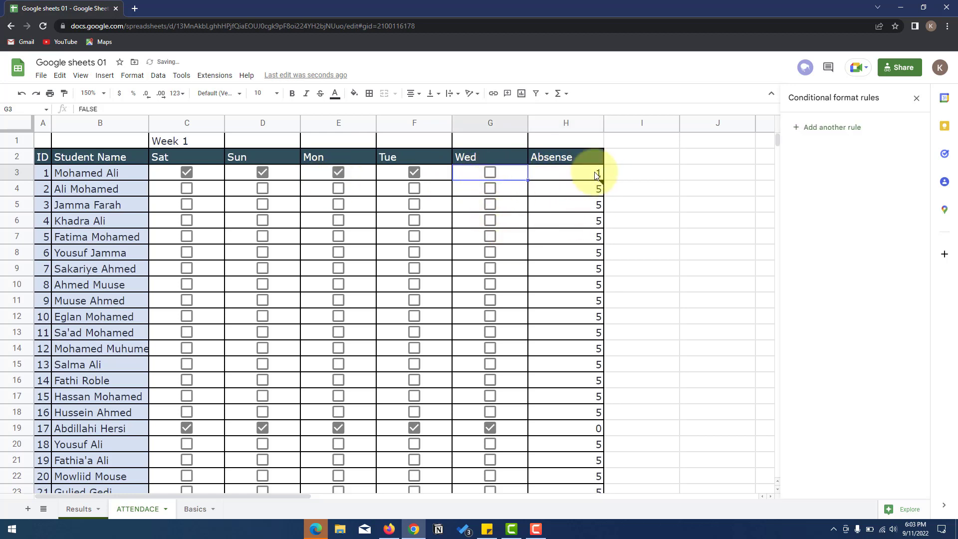
{"action": "left_click", "coordinate": [414, 172]}
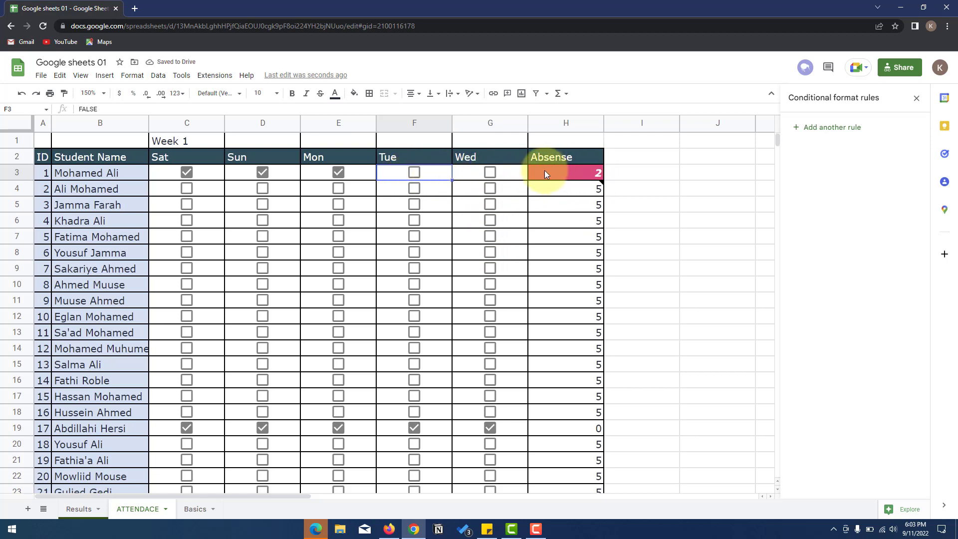
{"action": "left_click", "coordinate": [414, 172]}
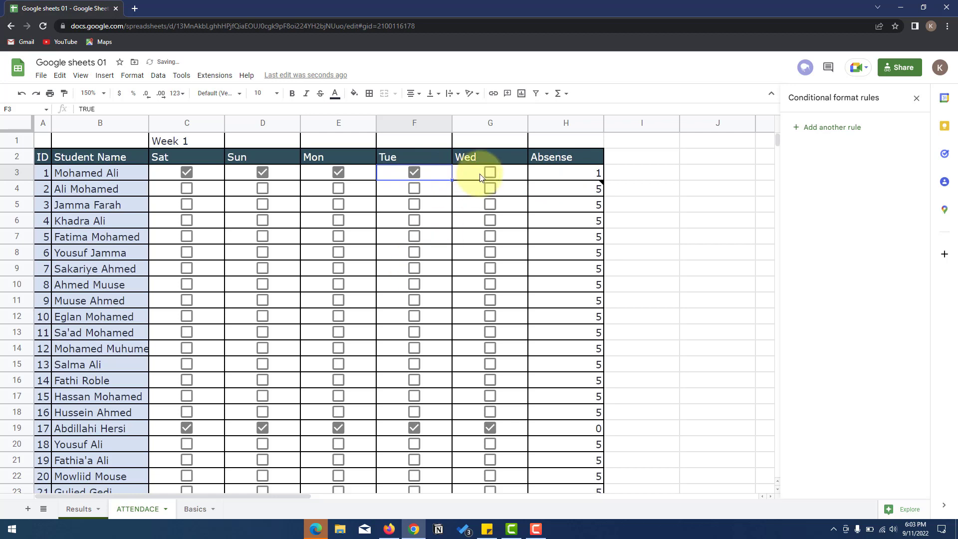
{"action": "left_click", "coordinate": [416, 172]}
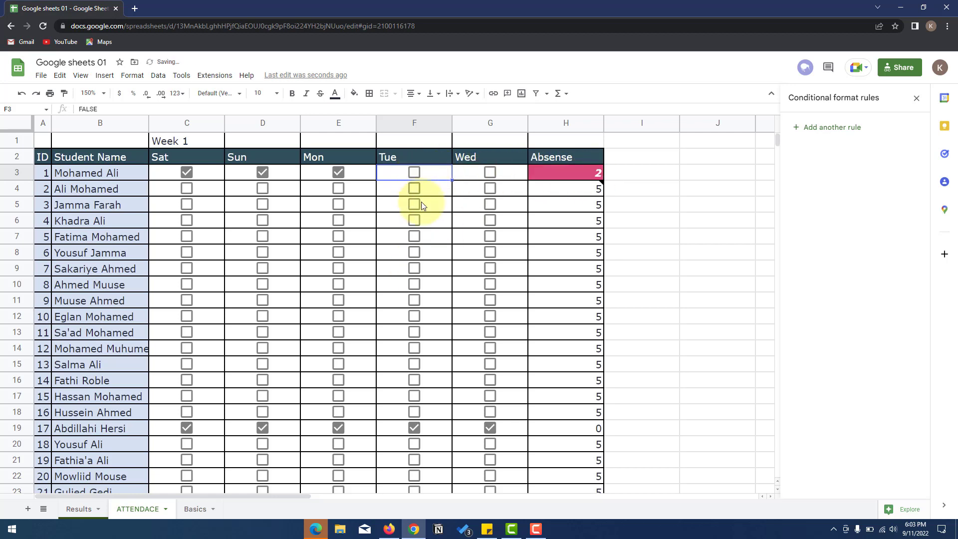
{"action": "left_click", "coordinate": [340, 172]}
- Extend H3's pink highlight rule down to H23 and start a new rule for H19
{"action": "mouse_move", "coordinate": [576, 185]}
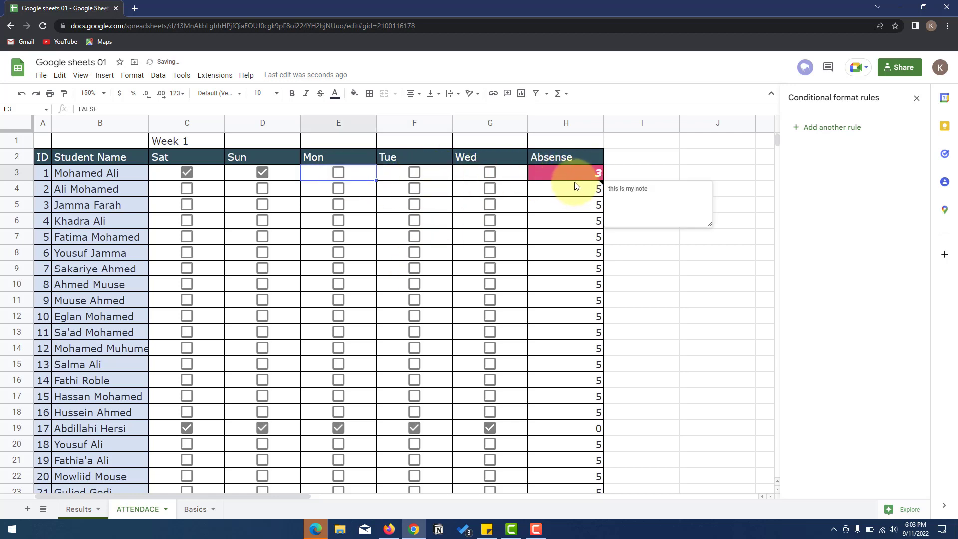
{"action": "left_click", "coordinate": [582, 174]}
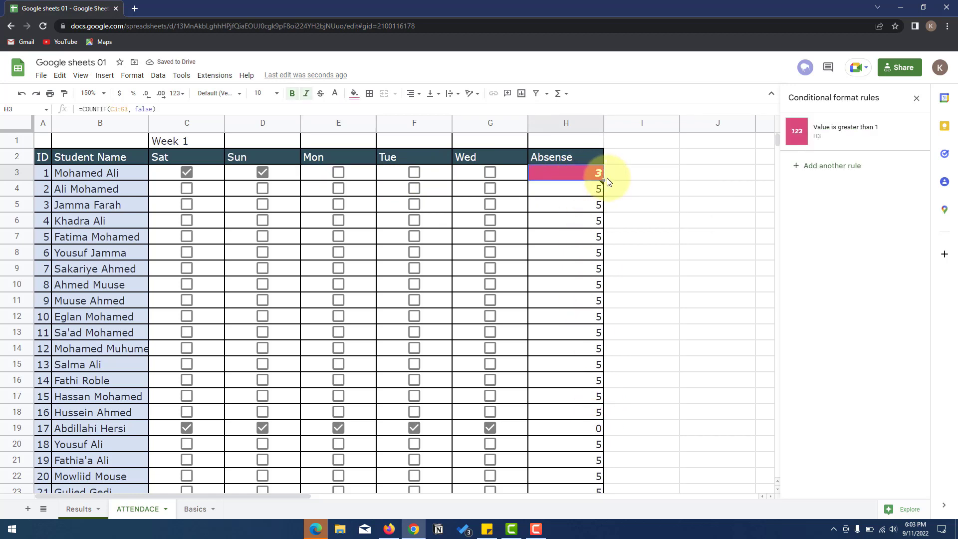
{"action": "left_click_drag", "start_coordinate": [604, 179], "coordinate": [608, 433]}
{"action": "scroll", "coordinate": [600, 242], "scroll_direction": "down", "scroll_amount": 2}
{"action": "scroll", "coordinate": [621, 412], "scroll_direction": "up", "scroll_amount": 2}
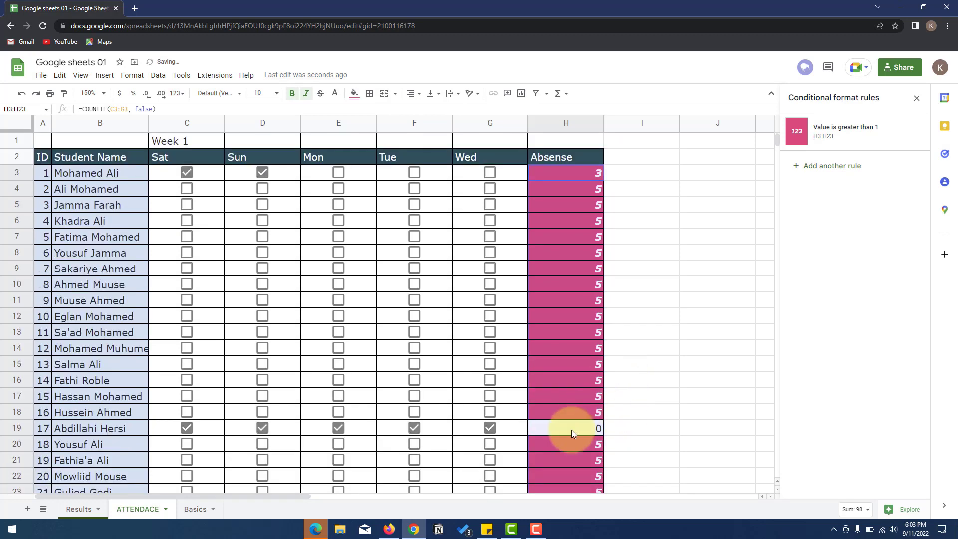
{"action": "left_click", "coordinate": [536, 427]}
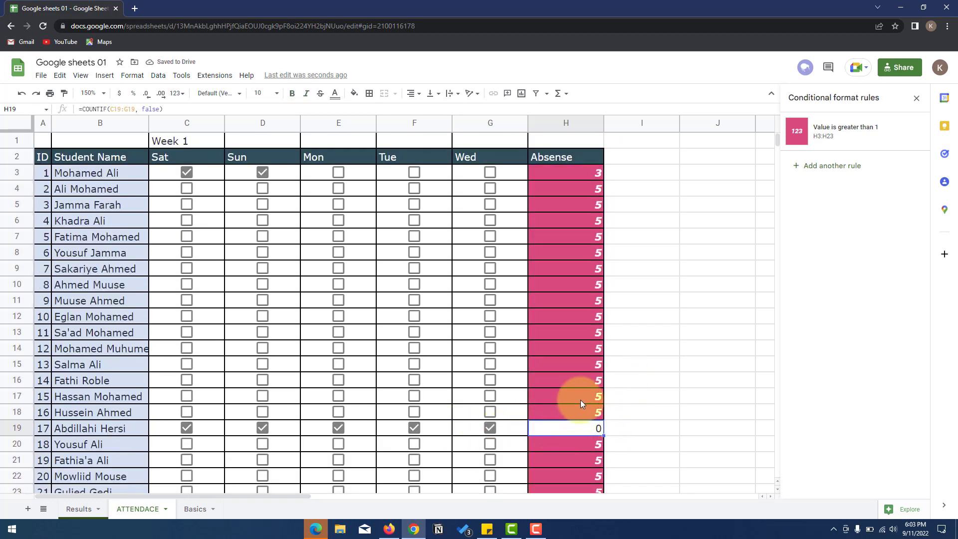
{"action": "left_click", "coordinate": [803, 165]}
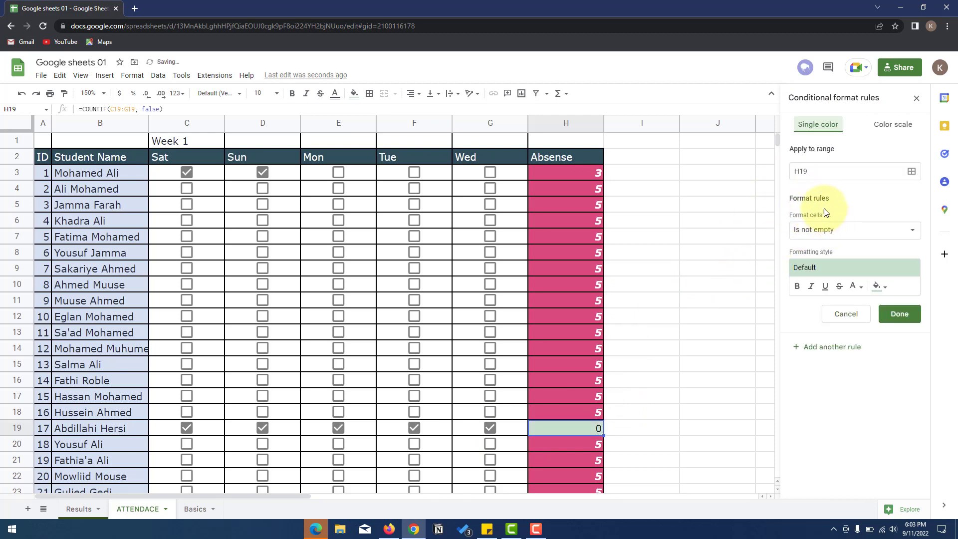
- Set H19's rule to fill yellow when the value is equal to 1
{"action": "left_click", "coordinate": [896, 231]}
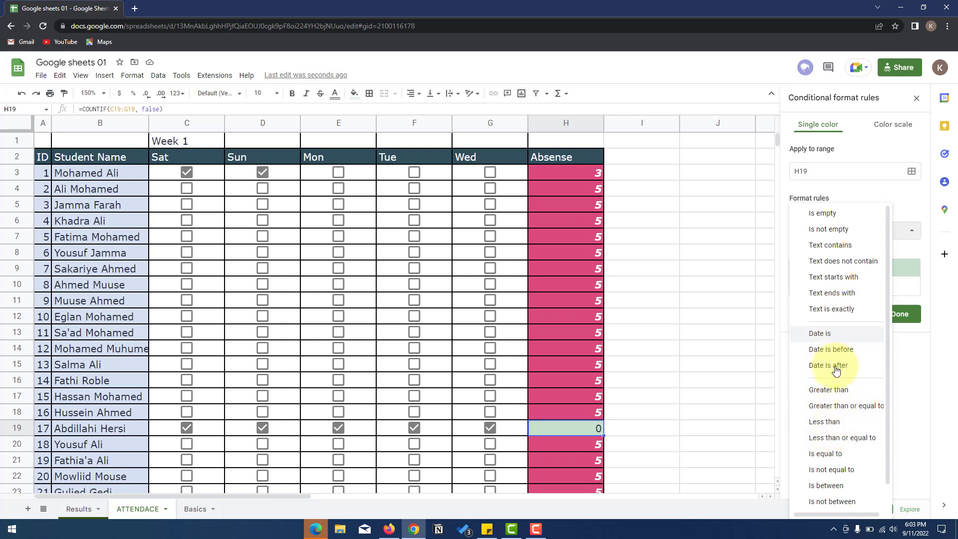
{"action": "left_click", "coordinate": [838, 453]}
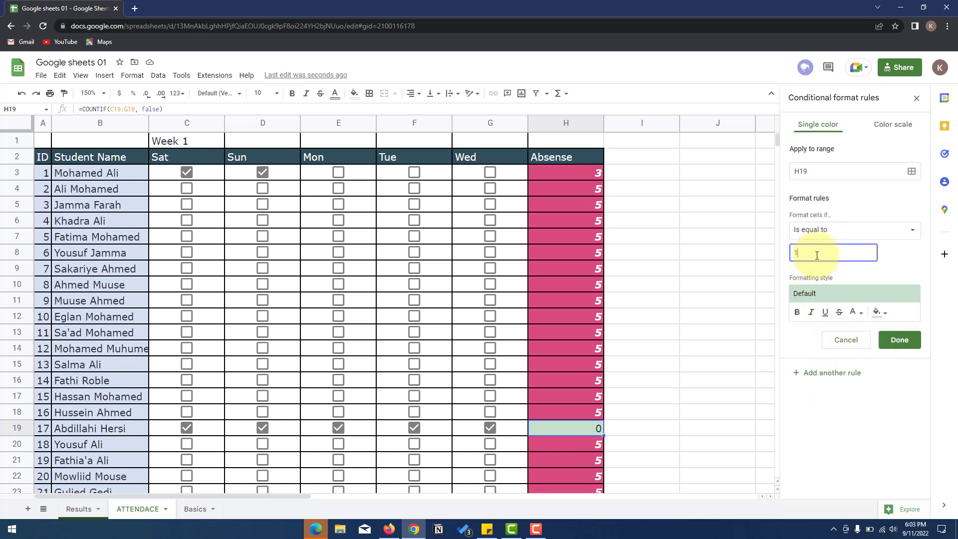
{"action": "left_click", "coordinate": [877, 312]}
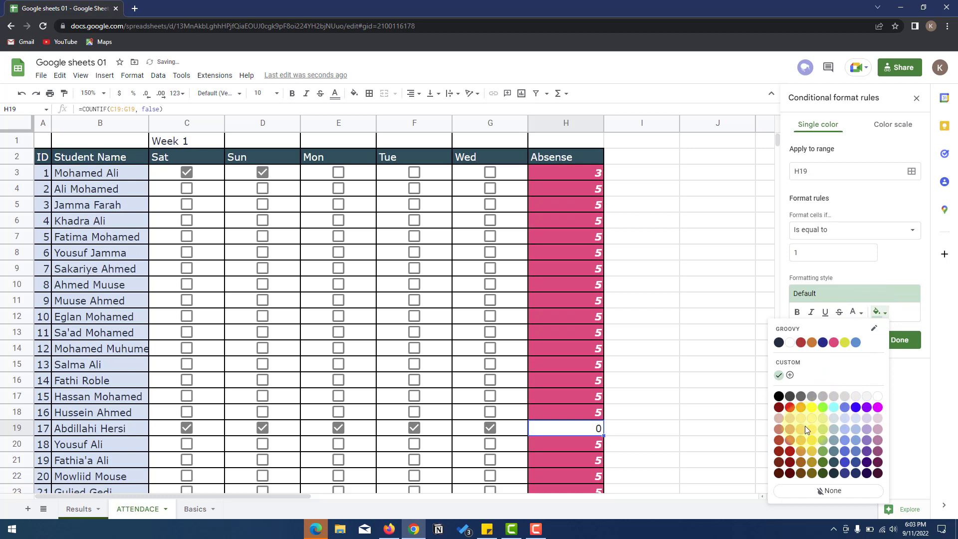
{"action": "left_click", "coordinate": [780, 429]}
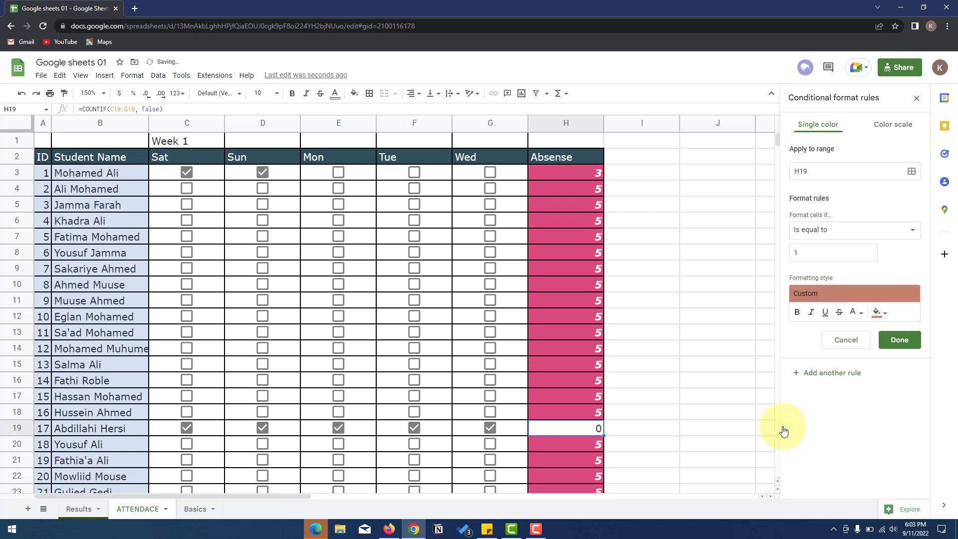
{"action": "left_click", "coordinate": [878, 313]}
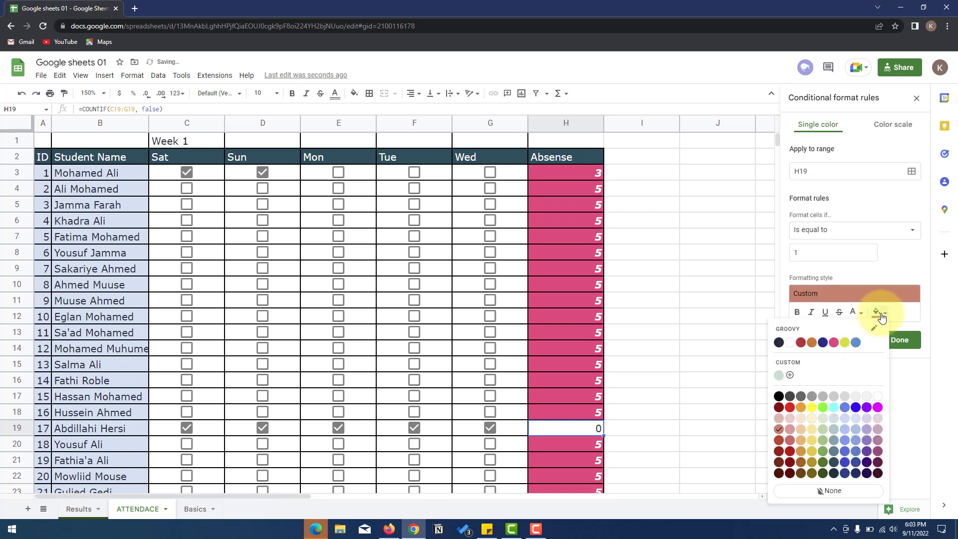
{"action": "left_click", "coordinate": [803, 450]}
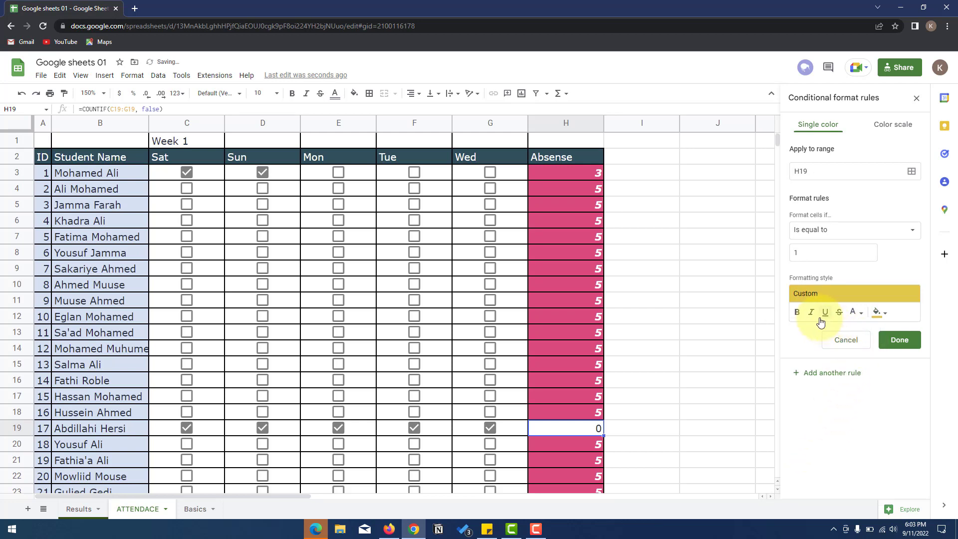
{"action": "left_click", "coordinate": [897, 344]}
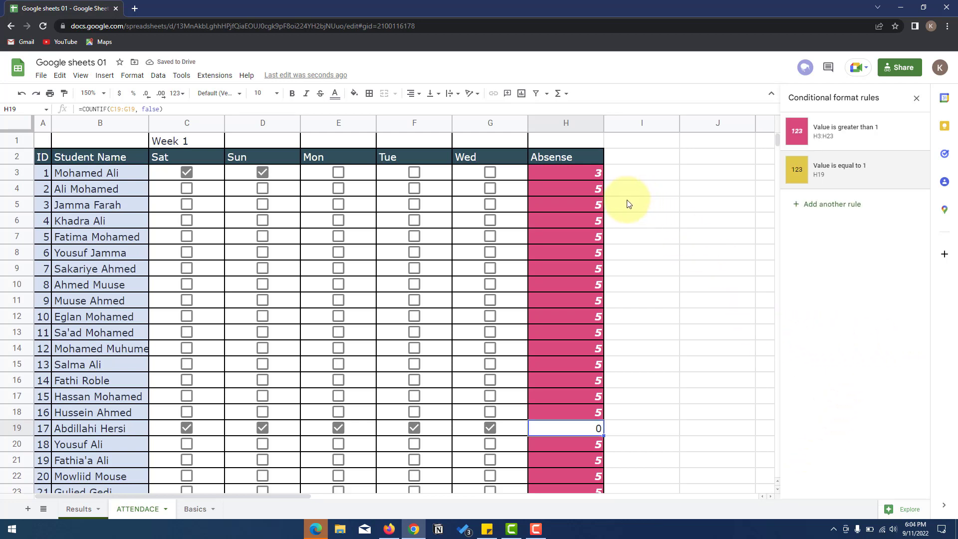
- Extend H19's formatting down to H23
{"action": "mouse_move", "coordinate": [603, 436]}
{"action": "left_mouse_down"}
{"action": "mouse_move", "coordinate": [600, 487]}
{"action": "mouse_move", "coordinate": [600, 427]}
{"action": "left_mouse_up"}
{"action": "left_click", "coordinate": [593, 367]}
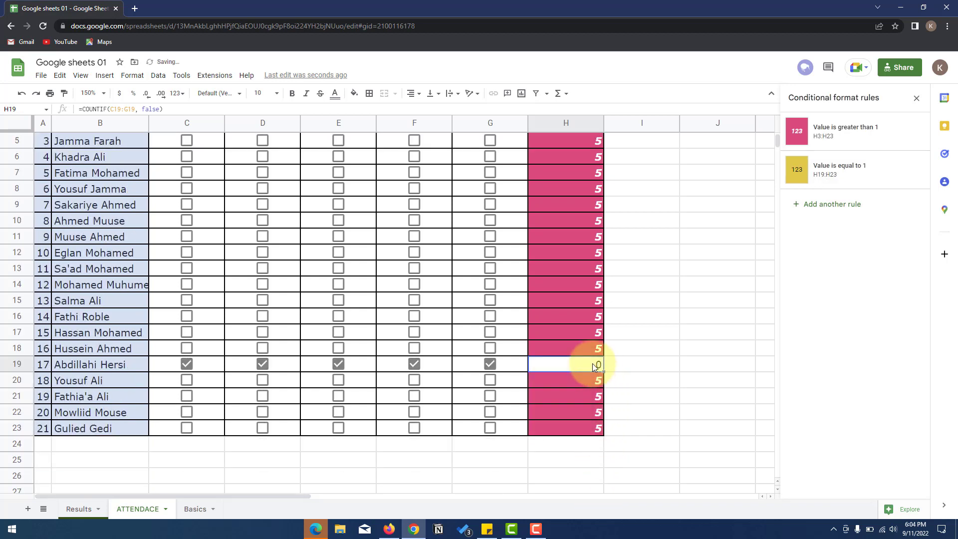
{"action": "left_click", "coordinate": [594, 382]}
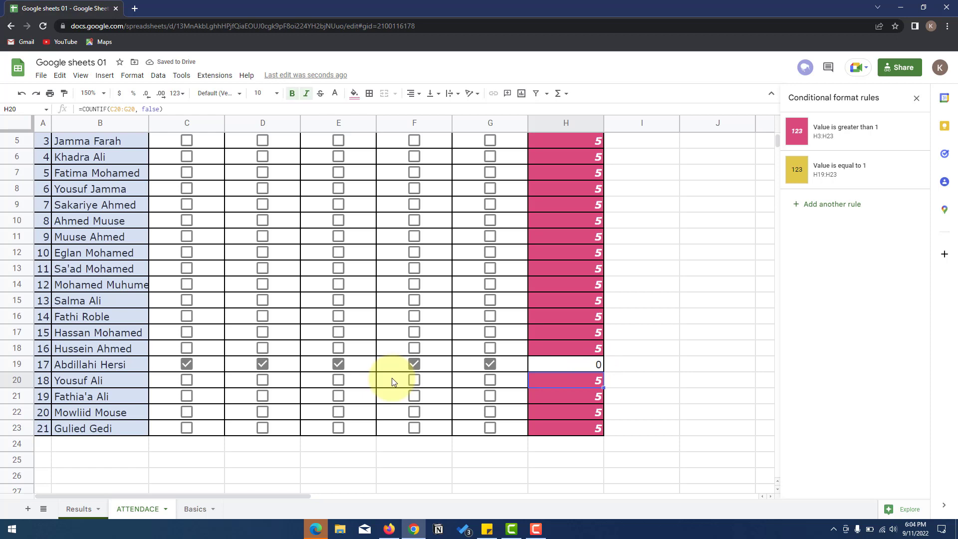
- Tick Sat, Sun, Mon, Tue and Wed for the row 20 student so H20 reads 0
{"action": "left_click", "coordinate": [186, 381]}
{"action": "left_click", "coordinate": [263, 380]}
{"action": "left_click", "coordinate": [338, 380]}
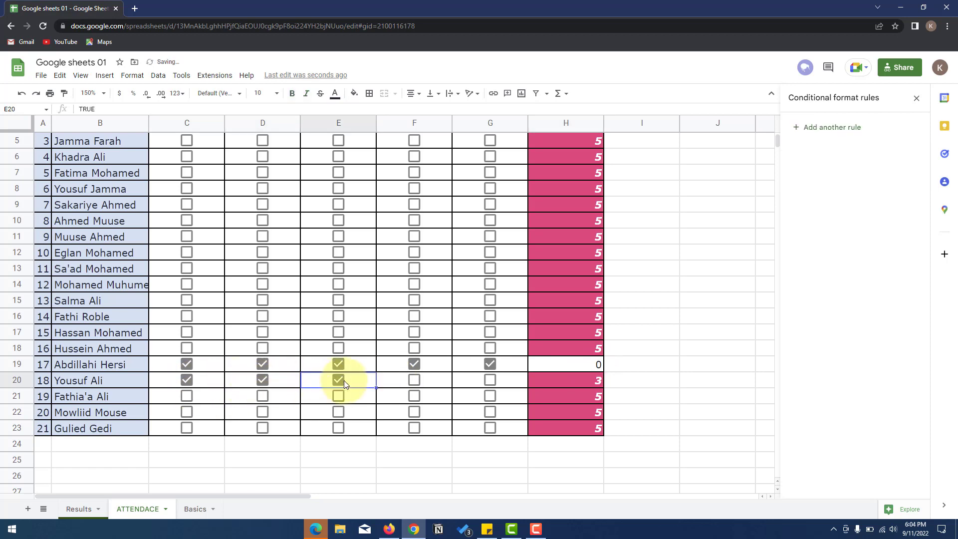
{"action": "left_click", "coordinate": [414, 380]}
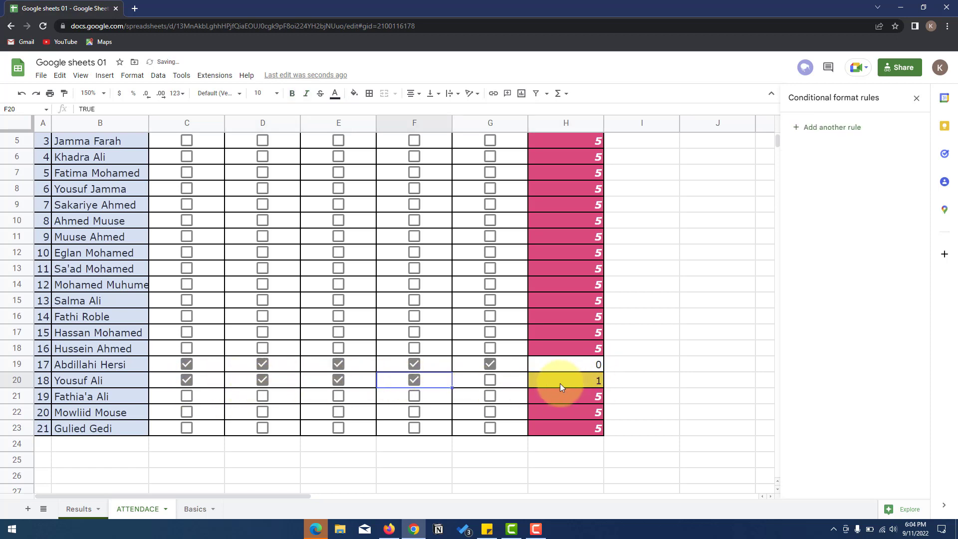
{"action": "left_click", "coordinate": [407, 382]}
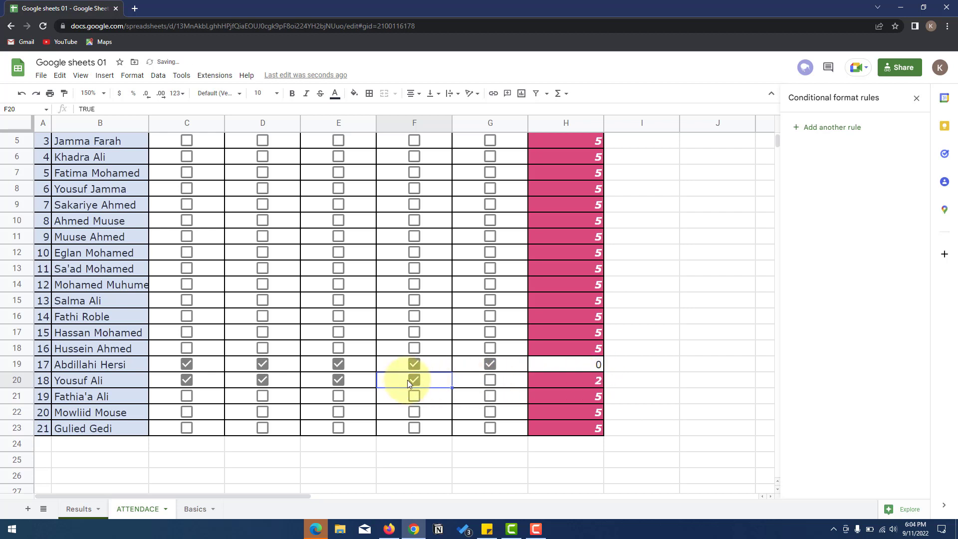
{"action": "left_click", "coordinate": [491, 382]}
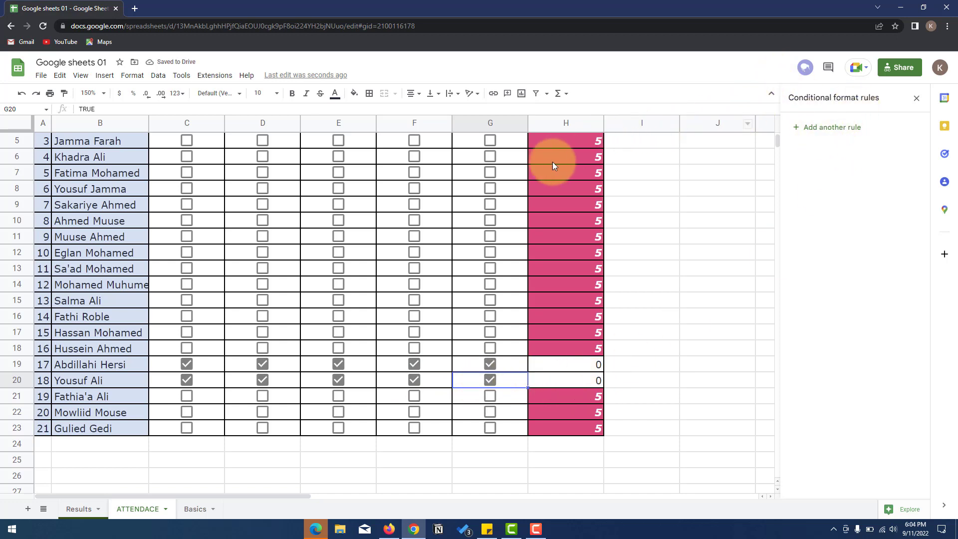
{"action": "scroll", "coordinate": [535, 170], "scroll_direction": "up", "scroll_amount": 2}
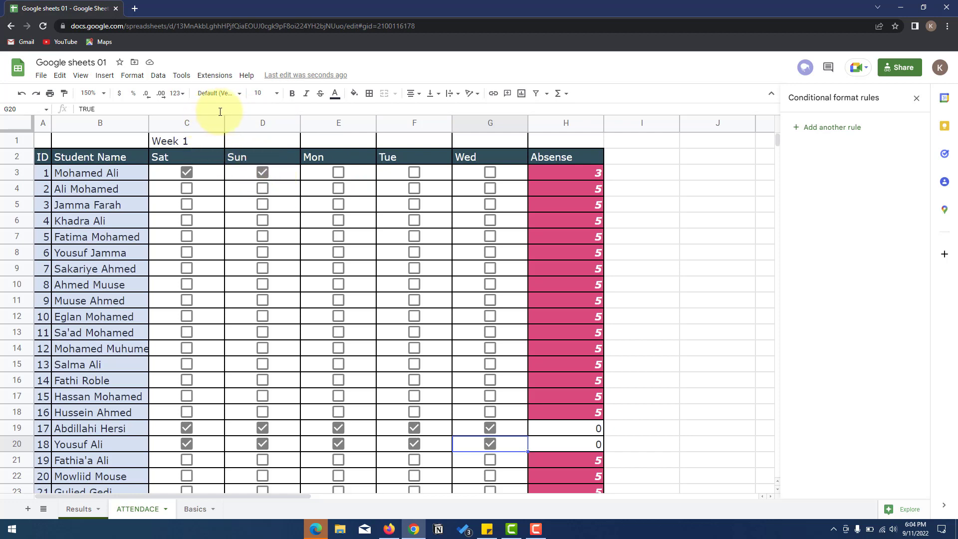
- Add alternating row colours to the table, trying yellow, orange, grey and brown styles
{"action": "left_click", "coordinate": [132, 75]}
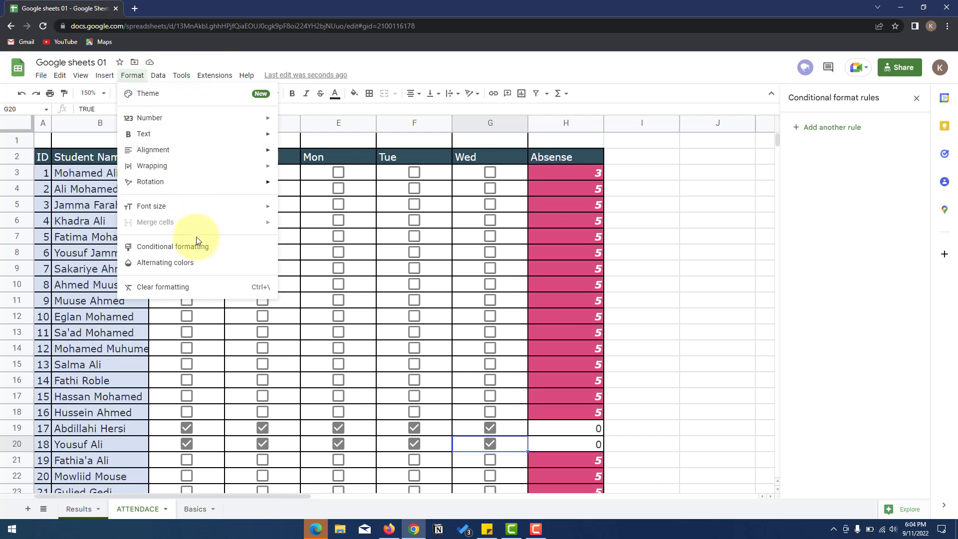
{"action": "left_click", "coordinate": [184, 264]}
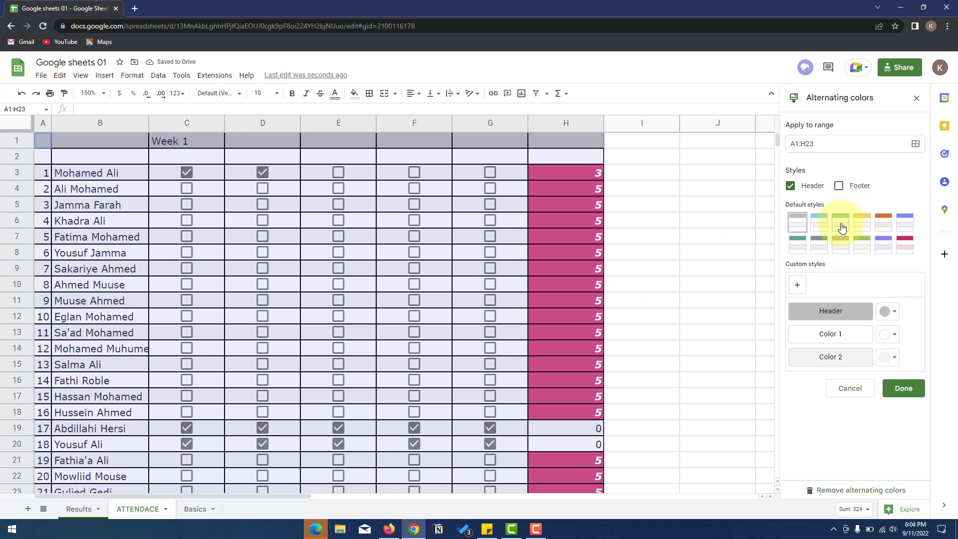
{"action": "left_click", "coordinate": [861, 221]}
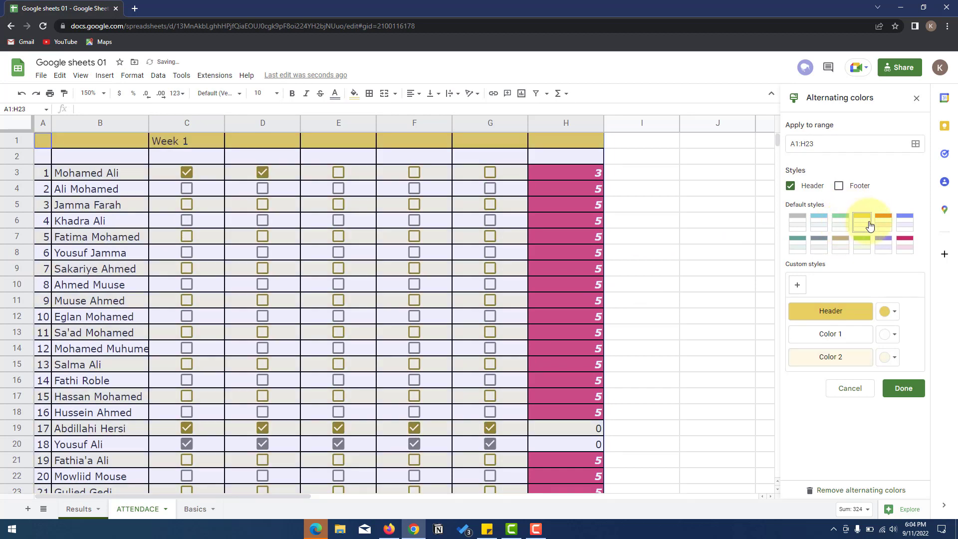
{"action": "left_click", "coordinate": [883, 221]}
{"action": "left_click", "coordinate": [824, 244]}
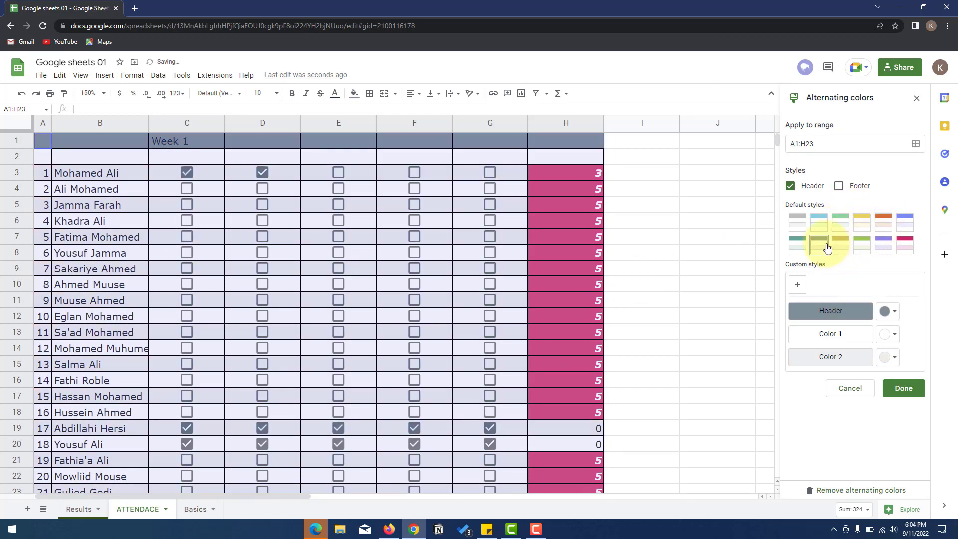
{"action": "left_click", "coordinate": [846, 247]}
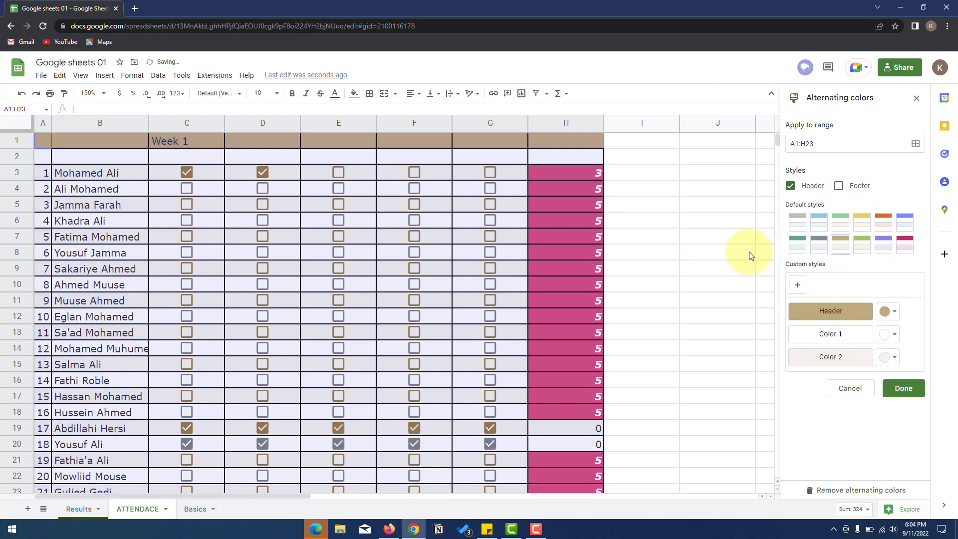
{"action": "scroll", "coordinate": [429, 270], "scroll_direction": "down", "scroll_amount": 3}
{"action": "scroll", "coordinate": [429, 269], "scroll_direction": "up", "scroll_amount": 3}
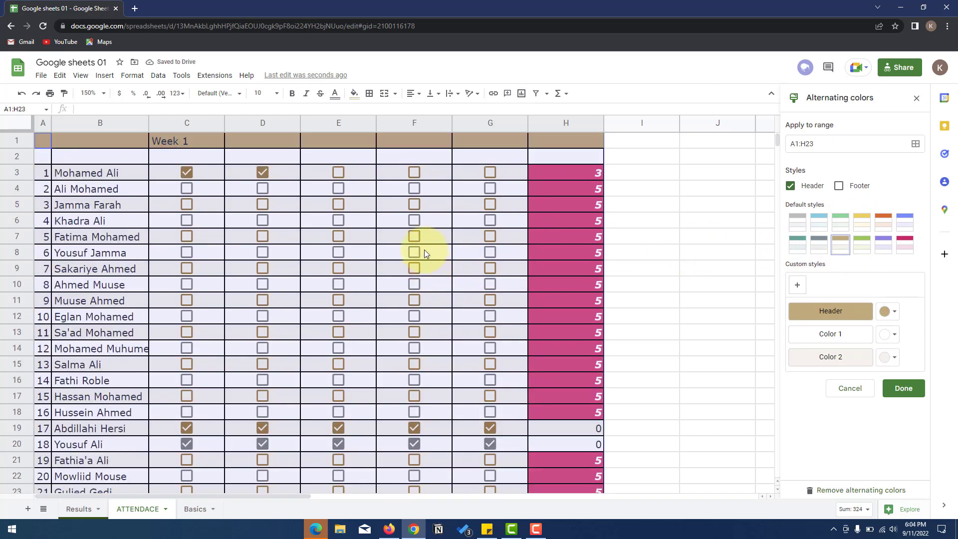
- Clear all formatting from the table, then undo to restore the banding
{"action": "left_click", "coordinate": [132, 75]}
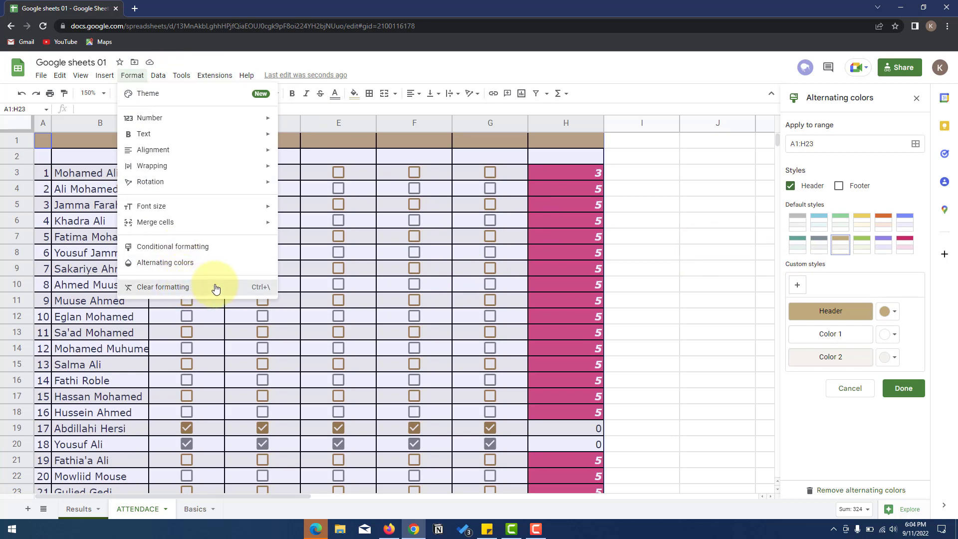
{"action": "left_click", "coordinate": [190, 289]}
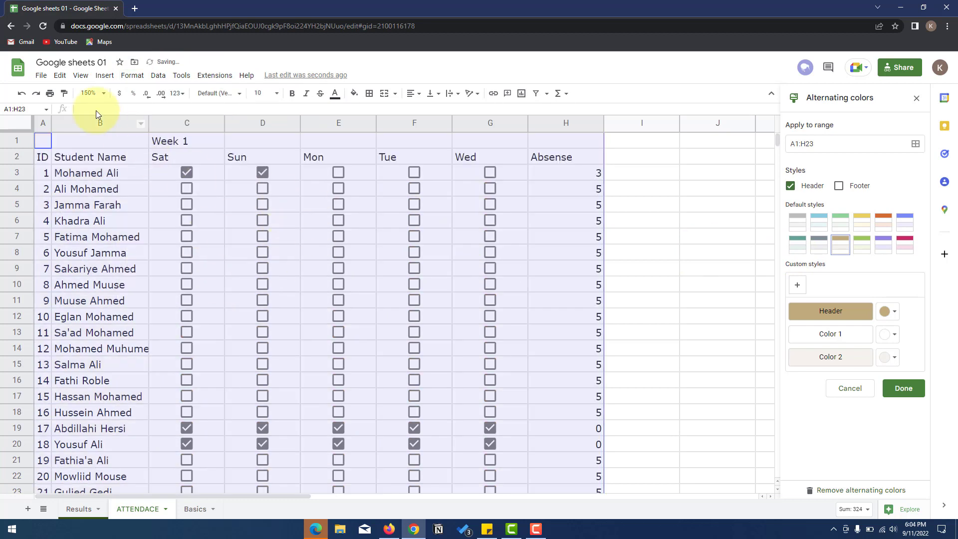
{"action": "left_click", "coordinate": [22, 94]}
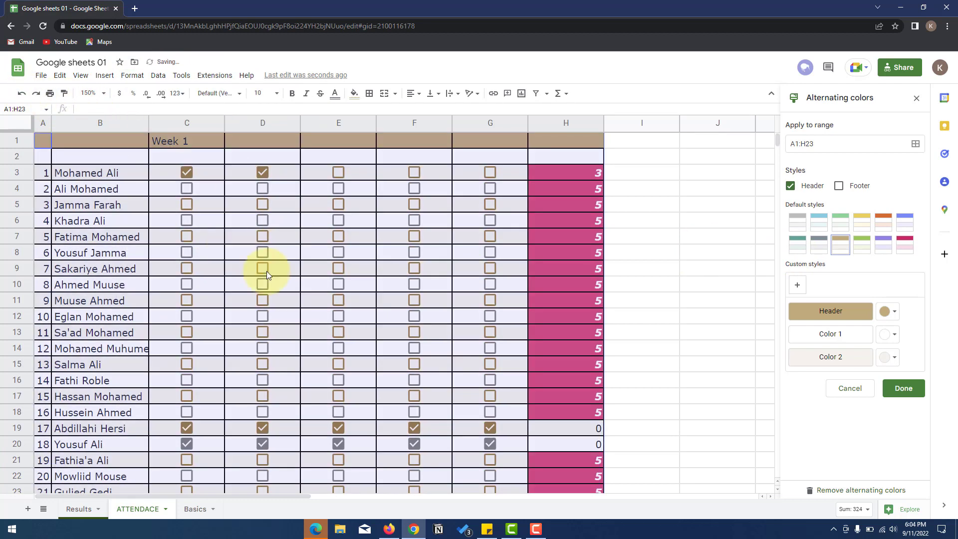
{"action": "left_click", "coordinate": [141, 76]}
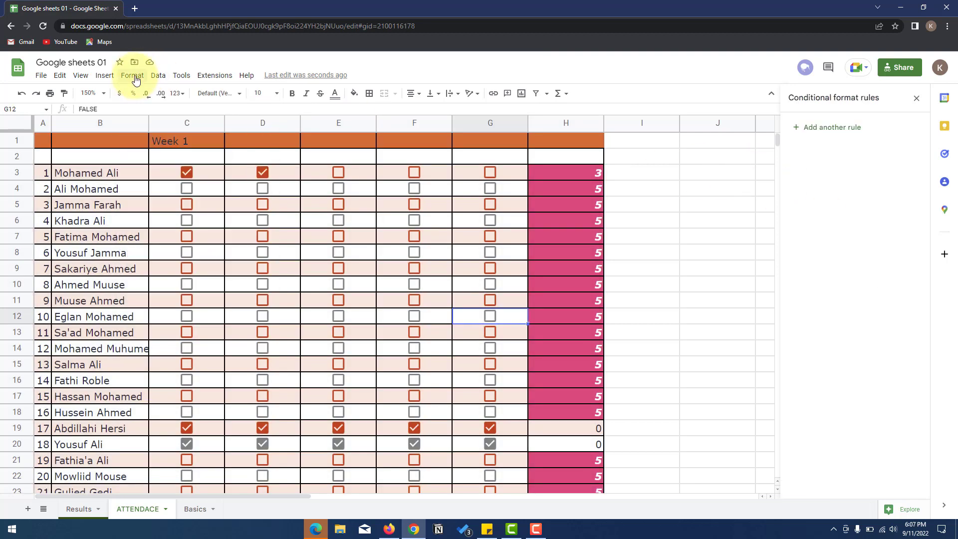
{"action": "left_click", "coordinate": [135, 77]}
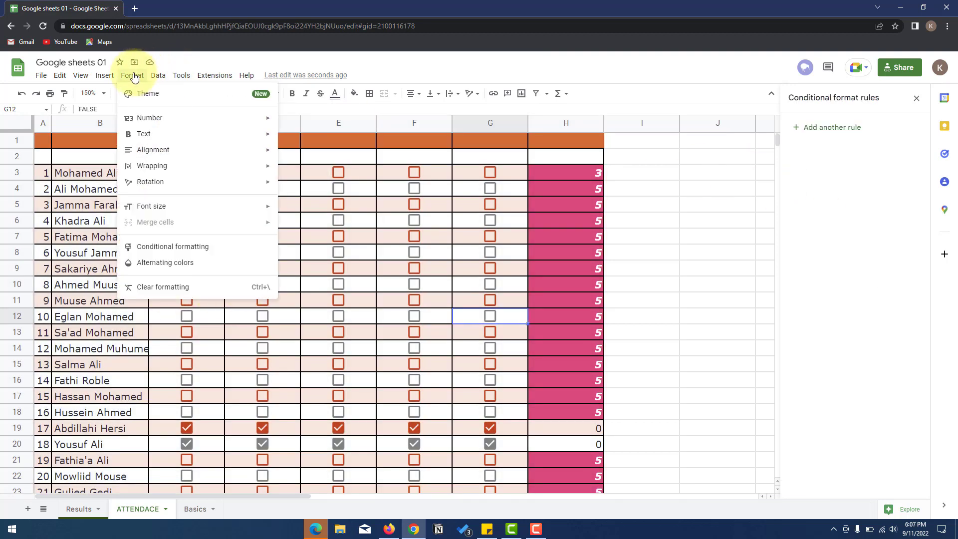
{"action": "mouse_move", "coordinate": [152, 77]}
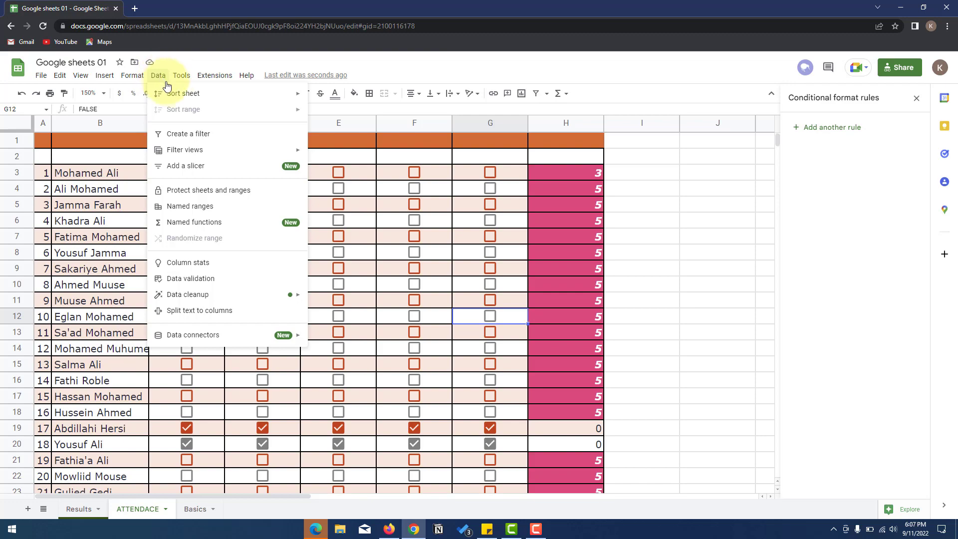
{"action": "mouse_move", "coordinate": [172, 94]}
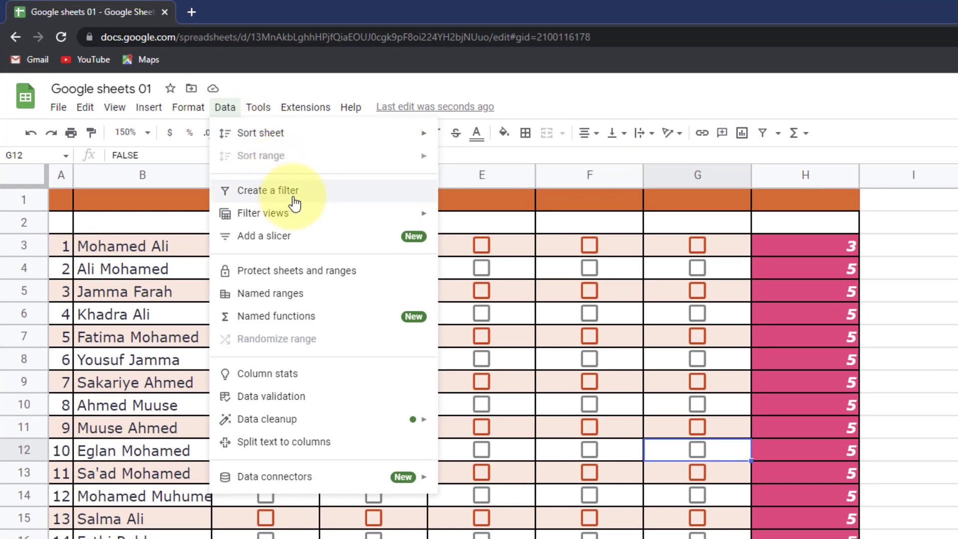
{"action": "mouse_move", "coordinate": [261, 134]}
{"action": "left_click", "coordinate": [450, 142]}
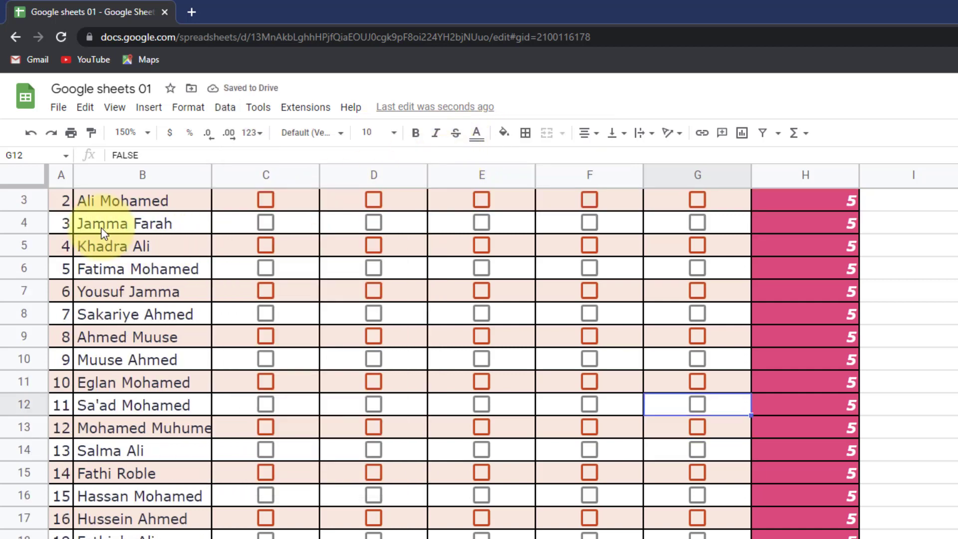
{"action": "scroll", "coordinate": [101, 230], "scroll_direction": "down", "scroll_amount": 3}
{"action": "scroll", "coordinate": [100, 228], "scroll_direction": "up", "scroll_amount": 3}
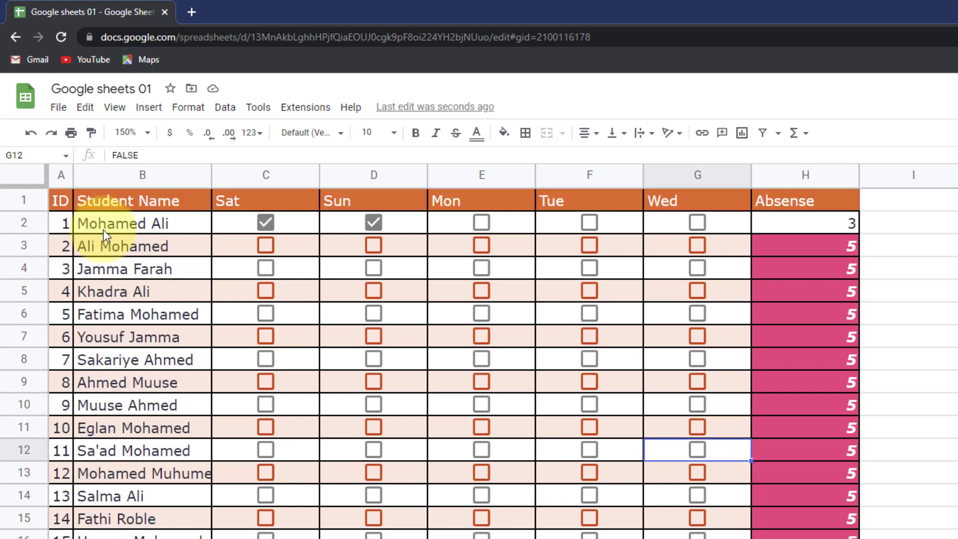
{"action": "key", "text": "ctrl+z"}
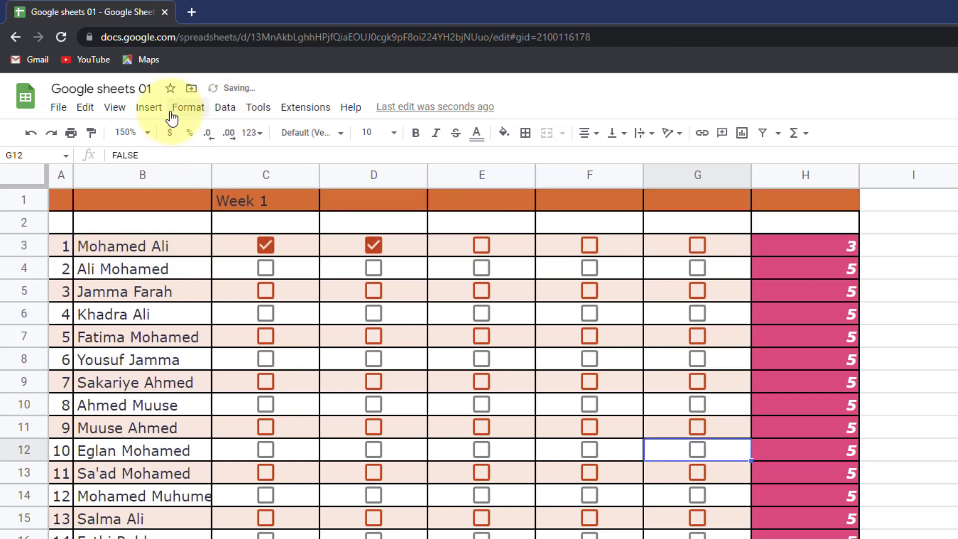
{"action": "left_click", "coordinate": [231, 114]}
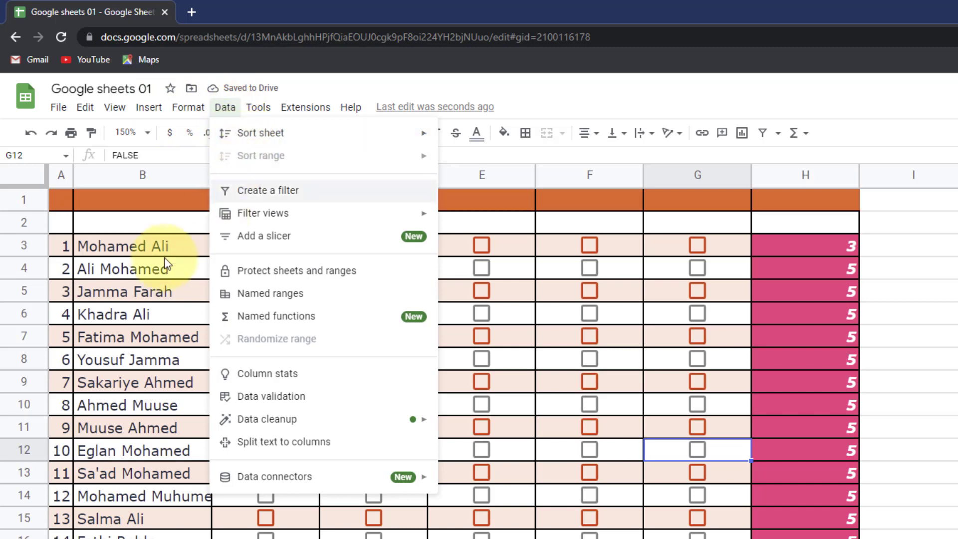
{"action": "left_click", "coordinate": [92, 259]}
{"action": "left_click", "coordinate": [121, 246]}
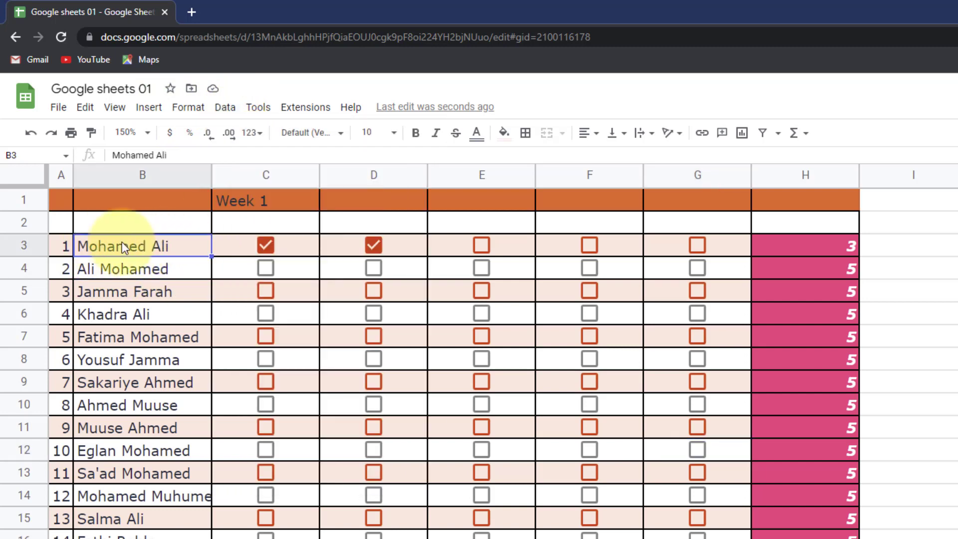
{"action": "left_click", "coordinate": [139, 175]}
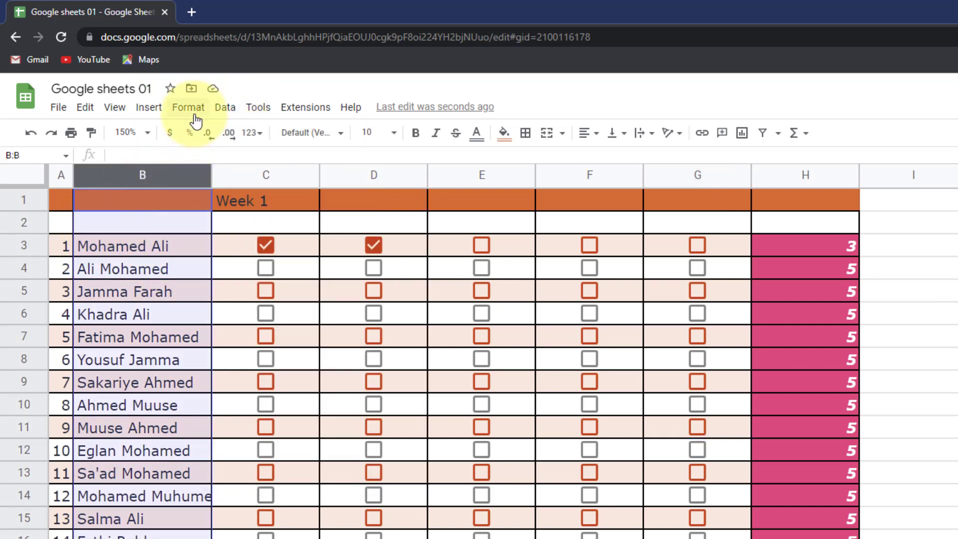
- Sort the sheet alphabetically by student name
{"action": "left_click", "coordinate": [233, 114]}
{"action": "mouse_move", "coordinate": [402, 136]}
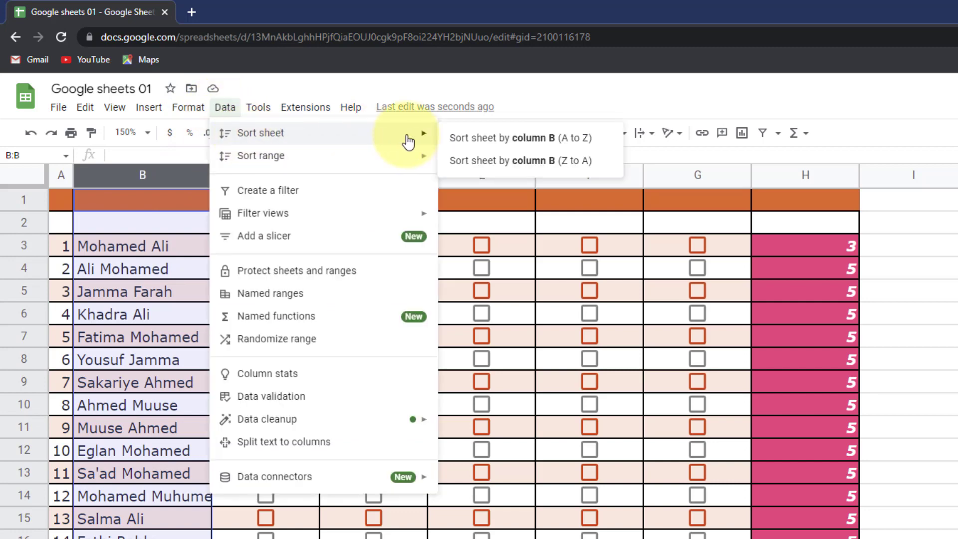
{"action": "left_click", "coordinate": [494, 139]}
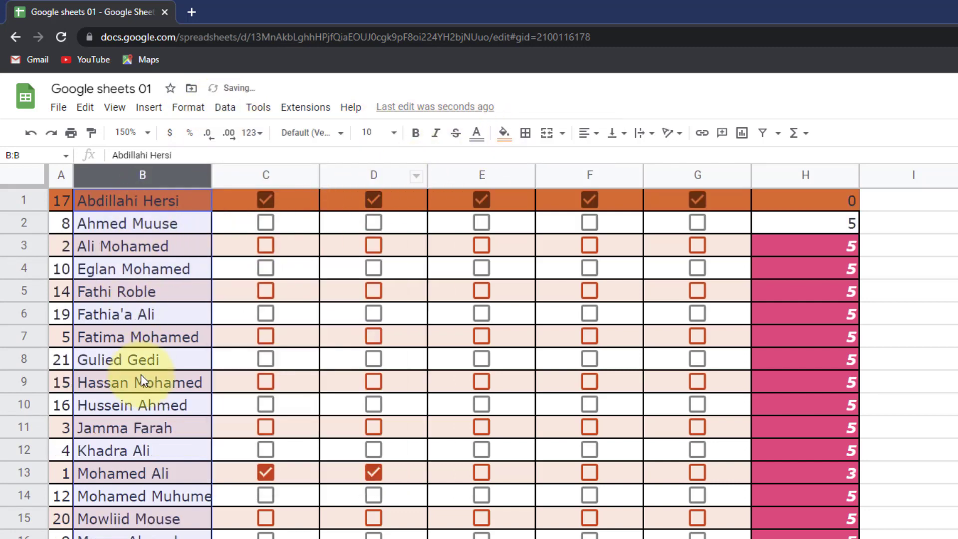
{"action": "scroll", "coordinate": [134, 275], "scroll_direction": "down", "scroll_amount": 1}
{"action": "scroll", "coordinate": [134, 279], "scroll_direction": "up", "scroll_amount": 1}
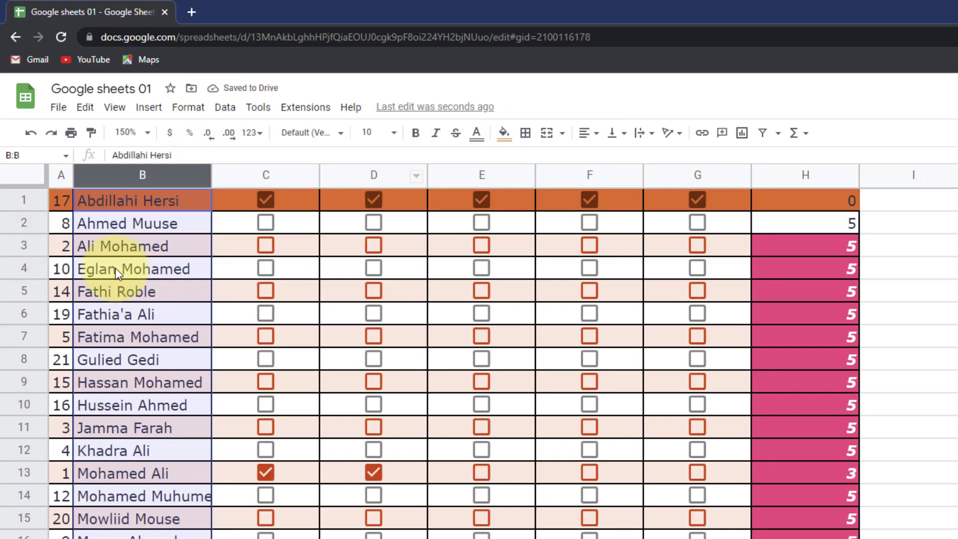
{"action": "left_click", "coordinate": [58, 200]}
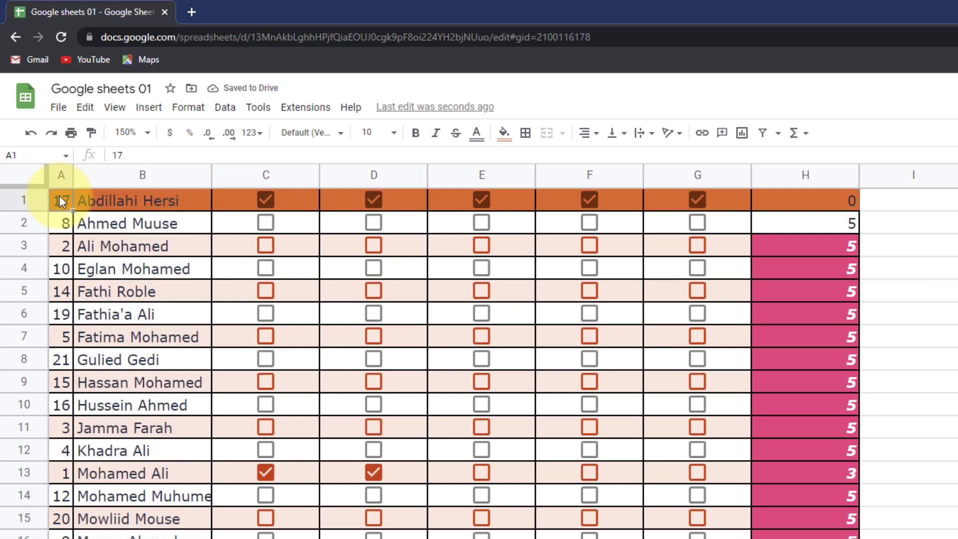
- Sort the sheet by ID descending, then by column H ascending
{"action": "left_click", "coordinate": [261, 112]}
{"action": "left_click", "coordinate": [220, 114]}
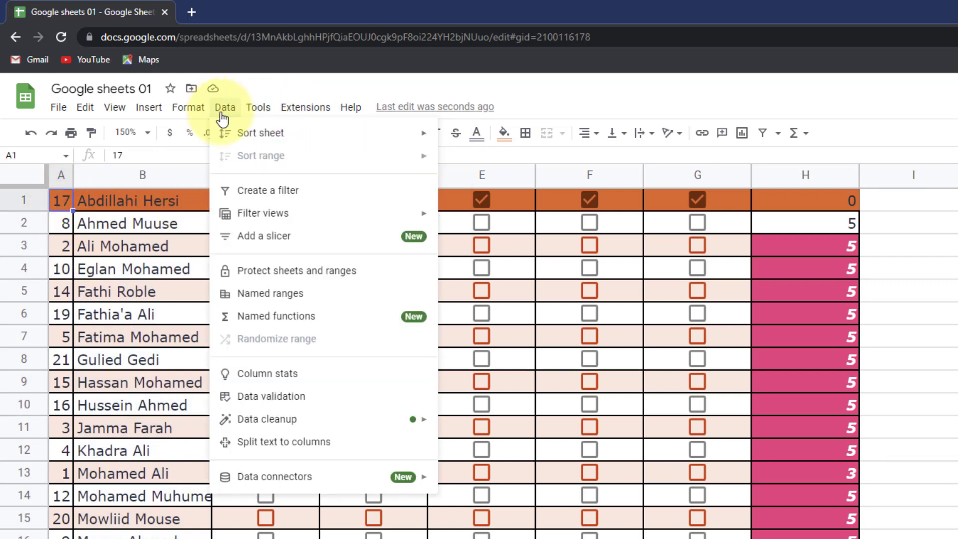
{"action": "mouse_move", "coordinate": [264, 133]}
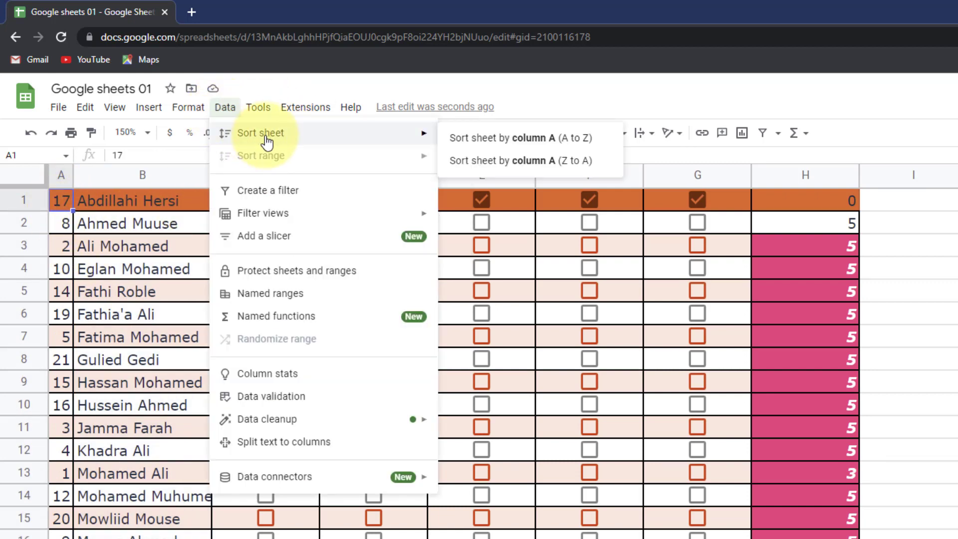
{"action": "left_click", "coordinate": [518, 160]}
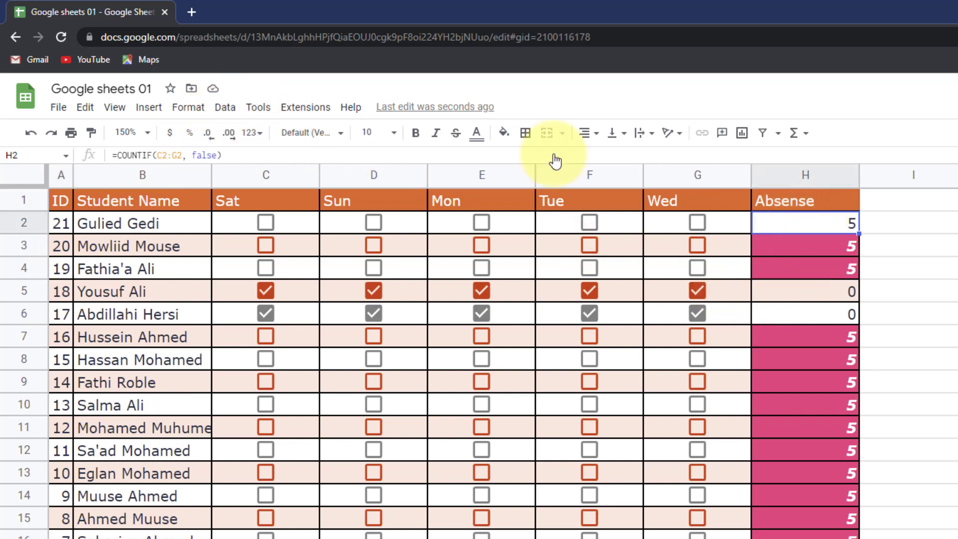
{"action": "left_click", "coordinate": [226, 110]}
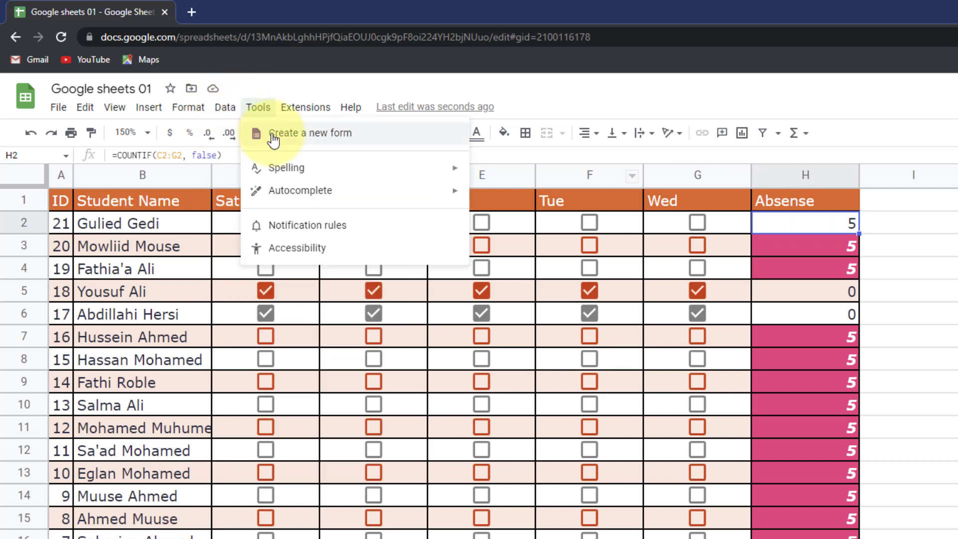
{"action": "mouse_move", "coordinate": [240, 135]}
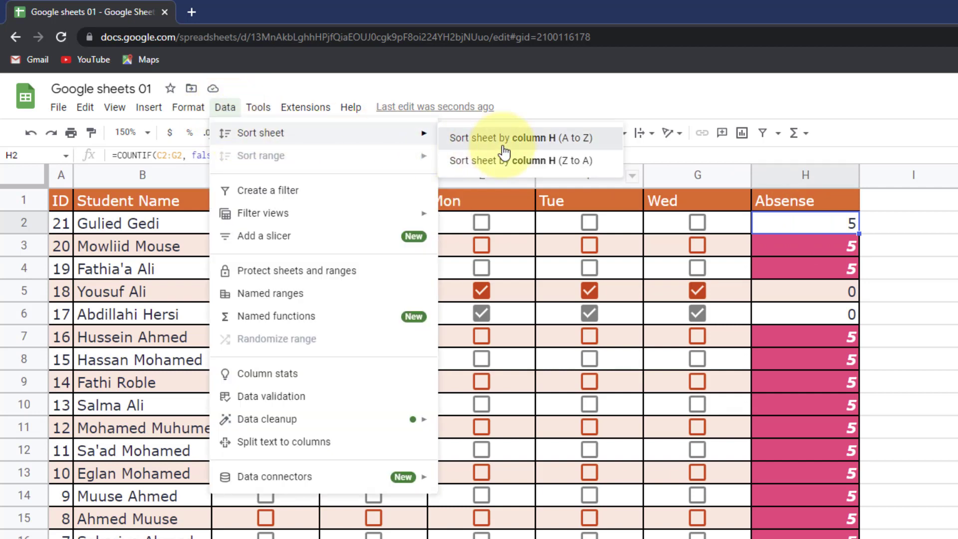
{"action": "left_click", "coordinate": [464, 138]}
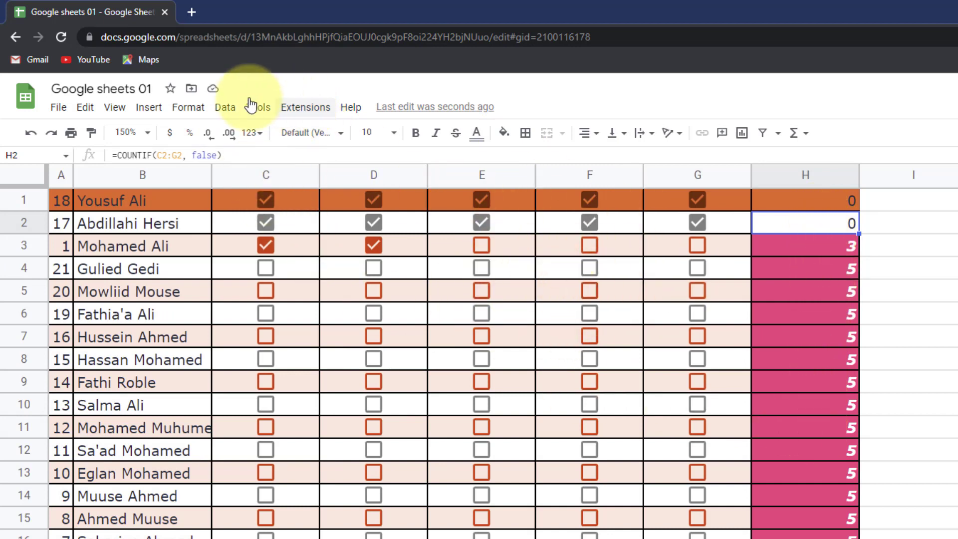
- Undo the sorts until the original ID order and Week 1 header return
{"action": "left_click", "coordinate": [222, 108]}
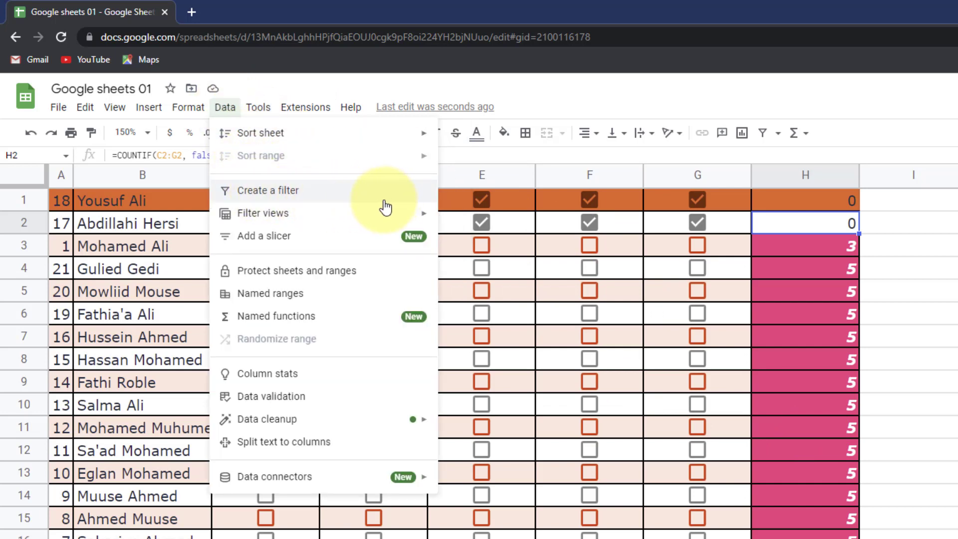
{"action": "left_click", "coordinate": [32, 133]}
{"action": "left_click", "coordinate": [37, 135]}
{"action": "left_click", "coordinate": [38, 135]}
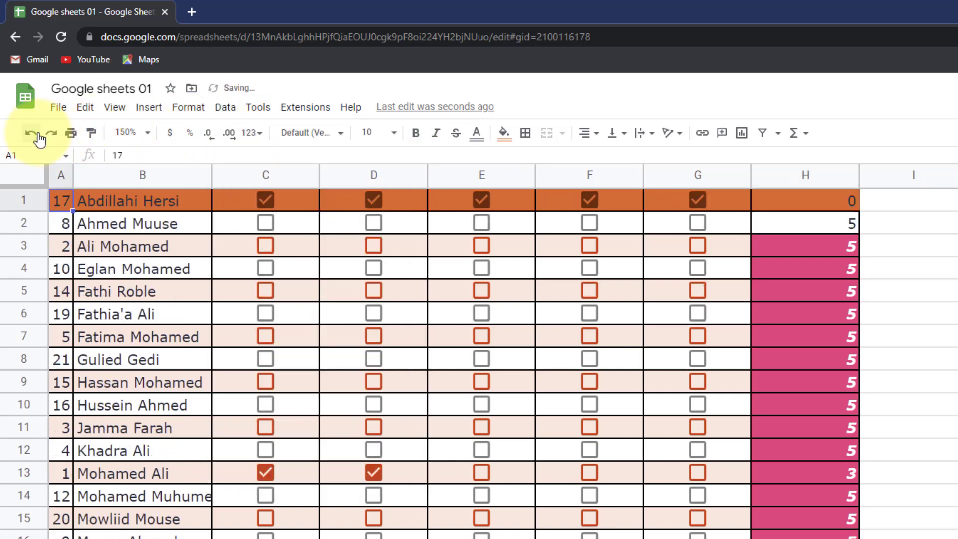
{"action": "left_click", "coordinate": [38, 135]}
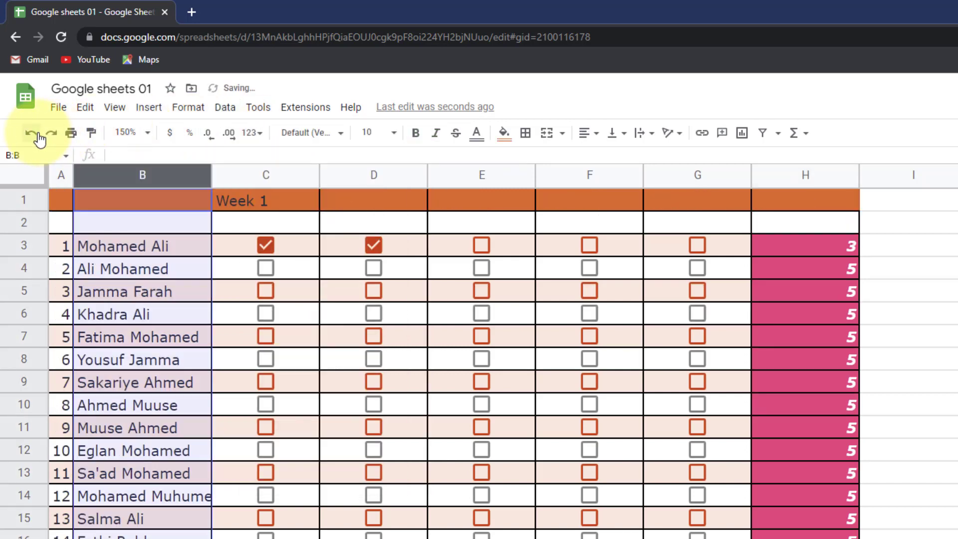
- Create a filter on the attendance sheet's name column B
{"action": "left_click", "coordinate": [230, 111]}
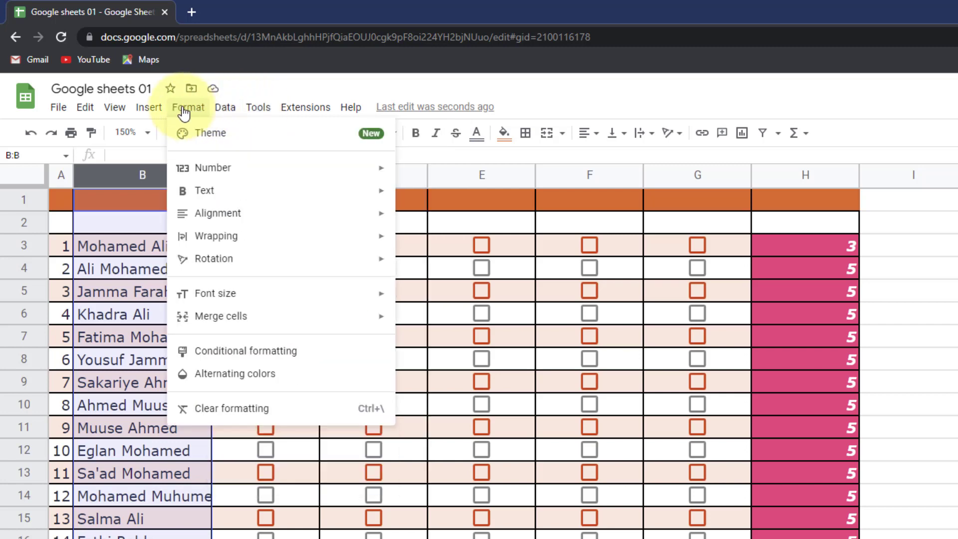
{"action": "mouse_move", "coordinate": [225, 111]}
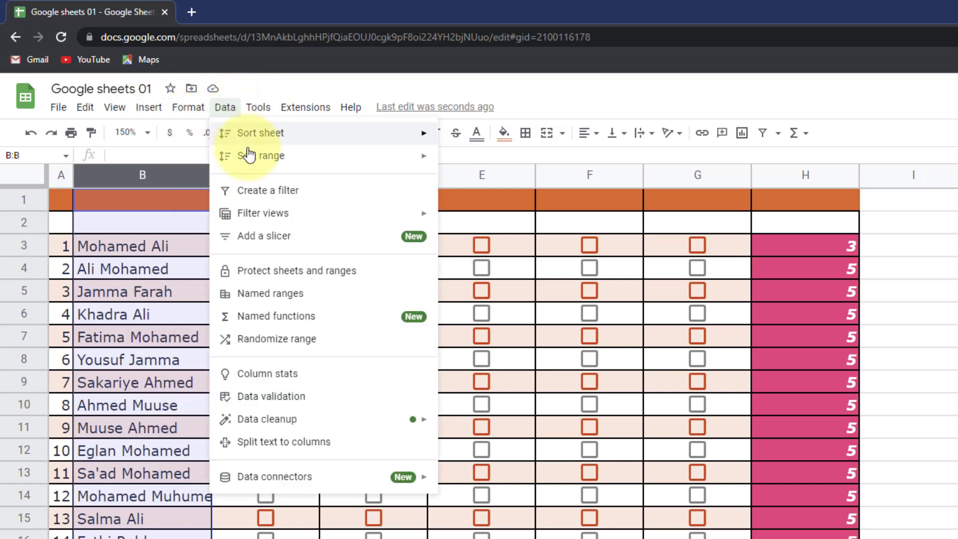
{"action": "left_click", "coordinate": [261, 193]}
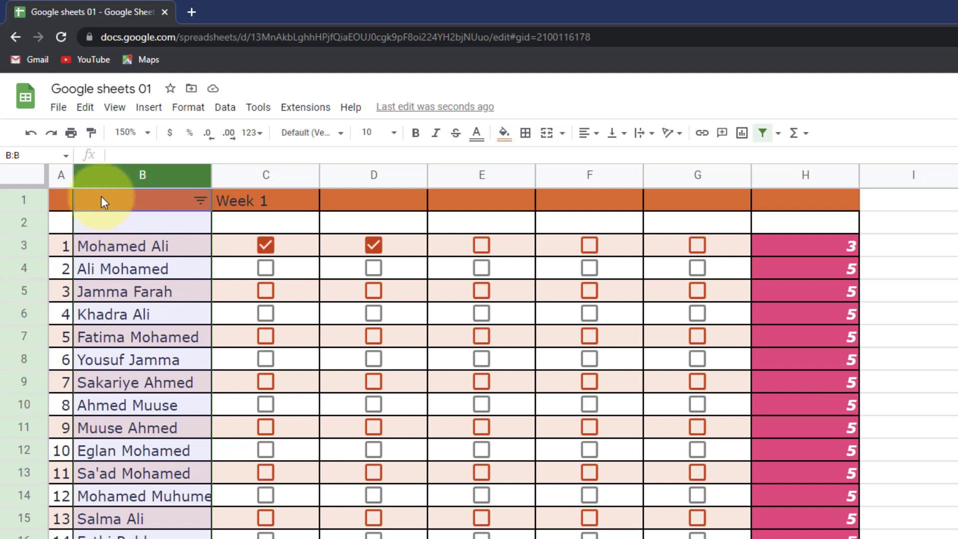
- Browse the student names in the B1 filter list, then cancel without changing anything
{"action": "scroll", "coordinate": [107, 252], "scroll_direction": "down", "scroll_amount": 2}
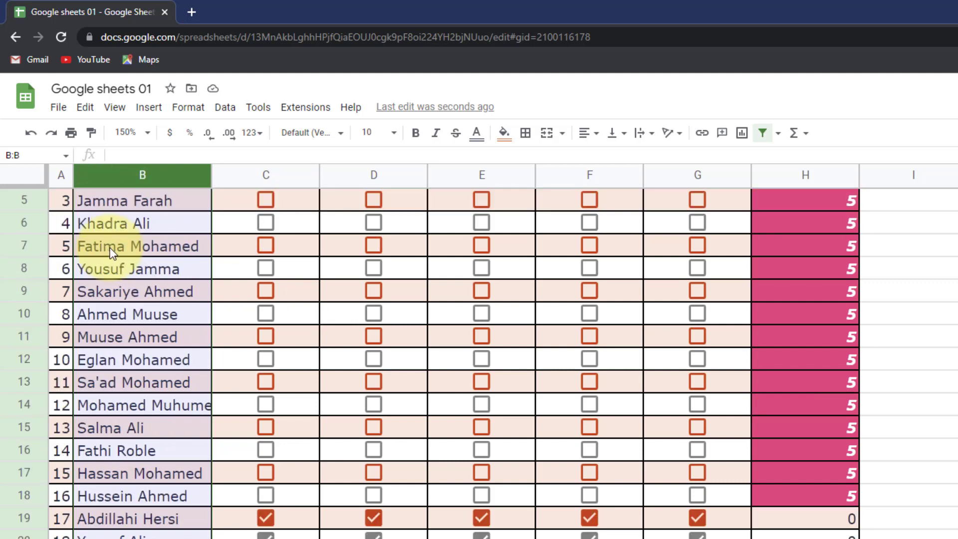
{"action": "scroll", "coordinate": [112, 252], "scroll_direction": "up", "scroll_amount": 2}
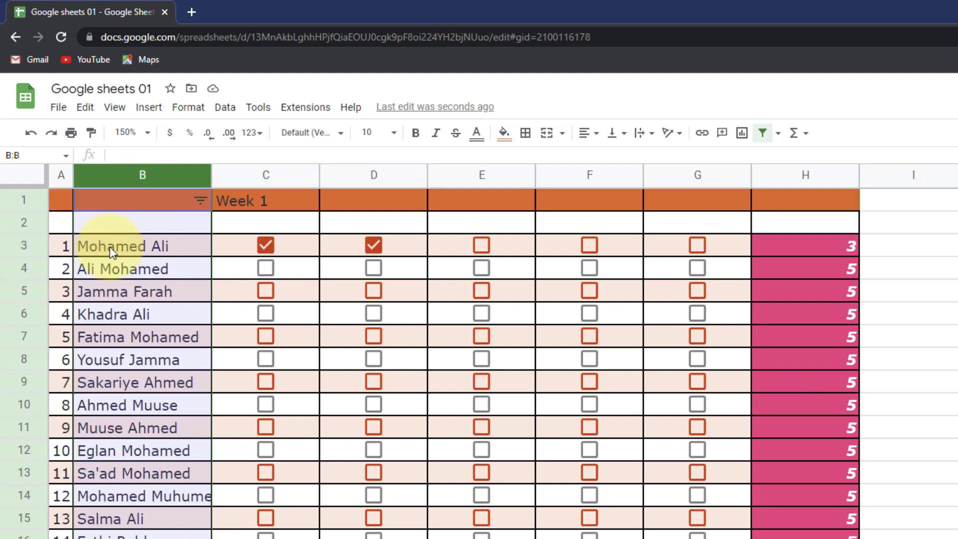
{"action": "left_click", "coordinate": [199, 201]}
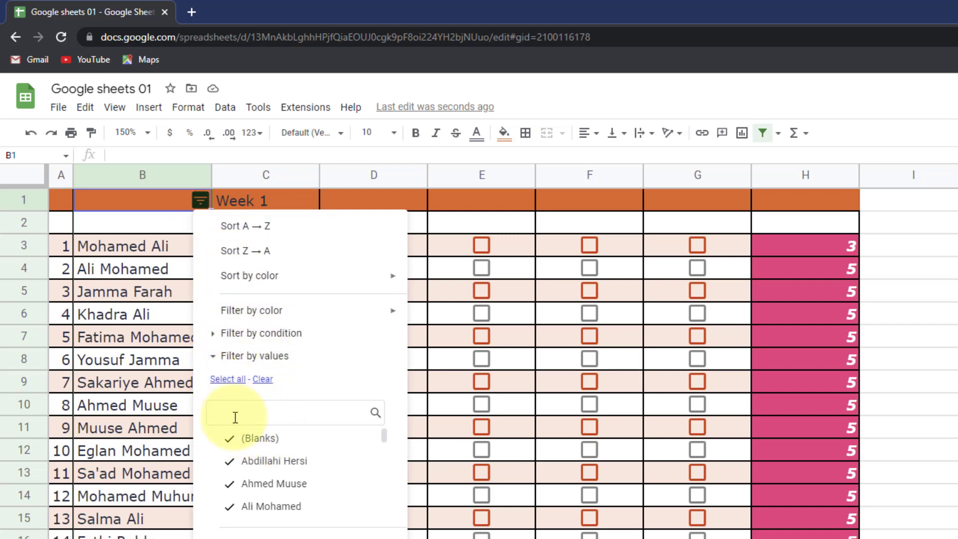
{"action": "scroll", "coordinate": [252, 461], "scroll_direction": "down", "scroll_amount": 10}
{"action": "scroll", "coordinate": [254, 469], "scroll_direction": "up", "scroll_amount": 7}
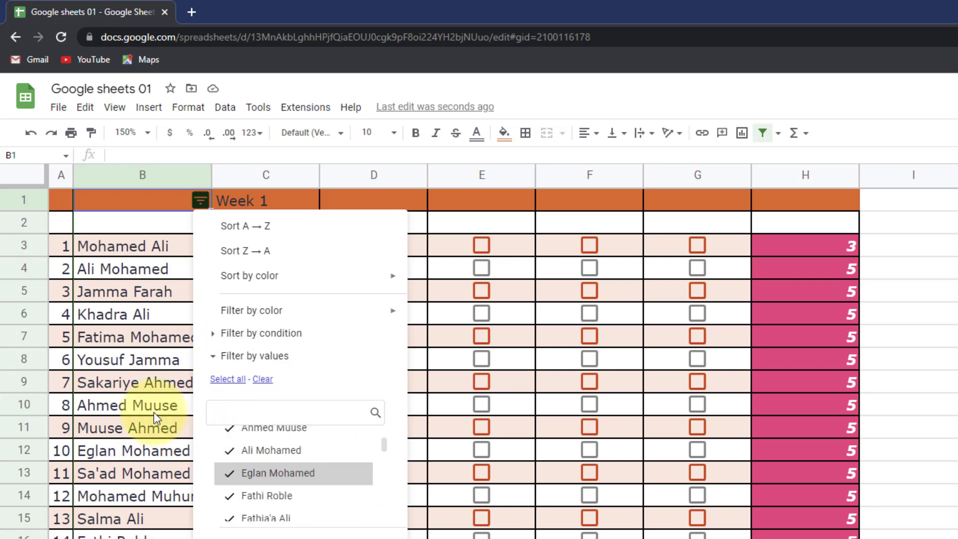
{"action": "scroll", "coordinate": [288, 495], "scroll_direction": "down", "scroll_amount": 5}
{"action": "scroll", "coordinate": [288, 495], "scroll_direction": "up", "scroll_amount": 5}
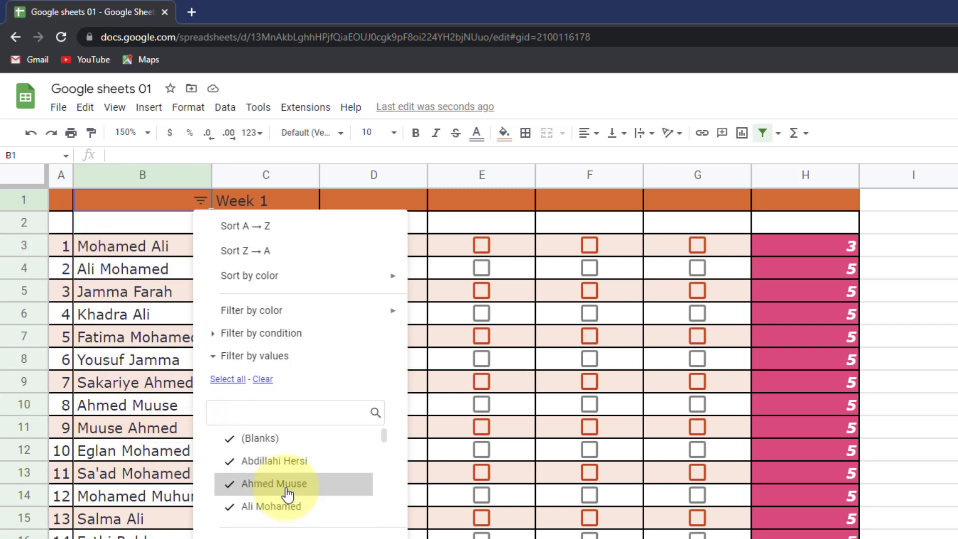
{"action": "scroll", "coordinate": [257, 449], "scroll_direction": "down", "scroll_amount": 3}
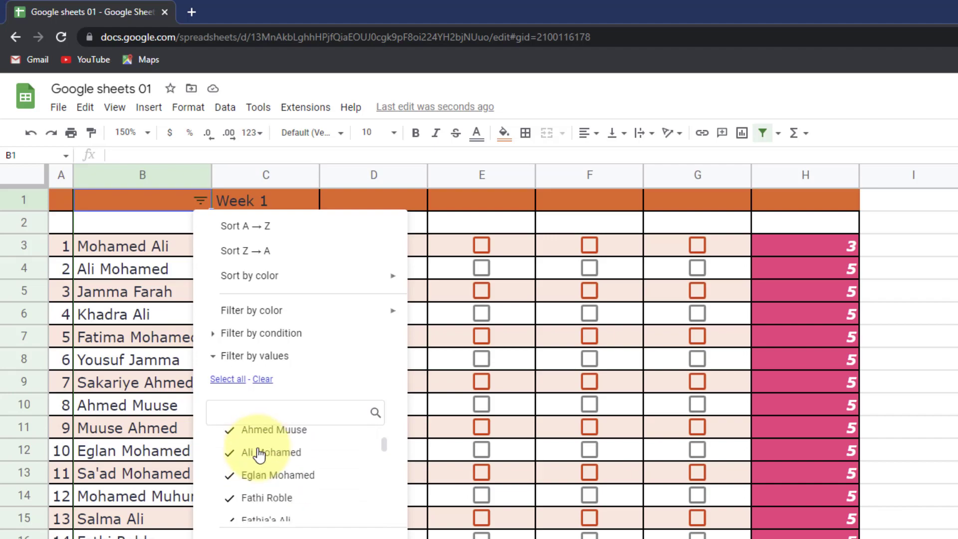
{"action": "scroll", "coordinate": [252, 445], "scroll_direction": "up", "scroll_amount": 3}
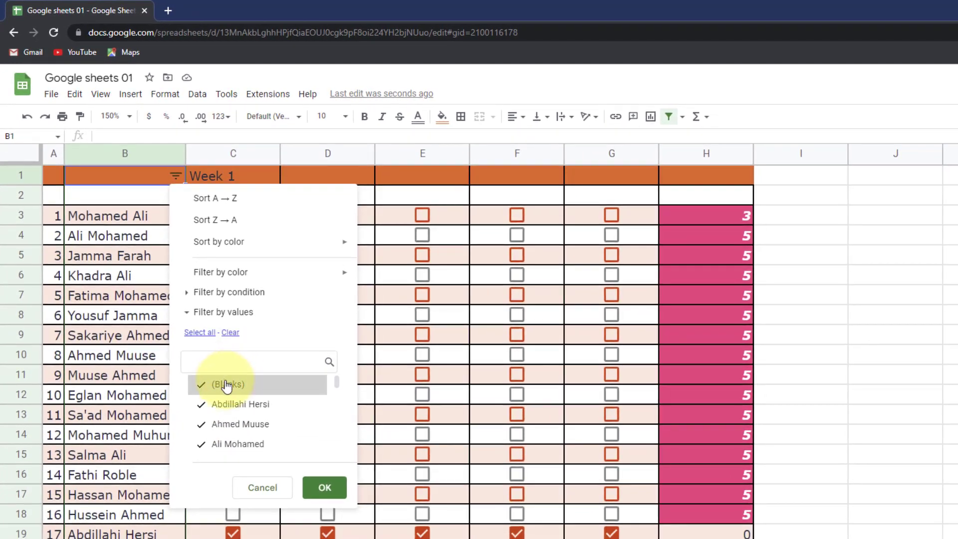
{"action": "scroll", "coordinate": [226, 385], "scroll_direction": "down", "scroll_amount": 10}
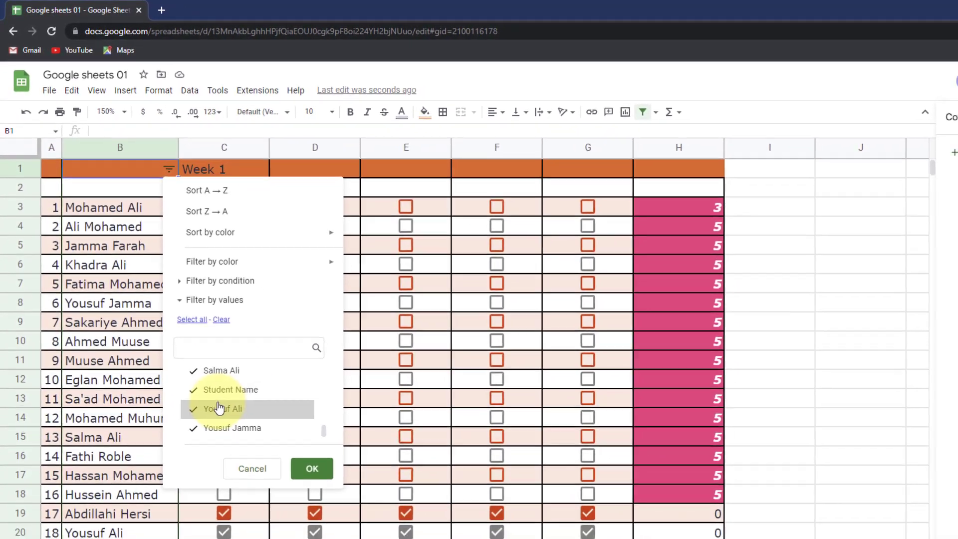
{"action": "scroll", "coordinate": [228, 414], "scroll_direction": "up", "scroll_amount": 8}
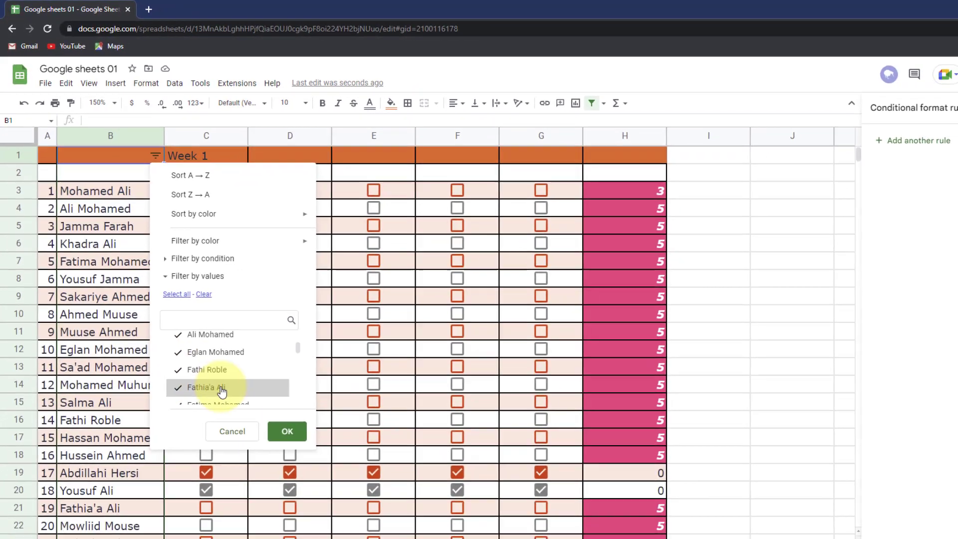
{"action": "scroll", "coordinate": [212, 394], "scroll_direction": "up", "scroll_amount": 3}
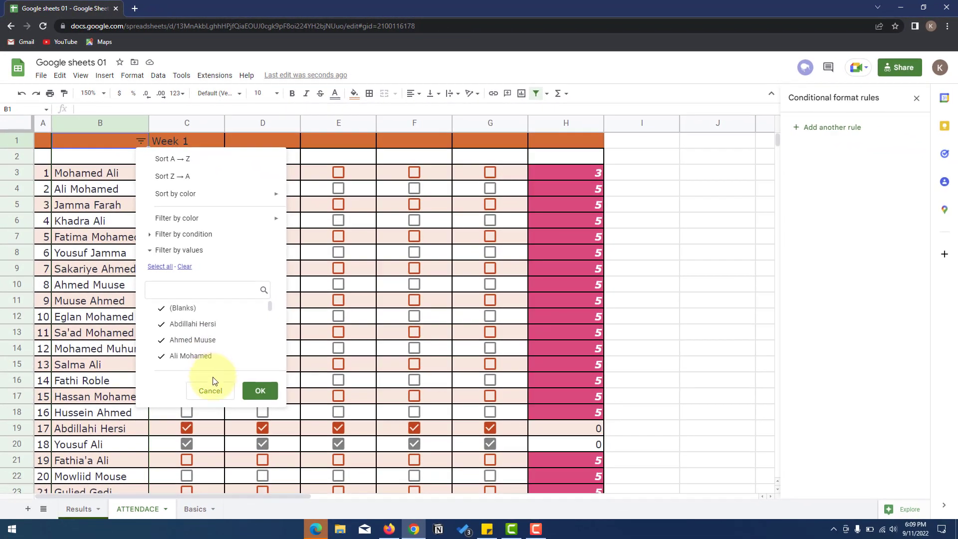
{"action": "left_click", "coordinate": [216, 392]}
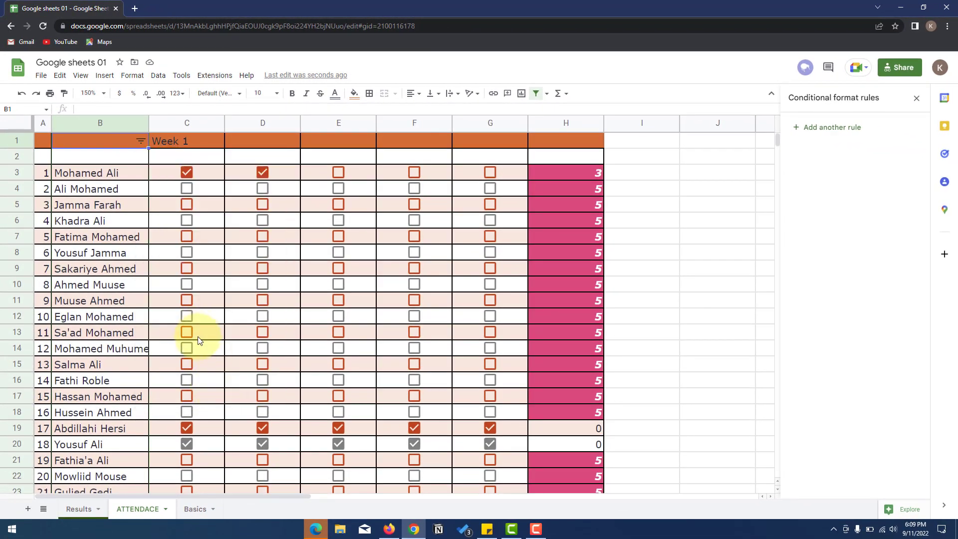
- Switch to the Results sheet and select the grades table A2:L23
{"action": "left_click", "coordinate": [80, 509]}
{"action": "scroll", "coordinate": [292, 402], "scroll_direction": "up", "scroll_amount": 4}
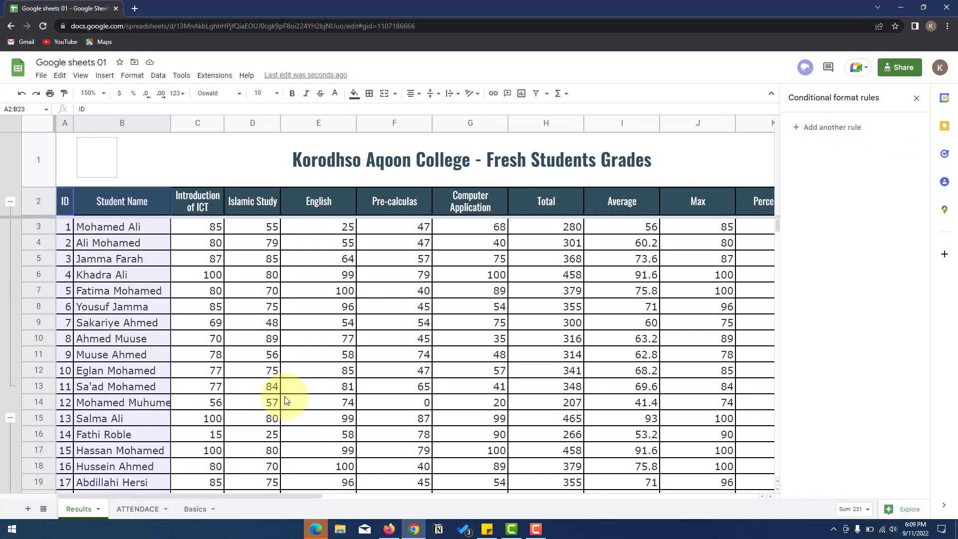
{"action": "left_click", "coordinate": [157, 76]}
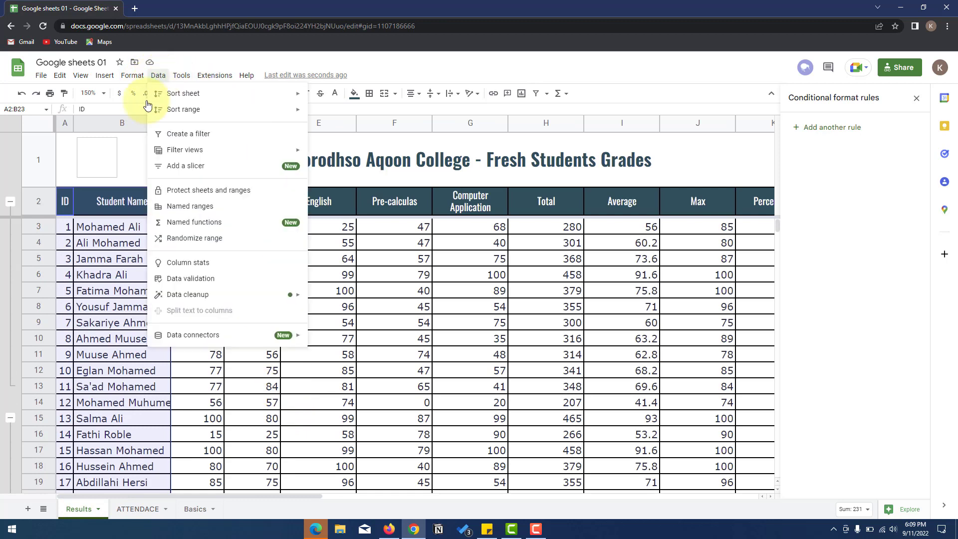
{"action": "left_click", "coordinate": [106, 211]}
{"action": "left_click_drag", "start_coordinate": [66, 201], "coordinate": [500, 454]}
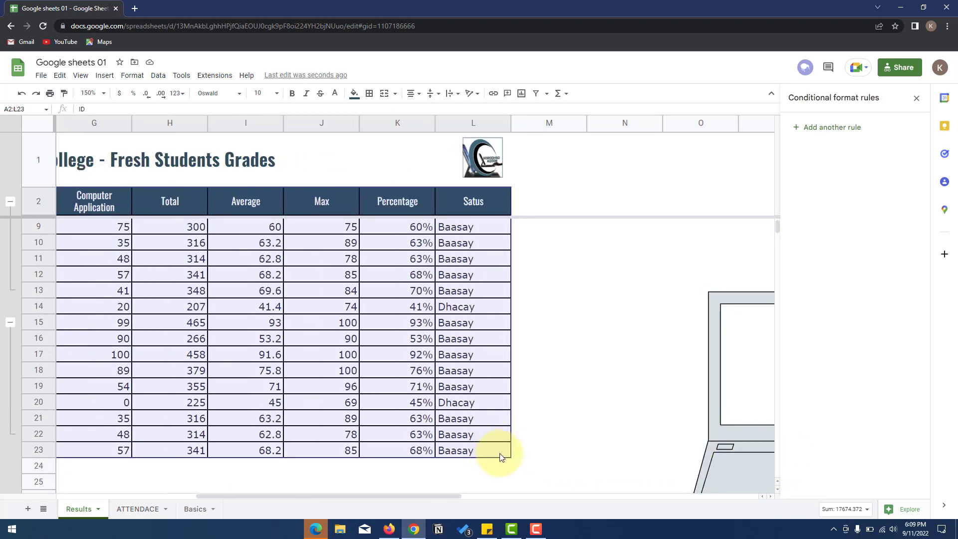
- Create a filter over the selected grades table and open the Student Name filter
{"action": "left_click", "coordinate": [158, 75]}
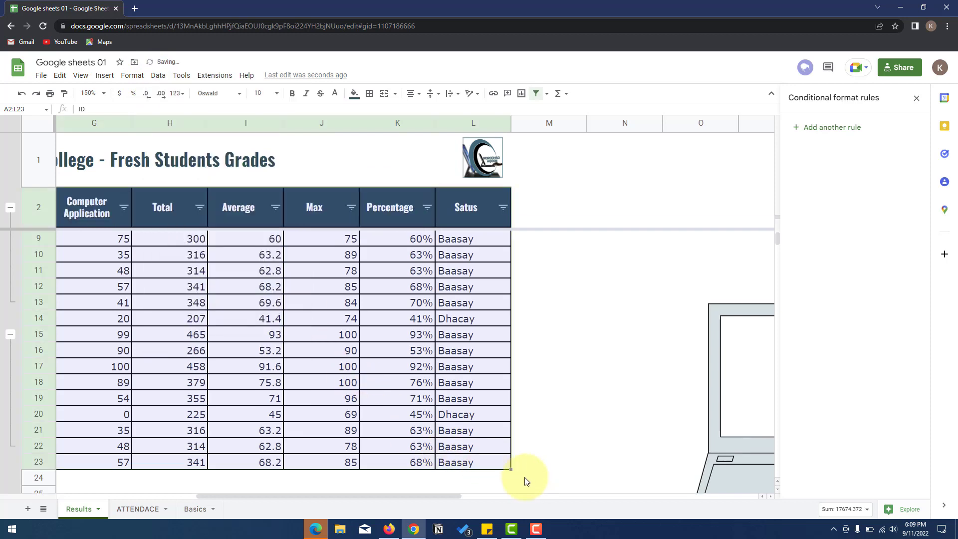
{"action": "left_click_drag", "start_coordinate": [441, 497], "coordinate": [285, 492]}
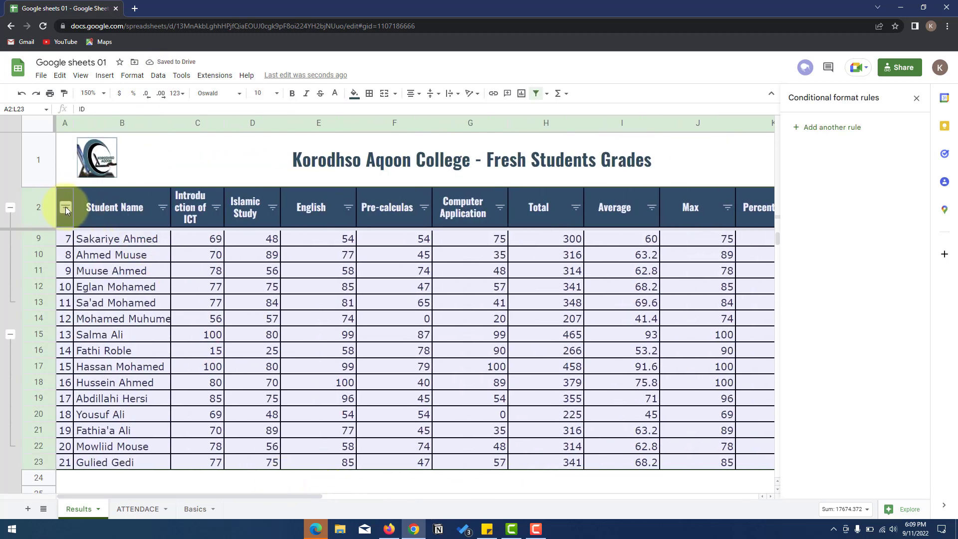
{"action": "scroll", "coordinate": [78, 245], "scroll_direction": "up", "scroll_amount": 2}
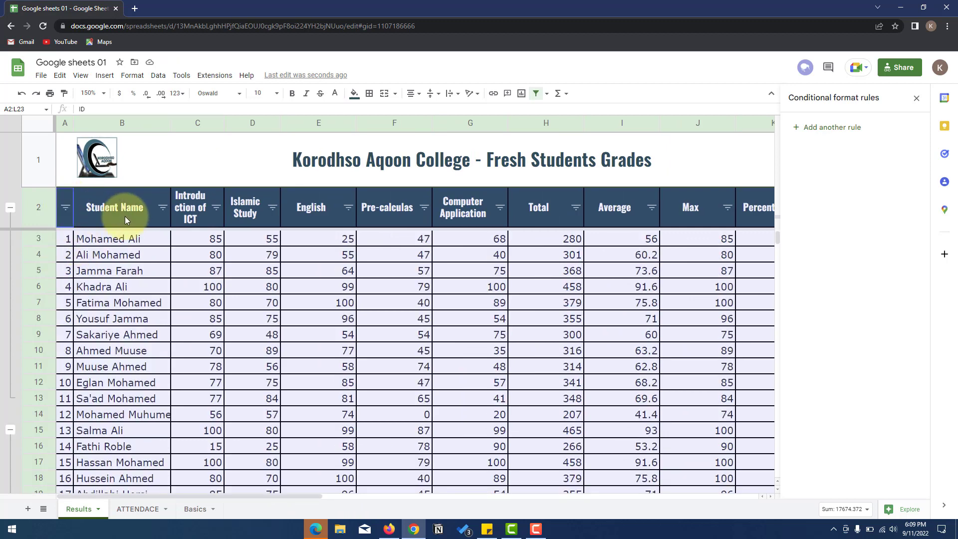
{"action": "left_click", "coordinate": [163, 207]}
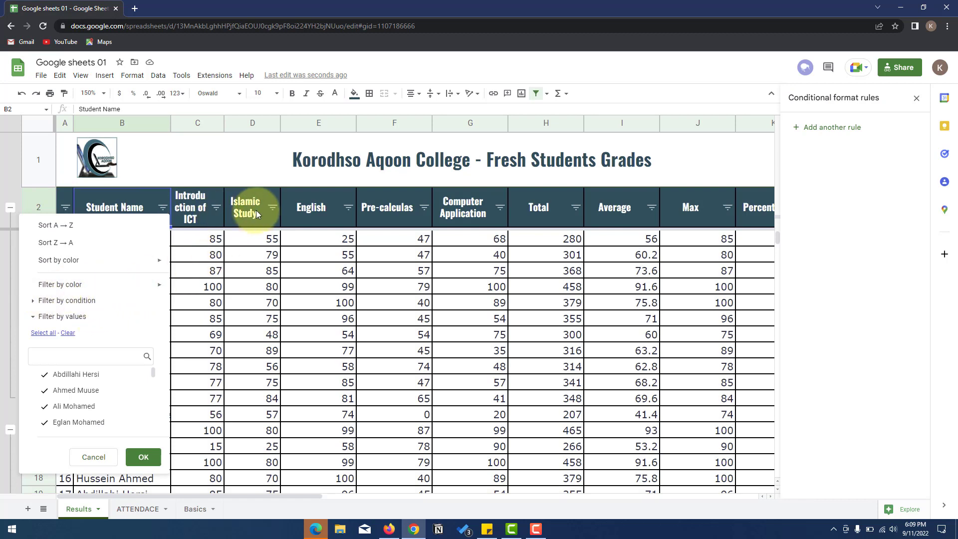
- Filter the Islamic Study column by condition: Greater than 50
{"action": "left_click", "coordinate": [273, 207]}
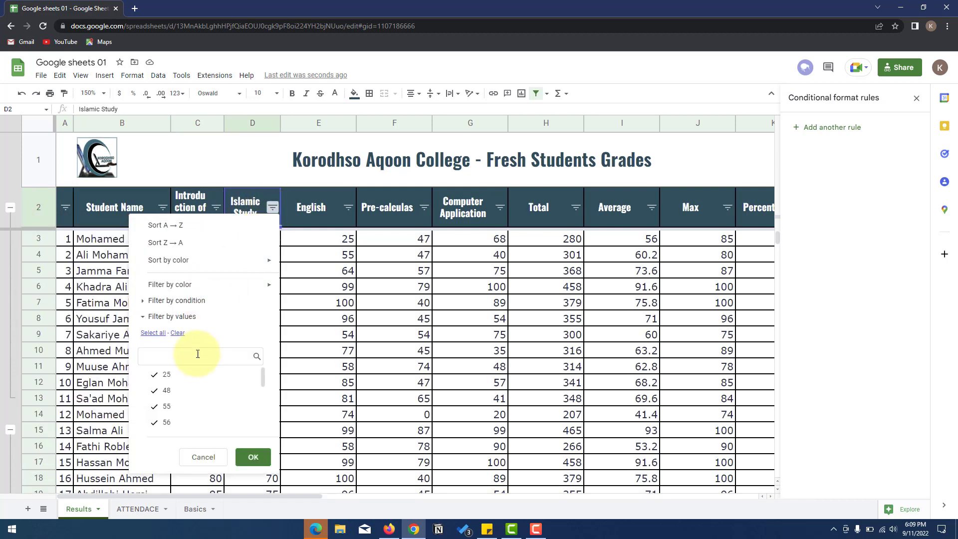
{"action": "scroll", "coordinate": [188, 372], "scroll_direction": "up", "scroll_amount": 3}
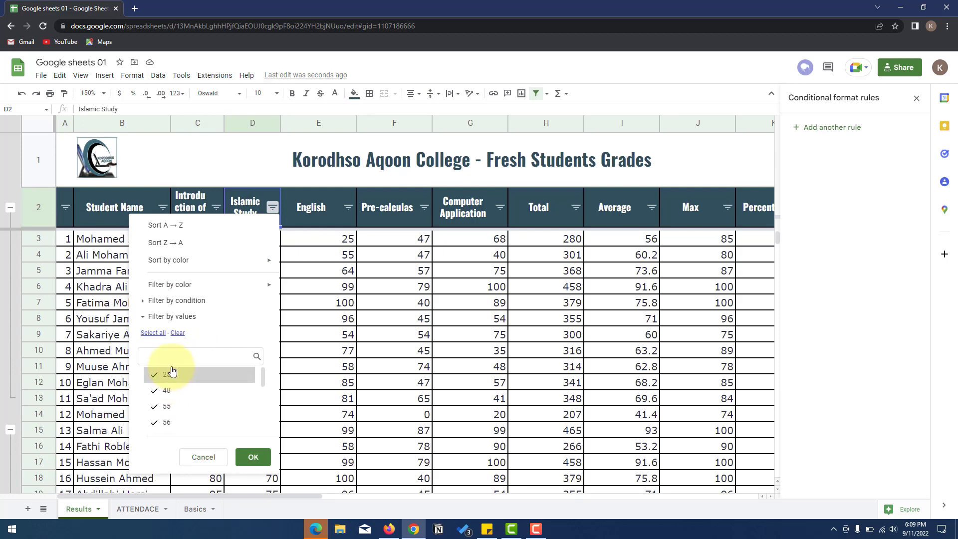
{"action": "left_click", "coordinate": [143, 301]}
{"action": "left_click", "coordinate": [169, 319]}
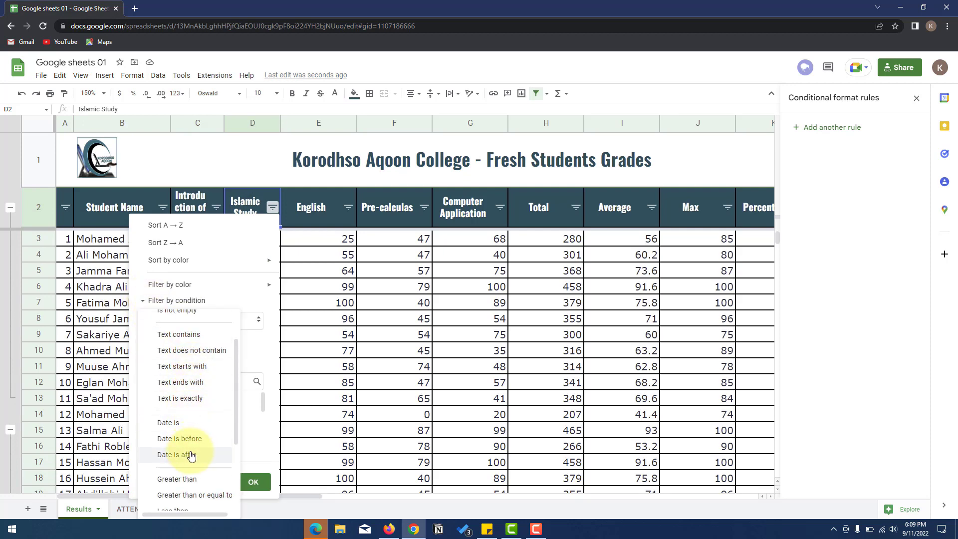
{"action": "scroll", "coordinate": [191, 449], "scroll_direction": "down", "scroll_amount": 2}
{"action": "left_click", "coordinate": [196, 429]}
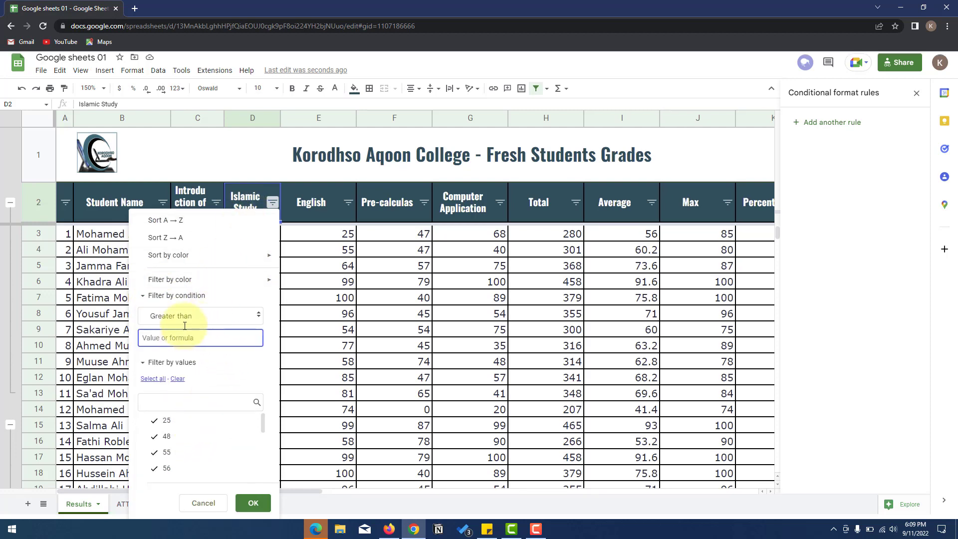
{"action": "type", "text": "50"}
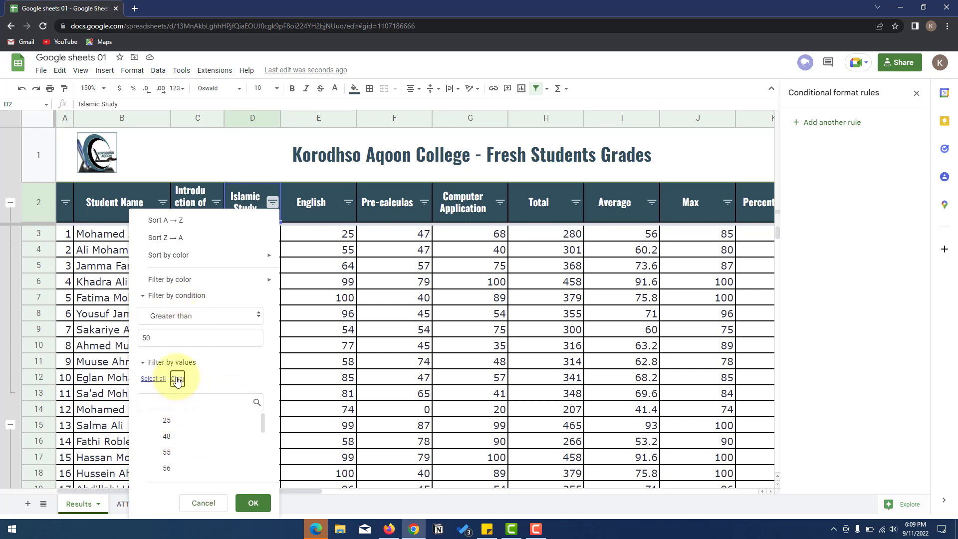
{"action": "left_click", "coordinate": [252, 501]}
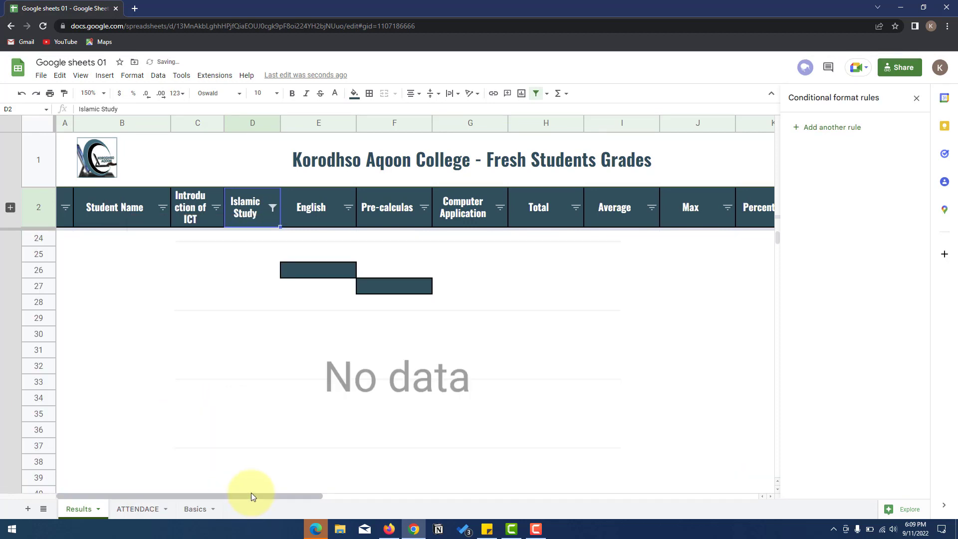
- Review the Greater than 50 condition and value list in the Islamic Study filter, then reapply it
{"action": "left_click", "coordinate": [273, 208]}
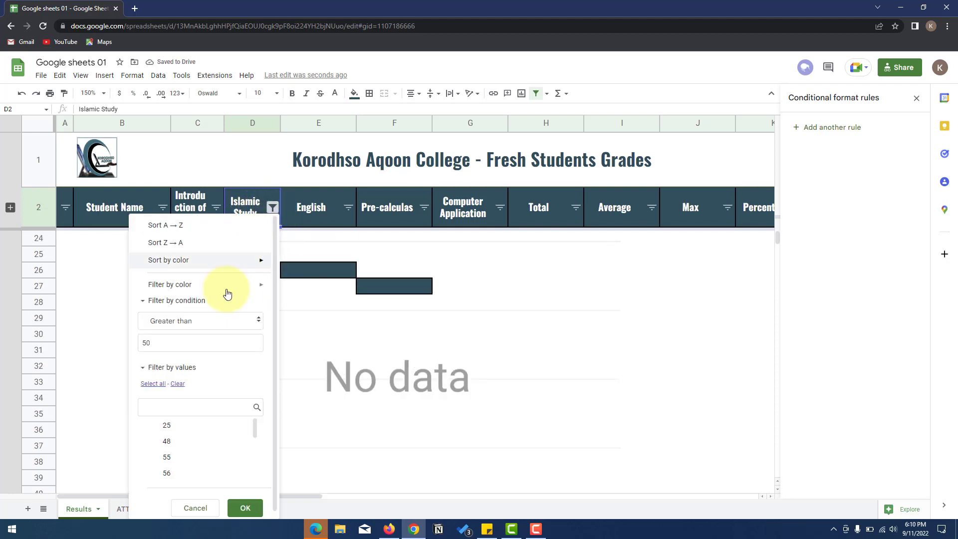
{"action": "left_click_drag", "start_coordinate": [164, 347], "coordinate": [143, 344]}
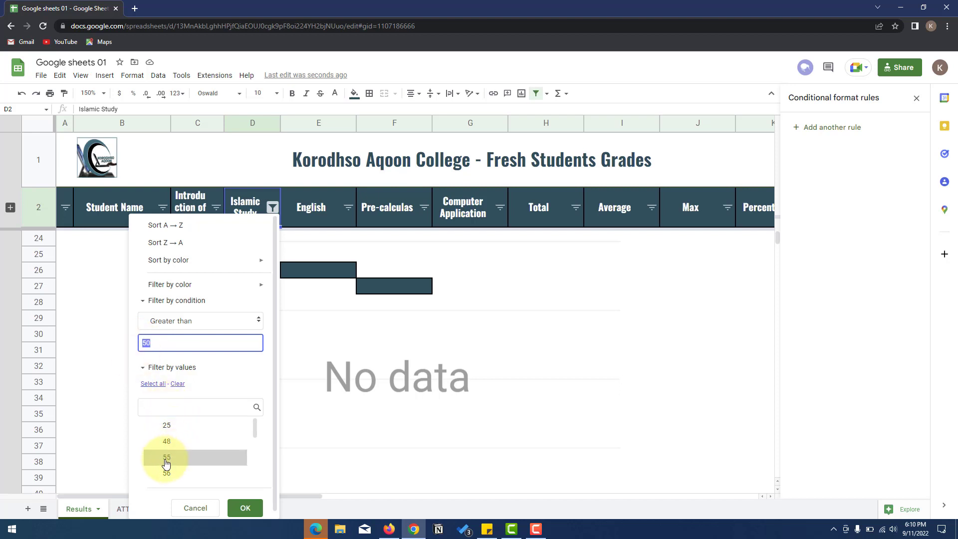
{"action": "scroll", "coordinate": [166, 464], "scroll_direction": "down", "scroll_amount": 3}
{"action": "scroll", "coordinate": [165, 463], "scroll_direction": "up", "scroll_amount": 3}
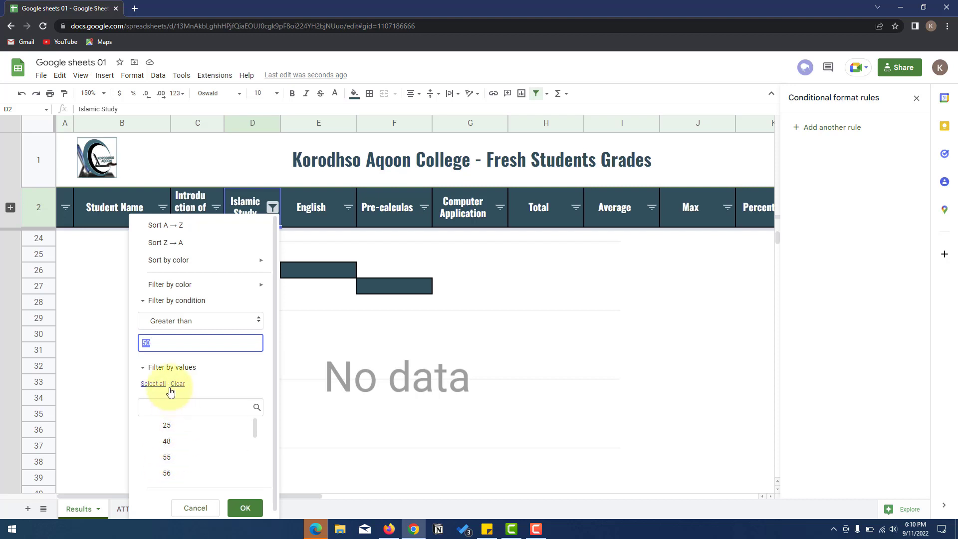
{"action": "left_click_drag", "start_coordinate": [149, 339], "coordinate": [126, 338]}
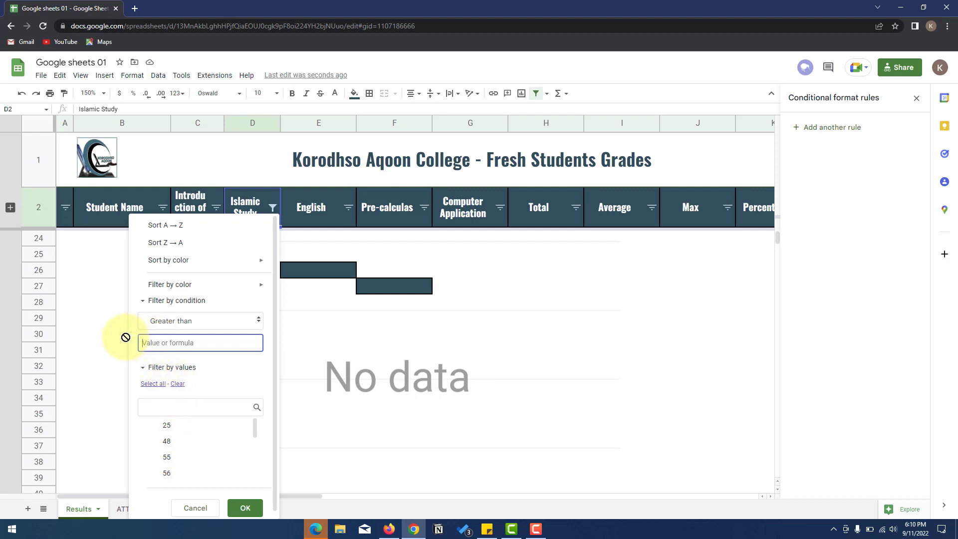
{"action": "left_click", "coordinate": [143, 372]}
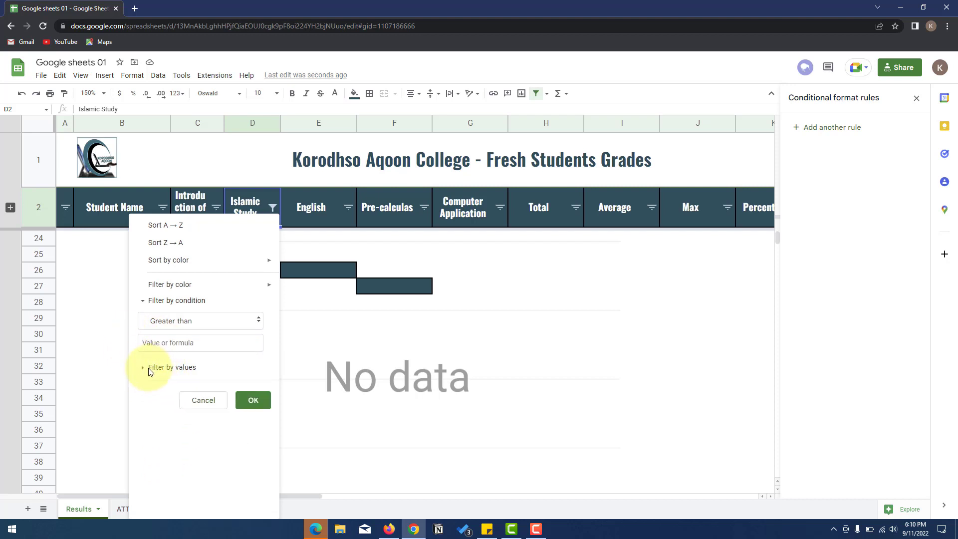
{"action": "left_click", "coordinate": [150, 370]}
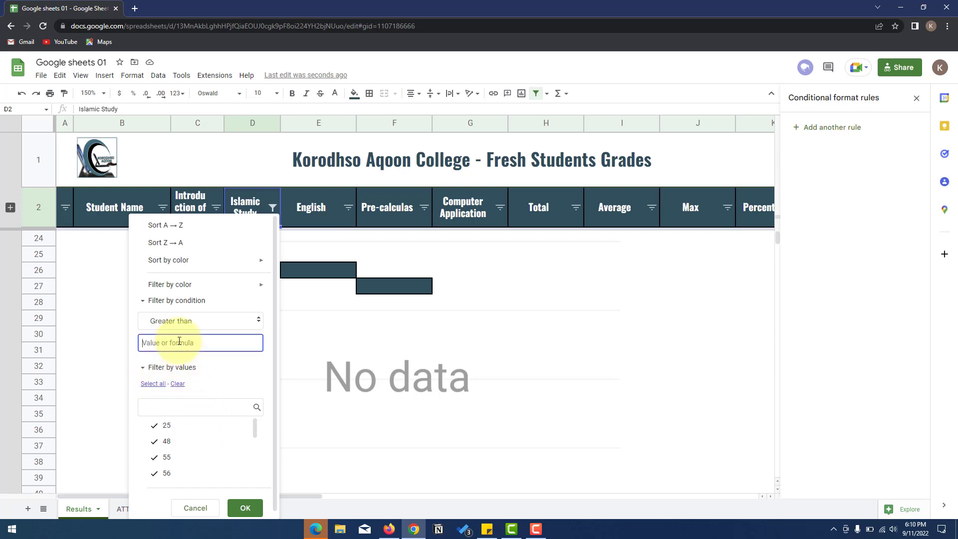
{"action": "left_click", "coordinate": [246, 508]}
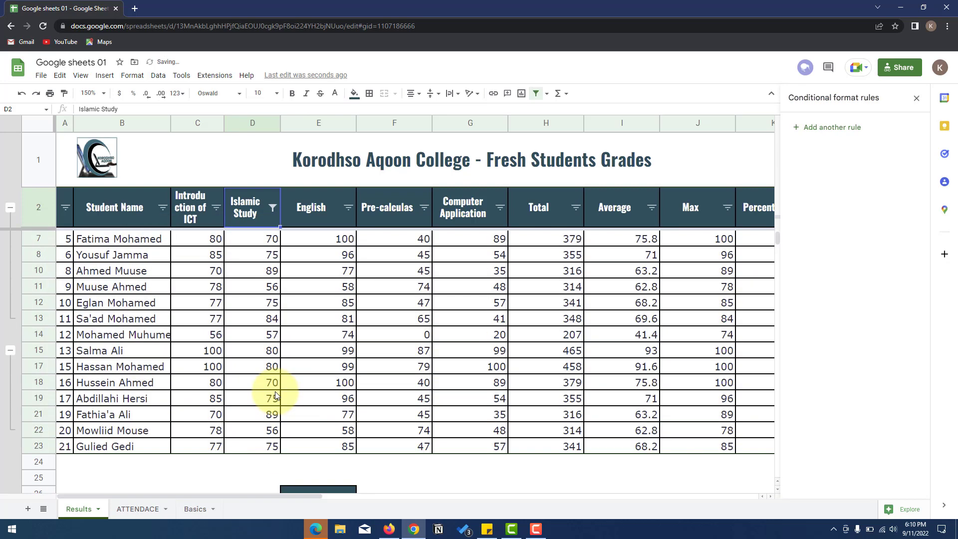
- Remove the Islamic Study filter so every student shows again
{"action": "scroll", "coordinate": [275, 395], "scroll_direction": "up", "scroll_amount": 2}
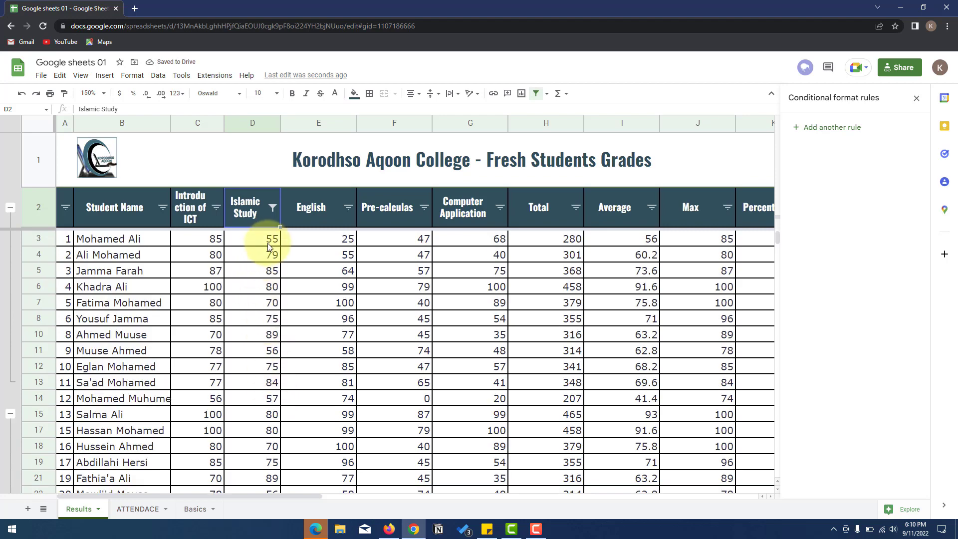
{"action": "scroll", "coordinate": [268, 247], "scroll_direction": "down", "scroll_amount": 2}
{"action": "scroll", "coordinate": [267, 249], "scroll_direction": "up", "scroll_amount": 2}
{"action": "scroll", "coordinate": [266, 259], "scroll_direction": "down", "scroll_amount": 3}
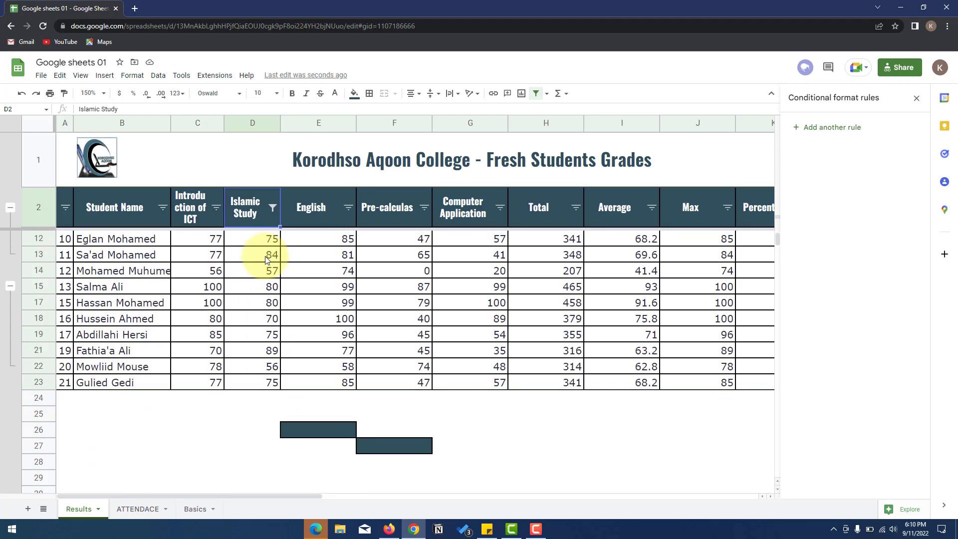
{"action": "scroll", "coordinate": [266, 259], "scroll_direction": "up", "scroll_amount": 3}
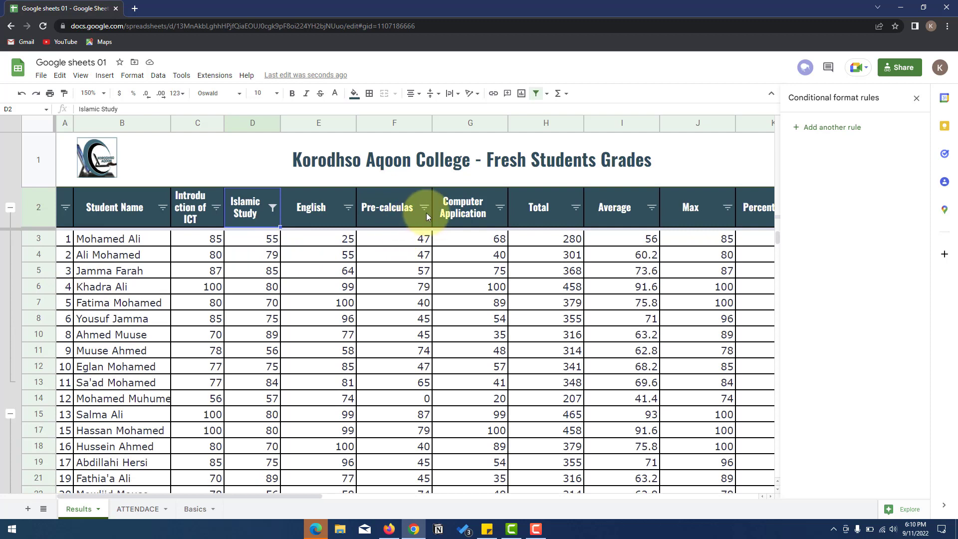
{"action": "left_click", "coordinate": [273, 207]}
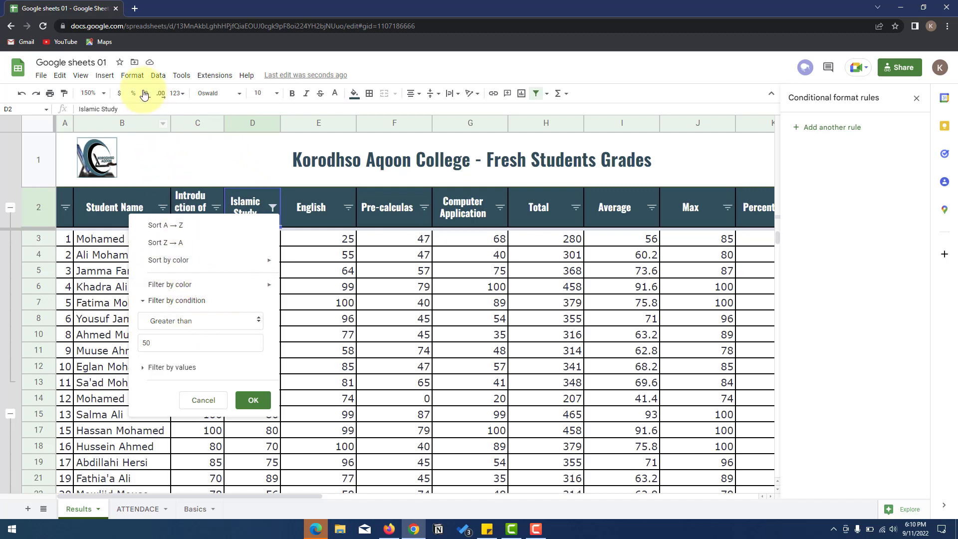
{"action": "left_click", "coordinate": [158, 75]}
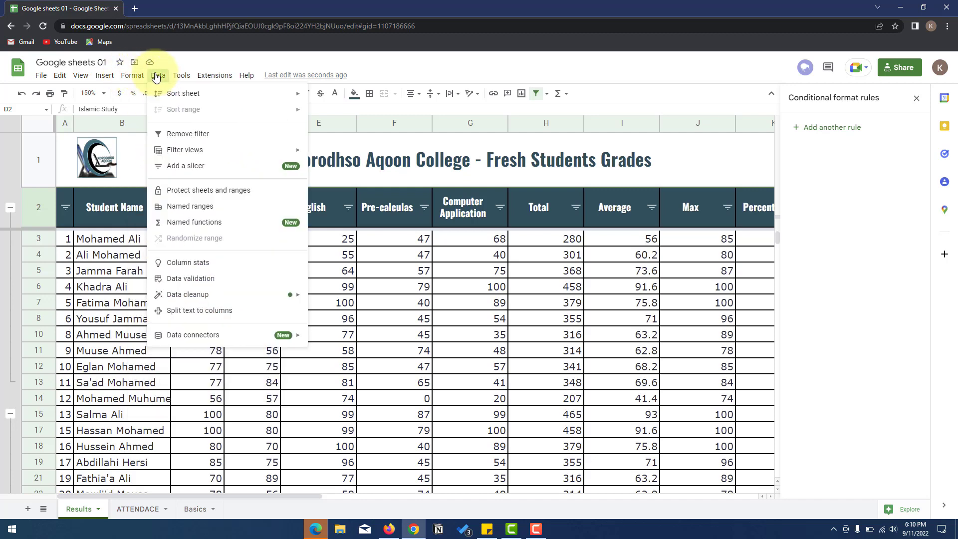
{"action": "left_click", "coordinate": [187, 133]}
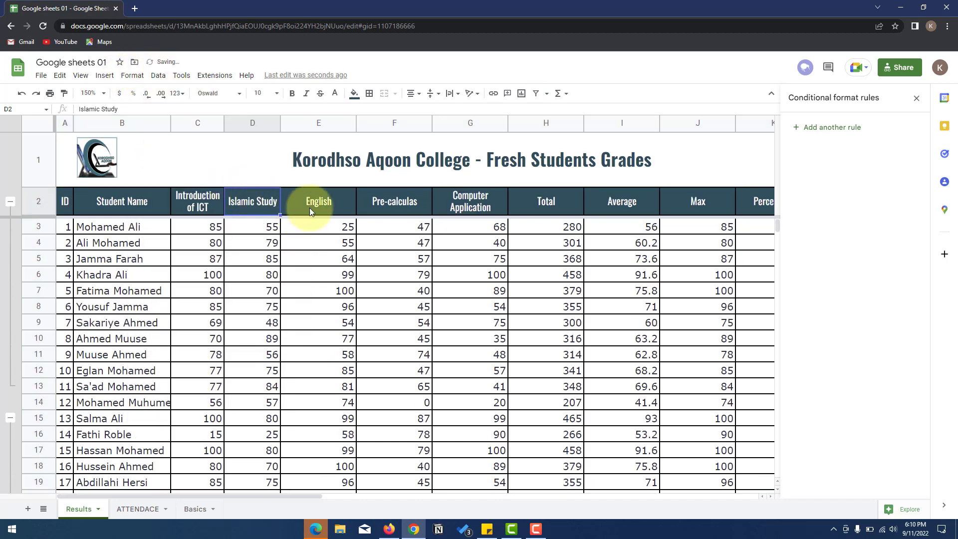
- Create a new filter from cell E2, covering A1:L23 from the title row
{"action": "left_click", "coordinate": [345, 199]}
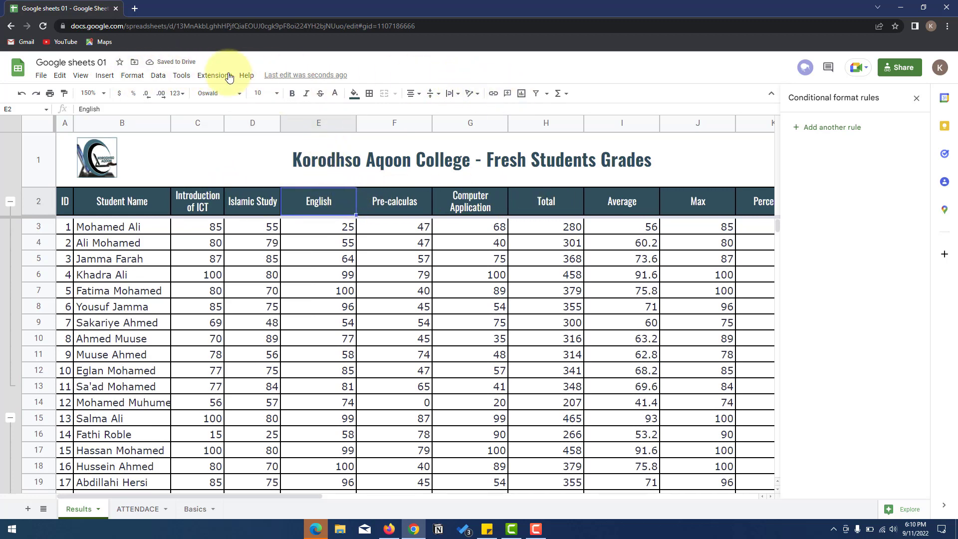
{"action": "left_click", "coordinate": [167, 76]}
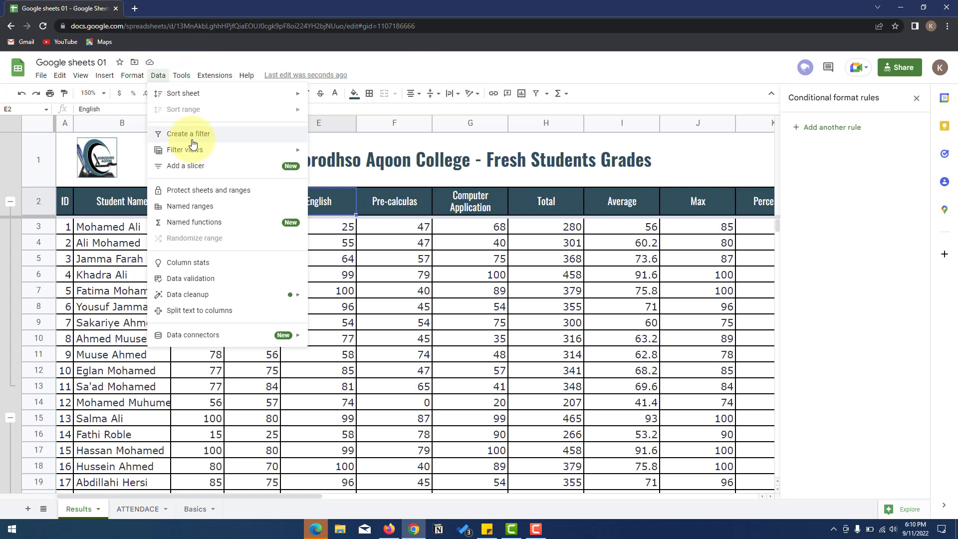
{"action": "left_click", "coordinate": [205, 136]}
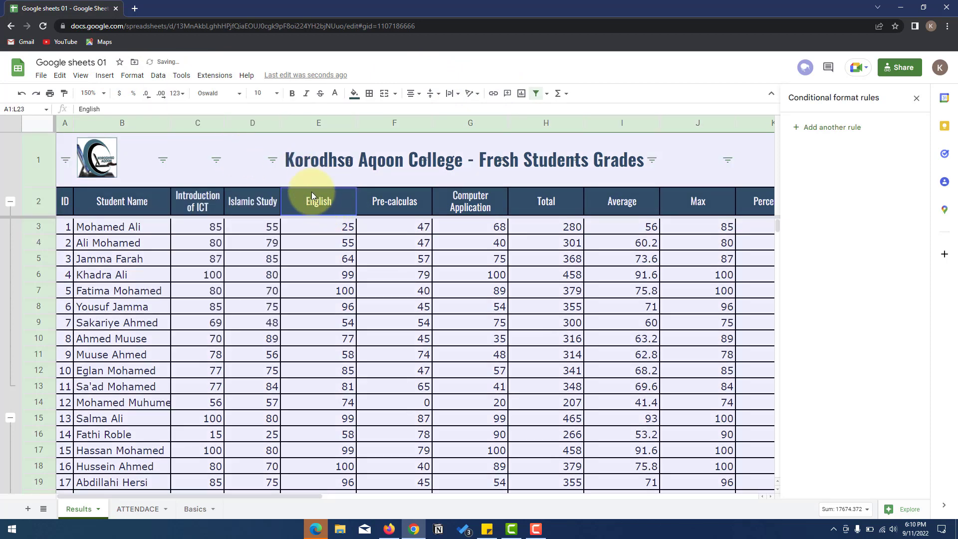
- Undo the A1:L23 filter and recreate it over A2:L23 from the header row
{"action": "key", "text": "ctrl+z"}
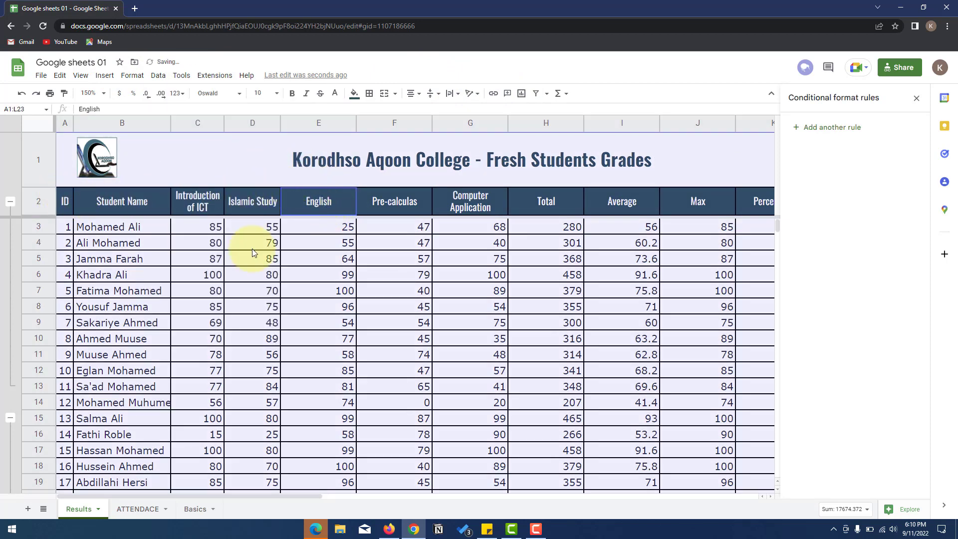
{"action": "scroll", "coordinate": [694, 434], "scroll_direction": "down", "scroll_amount": 5}
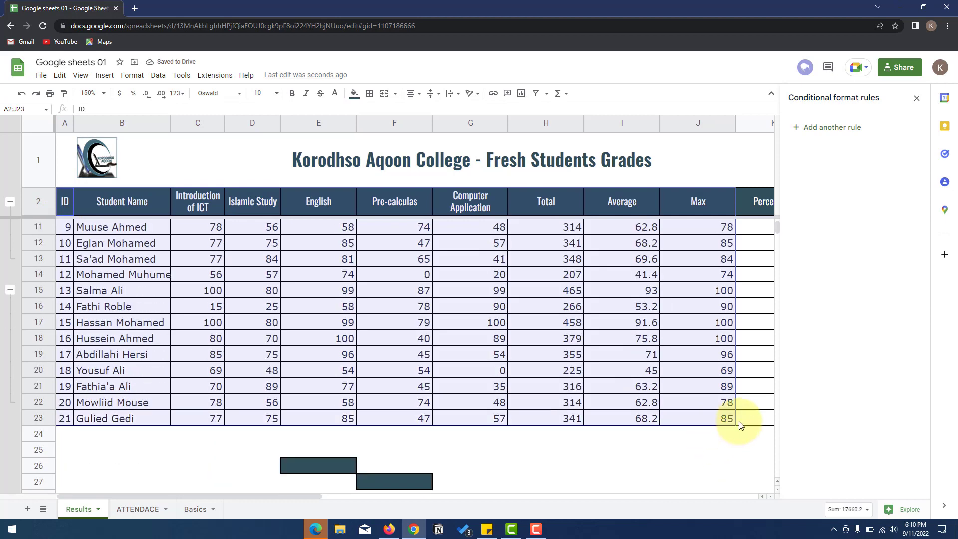
{"action": "left_click_drag", "start_coordinate": [740, 425], "coordinate": [353, 423]}
{"action": "left_click_drag", "start_coordinate": [336, 497], "coordinate": [152, 493]}
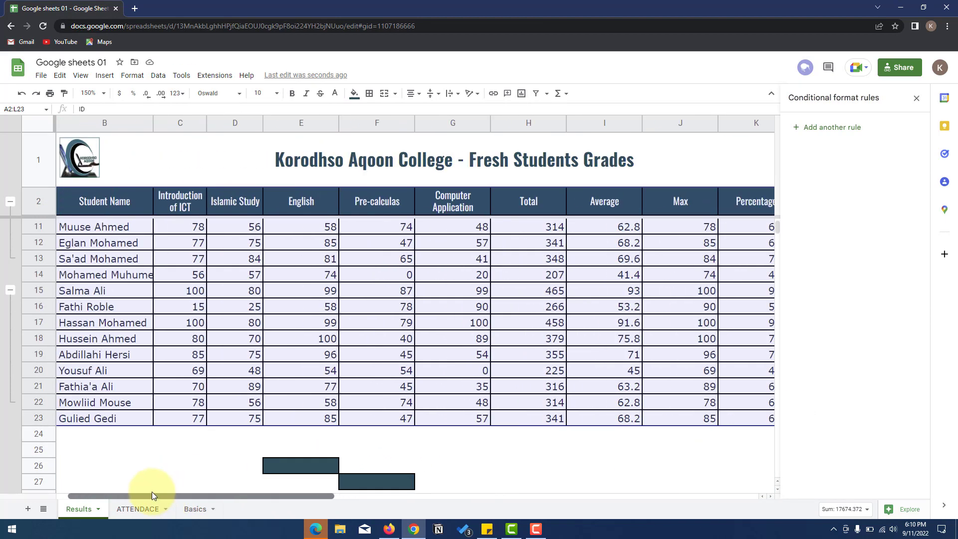
{"action": "left_click", "coordinate": [151, 77]}
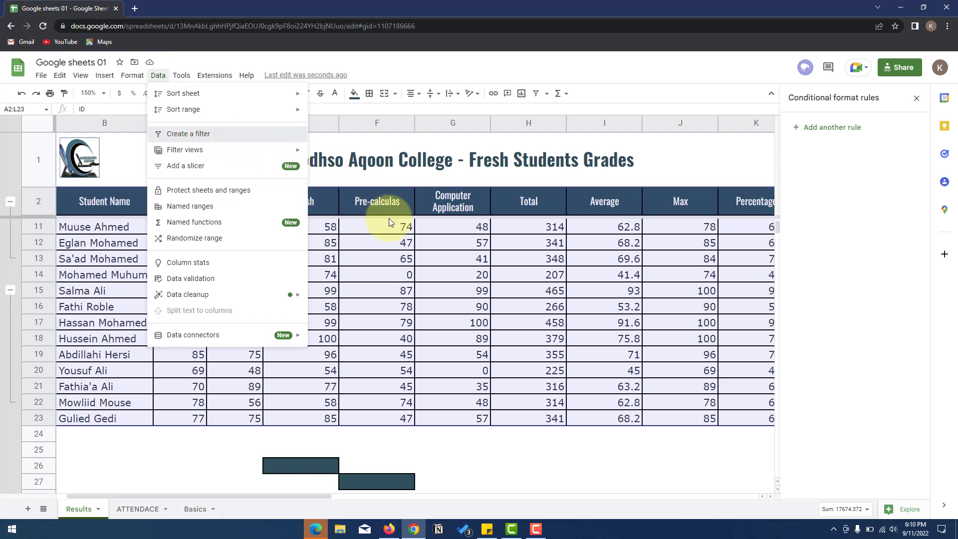
{"action": "left_click_drag", "start_coordinate": [332, 496], "coordinate": [439, 502]}
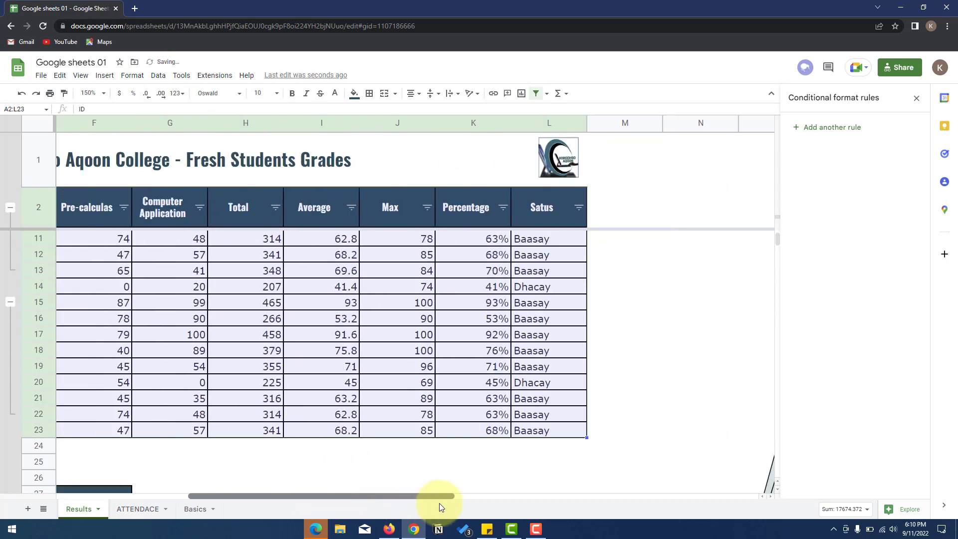
- Filter the Satus column to Dhacay only, then undo it to show all students
{"action": "left_click", "coordinate": [578, 206]}
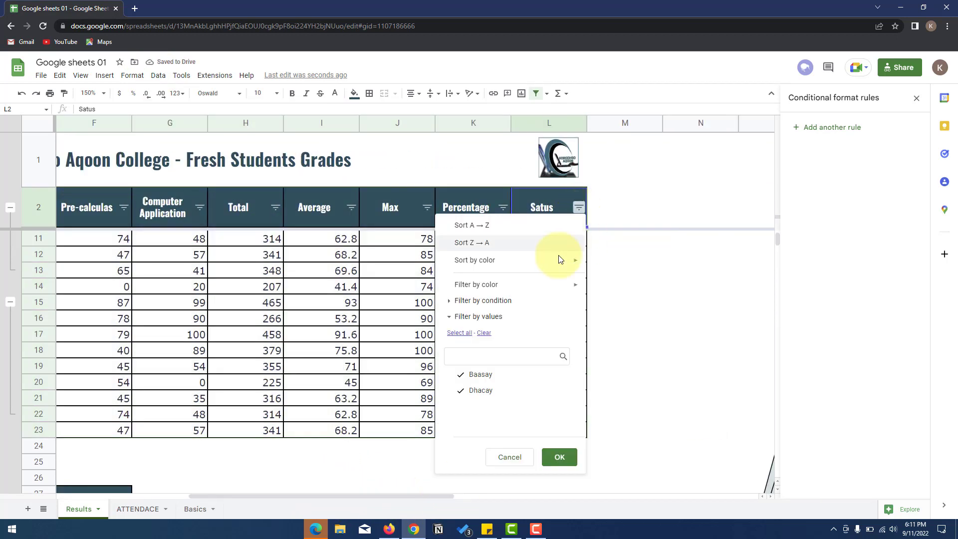
{"action": "left_click", "coordinate": [480, 390]}
{"action": "left_click", "coordinate": [464, 375]}
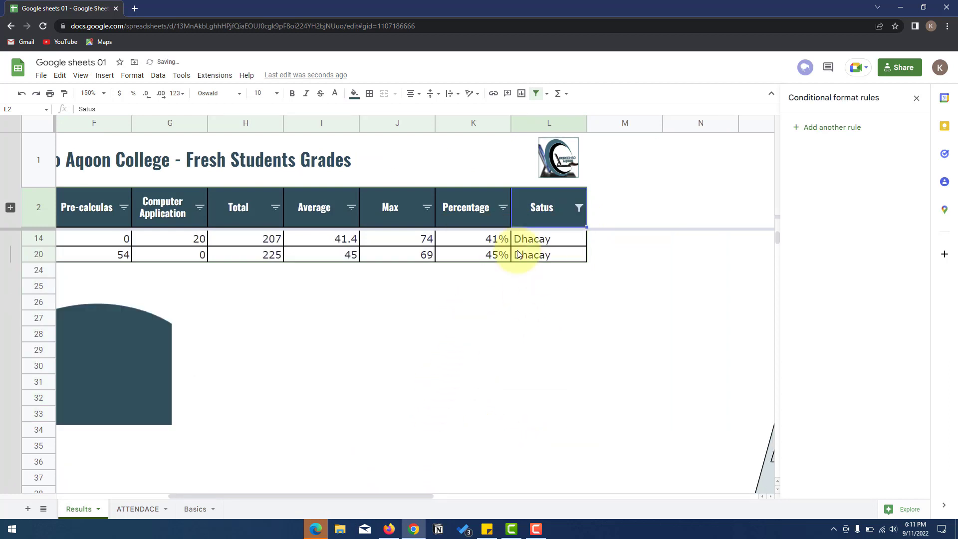
{"action": "left_click_drag", "start_coordinate": [343, 494], "coordinate": [263, 474]}
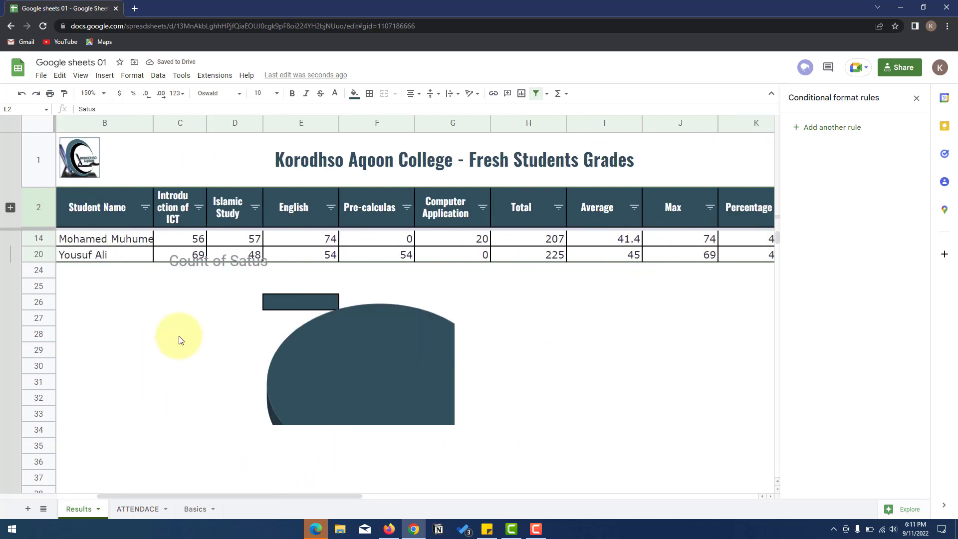
{"action": "key", "text": "ctrl+z"}
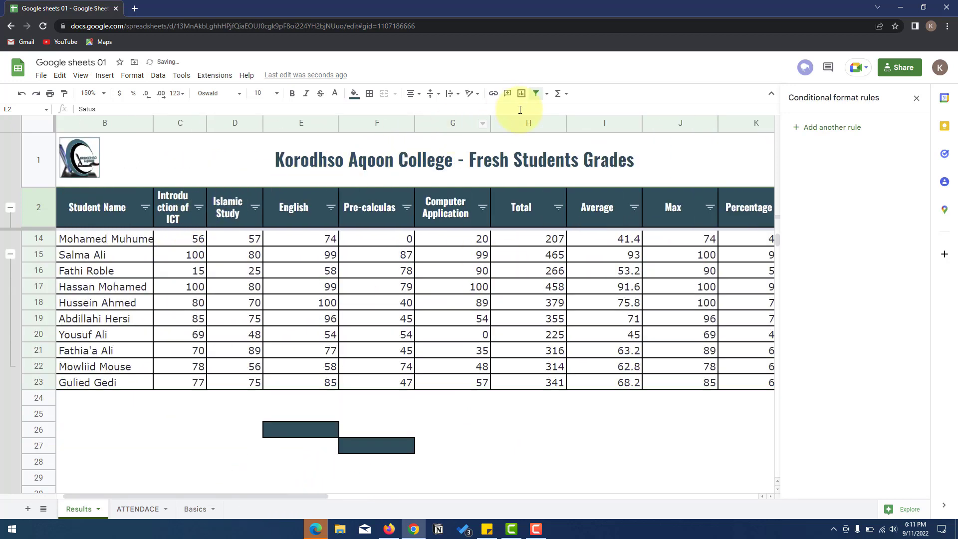
- Open the Protected sheets & ranges panel from the Data menu
{"action": "left_click", "coordinate": [159, 76]}
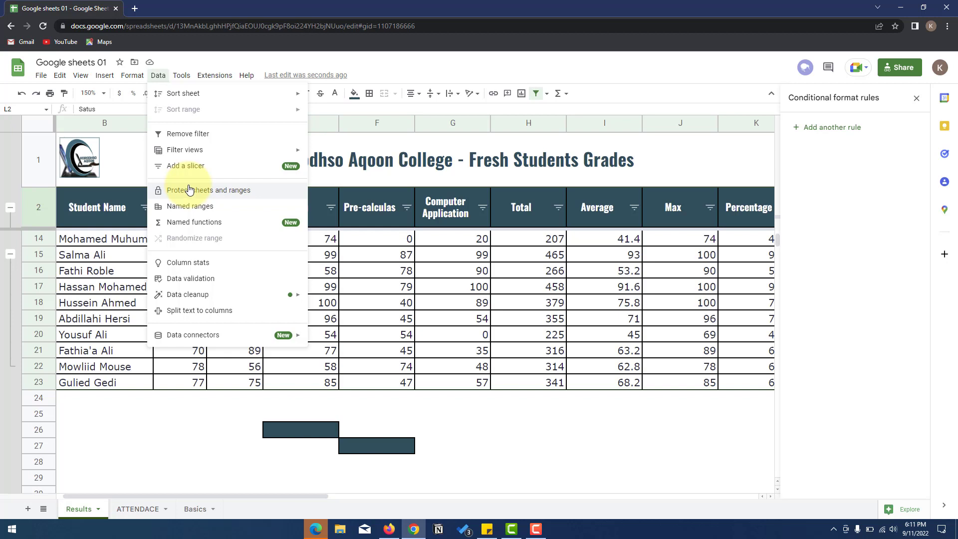
{"action": "mouse_move", "coordinate": [263, 290]}
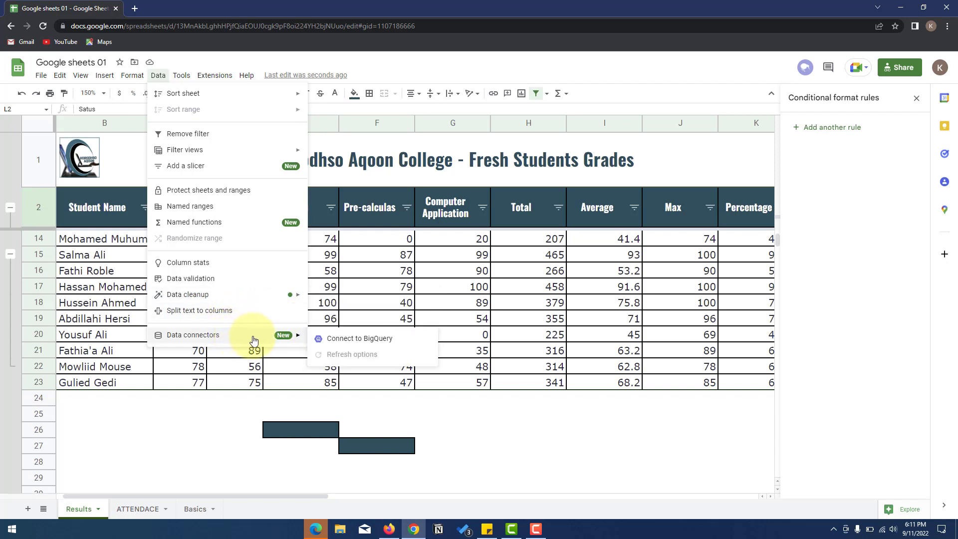
{"action": "mouse_move", "coordinate": [254, 333]}
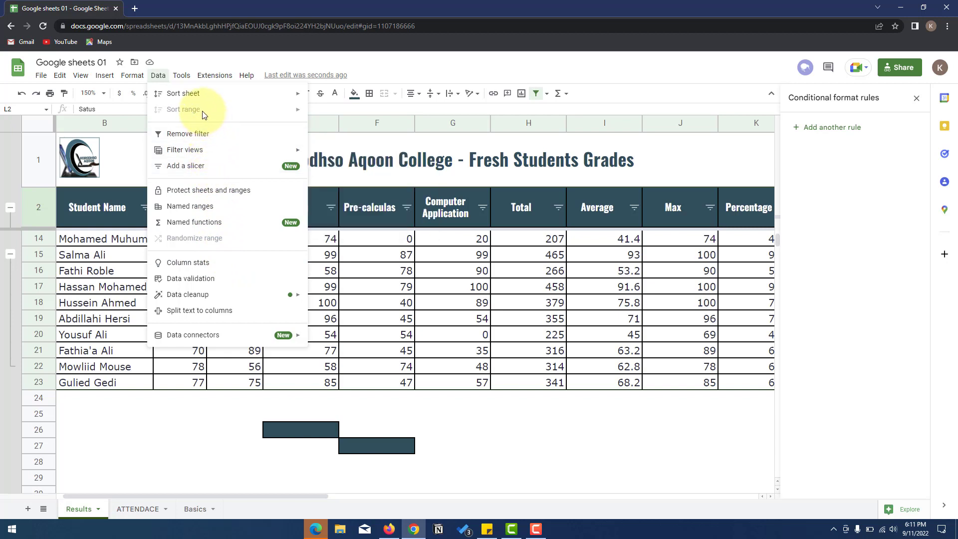
{"action": "left_click", "coordinate": [248, 194]}
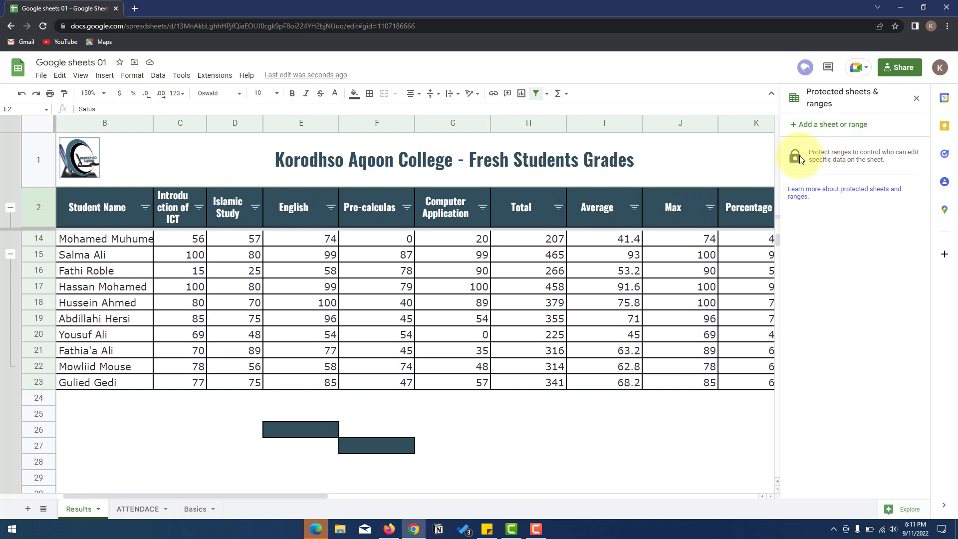
- Look through the Tools menu commands without choosing any
{"action": "left_click", "coordinate": [179, 77]}
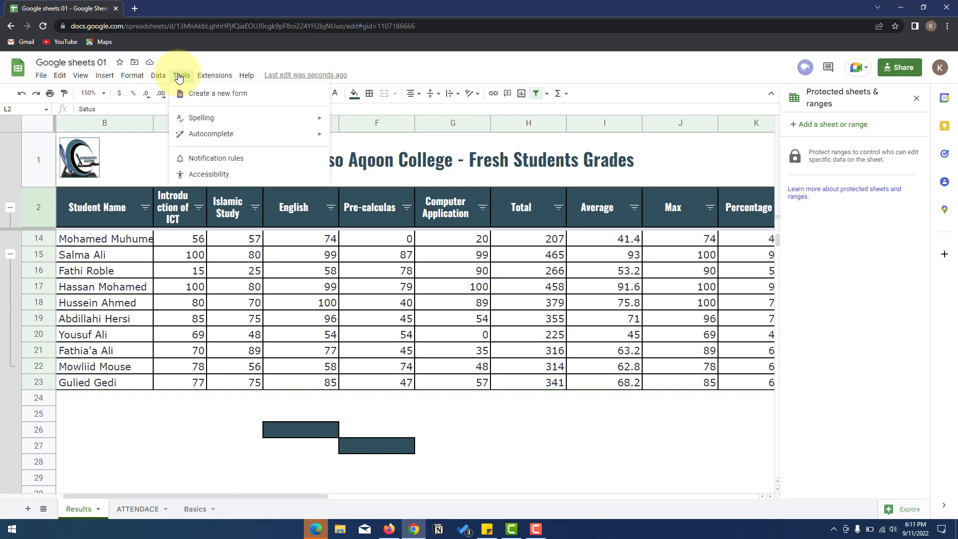
{"action": "mouse_move", "coordinate": [213, 77]}
{"action": "mouse_move", "coordinate": [243, 82]}
{"action": "key", "text": "F10"}
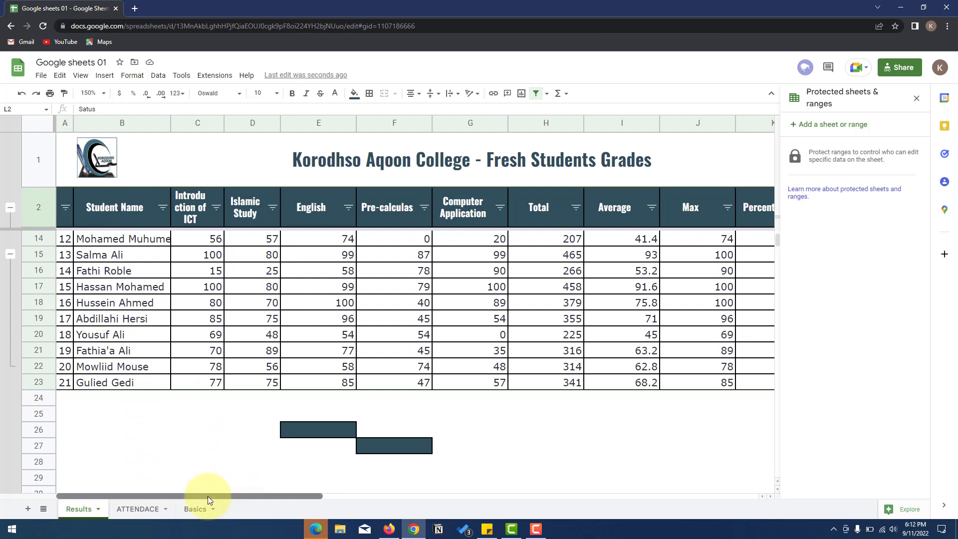
{"action": "left_click_drag", "start_coordinate": [208, 496], "coordinate": [184, 499]}
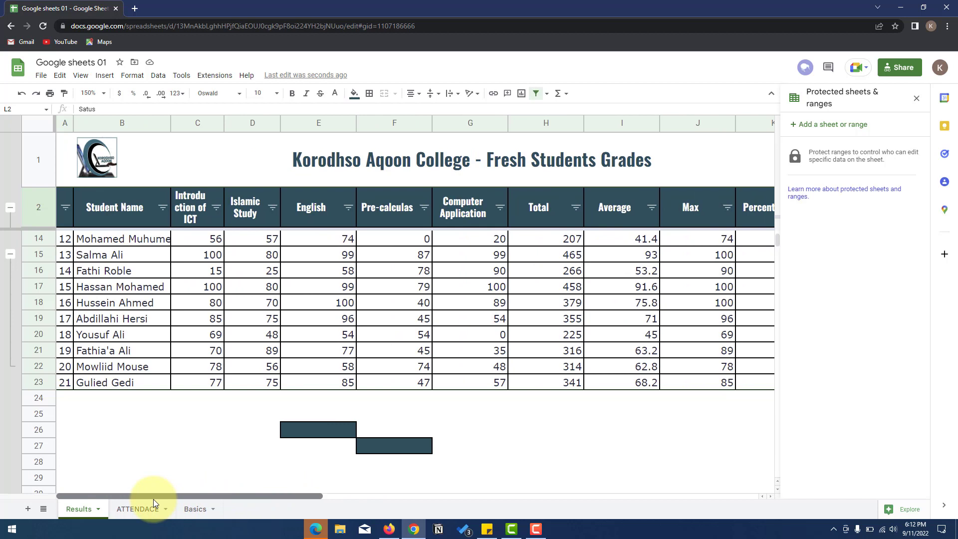